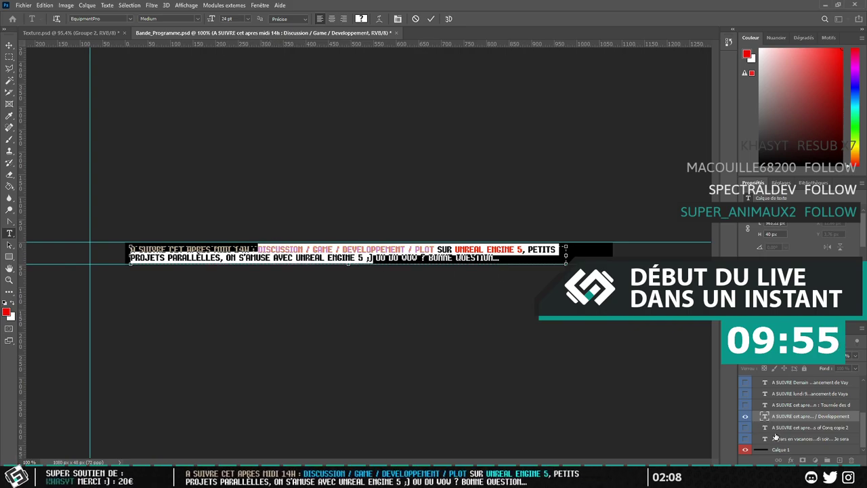
Show the Titre group and the Programme du soir text, hiding Programme du jour.
scroll(772, 430, up, 3)
click(745, 382)
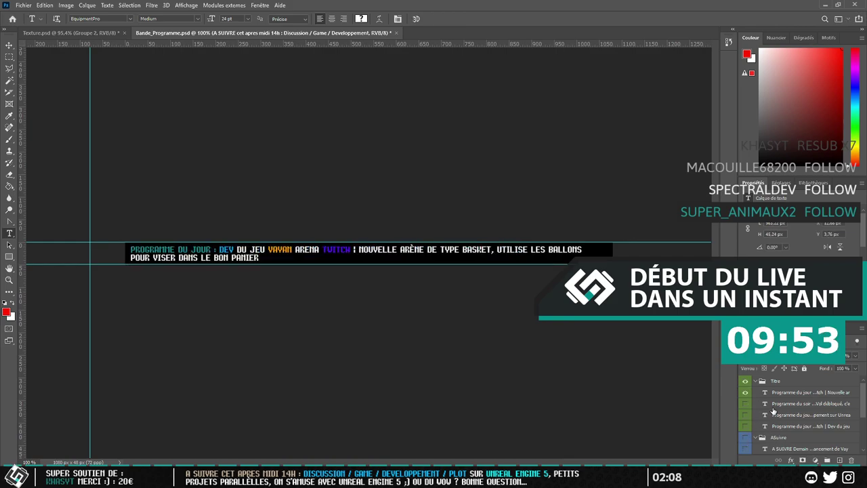
click(745, 393)
click(745, 404)
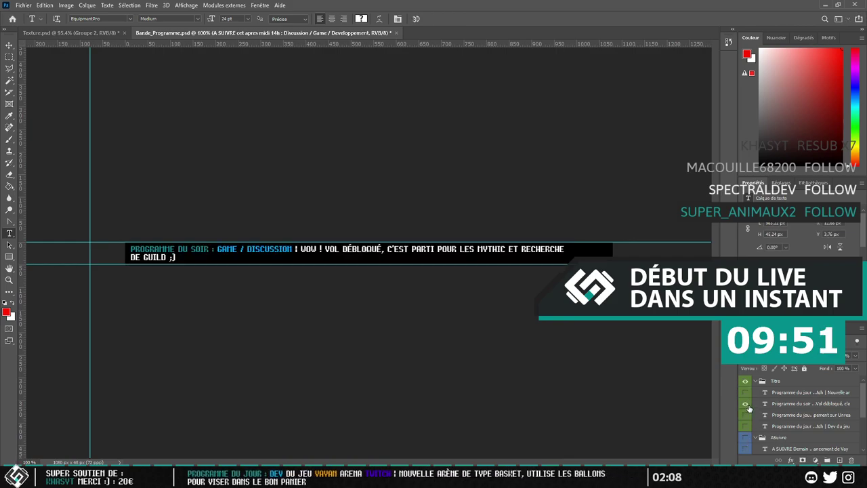
Replace the Programme du soir text with the new Discussion / Game / Développement / Plot programme.
click(292, 251)
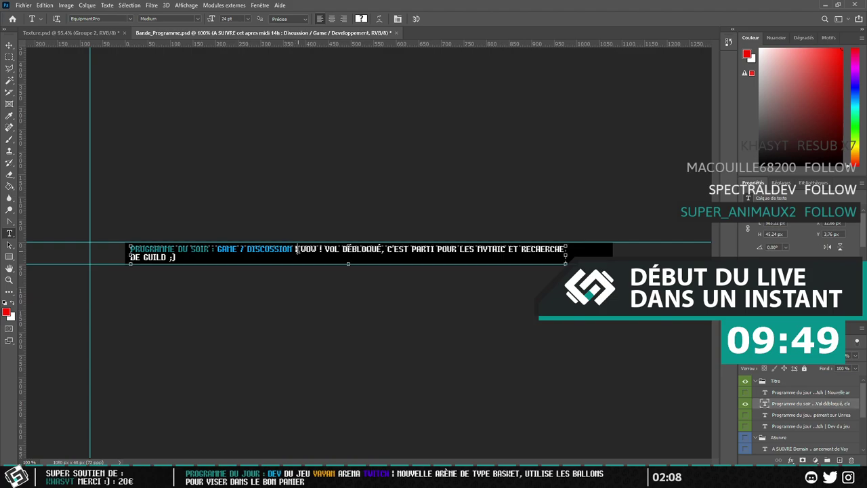
drag(293, 251, 219, 252)
key(ctrl+a)
text(PROGRAMME DU SOIR : DISCUSSION / GAME / DEVELOPPEMENT / PLOT SUR UNREAL ENGINE 5, PETITS PROJETS PARALLELLES, ON S'AMUSE AVEC UNREAL ENGINE 5 ;))
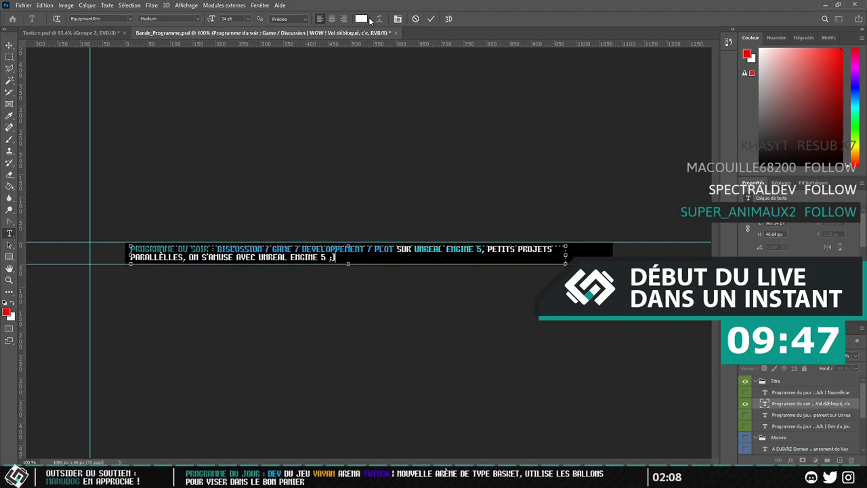
click(431, 18)
Export the banner via Save for Web as PNG, overwriting Barre/Programme/01.png.
scroll(751, 433, down, 5)
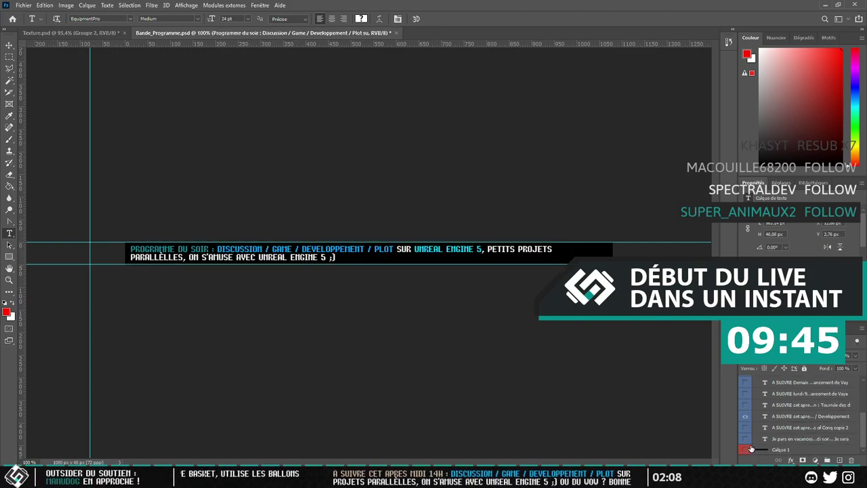
key(ctrl+alt+shift+s)
key(Return)
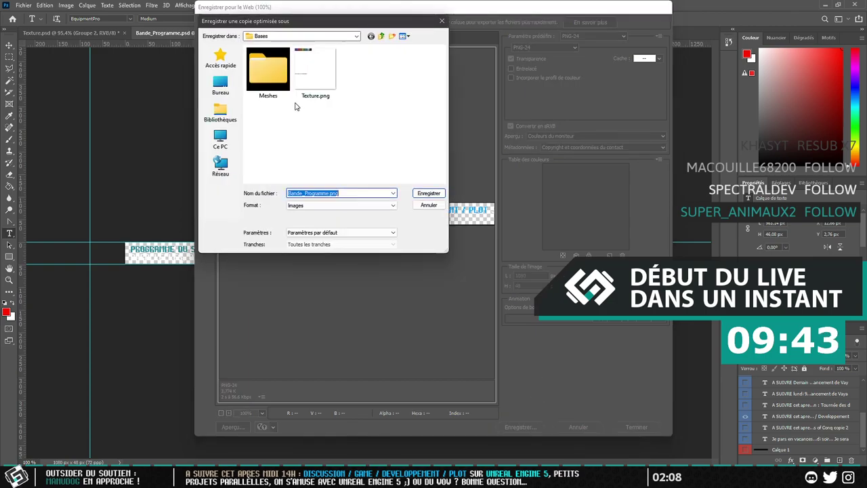
click(220, 59)
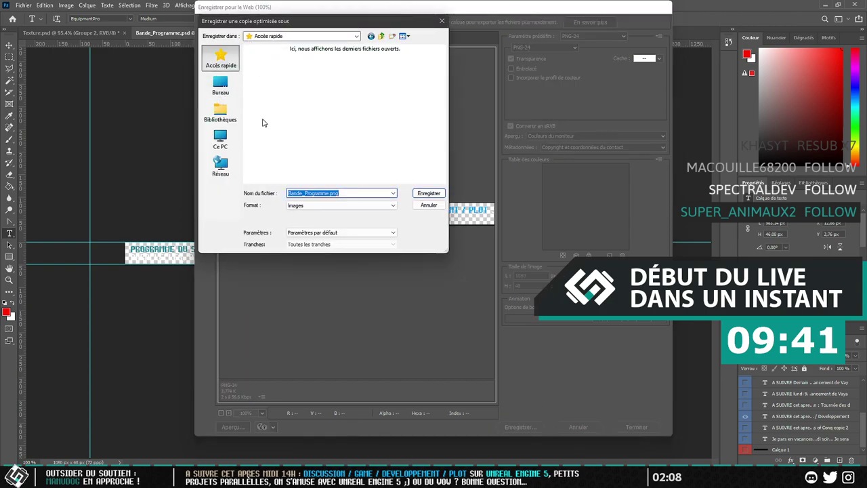
double_click(288, 162)
double_click(308, 73)
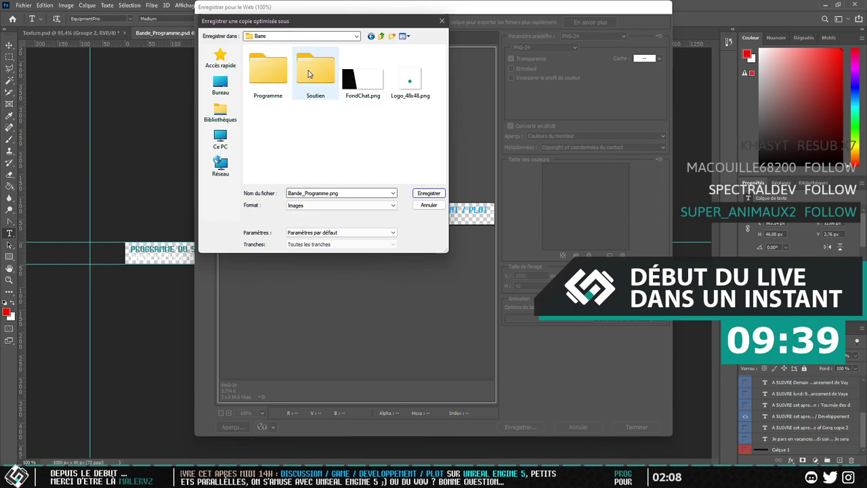
double_click(268, 71)
double_click(268, 71)
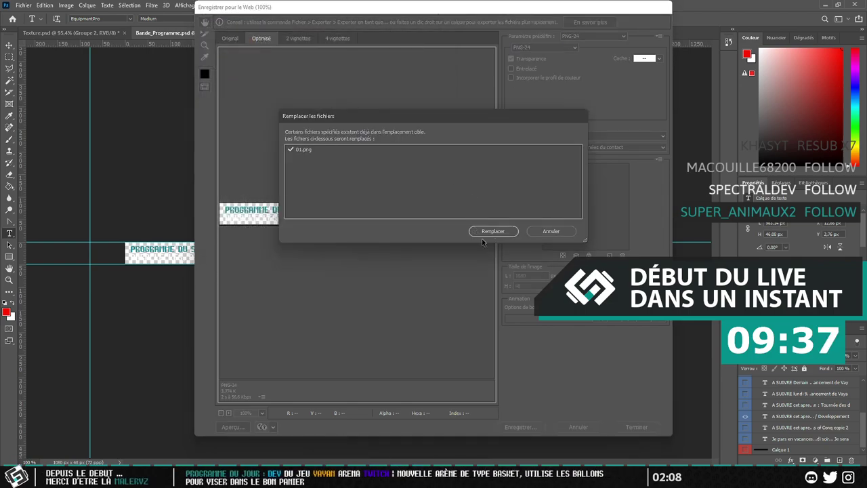
click(491, 232)
Hide the Titre group and show the ASuivre group of texts.
scroll(752, 397, up, 3)
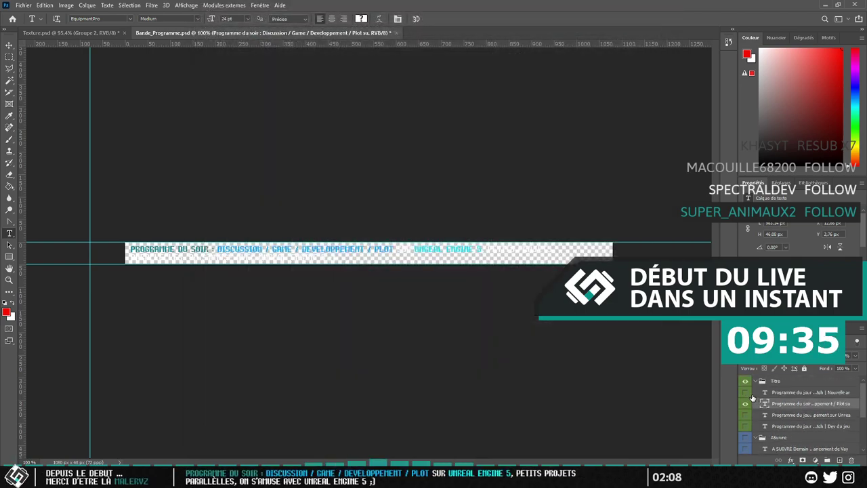
click(745, 381)
click(746, 437)
scroll(746, 433, down, 3)
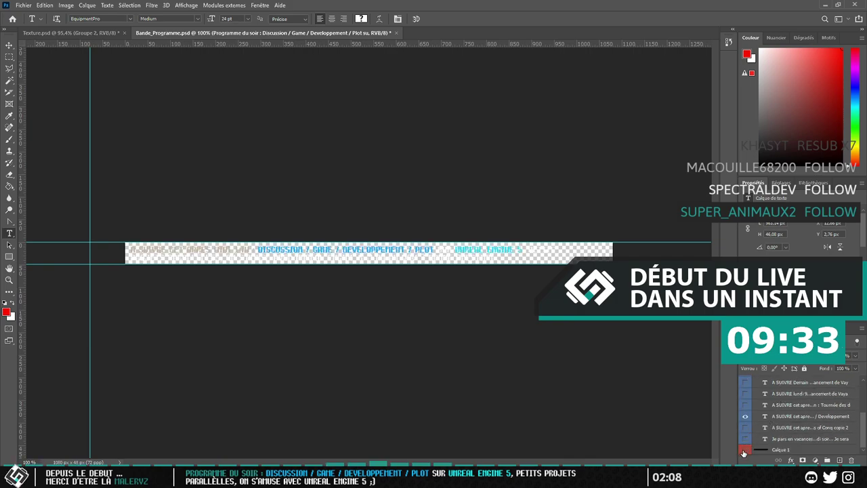
Show Calque 1's black background and the A SUIVRE Demain text, hiding Developpement.
click(745, 450)
click(745, 416)
scroll(746, 416, up, 3)
click(745, 416)
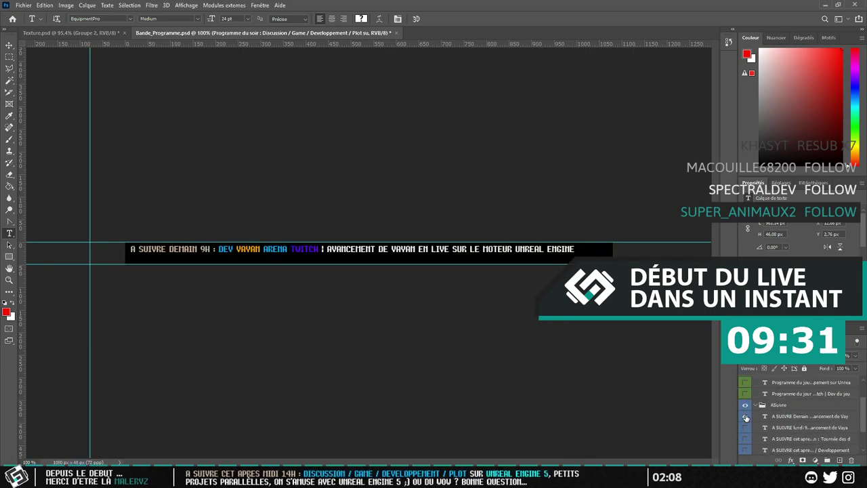
Change the A SUIVRE Demain start time from 9H to 14H.
click(203, 248)
key(BackSpace)
text(14)
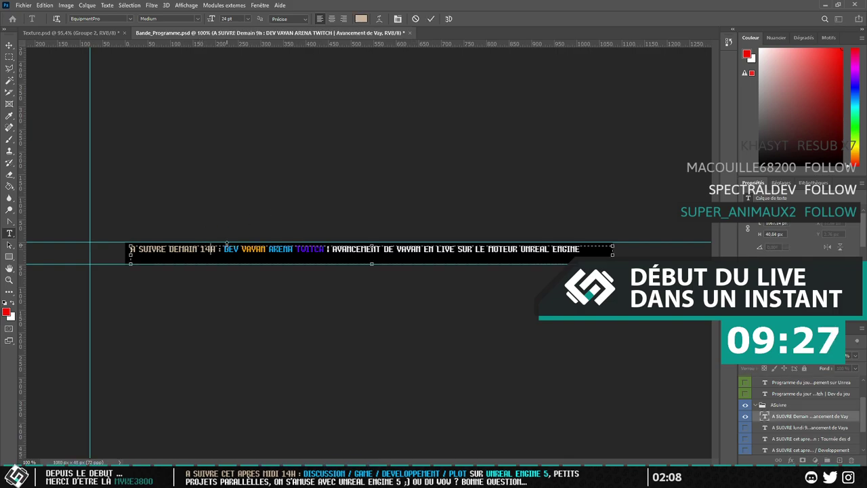
click(431, 18)
Export the banner as PNG into the Programme folder via Save for Web.
scroll(751, 420, down, 2)
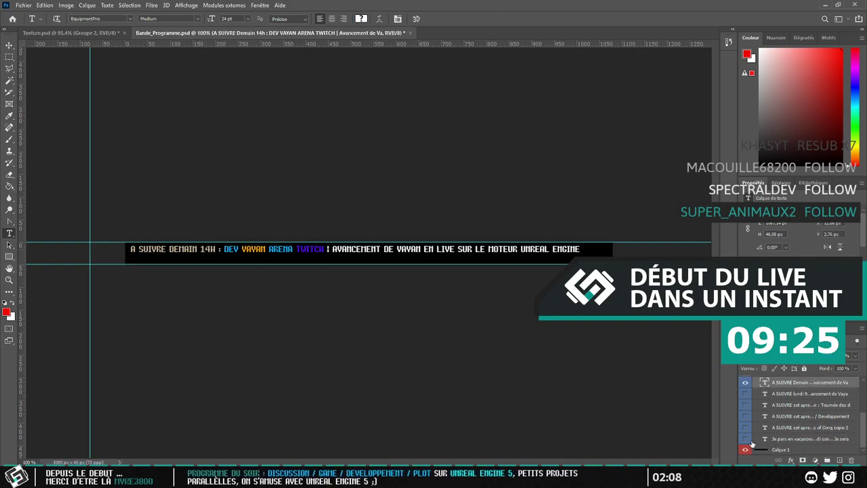
key(ctrl+alt+shift+s)
key(Return)
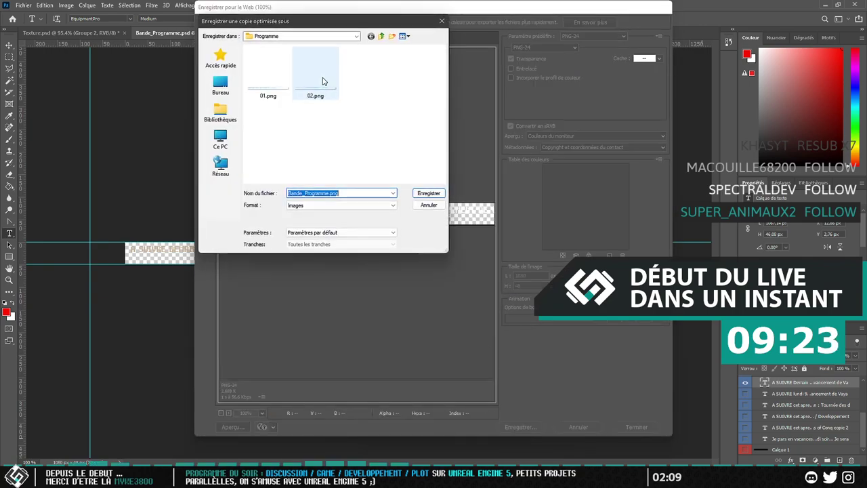
key(Return)
key(Return)
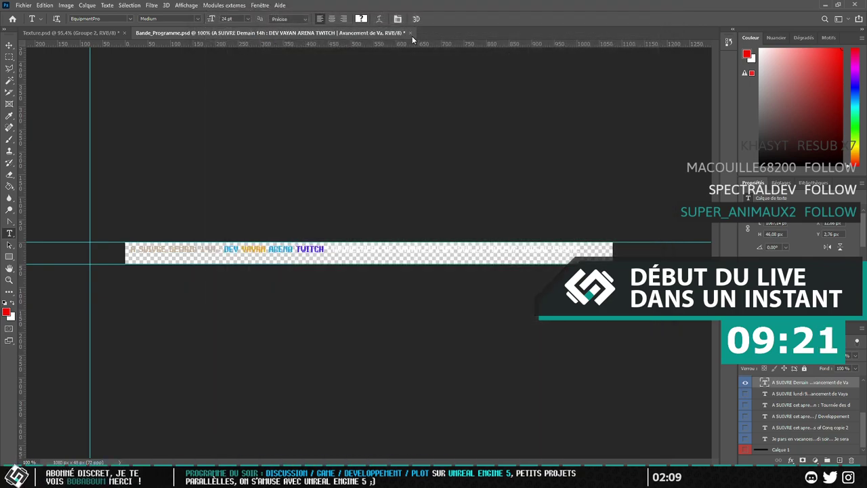
Close the Bande_Programme document and bring the Reddit post in Chrome forward.
click(411, 33)
click(399, 175)
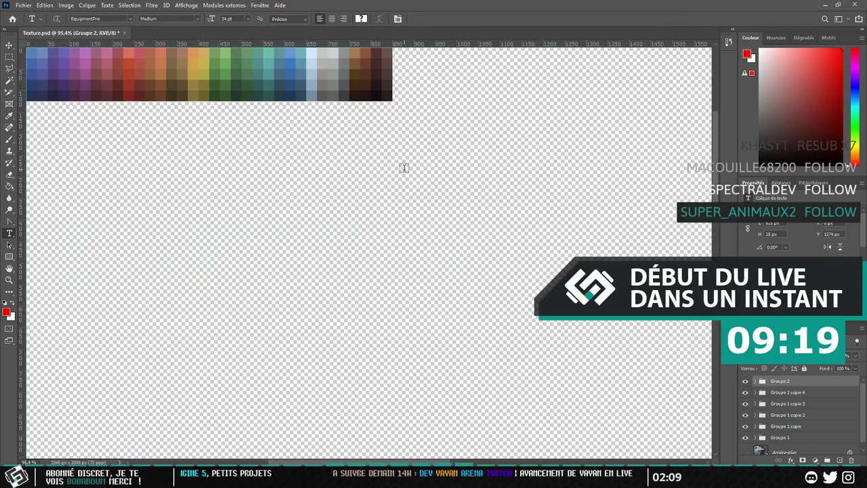
alt+scroll(264, 162, down, 2)
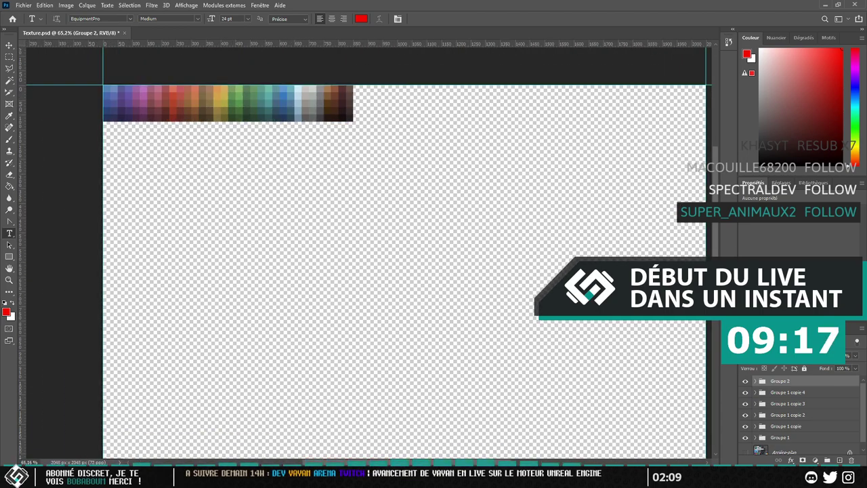
key(alt+Tab)
key(alt+Tab)
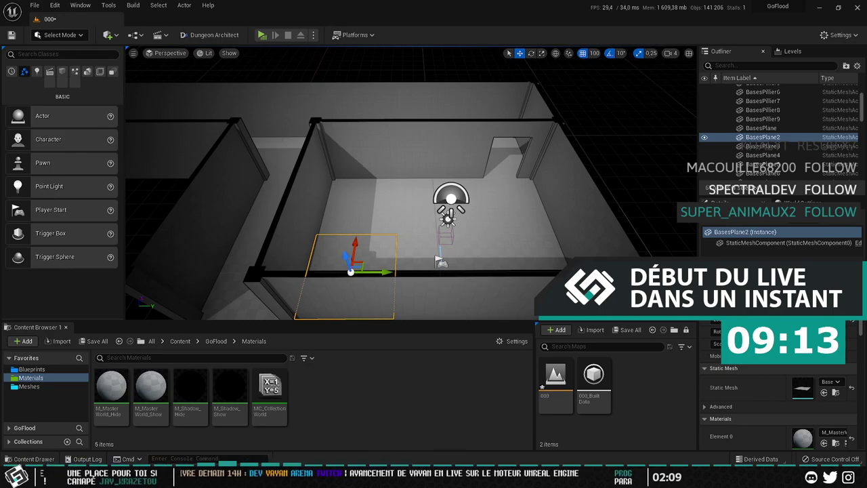
key(alt+Tab)
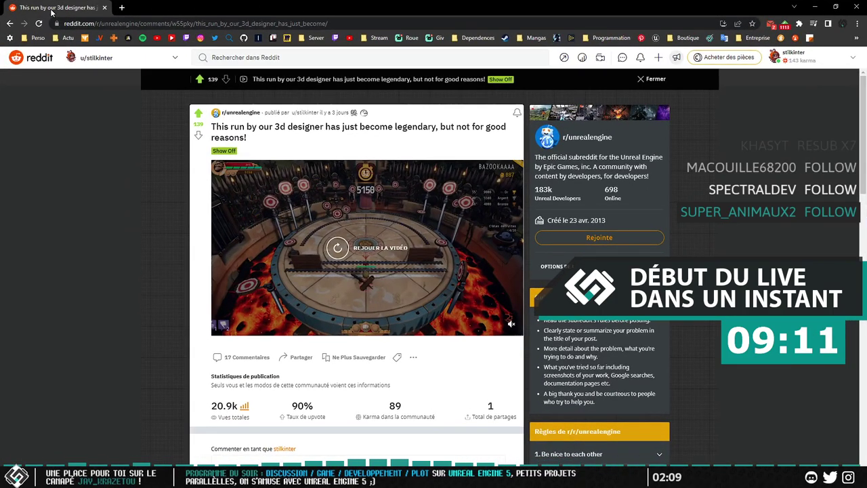
Switch from the Chrome Reddit tab back to the Unreal Engine editor with the GoFlood level.
key(alt+Tab)
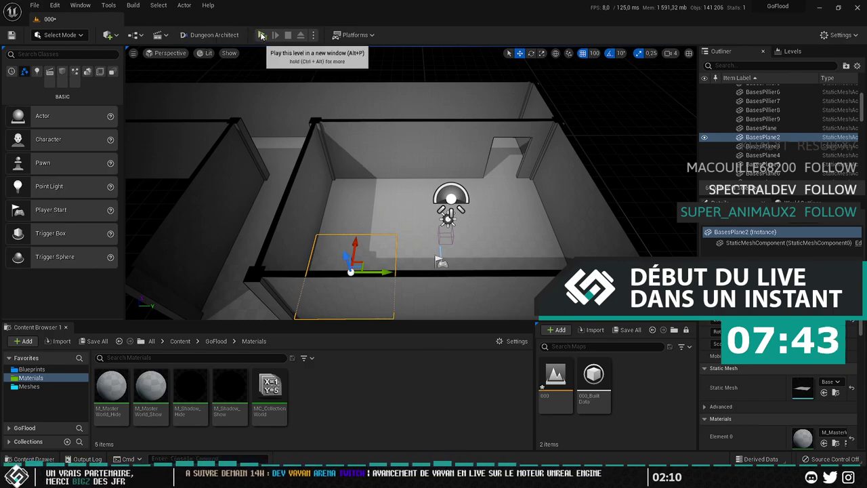
click(262, 34)
key(s)
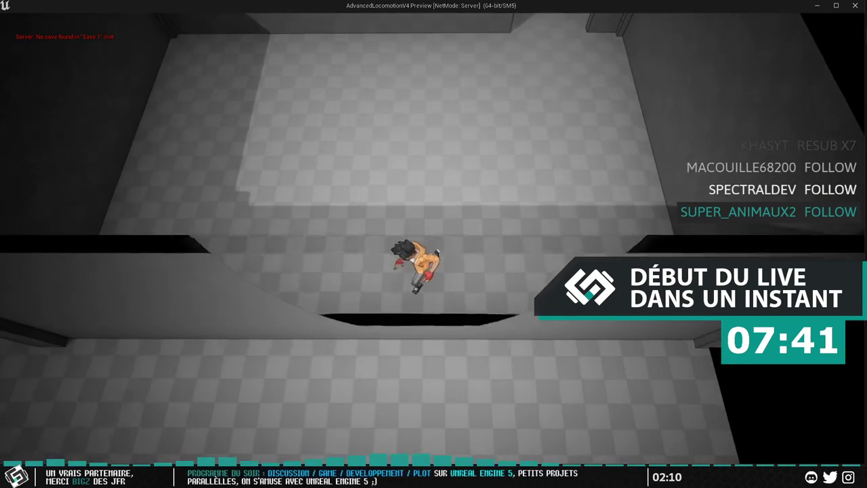
key(a)
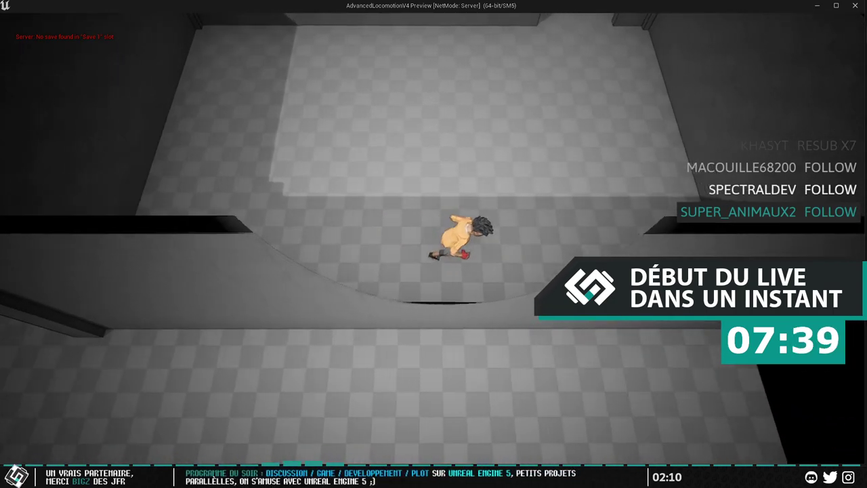
key(w)
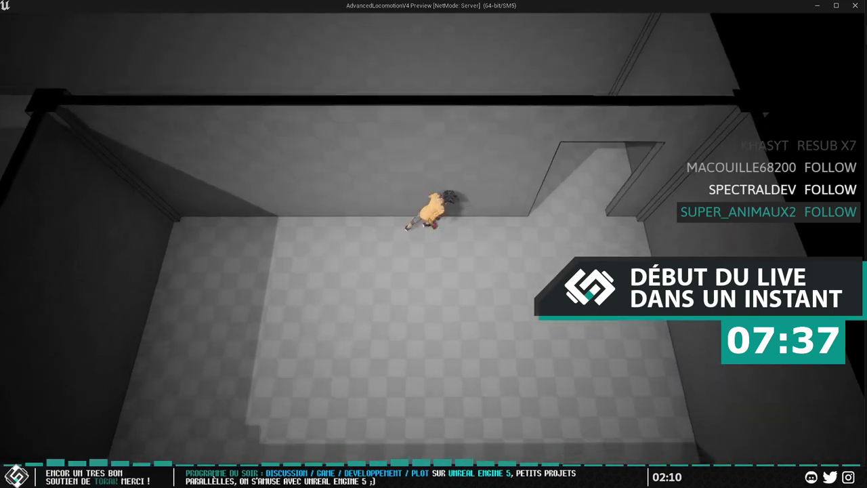
key(w)
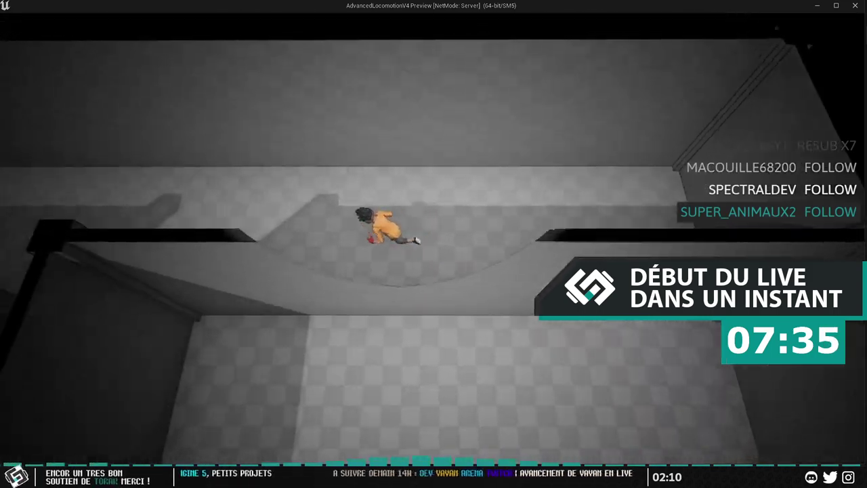
key(d)
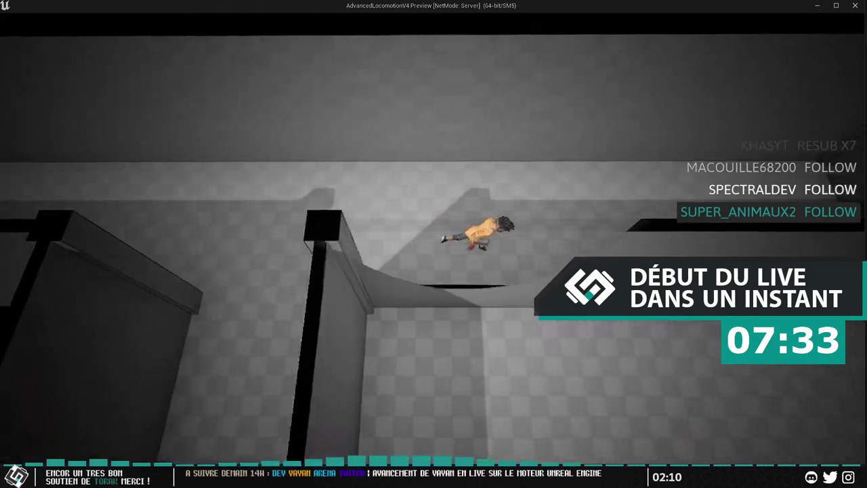
key(a)
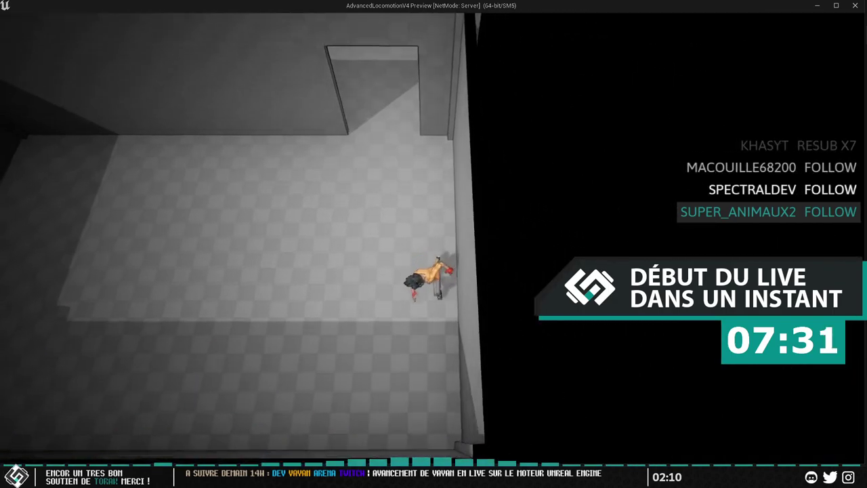
key(w)
key(w)
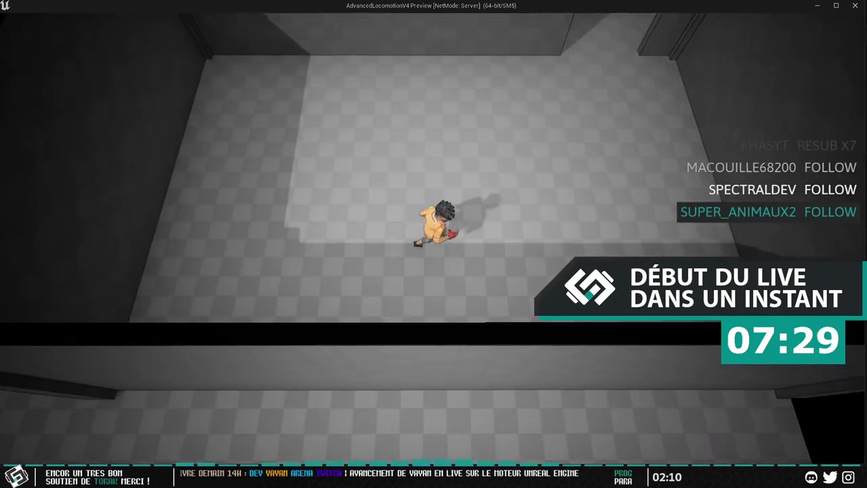
key(Escape)
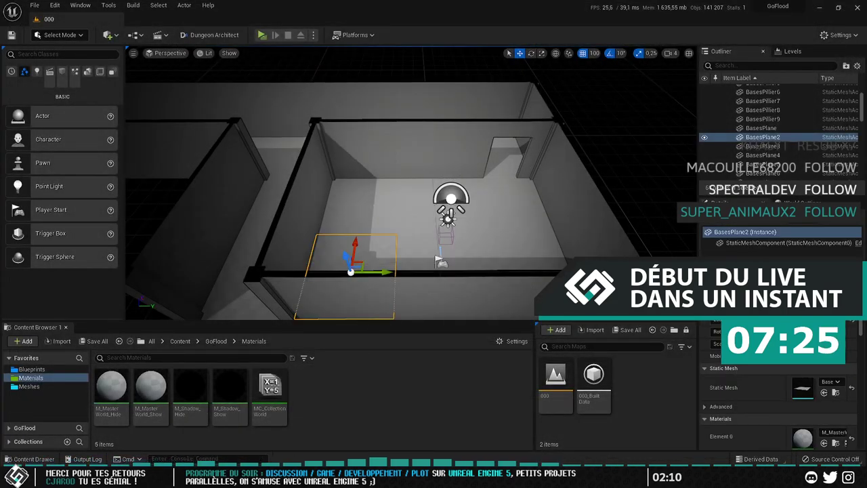
Switch to Blender and delete the Sun light from the scene.
key(alt+Tab)
middle_drag(400, 243, 415, 225)
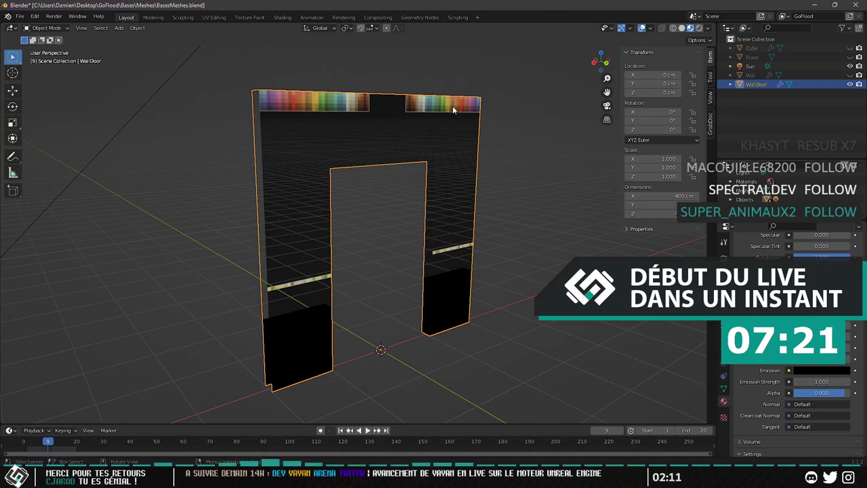
middle_drag(453, 106, 484, 240)
click(850, 84)
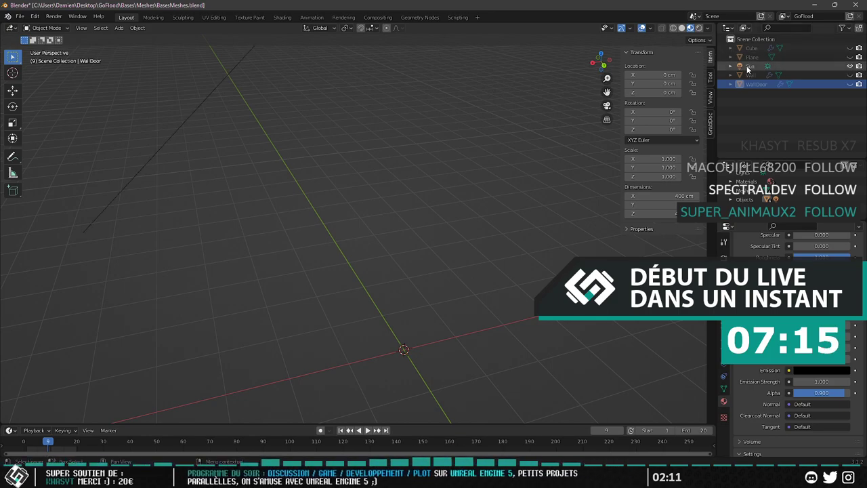
click(748, 68)
key(Delete)
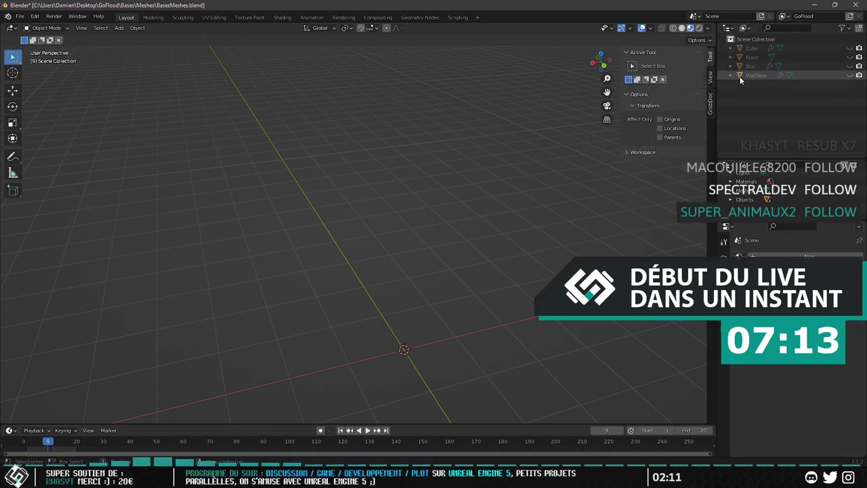
Hide the WallDoor arch and show the textured floor Plane.
click(850, 75)
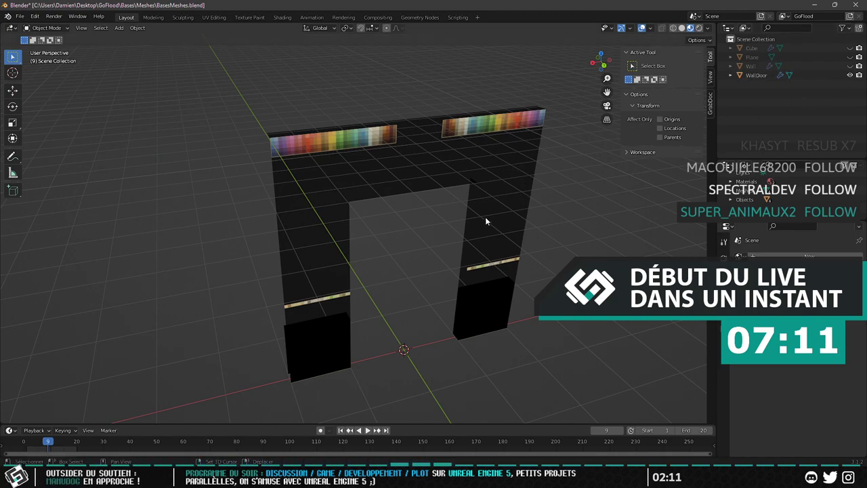
middle_drag(485, 217, 412, 230)
scroll(427, 207, up, 2)
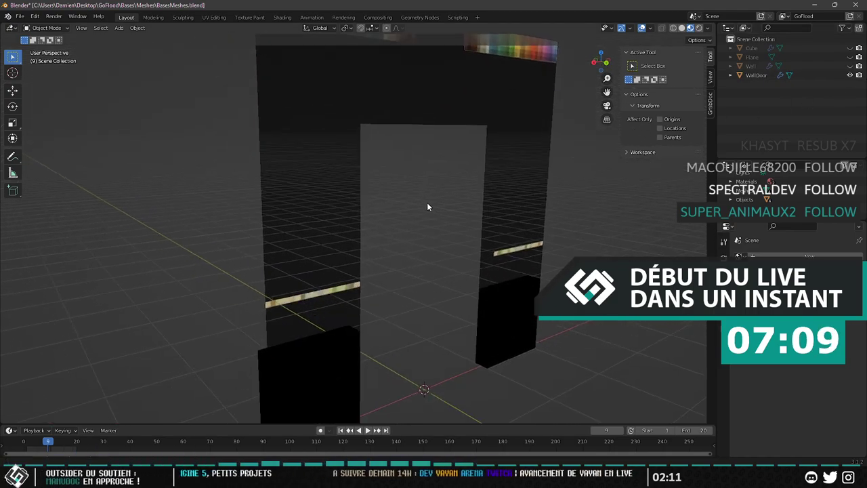
scroll(427, 206, down, 3)
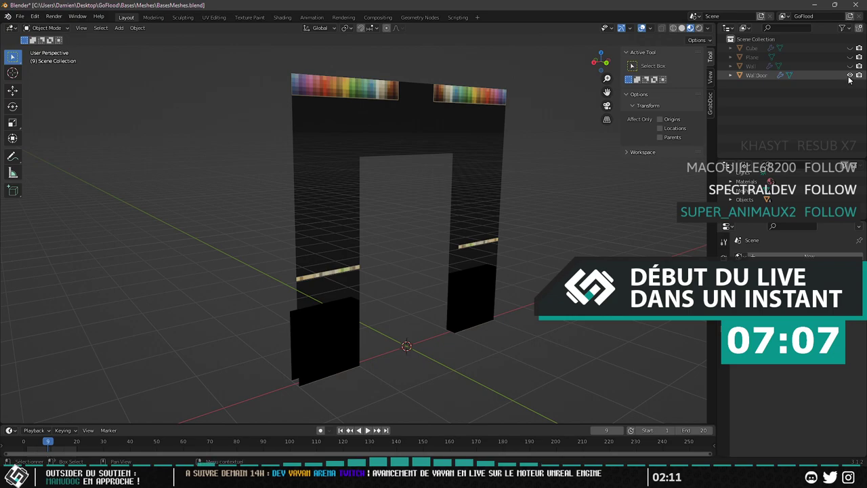
click(850, 75)
click(850, 58)
middle_drag(350, 190, 453, 188)
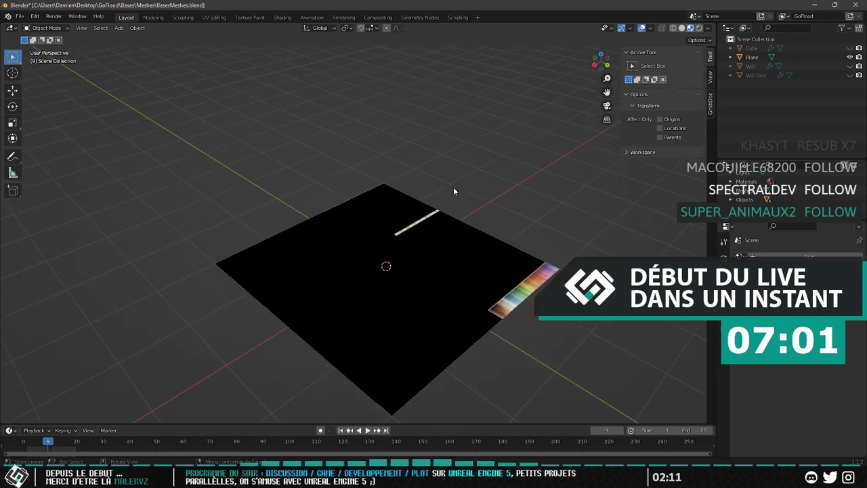
Add a new collection under Scene Collection and begin renaming it.
click(756, 59)
click(768, 40)
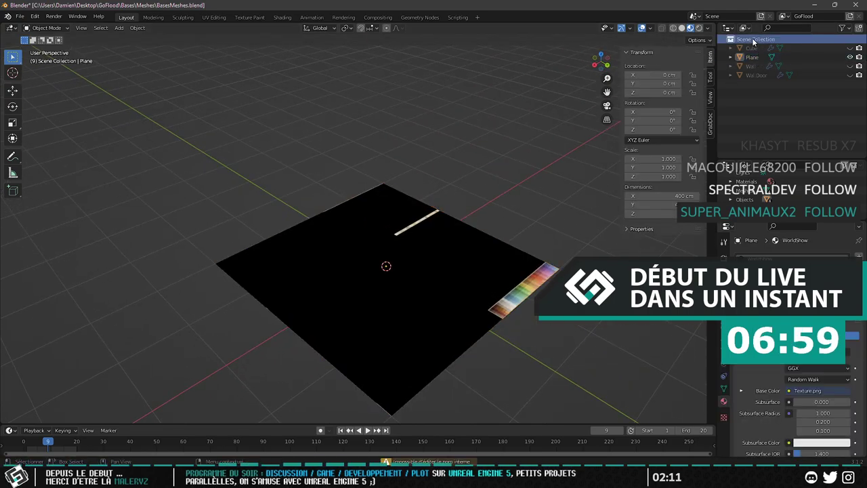
right_click(768, 42)
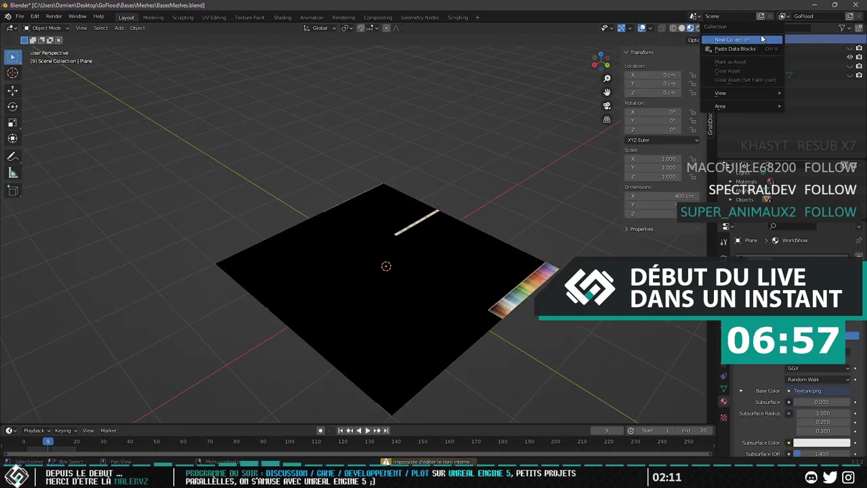
click(762, 40)
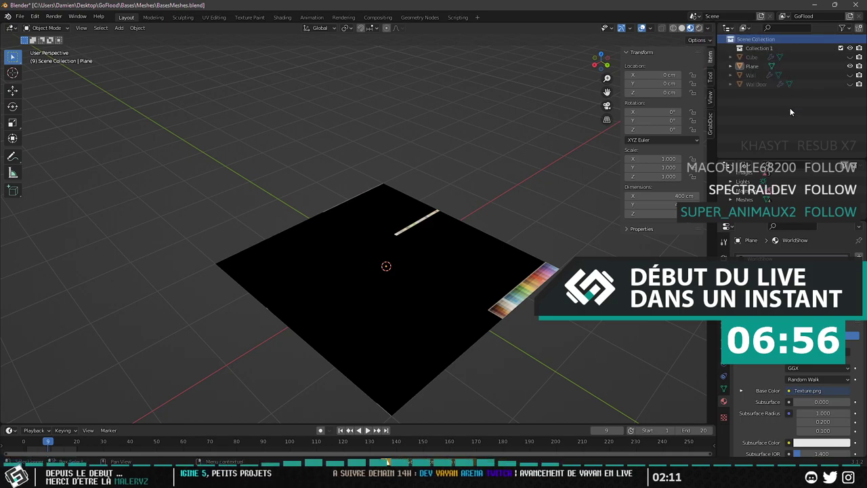
double_click(758, 48)
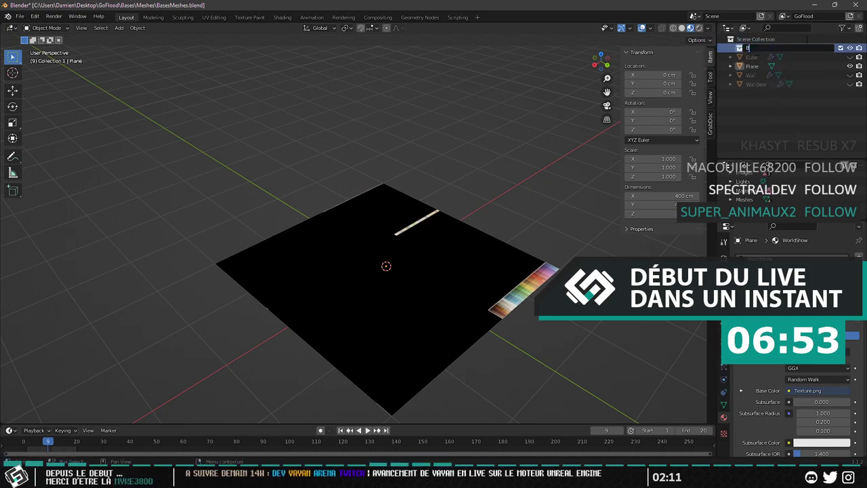
Name the collection 'Bases' and move Cube, Plane, Wall and WallDoor into it.
text(Bases)
key(Return)
click(751, 57)
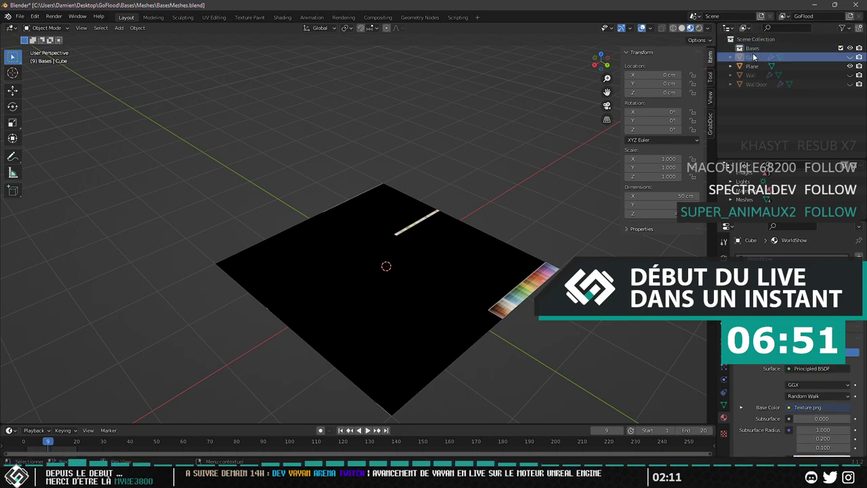
shift+click(755, 84)
drag(751, 66, 753, 54)
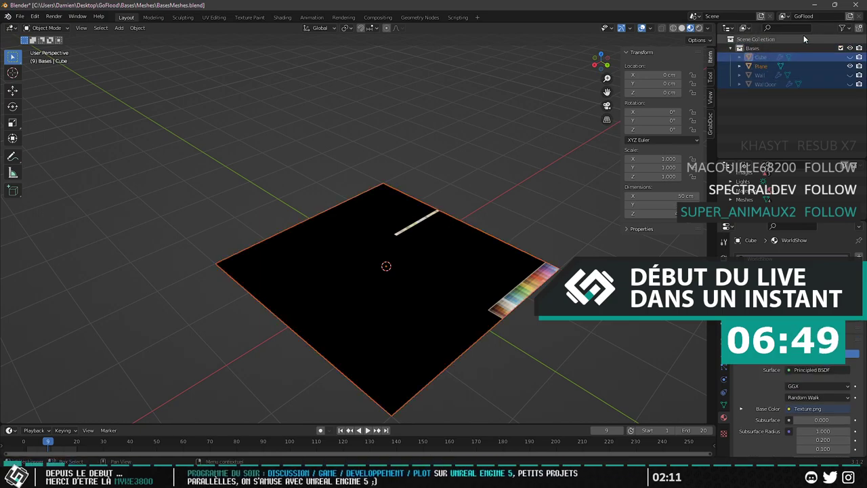
Add another collection named 'Collection 1'.
click(858, 31)
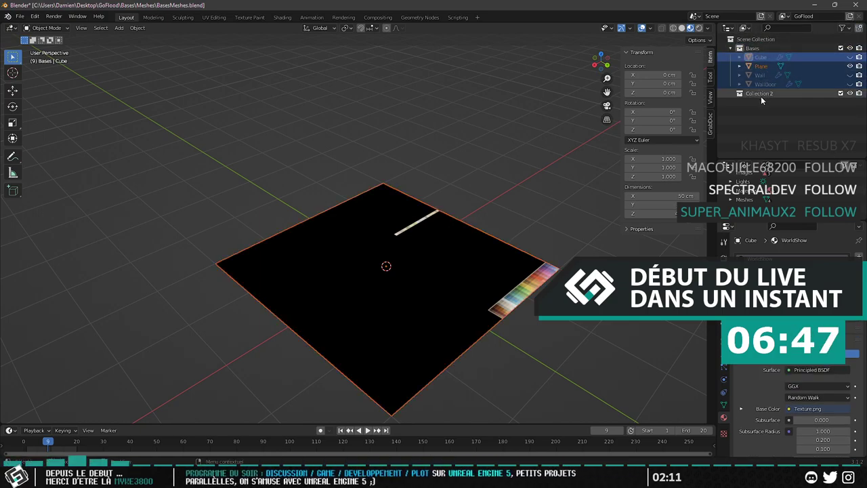
double_click(761, 95)
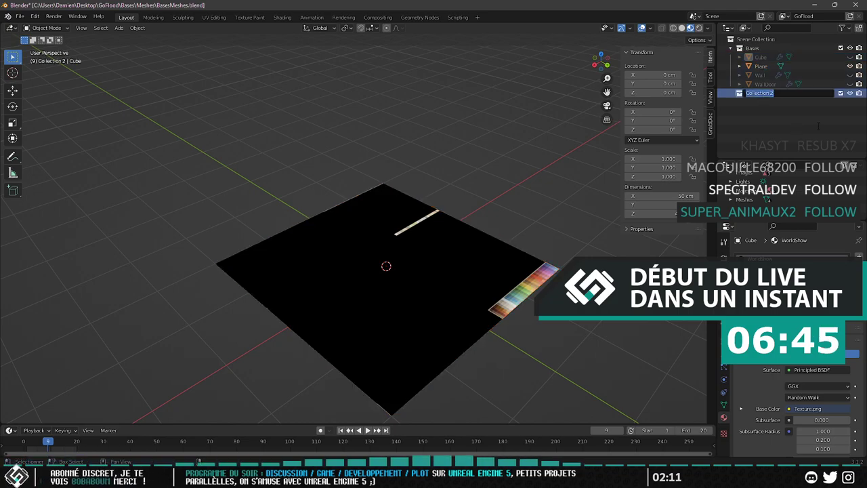
key(End)
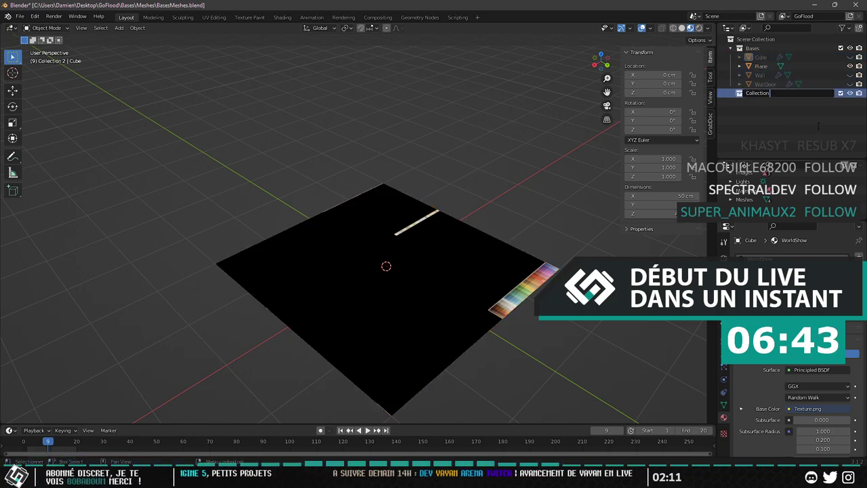
text(1)
key(Return)
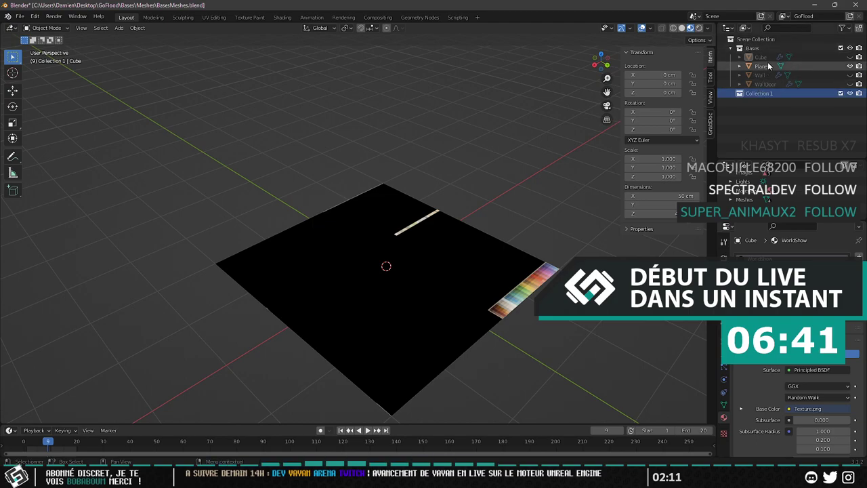
Paste a copy of the Plane into Collection 1 as Plane.001 and disable Bases.
click(761, 66)
click(752, 93)
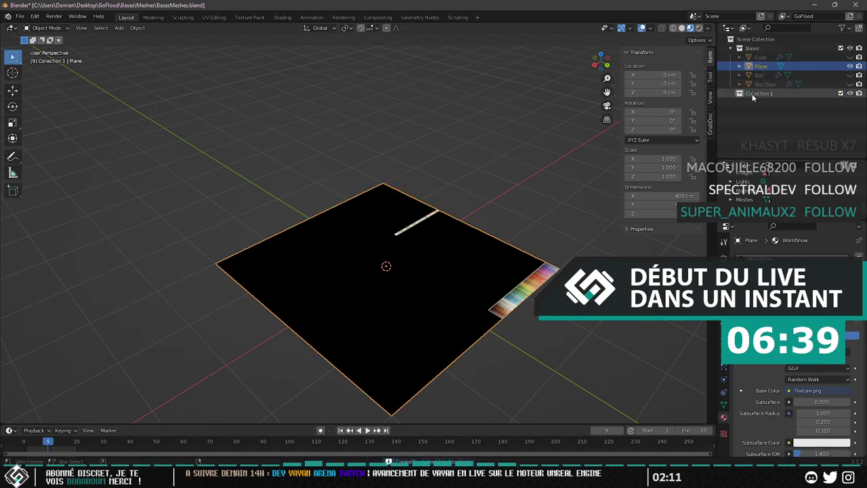
key(ctrl+v)
click(765, 103)
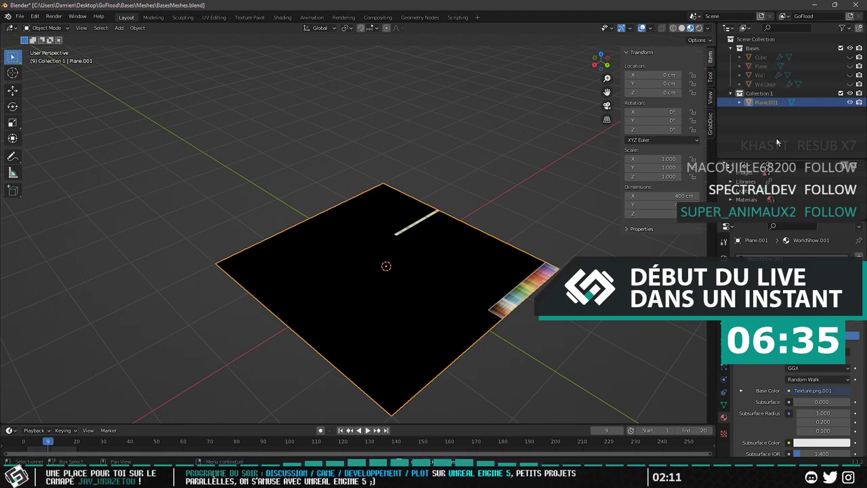
click(841, 48)
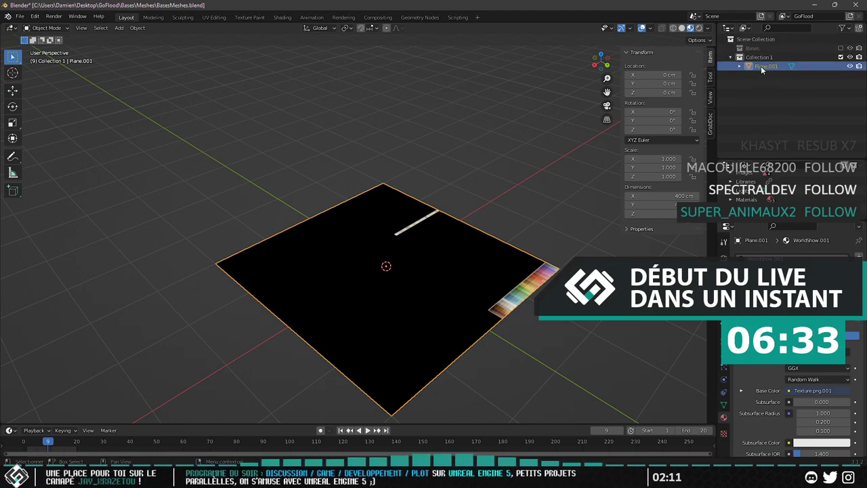
Unlink the WorldShow.001 material from Plane.001 and view it in Solid shading.
middle_drag(463, 208, 570, 229)
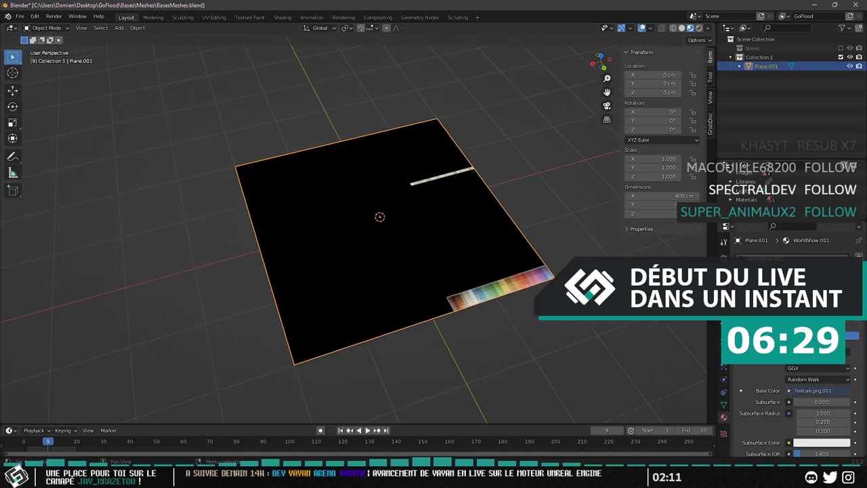
click(849, 258)
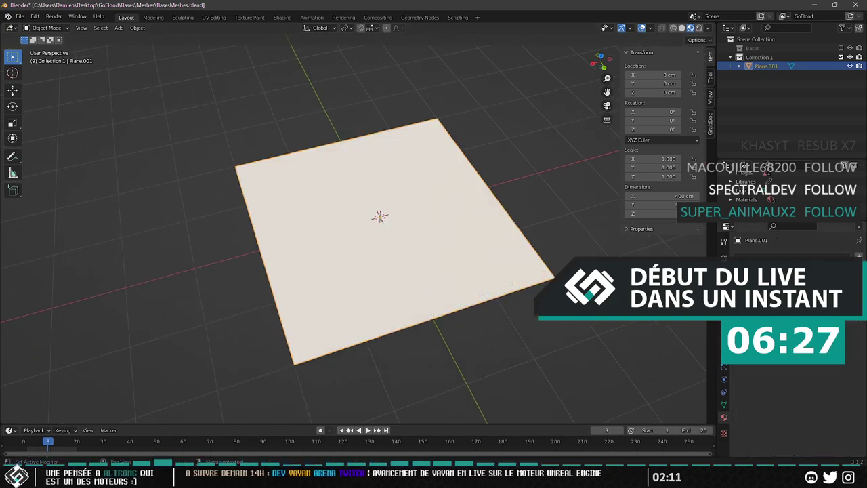
middle_drag(435, 246, 466, 199)
click(681, 28)
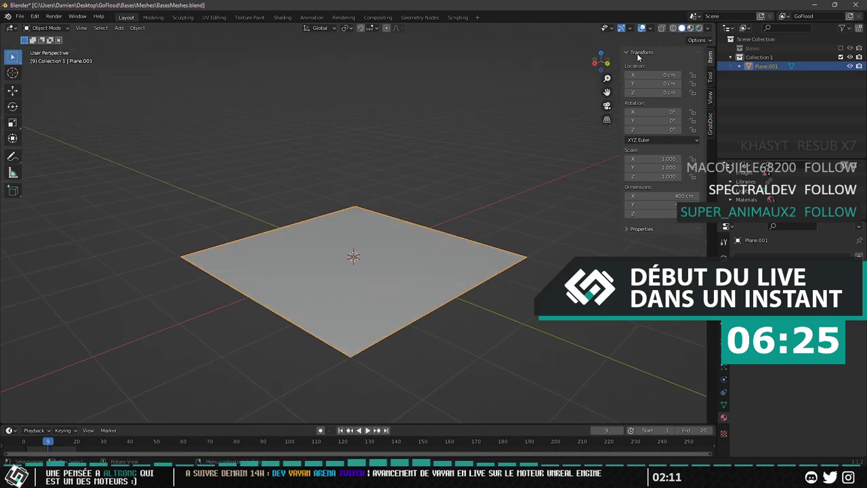
scroll(391, 210, up, 2)
mouse_move(391, 210)
middle_down()
mouse_move(497, 252)
mouse_move(668, 243)
middle_up()
scroll(496, 247, up, 3)
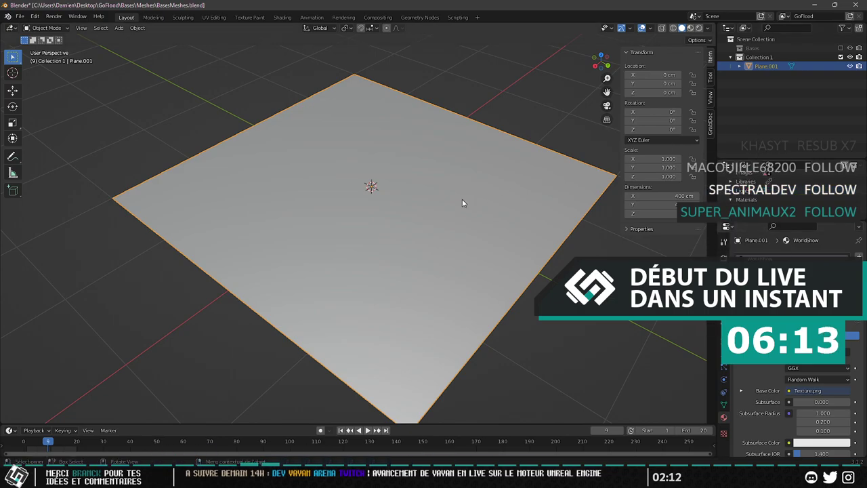
middle_drag(462, 203, 400, 209)
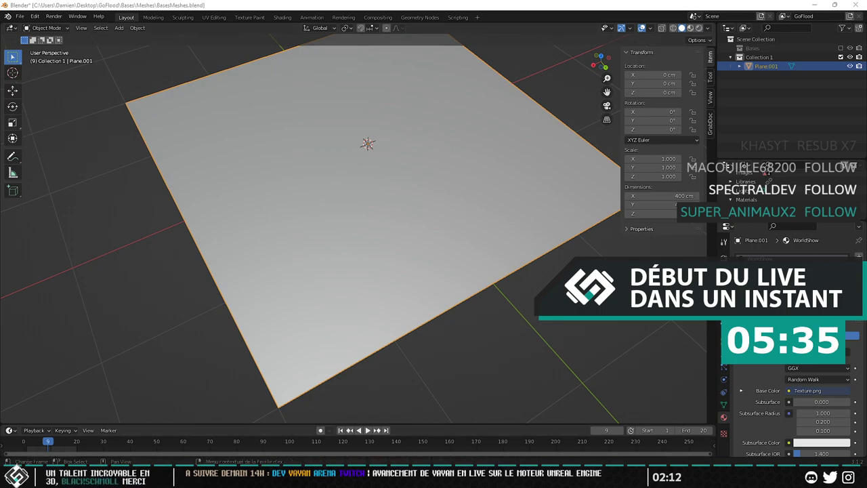
Switch from Blender to the Unreal Engine editor to inspect the level's floor plates.
key(alt+Tab)
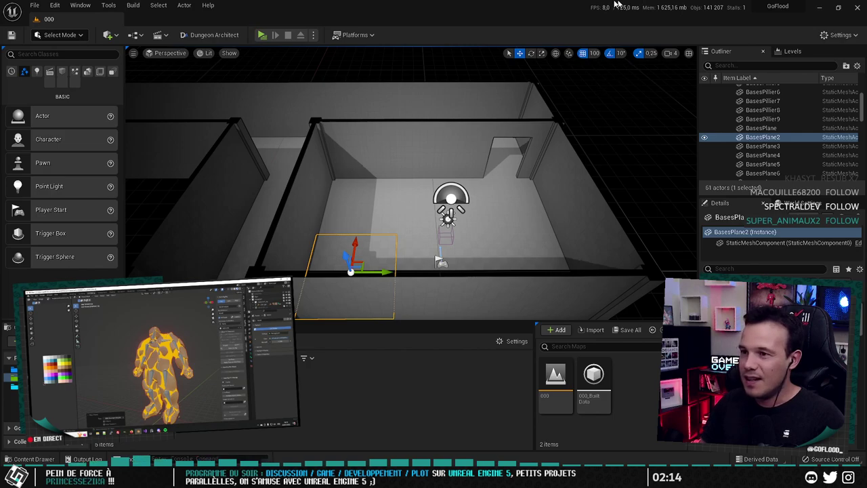
Inspect Plane.001, check Photoshop and Unreal, then return to BasesMeshes.blend in Blender.
key(alt+Tab)
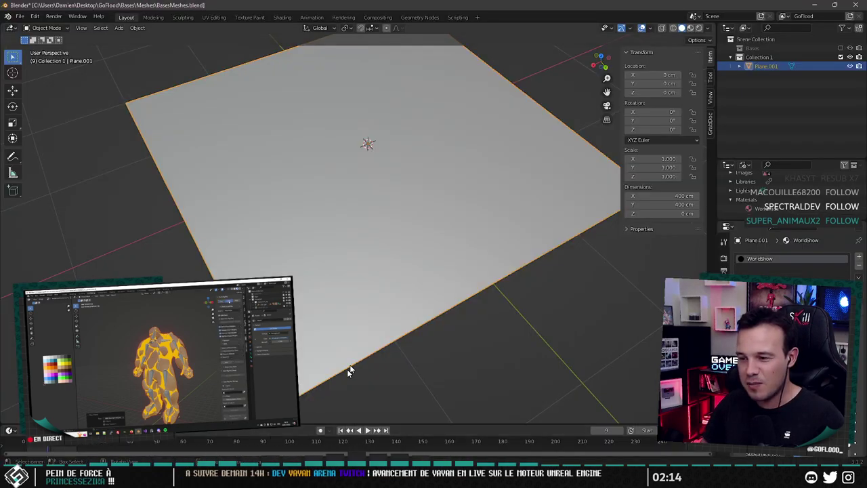
middle_drag(350, 368, 452, 274)
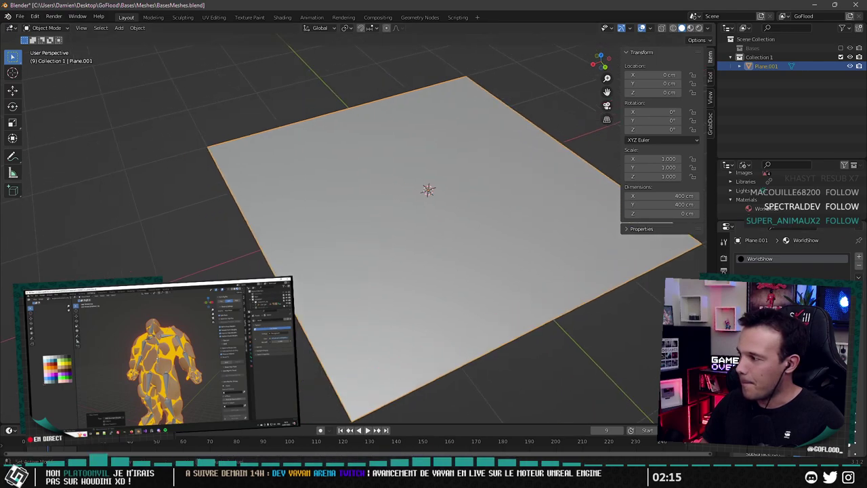
middle_drag(473, 240, 384, 250)
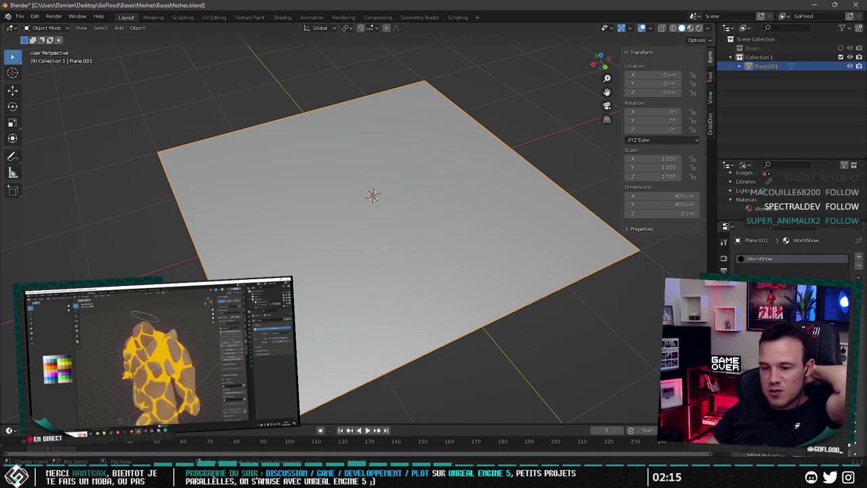
key(alt+Tab)
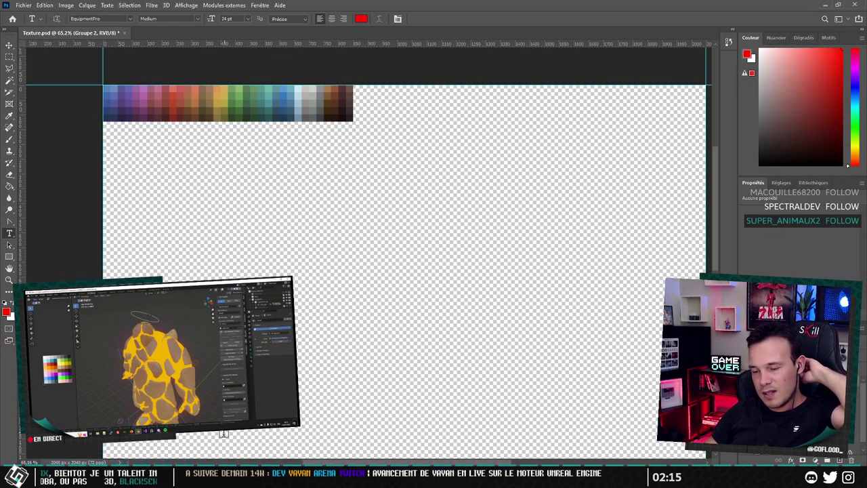
key(alt+Tab)
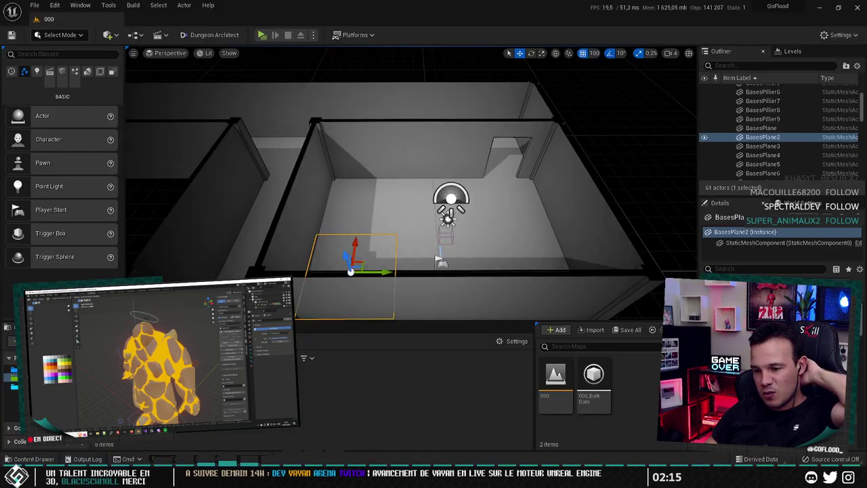
key(alt+Tab)
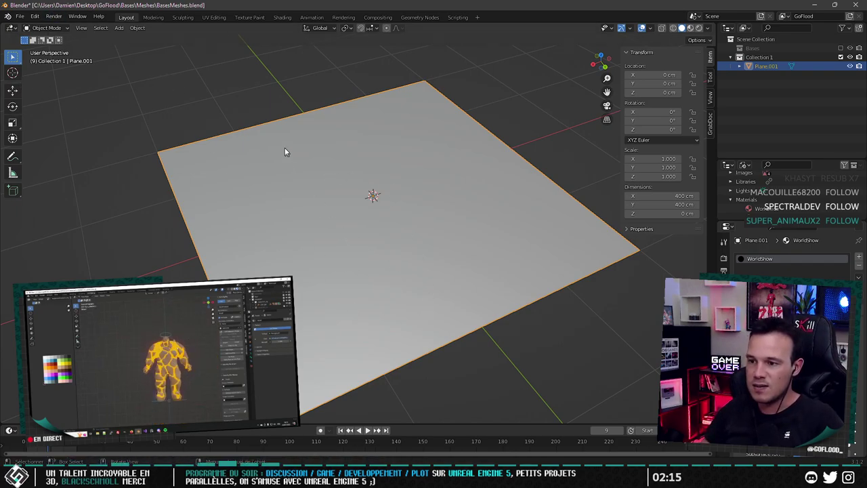
In Edit Mode, loop cut Plane.001 evenly in both directions into a square grid.
key(Tab)
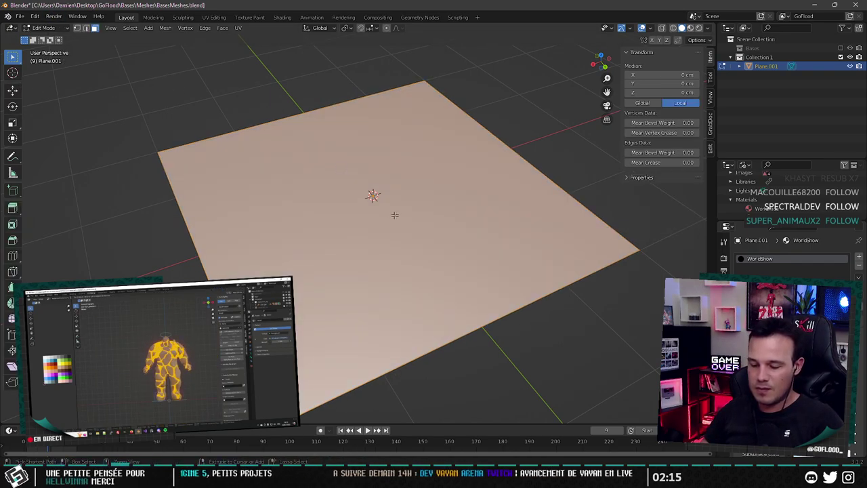
key(ctrl+r)
scroll(352, 178, up, 8)
click(406, 179)
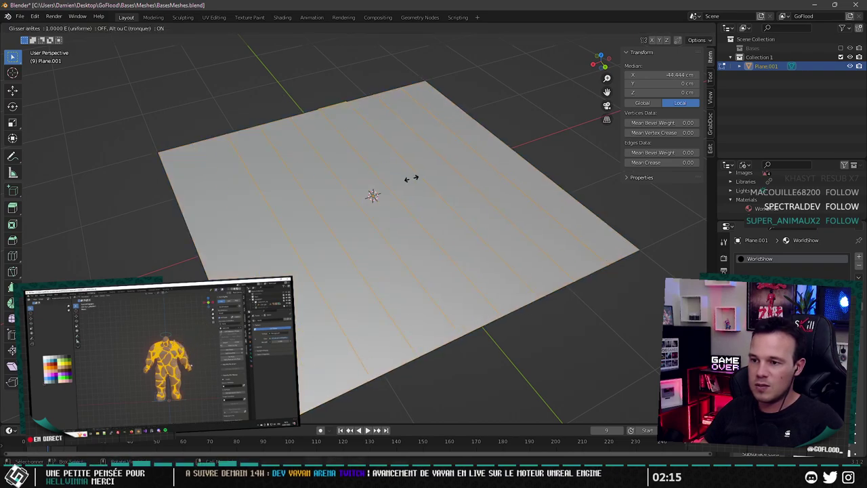
right_click(359, 190)
key(ctrl+r)
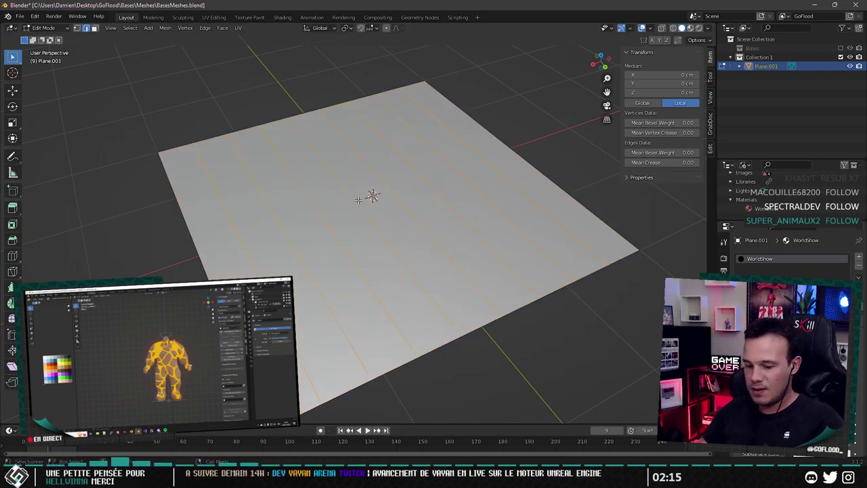
scroll(373, 194, up, 7)
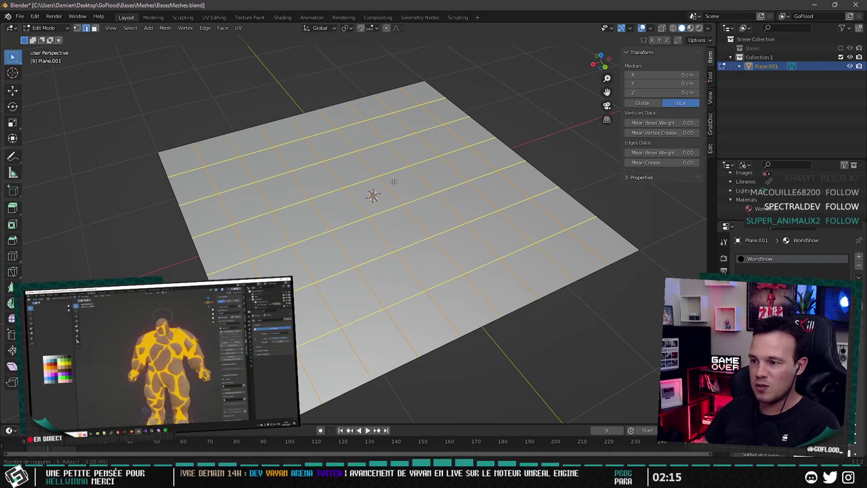
click(394, 182)
click(393, 181)
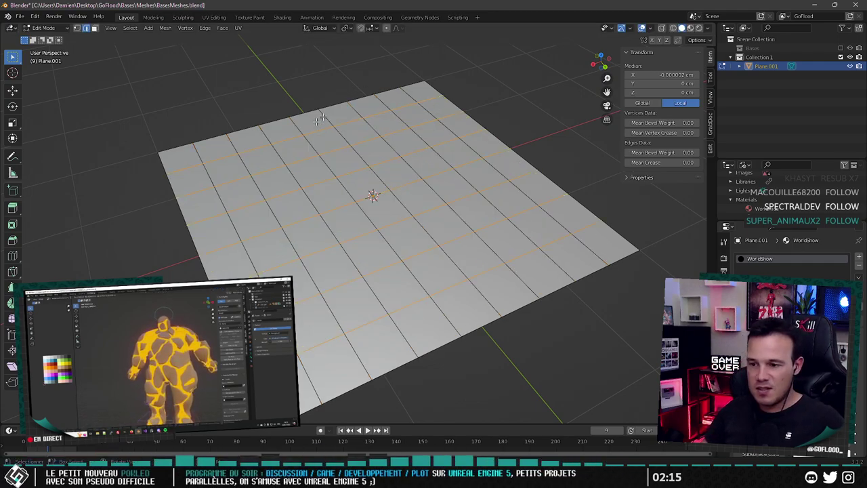
Switch to face select mode and select the far corner face of the grid.
middle_drag(395, 159, 260, 157)
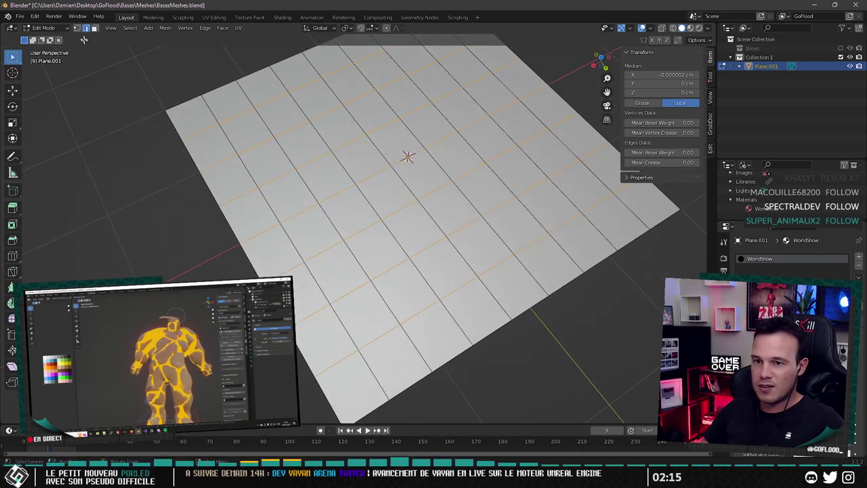
key(3)
click(192, 115)
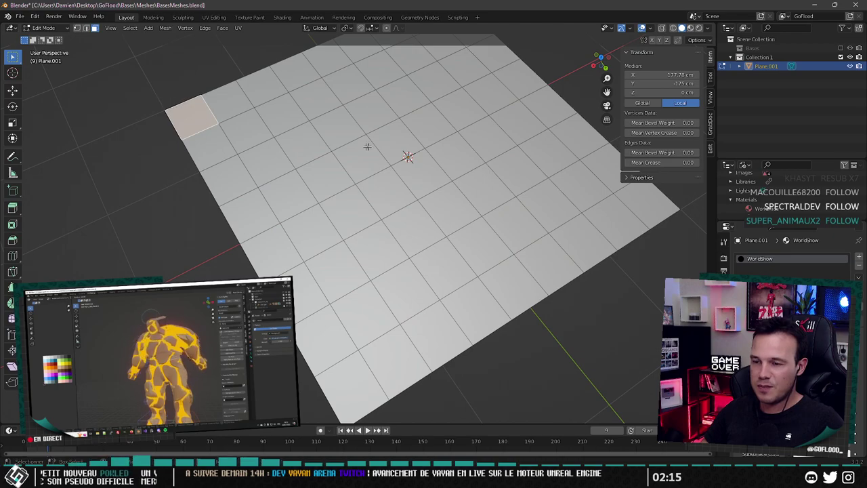
click(214, 17)
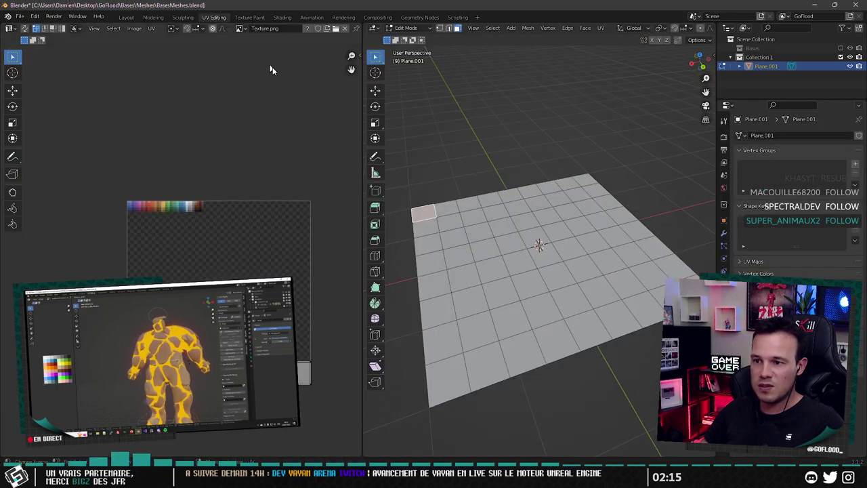
scroll(119, 198, up, 2)
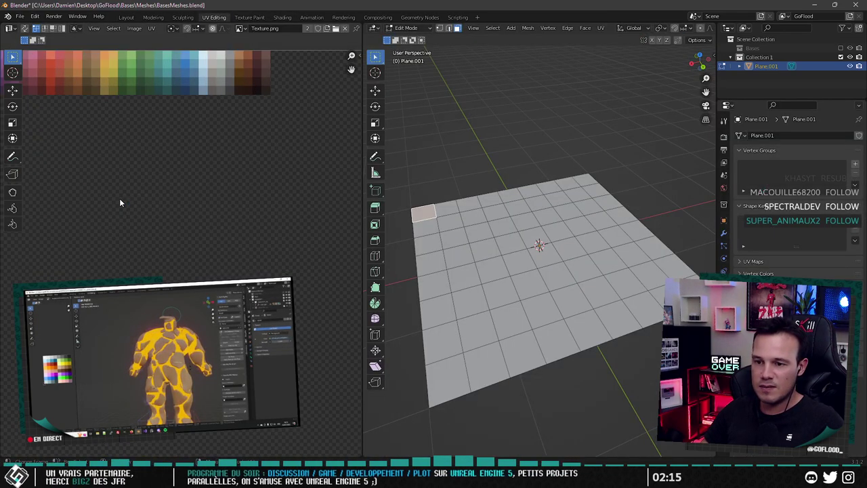
scroll(196, 195, up, 3)
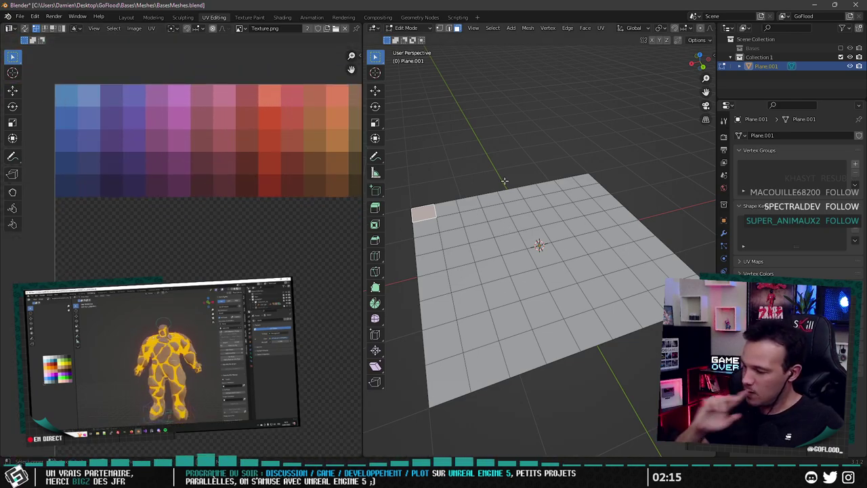
scroll(292, 137, down, 3)
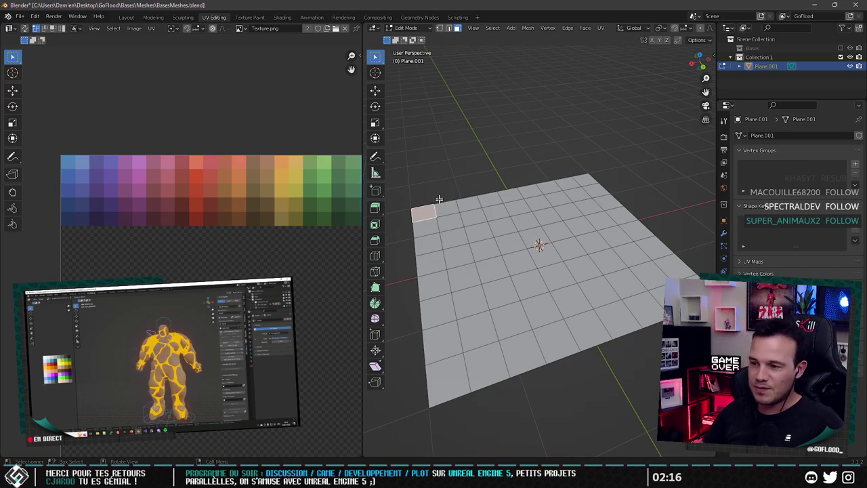
scroll(517, 281, up, 3)
scroll(516, 281, down, 2)
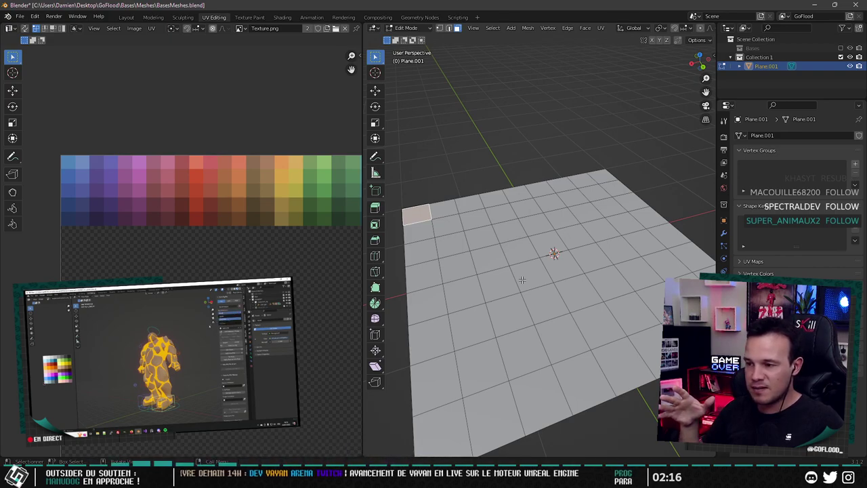
scroll(545, 281, down, 4)
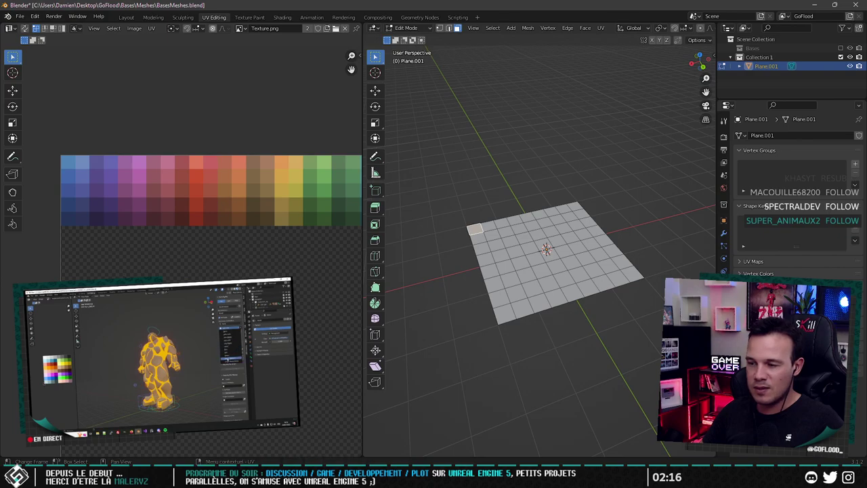
scroll(176, 247, down, 6)
middle_drag(271, 293, 165, 203)
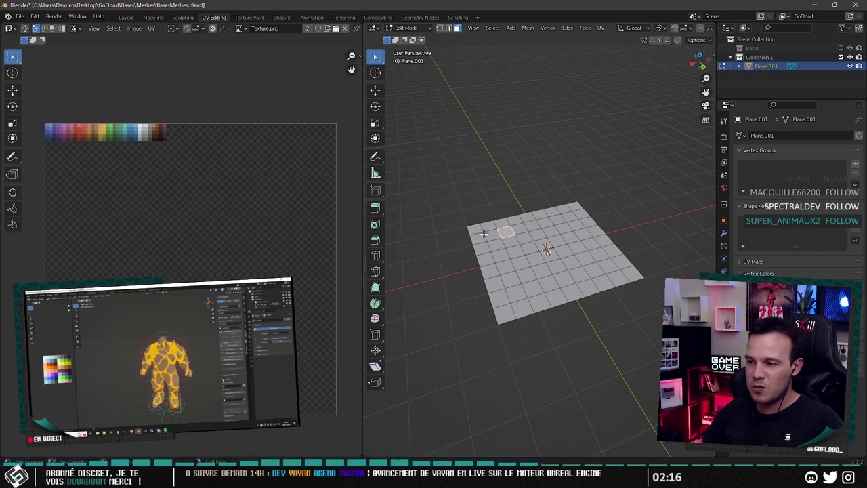
Reselect the corner face, then select a single face further inside the grid.
shift+click(476, 229)
click(476, 229)
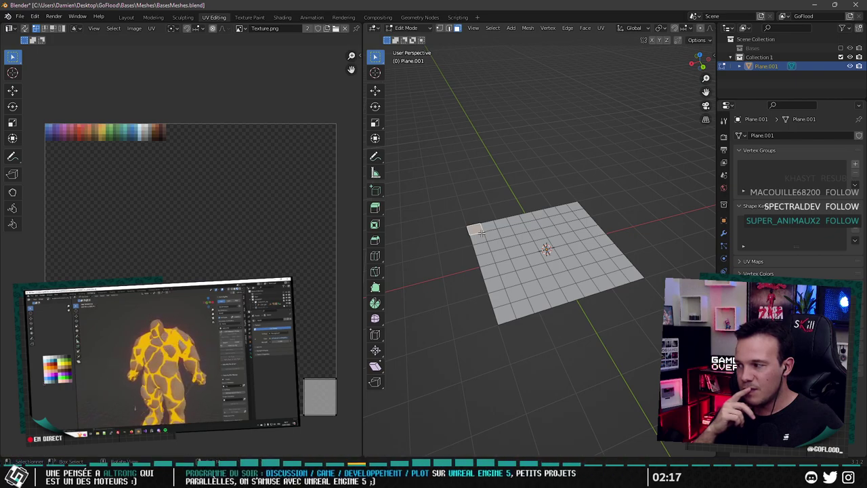
scroll(480, 232, up, 3)
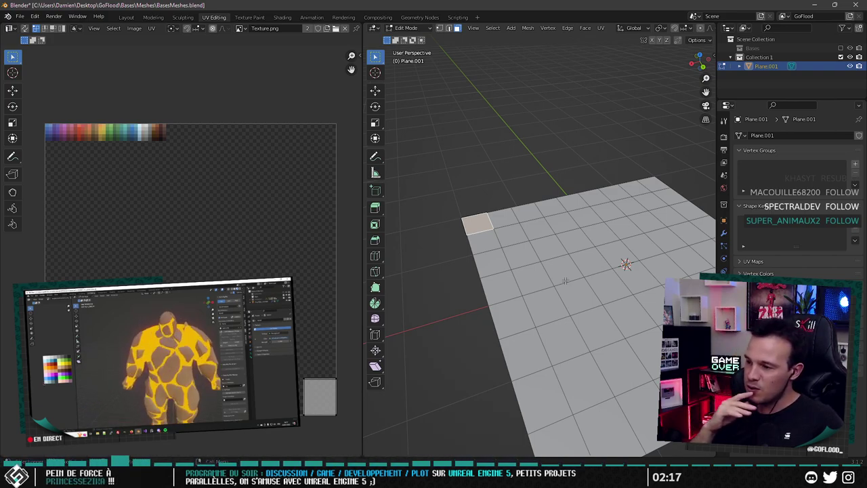
click(540, 253)
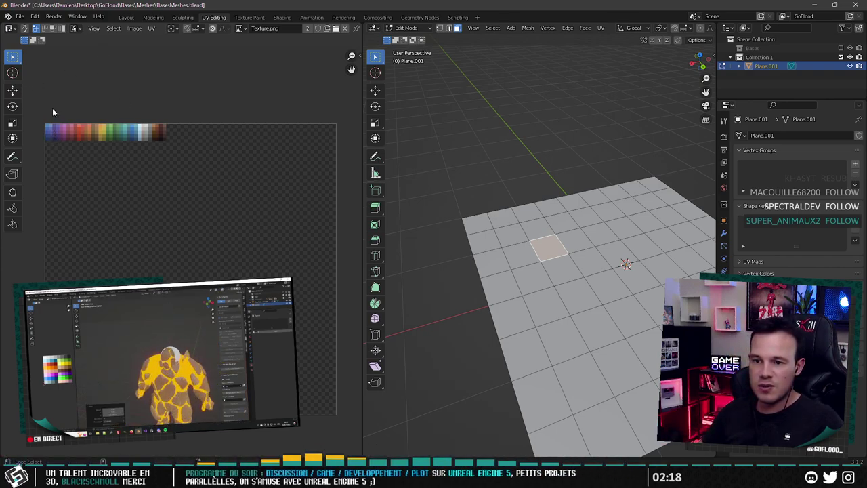
Zoom and frame the Texture.png colour palette in the UV editor.
scroll(50, 119, up, 1)
scroll(59, 96, up, 2)
scroll(171, 178, down, 3)
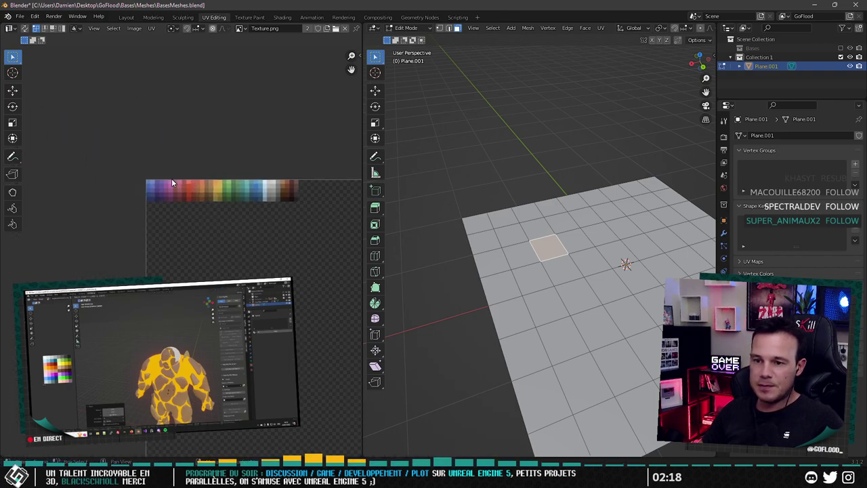
scroll(126, 103, up, 3)
middle_drag(126, 104, 136, 96)
key(Home)
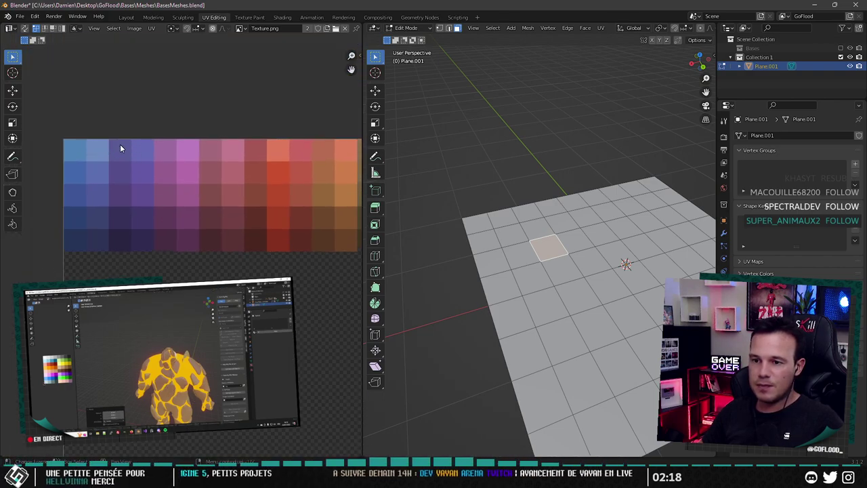
scroll(191, 253, down, 4)
scroll(191, 253, down, 4)
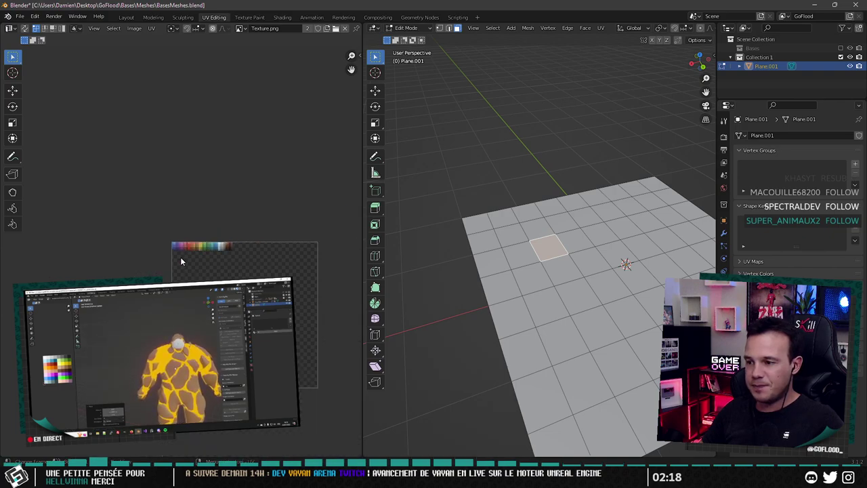
scroll(144, 239, up, 1)
scroll(135, 271, down, 3)
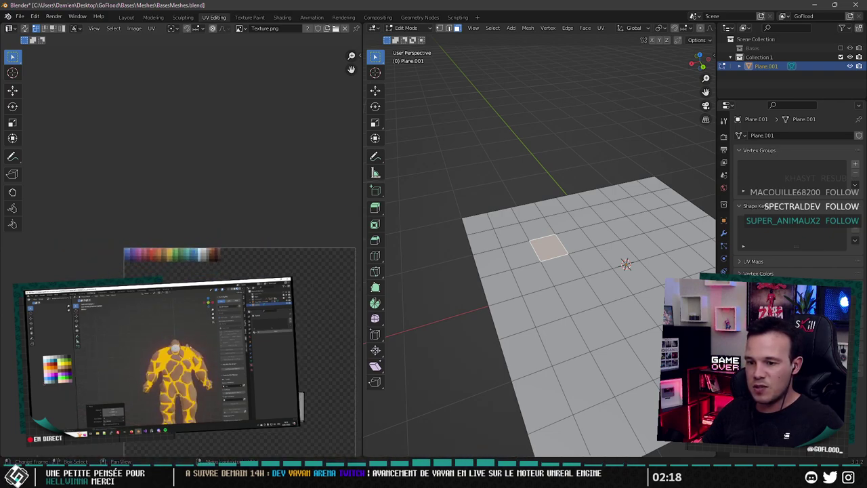
scroll(118, 233, up, 4)
scroll(118, 233, down, 5)
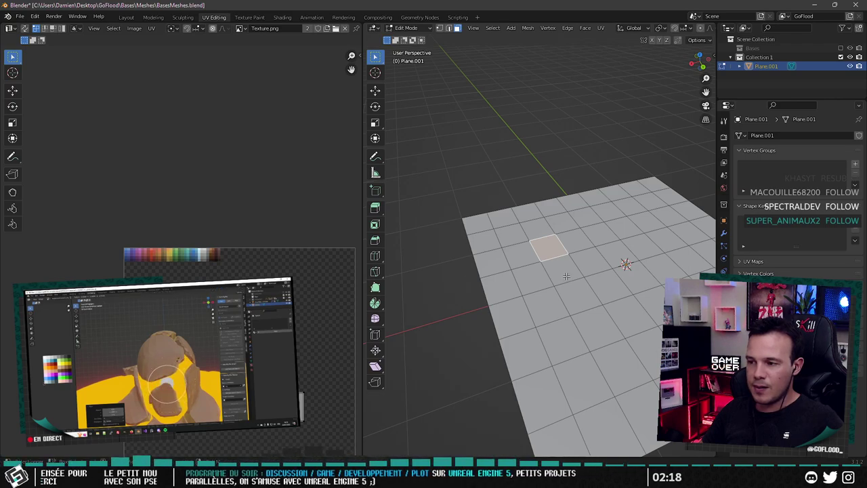
scroll(126, 256, up, 3)
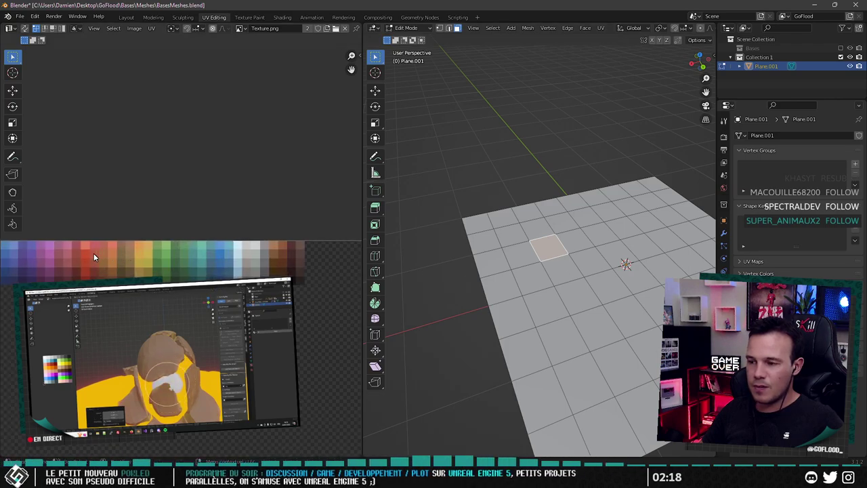
scroll(93, 253, up, 4)
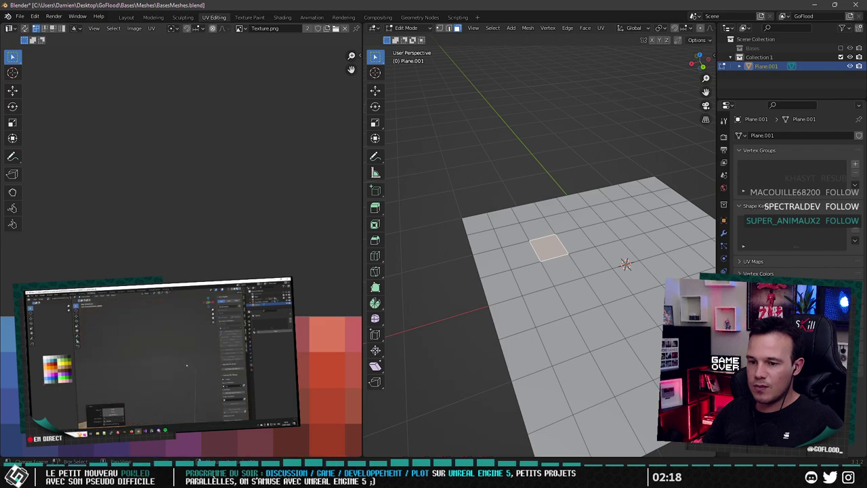
scroll(181, 352, up, 3)
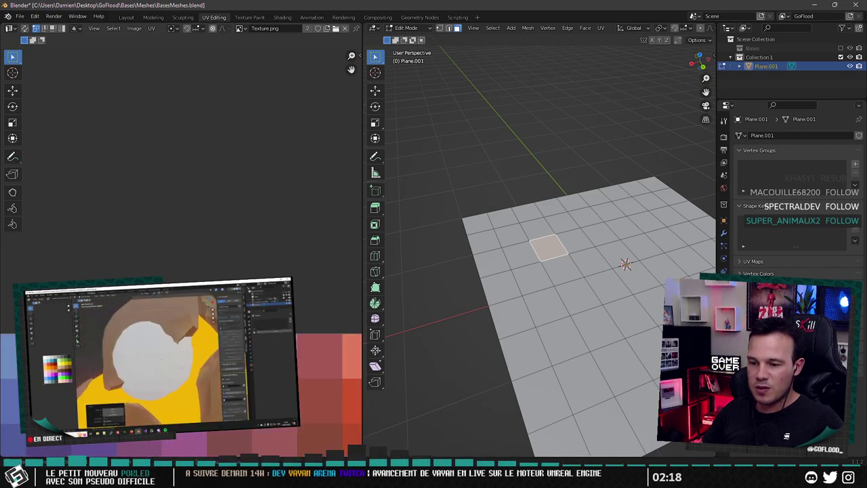
scroll(180, 353, up, 2)
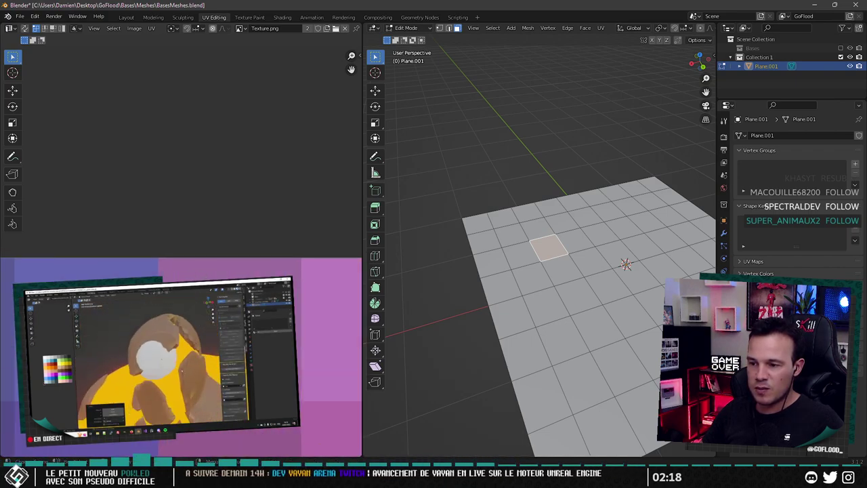
scroll(180, 370, down, 5)
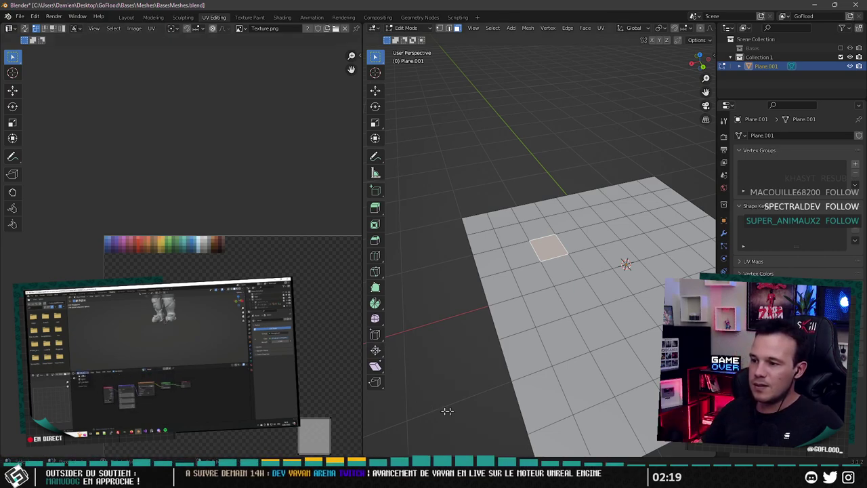
Select all the plane's faces and move one UV face into the top-right grid cell.
click(569, 320)
key(a)
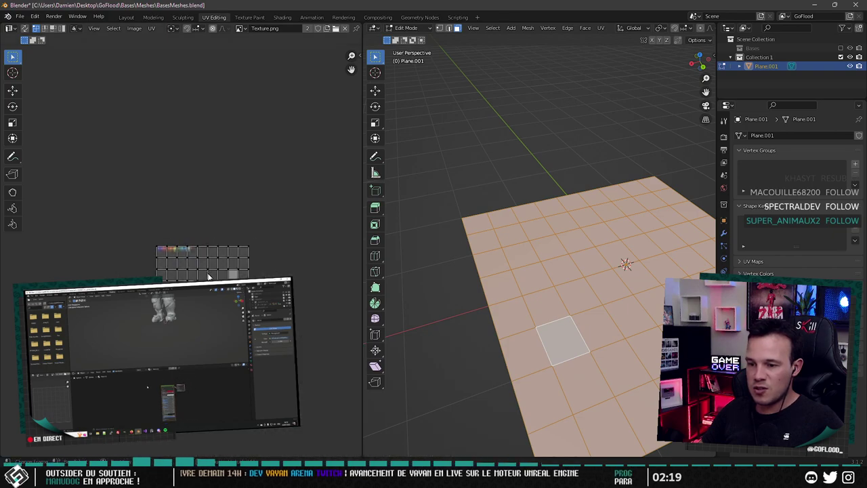
scroll(338, 259, down, 1)
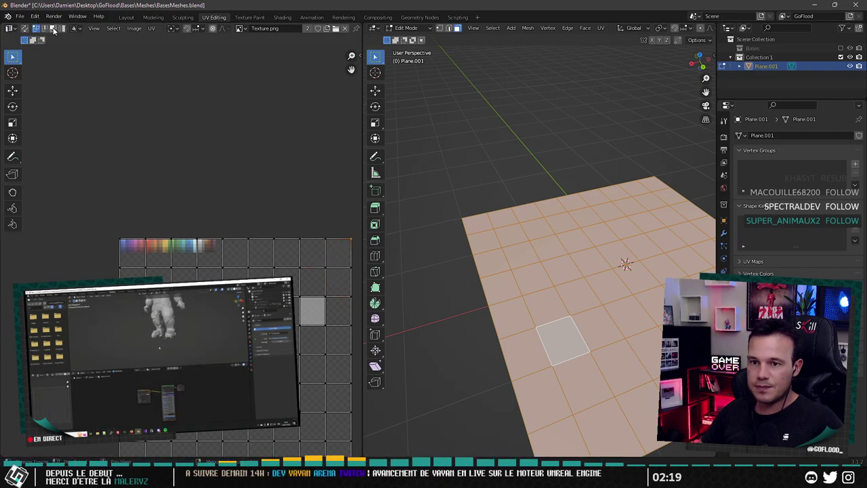
mouse_move(344, 250)
mouse_down()
mouse_move(315, 277)
mouse_move(334, 248)
mouse_up()
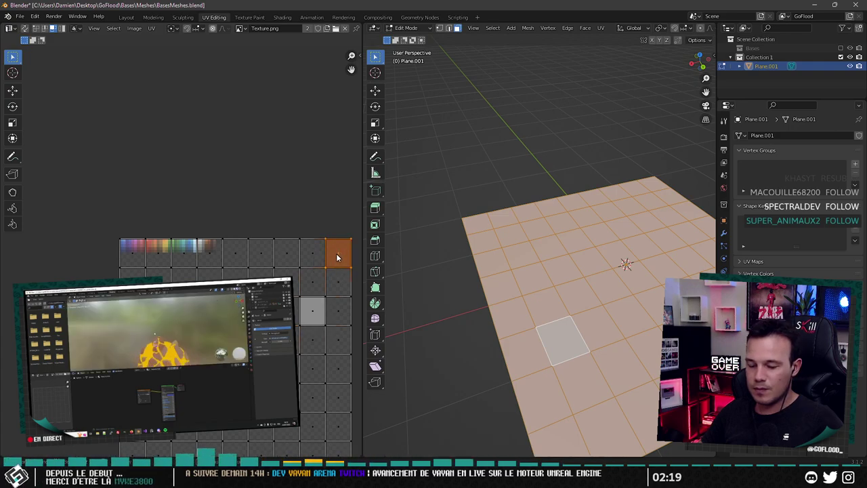
key(g)
click(338, 252)
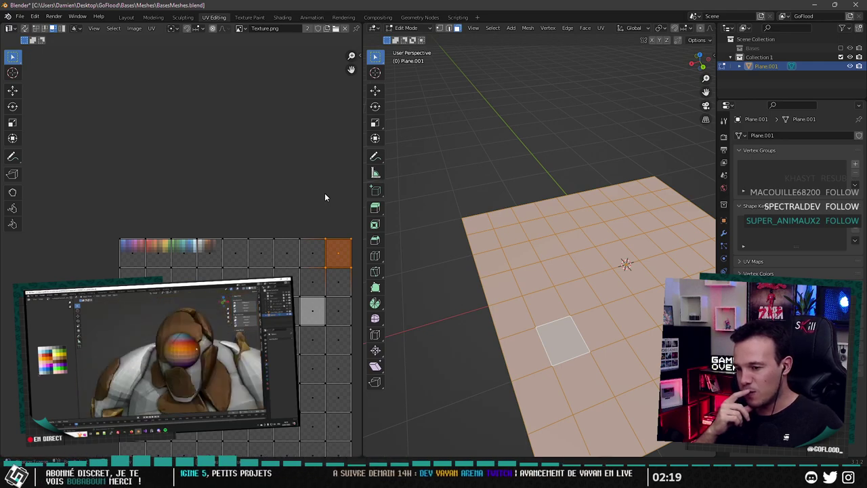
Scale all UVs to zero size and drop them on the orange palette swatch.
key(a)
key(s)
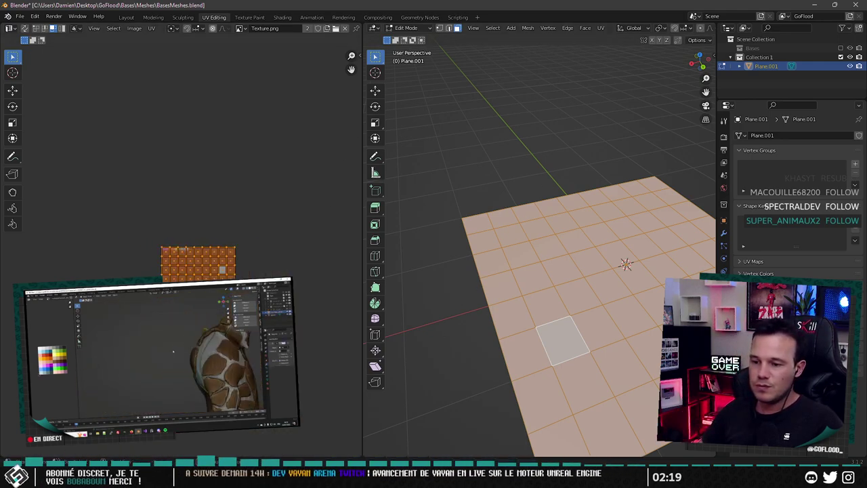
key(Return)
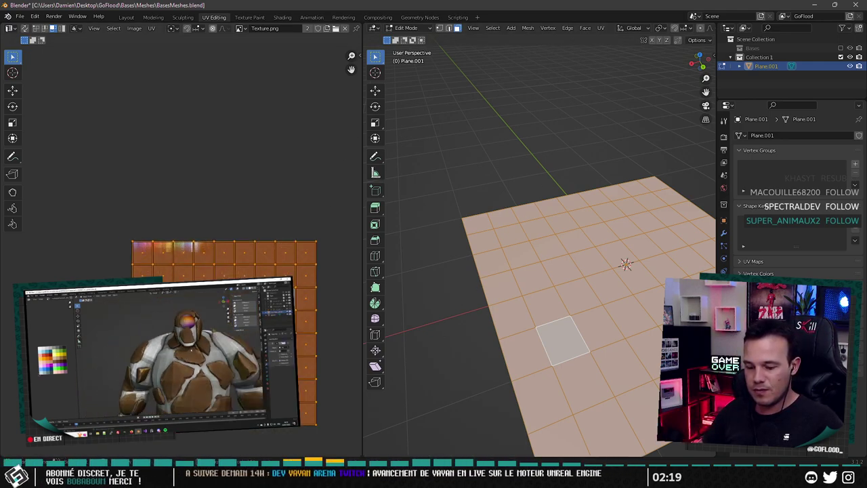
key(s)
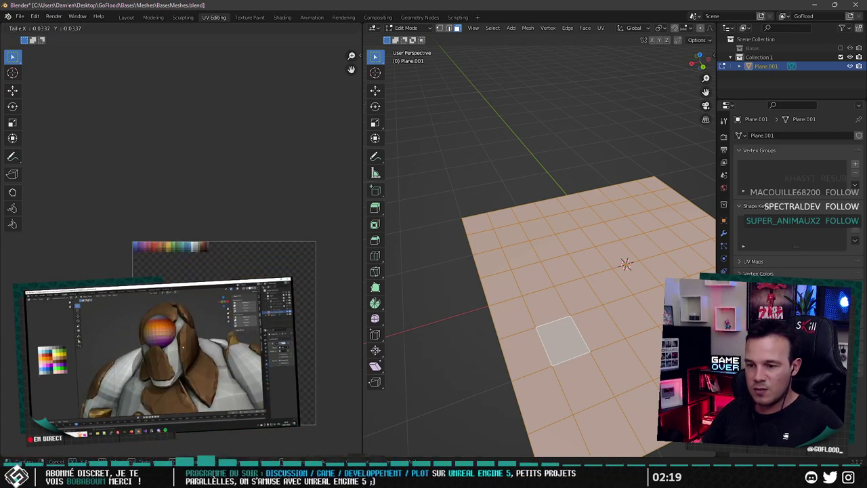
key(0)
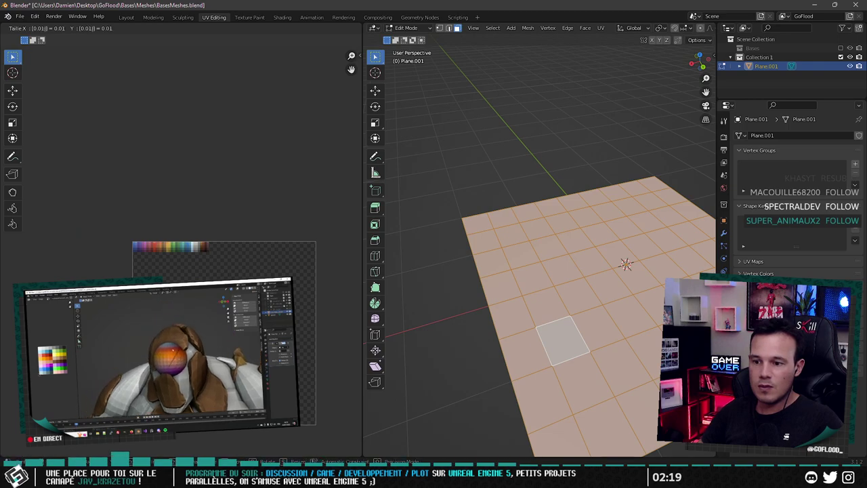
key(Return)
key(Home)
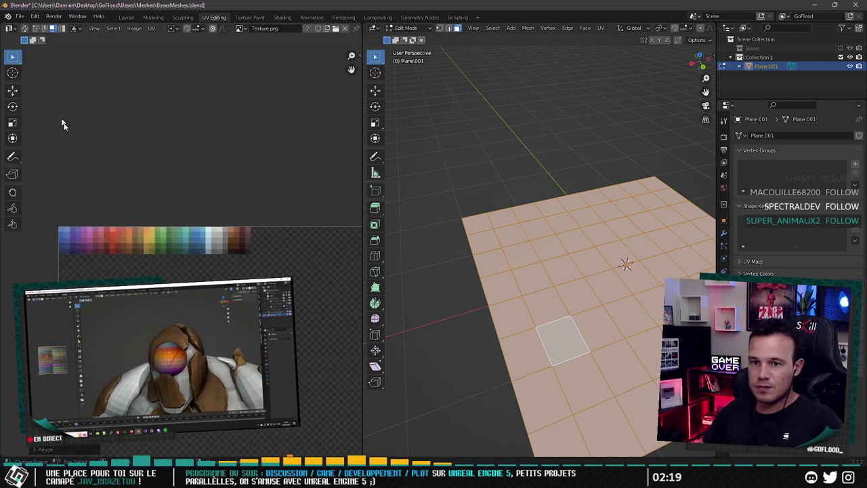
key(g)
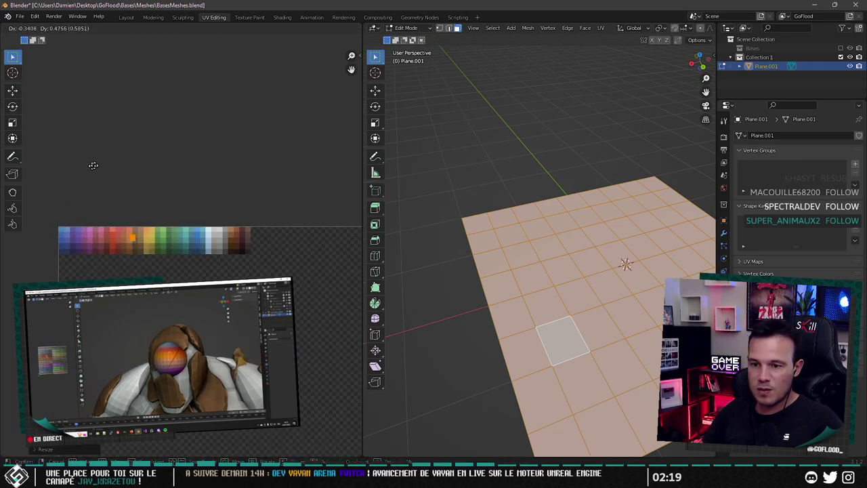
click(166, 166)
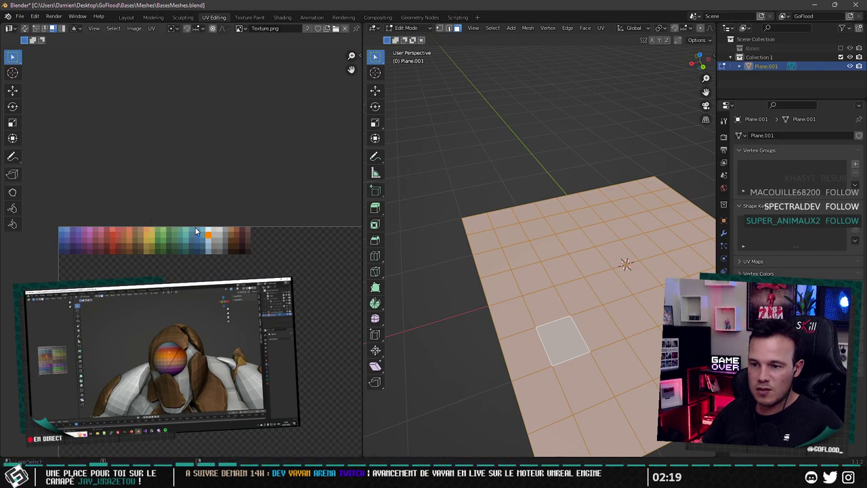
Reposition the small UV grid and scale it down to 0.1.
scroll(195, 231, up, 8)
middle_drag(338, 153, 173, 238)
scroll(178, 234, up, 6)
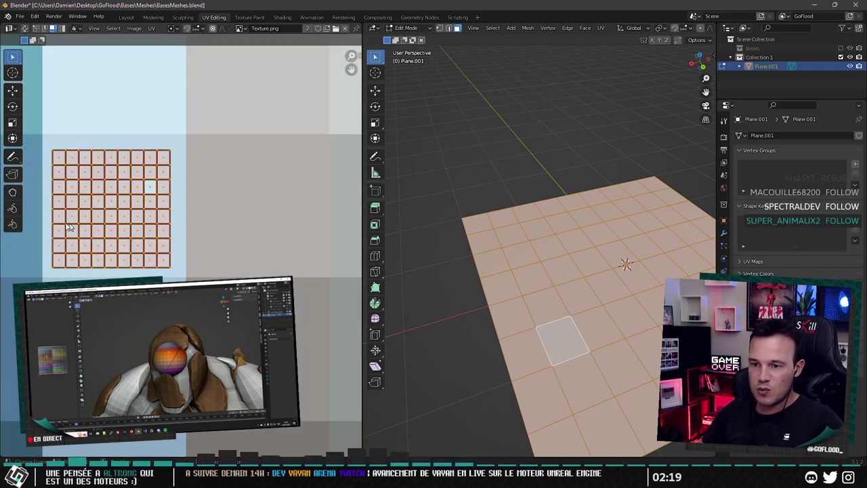
key(g)
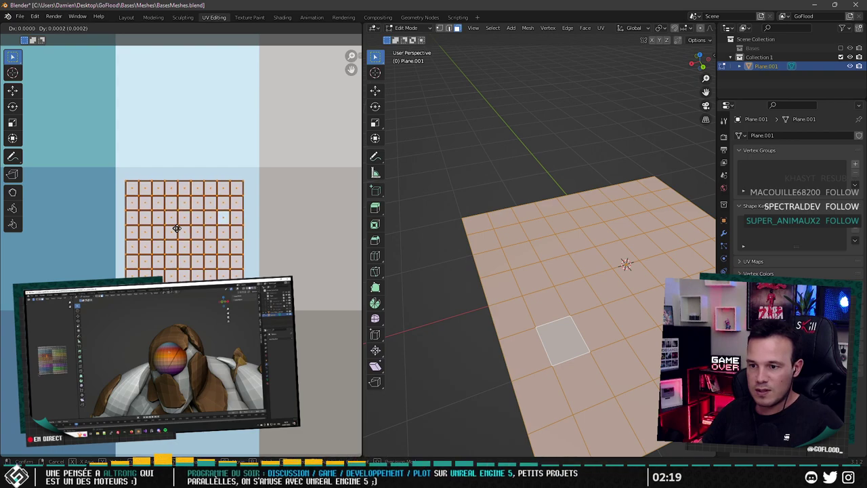
click(180, 230)
key(s)
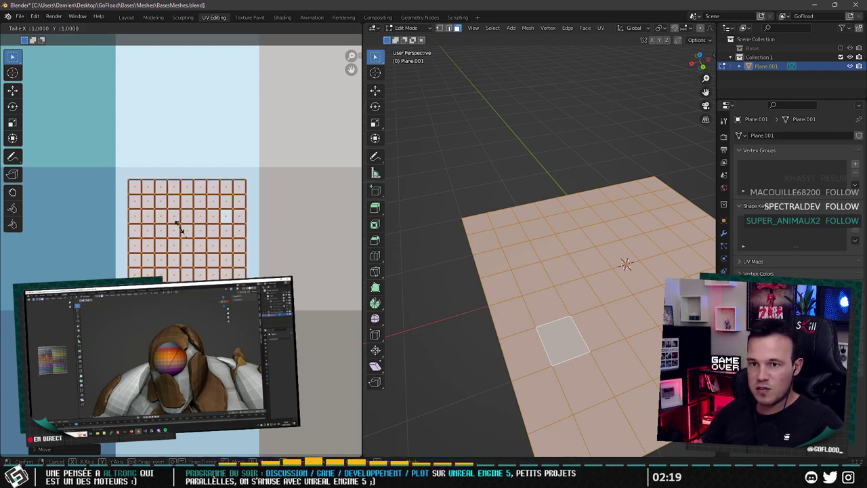
key(0)
key(Return)
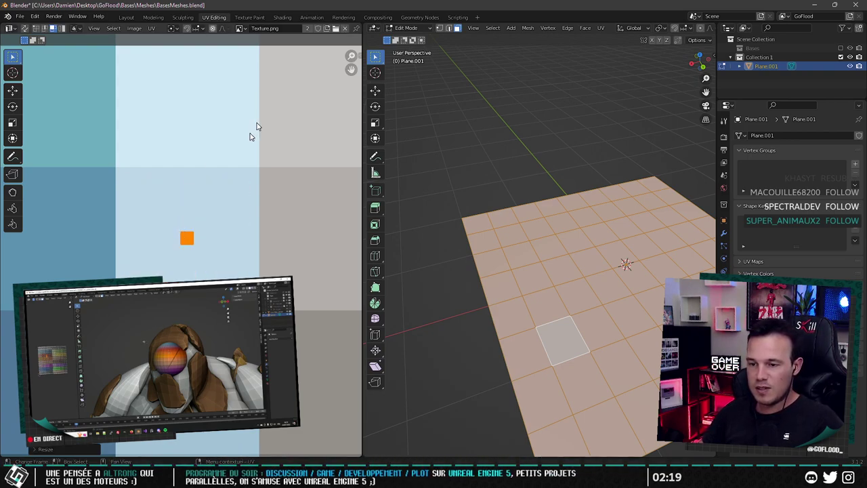
Place the UVs on the blue swatch and view the plane in Layout with Material Preview.
scroll(170, 234, down, 6)
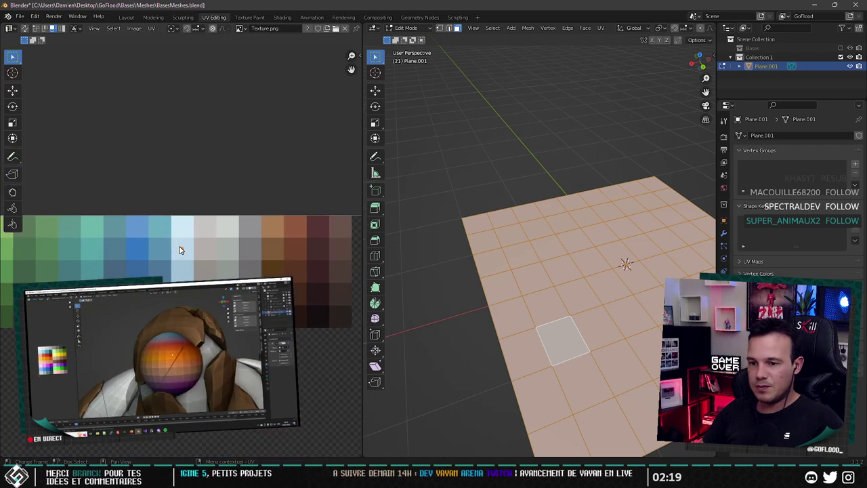
scroll(179, 249, up, 4)
key(g)
click(90, 250)
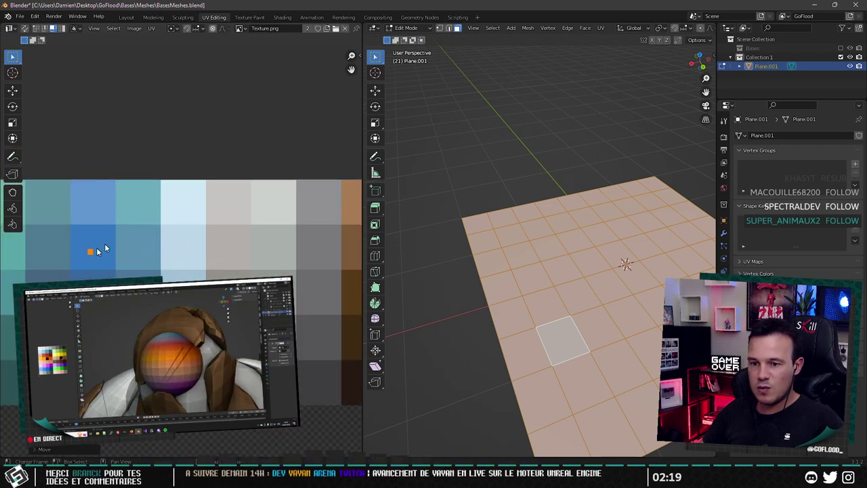
click(125, 17)
click(690, 28)
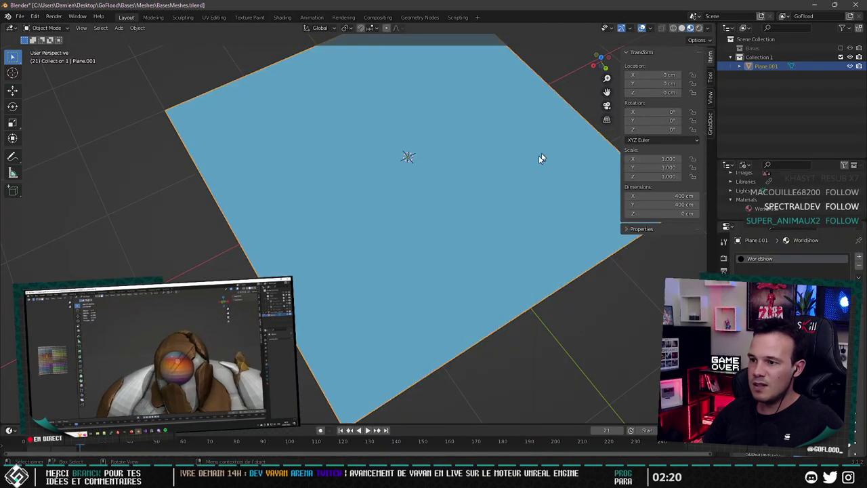
Orbit to the blue plane, enter Edit Mode to show its face grid, then switch to Unreal Engine.
middle_drag(538, 155, 465, 182)
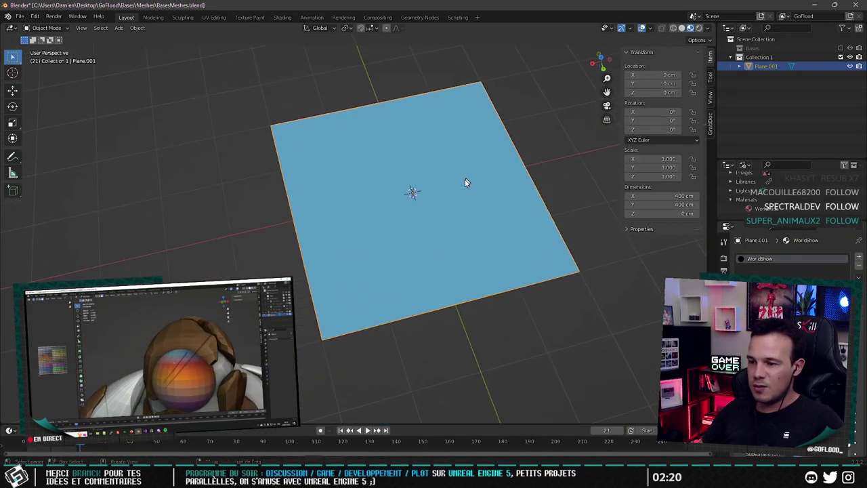
scroll(383, 206, up, 5)
scroll(354, 246, down, 5)
mouse_move(341, 224)
middle_down()
mouse_move(380, 240)
mouse_move(354, 239)
mouse_move(340, 228)
middle_up()
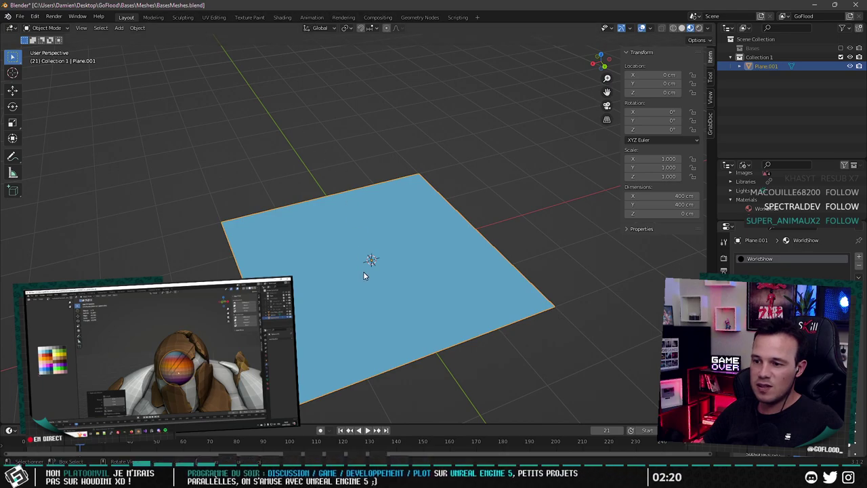
key(Tab)
click(328, 272)
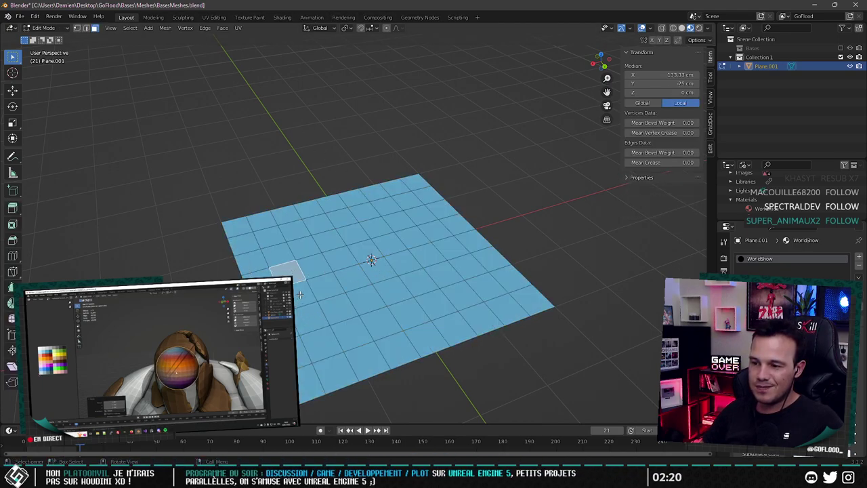
middle_drag(332, 291, 393, 291)
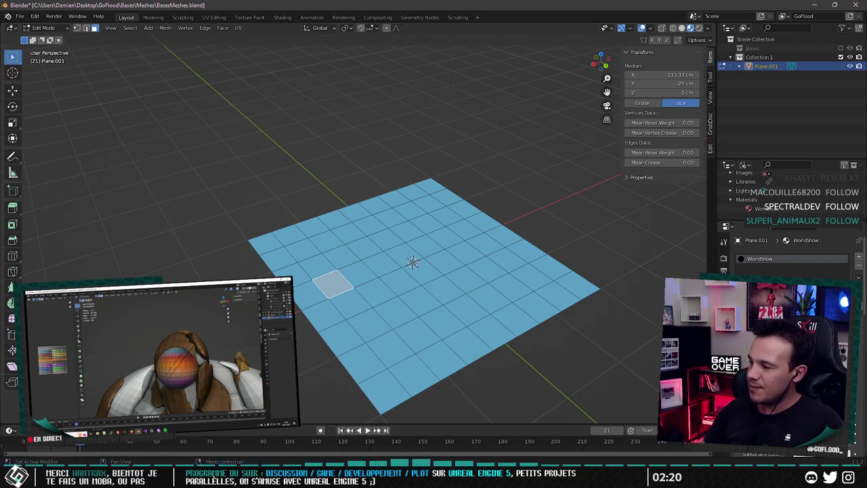
key(alt+Tab)
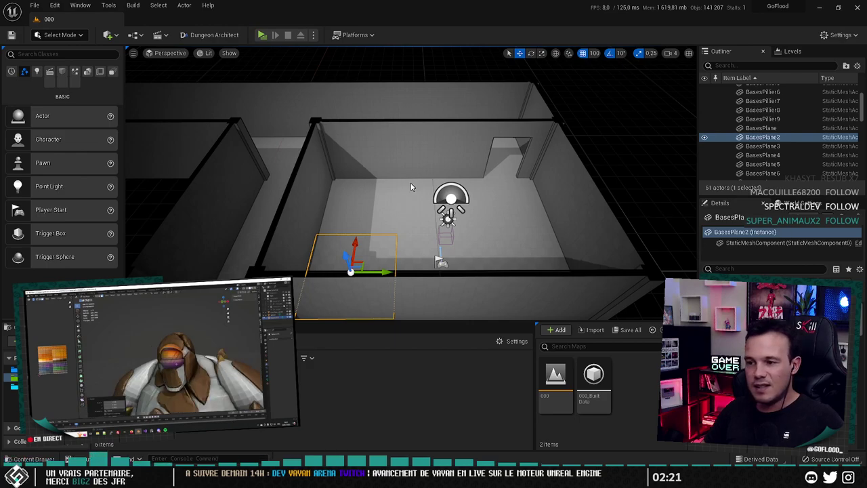
right_drag(404, 218, 357, 236)
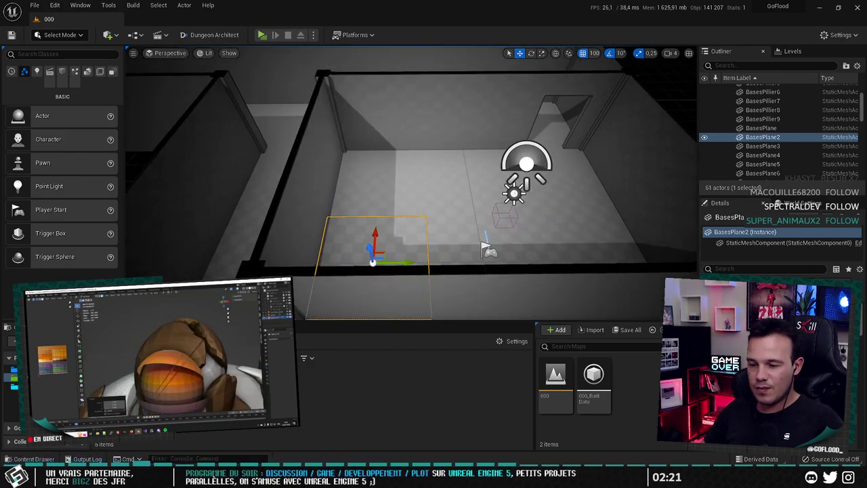
key(alt+Tab)
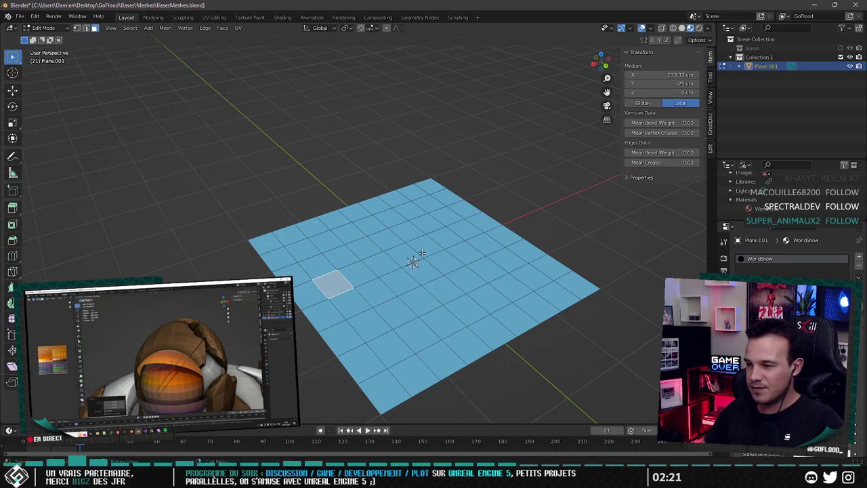
In edge select mode, dissolve the four vertical edge loops one by one with Ctrl+X.
middle_drag(421, 253, 400, 271)
key(a)
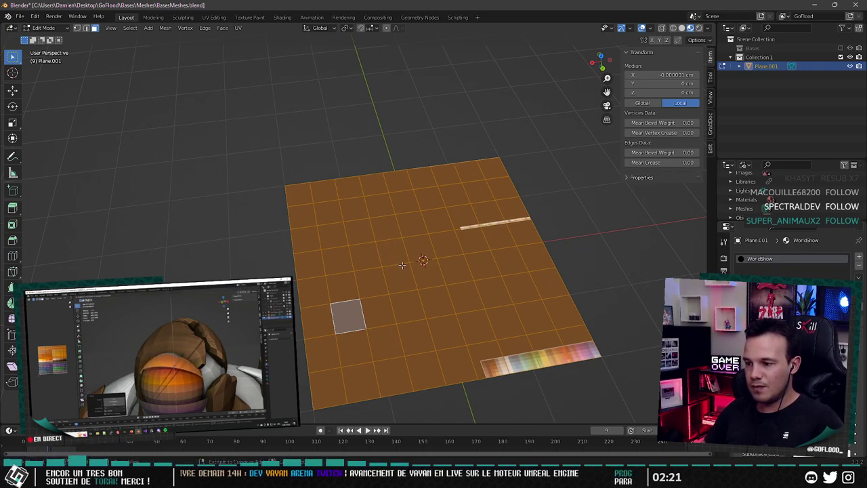
key(space)
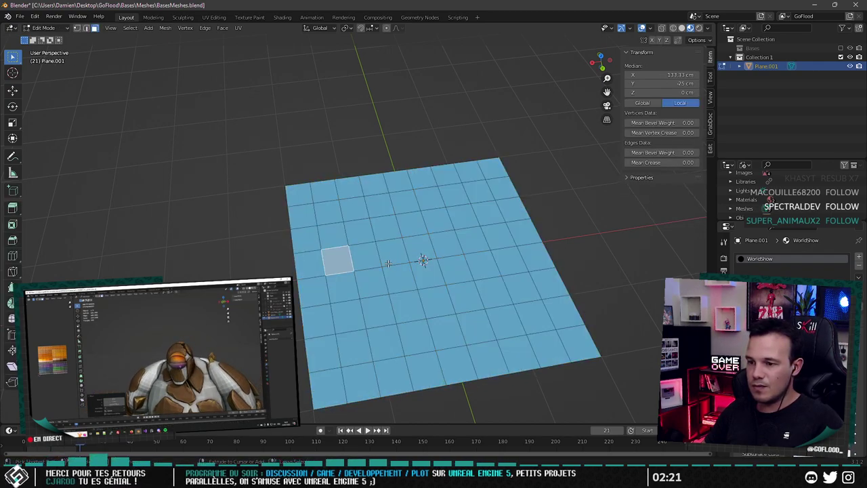
click(86, 28)
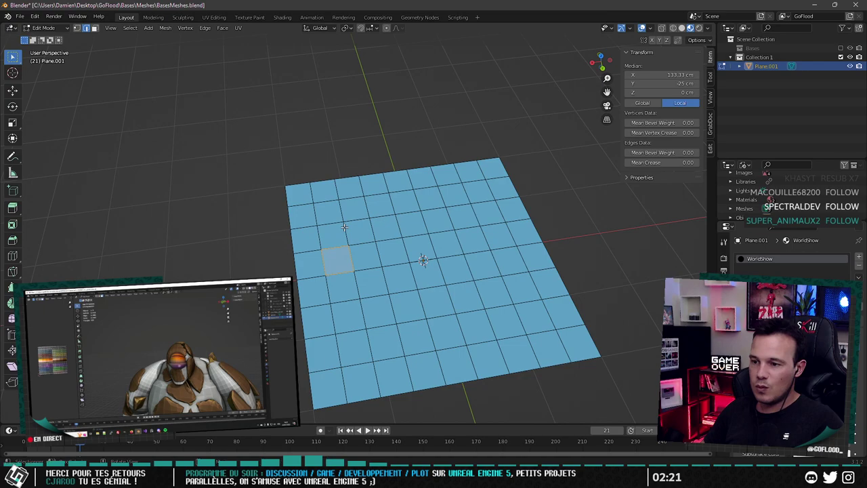
alt+click(399, 225)
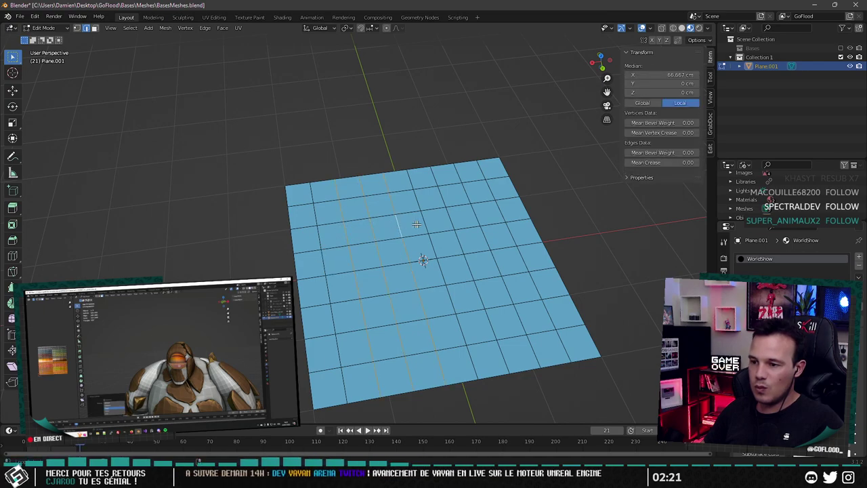
key(ctrl+x)
alt+click(484, 209)
key(ctrl+x)
alt+click(500, 203)
key(ctrl+x)
alt+click(327, 208)
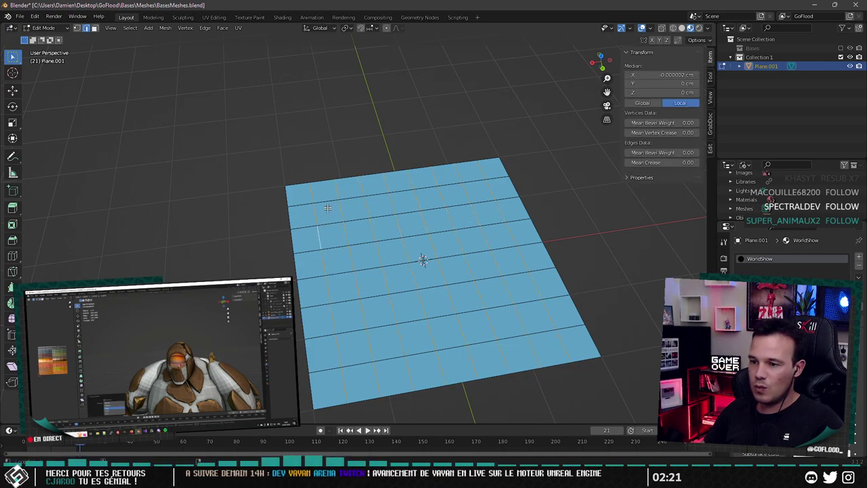
key(ctrl+x)
Select the five horizontal edge loops and apply Dissolve Edges to merge them into one face.
alt+shift+click(338, 248)
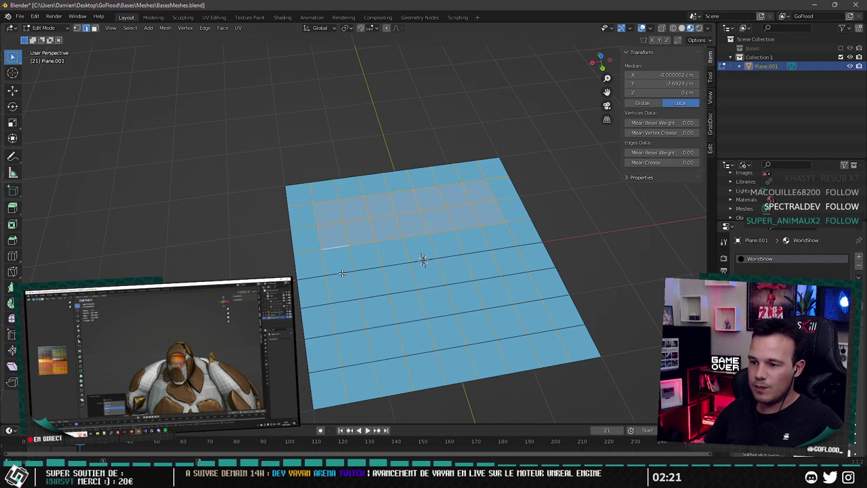
alt+shift+click(342, 275)
alt+shift+click(352, 305)
alt+shift+click(363, 336)
alt+shift+click(366, 362)
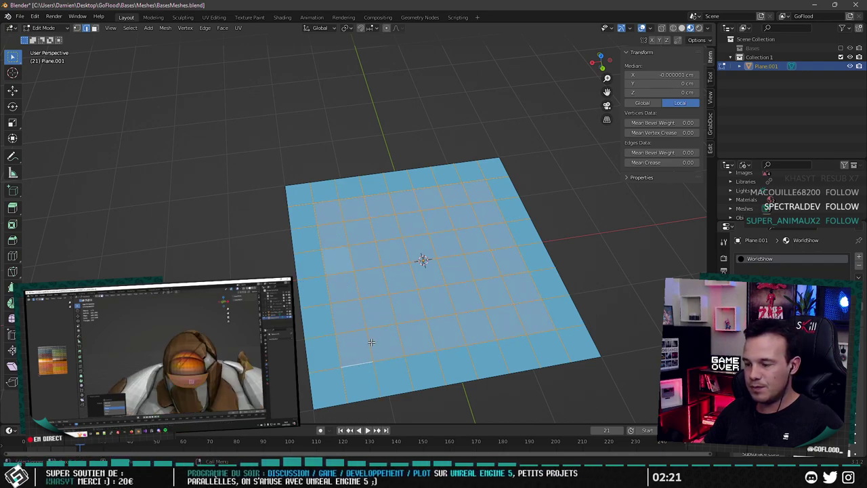
key(x)
click(348, 405)
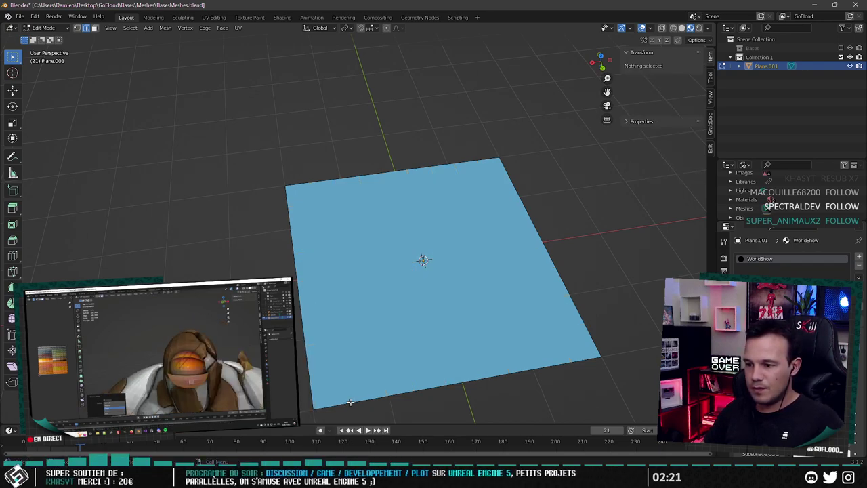
In face select mode, select the plane's single remaining face.
middle_drag(348, 405, 367, 320)
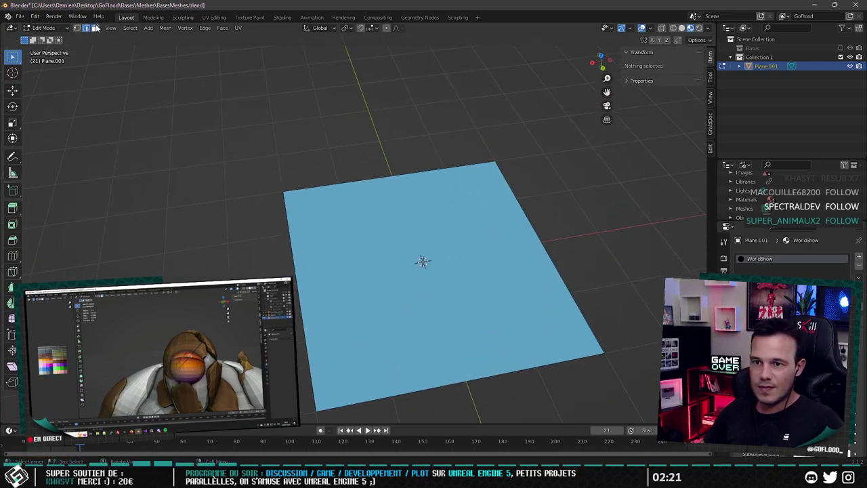
click(95, 27)
click(429, 305)
key(alt+Tab)
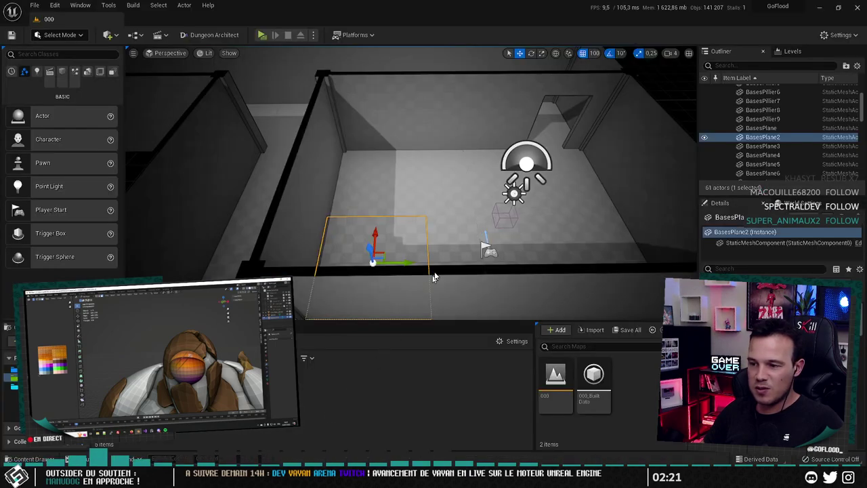
mouse_move(438, 196)
right_down()
mouse_move(467, 261)
mouse_move(441, 185)
right_up()
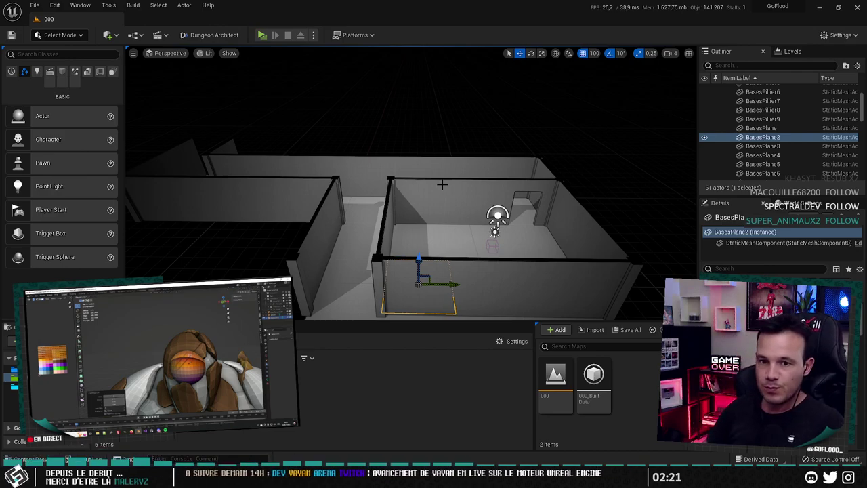
key(f)
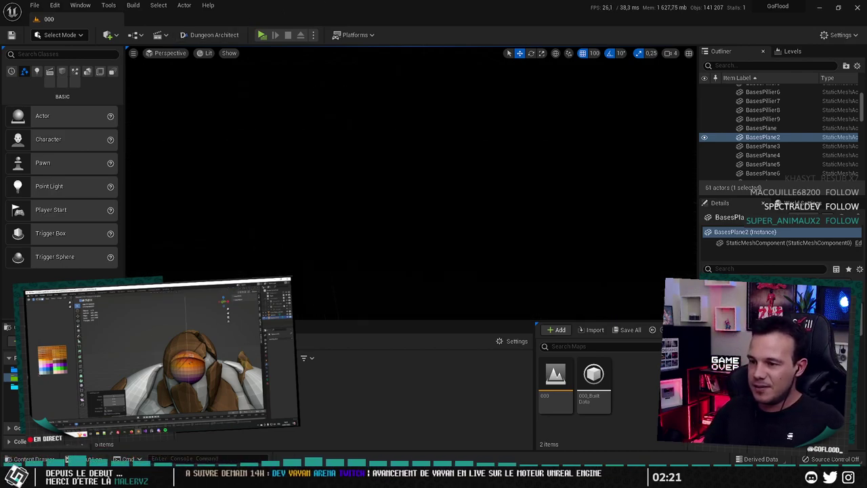
alt+drag(394, 196, 395, 195)
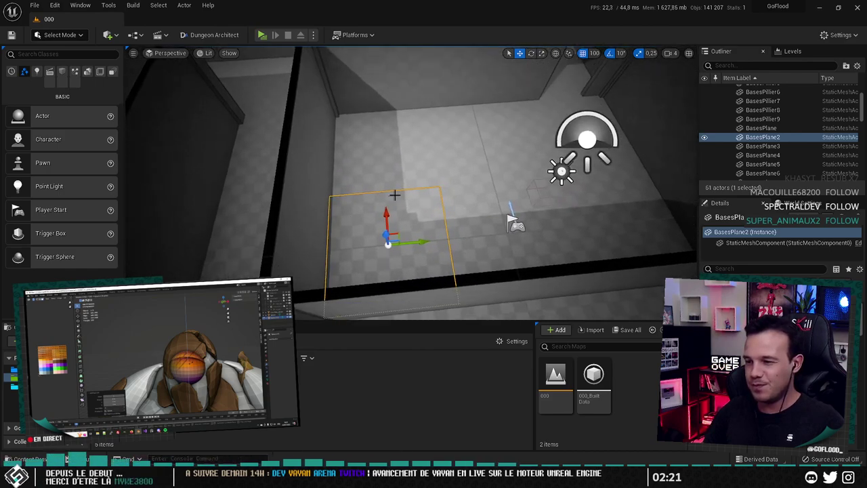
alt+drag(393, 229, 393, 229)
click(441, 203)
alt+drag(501, 157, 475, 170)
click(501, 157)
click(475, 169)
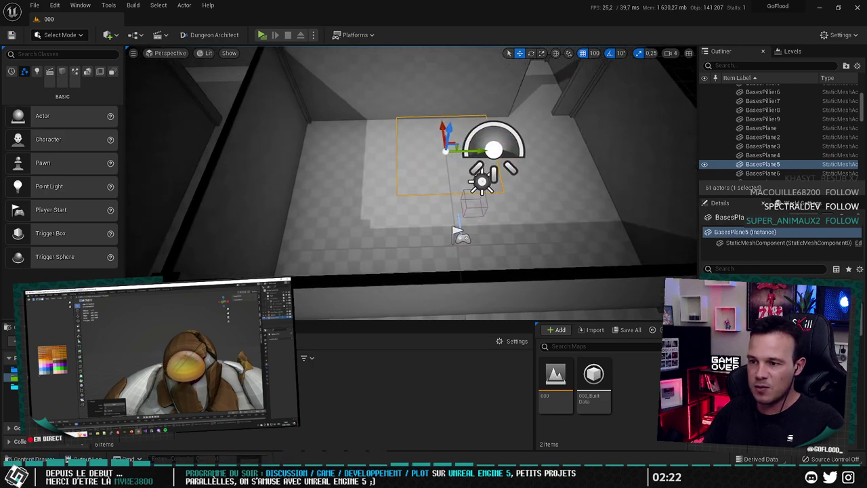
click(332, 230)
click(522, 224)
click(475, 156)
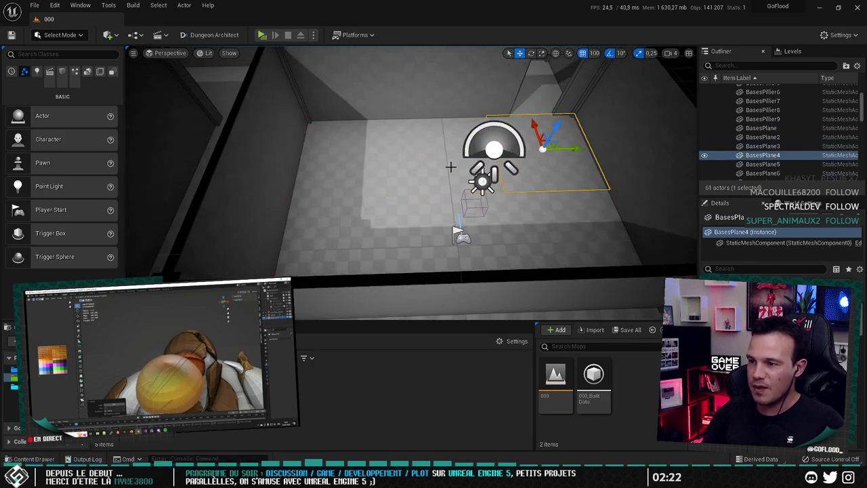
click(441, 162)
alt+drag(435, 257, 435, 257)
alt+drag(416, 167, 417, 167)
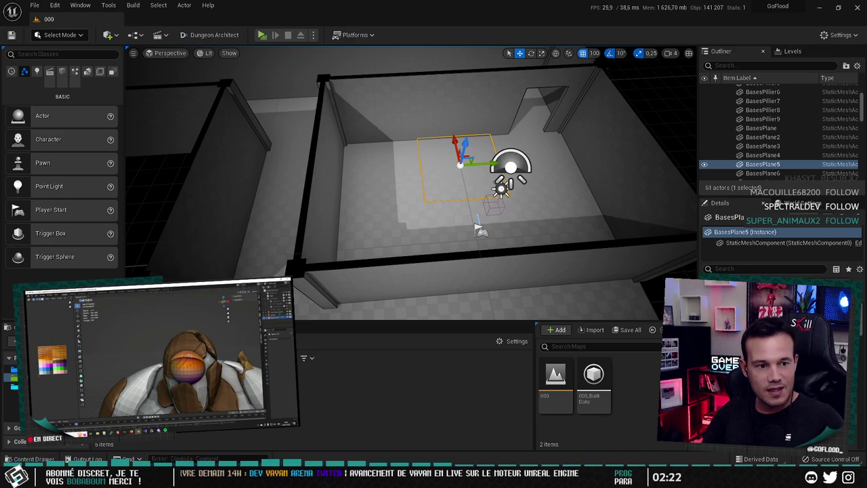
alt+drag(478, 229, 477, 229)
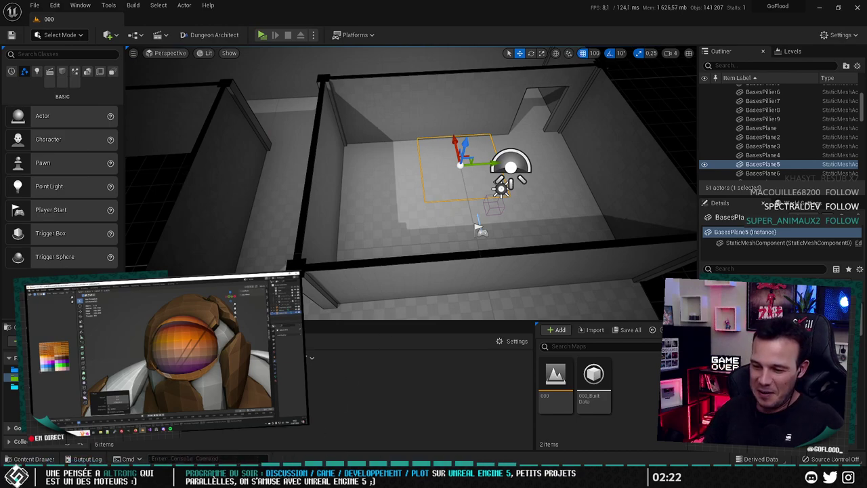
key(alt+Tab)
middle_drag(396, 254, 416, 271)
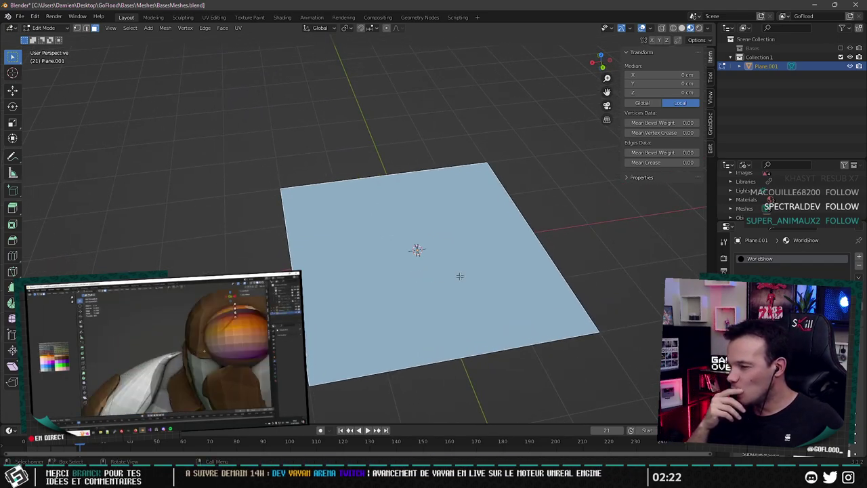
Orbit the view until it snaps to a centred top-down orthographic view of the plane.
middle_drag(488, 108, 386, 274)
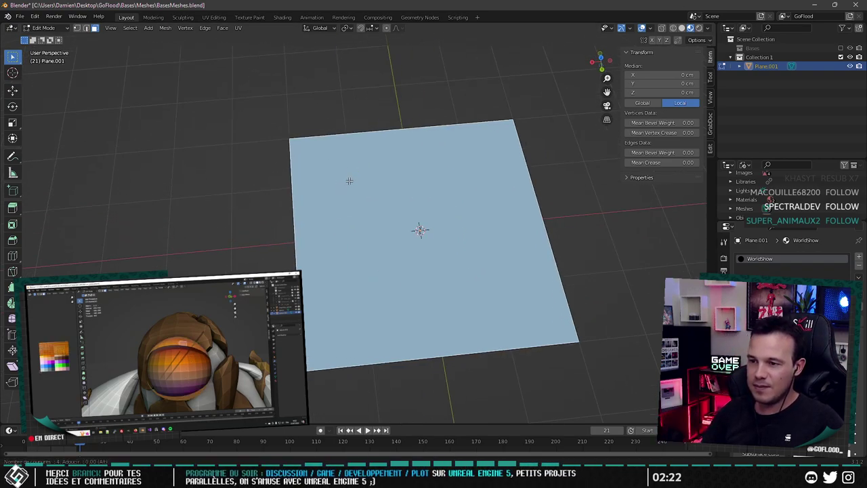
alt+middle_drag(409, 235, 459, 177)
alt+middle_drag(474, 129, 498, 255)
middle_drag(498, 186, 620, 192)
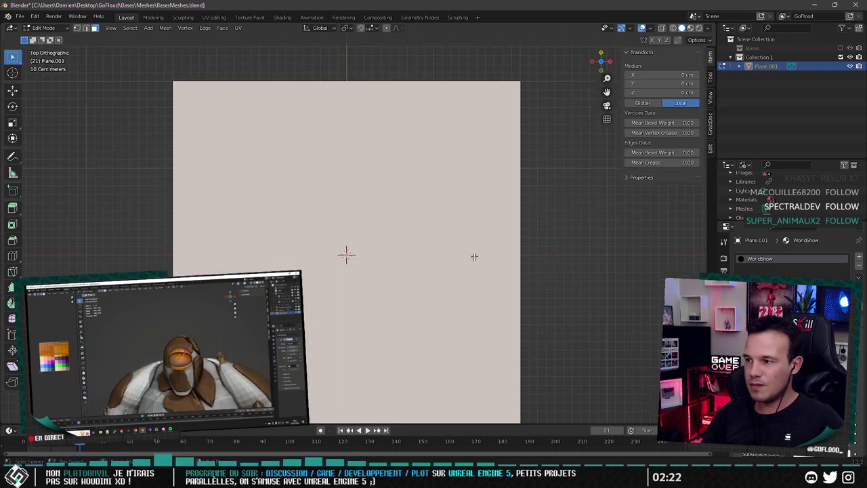
middle_drag(472, 253, 378, 178)
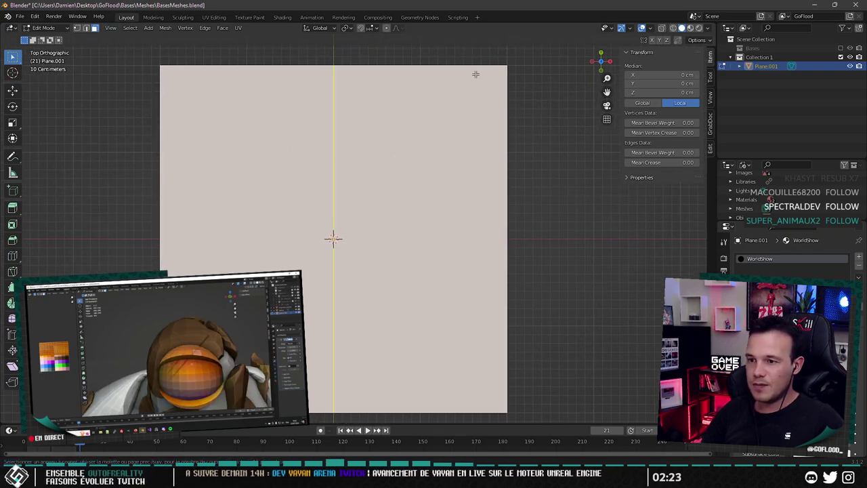
Clear the selection and add two centred edge loops across the plane, cancelling the scale.
key(alt+a)
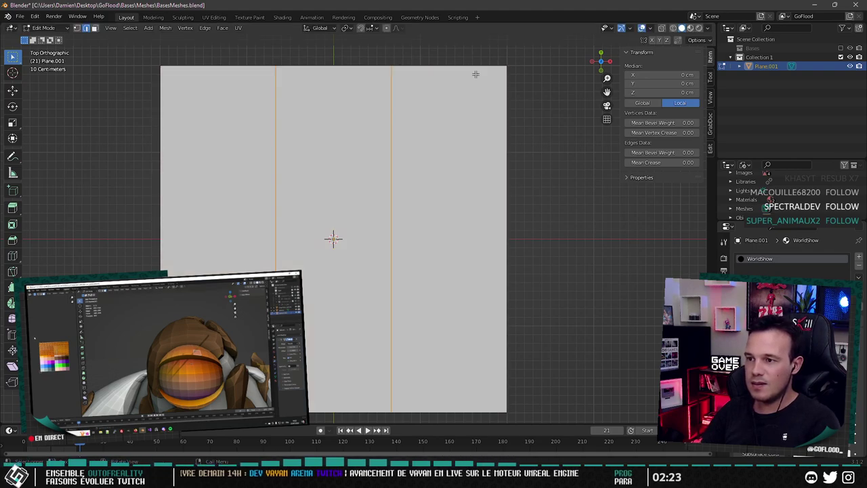
scroll(507, 136, up, 1)
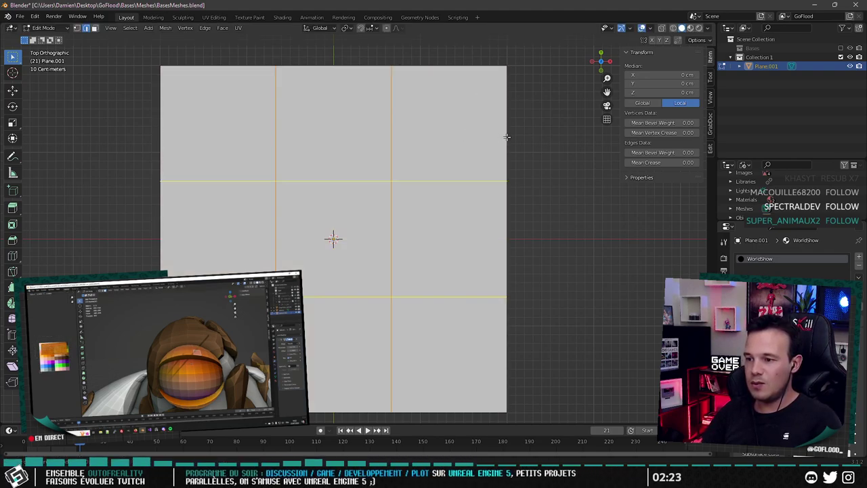
click(506, 136)
right_click(507, 136)
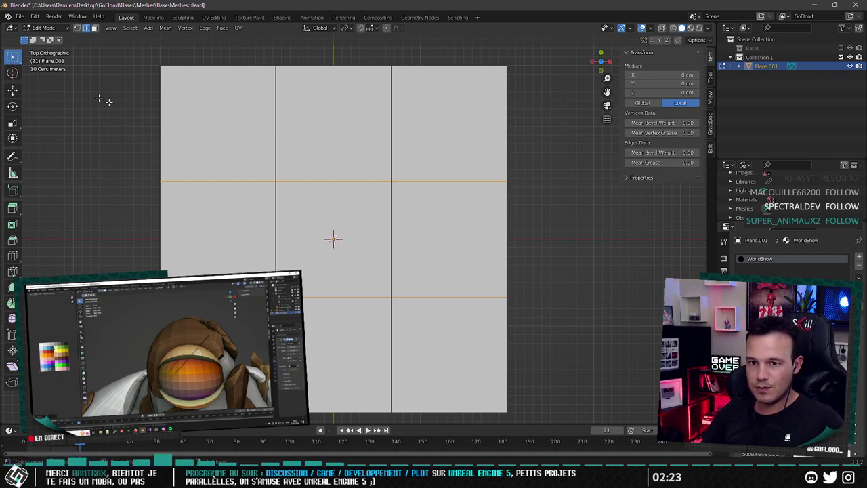
key(s)
right_click(274, 130)
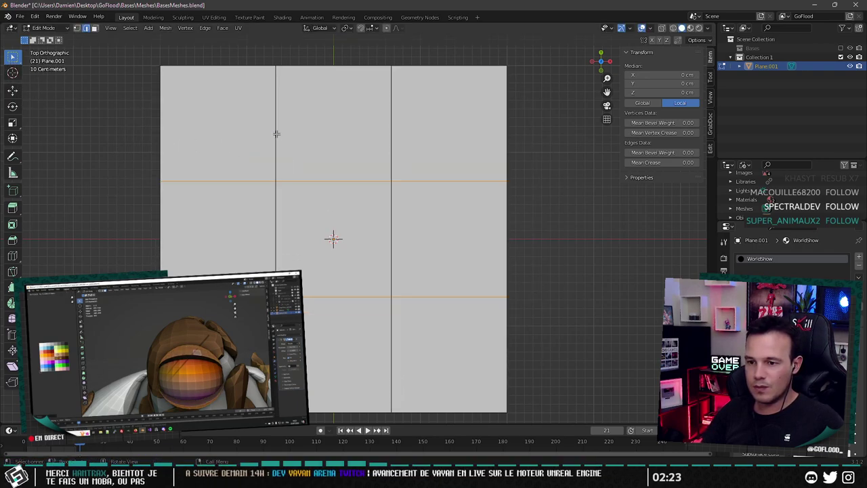
Reorient the view and frame the whole three-by-three gridded plane.
key(KP_9)
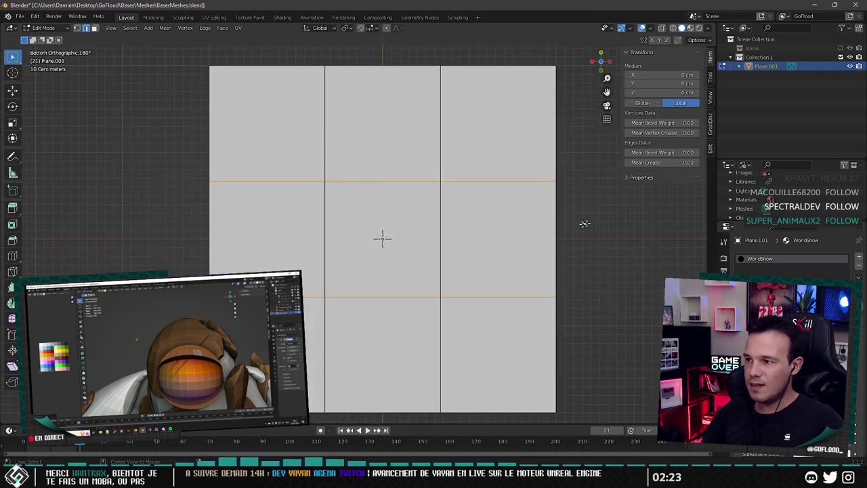
middle_drag(459, 224, 194, 190)
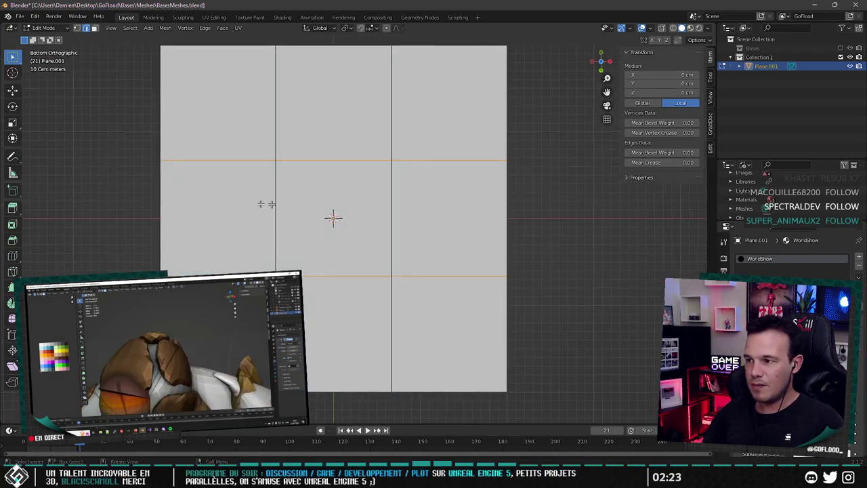
shift+middle_drag(265, 201, 420, 196)
scroll(429, 175, up, 2)
key(KP_Decimal)
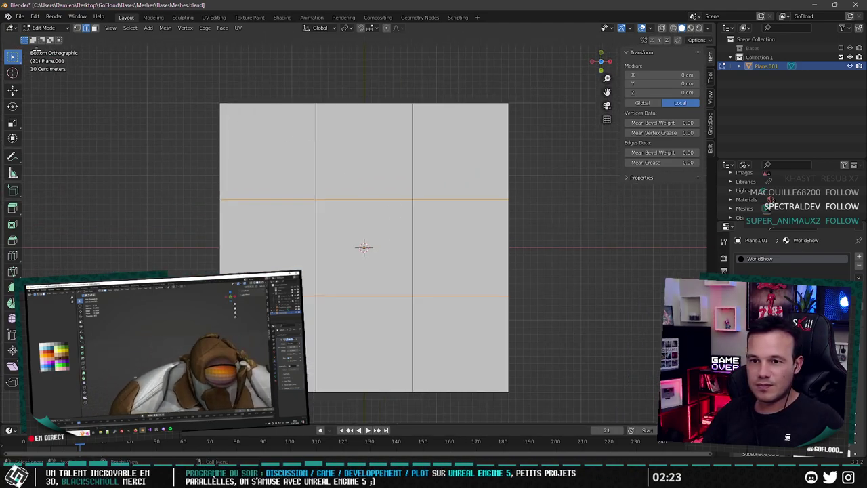
Select the upper horizontal edge loop and move it along Y by 100 cm, then 10 cm more.
click(290, 200)
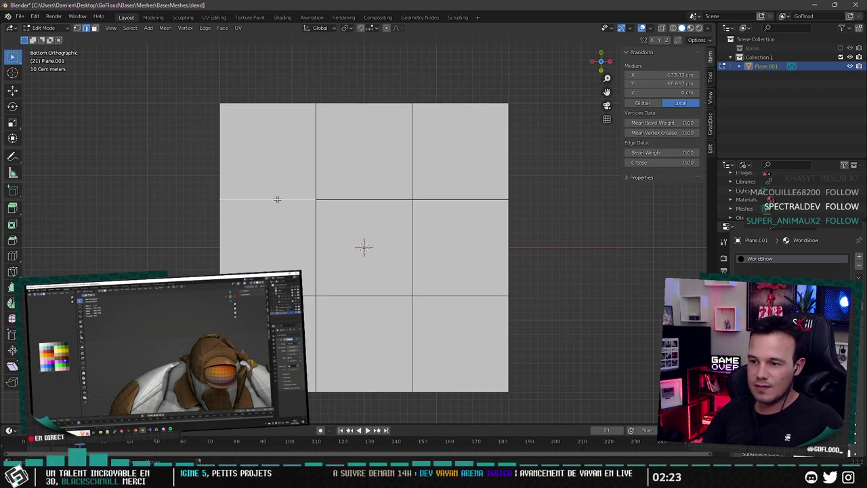
key(g)
key(z)
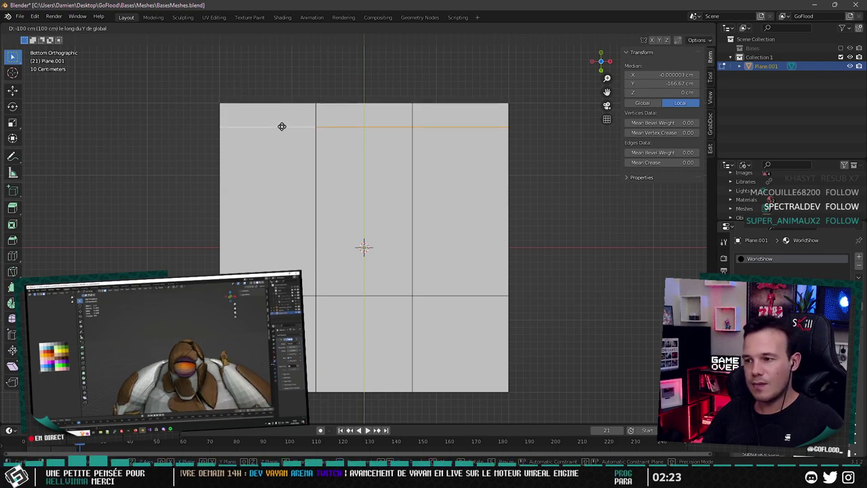
click(282, 126)
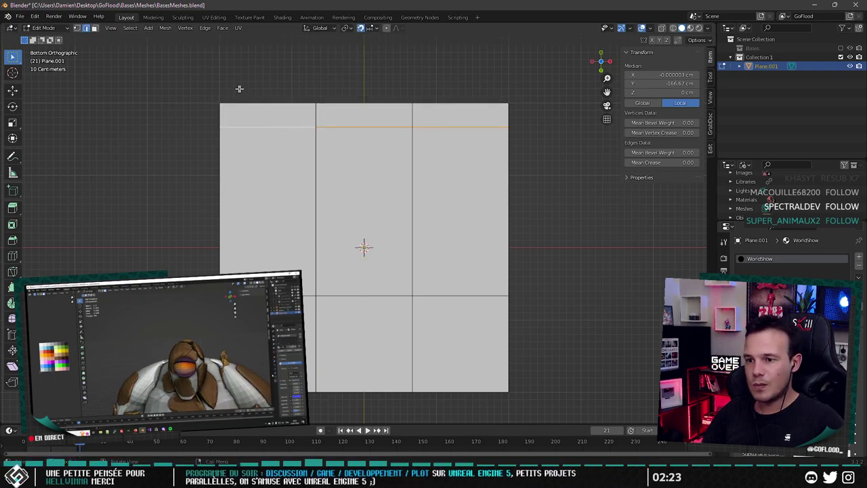
scroll(239, 88, up, 3)
shift+middle_drag(227, 83, 270, 210)
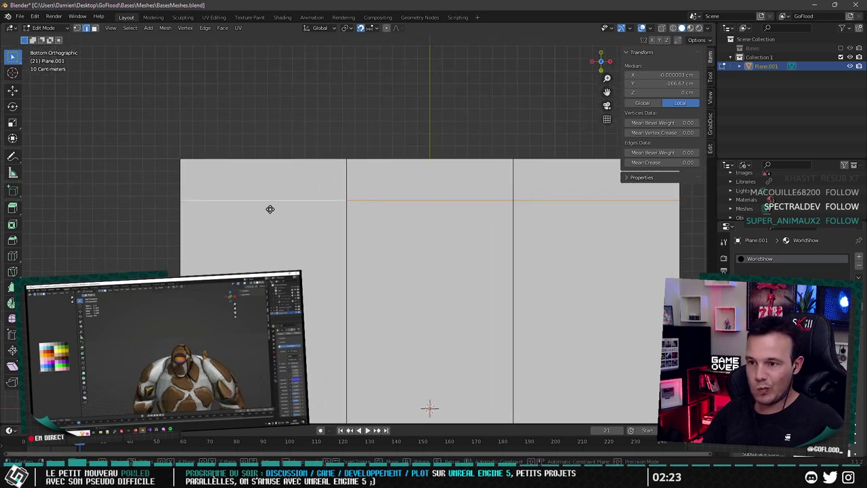
key(g)
key(y)
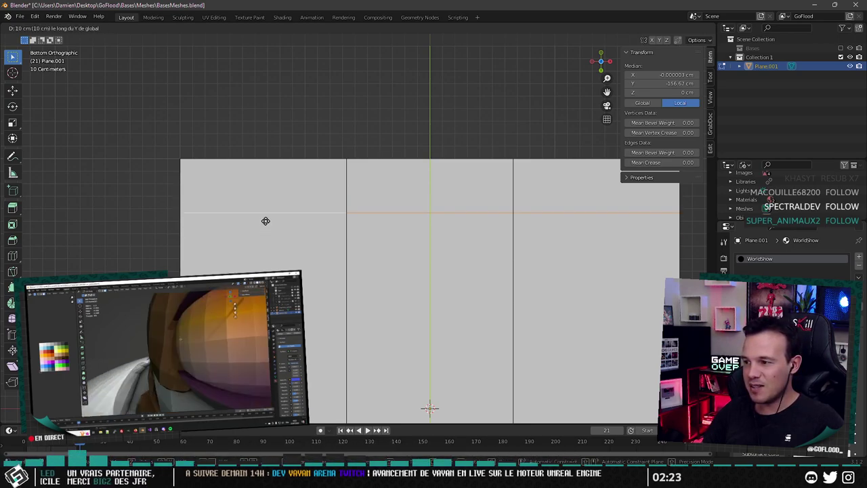
click(266, 221)
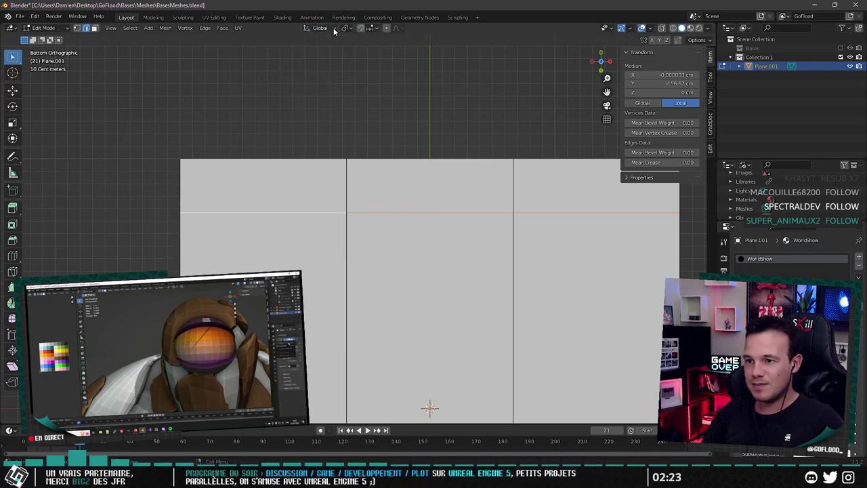
Uncheck Absolute Grid Snap and begin another Y-axis move of the loop.
click(372, 28)
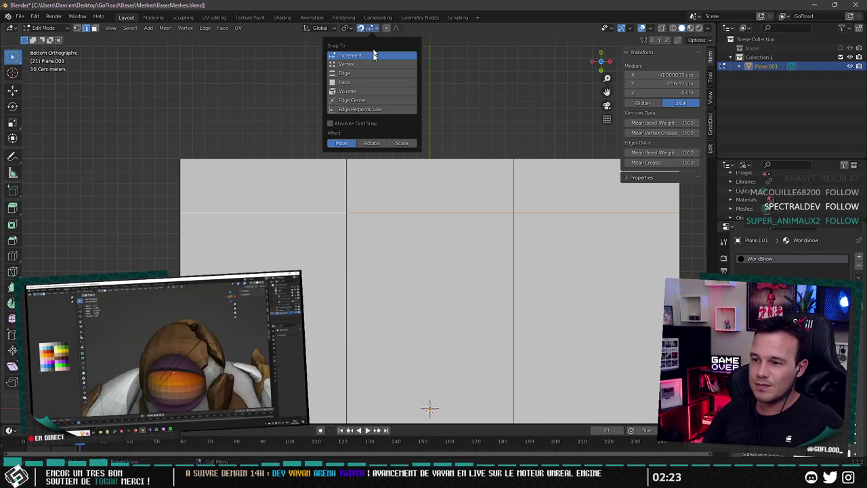
click(331, 123)
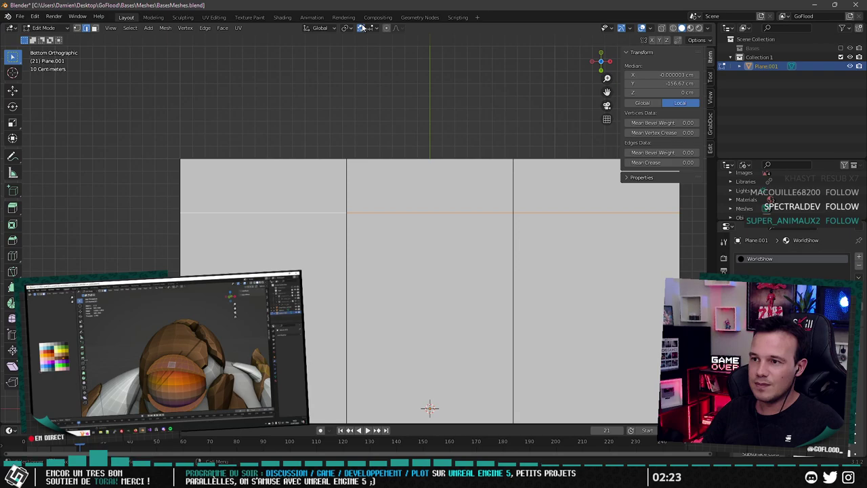
key(g)
key(y)
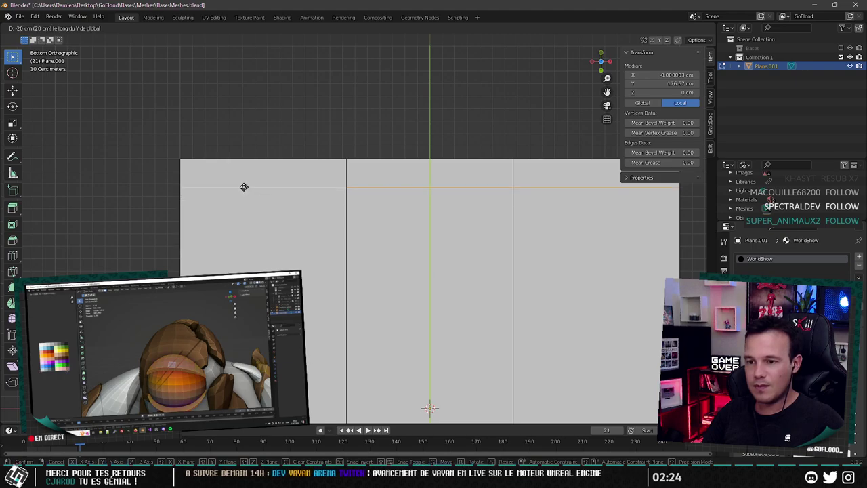
Confirm the edge loop 20 cm along Y, then shift it again along Y.
click(240, 190)
scroll(99, 190, up, 5)
scroll(98, 191, down, 4)
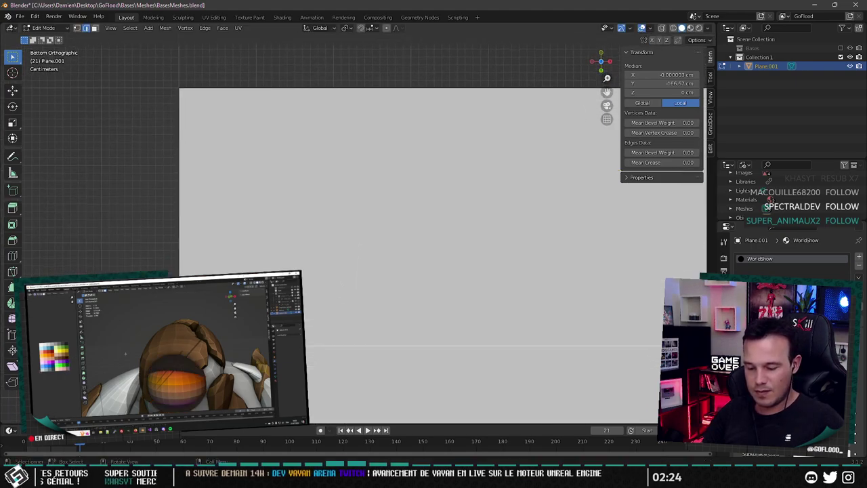
key(g)
key(y)
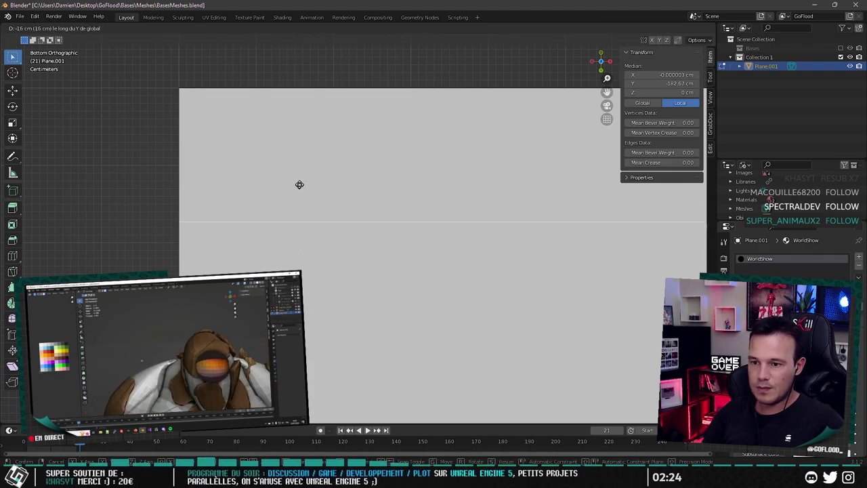
click(299, 271)
scroll(350, 314, down, 5)
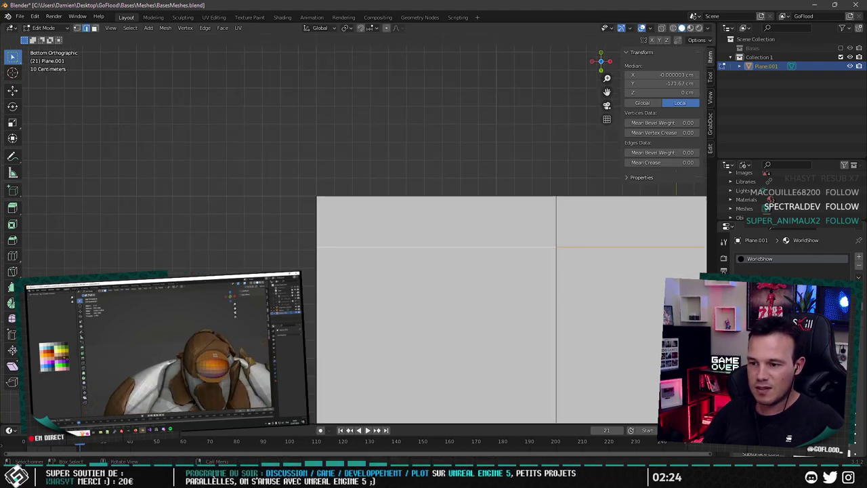
scroll(366, 284, up, 2)
scroll(378, 255, down, 4)
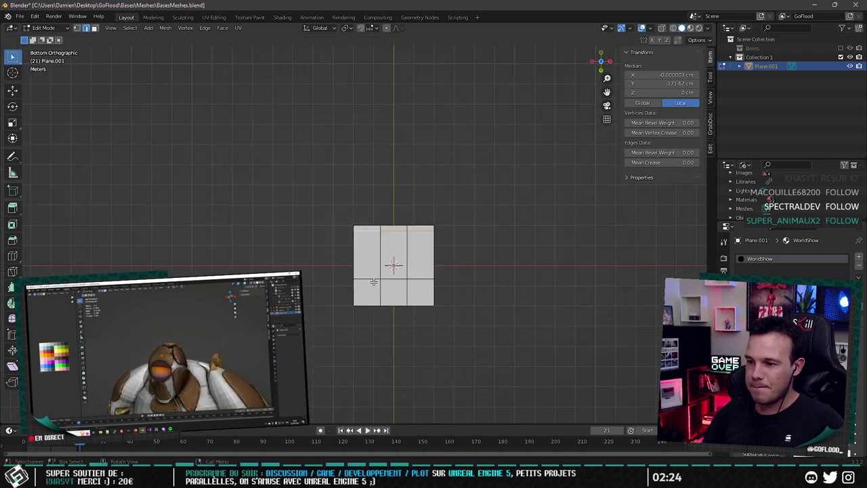
scroll(406, 261, up, 4)
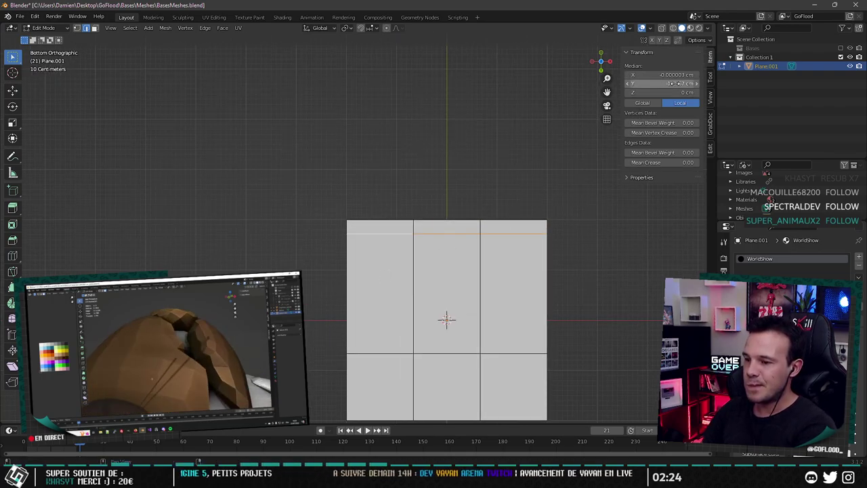
Reset the loop's Median Y to 0 and move it to -170 cm along Y.
click(660, 82)
text(0)
key(Return)
scroll(332, 336, up, 2)
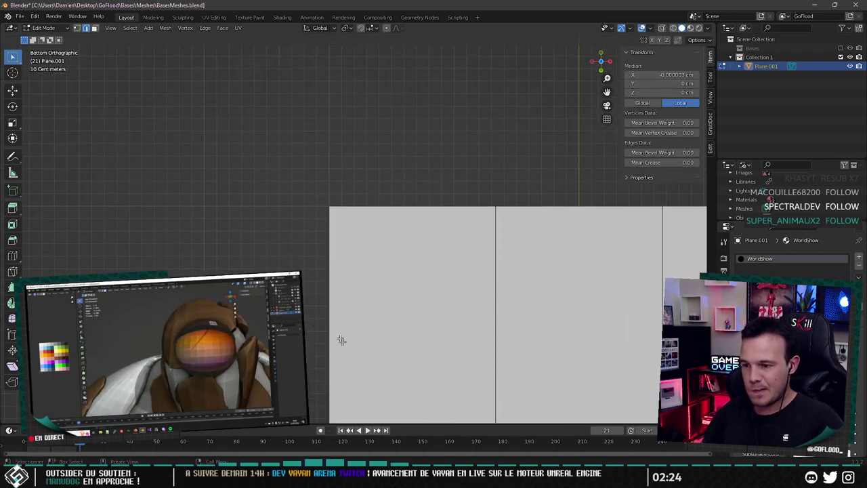
scroll(342, 229, up, 2)
text(g)
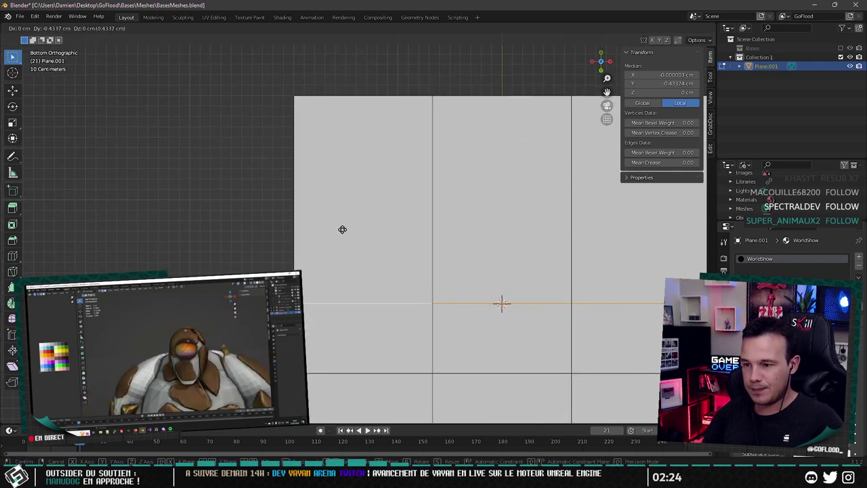
text(y-170)
key(Return)
scroll(400, 192, down, 3)
scroll(407, 191, up, 2)
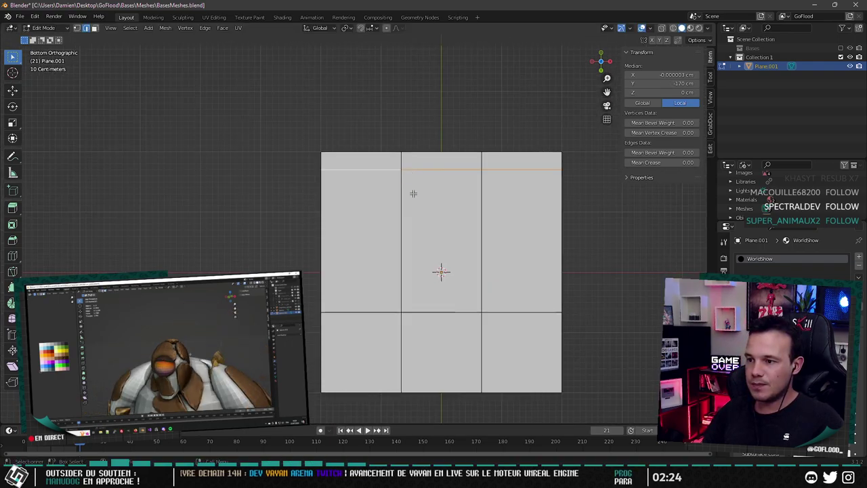
shift+middle_drag(336, 215, 300, 167)
Select the lower horizontal edge loop and move it to 166.67 cm along Y.
click(318, 265)
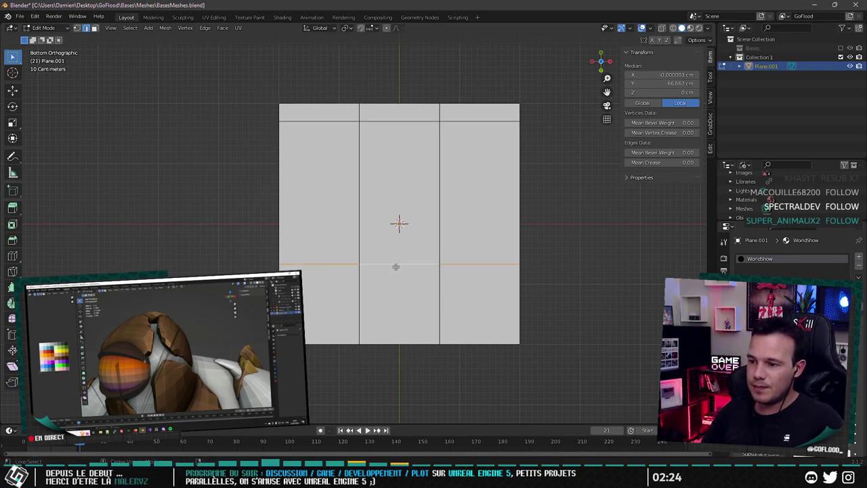
key(g)
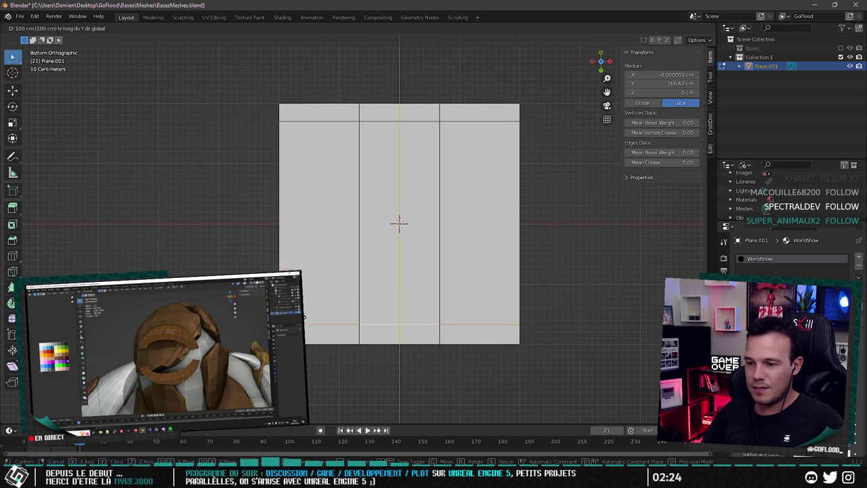
click(303, 316)
scroll(303, 315, up, 4)
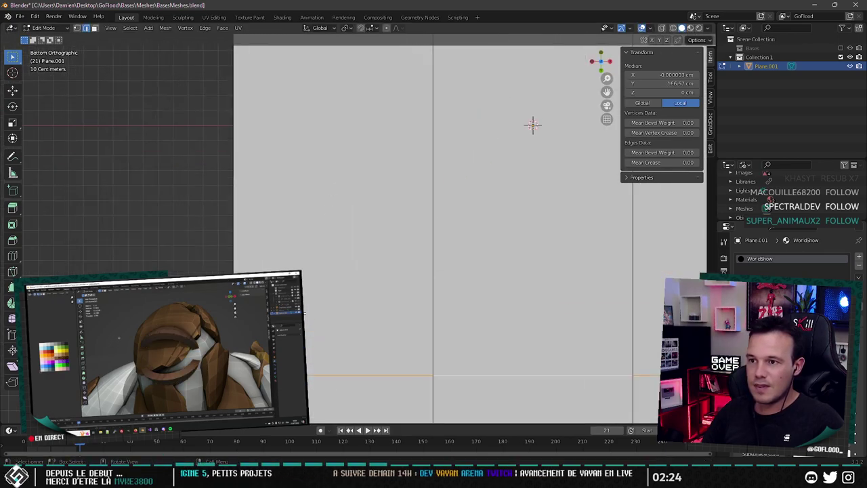
shift+middle_drag(533, 124, 567, 102)
scroll(298, 210, up, 1)
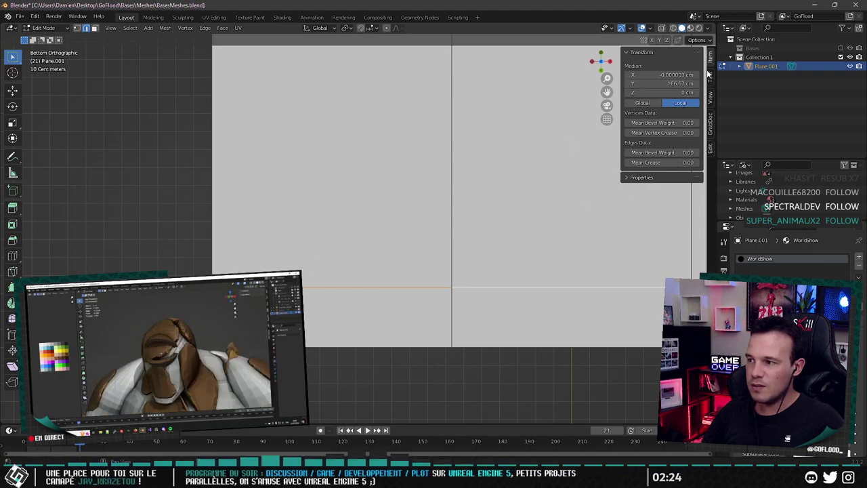
Check the sidebar View settings (Clip End 100000 cm), then re-enter Edit Mode.
click(710, 97)
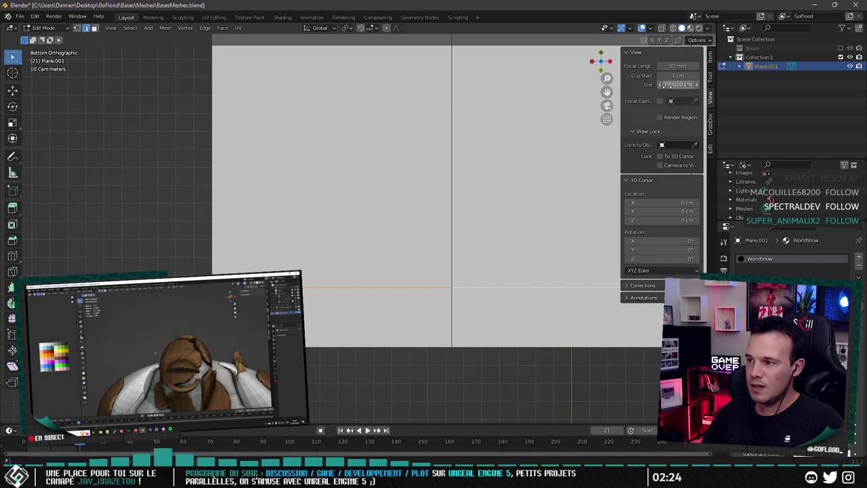
click(710, 58)
key(Tab)
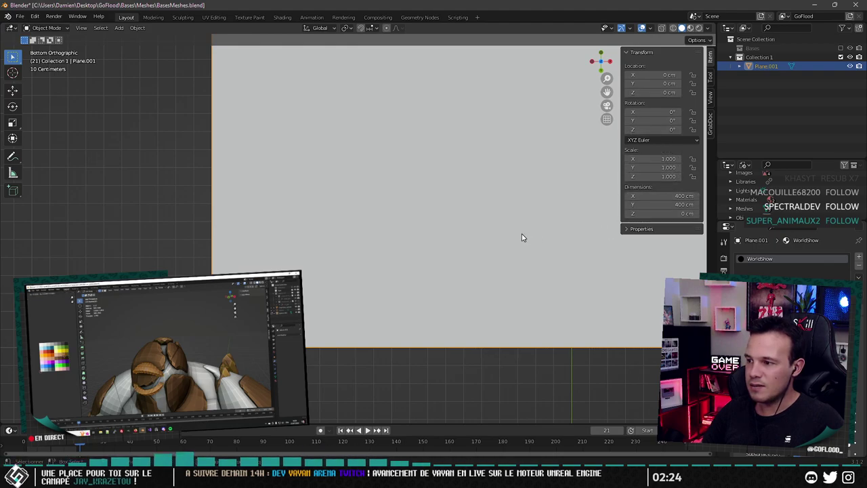
key(Tab)
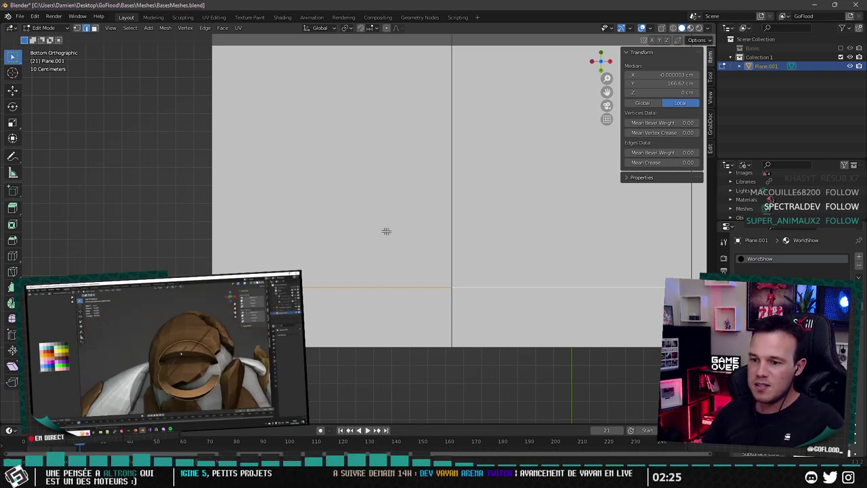
Set the second loop's Median Y to 0, then move it 170 cm along Y.
scroll(501, 178, down, 5)
click(667, 83)
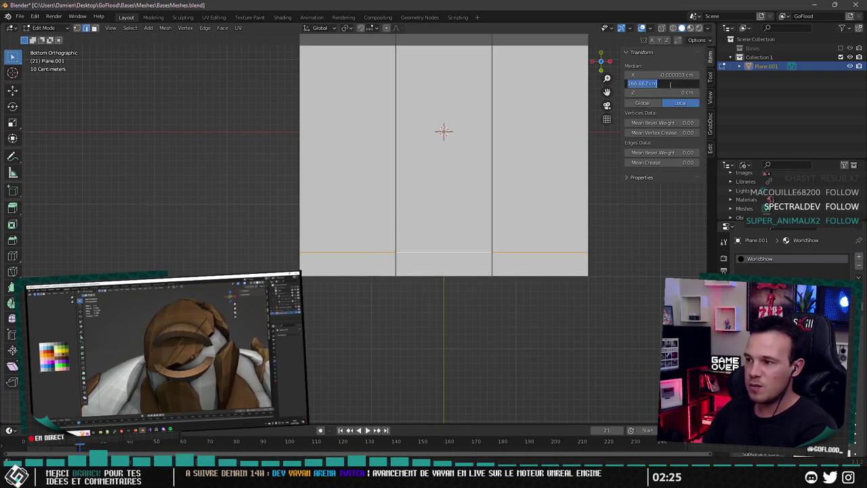
text(0)
key(Return)
scroll(250, 98, up, 1)
scroll(323, 136, up, 1)
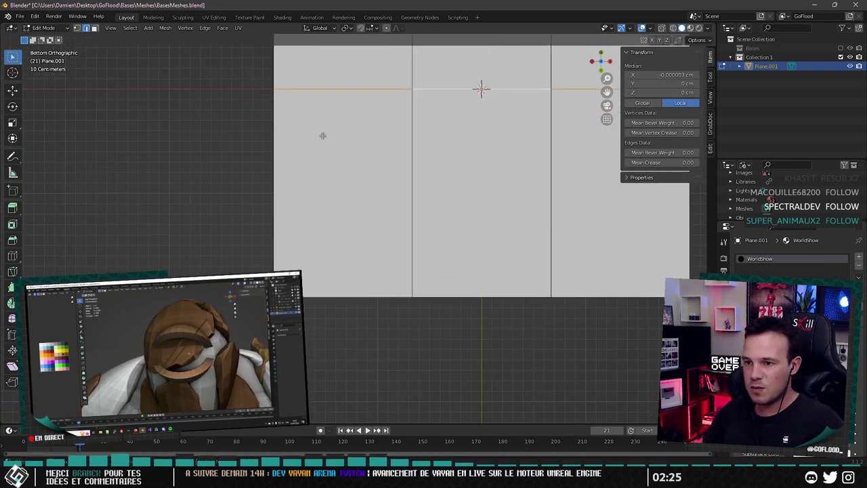
key(g)
key(y)
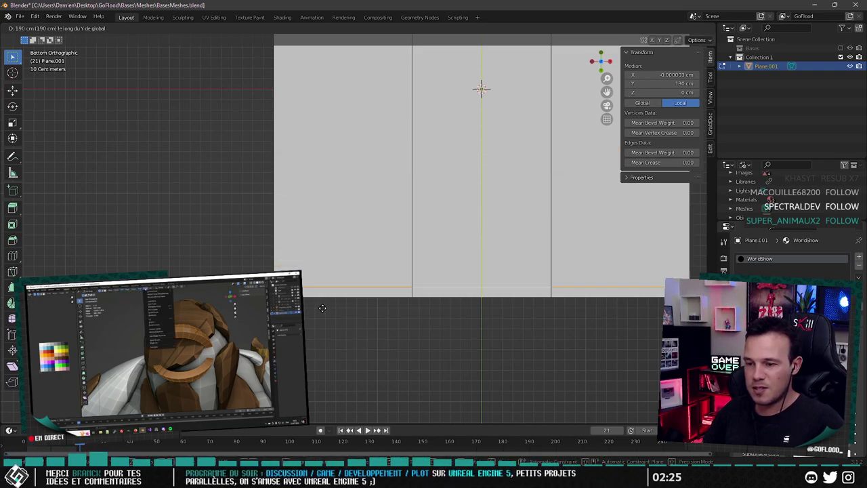
click(320, 292)
scroll(329, 271, down, 6)
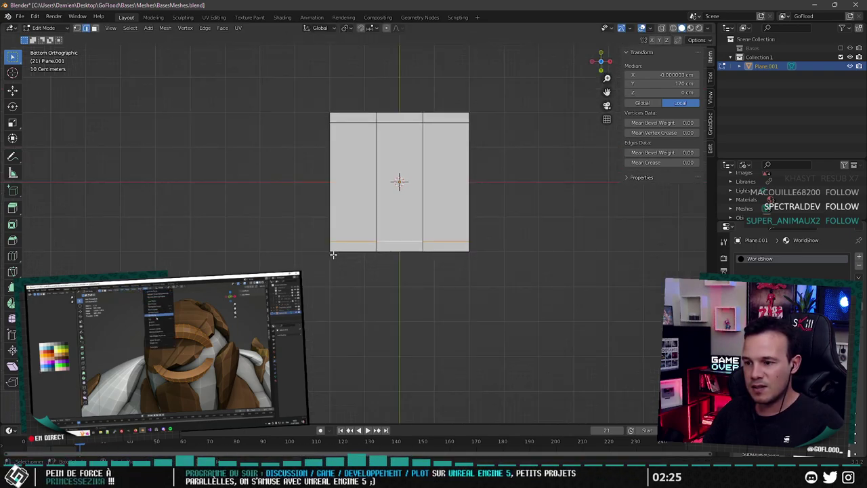
scroll(345, 237, up, 2)
Recentre the view on the plane and select a vertical edge loop.
shift+middle_drag(376, 211, 343, 276)
scroll(343, 276, up, 1)
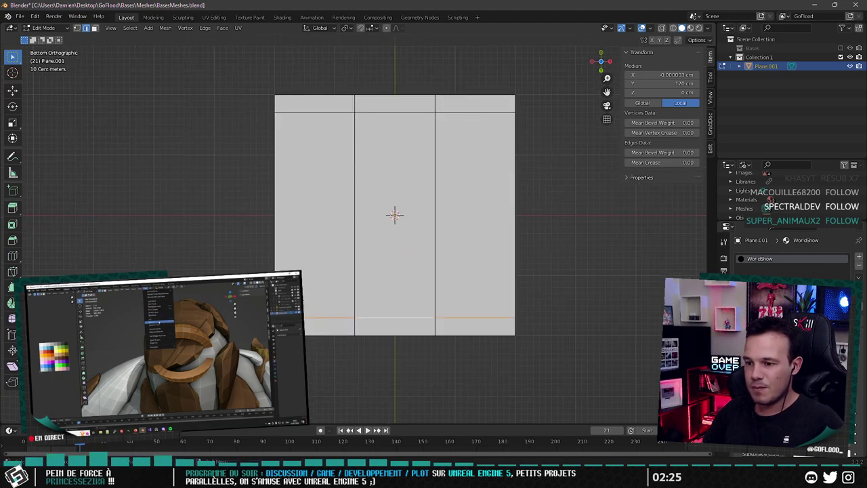
scroll(371, 275, up, 3)
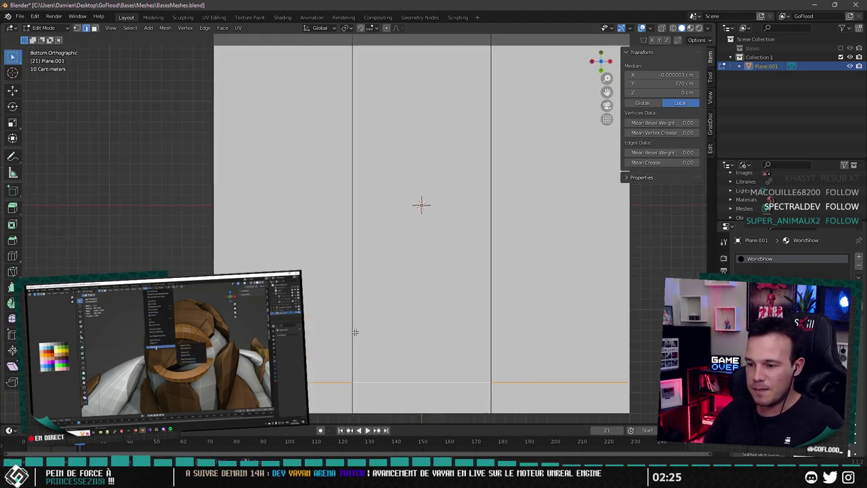
scroll(355, 331, down, 1)
shift+middle_drag(355, 332, 366, 319)
click(360, 298)
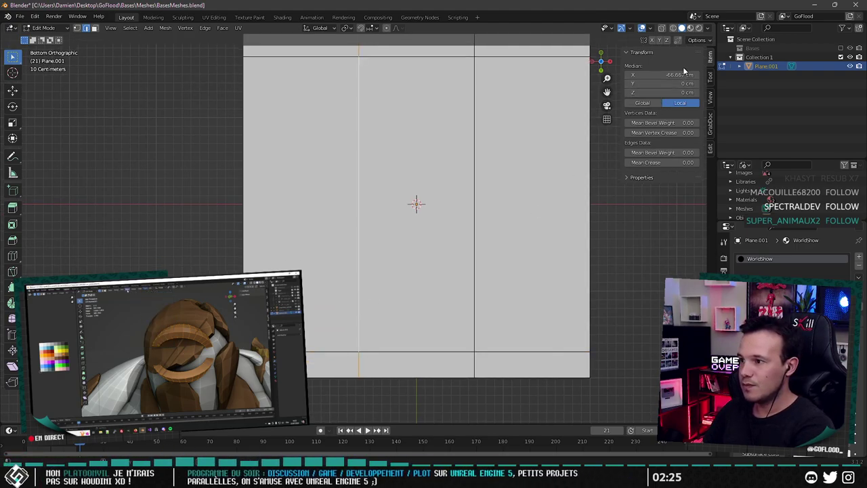
Zero the vertical edge loop's X and move it along X, then undo the attempt.
click(670, 75)
text(0)
key(Return)
key(g)
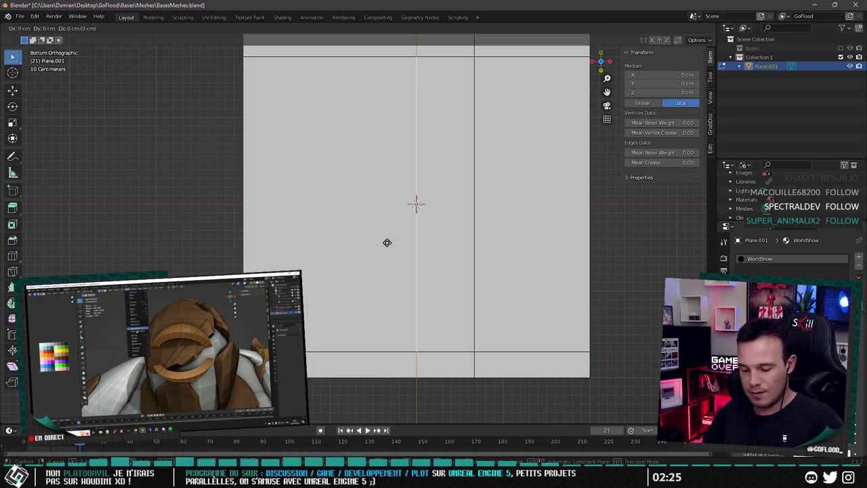
key(x)
click(251, 255)
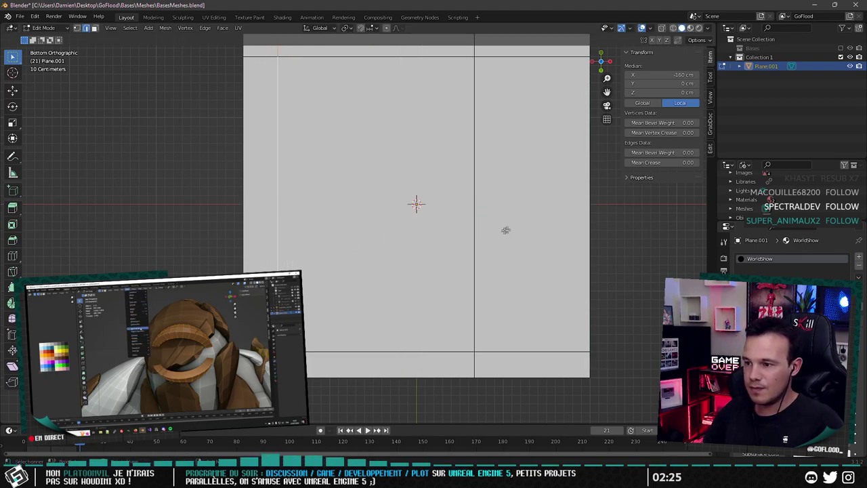
key(ctrl+z)
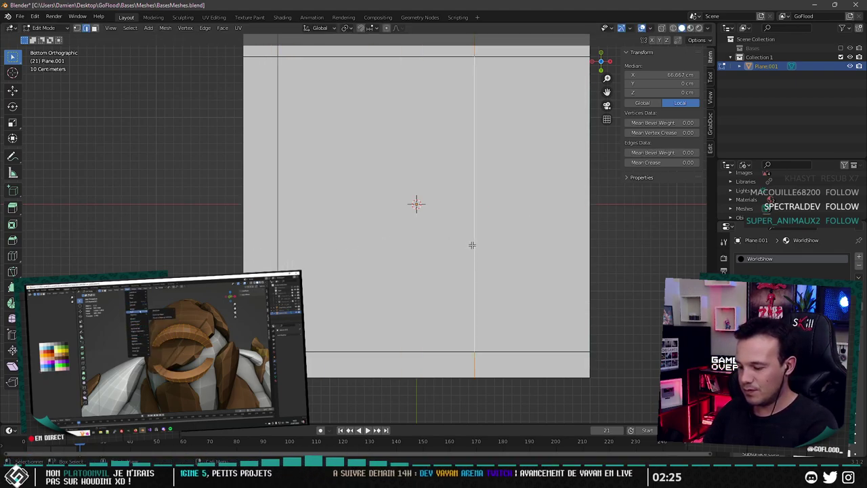
Set the vertical edge loop's X to 0, then move it along X to 160 cm.
click(682, 75)
text(0)
key(Return)
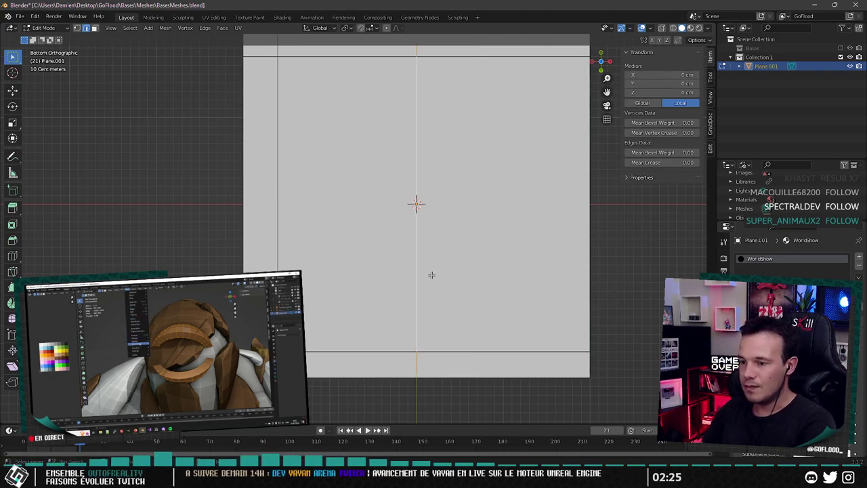
key(g)
key(x)
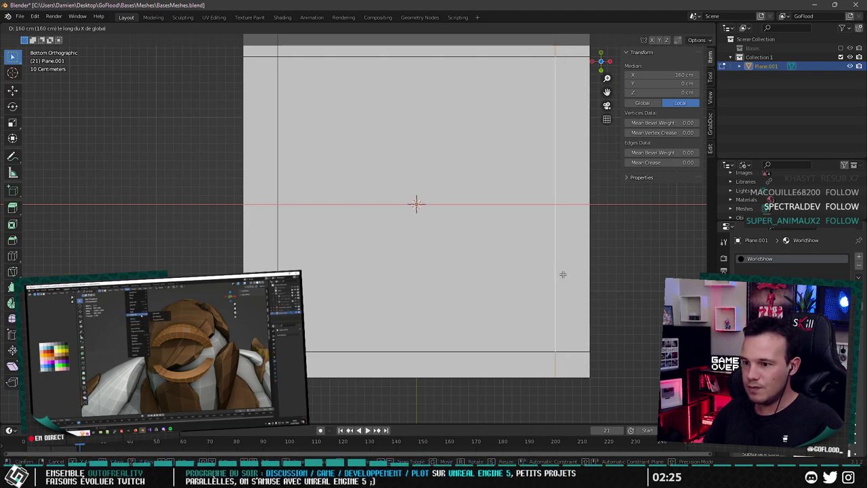
click(563, 274)
Shift the lower horizontal loop -10 cm and the upper loop 10 cm along Y, then reframe.
click(434, 352)
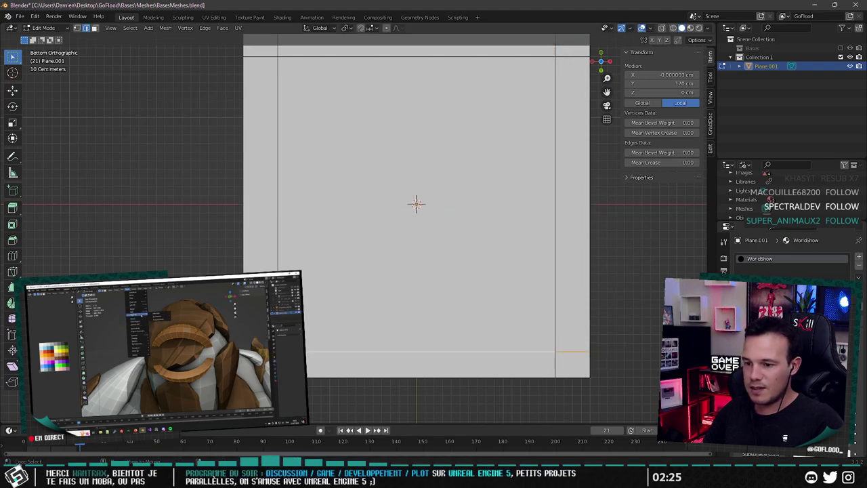
text(gy-10)
key(Return)
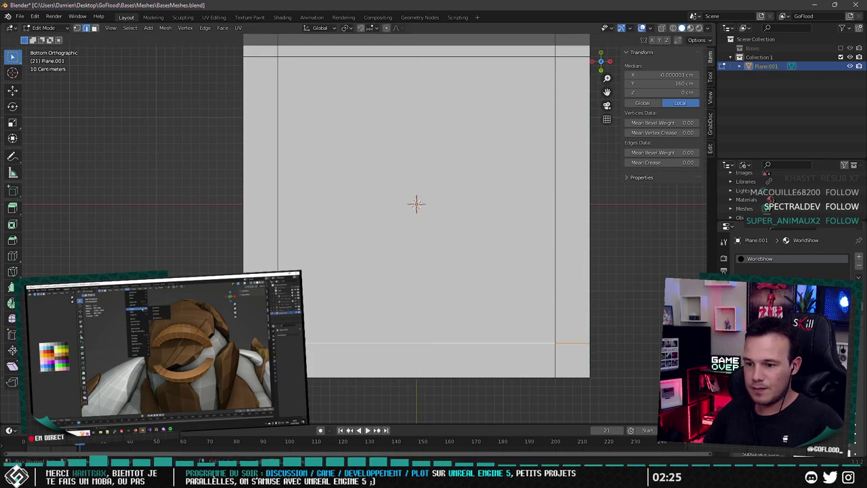
click(303, 56)
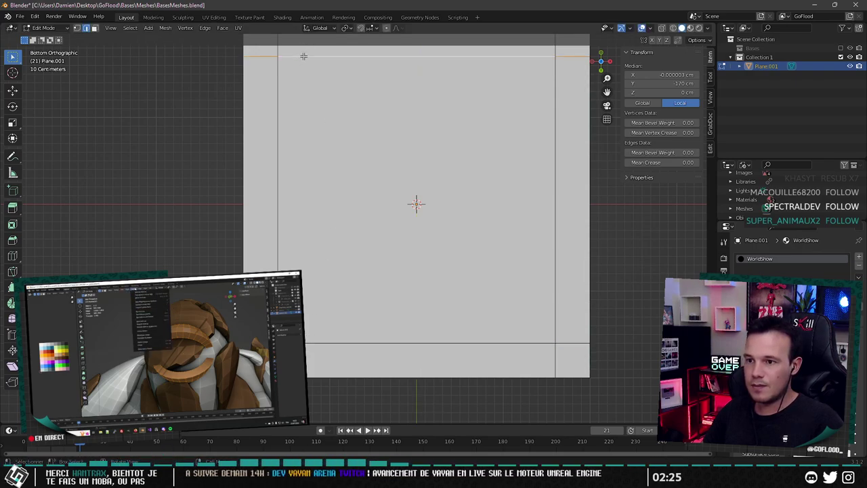
shift+middle_drag(328, 106, 305, 160)
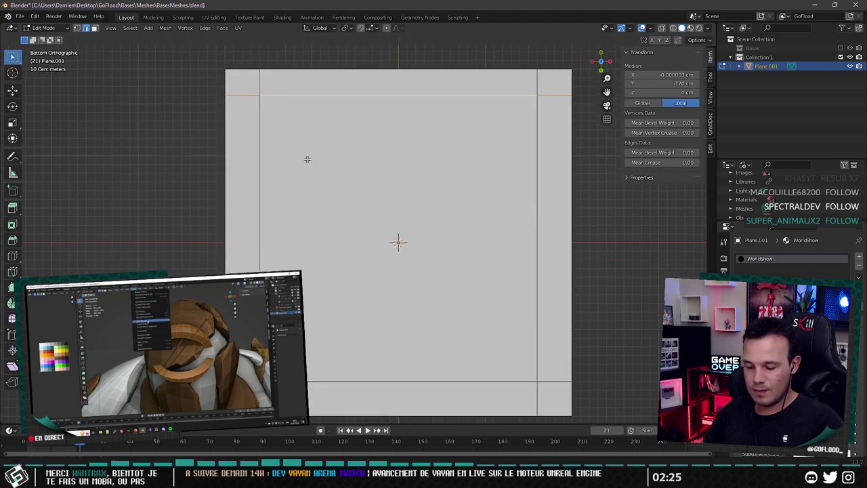
text(g)
text(y10)
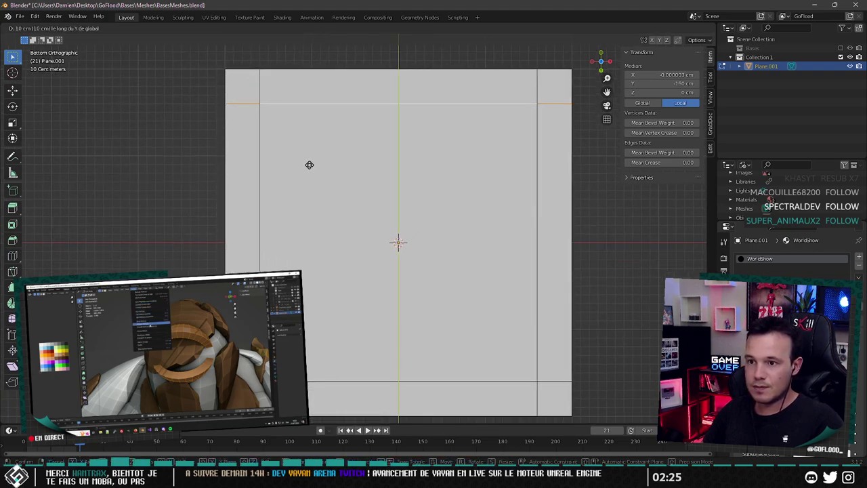
key(Return)
scroll(339, 217, down, 2)
shift+middle_drag(343, 242, 312, 209)
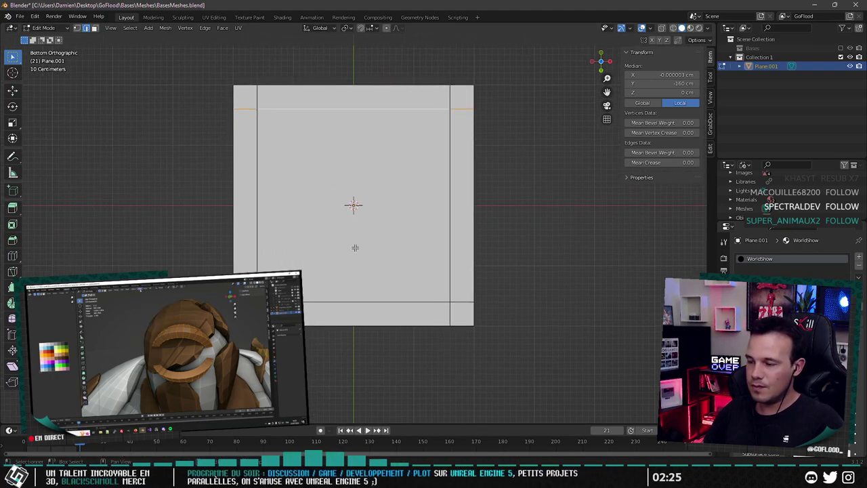
scroll(315, 290, up, 3)
Pan, zoom and orbit around the bordered plane.
scroll(330, 285, down, 1)
shift+middle_drag(330, 285, 356, 324)
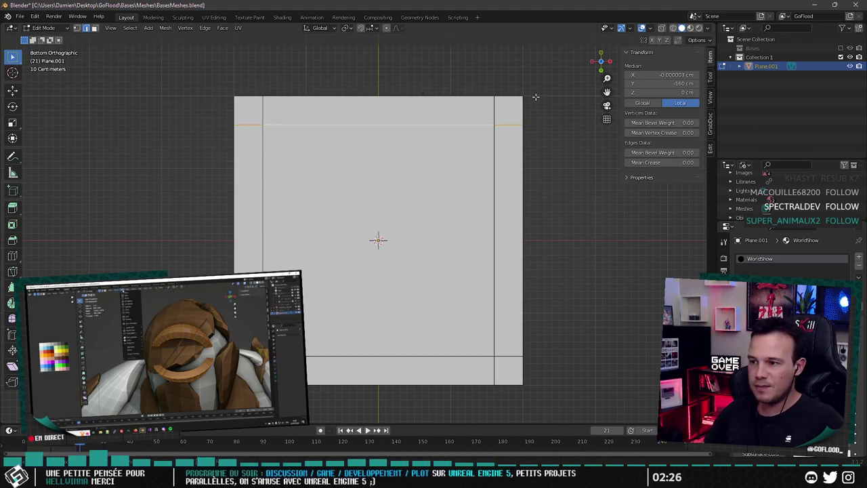
scroll(252, 115, up, 5)
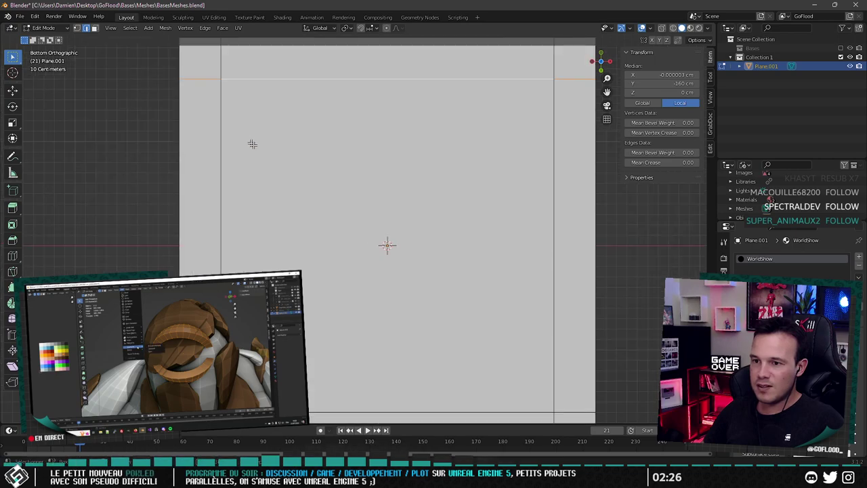
scroll(180, 131, down, 5)
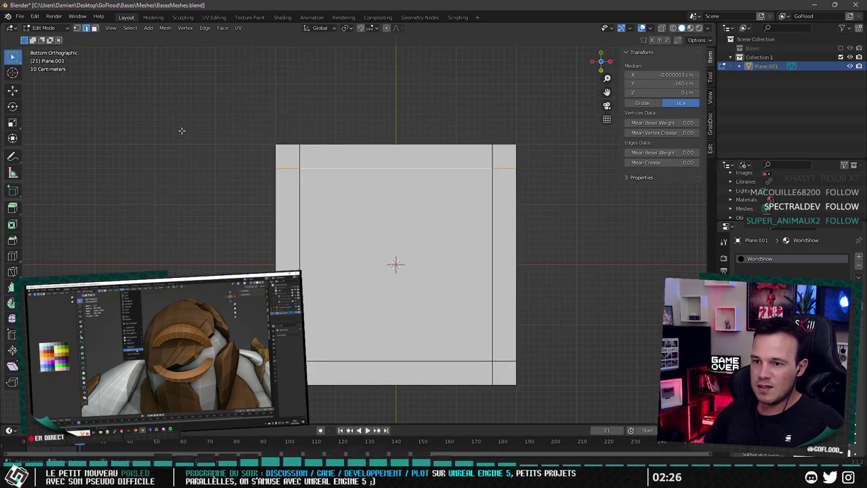
scroll(318, 174, up, 3)
ctrl+scroll(323, 128, left, 2)
middle_drag(311, 159, 333, 158)
Snap back to the bottom orthographic view and place a vertical loop cut across the plane.
key(KP_1)
key(ctrl+KP_7)
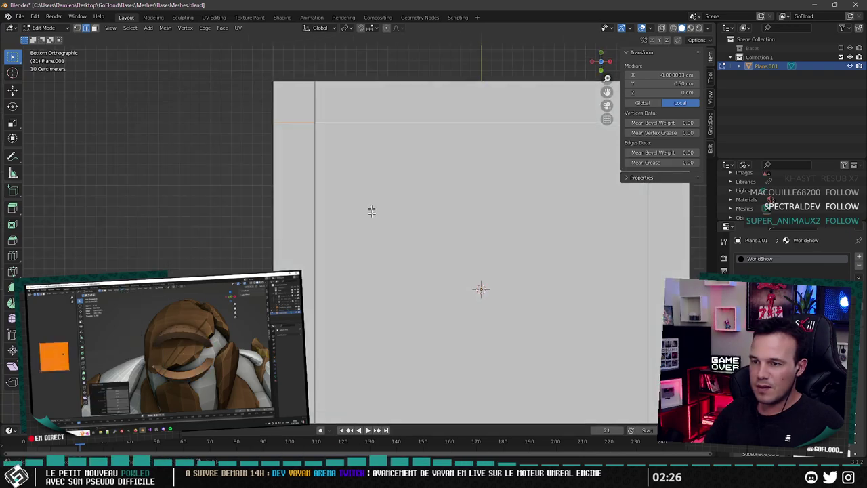
scroll(291, 141, down, 4)
scroll(276, 171, up, 1)
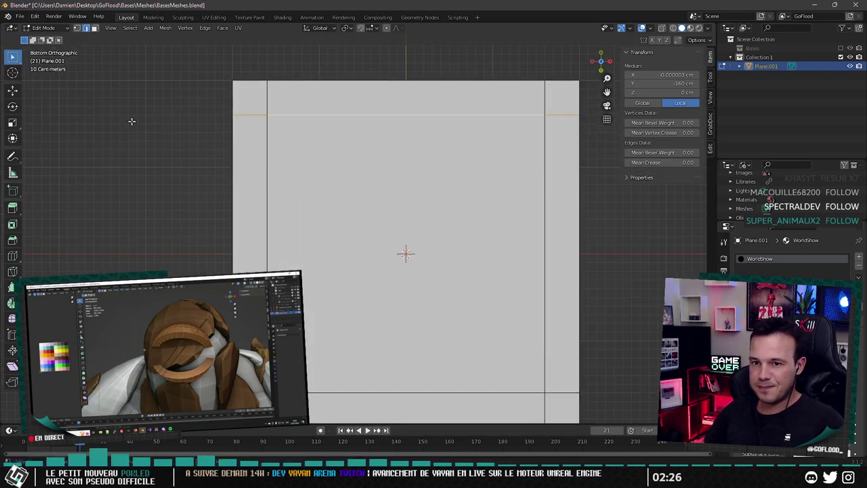
key(ctrl+r)
click(325, 82)
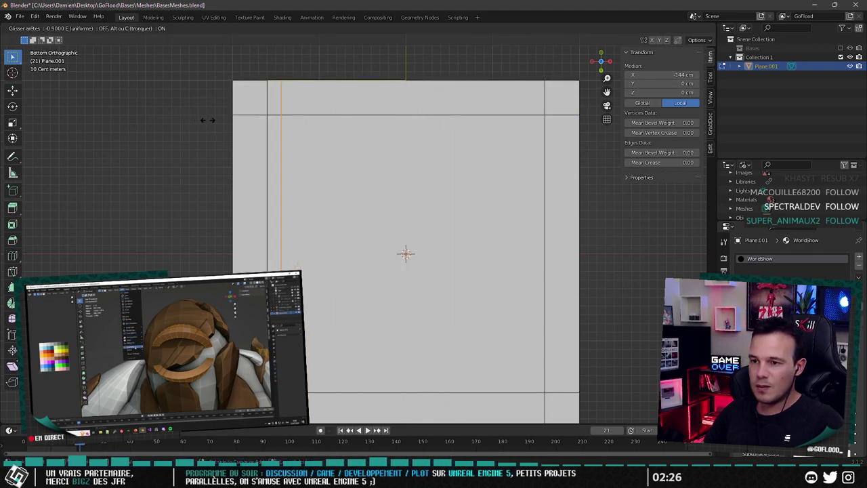
Slide the new cut to the centre, inspect the pivot and snapping options, then undo the cut.
click(325, 149)
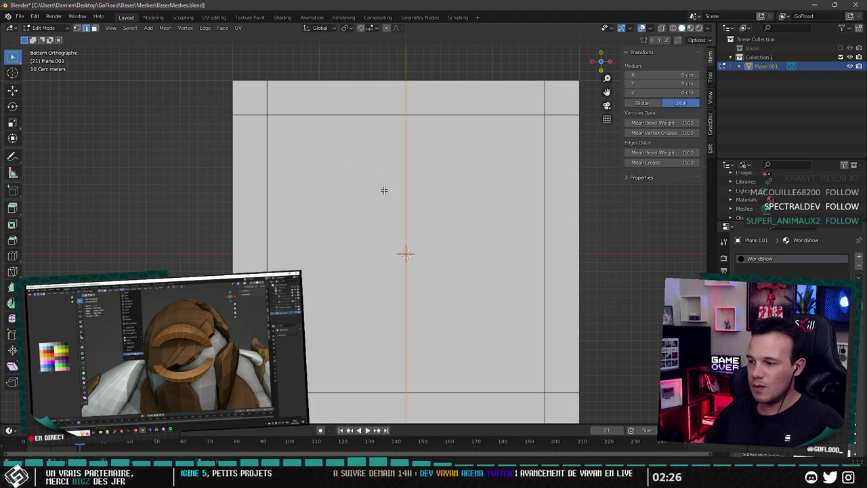
click(349, 28)
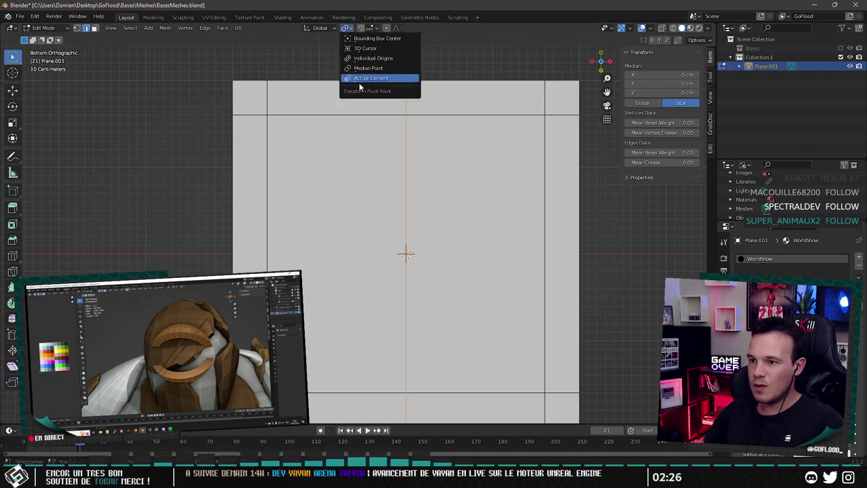
click(376, 28)
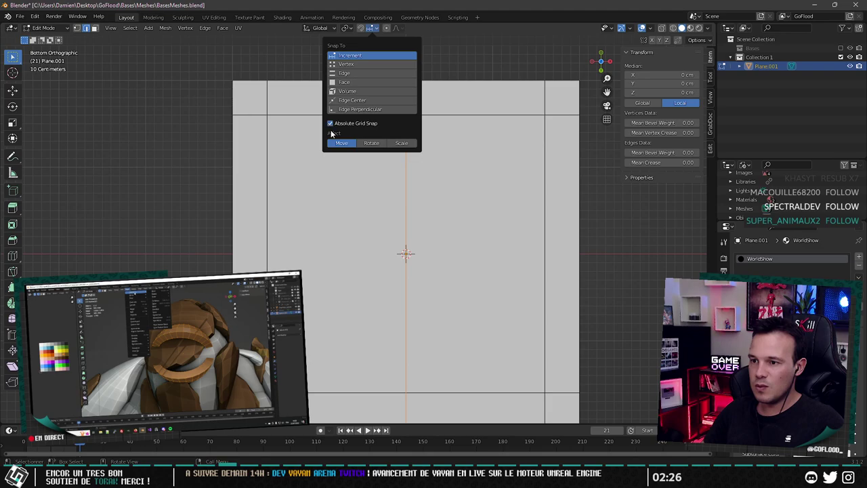
key(ctrl+z)
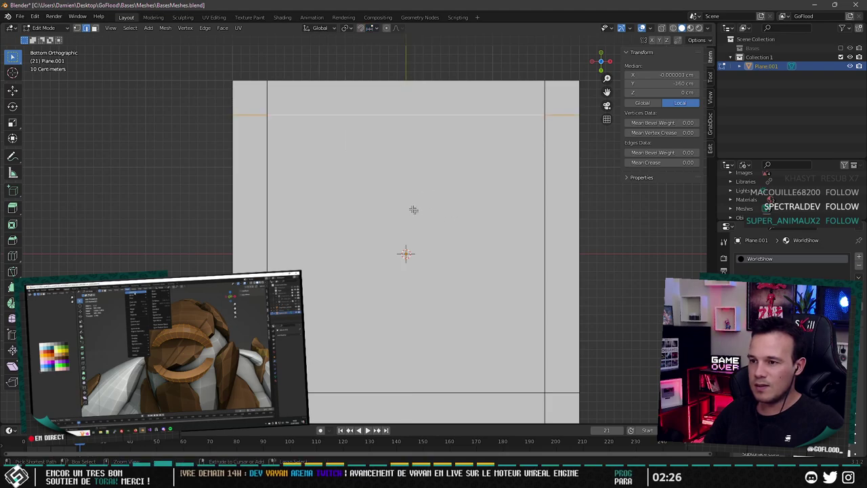
click(375, 28)
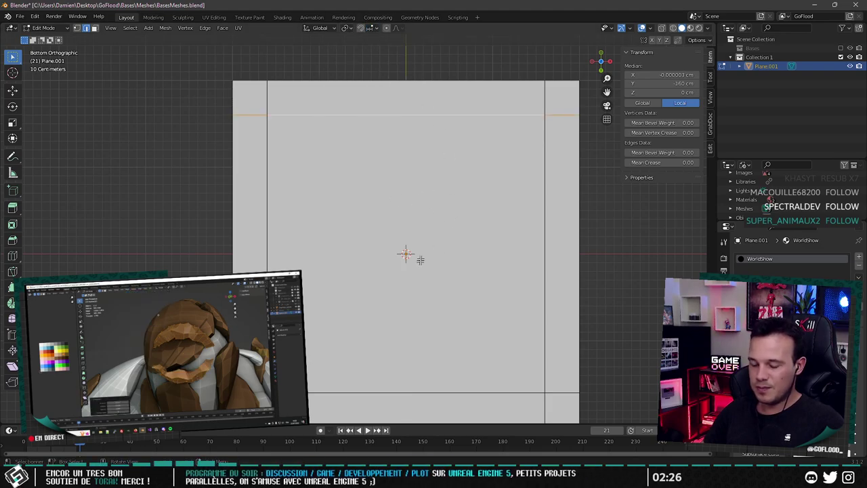
Cut two vertical loops and move them along X to -150 cm and 150 cm.
scroll(423, 109, up, 1)
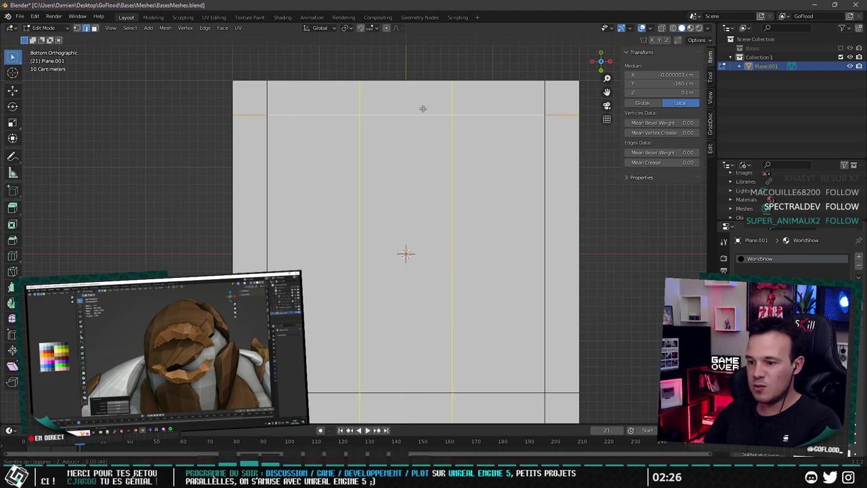
click(422, 107)
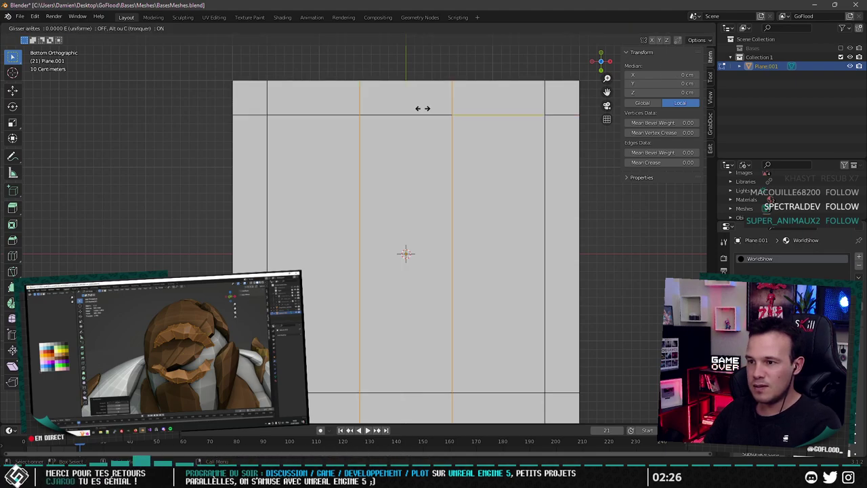
click(438, 192)
click(361, 136)
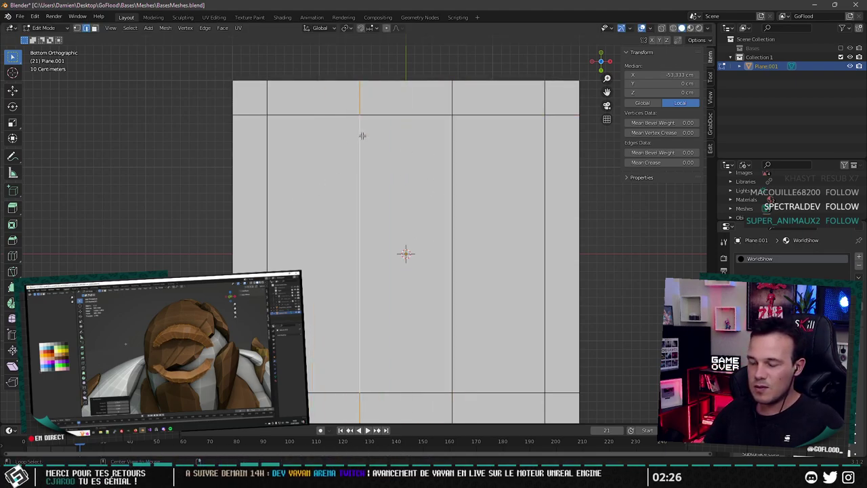
key(g)
key(x)
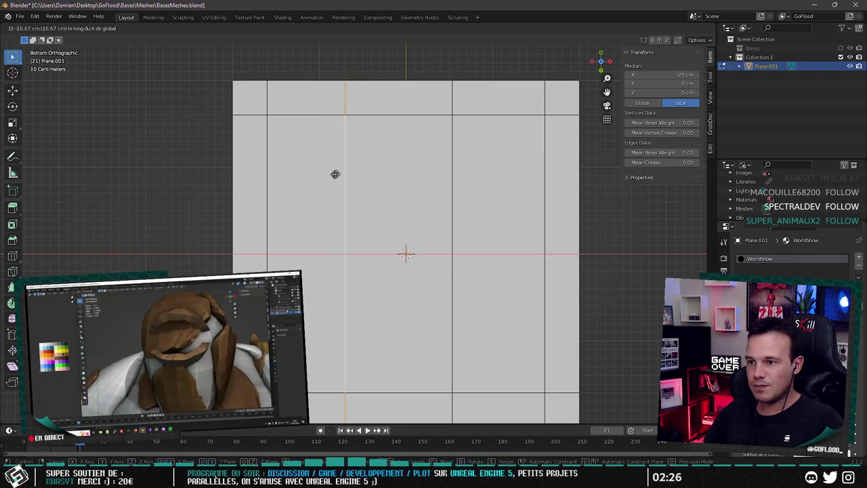
click(259, 177)
click(450, 175)
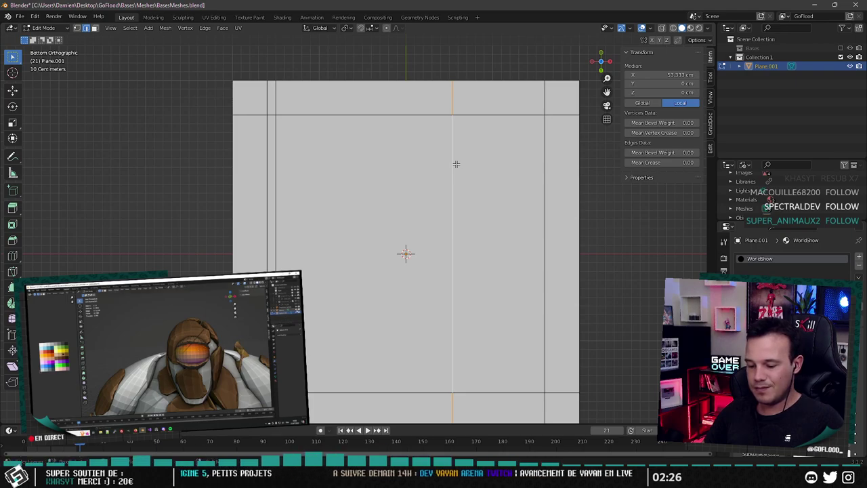
key(g)
key(y)
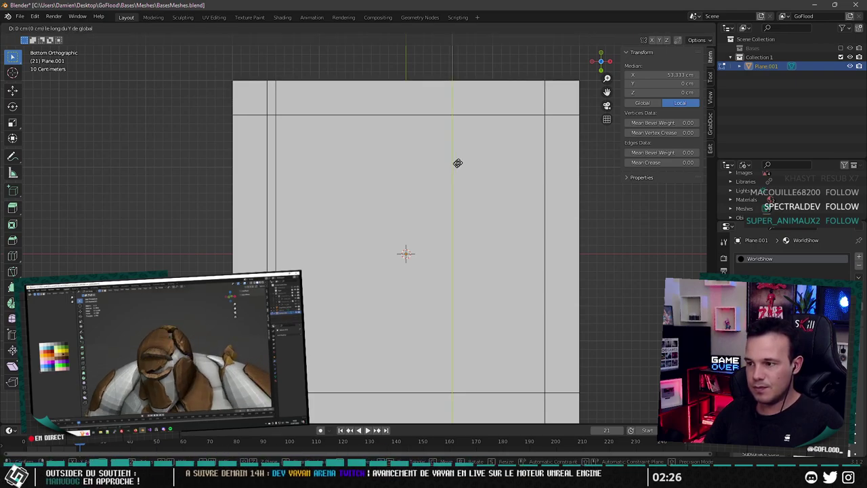
key(x)
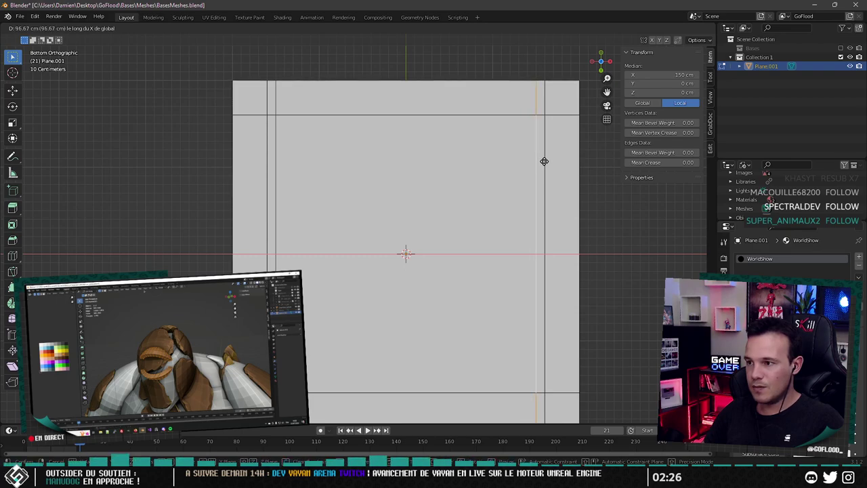
click(544, 162)
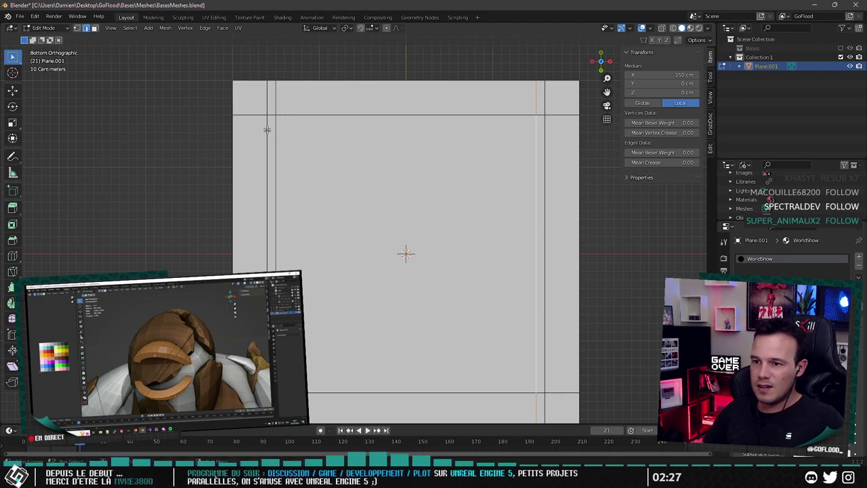
Deselect all, try the central face, and end with the narrow left border strip selected.
key(alt+a)
alt+click(271, 154)
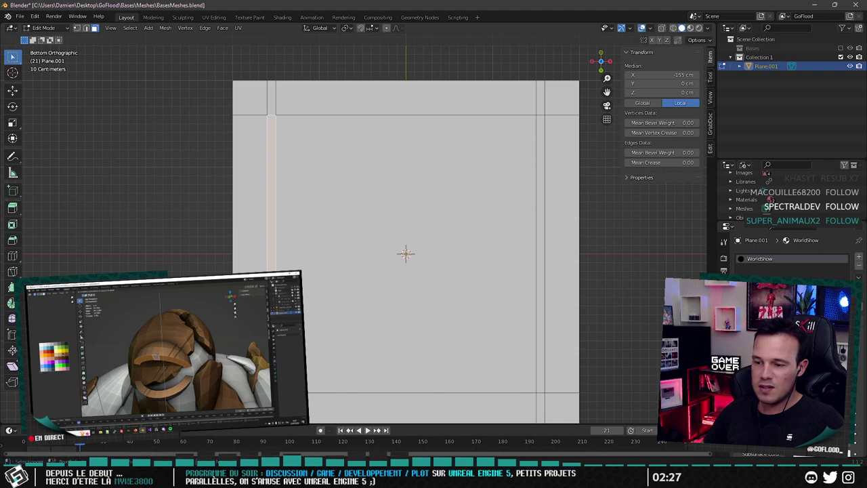
shift+click(277, 201)
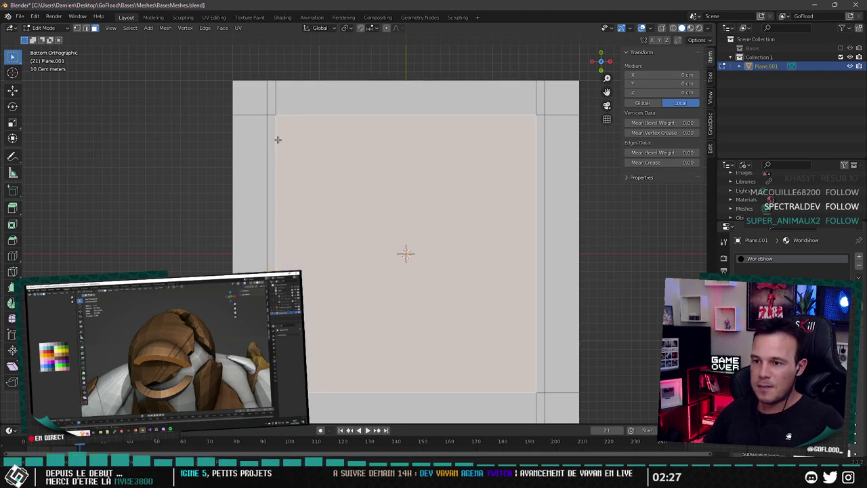
shift+click(284, 222)
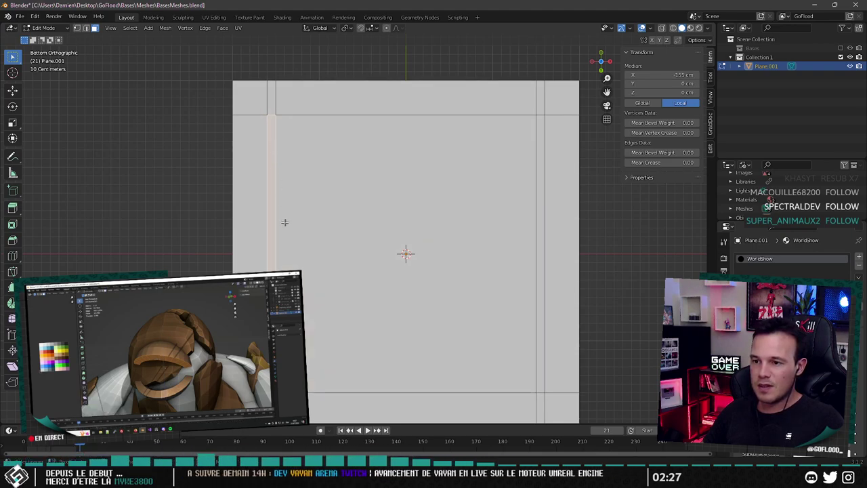
click(285, 186)
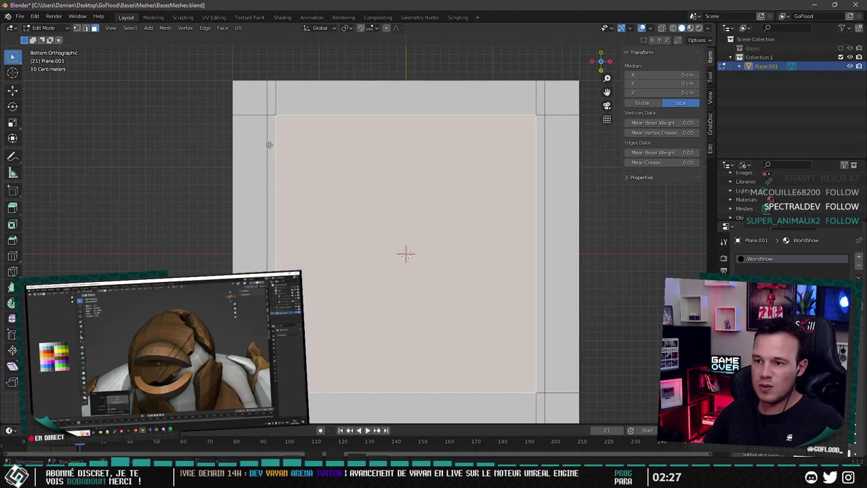
click(272, 139)
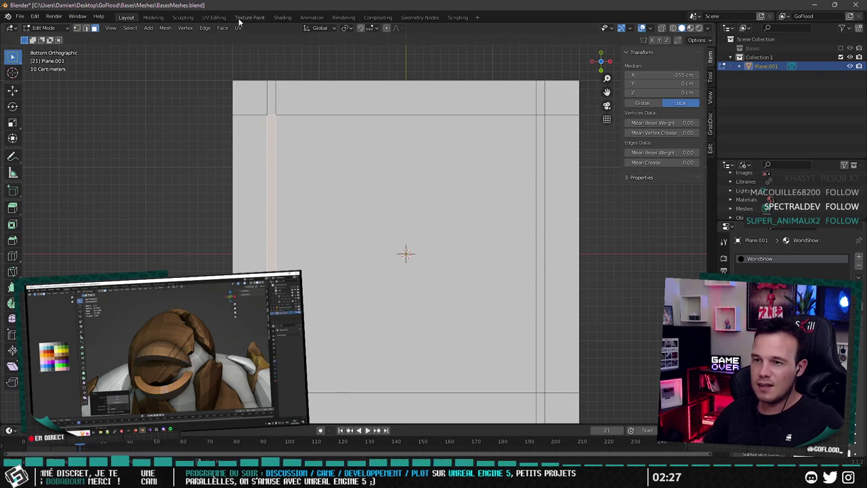
Look through the UV Editing and Texture Paint workspaces, selecting the left border loop, then return to Layout.
click(209, 17)
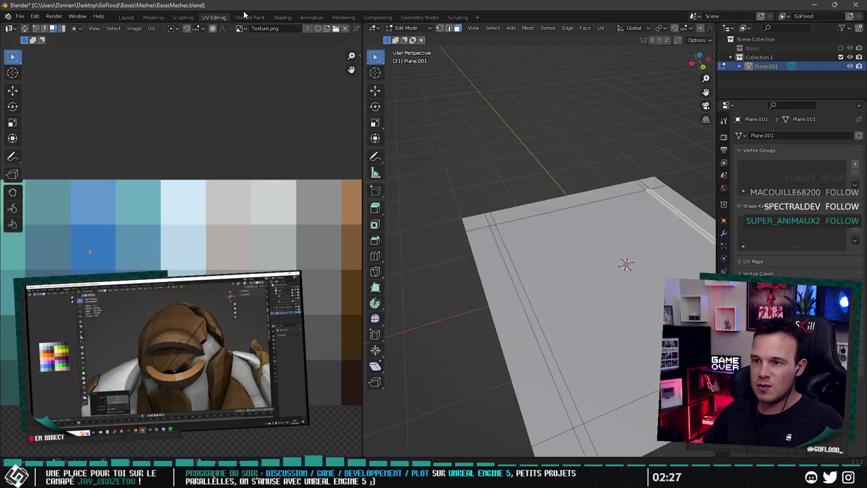
click(248, 18)
click(213, 17)
scroll(231, 193, down, 4)
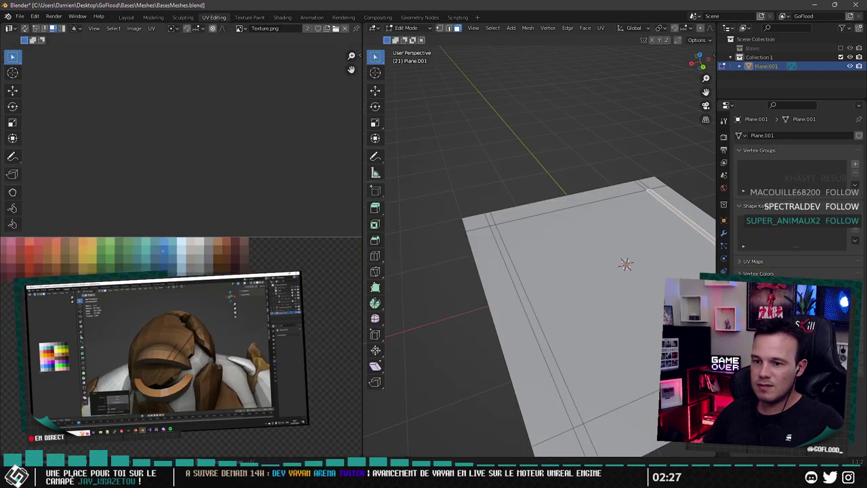
scroll(167, 248, down, 2)
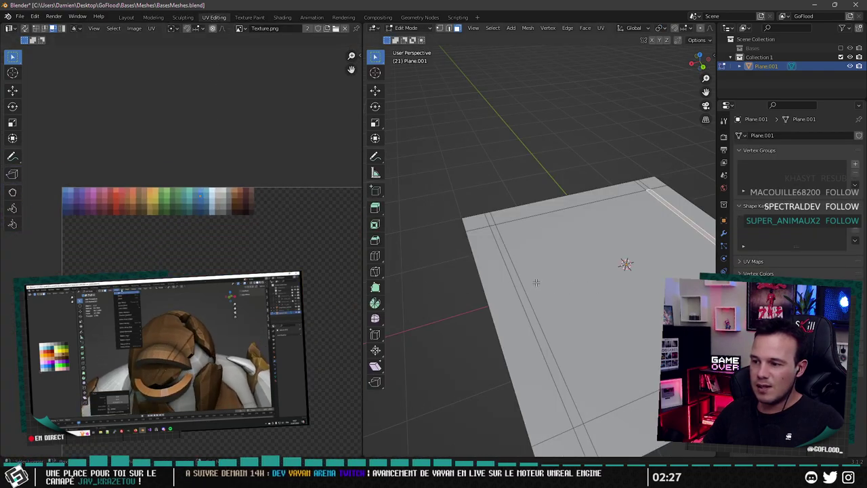
alt+click(501, 284)
middle_drag(514, 278, 474, 278)
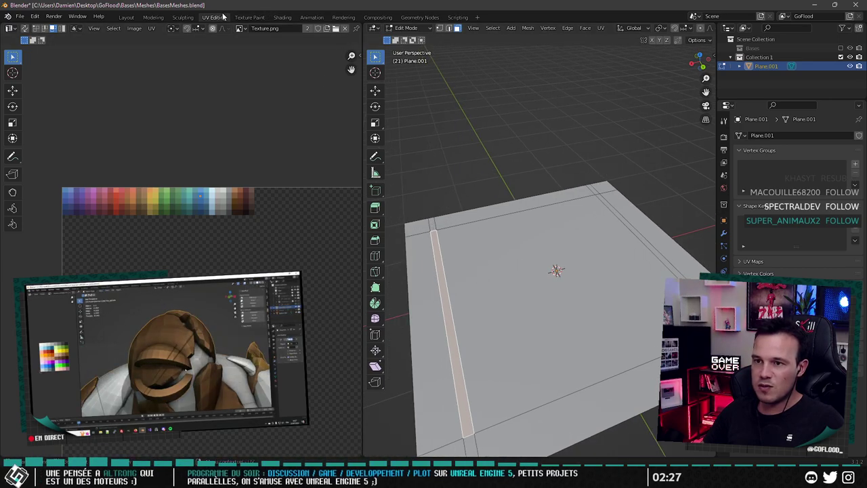
click(126, 17)
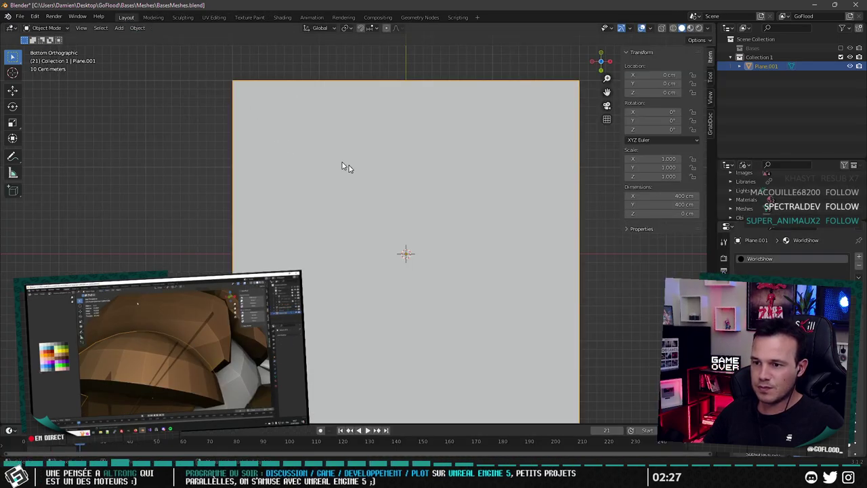
Enter Edit Mode and add two horizontal loop cuts across the plane.
key(Tab)
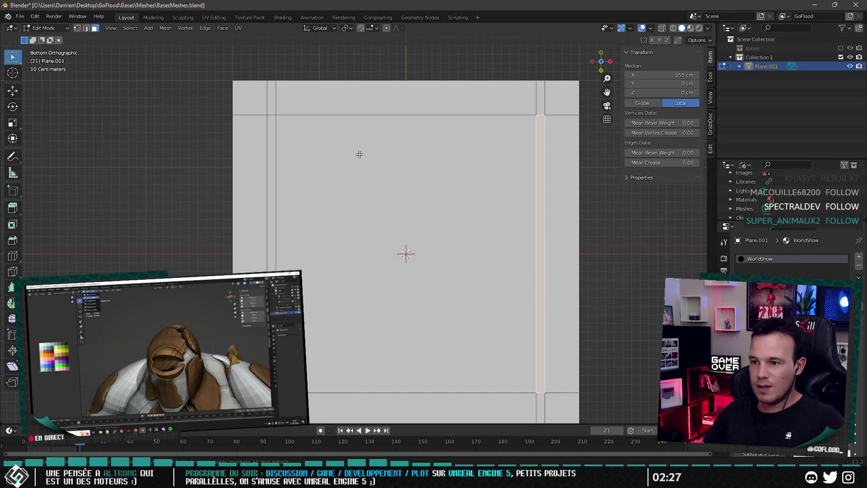
key(ctrl+r)
scroll(265, 248, up, 1)
click(265, 248)
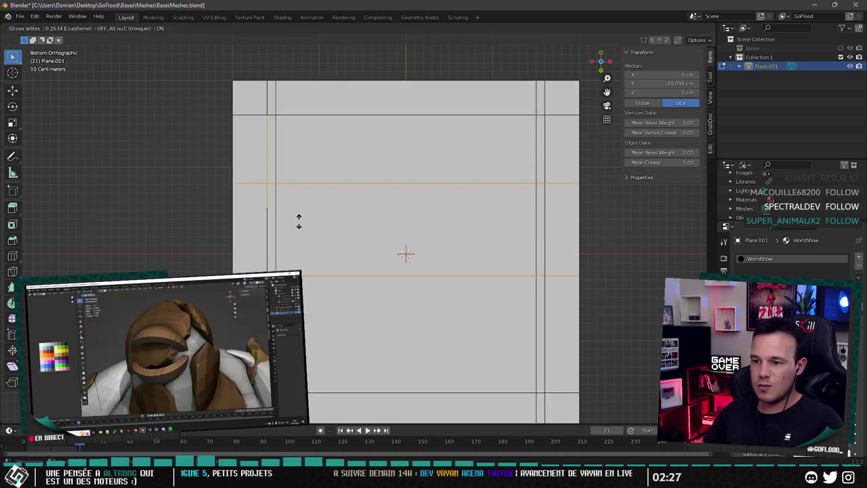
click(288, 242)
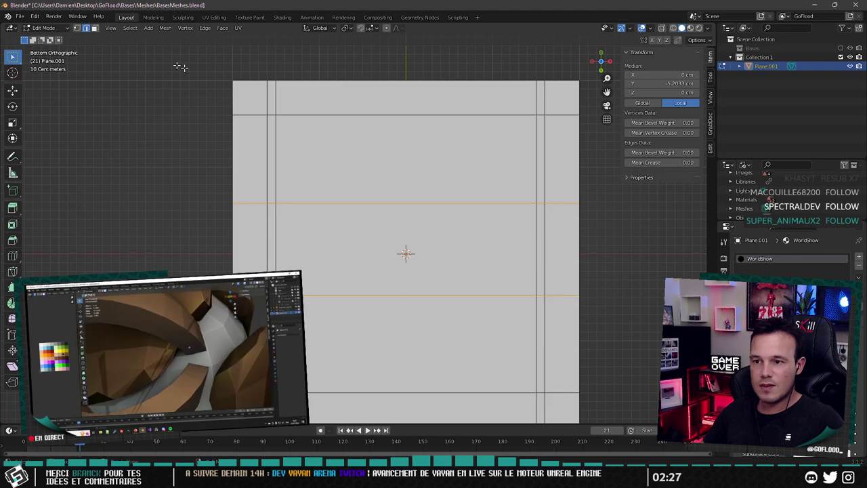
Move the new horizontal loops to Y -150 cm and Y 150 cm, then clear the selection.
click(319, 208)
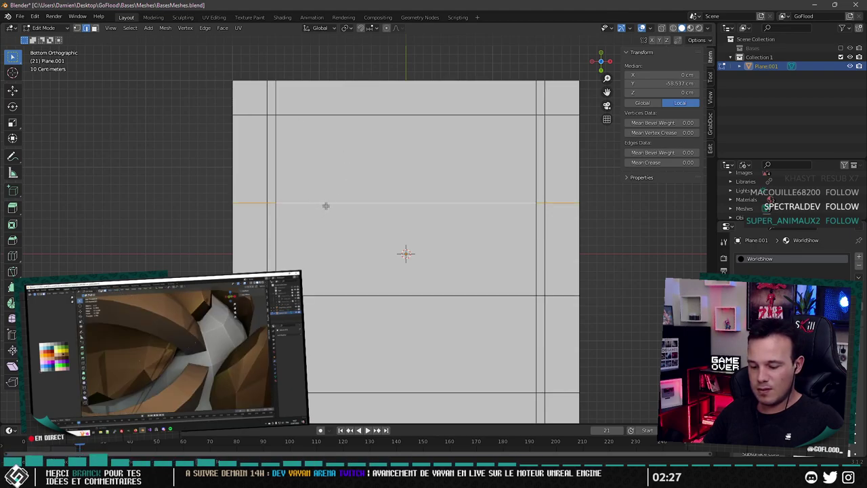
key(g)
key(y)
click(316, 130)
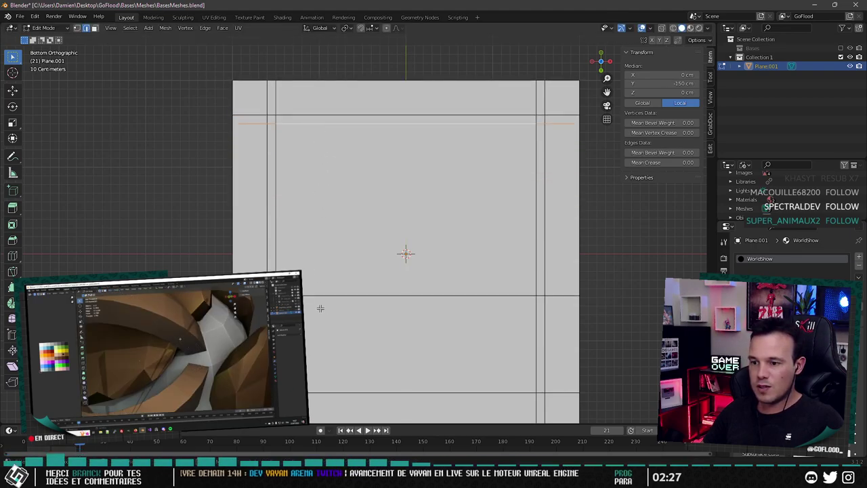
click(306, 290)
key(g)
key(y)
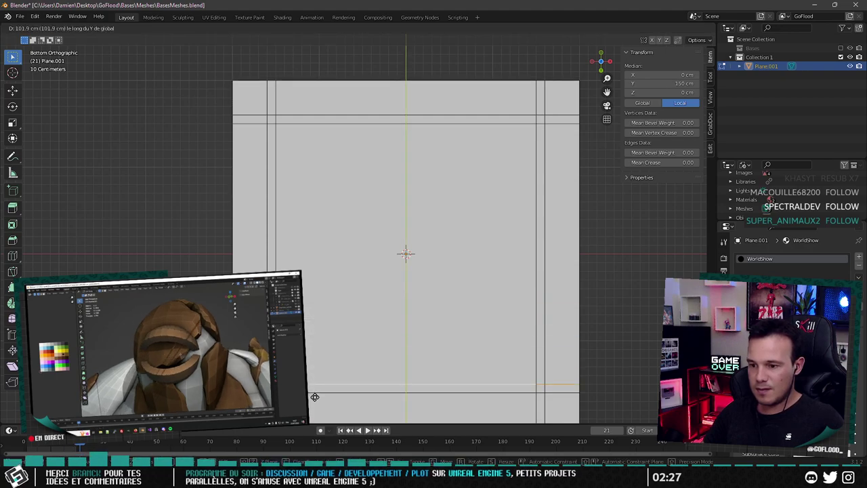
click(316, 393)
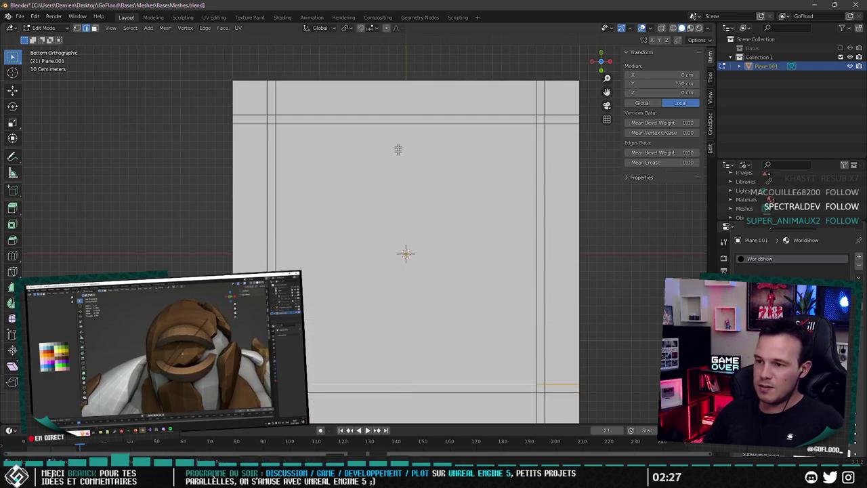
click(337, 170)
In face select, pick the top-left, bottom-right and top-right corners plus the left, bottom and right border loops.
click(95, 28)
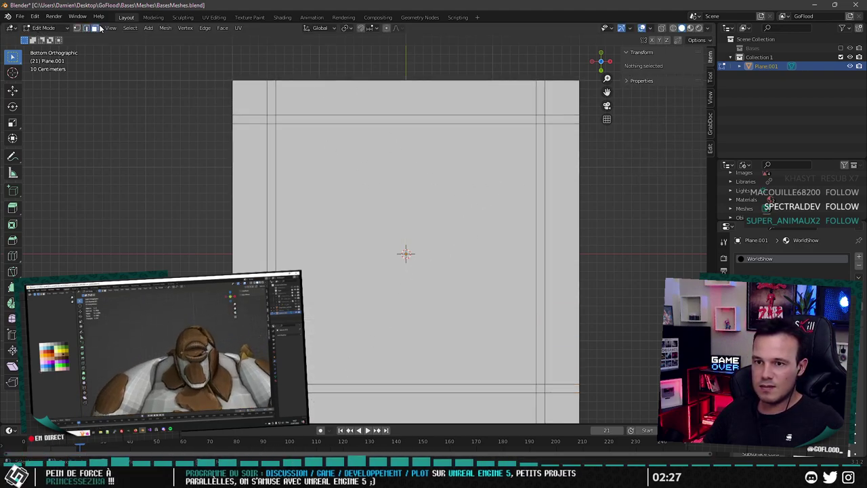
click(366, 206)
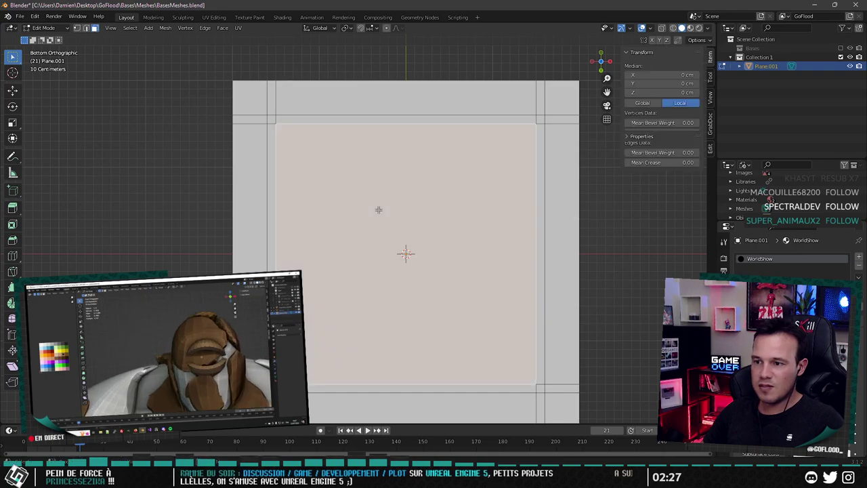
click(270, 123)
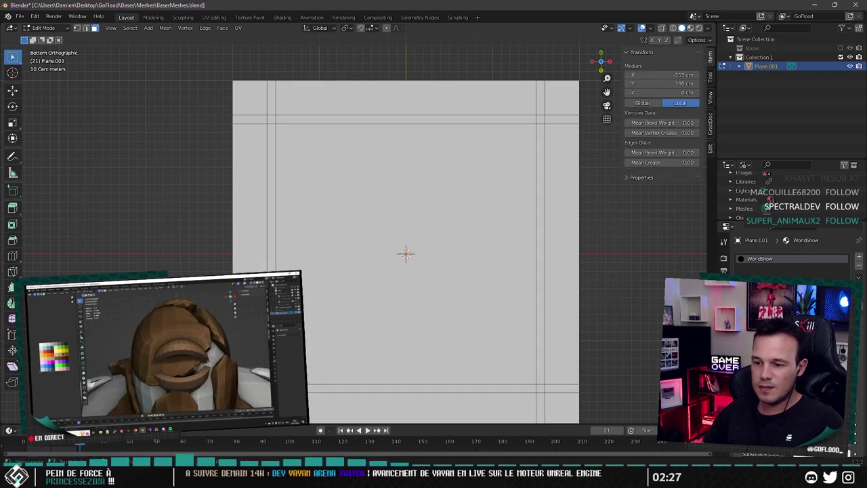
click(250, 203)
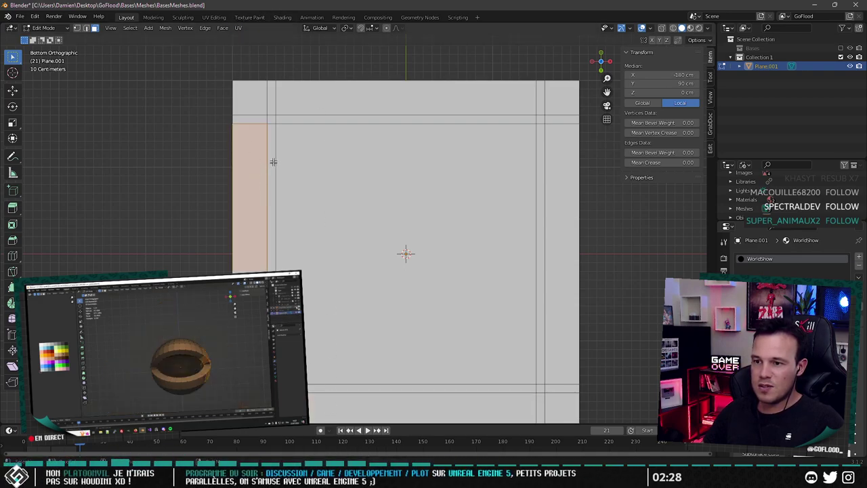
click(269, 118)
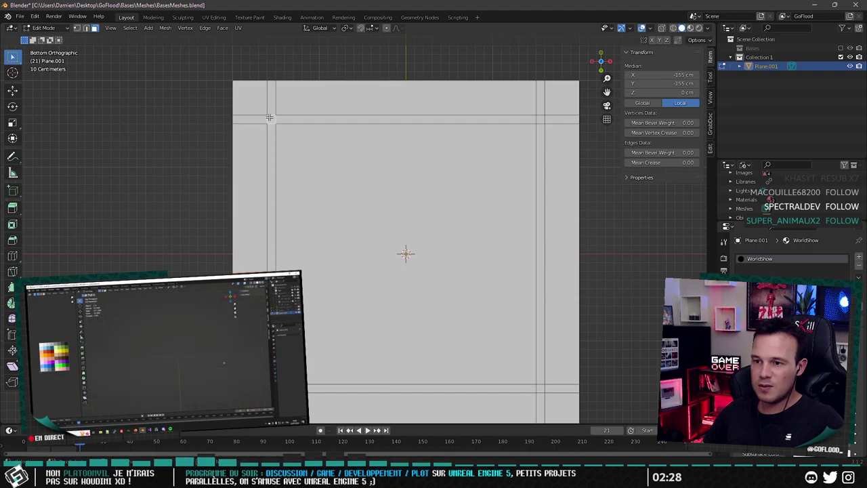
shift+click(539, 388)
shift+click(539, 119)
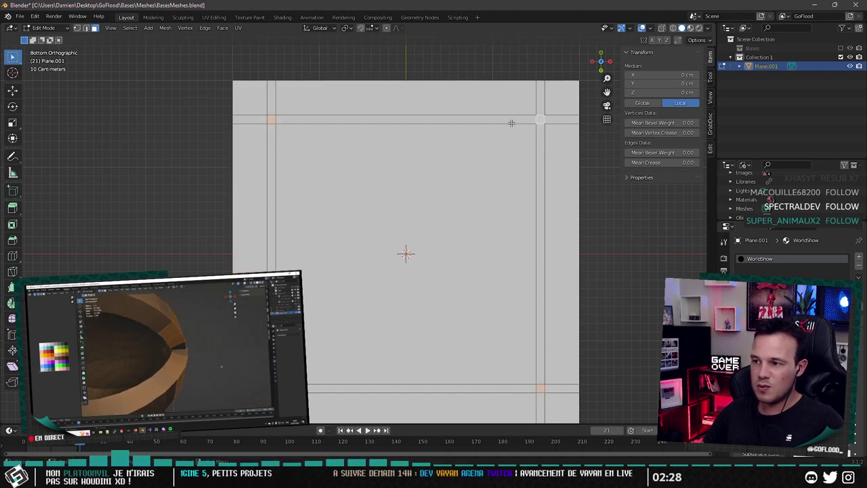
shift+click(272, 176)
shift+click(441, 388)
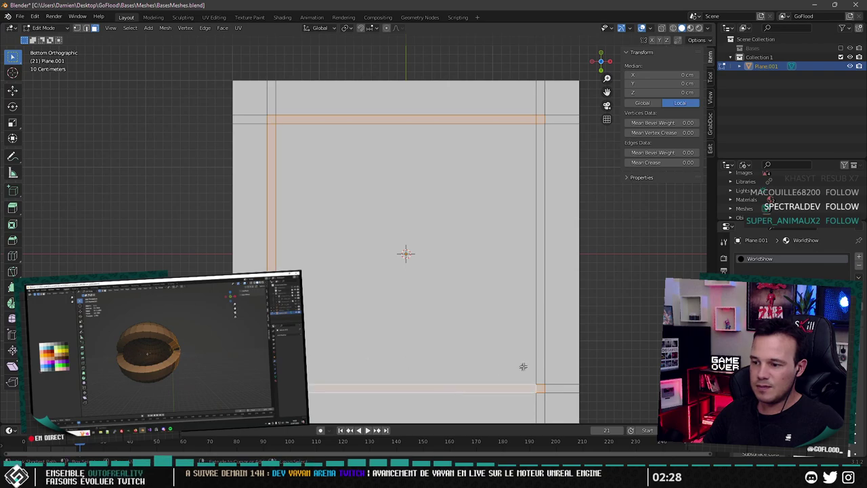
shift+click(539, 318)
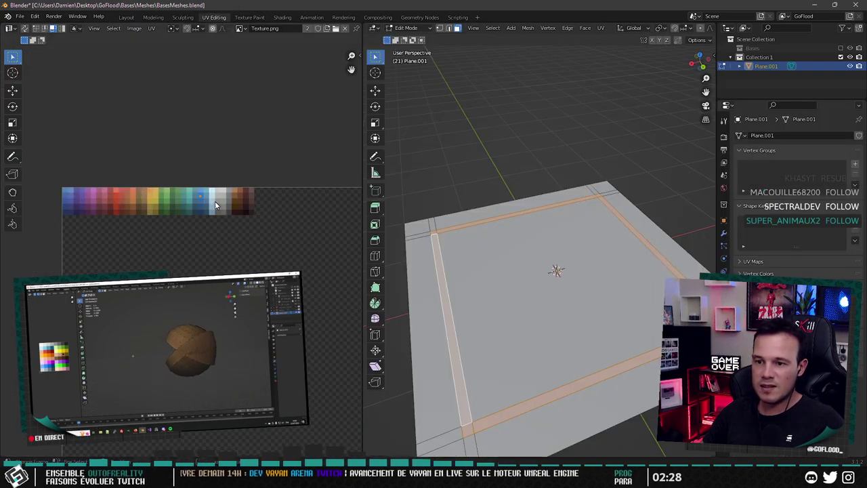
Select all faces of the plane in Edit Mode, check them in UV Editing, then return to Layout.
scroll(236, 161, up, 4)
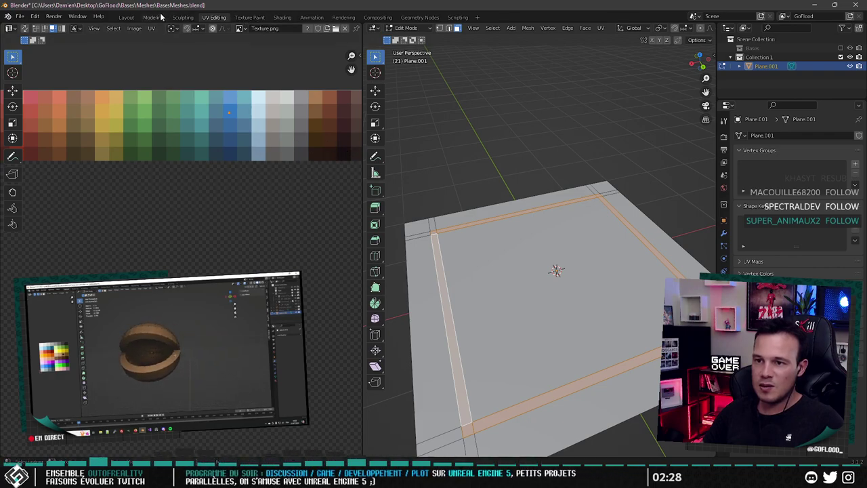
click(126, 17)
scroll(333, 218, down, 1)
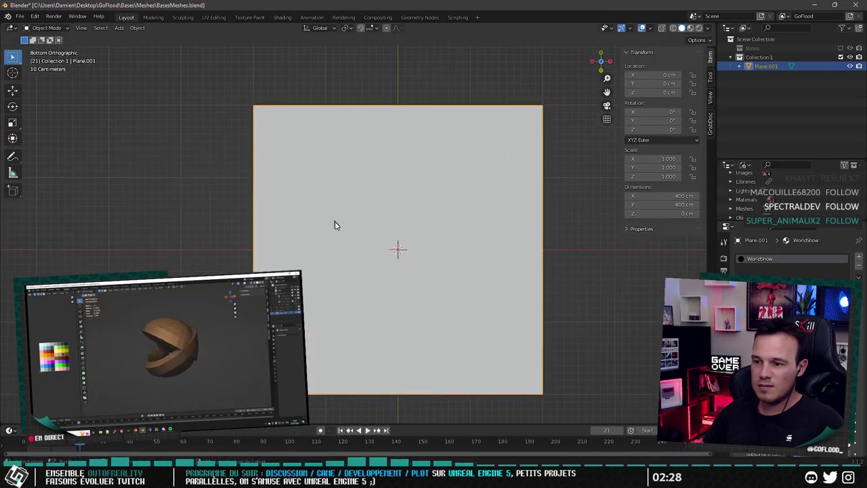
key(Tab)
click(131, 28)
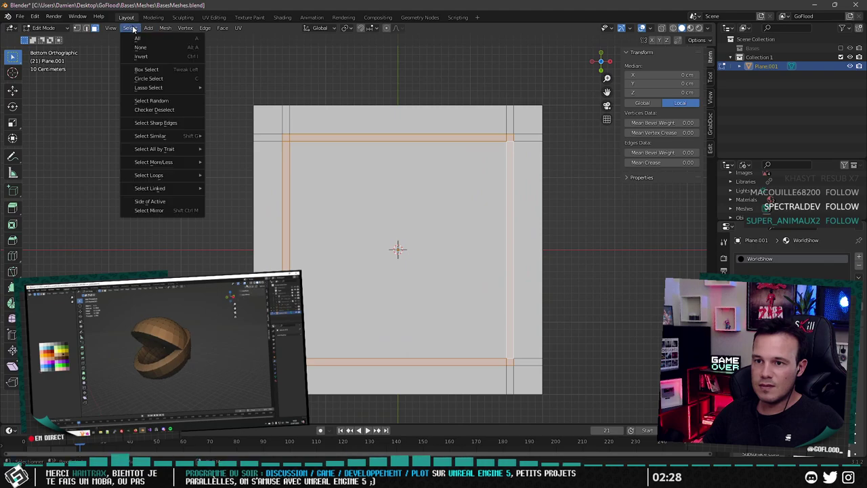
click(139, 41)
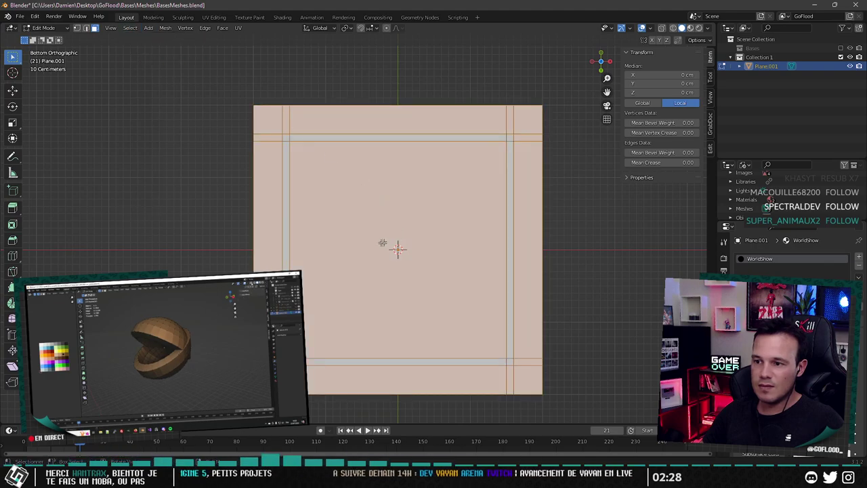
click(212, 17)
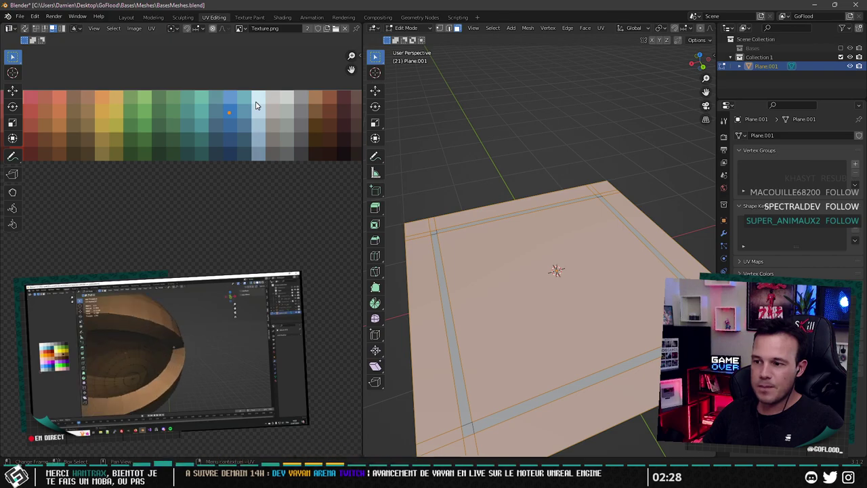
click(126, 17)
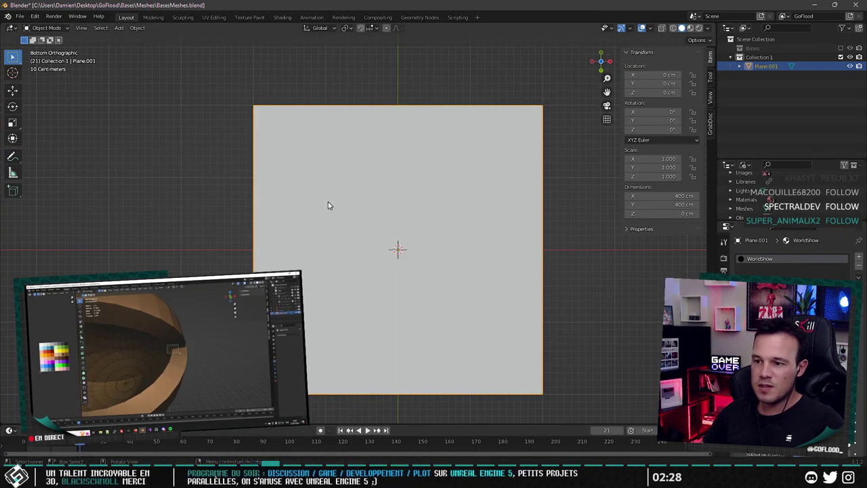
Cycle through the left and top border loops, ending with only the large inner face selected.
key(a)
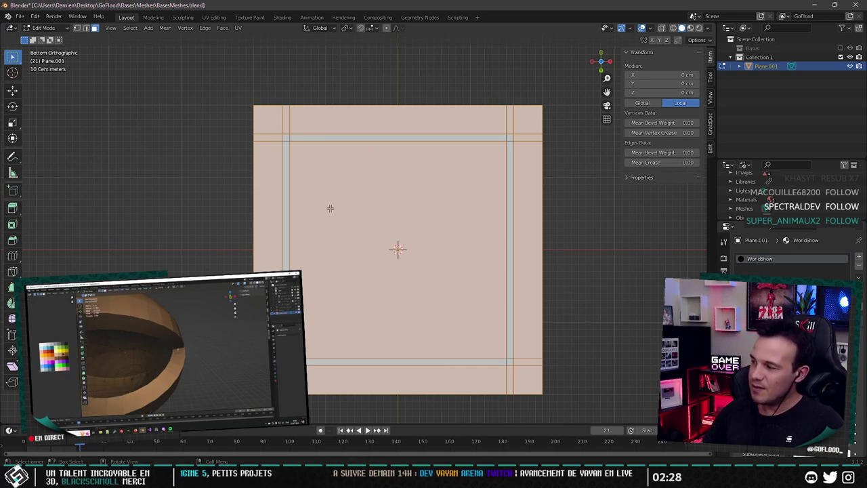
scroll(304, 201, down, 8)
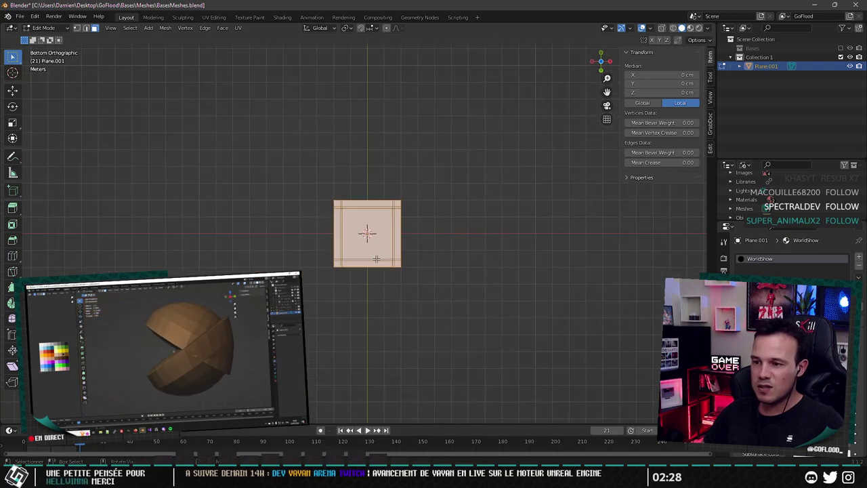
scroll(337, 224, up, 7)
scroll(337, 224, up, 3)
scroll(319, 255, down, 3)
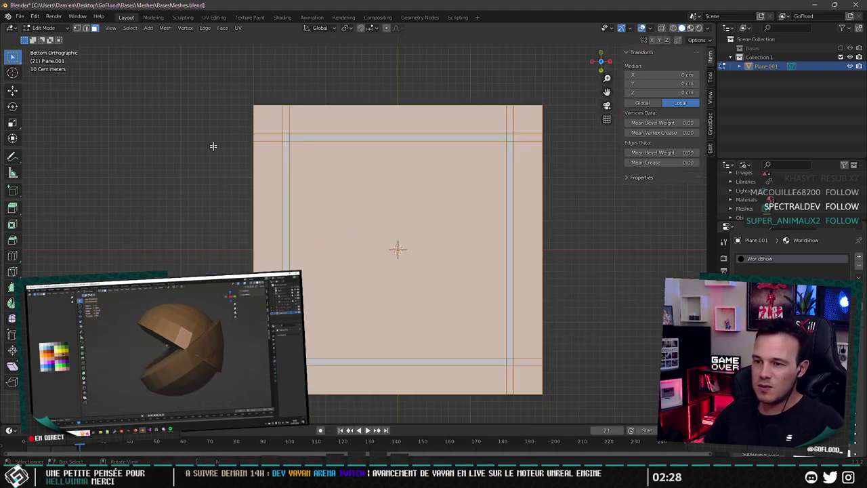
alt+click(284, 132)
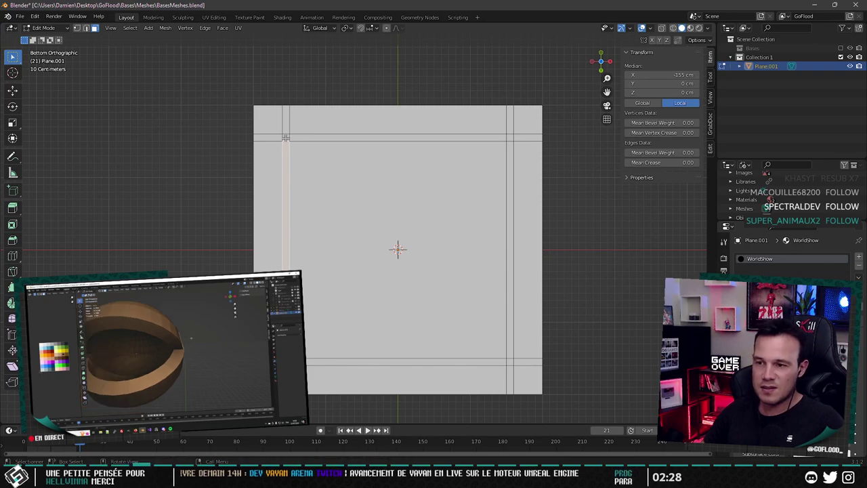
alt+click(288, 138)
alt+click(285, 132)
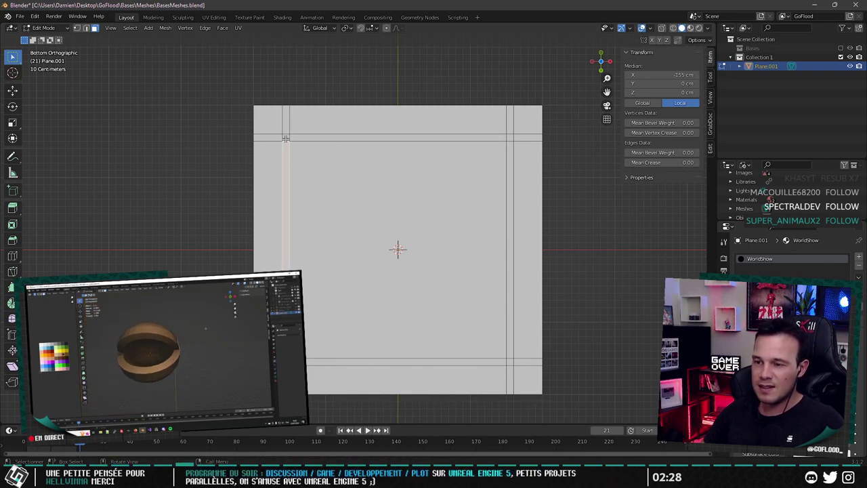
alt+click(314, 134)
alt+click(301, 138)
click(308, 191)
scroll(380, 242, up, 2)
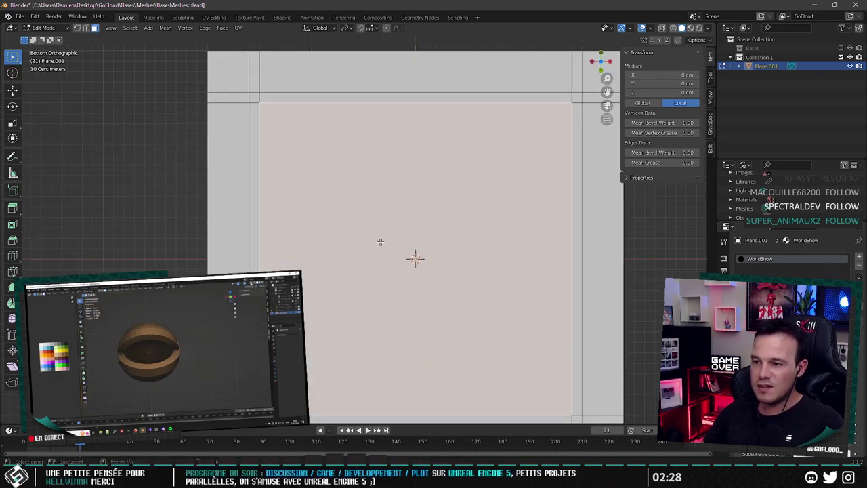
scroll(380, 242, down, 3)
scroll(352, 214, up, 2)
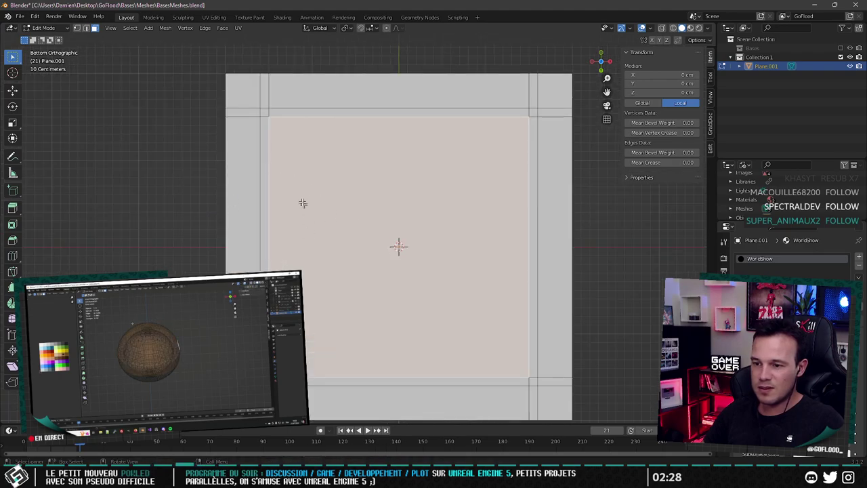
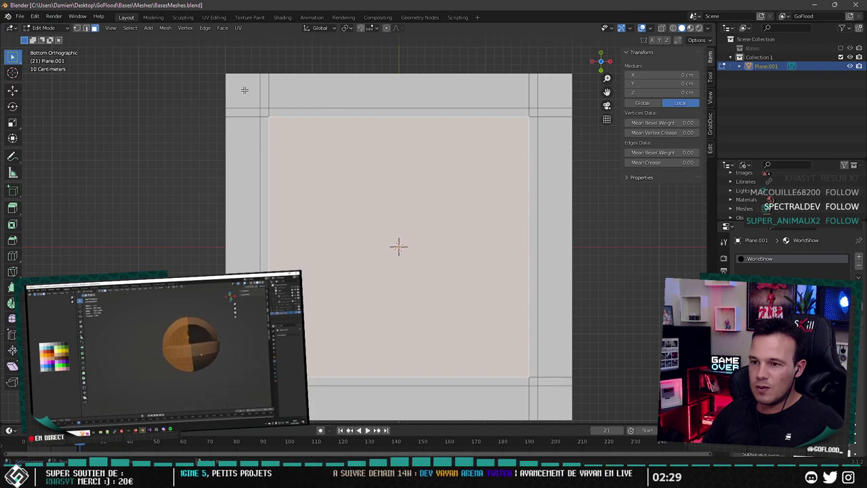
Try box and corner-face selections on the plane, clearing the selection with Alt+A.
drag(244, 90, 560, 408)
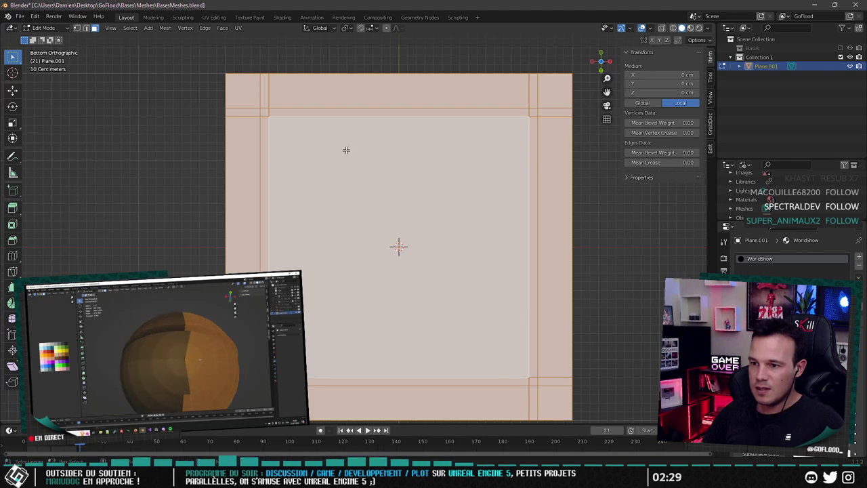
key(alt+a)
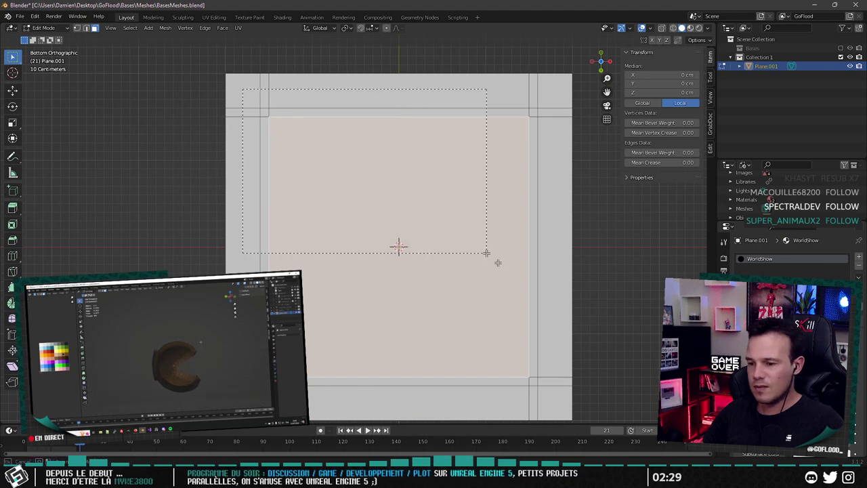
drag(486, 253, 556, 398)
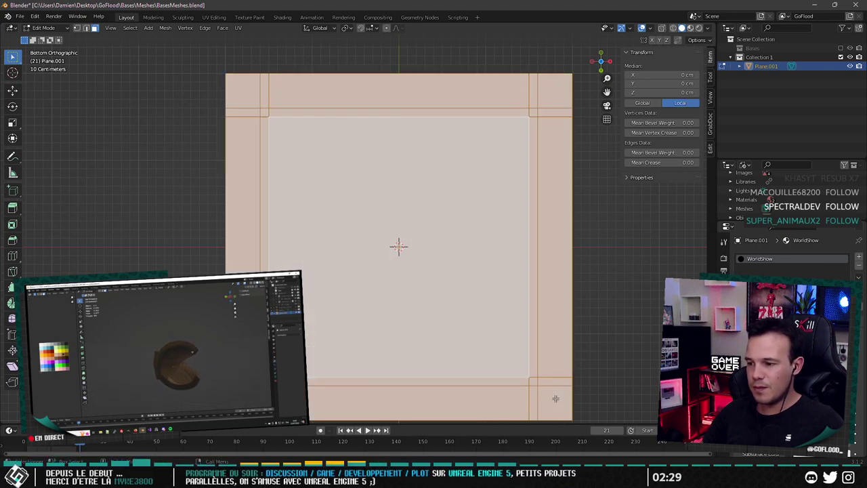
click(556, 398)
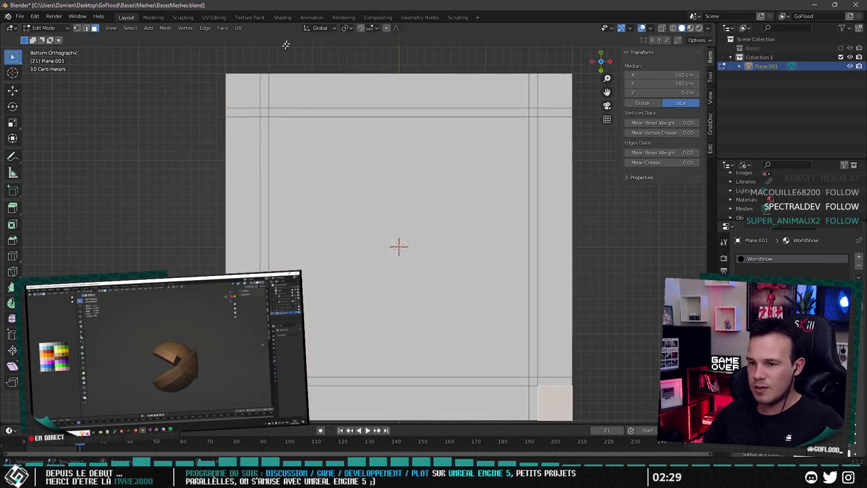
click(239, 86)
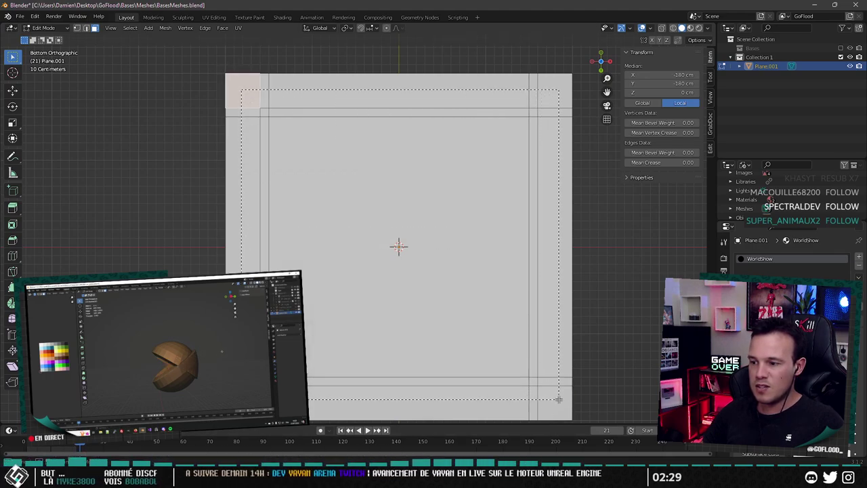
drag(557, 399, 557, 398)
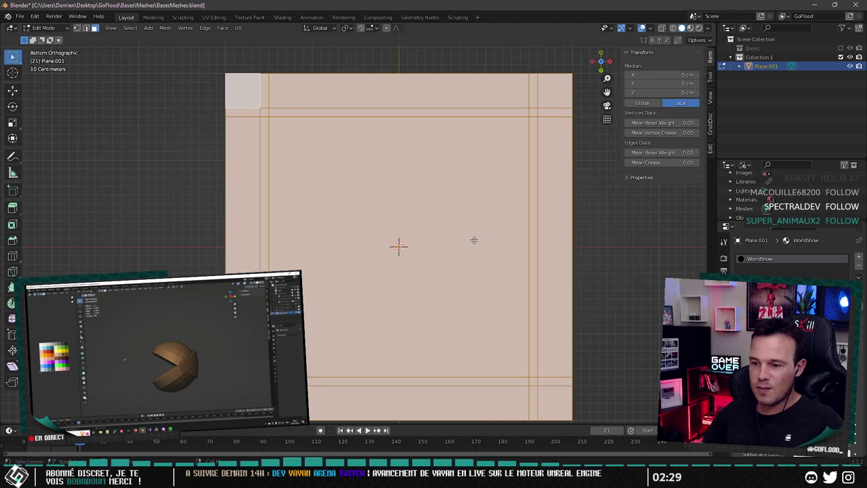
Select the top-left inner corner, then add the top, left, bottom and right border strips.
click(264, 110)
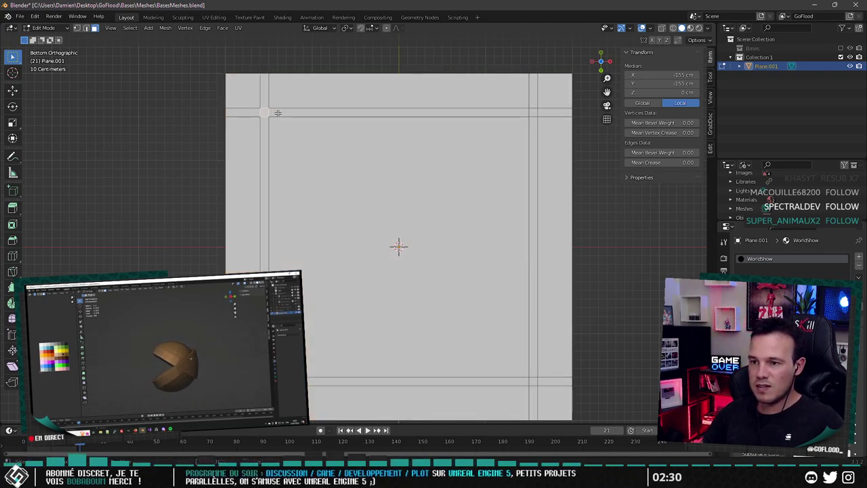
alt+click(278, 113)
alt+shift+click(263, 136)
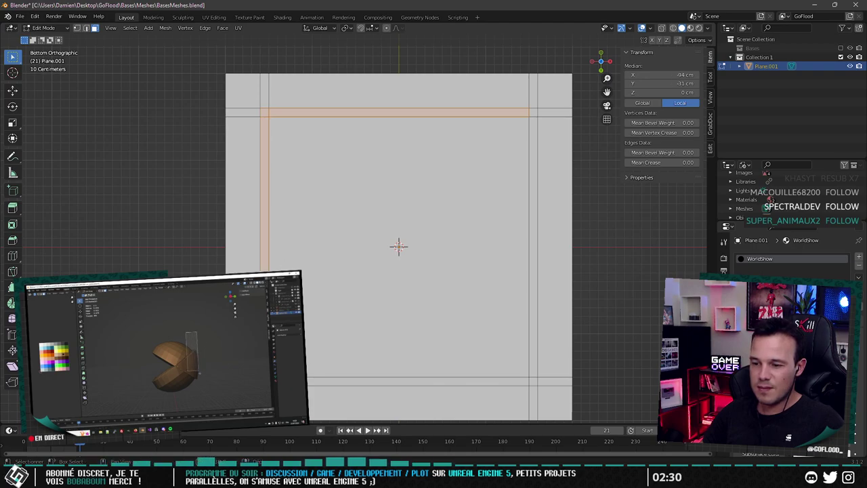
alt+shift+click(518, 381)
alt+shift+click(533, 365)
alt+shift+click(528, 114)
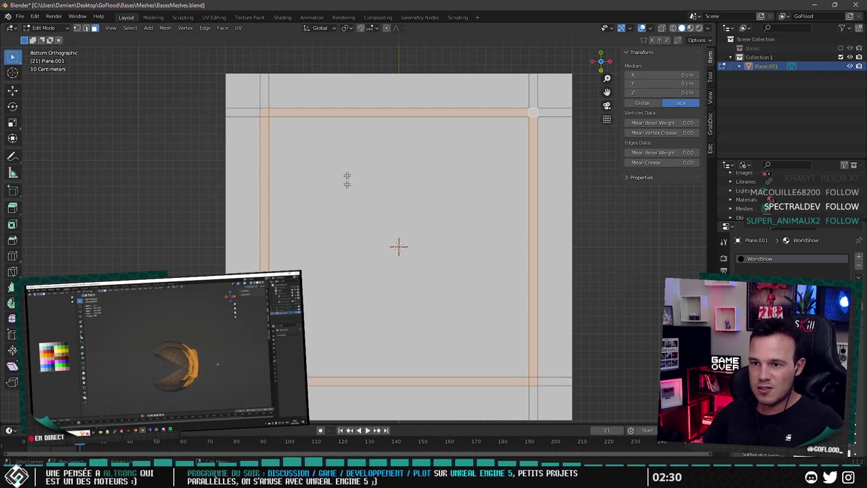
shift+middle_drag(437, 269, 399, 256)
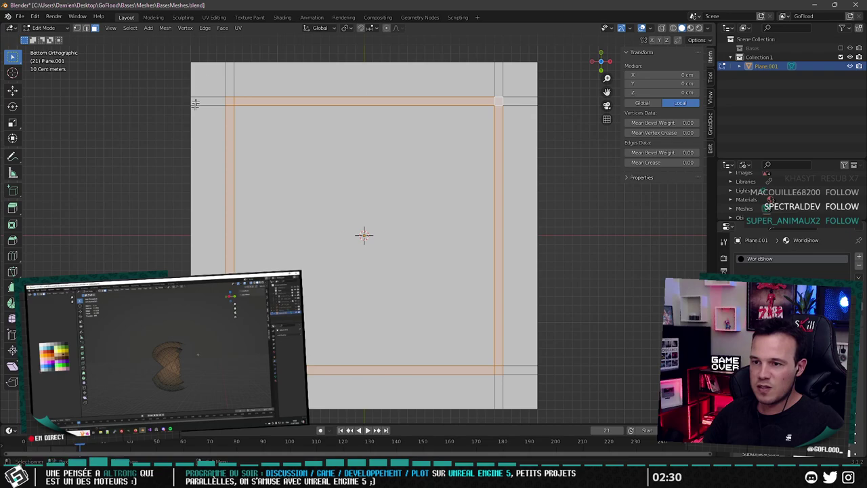
In the Texture Paint workspace, pan and zoom to bring the Texture.png palette into view.
click(238, 17)
scroll(77, 194, down, 3)
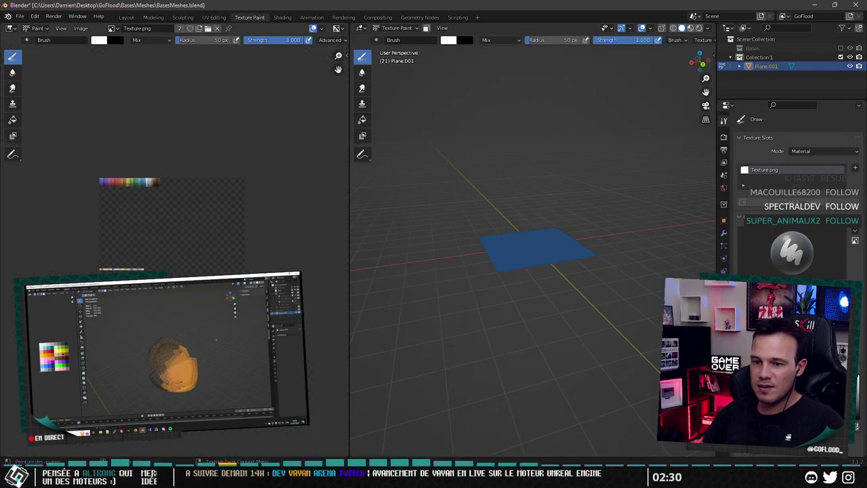
scroll(77, 194, up, 4)
middle_drag(88, 122, 97, 191)
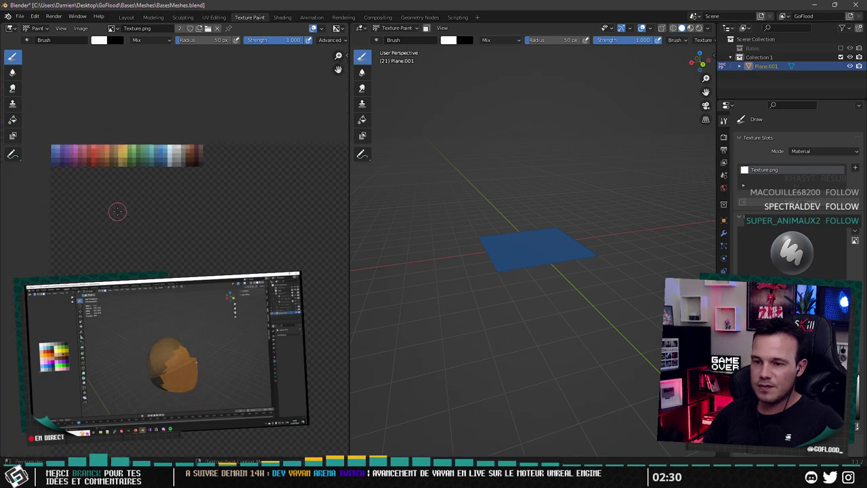
scroll(117, 212, up, 1)
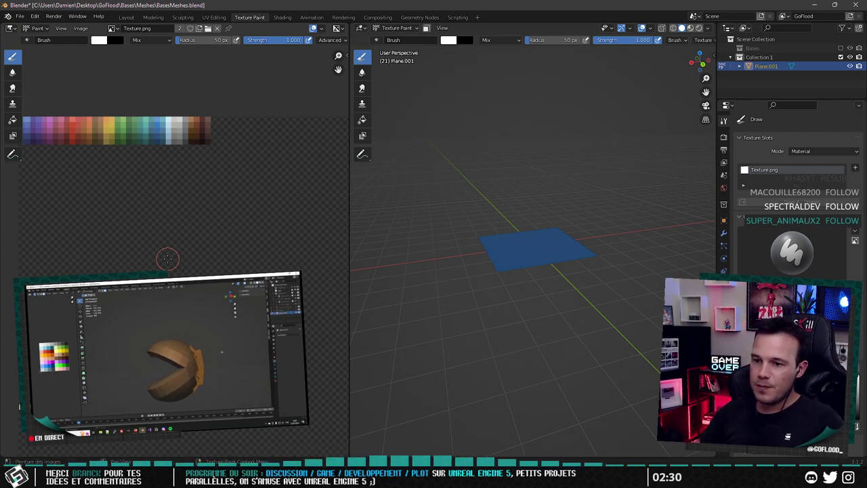
scroll(61, 162, down, 1)
middle_drag(54, 160, 168, 243)
Zoom in and out on the palette, then return to the Layout workspace.
scroll(136, 234, up, 4)
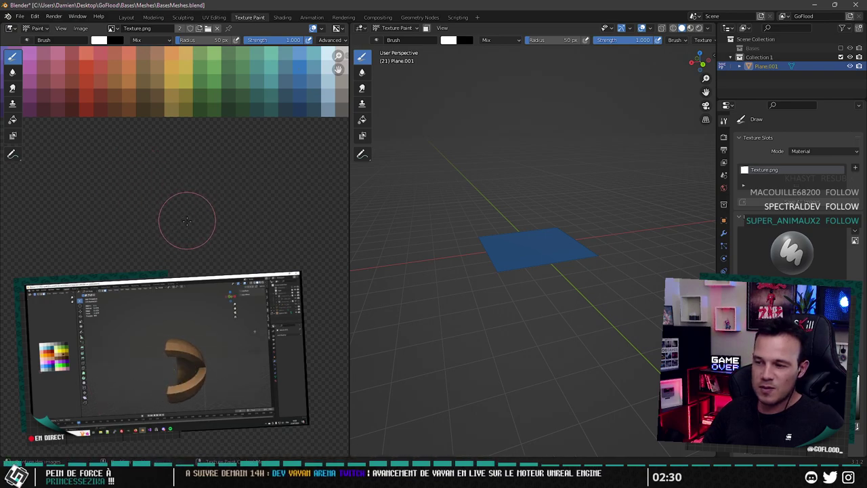
scroll(180, 236, down, 7)
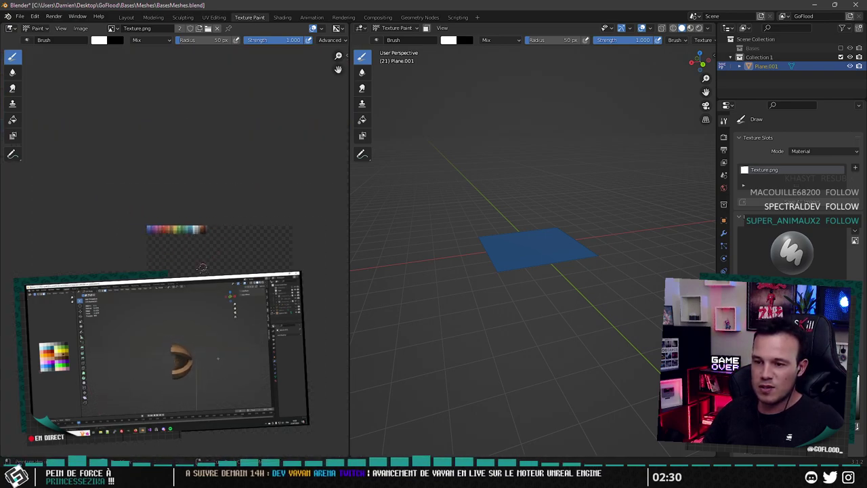
scroll(135, 197, up, 10)
scroll(158, 240, down, 4)
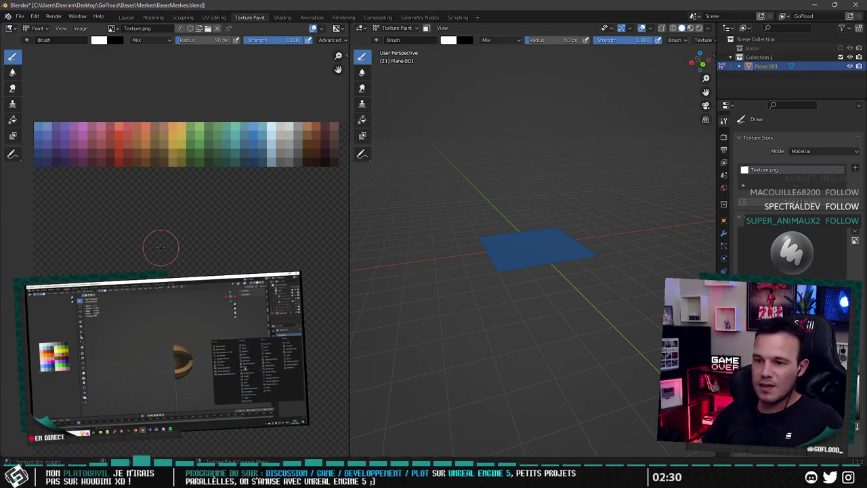
scroll(70, 140, up, 5)
scroll(128, 215, down, 5)
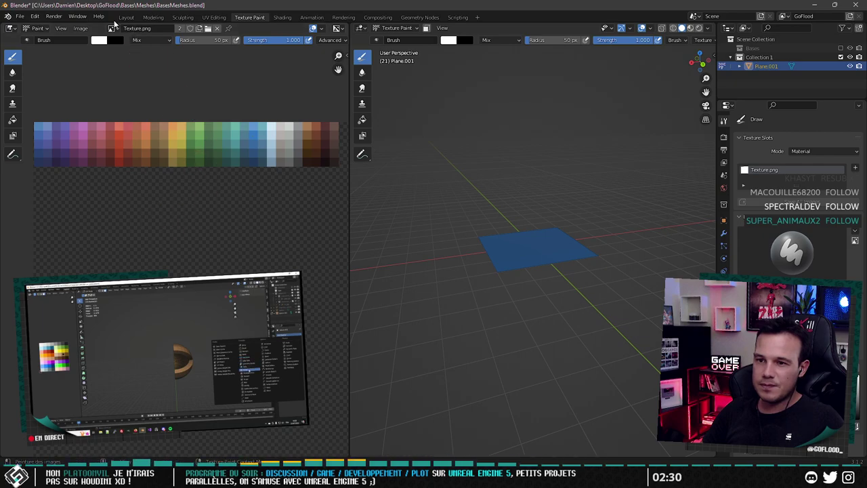
click(126, 17)
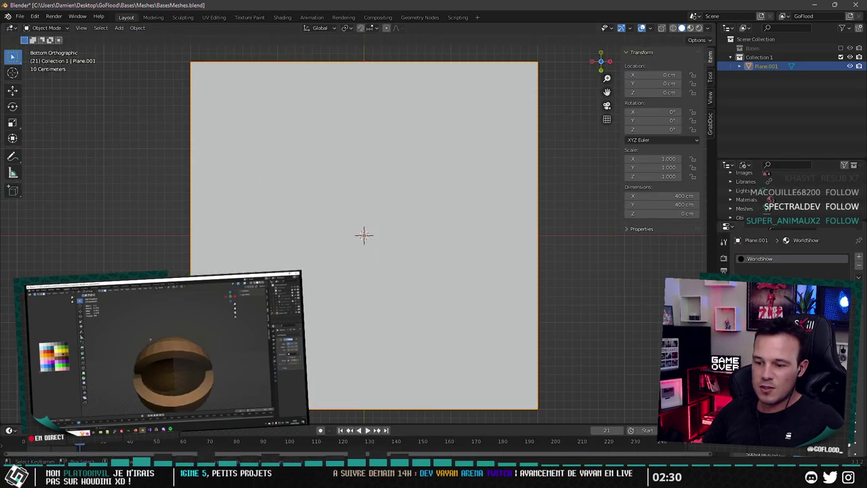
In Photoshop, draw a 1 × 1 px red square on the Texture.psd palette.
key(alt+Tab)
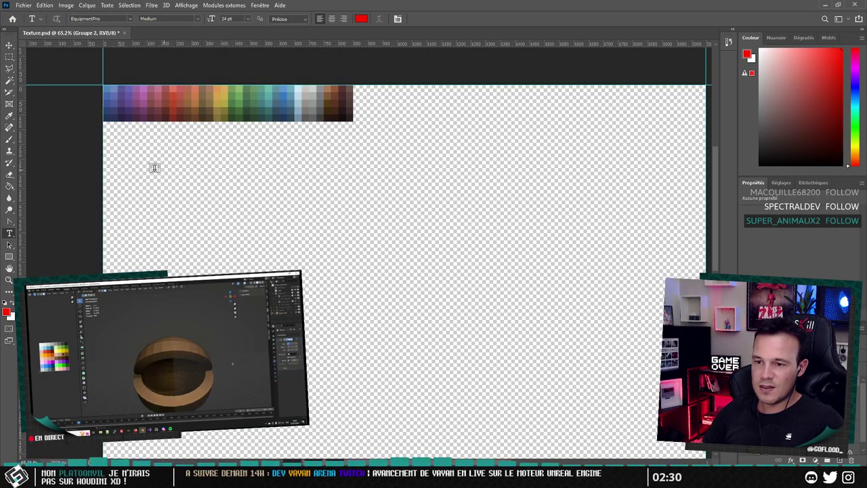
alt+scroll(155, 167, up, 6)
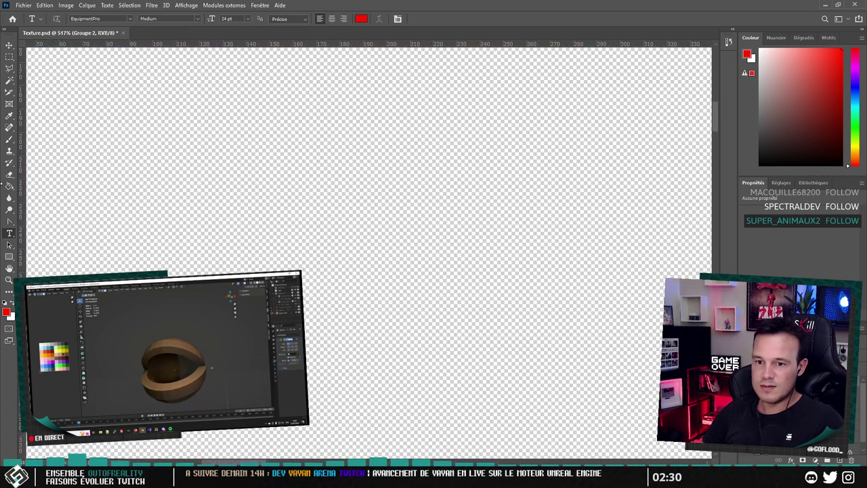
click(9, 256)
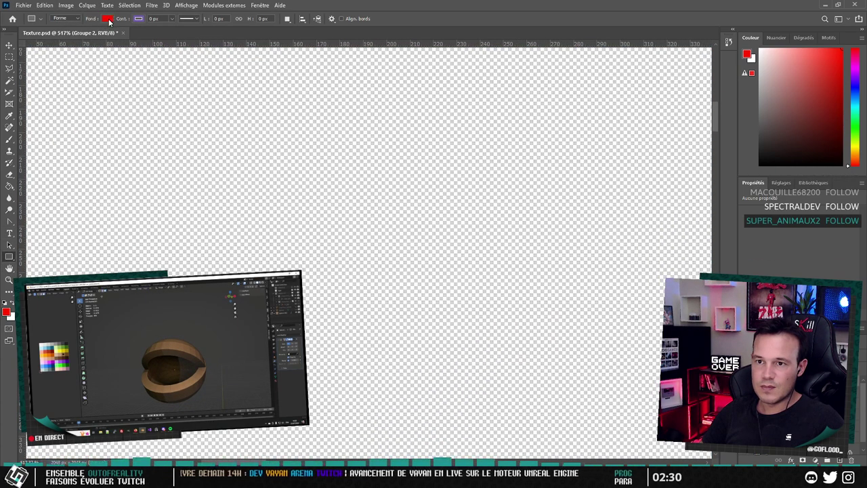
click(252, 160)
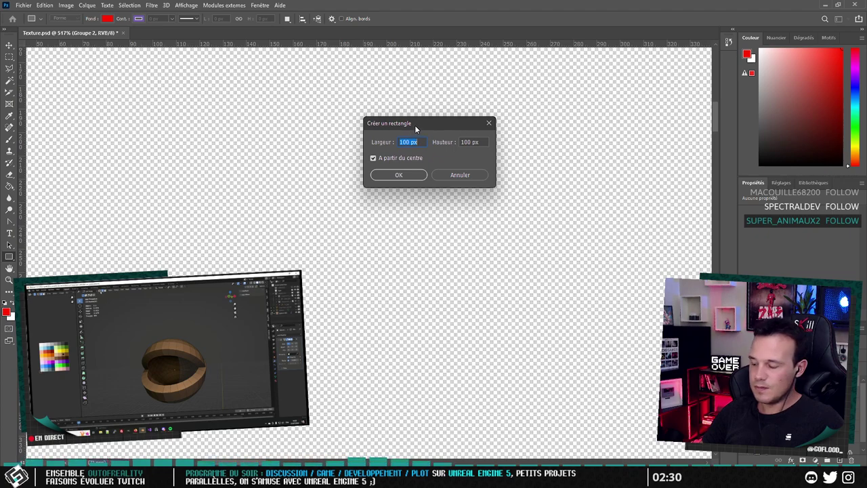
text(1)
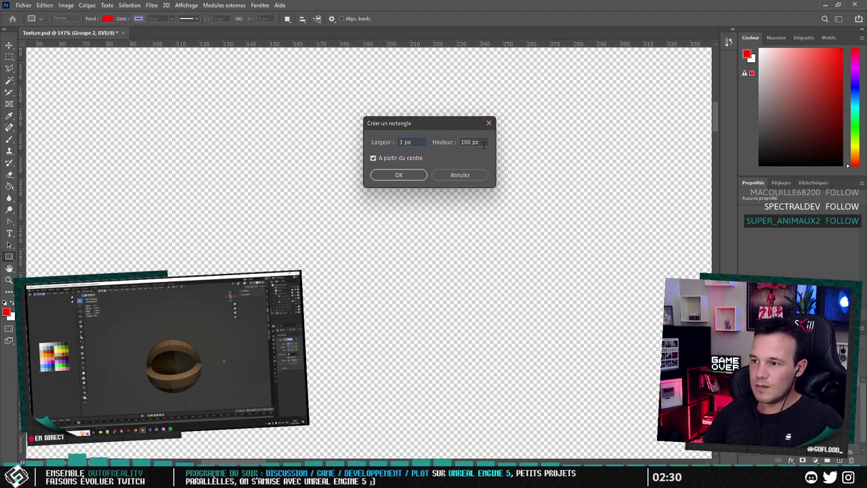
click(406, 175)
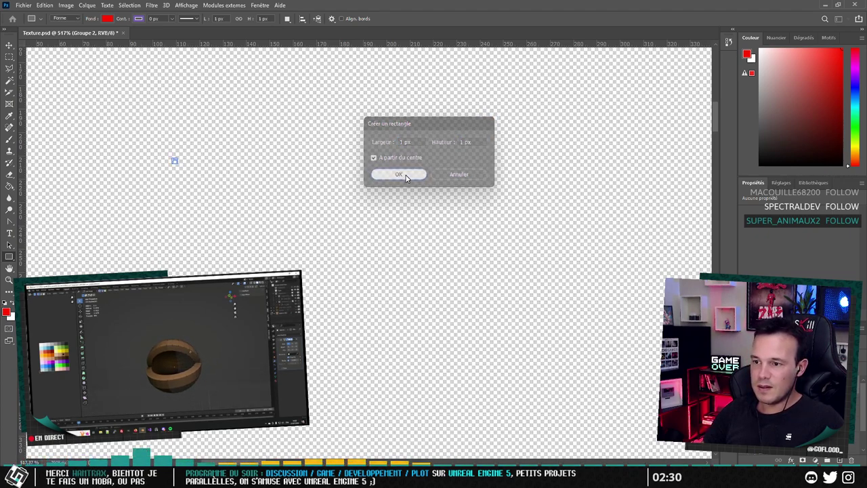
Zoom around the new red square, then return to Blender's Texture Paint workspace.
alt+scroll(135, 109, up, 5)
alt+scroll(172, 228, up, 5)
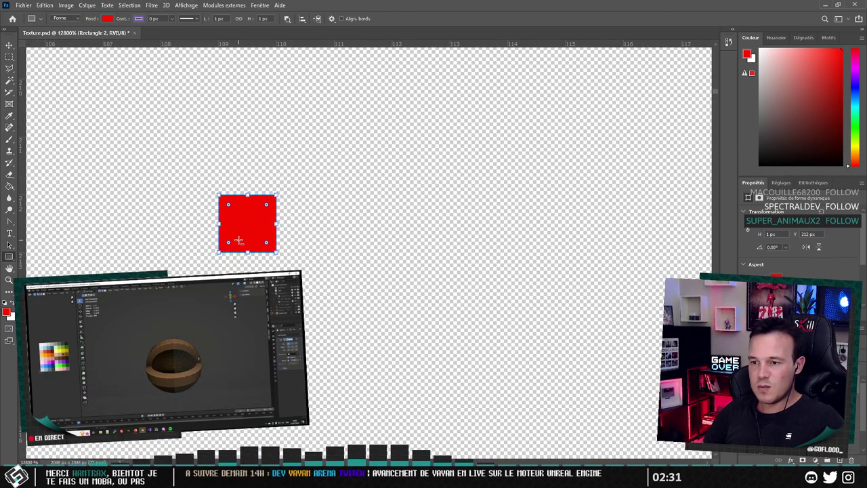
alt+scroll(241, 232, down, 2)
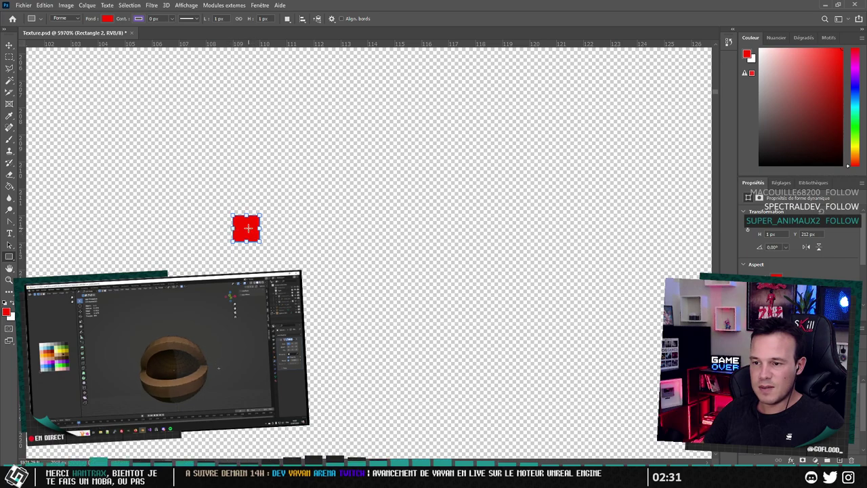
alt+scroll(247, 228, down, 2)
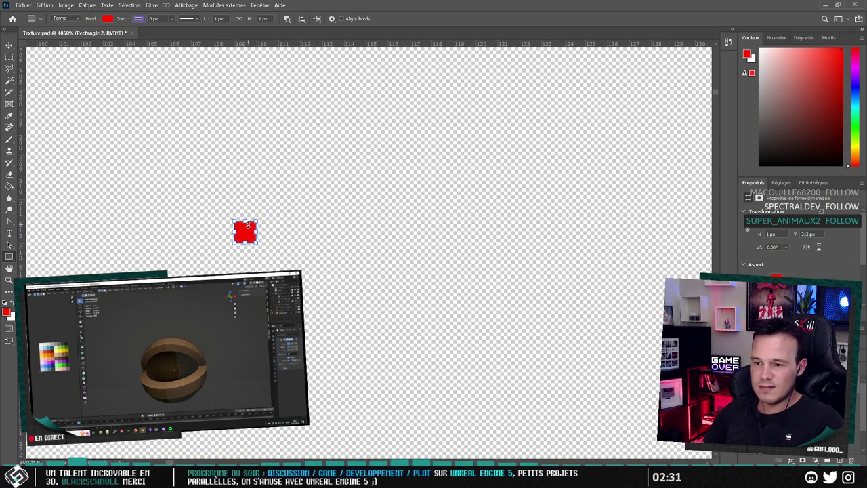
alt+scroll(247, 228, down, 2)
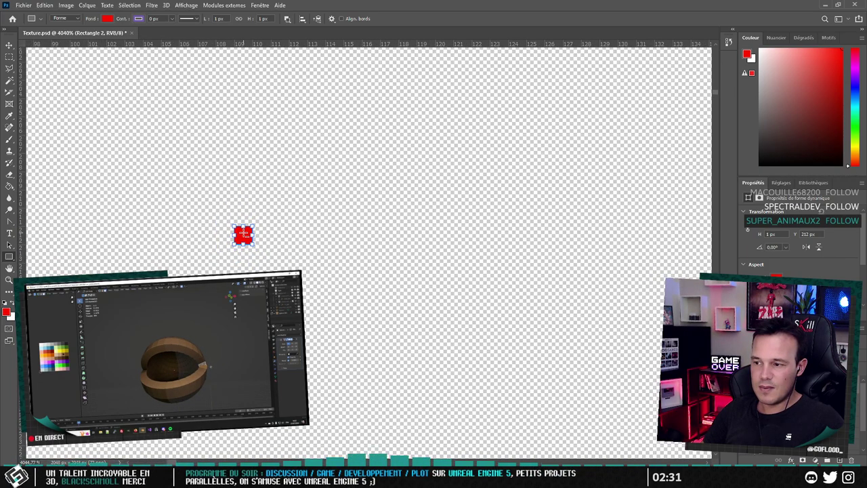
alt+scroll(243, 233, down, 3)
alt+scroll(243, 234, up, 4)
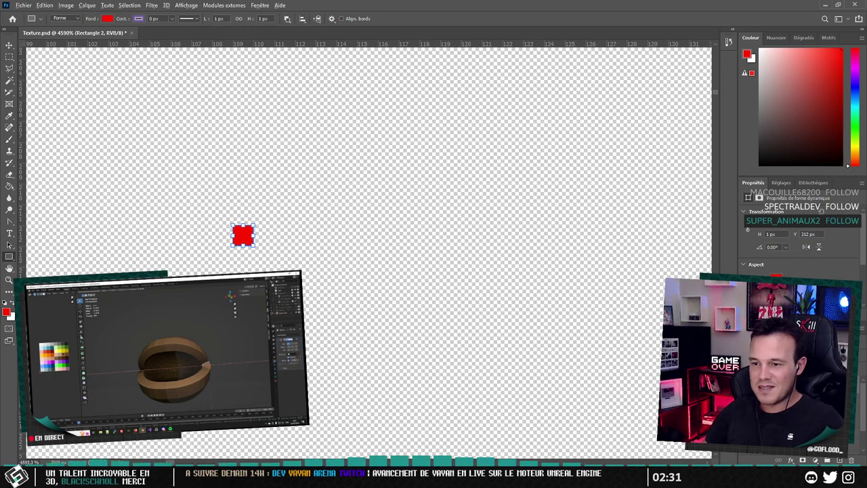
alt+scroll(315, 341, down, 1)
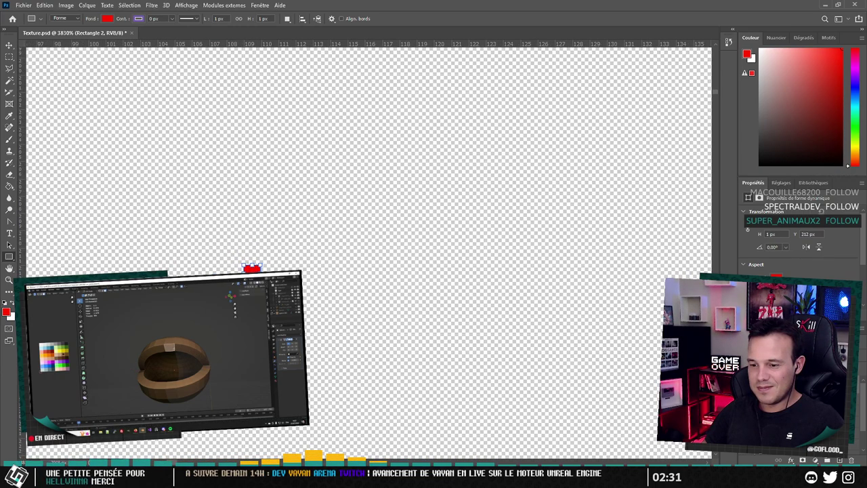
key(alt+Tab)
click(249, 18)
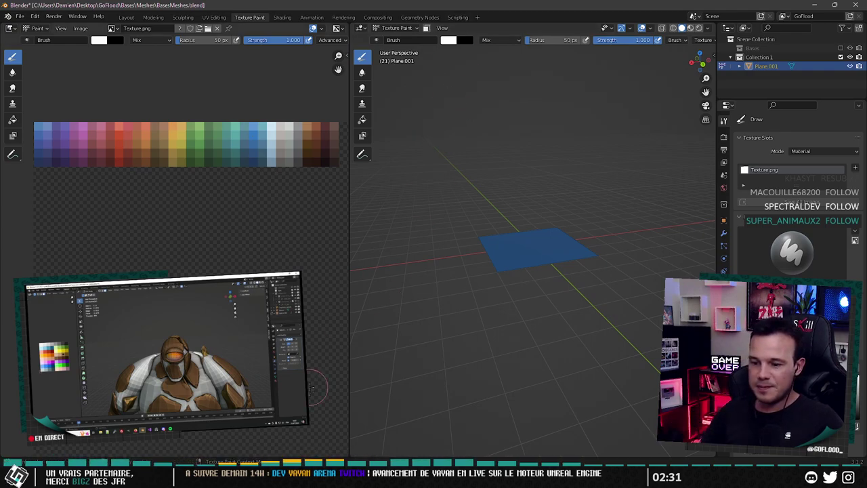
Drag Texture.png from the Bases folder in File Explorer into Unreal's Content Browser.
key(alt+Tab)
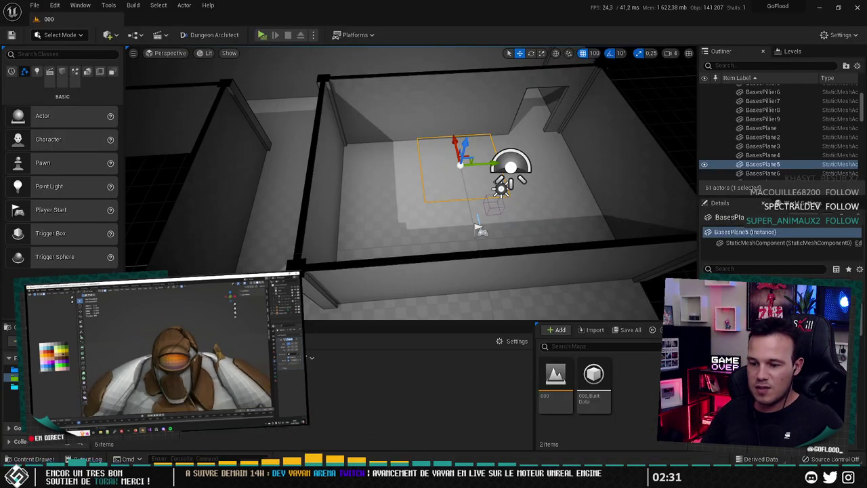
key(alt+Tab)
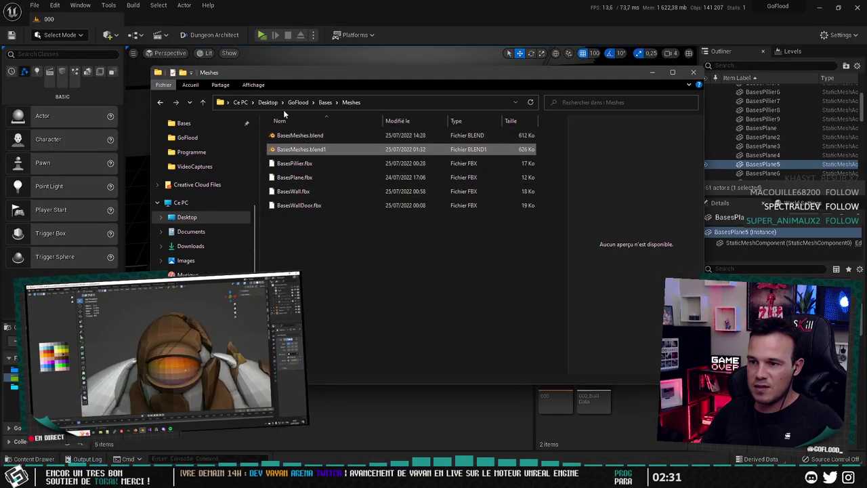
click(326, 102)
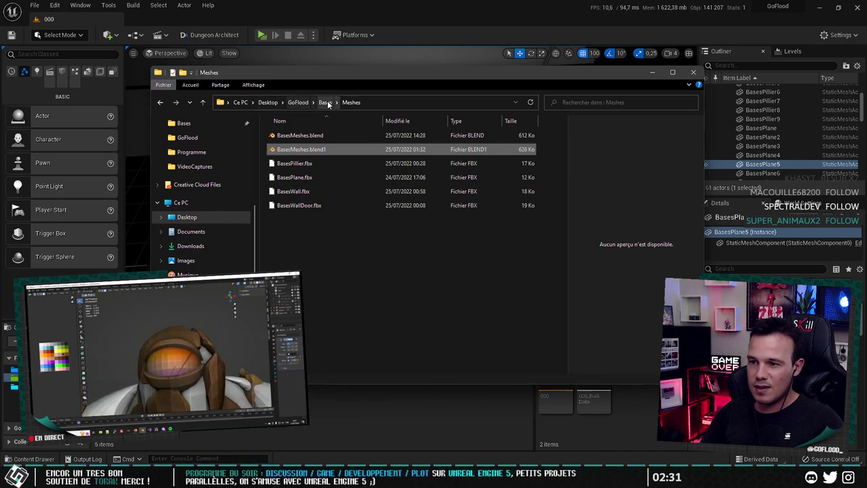
click(332, 163)
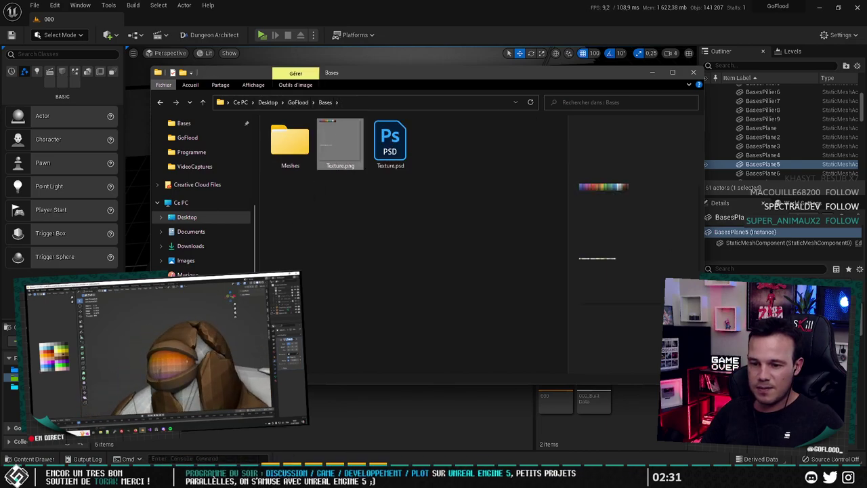
click(477, 227)
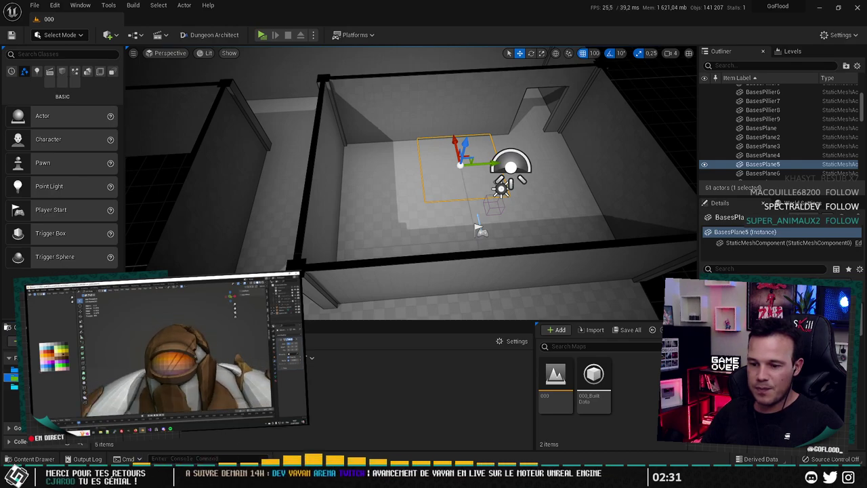
click(335, 475)
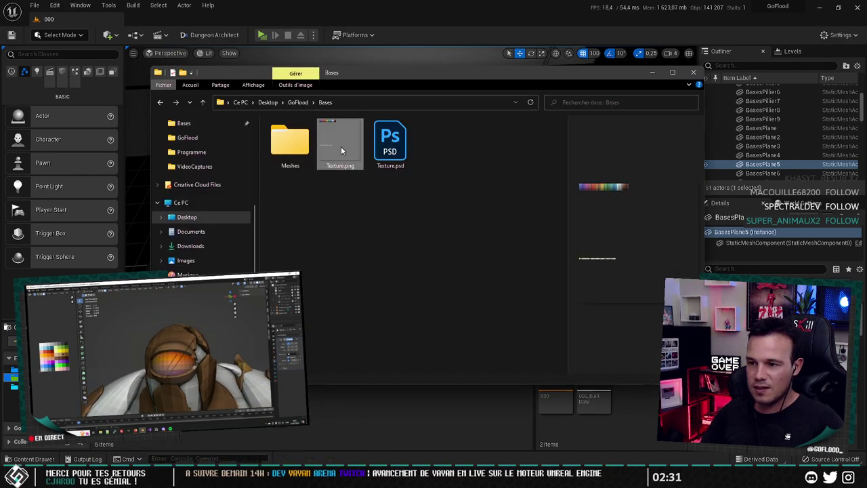
drag(354, 425, 371, 425)
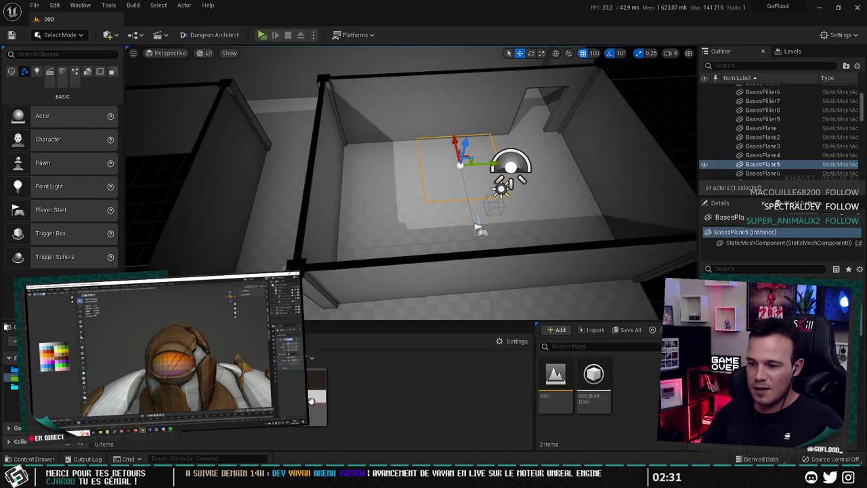
Set the Texture asset's Mip Gen Settings to NoMipmaps and Texture Group to 8 Bit Data.
double_click(318, 397)
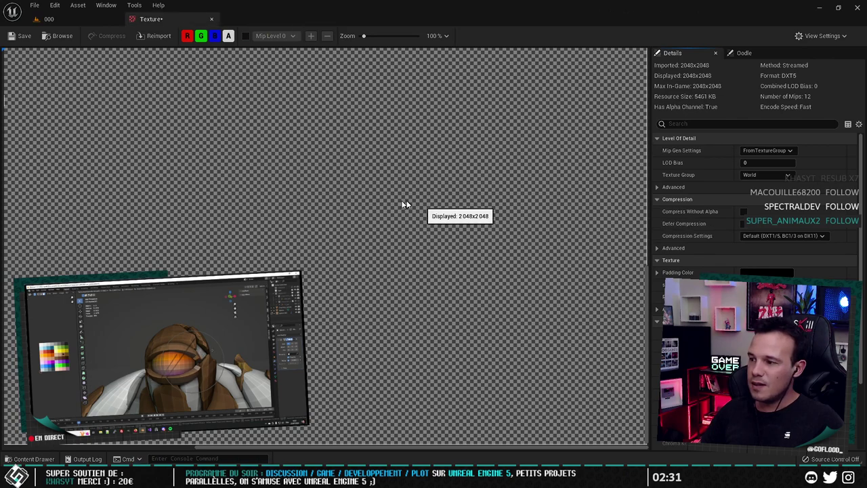
scroll(204, 159, down, 2)
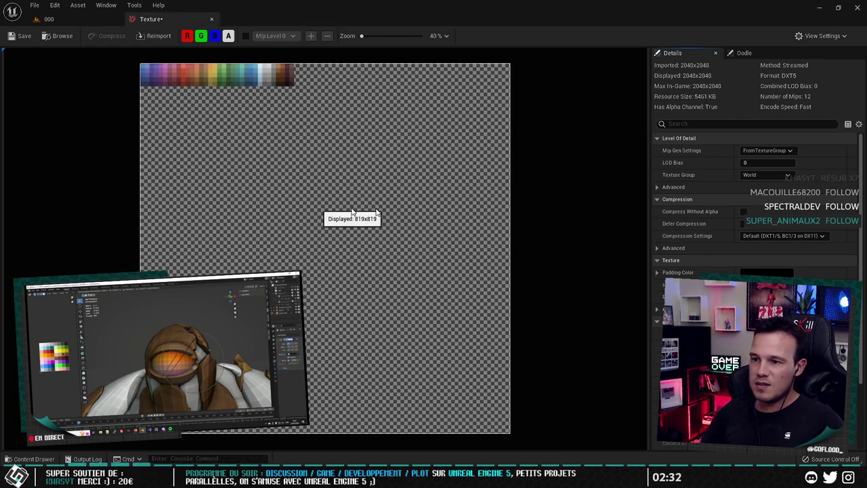
click(768, 152)
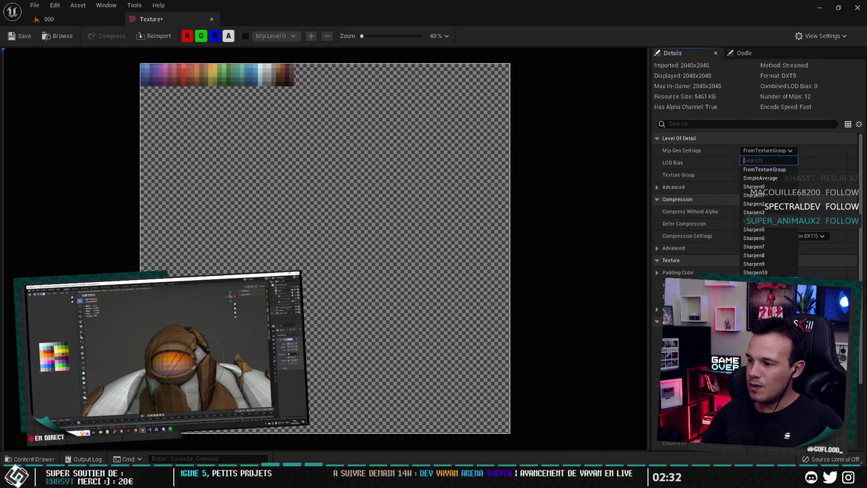
click(756, 280)
click(765, 175)
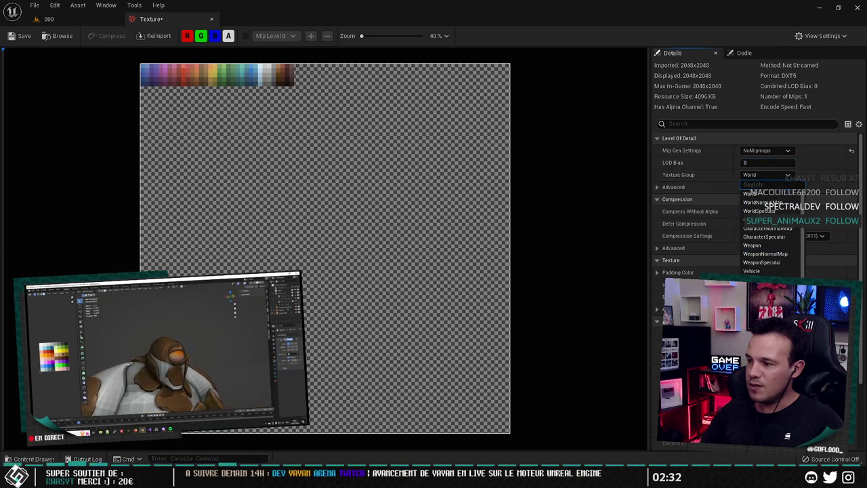
scroll(769, 234, down, 4)
scroll(769, 234, down, 2)
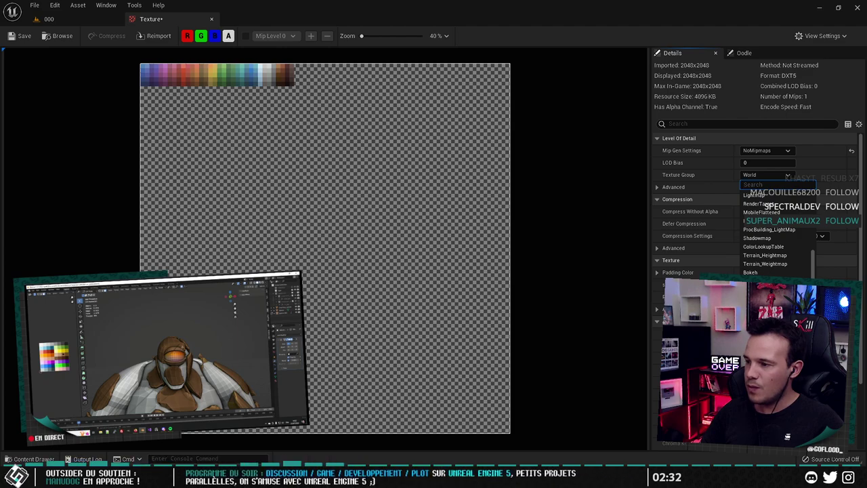
text(8)
key(Return)
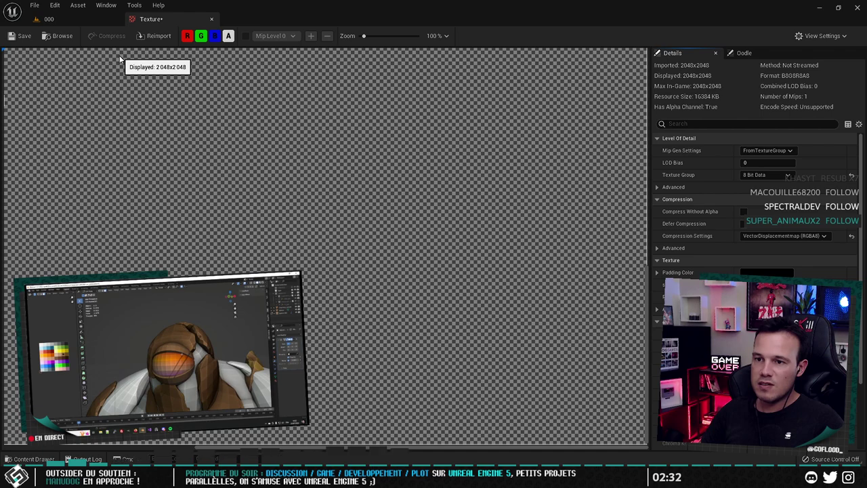
Pan and zoom the texture preview to inspect the colour palette, then switch to Photoshop.
drag(119, 60, 205, 238)
drag(145, 91, 277, 197)
scroll(191, 161, up, 2)
scroll(170, 111, up, 1)
scroll(237, 67, up, 1)
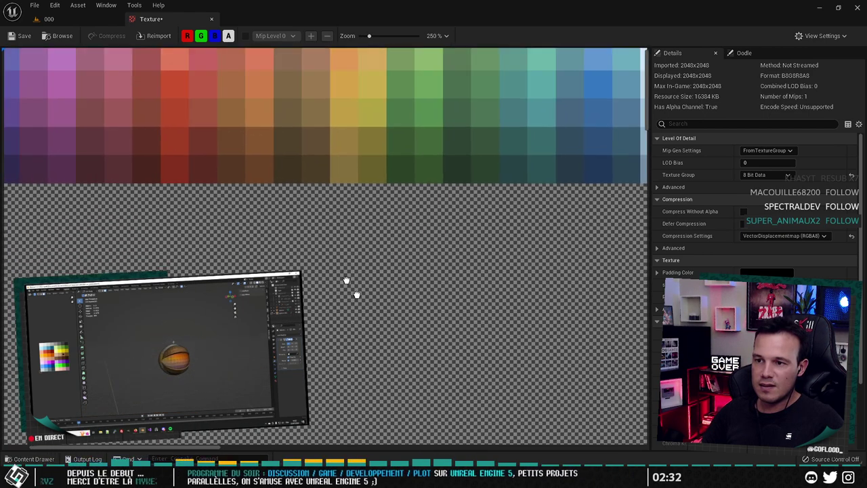
scroll(336, 127, up, 1)
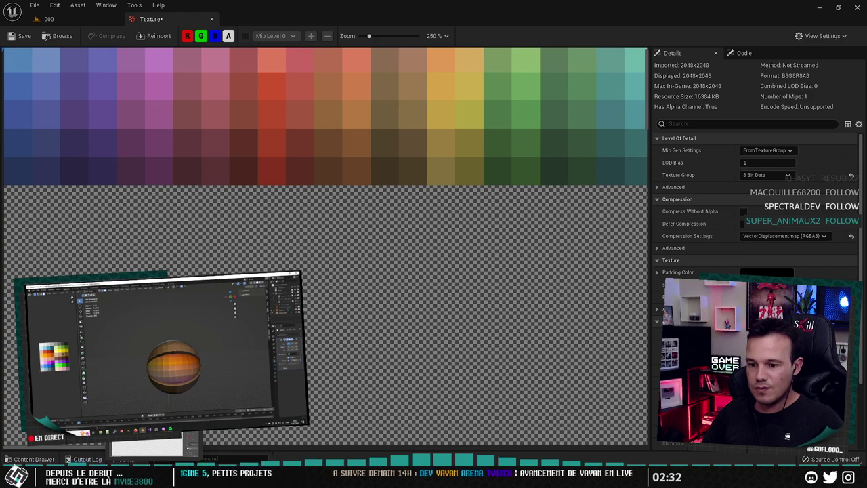
key(alt+Tab)
Zoom the Photoshop canvas on the red square, then return to Blender's top view.
alt+scroll(240, 263, up, 3)
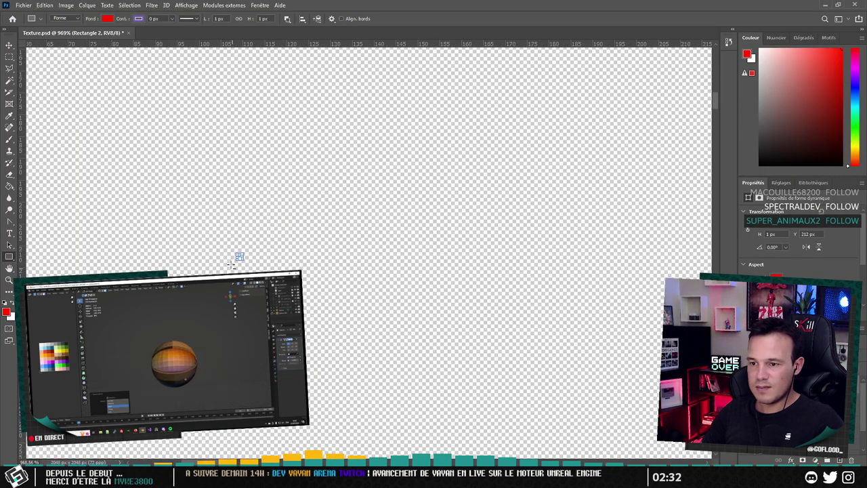
alt+scroll(248, 253, down, 2)
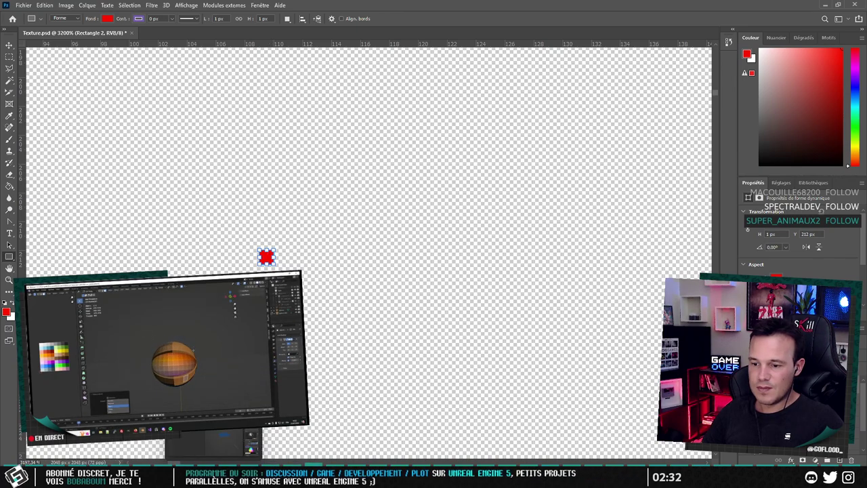
key(alt+Tab)
key(KP_7)
Enter Edit Mode on Plane.001 in Layout and orbit to an angled view of its border ring.
scroll(520, 258, up, 5)
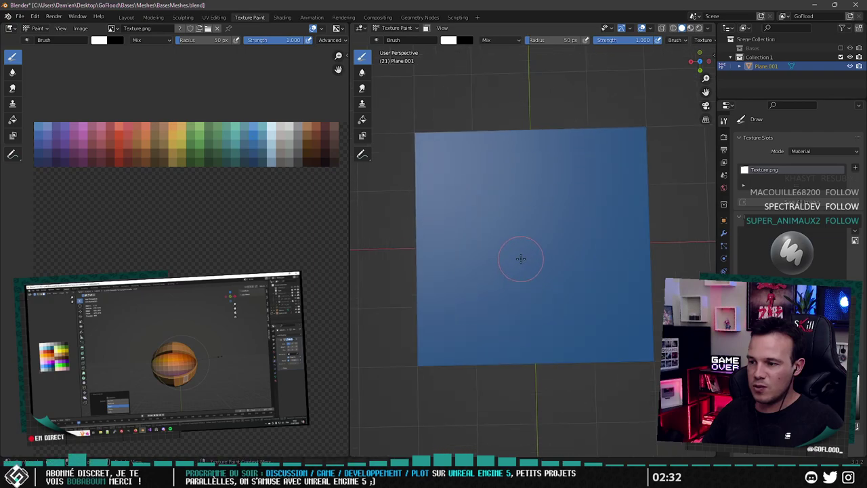
click(126, 17)
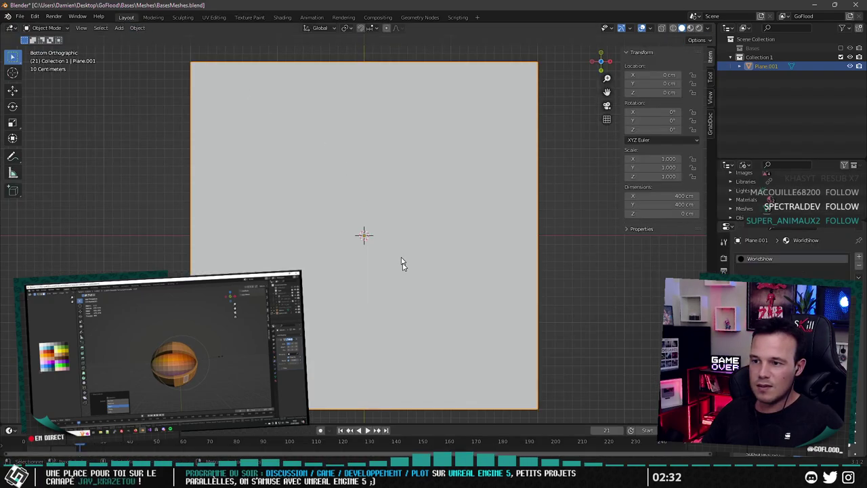
key(Tab)
middle_drag(344, 242, 487, 61)
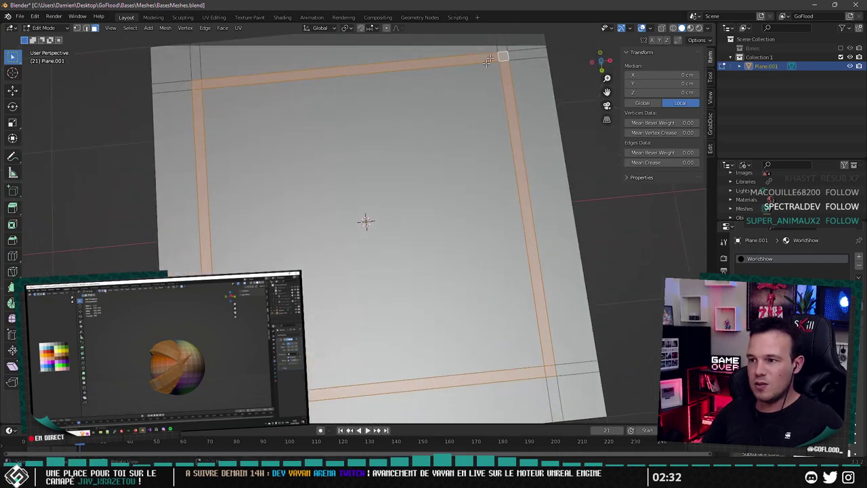
middle_drag(433, 139, 305, 141)
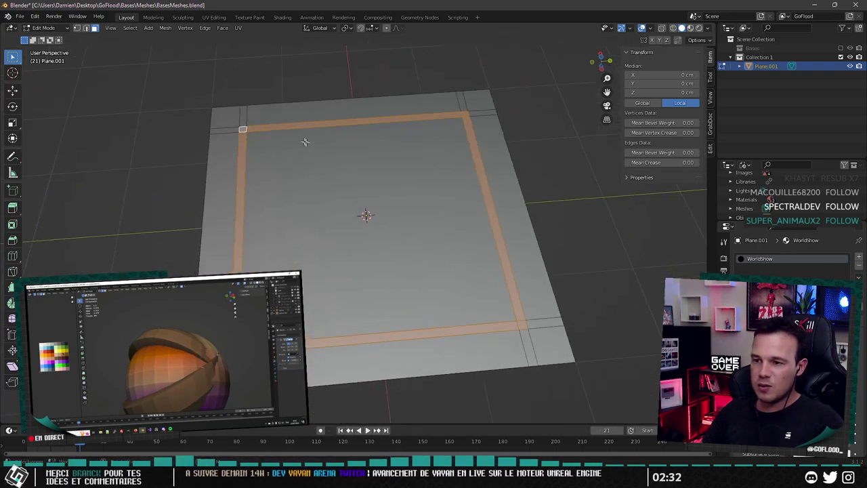
Select the left, bottom, right and top border face loops, then select the whole mesh.
click(305, 124)
key(2)
key(1)
click(243, 129)
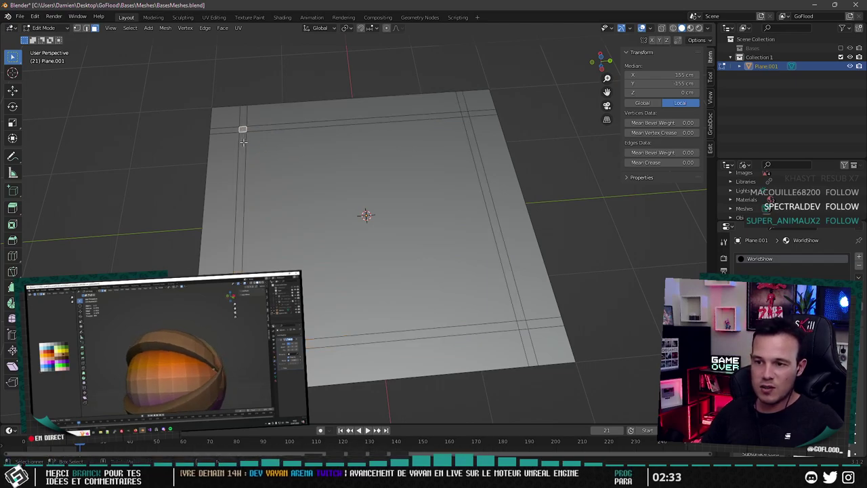
key(3)
alt+click(243, 142)
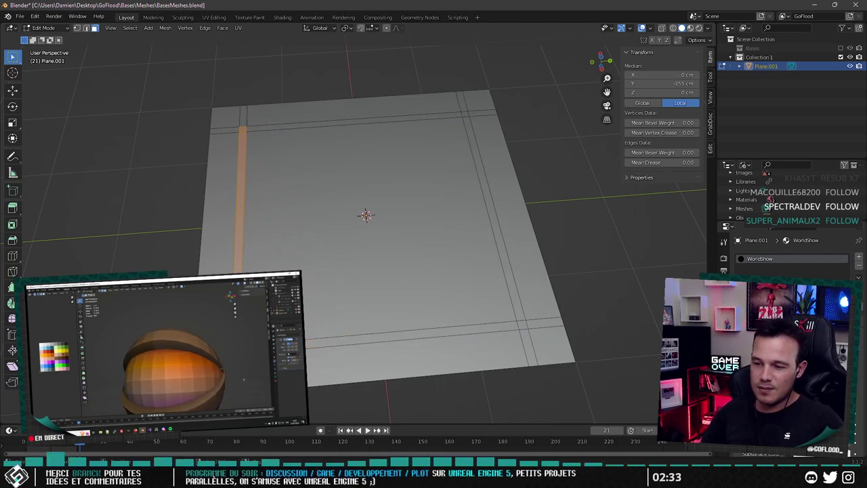
alt+shift+click(527, 326)
alt+shift+click(479, 105)
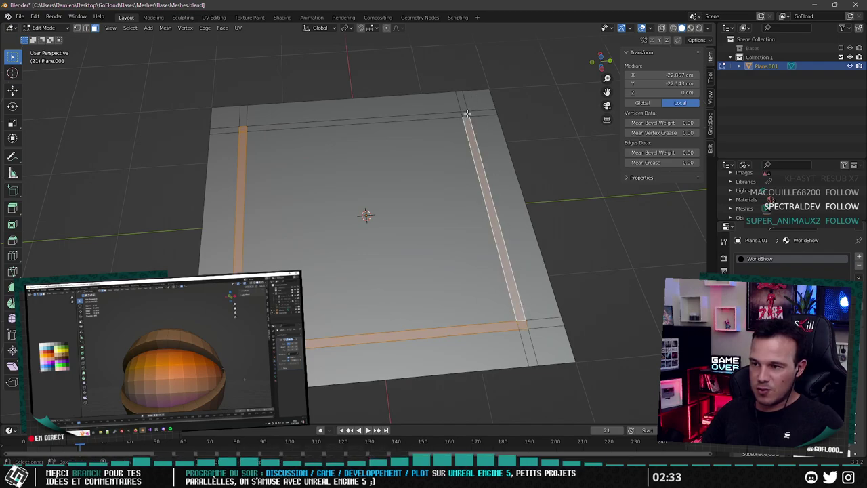
alt+shift+click(461, 117)
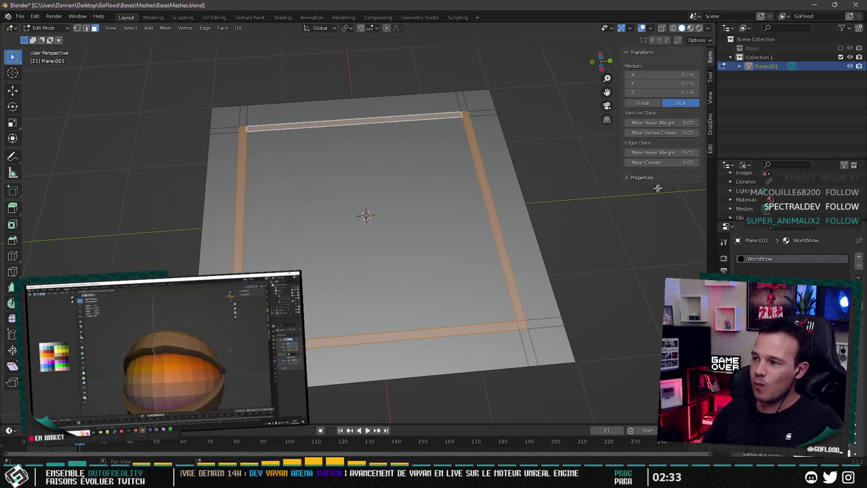
middle_drag(366, 123, 355, 203)
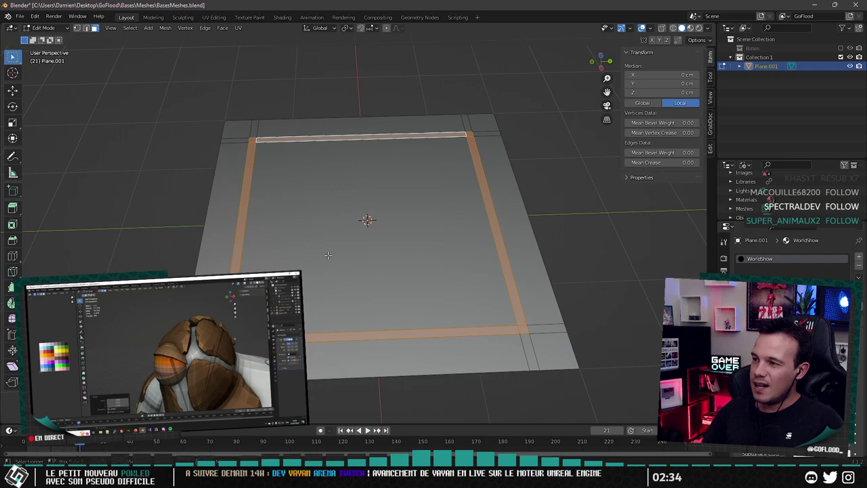
key(a)
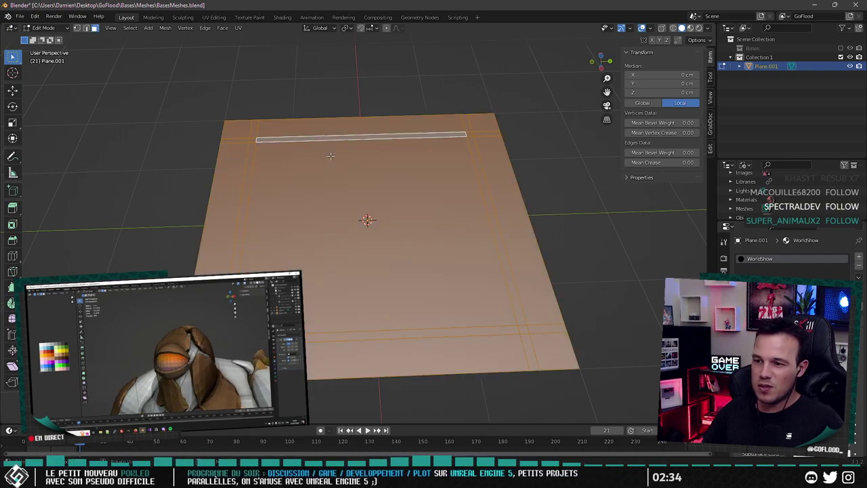
Unwrap the plane with Smart UV Project and open Export UV Layout at 2048 × 2048 PNG.
click(214, 17)
scroll(221, 225, down, 5)
scroll(176, 243, up, 3)
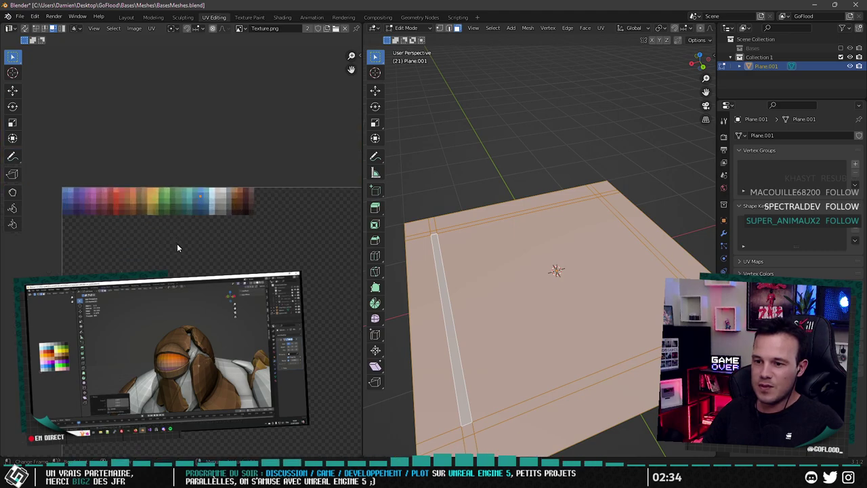
scroll(259, 244, down, 3)
middle_drag(241, 289, 213, 240)
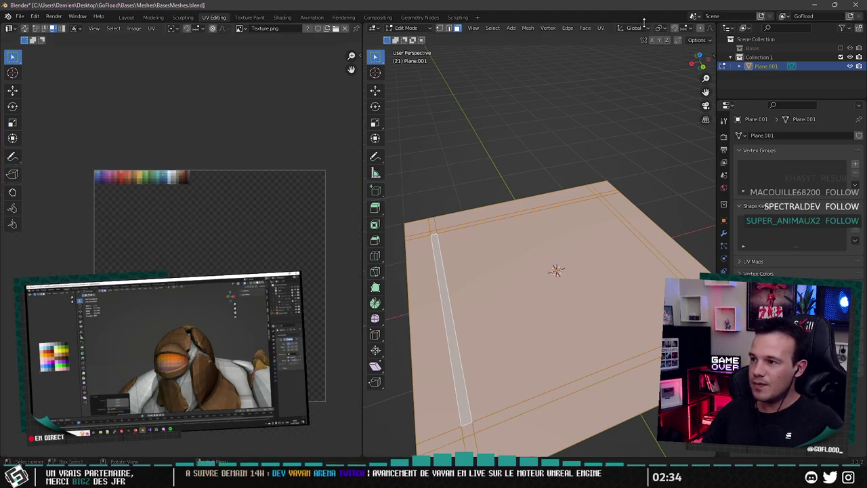
click(601, 27)
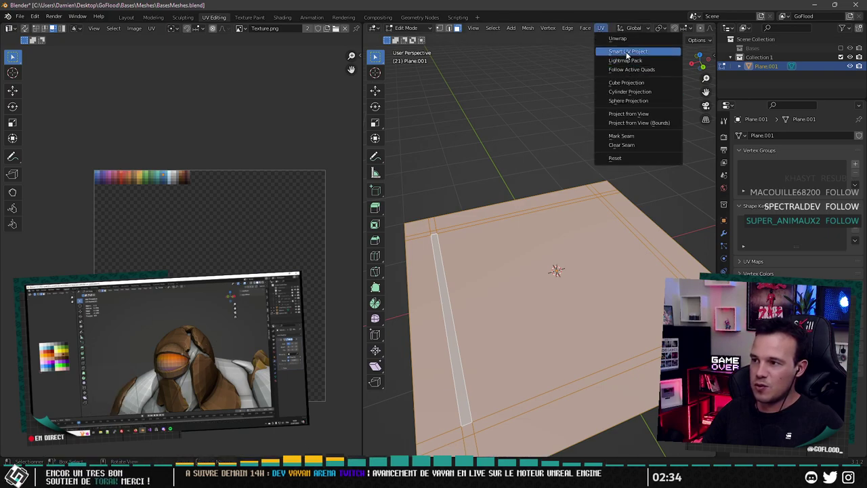
click(610, 59)
click(592, 125)
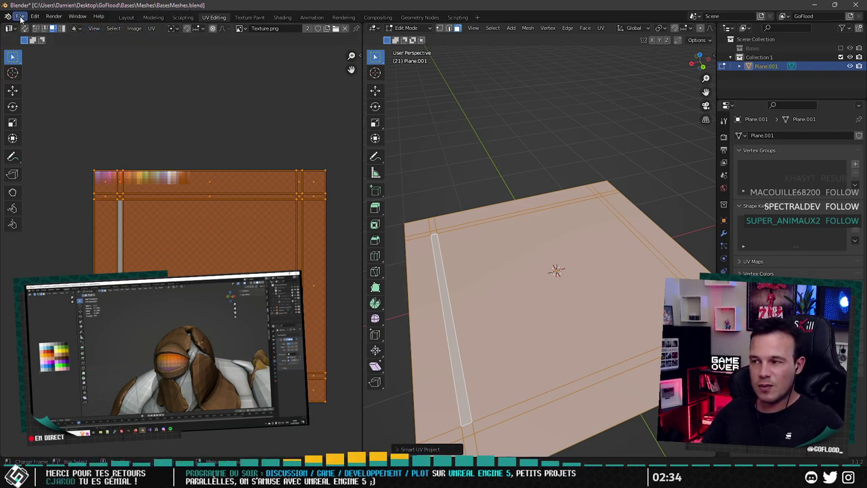
click(151, 28)
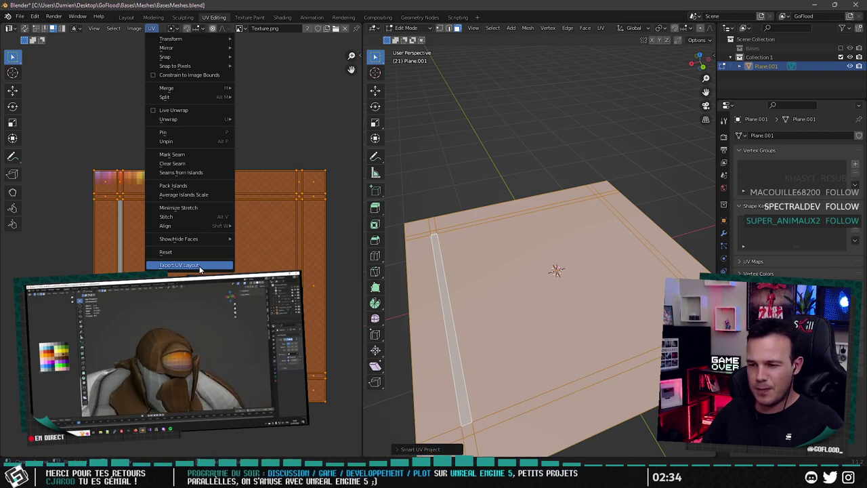
click(179, 265)
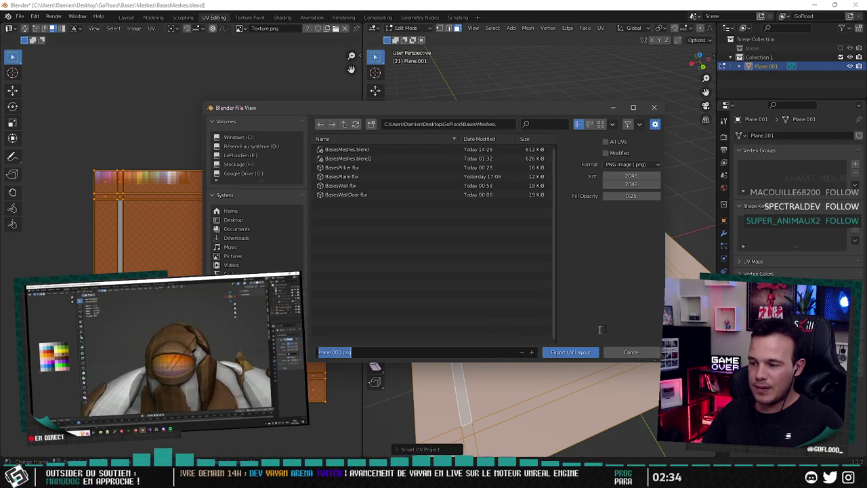
Export the UV layout to the Desktop as SVG Plane.001.svg, then minimize Blender.
click(630, 352)
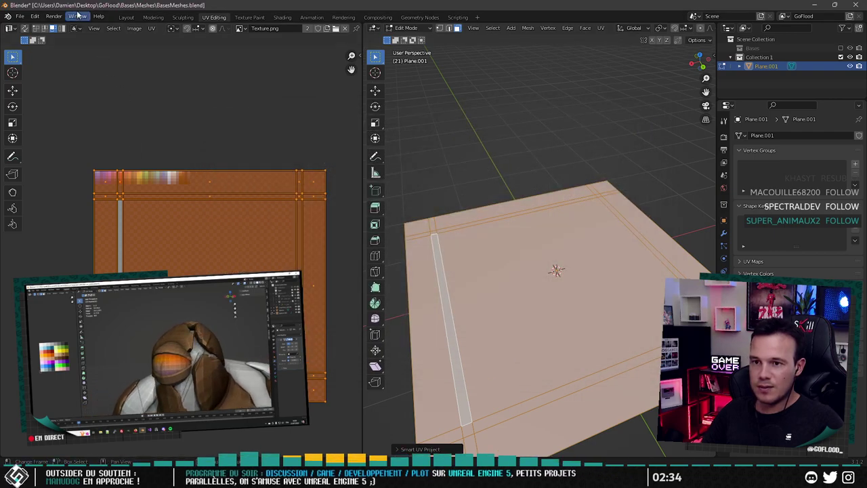
click(153, 30)
click(176, 266)
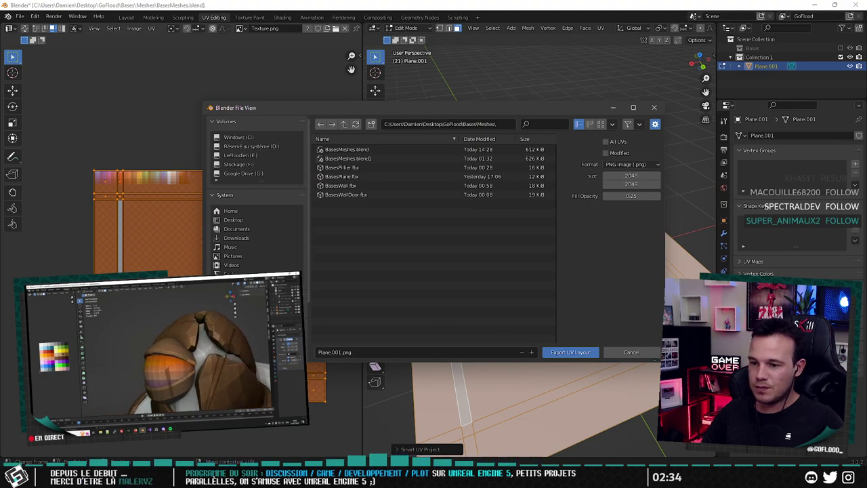
click(630, 165)
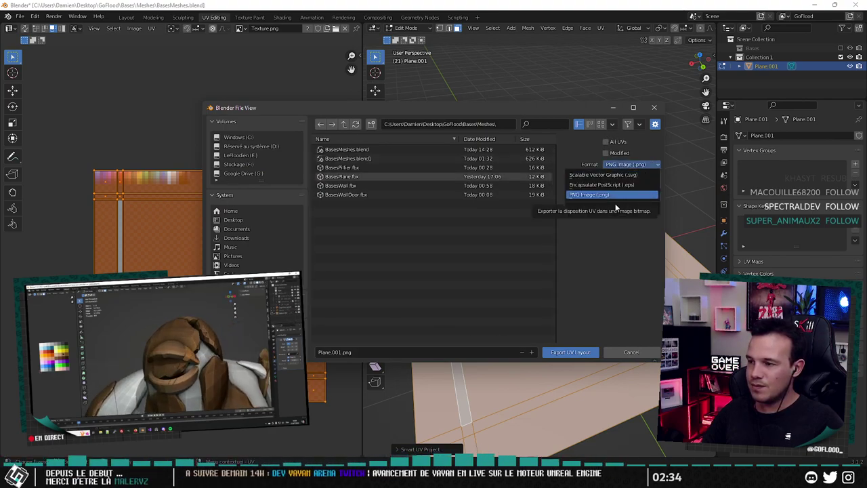
click(636, 176)
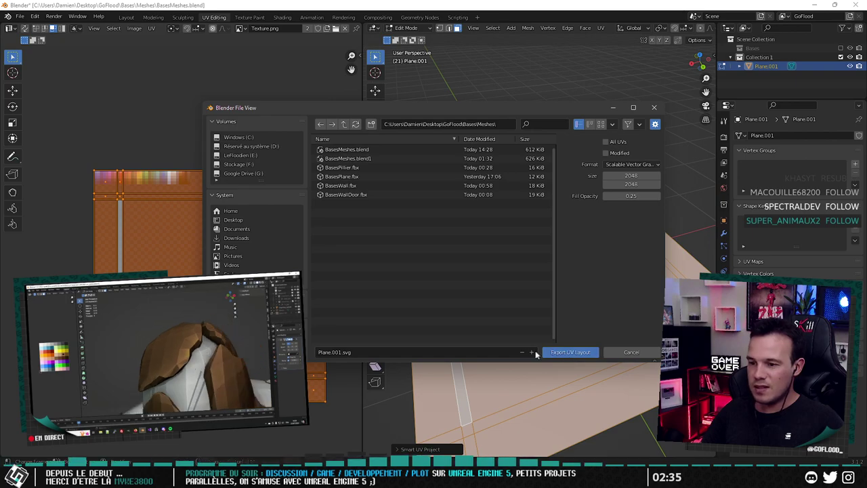
click(233, 221)
click(570, 352)
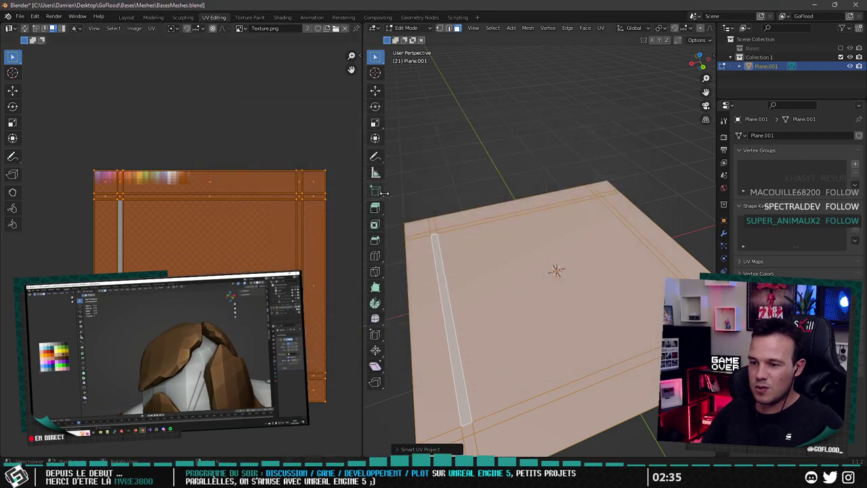
click(828, 6)
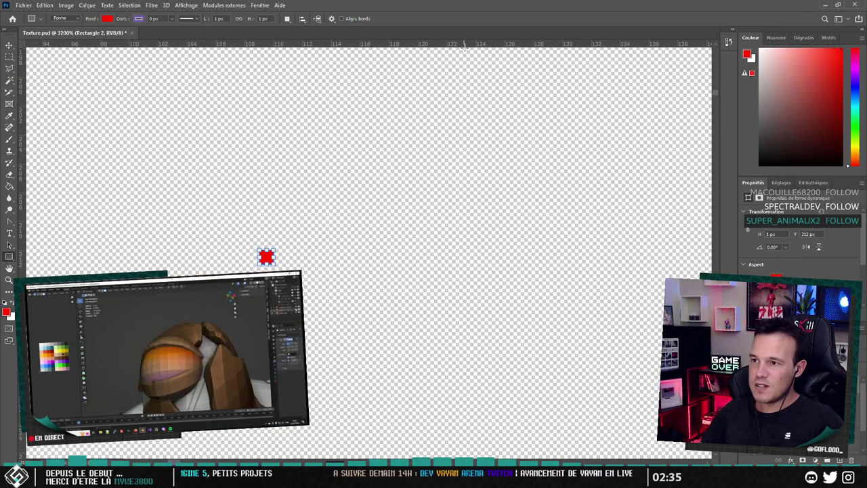
Open Plane.001.svg in Photoshop rasterized at 8533 × 8533 pixels, and maximize the window.
double_click(460, 6)
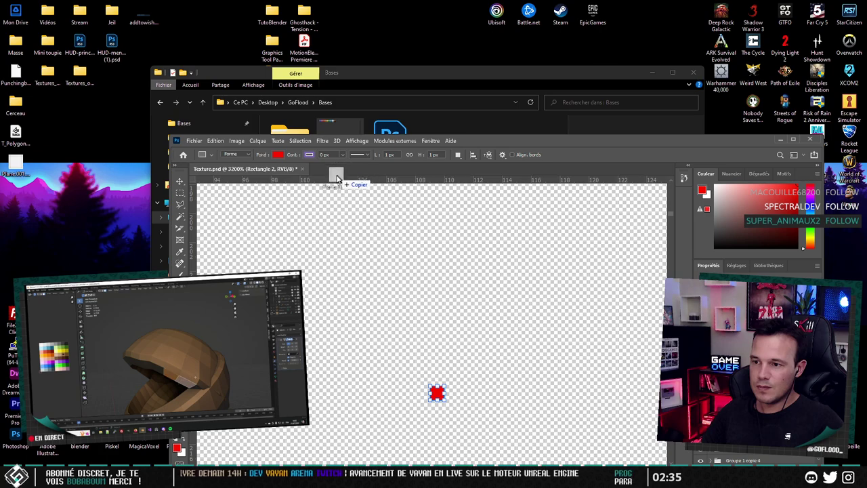
drag(337, 177, 348, 197)
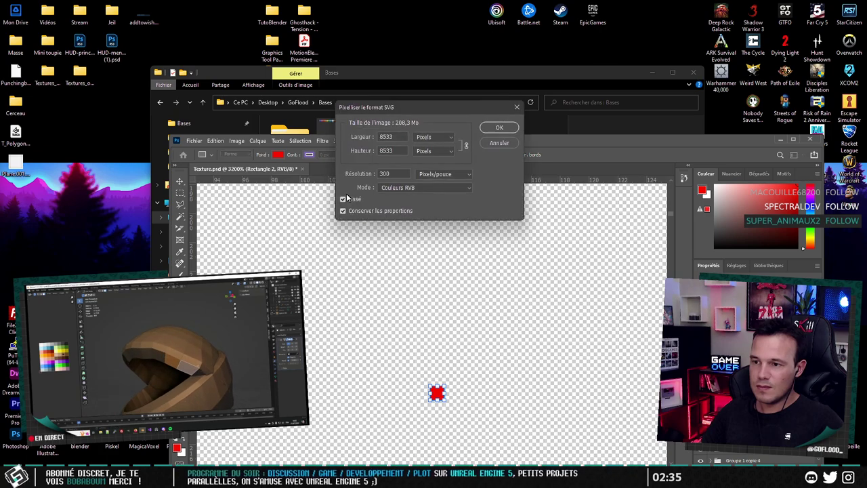
click(495, 129)
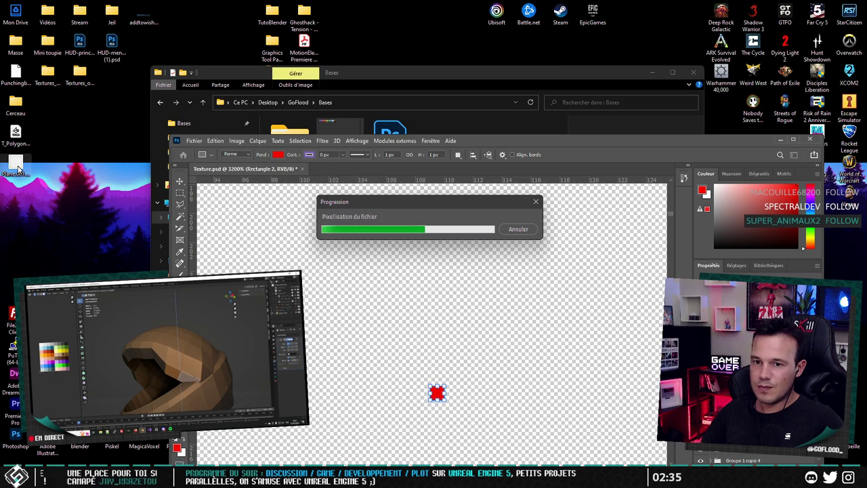
double_click(471, 140)
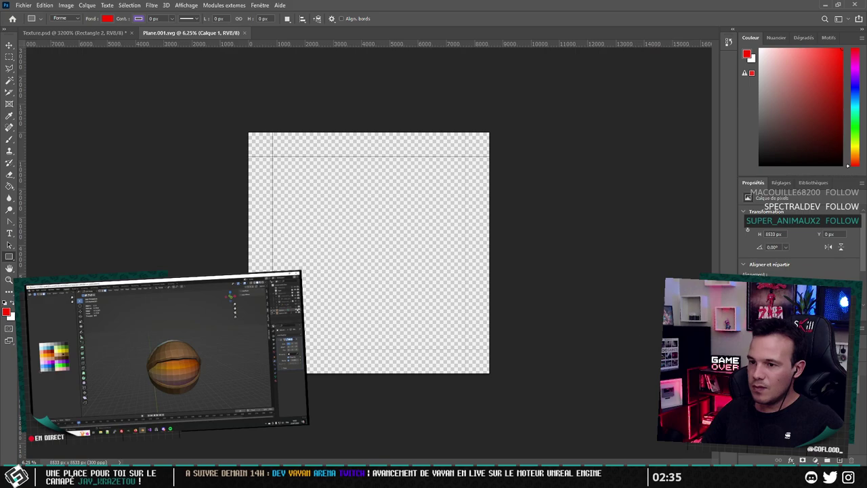
Look through the SVG layer's context menus, then switch back to the Texture.psd document.
alt+scroll(232, 149, up, 10)
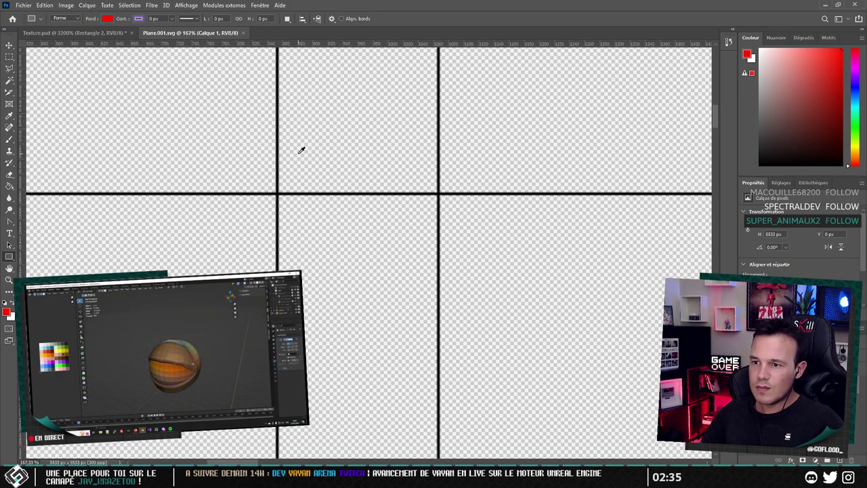
alt+scroll(301, 150, down, 10)
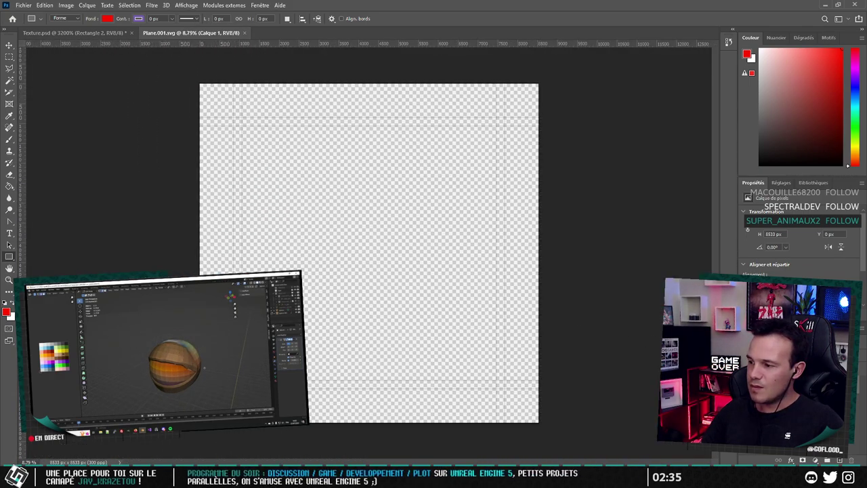
right_click(722, 385)
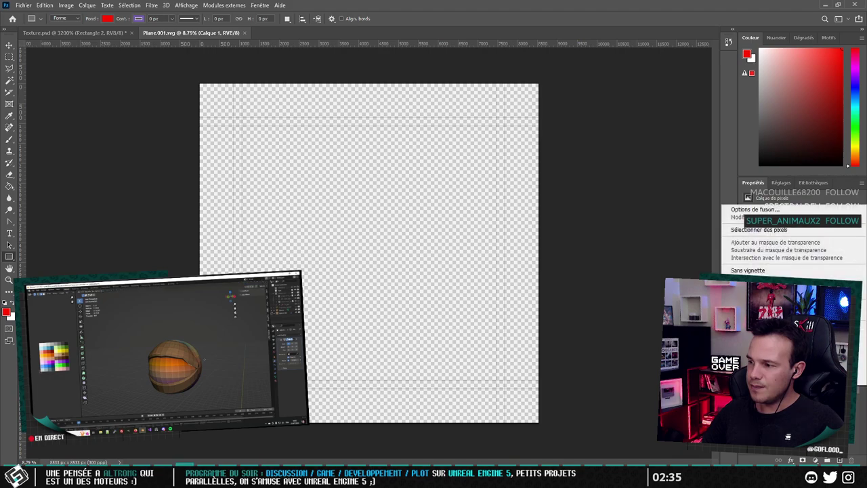
key(Escape)
right_click(725, 385)
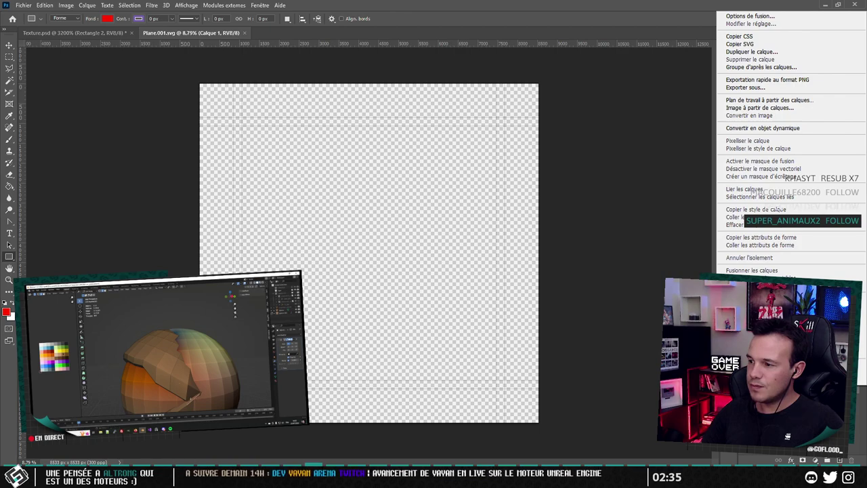
key(Escape)
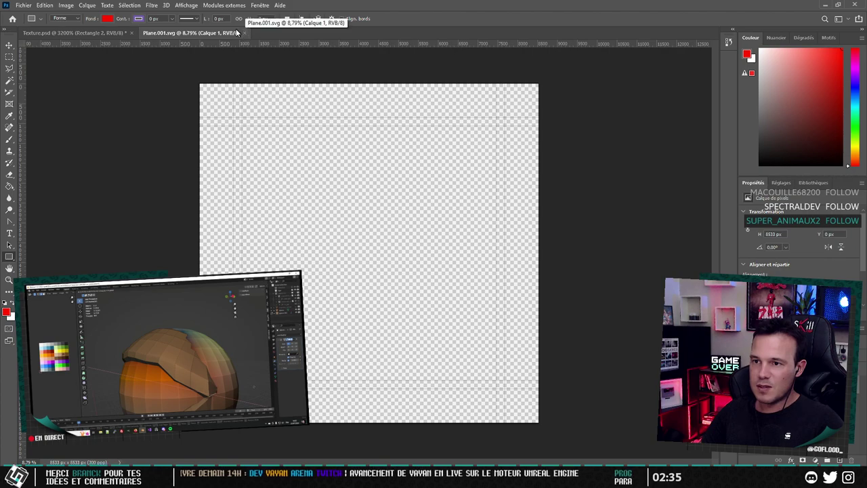
click(84, 34)
key(super+Down)
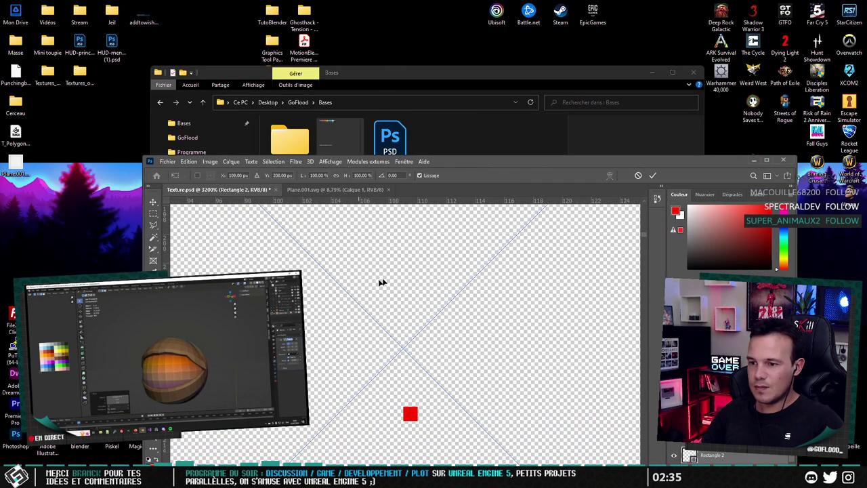
Scale the placed UV layout down with Free Transform, ending as a roughly 21 px square.
double_click(507, 166)
alt+scroll(303, 160, down, 5)
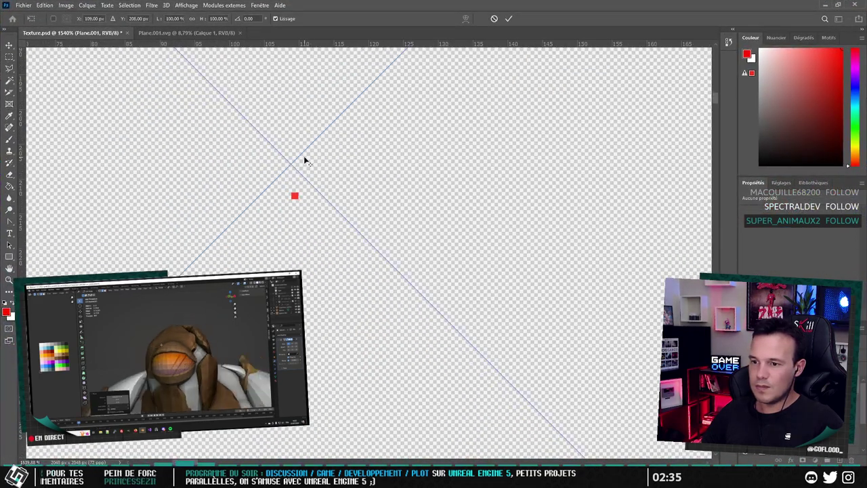
alt+scroll(279, 184, down, 10)
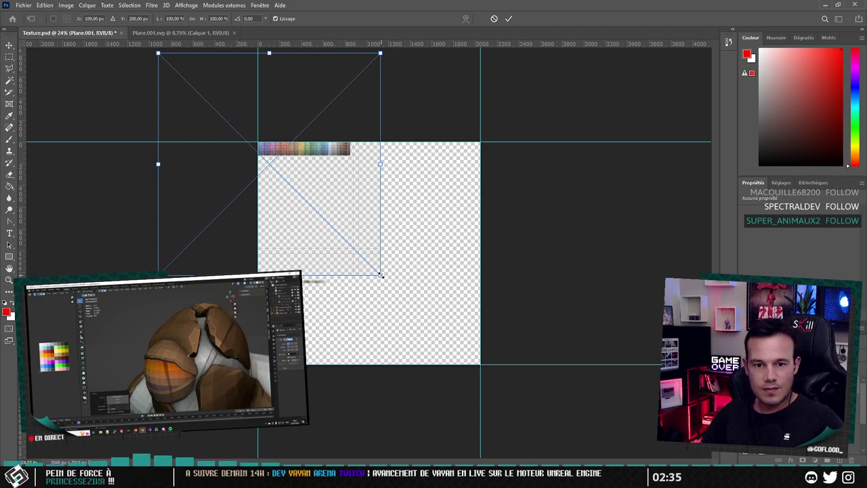
drag(381, 275, 214, 114)
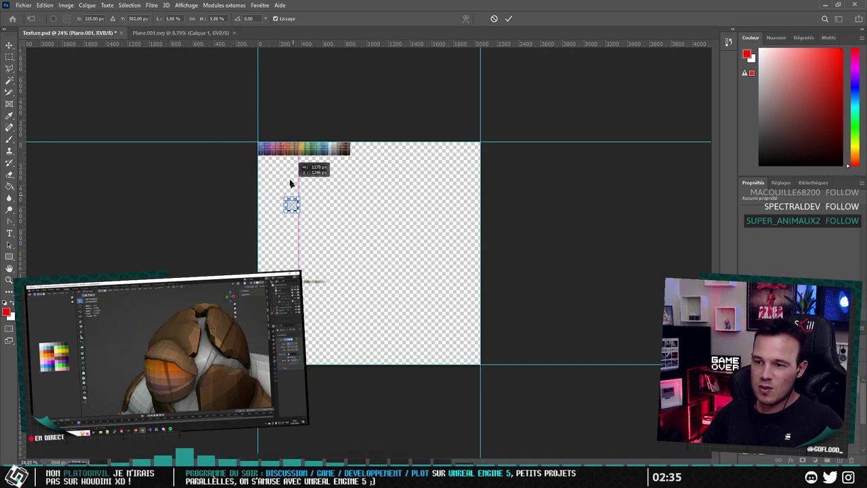
alt+scroll(246, 149, up, 10)
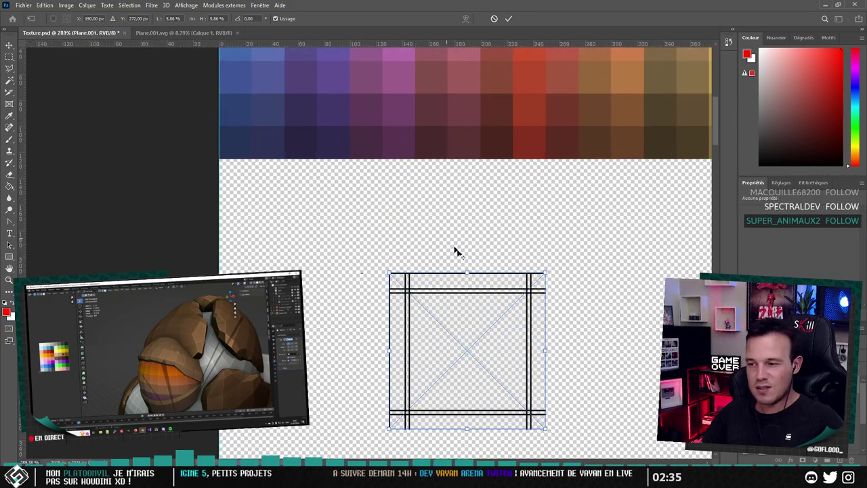
alt+scroll(433, 328, down, 5)
alt+scroll(325, 209, up, 10)
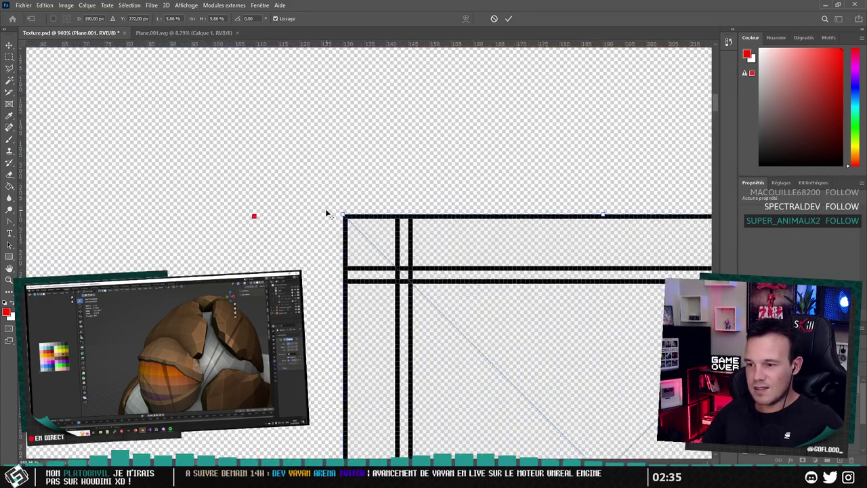
alt+scroll(416, 258, down, 10)
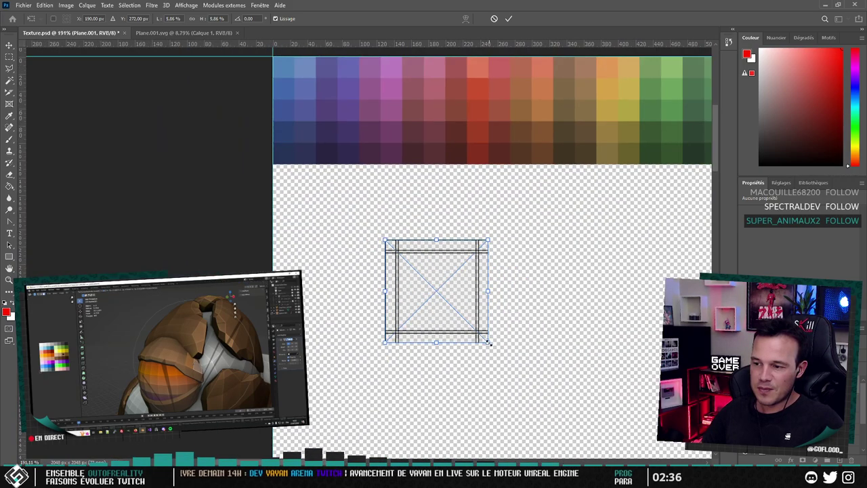
drag(489, 343, 427, 296)
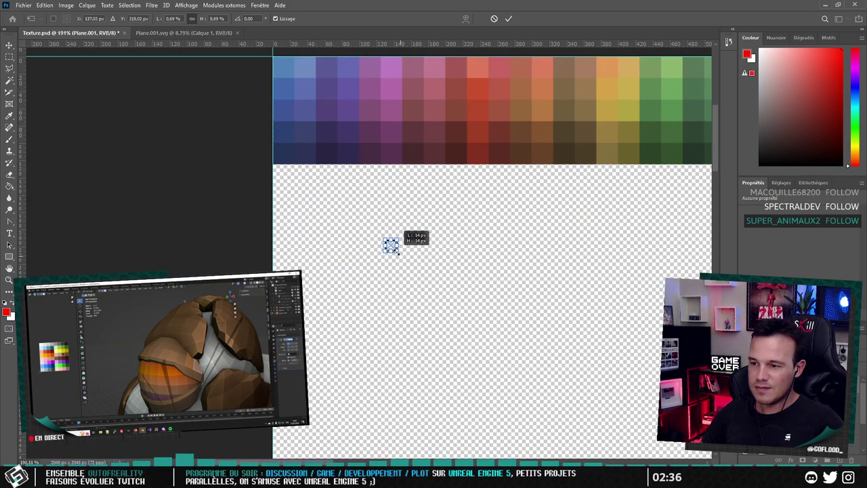
alt+scroll(393, 245, up, 10)
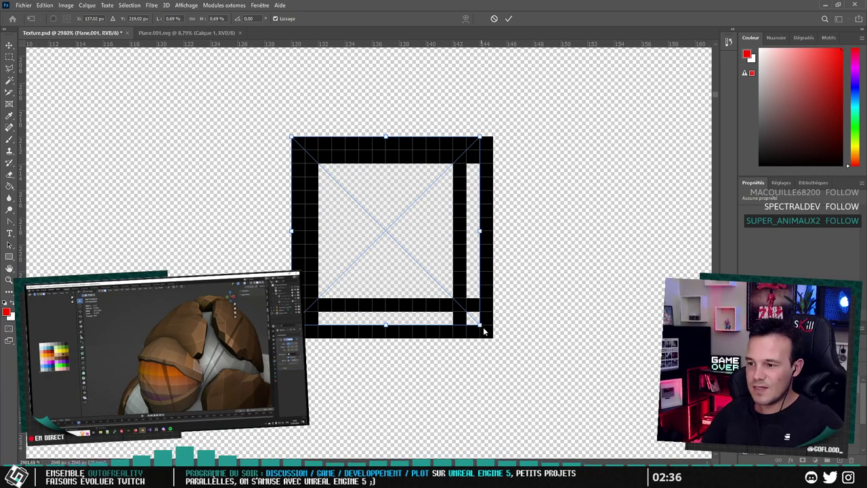
drag(496, 346, 359, 213)
alt+scroll(310, 178, down, 10)
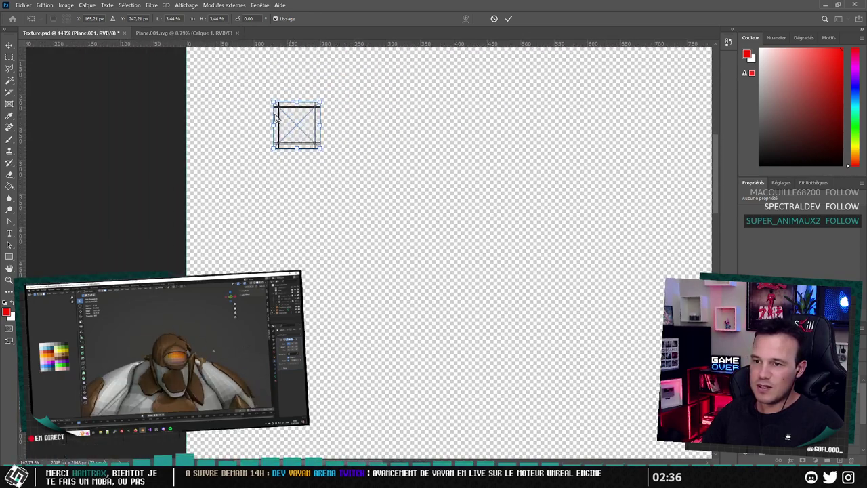
Move the UV layout left beside the red marker, scale it to about 6 percent, and commit.
drag(306, 120, 252, 125)
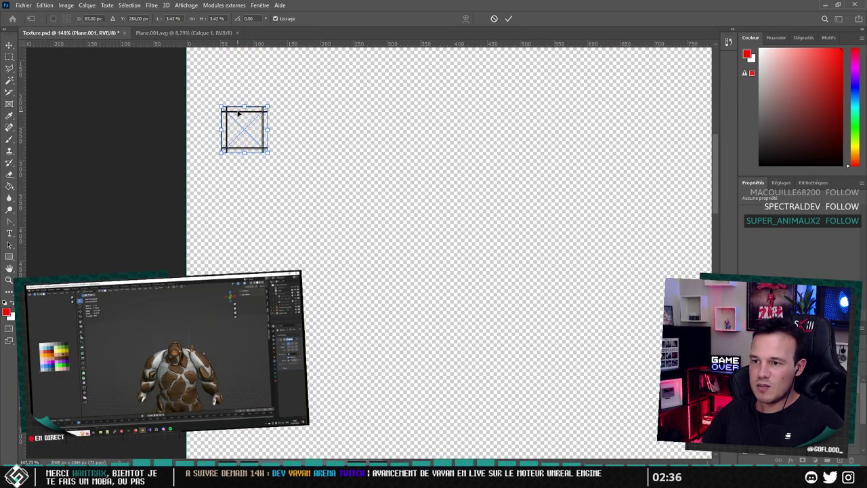
alt+scroll(199, 85, up, 3)
alt+scroll(271, 136, up, 6)
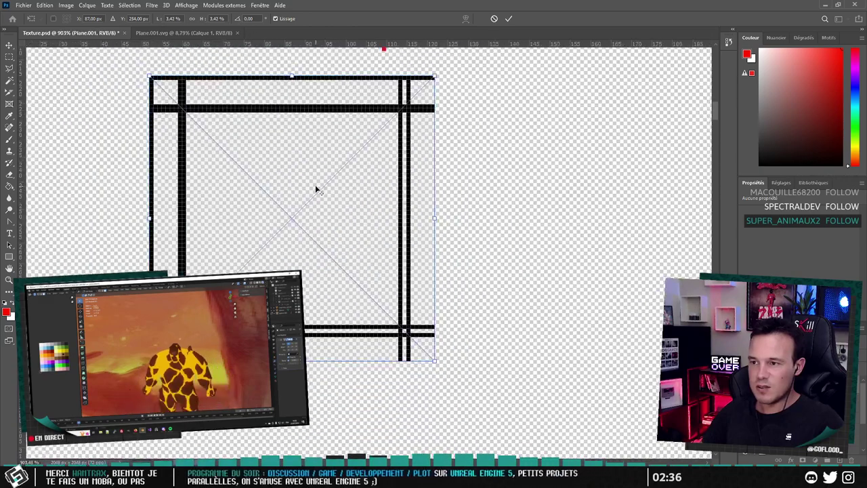
alt+scroll(376, 273, down, 3)
drag(407, 322, 530, 446)
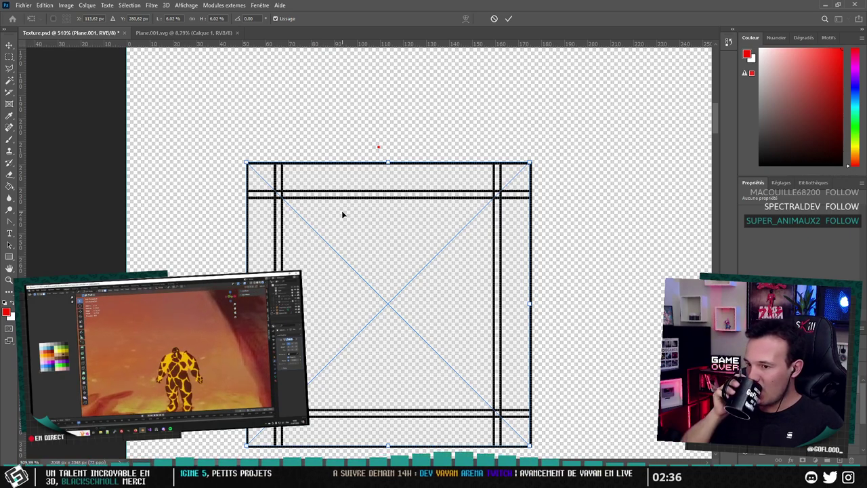
key(Return)
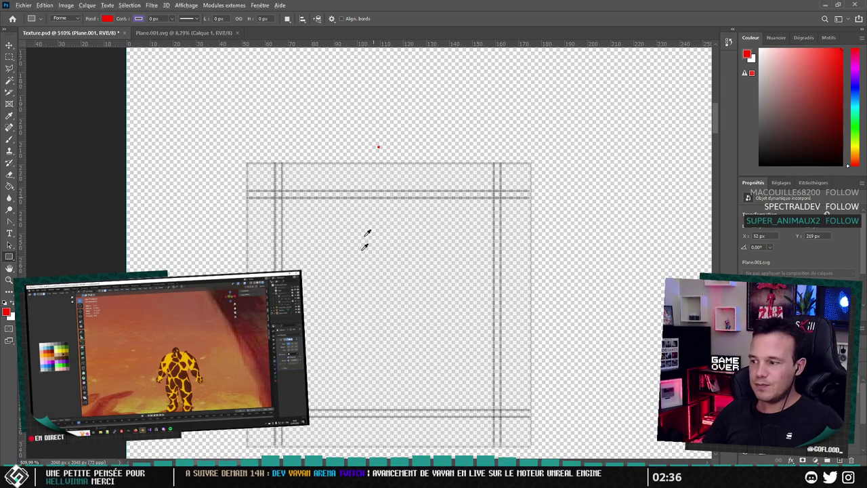
Undo the placed UV layout and switch over to the Unreal Engine texture editor.
alt+scroll(366, 239, down, 3)
key(ctrl+z)
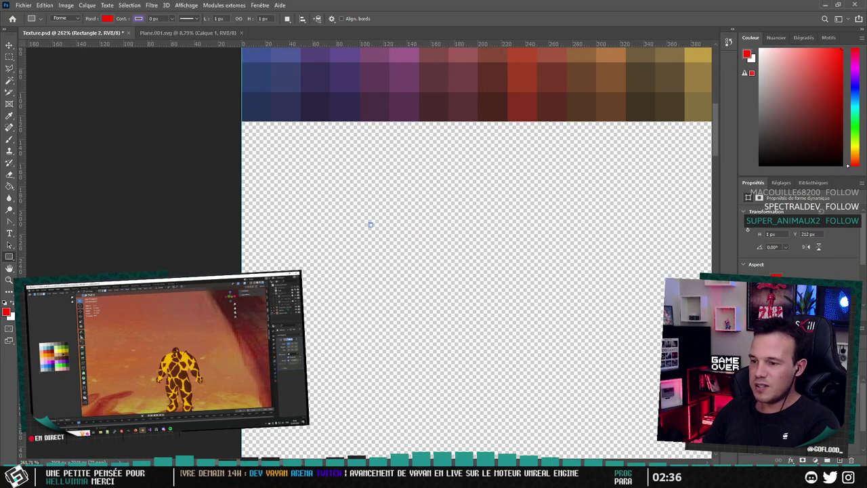
key(alt+Tab)
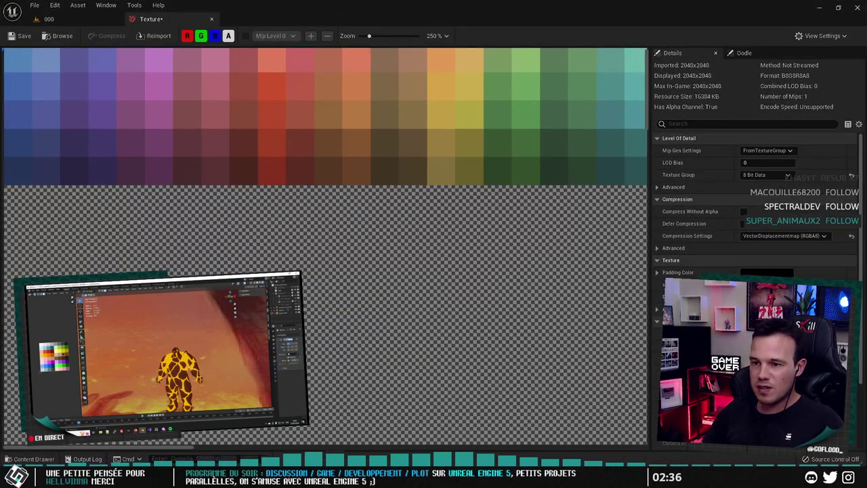
Save the Texture asset and close its texture editor tab.
scroll(228, 248, down, 10)
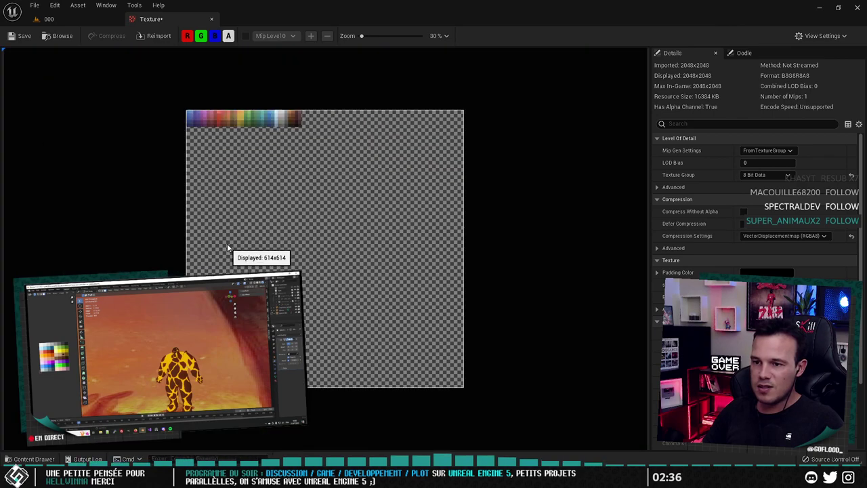
scroll(227, 248, up, 2)
scroll(248, 197, down, 2)
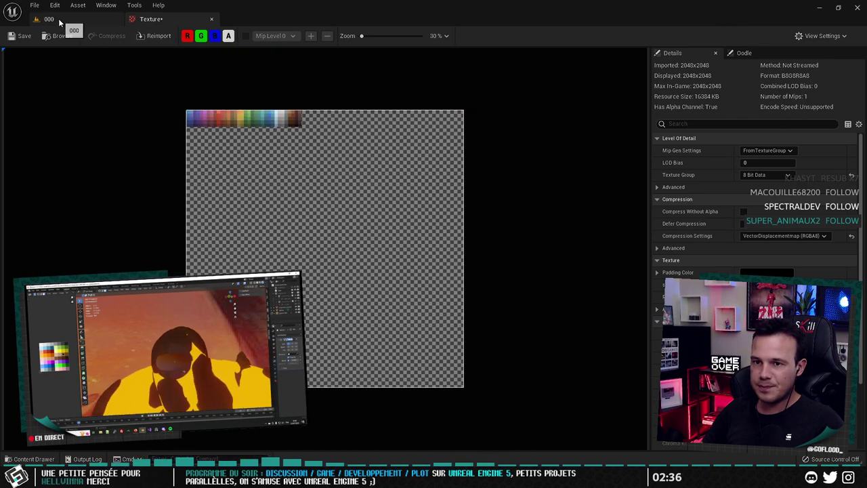
click(20, 35)
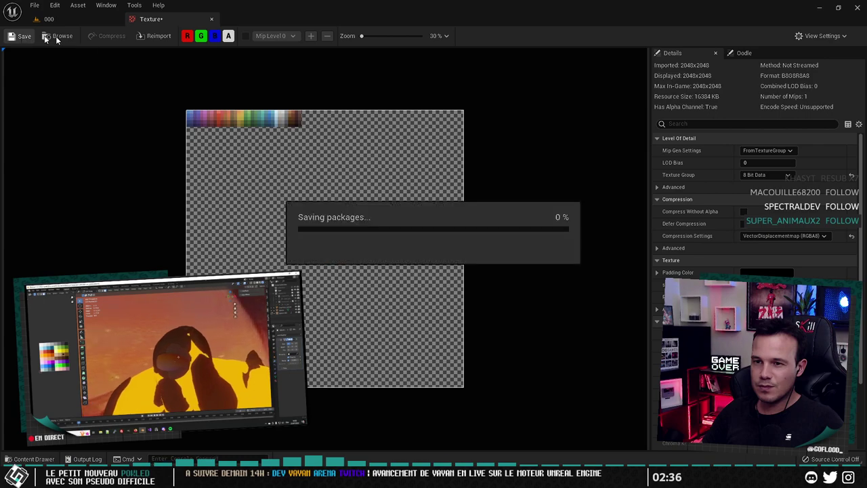
click(211, 19)
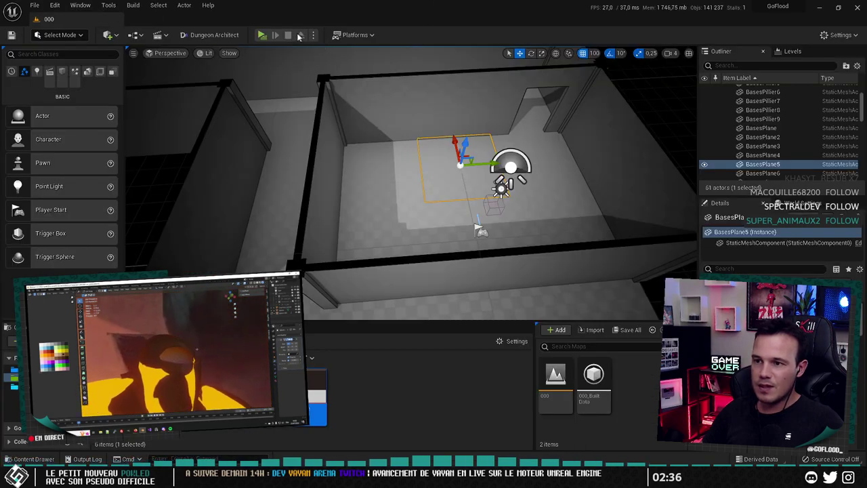
Start a Play preview and run the character around the first room with WASD.
click(262, 34)
key(w)
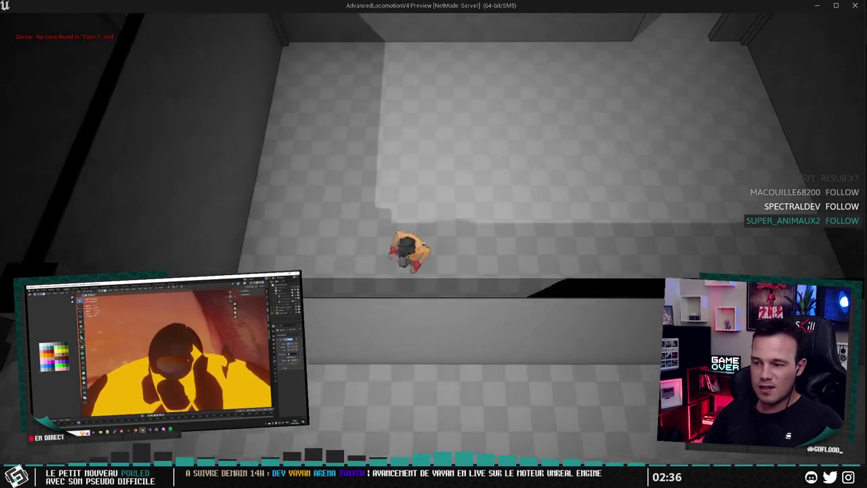
key(a)
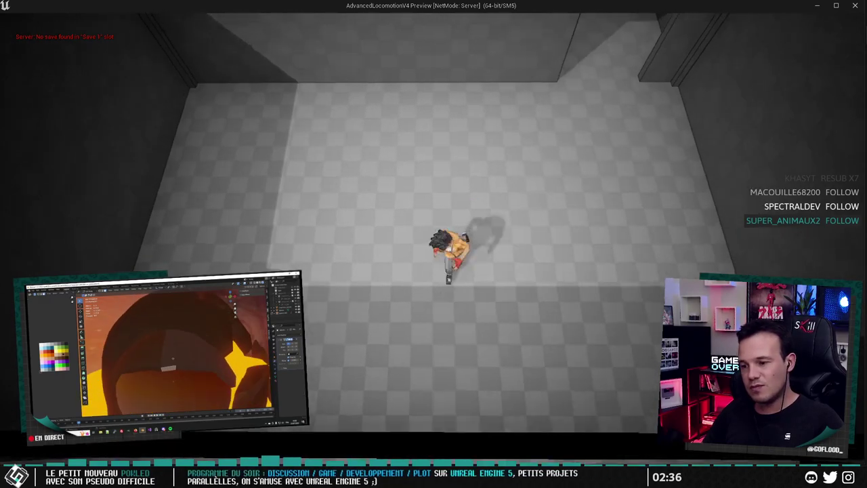
key(d)
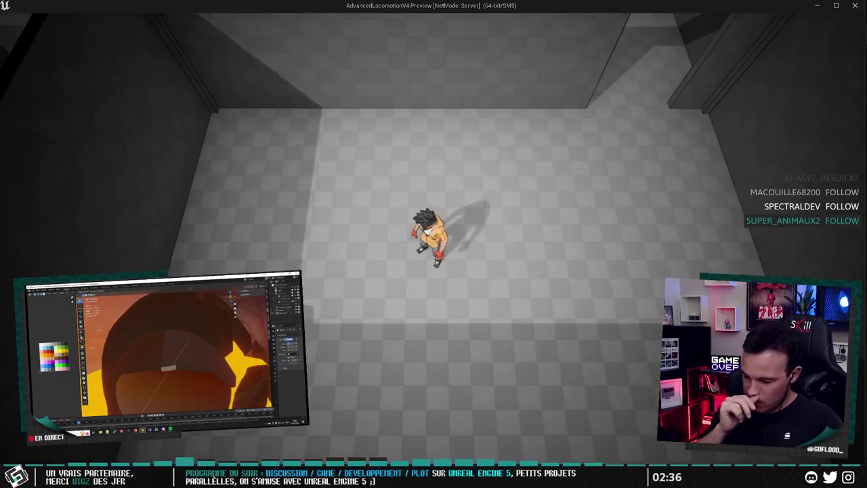
key(s)
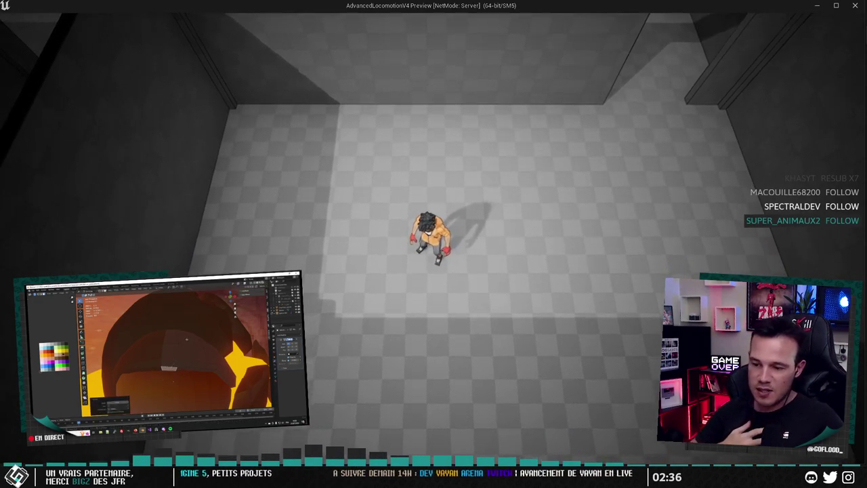
key(d)
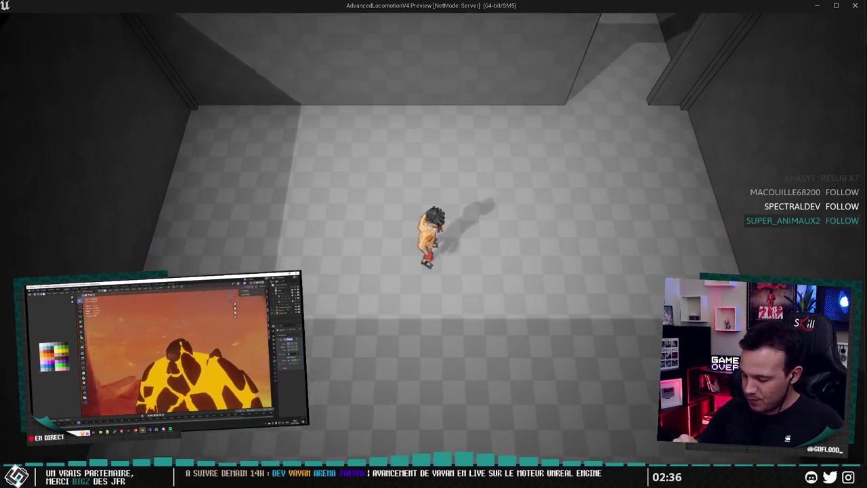
key(w)
key(a)
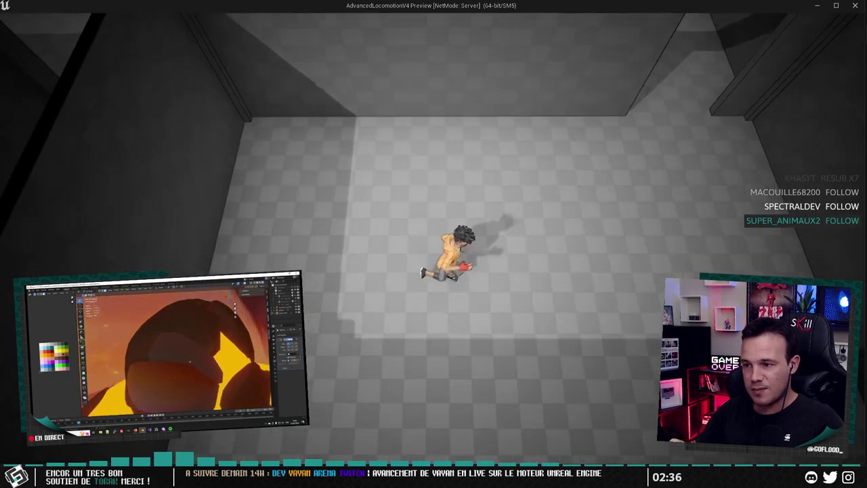
key(d)
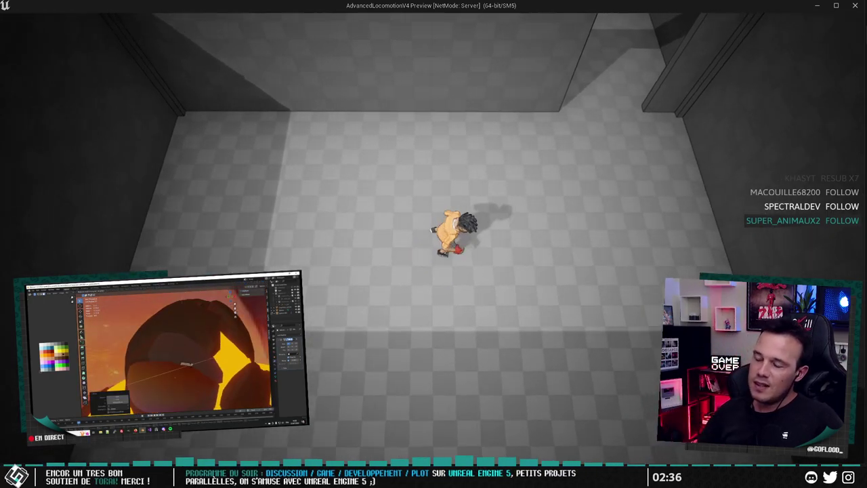
key(w)
key(a)
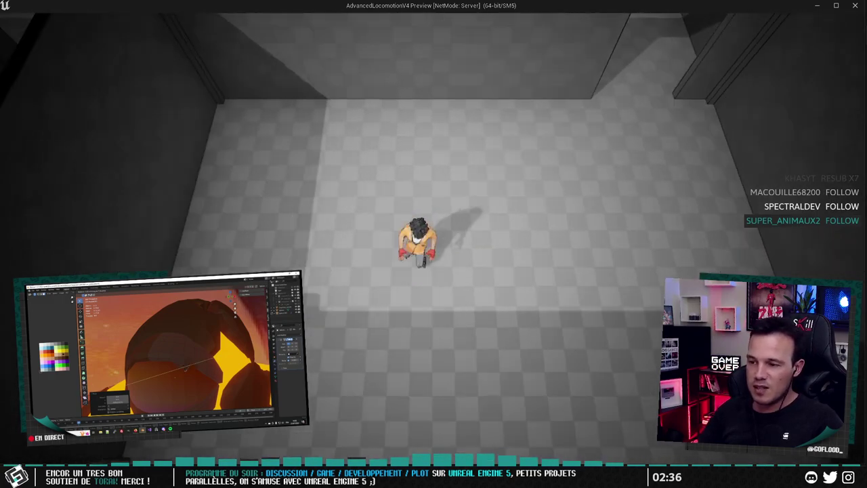
key(a)
key(d)
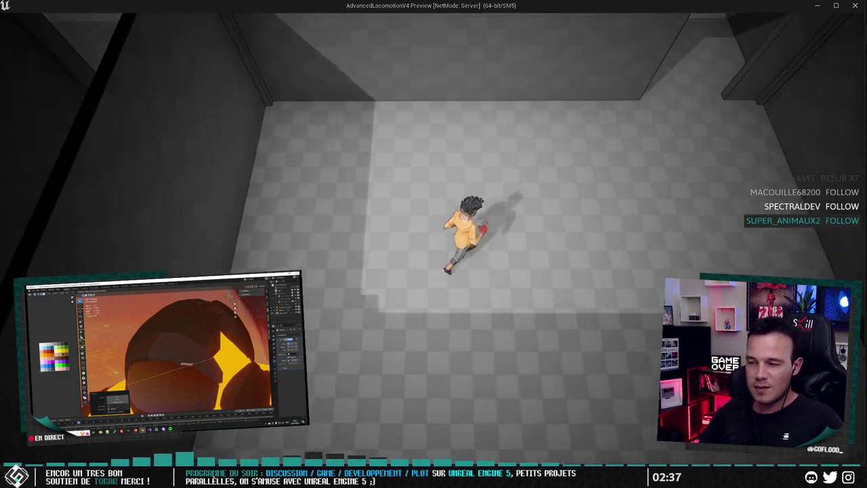
Run the character through the doorway, over the block, and along the corridors into the larger room, then end the preview.
key(w)
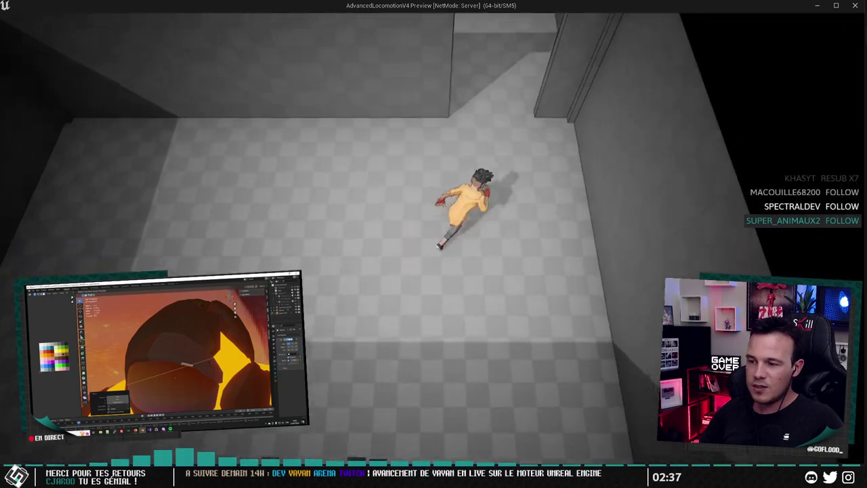
key(w)
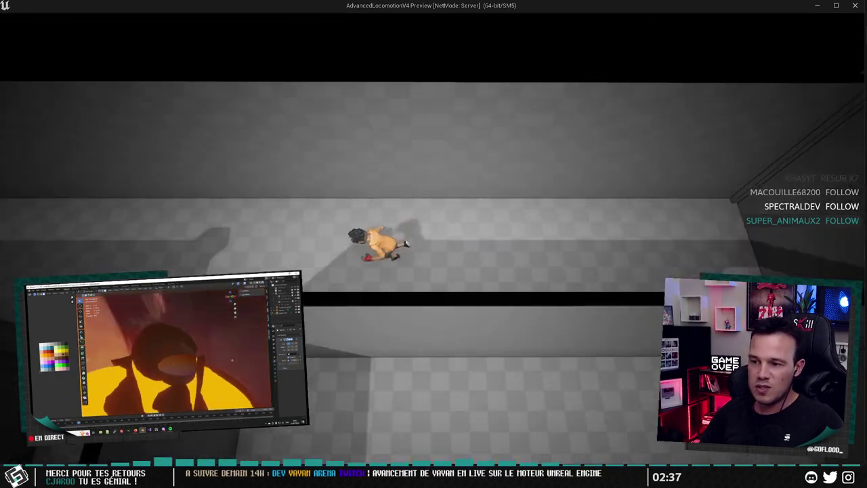
key(space)
key(w)
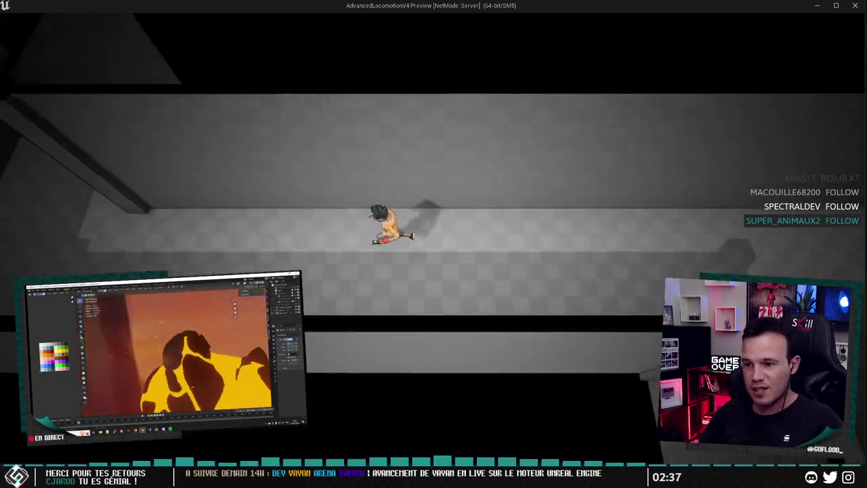
key(w)
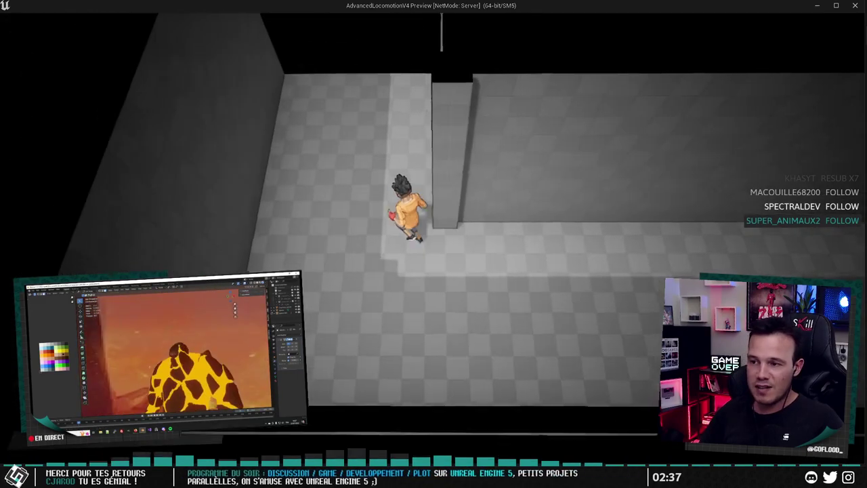
key(w)
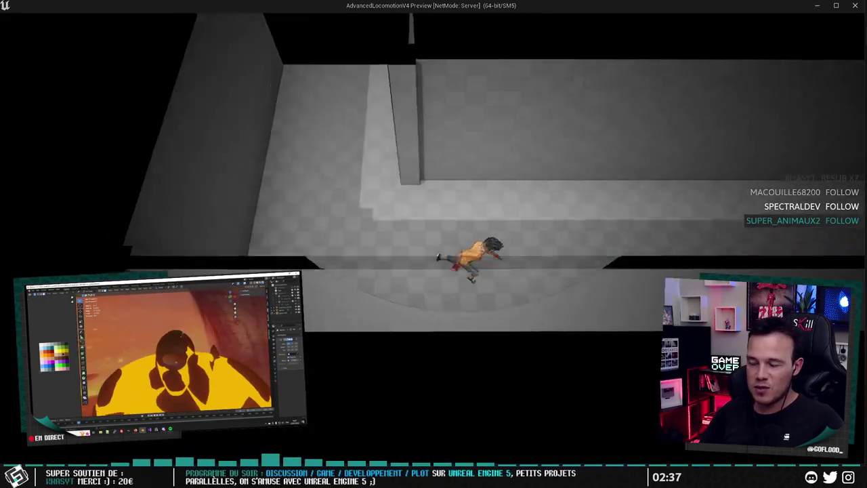
key(w)
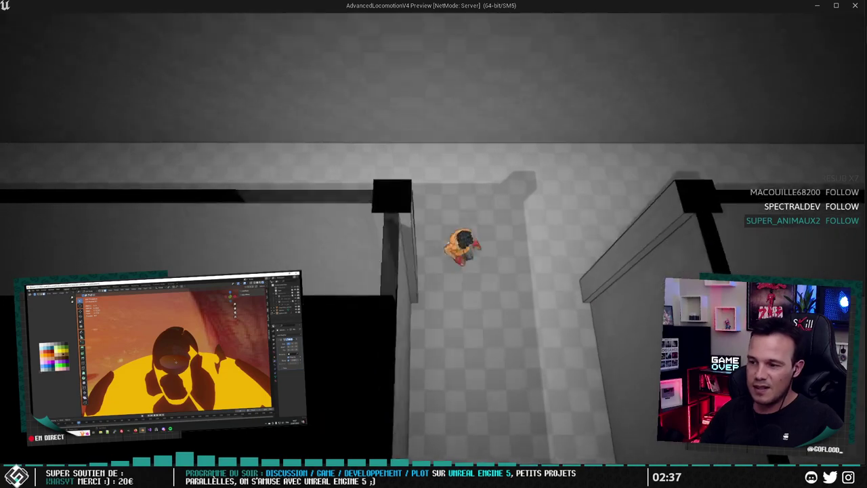
key(w)
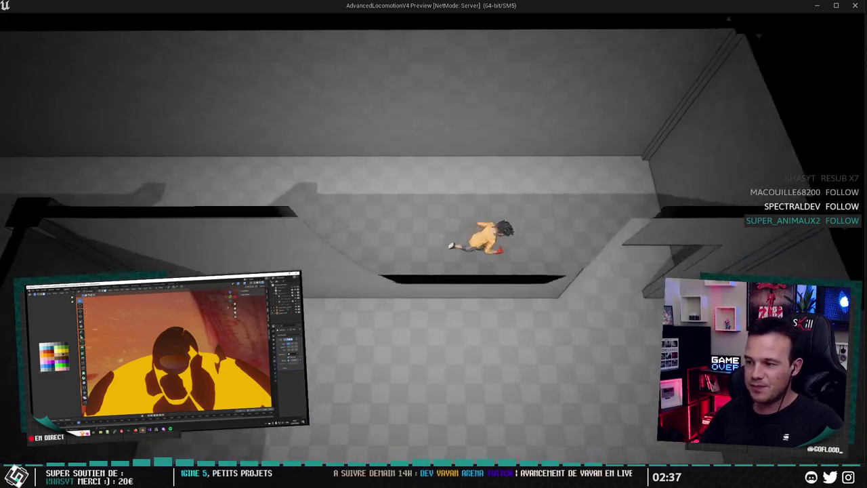
key(w)
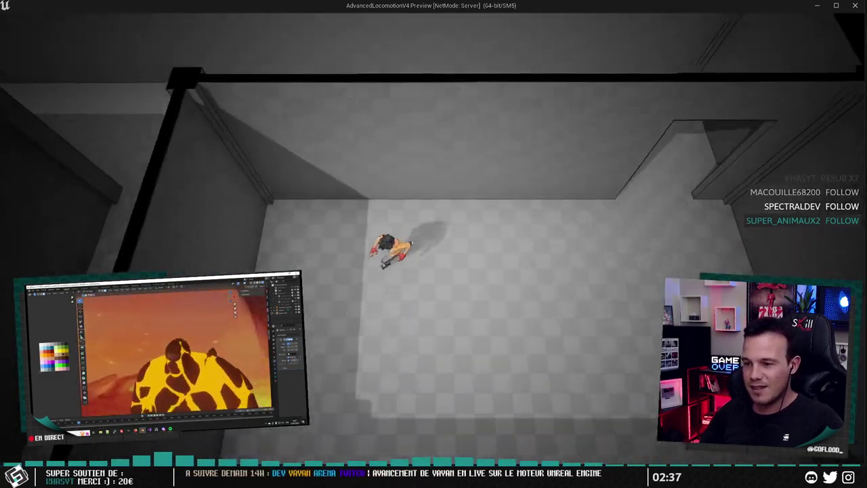
key(w)
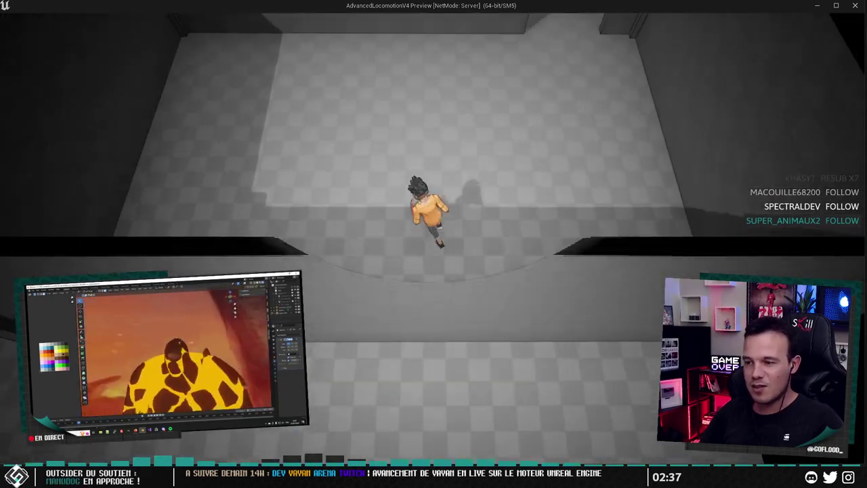
key(w)
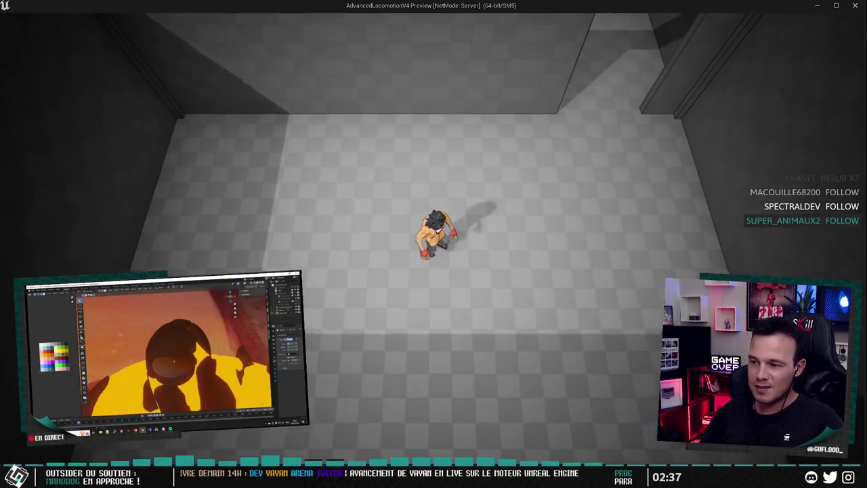
key(Escape)
right_drag(440, 193, 387, 160)
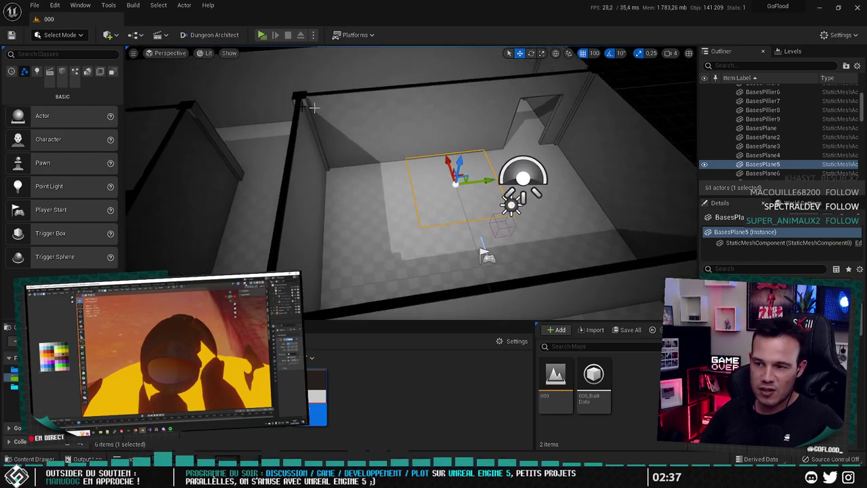
right_drag(454, 124, 422, 185)
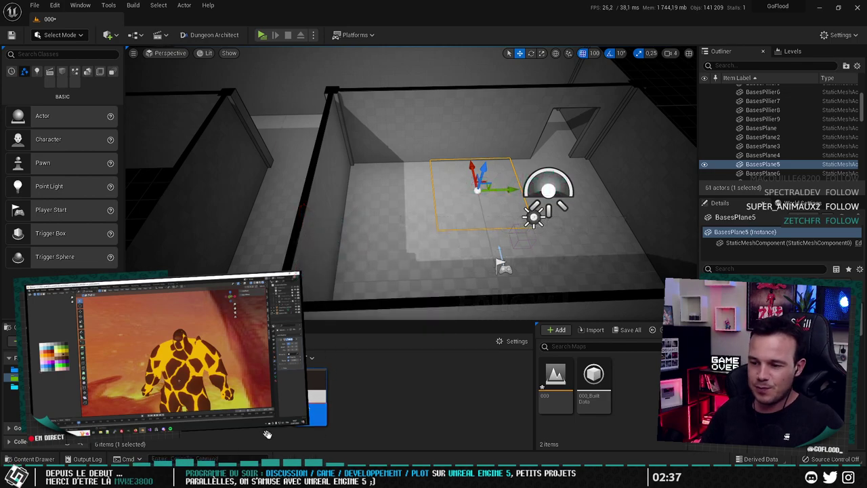
Return to Blender, reframe the plane and UV views, and switch to the Layout workspace.
key(alt+Tab)
scroll(500, 307, down, 2)
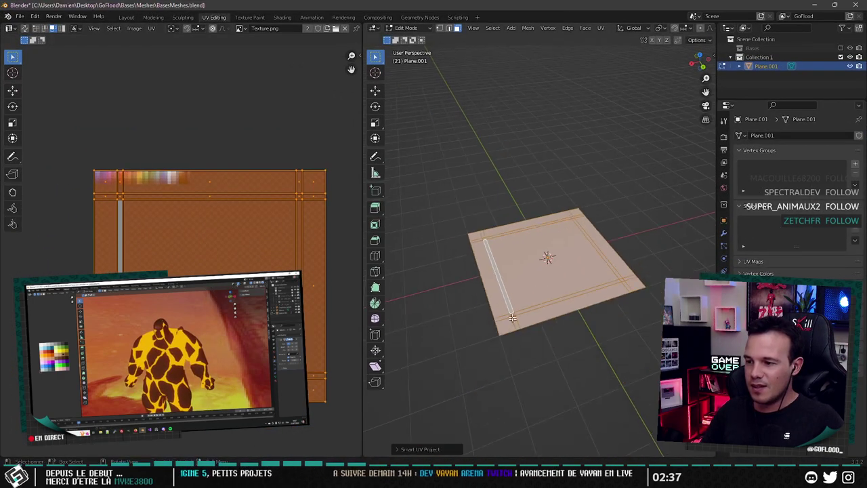
middle_drag(499, 307, 536, 253)
scroll(556, 235, up, 3)
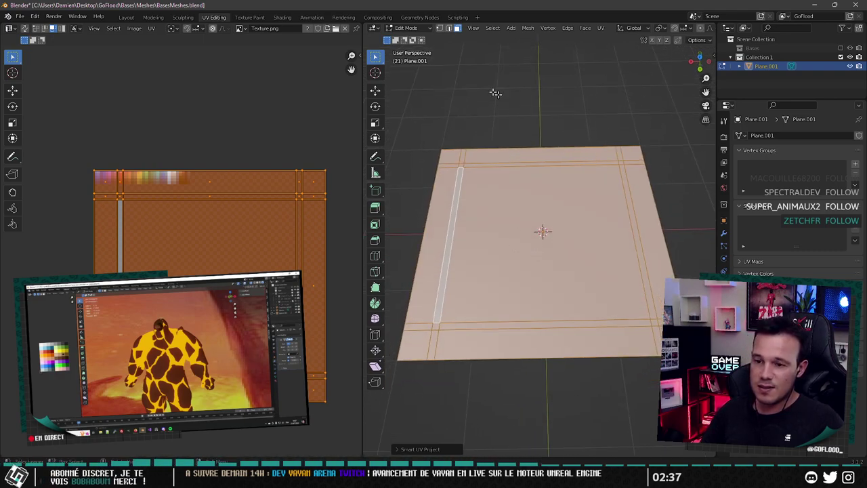
mouse_move(499, 230)
middle_down()
mouse_move(507, 232)
mouse_move(500, 240)
middle_up()
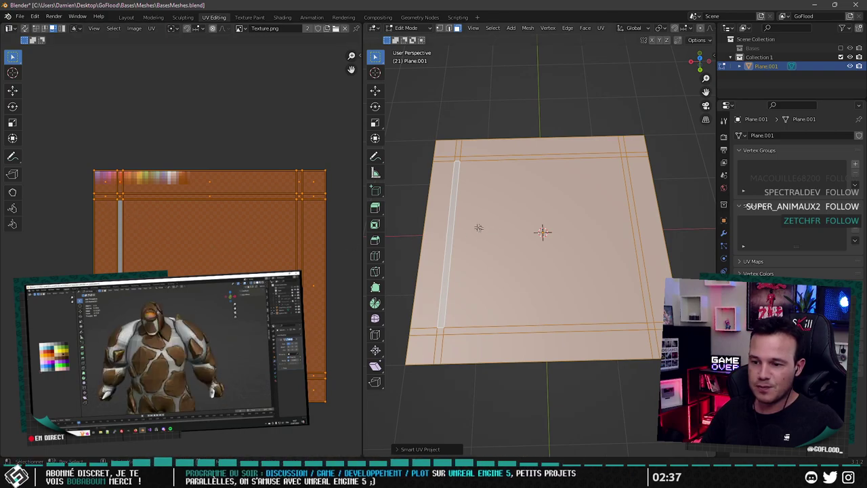
scroll(84, 162, up, 5)
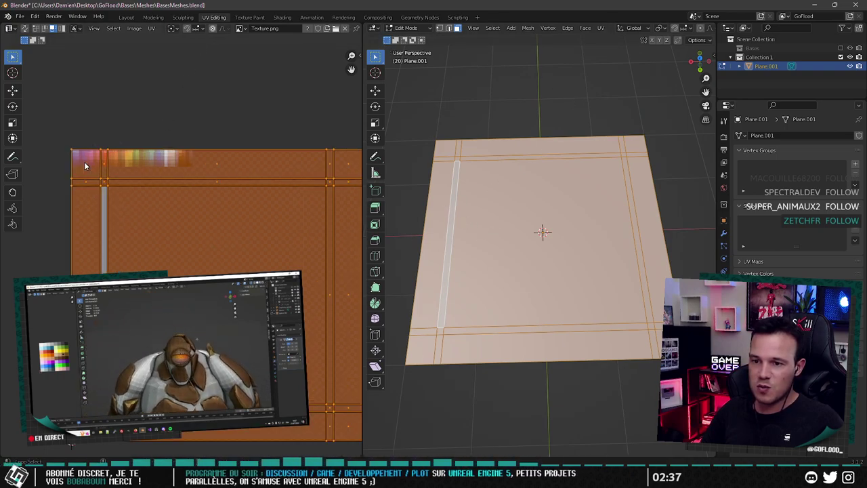
scroll(145, 155, down, 4)
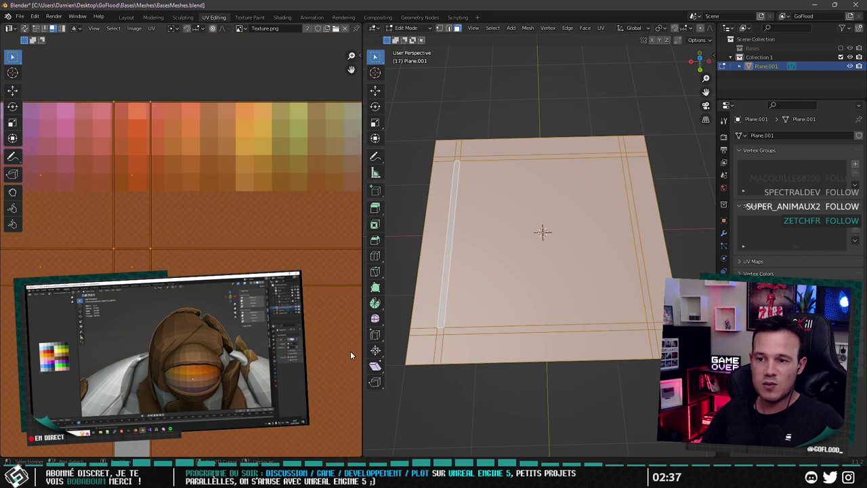
scroll(143, 104, up, 2)
middle_drag(143, 104, 237, 227)
scroll(138, 162, down, 7)
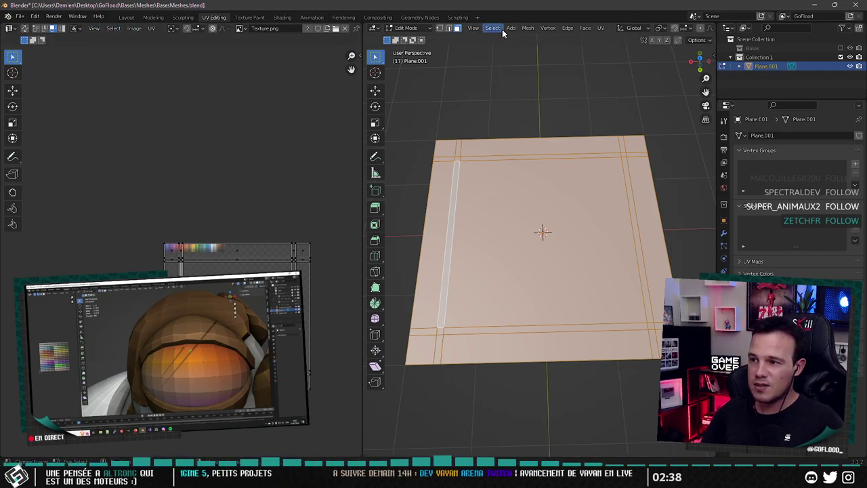
click(128, 18)
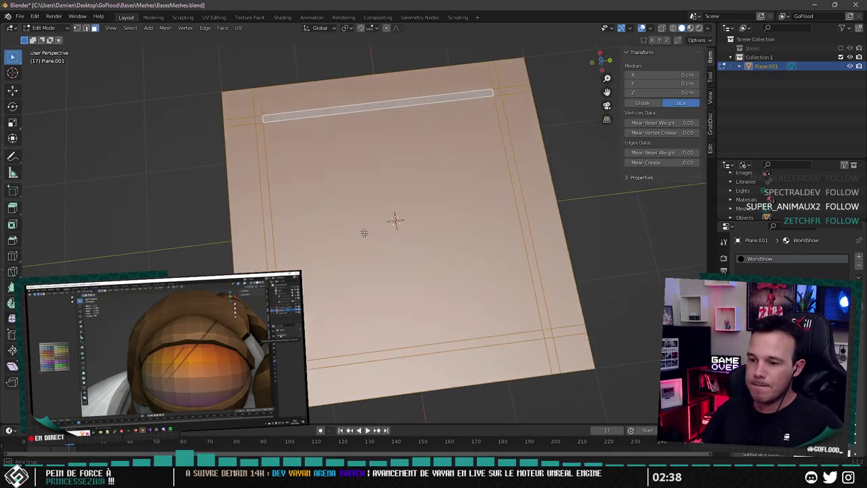
Select the plane's left vertical border edge plus a second border edge.
middle_drag(364, 232, 355, 214)
middle_drag(302, 111, 322, 225)
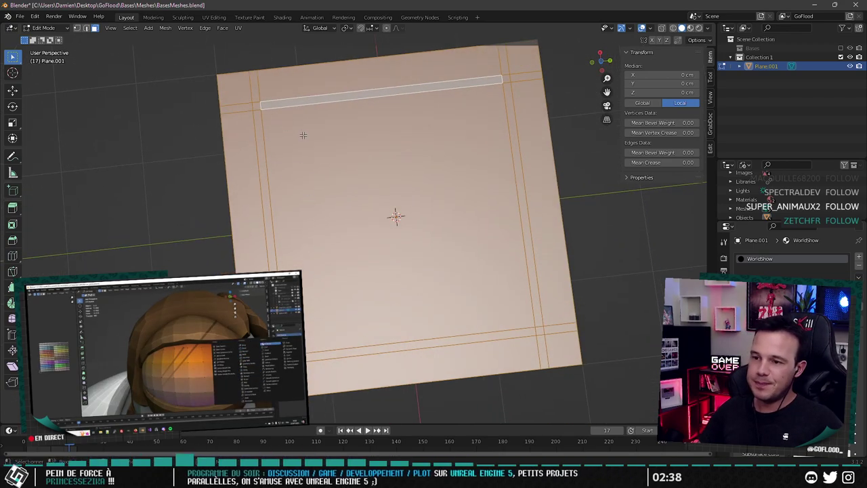
middle_drag(303, 136, 297, 117)
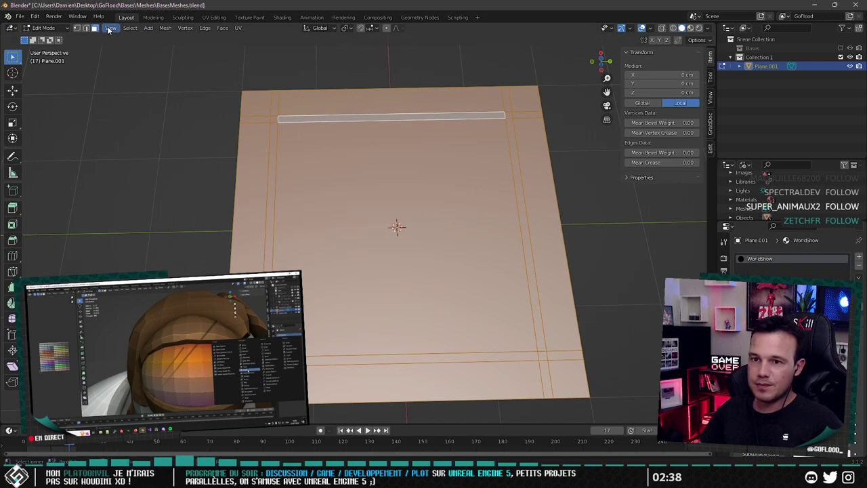
click(275, 135)
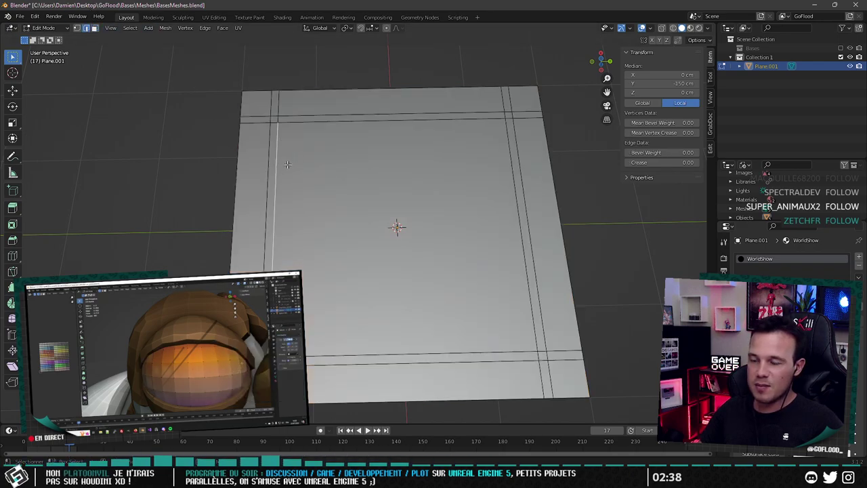
shift+click(285, 149)
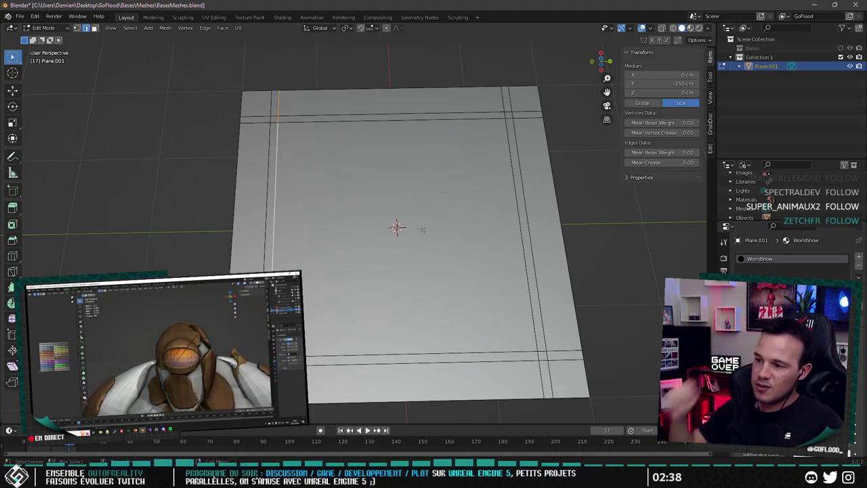
Switch over to the Unreal Engine level editor.
scroll(326, 206, down, 4)
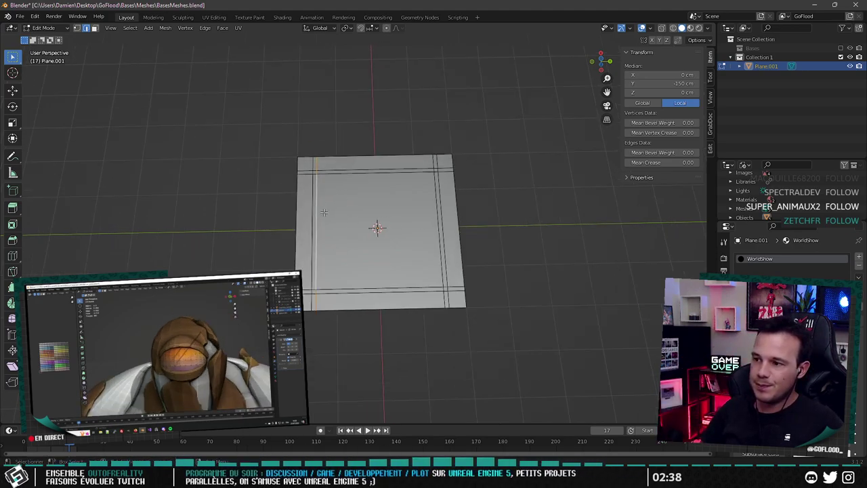
scroll(324, 209, up, 5)
scroll(322, 211, down, 3)
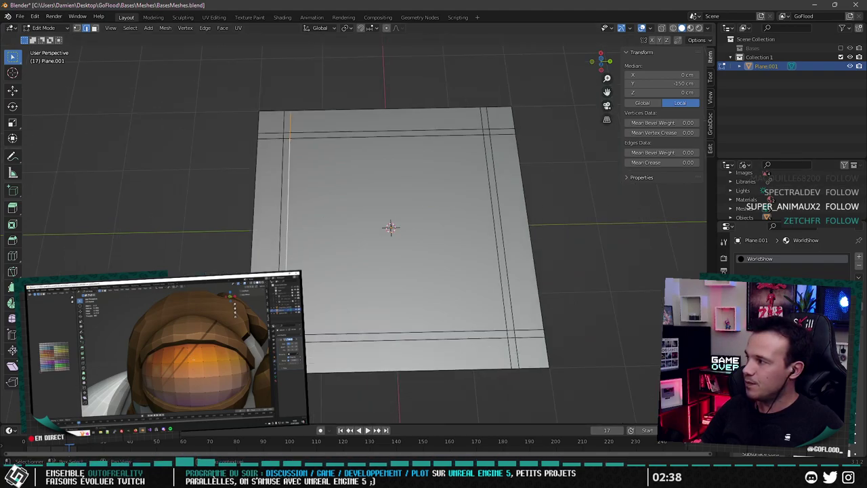
key(alt+Tab)
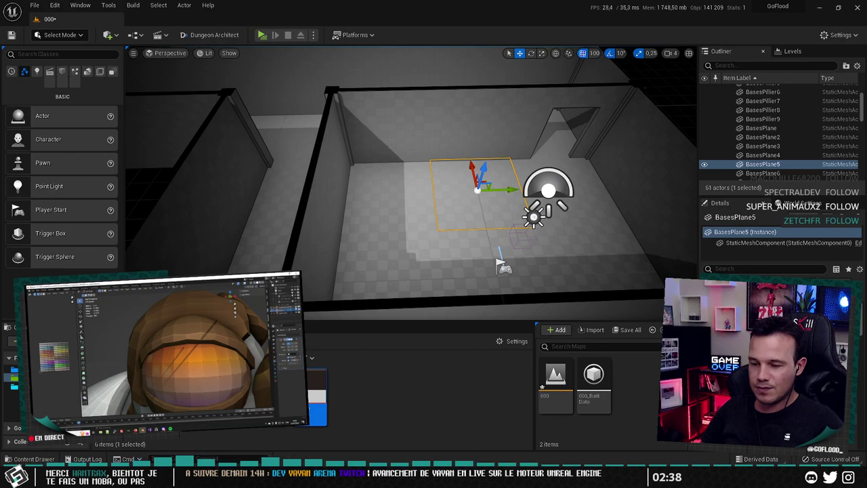
Bring the Texture_01_A texture editor forward and maximize it to fill the screen.
key(alt+Tab)
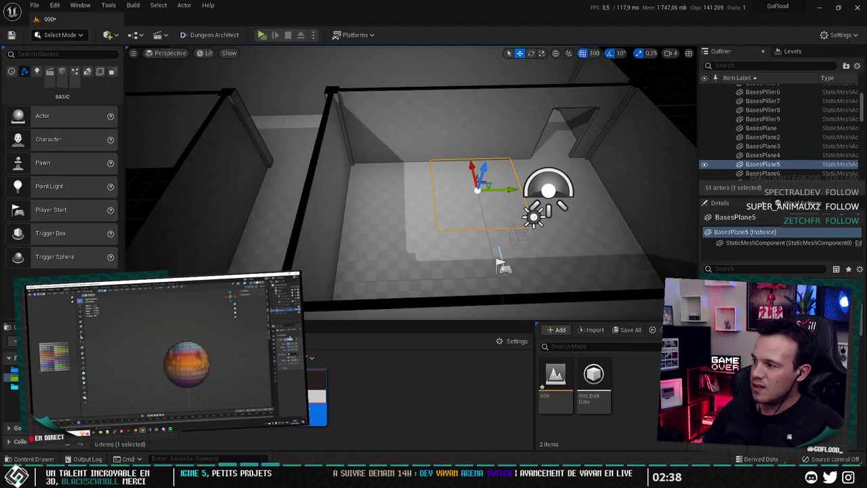
key(alt+Tab)
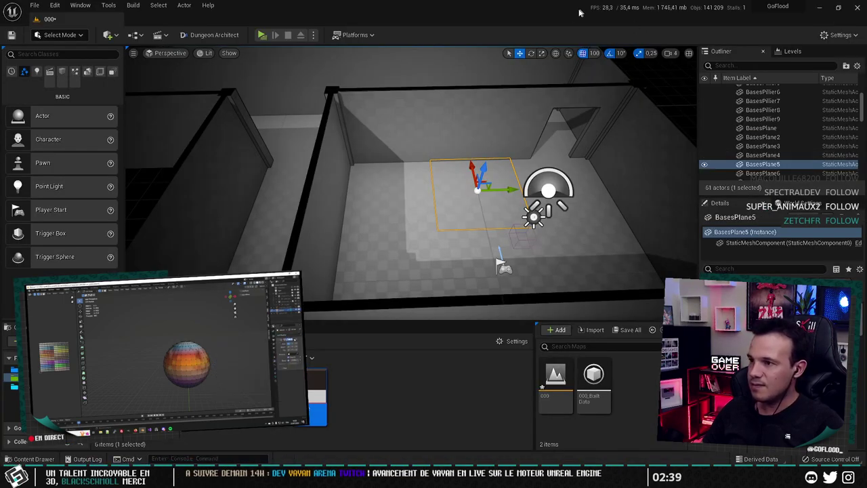
click(819, 6)
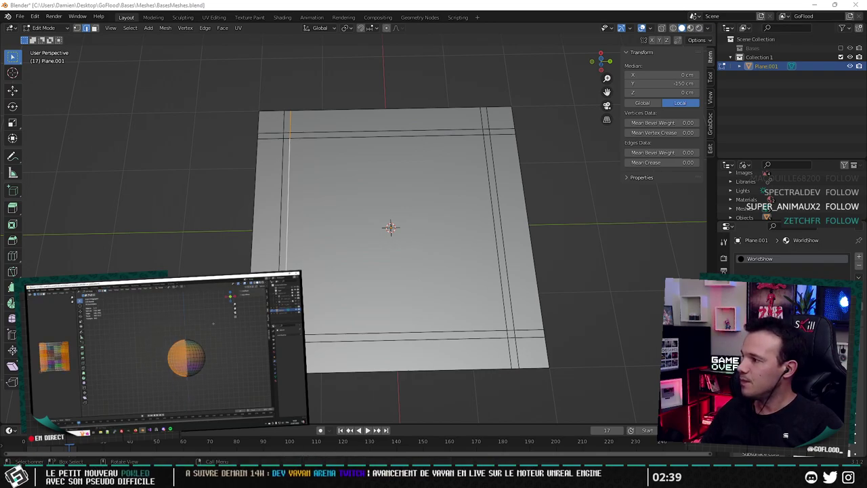
key(alt+Tab)
double_click(234, 126)
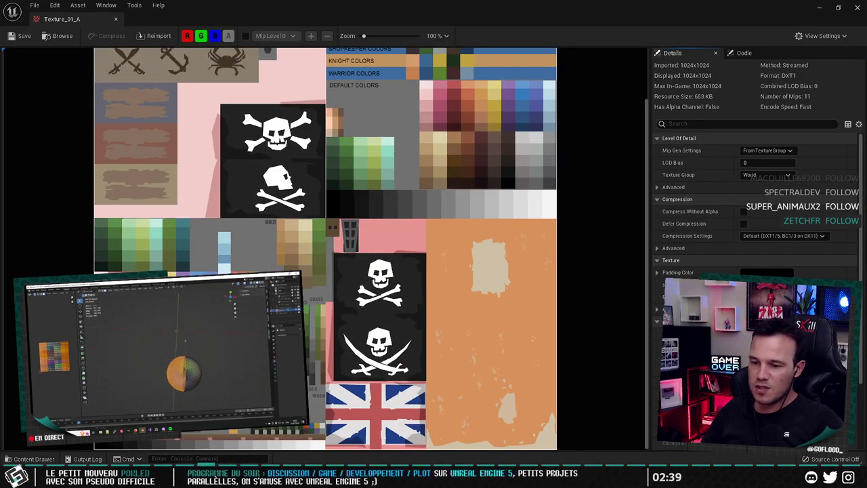
Zoom in and out across the Texture_01_A atlas, then reposition the SM_Bld_Mansion_Roof mesh editor window.
scroll(278, 217, up, 5)
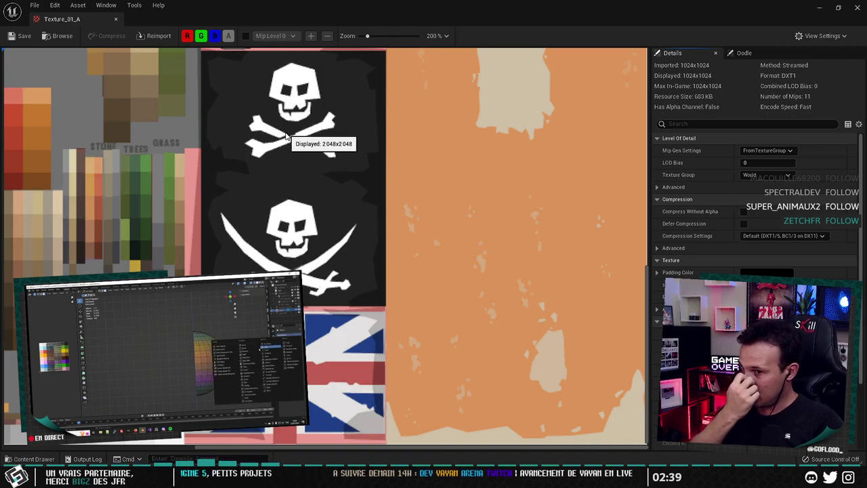
scroll(240, 180, down, 6)
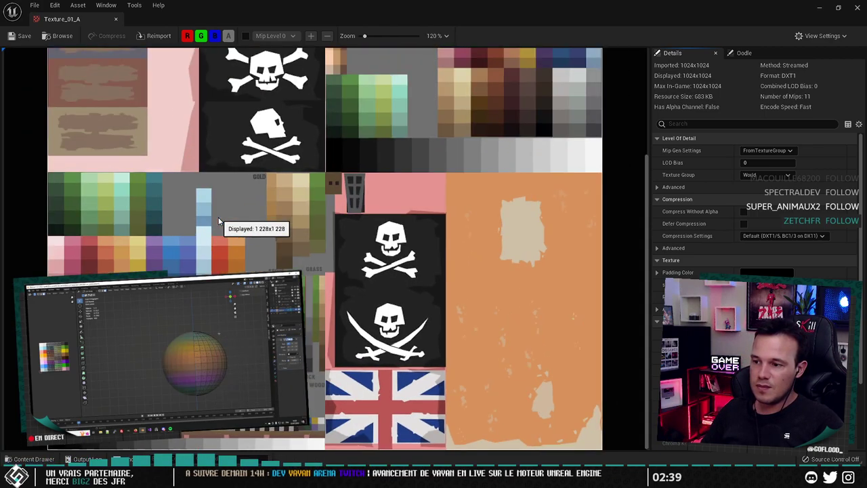
scroll(413, 393, up, 8)
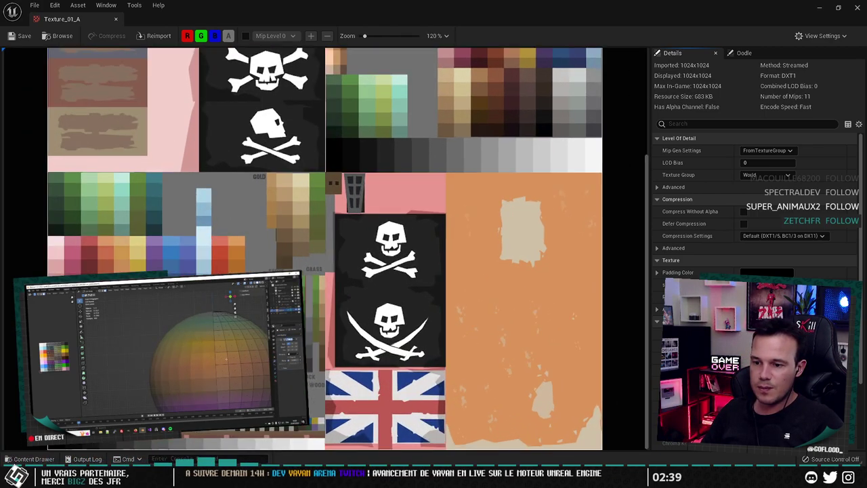
scroll(130, 177, down, 6)
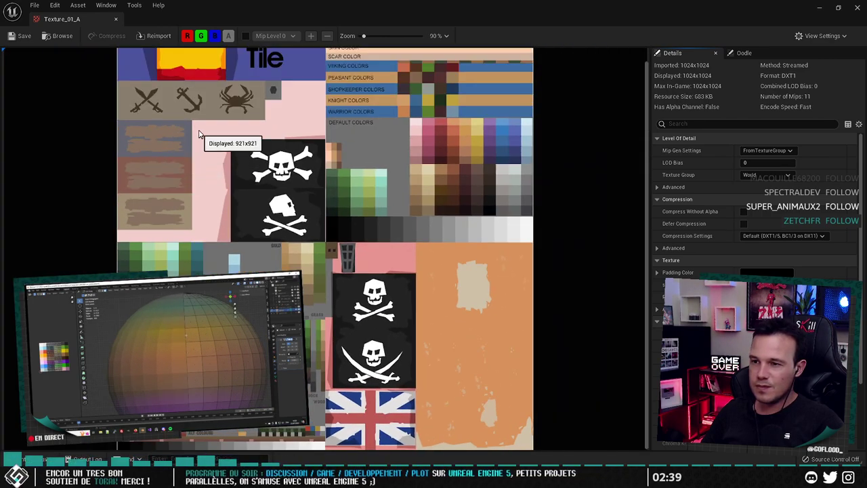
scroll(333, 91, down, 3)
scroll(346, 97, up, 4)
scroll(358, 101, down, 5)
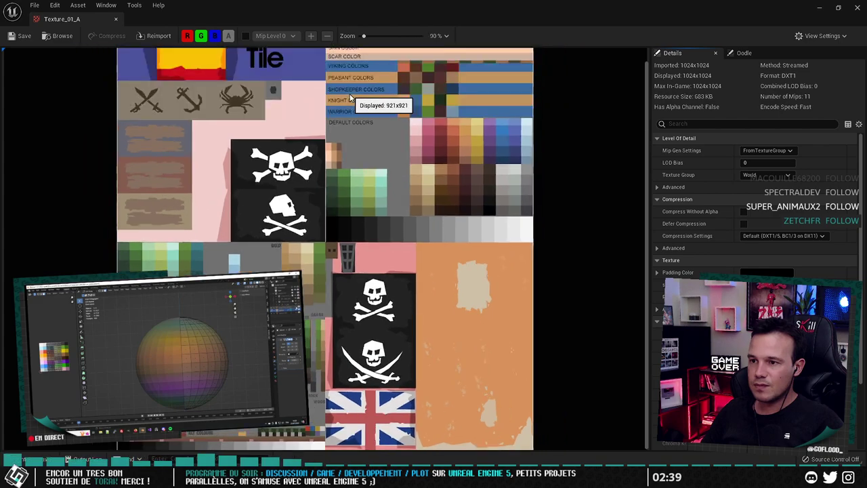
scroll(223, 135, up, 1)
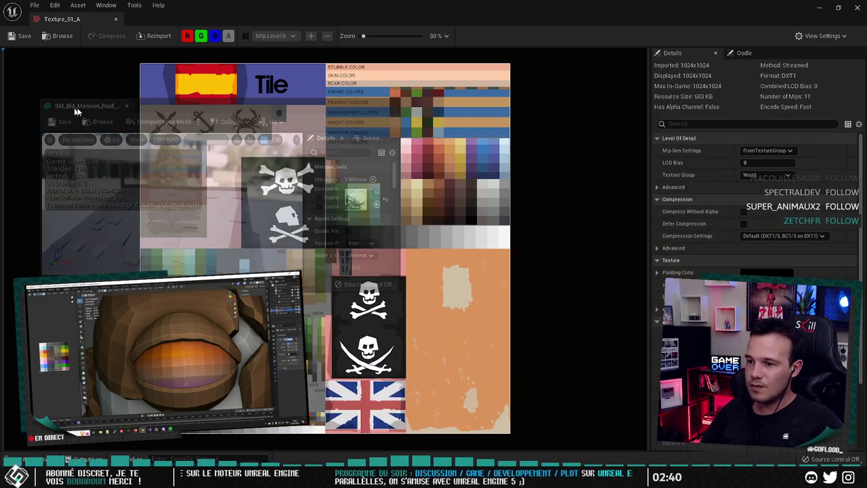
drag(76, 112, 138, 123)
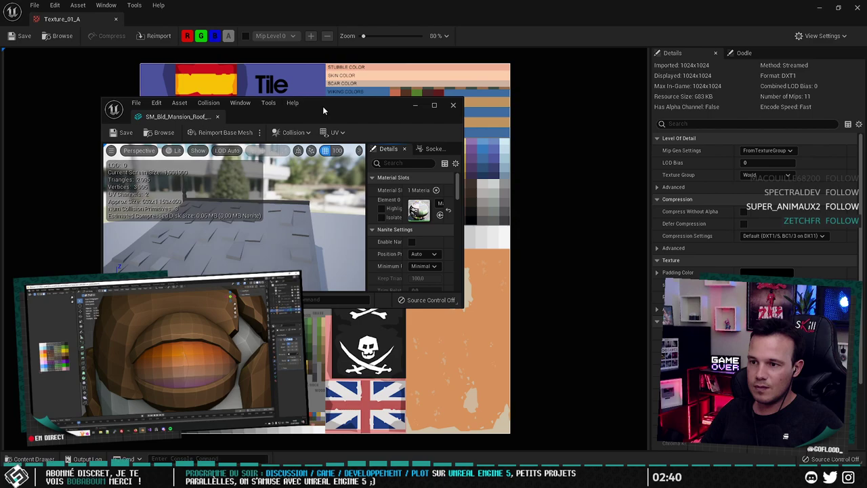
Inspect the maximized mansion roof mesh, export it as FBX, close it, and shrink the texture window.
double_click(322, 105)
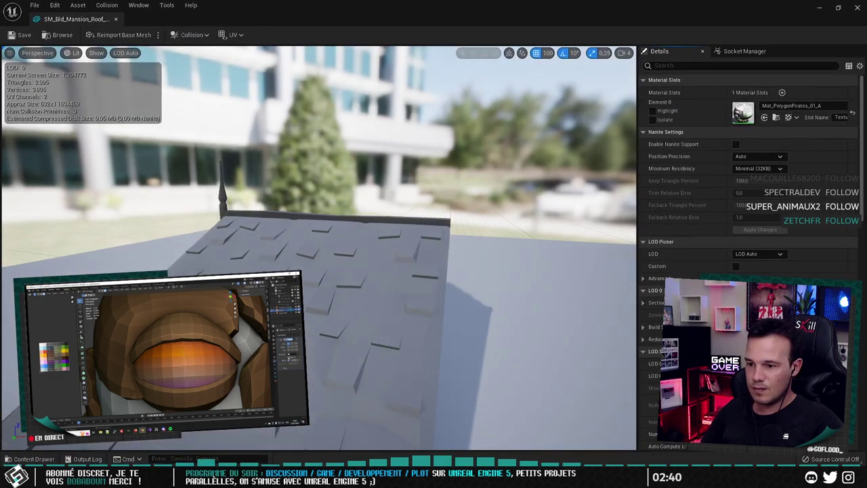
drag(319, 244, 365, 262)
drag(399, 200, 398, 199)
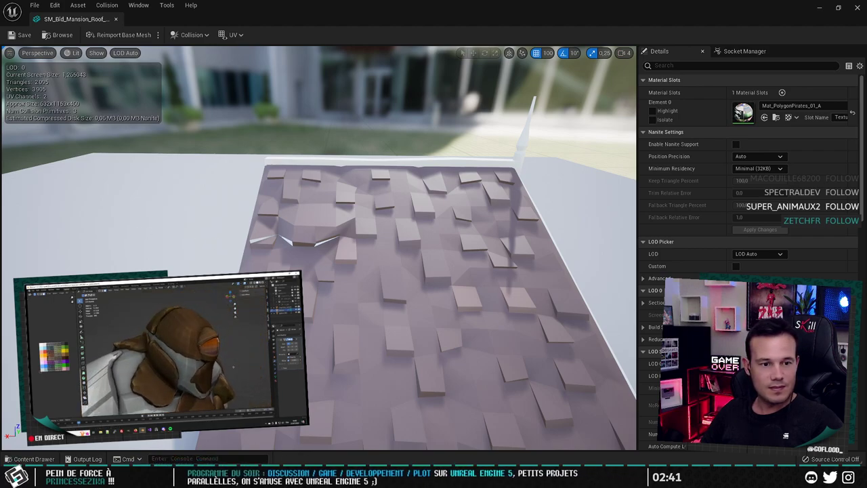
click(483, 335)
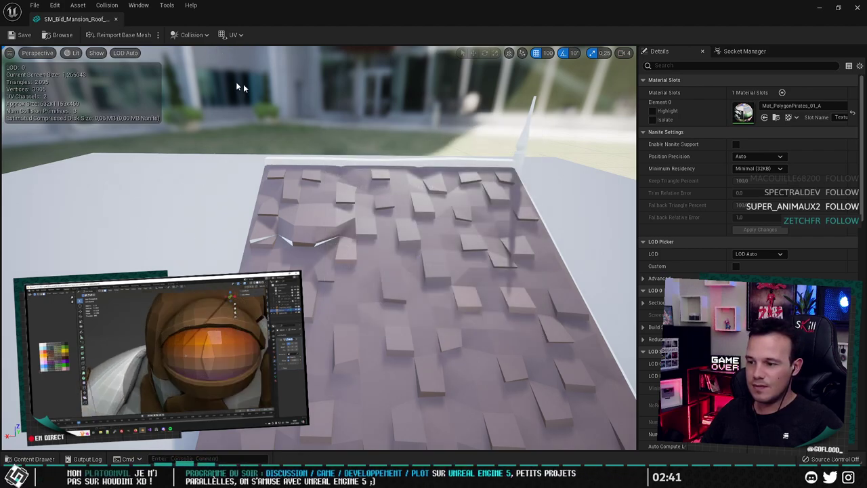
click(115, 19)
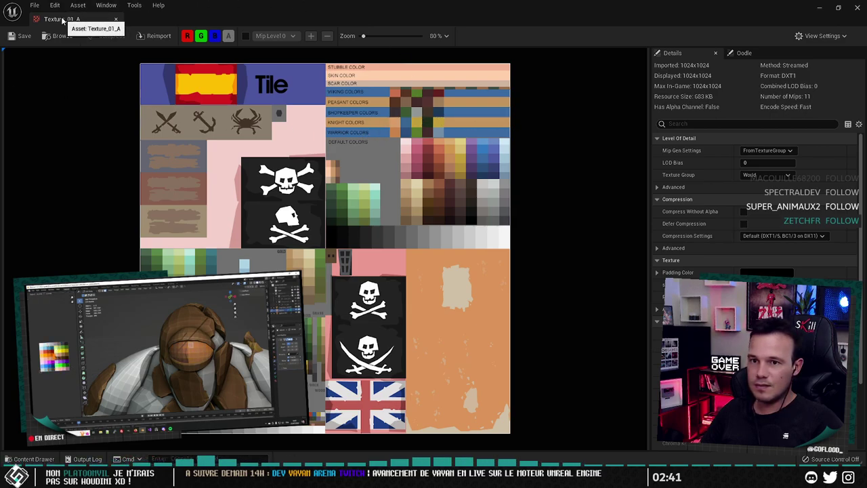
drag(61, 19, 352, 137)
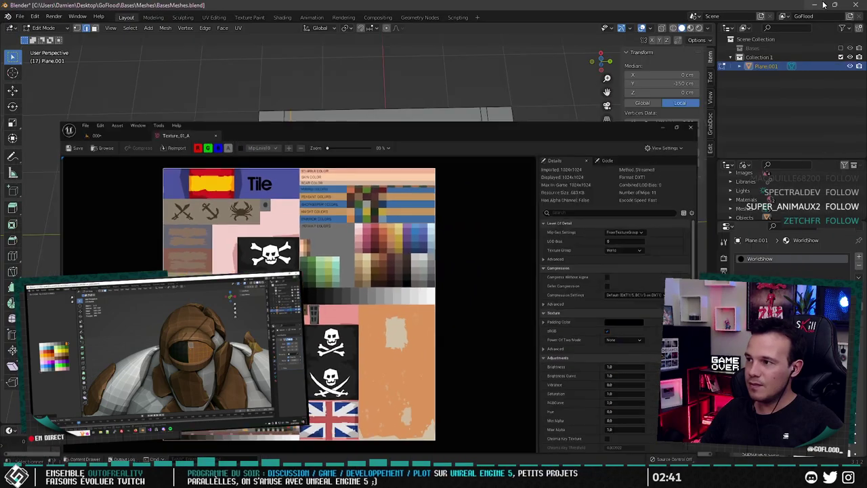
Switch Blender to Object Mode and import the SM_Bld_Mansion_Roof_End_01 FBX file.
click(428, 161)
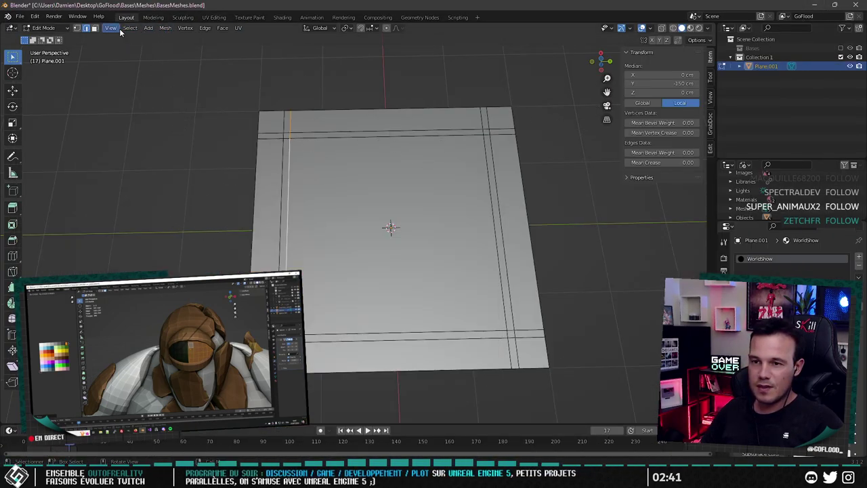
click(43, 28)
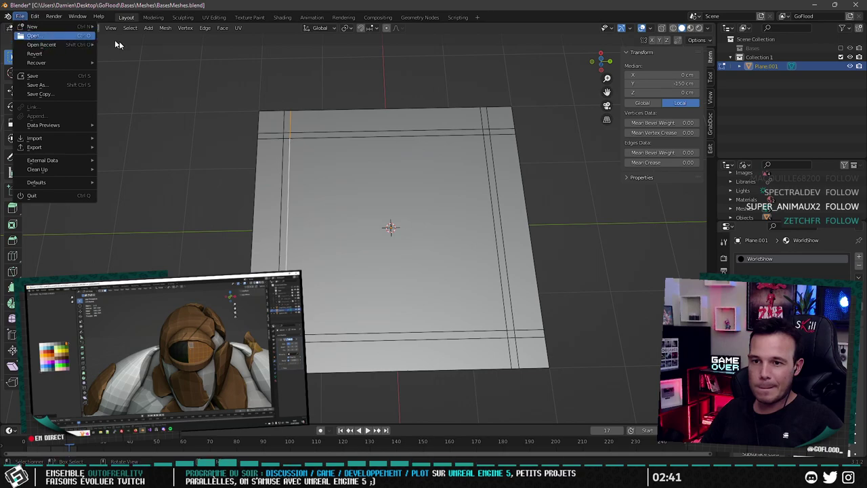
click(54, 39)
click(21, 15)
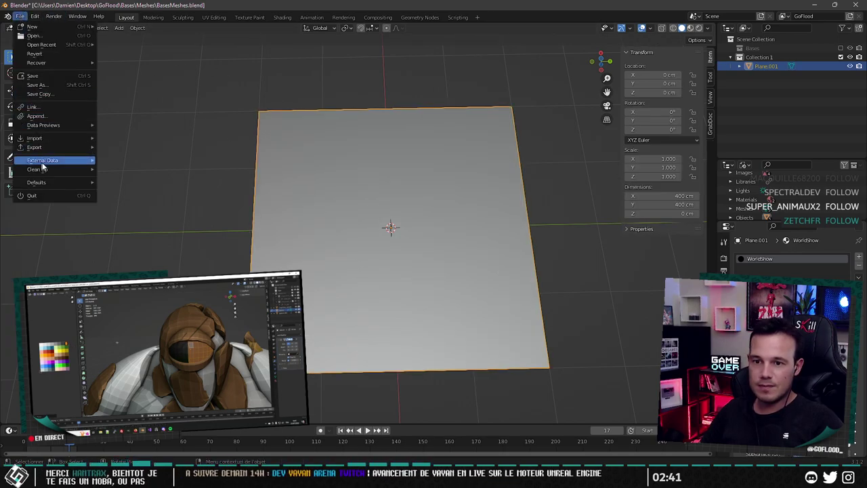
mouse_move(40, 137)
click(123, 209)
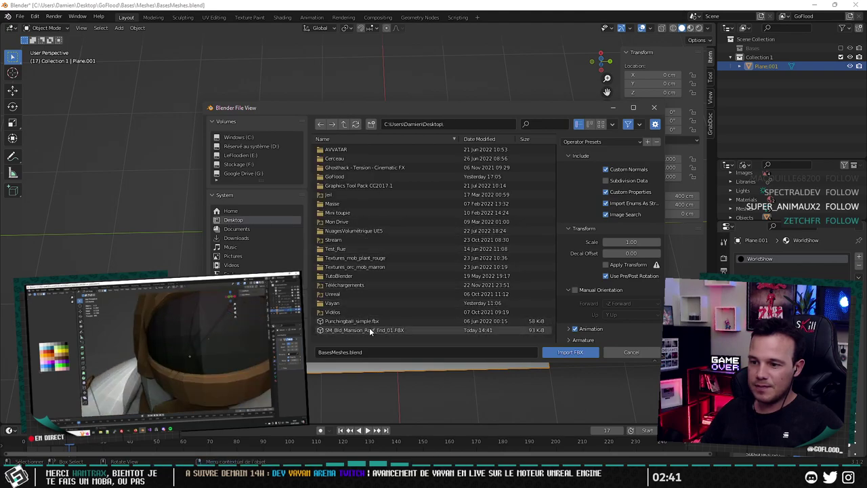
double_click(365, 330)
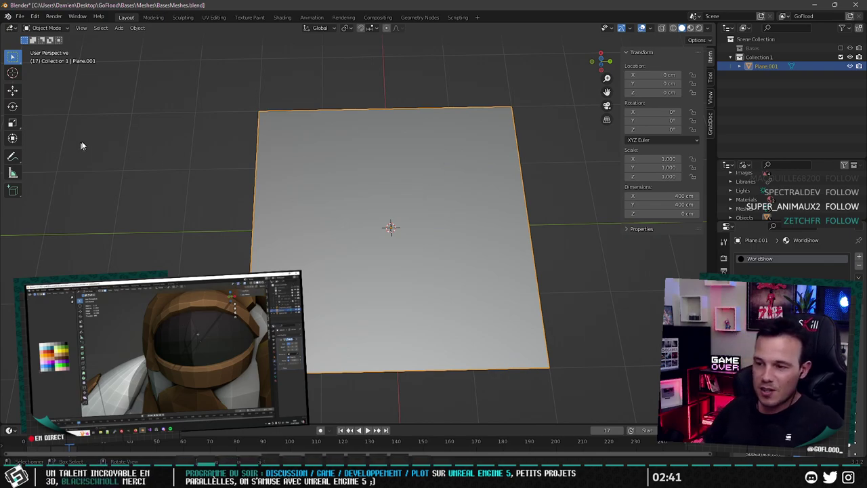
Delete the roof's UCX collision mesh and bring up the UV Editing workspace.
middle_drag(356, 209, 319, 246)
middle_drag(322, 251, 405, 344)
click(405, 344)
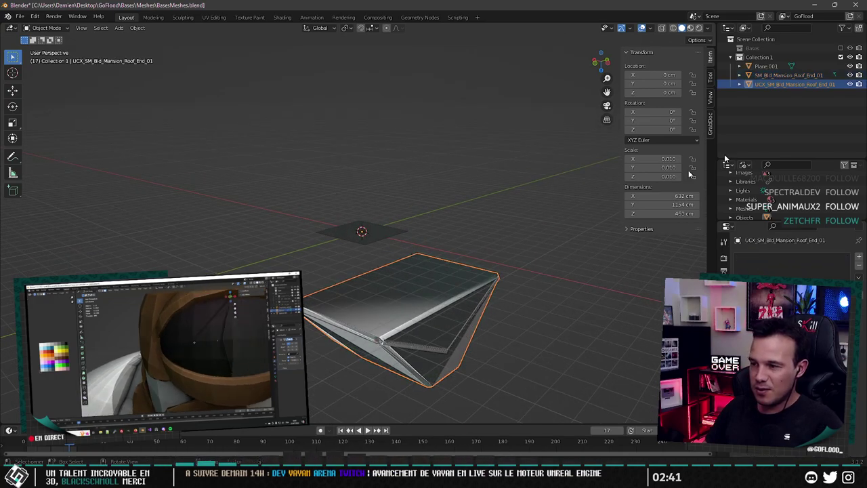
key(Delete)
click(775, 75)
middle_drag(434, 203, 479, 229)
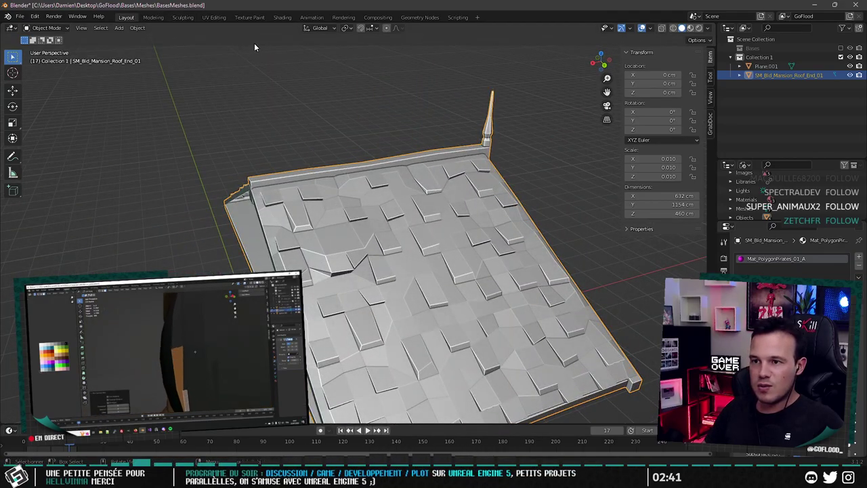
click(222, 17)
Switch to face select mode and close the Texture_01_A texture view in Unreal.
scroll(439, 180, down, 6)
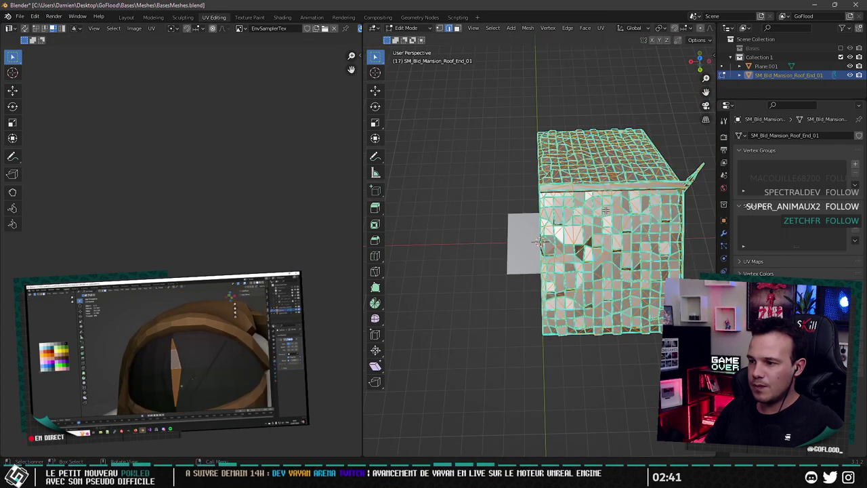
click(457, 28)
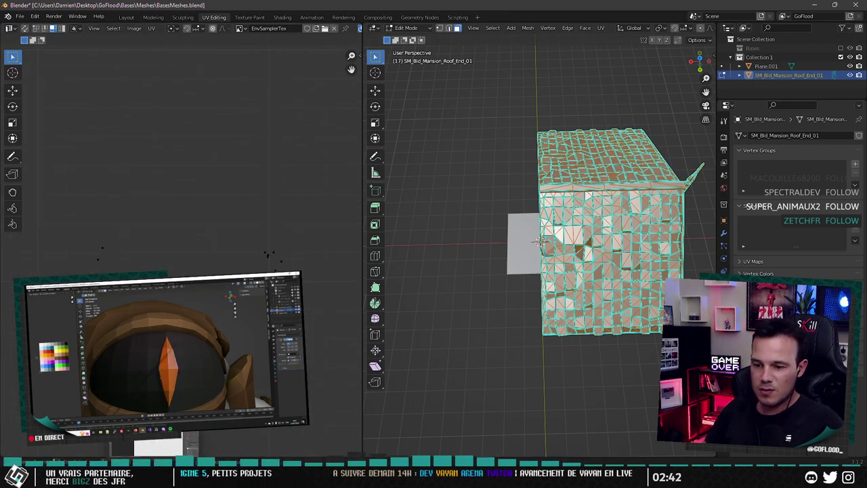
key(alt+Tab)
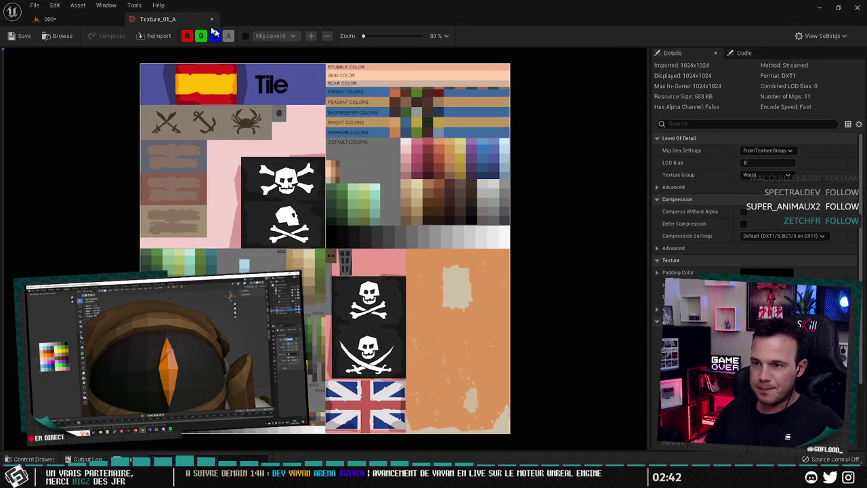
click(211, 19)
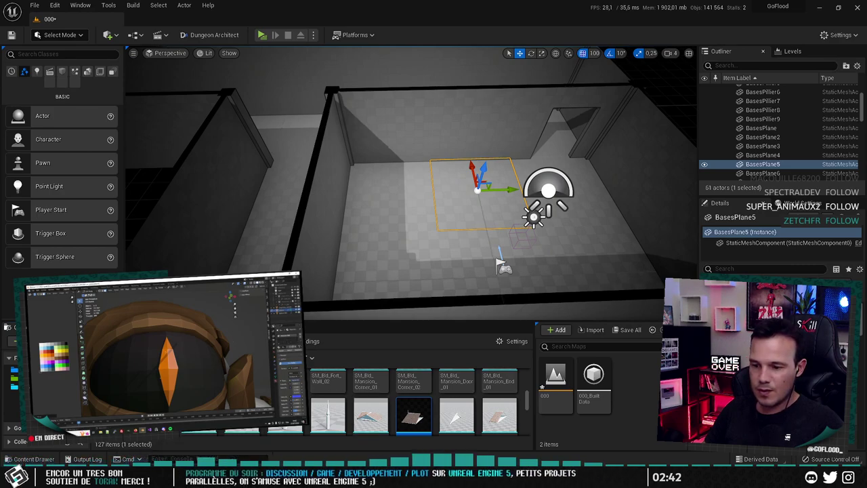
Frame the roof mesh and select one tile face to inspect its UVs.
key(alt+Tab)
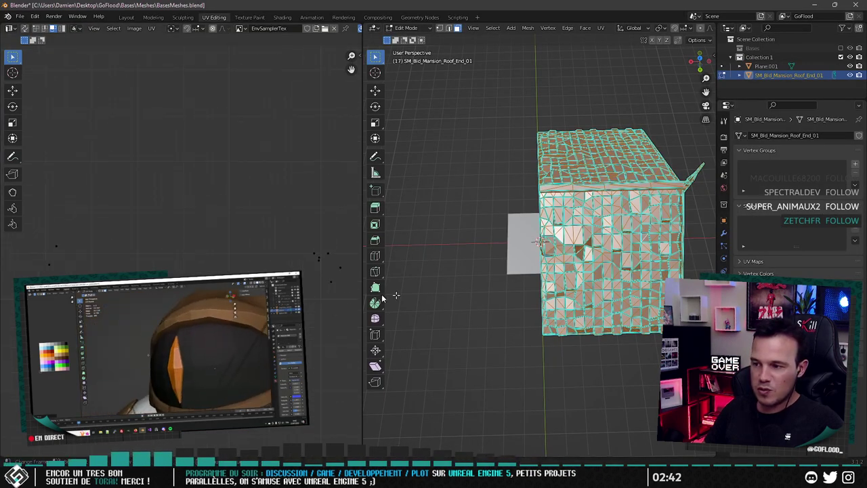
middle_drag(382, 296, 522, 254)
scroll(495, 190, up, 10)
key(KP_Decimal)
scroll(484, 242, up, 5)
scroll(485, 242, down, 5)
scroll(423, 266, down, 3)
scroll(513, 192, down, 5)
scroll(488, 268, up, 6)
scroll(521, 254, up, 1)
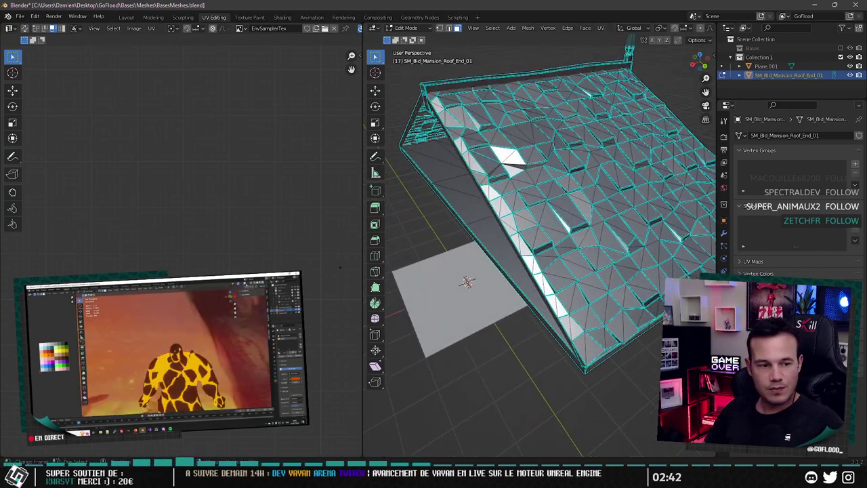
click(569, 216)
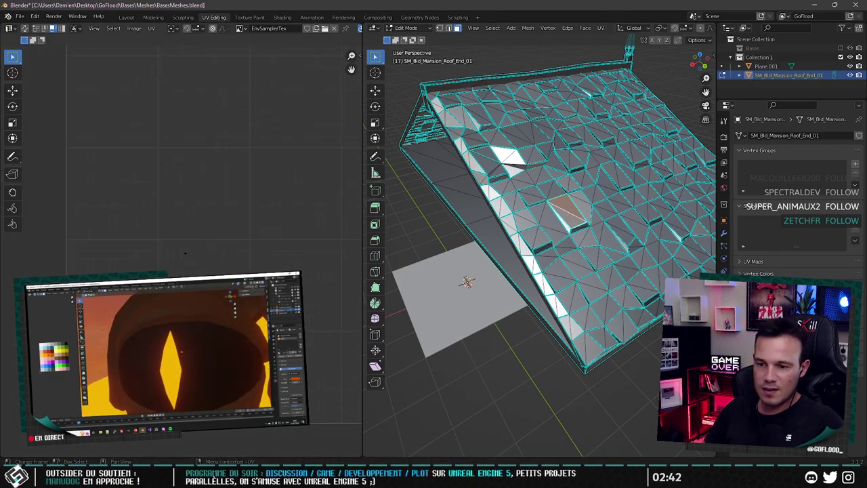
scroll(176, 237, up, 4)
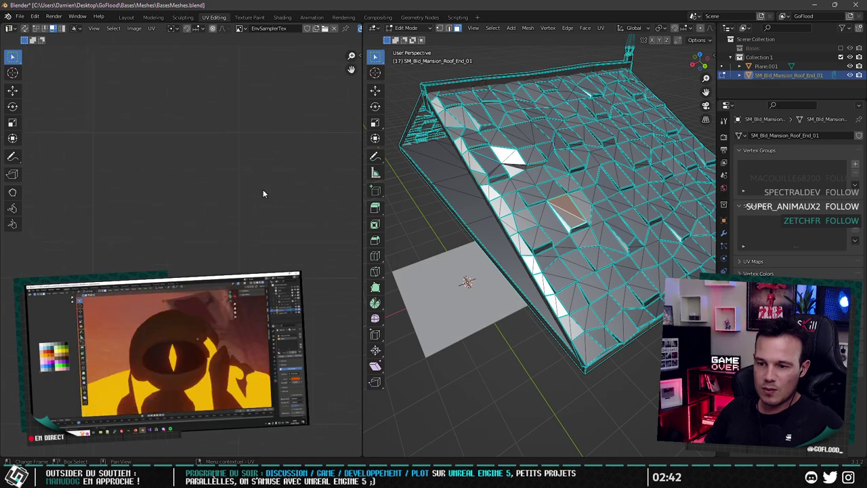
scroll(189, 231, up, 5)
scroll(244, 190, down, 6)
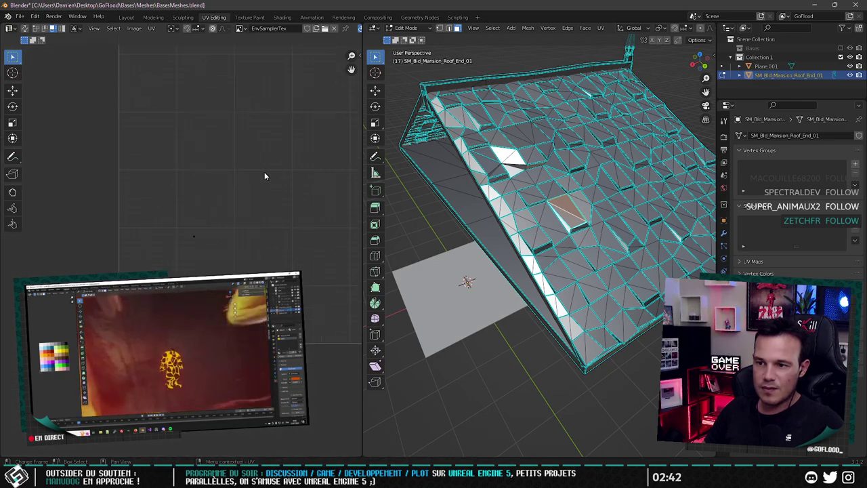
scroll(210, 247, down, 1)
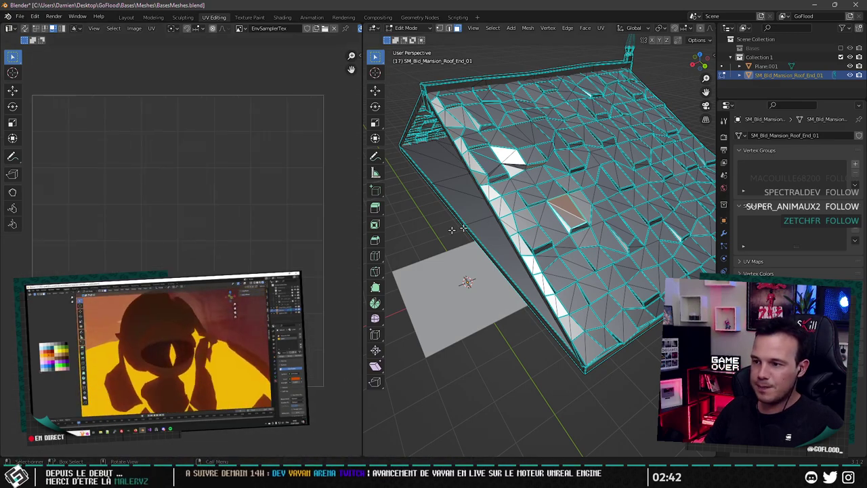
scroll(542, 238, down, 4)
middle_drag(542, 238, 575, 207)
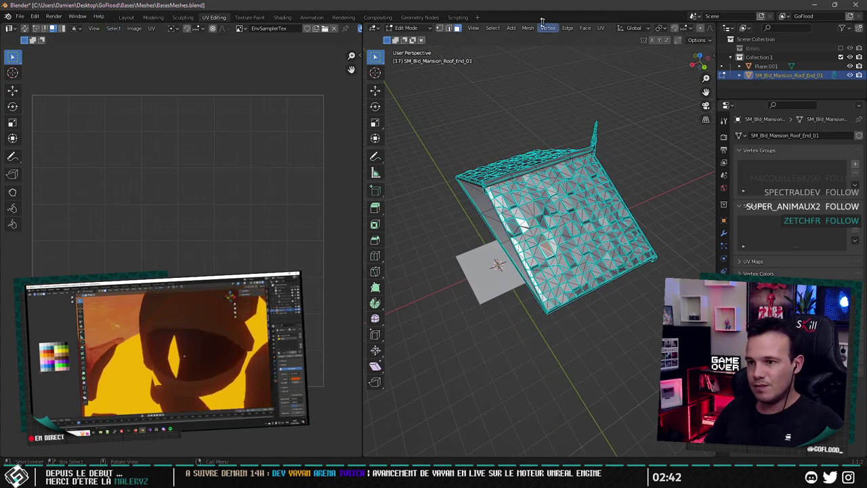
In the Layout workspace, delete the mansion roof mesh and select Plane.001.
click(126, 17)
scroll(354, 203, down, 1)
scroll(354, 202, down, 3)
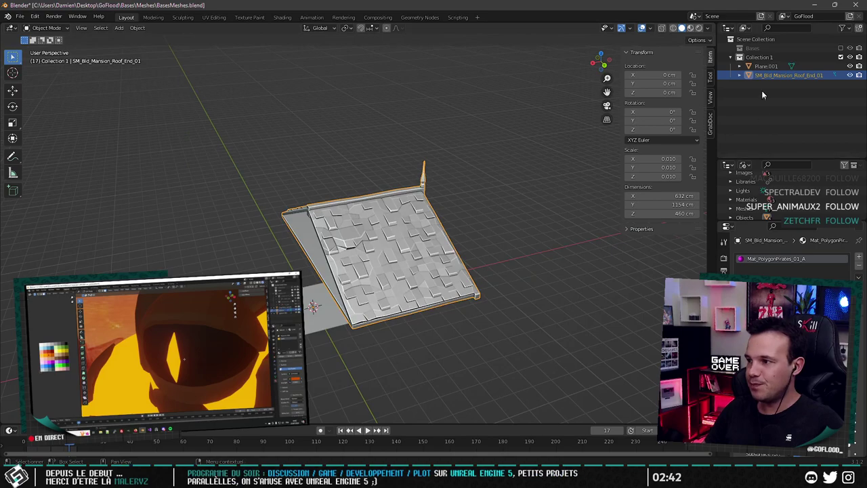
click(762, 90)
click(786, 75)
key(Delete)
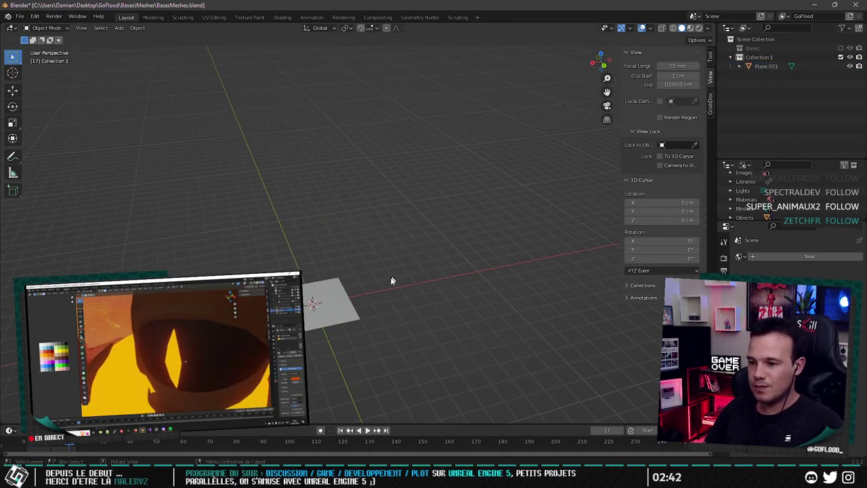
middle_drag(309, 300, 348, 300)
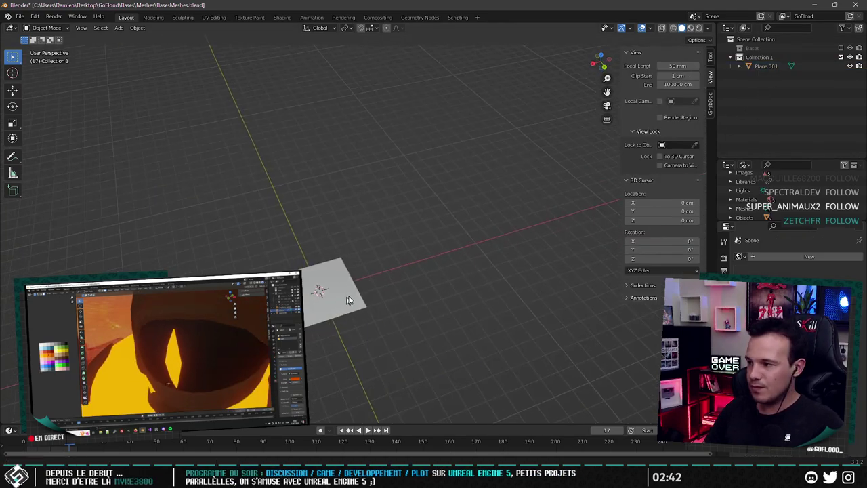
scroll(401, 270, up, 3)
scroll(401, 266, up, 2)
click(409, 279)
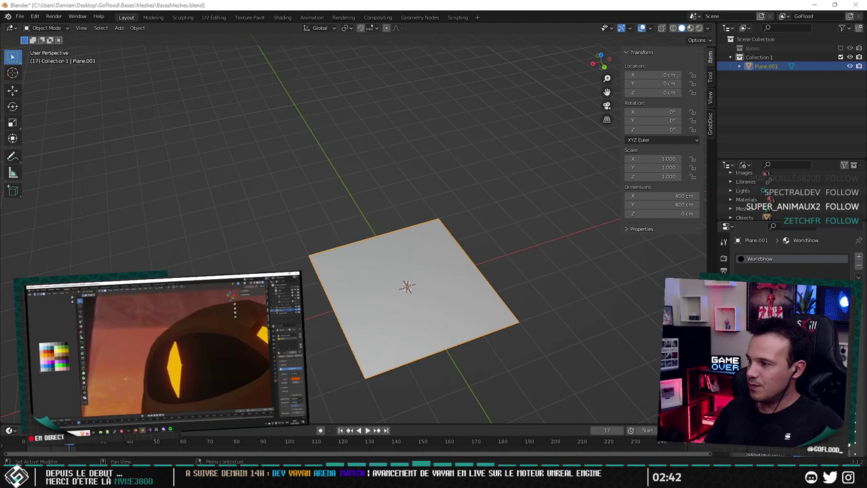
Return to the Unreal 000 level and zoom the viewport toward BasesPlane5.
key(alt+Tab)
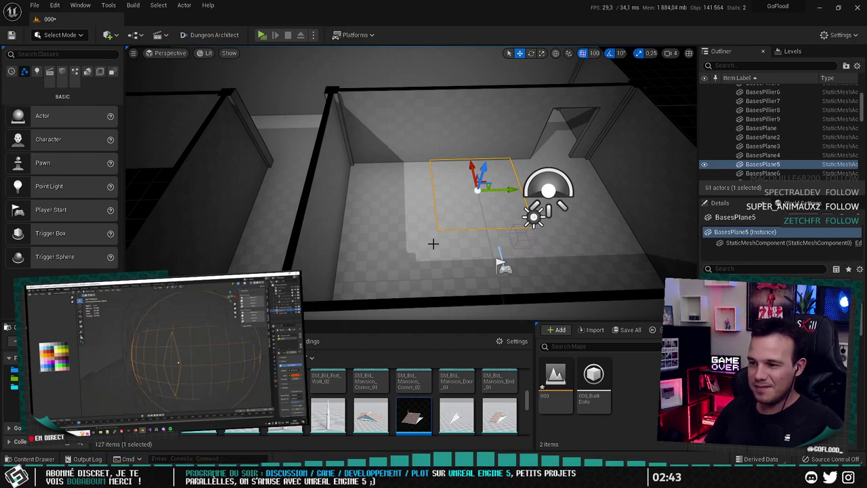
scroll(433, 243, up, 3)
scroll(336, 372, down, 1)
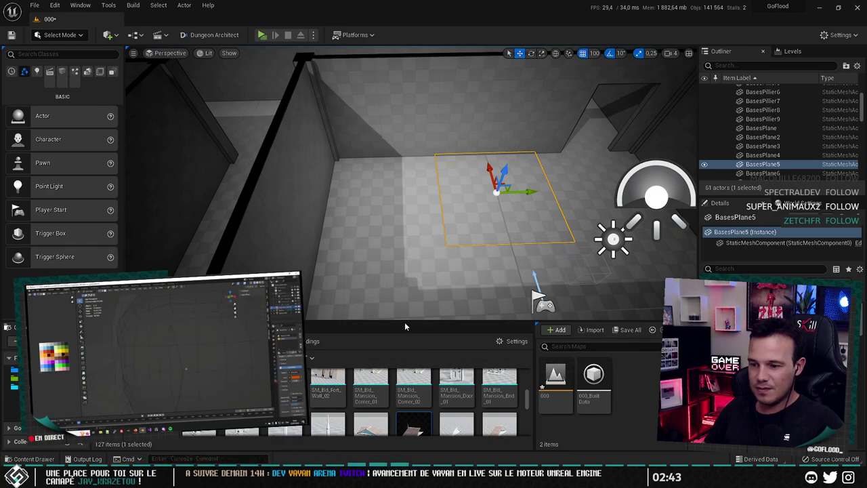
Zoom in on the red 1 px square in Texture.psd, then return to Blender's plane.
key(alt+Tab)
key(alt+Tab)
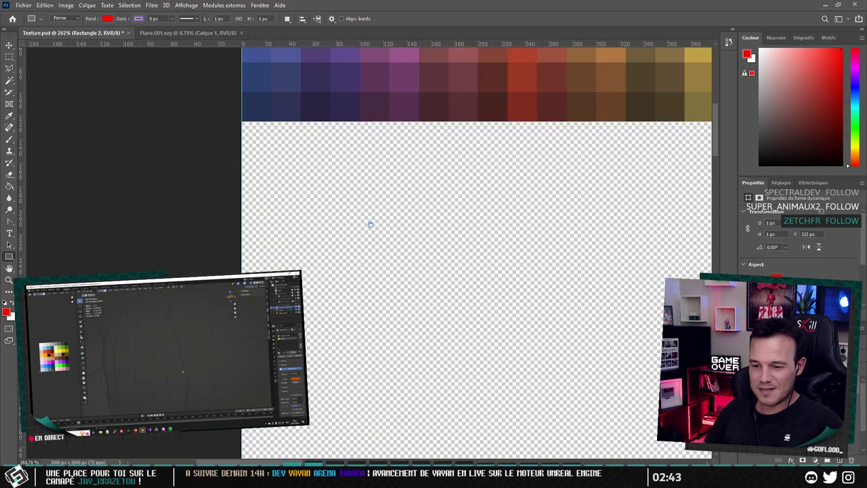
alt+scroll(371, 203, down, 2)
alt+scroll(359, 264, up, 5)
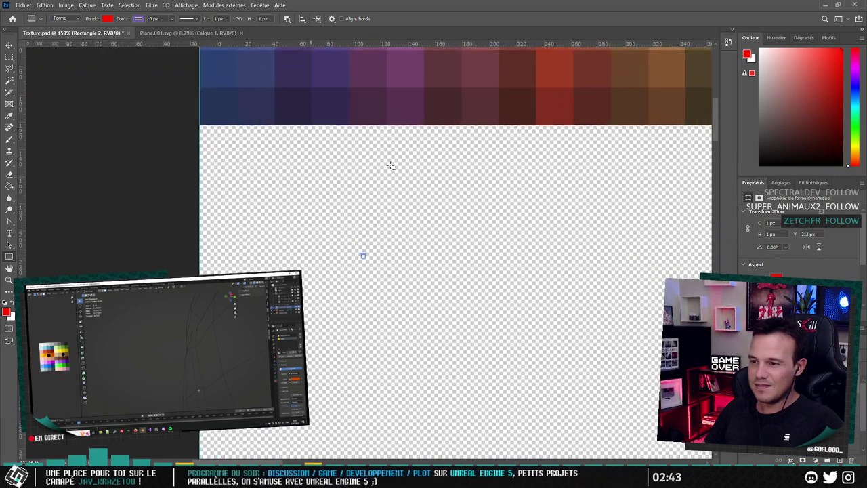
alt+scroll(397, 197, up, 6)
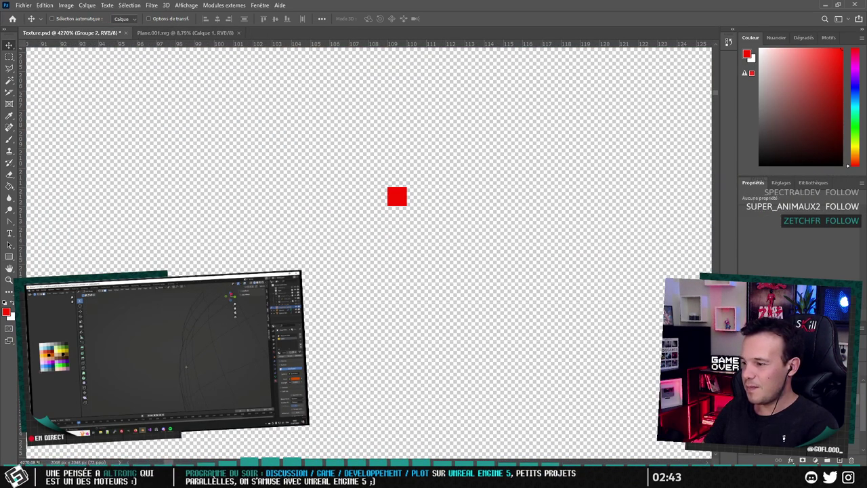
alt+scroll(439, 238, down, 10)
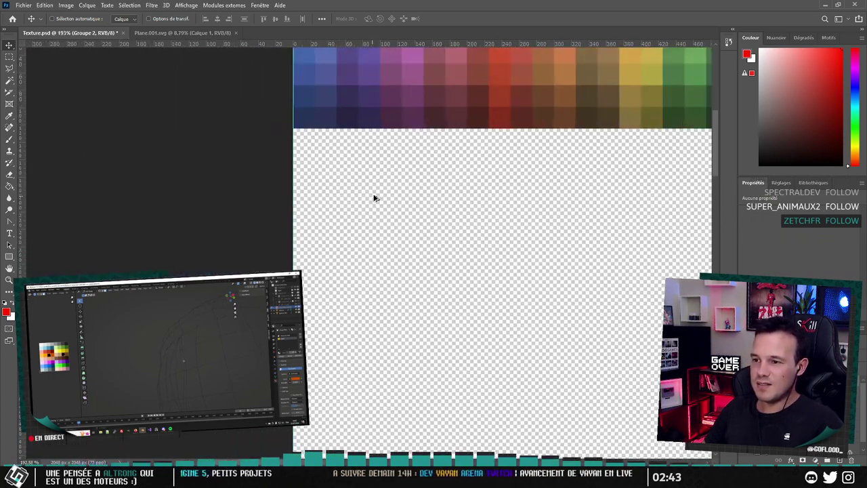
alt+scroll(333, 166, up, 1)
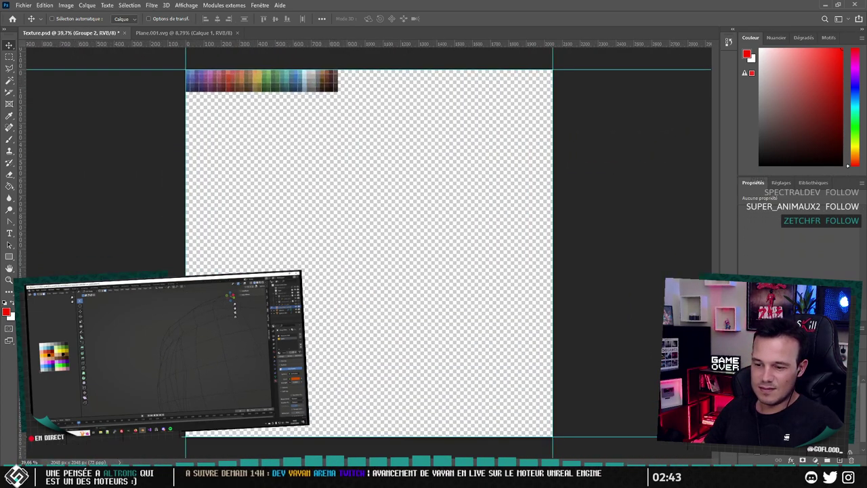
key(alt+Tab)
middle_drag(407, 305, 372, 261)
Put Plane.001 in Edit Mode and view its inset border loops in Top Orthographic.
key(Tab)
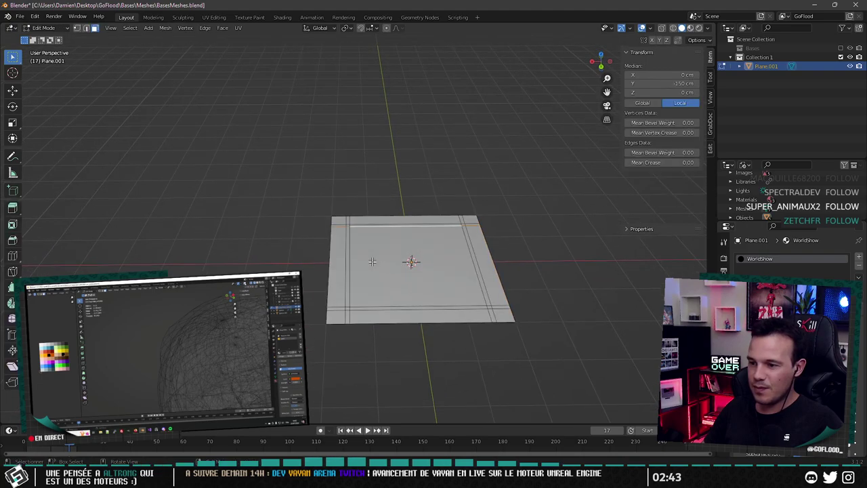
scroll(372, 262, up, 4)
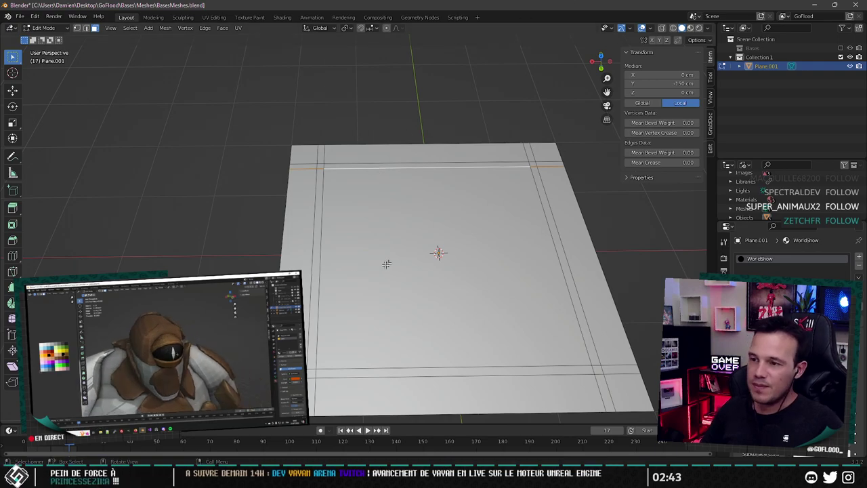
middle_drag(387, 264, 379, 203)
key(alt+Tab)
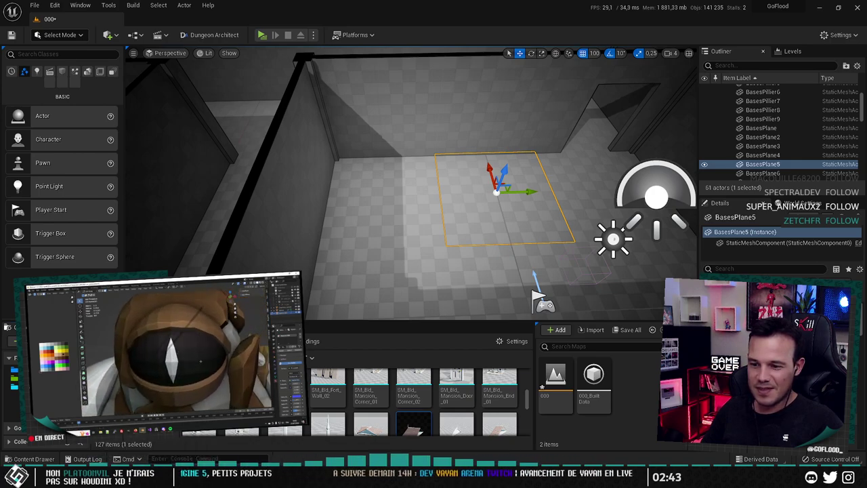
key(alt+Tab)
middle_drag(345, 249, 294, 215)
mouse_move(299, 157)
middle_down()
mouse_move(296, 162)
mouse_move(290, 147)
middle_up()
key(KP_7)
Move the selected border edge 8 cm along the Y axis.
scroll(324, 168, down, 4)
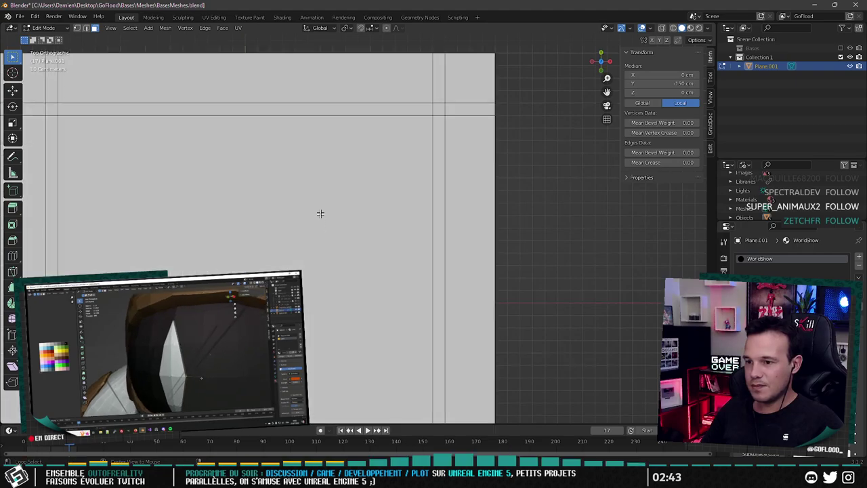
scroll(359, 251, up, 4)
scroll(368, 237, up, 5)
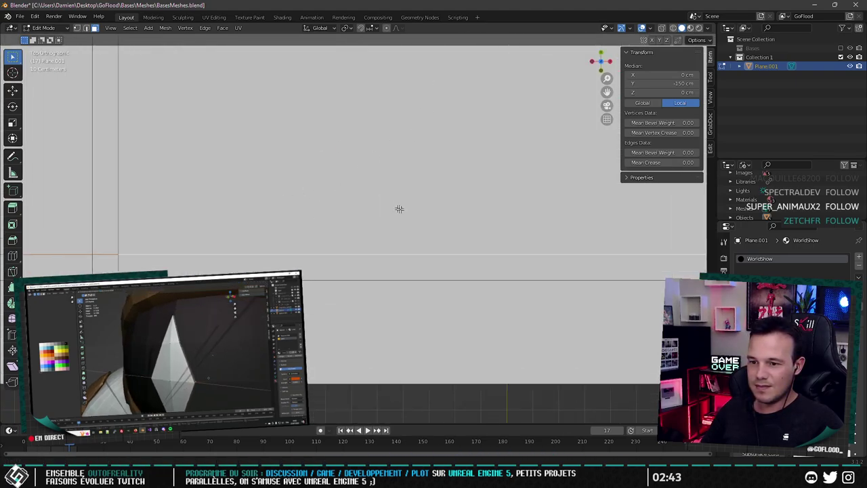
scroll(490, 265, down, 4)
scroll(428, 261, up, 5)
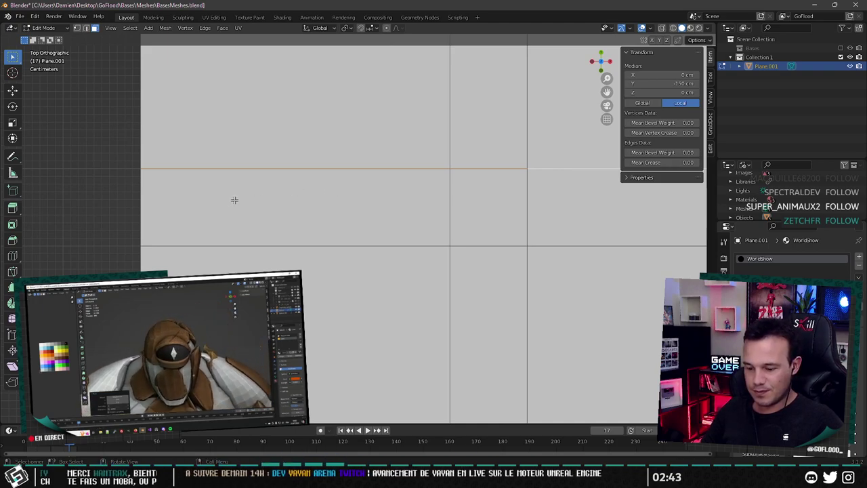
key(g)
key(y)
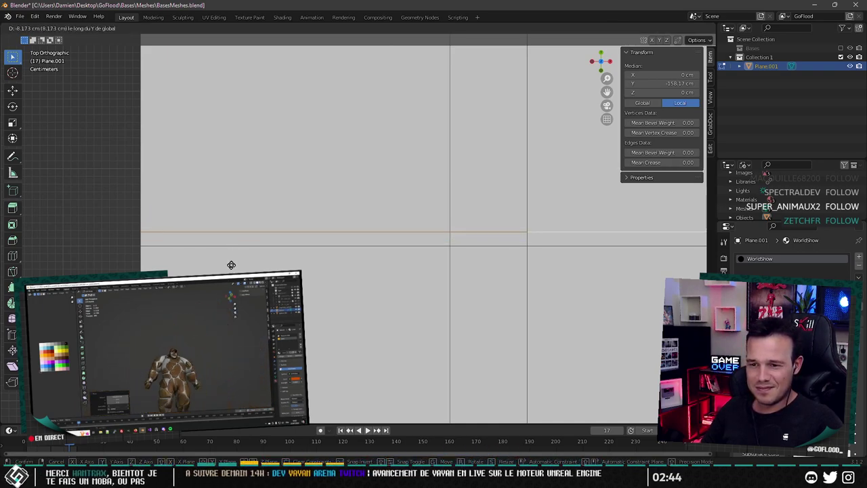
click(231, 265)
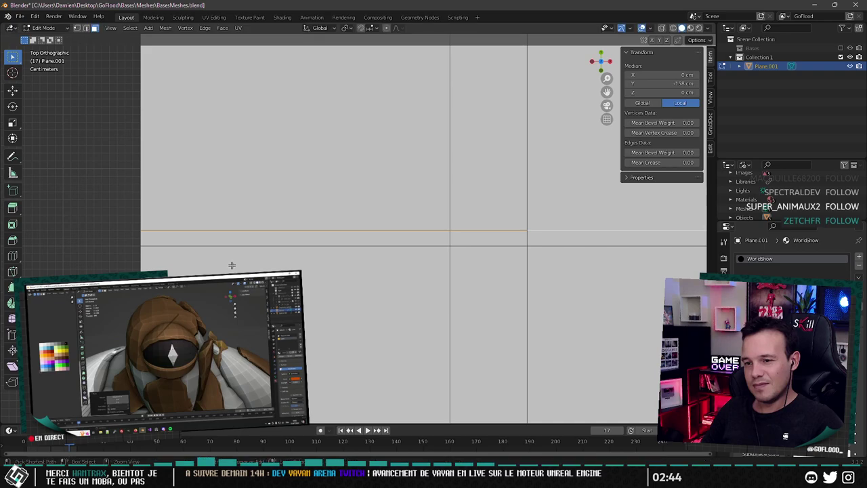
scroll(253, 213, down, 6)
scroll(358, 64, up, 8)
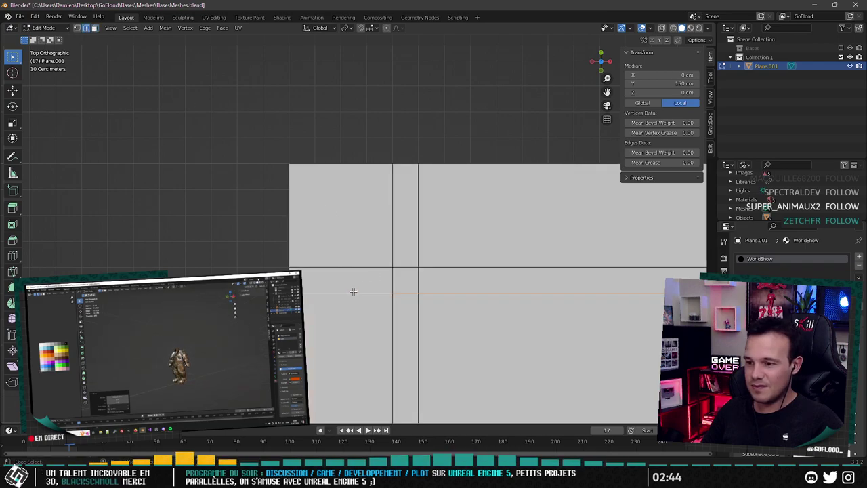
scroll(338, 298, down, 2)
scroll(321, 278, up, 6)
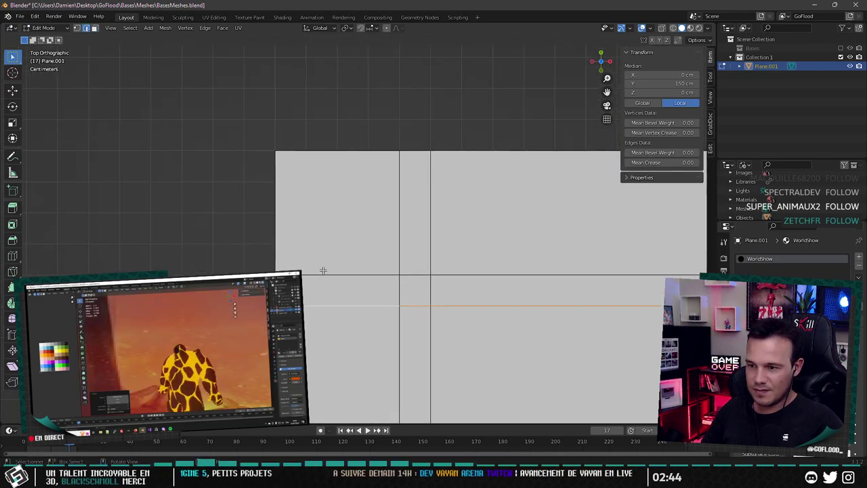
scroll(308, 306, down, 3)
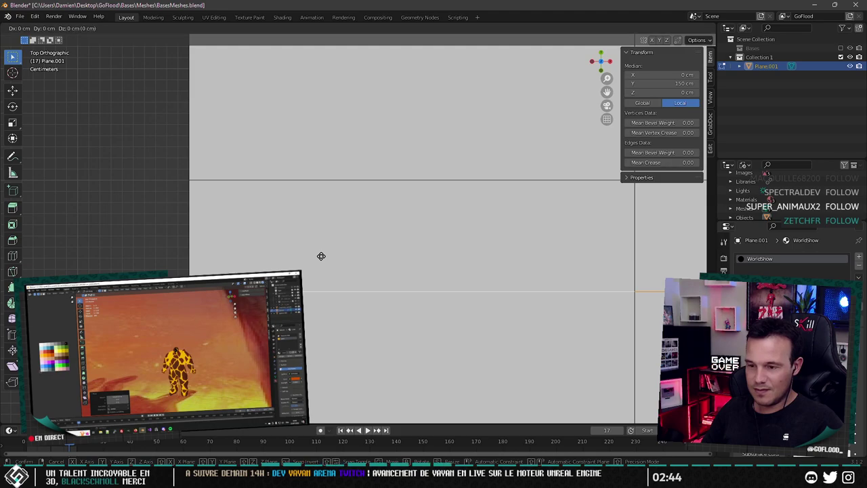
click(325, 161)
Place the left inner border edge at X −158 cm.
scroll(337, 184, down, 3)
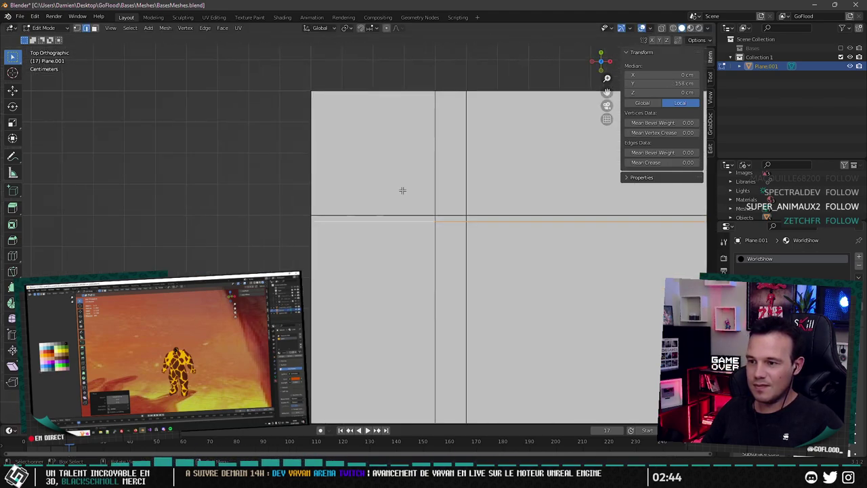
scroll(469, 151, up, 4)
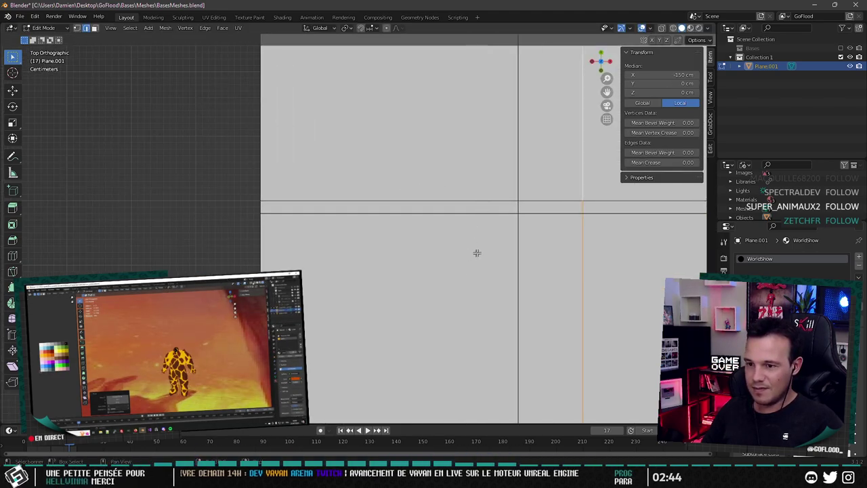
scroll(474, 176, up, 5)
scroll(407, 204, down, 2)
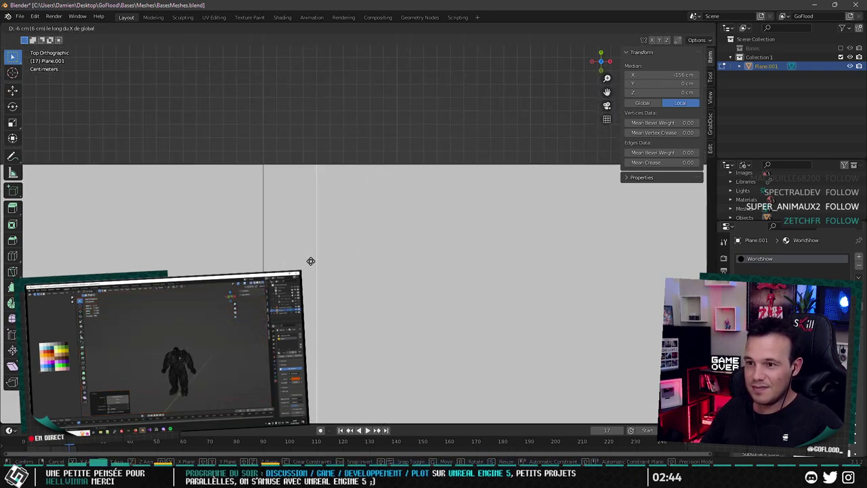
click(287, 257)
scroll(334, 271, down, 5)
scroll(550, 276, up, 6)
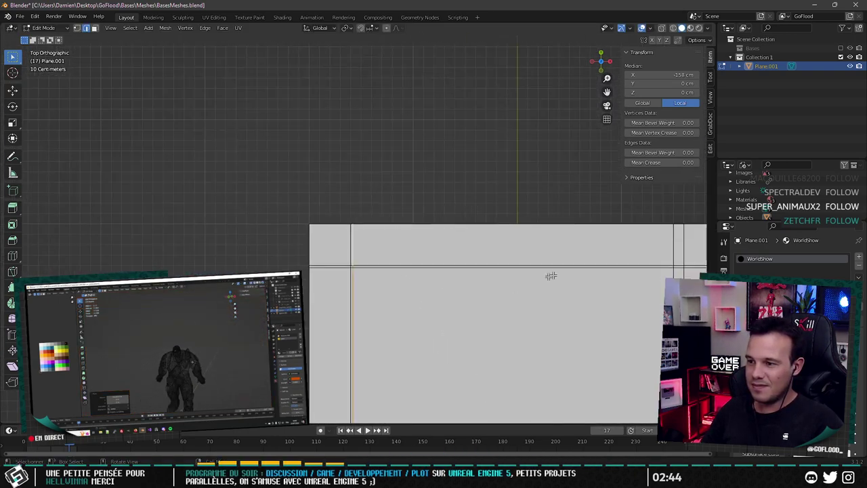
scroll(551, 276, down, 4)
scroll(445, 232, up, 6)
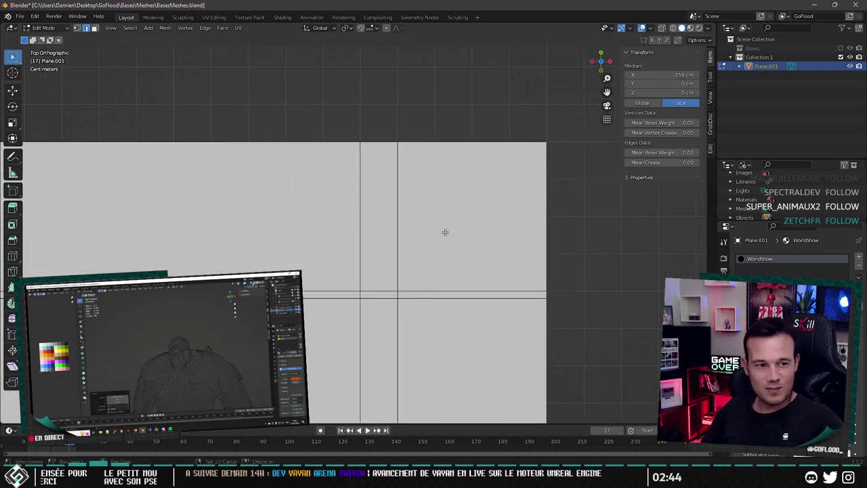
scroll(364, 213, up, 4)
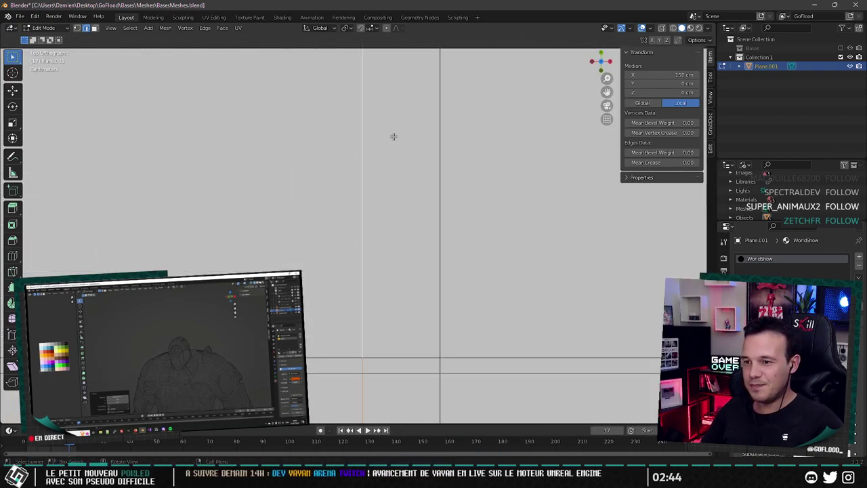
shift+middle_drag(394, 136, 374, 277)
Move the right inner border edge along X to 158 cm.
key(g)
key(y)
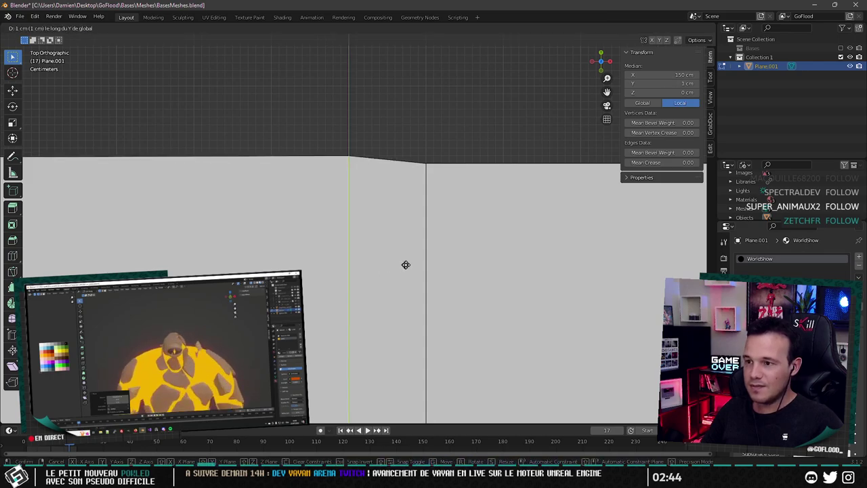
key(x)
click(427, 268)
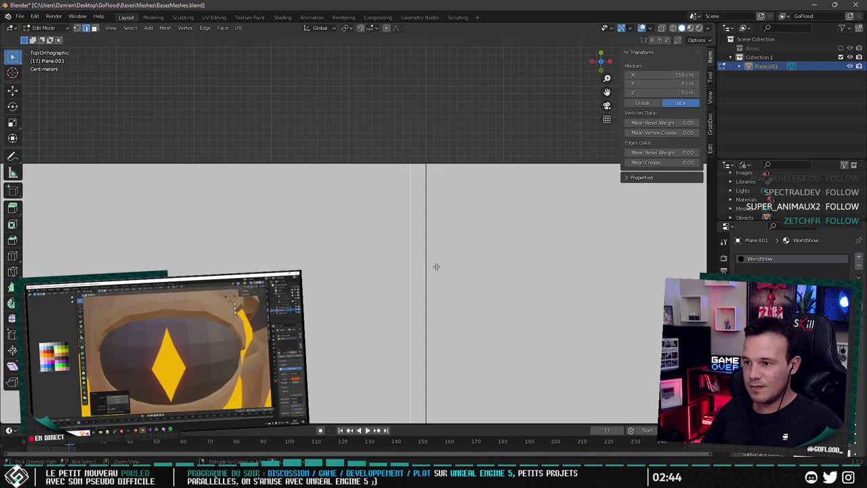
scroll(416, 290, down, 5)
shift+middle_drag(344, 335, 399, 268)
scroll(399, 268, up, 6)
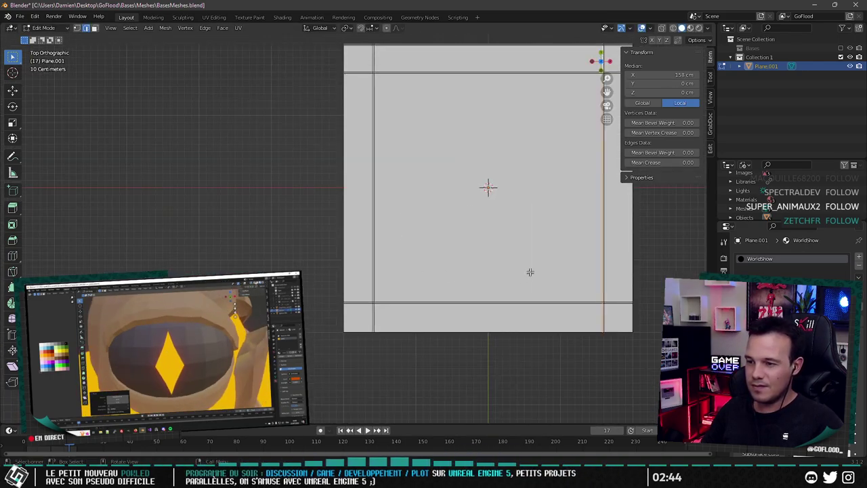
shift+middle_drag(530, 271, 441, 312)
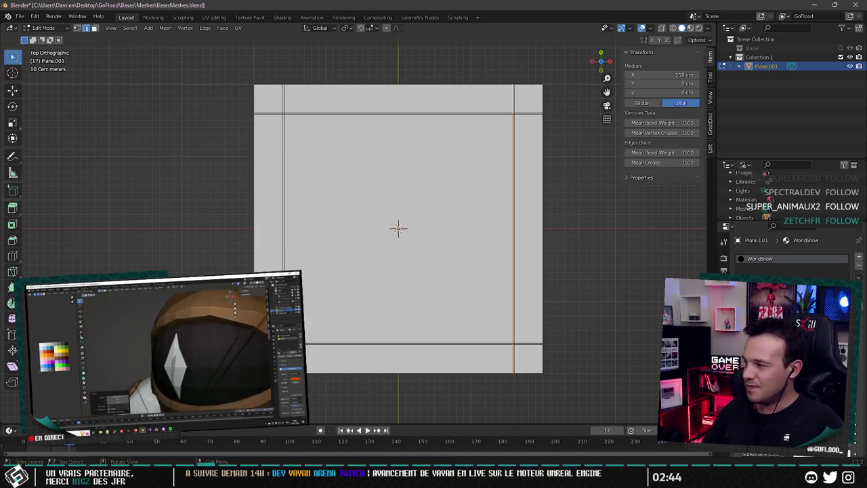
Slide the left border edge loop to X −155 cm.
shift+middle_drag(311, 327, 349, 274)
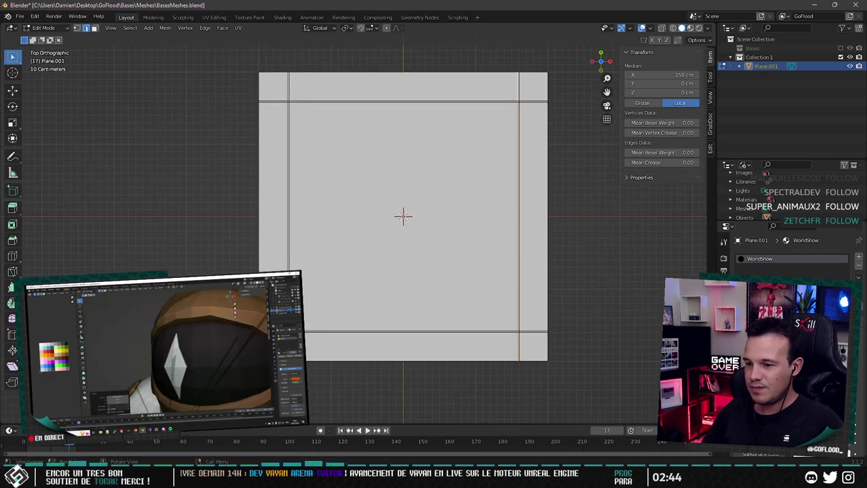
scroll(353, 230, up, 5)
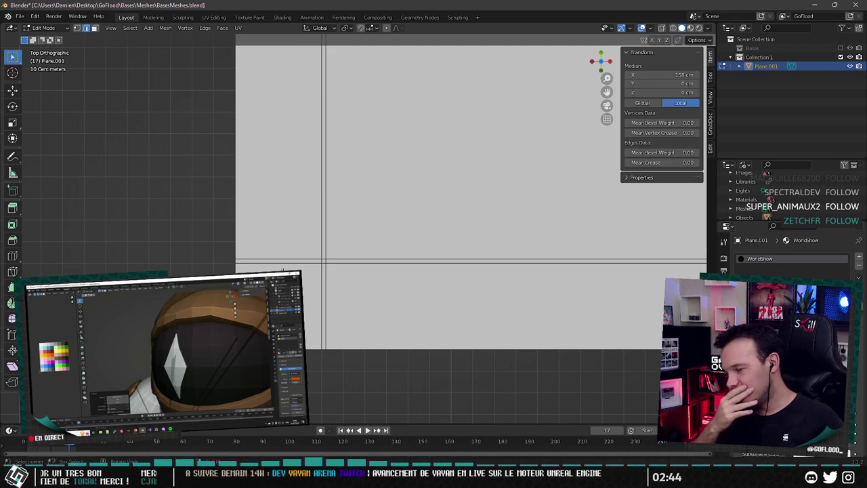
scroll(356, 245, down, 5)
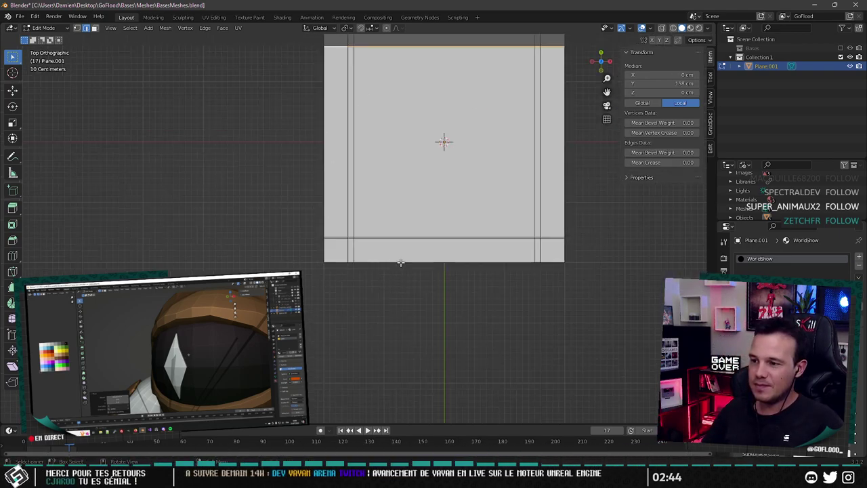
scroll(398, 239, up, 6)
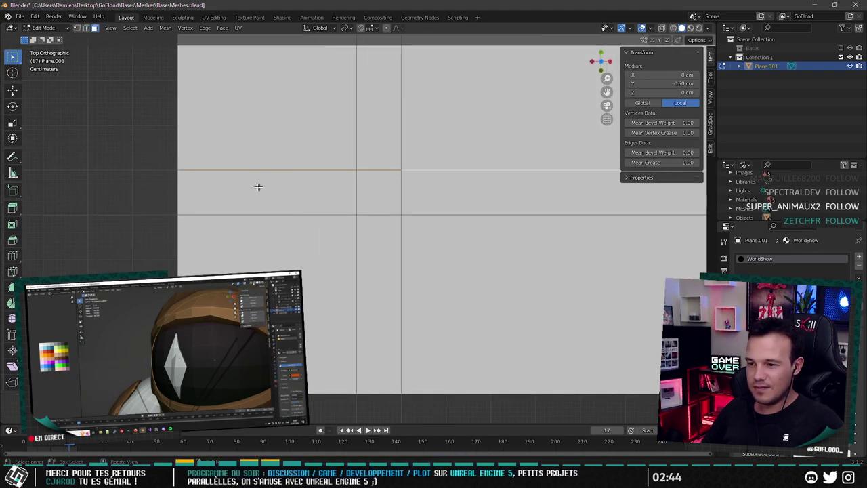
scroll(226, 190, up, 3)
shift+middle_drag(226, 189, 296, 246)
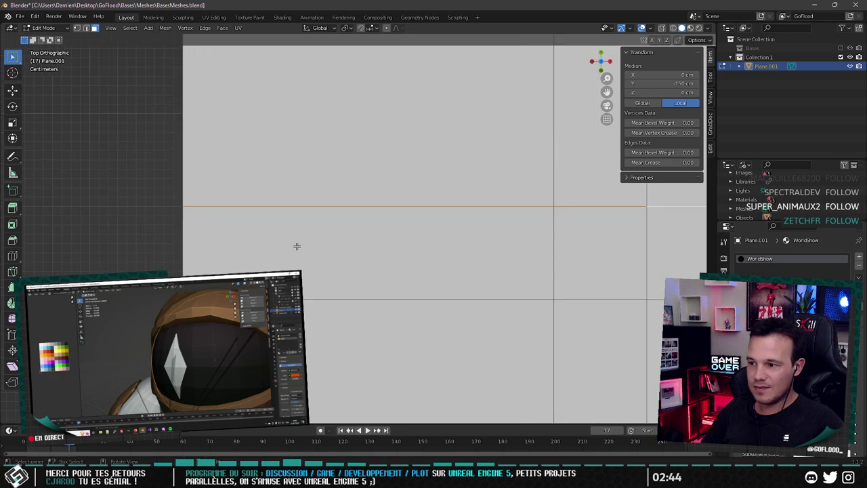
scroll(370, 252, down, 4)
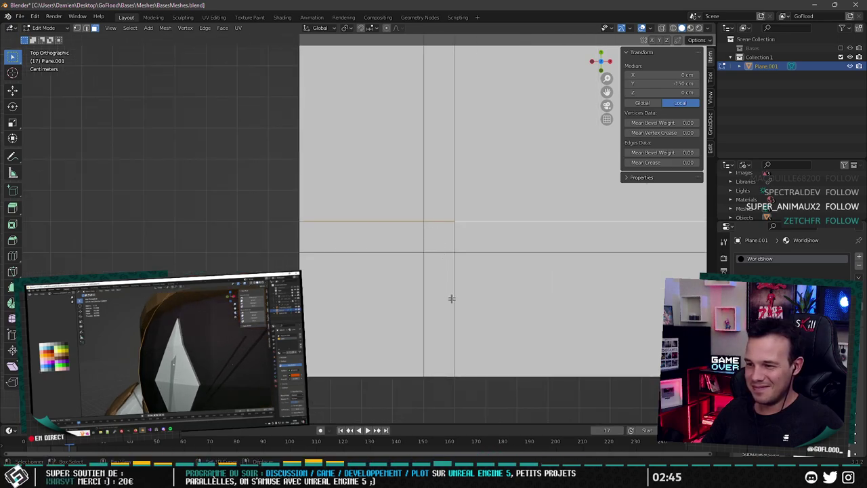
shift+middle_drag(452, 298, 364, 314)
scroll(364, 313, up, 5)
shift+middle_drag(352, 202, 305, 248)
scroll(311, 275, up, 1)
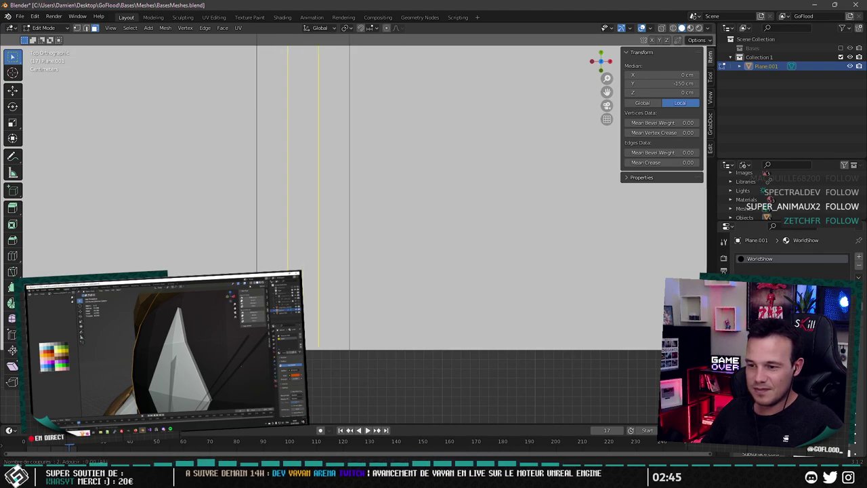
key(g)
key(g)
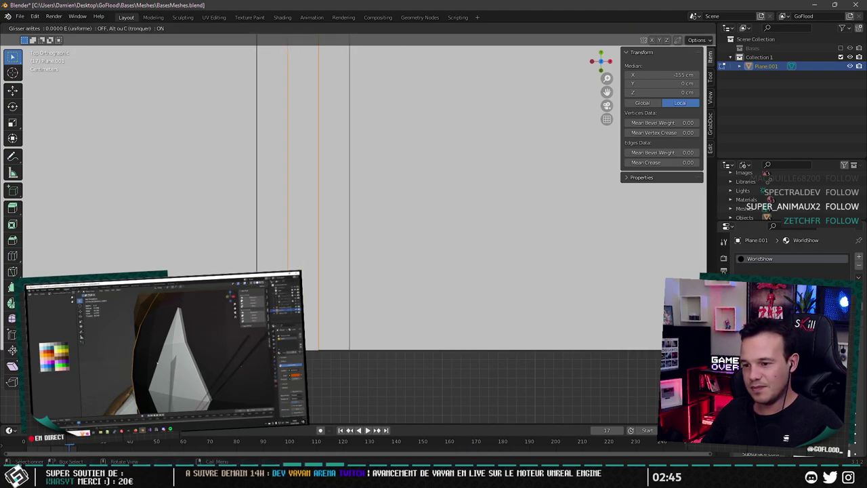
click(306, 317)
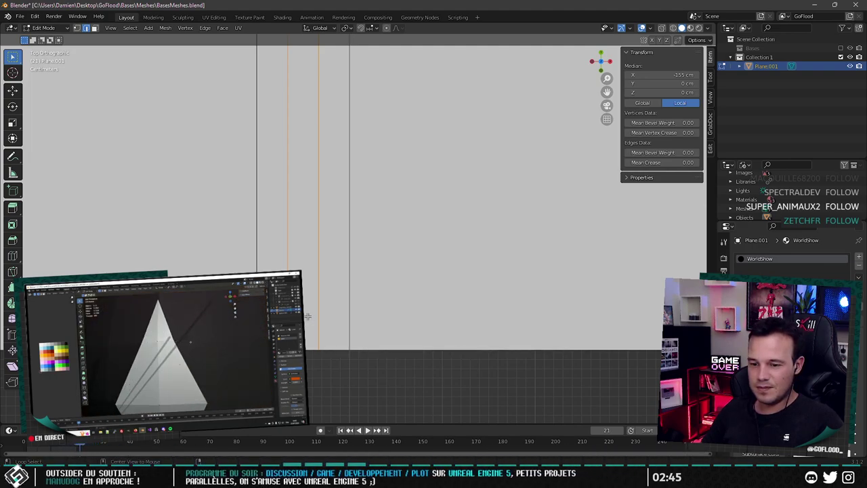
Add a horizontal loop cut near the bottom border at Y −155 cm.
scroll(509, 134, down, 3)
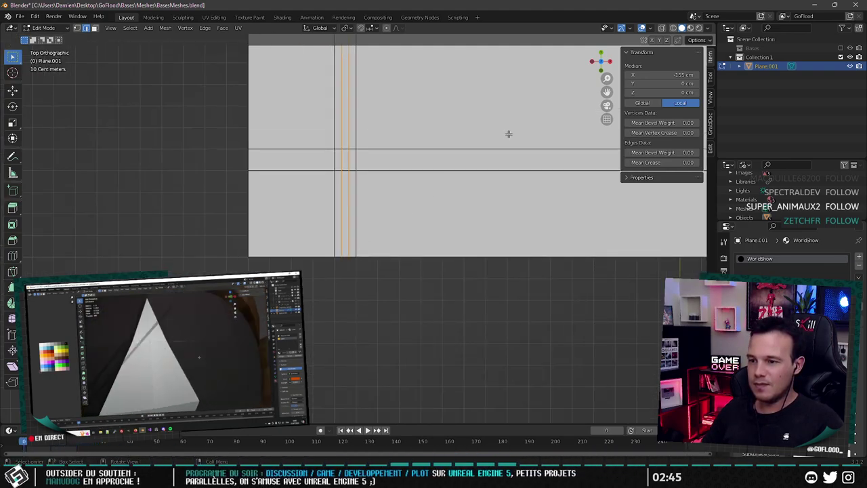
shift+middle_drag(508, 134, 284, 274)
scroll(354, 325, down, 6)
scroll(455, 385, up, 5)
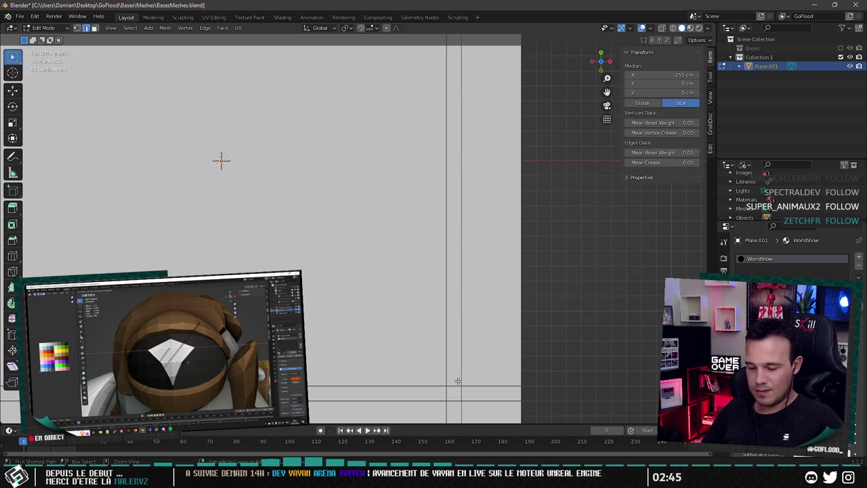
key(g)
key(g)
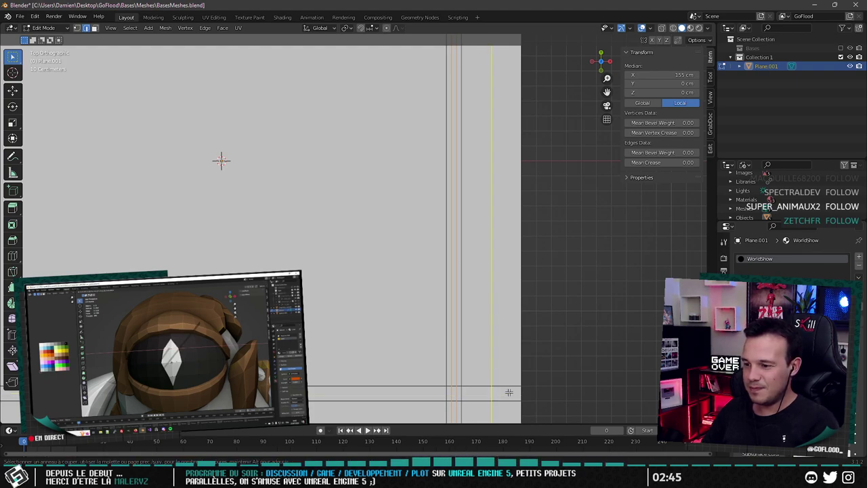
click(521, 393)
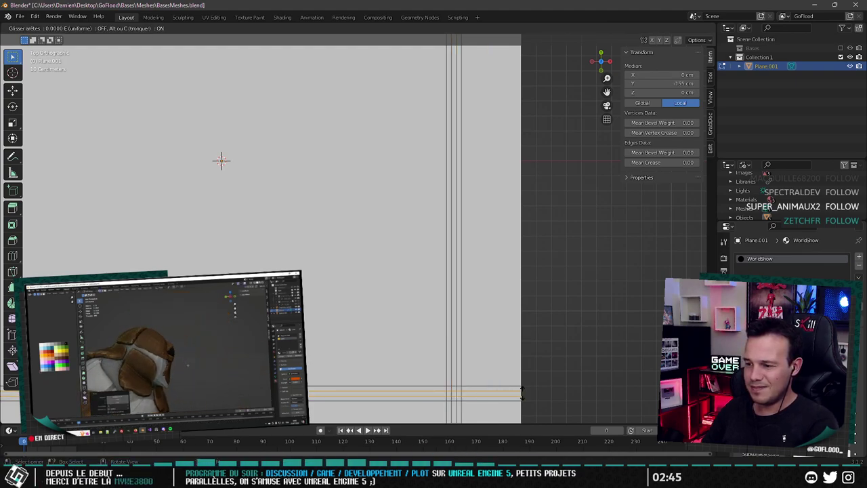
click(490, 348)
scroll(329, 97, down, 3)
scroll(377, 88, up, 3)
scroll(412, 186, up, 2)
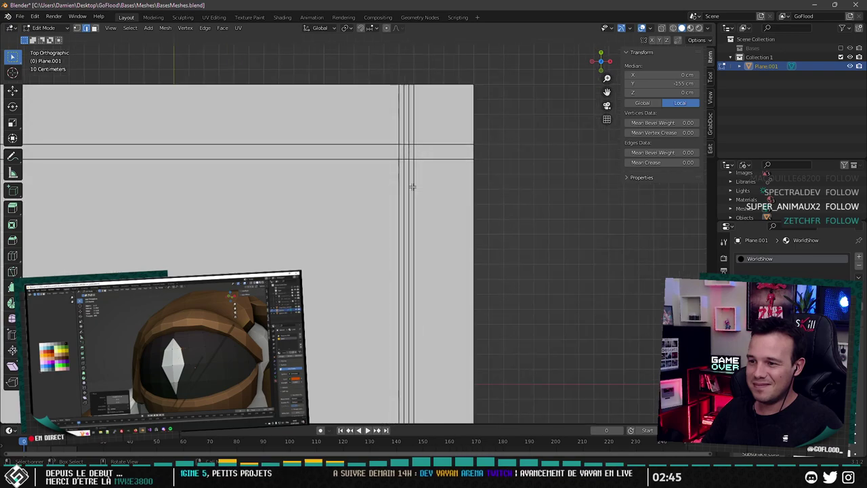
scroll(412, 187, up, 1)
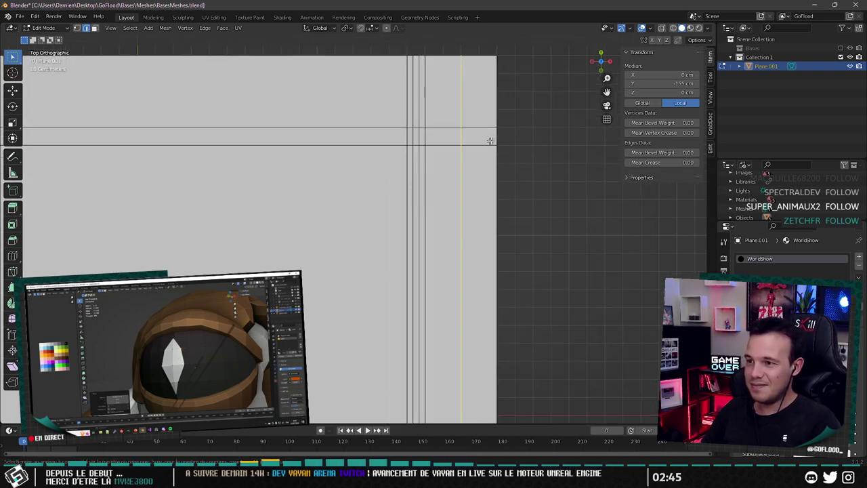
Add a loop cut near the top border at Y 155 cm.
click(494, 136)
click(495, 135)
scroll(461, 163, down, 3)
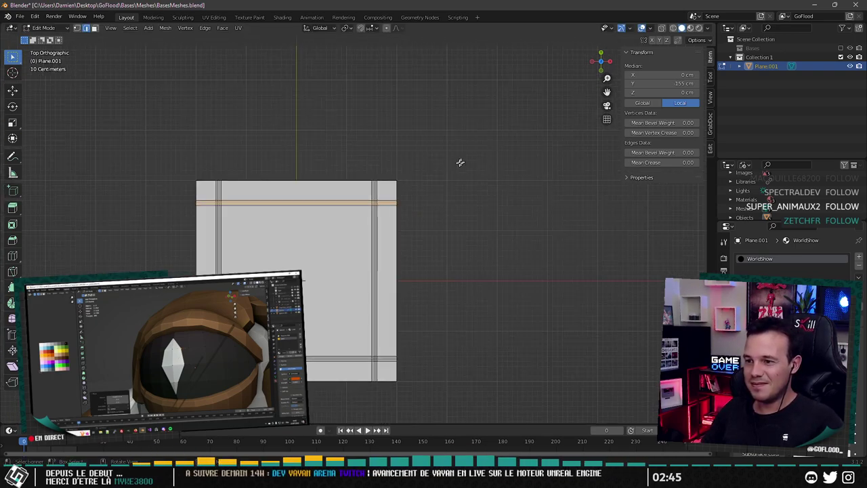
shift+middle_drag(460, 163, 565, 101)
scroll(351, 229, up, 4)
shift+middle_drag(352, 229, 361, 76)
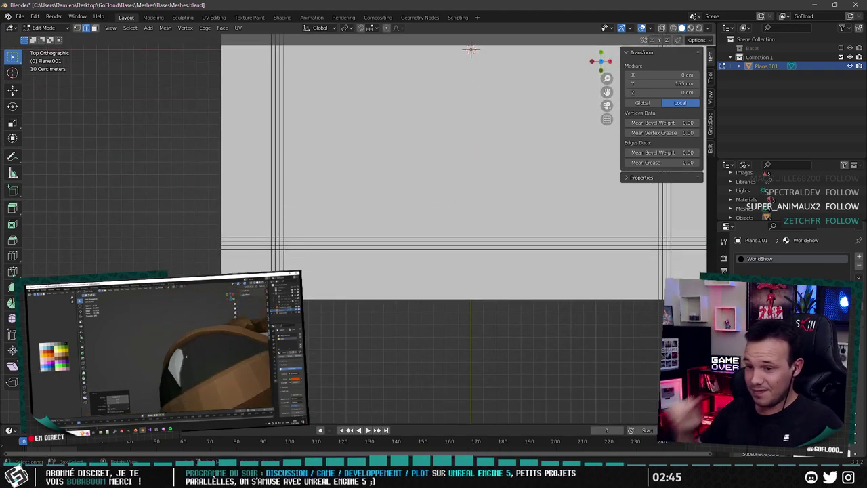
scroll(305, 244, up, 5)
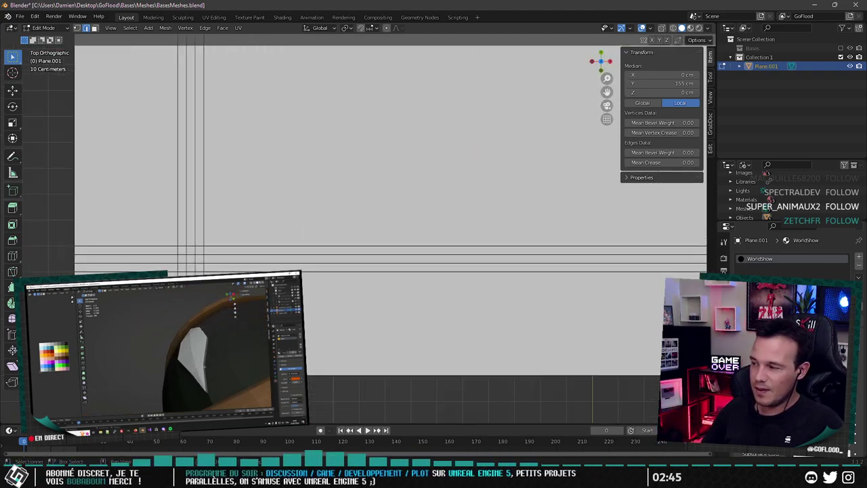
scroll(312, 298, down, 5)
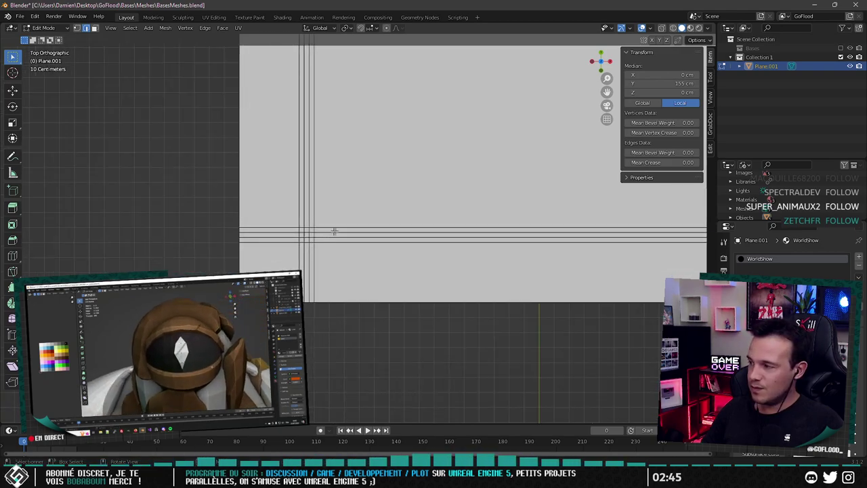
shift+middle_drag(346, 212, 354, 312)
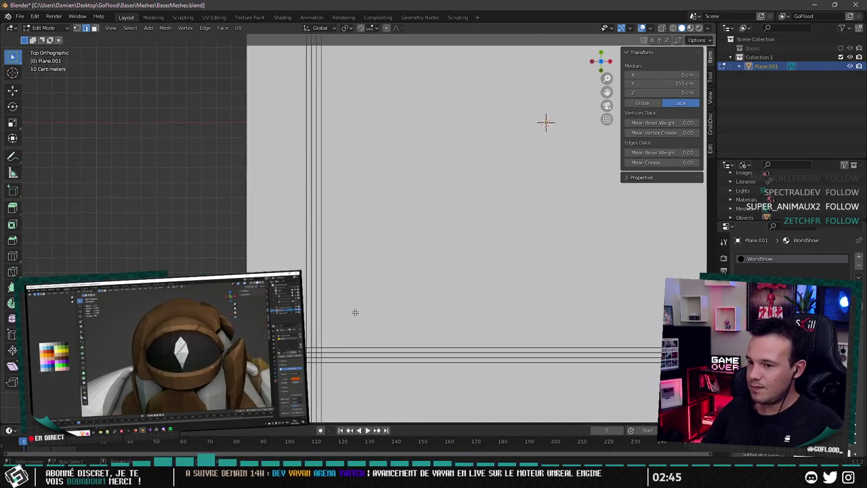
scroll(354, 312, down, 3)
shift+middle_drag(396, 273, 428, 185)
scroll(428, 185, up, 6)
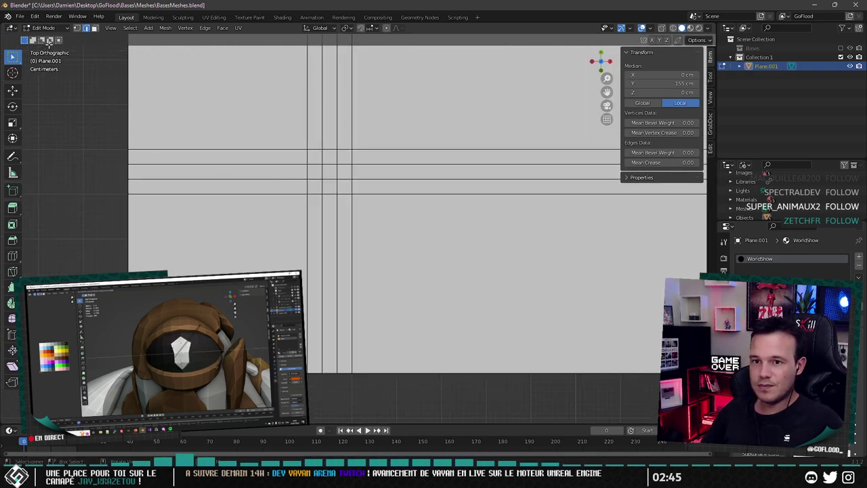
In face select mode, select the border face loops plus the middle horizontal and vertical loops.
click(95, 28)
click(242, 164)
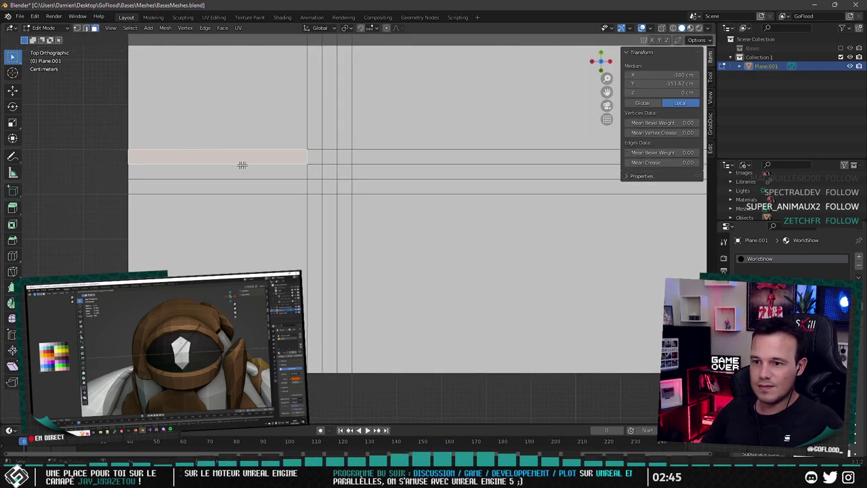
alt+click(304, 161)
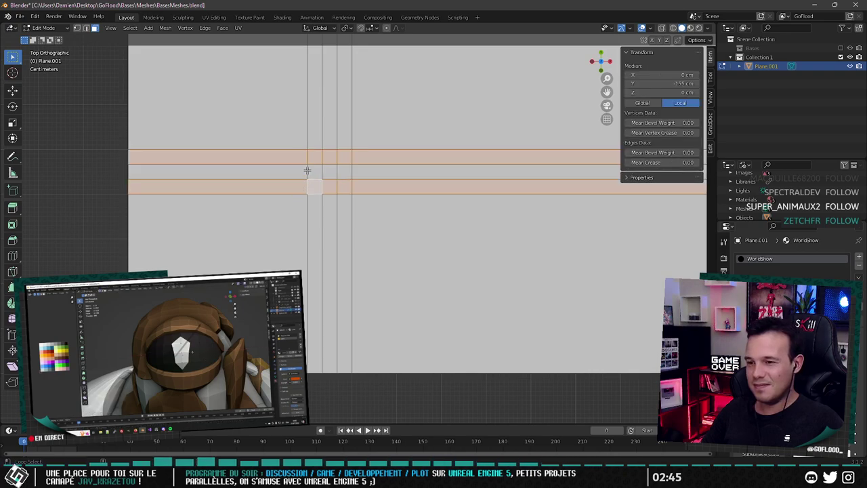
alt+shift+click(308, 172)
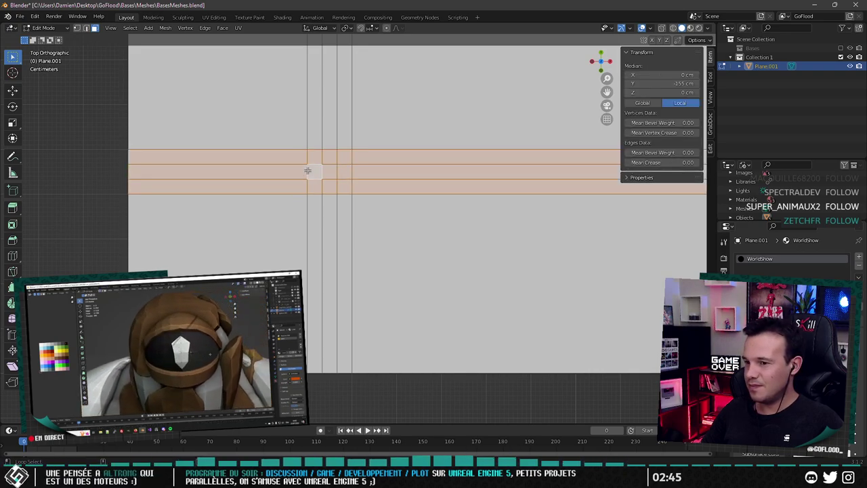
alt+shift+click(318, 192)
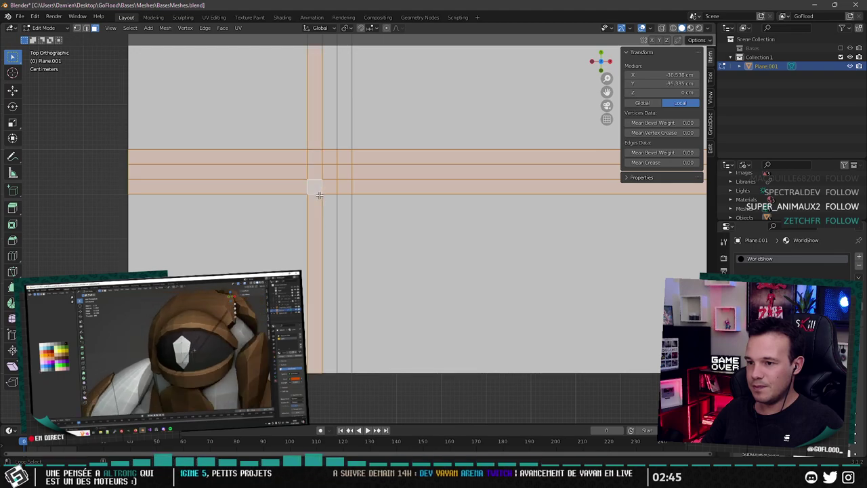
alt+shift+click(344, 156)
Pan and zoom across the plane to bring the other border loops into view.
scroll(366, 158, down, 2)
scroll(365, 157, down, 5)
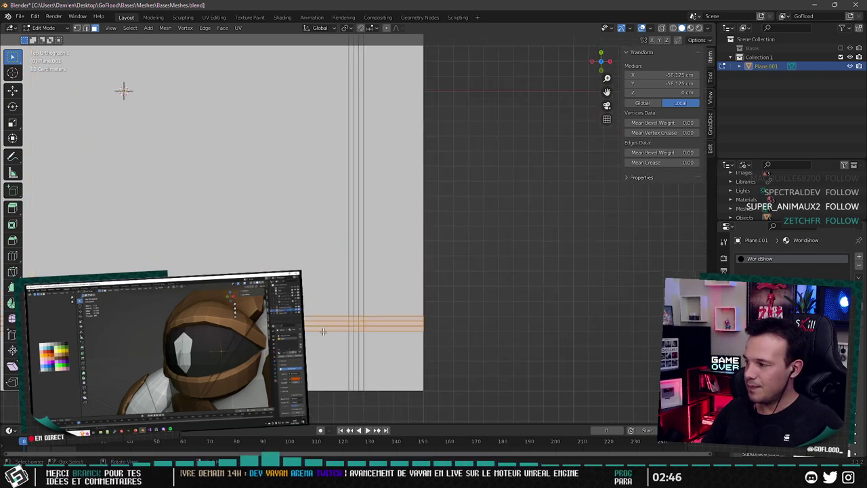
scroll(333, 380, up, 4)
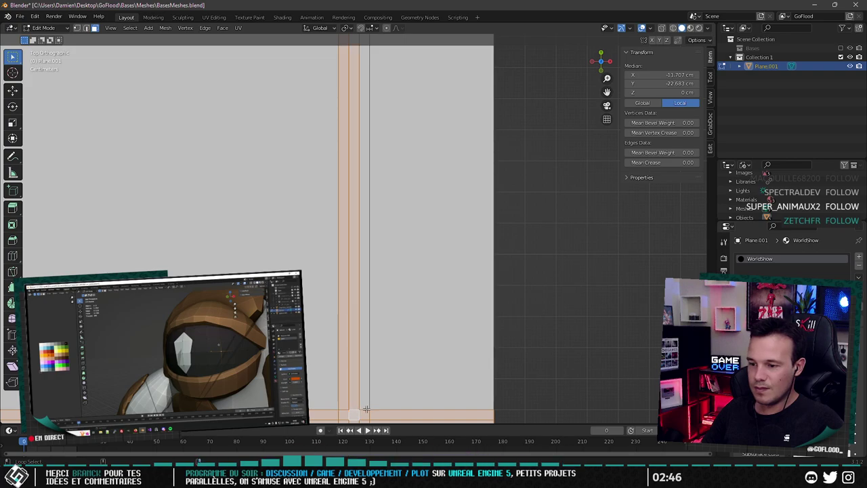
scroll(222, 149, down, 4)
shift+middle_drag(223, 149, 381, 364)
scroll(85, 230, up, 3)
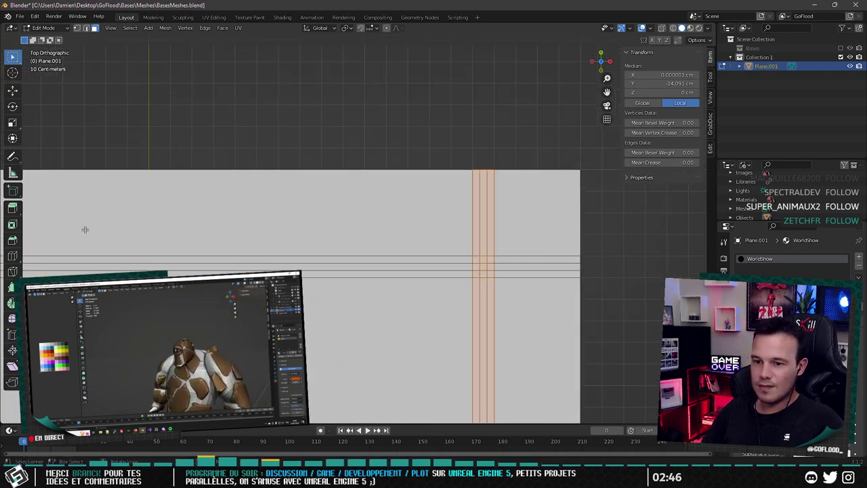
shift+middle_drag(474, 271, 274, 283)
scroll(274, 283, up, 3)
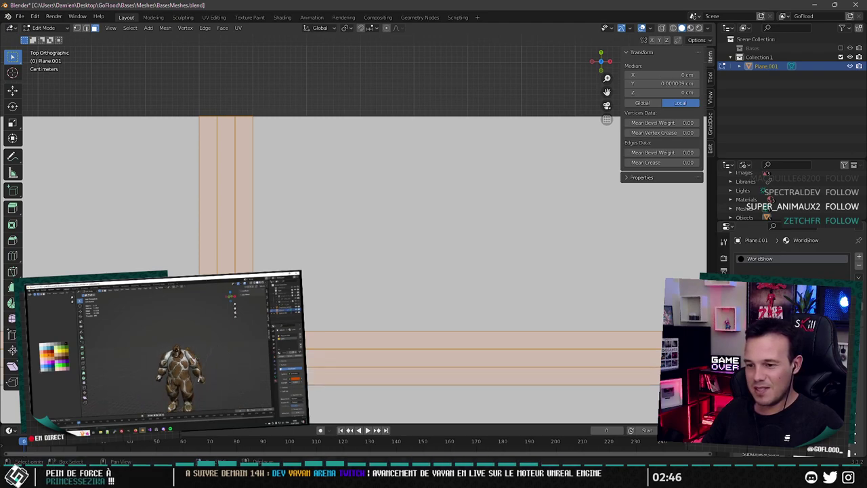
scroll(316, 364, down, 5)
Check the selected border loops from perspective, top, front and rear views.
middle_drag(323, 319, 340, 268)
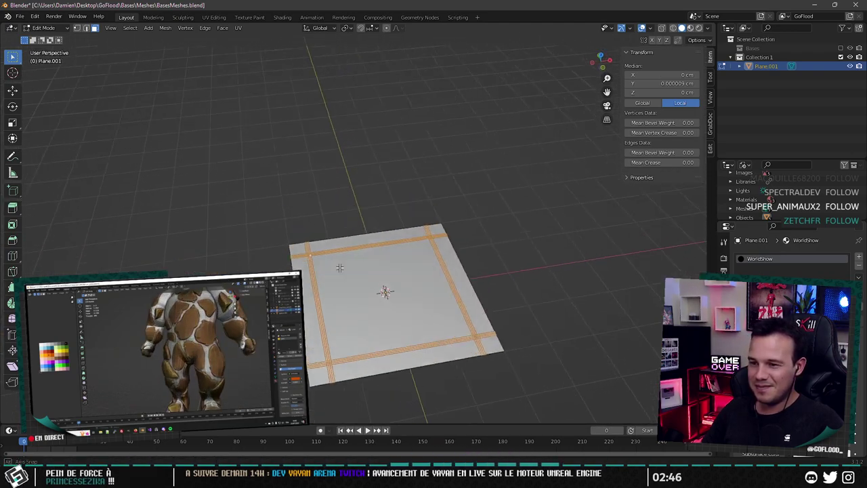
key(KP_7)
key(KP_1)
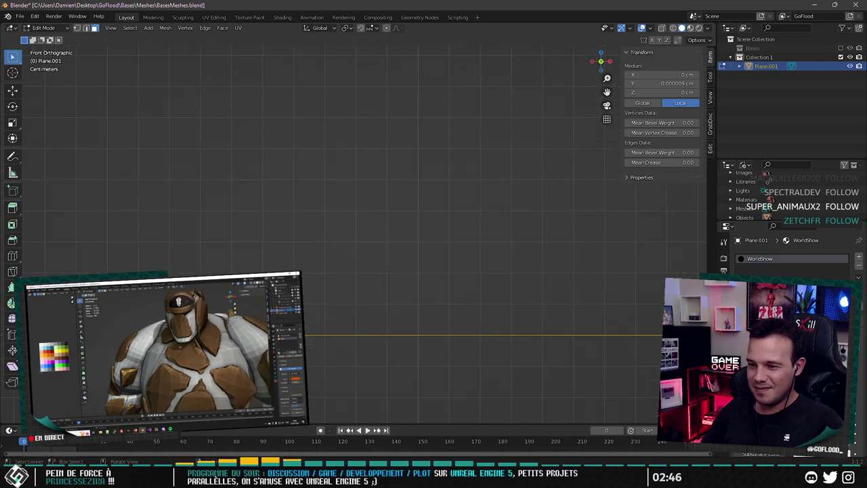
shift+scroll(381, 197, down, 3)
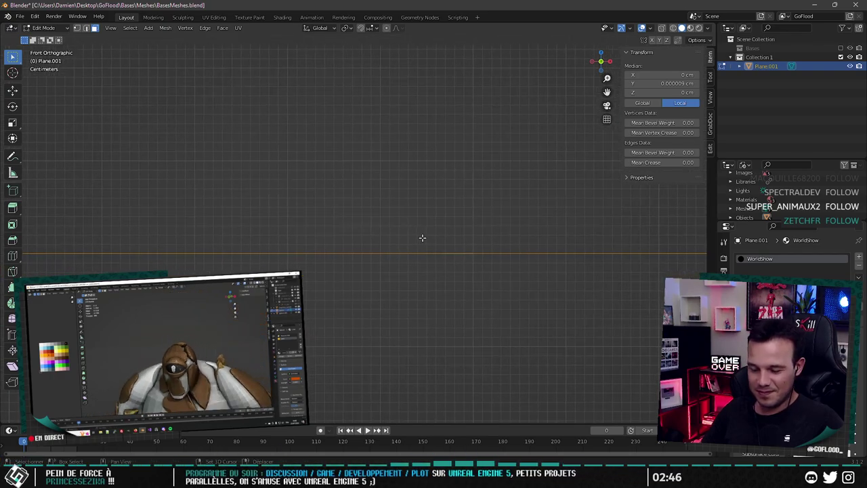
middle_drag(364, 244, 420, 189)
scroll(345, 253, down, 1)
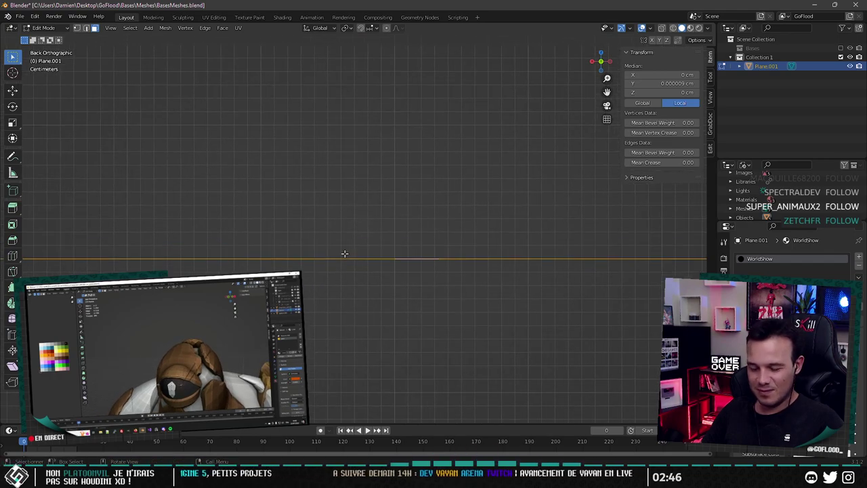
Extrude the selected border loops 1 cm along the normal and inspect the raised bands.
key(e)
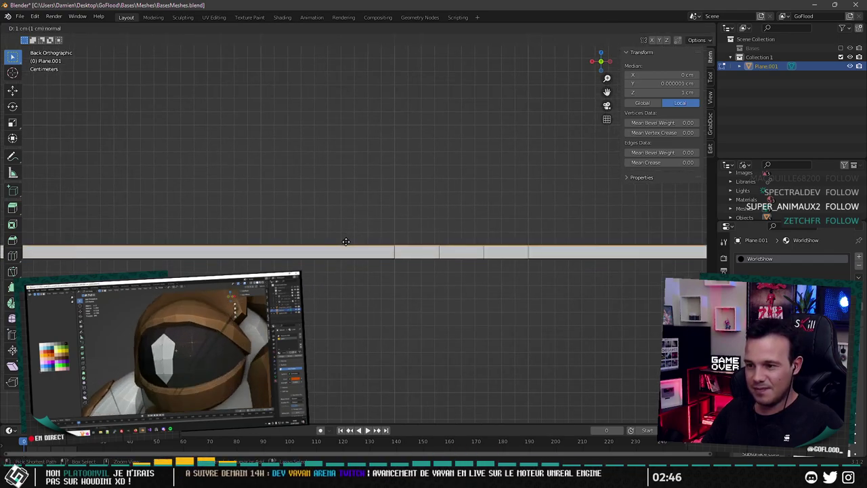
click(342, 244)
middle_drag(342, 244, 424, 276)
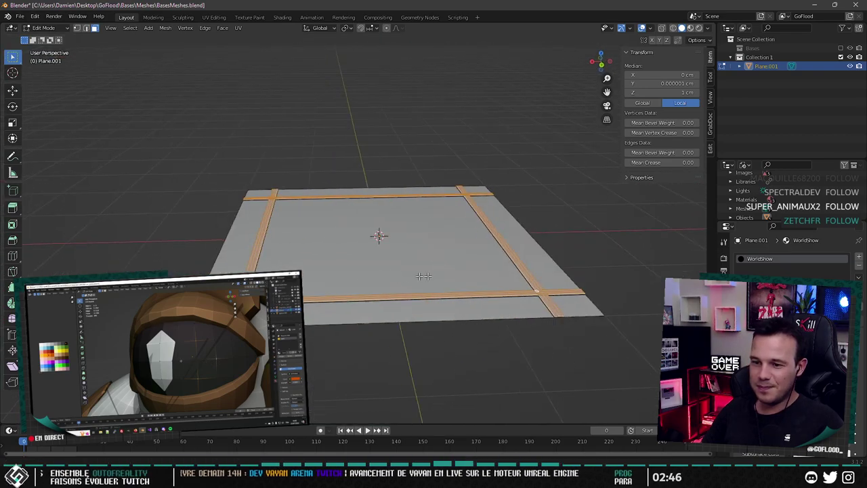
scroll(424, 276, up, 5)
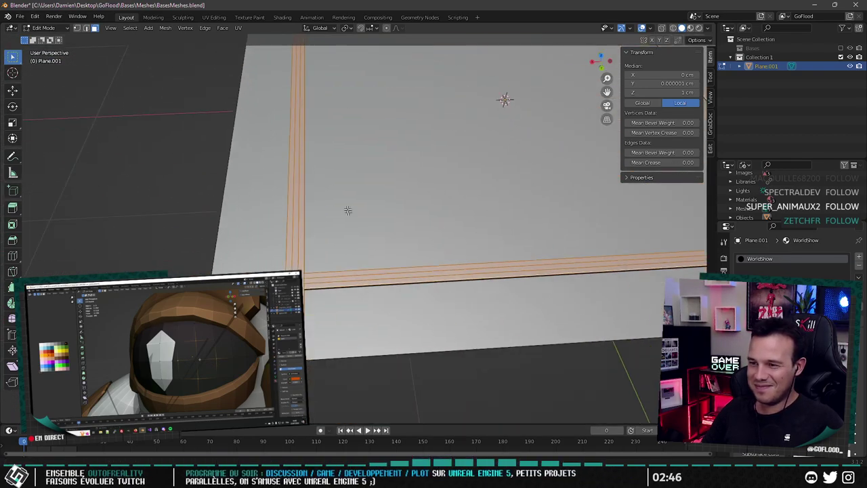
middle_drag(348, 210, 366, 256)
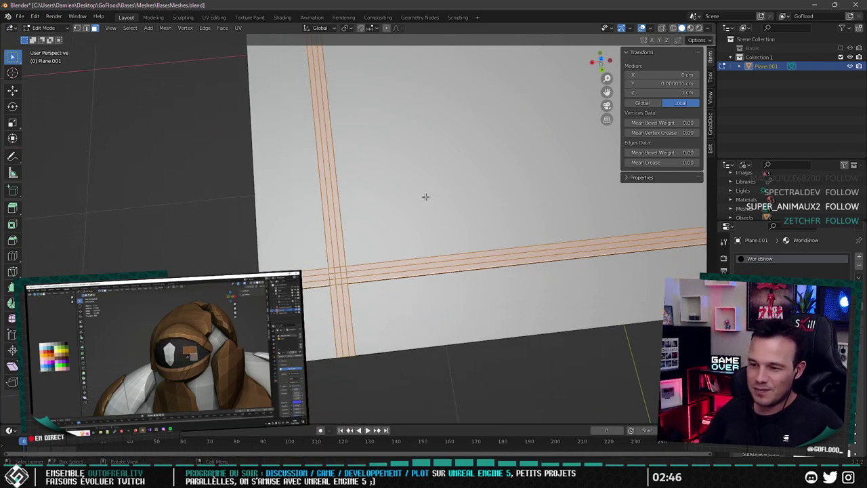
middle_drag(420, 251, 326, 82)
middle_drag(544, 261, 337, 285)
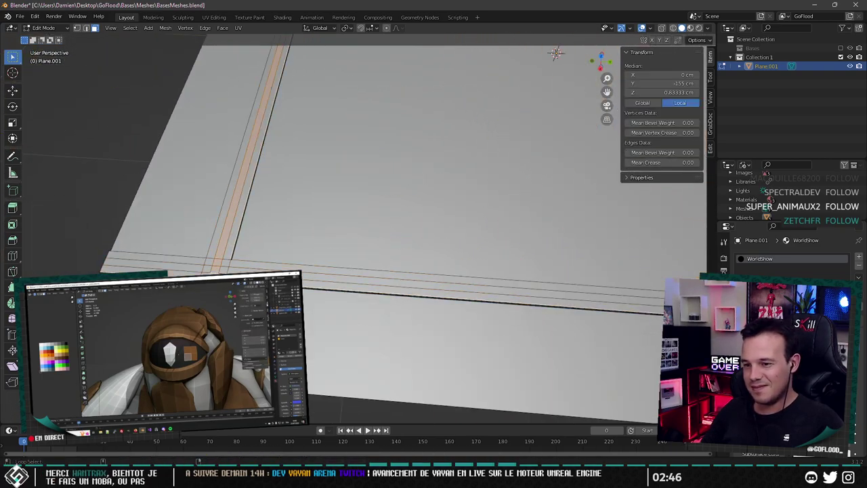
Reframe on the whole plane and orbit low along its edges to view both border bands.
key(shift+c)
middle_drag(406, 224, 375, 286)
scroll(375, 286, up, 3)
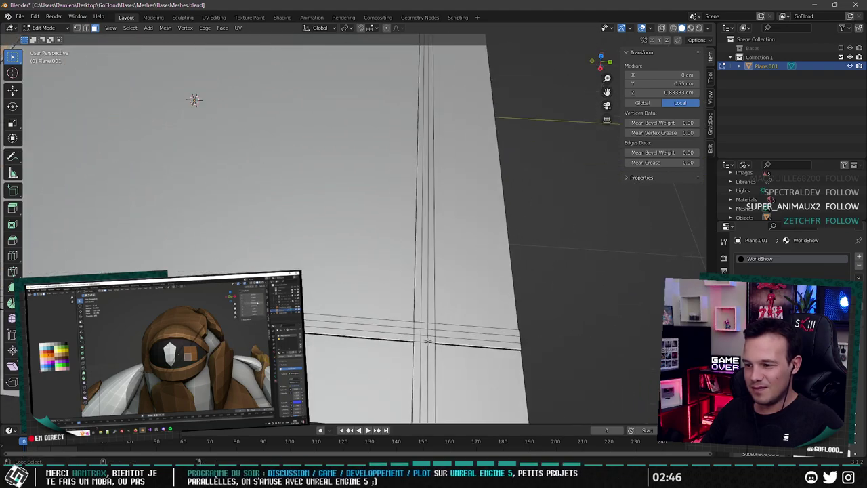
mouse_move(323, 310)
middle_down()
mouse_move(379, 284)
mouse_move(328, 296)
middle_up()
scroll(327, 296, down, 4)
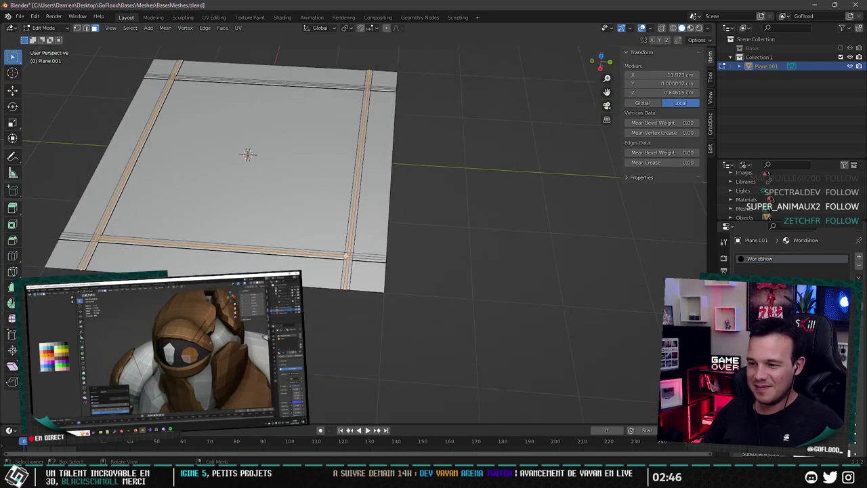
middle_drag(248, 153, 447, 379)
scroll(379, 271, up, 2)
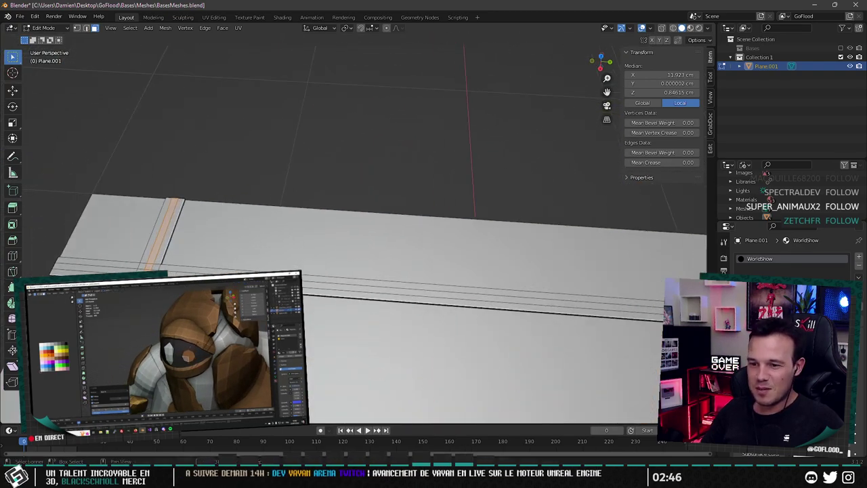
middle_drag(379, 271, 75, 245)
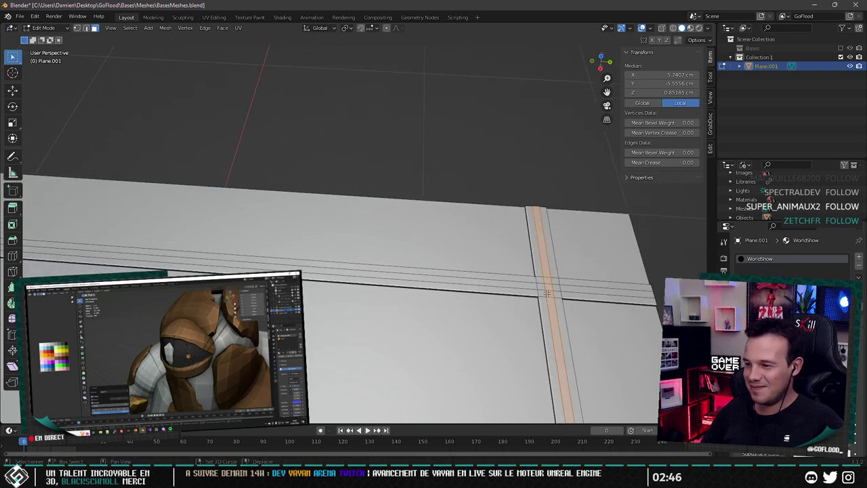
scroll(397, 294, down, 2)
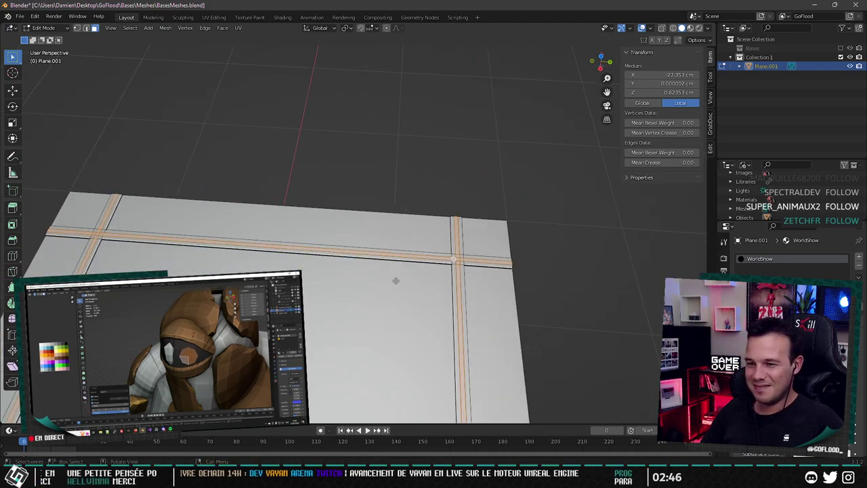
scroll(436, 264, up, 2)
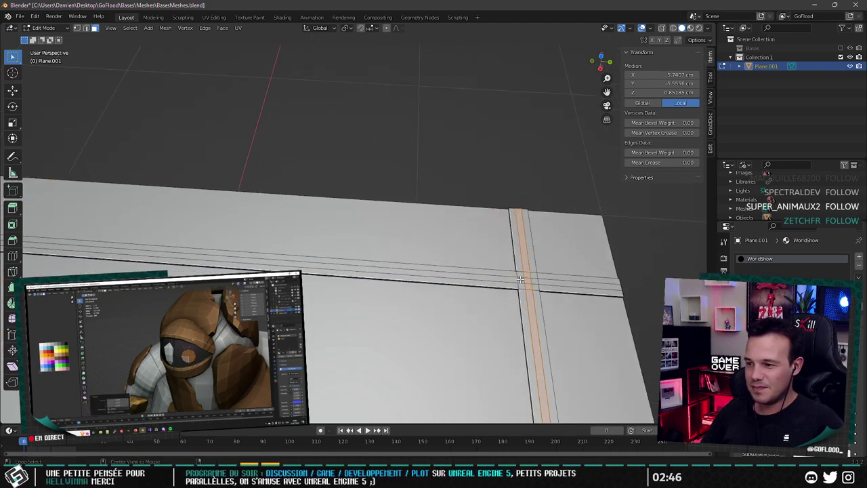
Select two raised border bands and check the frame from top and right side views.
ctrl+click(523, 283)
ctrl+scroll(523, 282, down, 2)
alt+click(471, 264)
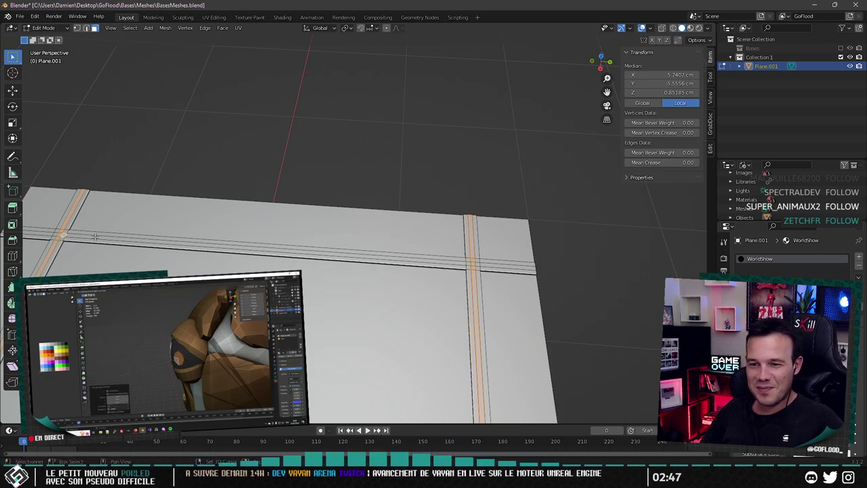
scroll(469, 263, down, 6)
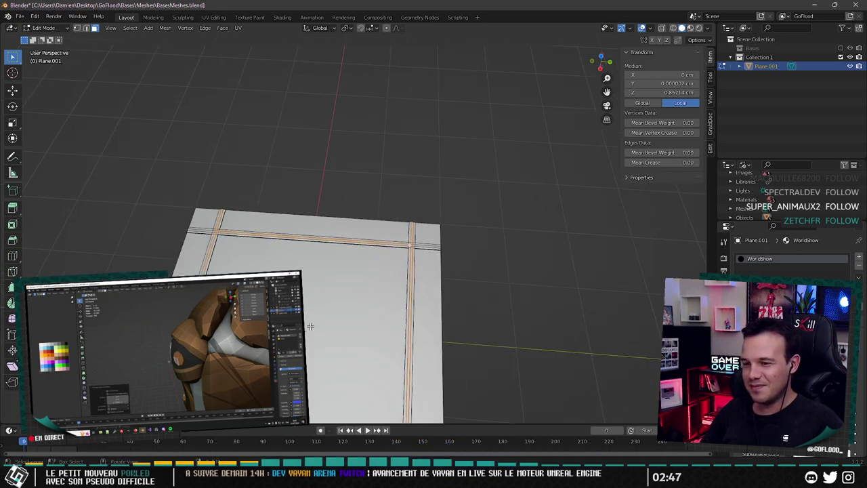
mouse_move(333, 267)
middle_down()
mouse_move(323, 229)
mouse_move(345, 274)
middle_up()
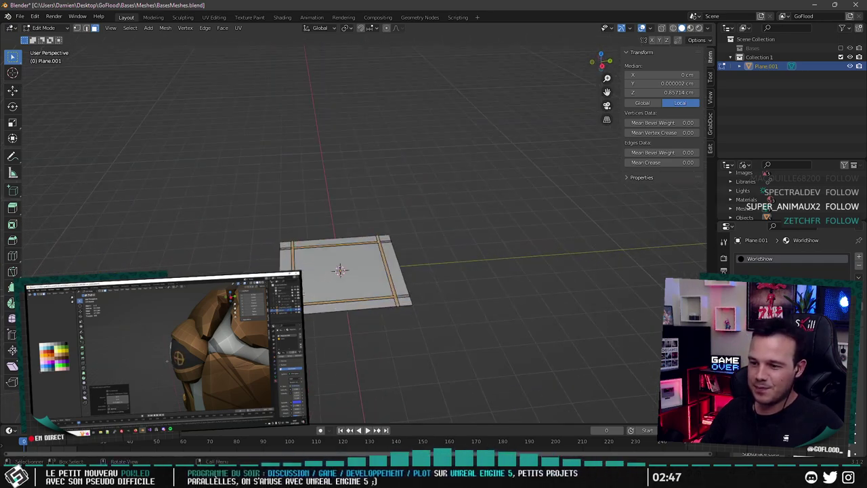
scroll(344, 274, up, 5)
key(KP_7)
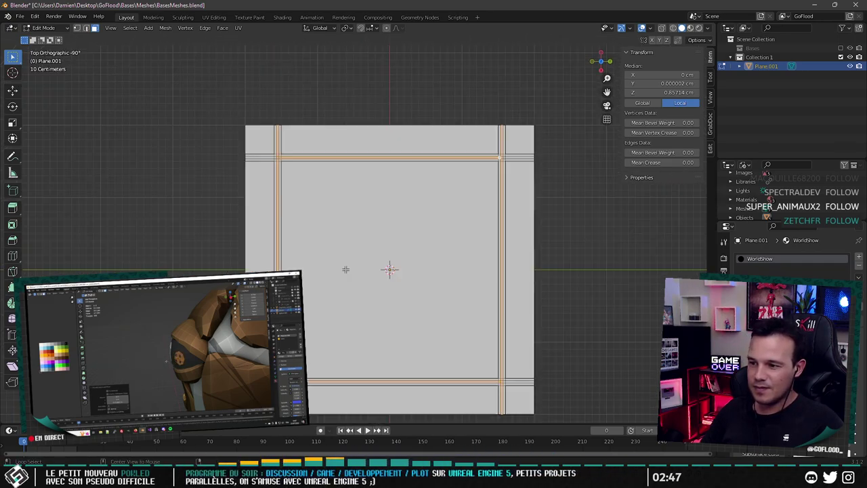
key(KP_3)
scroll(346, 258, up, 3)
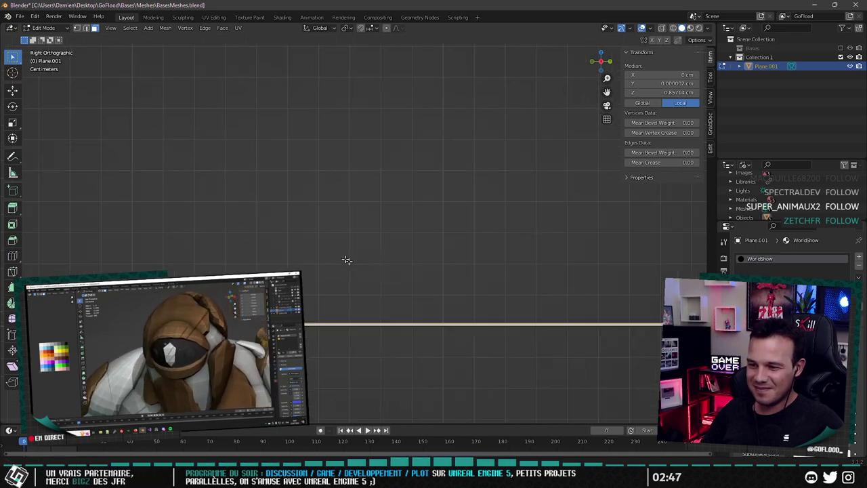
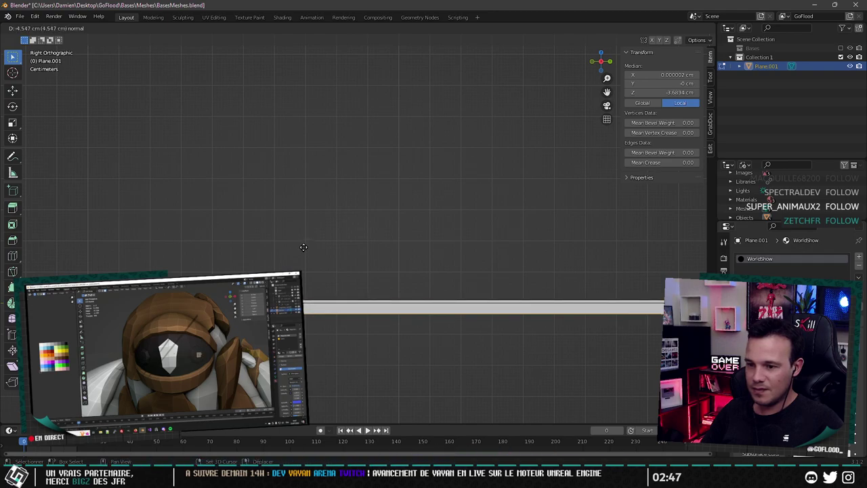
Confirm the extrusion and sink the face strip about 0.1 cm along Z to form a groove.
click(285, 197)
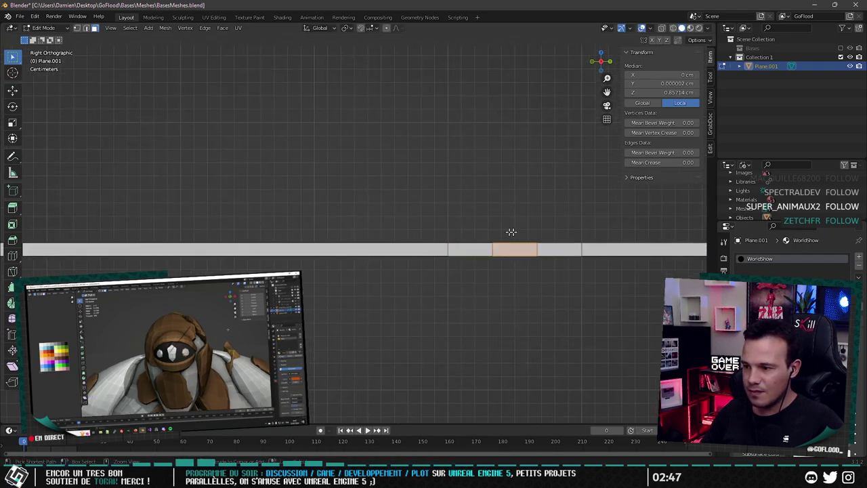
scroll(410, 205, up, 8)
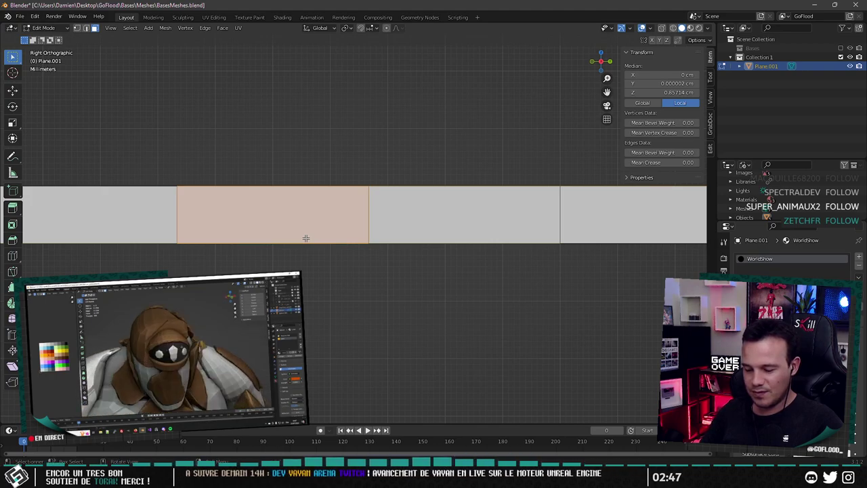
key(g)
key(z)
key(z)
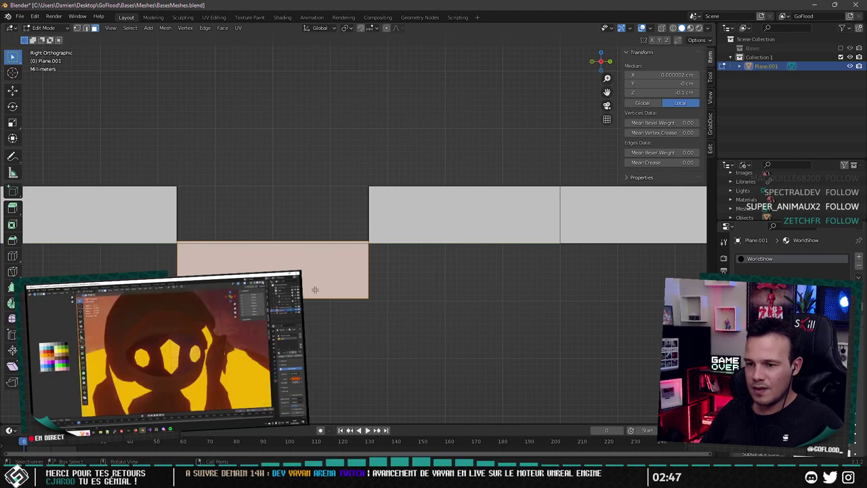
middle_drag(316, 290, 588, 310)
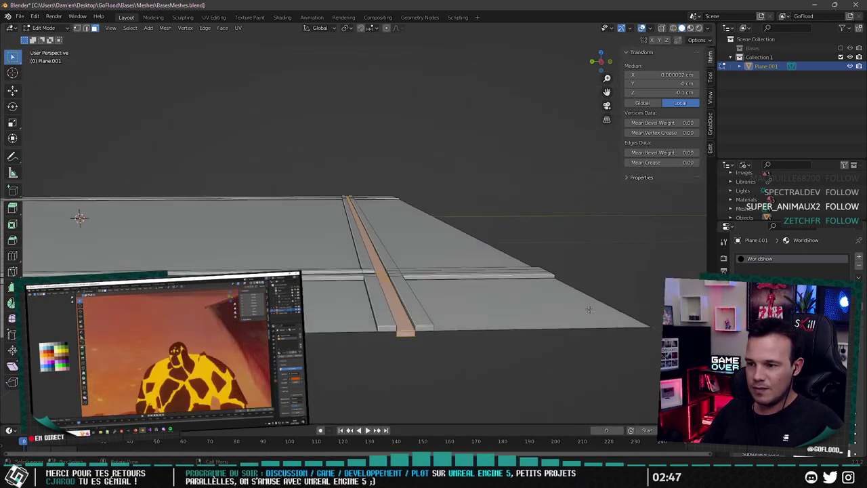
Inspect the groove strips on Plane.001 from several angles and select all faces.
middle_drag(420, 313, 284, 225)
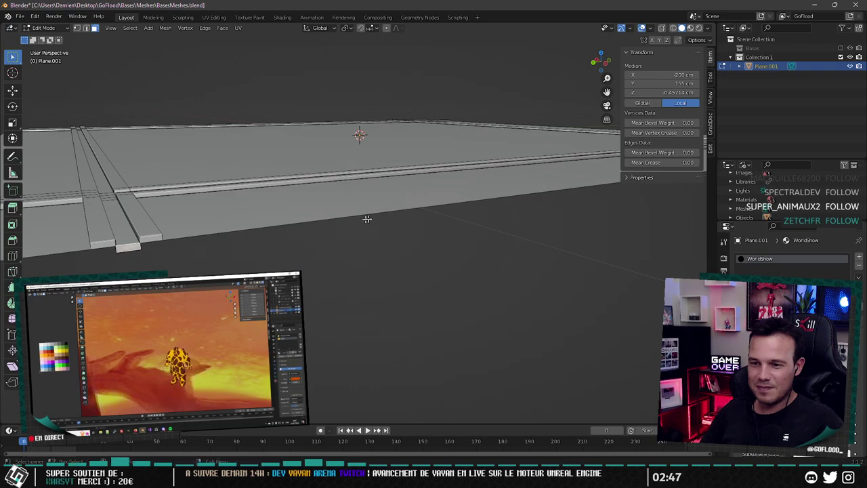
middle_drag(367, 219, 365, 269)
scroll(520, 274, down, 5)
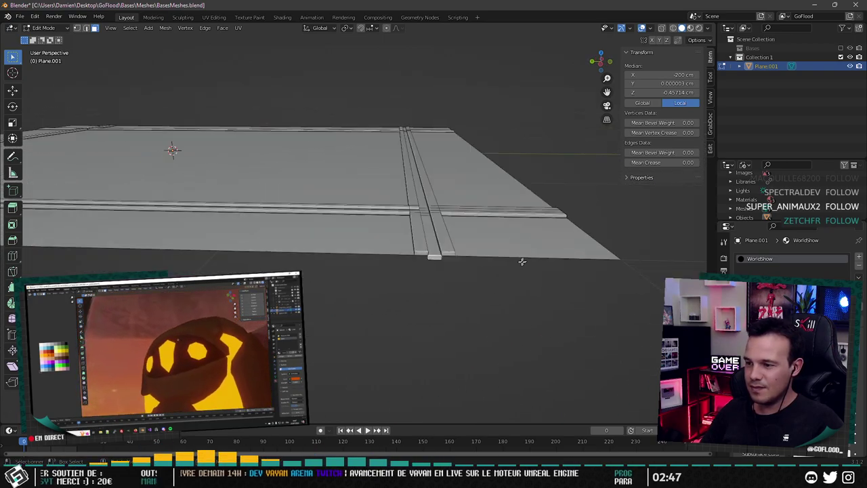
middle_drag(519, 260, 425, 225)
middle_drag(250, 175, 307, 265)
scroll(251, 265, up, 5)
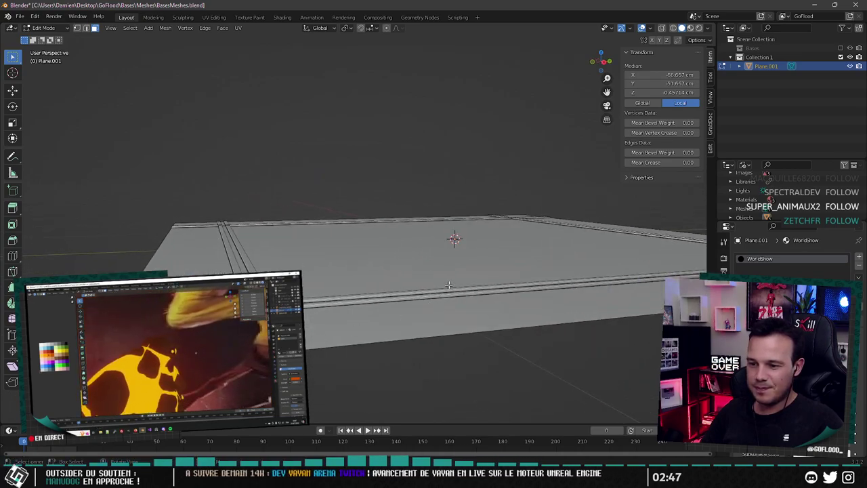
middle_drag(448, 285, 427, 209)
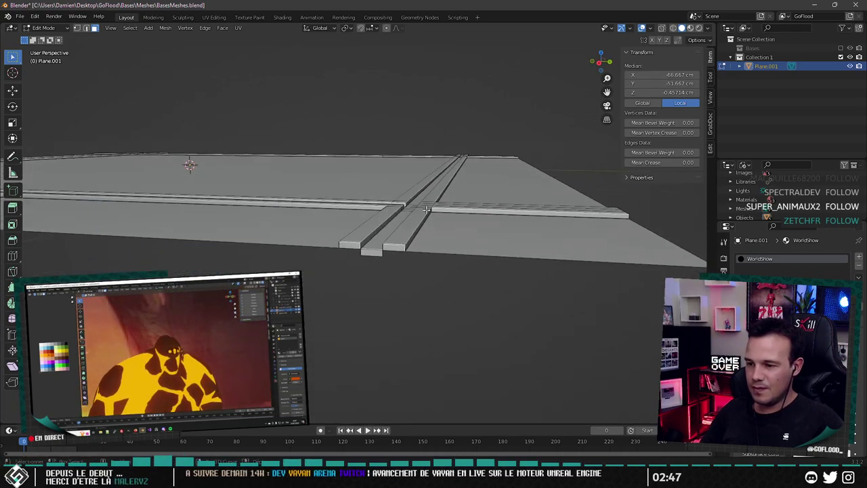
key(a)
middle_drag(377, 252, 354, 246)
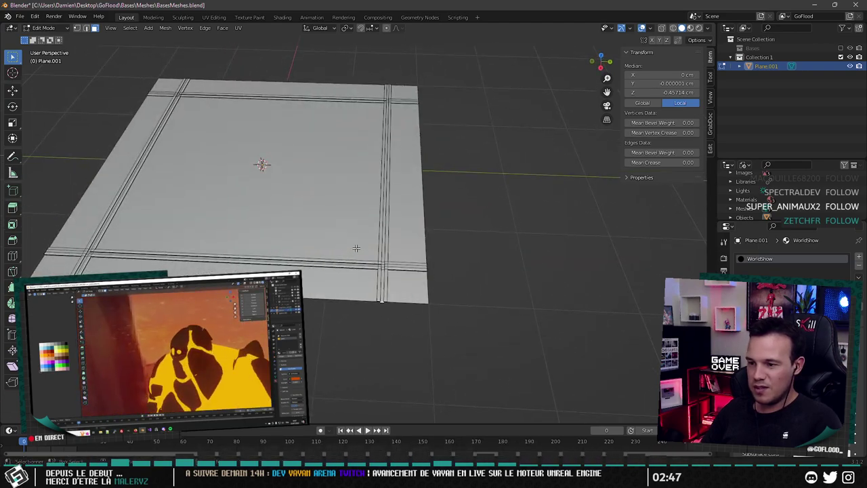
Delete the selected faces and check the plane from different angles.
key(x)
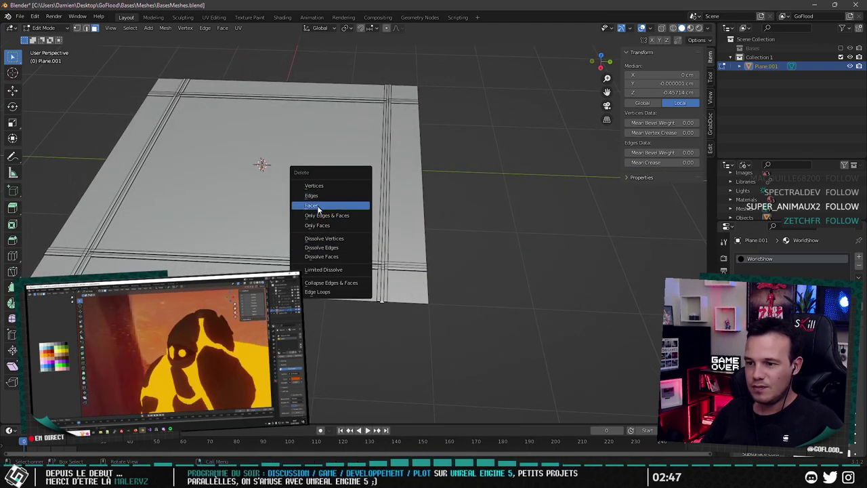
click(325, 203)
middle_drag(325, 203, 310, 194)
scroll(329, 254, up, 3)
middle_drag(329, 254, 328, 235)
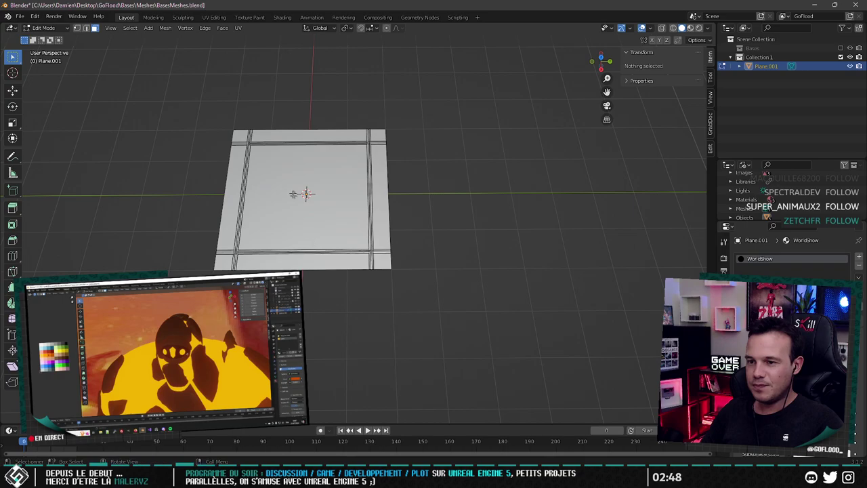
middle_drag(325, 203, 382, 163)
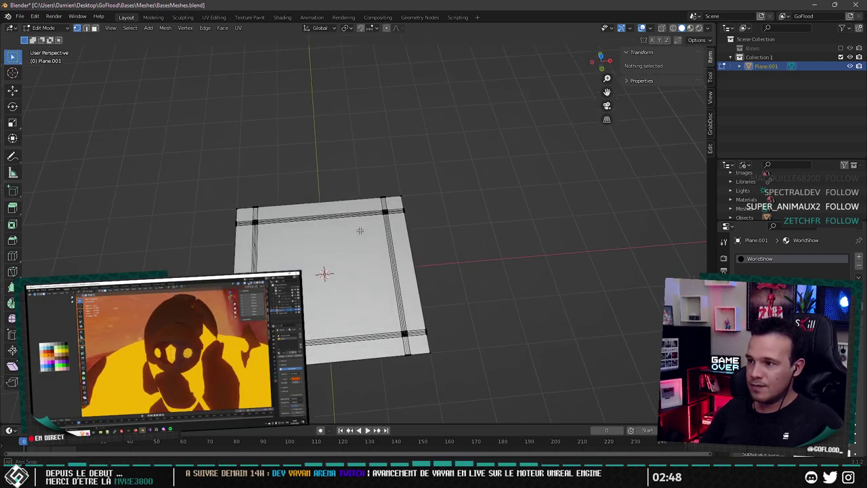
middle_drag(360, 228, 343, 261)
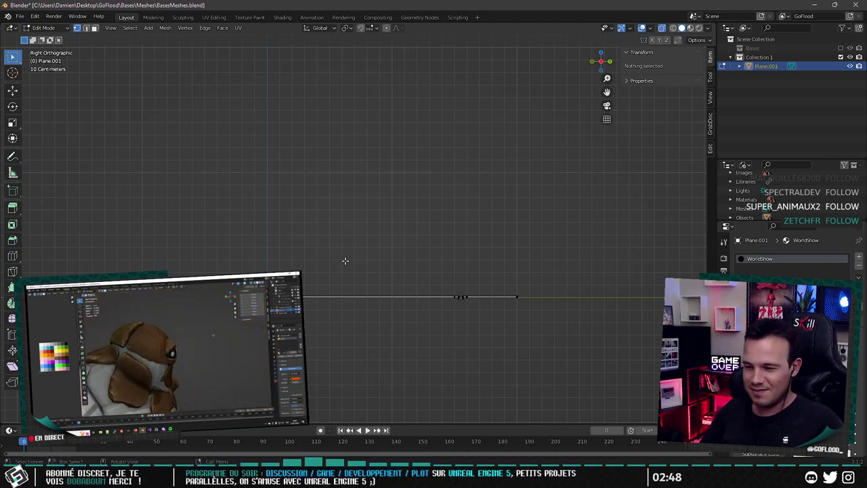
middle_drag(345, 261, 308, 271)
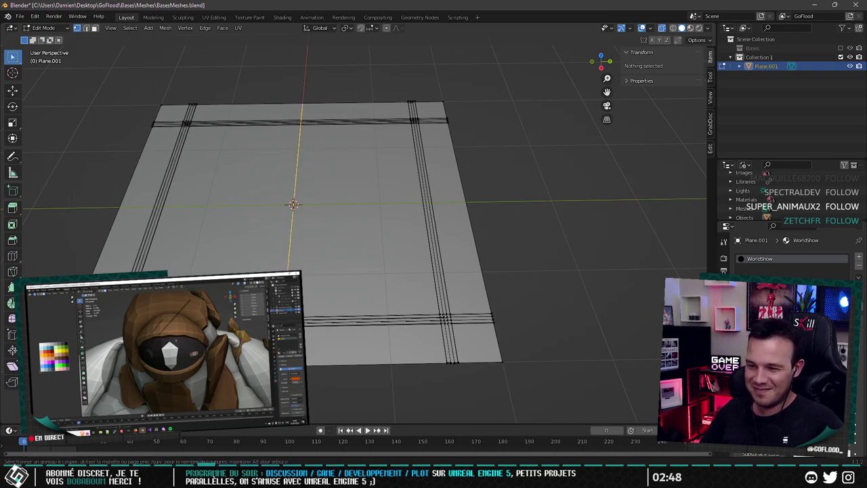
Add a centred edge loop cut through the middle of the plane.
key(ctrl+r)
click(302, 122)
right_click(366, 314)
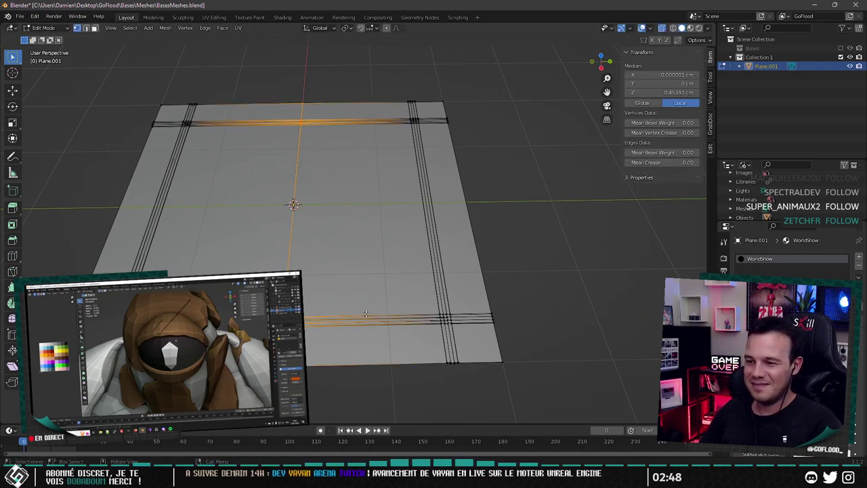
scroll(368, 314, down, 3)
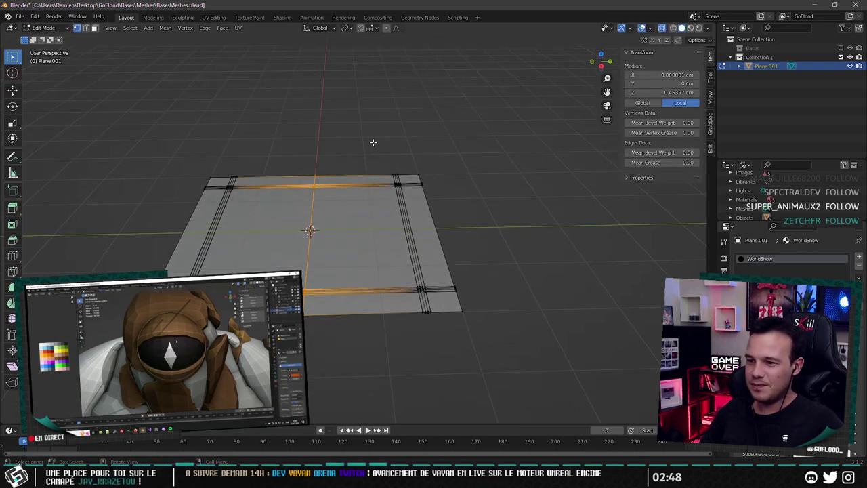
click(380, 164)
key(ctrl+z)
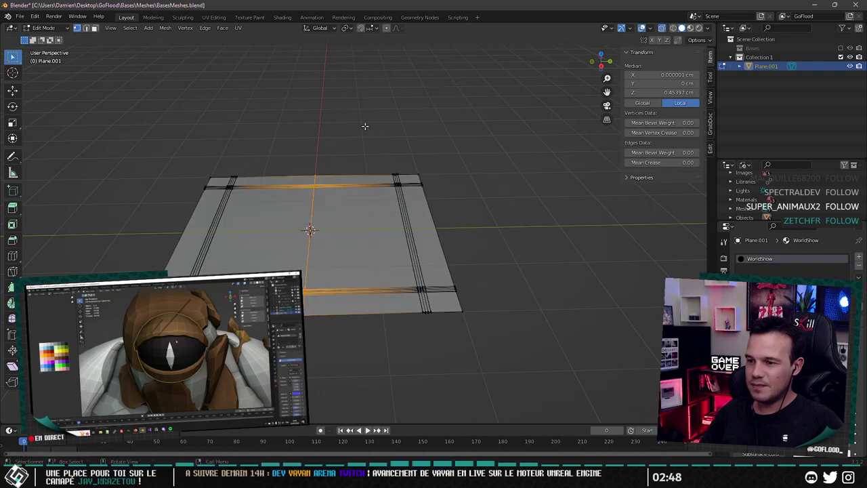
Box-select the right half of the plane's faces and delete them.
key(KP_3)
drag(361, 161, 599, 361)
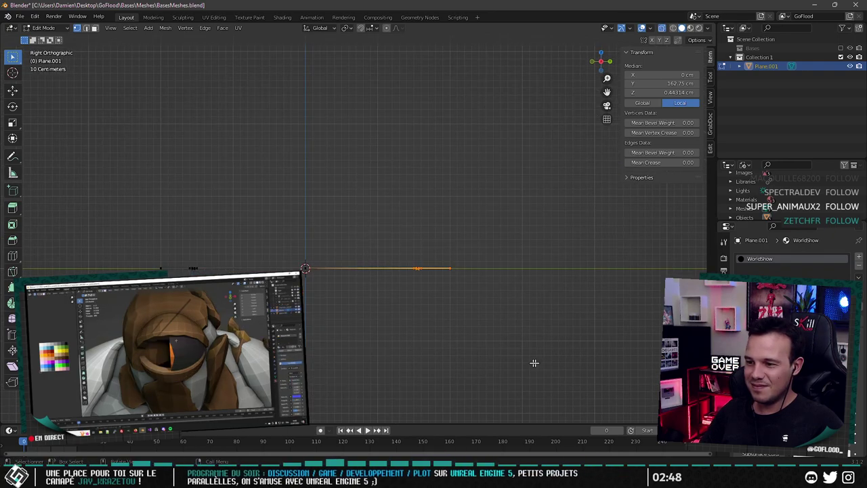
key(x)
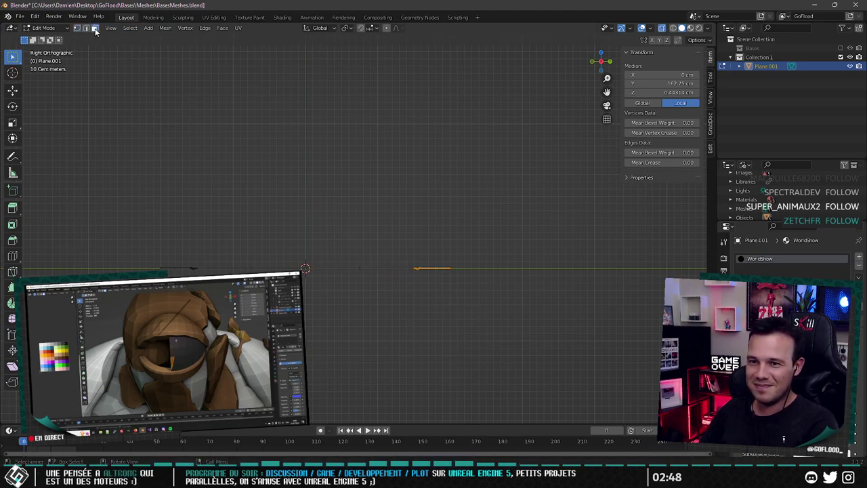
middle_drag(401, 245, 370, 122)
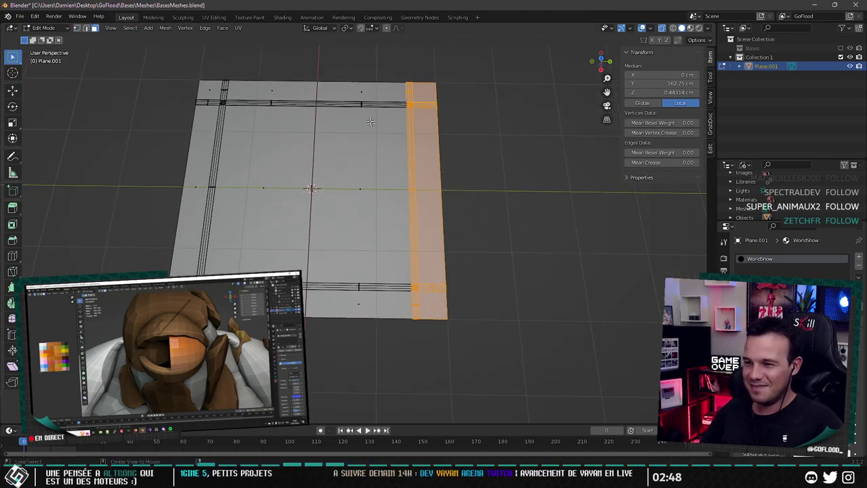
drag(345, 76, 495, 382)
key(x)
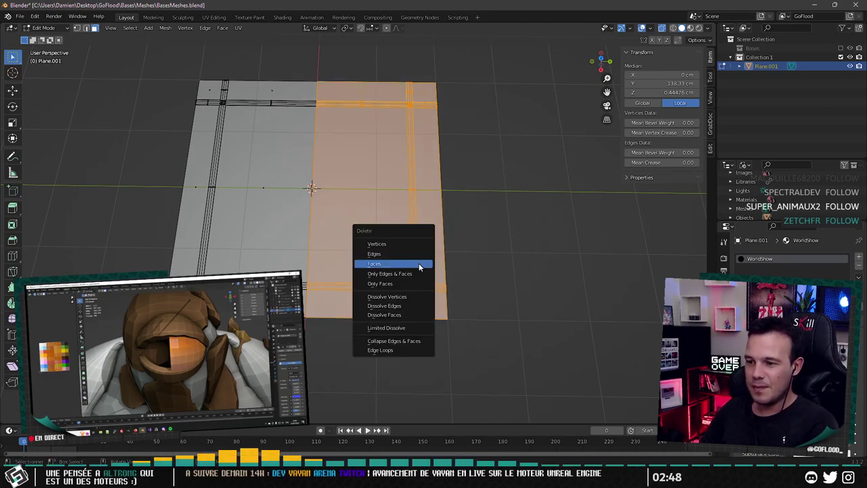
click(411, 263)
middle_drag(411, 267, 538, 287)
Add a Mirror modifier to Plane.001 and check the mirrored full plane.
click(724, 258)
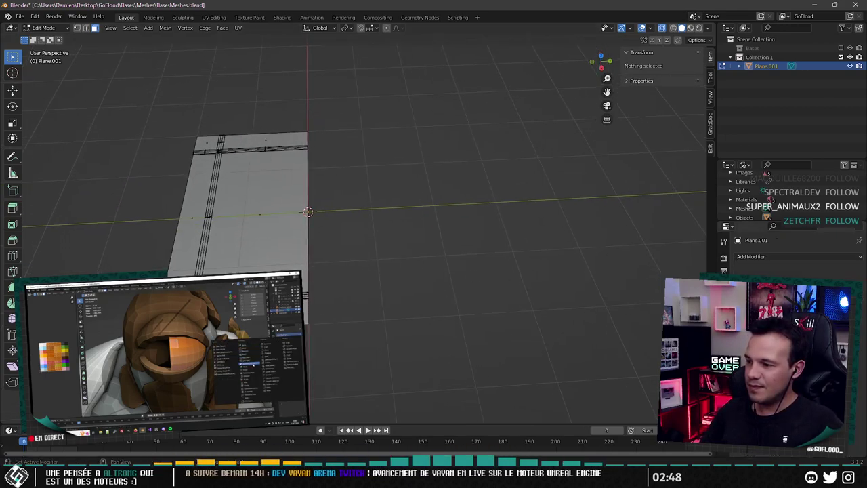
click(751, 260)
click(752, 259)
click(744, 259)
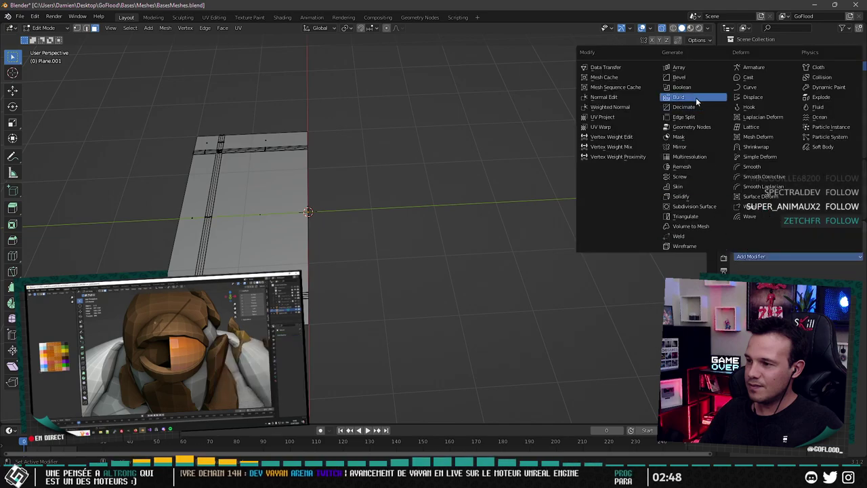
click(680, 146)
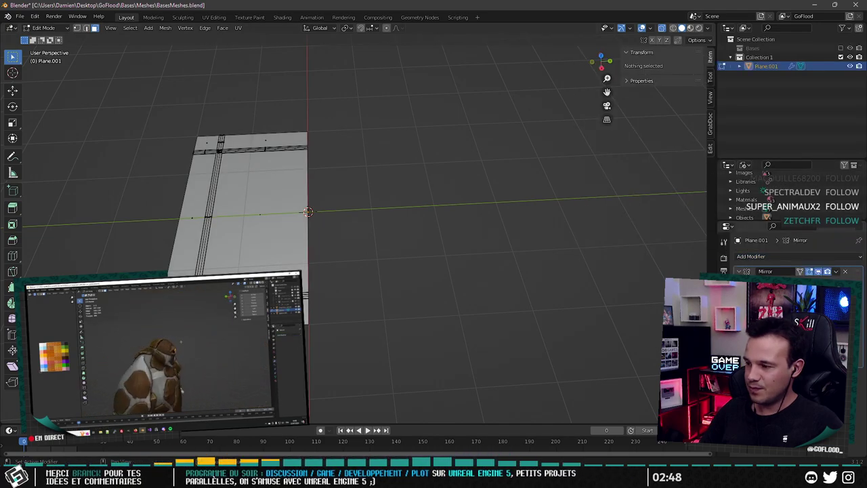
middle_drag(433, 257, 451, 313)
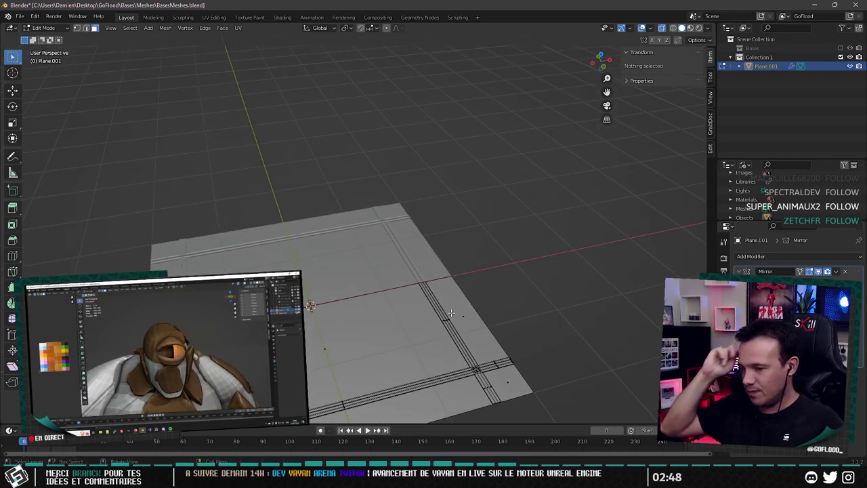
middle_drag(450, 312, 359, 223)
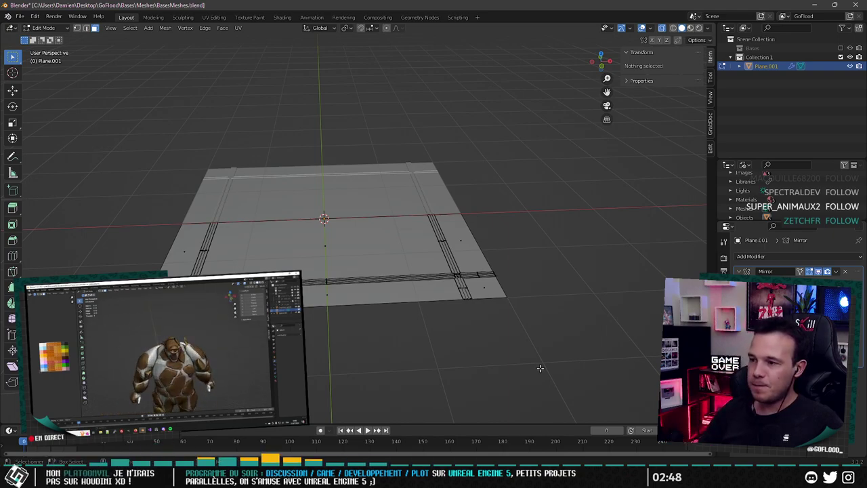
alt+click(311, 279)
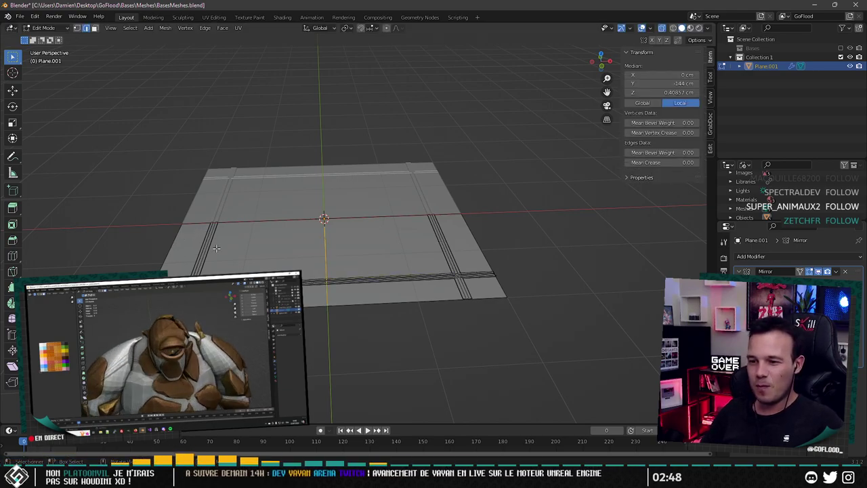
In Top view, box-select the plane's left half and delete its vertices.
key(KP_7)
shift+middle_drag(237, 183, 296, 170)
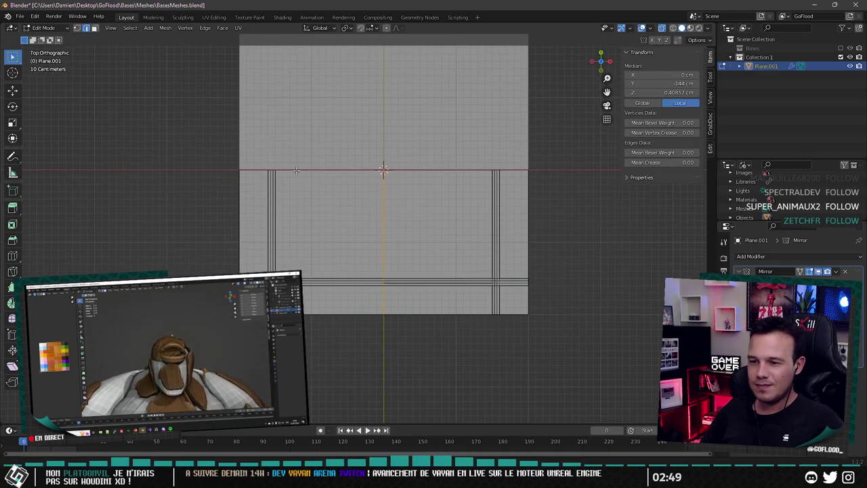
drag(154, 113, 340, 327)
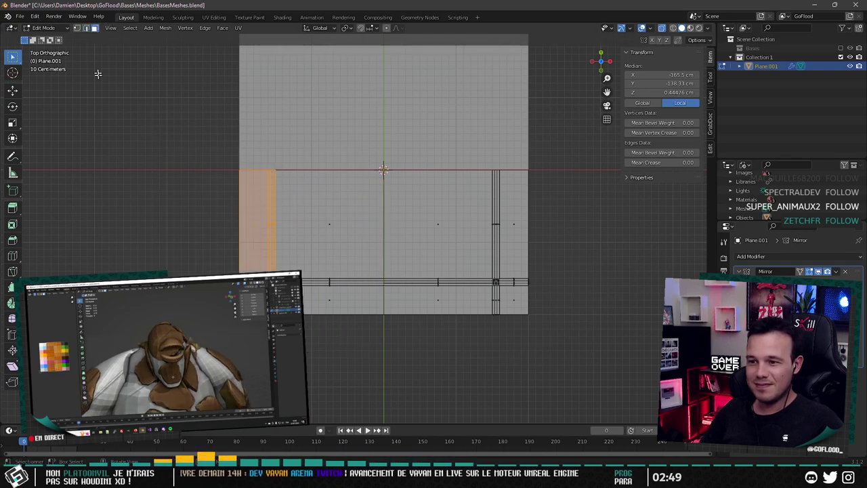
drag(127, 126, 371, 357)
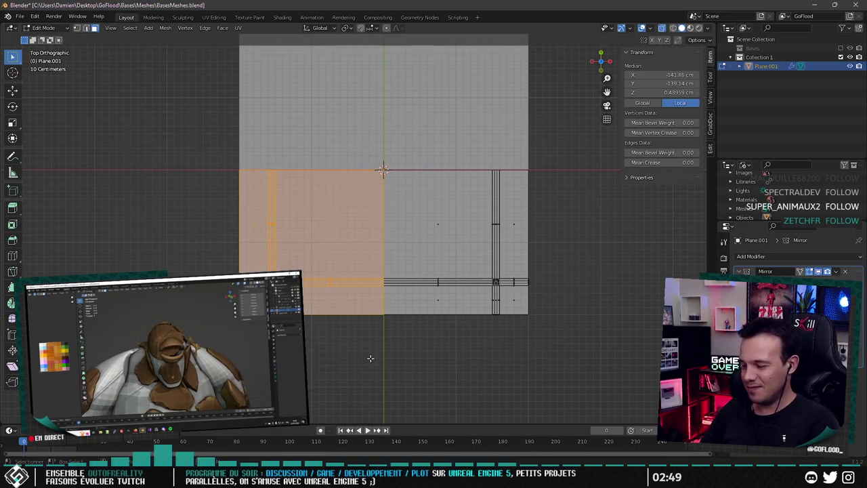
key(x)
click(371, 358)
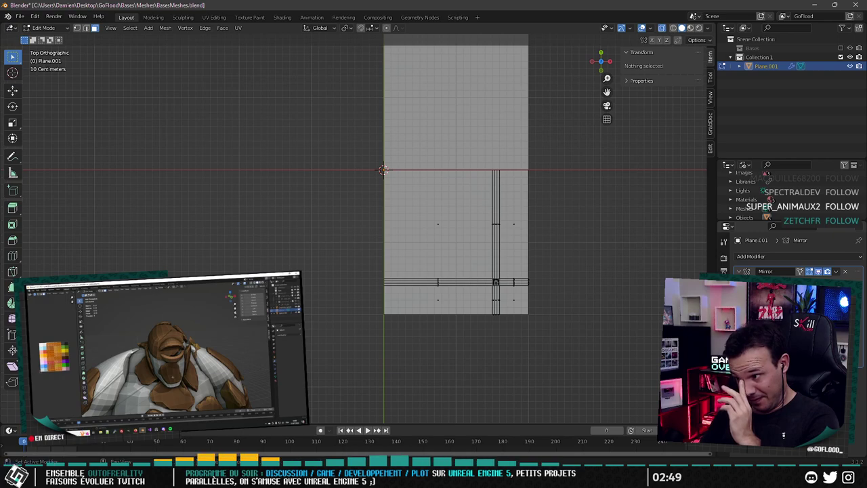
middle_drag(488, 332, 379, 252)
scroll(408, 237, up, 4)
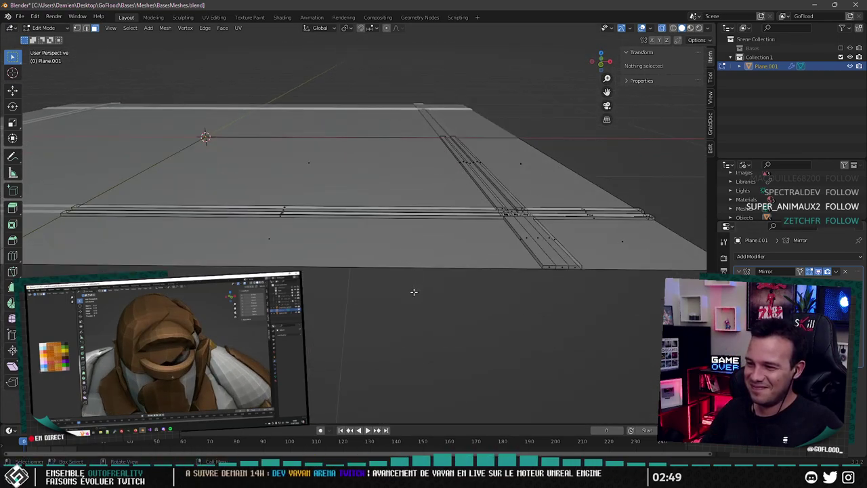
middle_drag(414, 292, 421, 228)
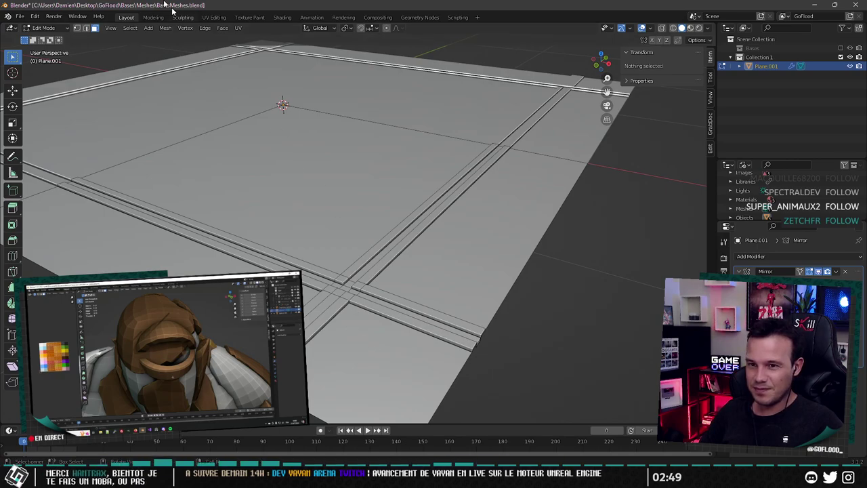
Select all, merge vertices by distance, and turn on Face Orientation display.
key(a)
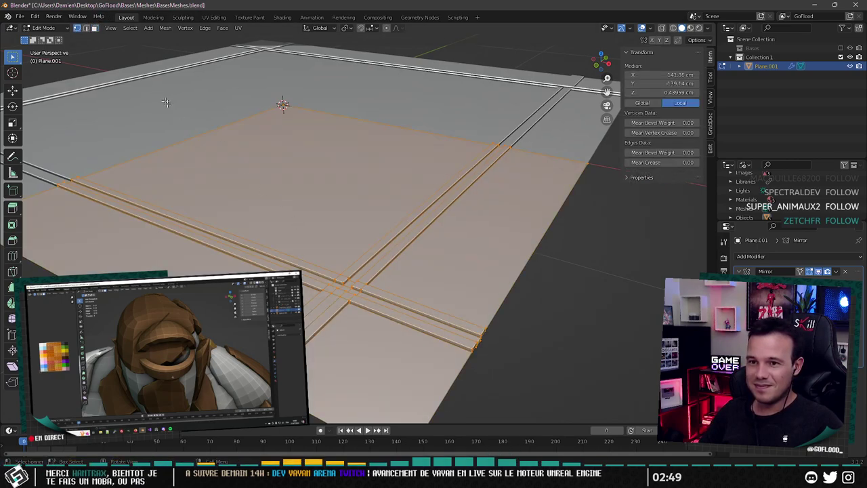
key(q)
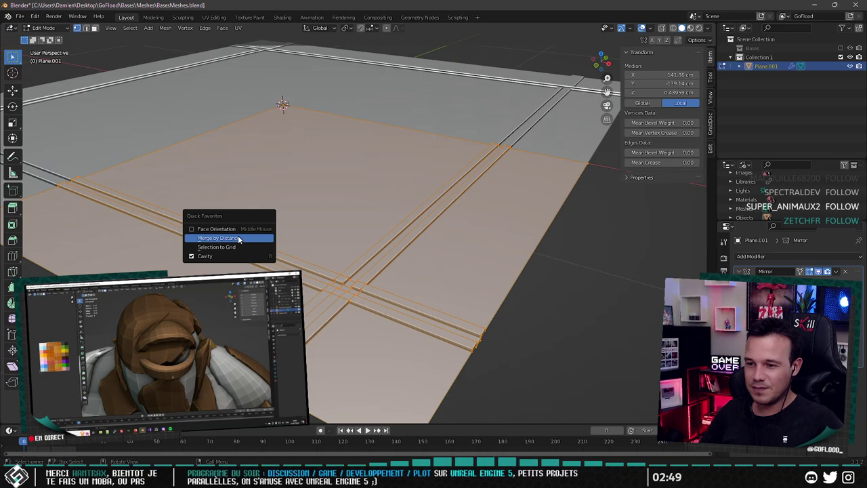
click(239, 240)
middle_drag(345, 310, 356, 263)
key(q)
click(339, 292)
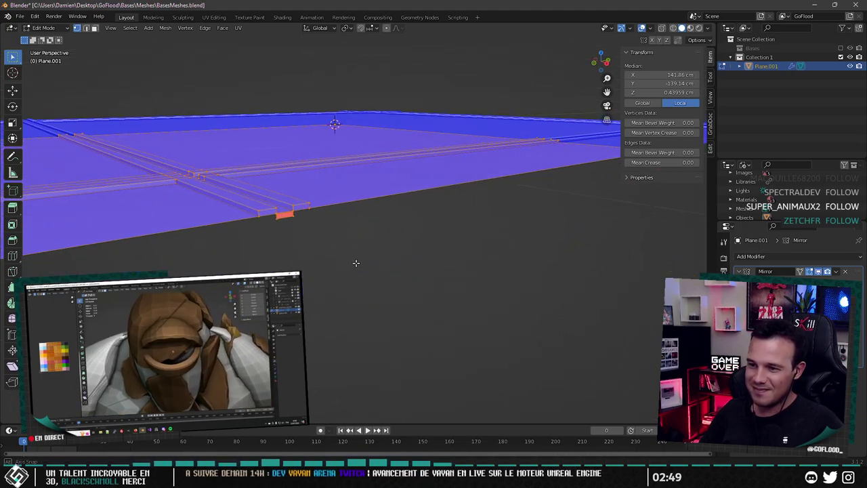
In face select mode, delete the small face at the front strip's end.
click(291, 213)
middle_drag(291, 212, 363, 237)
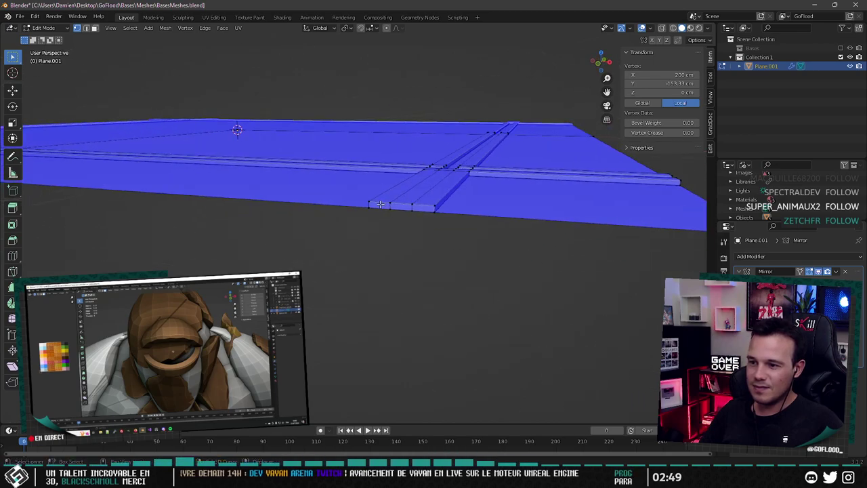
click(399, 205)
click(95, 28)
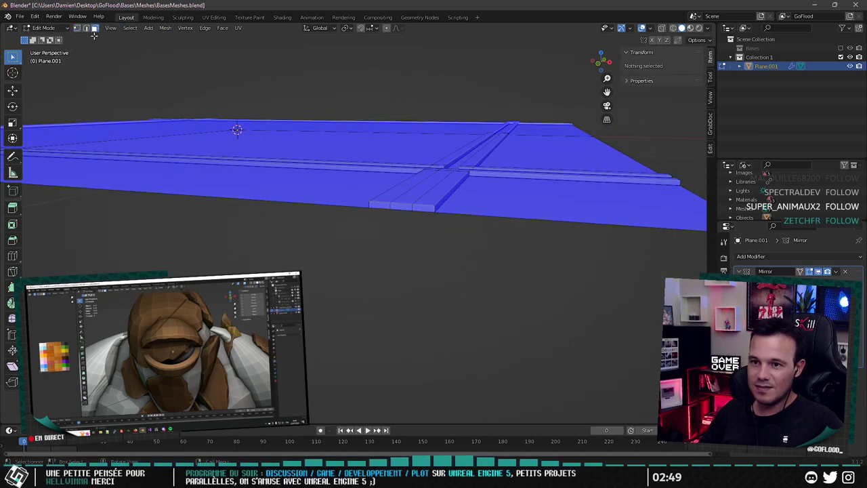
click(388, 215)
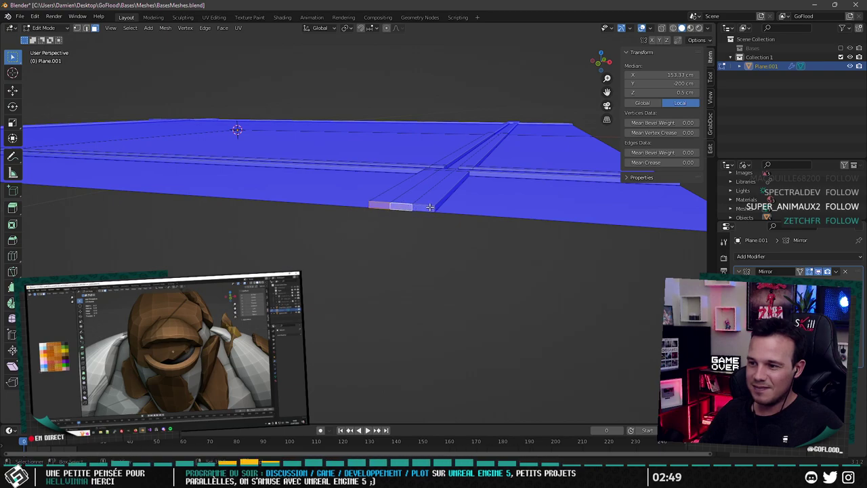
middle_drag(429, 207, 520, 236)
middle_drag(437, 304, 314, 200)
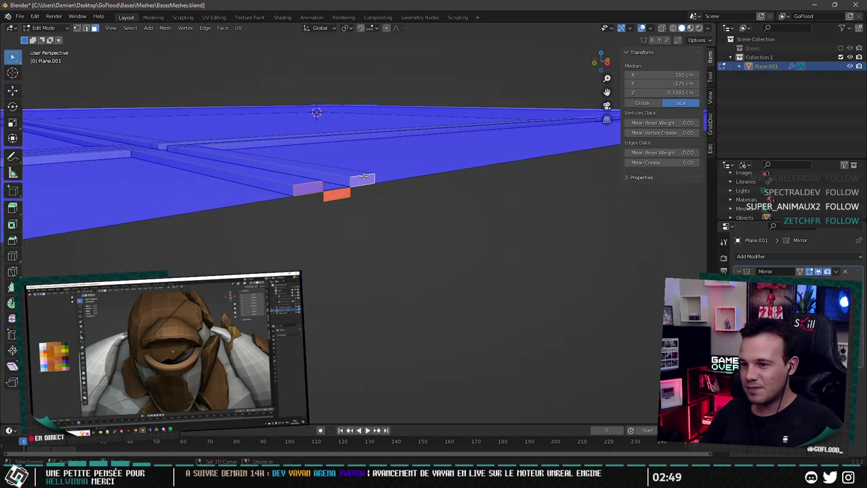
middle_drag(364, 177, 378, 204)
scroll(420, 248, up, 4)
key(x)
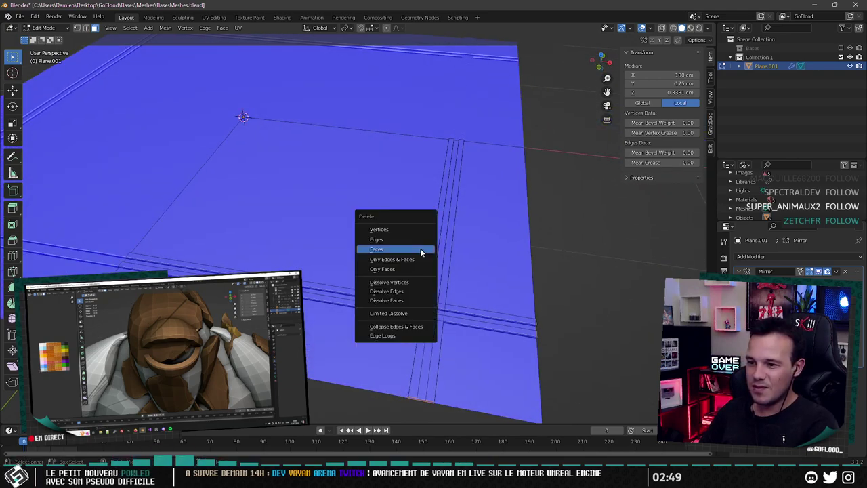
click(420, 249)
Select the stray edge at the strip end and delete it.
scroll(420, 249, down, 5)
middle_drag(420, 250, 320, 254)
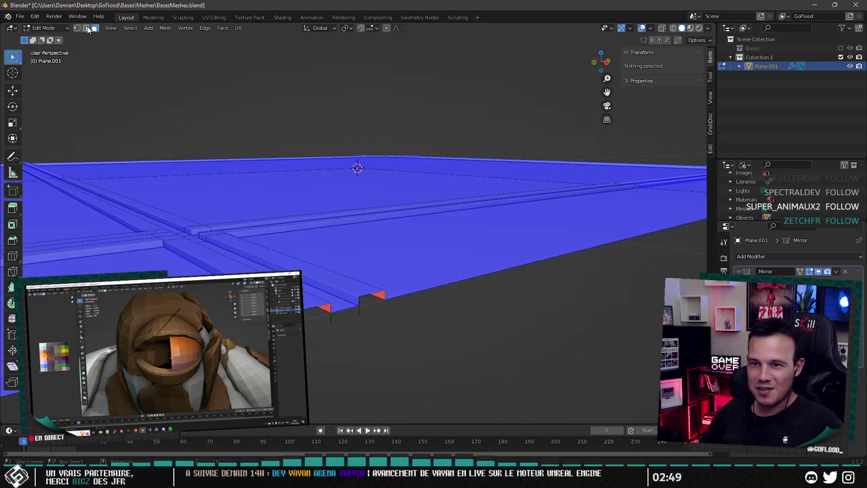
click(329, 322)
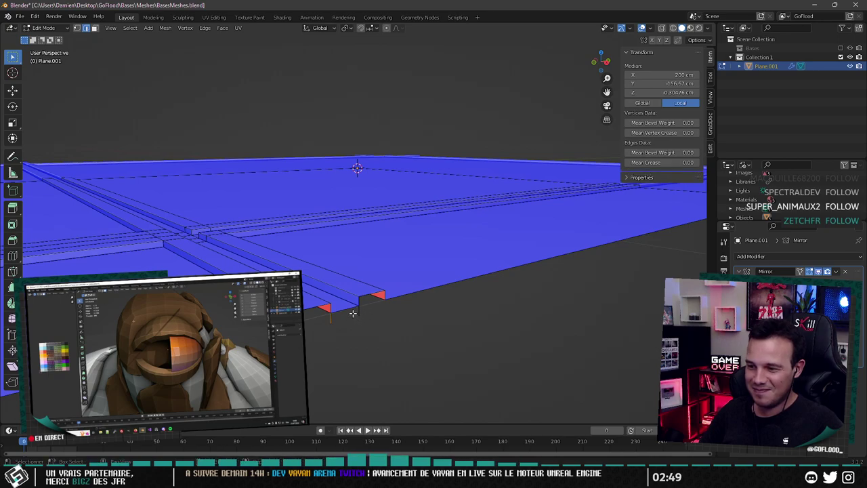
key(x)
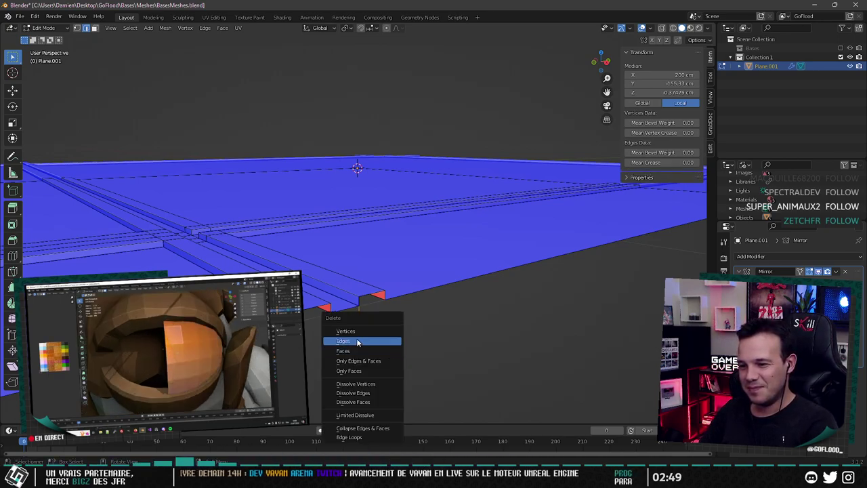
click(357, 340)
Finish deleting the stray edge and inspect the whole plane.
click(363, 312)
key(x)
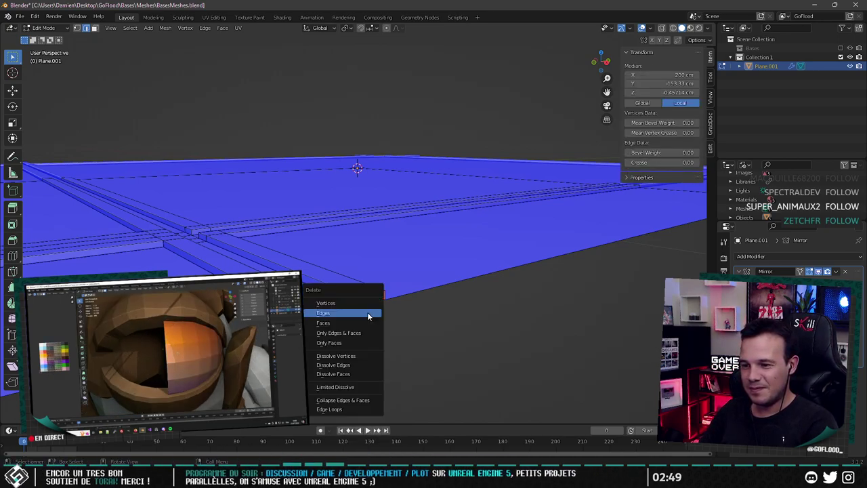
click(376, 319)
middle_drag(379, 323, 401, 324)
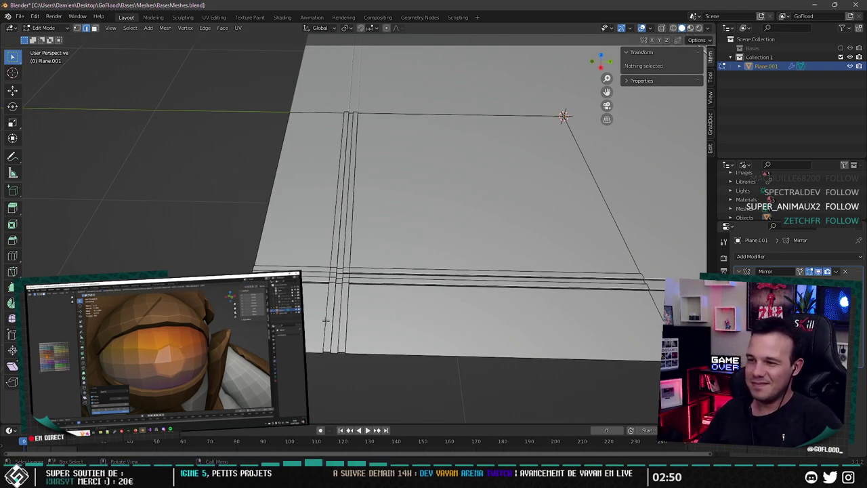
middle_drag(405, 240, 436, 293)
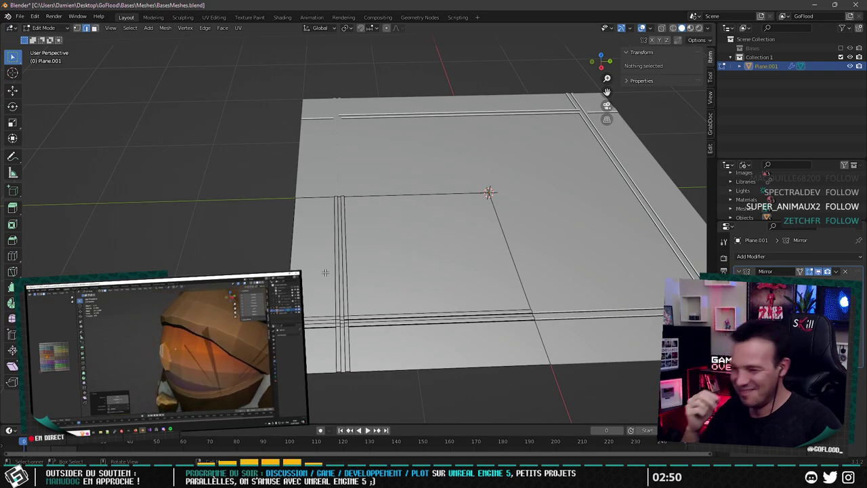
scroll(324, 267, up, 3)
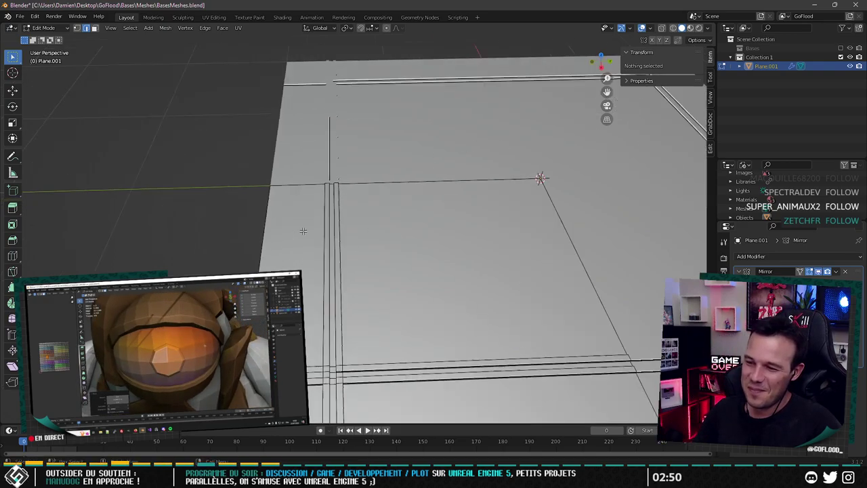
Confirm the two centred edge loops and view the plane from above.
click(336, 256)
right_click(336, 256)
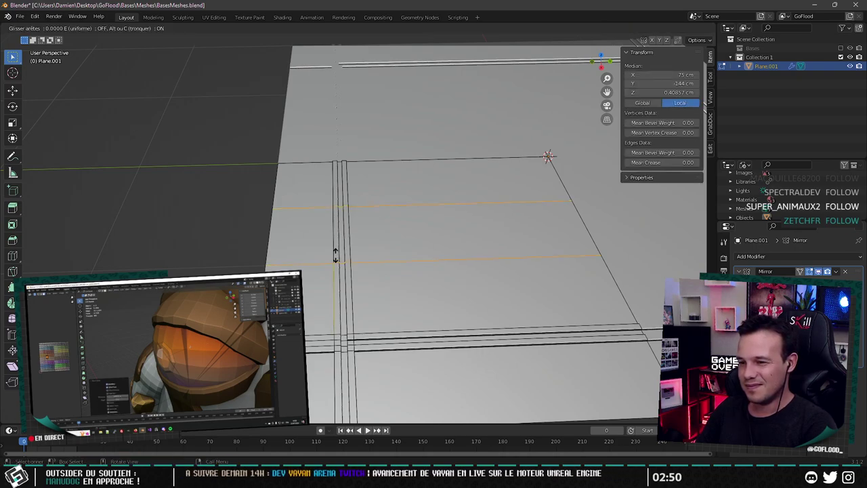
alt+middle_drag(344, 222, 331, 288)
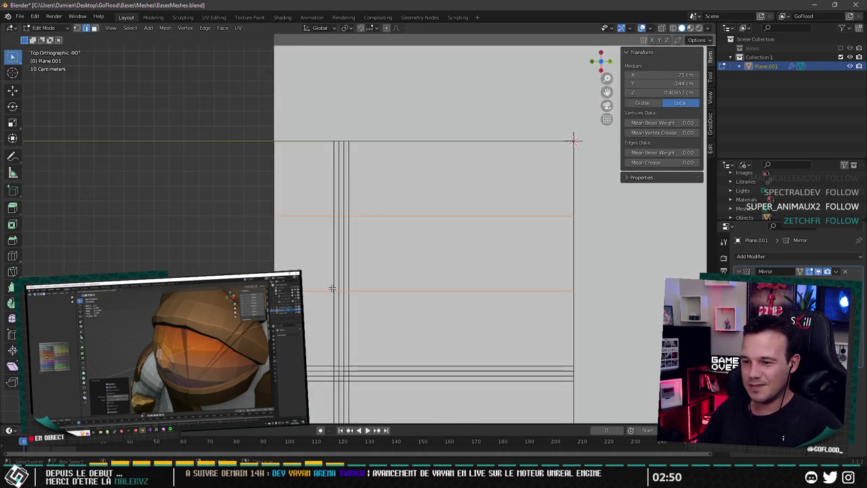
scroll(332, 288, down, 3)
scroll(354, 276, up, 4)
scroll(341, 251, down, 1)
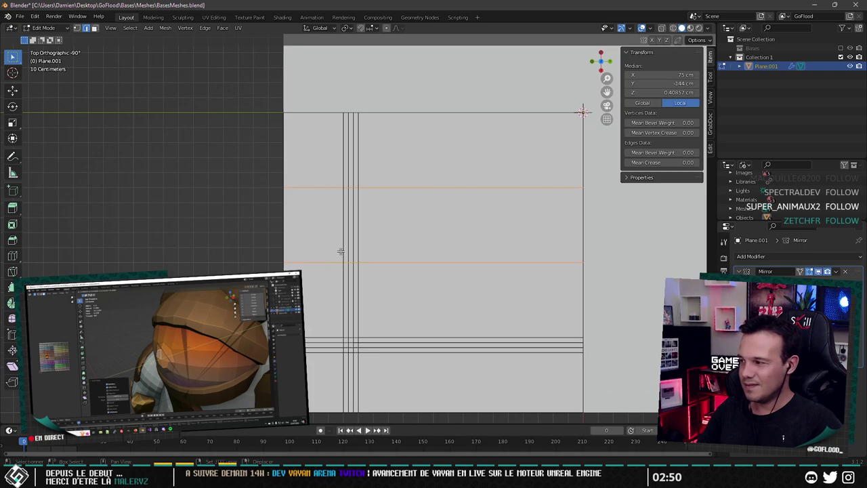
scroll(340, 251, up, 4)
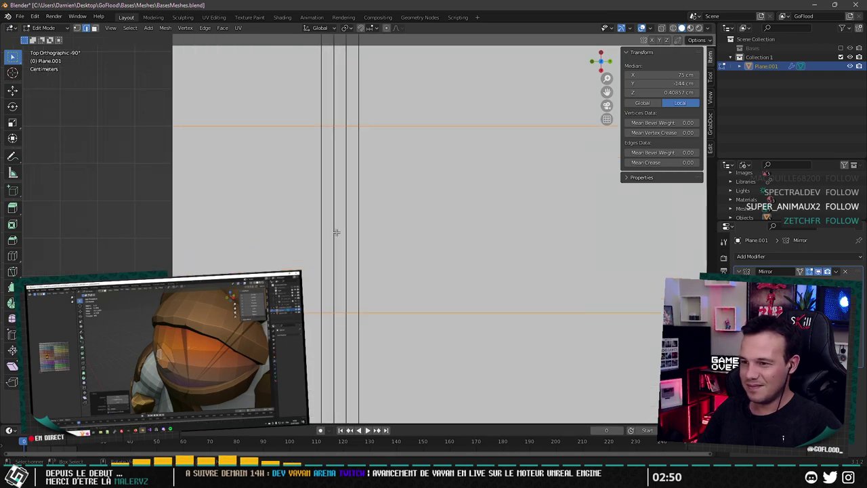
Select the upper horizontal edge loop and move it along X.
alt+click(260, 114)
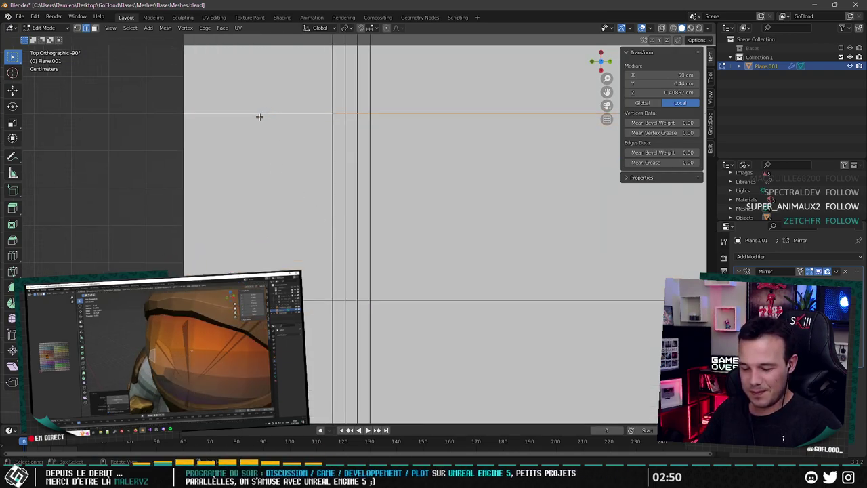
key(g)
key(y)
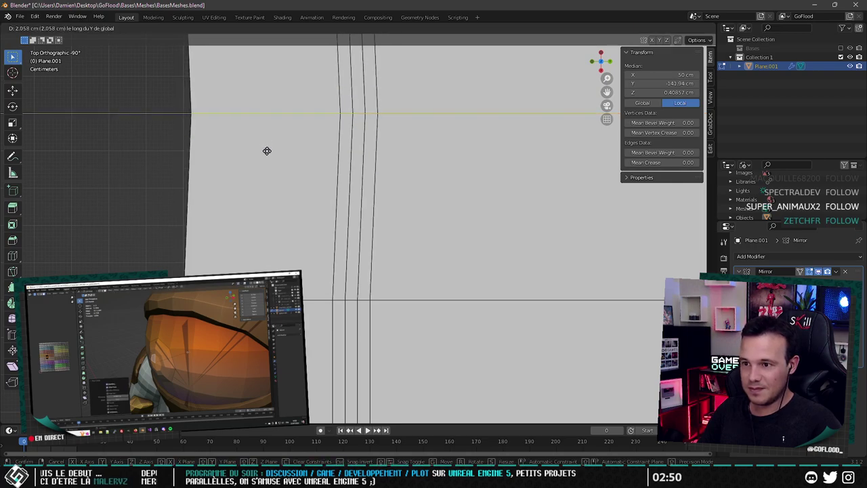
key(x)
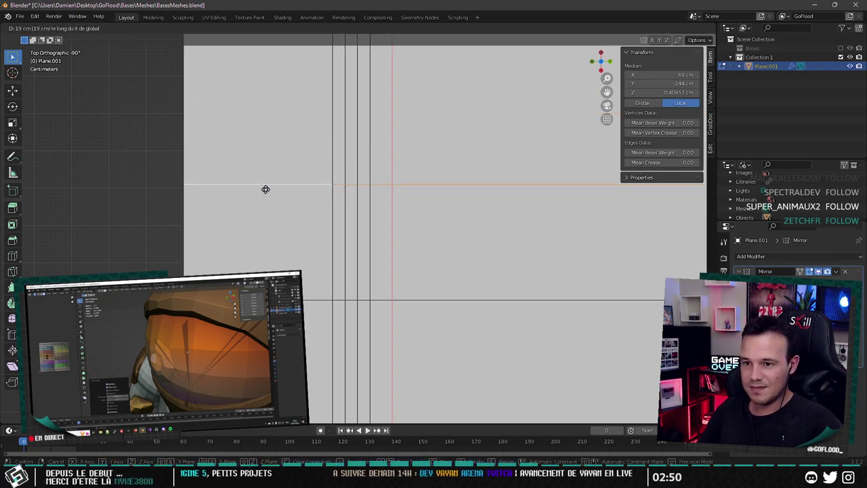
click(264, 191)
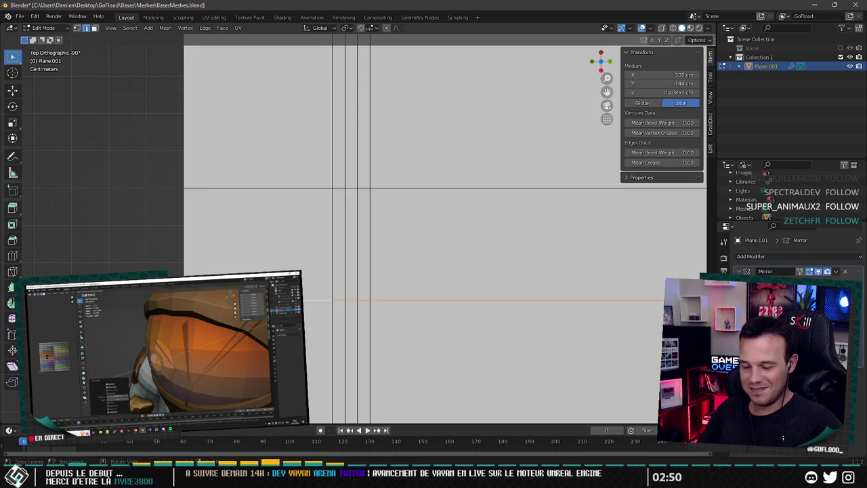
key(g)
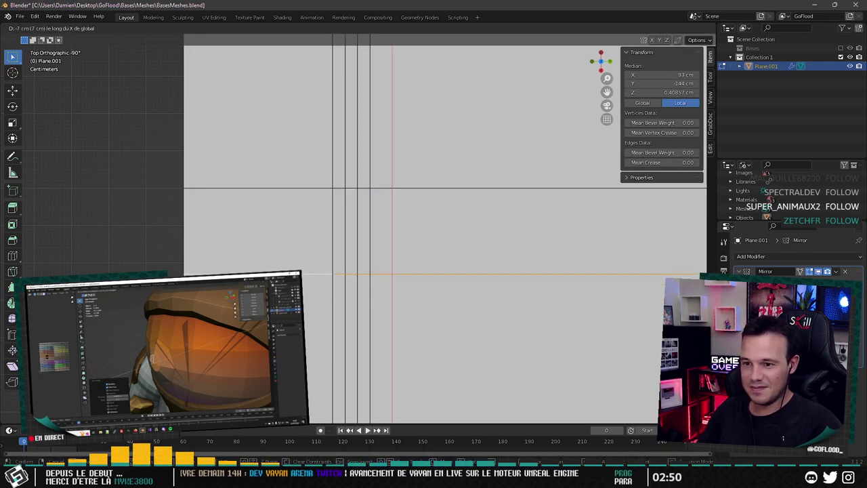
click(248, 265)
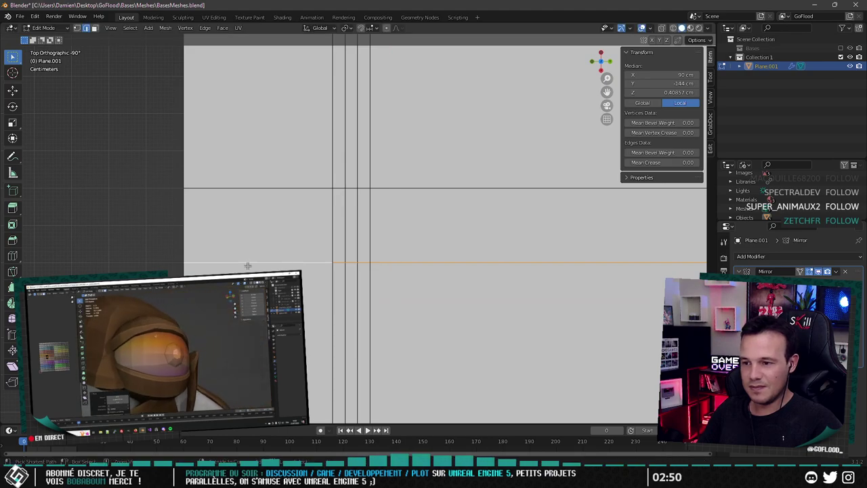
scroll(366, 251, up, 2)
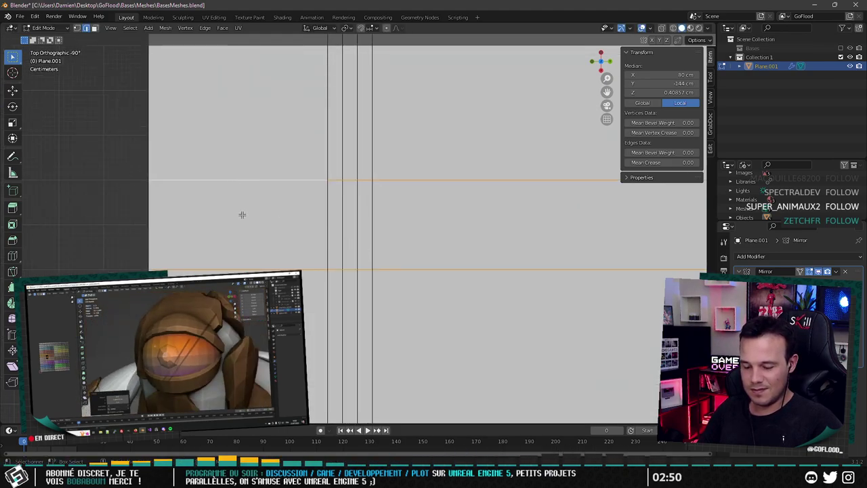
Scale the selected edges along global X to bring them closer together.
key(s)
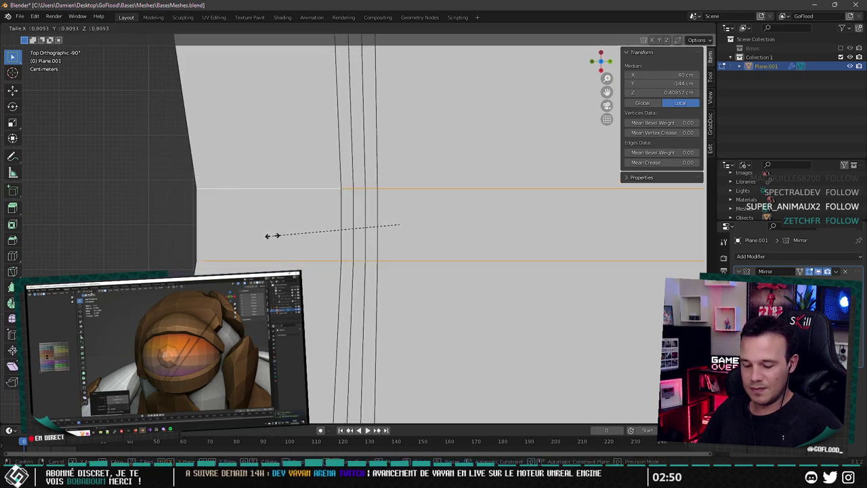
key(x)
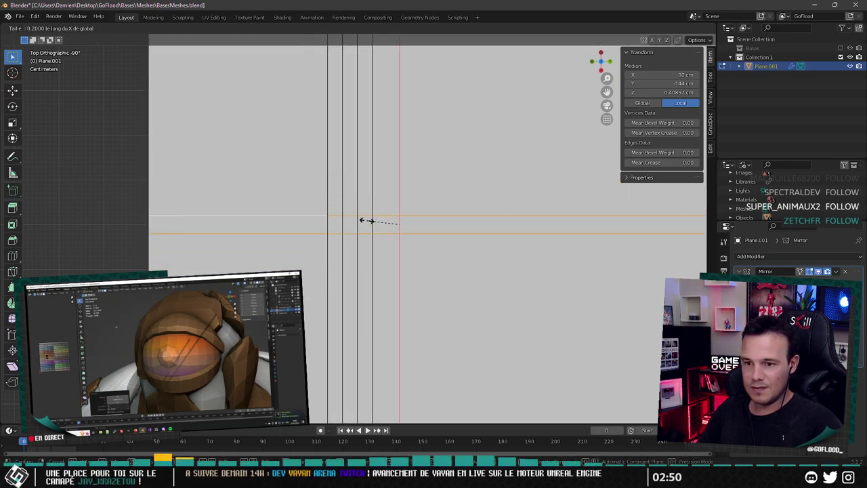
click(344, 288)
middle_drag(343, 290, 383, 270)
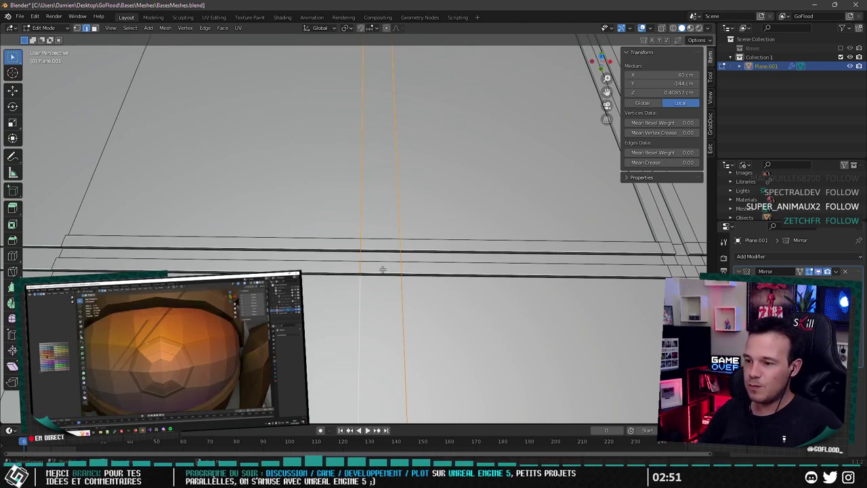
Scale the two selected parallel edges 2.1 times along X and switch to orthographic view.
scroll(395, 212, down, 3)
middle_drag(395, 212, 437, 292)
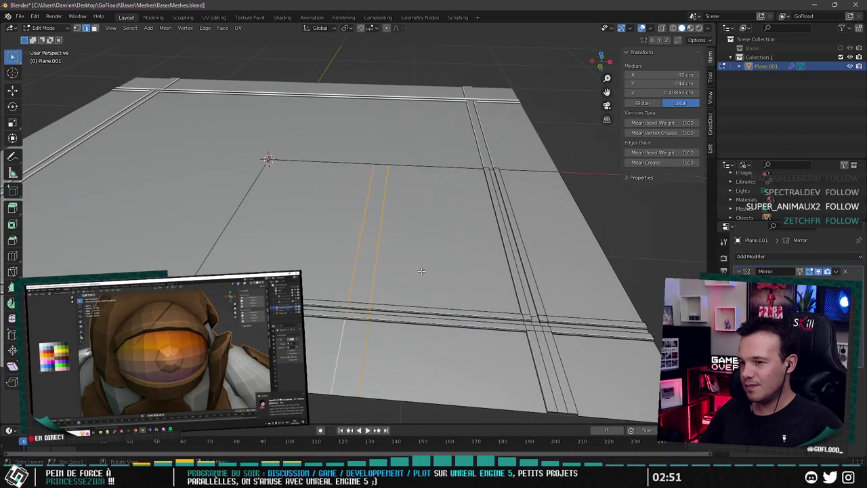
mouse_move(421, 271)
middle_down()
mouse_move(402, 285)
mouse_move(352, 250)
mouse_move(339, 271)
mouse_move(316, 248)
mouse_move(318, 234)
mouse_move(366, 273)
mouse_move(435, 269)
middle_up()
scroll(397, 290, down, 4)
middle_drag(434, 269, 383, 288)
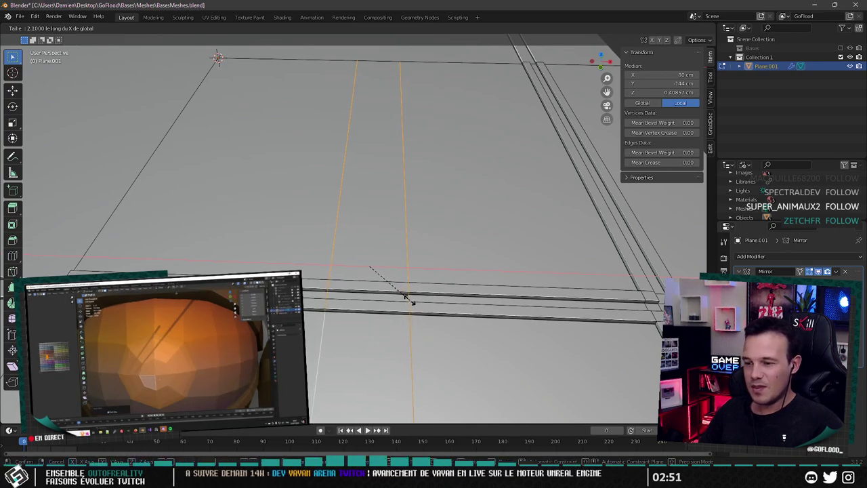
click(411, 300)
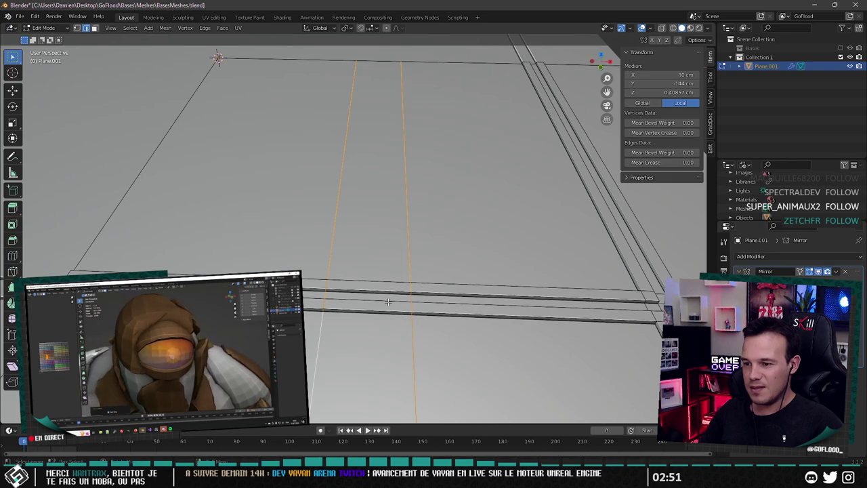
key(KP_5)
scroll(389, 301, down, 5)
middle_drag(393, 300, 389, 372)
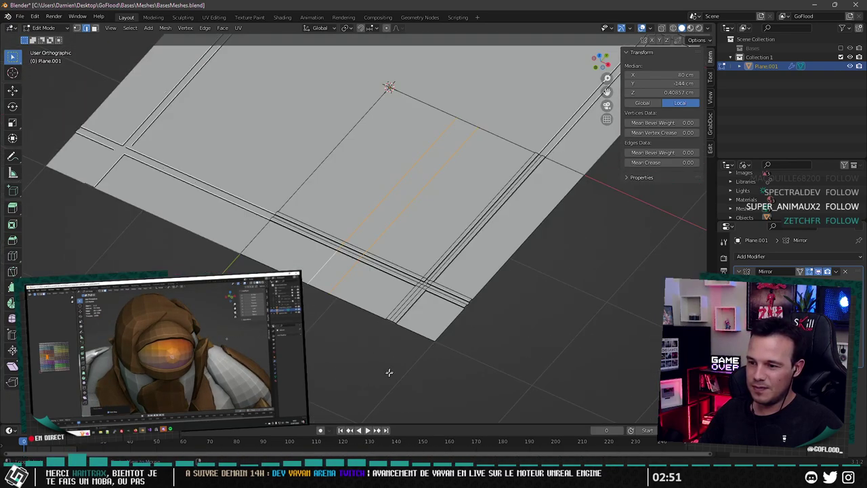
In top view, end the resize and snap the selected edges with Selection to Grid.
key(KP_7)
scroll(336, 170, up, 6)
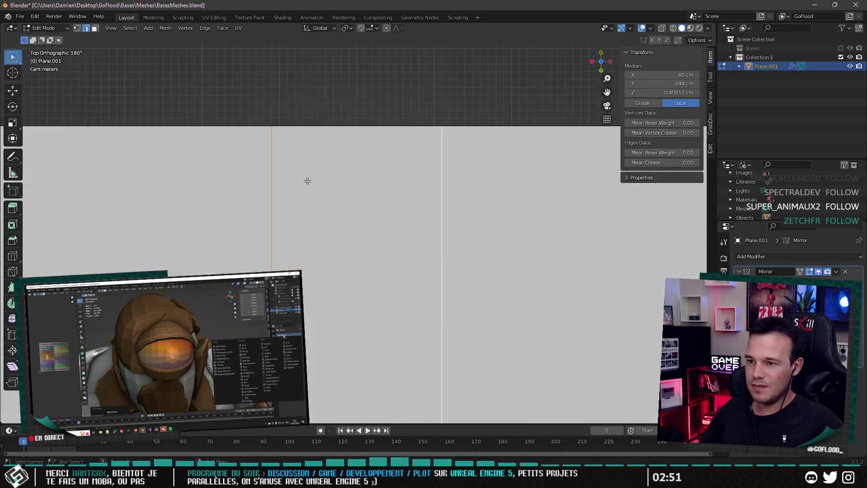
scroll(337, 260, up, 2)
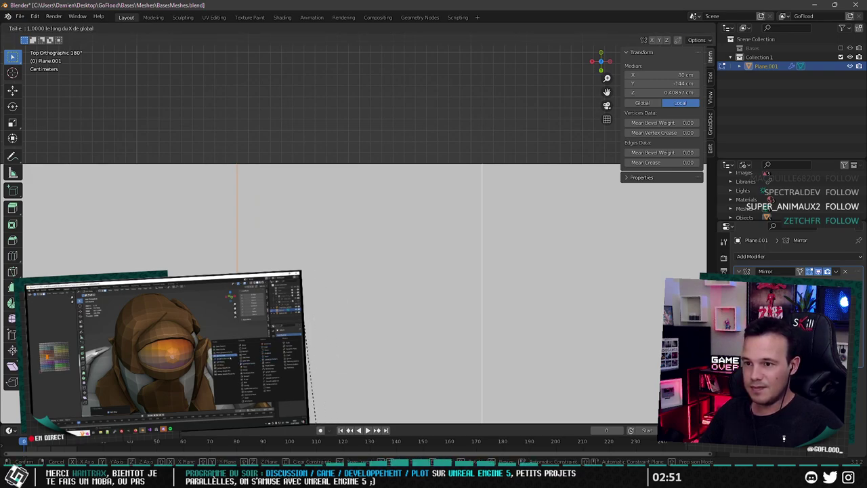
key(Return)
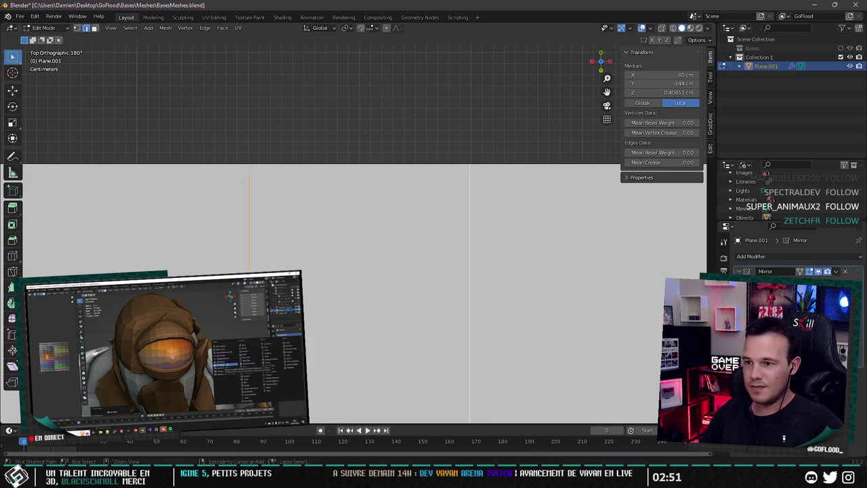
right_click(385, 283)
key(q)
click(442, 285)
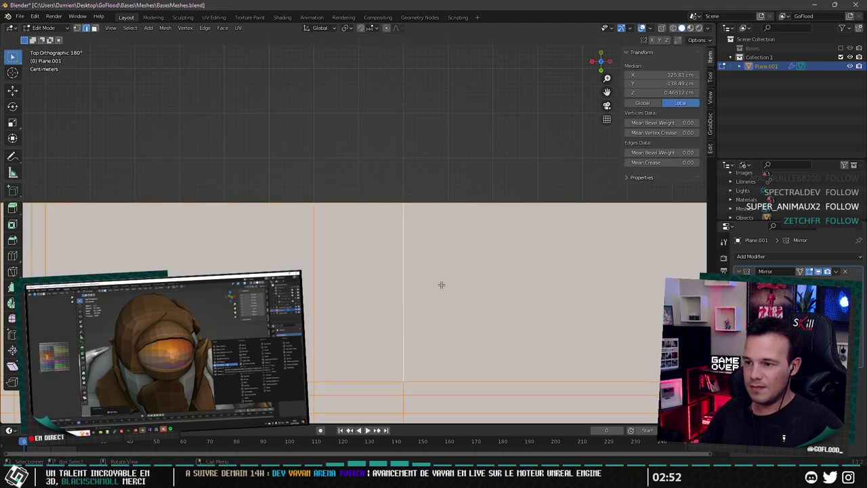
scroll(321, 284, down, 2)
scroll(344, 231, up, 2)
scroll(345, 230, up, 4)
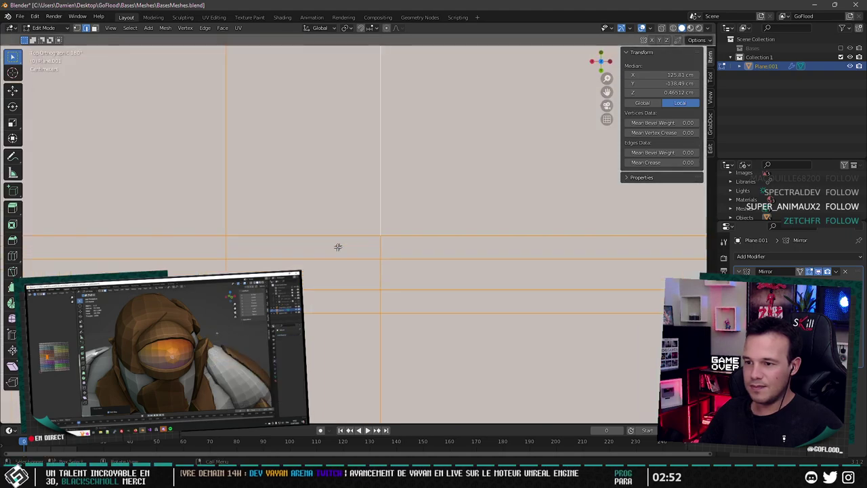
middle_drag(406, 223, 362, 235)
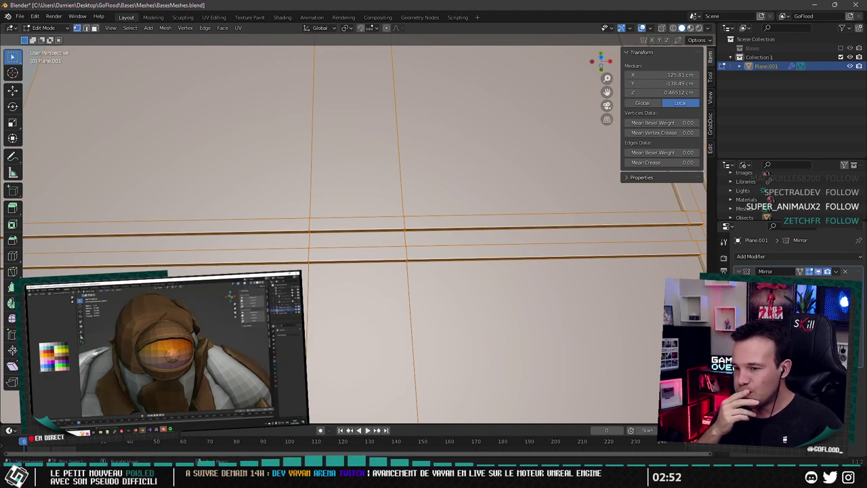
middle_drag(325, 230, 427, 328)
click(455, 246)
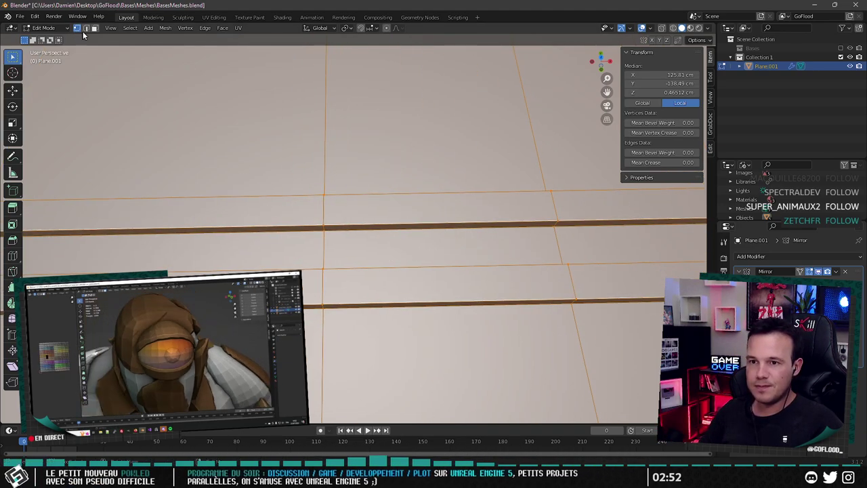
Select the strip section's faces and delete them, leaving a dark recess in the plane.
click(390, 224)
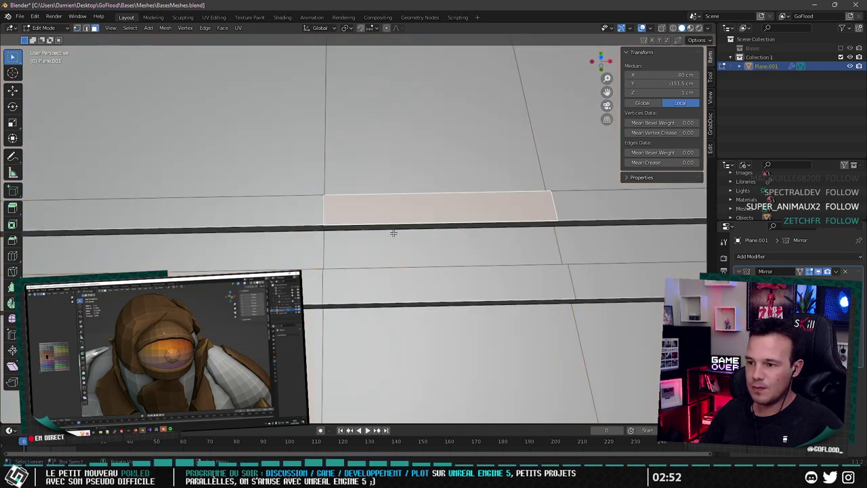
click(401, 237)
shift+click(406, 242)
middle_drag(407, 242, 420, 366)
click(379, 393)
shift+click(485, 390)
middle_drag(484, 390, 360, 321)
key(x)
click(496, 370)
Check the recess with undo/redo, then turn on Face Orientation colouring.
middle_drag(362, 276, 425, 326)
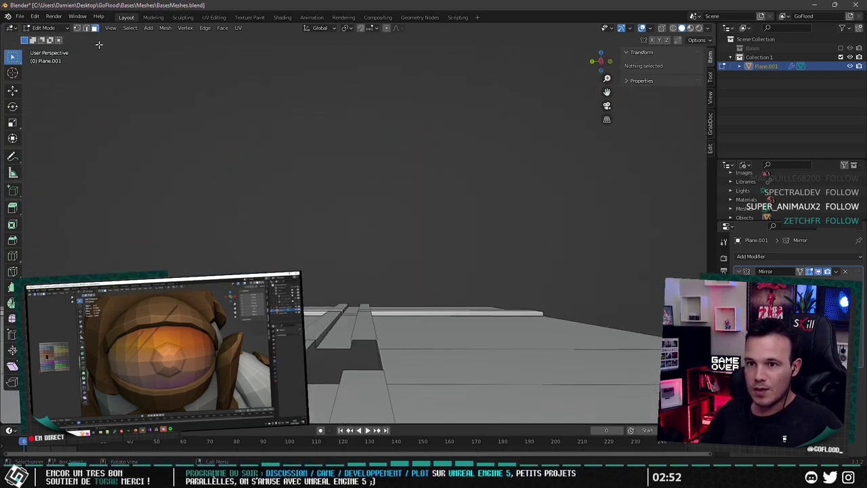
click(85, 28)
middle_drag(369, 339, 441, 273)
click(454, 269)
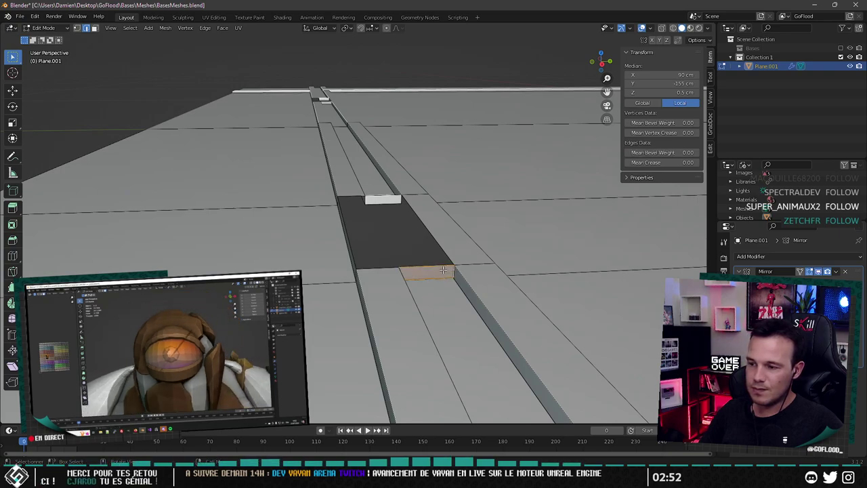
key(ctrl+z)
key(ctrl+shift+z)
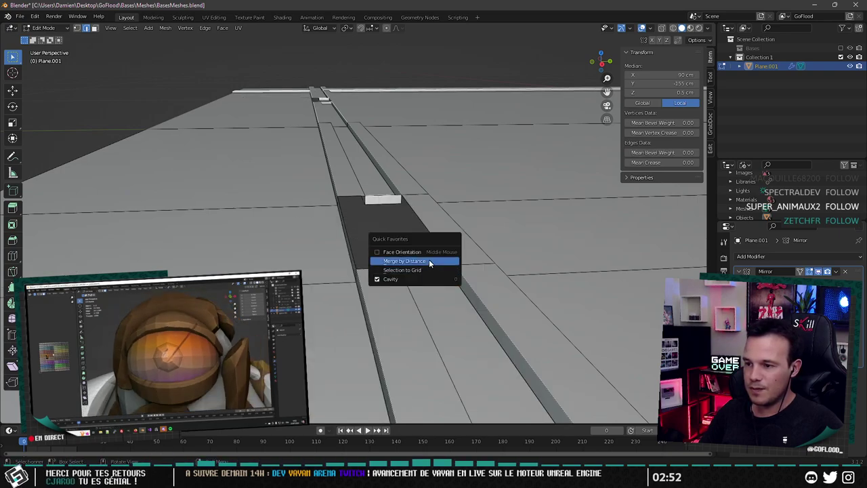
click(407, 251)
middle_drag(406, 252, 380, 292)
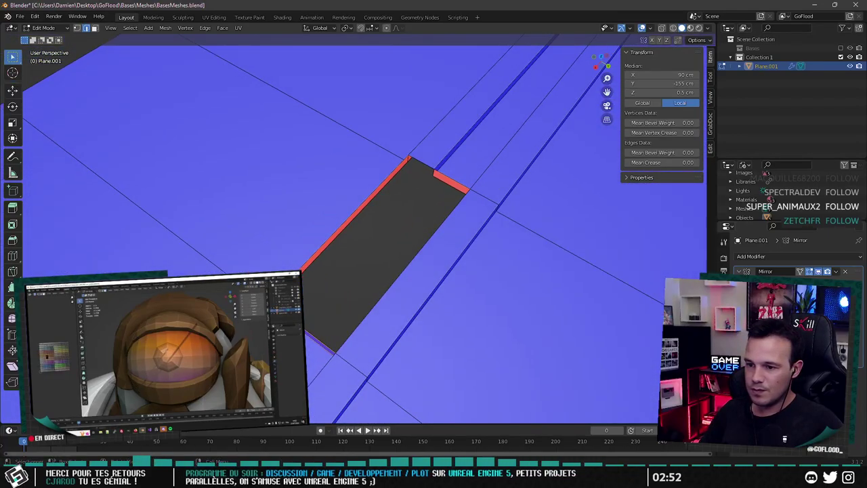
shift+click(386, 216)
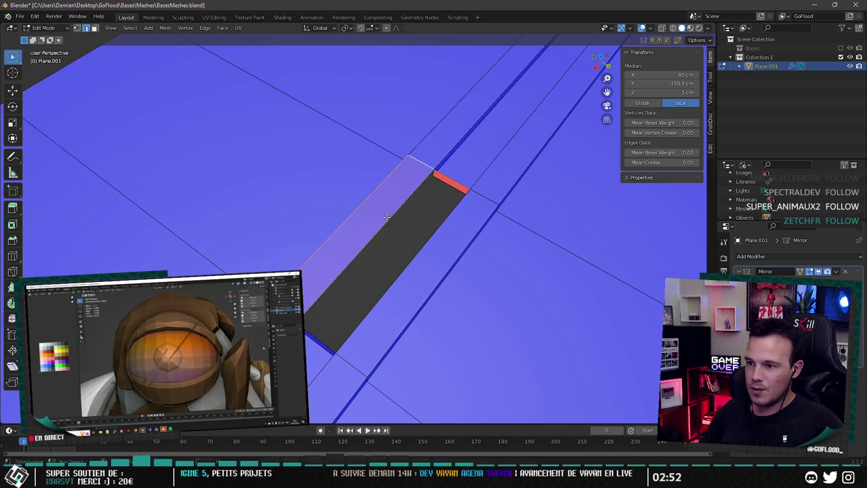
click(460, 184)
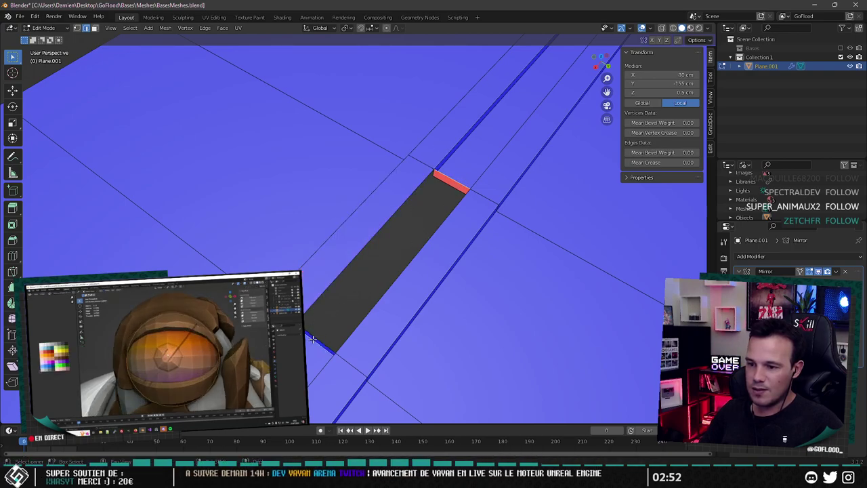
click(402, 242)
mouse_move(402, 241)
middle_down()
mouse_move(534, 269)
mouse_move(511, 289)
mouse_move(408, 252)
middle_up()
scroll(408, 252, down, 2)
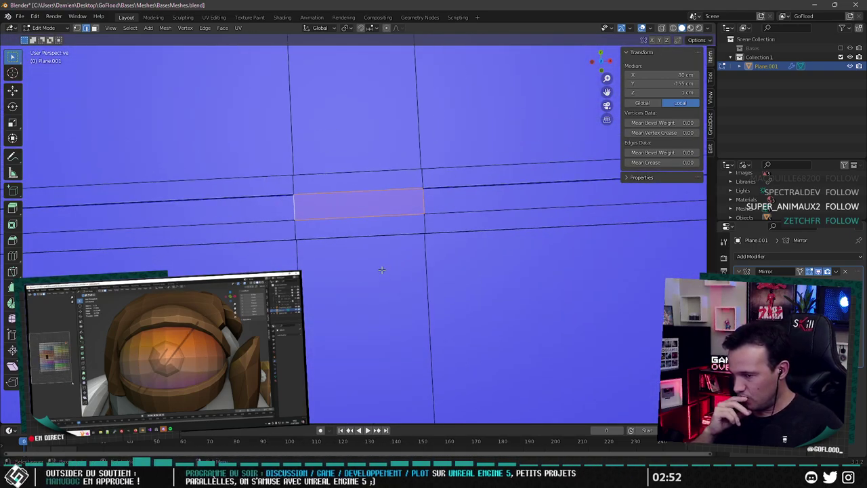
middle_drag(382, 270, 351, 257)
click(281, 255)
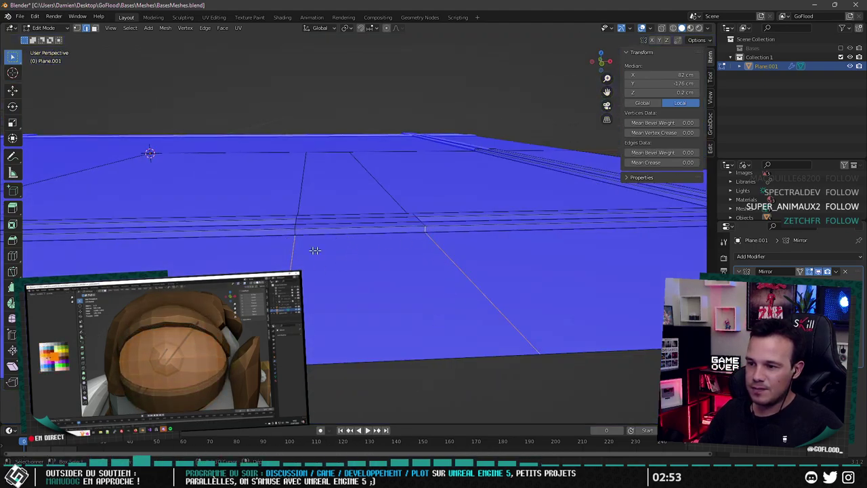
Scale the notch junction vertices to 0.8 along the X axis.
key(KP_7)
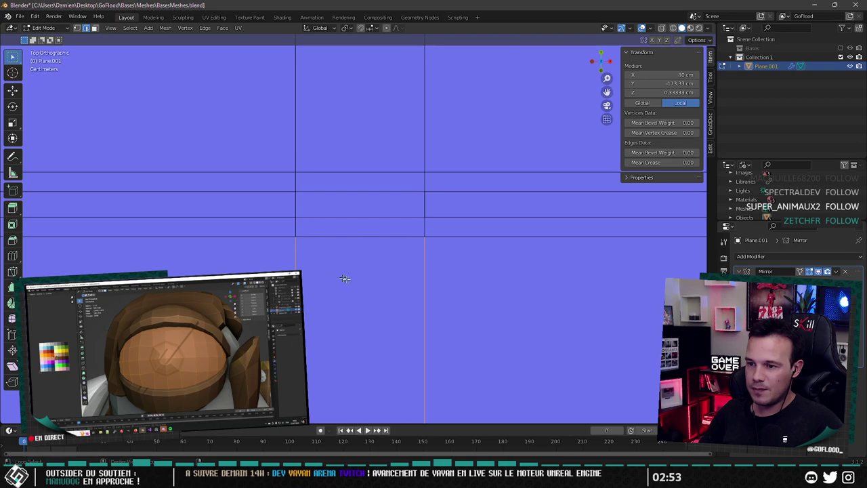
scroll(344, 280, up, 3)
scroll(434, 91, down, 3)
key(s)
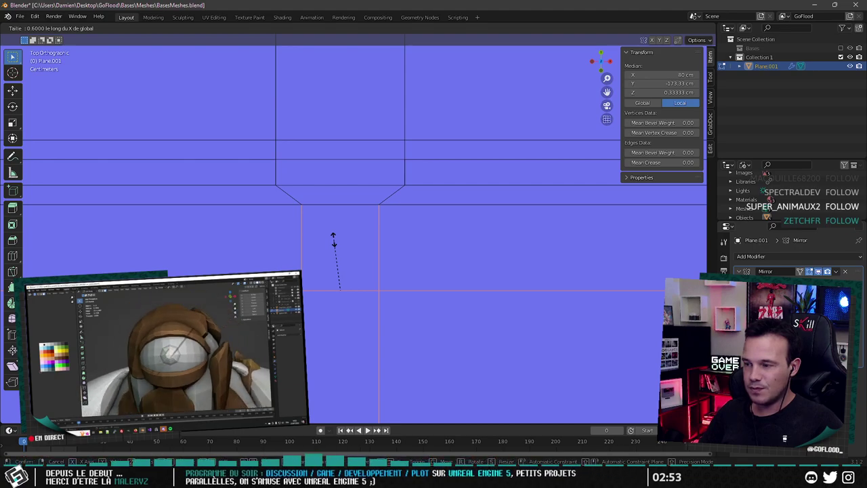
click(333, 240)
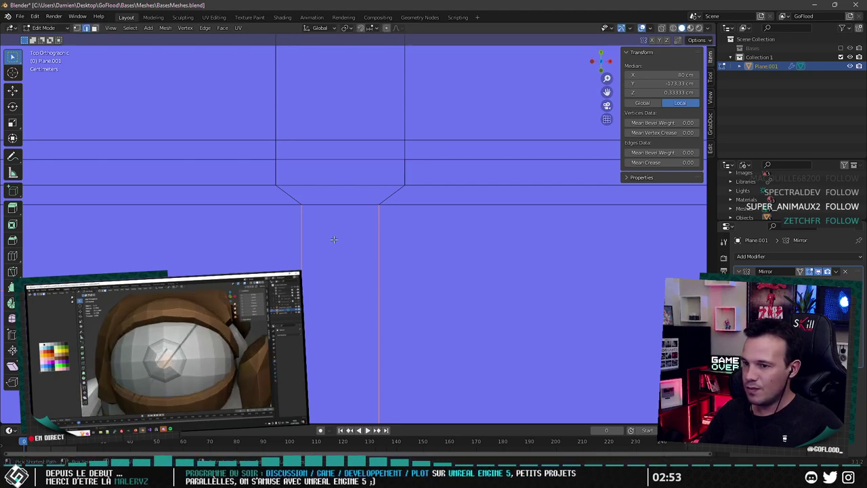
middle_drag(333, 240, 384, 216)
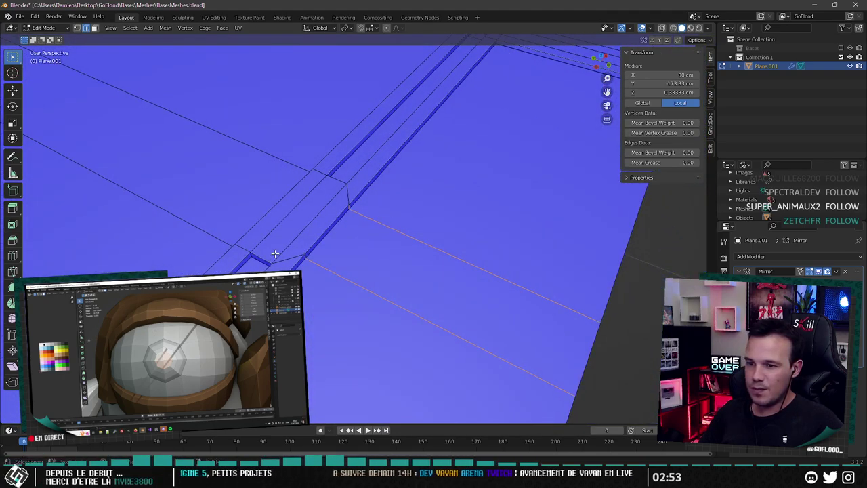
middle_drag(136, 98, 308, 151)
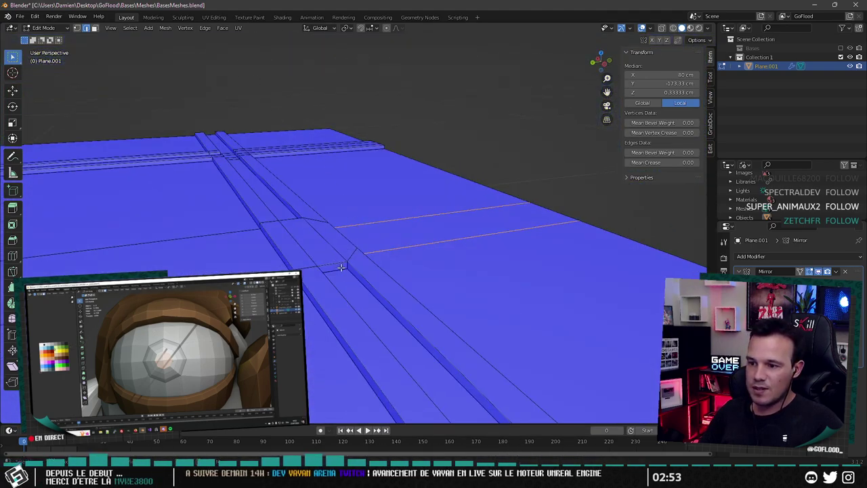
middle_drag(346, 254, 491, 244)
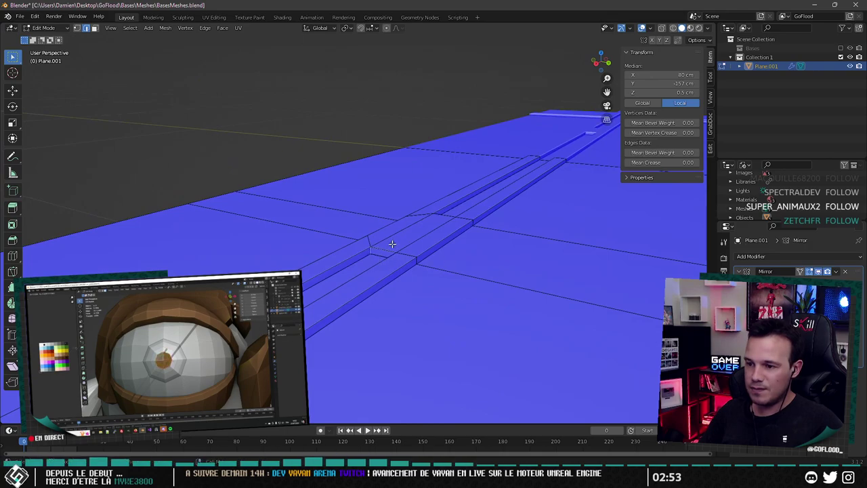
alt+middle_drag(393, 244, 372, 283)
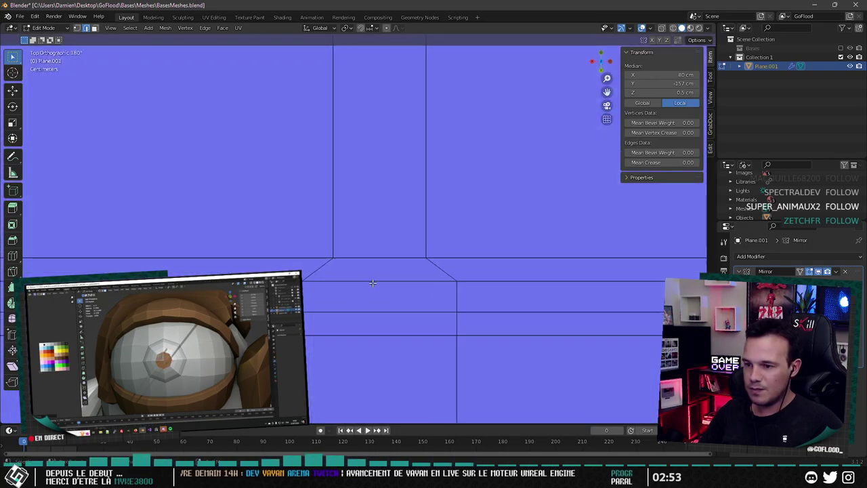
scroll(377, 265, up, 1)
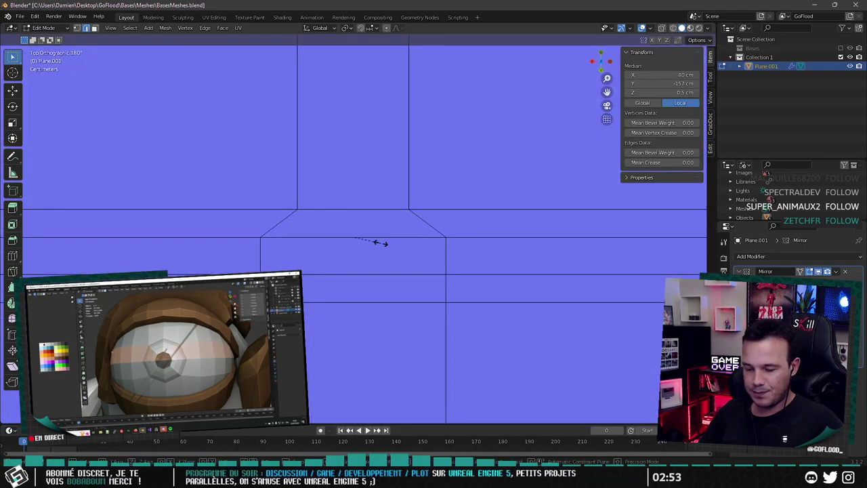
key(x)
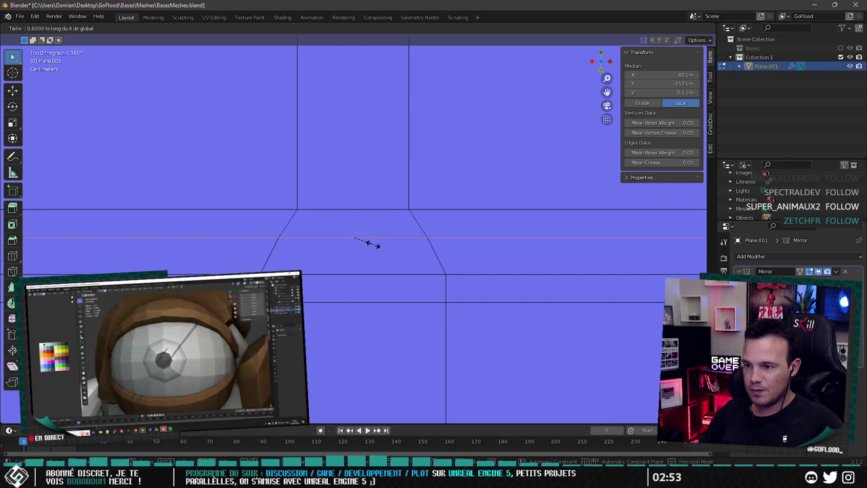
click(370, 244)
middle_drag(374, 242, 415, 333)
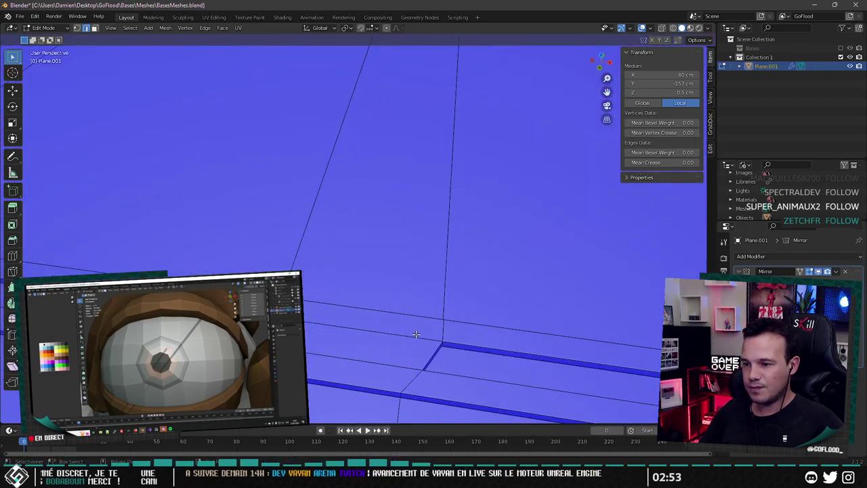
Switch to face select mode and select the two tapered notch faces.
click(95, 28)
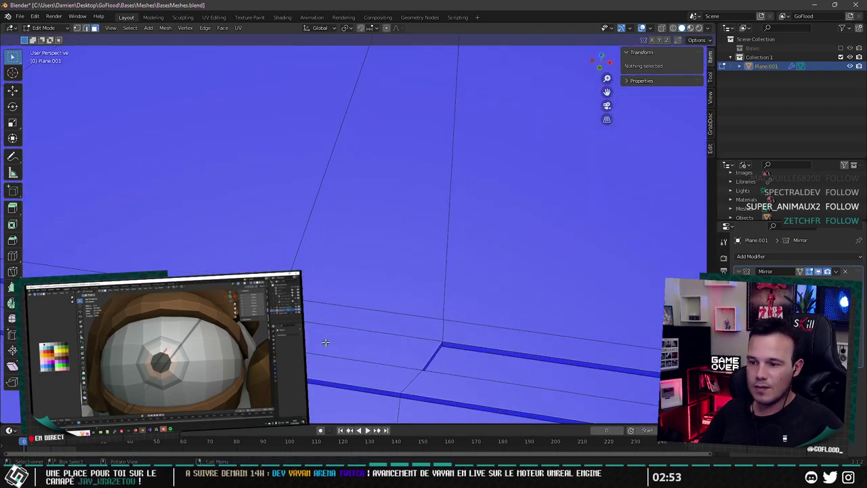
click(339, 316)
shift+click(334, 364)
middle_drag(334, 365, 383, 329)
Raise the tapered notch faces to 2 cm, then scale their top to 0.9.
scroll(383, 329, up, 4)
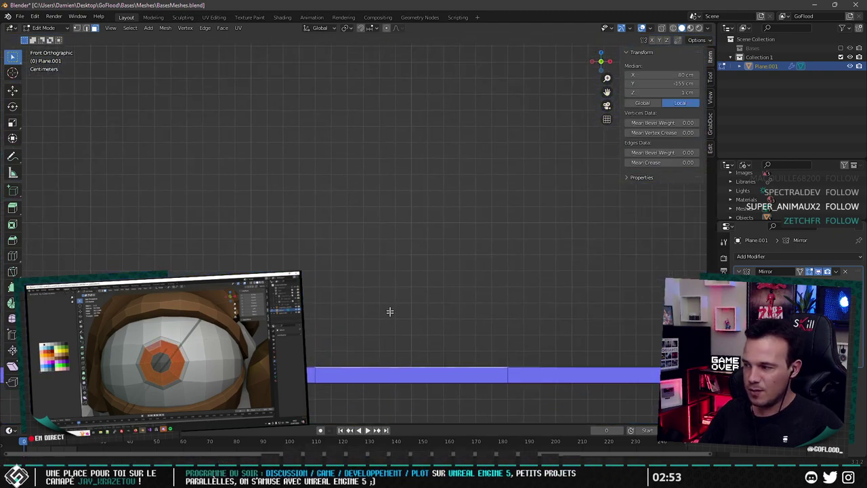
scroll(391, 310, down, 3)
scroll(381, 322, up, 4)
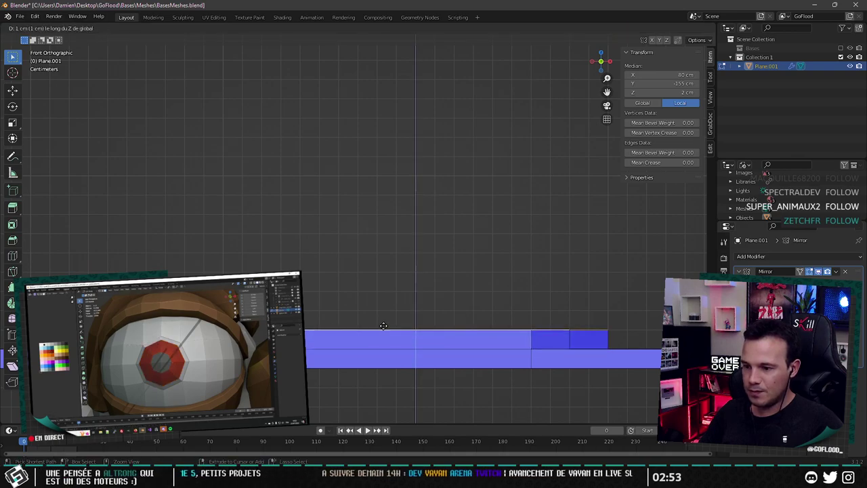
click(397, 310)
middle_drag(397, 310, 382, 323)
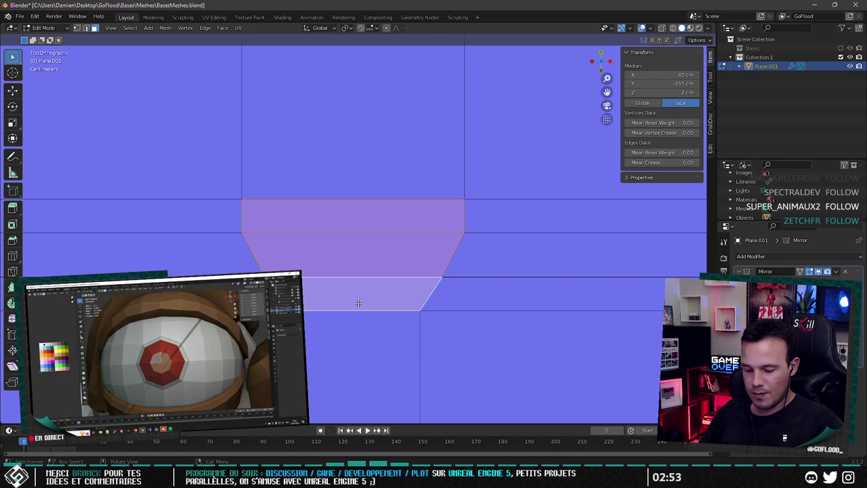
key(s)
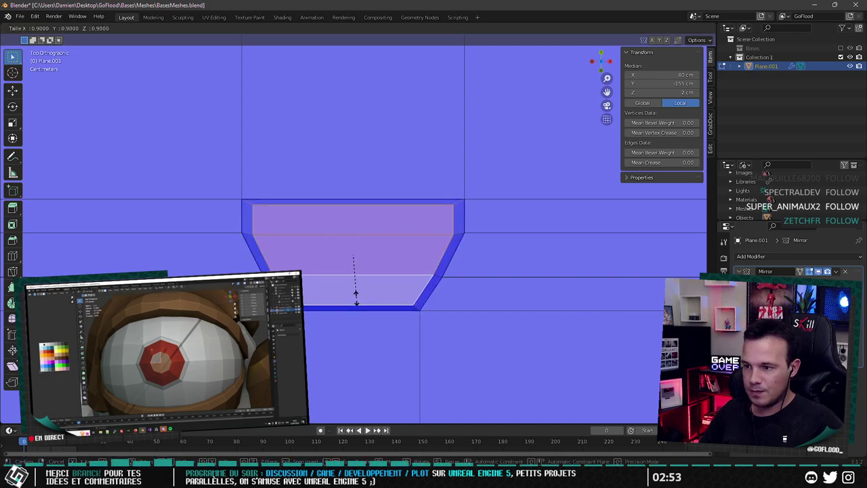
click(355, 293)
mouse_move(355, 292)
middle_down()
mouse_move(386, 296)
mouse_move(359, 232)
mouse_move(344, 244)
mouse_move(397, 242)
mouse_move(362, 298)
middle_up()
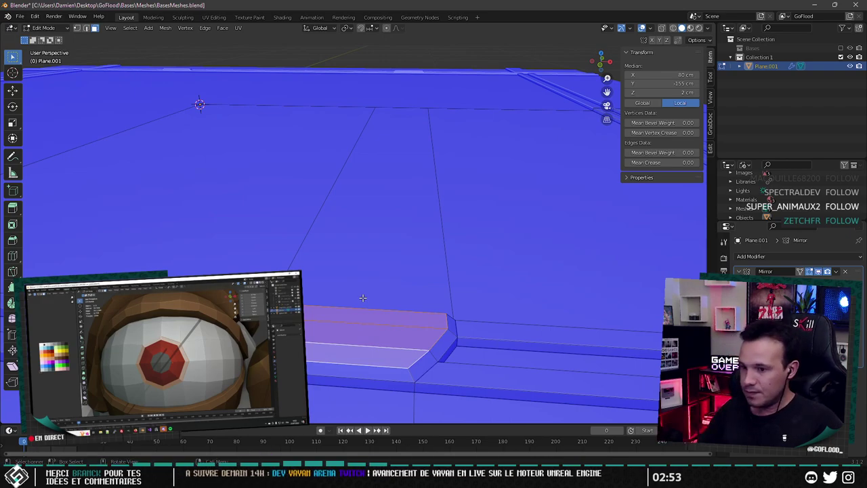
Inset the top face of the raised bump and strip.
click(358, 339)
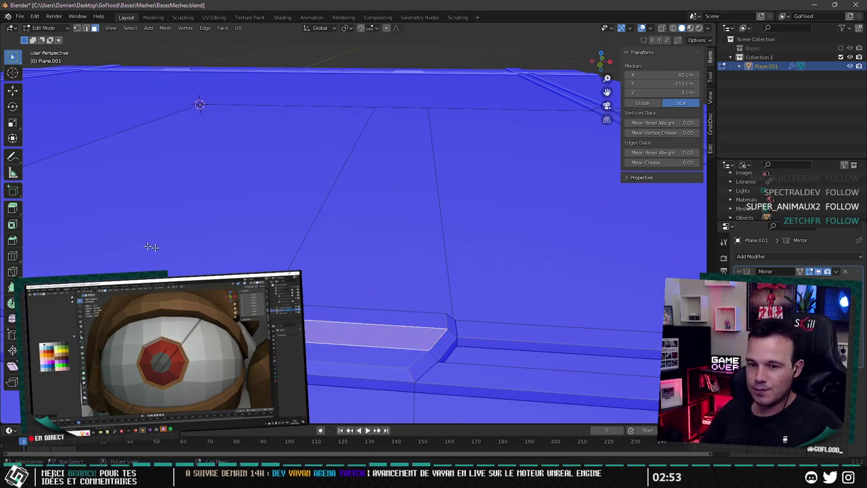
click(13, 224)
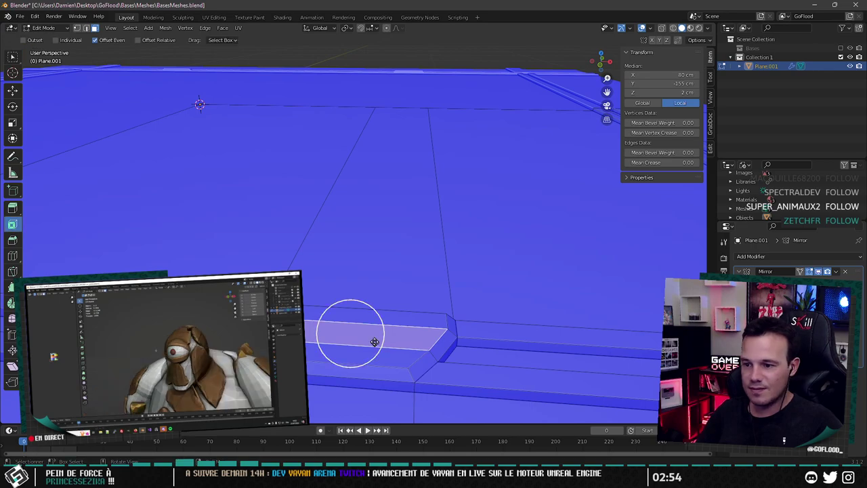
drag(381, 323, 369, 329)
click(370, 328)
key(c)
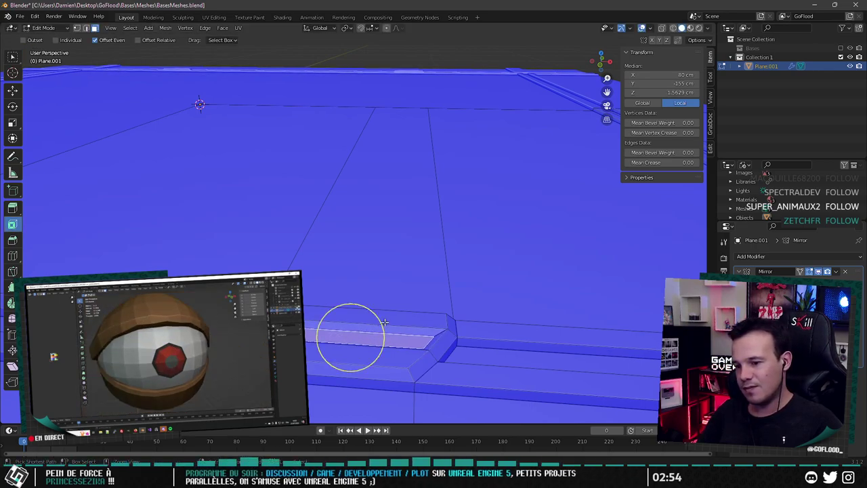
mouse_move(348, 332)
middle_down()
mouse_move(306, 301)
mouse_move(318, 291)
mouse_move(315, 275)
mouse_move(366, 250)
middle_up()
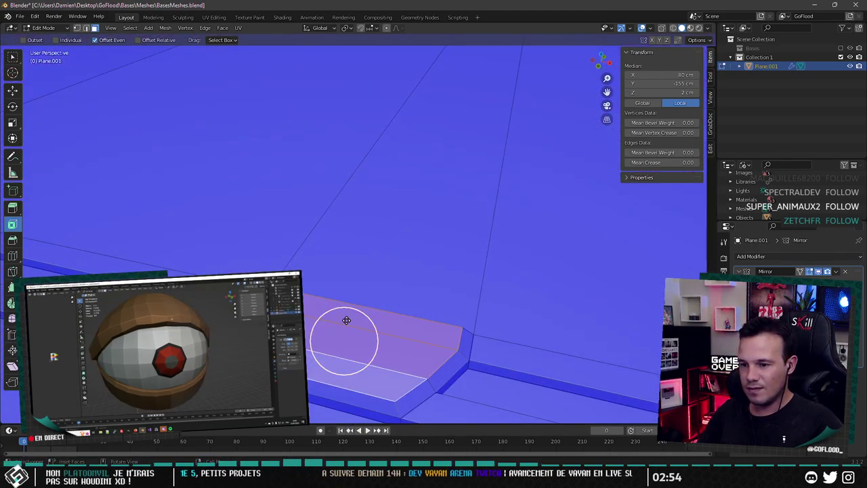
middle_drag(346, 321, 396, 287)
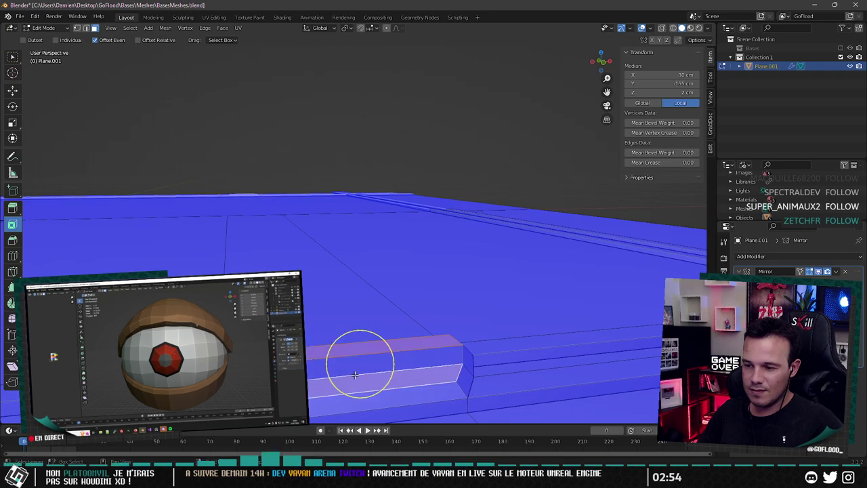
middle_drag(360, 359, 371, 358)
key(i)
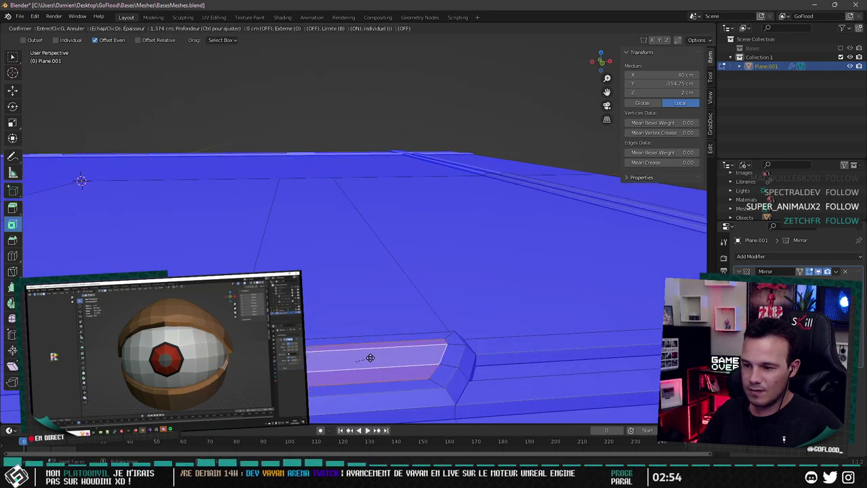
click(369, 358)
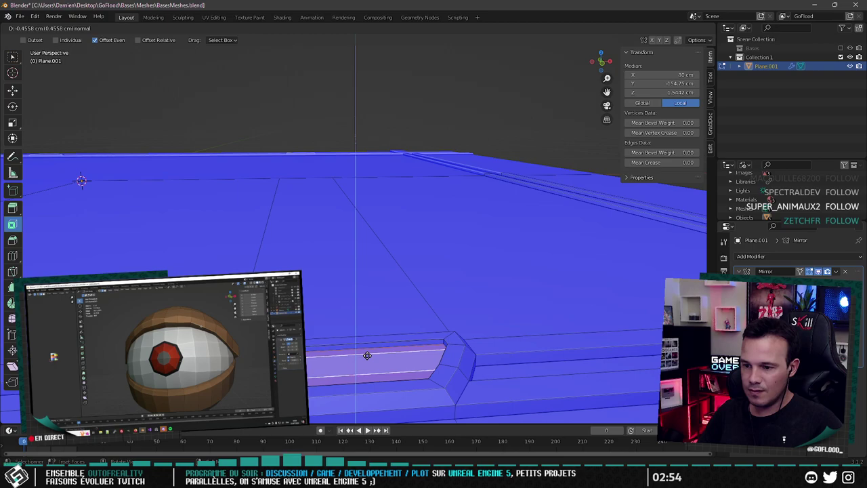
click(366, 355)
middle_drag(366, 355, 357, 249)
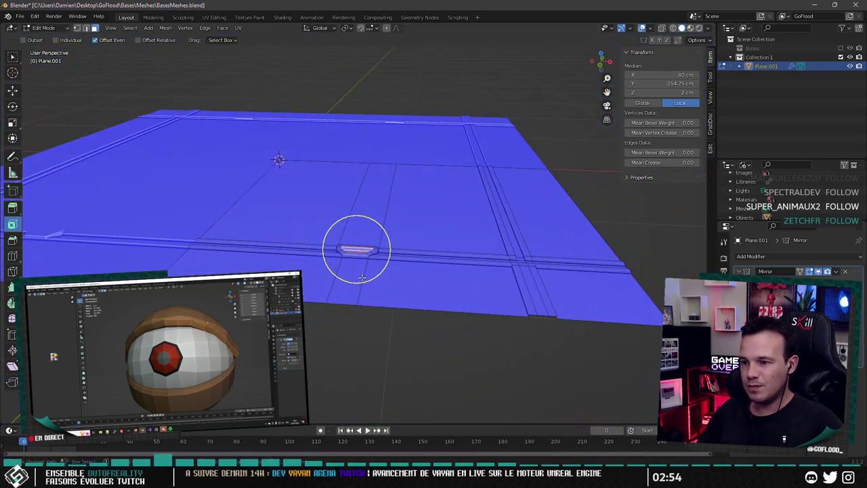
scroll(361, 277, up, 6)
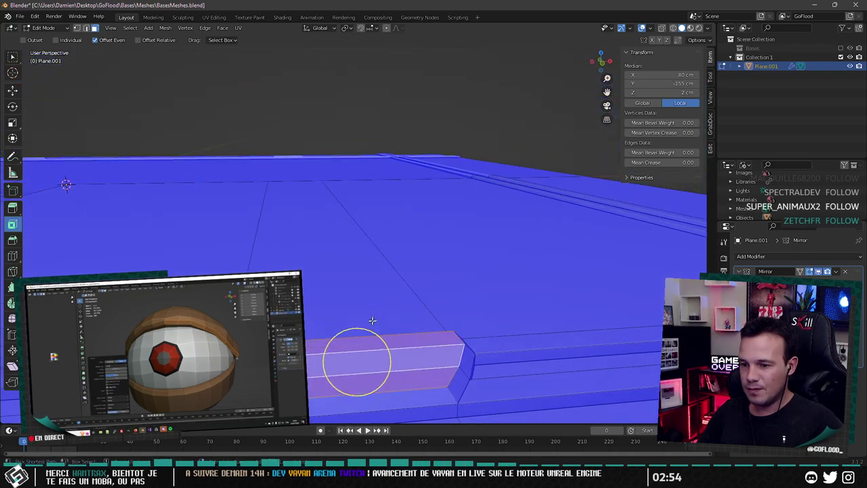
Inset the middle strip face by 0.5 (5 mm) and sink it 0.5 cm into a slot.
click(362, 362)
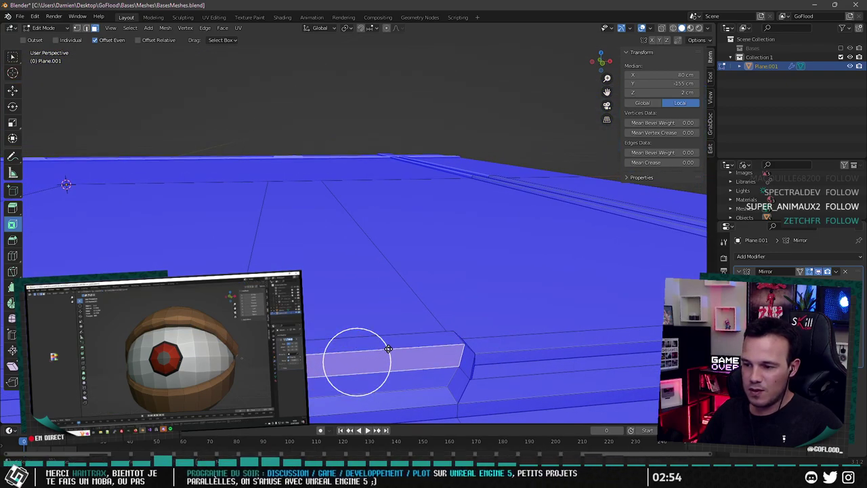
key(i)
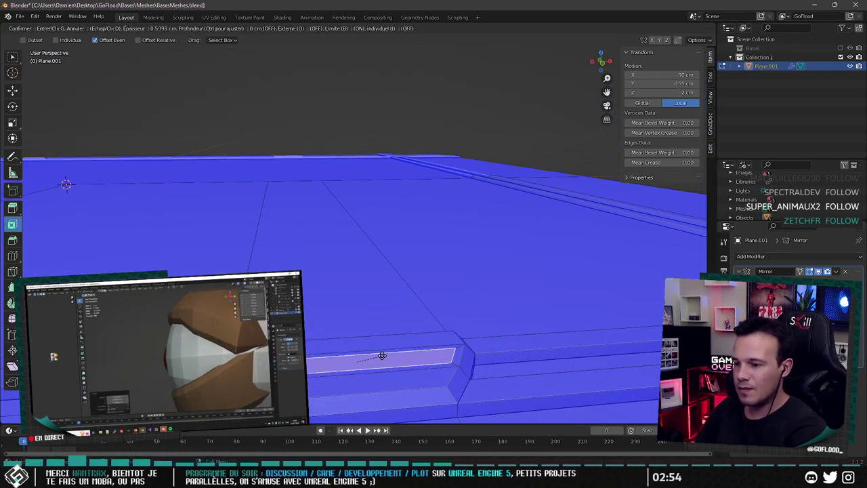
text(0.5)
key(Return)
middle_drag(354, 357, 399, 319)
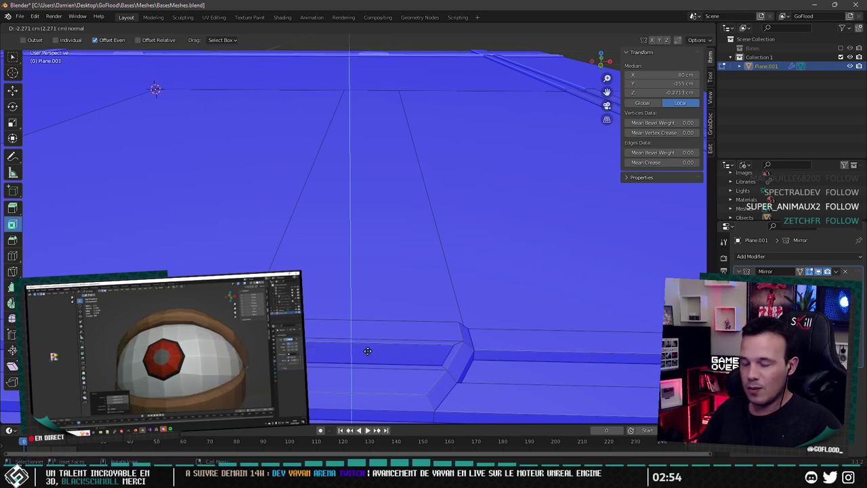
text(0)
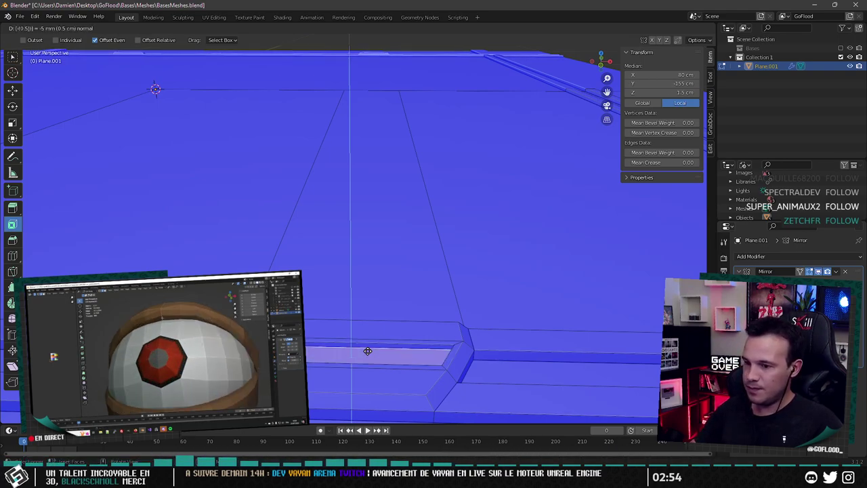
click(368, 351)
middle_drag(367, 352, 356, 264)
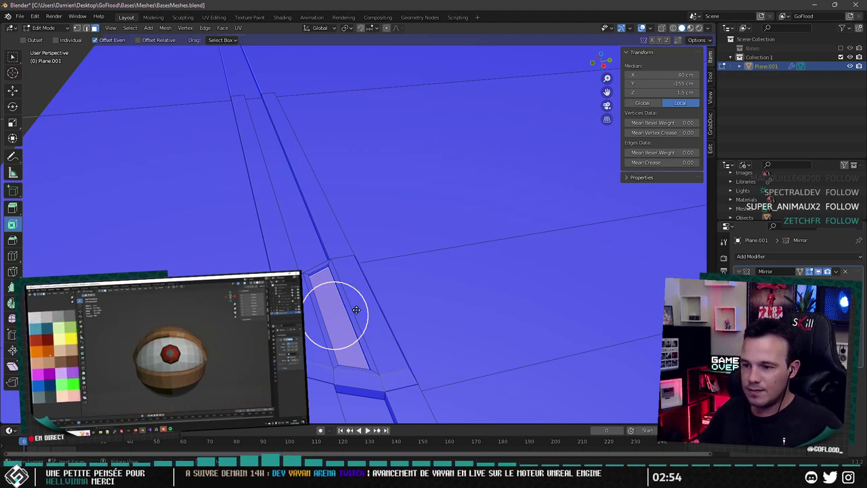
middle_drag(348, 319, 417, 320)
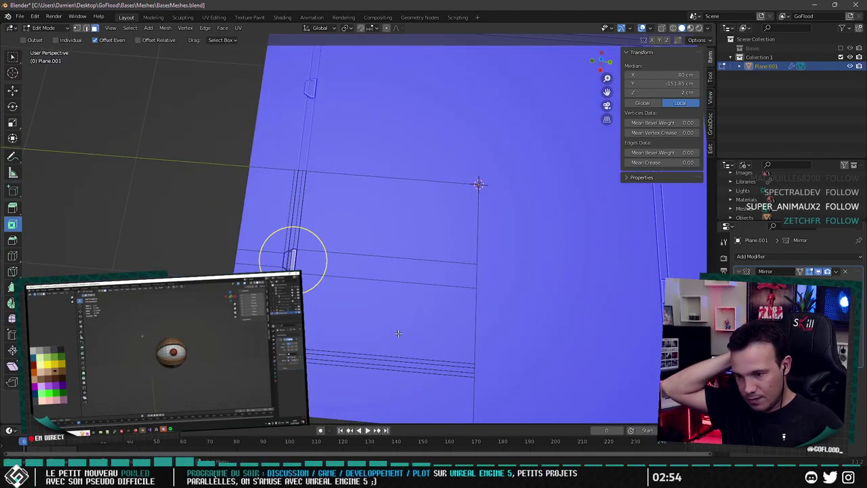
Turn off Face Orientation in Quick Favorites so the plane shows grey.
scroll(384, 277, down, 5)
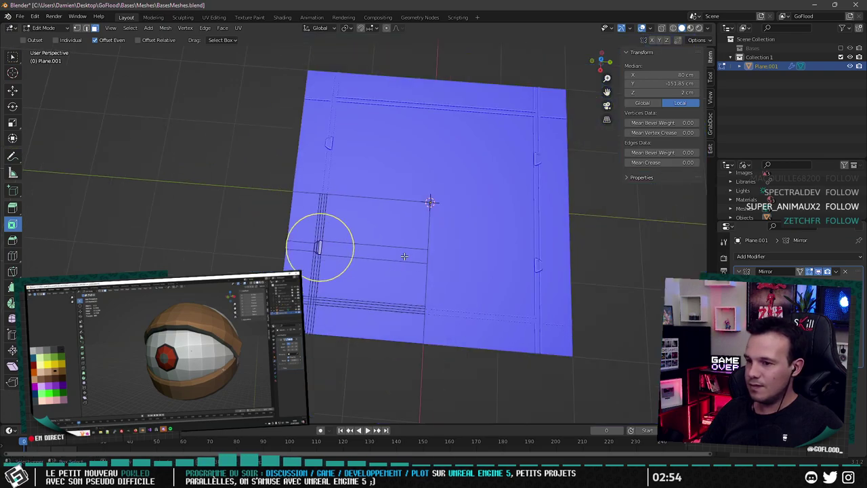
middle_drag(393, 271, 331, 222)
key(q)
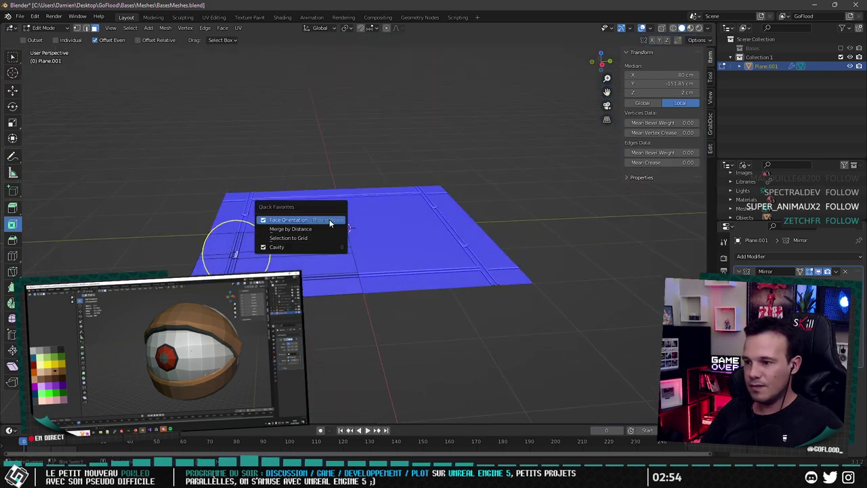
click(315, 220)
scroll(382, 261, up, 3)
scroll(381, 260, down, 2)
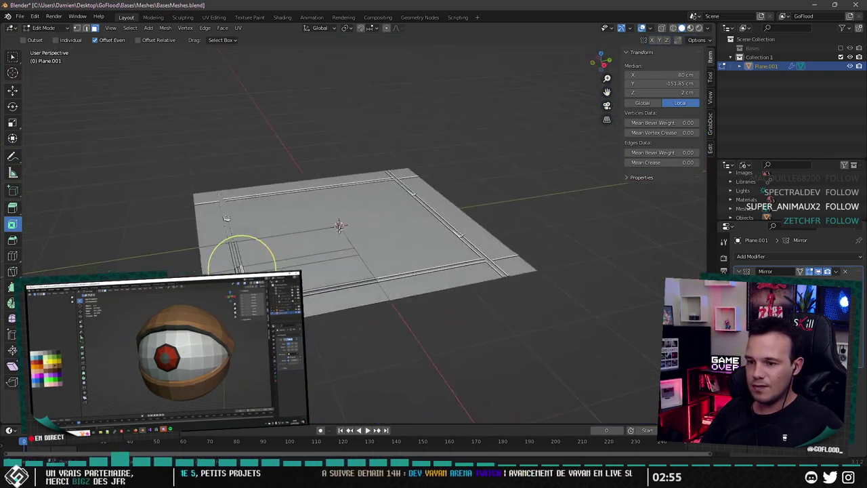
scroll(382, 261, up, 5)
middle_drag(381, 261, 332, 278)
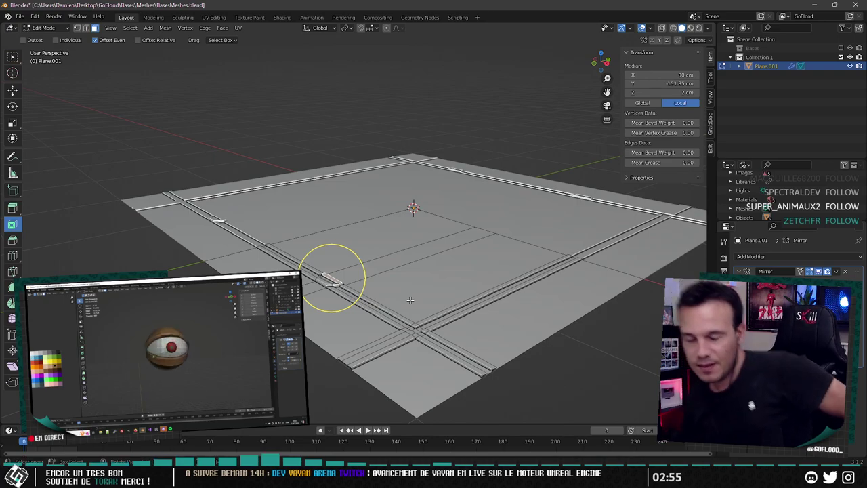
Enable X-ray see-through display with Alt+Z, then switch over to Unreal Engine.
key(alt+z)
scroll(332, 277, up, 5)
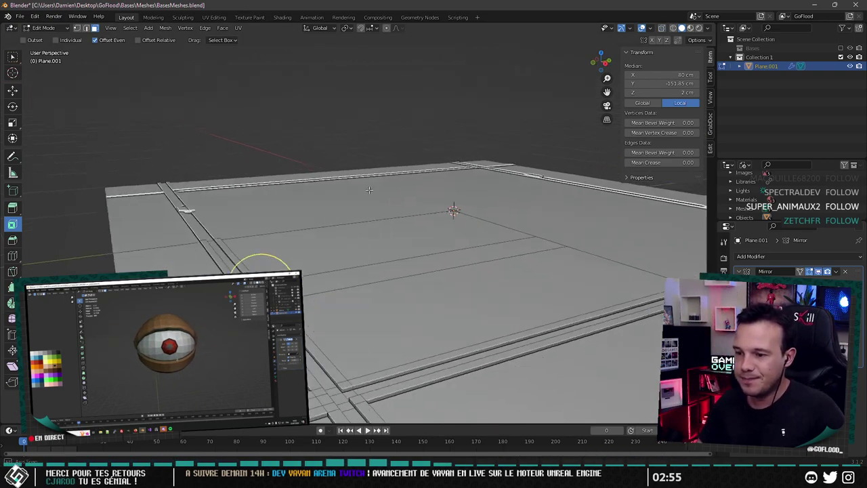
middle_drag(325, 270, 310, 223)
scroll(271, 248, down, 5)
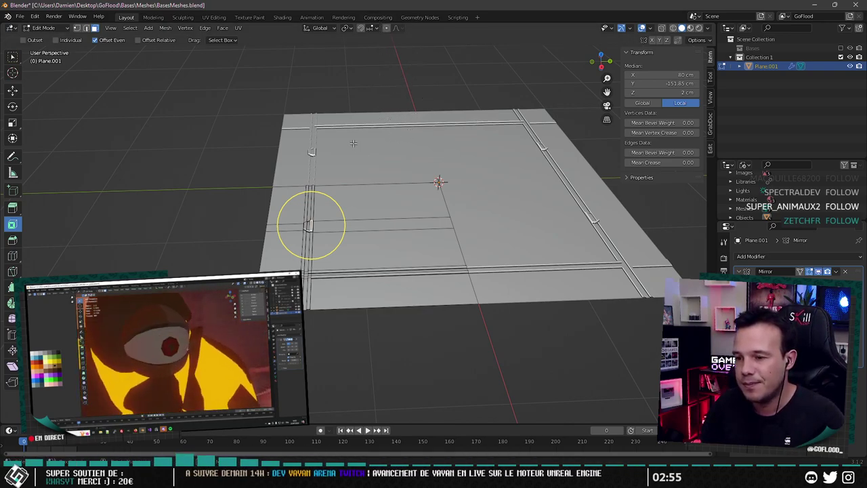
key(alt+Tab)
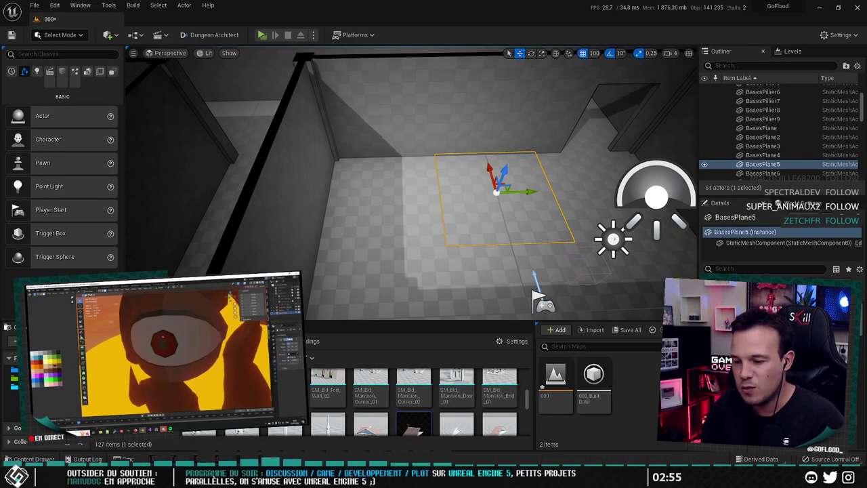
Switch from the Unreal Engine editor to Photoshop's Texture.psd document.
key(alt+Tab)
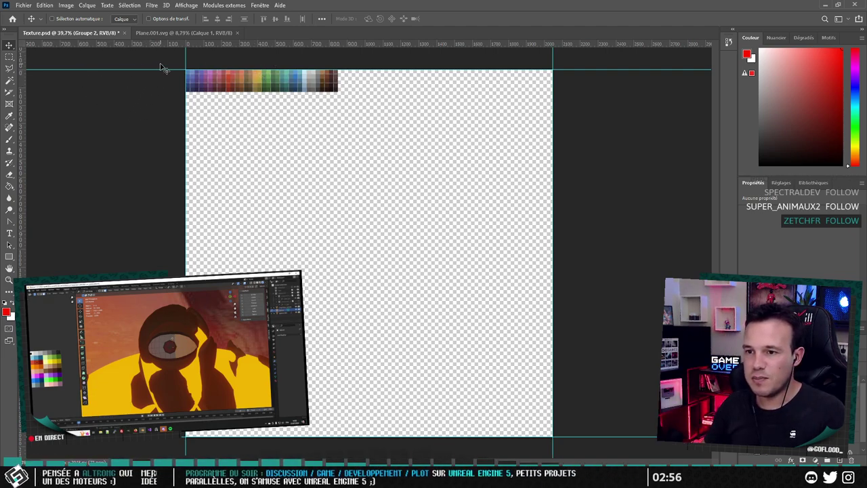
Duplicate the bottom swatch row with Ctrl+J and drag the copy below the palette.
alt+scroll(165, 68, up, 5)
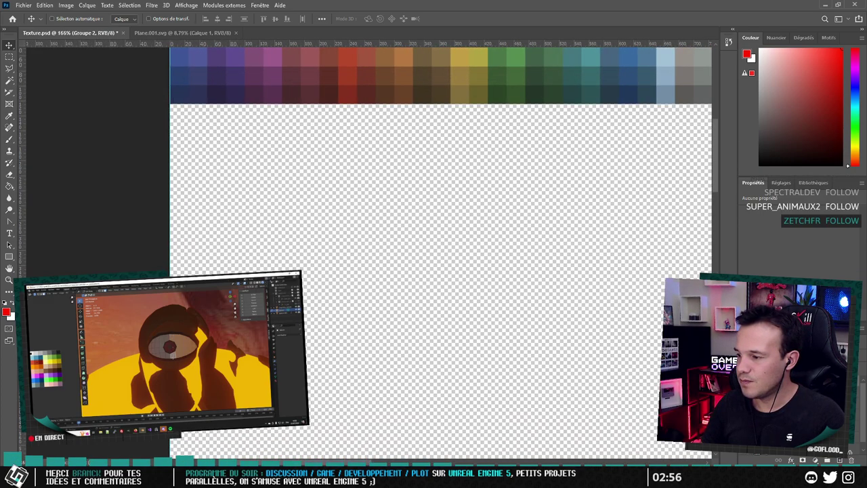
ctrl+click(557, 332)
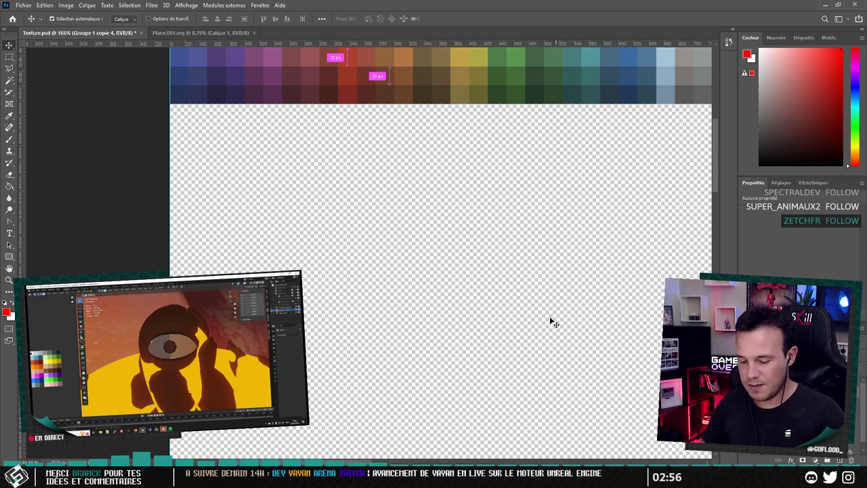
key(ctrl+j)
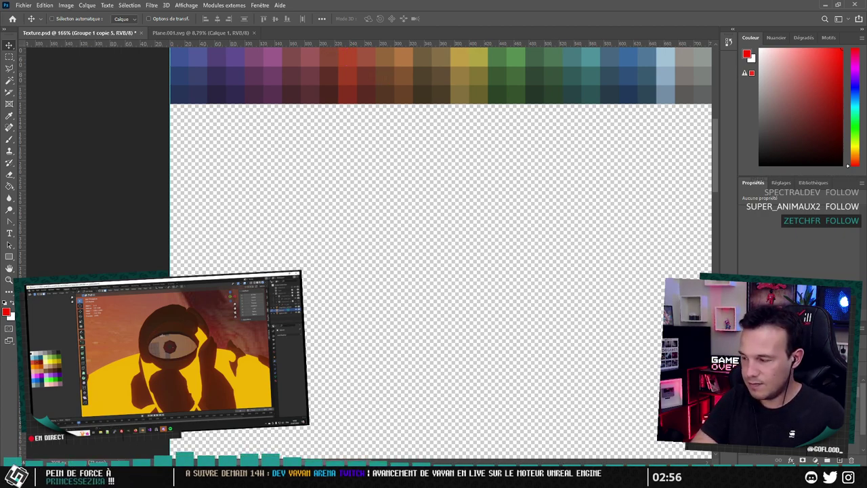
key(alt+bracketleft)
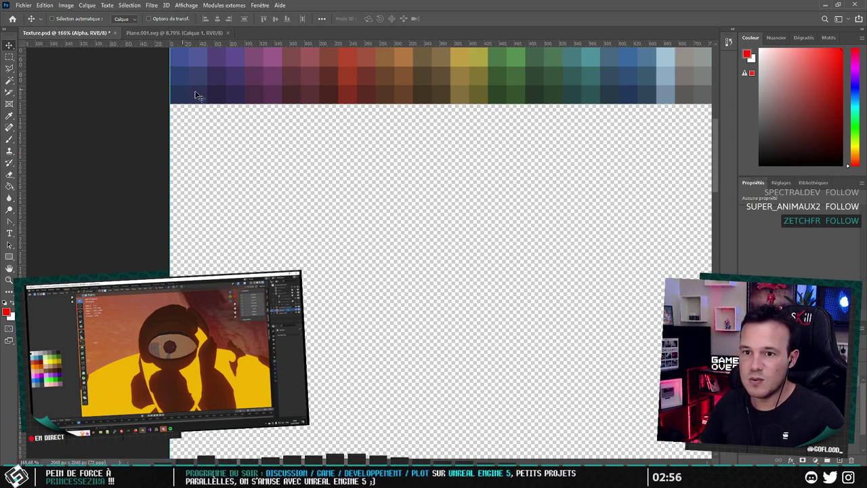
drag(196, 95, 329, 201)
Move the main colour palette further down the canvas.
alt+scroll(324, 207, down, 5)
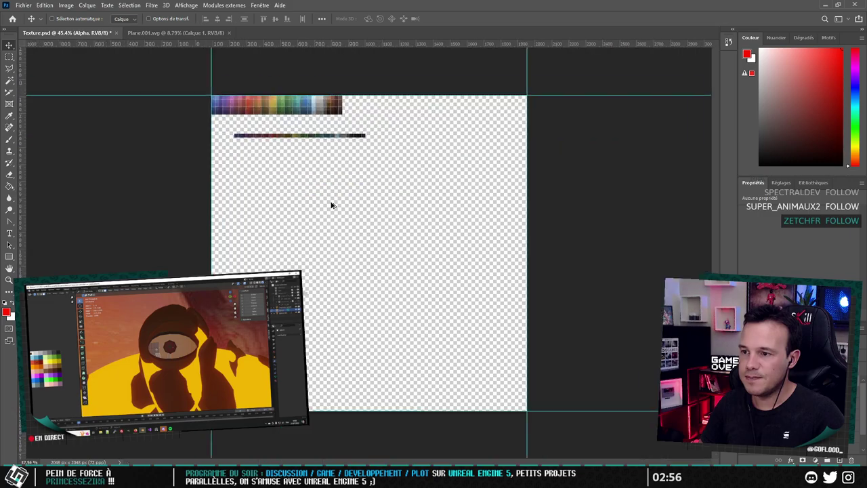
alt+scroll(331, 205, up, 1)
click(427, 224)
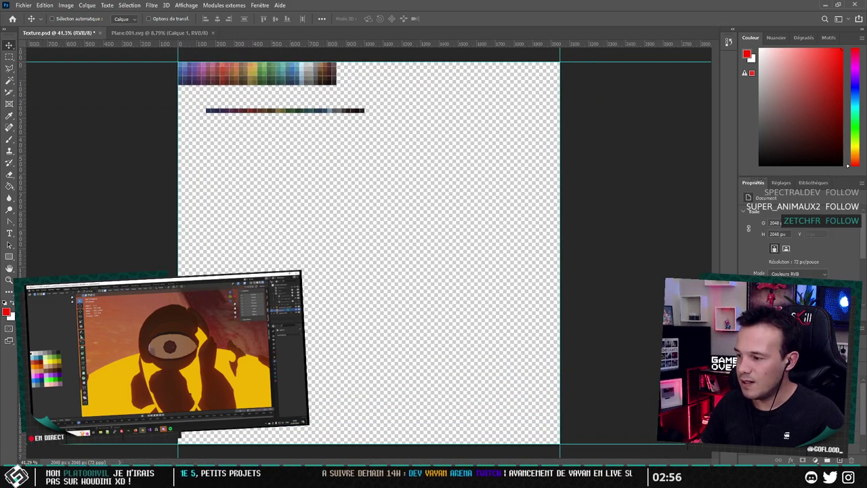
ctrl+click(179, 437)
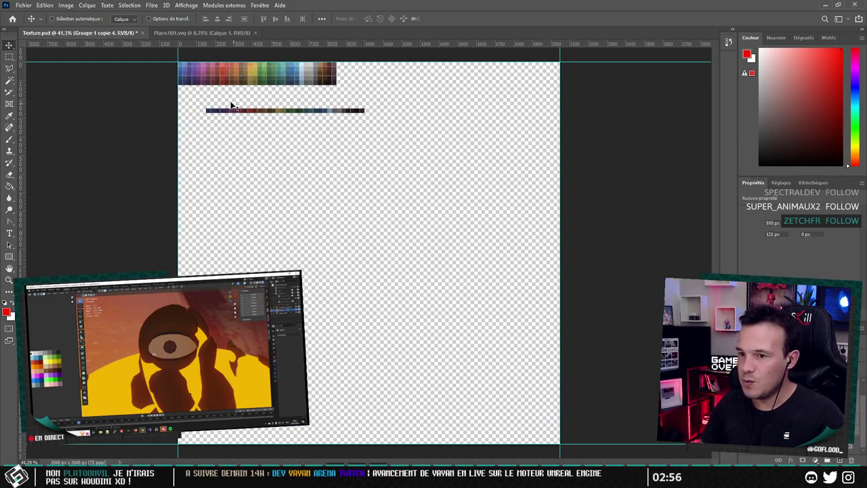
alt+scroll(231, 106, up, 10)
drag(258, 149, 252, 183)
alt+scroll(255, 186, down, 4)
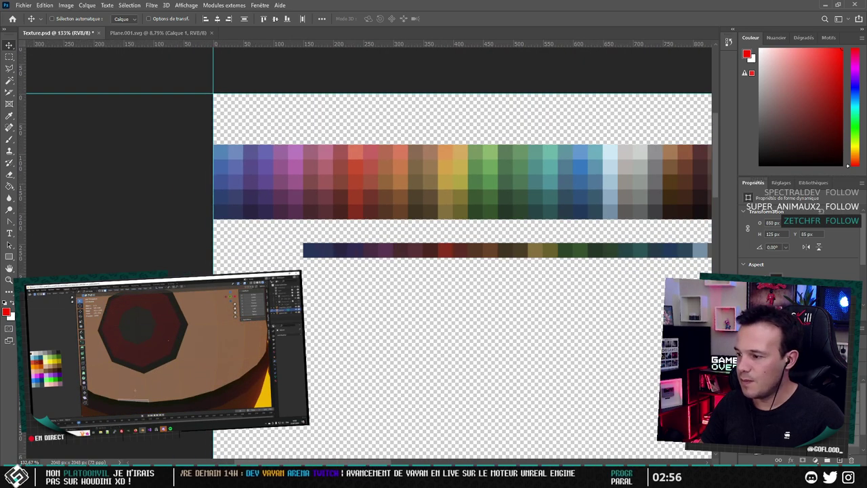
click(361, 179)
drag(361, 178, 323, 129)
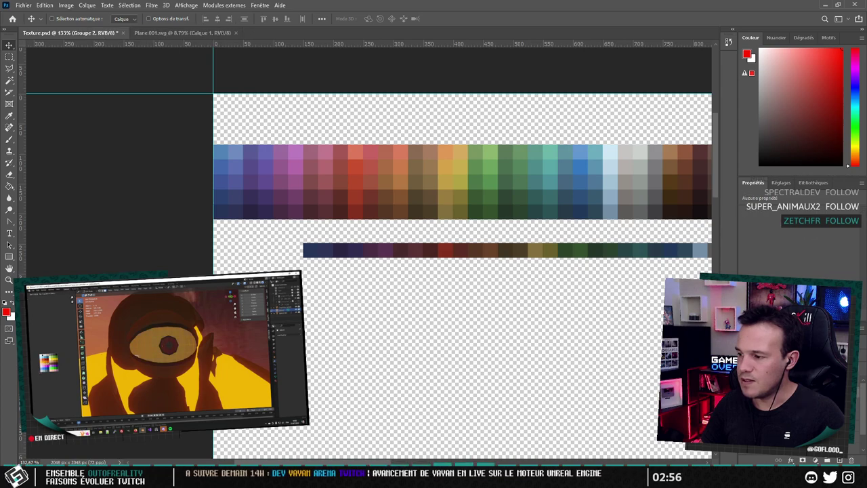
Move the copied dark swatch row up to the top of the canvas.
drag(483, 258, 395, 163)
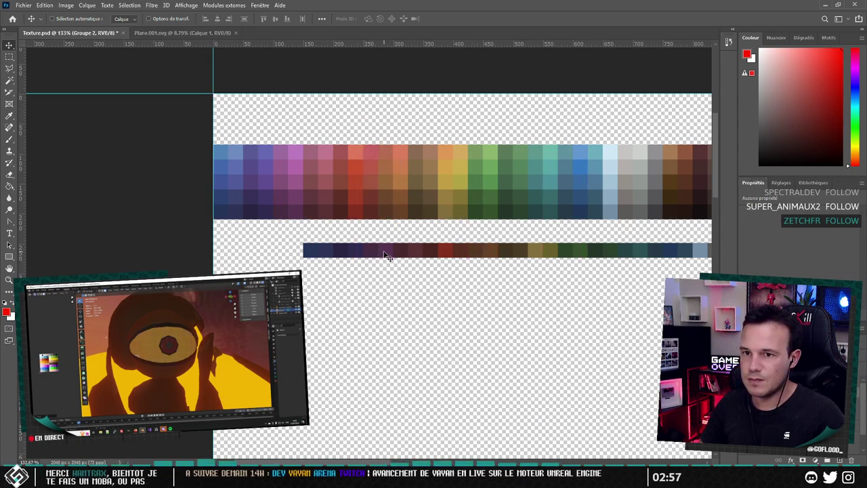
drag(386, 256, 457, 230)
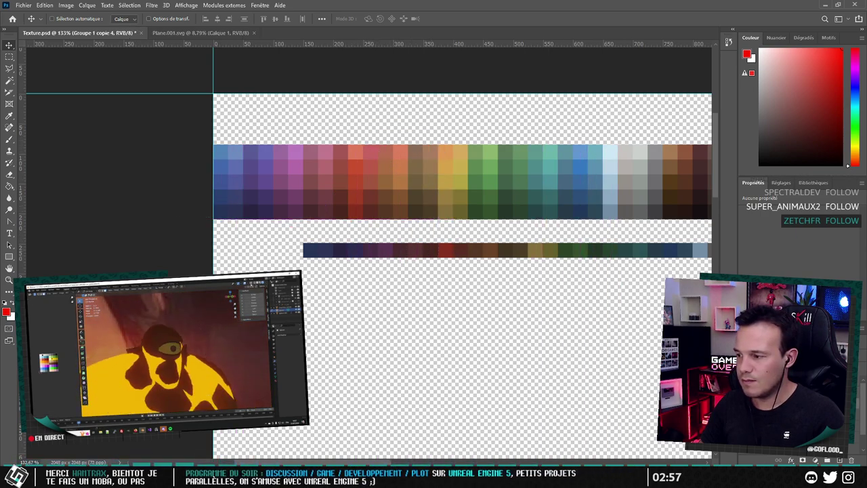
key(ctrl+t)
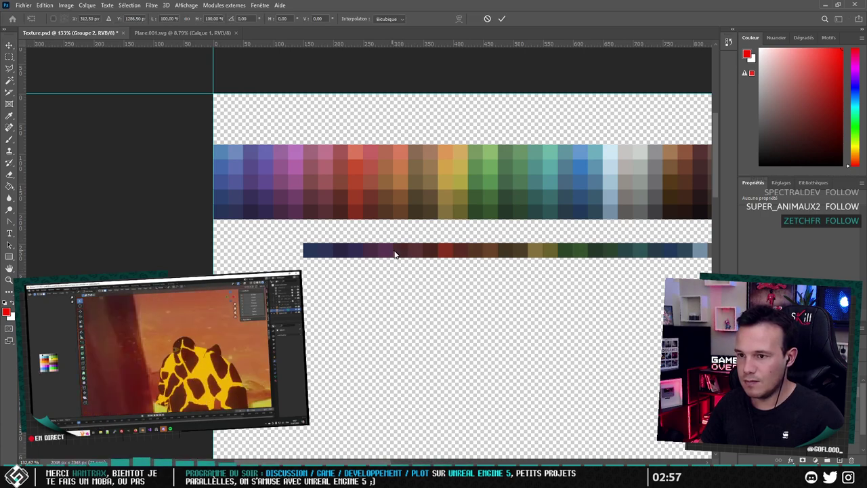
scroll(422, 253, down, 2)
alt+scroll(420, 256, down, 3)
alt+scroll(418, 256, up, 3)
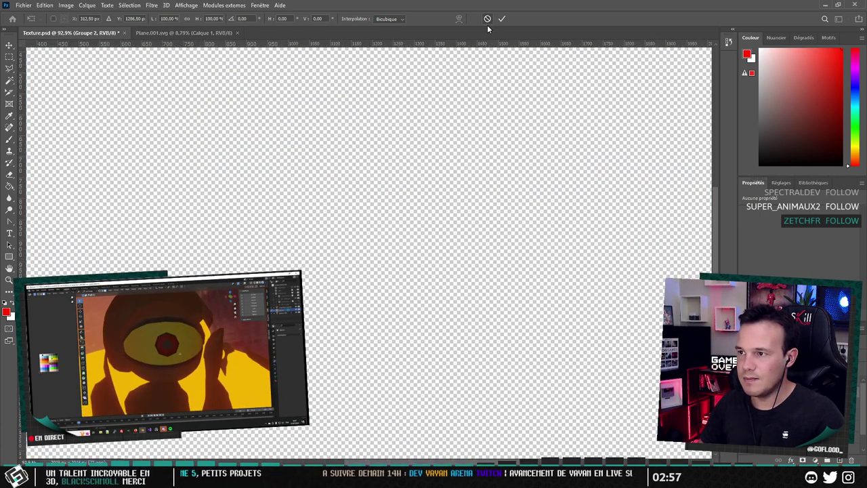
click(487, 18)
alt+scroll(340, 144, down, 2)
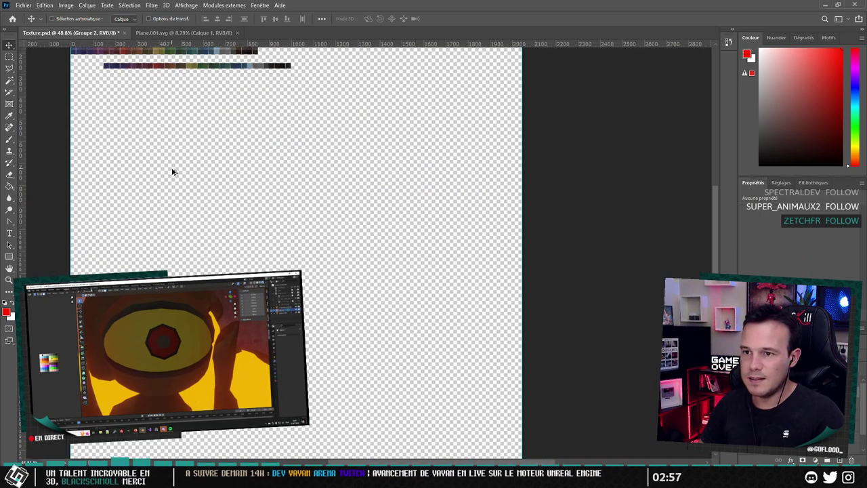
alt+scroll(321, 287, up, 4)
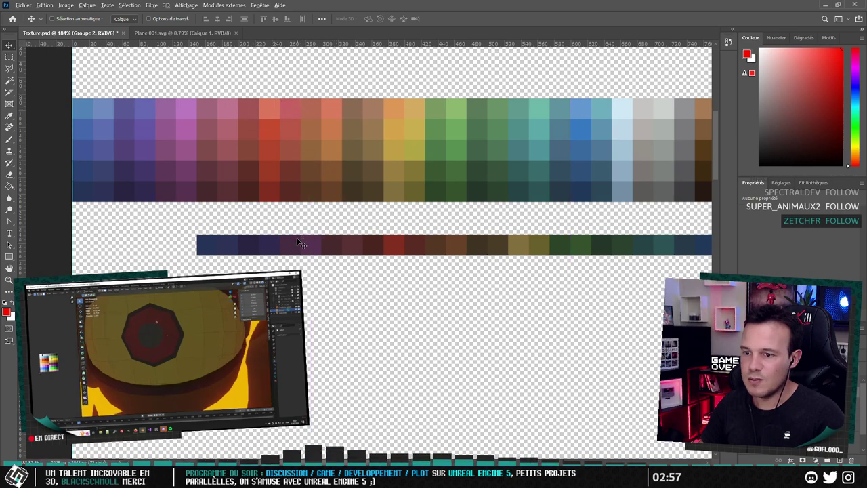
alt+scroll(298, 242, down, 5)
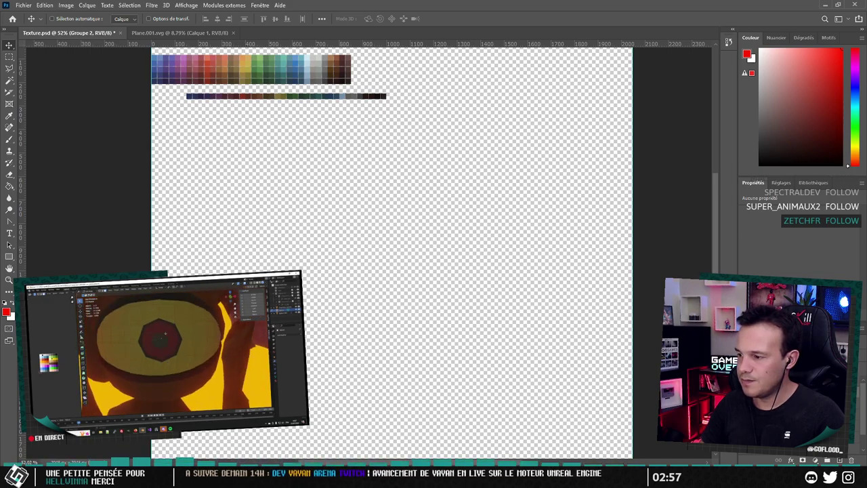
key(alt+bracketleft)
alt+scroll(309, 326, up, 4)
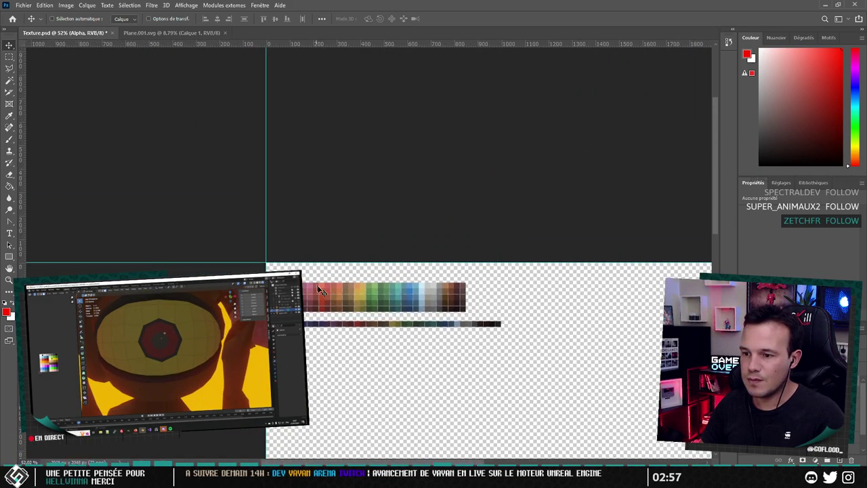
alt+scroll(309, 326, up, 3)
drag(309, 326, 228, 135)
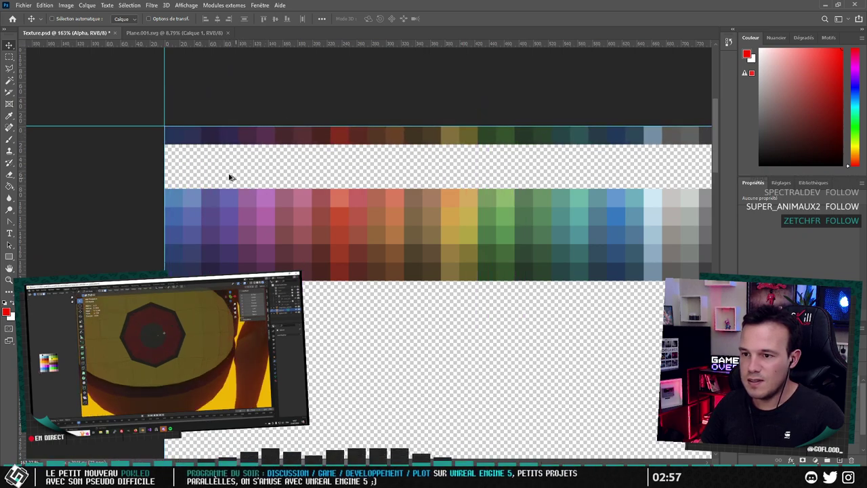
alt+scroll(173, 134, up, 1)
alt+scroll(175, 134, up, 1)
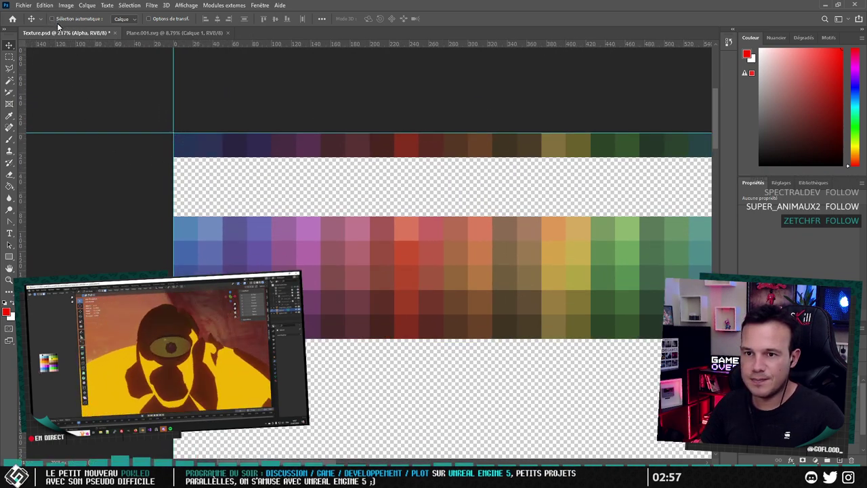
Fill the first top-row square white, then duplicate it and make the copy light grey cccccc.
click(53, 19)
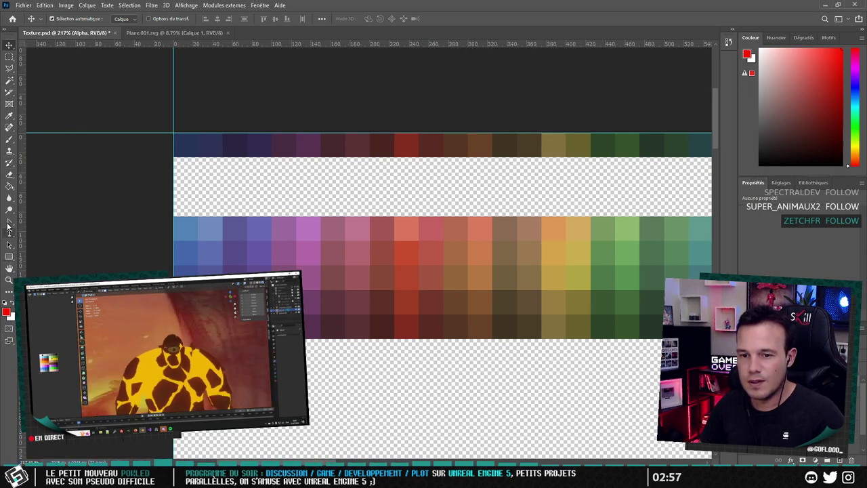
click(190, 148)
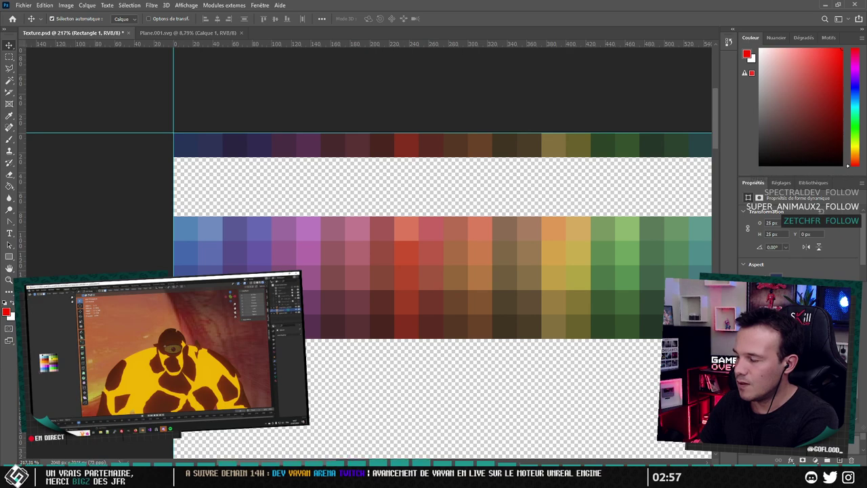
click(776, 278)
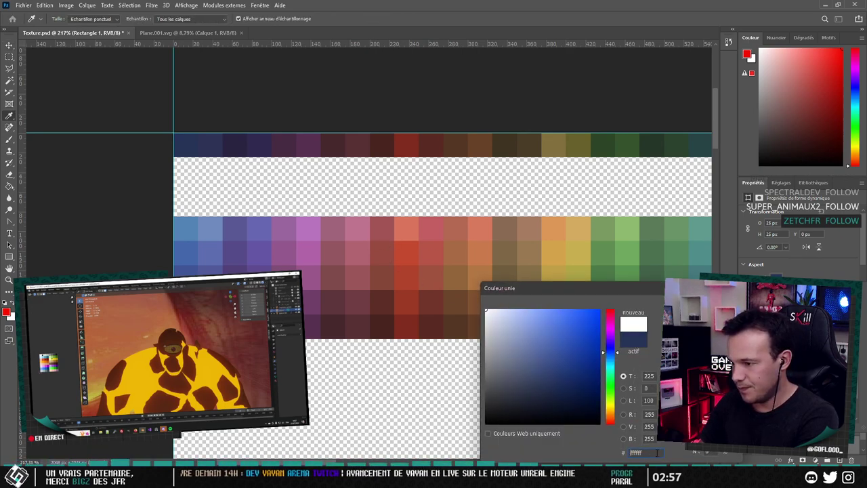
click(487, 433)
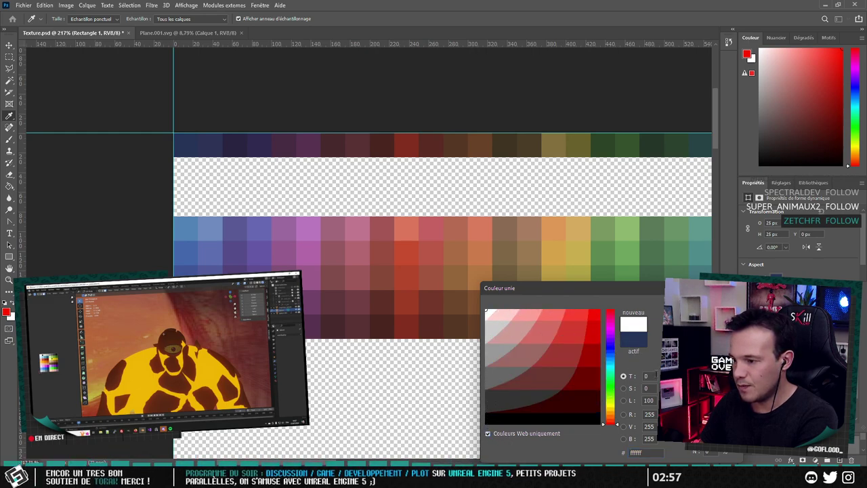
key(Return)
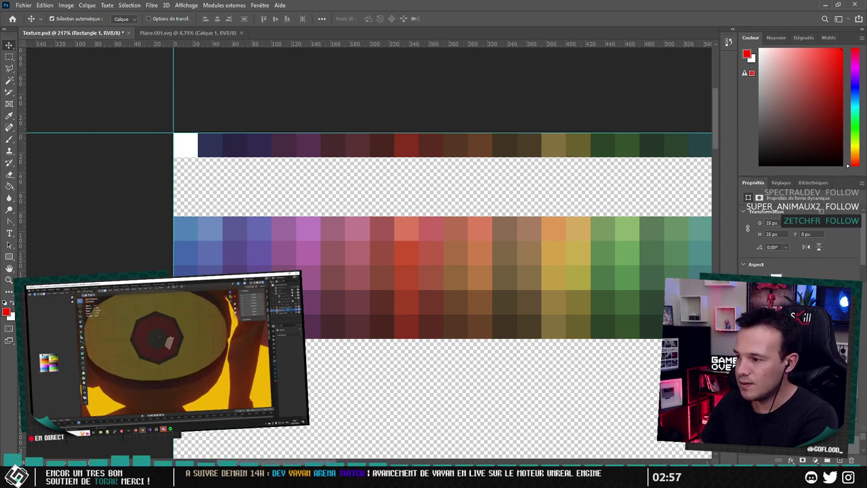
key(ctrl+j)
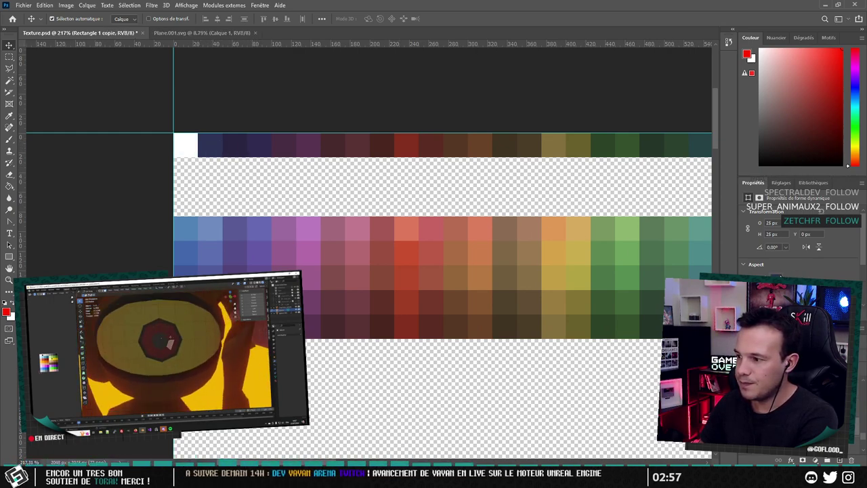
double_click(861, 296)
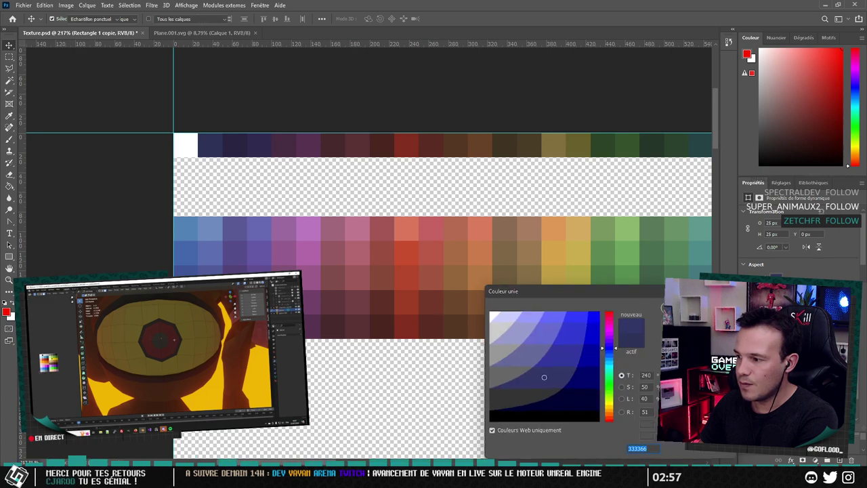
click(489, 330)
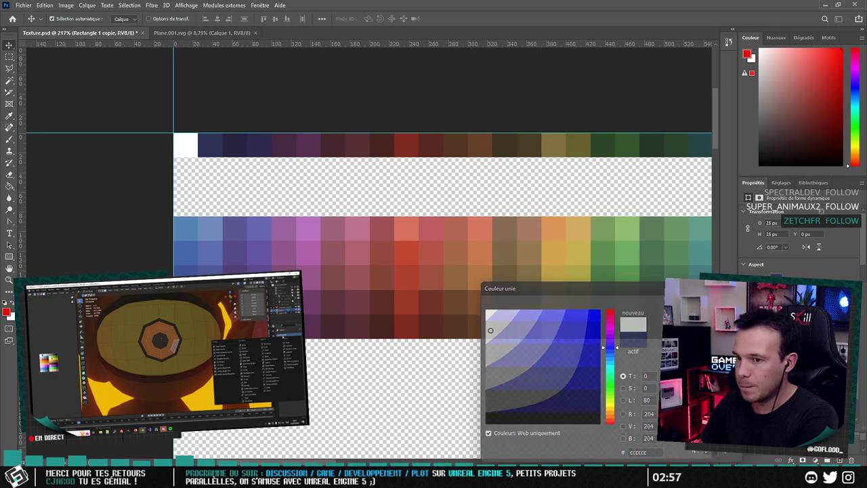
key(Return)
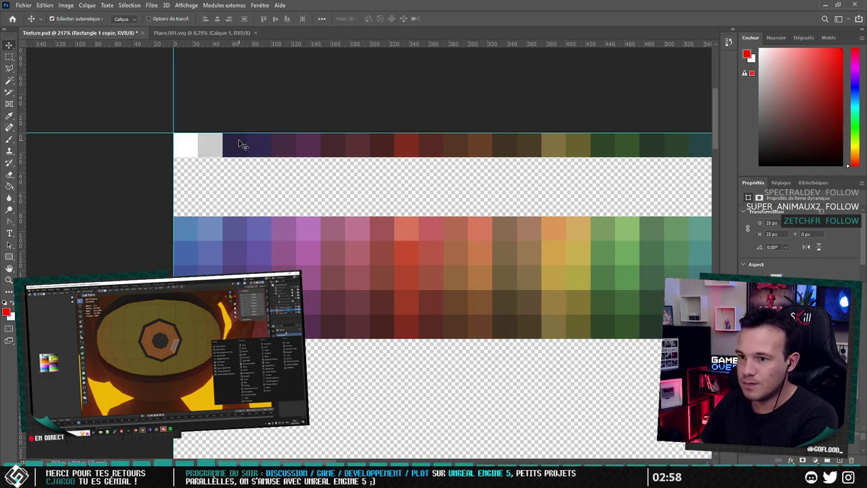
Continue the ramp with greys 999999, 666666 and 333333, ending in black 000000.
key(ctrl+j)
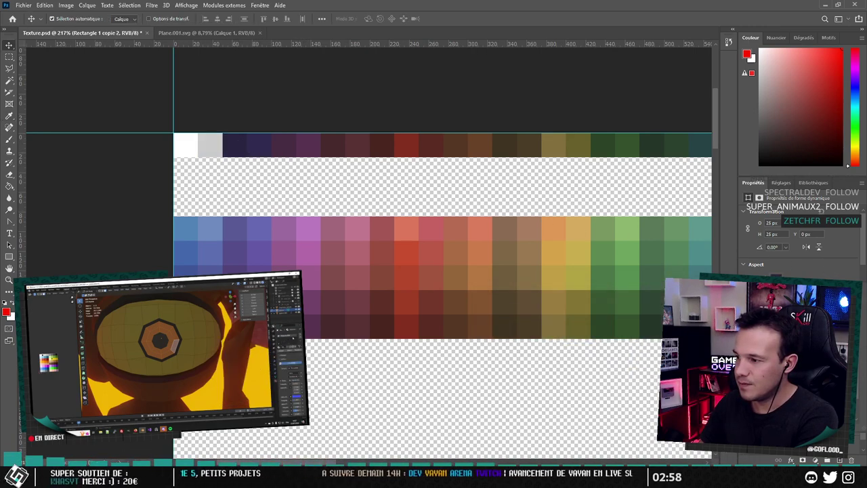
text(999999)
key(Return)
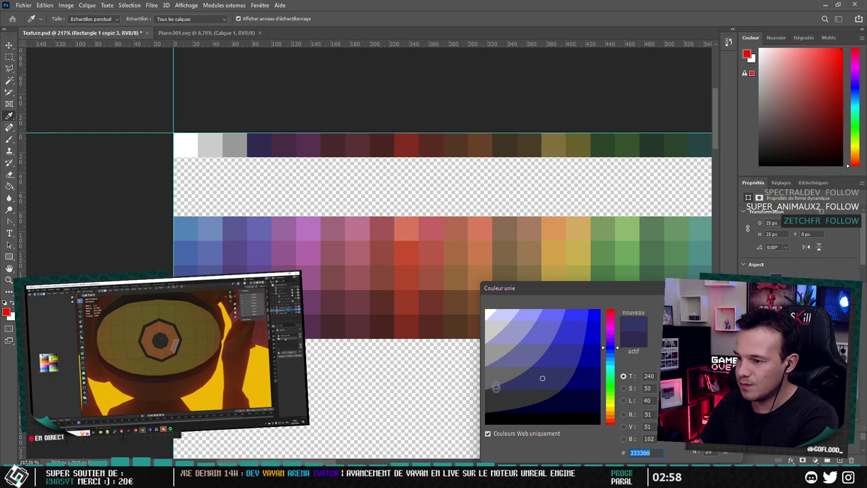
click(497, 377)
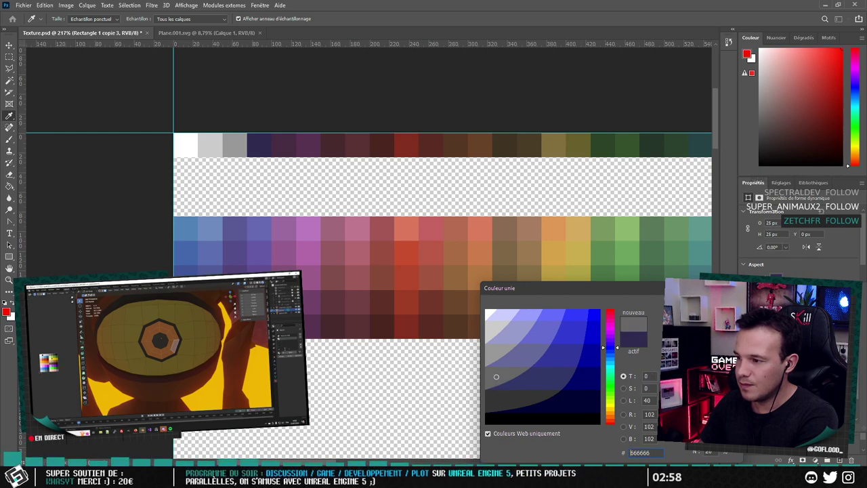
key(Return)
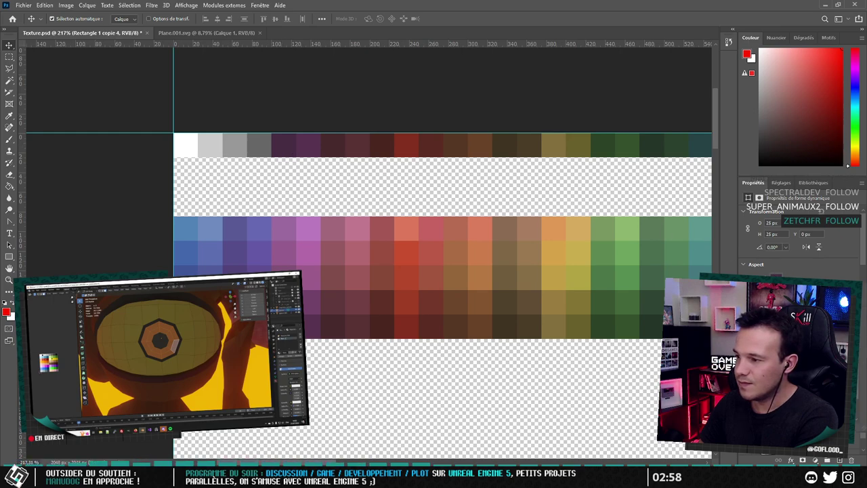
double_click(762, 305)
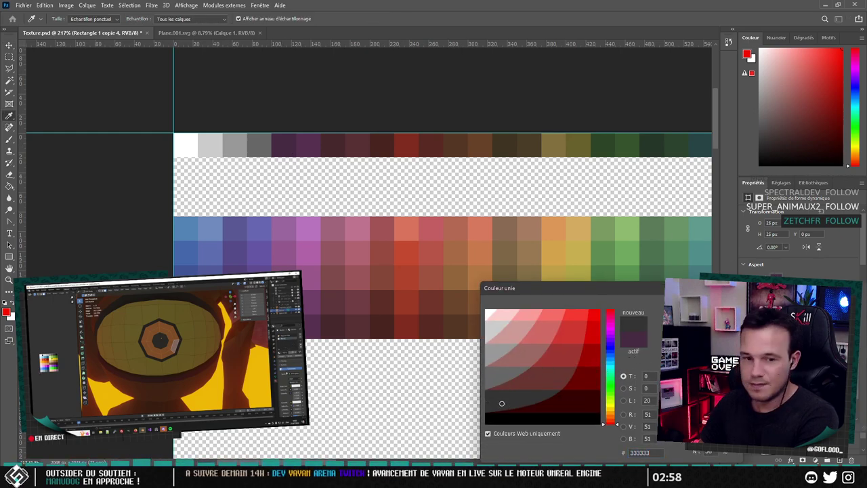
key(Return)
key(v)
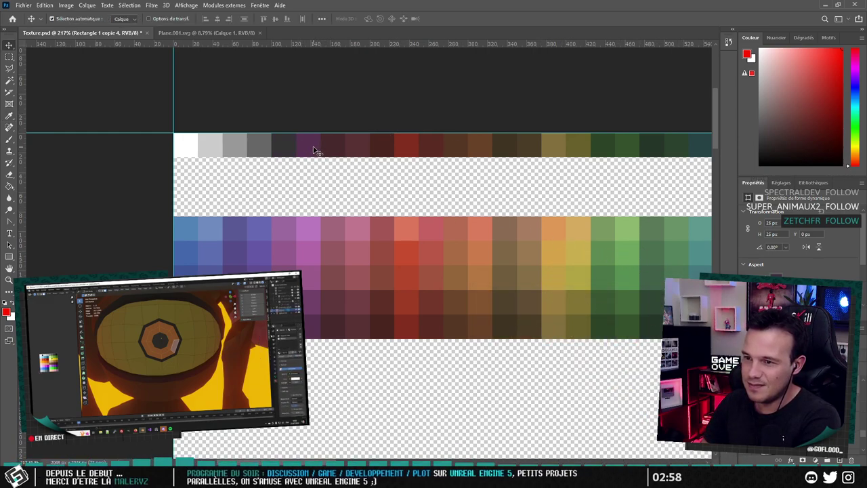
double_click(762, 304)
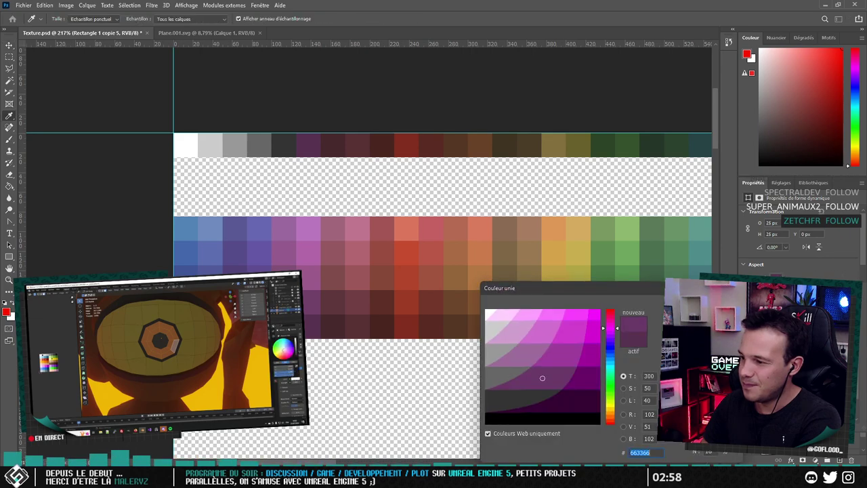
click(498, 418)
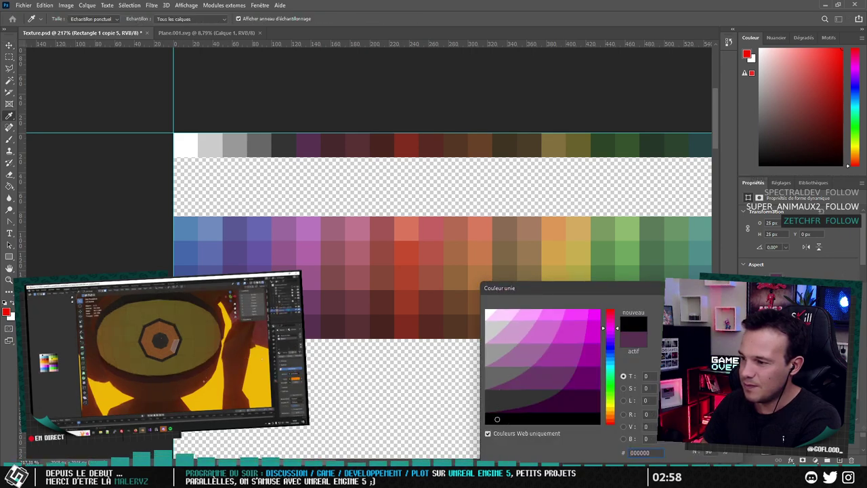
key(Return)
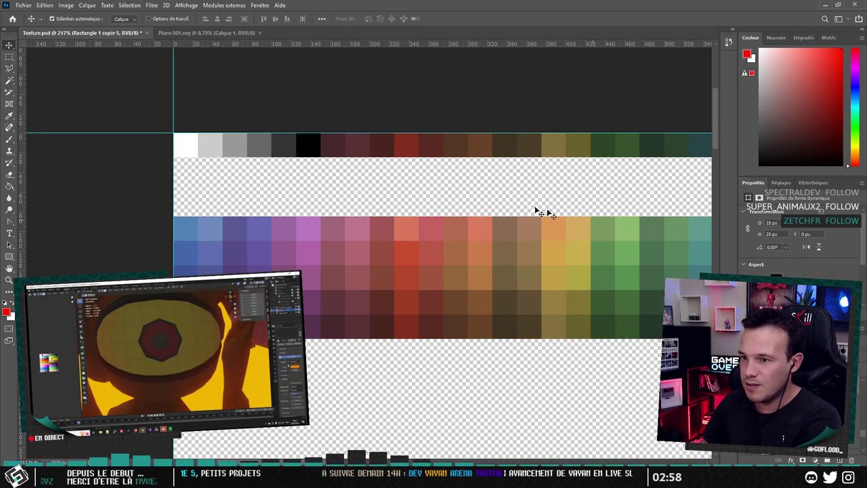
Delete the four dark red swatches after black, undoing the one extra deletion.
scroll(402, 161, down, 5)
scroll(401, 161, up, 5)
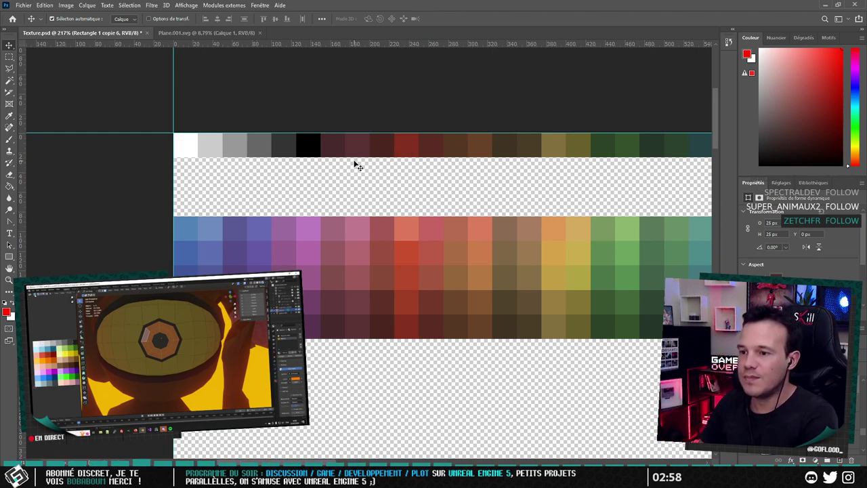
click(333, 144)
key(Delete)
click(357, 144)
key(Delete)
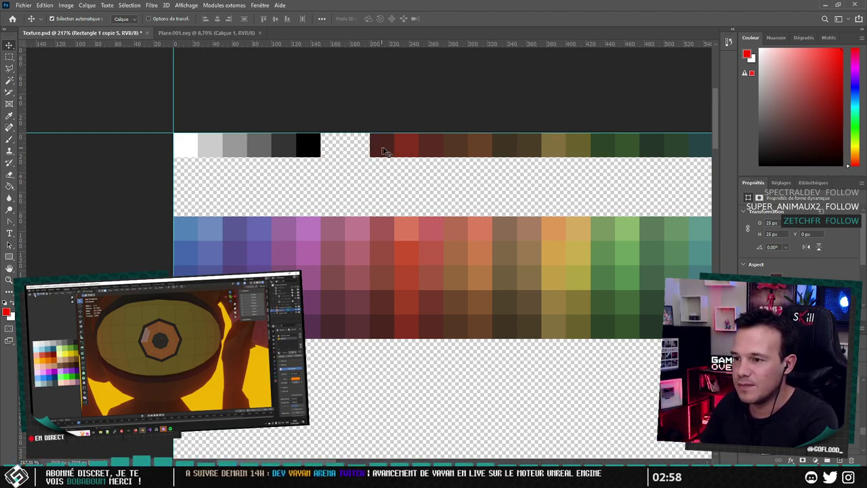
click(433, 150)
key(Delete)
click(455, 145)
key(Delete)
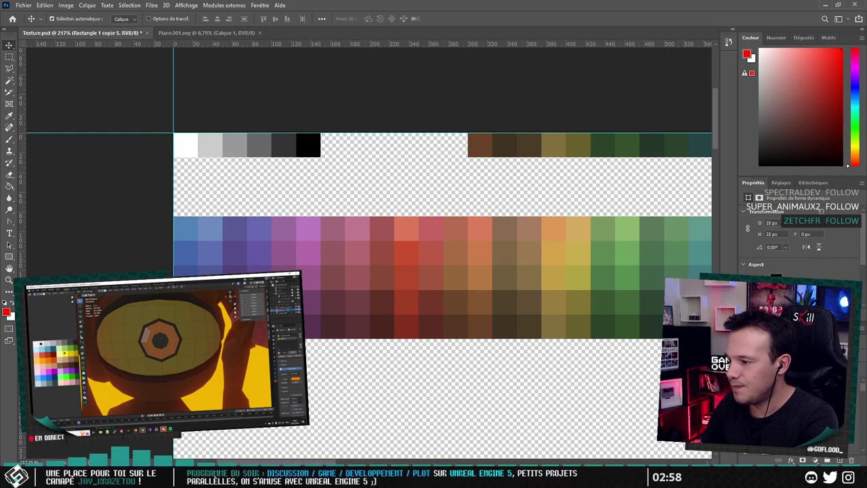
key(Delete)
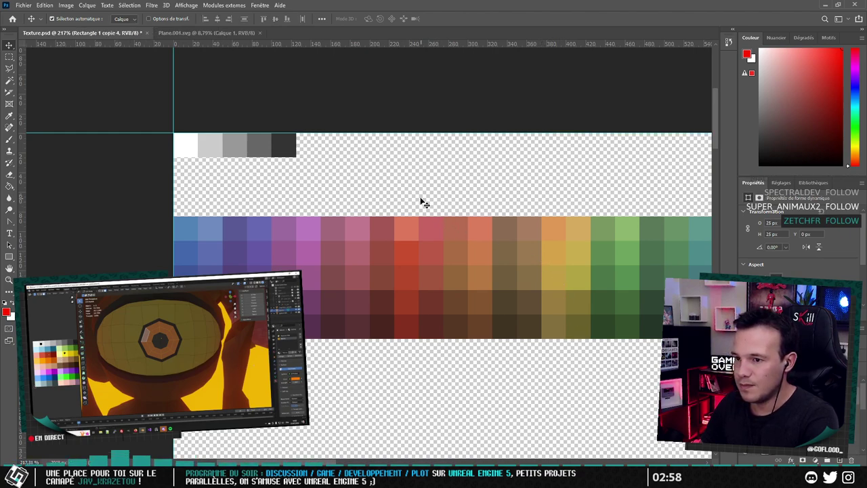
key(ctrl+z)
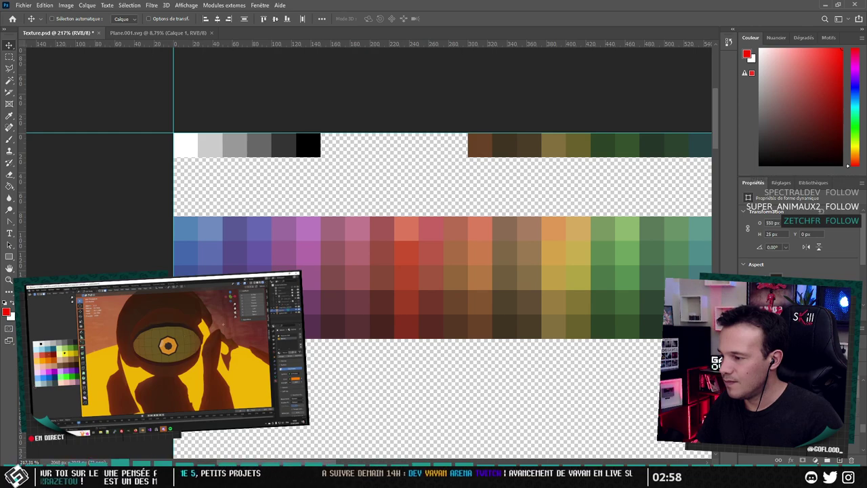
Delete the remaining brown swatch layers from the top row.
key(Delete)
scroll(546, 273, down, 1)
alt+scroll(441, 228, down, 4)
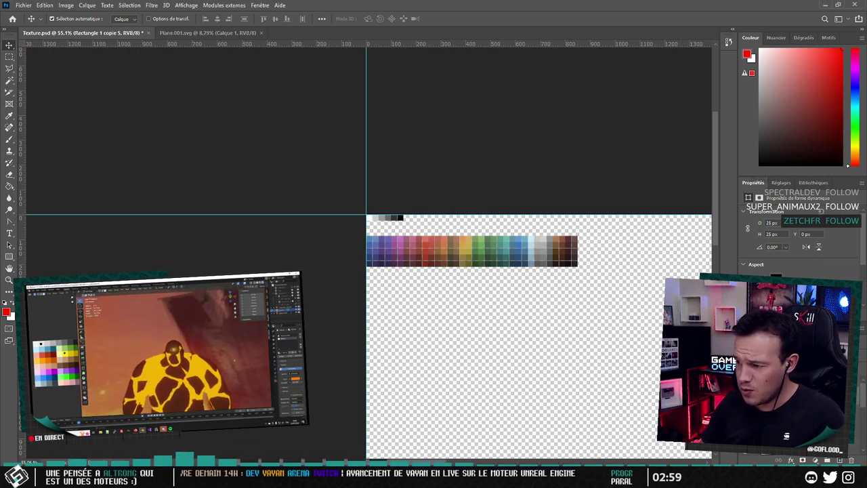
Select Groupe 2 and move the whole swatch block to the texture's top-left corner.
key(alt+bracketleft)
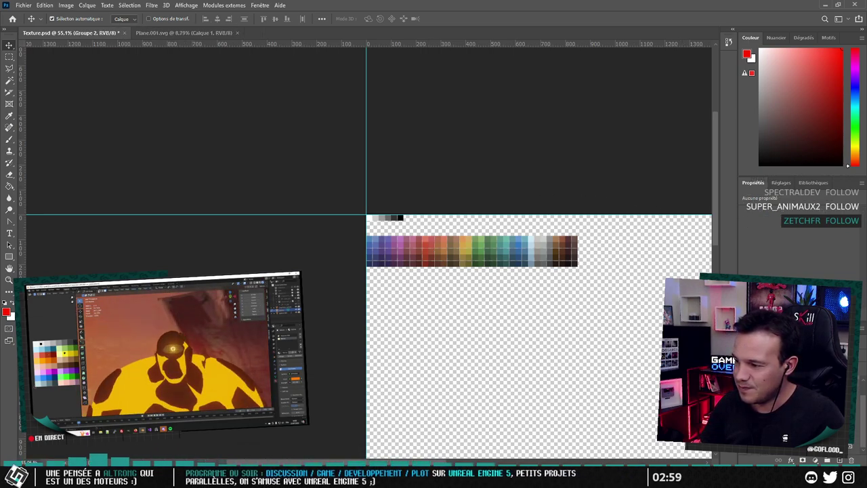
alt+scroll(401, 300, up, 5)
drag(400, 336, 407, 304)
alt+scroll(399, 315, down, 6)
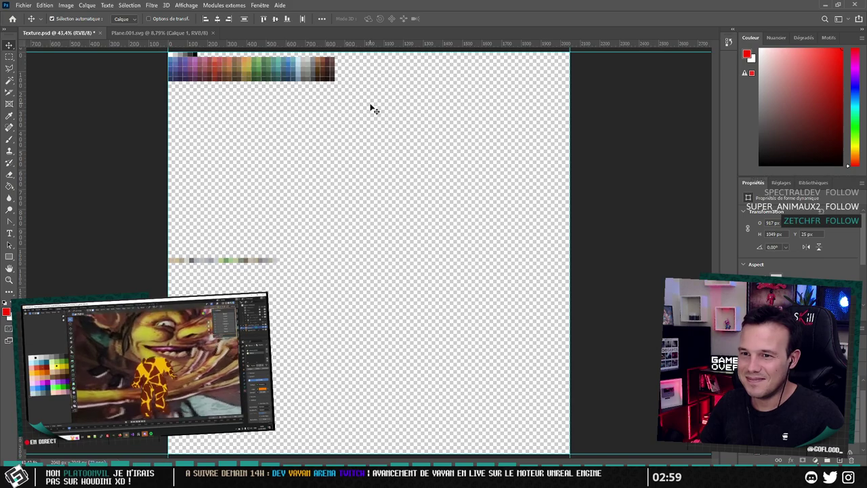
Export the palette as PNG, replacing Texture.png in Desktop > GoFlood > Bases, then return to Unreal.
key(ctrl+alt+shift+s)
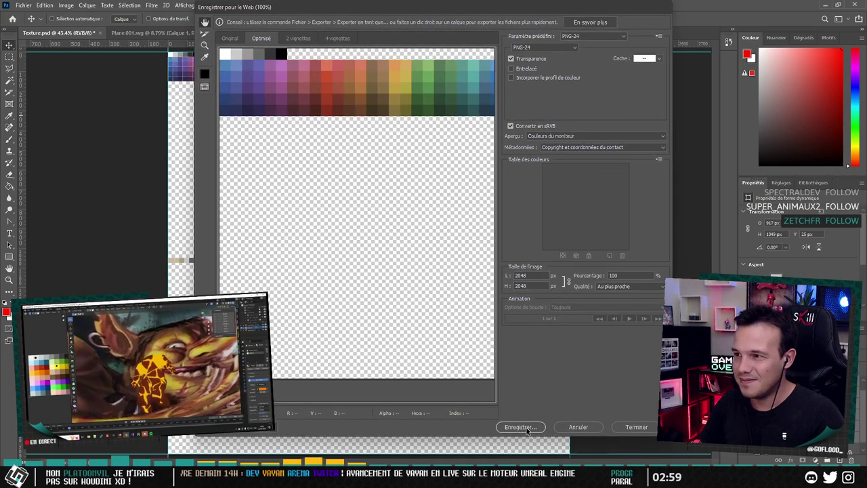
click(520, 426)
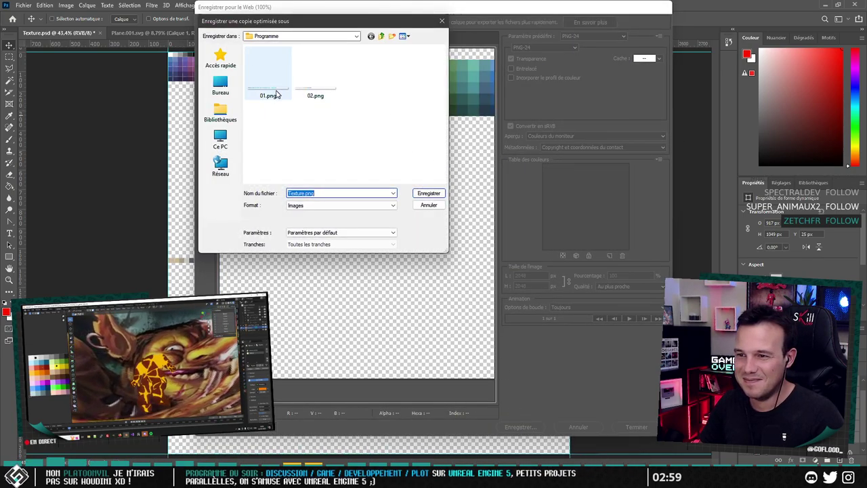
click(221, 80)
double_click(306, 130)
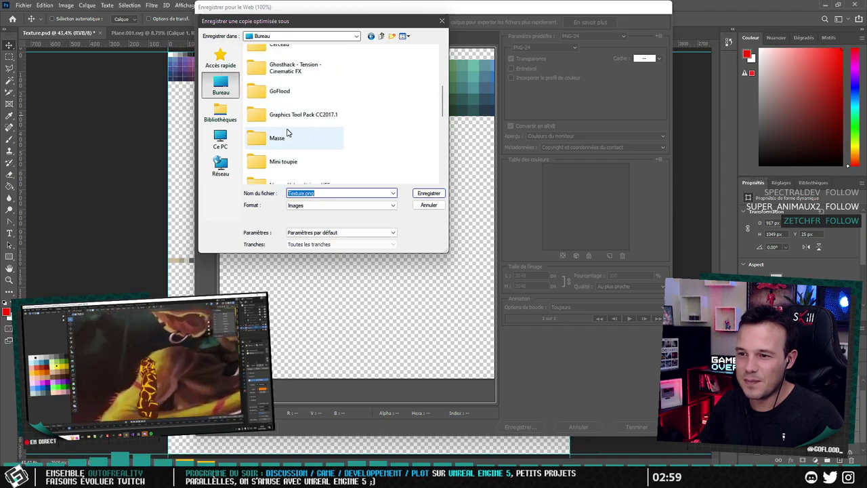
double_click(292, 90)
double_click(260, 59)
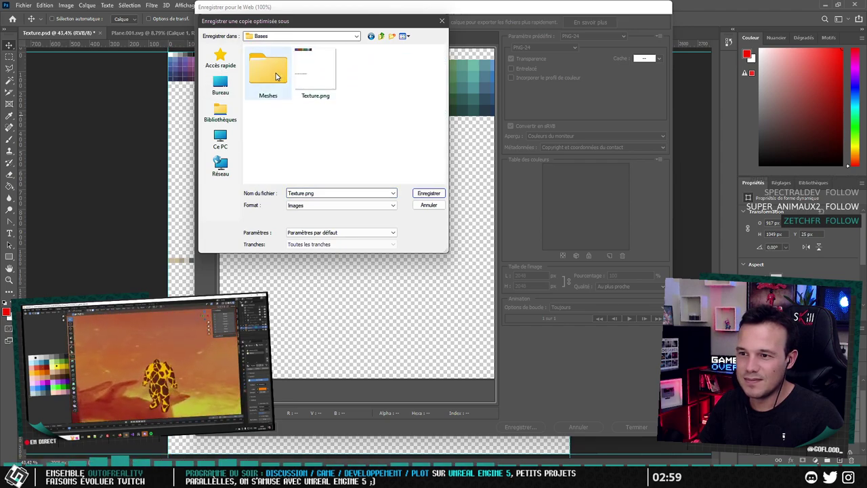
double_click(317, 70)
key(Return)
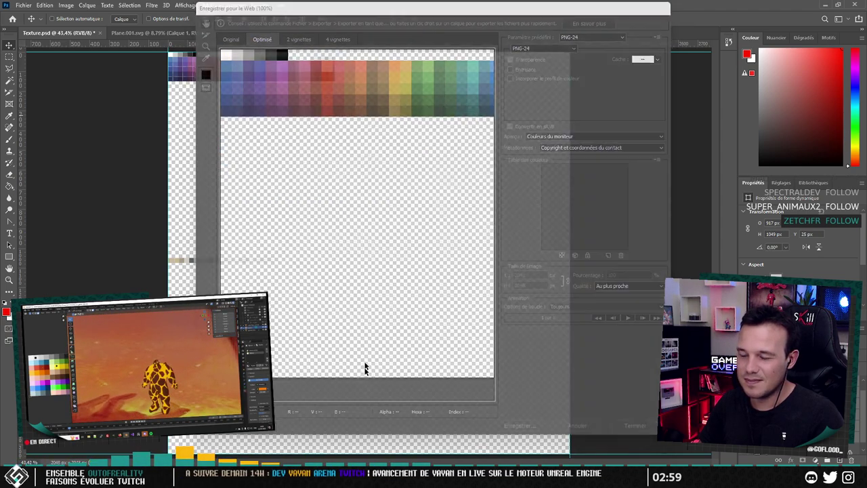
key(alt+Tab)
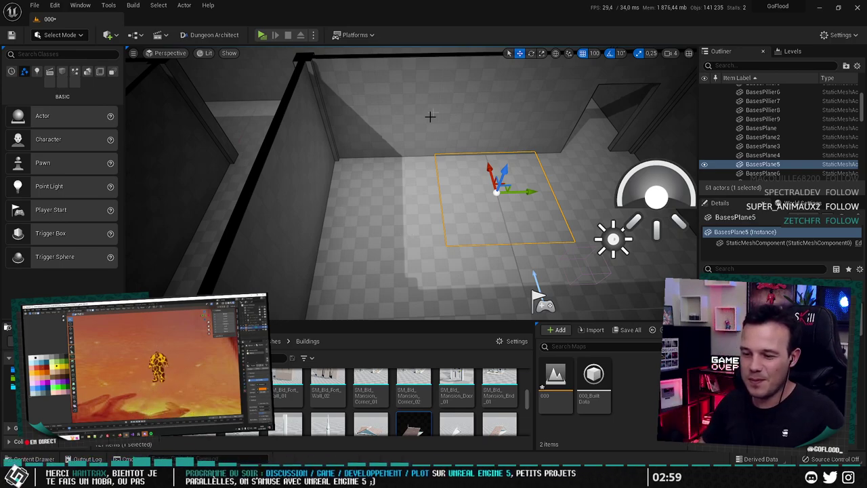
Inspect the plane mesh in Blender, then open the Materials folder in Unreal's Content Browser.
key(alt+Tab)
middle_drag(345, 168, 393, 203)
scroll(395, 214, up, 4)
scroll(396, 211, down, 4)
scroll(392, 197, up, 1)
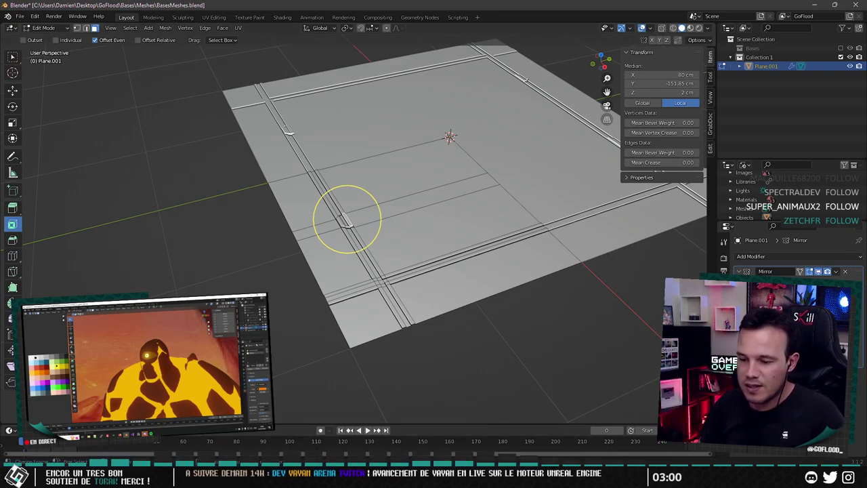
key(alt+Tab)
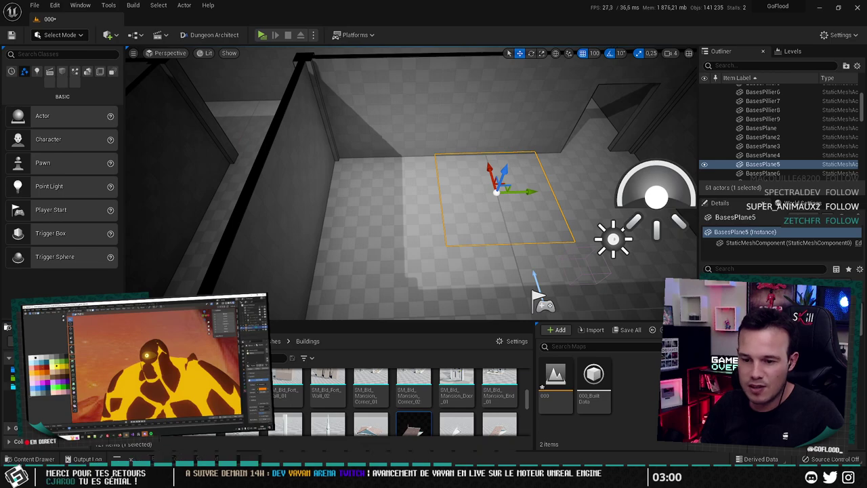
click(8, 378)
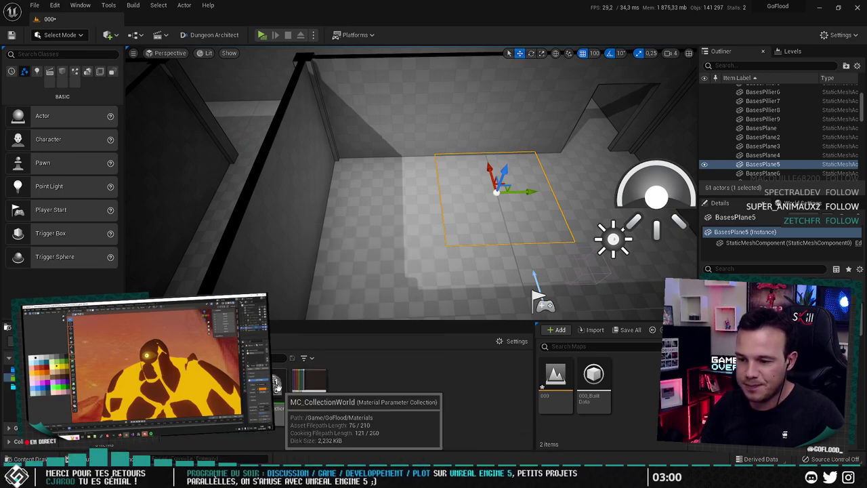
Create a material named Texture_Mat from the imported Texture asset.
right_click(389, 398)
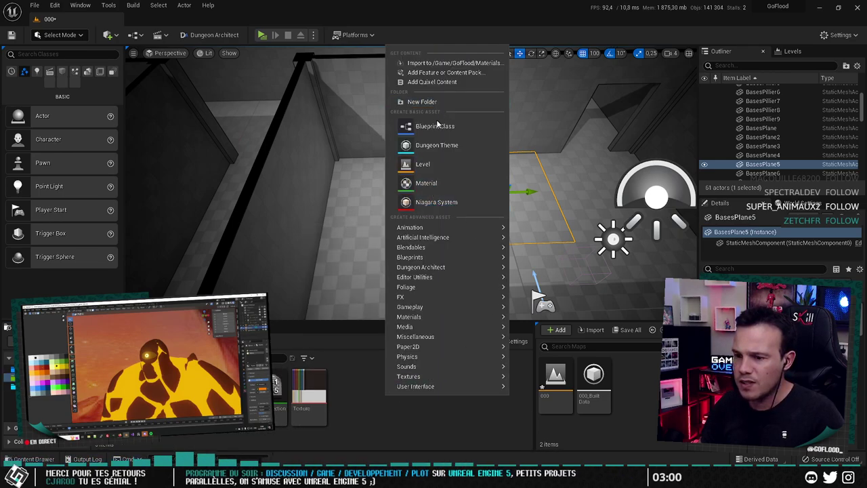
click(307, 383)
right_click(306, 383)
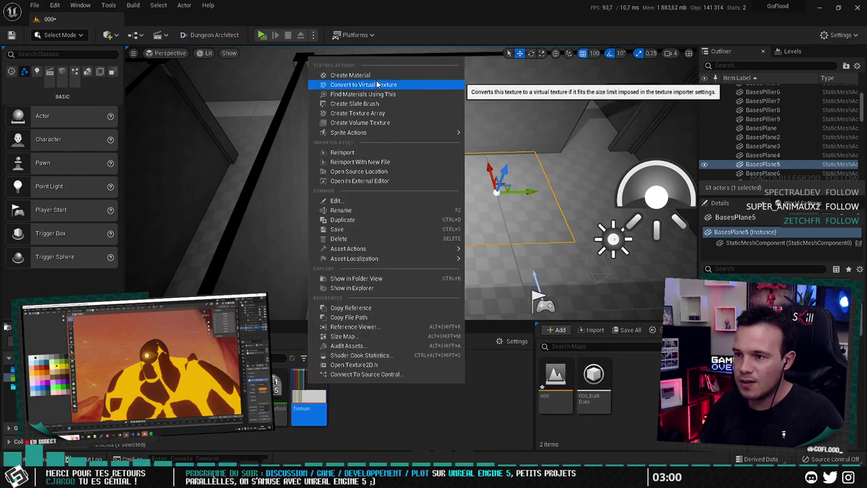
click(339, 79)
key(Return)
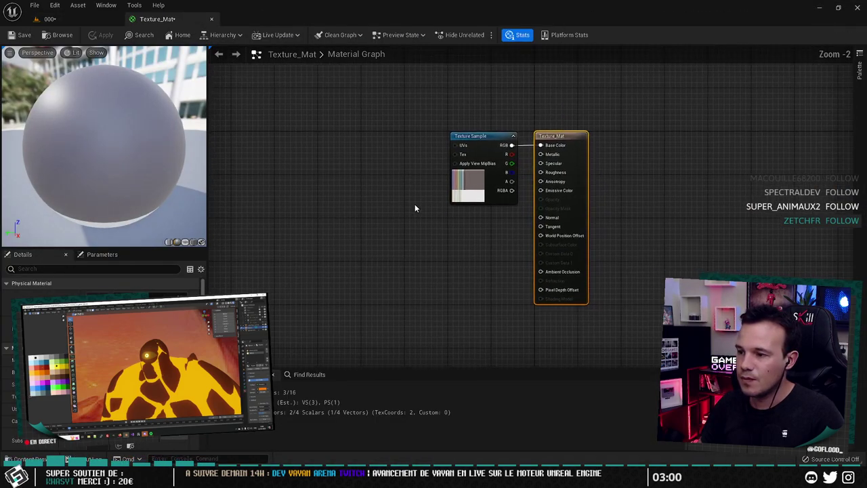
Reposition the Texture Sample node and pan the Texture_Mat material graph.
drag(641, 157, 395, 164)
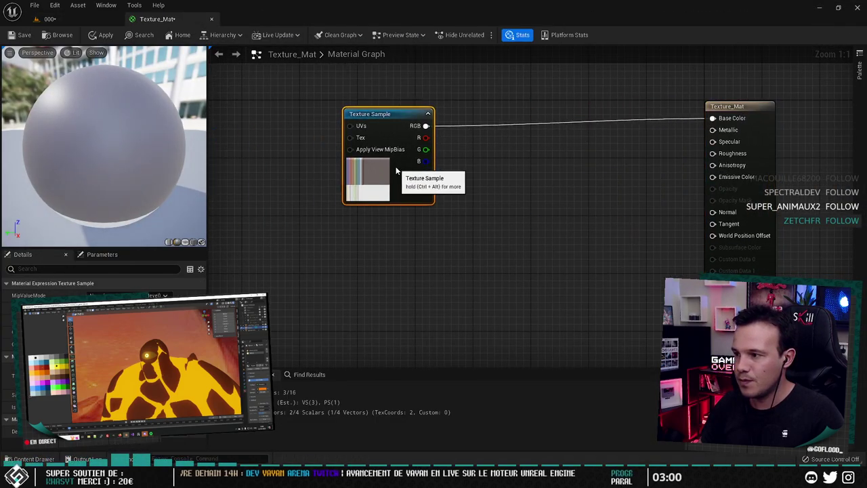
right_drag(396, 171, 293, 179)
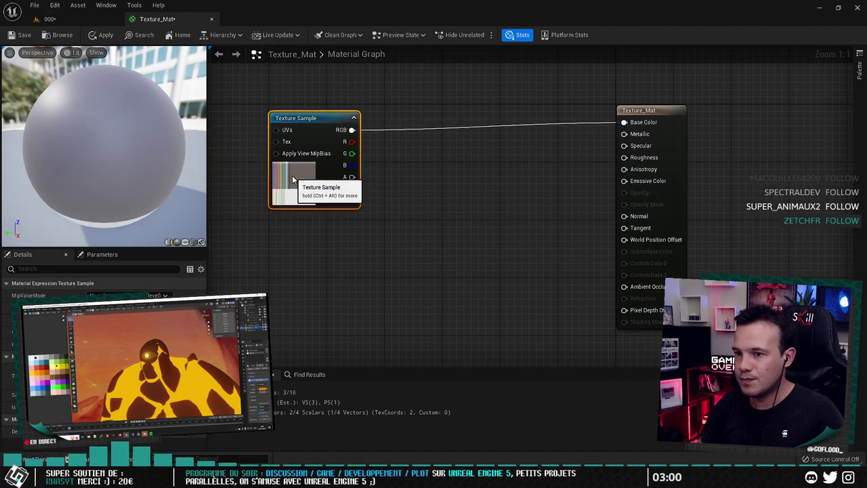
drag(292, 179, 294, 172)
click(368, 187)
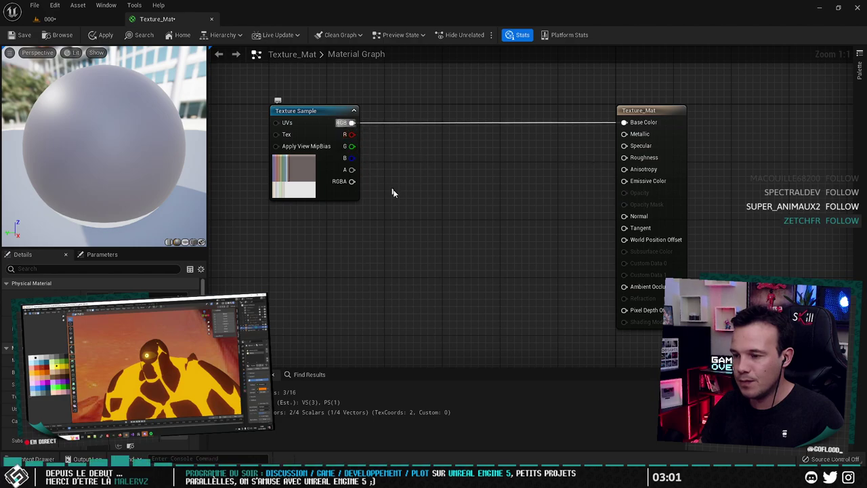
right_drag(400, 205, 397, 204)
Add a Multiply node on Emissive Color and wire the Texture Sample RGB into its A input.
drag(622, 181, 514, 225)
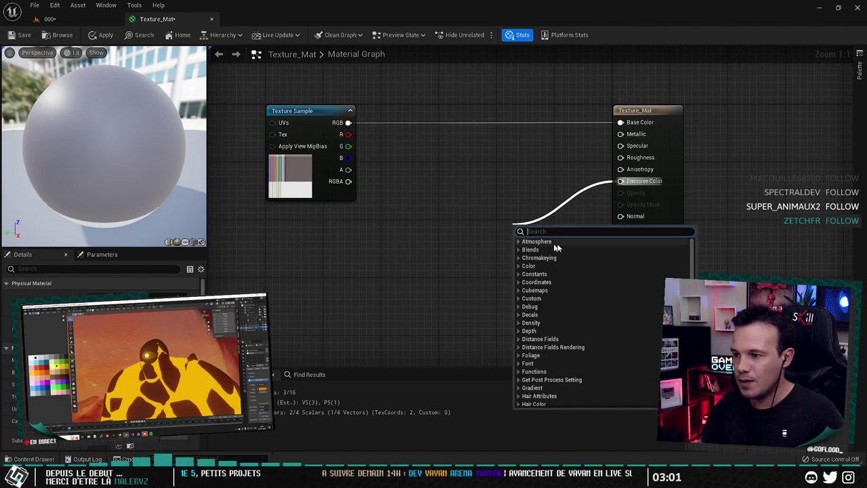
text(multiply)
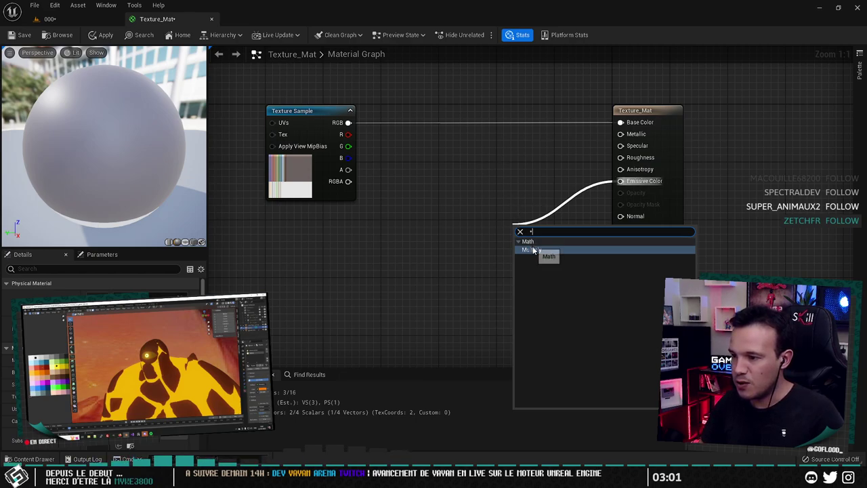
key(Return)
drag(497, 240, 368, 251)
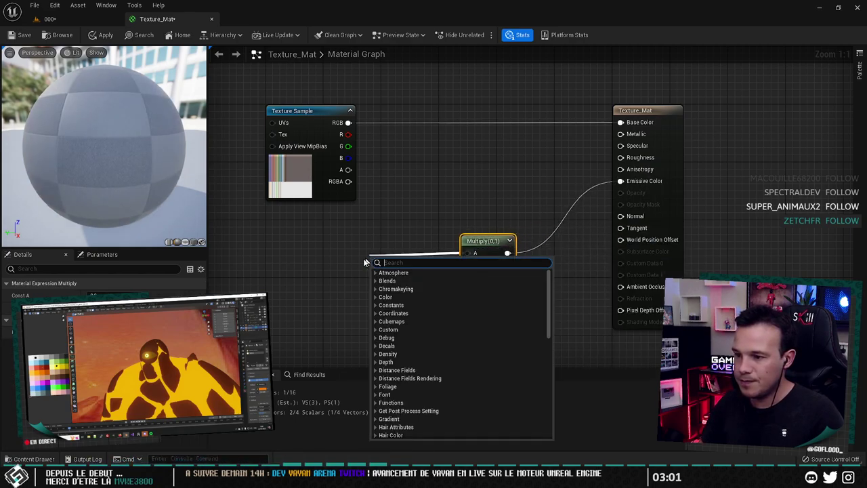
drag(347, 124, 467, 253)
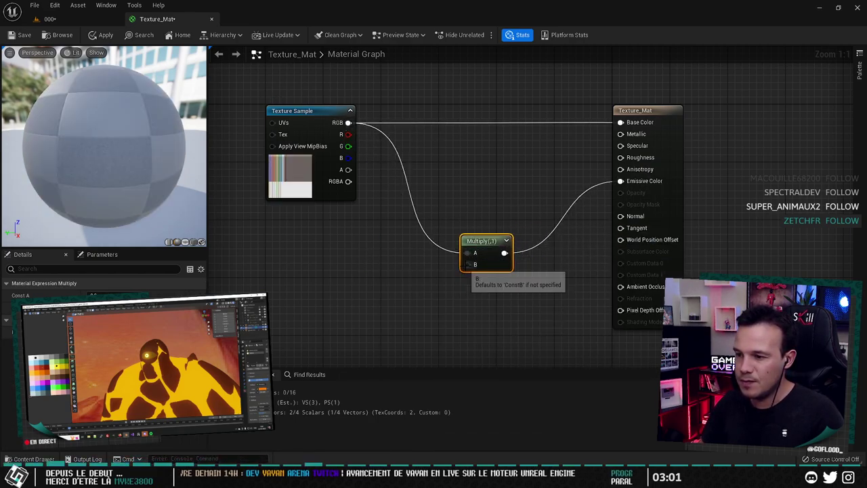
click(459, 274)
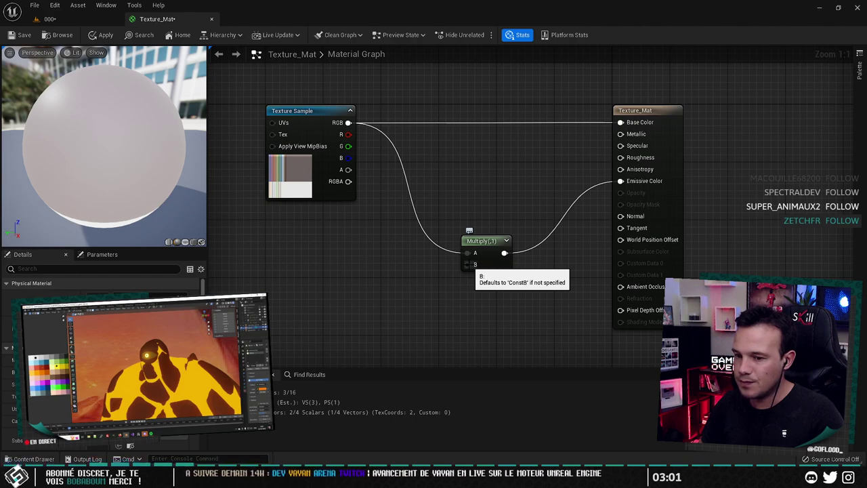
Add a Constant node feeding Multiply's B input, initially set to 0.5.
drag(467, 264, 411, 284)
text(cont)
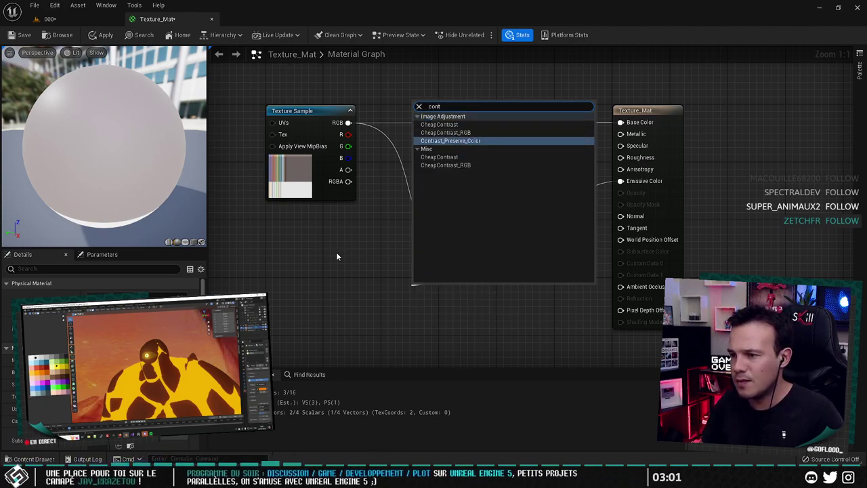
key(BackSpace)
text(st)
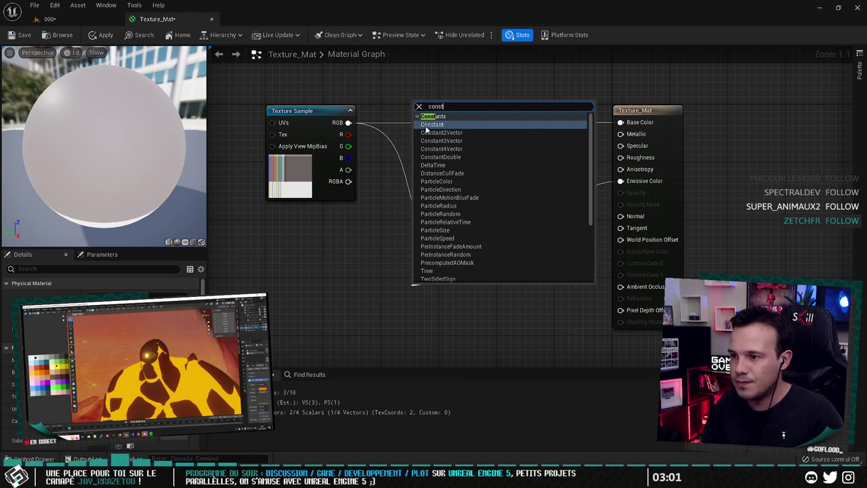
click(426, 124)
drag(428, 327, 328, 286)
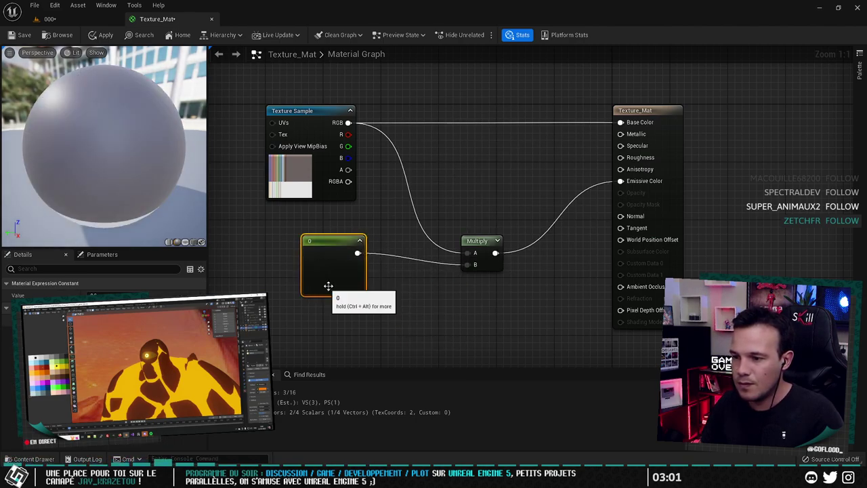
click(102, 296)
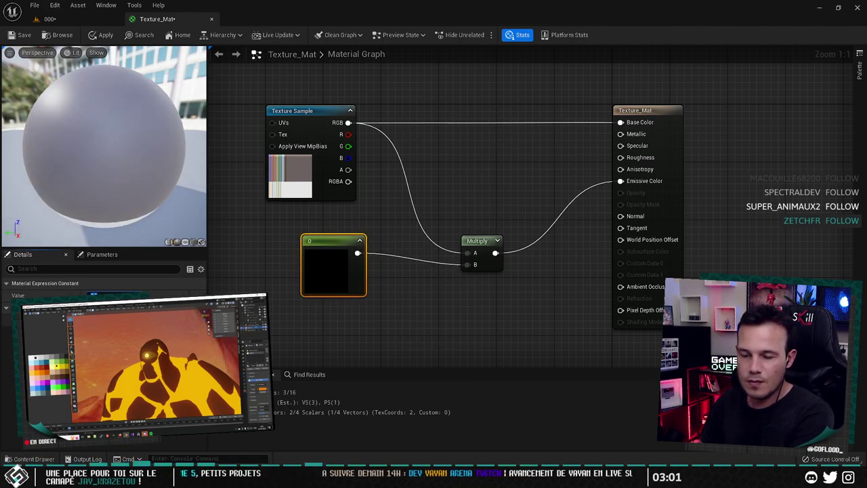
text(0.5)
key(Return)
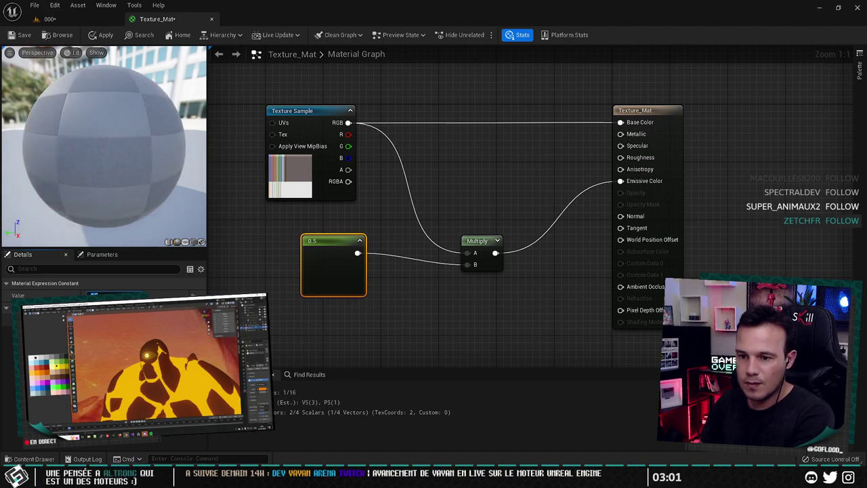
Reposition the Constant node and change its value to 0.1.
drag(319, 268, 334, 274)
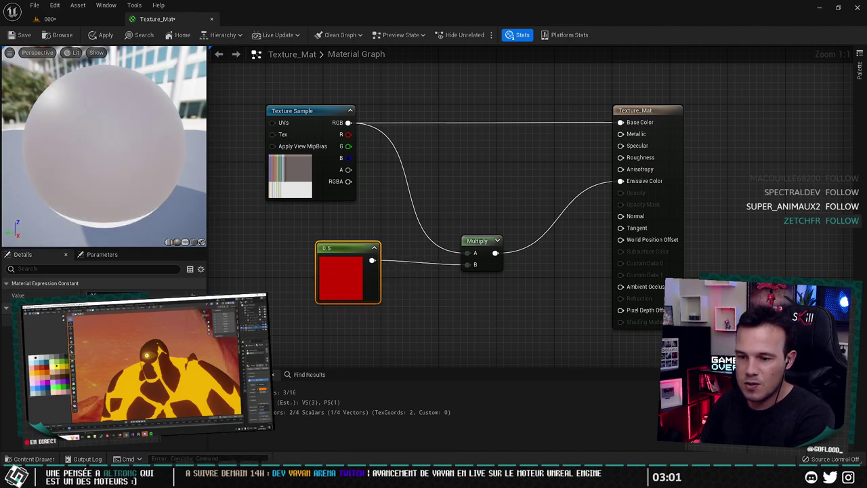
text(1)
key(Return)
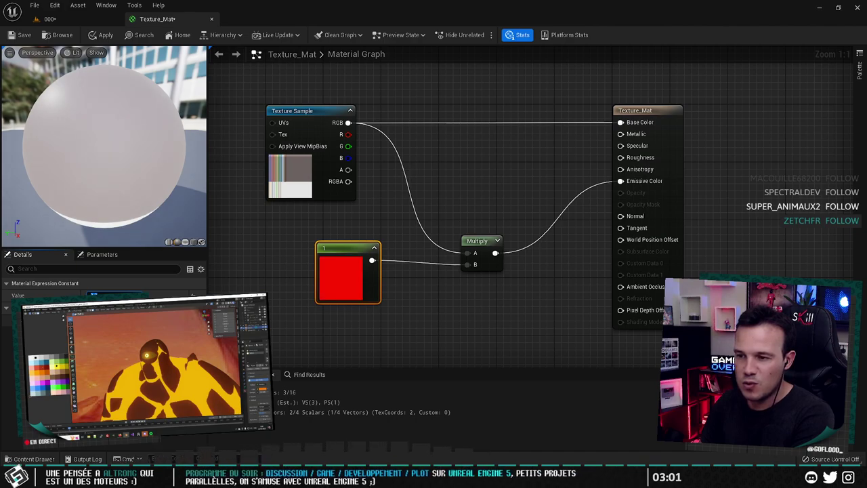
text(0)
key(Return)
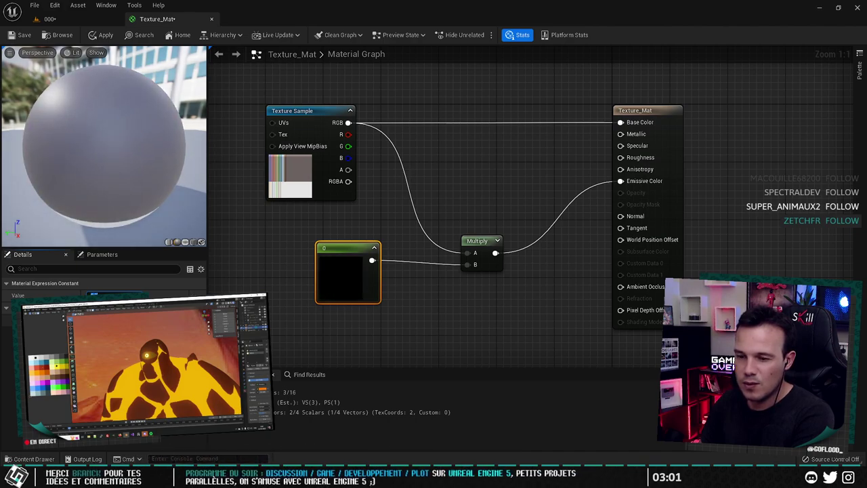
key(Return)
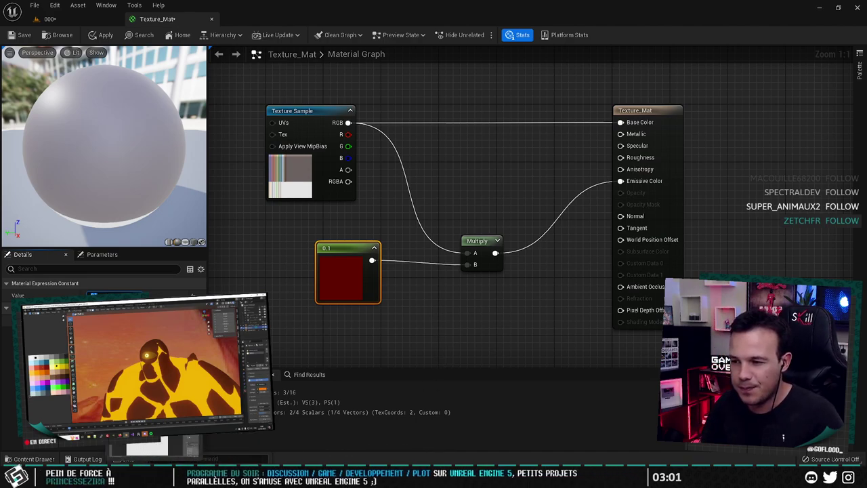
key(alt+Tab)
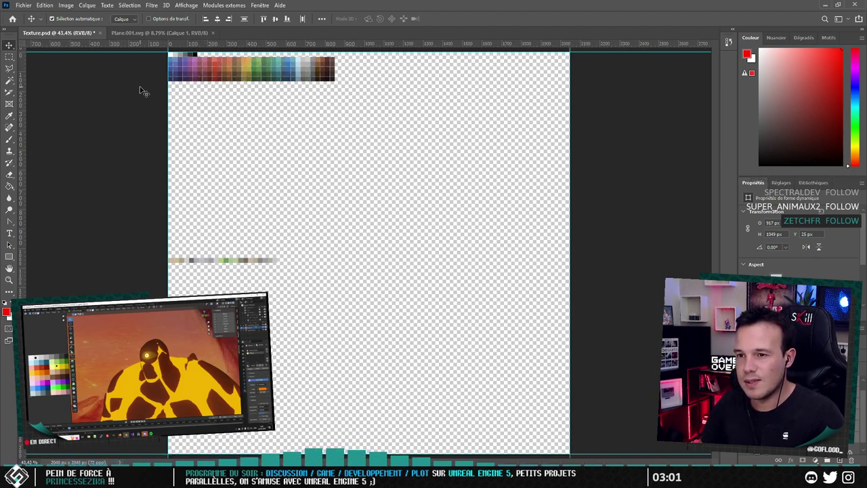
Duplicate the black swatch and stretch the copy into a long strip beside the grey swatches.
drag(169, 51, 217, 187)
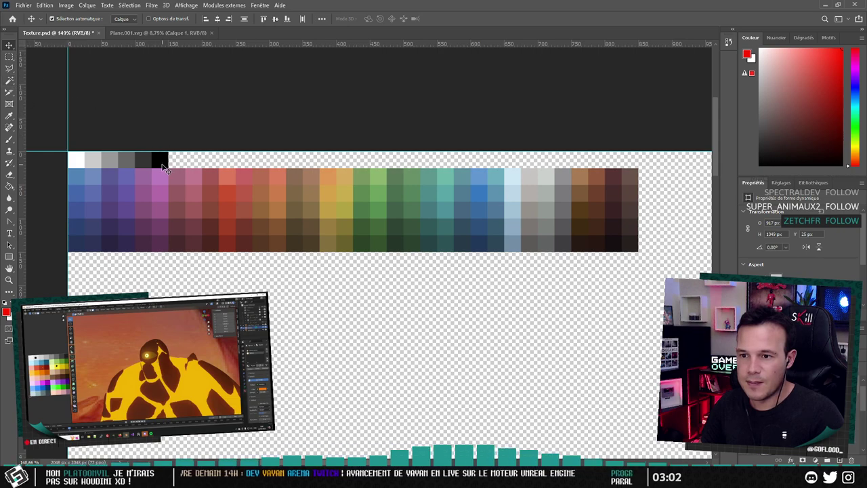
click(160, 161)
alt+drag(160, 162, 191, 160)
key(ctrl+t)
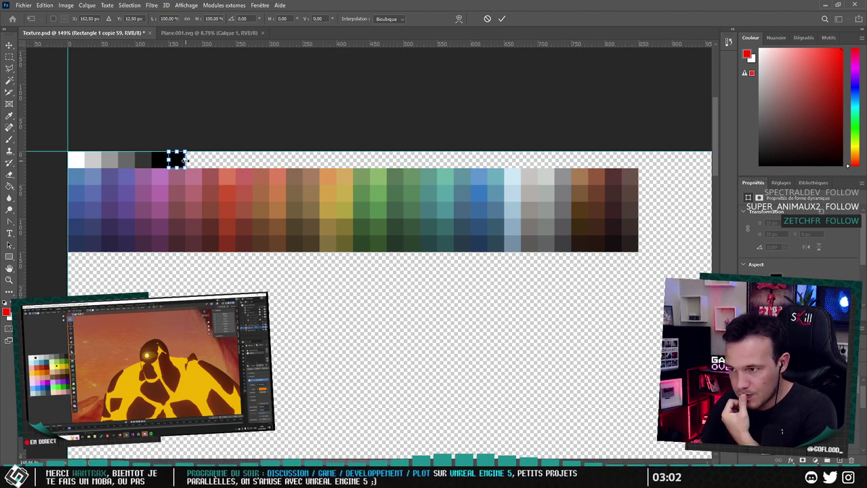
drag(191, 160, 607, 163)
click(501, 18)
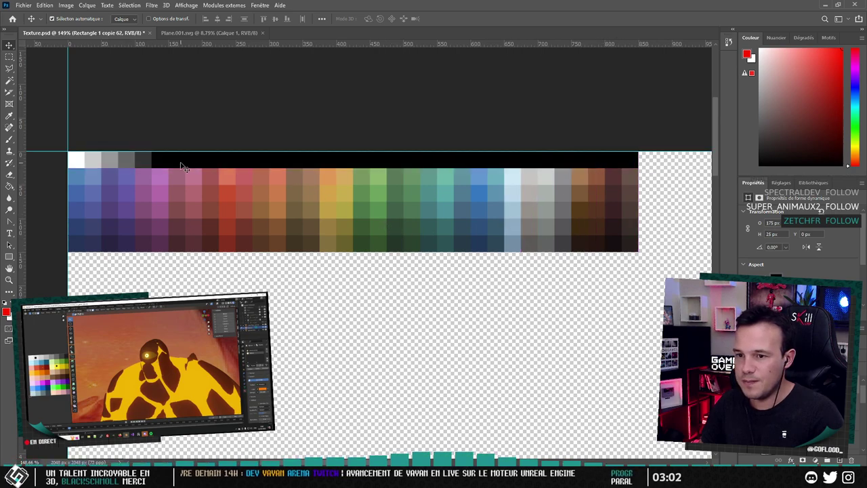
Fill the strip's first section with a horizontal white-to-black gradient.
click(181, 166)
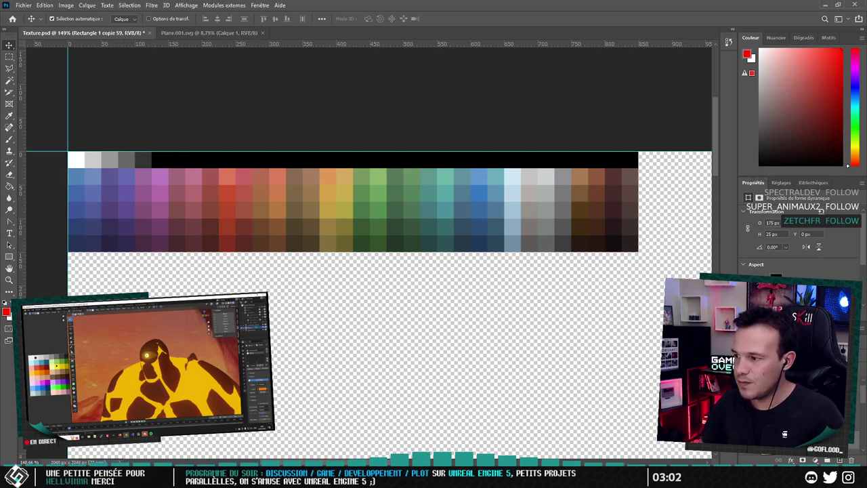
double_click(799, 318)
click(813, 247)
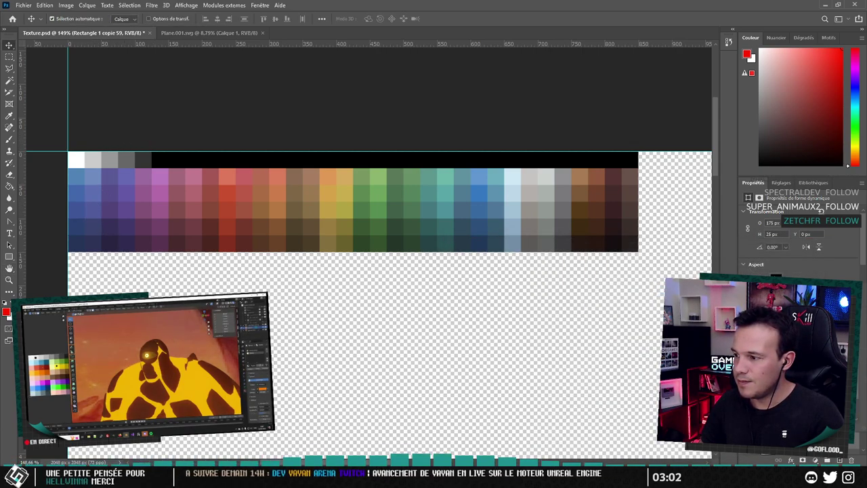
click(856, 409)
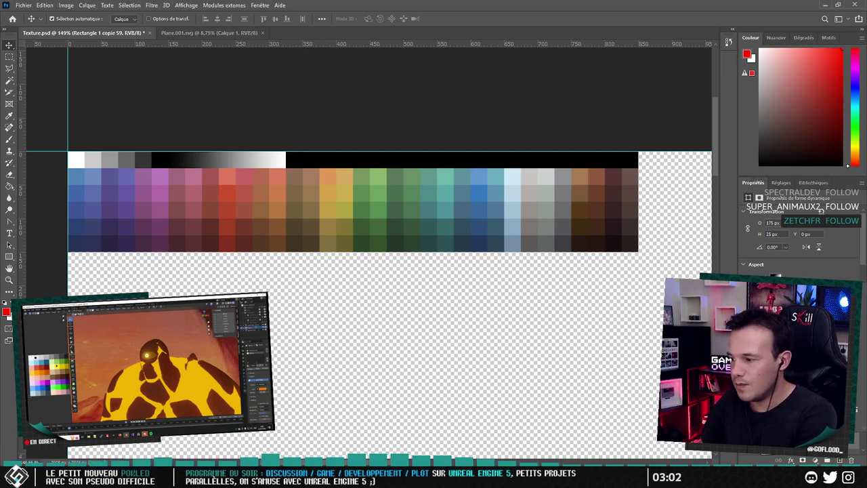
key(ctrl+z)
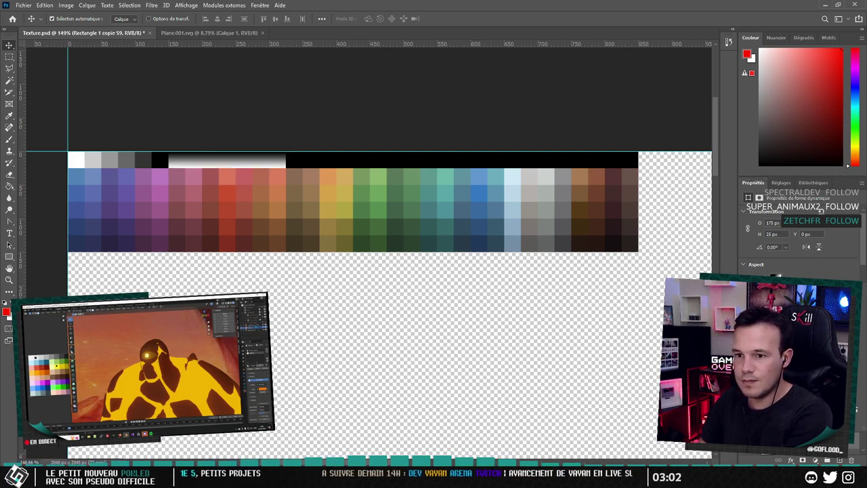
key(ctrl+shift+z)
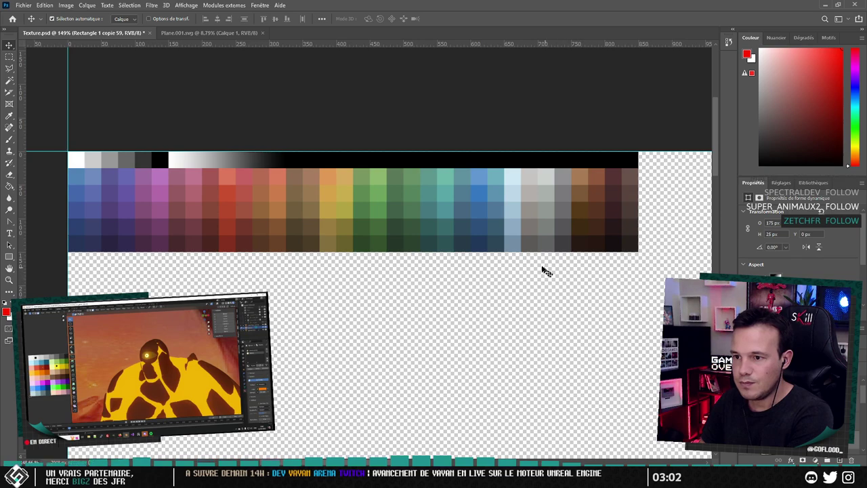
click(317, 163)
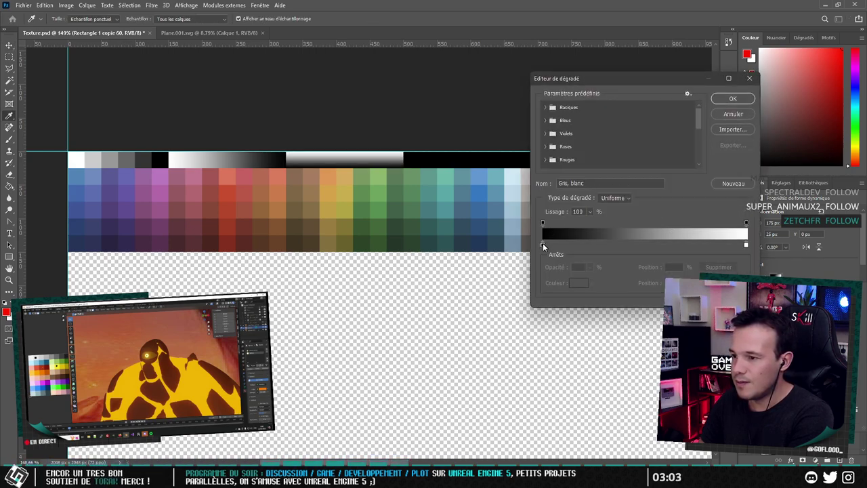
Set the gradient stops to red and black and apply the red-to-black gradient.
double_click(542, 244)
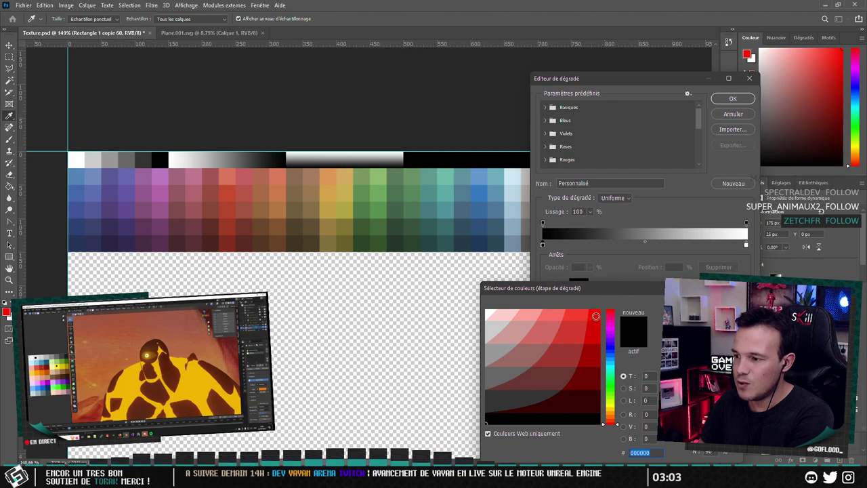
click(595, 316)
key(Return)
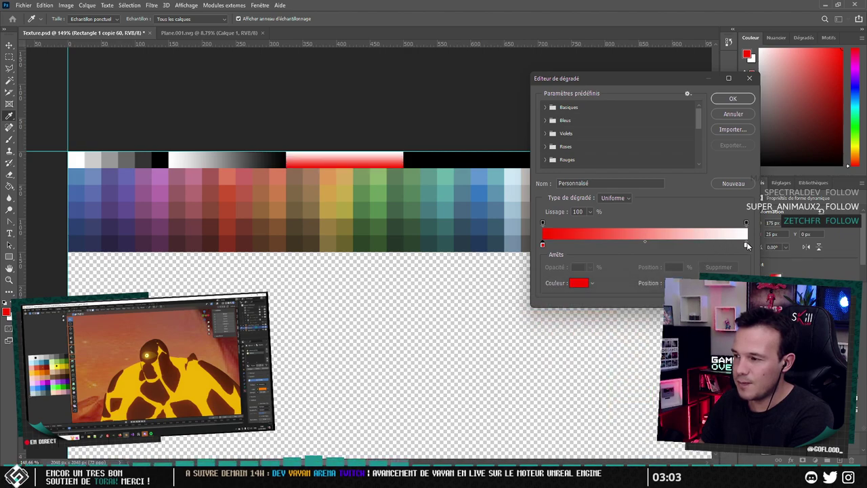
double_click(746, 245)
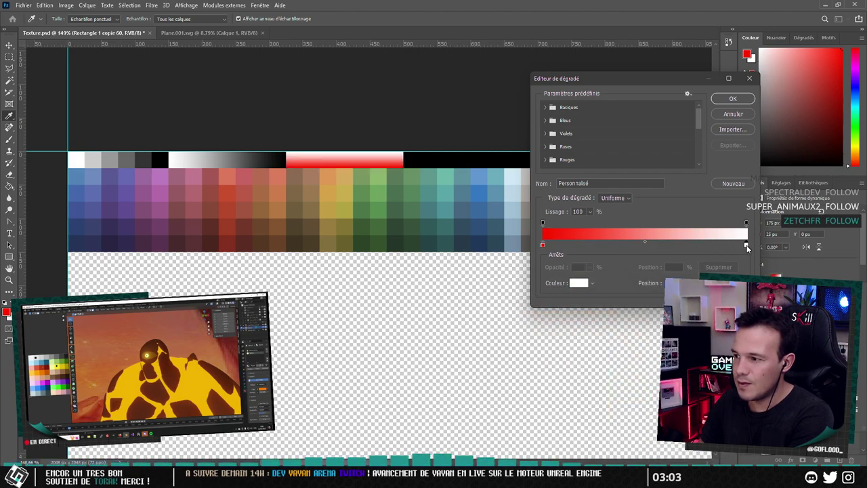
click(576, 418)
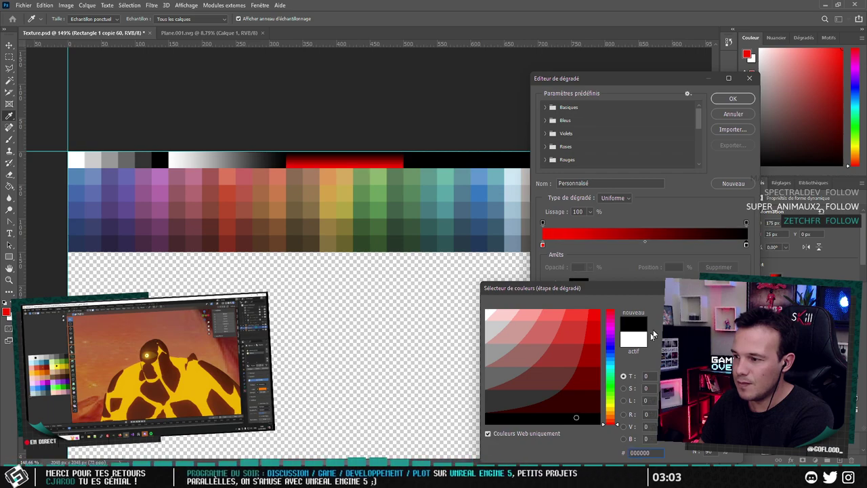
key(Return)
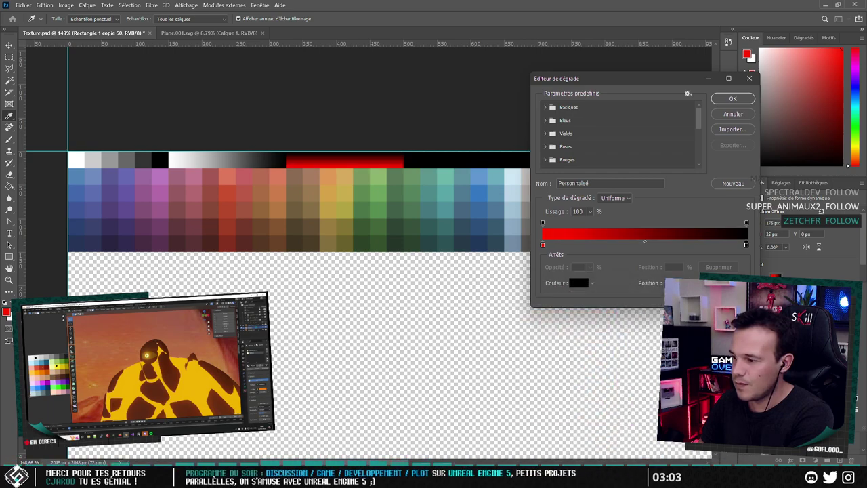
click(732, 99)
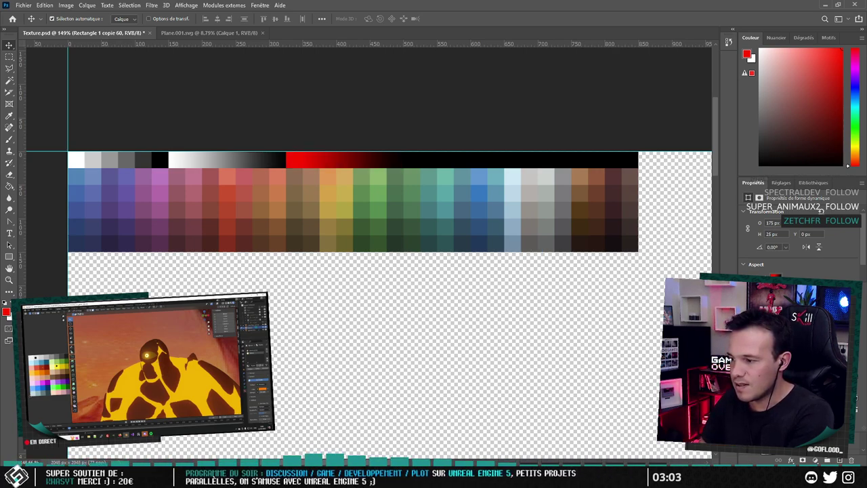
Reverse the red strip to fade black to red, undoing test nudges so it stays at Y 0 px.
key(ctrl+z)
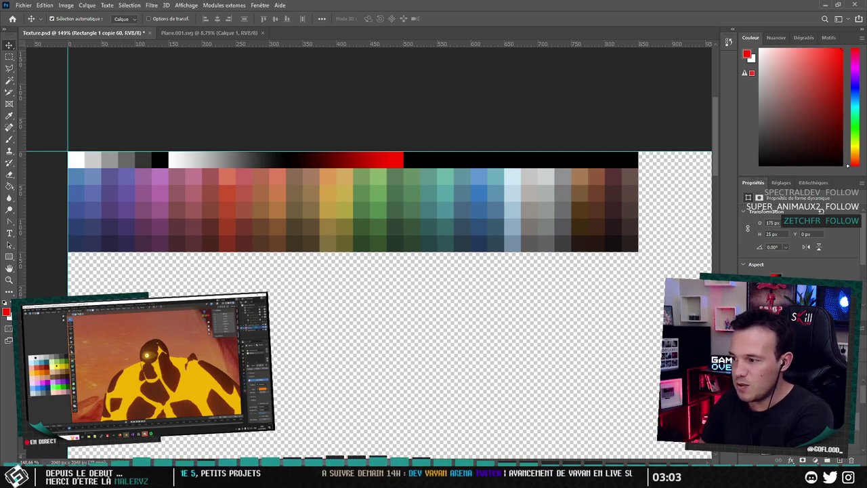
key(Up)
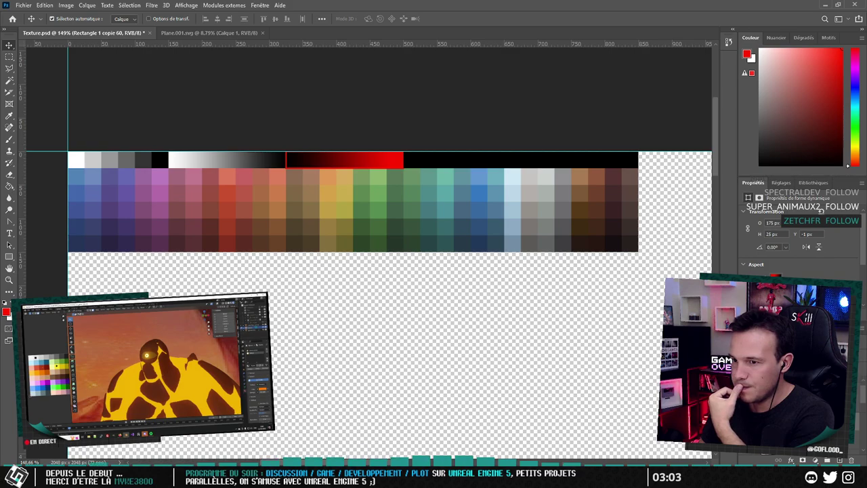
alt+scroll(287, 145, up, 8)
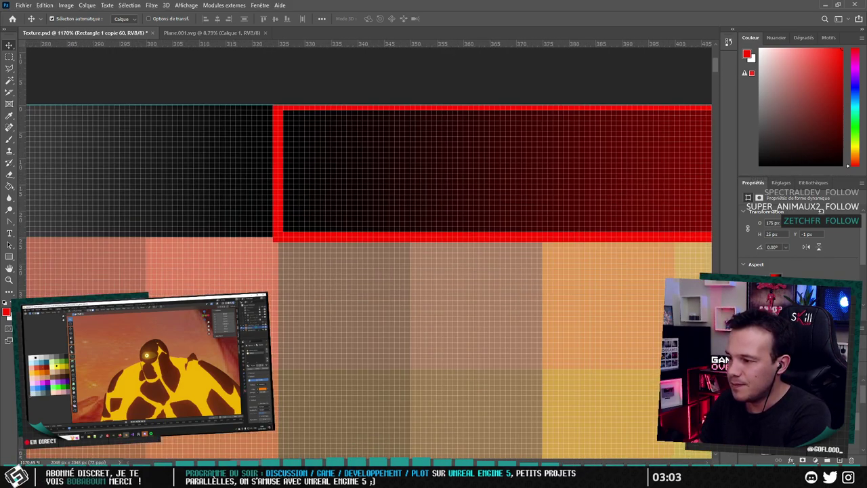
key(ctrl+z)
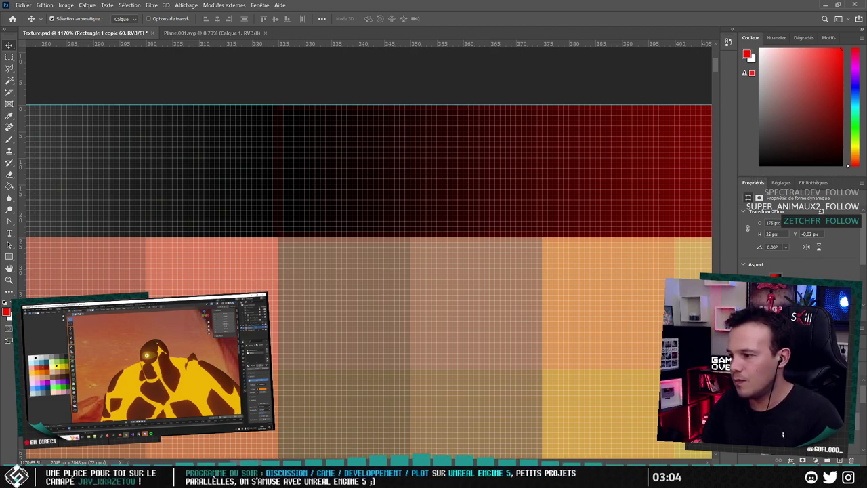
key(Up)
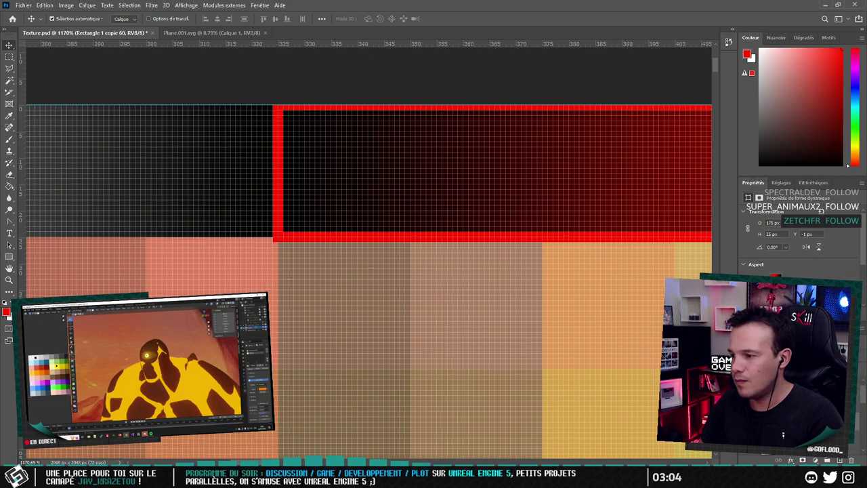
key(ctrl+z)
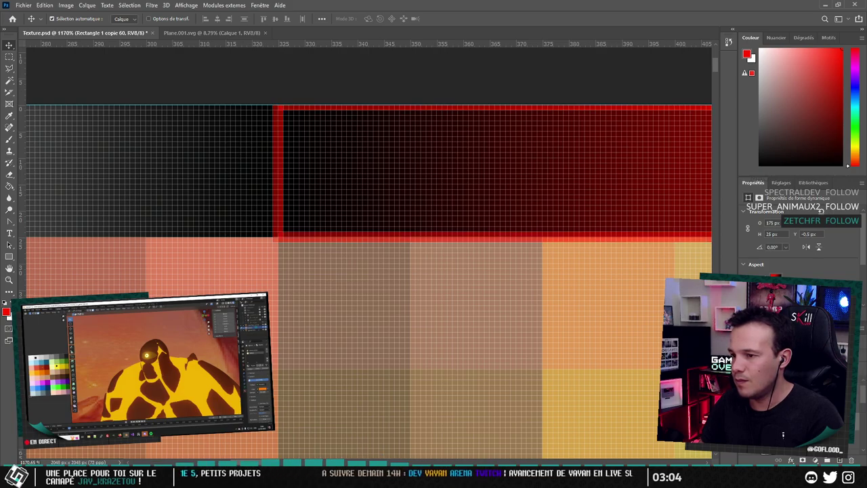
alt+scroll(485, 226, down, 5)
alt+scroll(396, 252, up, 5)
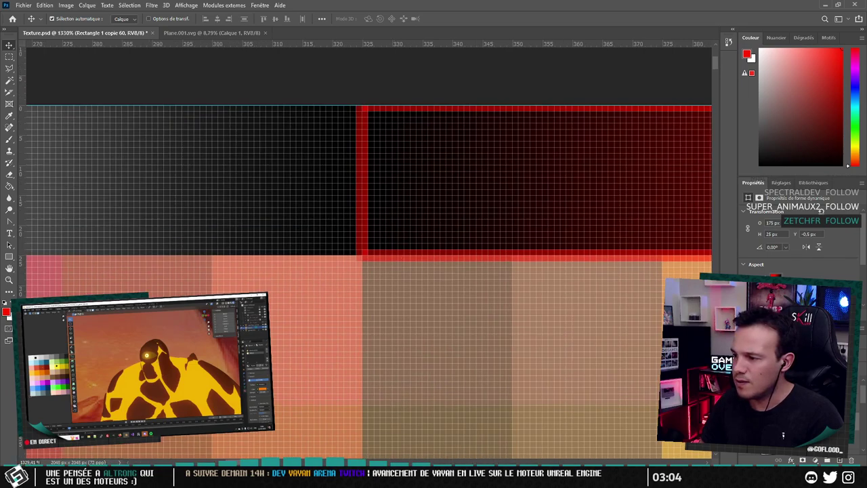
key(ctrl+z)
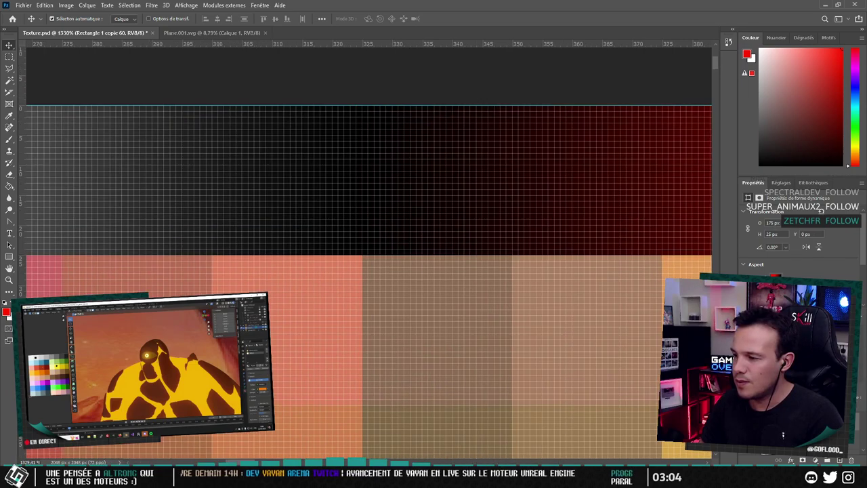
alt+scroll(568, 243, down, 5)
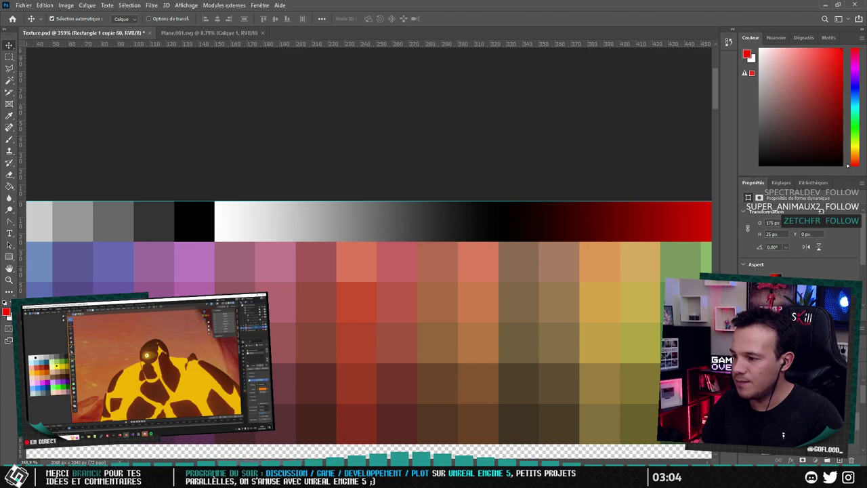
Add a red Contour stroke to the black-to-red strip through its layer style.
double_click(559, 199)
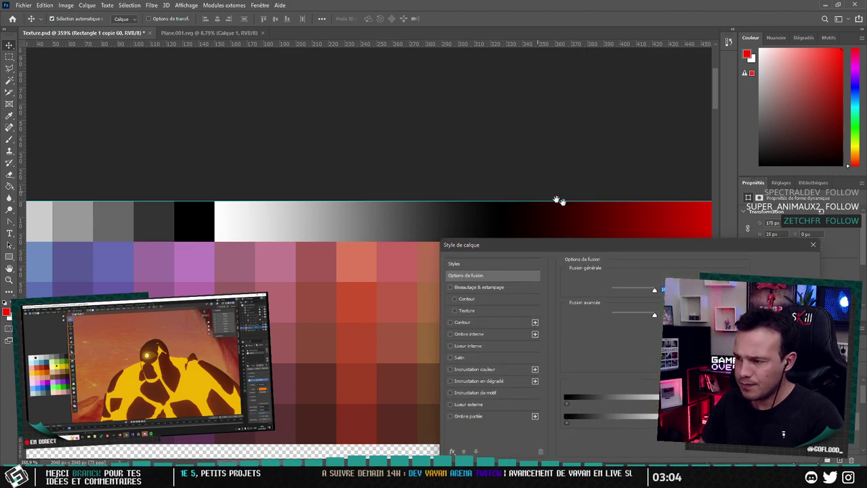
click(449, 322)
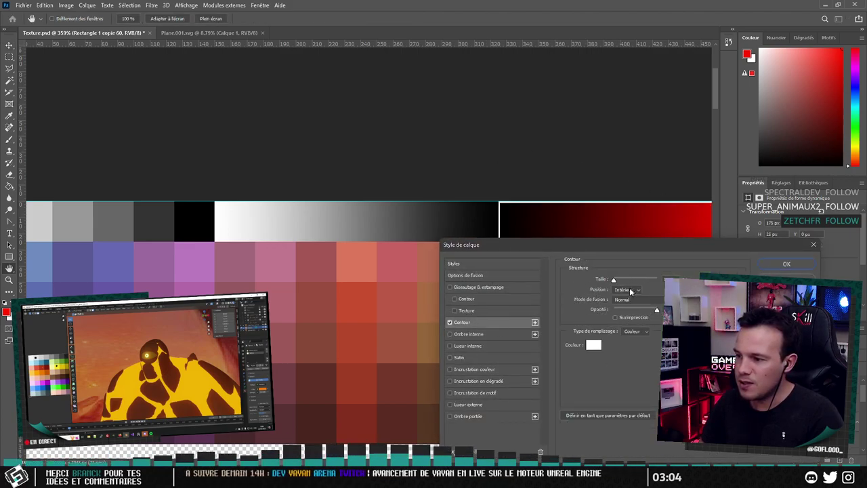
click(592, 345)
click(594, 318)
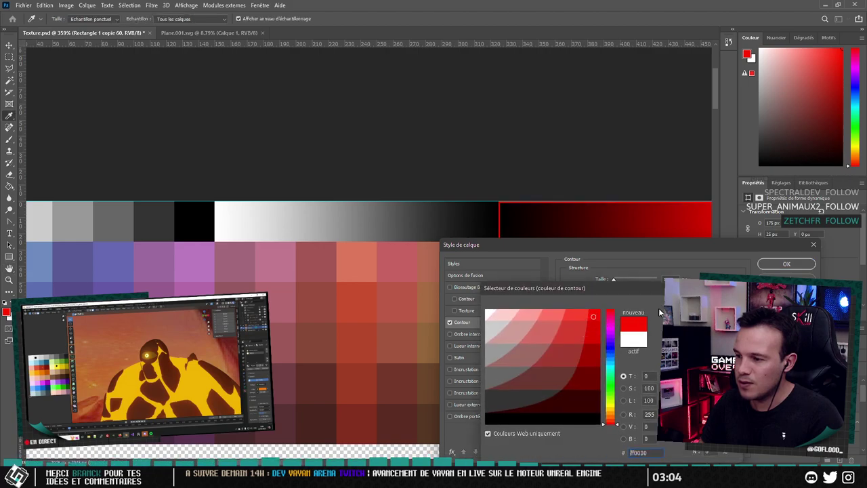
click(658, 307)
click(784, 265)
alt+scroll(596, 240, down, 2)
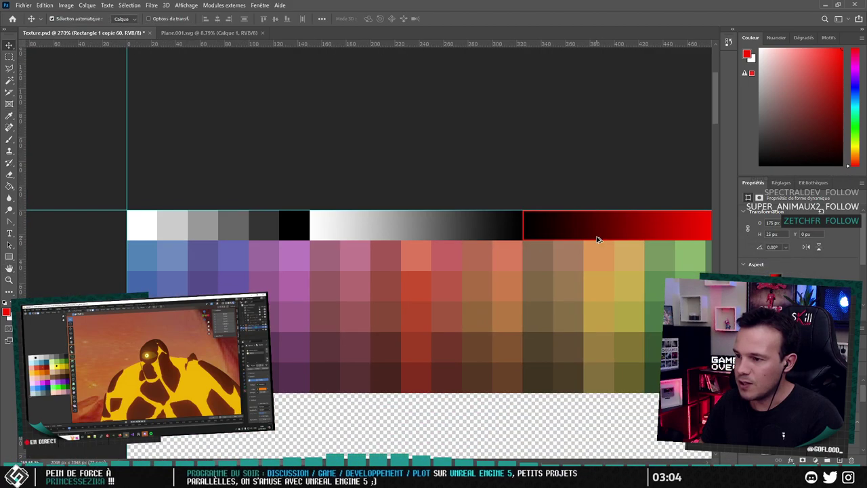
drag(648, 246, 236, 258)
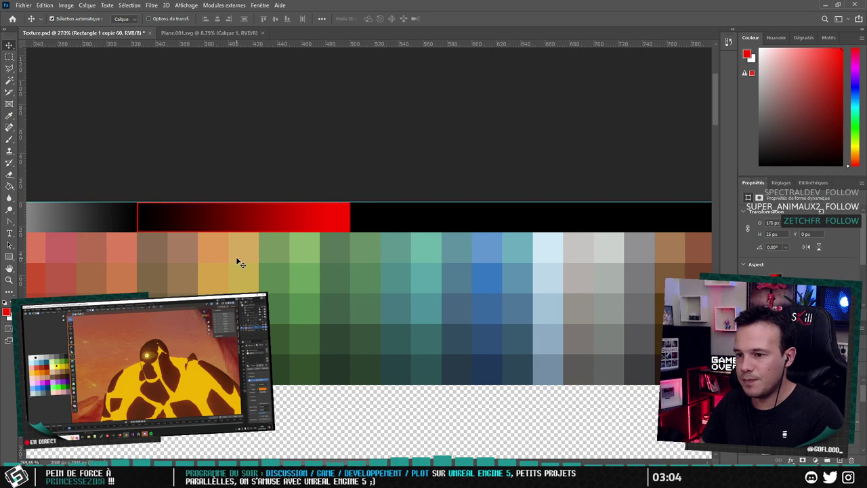
Navigate the palette and open Style de calque for the Rectangle 1 copie 61 layer.
alt+scroll(237, 258, down, 1)
alt+scroll(236, 258, up, 1)
drag(156, 261, 234, 266)
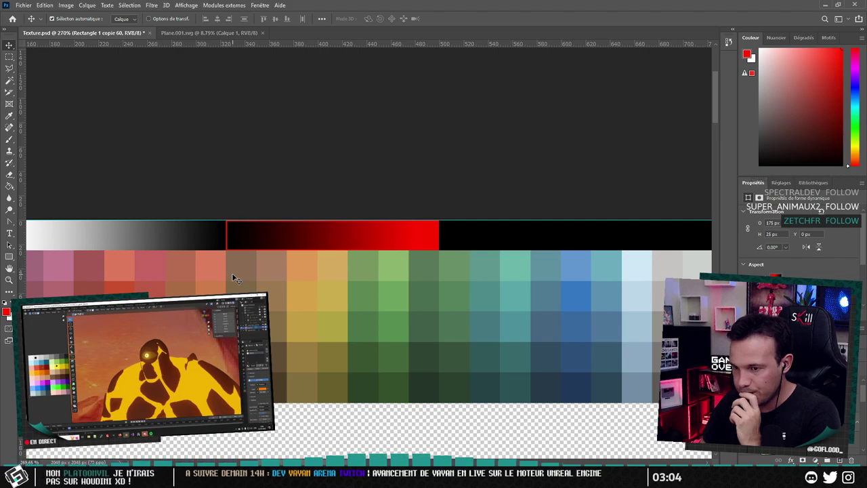
alt+scroll(166, 257, down, 1)
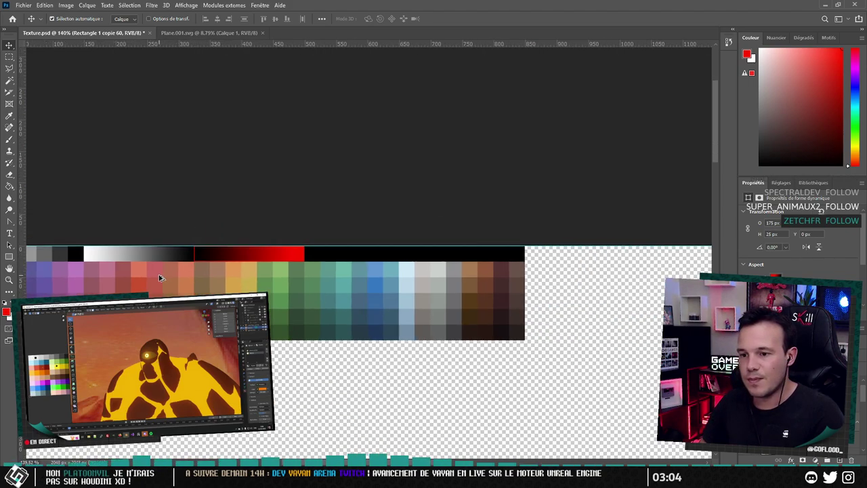
alt+scroll(197, 264, up, 1)
alt+scroll(294, 250, up, 3)
alt+scroll(284, 244, down, 4)
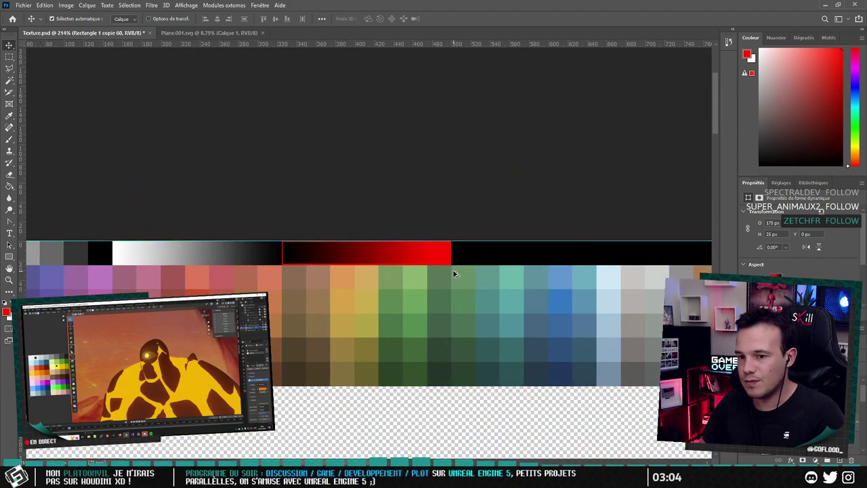
alt+scroll(454, 274, down, 1)
alt+scroll(447, 275, up, 2)
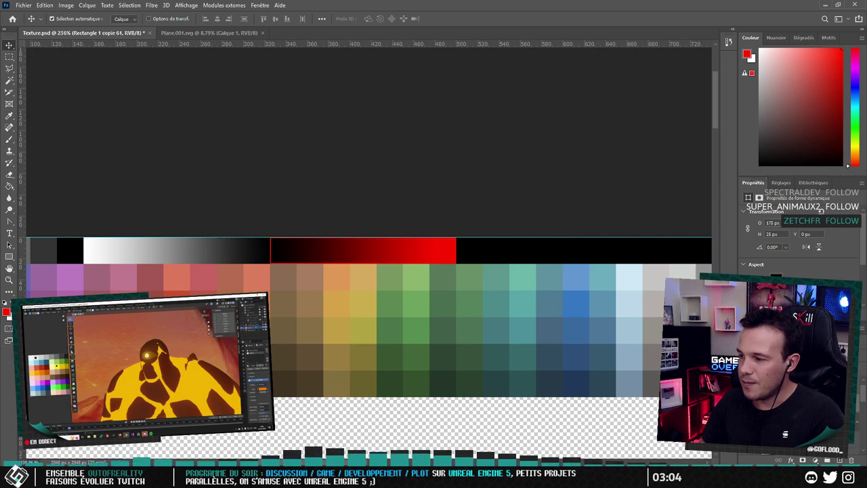
double_click(612, 300)
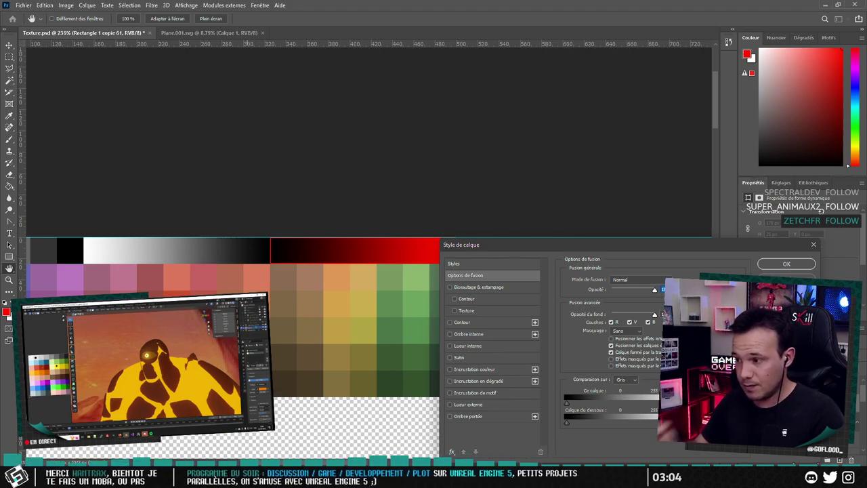
Add a stroke effect to the black strip and enter 100 into its colour picker's hue and red fields.
click(454, 323)
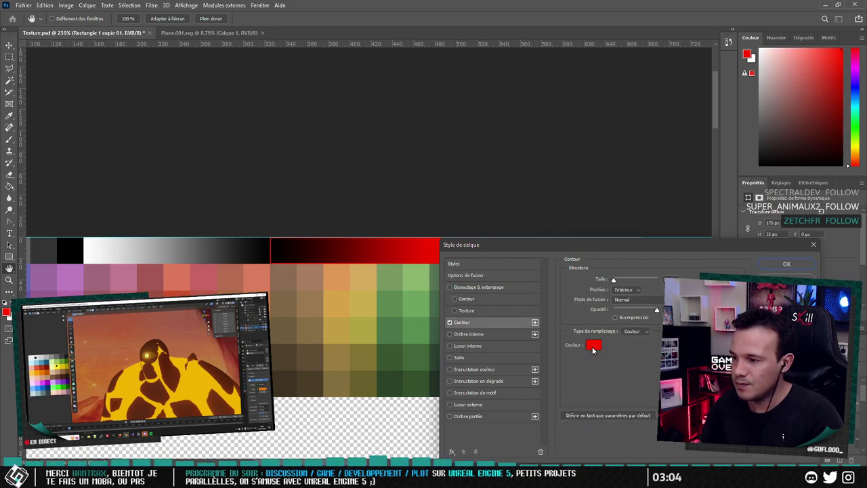
click(594, 347)
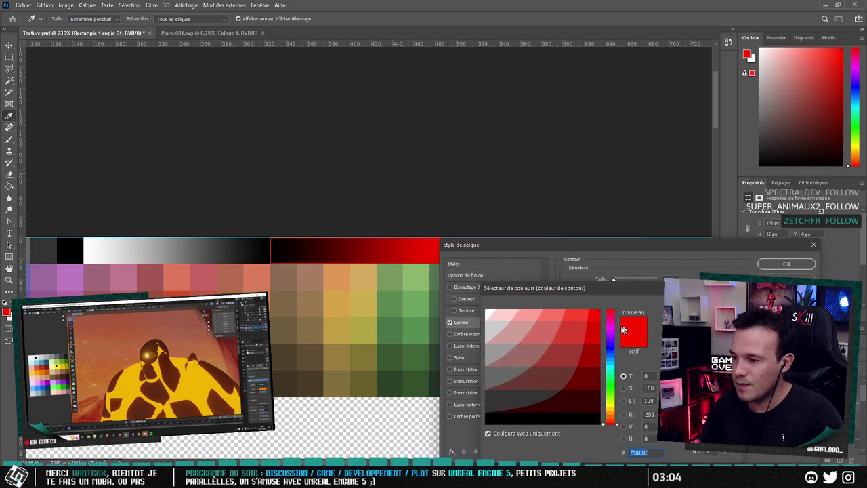
click(615, 385)
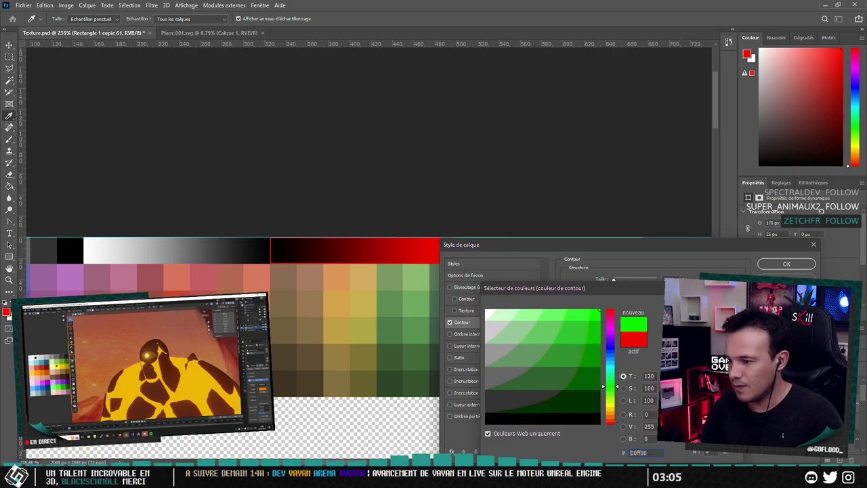
text(100)
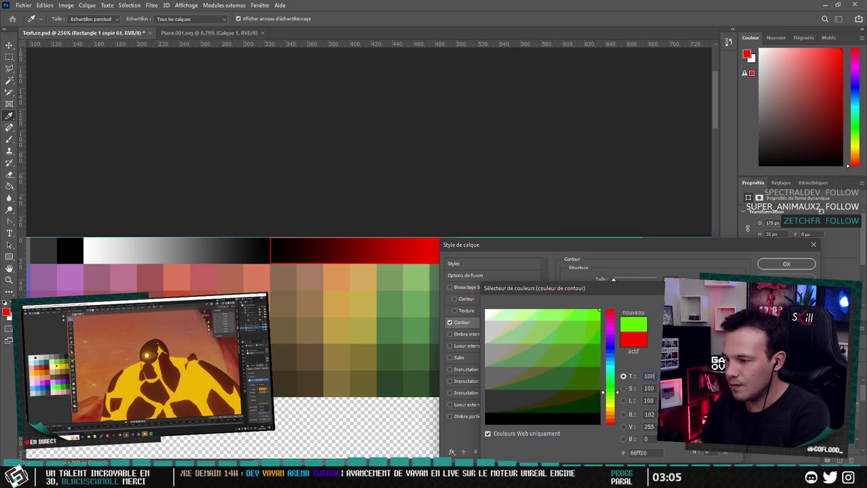
click(649, 413)
text(100)
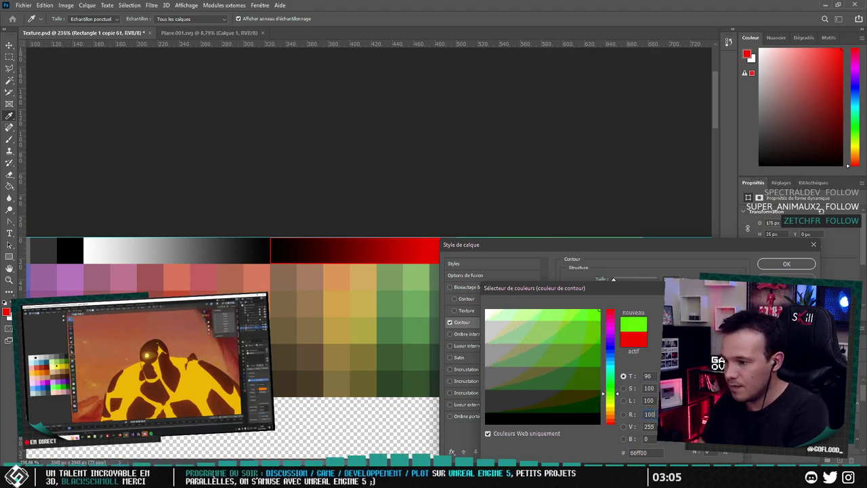
click(651, 376)
text(100)
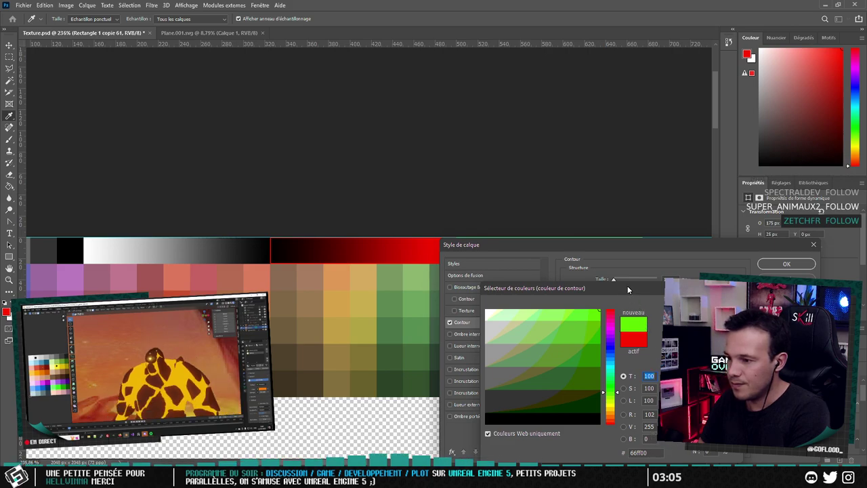
Try yellow-green, yellow, teal and brighter green as the stroke colour.
drag(627, 287, 624, 251)
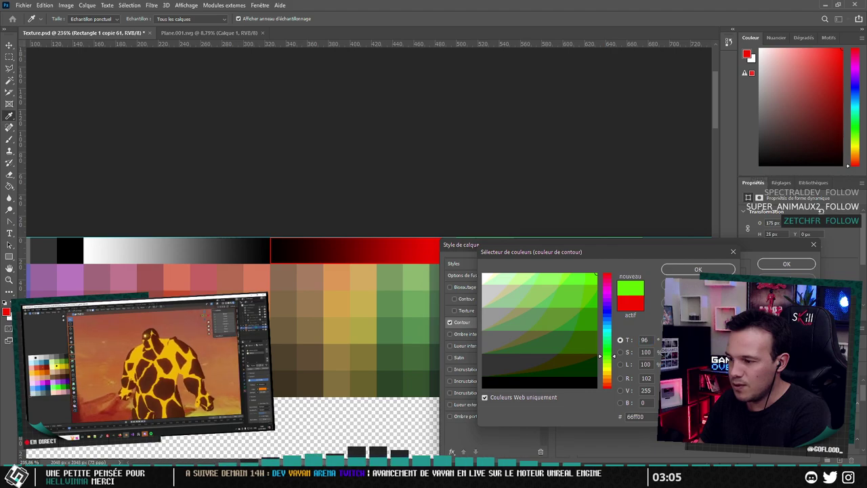
click(560, 298)
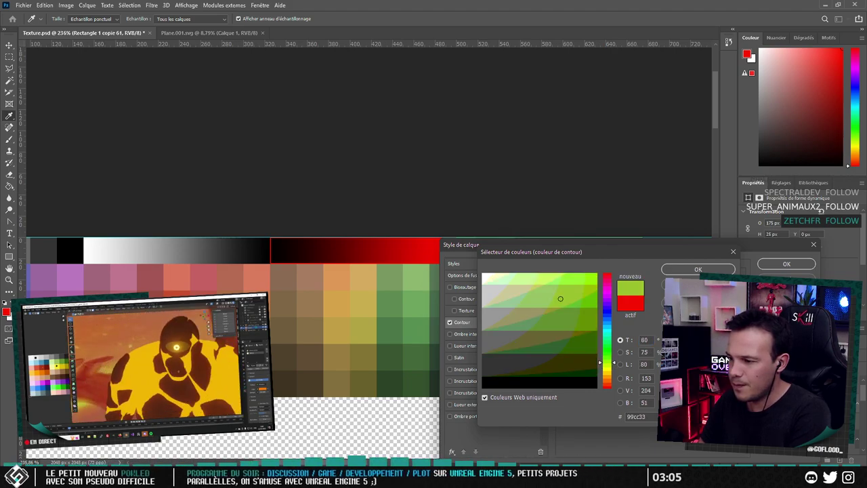
click(596, 274)
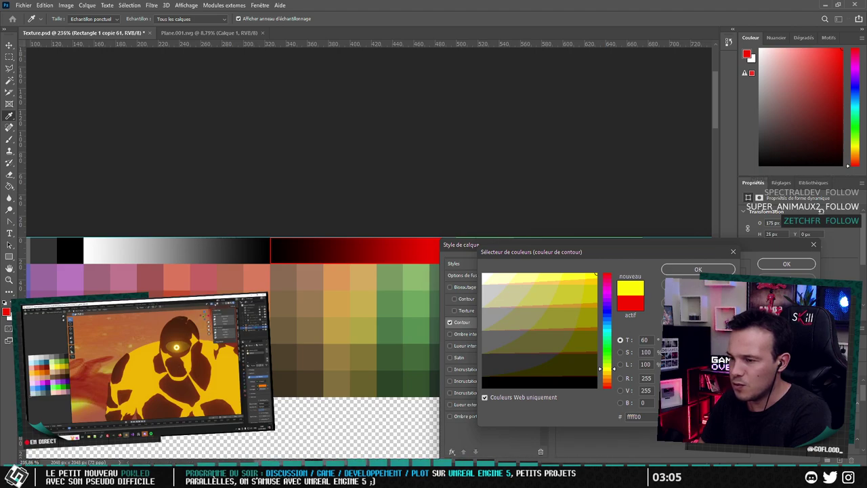
click(389, 308)
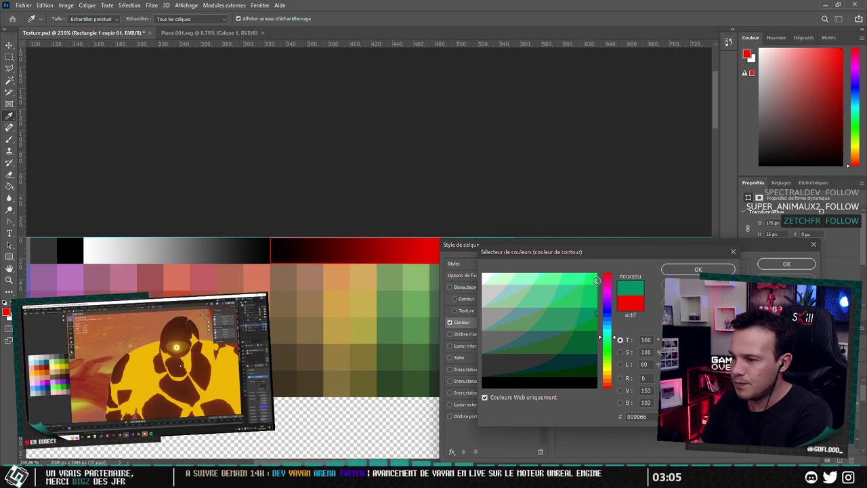
click(595, 278)
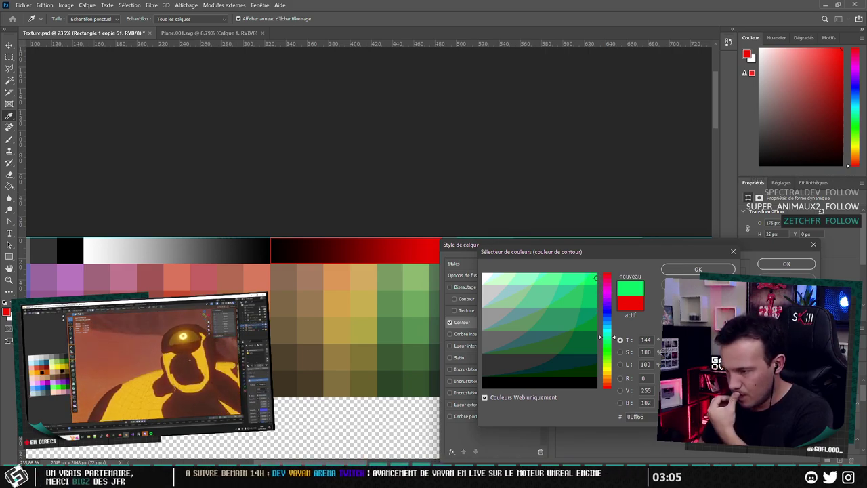
Set the stroke colour to pure green 00ff00 (hue 0, R 0, G 255) and apply the style.
double_click(646, 339)
text(0)
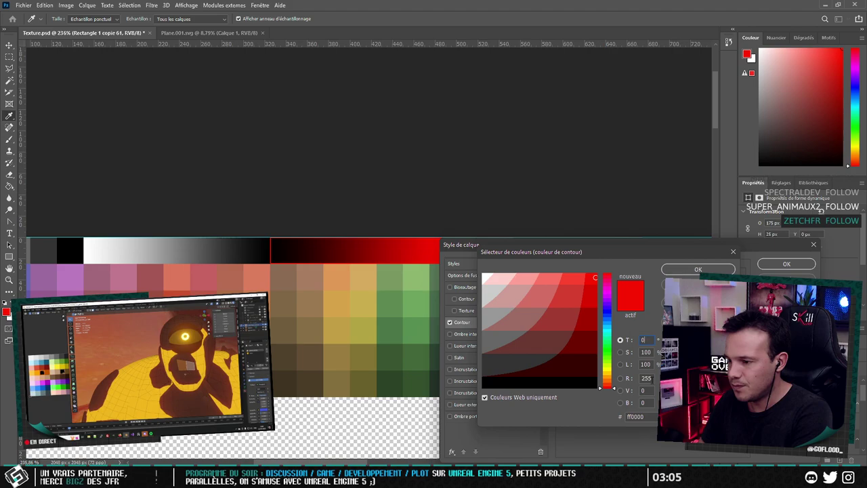
double_click(646, 378)
text(0)
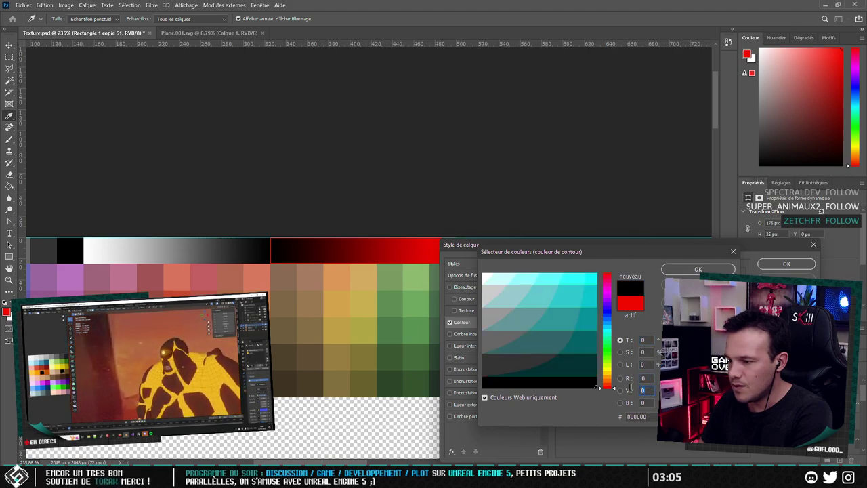
double_click(645, 390)
text(255)
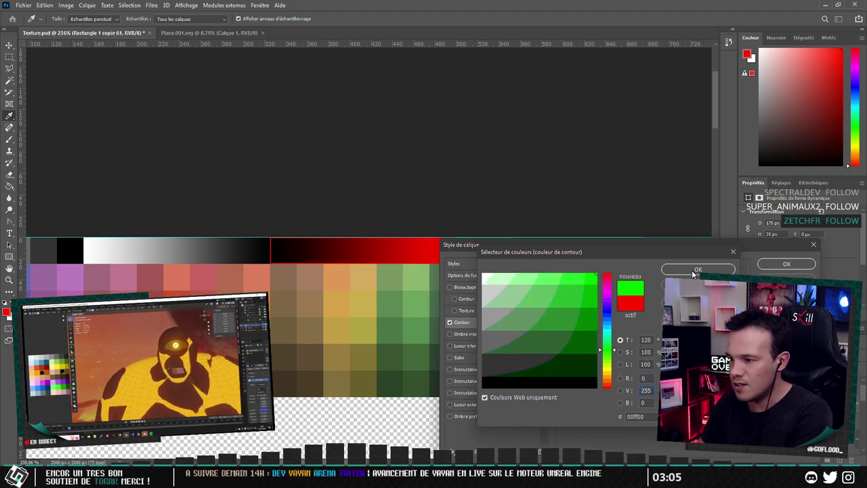
click(693, 270)
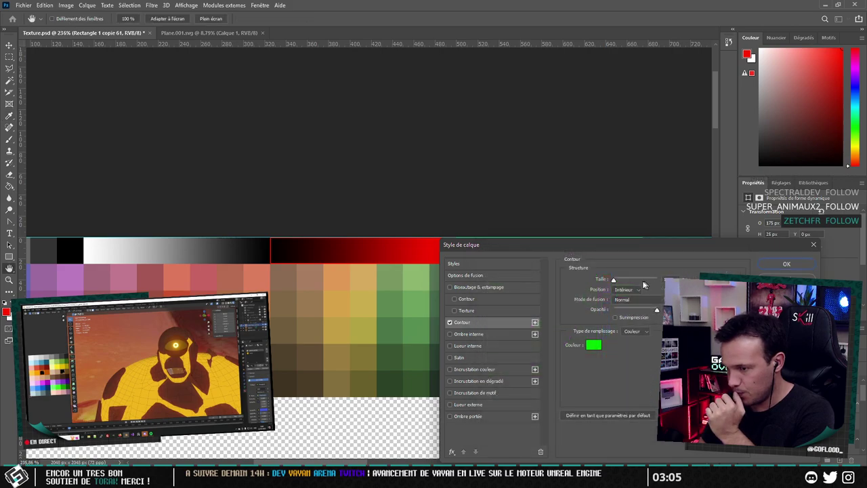
click(785, 264)
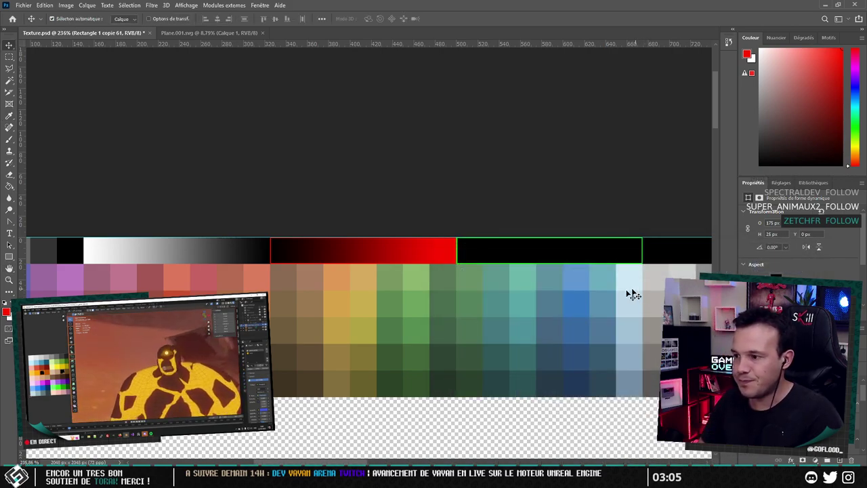
Give the third black strip a pure blue stroke (G 0, B 255), then select the green-outlined strip.
drag(615, 304, 396, 312)
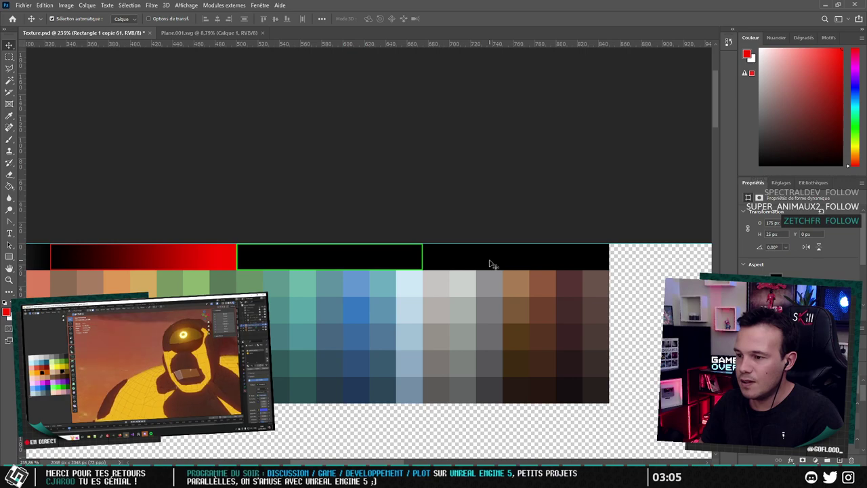
right_click(799, 342)
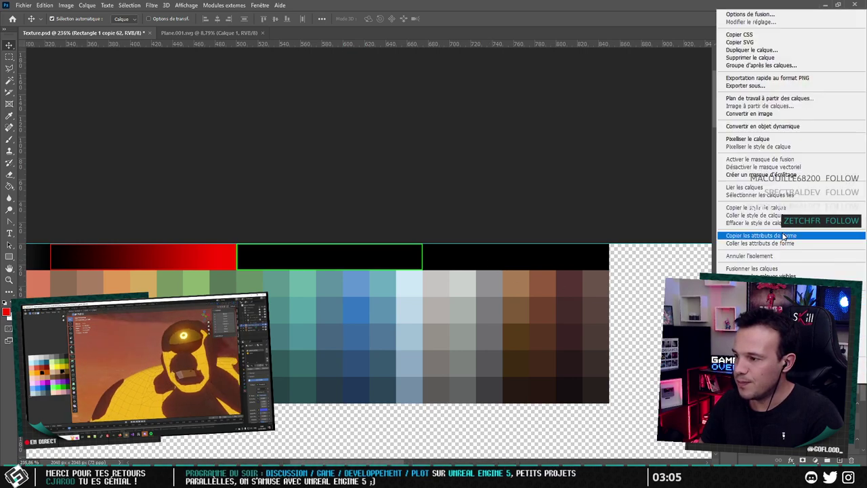
click(772, 128)
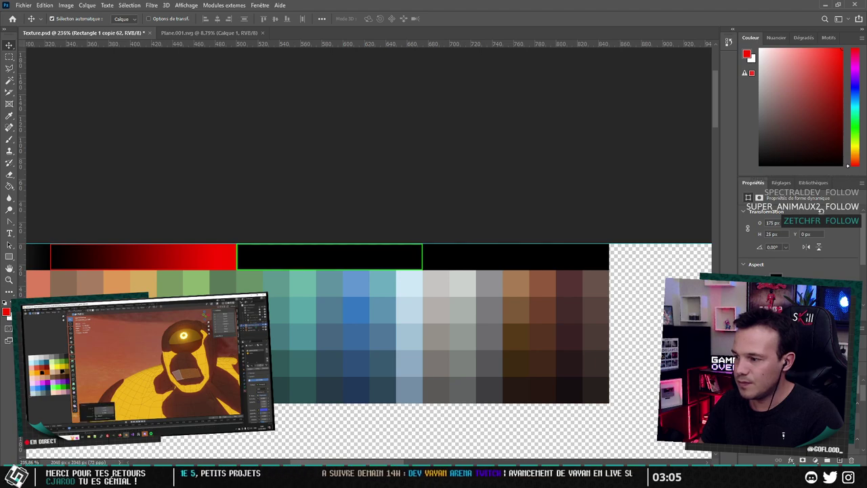
double_click(779, 352)
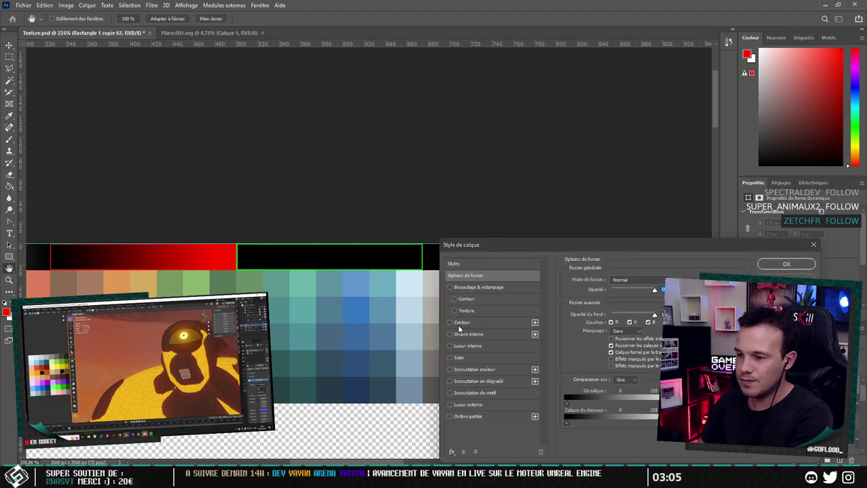
click(515, 321)
click(591, 346)
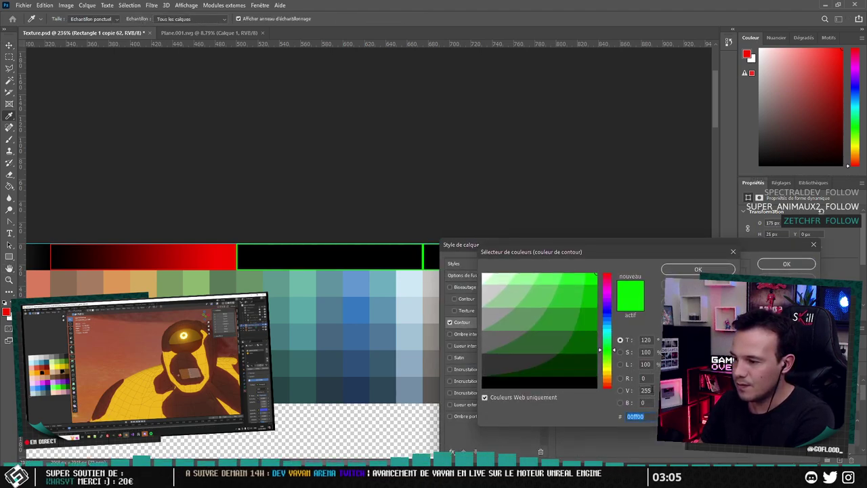
text(0)
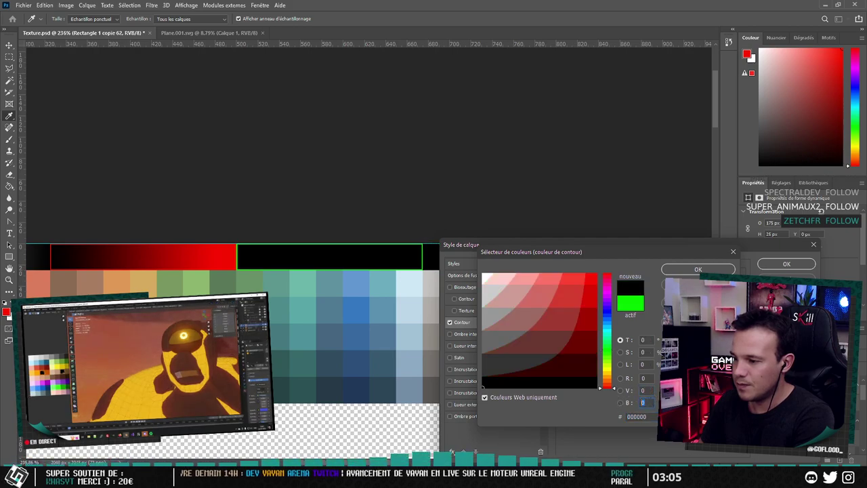
text(255)
click(698, 269)
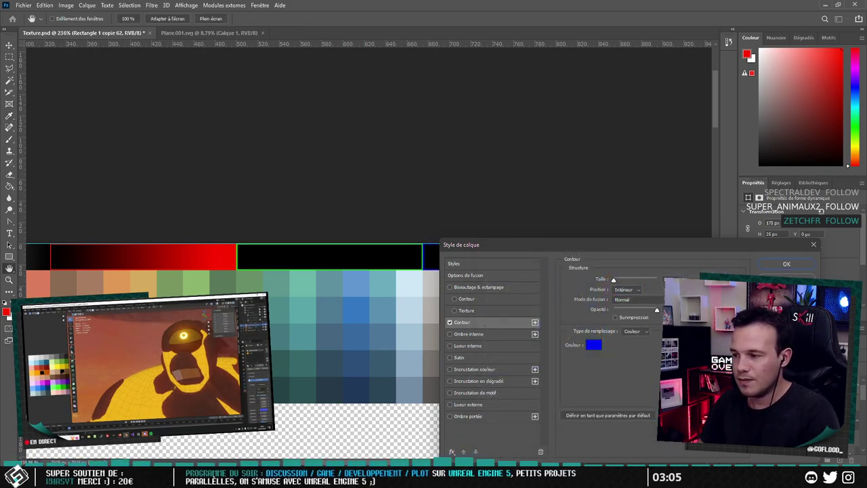
click(786, 263)
click(323, 257)
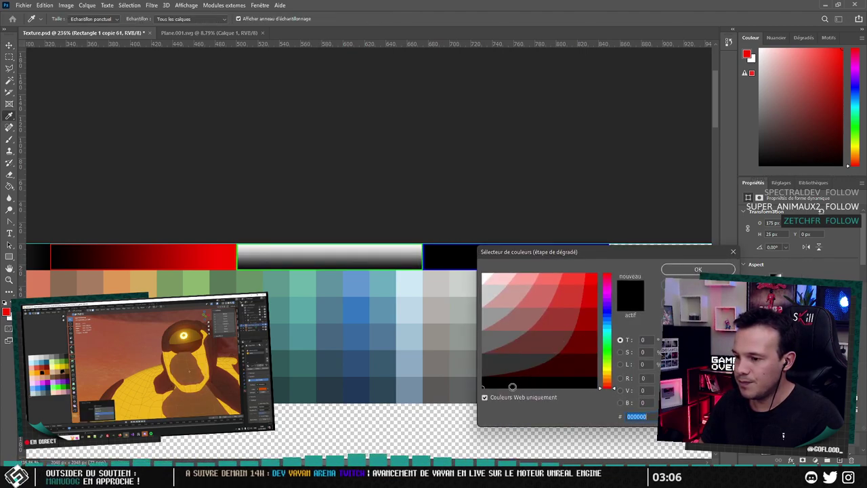
Set the green strip's gradient stops to G 255 green and black.
click(645, 391)
text(255)
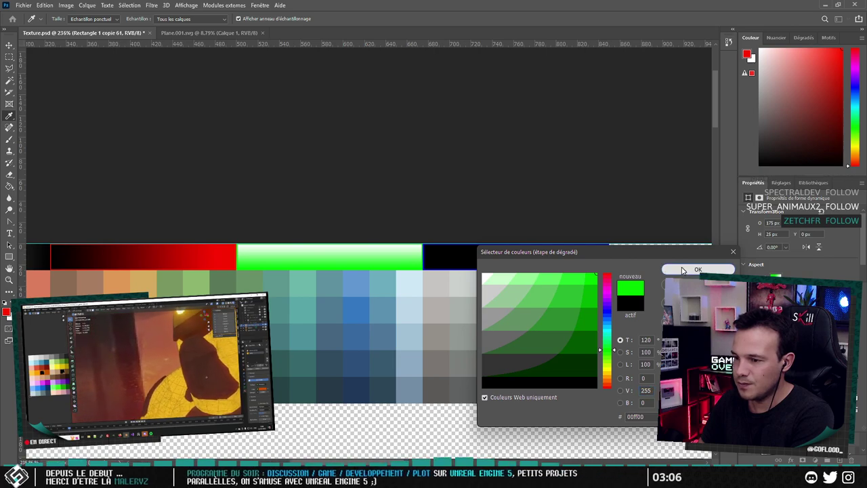
key(Return)
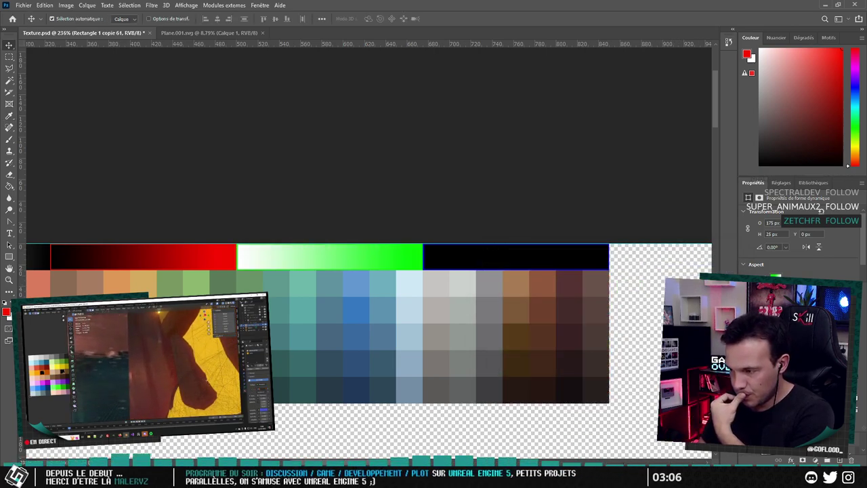
double_click(857, 402)
click(577, 360)
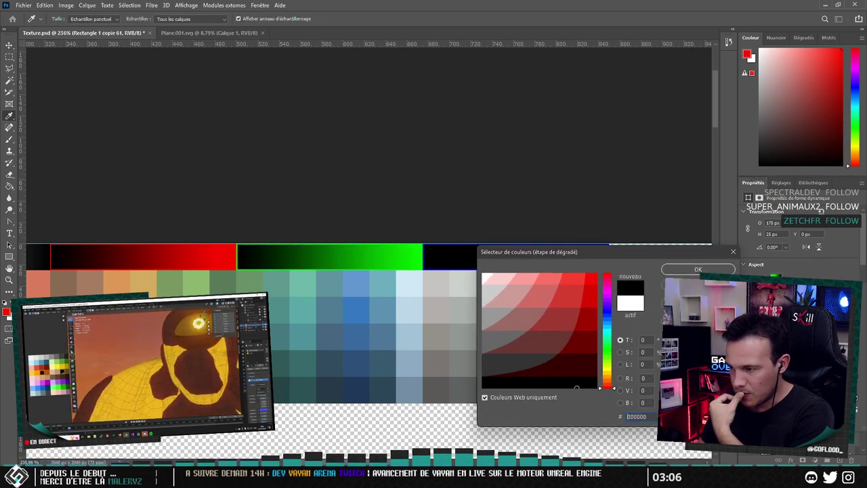
click(695, 270)
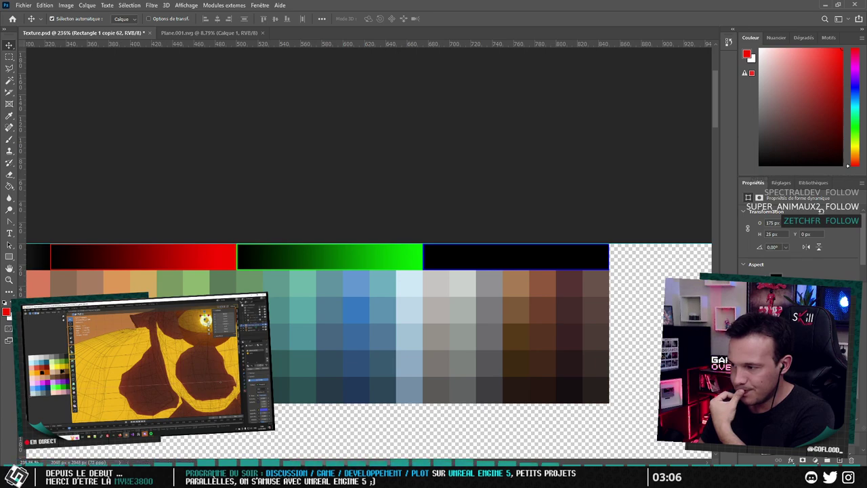
Give the blue-outlined strip a gradient with one stop at B 255 blue and the other black.
key(ctrl+z)
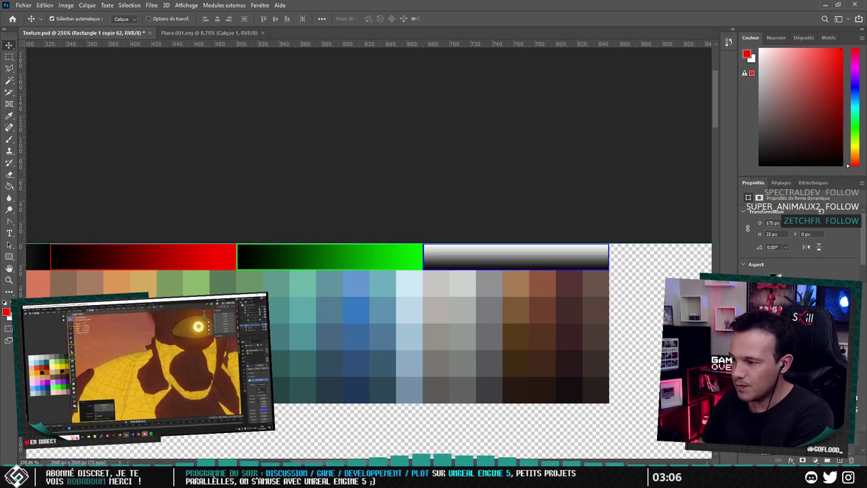
double_click(633, 413)
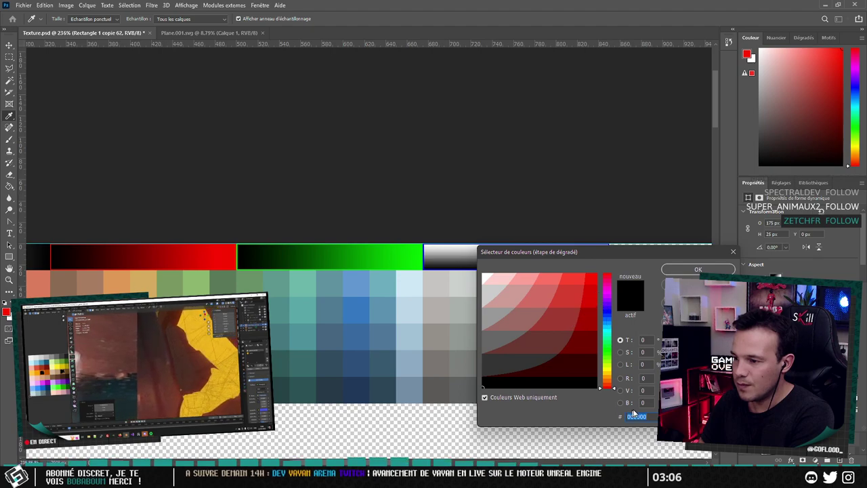
click(644, 402)
text(255)
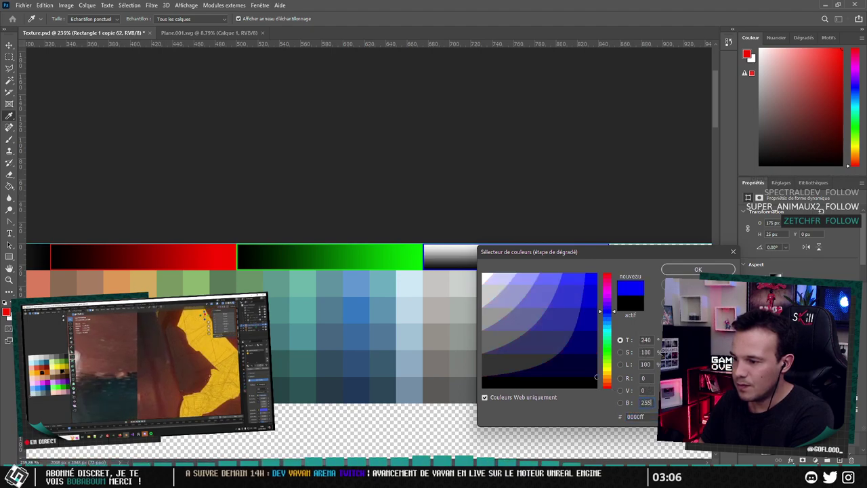
click(697, 269)
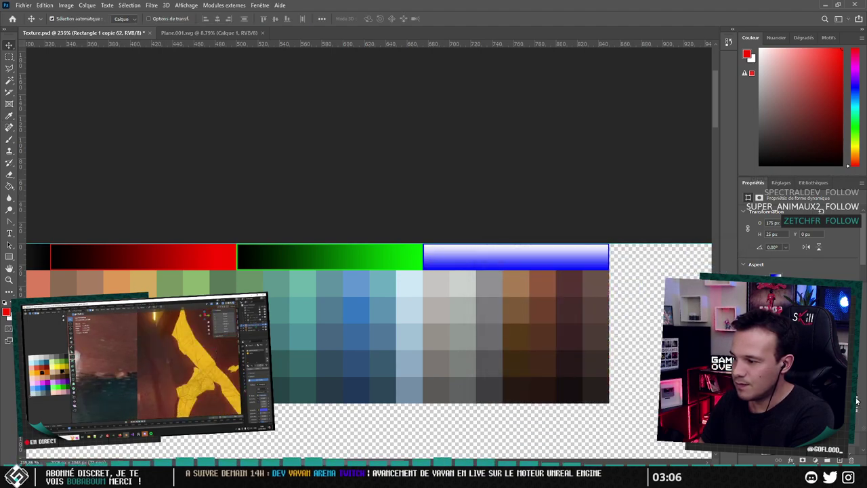
double_click(775, 276)
click(697, 269)
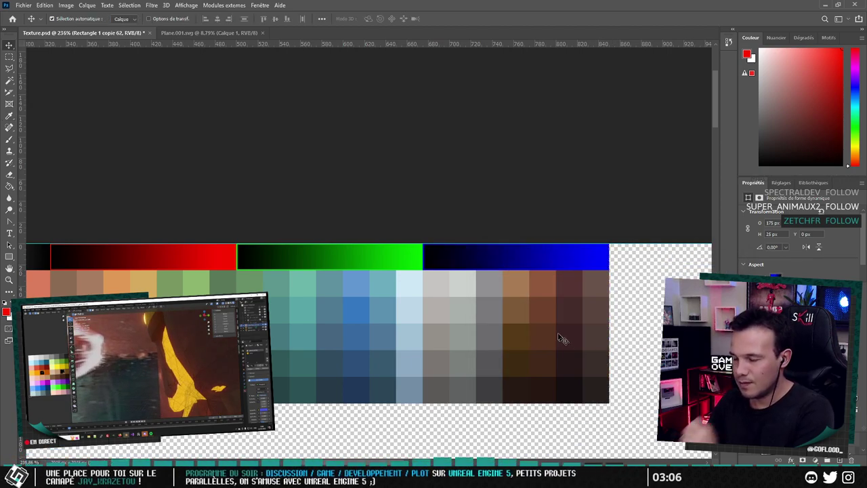
Export the palette with Save for Web as PNG, overwriting the existing Texture.png.
alt+scroll(504, 183, down, 6)
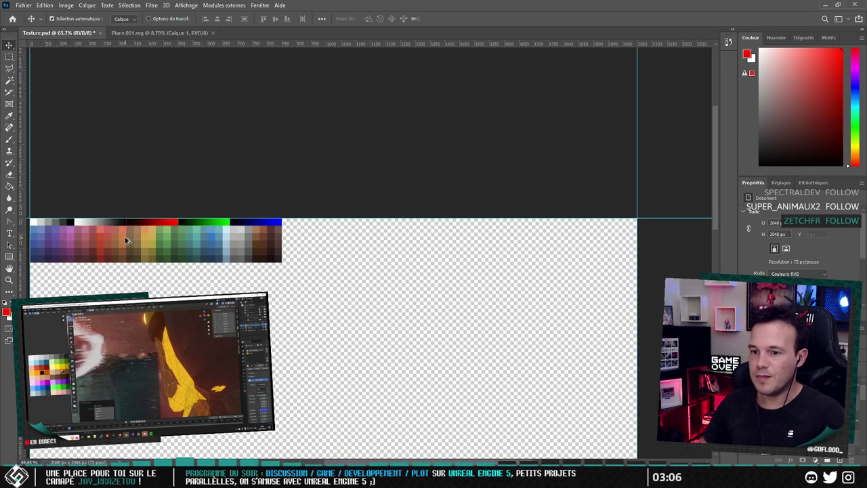
scroll(282, 257, up, 3)
alt+scroll(236, 155, up, 3)
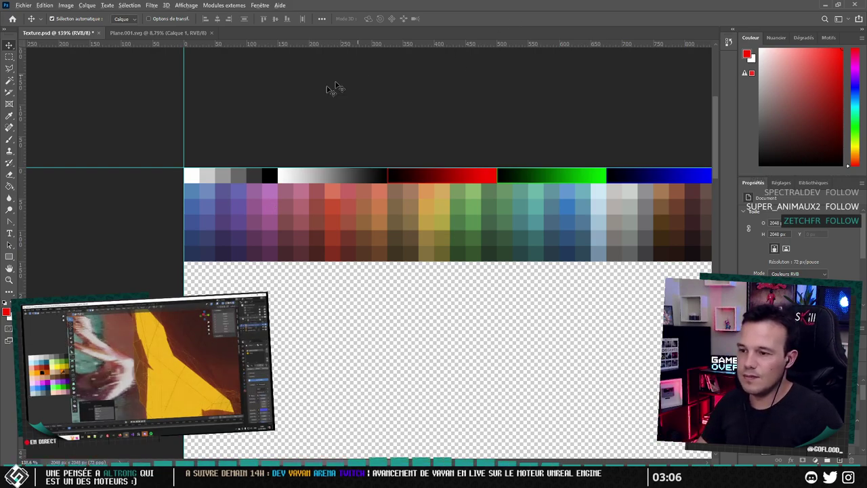
alt+scroll(333, 87, down, 2)
alt+scroll(404, 83, up, 1)
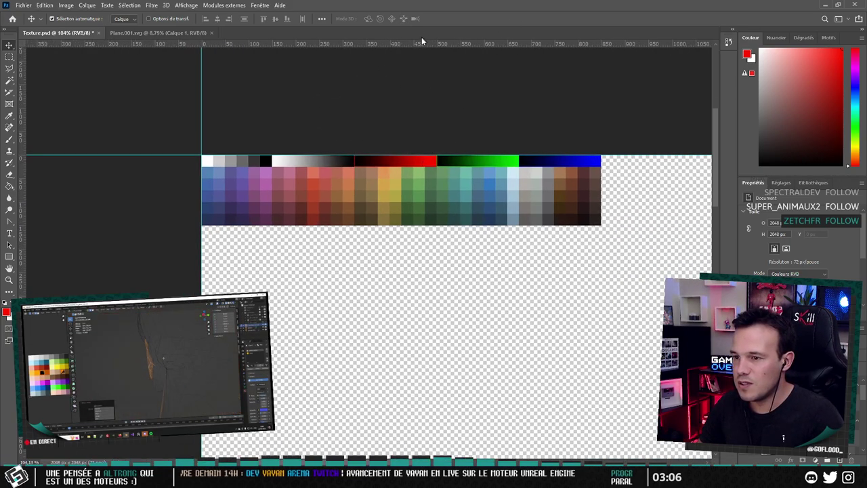
key(ctrl+alt+shift+s)
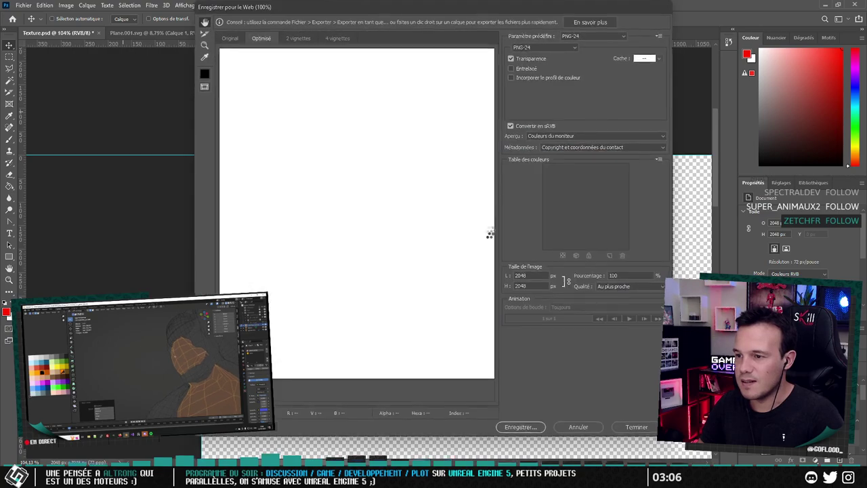
click(523, 426)
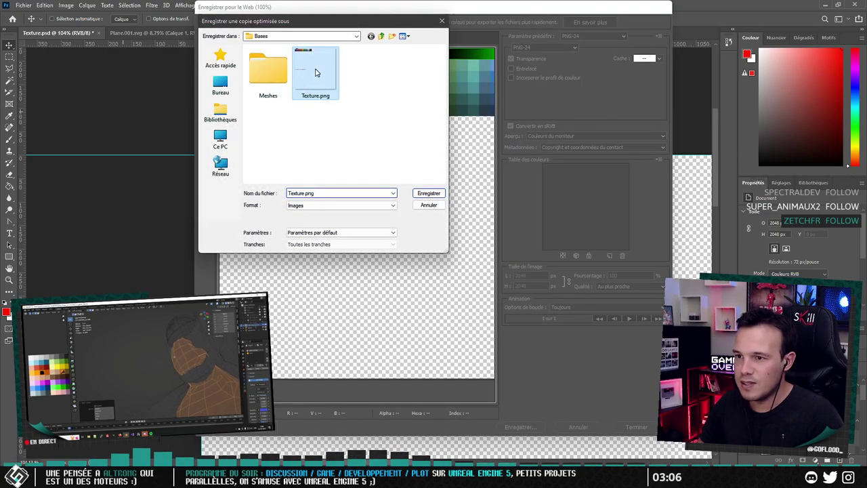
click(418, 192)
click(493, 231)
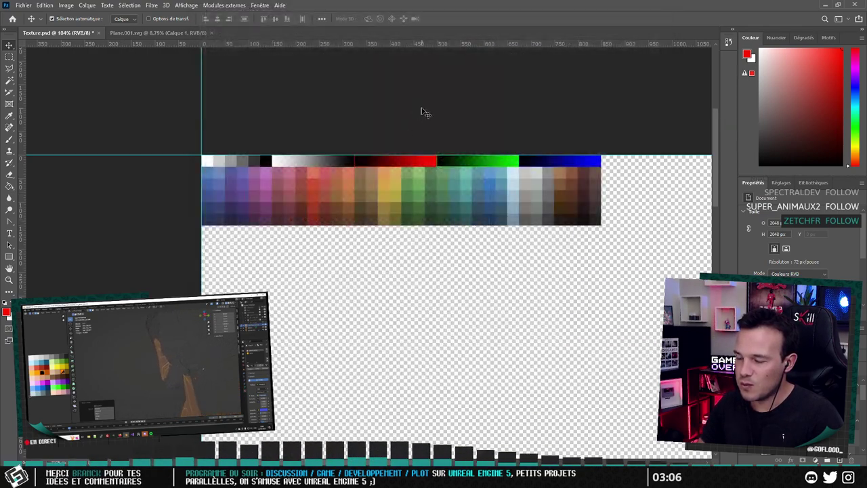
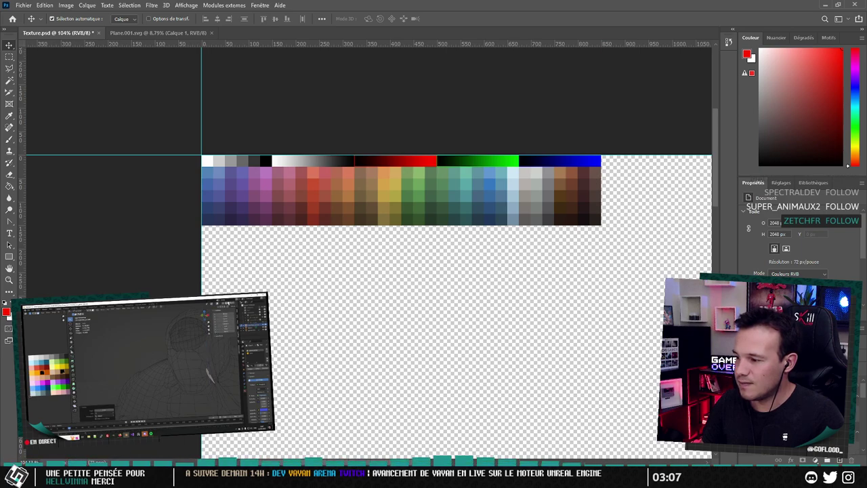
Check the alpha channel, return to the composite, and free-transform the Groupe 2 palette layer.
key(ctrl+6)
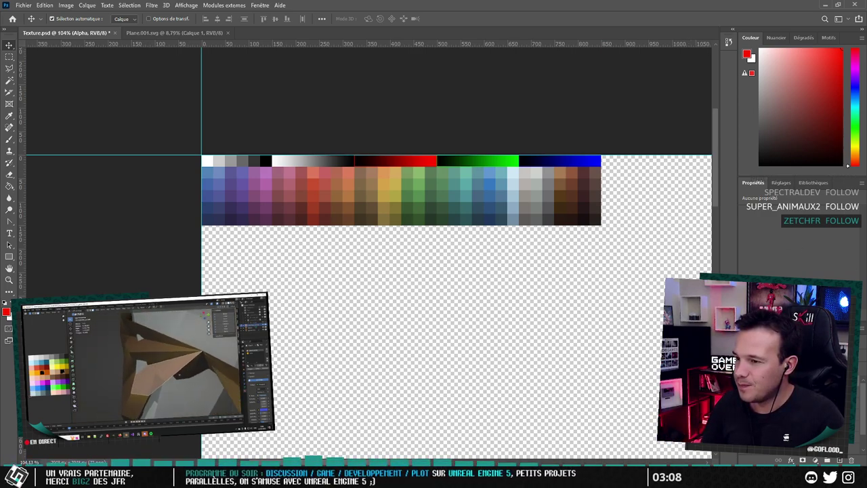
key(ctrl+2)
key(alt+bracketright)
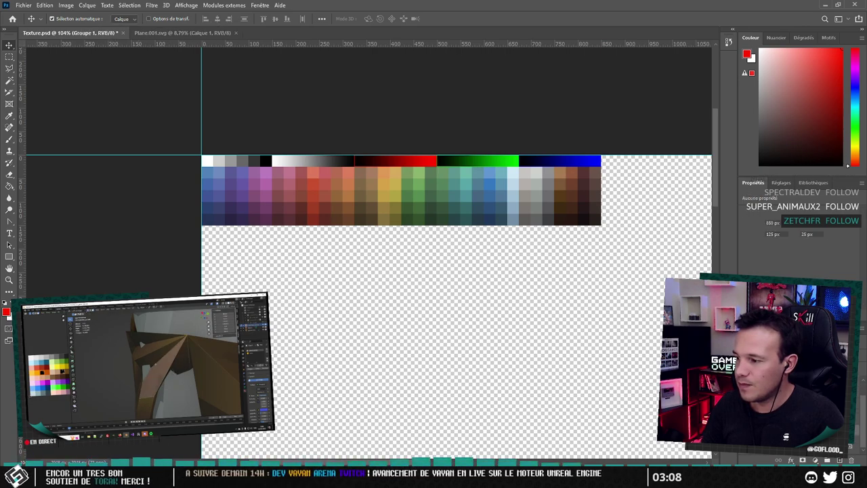
key(ctrl+t)
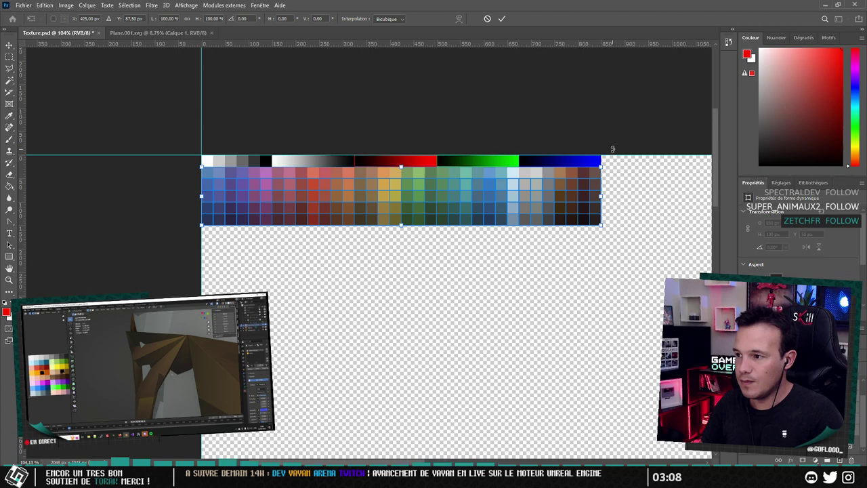
key(Return)
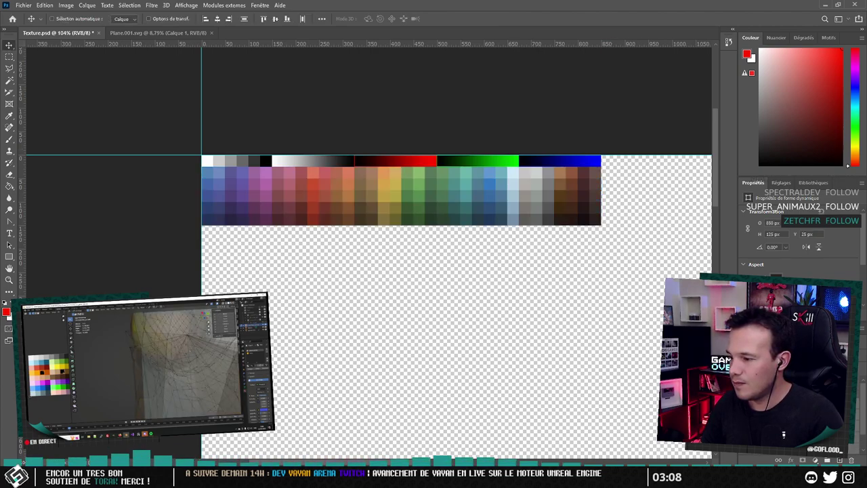
scroll(586, 368, down, 3)
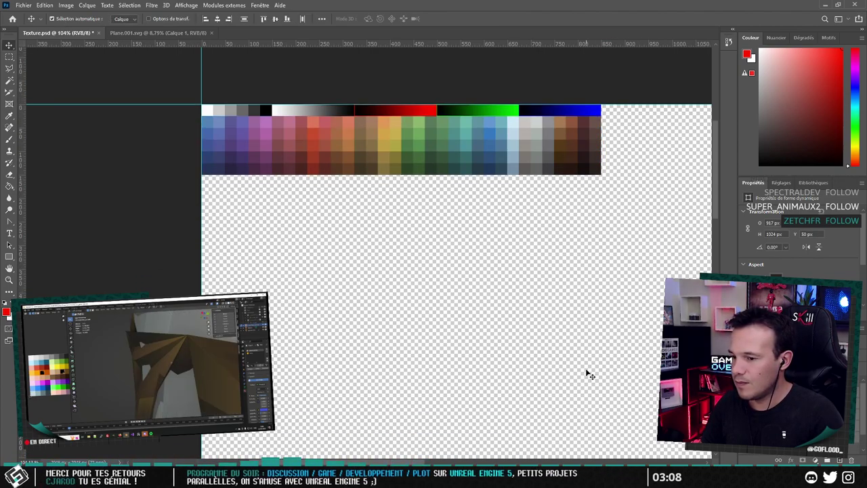
key(ctrl+0)
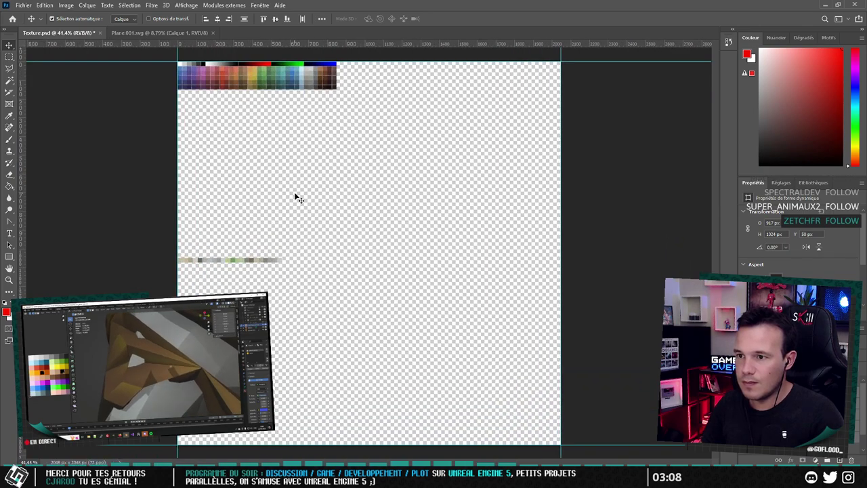
key(ctrl+t)
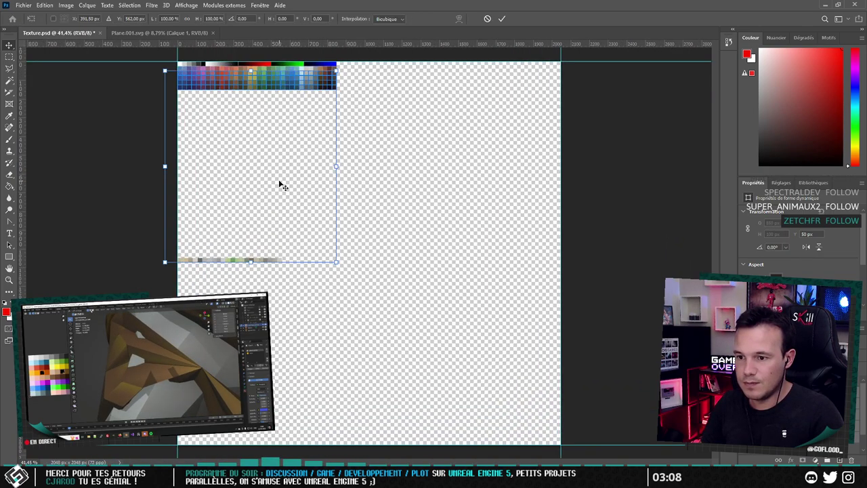
key(Return)
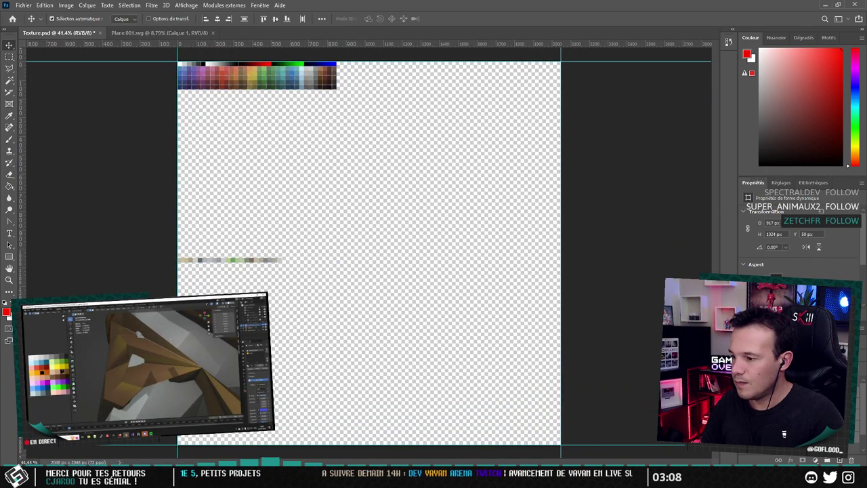
key(ctrl+j)
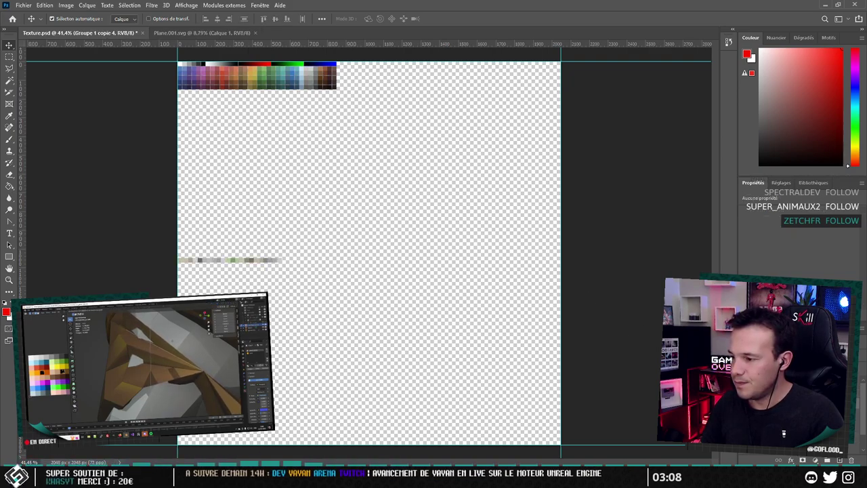
key(alt+ctrl+a)
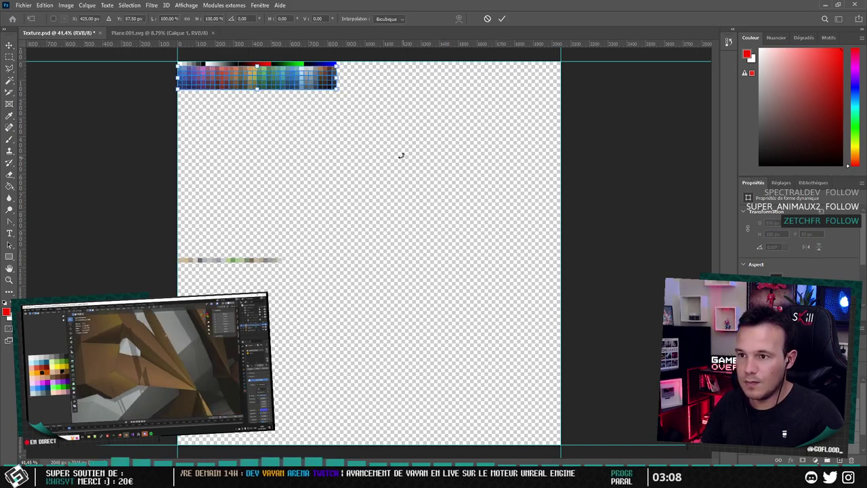
key(ctrl+t)
alt+scroll(547, 132, up, 3)
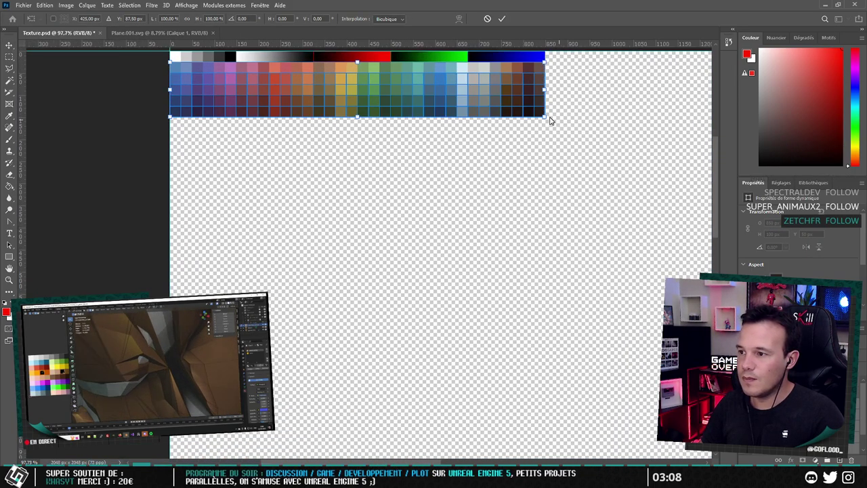
drag(559, 122, 333, 252)
drag(353, 96, 485, 235)
alt+scroll(485, 234, down, 2)
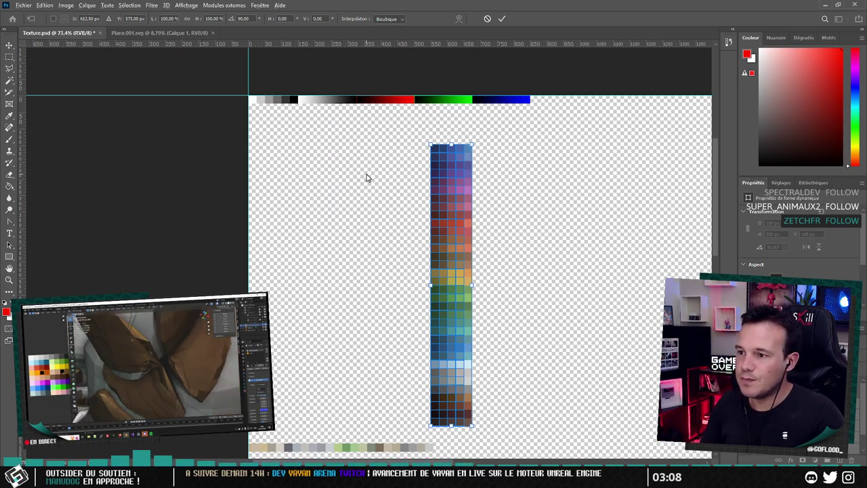
alt+scroll(367, 174, up, 1)
drag(455, 166, 319, 138)
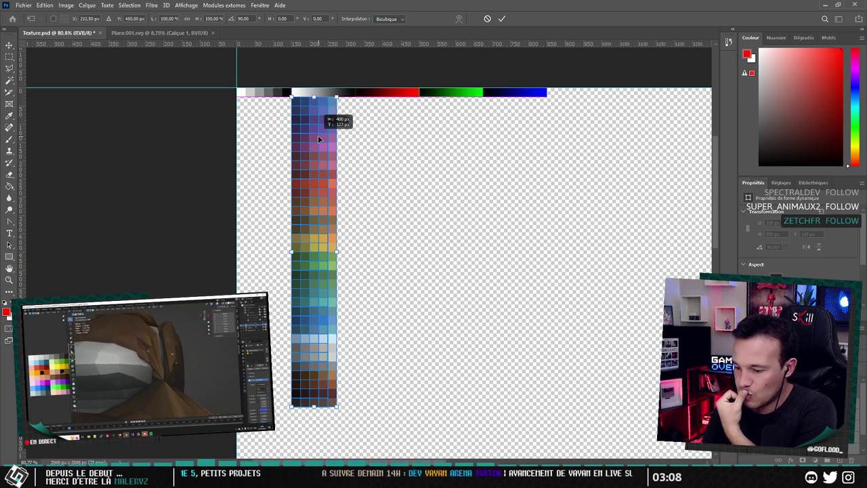
drag(318, 139, 316, 137)
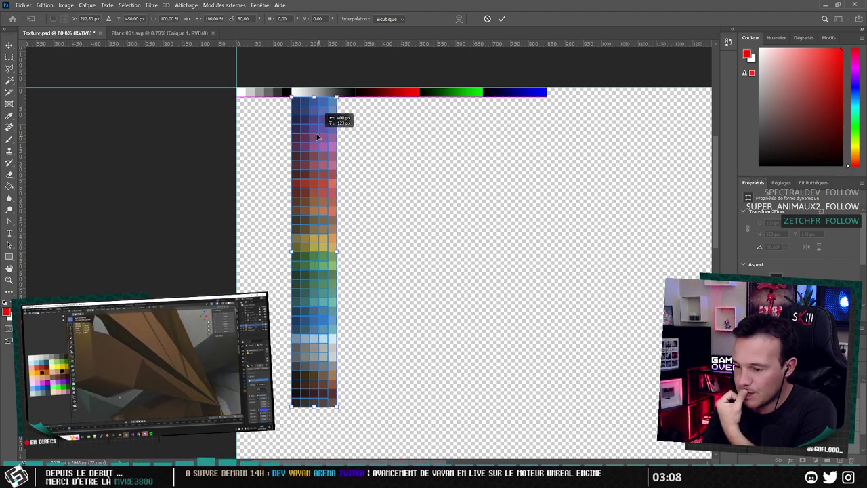
drag(315, 132, 315, 136)
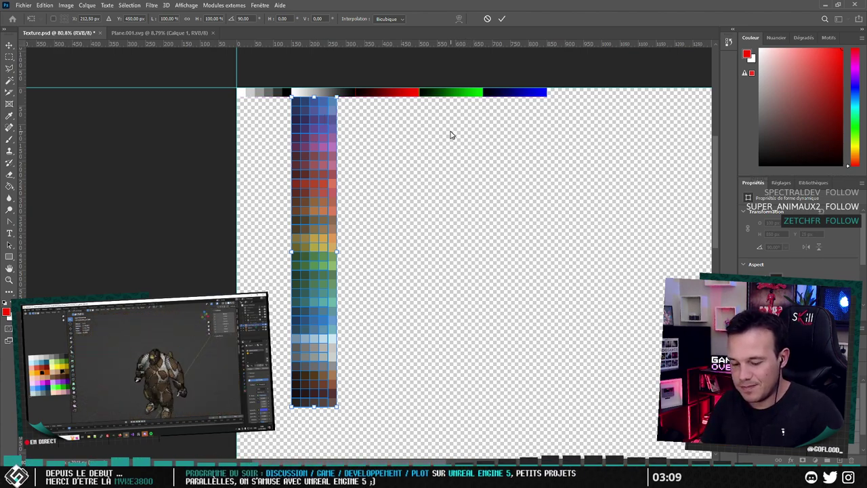
key(ctrl+z)
key(ctrl+z)
key(ctrl+z)
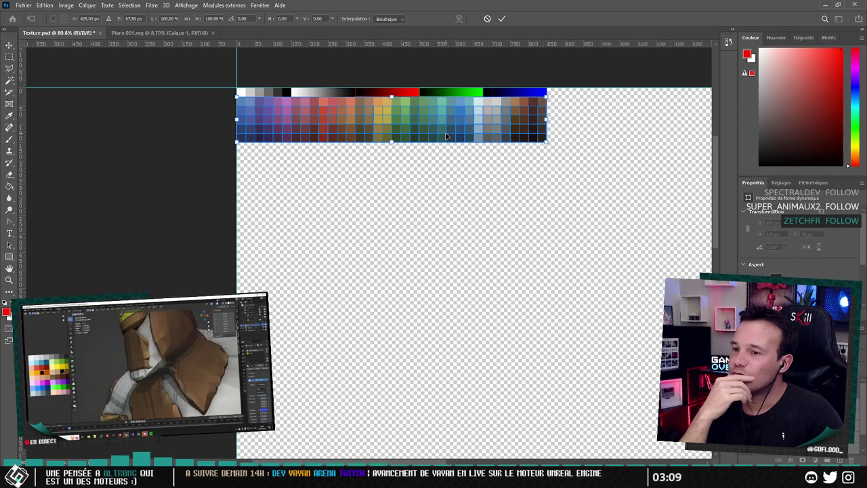
Cancel the palette's free transform, keeping the swatch rows horizontal along the top of Texture.psd.
alt+scroll(178, 126, up, 5)
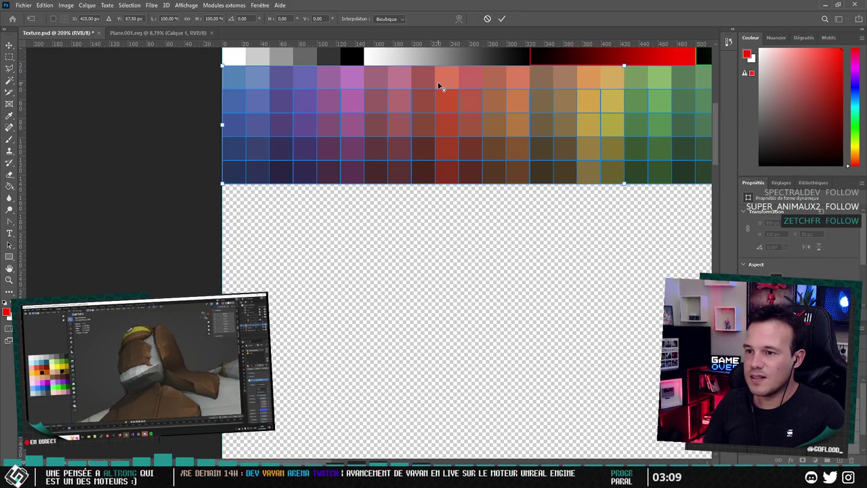
alt+scroll(395, 97, down, 3)
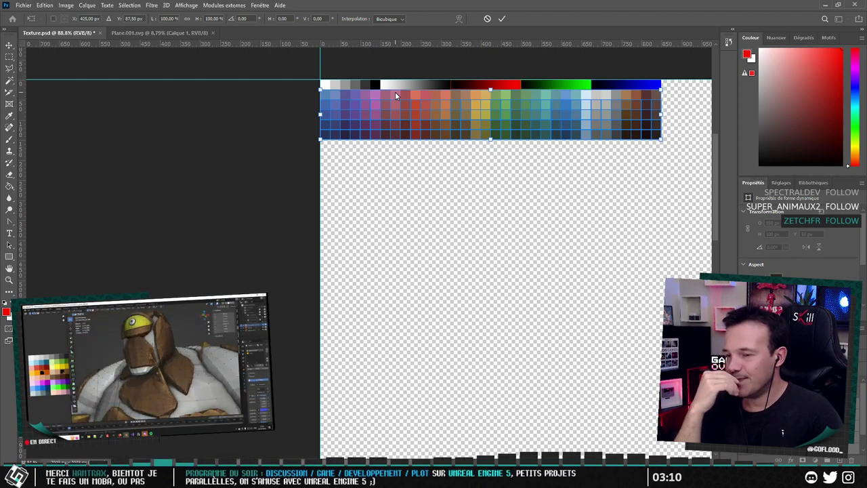
click(502, 19)
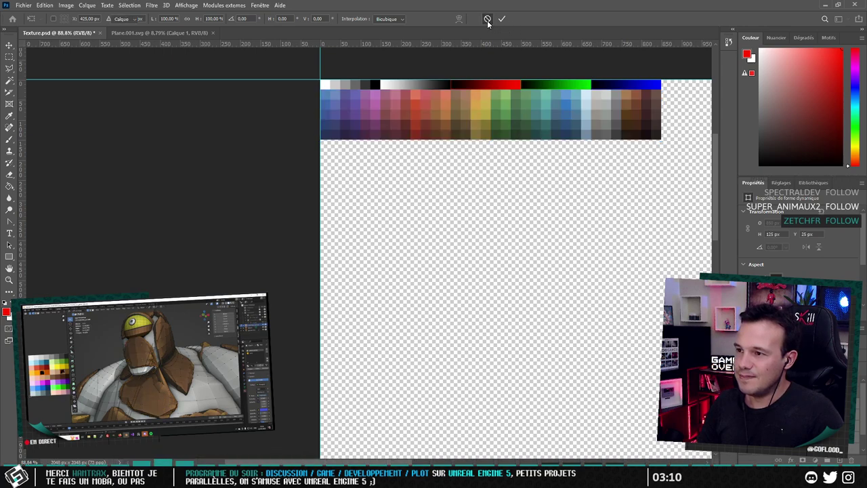
alt+scroll(463, 212, down, 3)
alt+scroll(464, 212, down, 2)
alt+scroll(368, 124, up, 6)
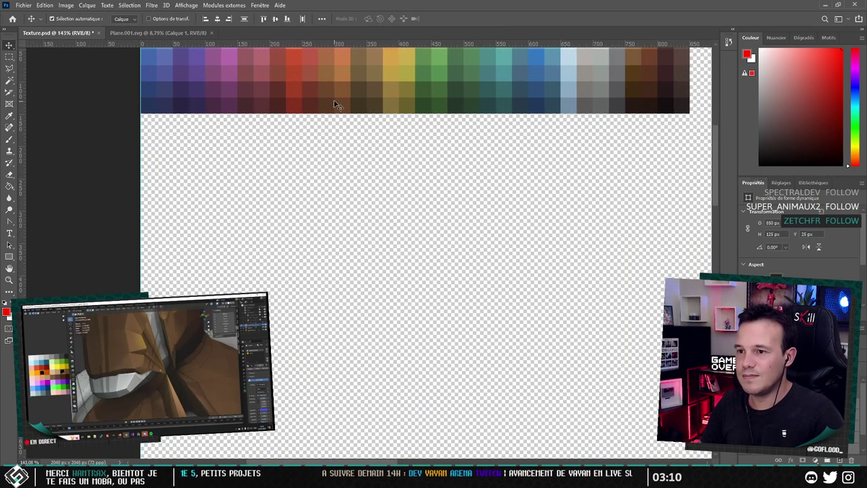
drag(339, 135, 318, 248)
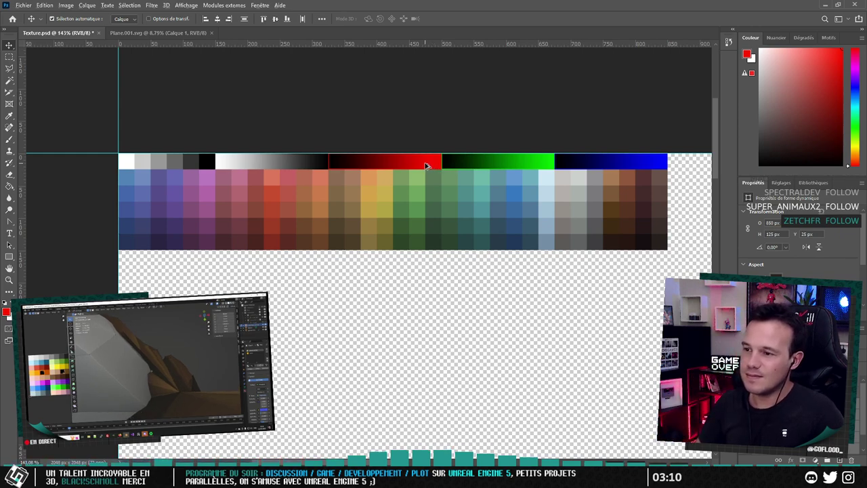
alt+scroll(427, 166, down, 3)
alt+scroll(386, 208, up, 2)
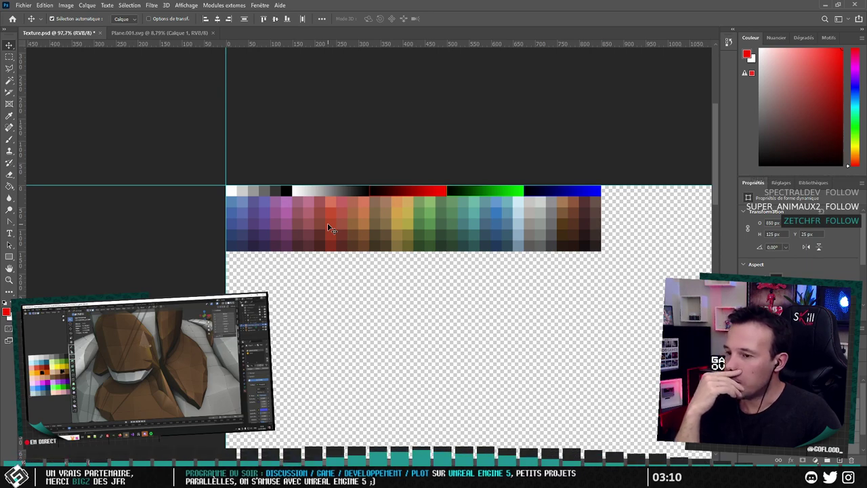
alt+scroll(332, 227, down, 5)
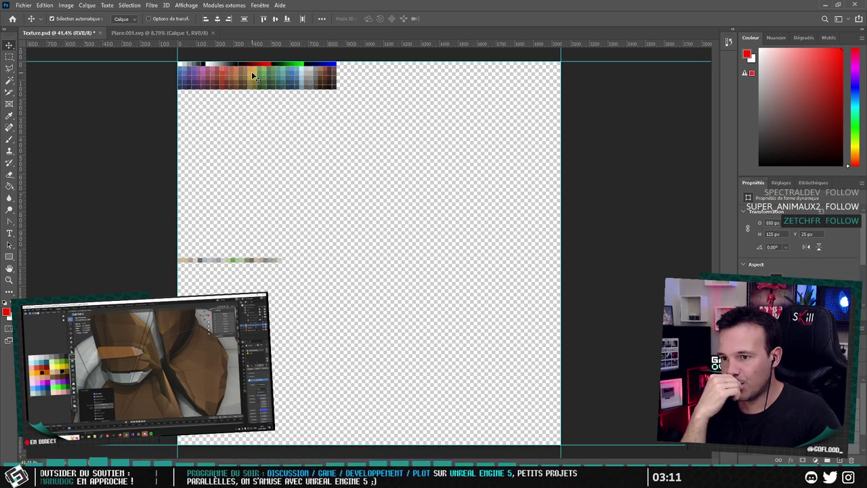
Switch to Unreal Engine's Texture_Mat material graph and zoom it to 1:1.
alt+scroll(251, 71, up, 5)
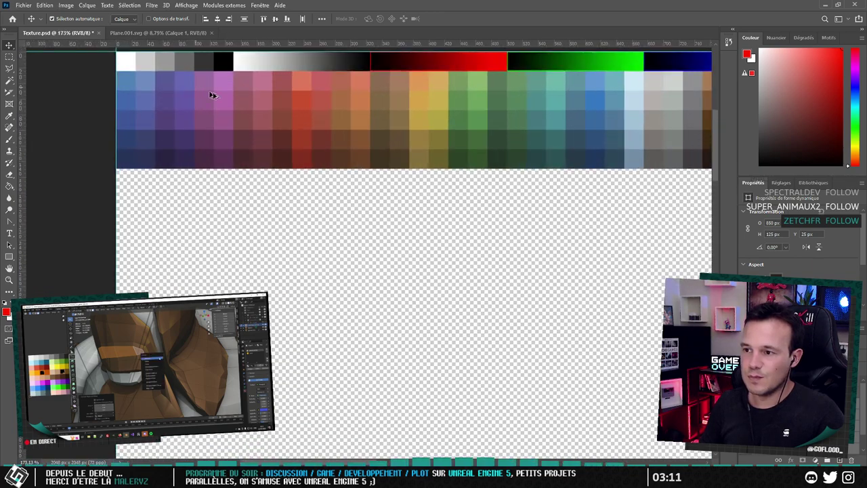
alt+scroll(262, 119, down, 3)
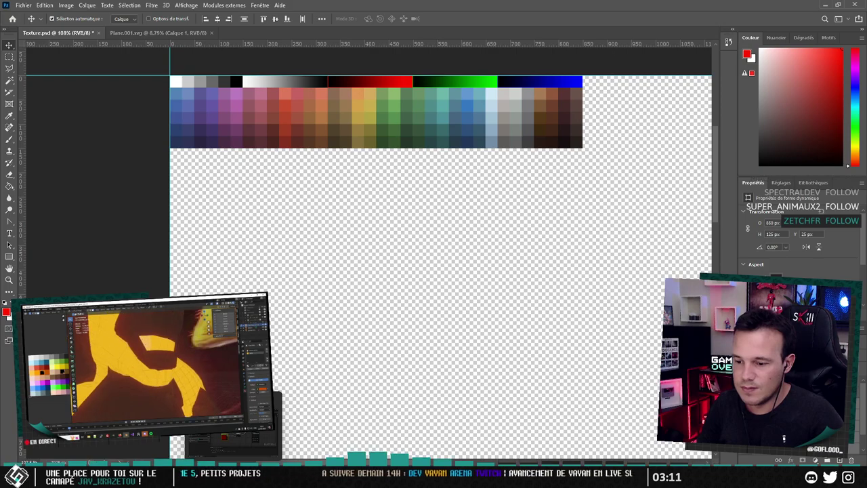
key(alt+Tab)
scroll(343, 265, up, 3)
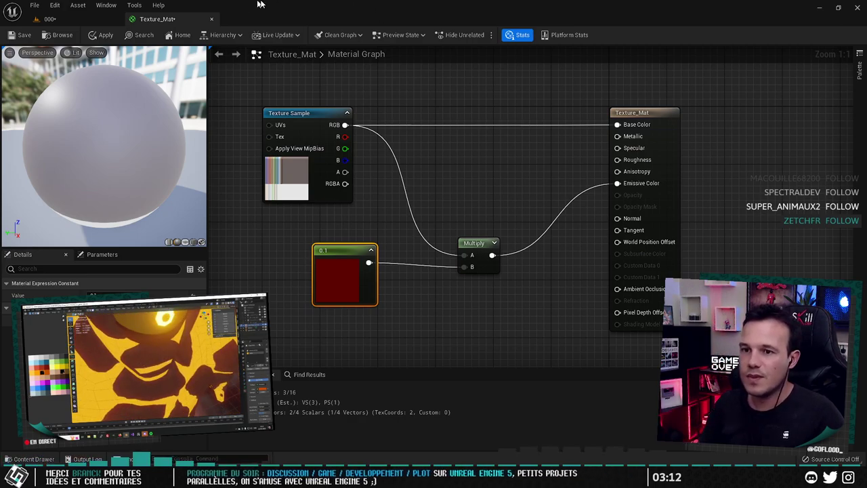
Glance at the Unreal level and Photoshop palette, then bring up the grooved plane in Blender.
click(50, 19)
key(alt+Tab)
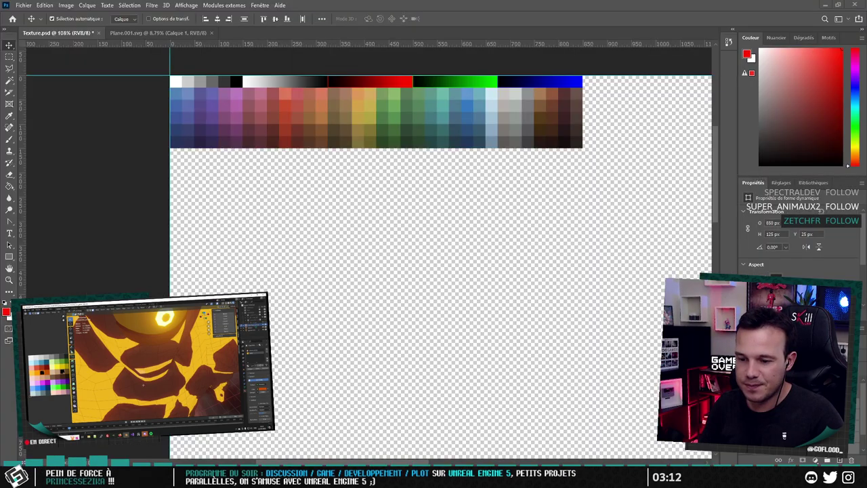
key(alt+Tab)
scroll(349, 223, down, 3)
scroll(335, 240, up, 6)
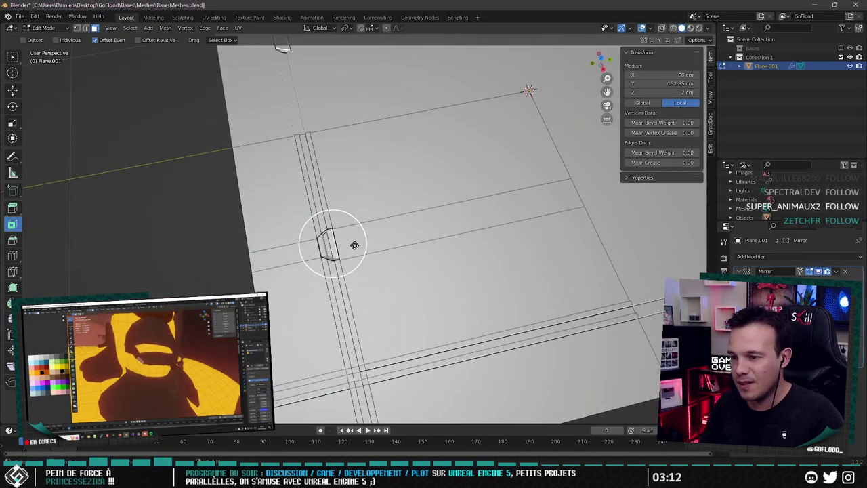
scroll(403, 203, down, 5)
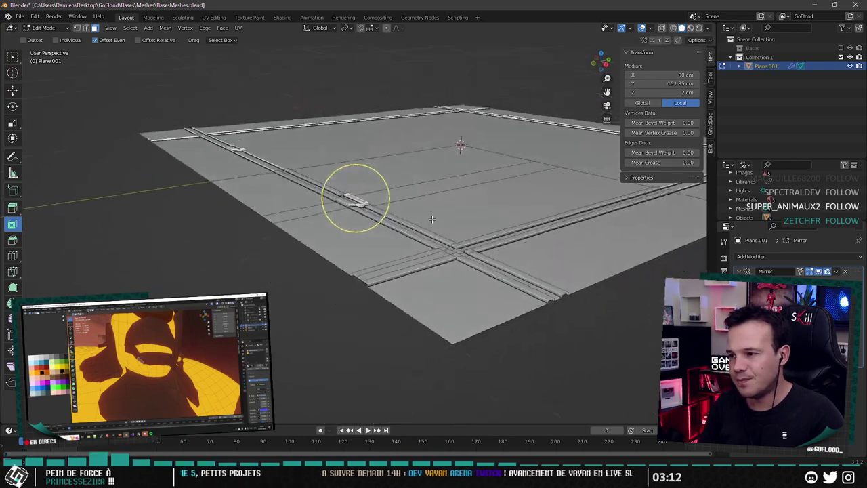
middle_drag(419, 215, 375, 258)
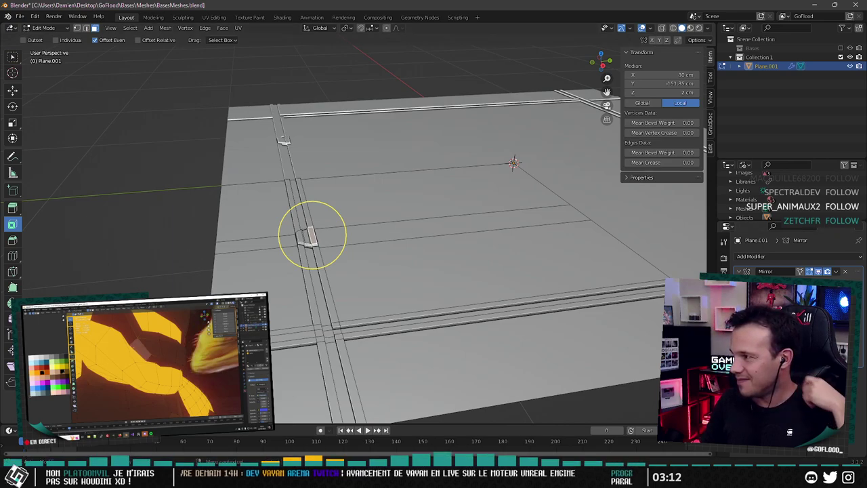
key(alt+Tab)
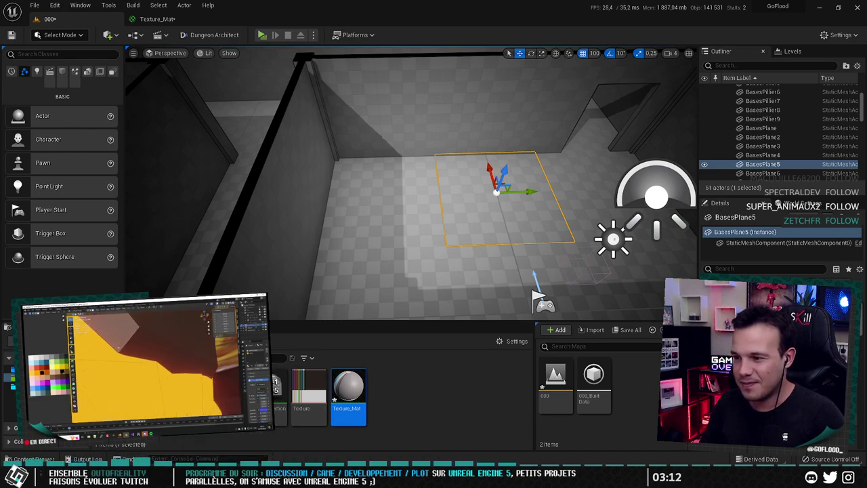
key(alt+Tab)
Orbit to a low side view of the groove crossing and switch to Box Select.
middle_drag(411, 214, 389, 264)
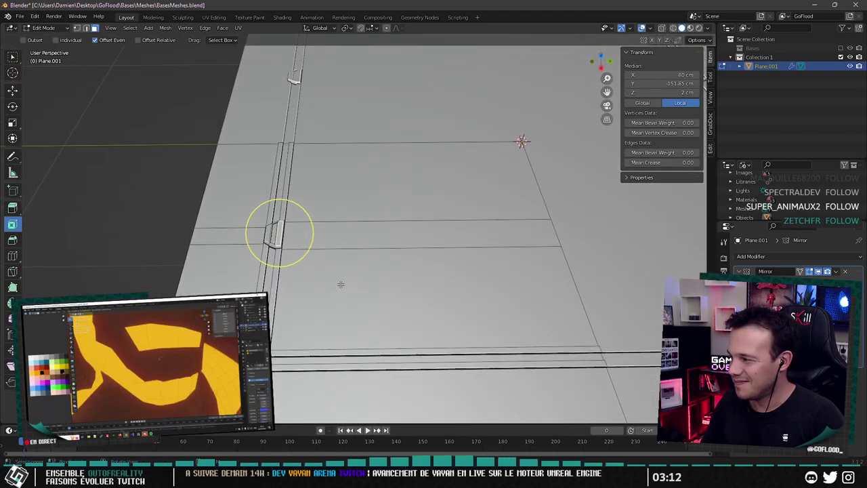
middle_drag(341, 284, 236, 216)
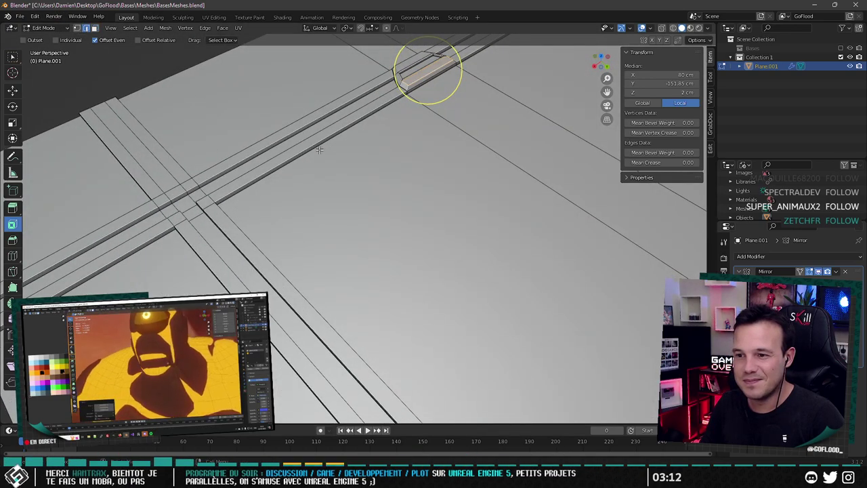
mouse_move(264, 181)
middle_down()
mouse_move(244, 127)
mouse_move(267, 139)
mouse_move(284, 224)
mouse_move(400, 283)
middle_up()
key(Escape)
key(w)
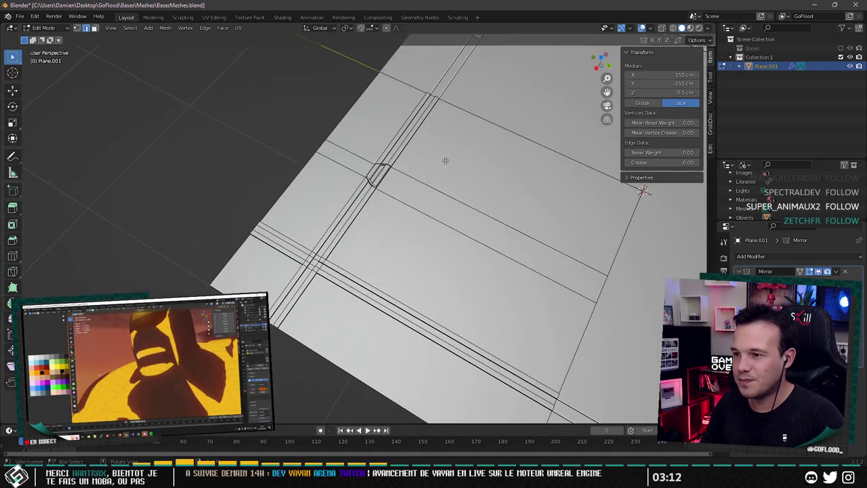
middle_drag(398, 238, 315, 339)
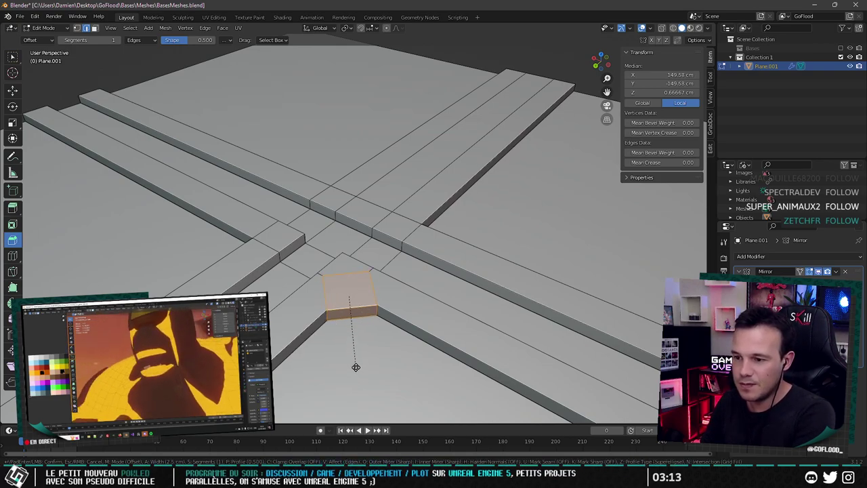
Confirm the roughly 2.5 cm crossing bevel, switch to Vertex select, and pick two corner vertices.
click(356, 366)
middle_drag(355, 366, 412, 231)
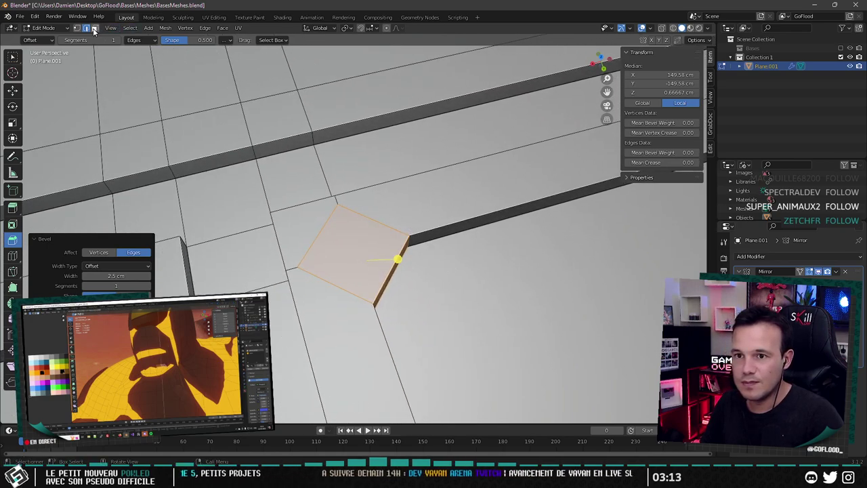
click(76, 29)
middle_drag(363, 239, 19, 42)
middle_drag(73, 102, 443, 269)
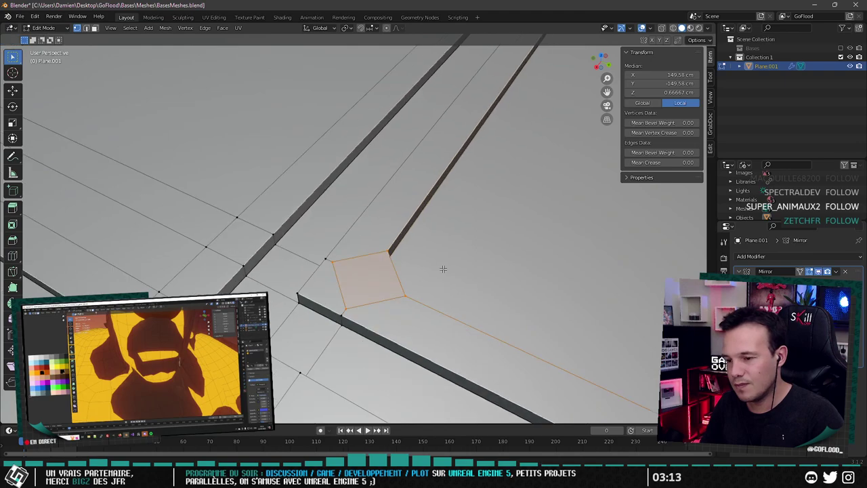
middle_drag(364, 270, 411, 235)
shift+click(383, 235)
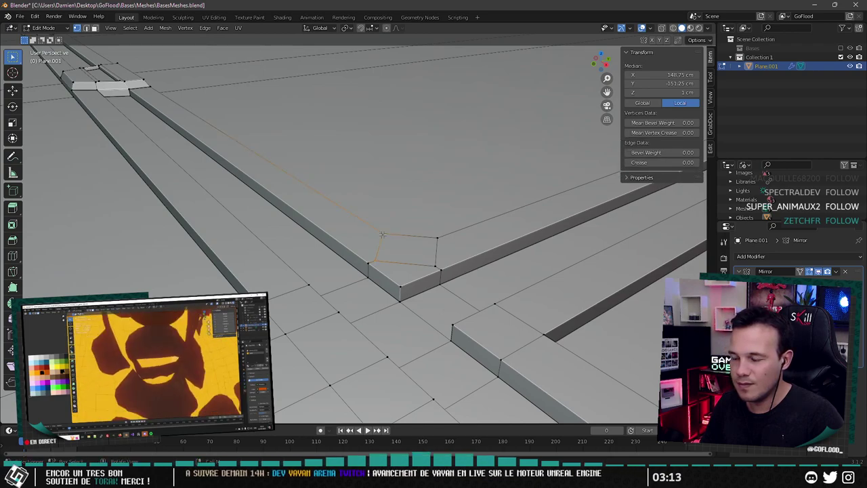
Merge the first two pairs of stray vertices at the bevelled groove corner.
right_click(383, 234)
mouse_move(357, 404)
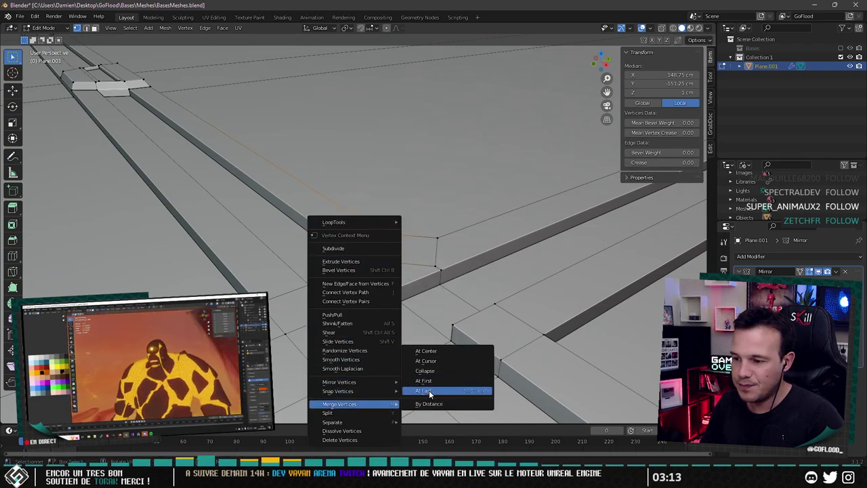
click(446, 386)
scroll(415, 296, up, 3)
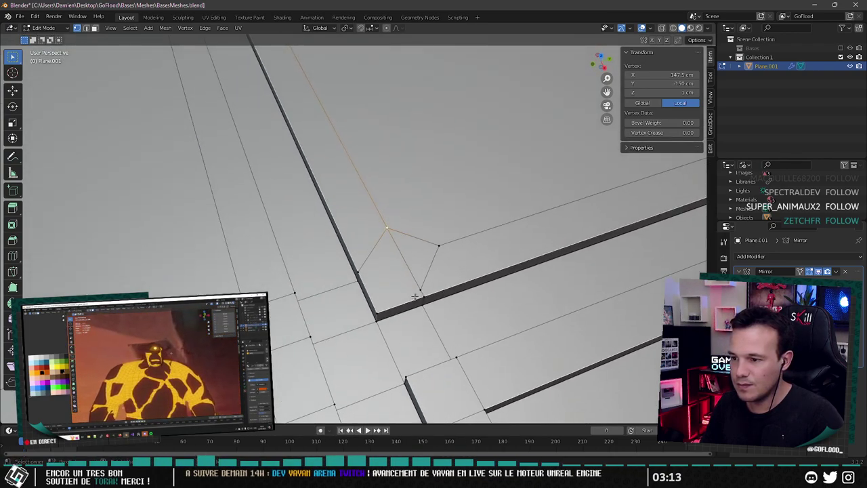
right_click(435, 248)
mouse_move(436, 248)
click(488, 290)
middle_drag(487, 290, 337, 260)
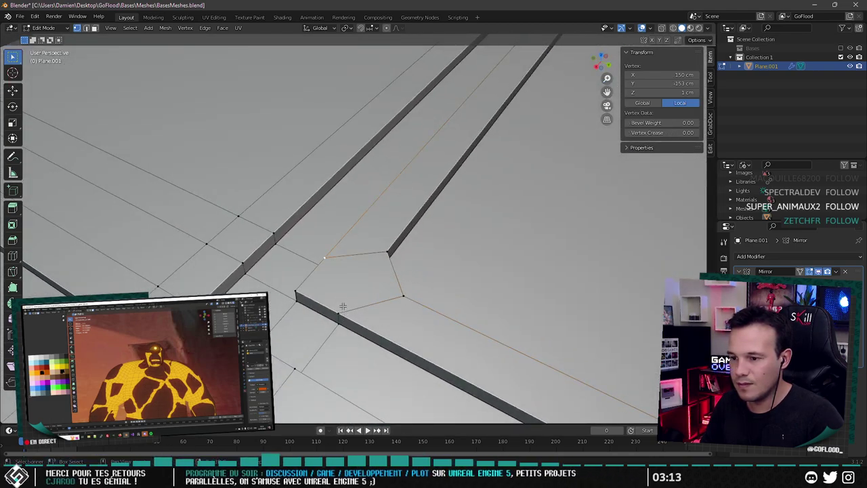
middle_drag(343, 306, 422, 273)
Merge the remaining corner vertices, collapsing them onto the first selected vertex.
shift+click(425, 290)
right_click(398, 277)
mouse_move(399, 277)
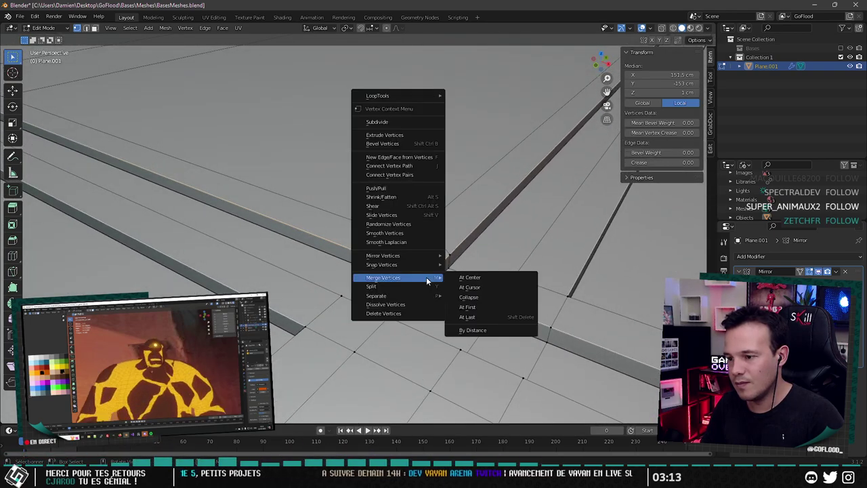
click(466, 307)
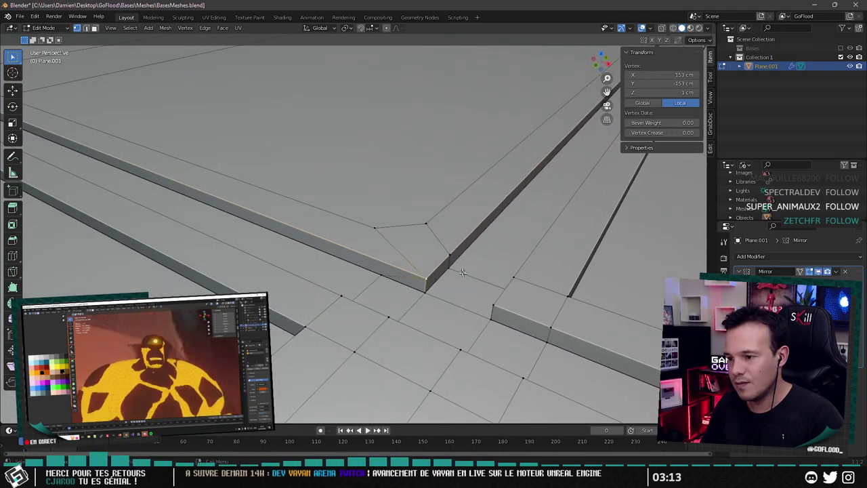
right_click(426, 277)
mouse_move(427, 277)
click(471, 315)
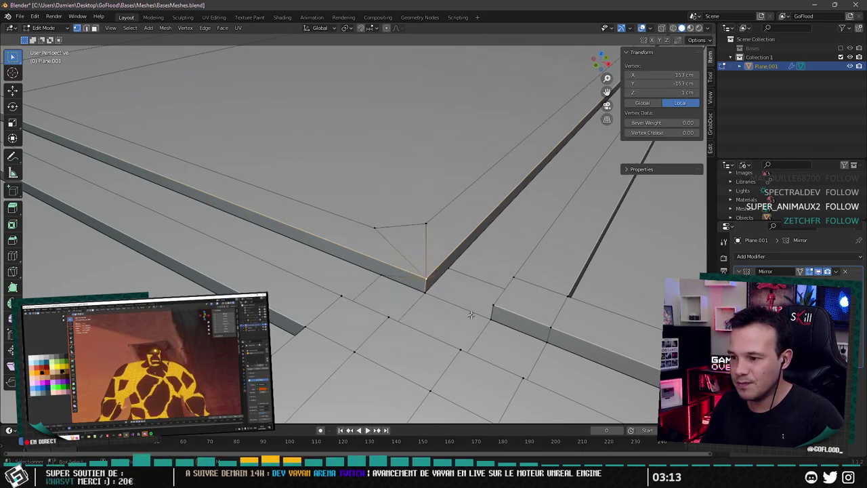
middle_drag(471, 314, 357, 252)
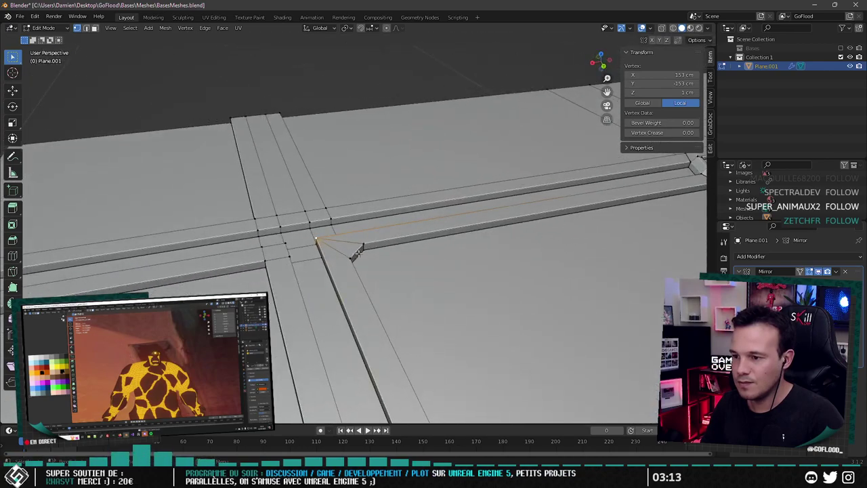
middle_drag(419, 262, 406, 281)
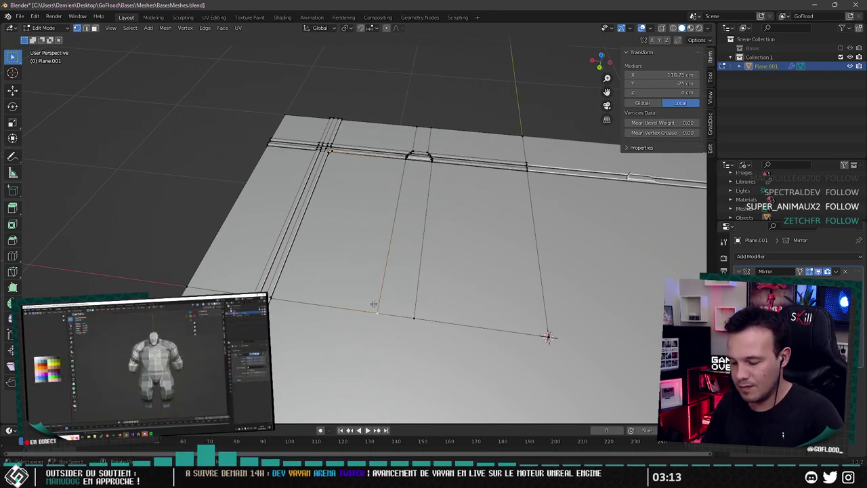
Select the diagonal edge from the plane's lower edge to the groove crossing, then exit Edit Mode.
click(347, 303)
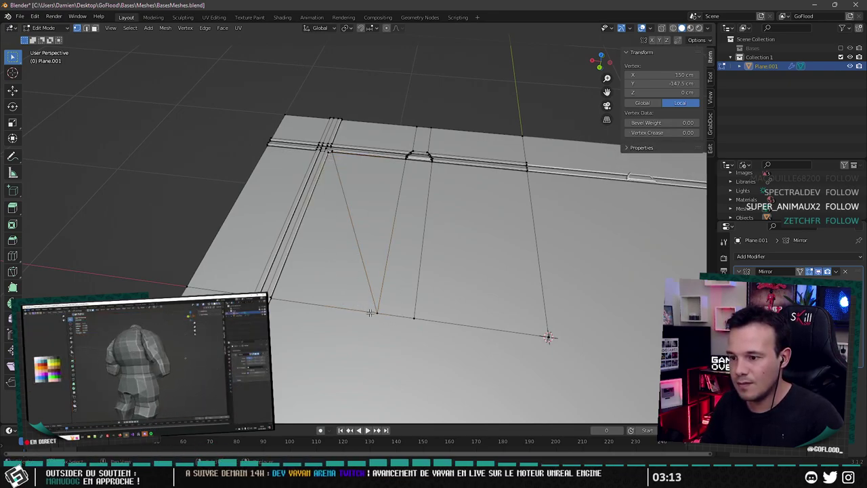
alt+click(373, 311)
middle_drag(371, 201, 250, 234)
scroll(396, 215, down, 5)
scroll(462, 294, down, 3)
key(Tab)
key(Tab)
scroll(323, 292, up, 3)
In top view, select the diagonal groove-corner edge and move it -2.5 cm along X.
click(87, 27)
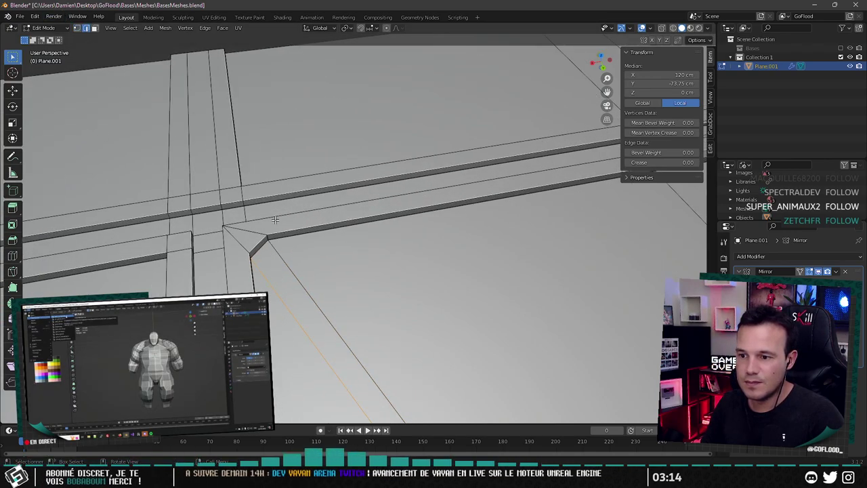
click(268, 237)
key(KP_7)
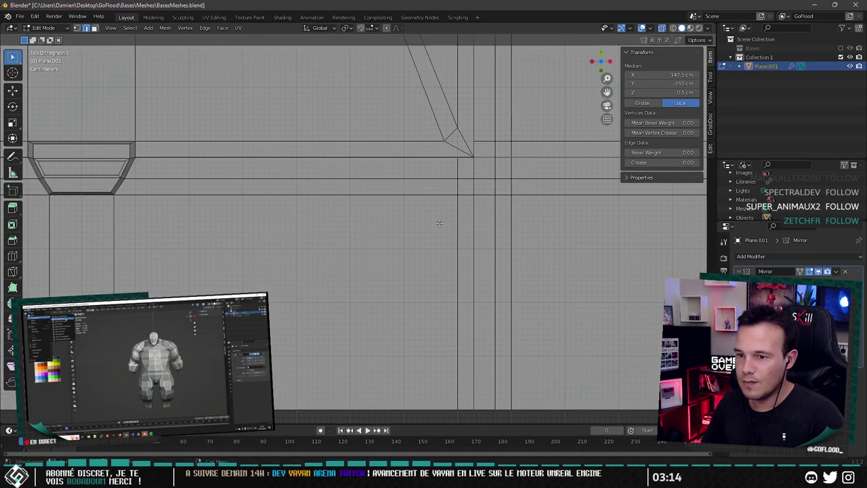
scroll(440, 214, down, 3)
scroll(440, 215, up, 6)
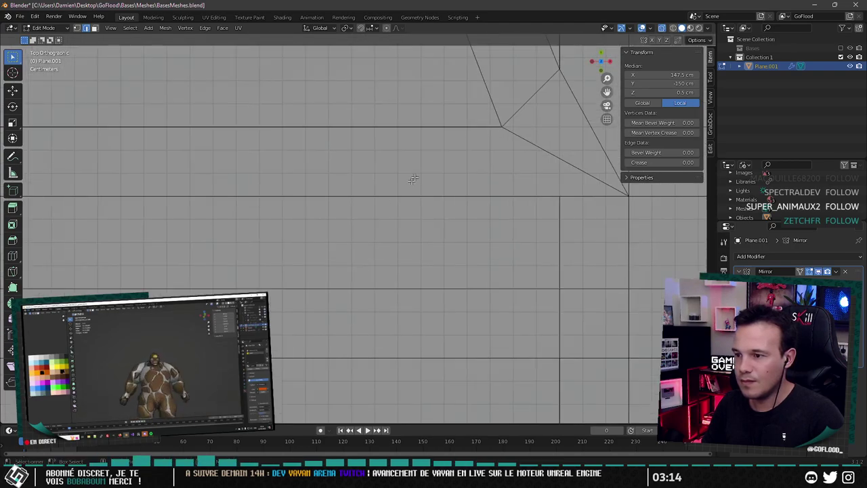
key(g)
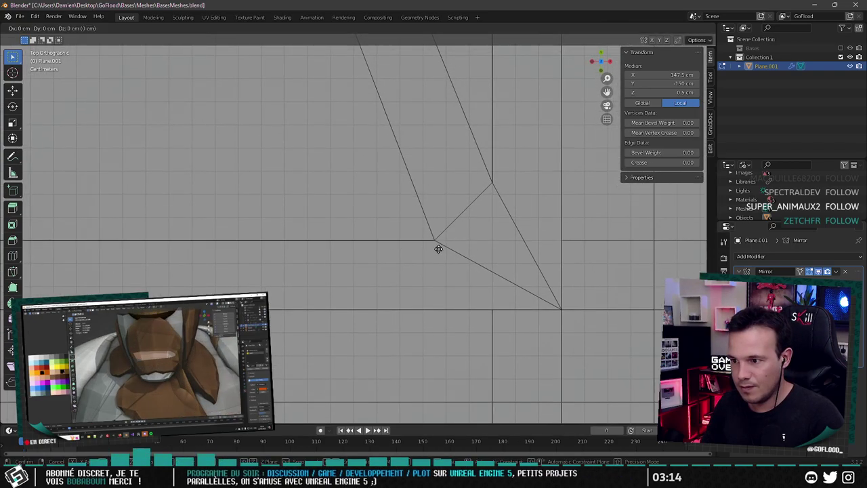
key(x)
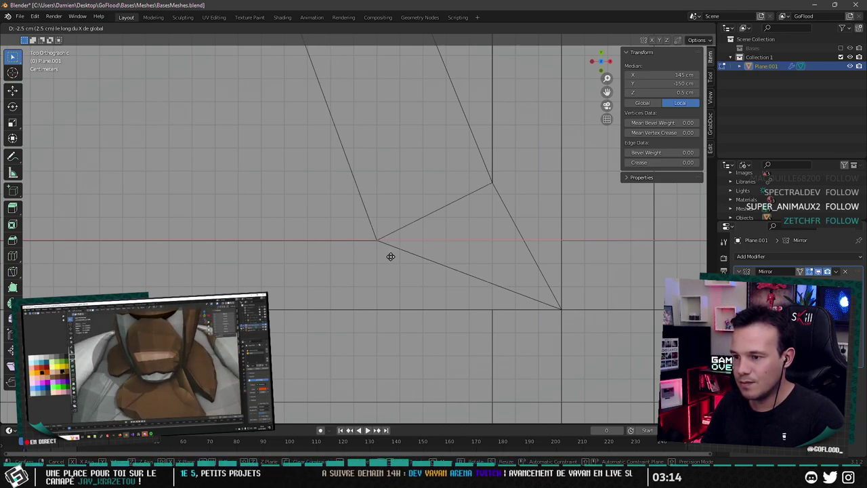
From below, move the edge along Y so its end vertex sits at X 150 cm, Y -145 cm.
middle_drag(489, 178, 581, 252)
alt+middle_drag(630, 296, 528, 232)
scroll(454, 242, up, 3)
scroll(411, 215, down, 2)
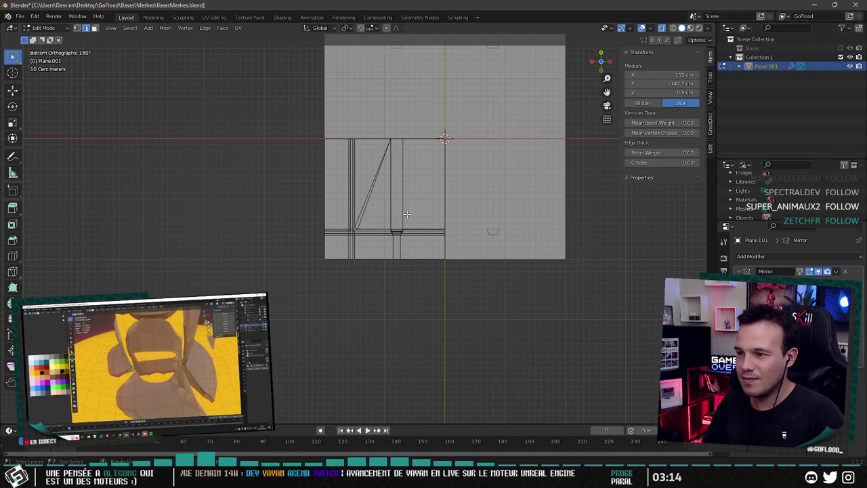
scroll(362, 257, up, 10)
scroll(362, 256, up, 3)
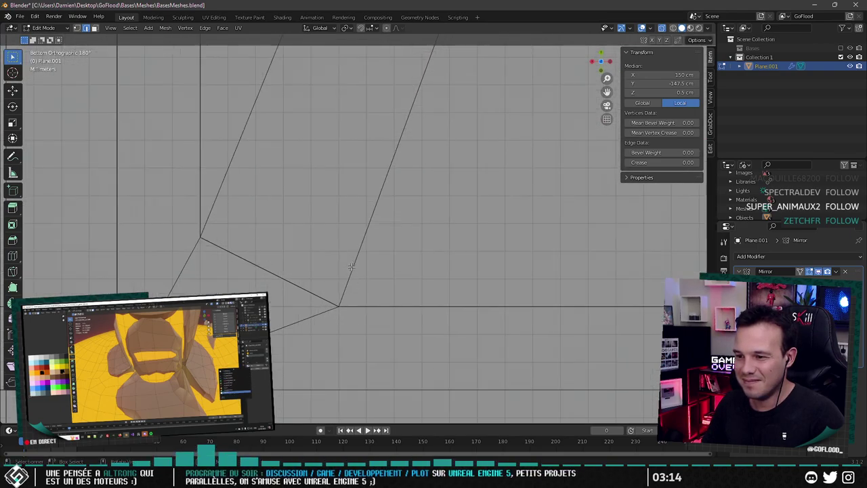
shift+middle_drag(224, 242, 353, 296)
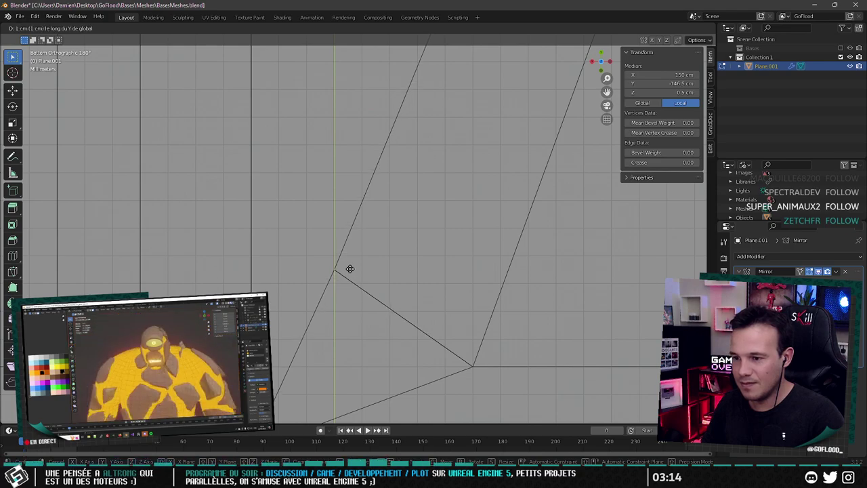
click(349, 226)
scroll(349, 225, down, 4)
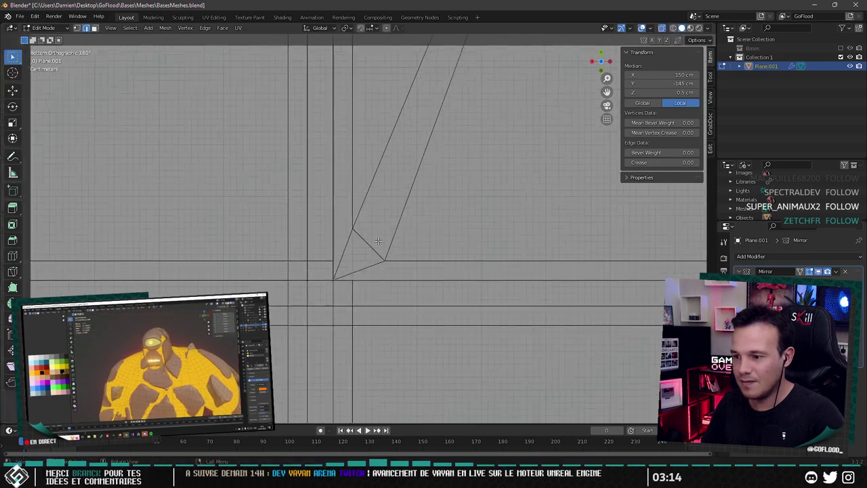
middle_drag(349, 226, 329, 137)
scroll(412, 180, down, 4)
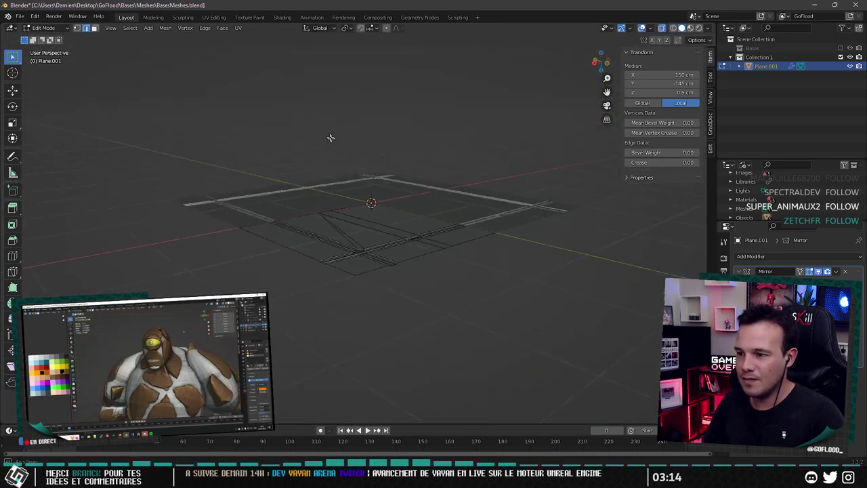
scroll(329, 137, up, 5)
middle_drag(416, 271, 479, 227)
scroll(439, 290, up, 4)
middle_drag(627, 402, 478, 339)
middle_drag(502, 307, 441, 308)
scroll(434, 308, up, 3)
scroll(434, 309, down, 6)
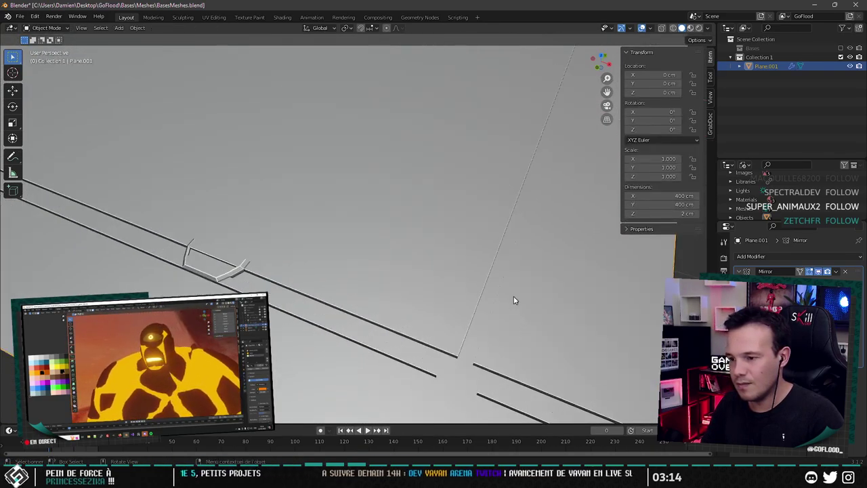
middle_drag(499, 294, 306, 253)
key(Tab)
scroll(306, 253, down, 3)
click(689, 30)
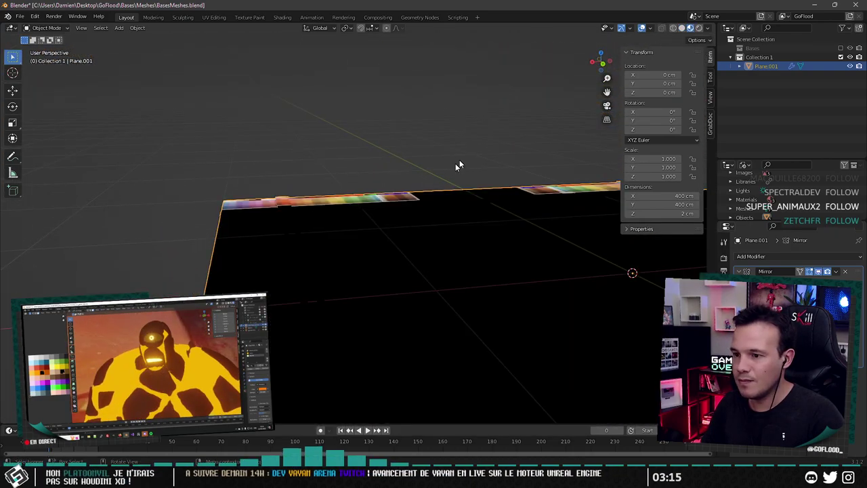
middle_drag(457, 166, 509, 208)
click(681, 30)
scroll(379, 223, up, 6)
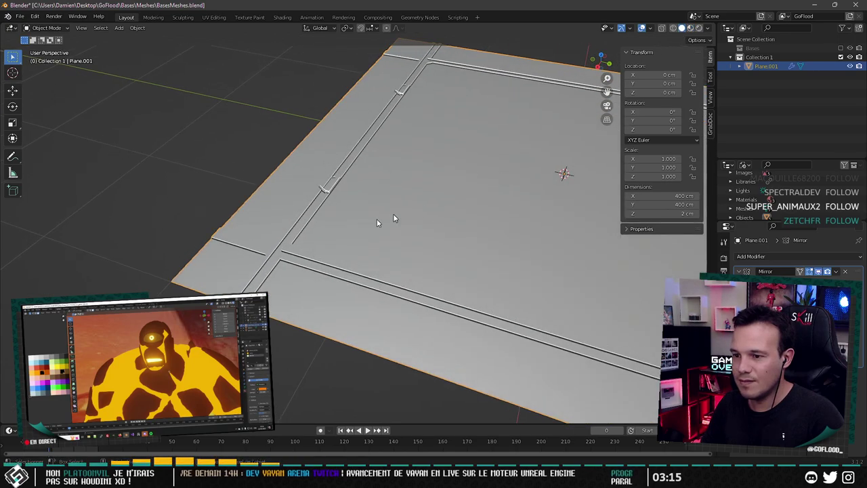
middle_drag(277, 253, 382, 283)
middle_drag(370, 339, 367, 181)
key(Tab)
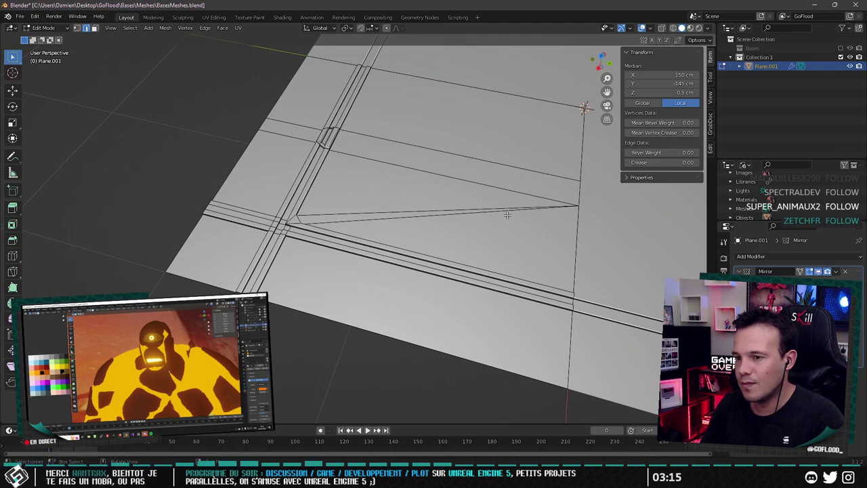
In Vertex select, merge the triangular face's selected vertices at the 3D cursor.
middle_drag(506, 215, 571, 267)
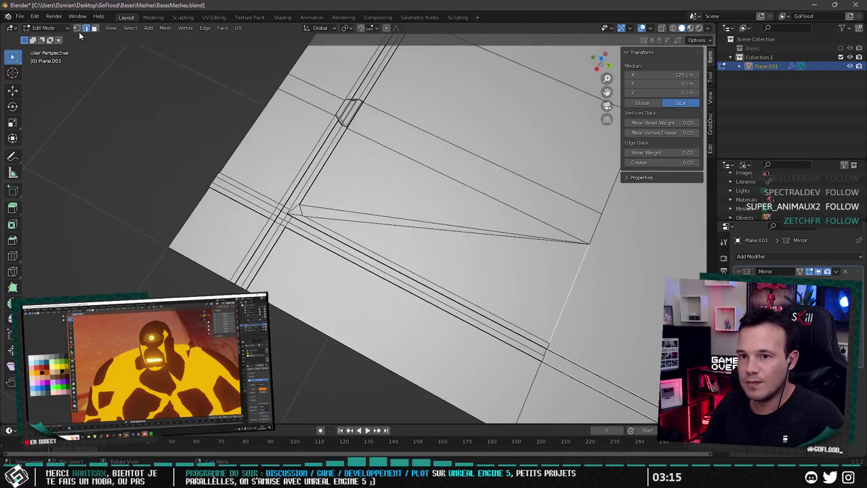
click(77, 28)
middle_drag(284, 170, 409, 202)
click(389, 232)
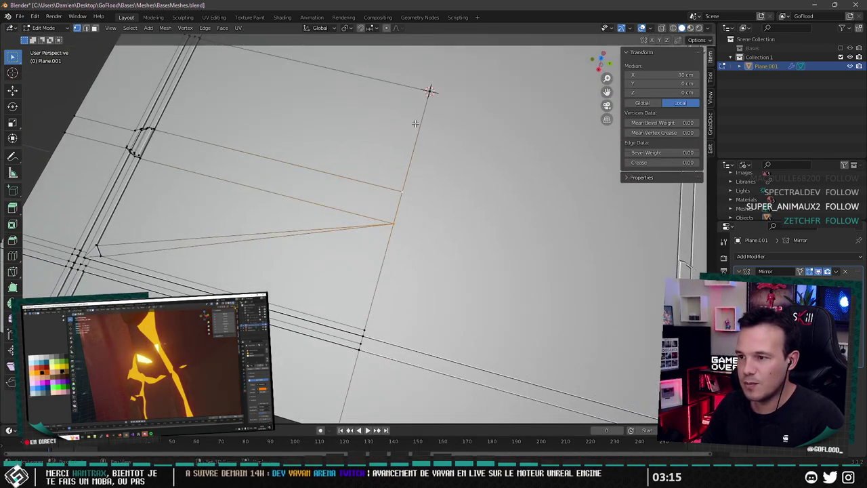
scroll(420, 102, down, 3)
middle_drag(420, 101, 423, 204)
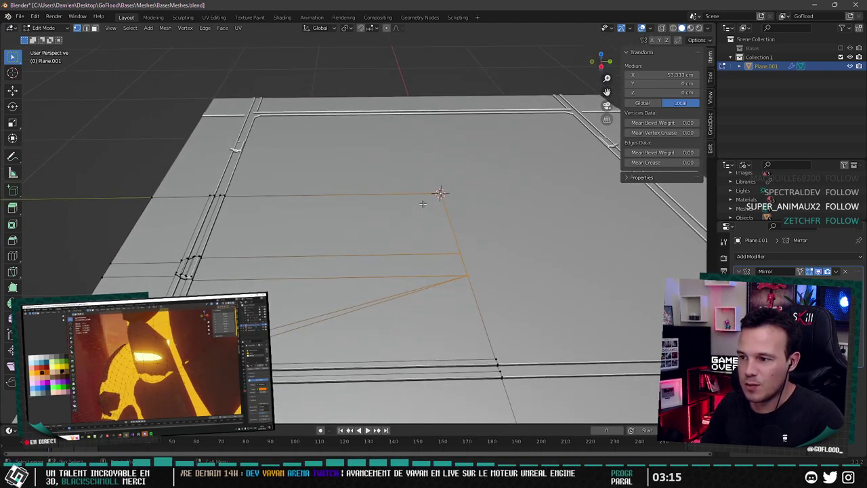
right_click(423, 204)
mouse_move(422, 202)
click(483, 241)
scroll(359, 248, down, 2)
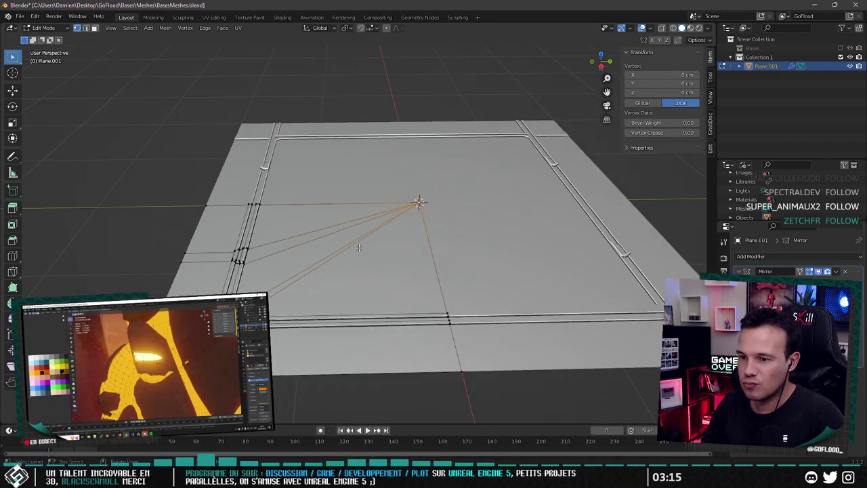
Merge the remaining triangle vertices into one, then select further vertices for merging.
middle_drag(359, 247, 387, 347)
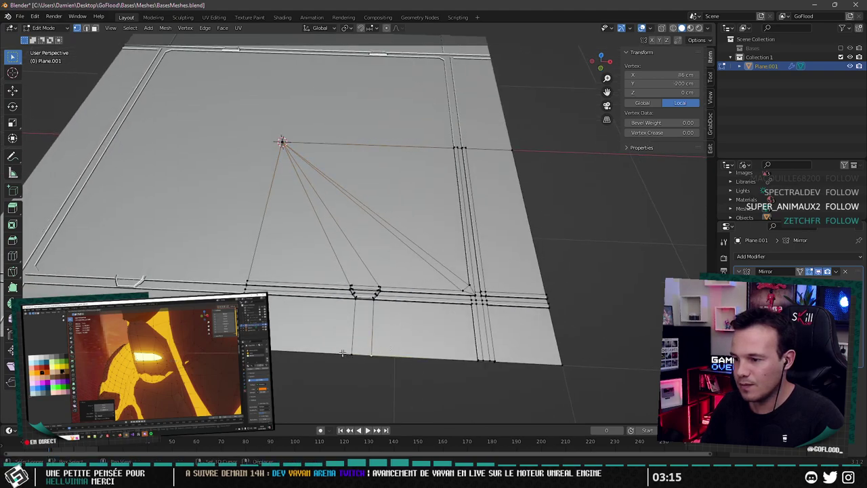
right_click(224, 292)
mouse_move(247, 293)
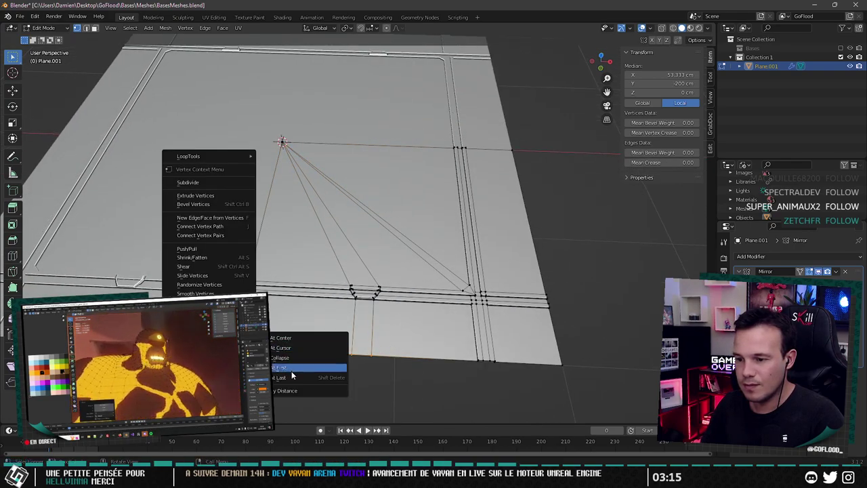
click(298, 364)
scroll(291, 376, down, 3)
middle_drag(298, 374, 447, 327)
shift+click(332, 268)
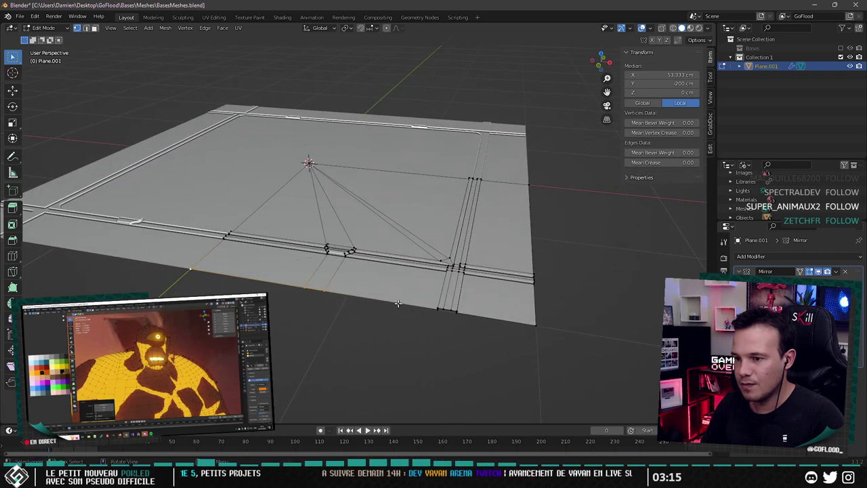
scroll(397, 343, up, 3)
middle_drag(298, 99, 459, 285)
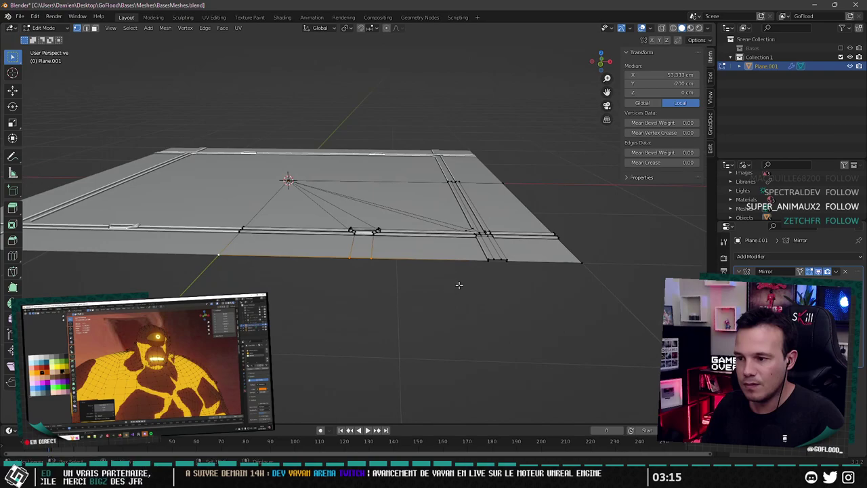
Merge vertex pairs on the plane's near border at the last vertex, undoing one unwanted merge.
right_click(475, 257)
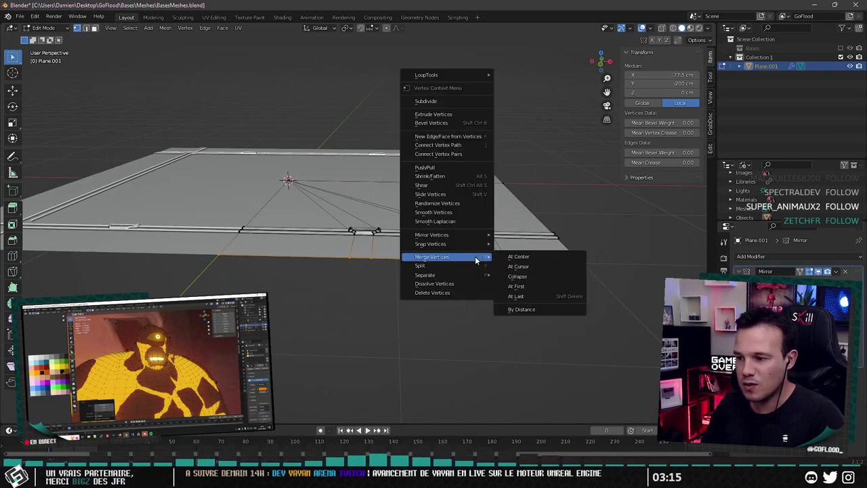
click(518, 296)
middle_drag(519, 296, 446, 261)
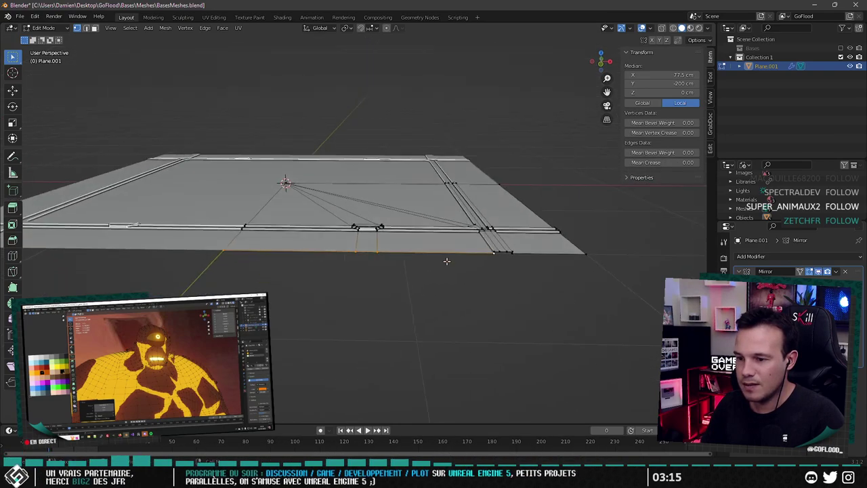
click(353, 241)
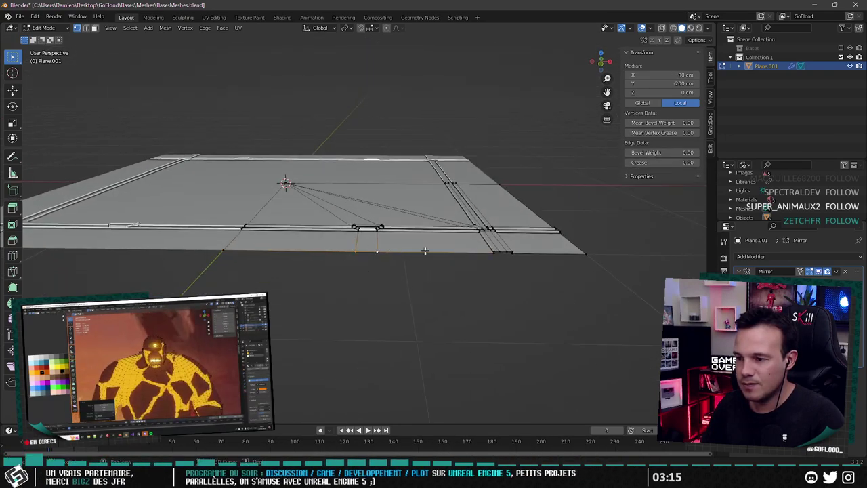
shift+click(491, 255)
right_click(491, 256)
mouse_move(491, 250)
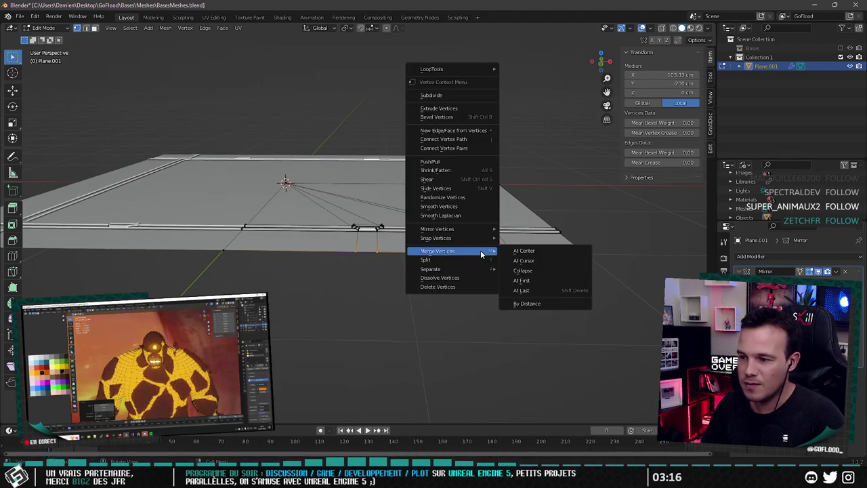
click(540, 296)
middle_drag(540, 296, 491, 252)
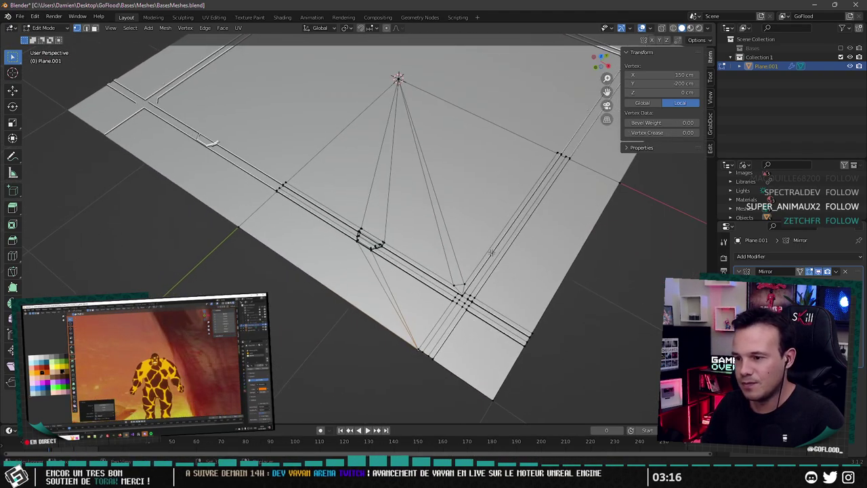
key(ctrl+z)
Merge two more border vertex pairs, then return to Object Mode to view the 400 × 400 × 2 cm slab.
middle_drag(426, 262, 390, 295)
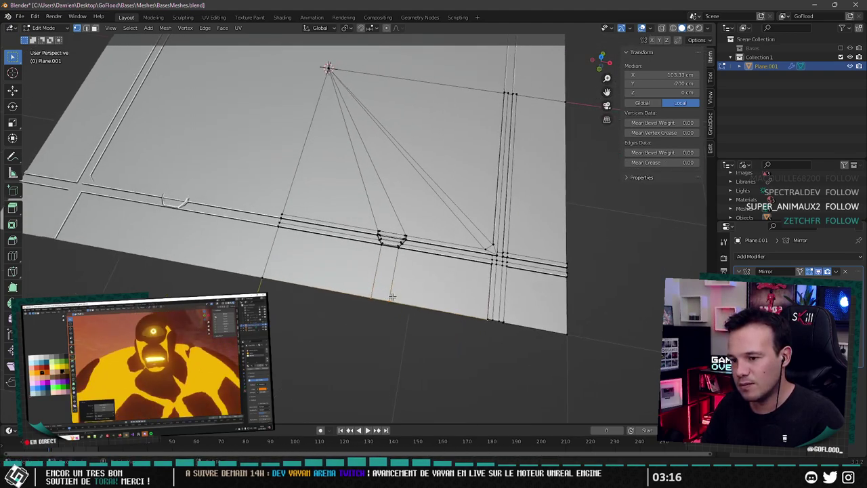
right_click(473, 315)
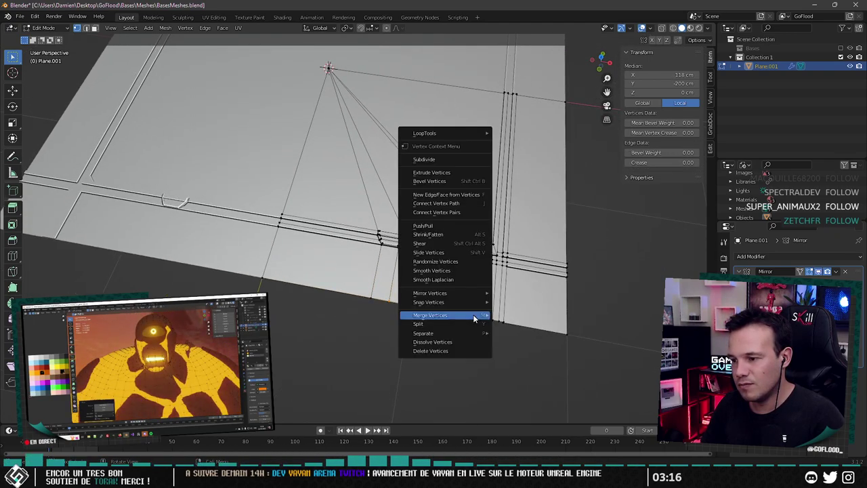
mouse_move(474, 315)
click(513, 350)
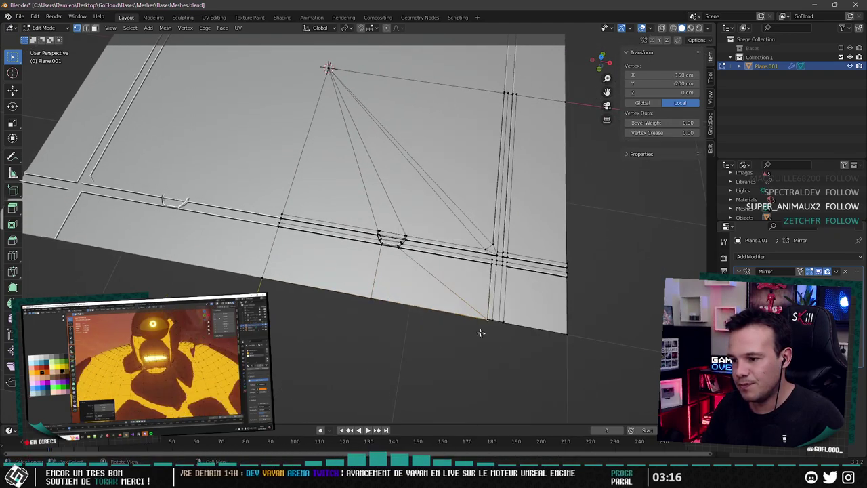
right_click(271, 276)
mouse_move(272, 274)
click(329, 313)
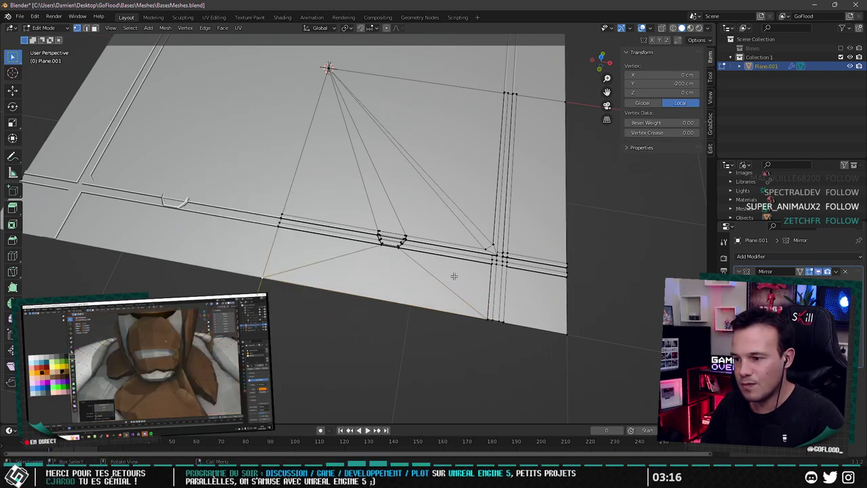
middle_drag(406, 278, 409, 252)
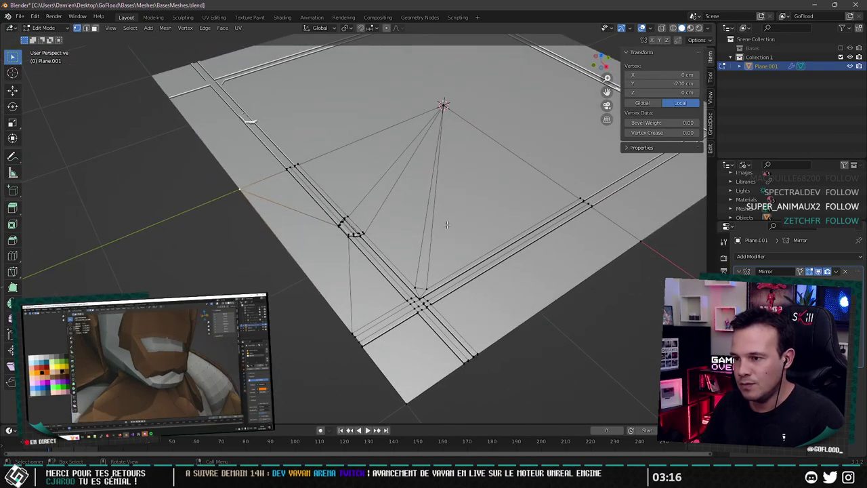
middle_drag(448, 224, 400, 223)
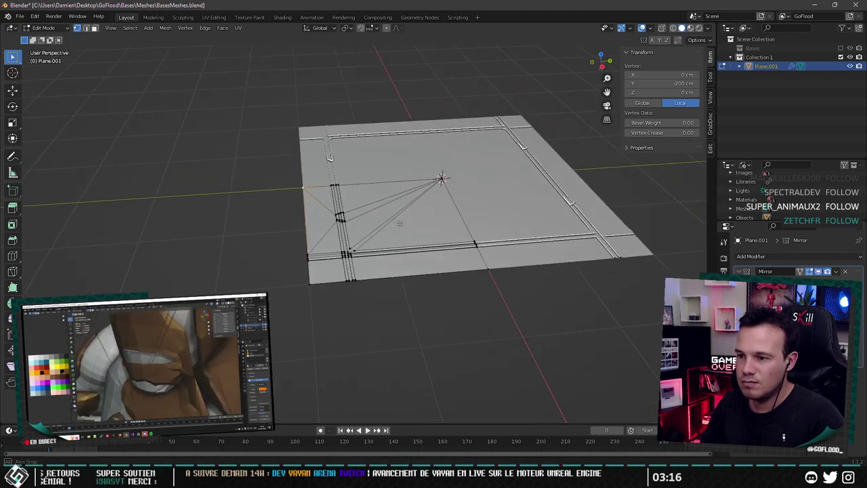
scroll(400, 224, up, 6)
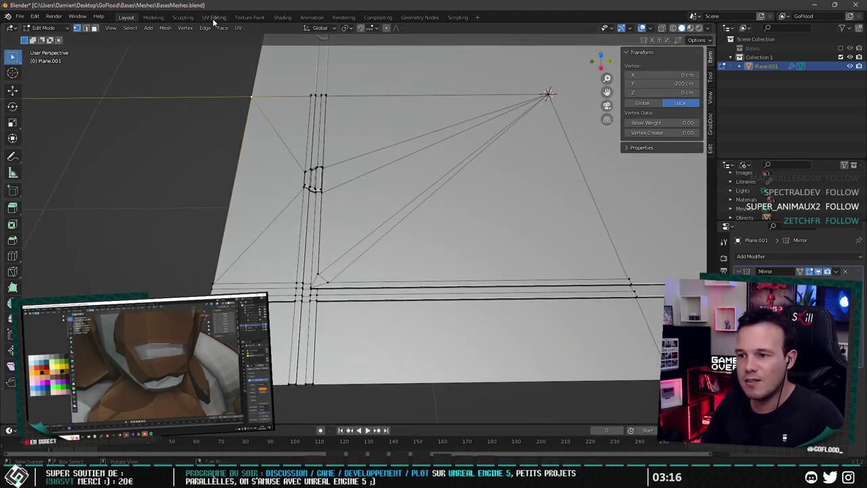
key(Tab)
middle_drag(315, 197, 325, 181)
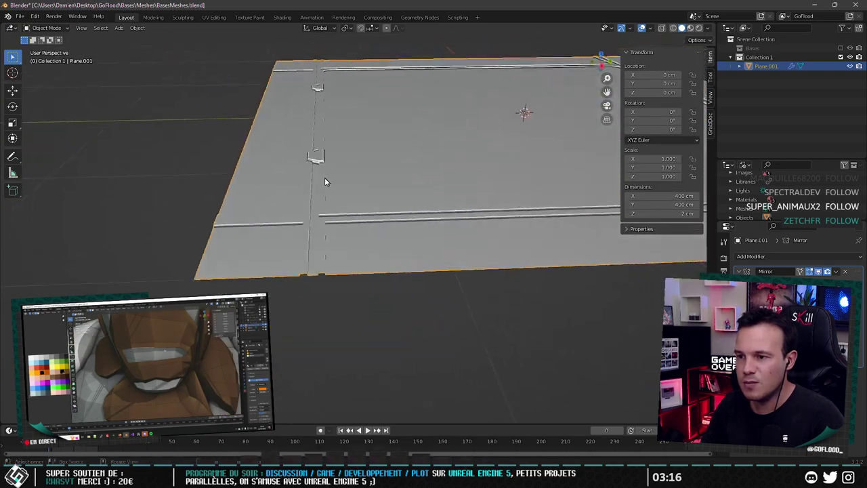
Re-enter Edit Mode and frame the groove strip beside the trapezoid notch from a low angle.
scroll(325, 181, down, 5)
middle_drag(377, 178, 383, 141)
scroll(372, 197, up, 3)
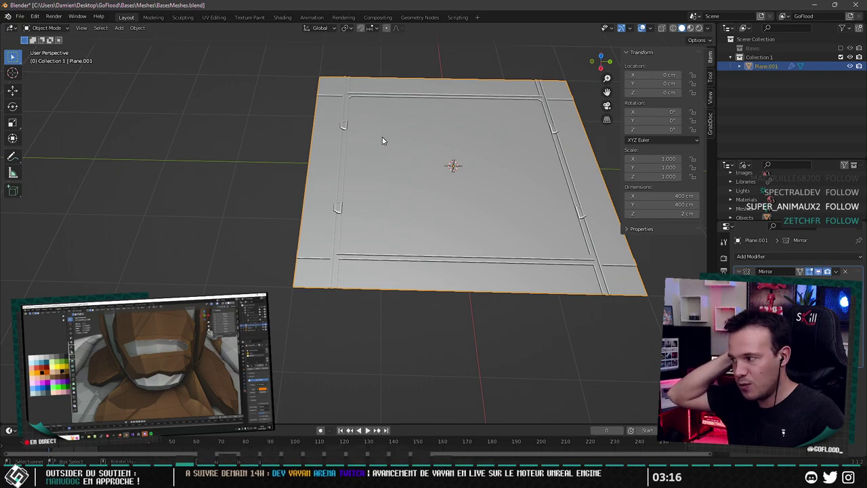
key(Tab)
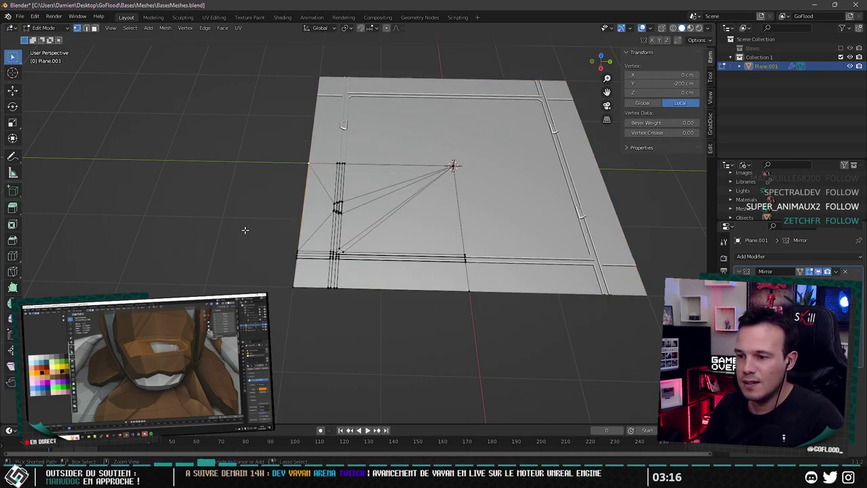
middle_drag(256, 214, 432, 237)
scroll(318, 203, down, 3)
scroll(339, 217, up, 4)
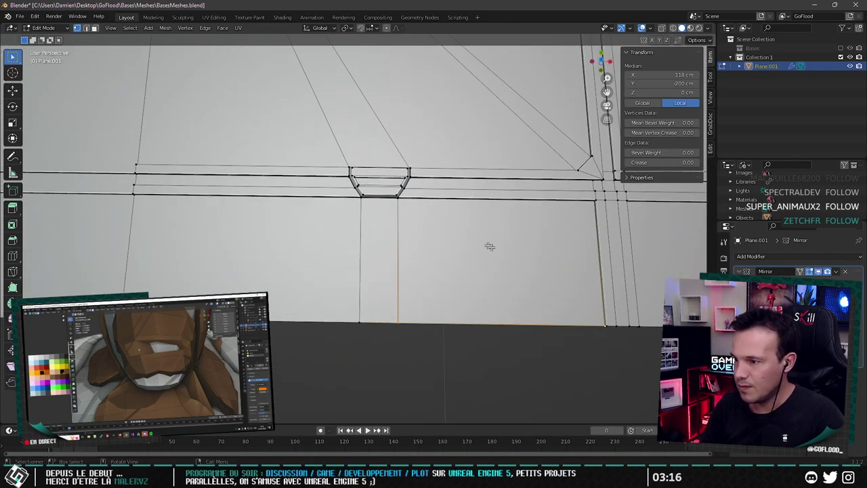
middle_drag(489, 246, 409, 209)
scroll(399, 203, down, 5)
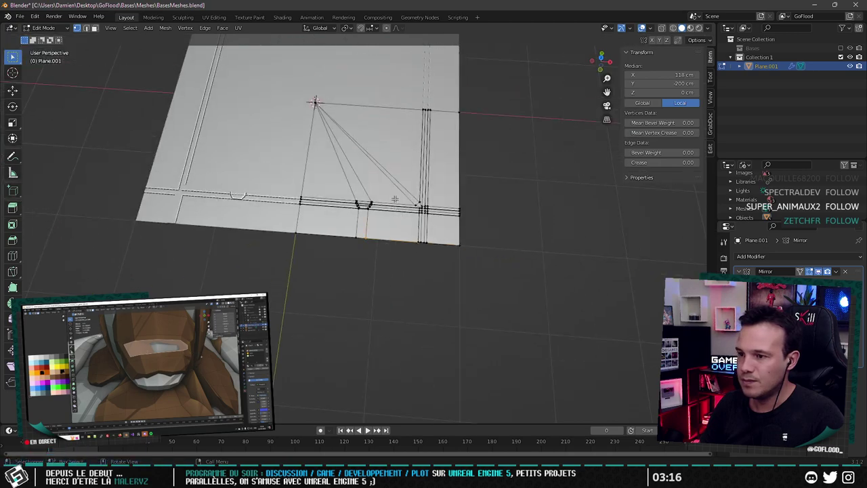
scroll(395, 198, up, 5)
shift+middle_drag(385, 236, 226, 178)
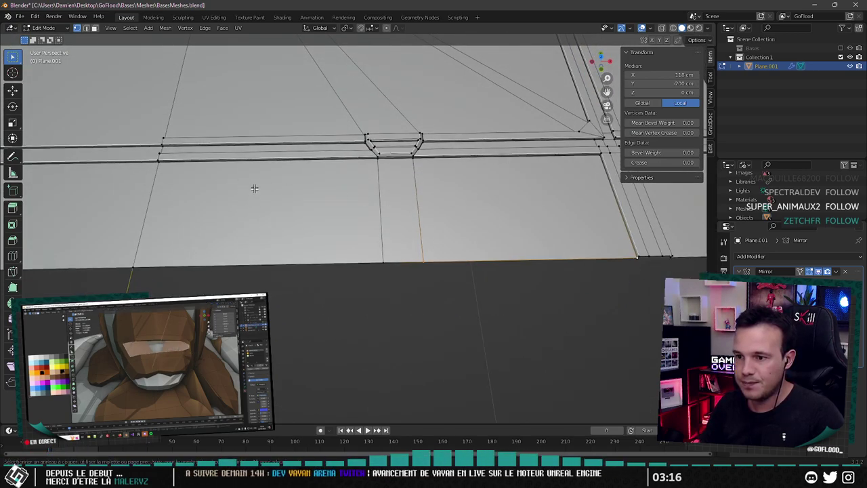
Add five evenly spaced edge loops on the left face and five more right of the notch.
scroll(271, 179, up, 4)
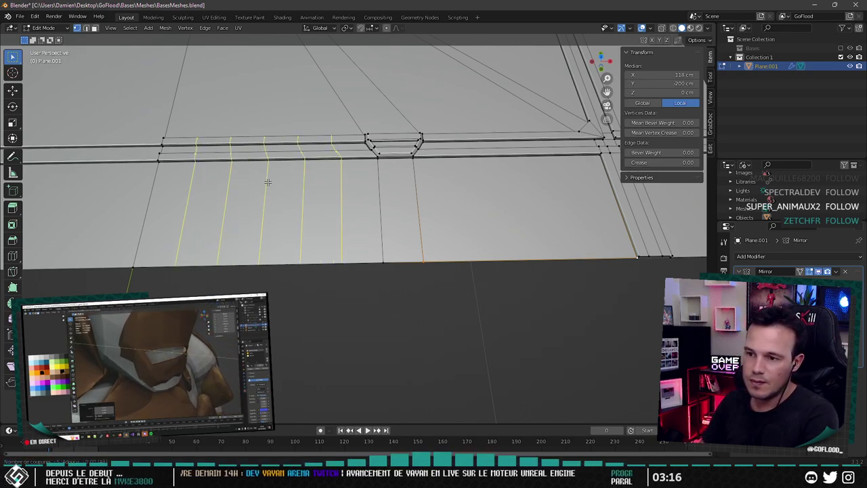
click(268, 181)
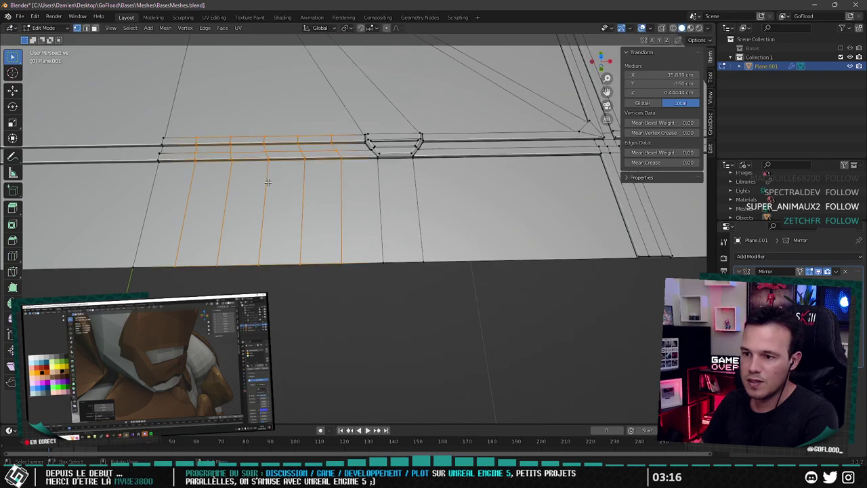
shift+middle_drag(485, 216, 377, 226)
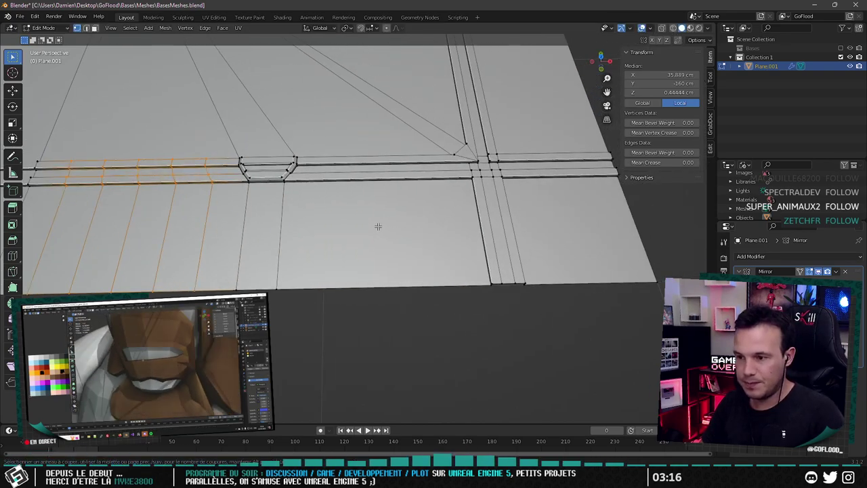
key(ctrl+r)
scroll(386, 190, up, 2)
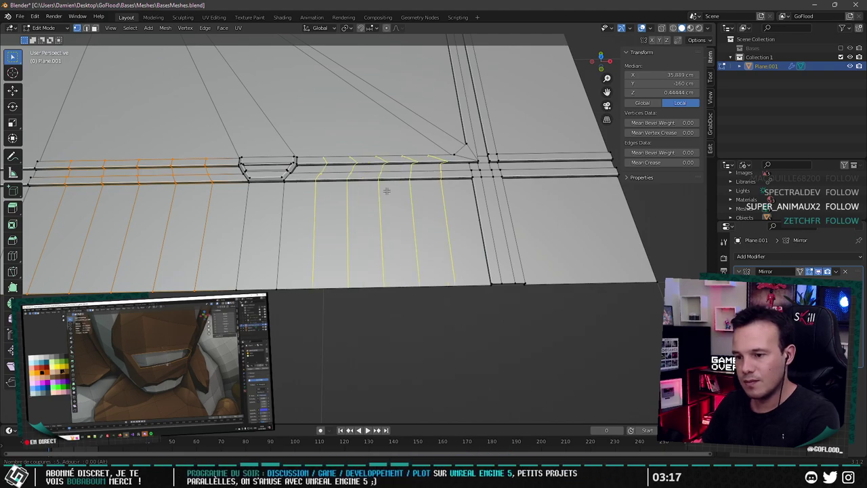
click(386, 190)
right_click(386, 190)
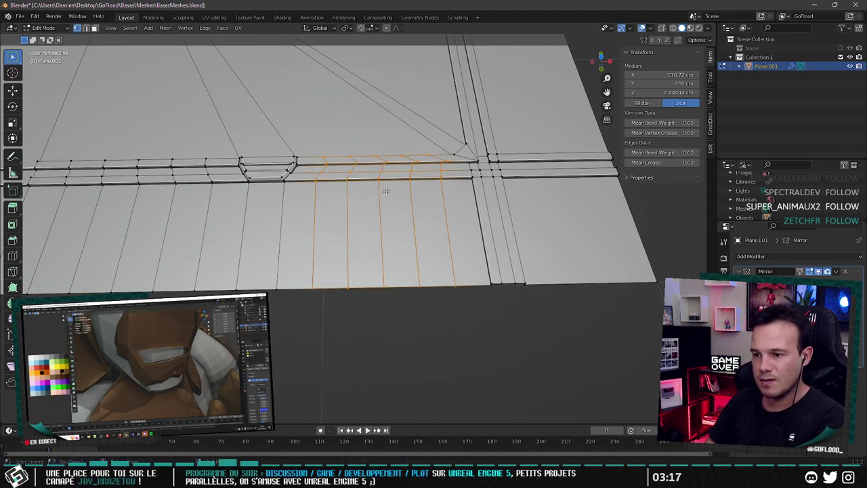
View the new loops from above, undo the last cut, and frame the next groove face.
alt+middle_drag(317, 263, 215, 252)
scroll(319, 278, up, 1)
scroll(317, 288, up, 1)
scroll(317, 294, up, 2)
key(ctrl+z)
shift+middle_drag(466, 249, 196, 242)
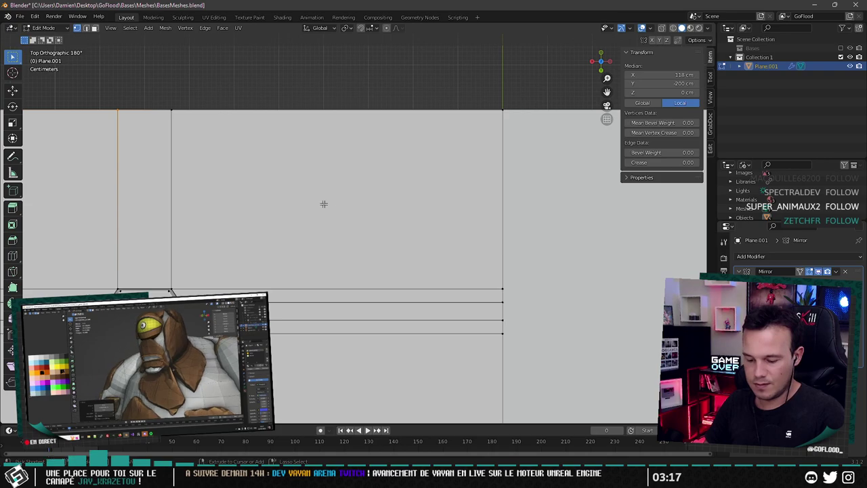
scroll(320, 95, up, 9)
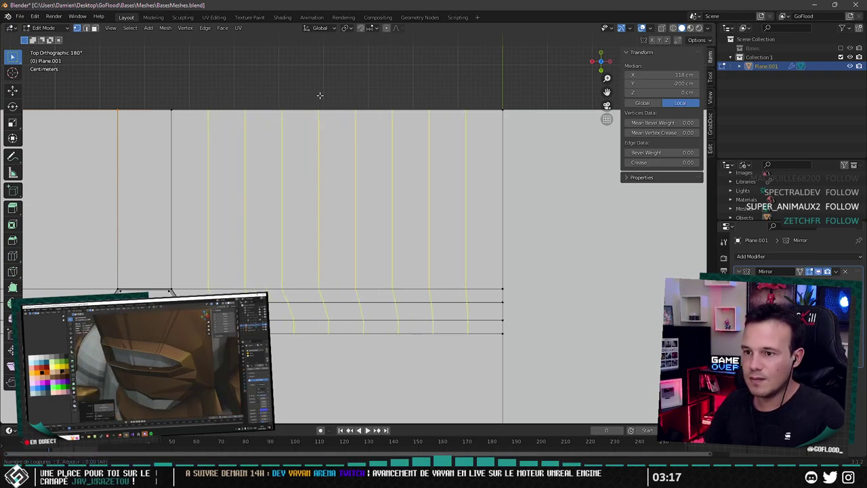
scroll(320, 95, down, 1)
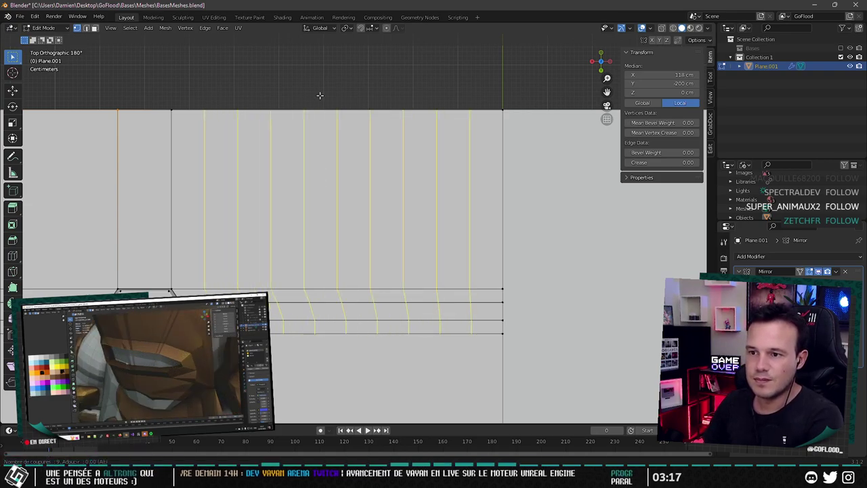
scroll(319, 94, down, 2)
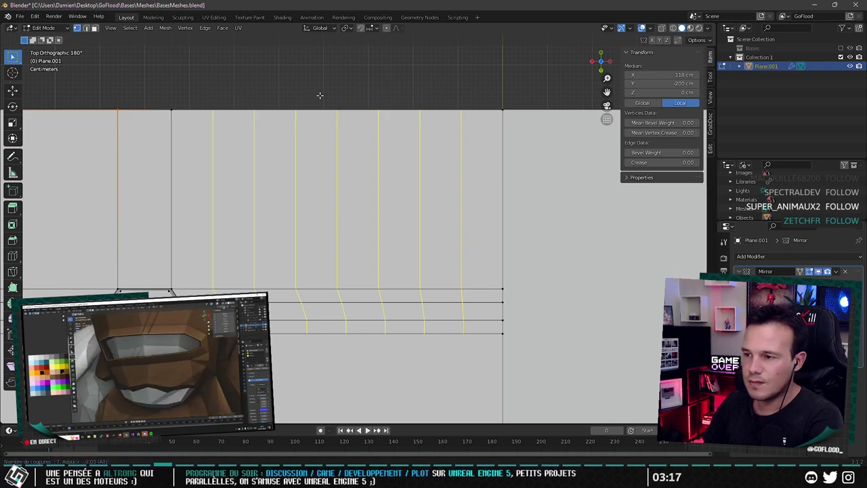
scroll(320, 95, up, 1)
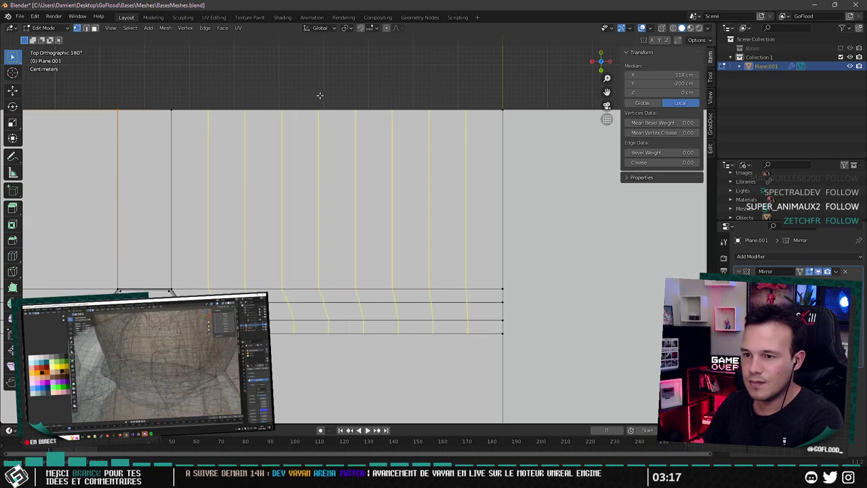
scroll(320, 95, down, 2)
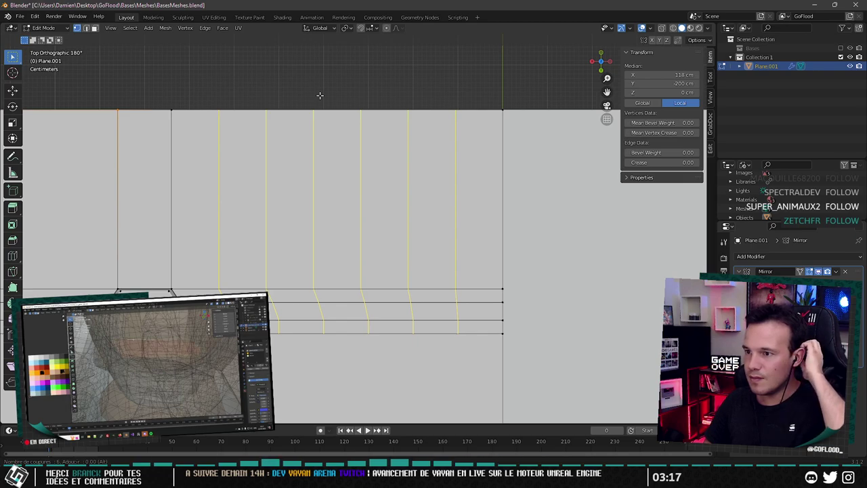
scroll(319, 95, down, 1)
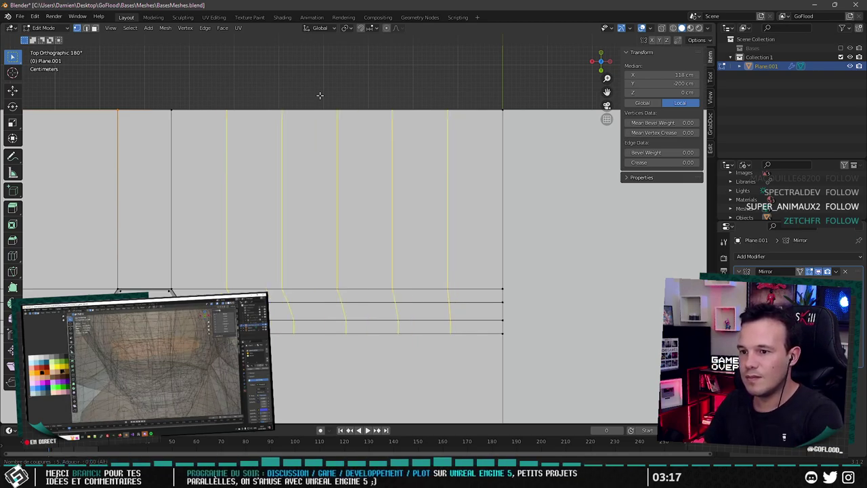
scroll(320, 95, up, 1)
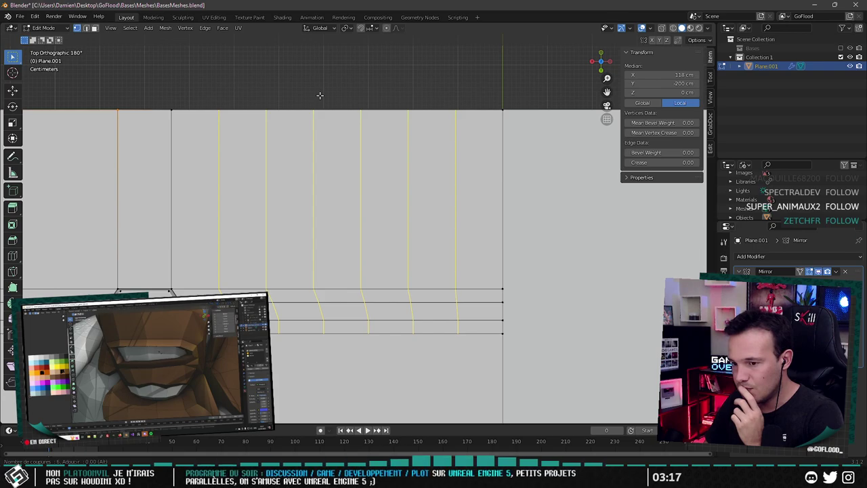
Commit six edge loops across the next groove face and slide them slightly into place.
click(320, 98)
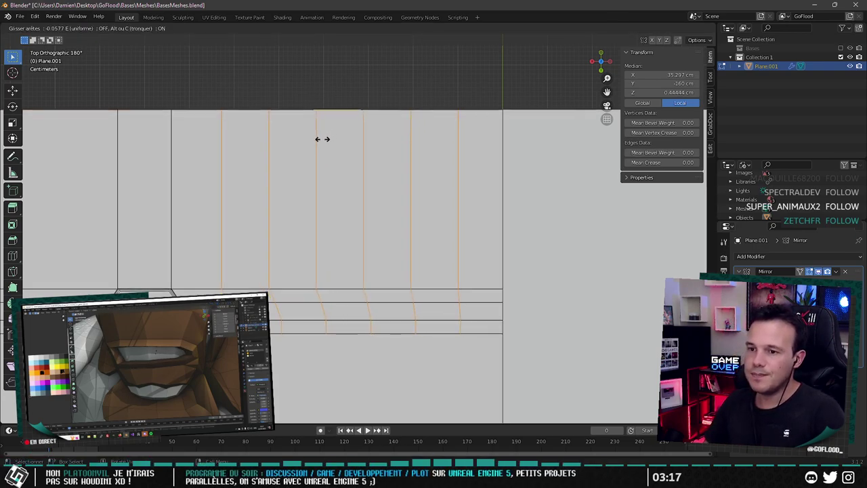
click(322, 139)
middle_drag(323, 139, 414, 189)
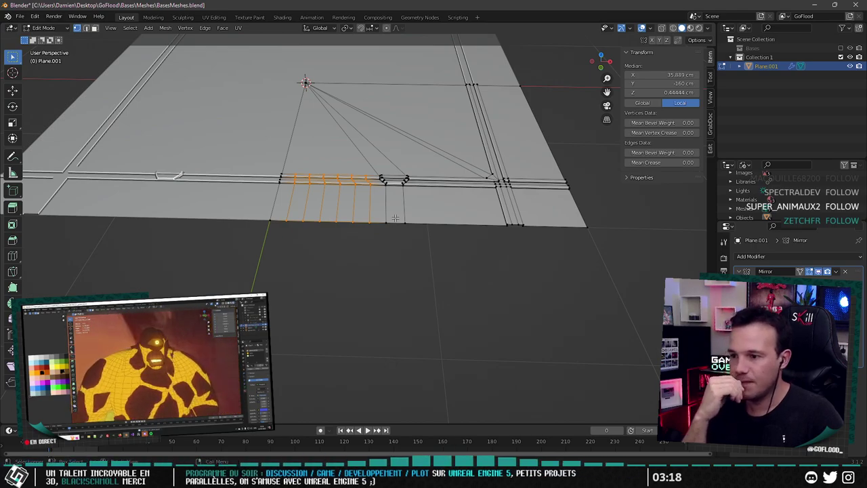
Select the vertical edge below the notch's right side and zoom in on it from directly above.
click(405, 203)
scroll(357, 188, up, 5)
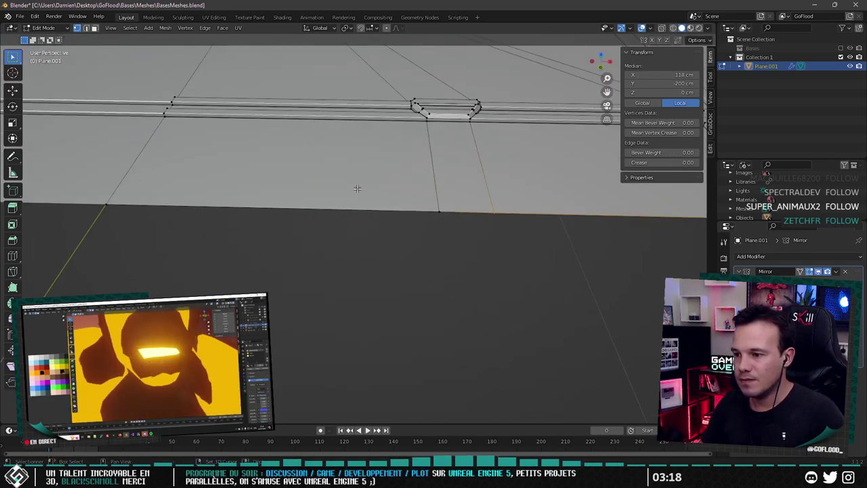
middle_drag(311, 195, 390, 268)
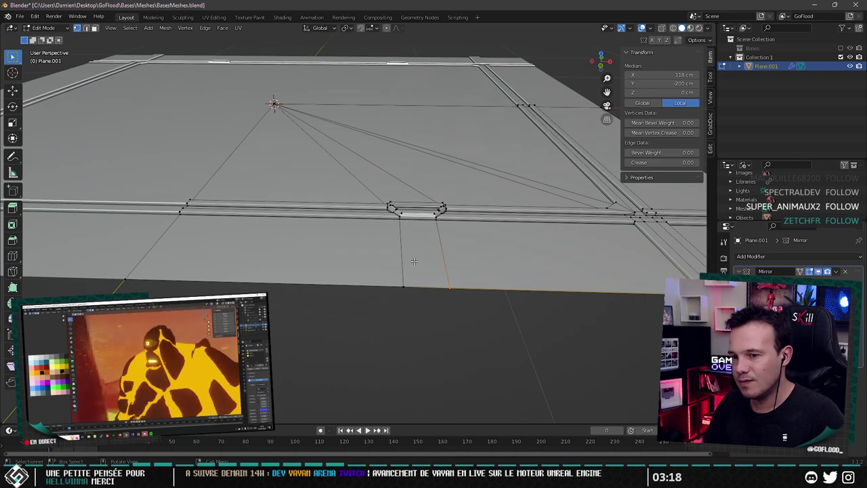
middle_drag(373, 252, 391, 330)
scroll(435, 323, up, 5)
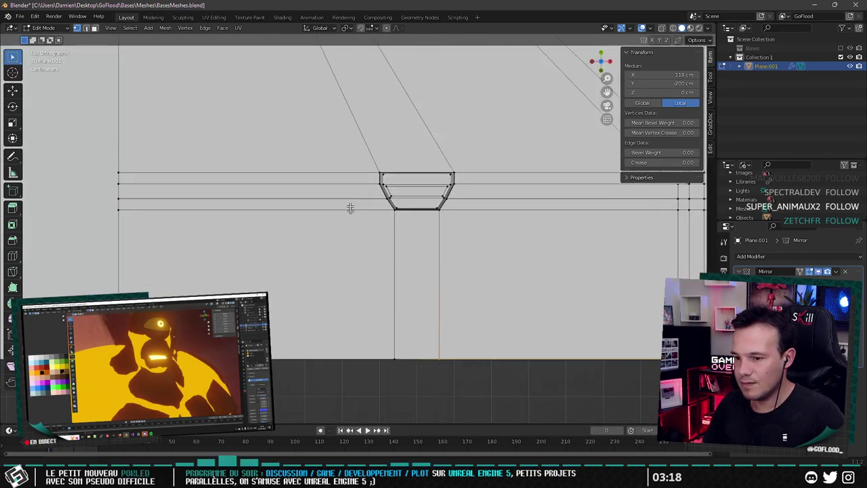
shift+middle_drag(350, 207, 371, 126)
scroll(420, 225, down, 1)
scroll(420, 225, down, 1)
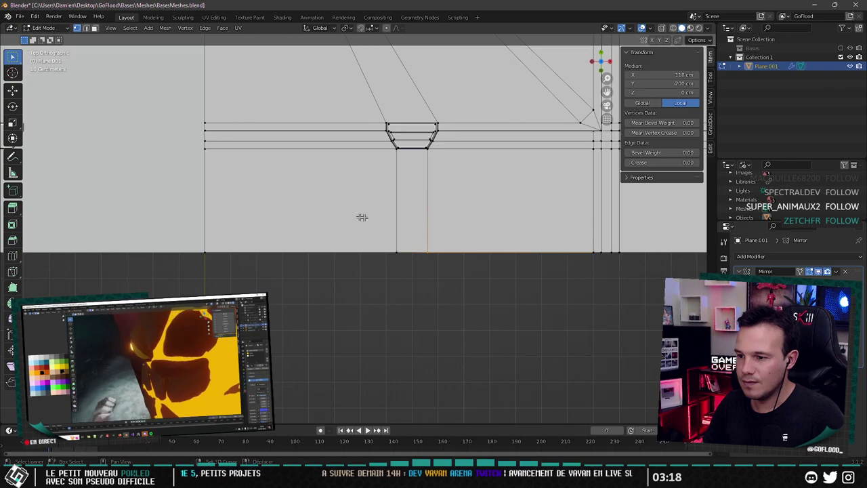
shift+middle_drag(359, 217, 294, 203)
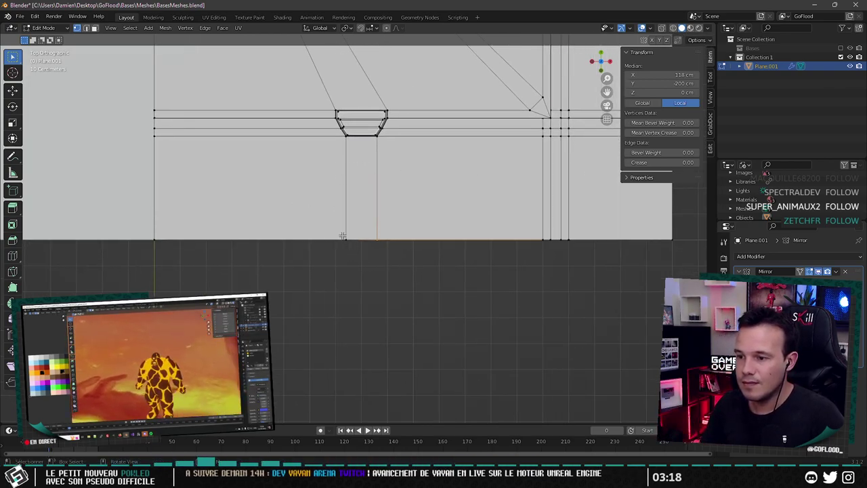
scroll(343, 235, up, 3)
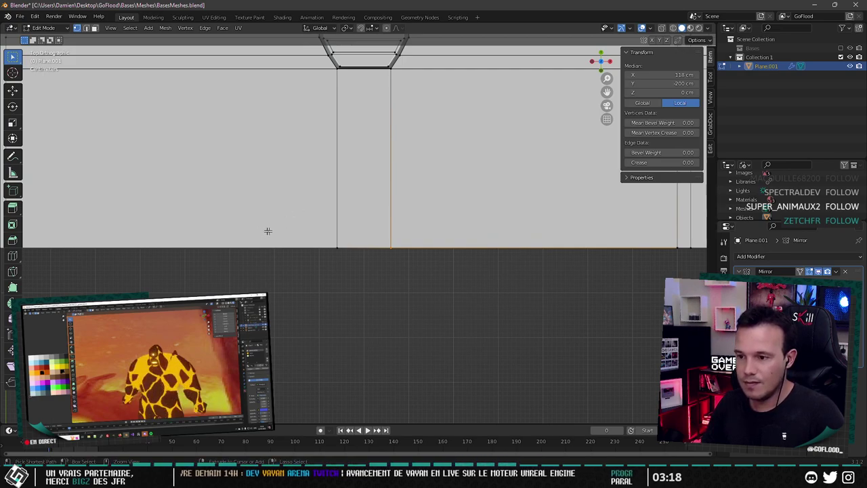
Edge-slide the selected edge, then move it along X to 67.9 cm.
key(g)
key(g)
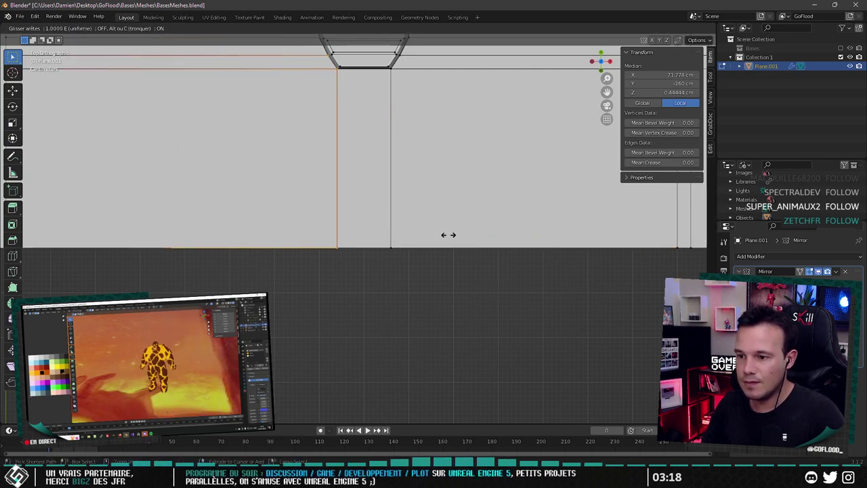
click(310, 273)
scroll(262, 272, up, 5)
scroll(262, 273, down, 4)
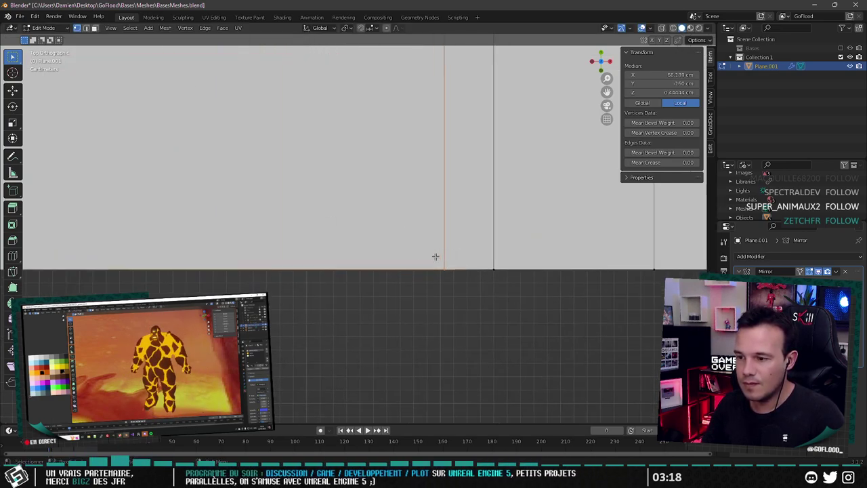
scroll(310, 232, up, 5)
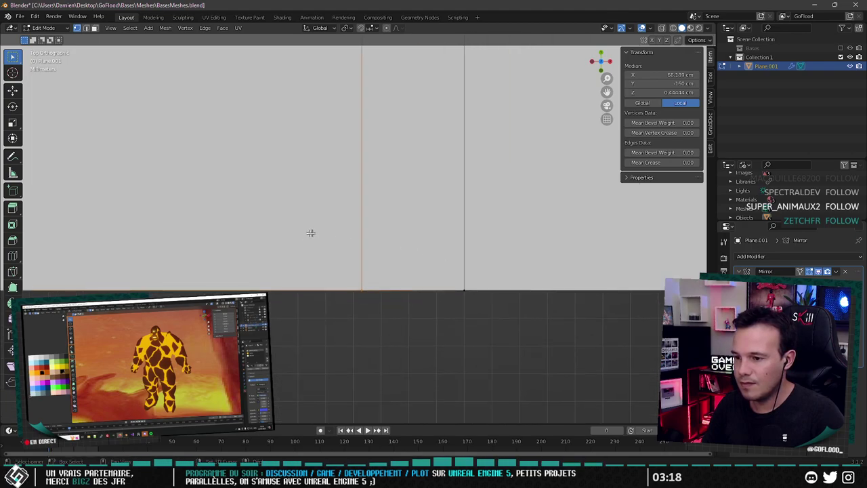
click(347, 30)
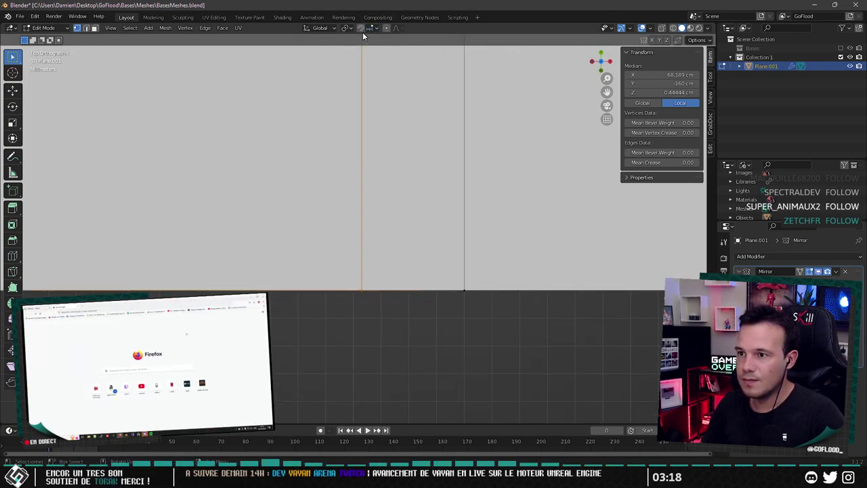
key(g)
key(x)
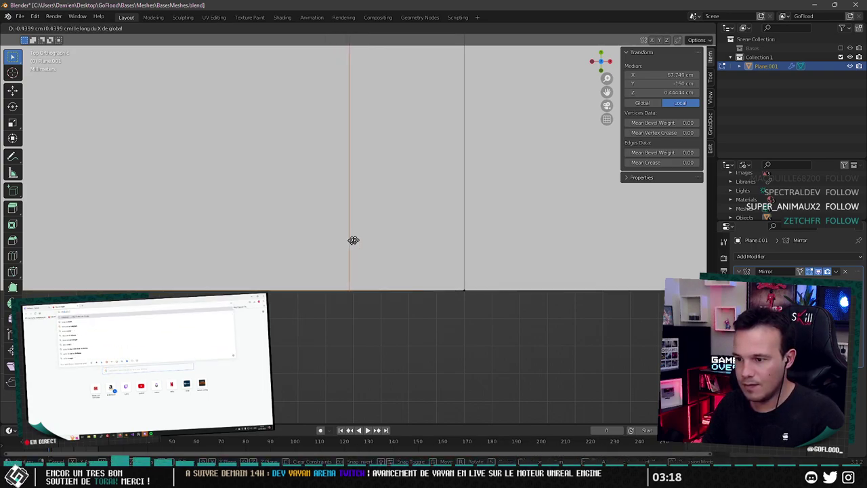
click(349, 240)
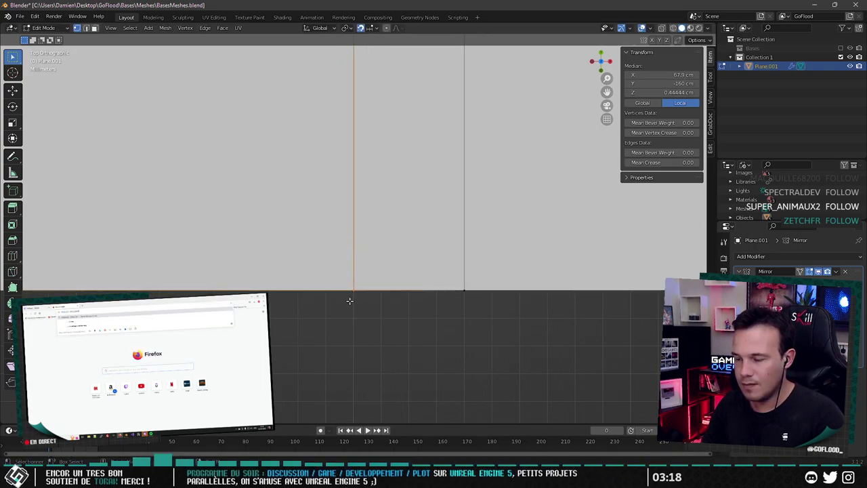
shift+scroll(358, 294, up, 2)
scroll(355, 217, up, 3)
scroll(355, 204, down, 5)
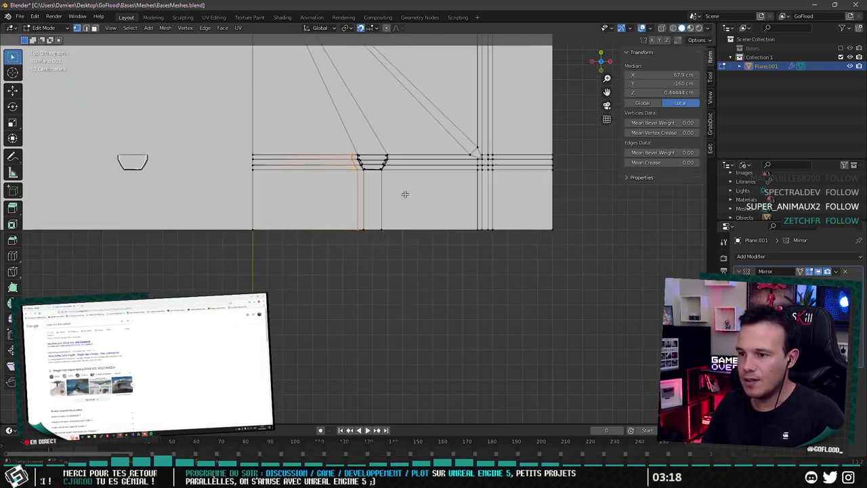
scroll(294, 213, up, 2)
scroll(334, 214, up, 7)
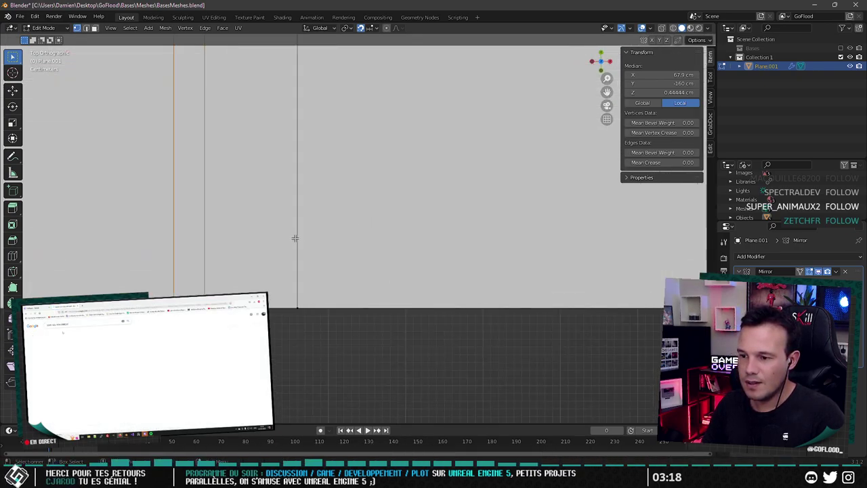
scroll(302, 275, down, 2)
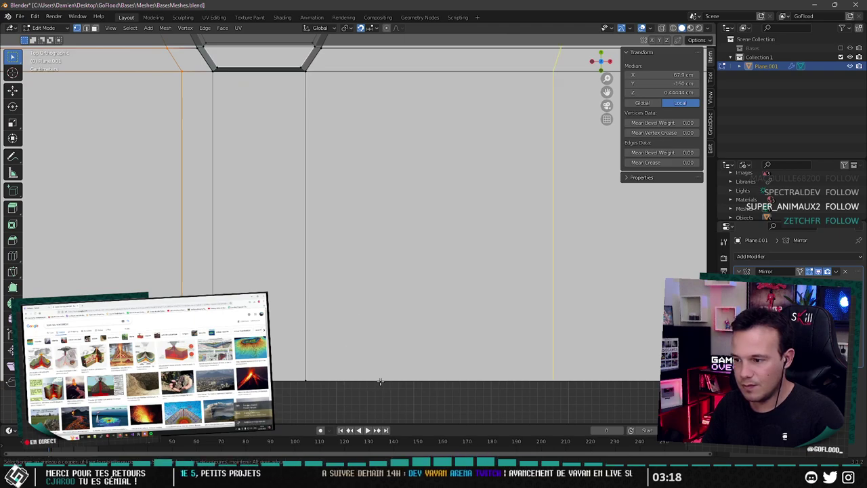
Slide the edge again and move it along X so it sits at X 92 cm.
key(g)
key(g)
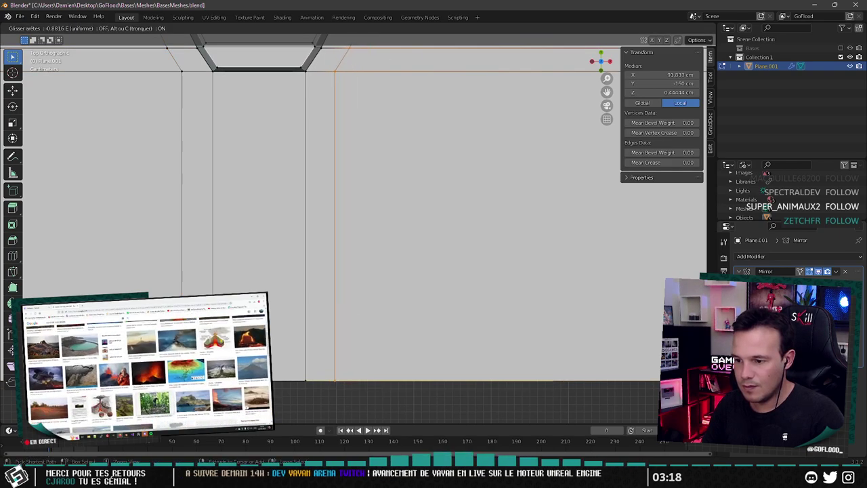
click(365, 307)
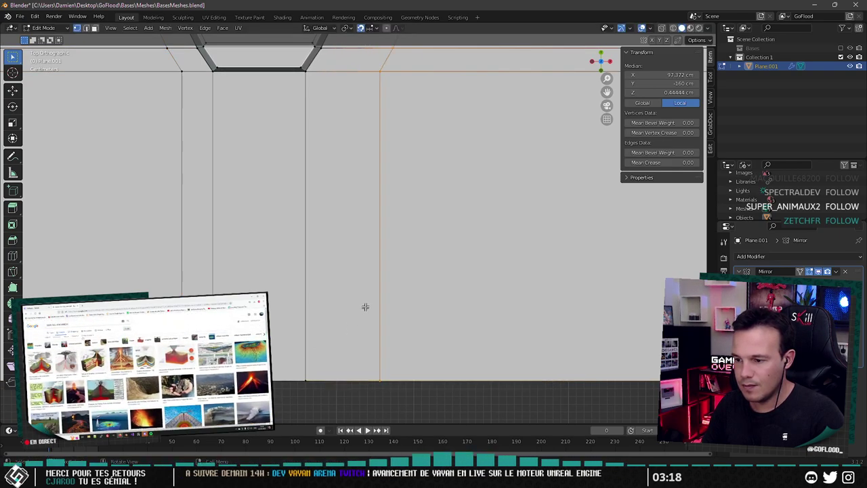
key(g)
key(x)
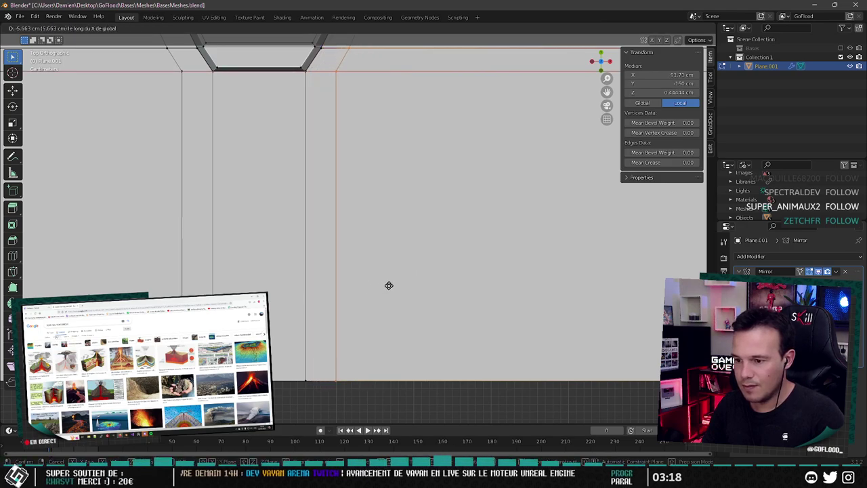
click(383, 296)
shift+middle_drag(380, 300, 364, 265)
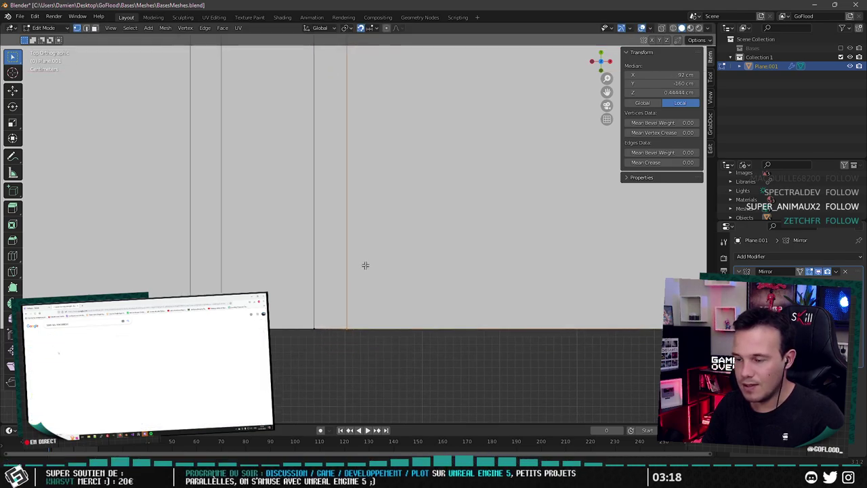
scroll(350, 284, up, 3)
scroll(333, 318, down, 3)
scroll(347, 280, down, 5)
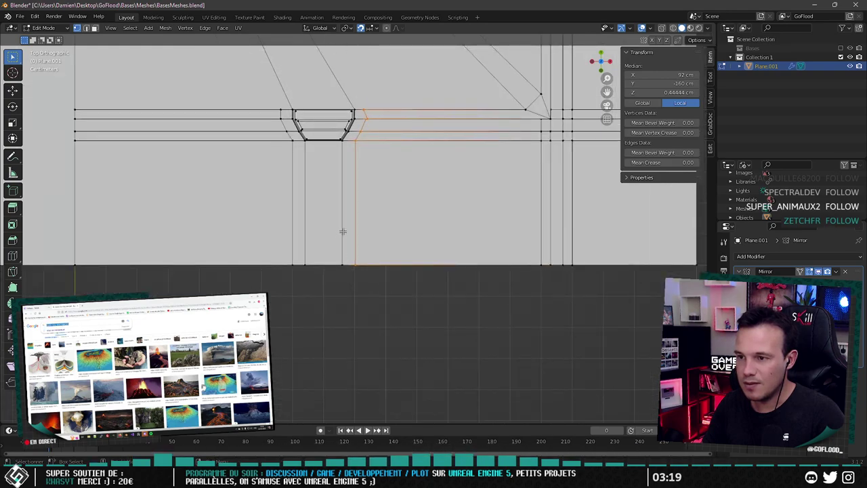
scroll(345, 244, up, 6)
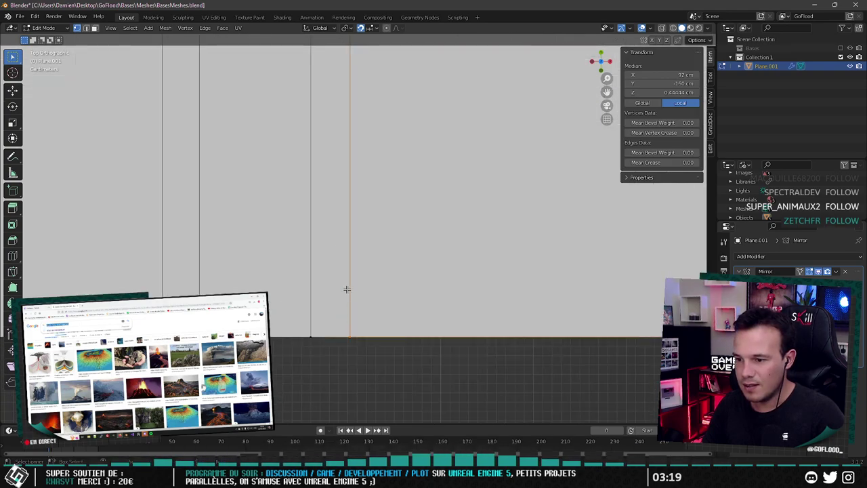
Snap all vertices with Selection to Grid, then undo the snap.
key(a)
key(q)
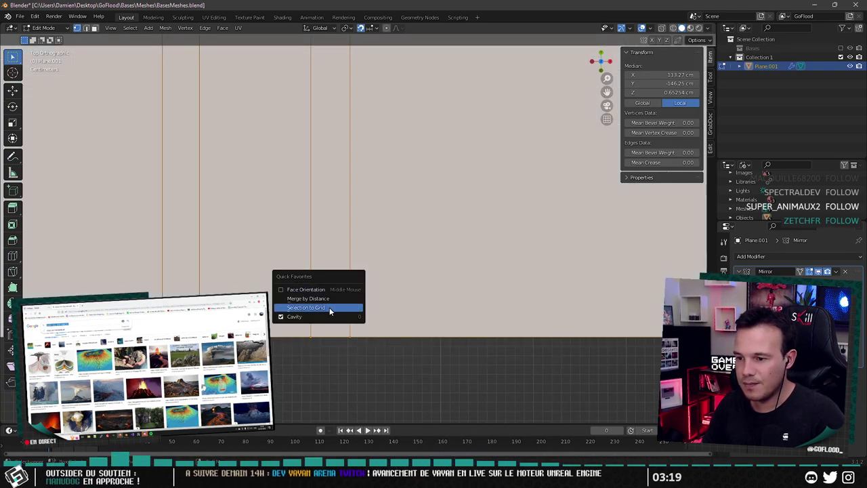
click(330, 309)
scroll(339, 281, down, 4)
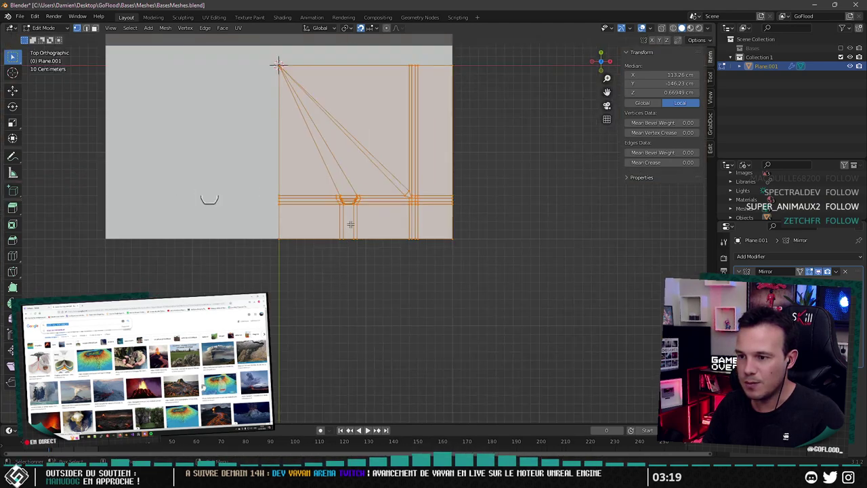
scroll(310, 181, up, 3)
shift+middle_drag(290, 221, 382, 224)
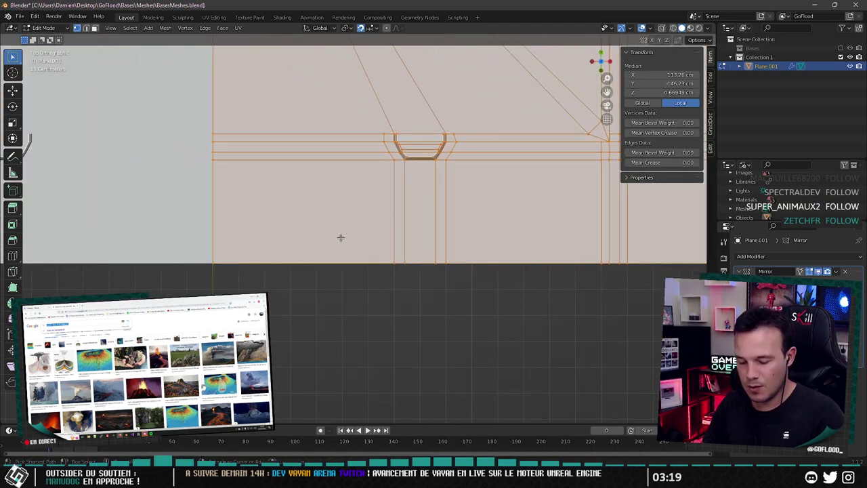
key(ctrl+z)
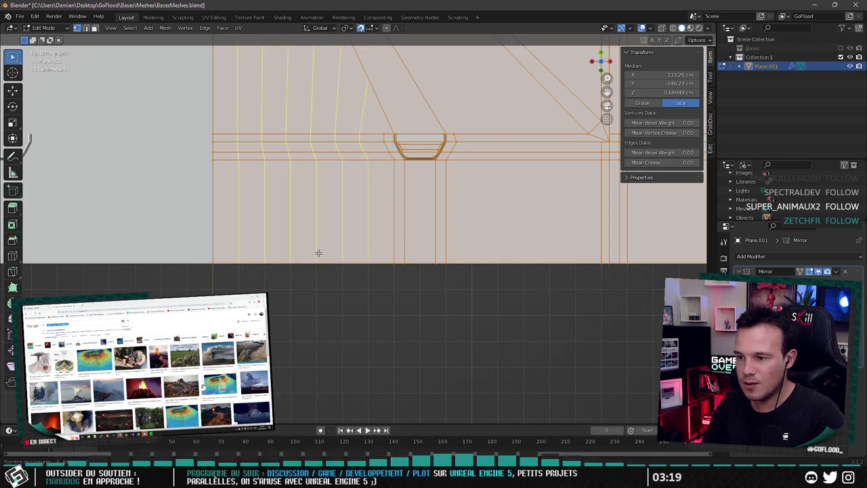
key(ctrl+z)
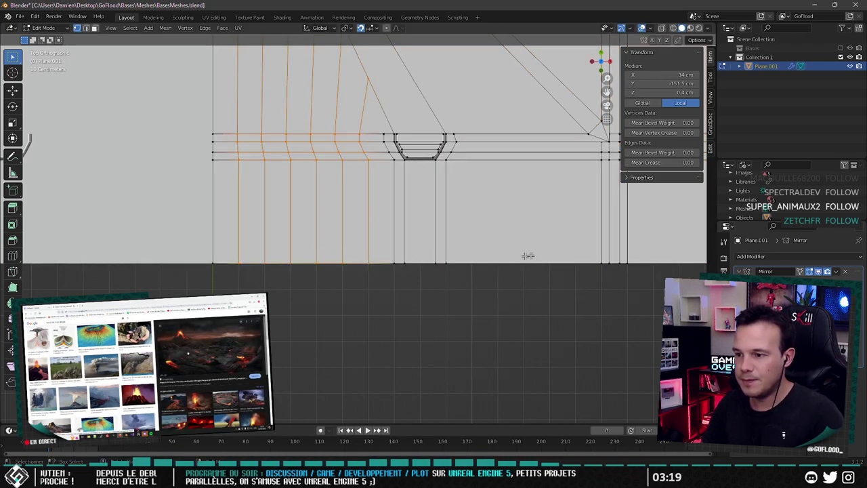
Select the fan edges right of the groove and switch to Face select mode.
shift+middle_drag(527, 255, 375, 252)
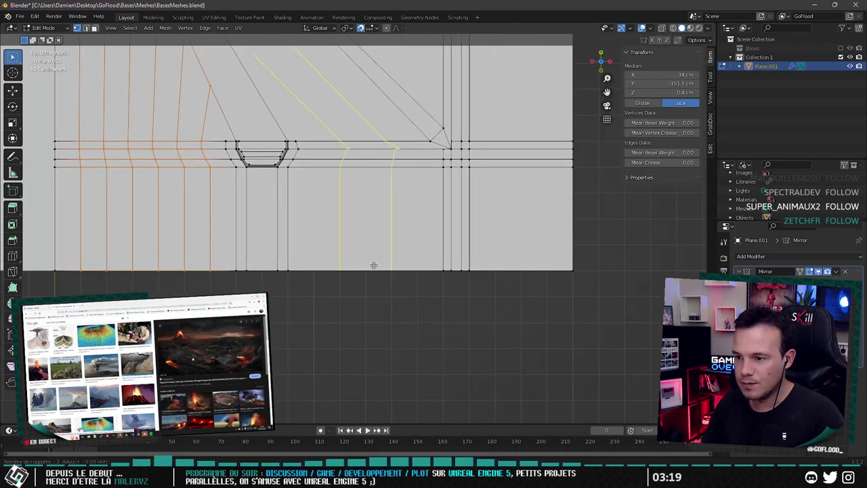
key(ctrl+z)
key(ctrl+z)
key(ctrl+z)
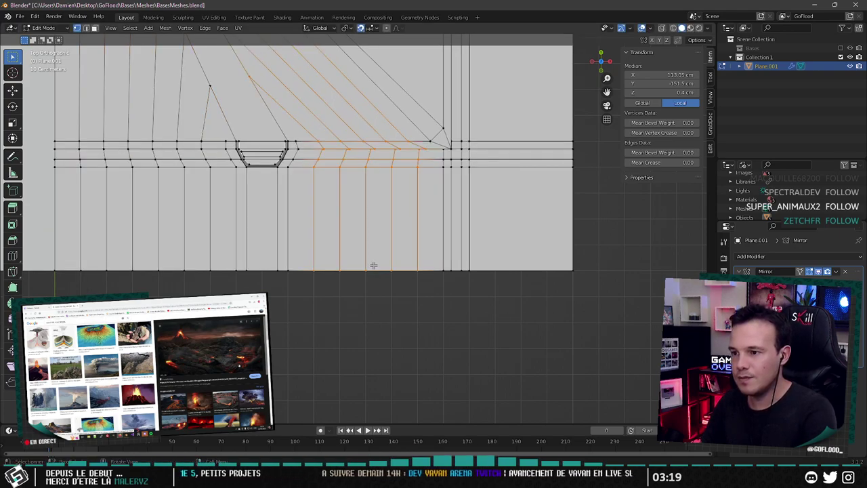
scroll(362, 256, down, 5)
scroll(362, 256, up, 3)
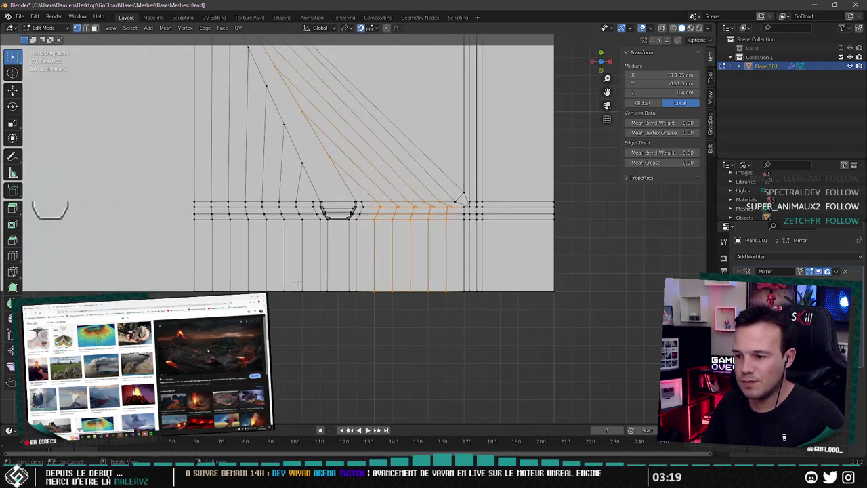
mouse_move(344, 262)
middle_down()
mouse_move(338, 237)
mouse_move(338, 253)
middle_up()
scroll(337, 254, up, 4)
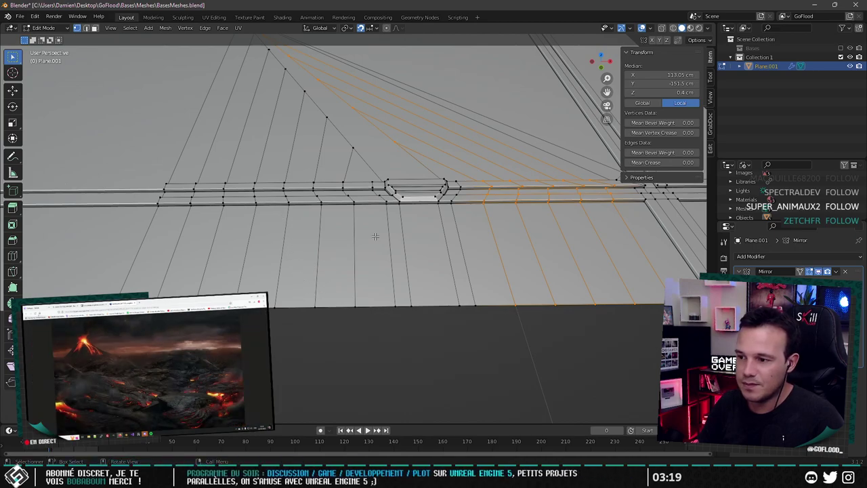
middle_drag(281, 217, 326, 240)
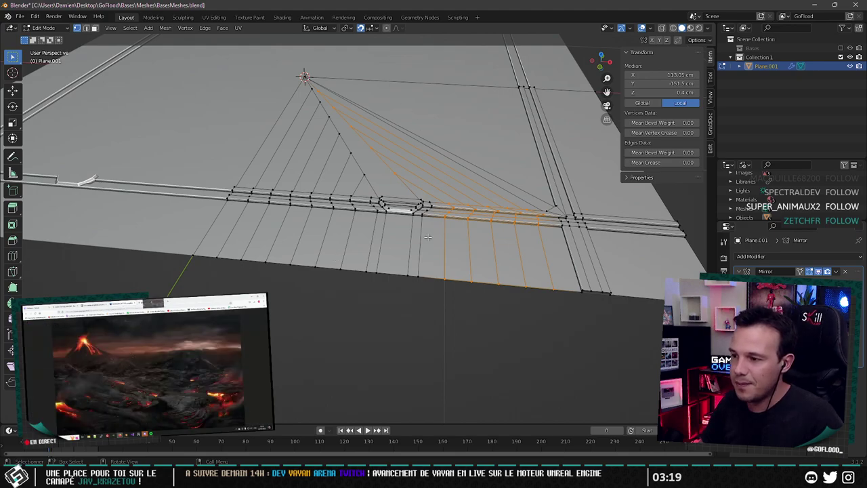
middle_drag(427, 237, 374, 235)
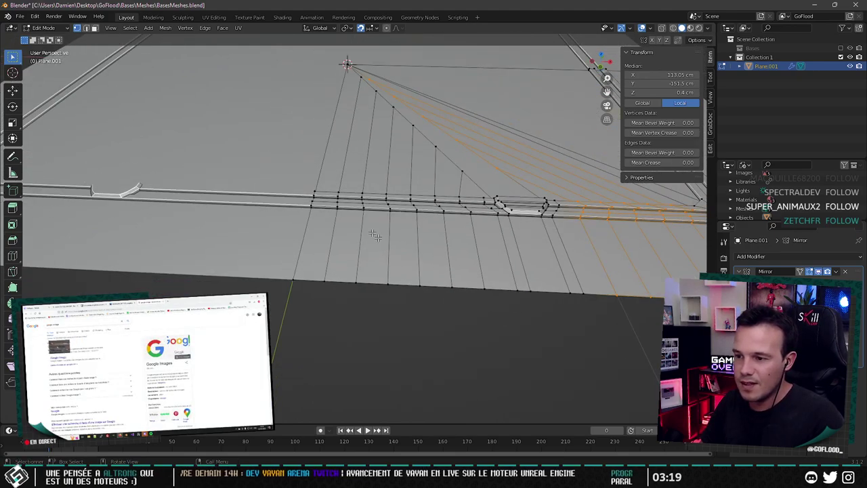
click(94, 27)
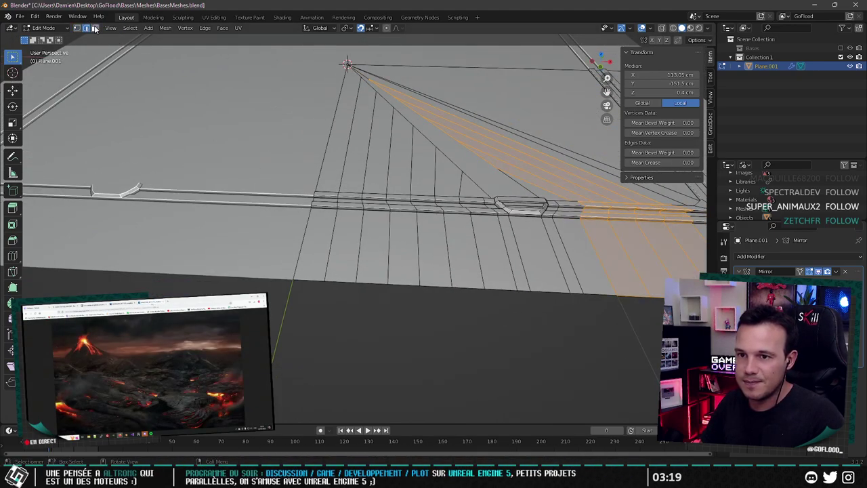
Select several thin face strips along the groove, deselecting one mistaken strip.
scroll(352, 203, down, 5)
middle_drag(353, 204, 516, 323)
click(374, 210)
scroll(357, 241, up, 3)
scroll(357, 241, down, 3)
scroll(516, 323, up, 4)
click(512, 281)
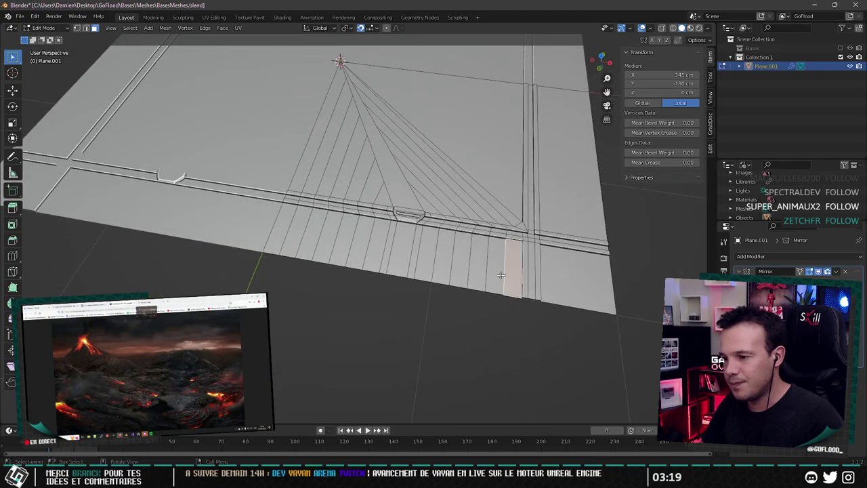
shift+click(477, 274)
shift+click(444, 267)
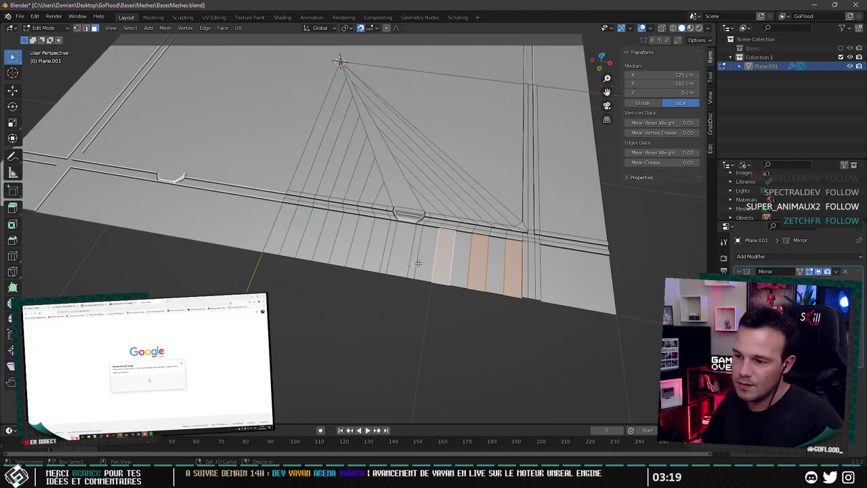
scroll(414, 260, up, 3)
shift+click(473, 308)
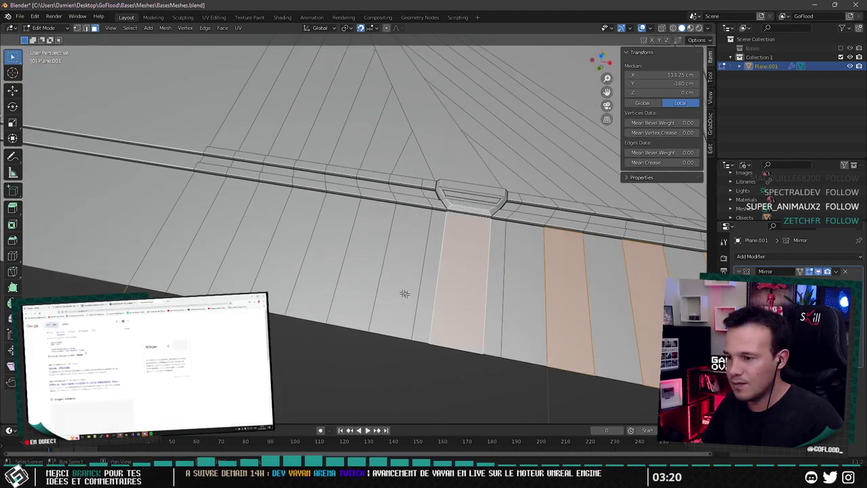
shift+click(395, 273)
shift+click(380, 277)
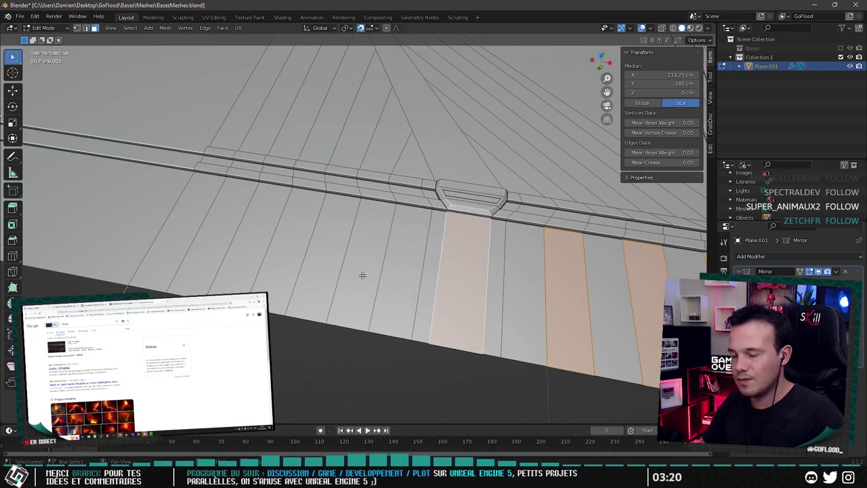
scroll(363, 275, down, 4)
Inspect the selected strips from the back and top views, then tilt back to 3D.
middle_drag(363, 275, 338, 201)
key(ctrl+KP_1)
scroll(339, 202, up, 3)
shift+middle_drag(246, 135, 495, 235)
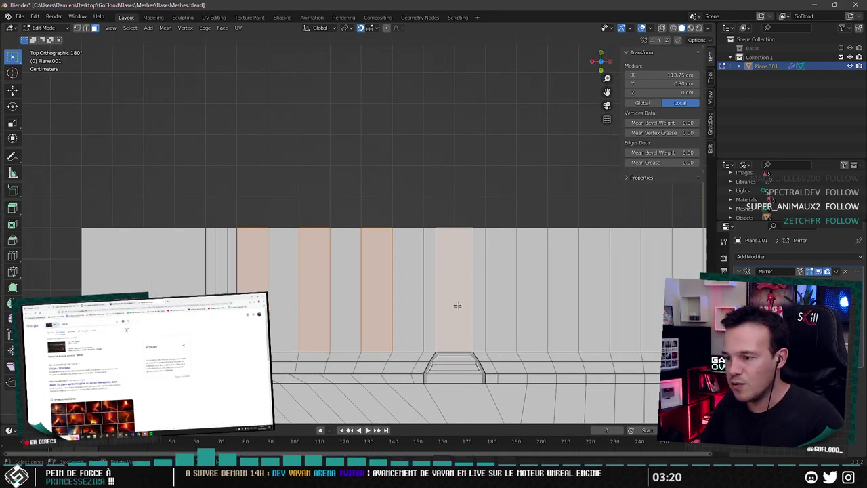
scroll(495, 325, up, 1)
shift+middle_drag(496, 326, 403, 233)
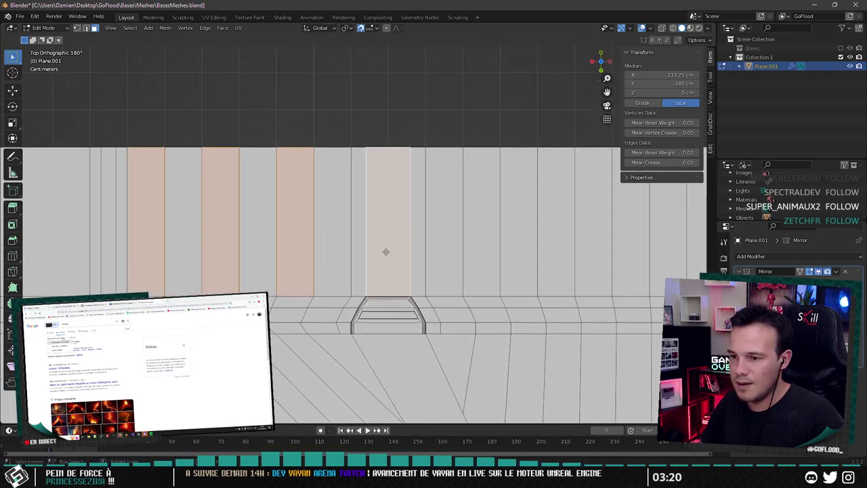
scroll(444, 223, down, 4)
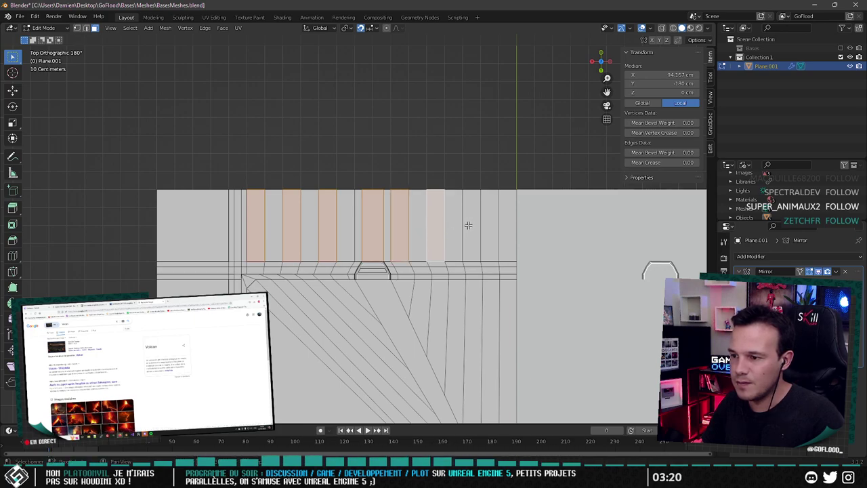
middle_drag(511, 222, 325, 305)
scroll(314, 265, up, 2)
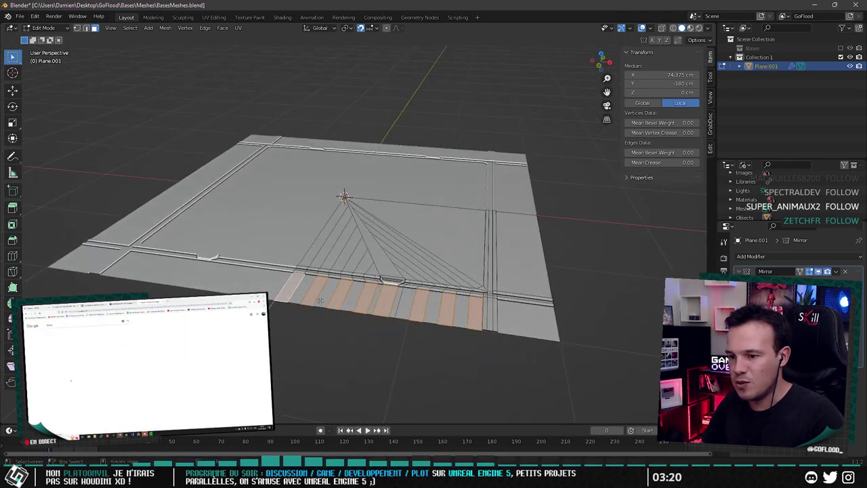
scroll(332, 318, up, 2)
Select the seven alternating stripe faces along the front edge and zoom in on them.
click(338, 327)
shift+click(363, 334)
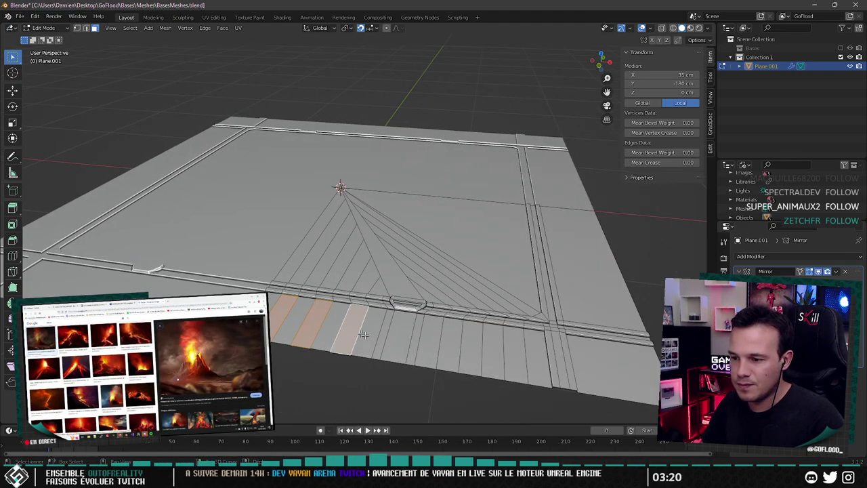
shift+click(385, 338)
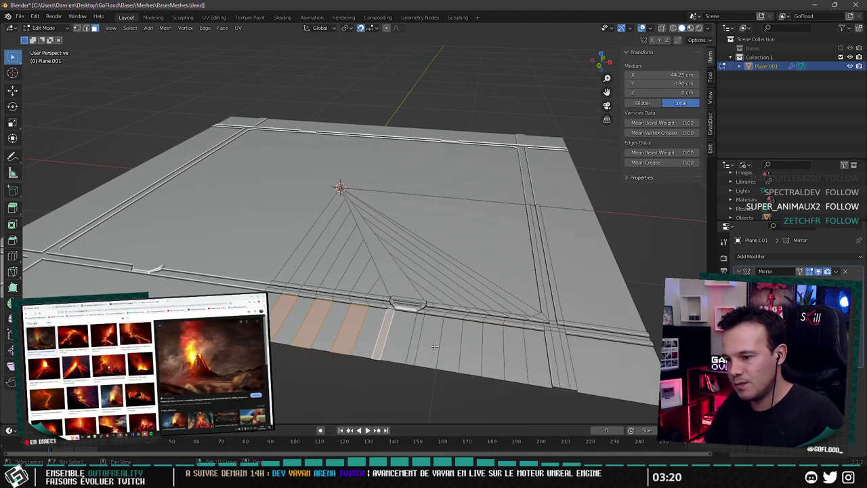
shift+click(415, 346)
shift+click(449, 346)
shift+click(494, 352)
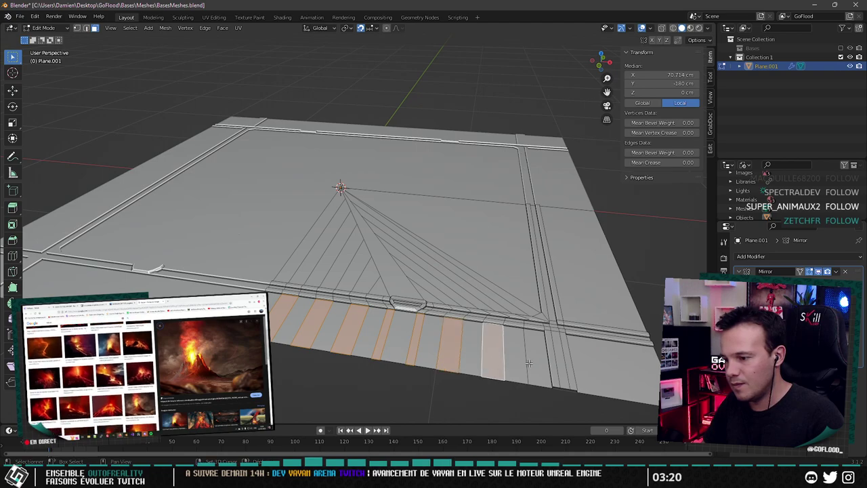
shift+click(534, 363)
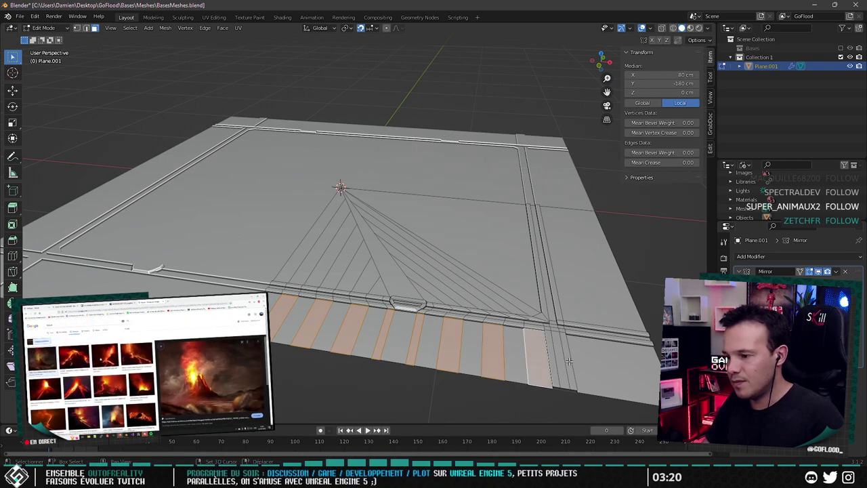
middle_drag(574, 375, 286, 376)
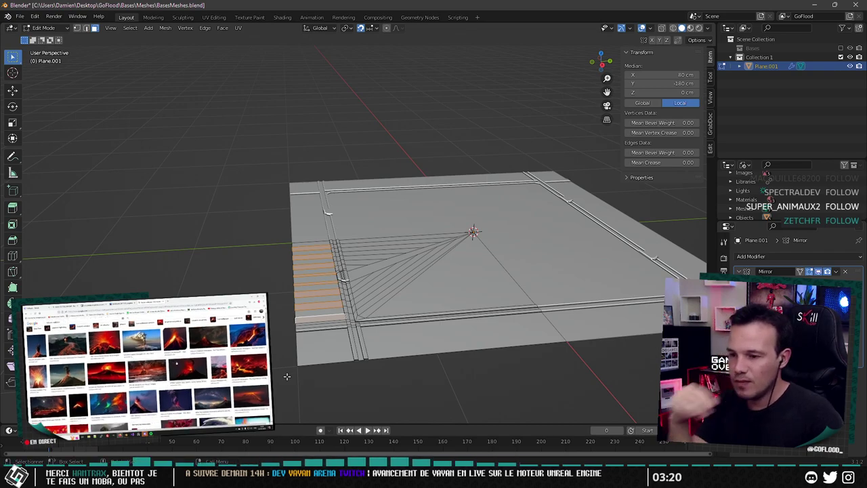
middle_drag(104, 200, 319, 293)
scroll(270, 267, up, 3)
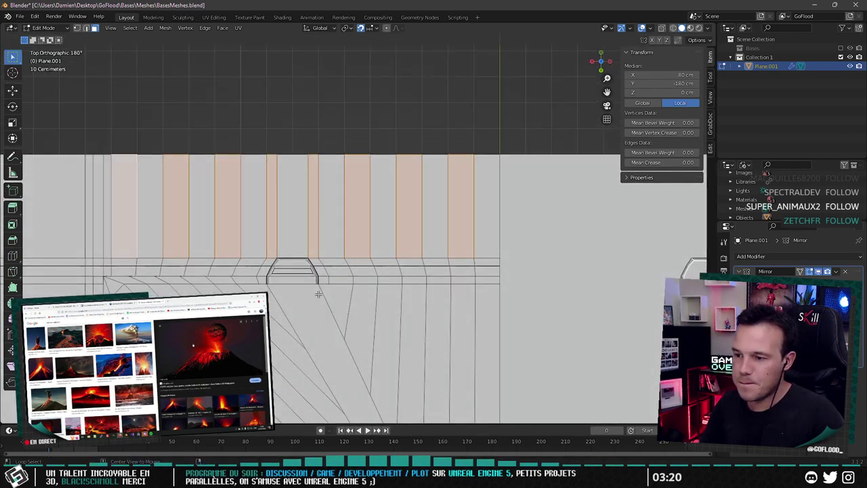
Add twelve centred vertical edge loops across the front strip, working outward from the groove.
shift+middle_drag(540, 185, 389, 200)
key(ctrl+r)
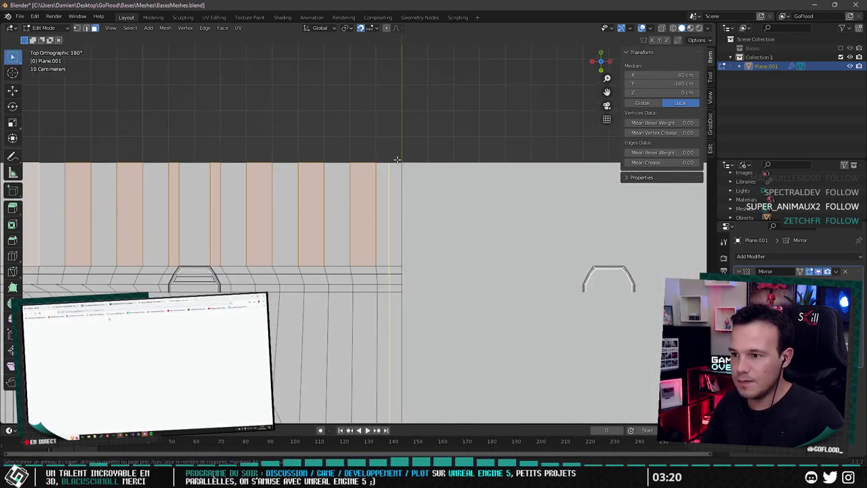
click(391, 157)
right_click(356, 176)
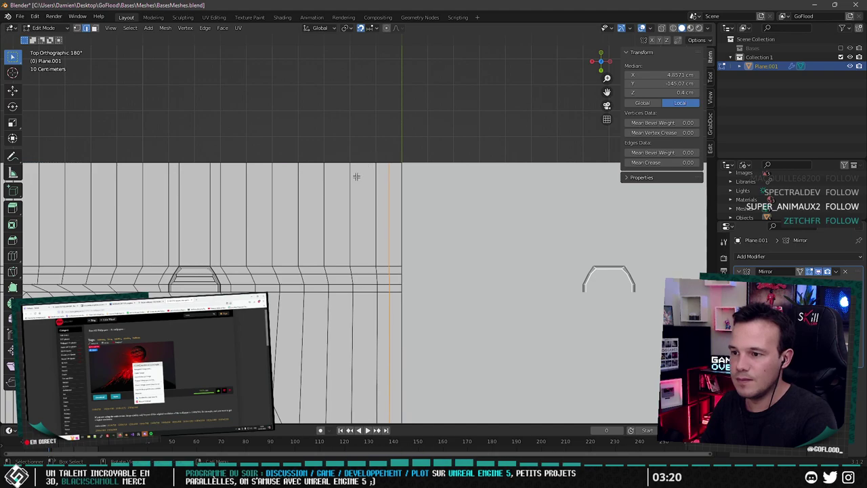
click(361, 173)
right_click(362, 172)
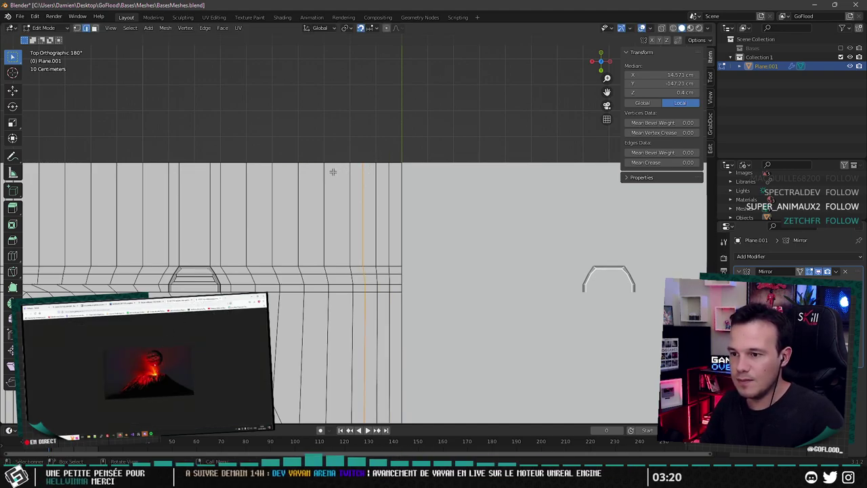
right_click(333, 172)
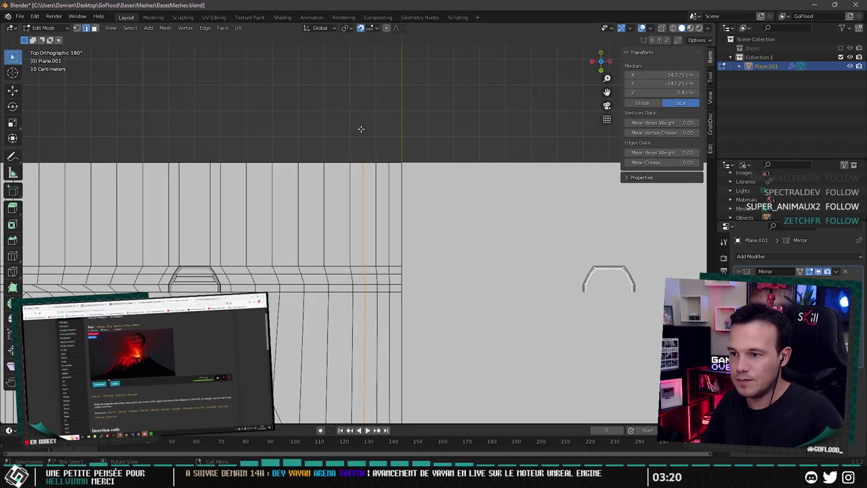
click(330, 166)
right_click(330, 166)
click(308, 169)
right_click(308, 168)
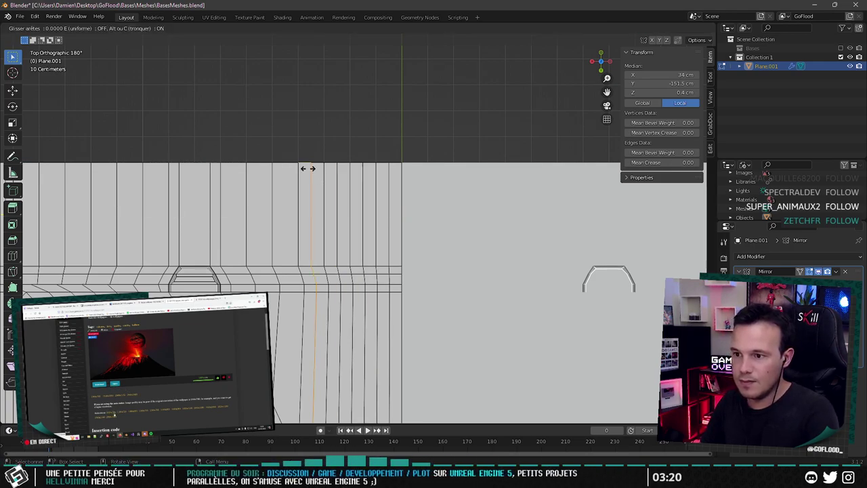
click(282, 172)
right_click(282, 172)
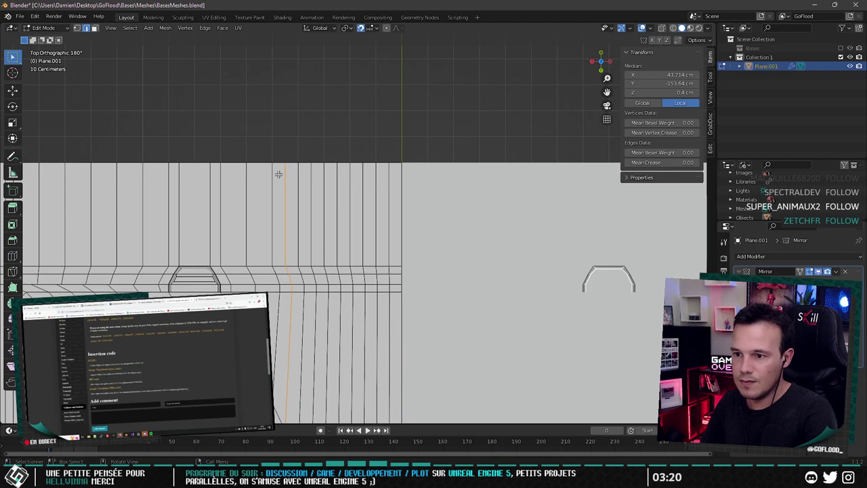
click(258, 173)
right_click(258, 173)
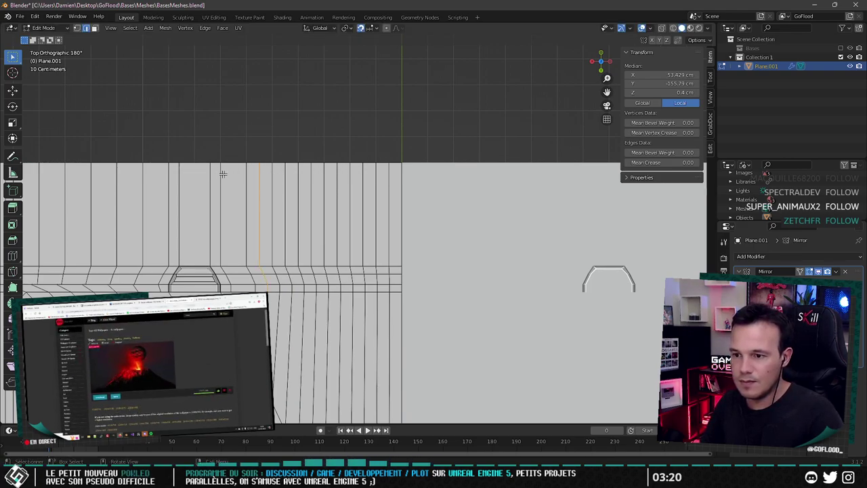
click(233, 174)
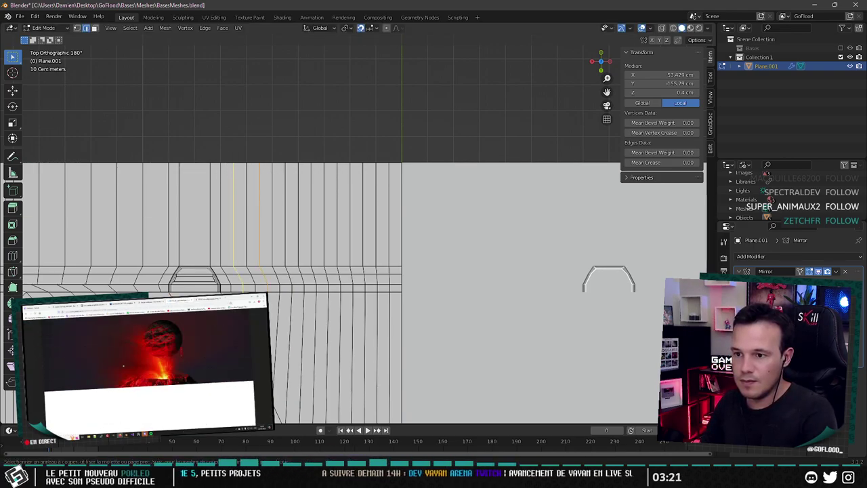
right_click(232, 173)
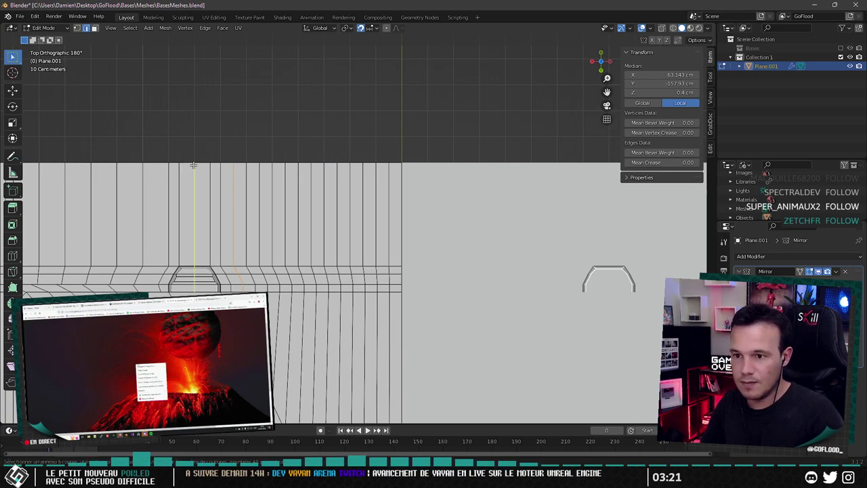
click(194, 165)
right_click(194, 165)
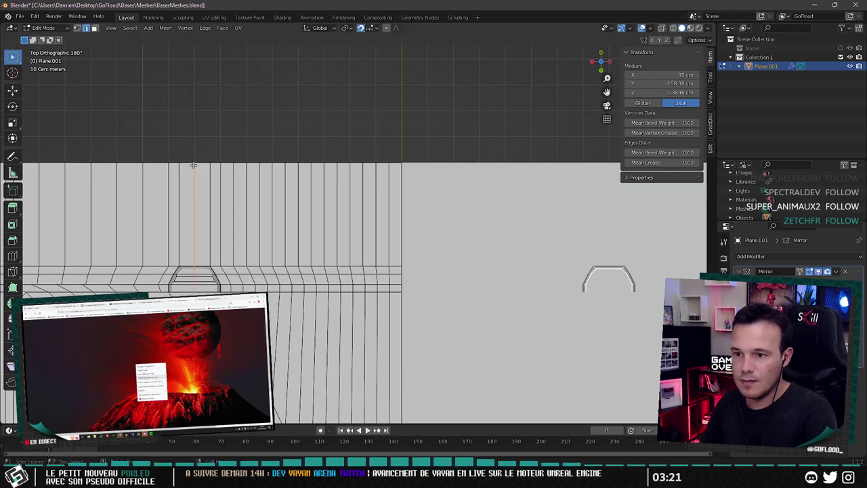
click(151, 170)
right_click(150, 170)
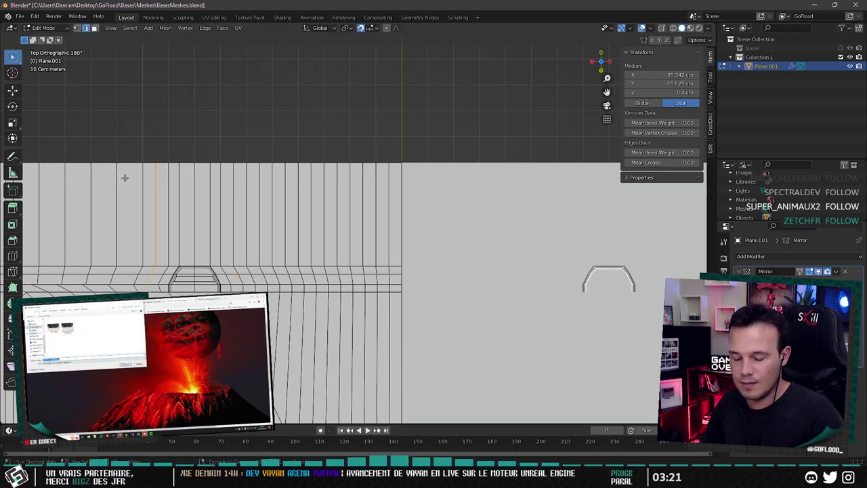
click(126, 169)
right_click(127, 169)
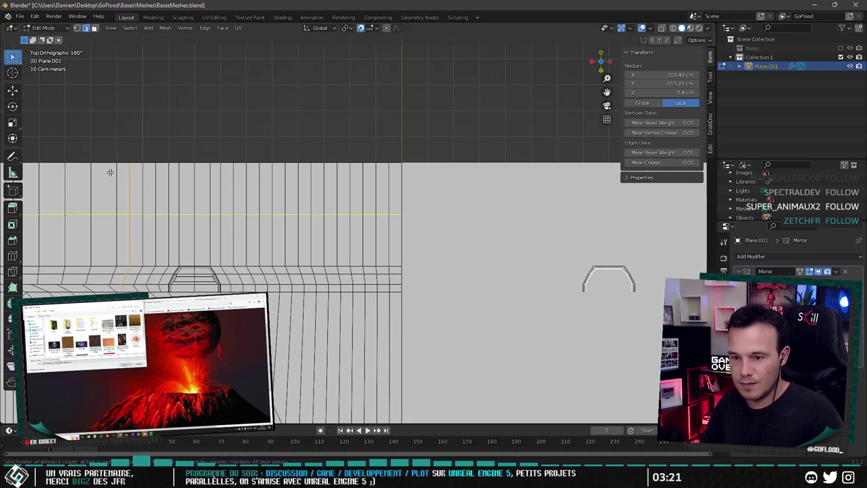
click(103, 165)
right_click(104, 164)
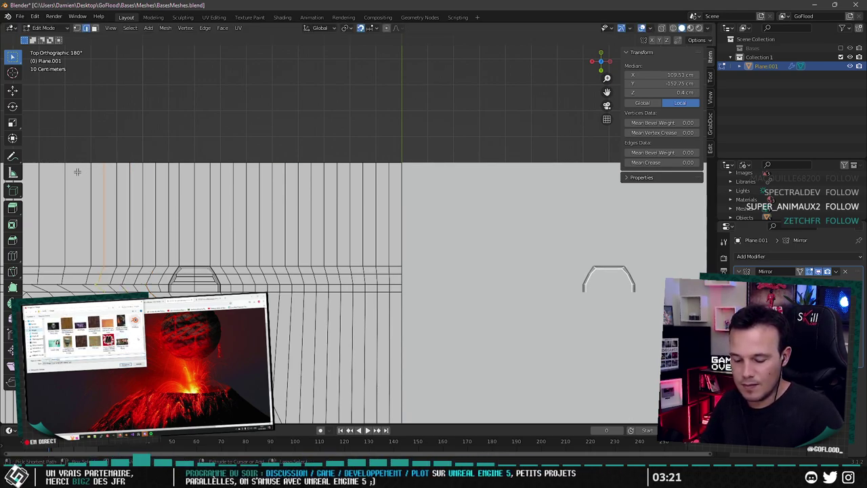
click(77, 170)
right_click(77, 170)
Add two more centred edge loops across the remaining stripes and inspect them in perspective.
shift+middle_drag(91, 186, 299, 189)
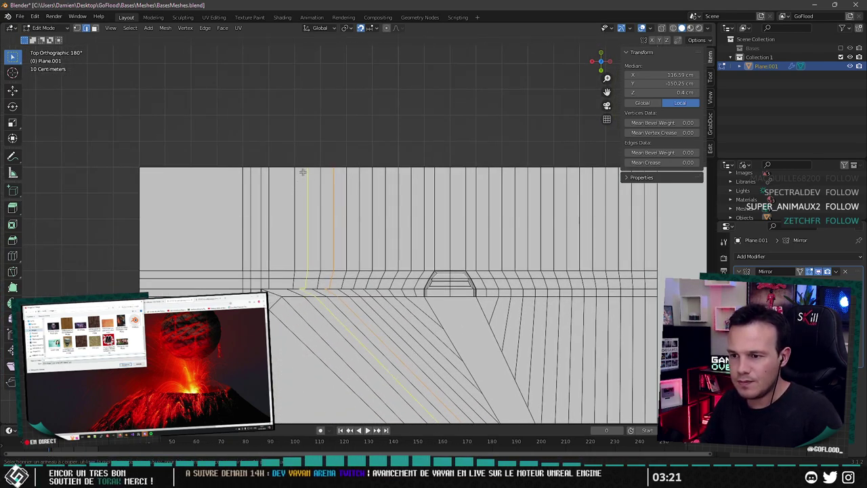
click(303, 172)
right_click(302, 172)
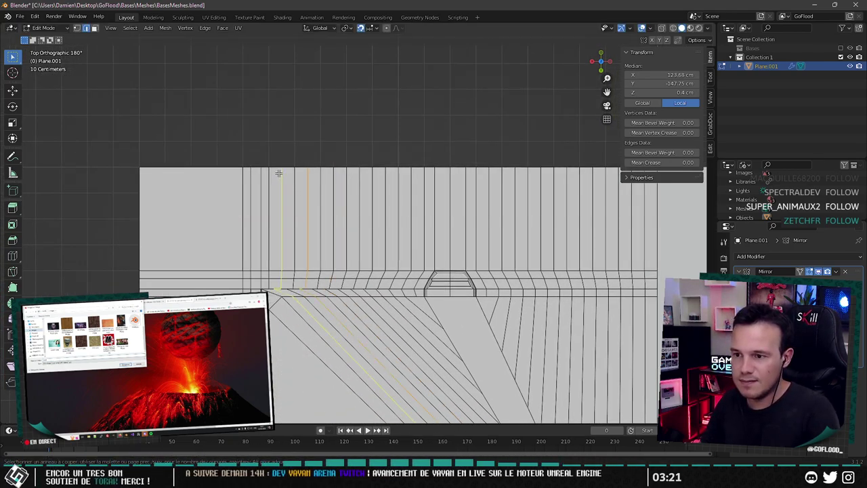
click(278, 173)
right_click(278, 174)
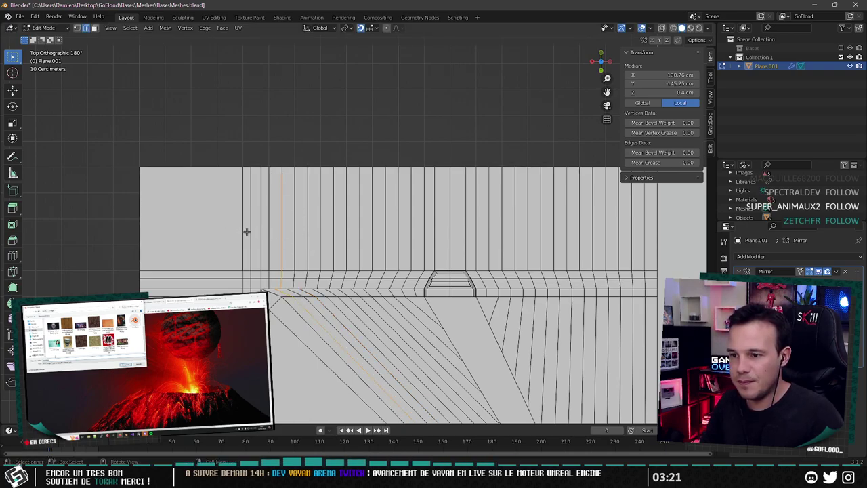
middle_drag(247, 232, 321, 262)
Shift the first vertical edge 1 cm along X, from 74 to 75 cm.
scroll(391, 255, up, 5)
scroll(392, 262, up, 2)
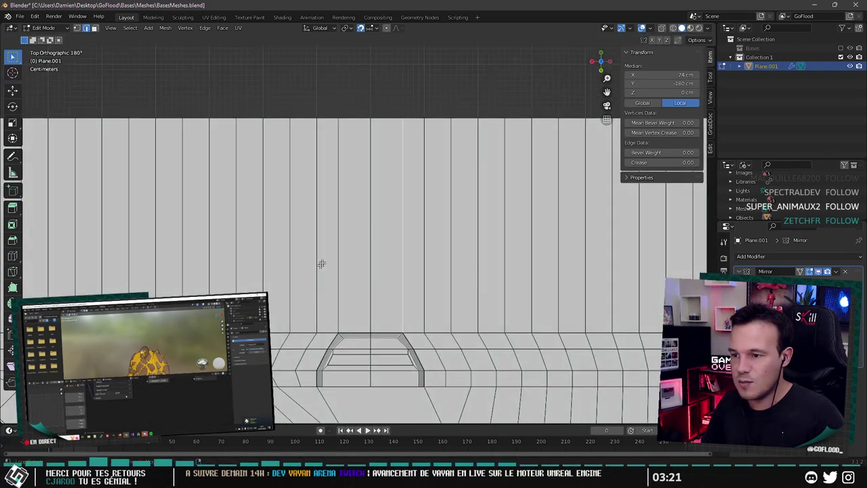
scroll(346, 217, up, 1)
scroll(393, 157, up, 2)
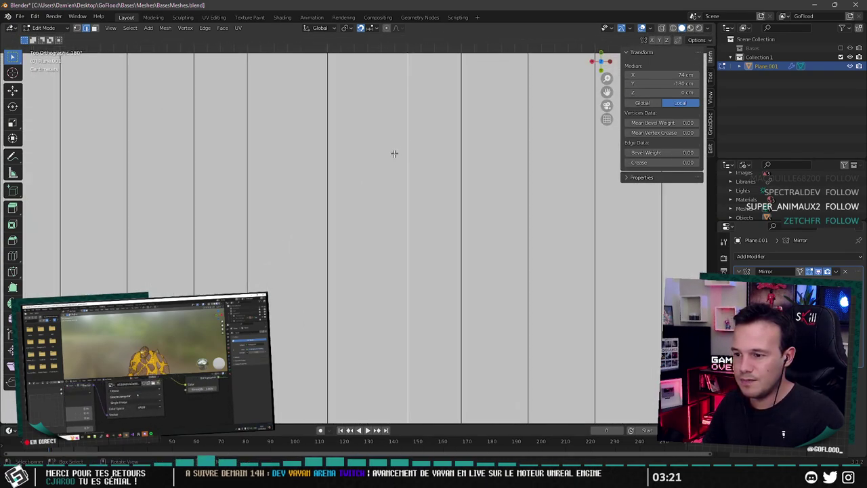
scroll(372, 210, down, 1)
mouse_move(372, 211)
middle_down()
mouse_move(364, 112)
mouse_move(371, 195)
middle_up()
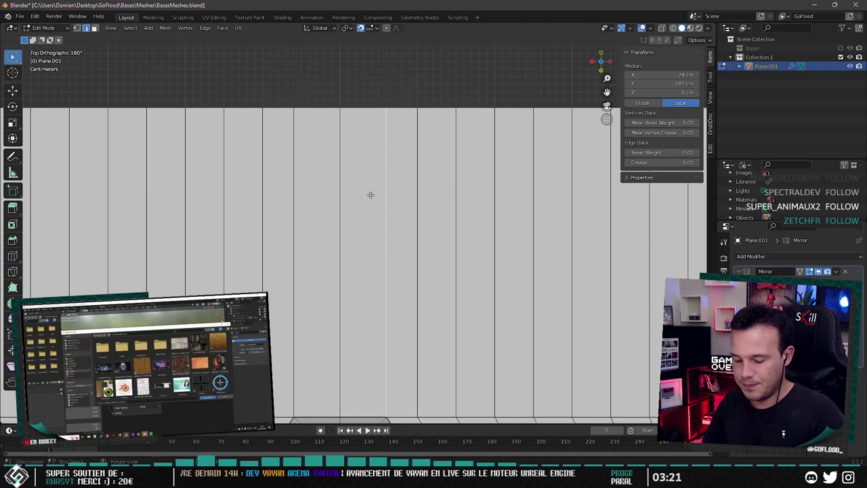
key(g)
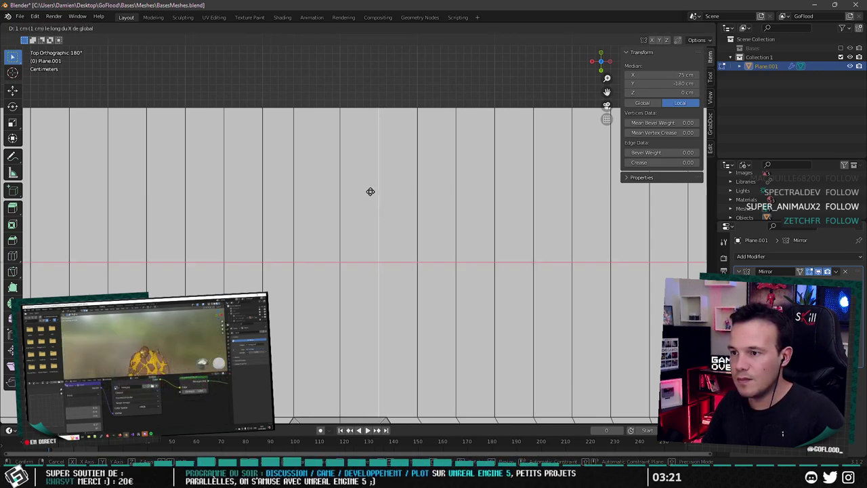
click(373, 191)
Shift the neighbouring vertical edge back 1 cm along X, from 86 to 85 cm.
scroll(334, 204, down, 3)
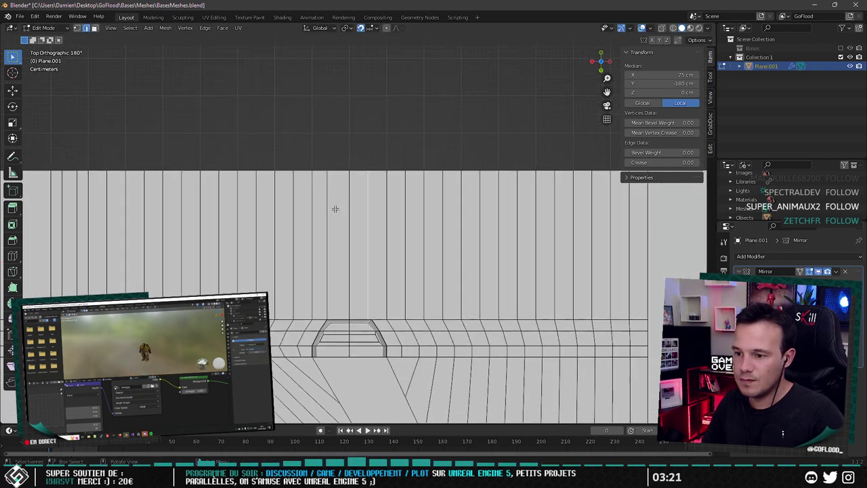
scroll(302, 199, up, 2)
click(303, 200)
key(g)
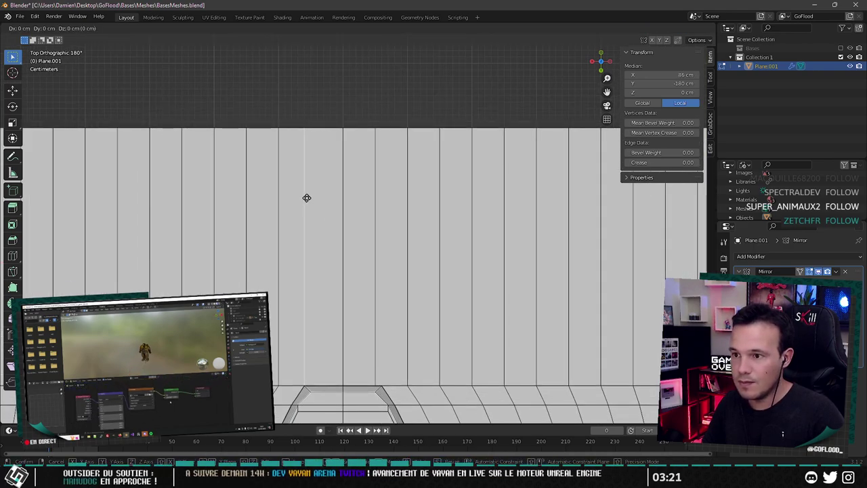
click(308, 197)
middle_drag(331, 207, 477, 231)
In face select mode, pick alternating face strips along the nearer part of the lower groove border.
middle_drag(399, 222, 185, 253)
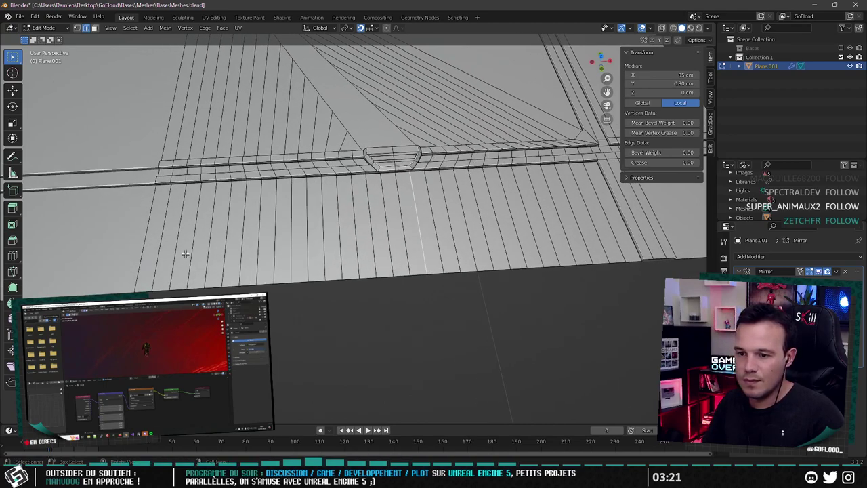
click(172, 214)
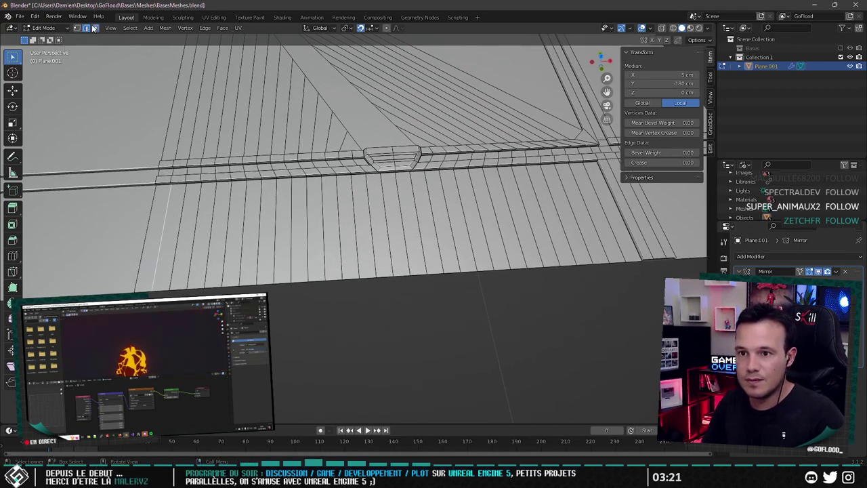
click(94, 28)
click(185, 242)
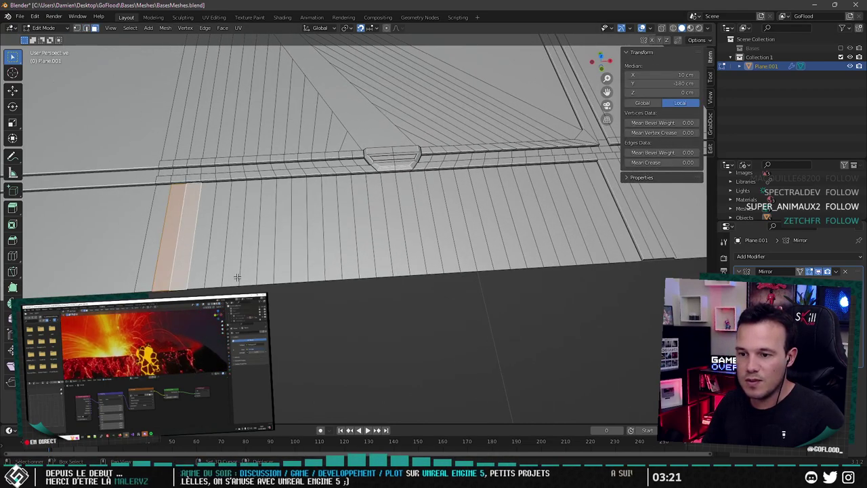
shift+click(220, 234)
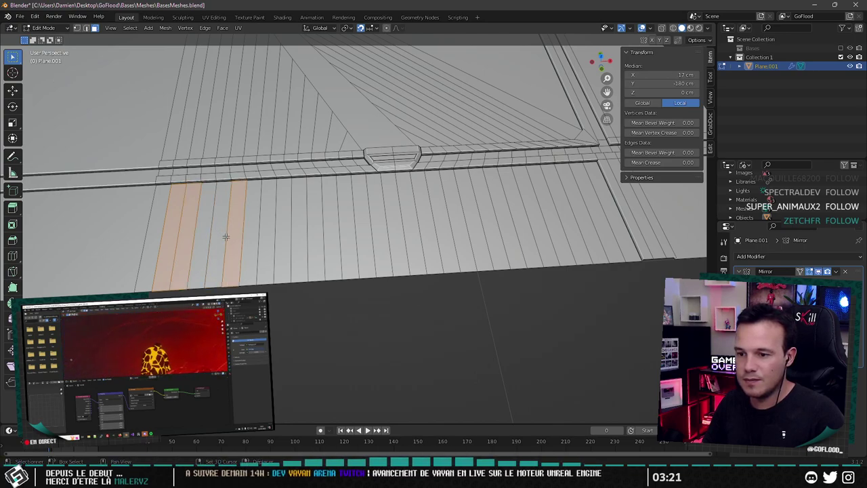
shift+click(248, 234)
shift+click(298, 227)
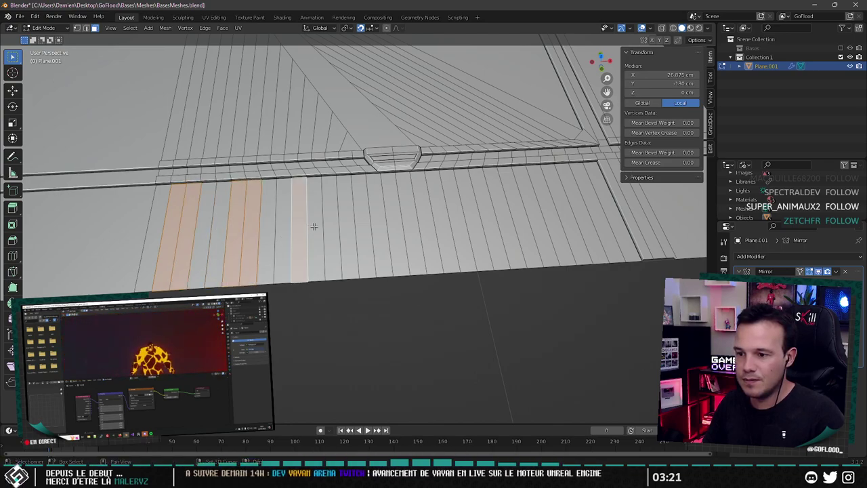
shift+click(314, 227)
shift+click(361, 228)
shift+click(380, 230)
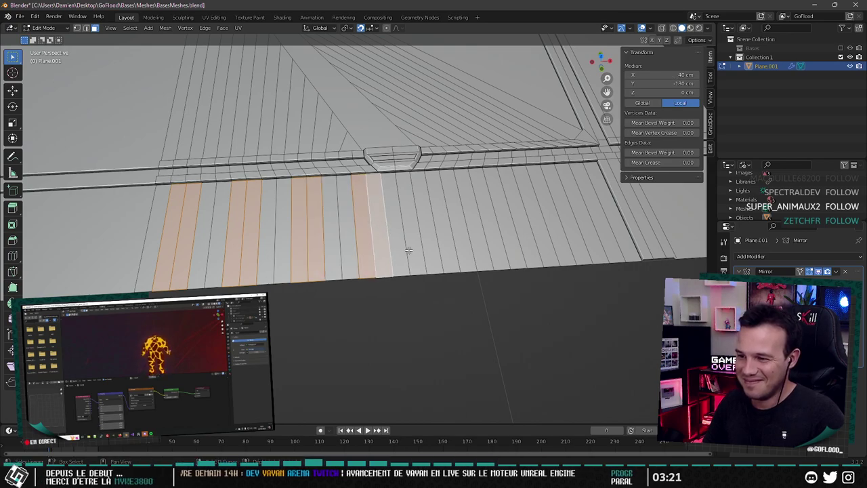
shift+click(425, 229)
shift+click(452, 220)
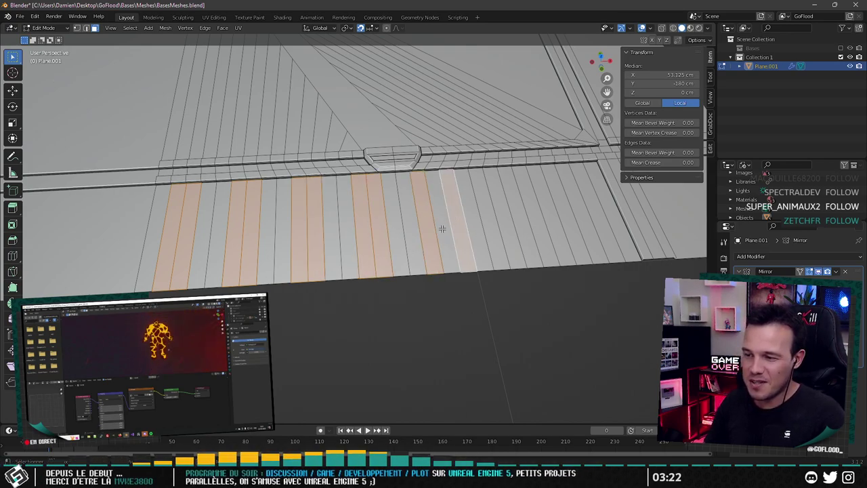
shift+click(440, 229)
shift+click(441, 221)
Add the remaining alternating strips along the far part of the border to the selection.
middle_drag(497, 248, 386, 242)
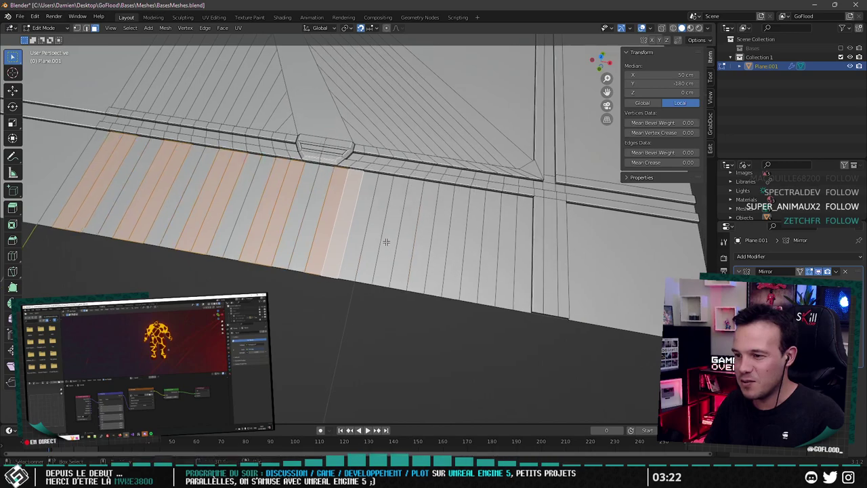
shift+click(386, 242)
shift+click(410, 230)
middle_drag(444, 249, 461, 235)
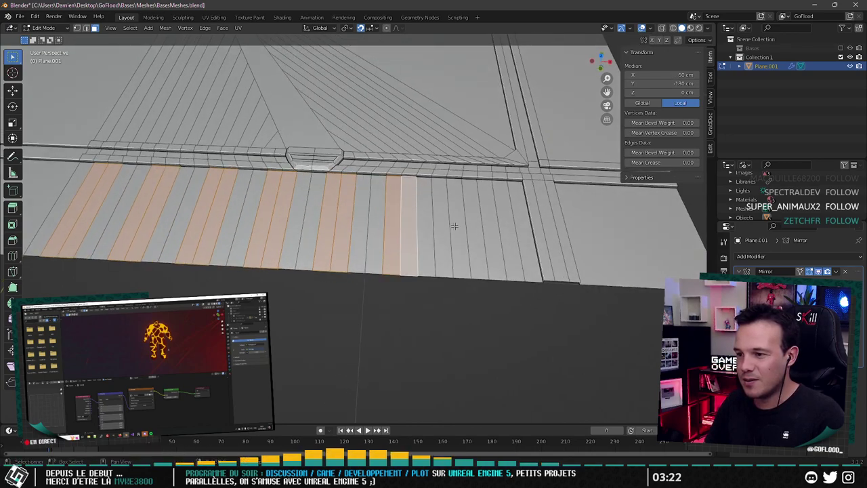
shift+click(454, 225)
shift+click(479, 233)
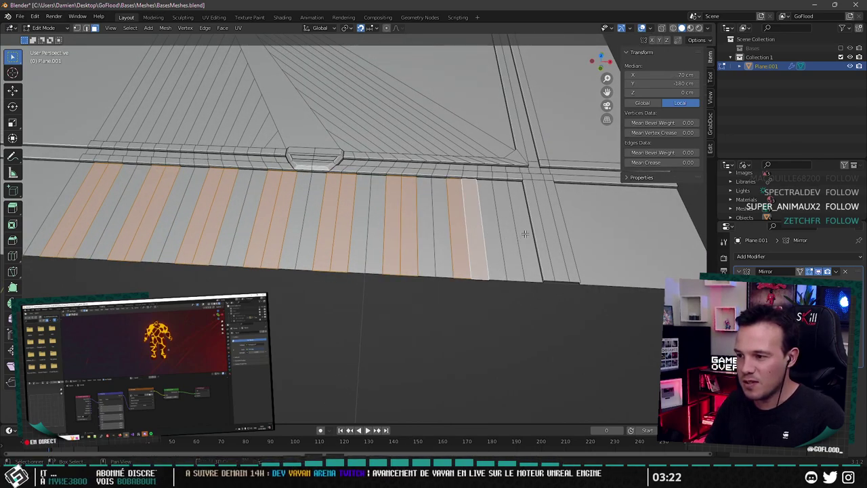
shift+click(513, 248)
scroll(474, 258, down, 4)
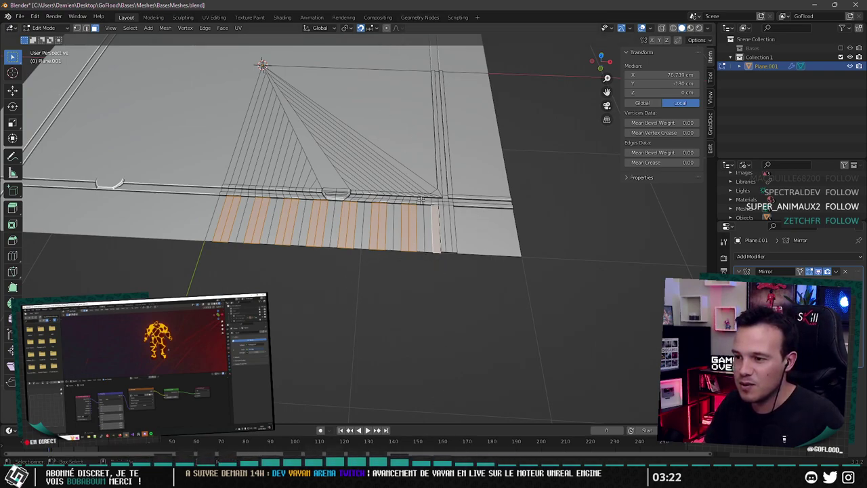
middle_drag(422, 200, 322, 224)
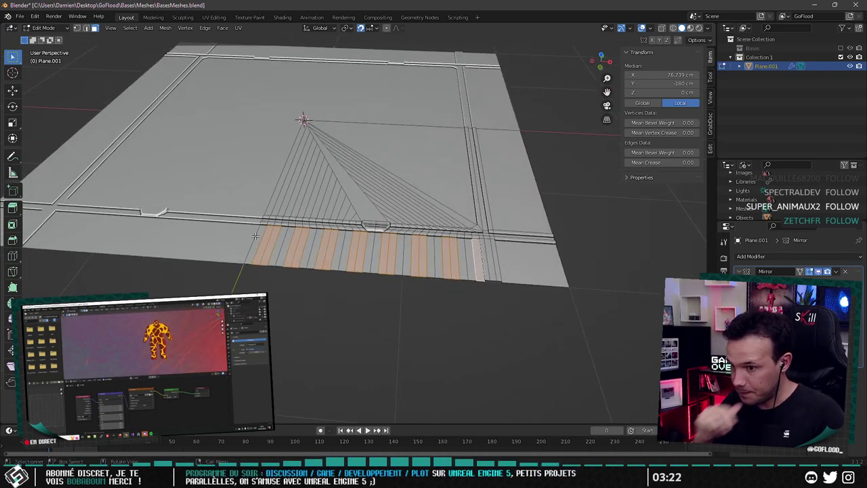
Loop-cut the plain left face of the front band with 7 centred, evenly spaced vertical cuts.
middle_drag(277, 183, 345, 239)
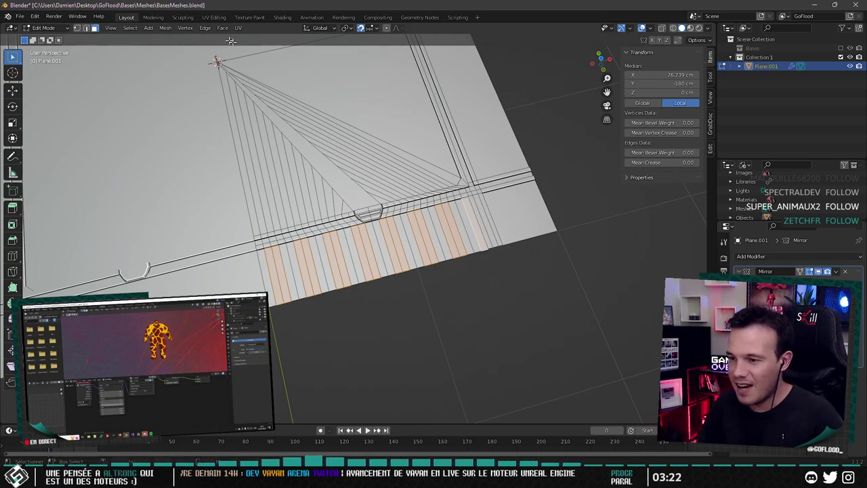
middle_drag(314, 211, 336, 270)
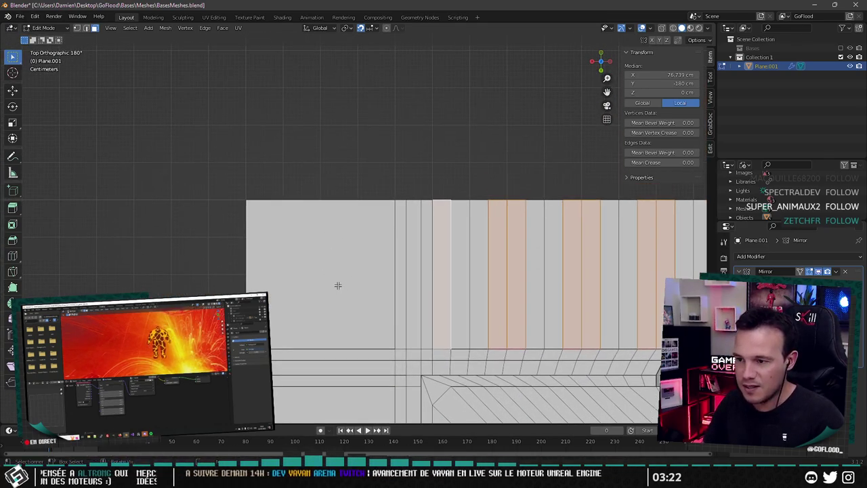
scroll(366, 207, up, 2)
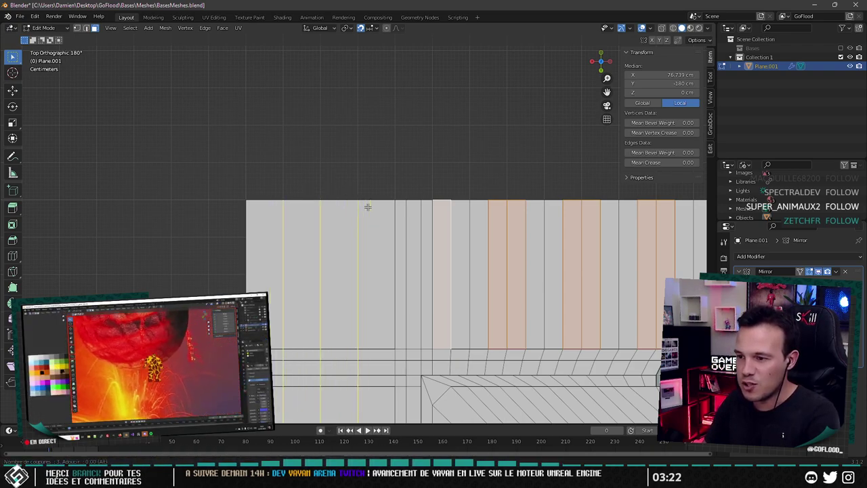
scroll(368, 207, up, 4)
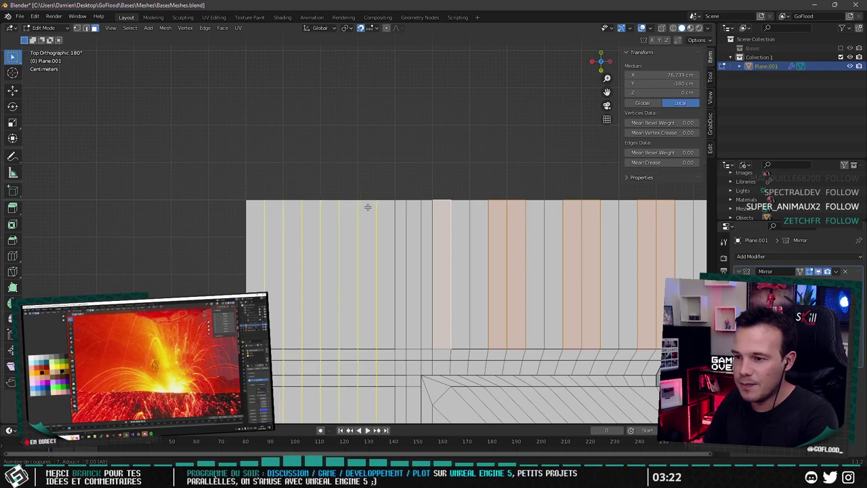
click(368, 205)
right_click(368, 206)
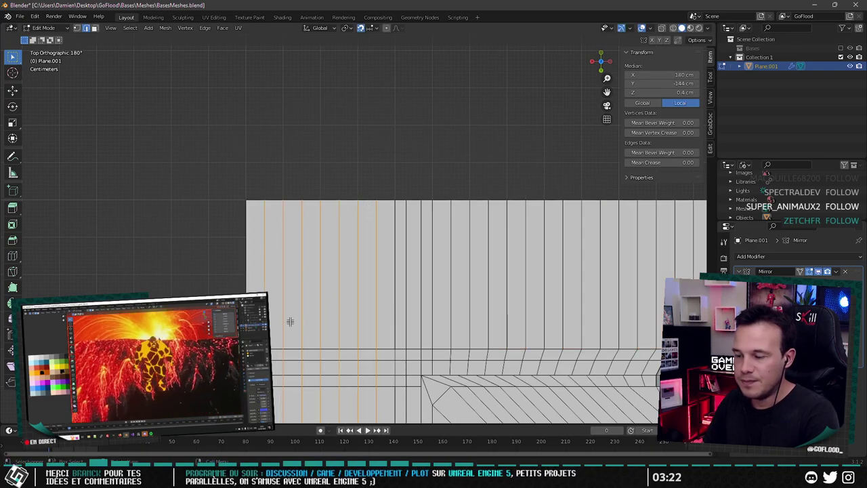
Switch to face select and box-select the fan of thin triangles, inspecting it from several angles.
middle_drag(290, 321, 523, 166)
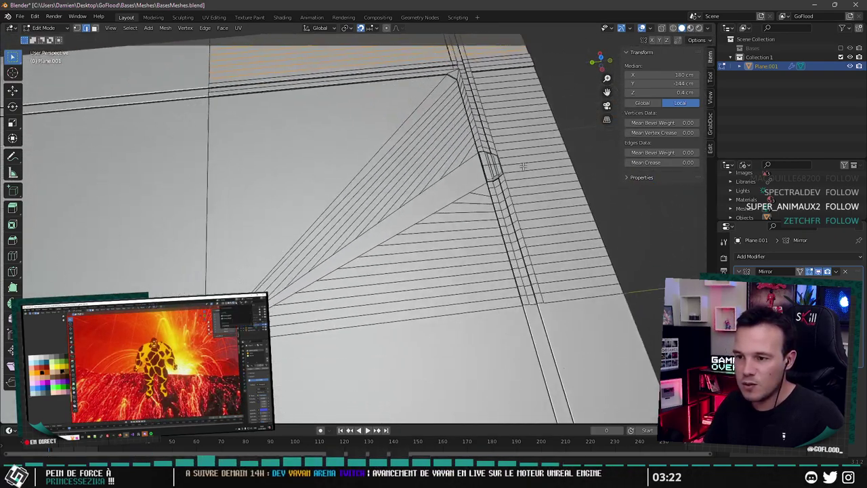
click(94, 29)
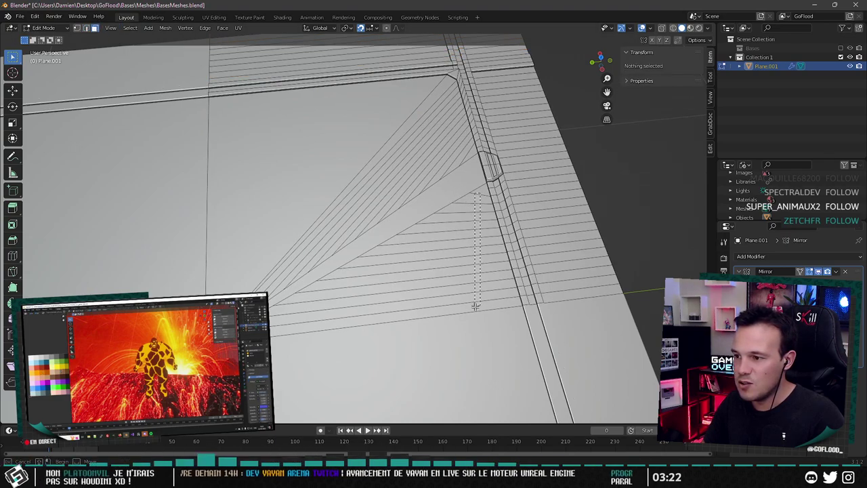
drag(476, 305, 477, 308)
middle_drag(467, 293, 514, 268)
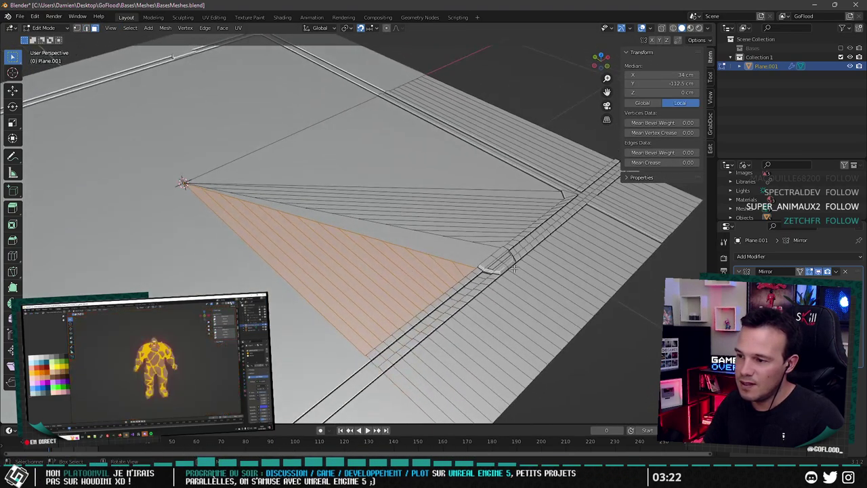
middle_drag(377, 338, 380, 239)
middle_drag(371, 287, 422, 271)
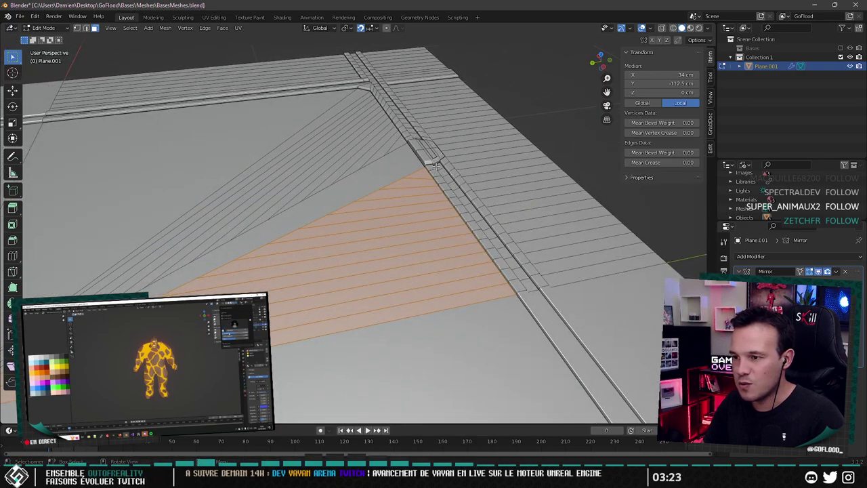
middle_drag(487, 249, 435, 217)
middle_drag(380, 152, 358, 298)
Try selecting the bottom strip and long groove-side faces, then undo and clear the selection.
key(alt+a)
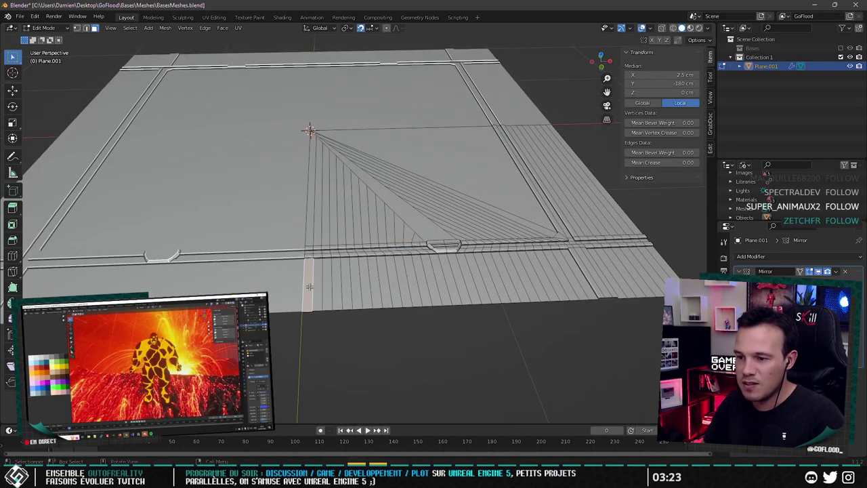
click(426, 282)
middle_drag(426, 282, 434, 244)
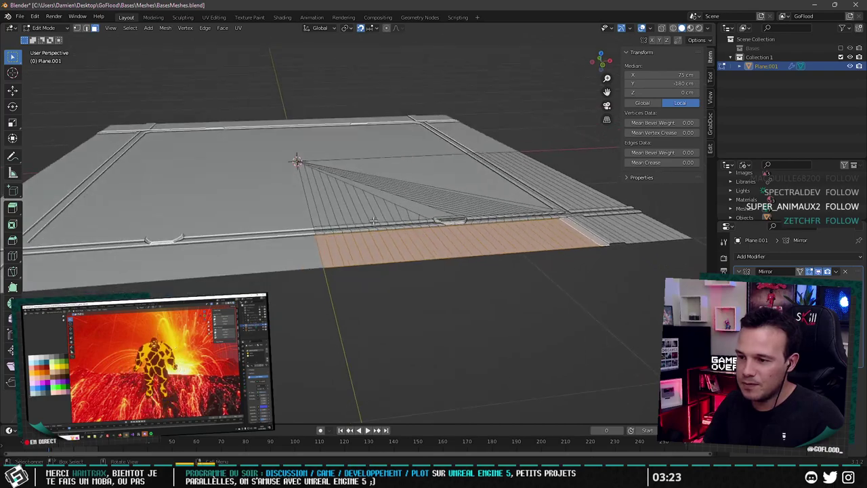
scroll(475, 244, up, 6)
click(520, 252)
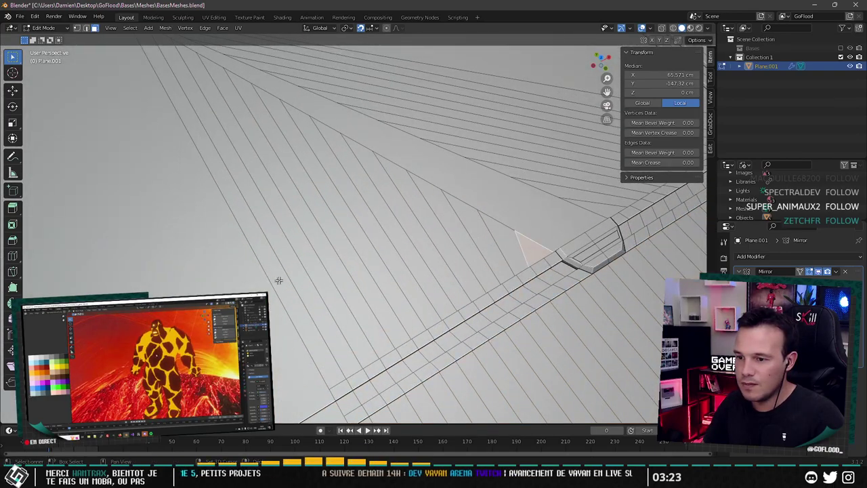
ctrl+click(304, 287)
key(ctrl+z)
ctrl+click(300, 293)
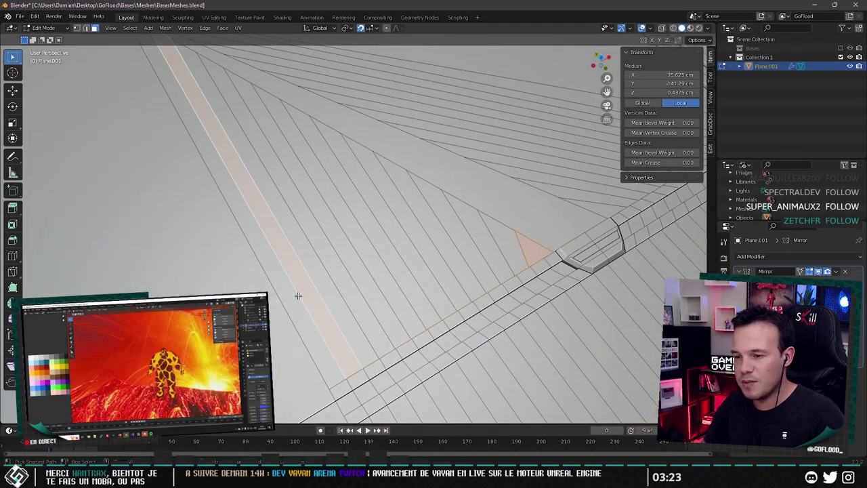
key(ctrl+z)
key(alt+a)
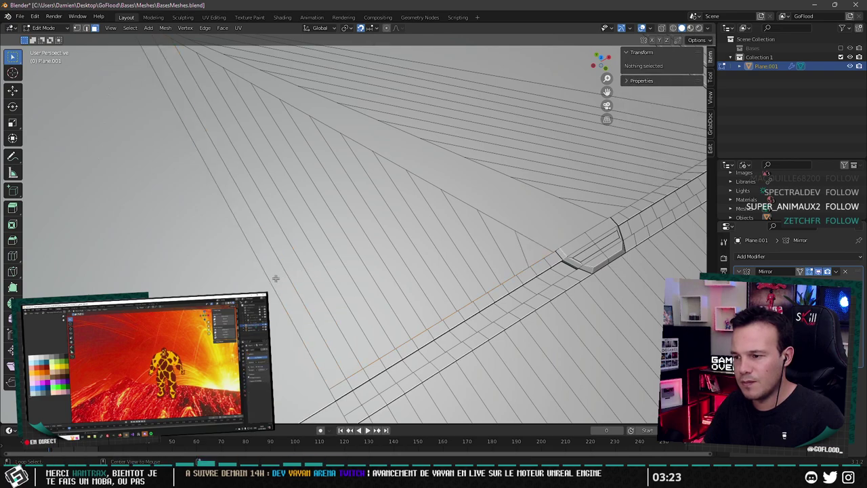
Select the triangular fan beside the groove and dissolve it into one face.
middle_drag(276, 278, 429, 150)
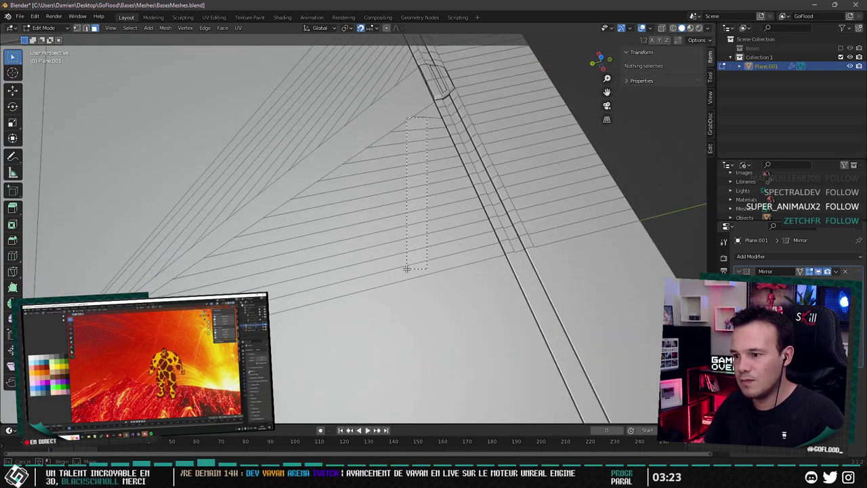
alt+click(438, 269)
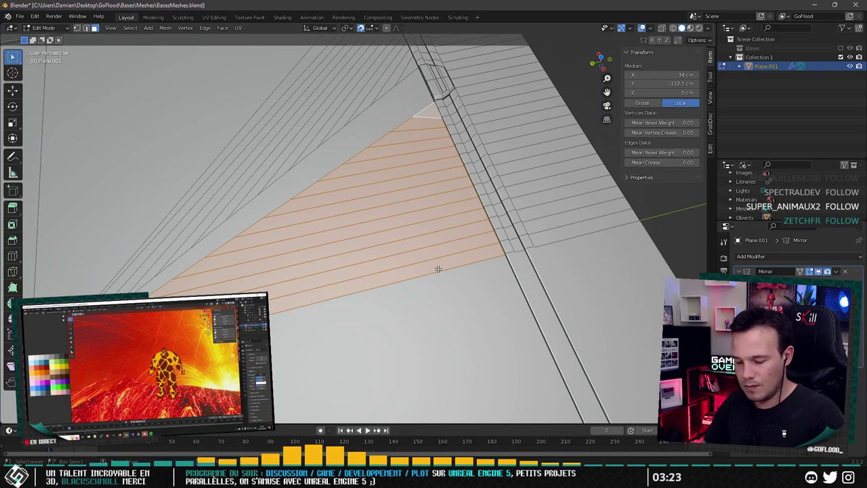
key(ctrl+x)
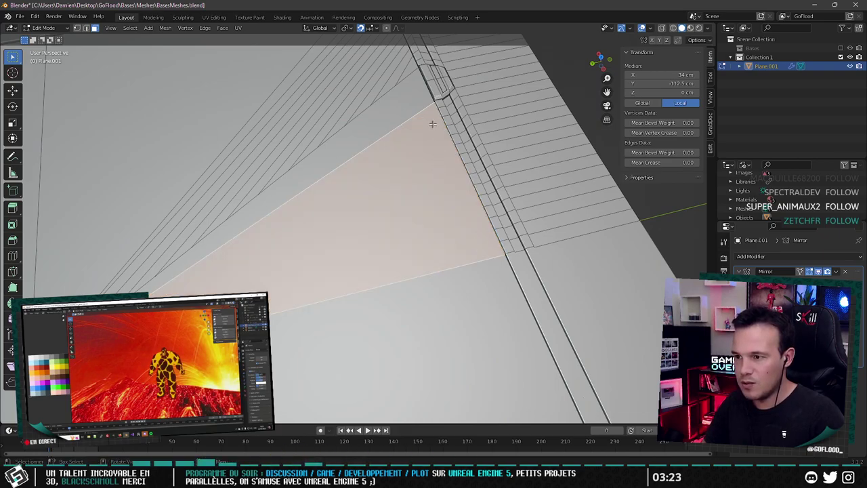
middle_drag(456, 178, 389, 264)
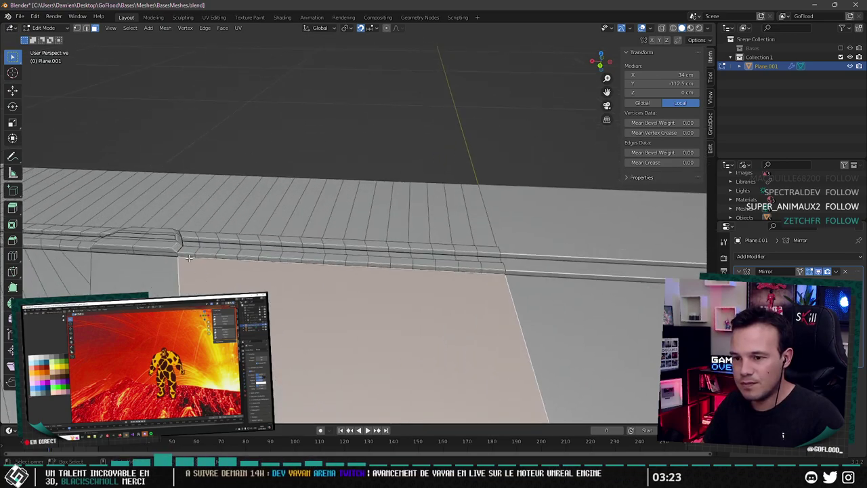
click(389, 264)
alt+click(490, 270)
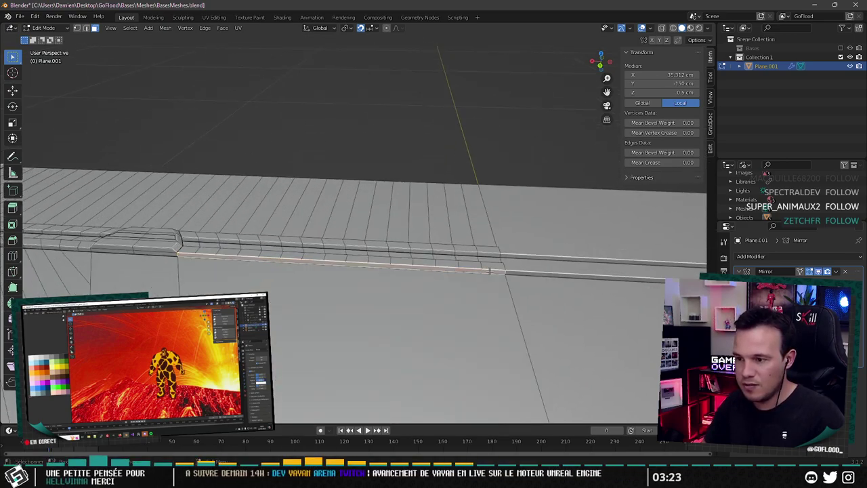
click(186, 253)
middle_drag(186, 253, 474, 250)
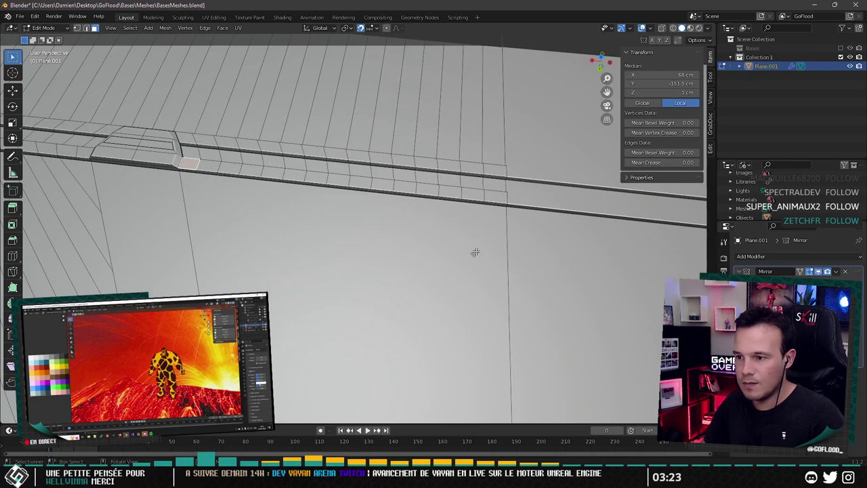
shift+click(494, 194)
shift+click(495, 194)
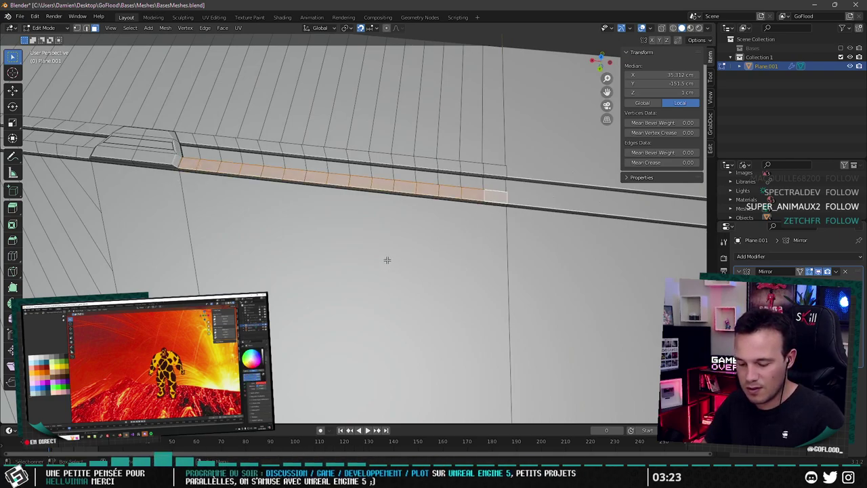
middle_drag(386, 246, 434, 242)
shift+click(544, 290)
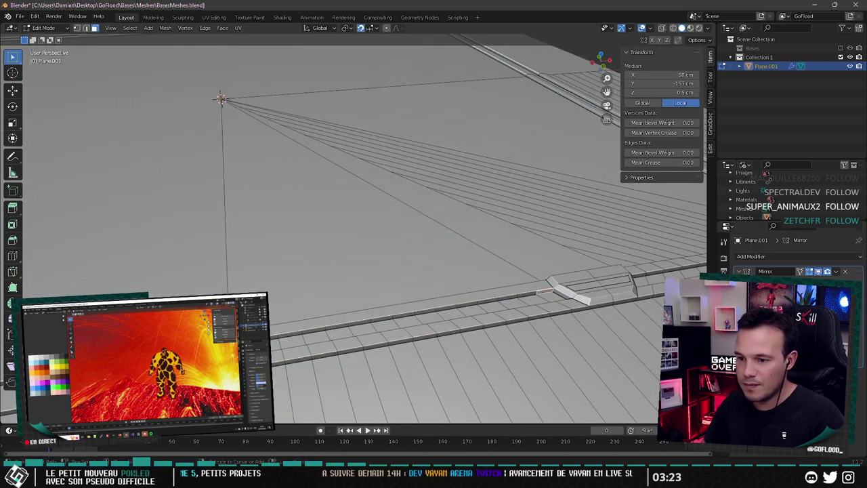
shift+click(544, 290)
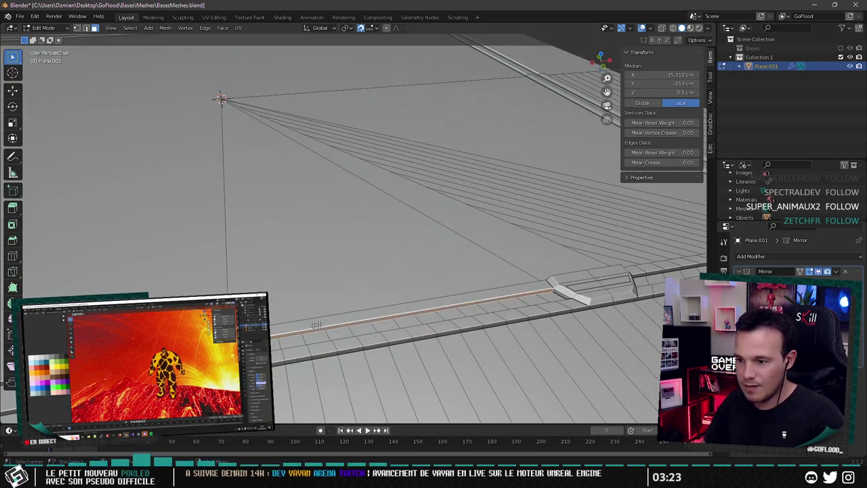
scroll(544, 290, up, 5)
middle_drag(544, 289, 502, 323)
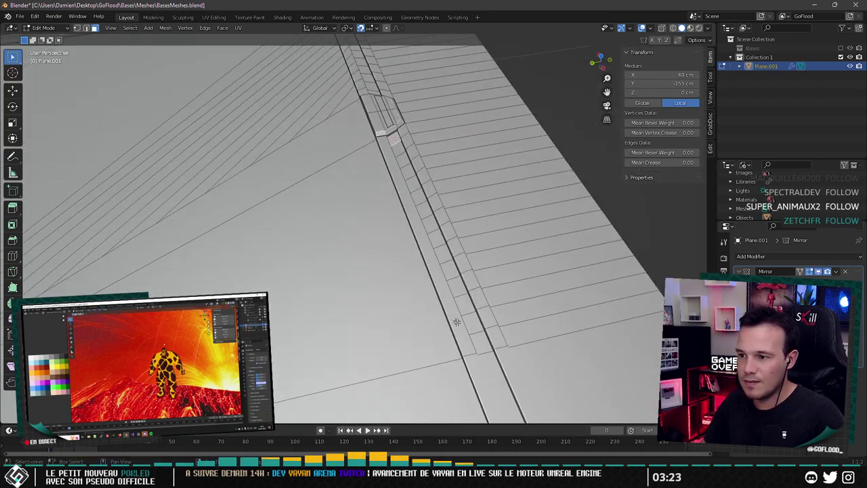
shift+click(479, 341)
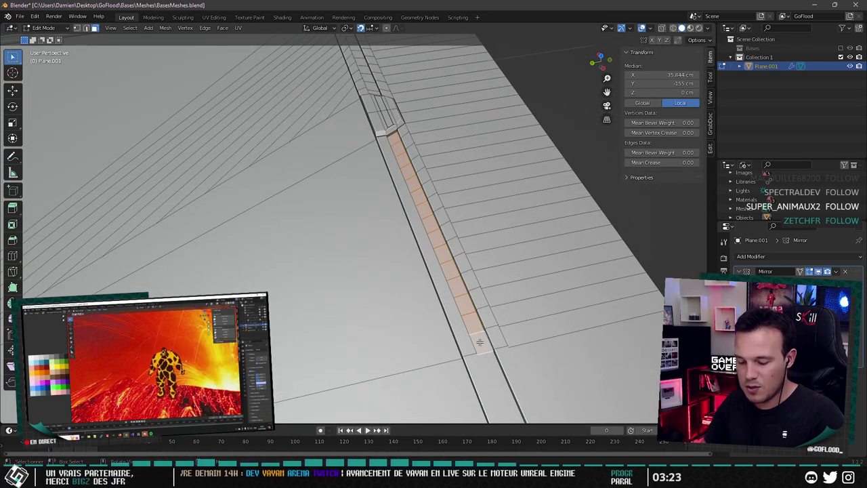
scroll(479, 342, down, 5)
middle_drag(479, 342, 204, 207)
scroll(515, 191, up, 4)
click(172, 209)
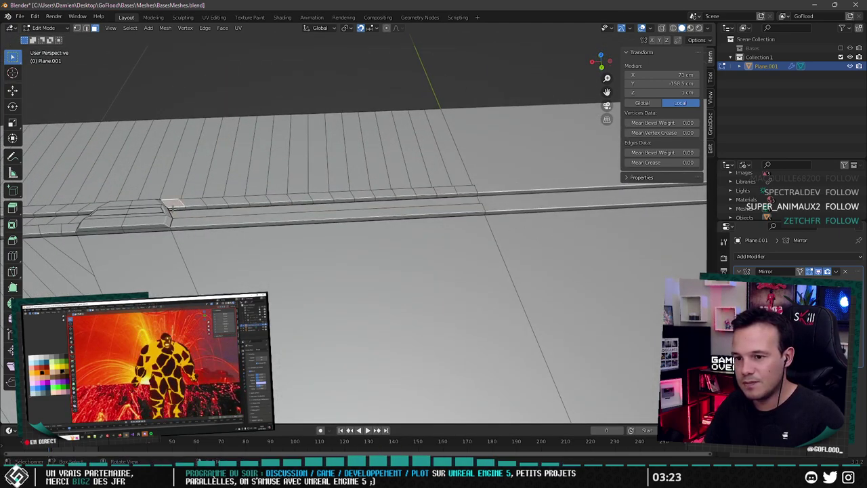
click(466, 194)
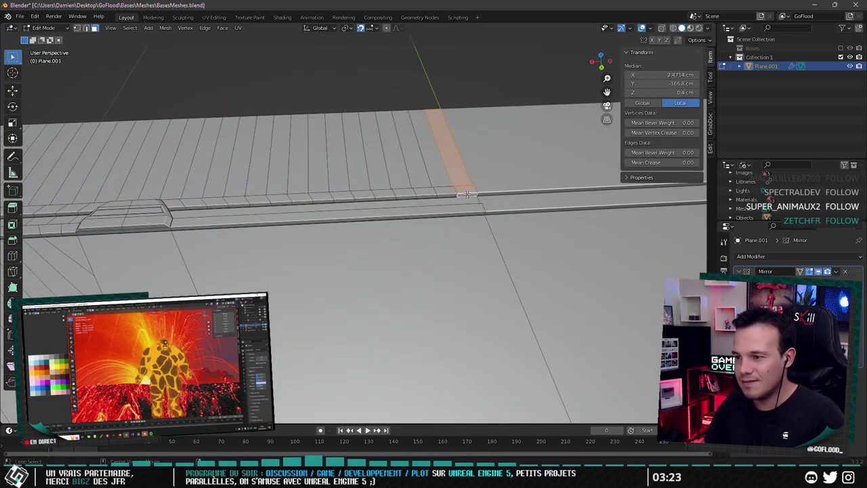
click(178, 207)
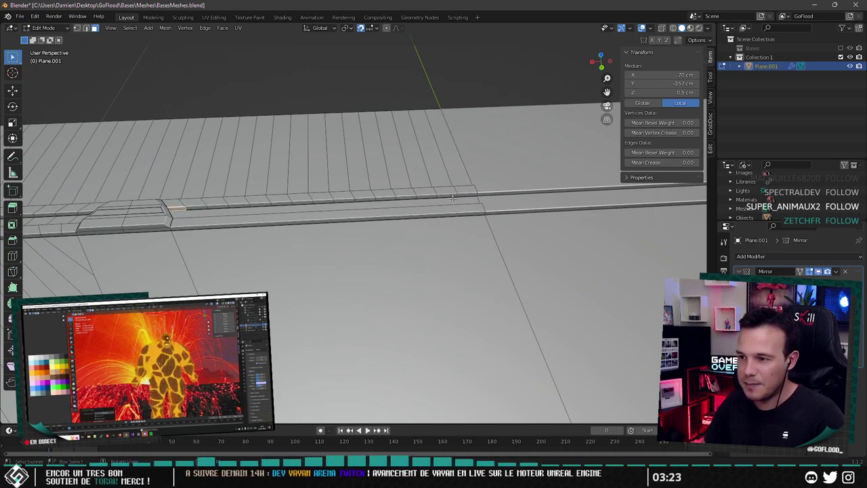
ctrl+click(460, 195)
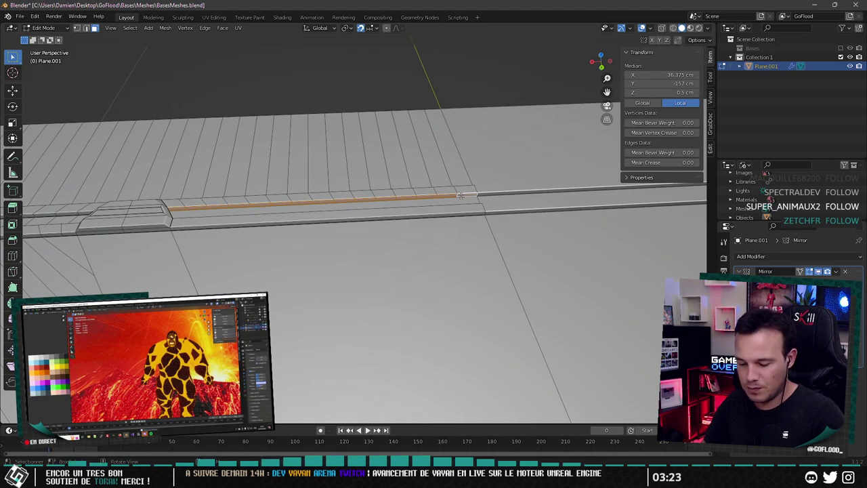
middle_drag(460, 195, 525, 201)
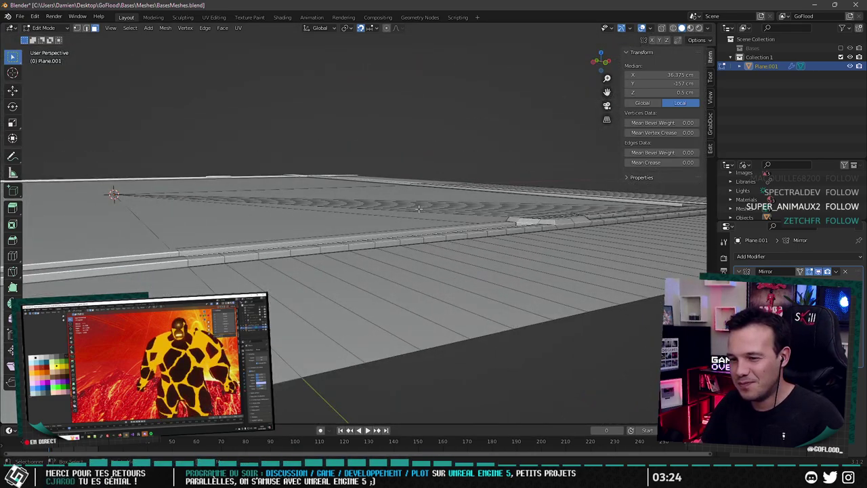
scroll(418, 208, up, 3)
middle_drag(341, 217, 470, 249)
alt+click(293, 262)
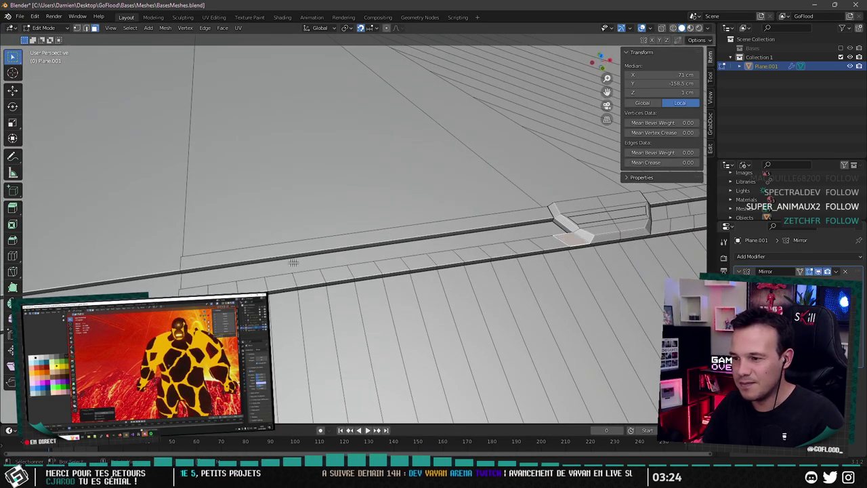
click(568, 241)
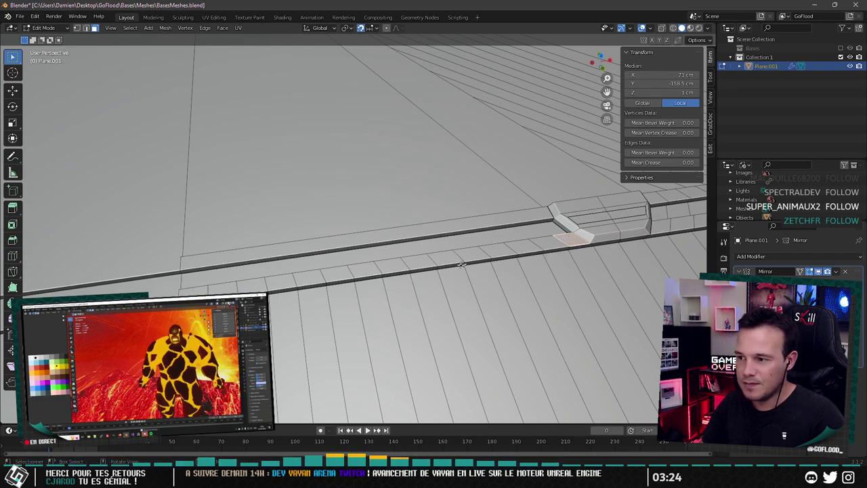
scroll(461, 265, down, 8)
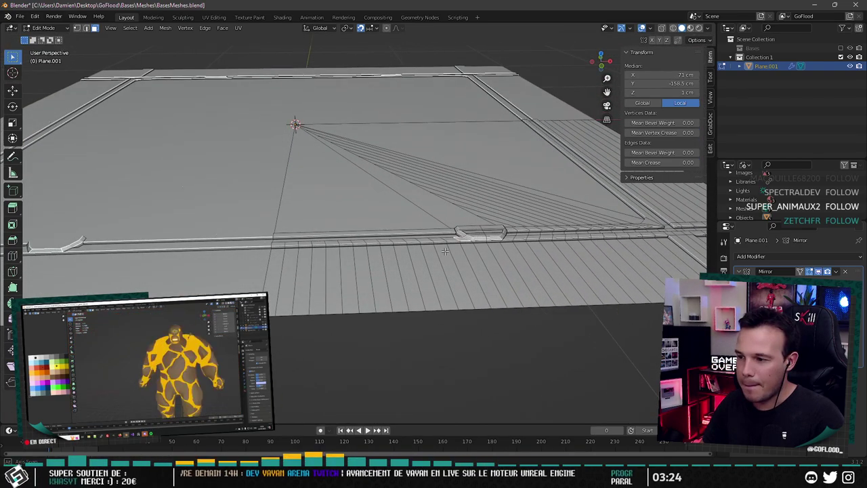
middle_drag(445, 251, 445, 274)
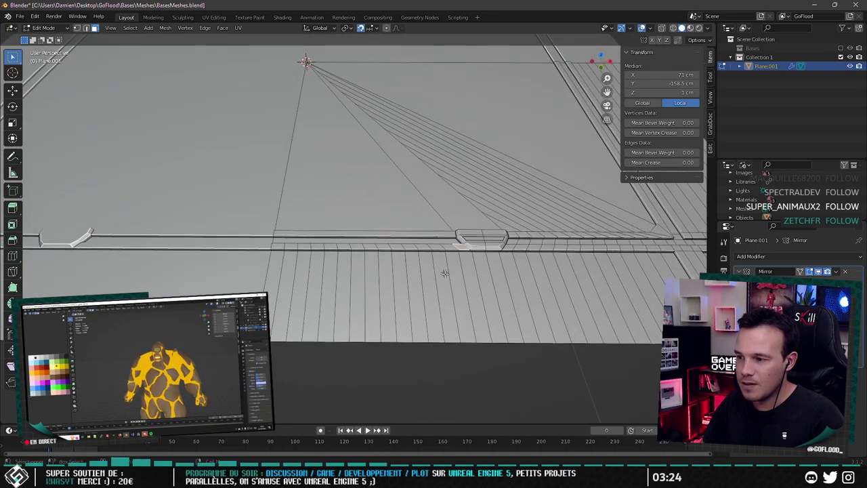
scroll(474, 285, down, 2)
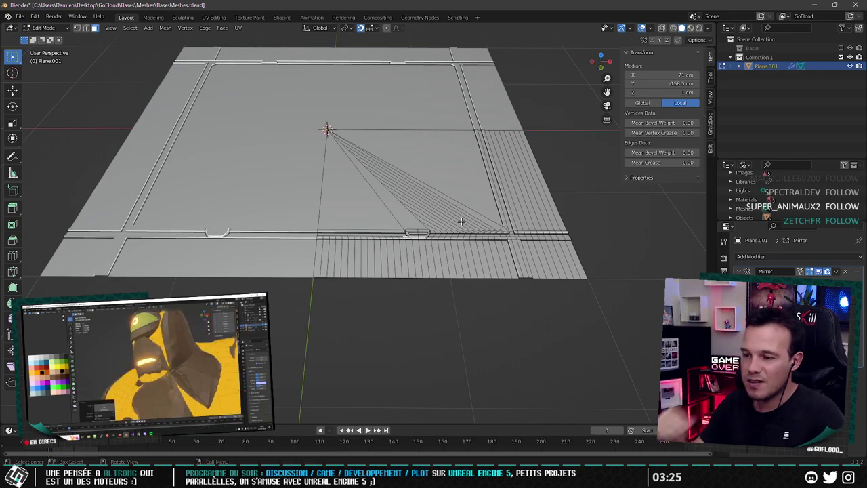
Switch to vertex select and pick a first vertex on the groove edge.
scroll(424, 178, up, 3)
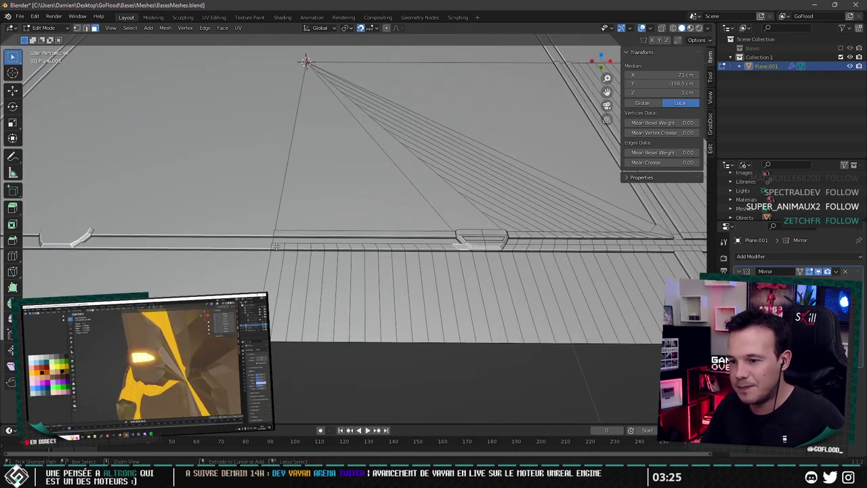
ctrl+click(276, 246)
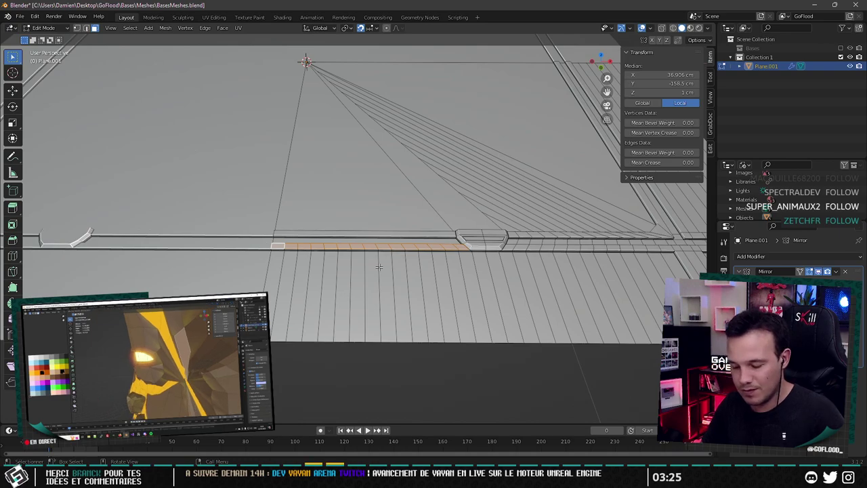
scroll(353, 224, down, 5)
middle_drag(352, 223, 205, 63)
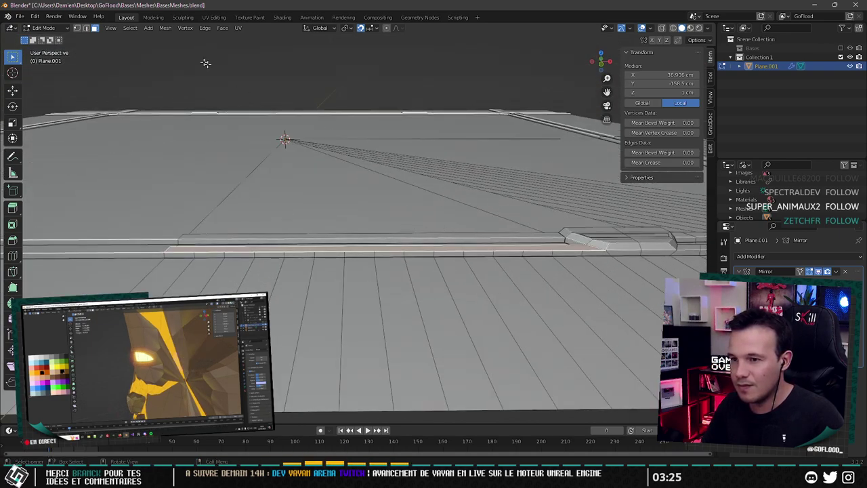
key(1)
scroll(514, 248, down, 2)
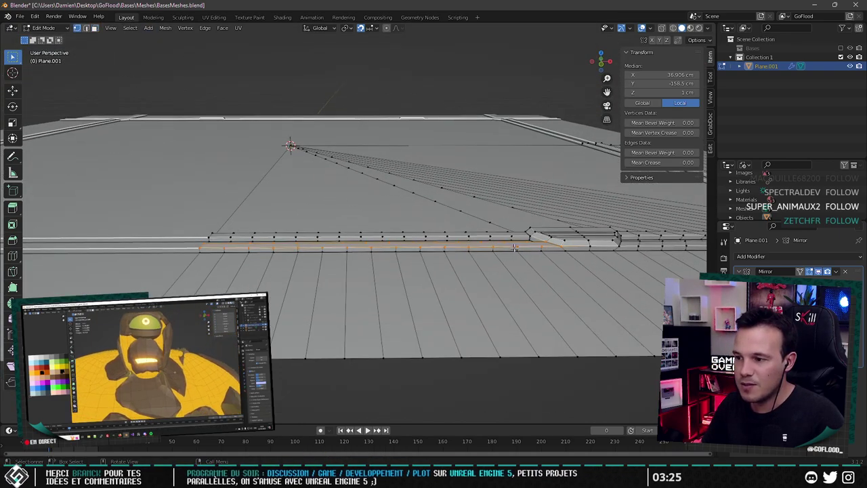
click(541, 248)
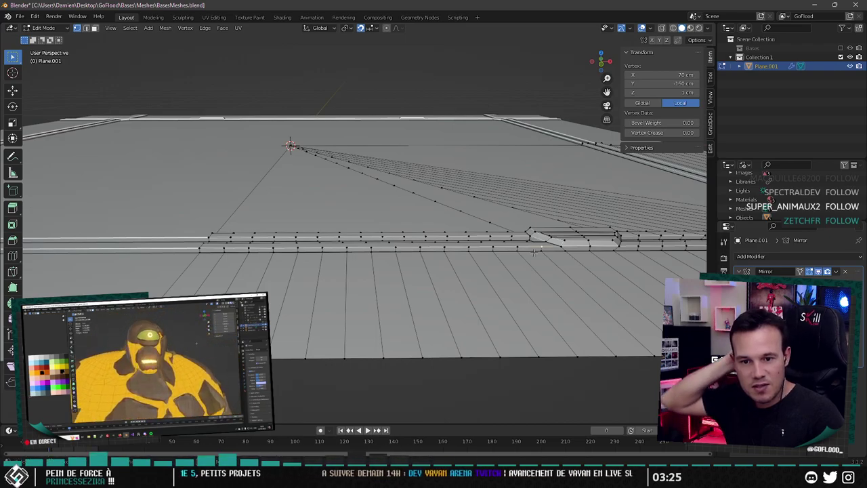
middle_drag(533, 252, 433, 244)
scroll(474, 261, up, 4)
scroll(428, 213, down, 4)
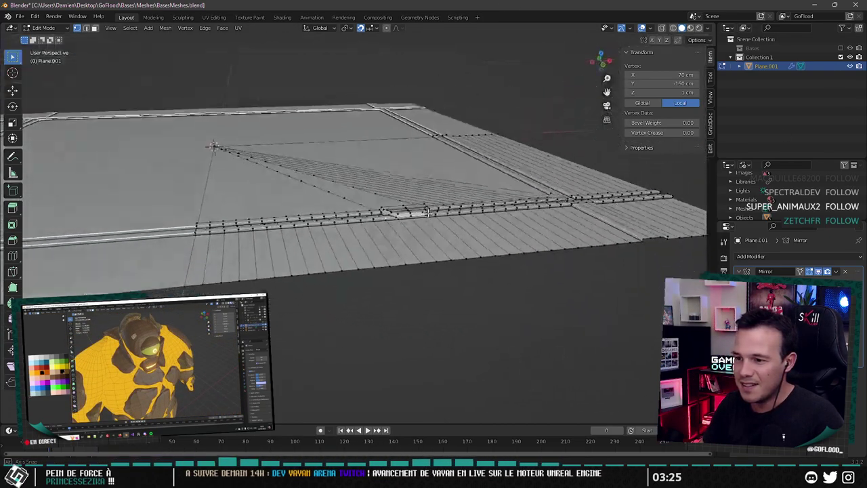
middle_drag(428, 213, 443, 274)
scroll(420, 202, up, 4)
scroll(408, 277, down, 5)
scroll(452, 248, up, 3)
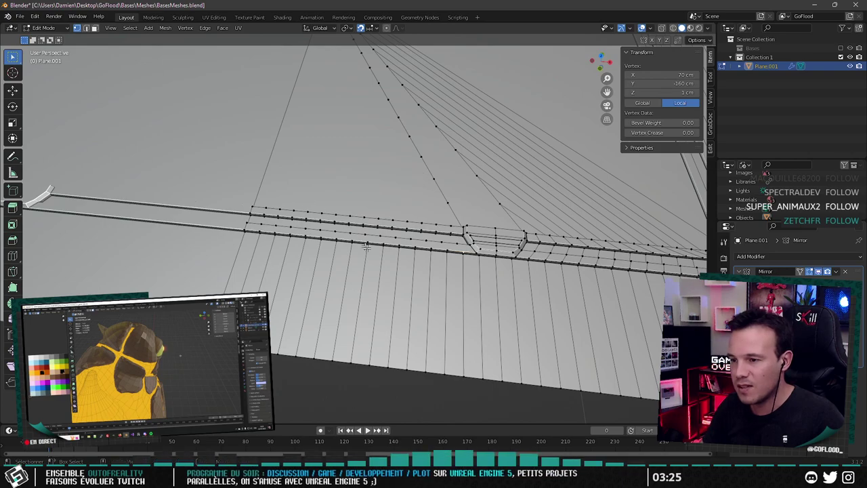
scroll(429, 228, down, 3)
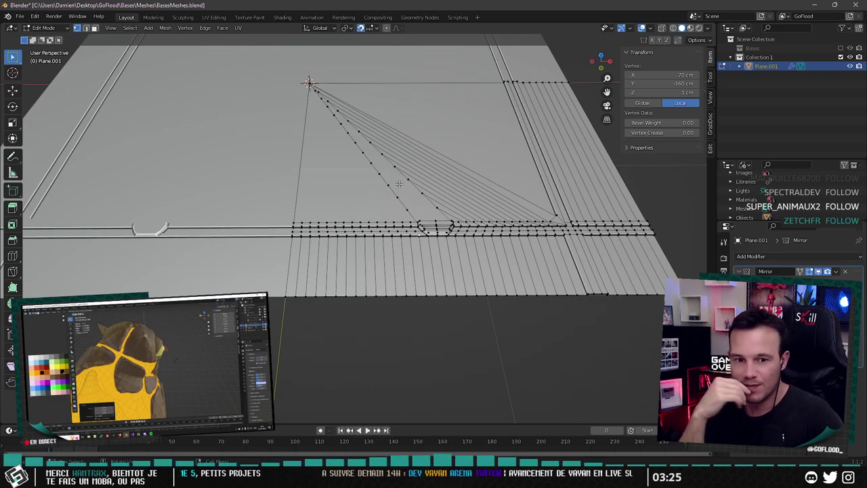
mouse_move(399, 183)
middle_down()
mouse_move(416, 149)
mouse_move(438, 202)
mouse_move(475, 174)
mouse_move(489, 174)
middle_up()
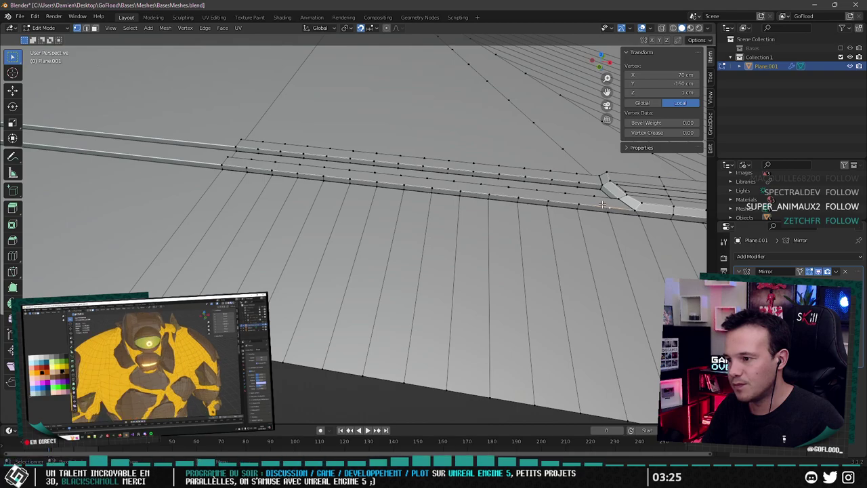
Add more groove-edge vertices and merge them into one vertex at X 40 cm, Y -160 cm.
shift+click(574, 203)
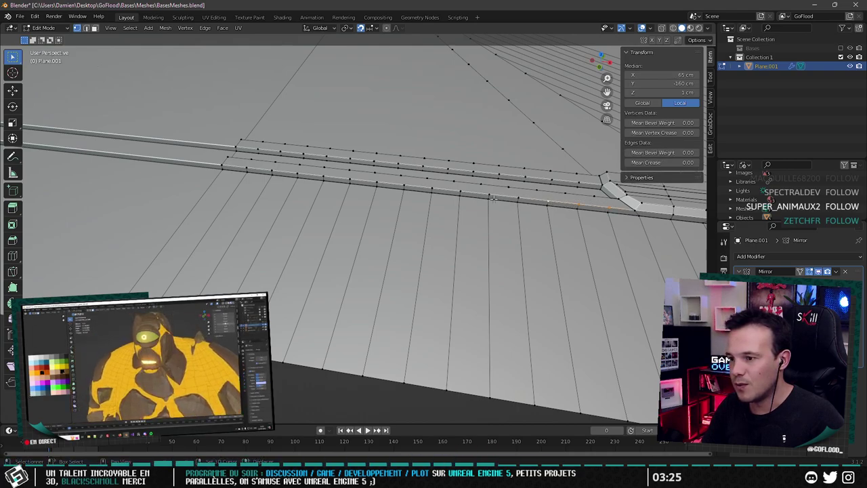
middle_drag(466, 191, 359, 238)
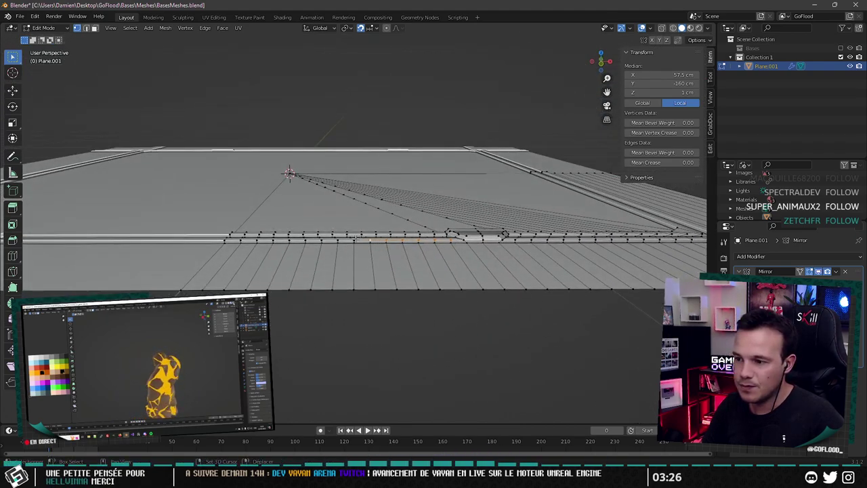
right_click(355, 239)
mouse_move(359, 238)
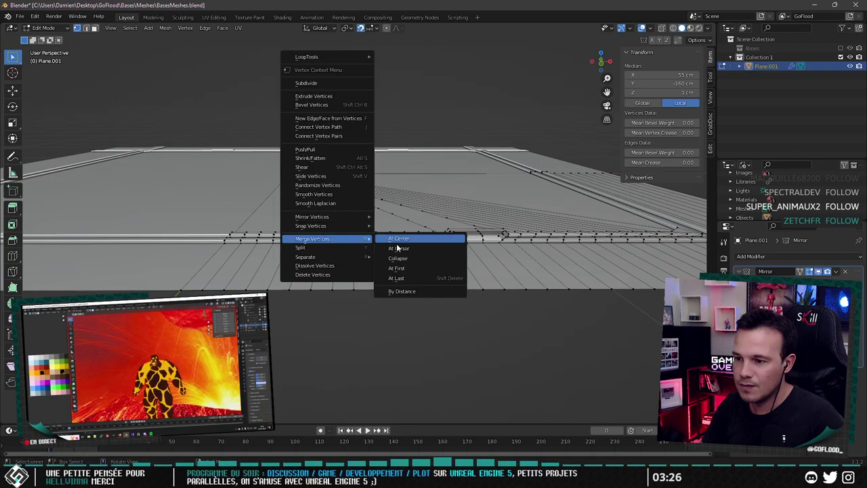
click(398, 248)
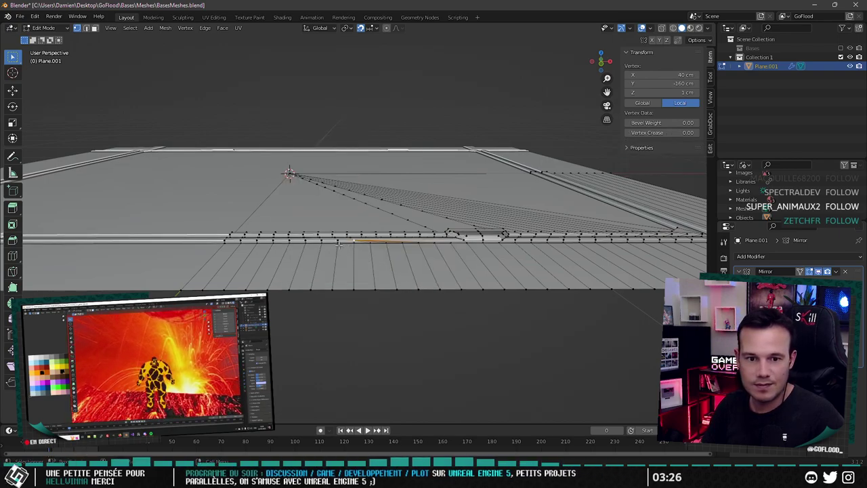
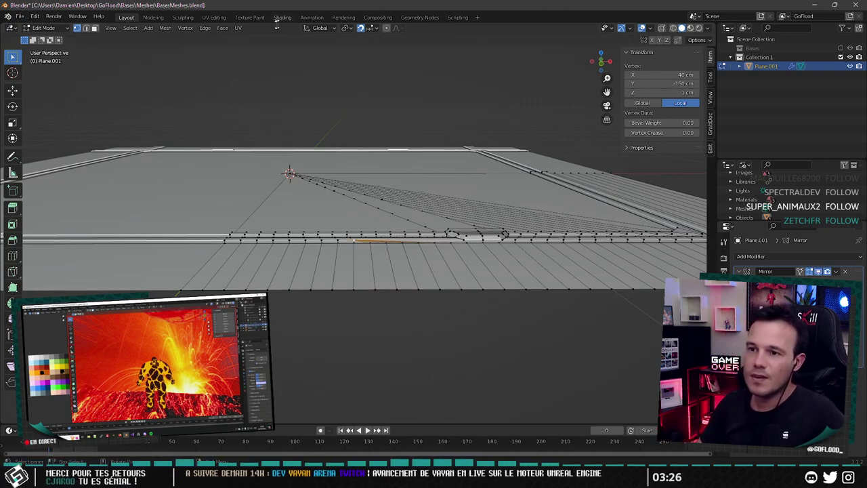
Switch to the UV Editing workspace and zoom both views onto Plane.001 beside the empty UV grid.
click(215, 17)
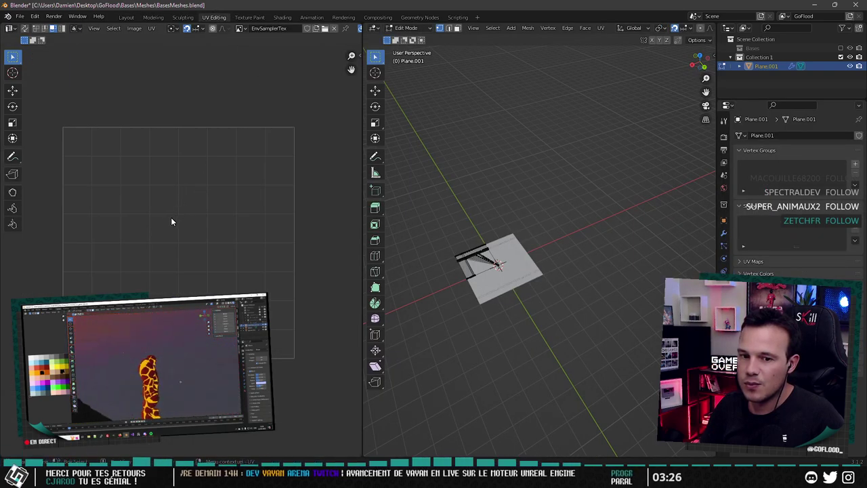
scroll(168, 224, down, 1)
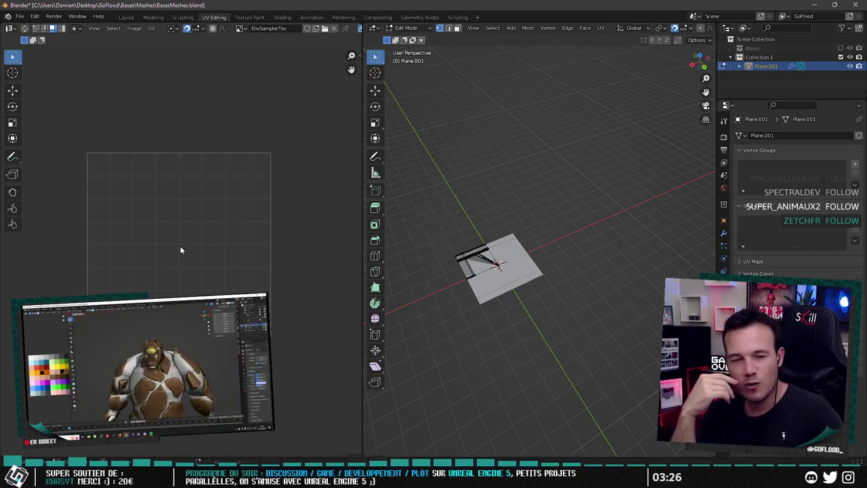
scroll(513, 281, up, 7)
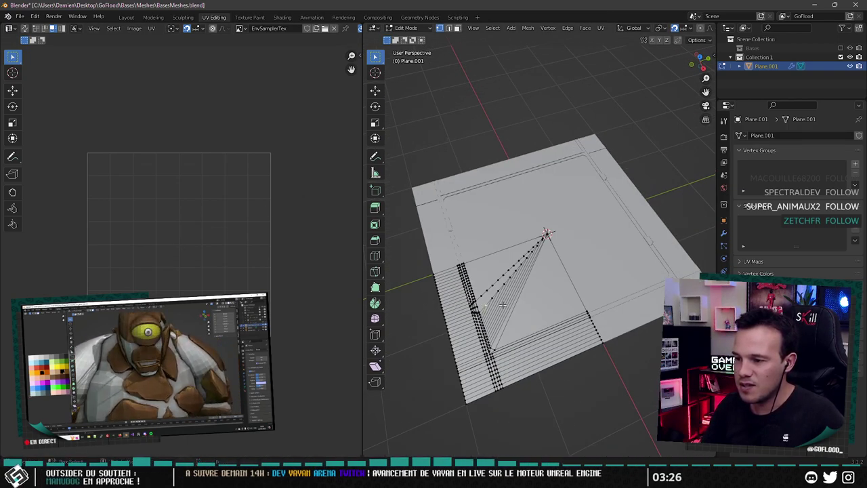
Select all linked faces of Plane.001 to show its UV islands over Texture.png, then switch to Unreal.
click(150, 28)
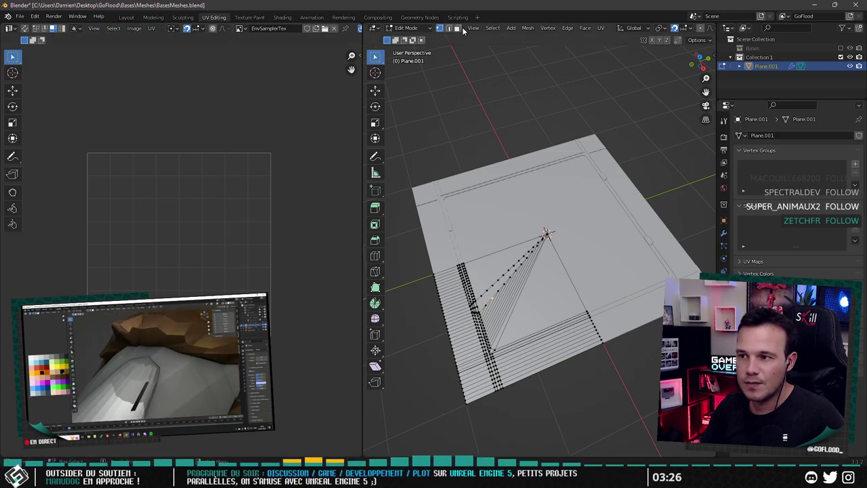
click(457, 29)
click(512, 311)
key(l)
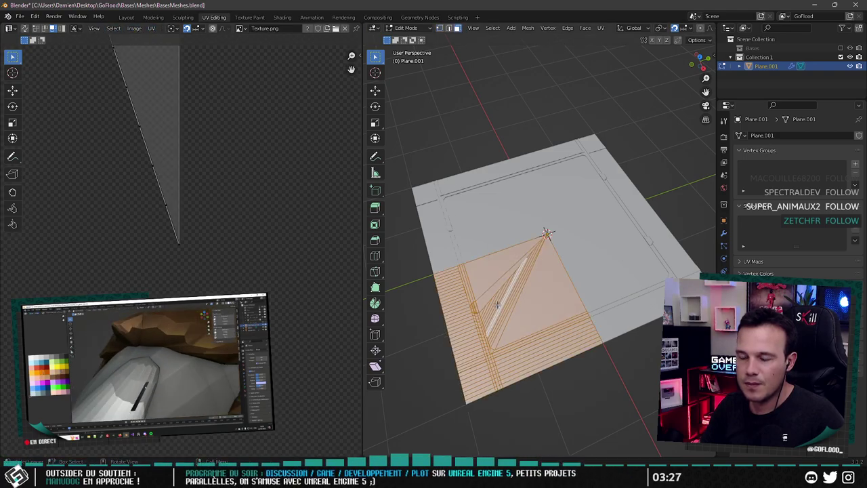
scroll(240, 208, down, 5)
scroll(165, 216, up, 2)
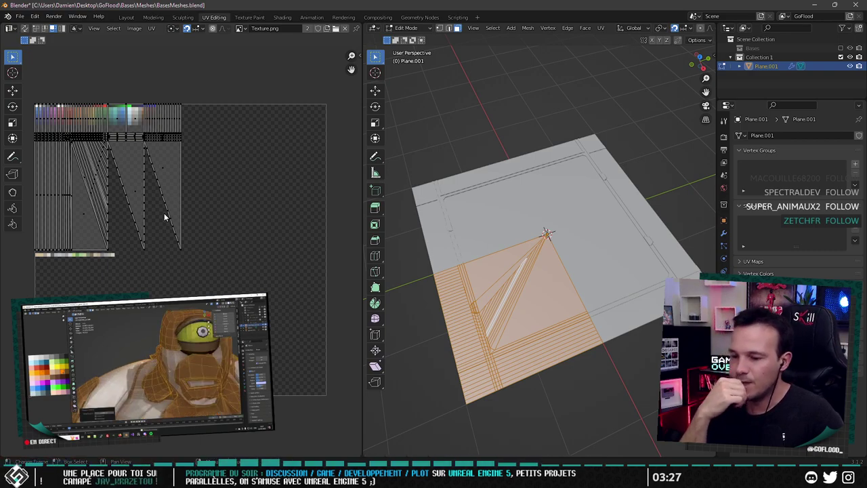
key(alt+Tab)
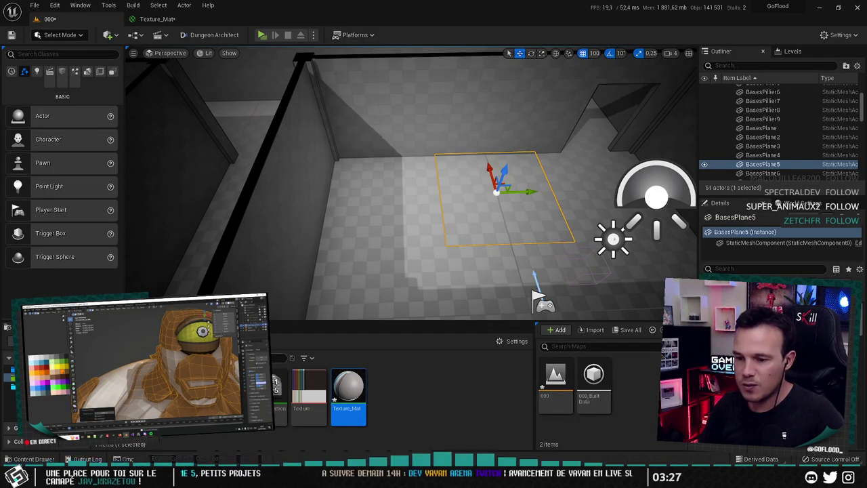
Open the BasesPlane static mesh and show its UV Channel 0 layout over the preview.
double_click(197, 392)
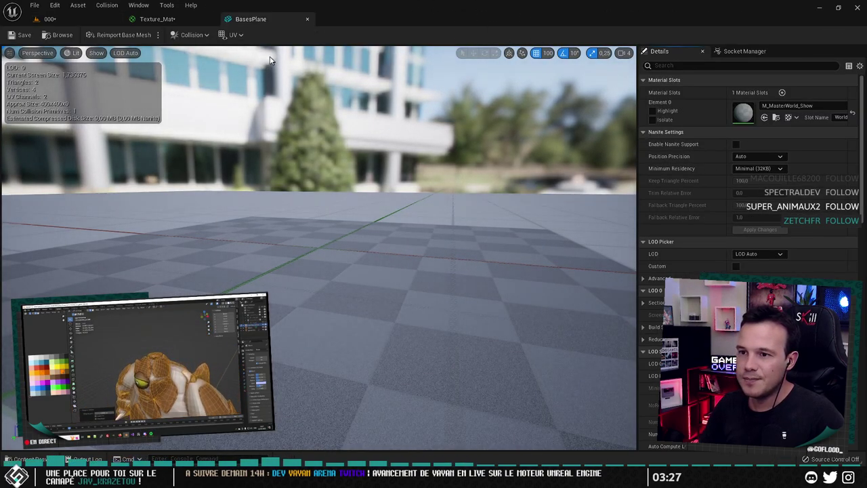
click(235, 36)
click(248, 64)
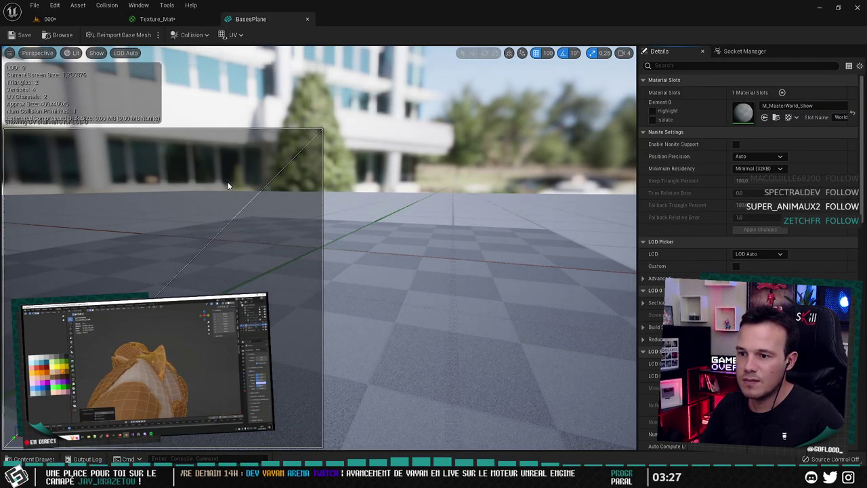
drag(227, 190, 223, 262)
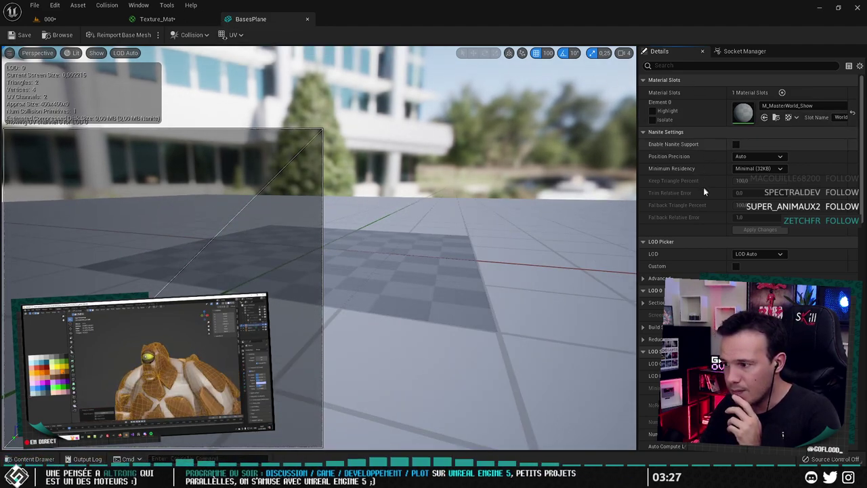
scroll(695, 207, down, 3)
scroll(694, 233, down, 1)
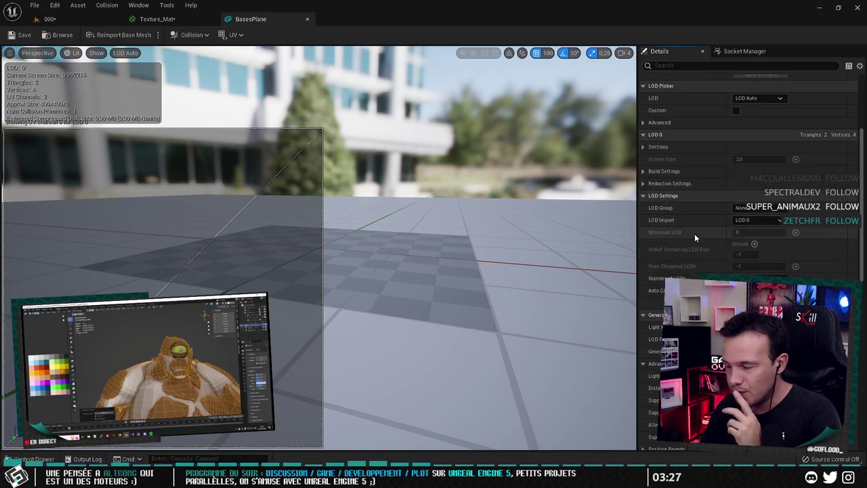
scroll(694, 239, down, 1)
scroll(694, 239, down, 1)
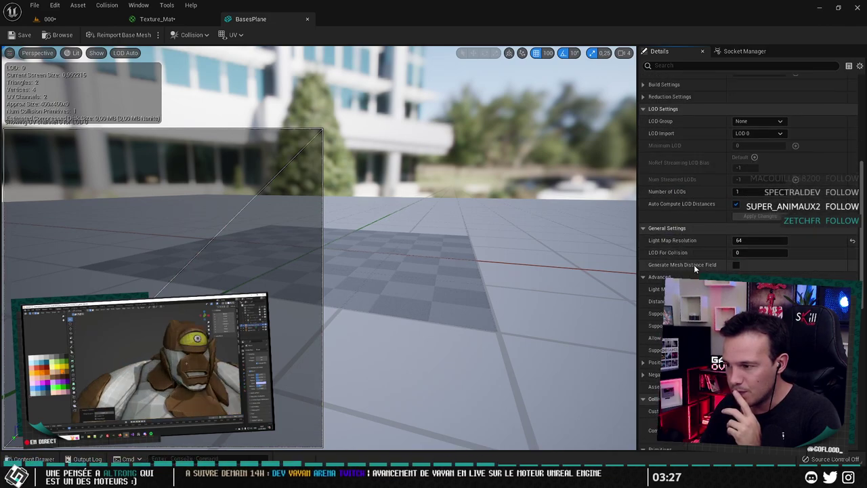
scroll(694, 269, down, 5)
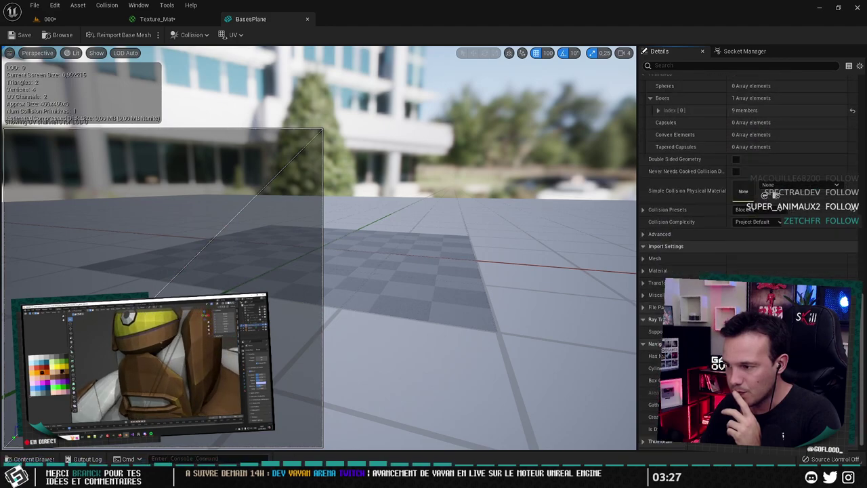
scroll(745, 257, down, 1)
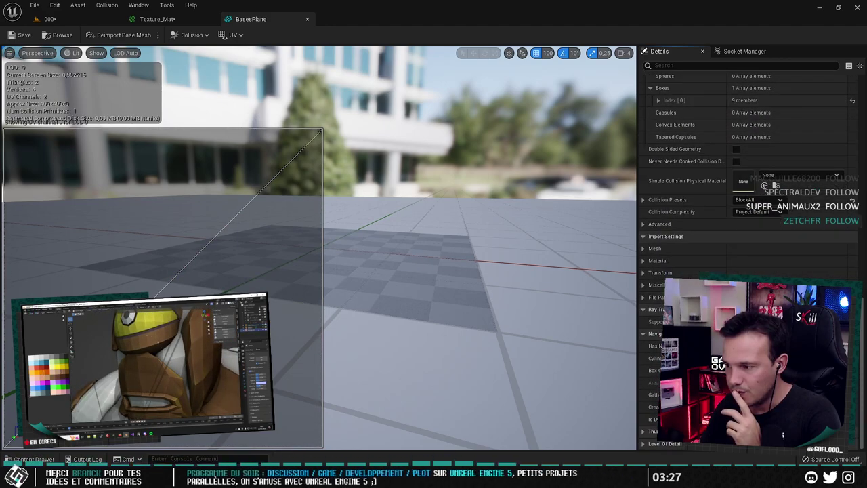
scroll(745, 257, up, 5)
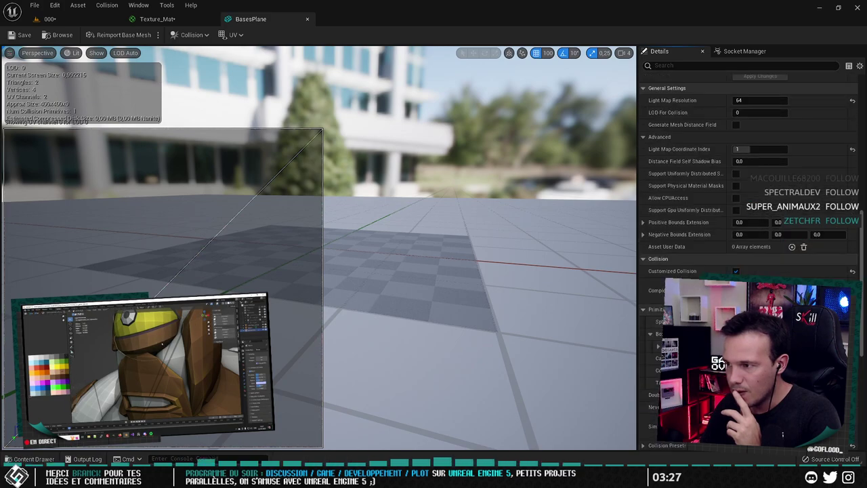
scroll(745, 257, up, 3)
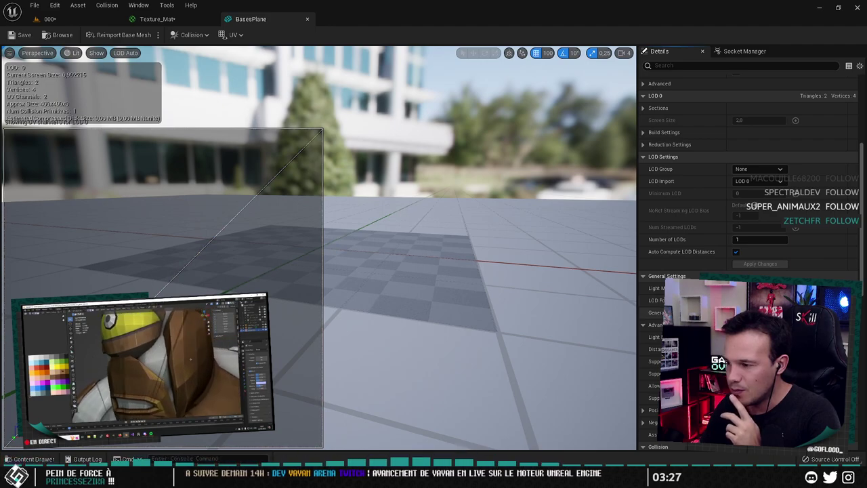
scroll(745, 257, down, 2)
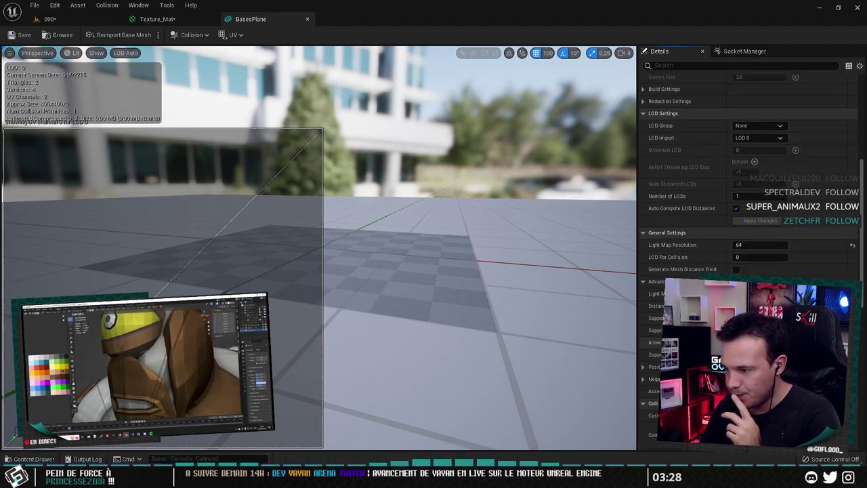
scroll(746, 257, up, 4)
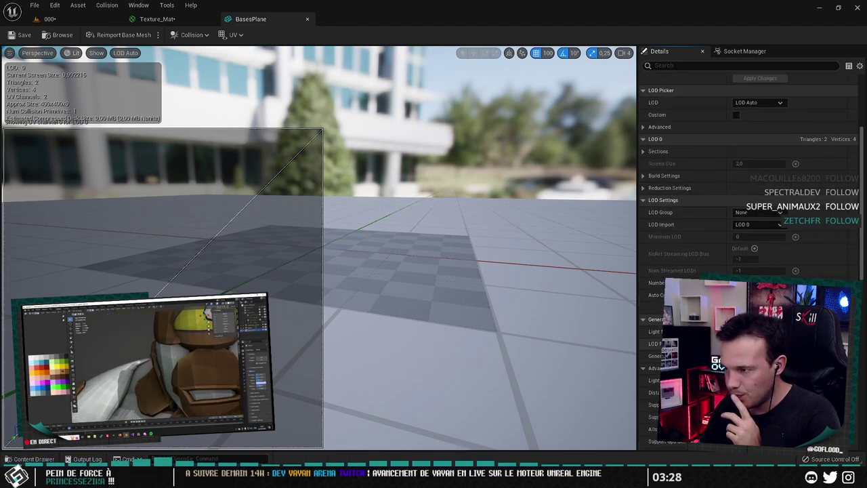
Check the LOD settings, keeping LOD Group None and LOD Import LOD 0, then switch to the browser.
click(749, 214)
click(749, 214)
click(751, 213)
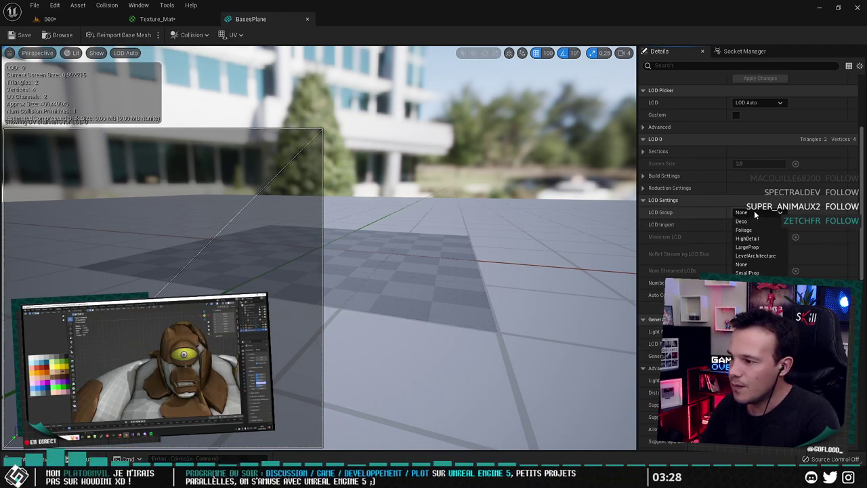
click(754, 213)
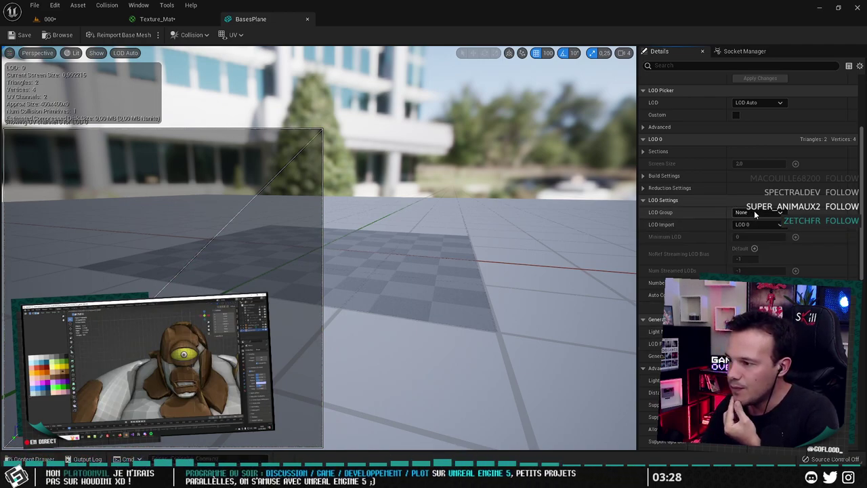
click(755, 225)
click(755, 230)
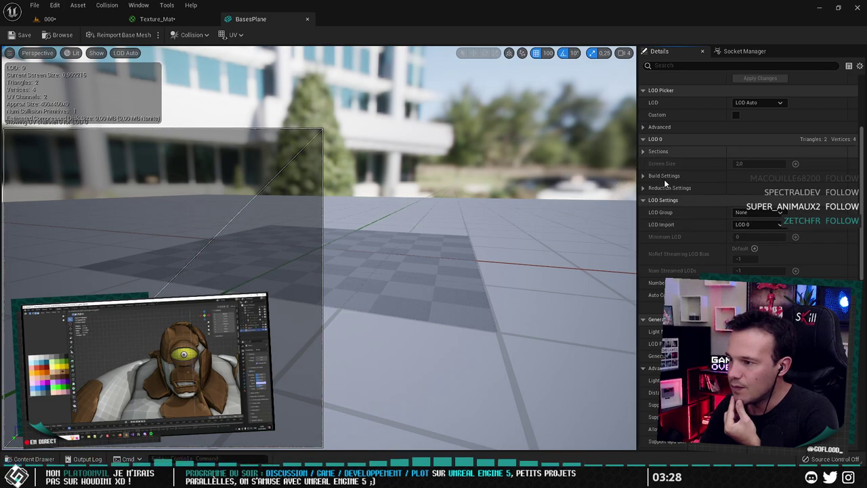
scroll(674, 218, up, 3)
scroll(674, 215, up, 1)
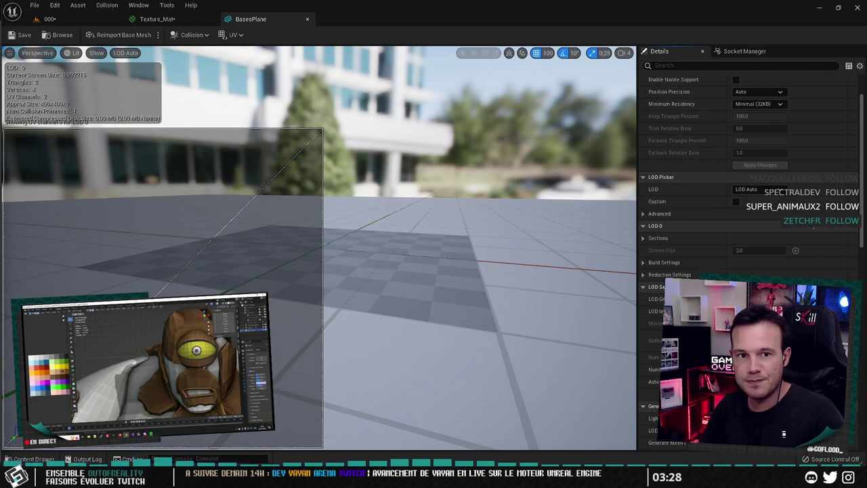
key(super+1)
Search Google for 'unreal uv map lighting' and open the Unwrapping UVs for Lightmaps result.
double_click(495, 79)
text(unrea)
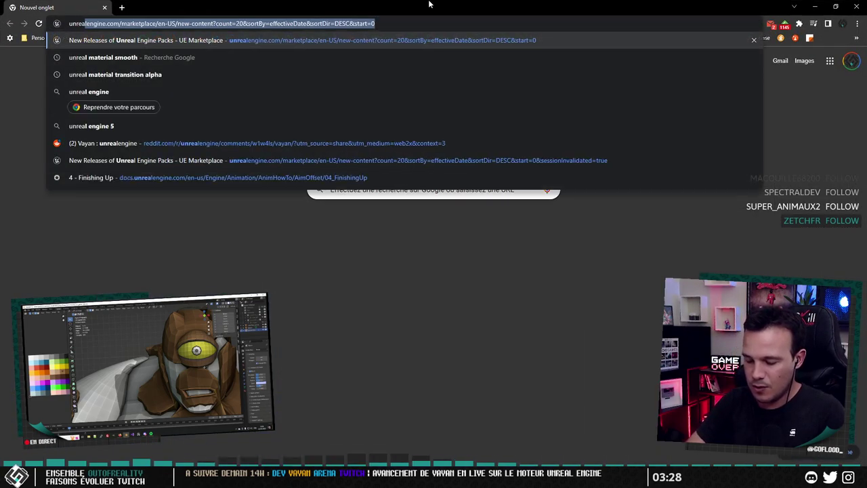
text(l uv map )
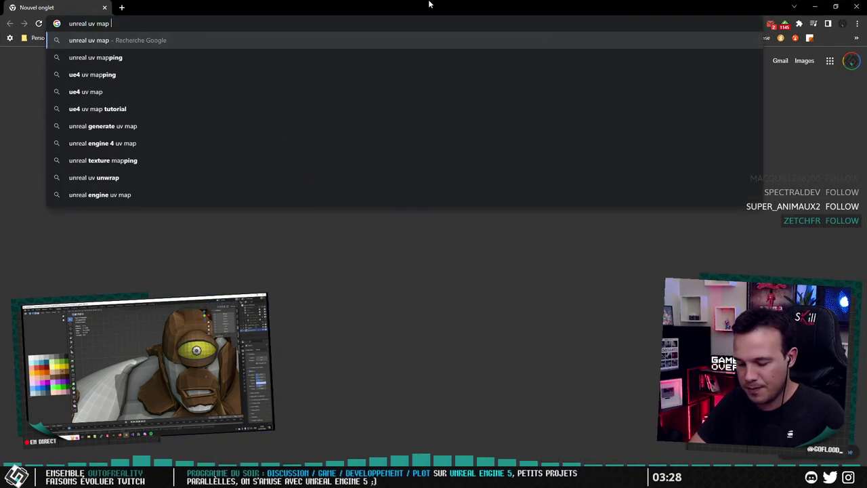
text(lighting)
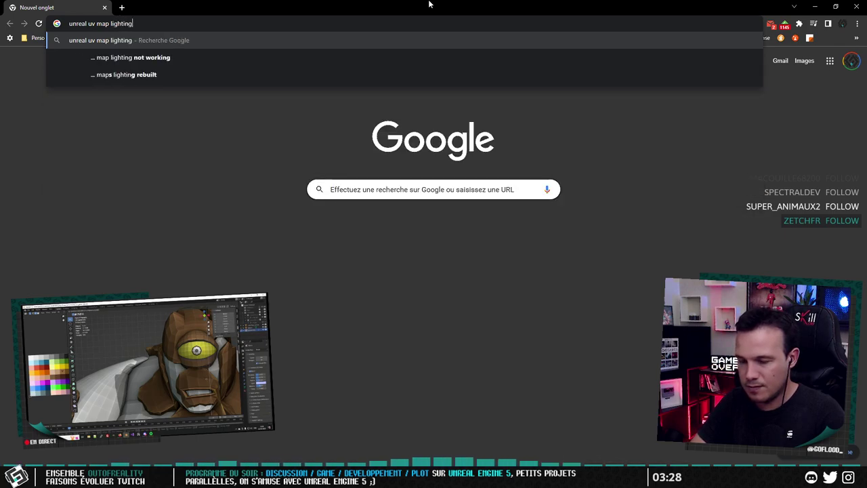
key(Return)
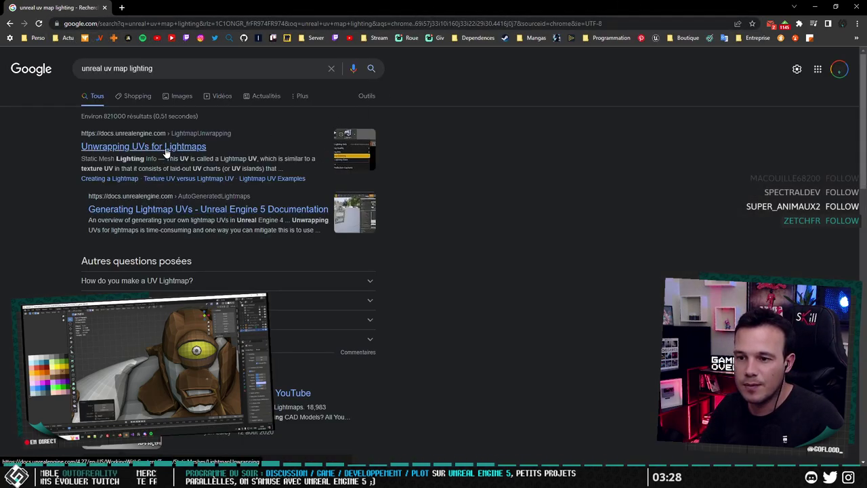
click(166, 151)
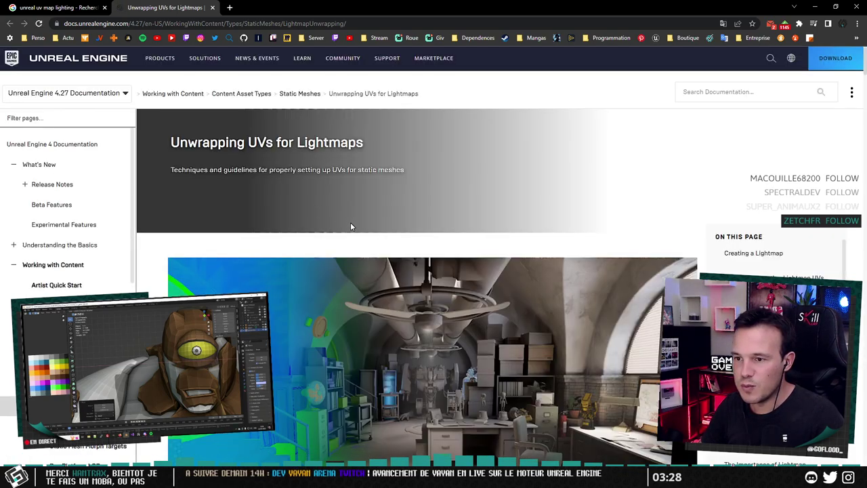
Read the Unwrapping UVs for Lightmaps page down to World Settings, then return to the BasesPlane editor.
scroll(353, 237, down, 3)
scroll(355, 254, down, 4)
scroll(400, 295, down, 4)
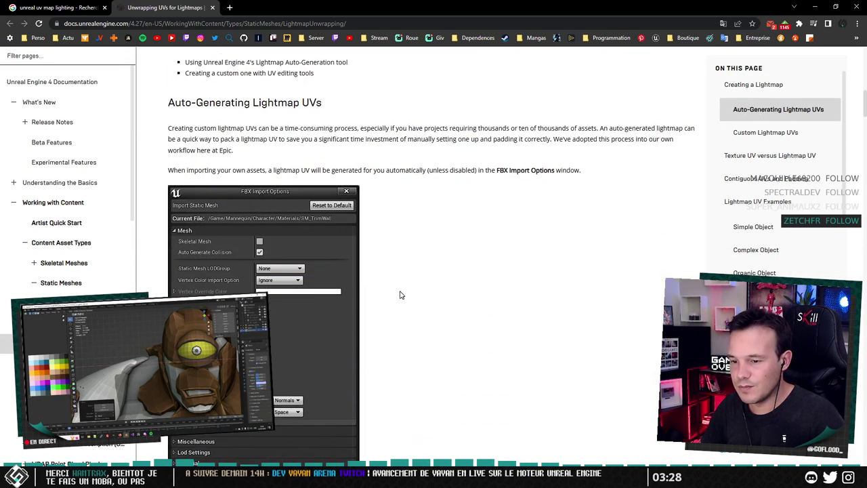
scroll(220, 281, down, 7)
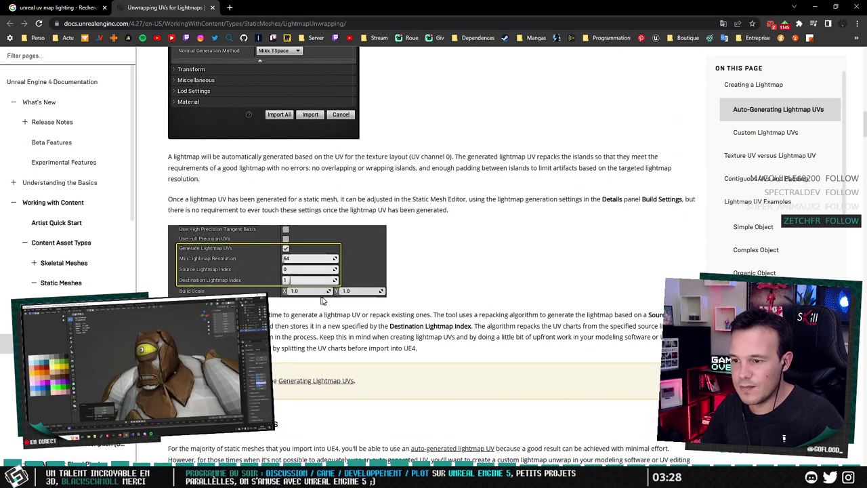
scroll(219, 281, down, 6)
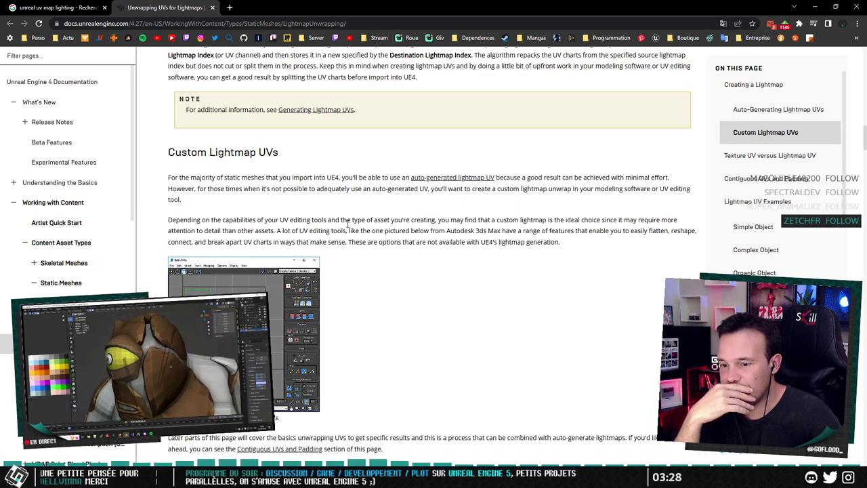
scroll(360, 170, down, 7)
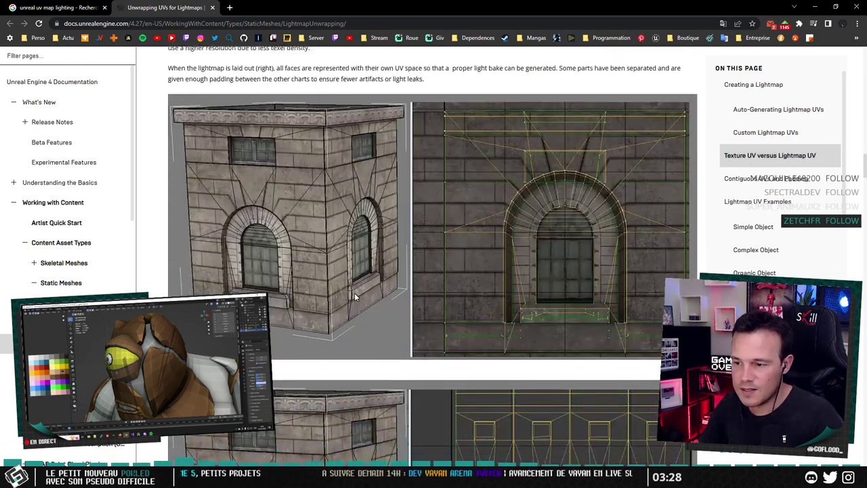
scroll(369, 233, up, 2)
scroll(414, 234, down, 2)
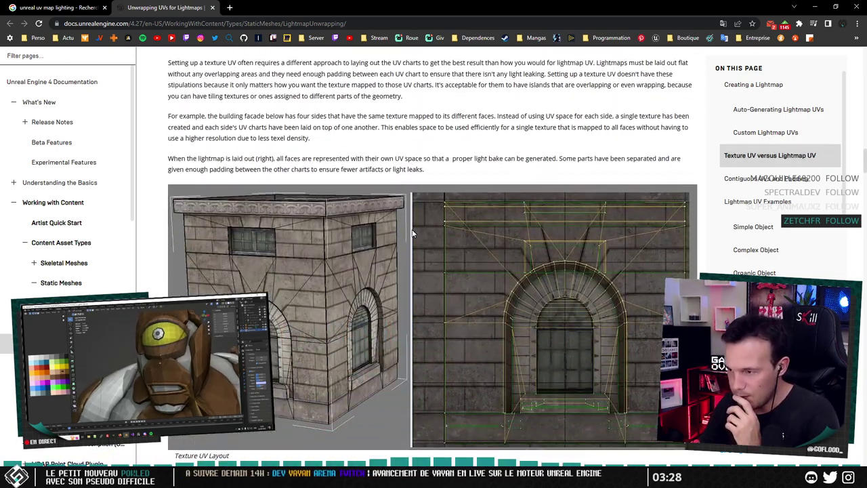
scroll(412, 233, down, 4)
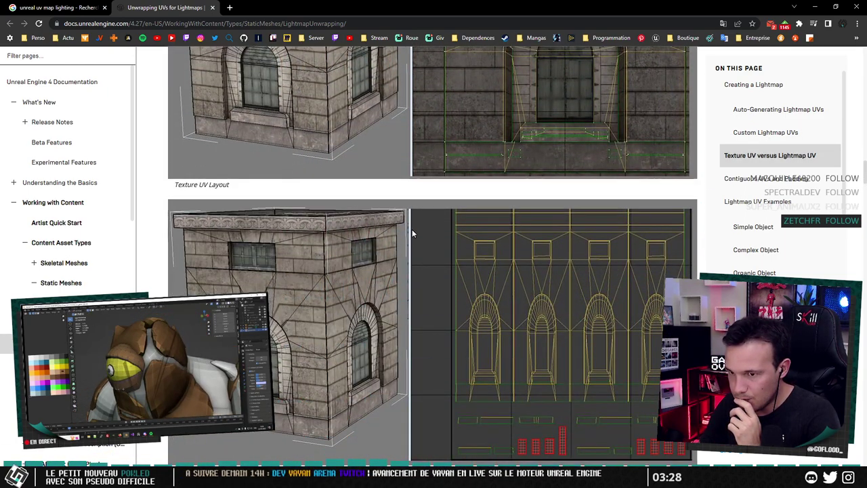
scroll(415, 234, down, 5)
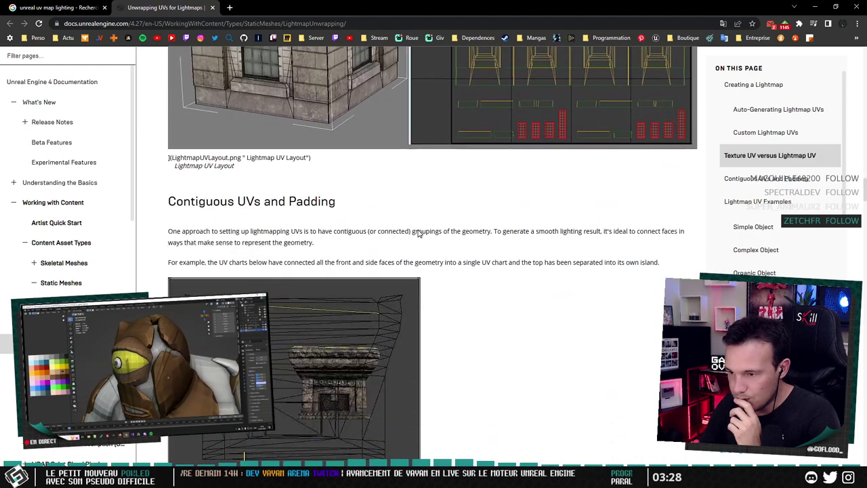
scroll(447, 238, down, 2)
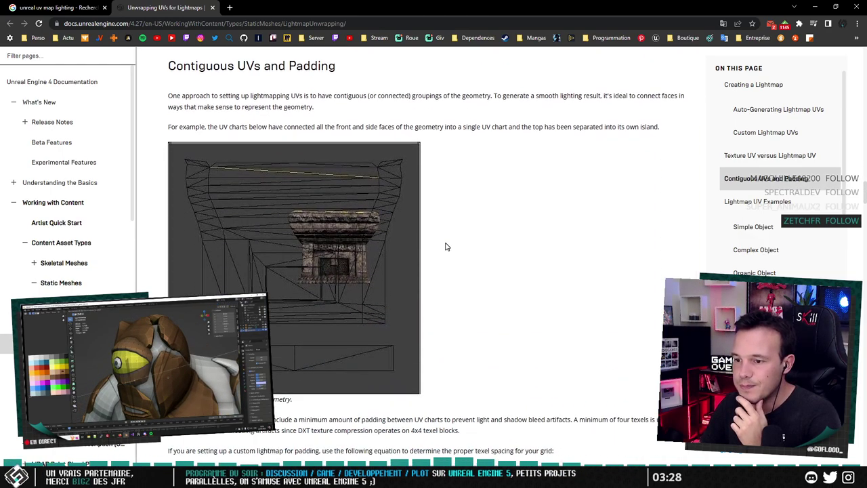
scroll(447, 247, down, 5)
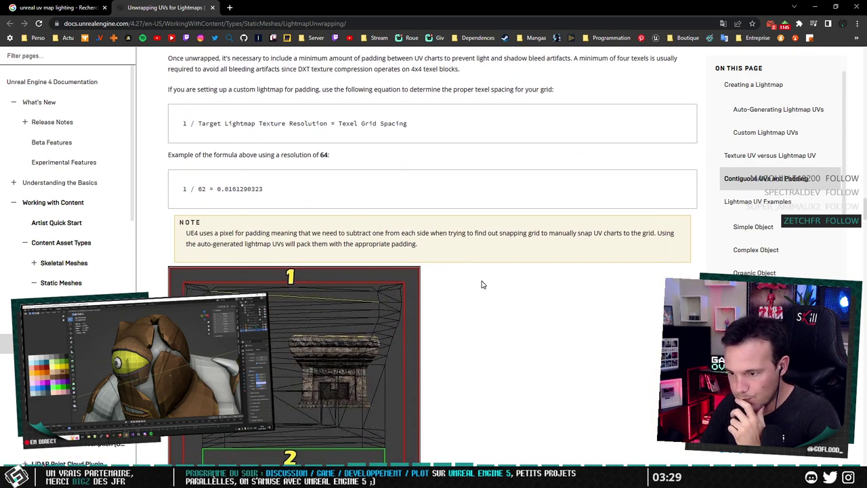
scroll(482, 285, down, 2)
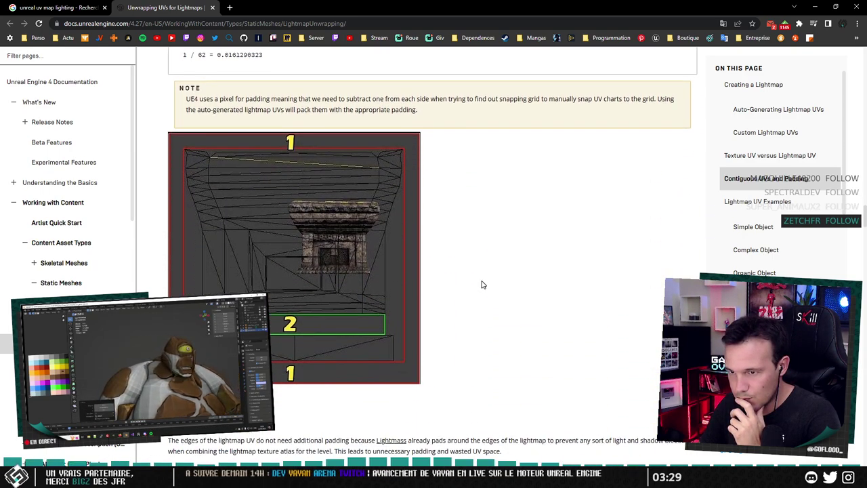
scroll(483, 285, up, 3)
scroll(483, 285, down, 4)
scroll(482, 284, up, 3)
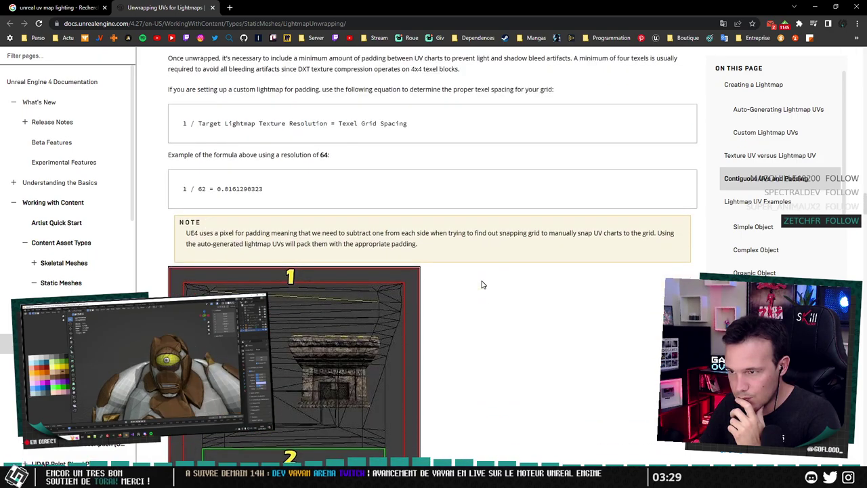
scroll(482, 284, down, 6)
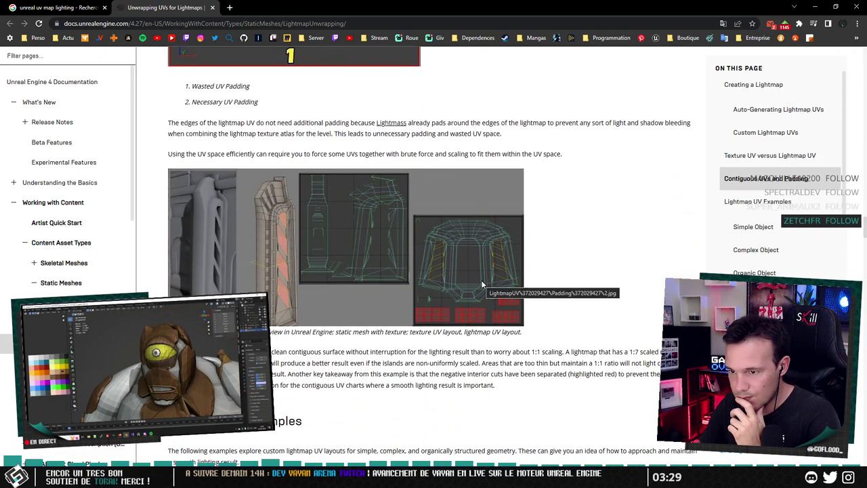
scroll(496, 264, down, 5)
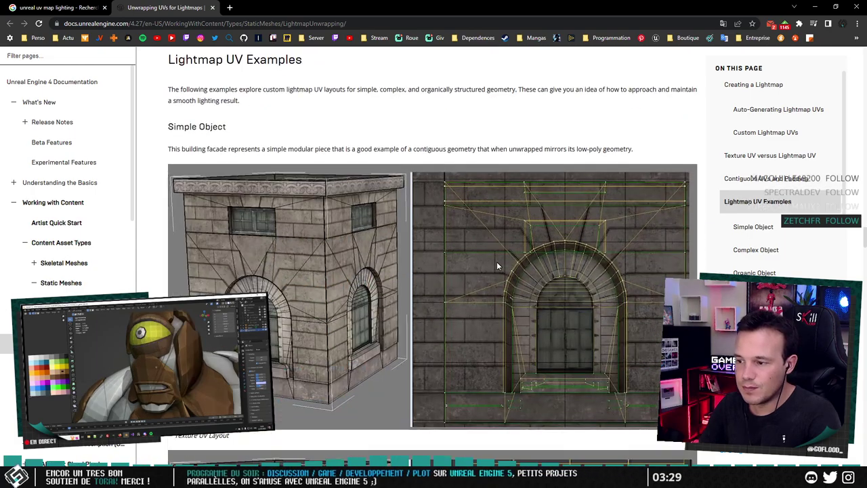
scroll(496, 265, down, 9)
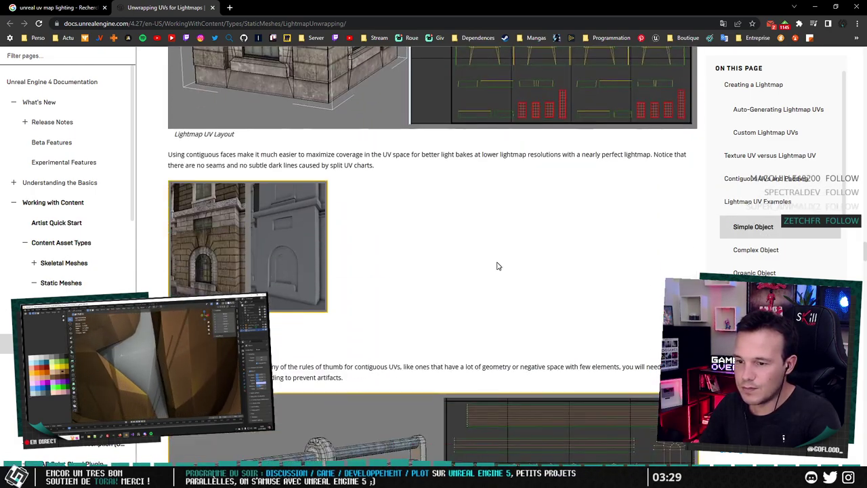
scroll(496, 266, down, 4)
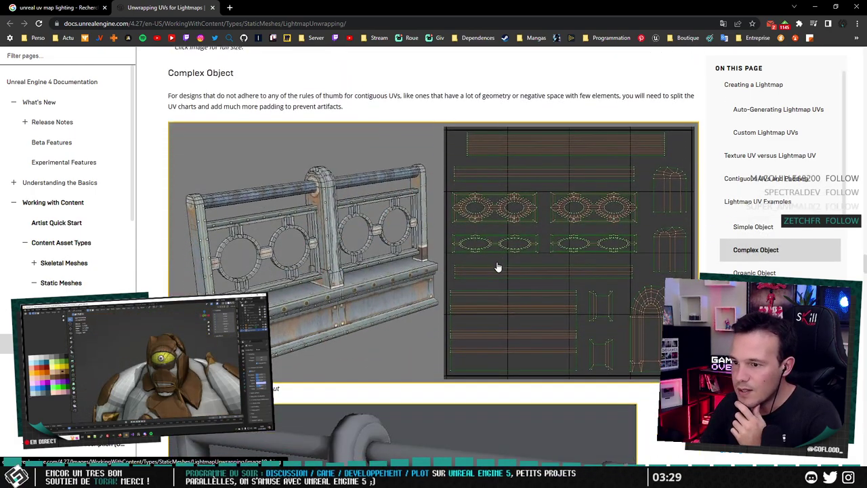
scroll(497, 267, down, 4)
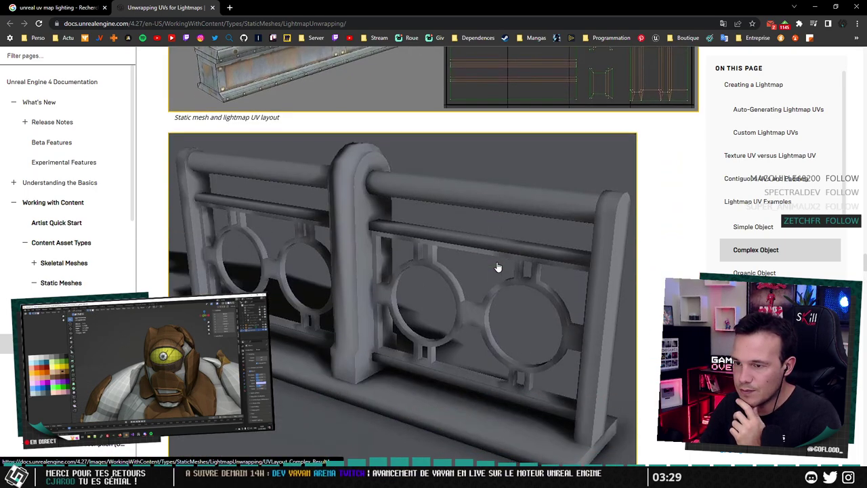
scroll(496, 267, down, 4)
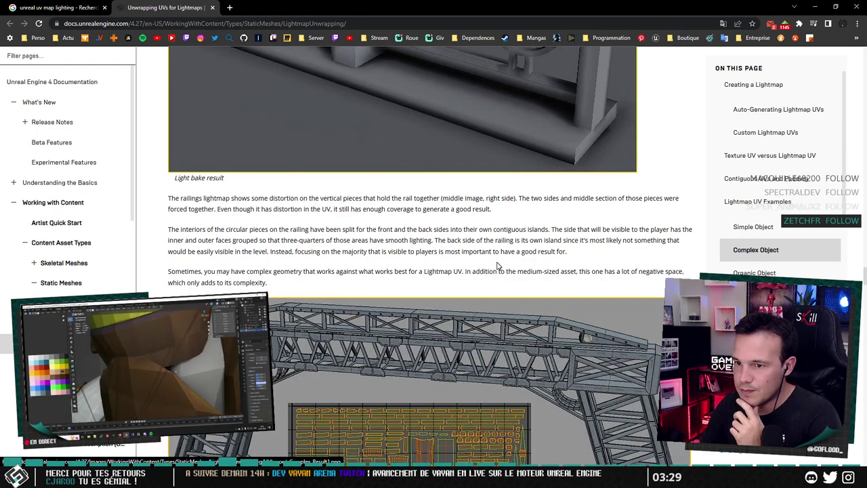
scroll(497, 265, down, 4)
scroll(497, 265, down, 7)
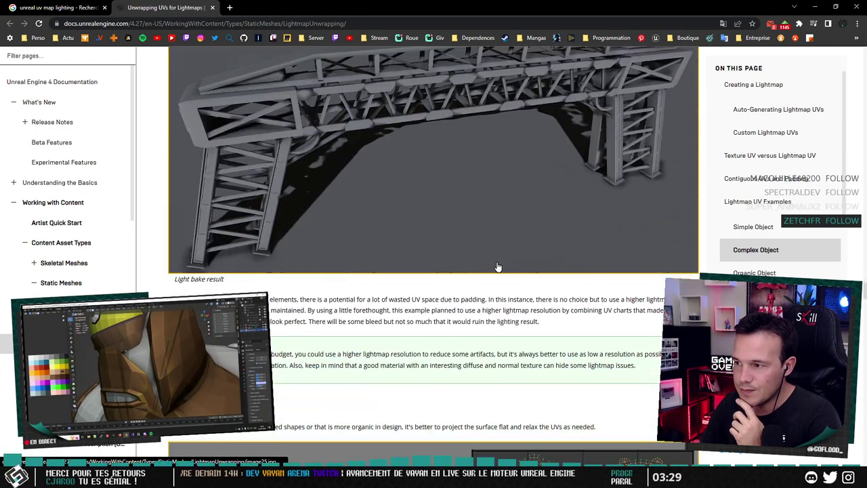
scroll(496, 267, down, 3)
scroll(497, 267, down, 15)
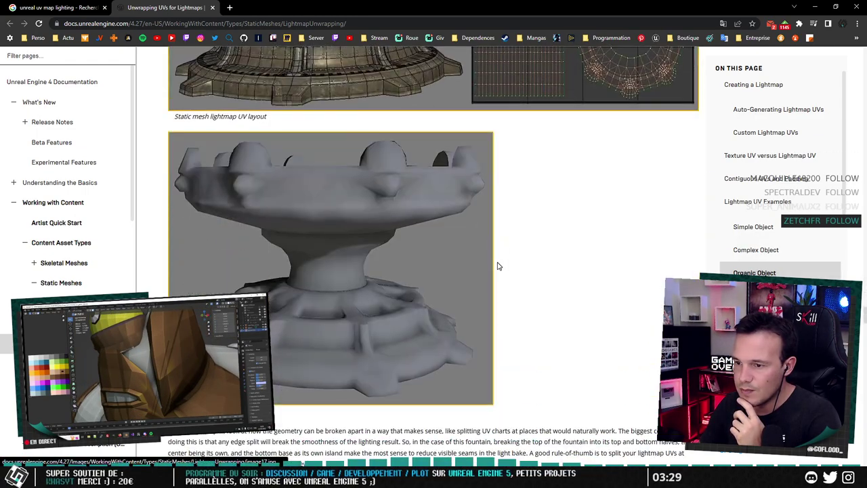
scroll(497, 266, down, 4)
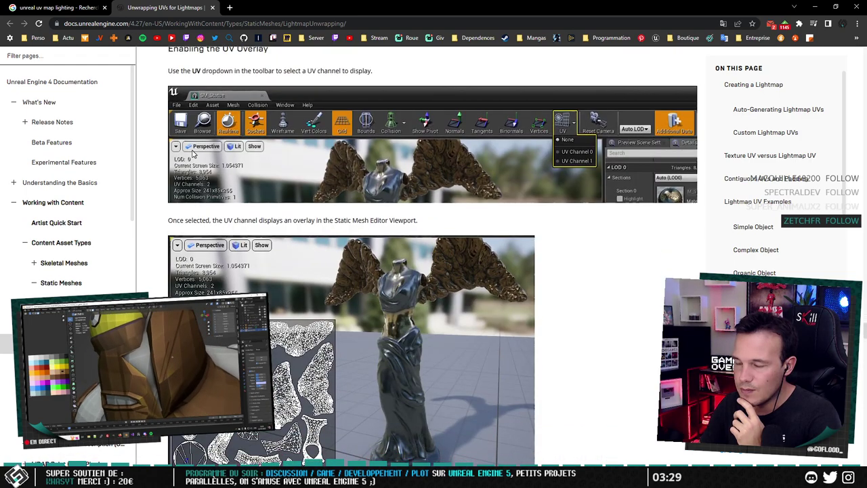
scroll(393, 176, down, 2)
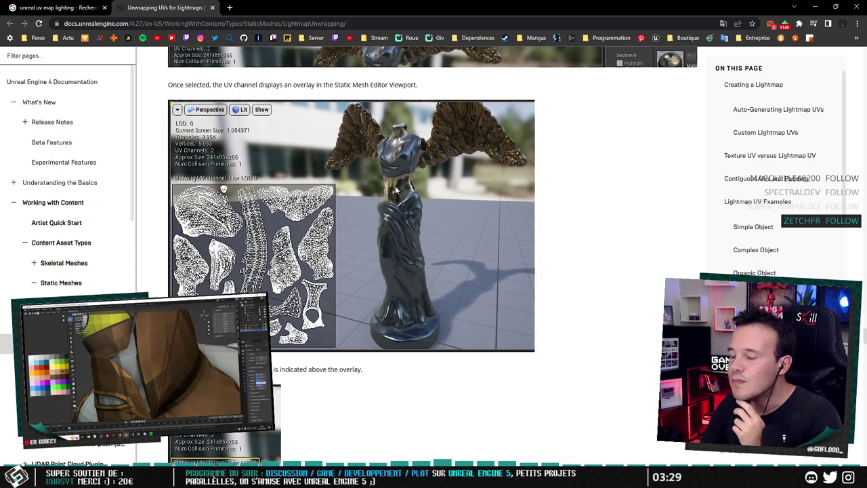
scroll(424, 214, down, 2)
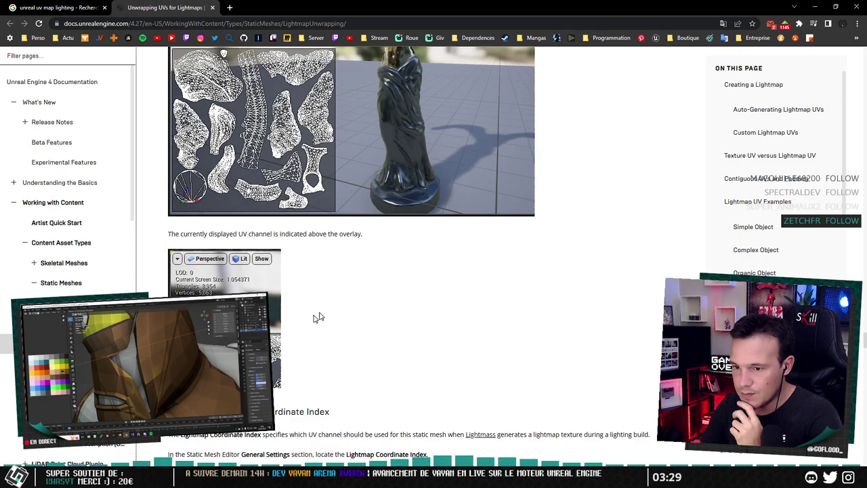
scroll(433, 237, up, 3)
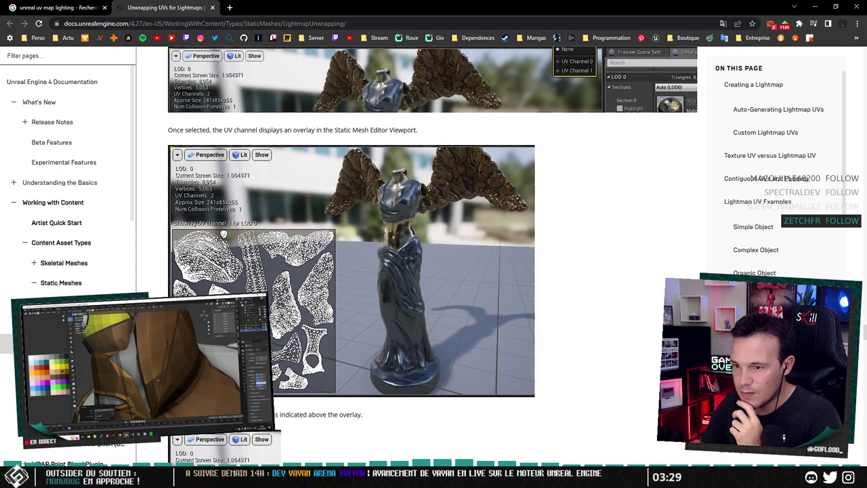
scroll(380, 299, down, 5)
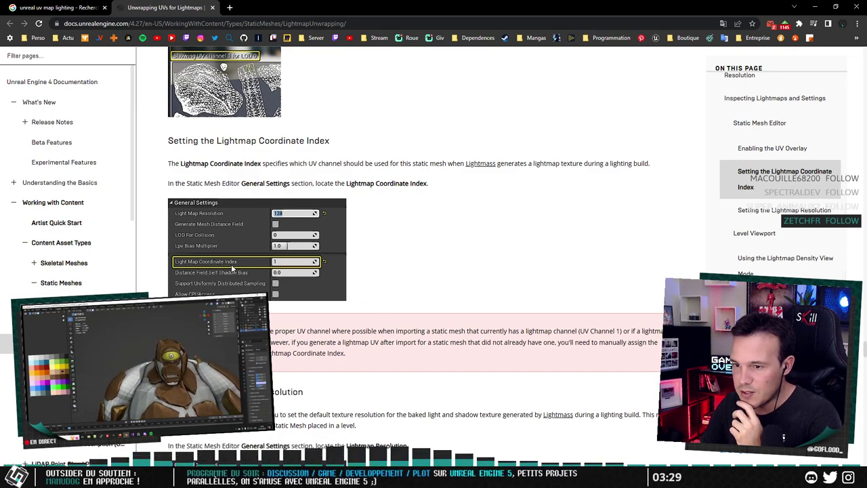
scroll(233, 264, up, 4)
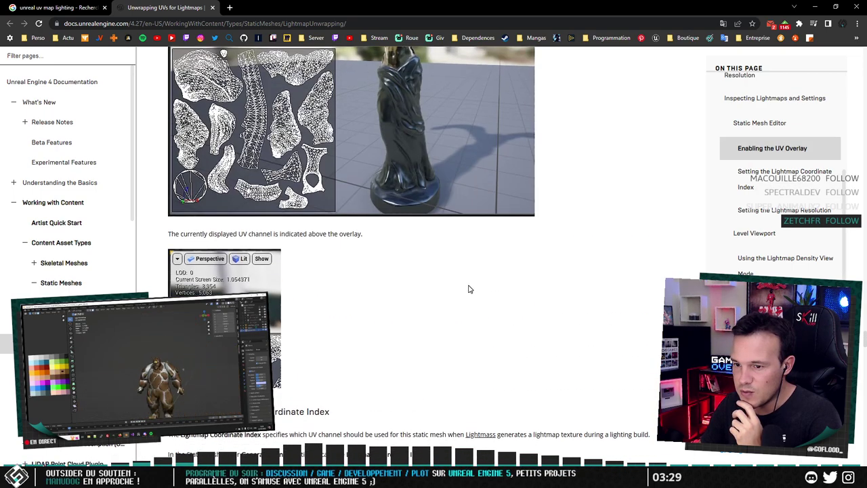
scroll(467, 289, down, 15)
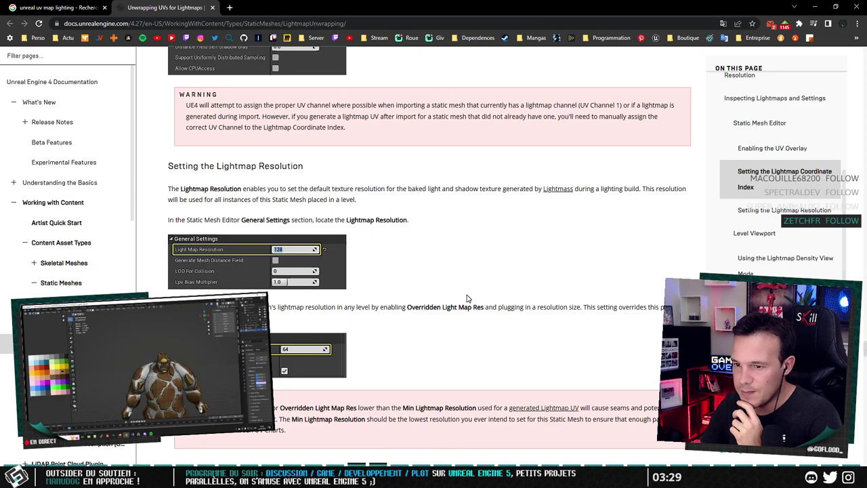
scroll(466, 296, down, 7)
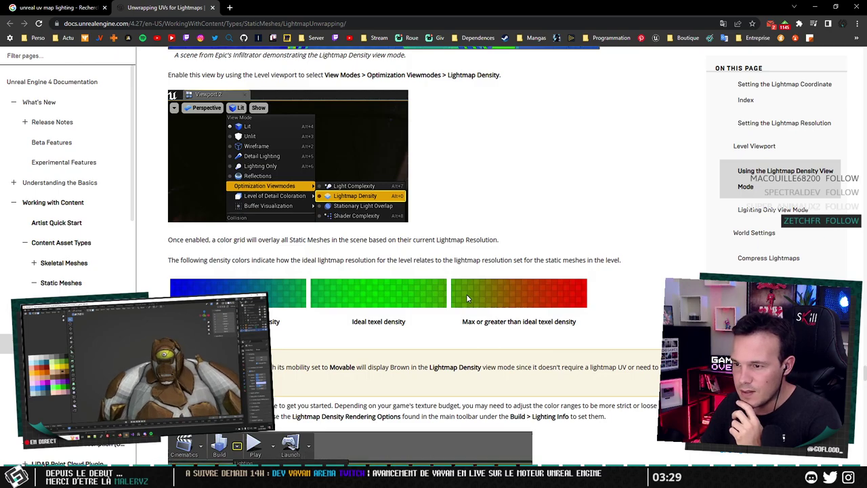
scroll(466, 294, down, 9)
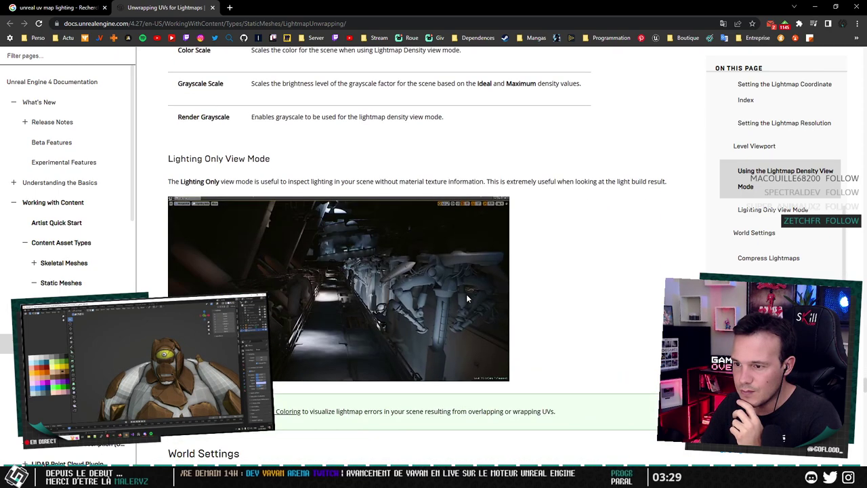
scroll(466, 298, down, 4)
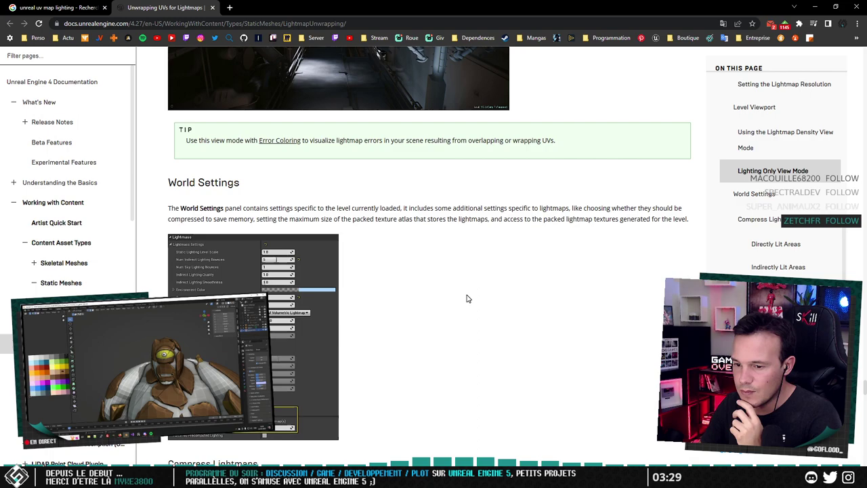
key(alt+Tab)
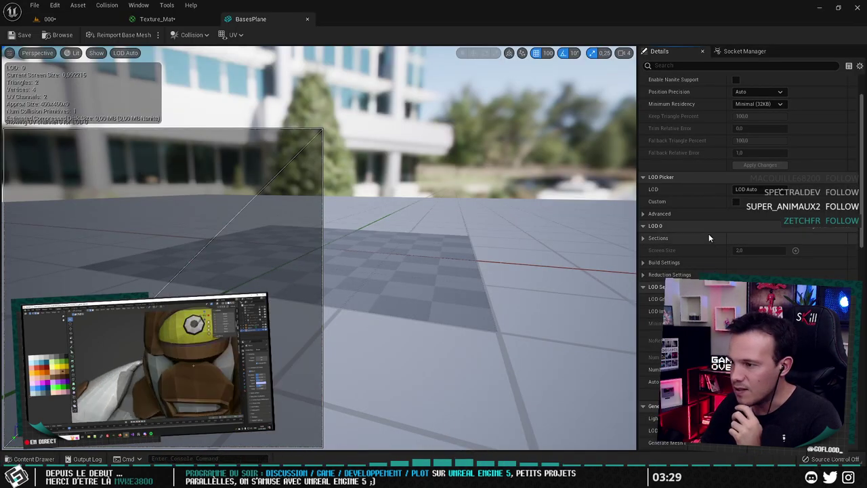
Overlay UV Channel 1 on the BasesPlane mesh preview.
scroll(698, 257, down, 4)
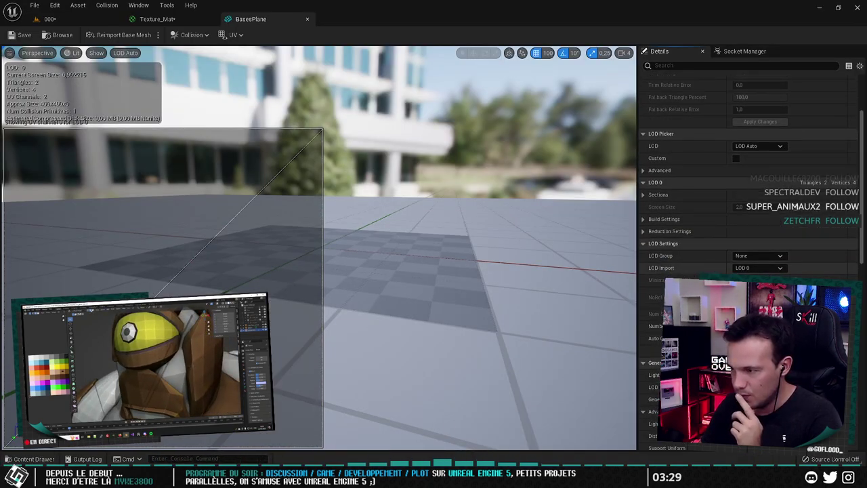
scroll(678, 298, down, 1)
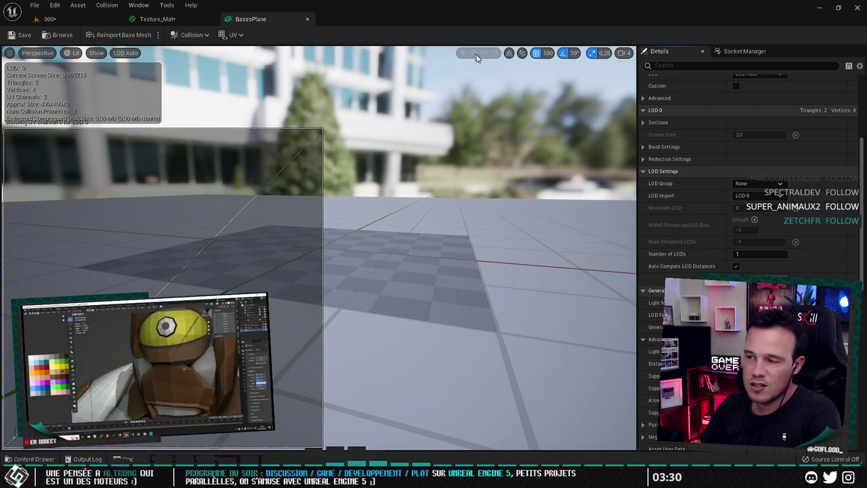
click(231, 35)
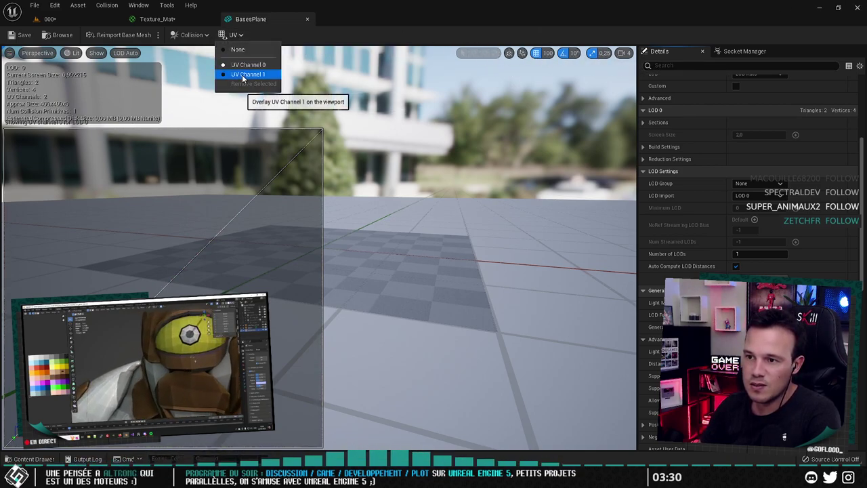
click(241, 74)
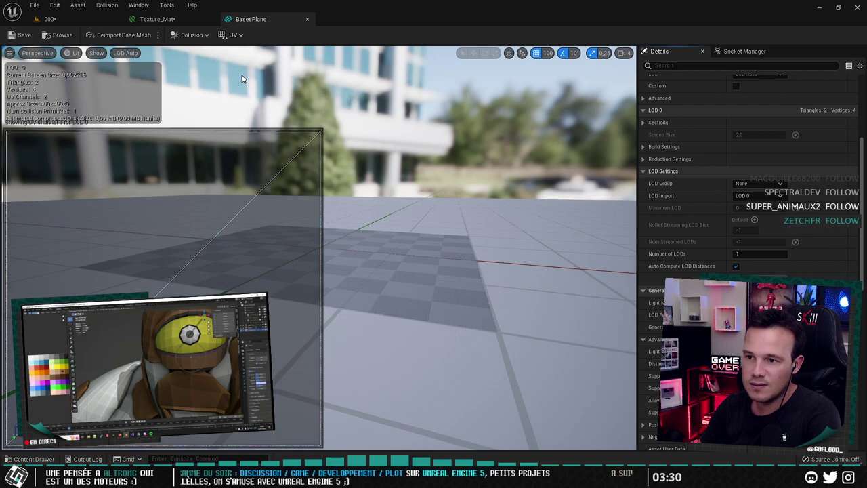
Turn off the UV overlay in the preview and return to Blender.
click(234, 35)
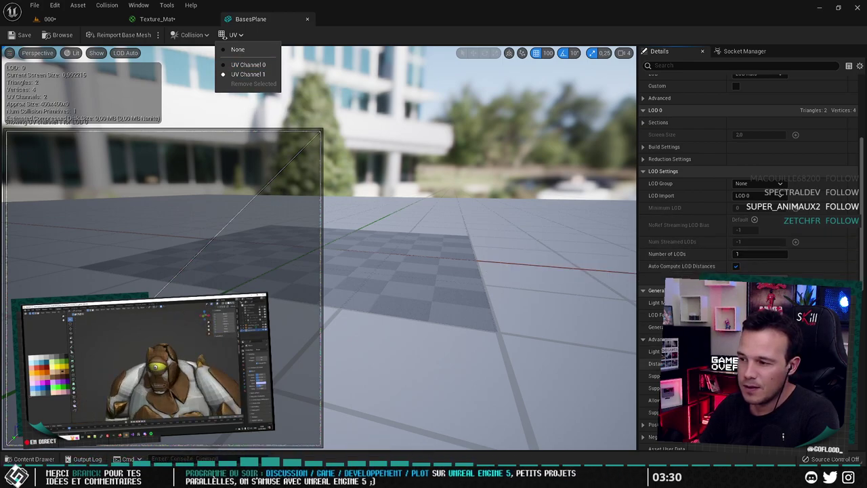
key(Escape)
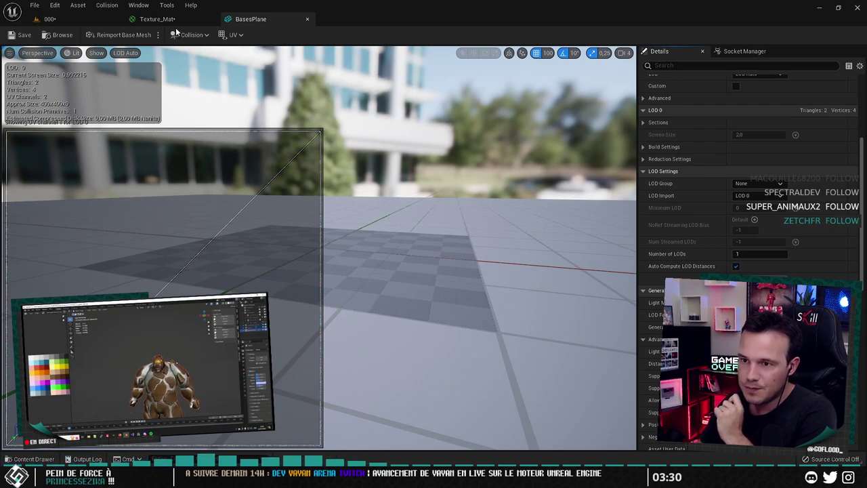
click(234, 35)
click(237, 50)
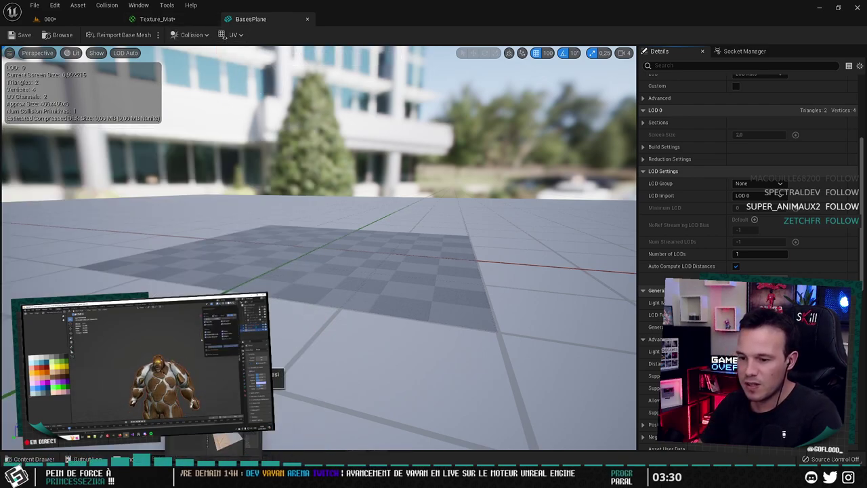
key(alt+Tab)
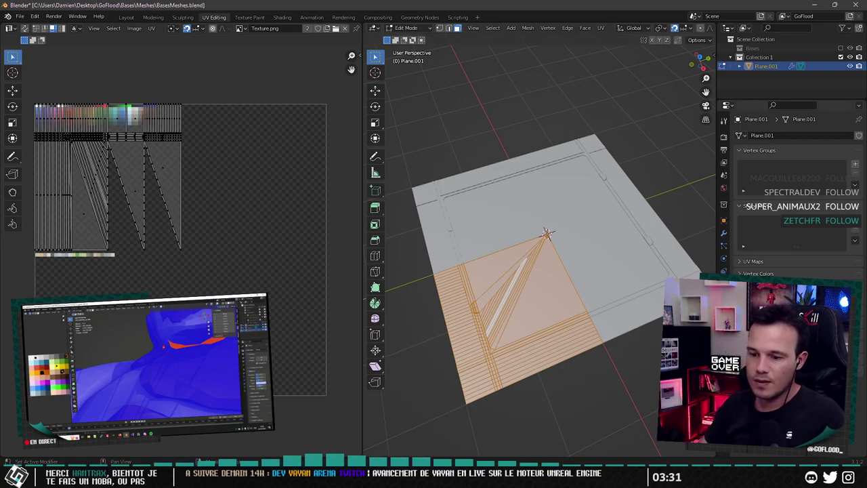
Switch to Photoshop and zoom and pan over the Texture.psd colour swatch rows.
key(alt+Tab)
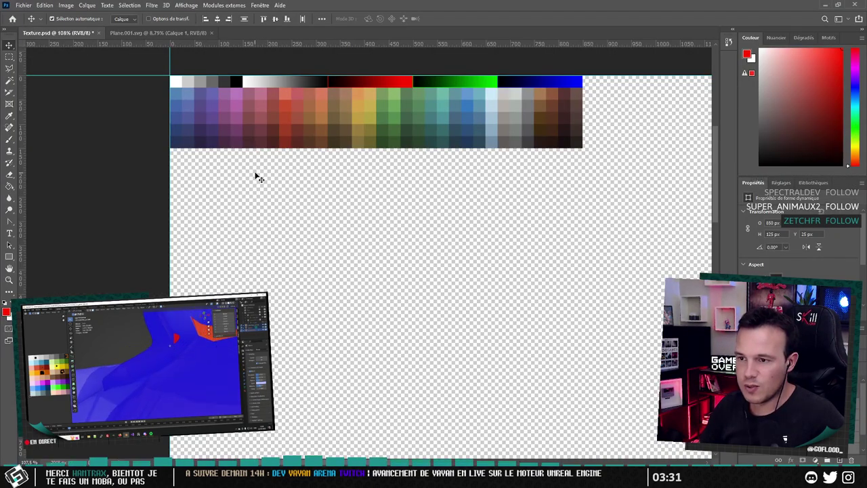
alt+scroll(363, 216, down, 3)
alt+scroll(219, 149, up, 2)
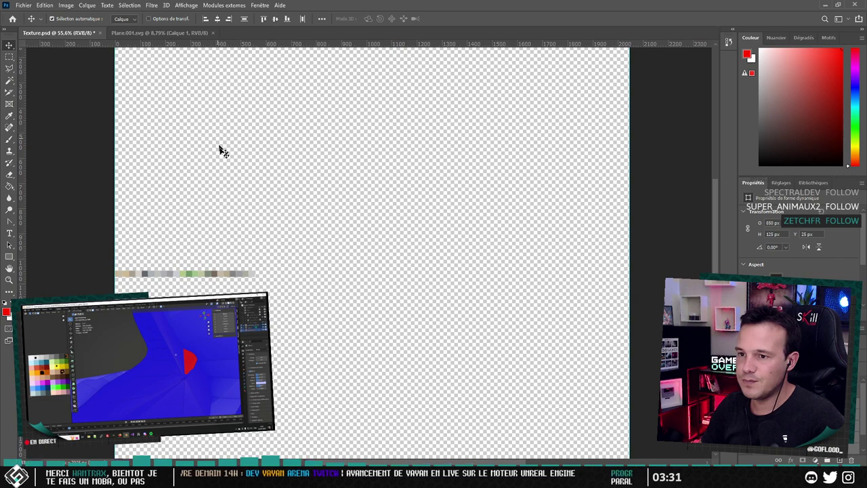
drag(186, 142, 306, 271)
alt+scroll(306, 271, up, 3)
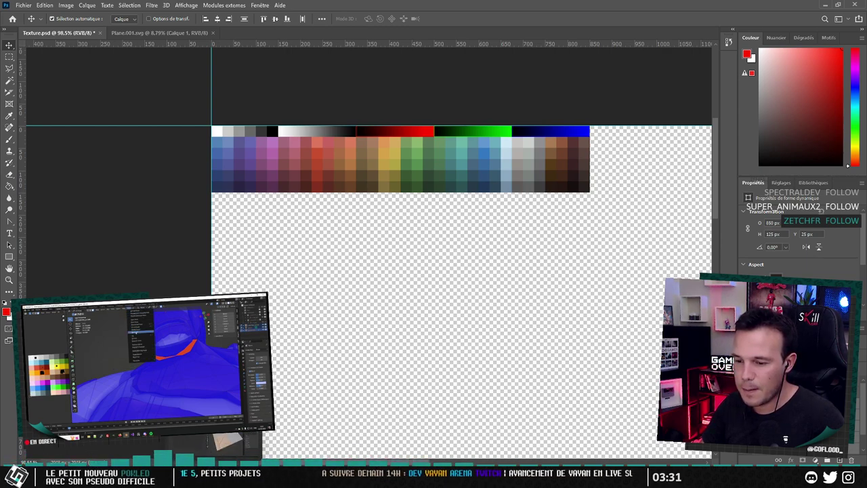
Back in Blender, close in on Plane.001 and select only the narrow strip face to see its UVs.
key(alt+Tab)
scroll(426, 354, up, 5)
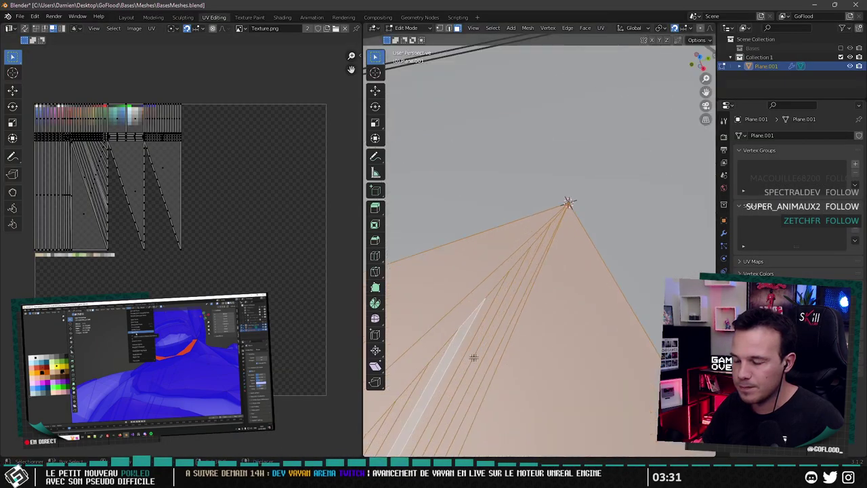
middle_drag(474, 359, 529, 305)
scroll(515, 294, down, 3)
scroll(529, 305, up, 2)
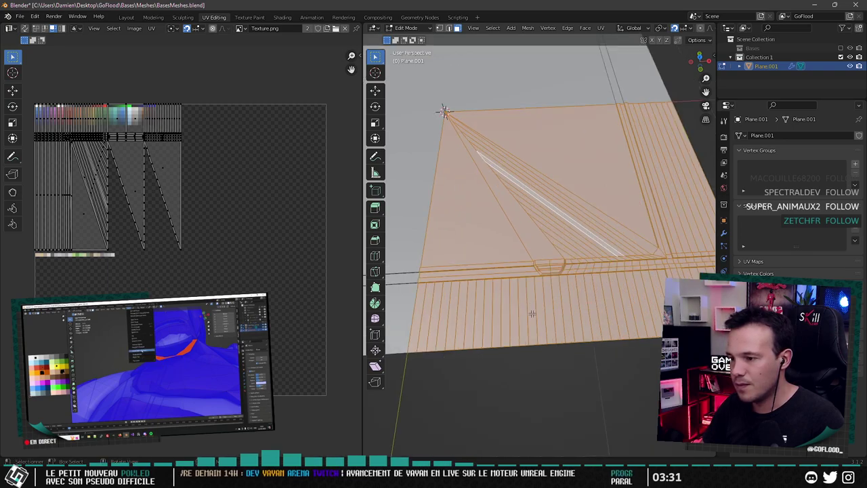
click(414, 331)
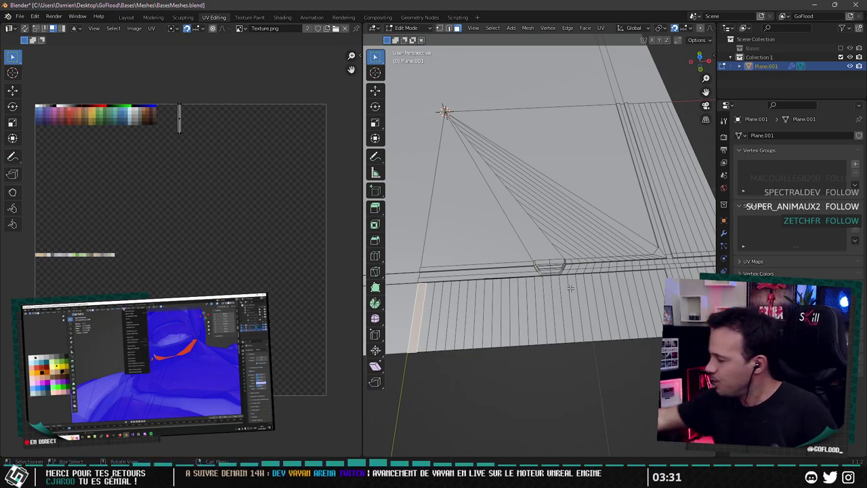
Toggle select all, switch to face select mode and select the linked faces above the strip.
key(a)
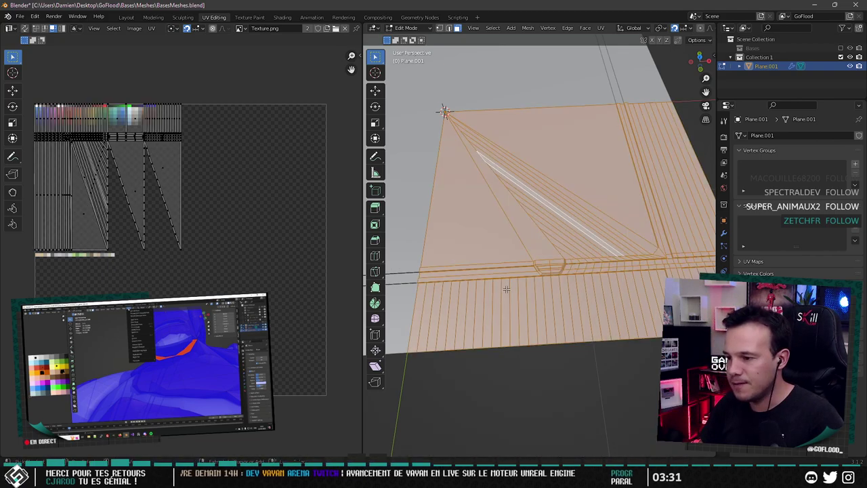
key(alt+a)
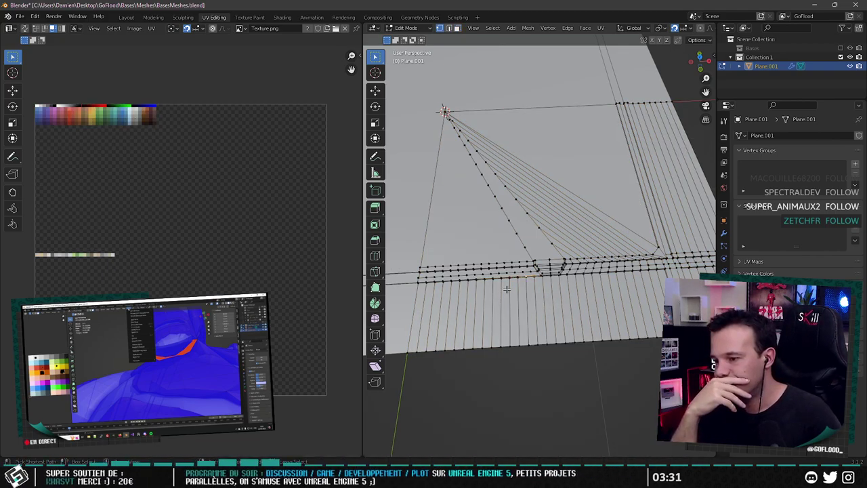
key(3)
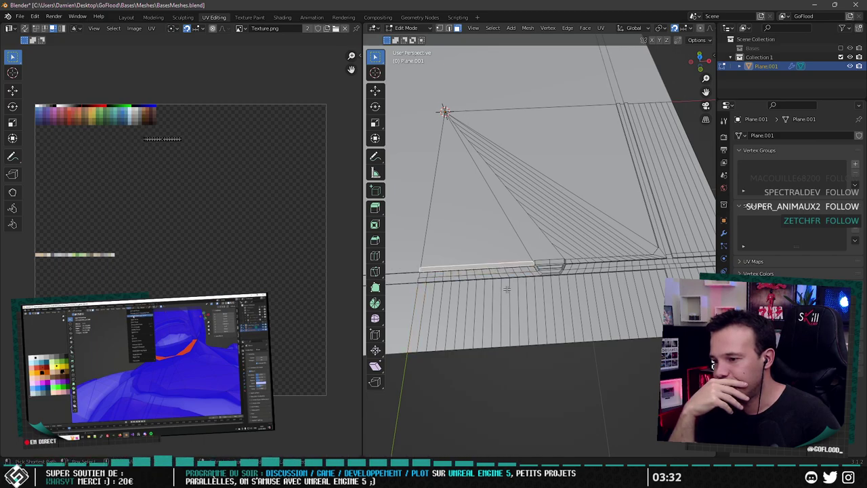
key(ctrl+l)
Step back through the selection history with Ctrl+Z, deselect everything, and switch to Photoshop.
key(ctrl+z)
key(ctrl+z)
key(ctrl+z)
key(ctrl+z)
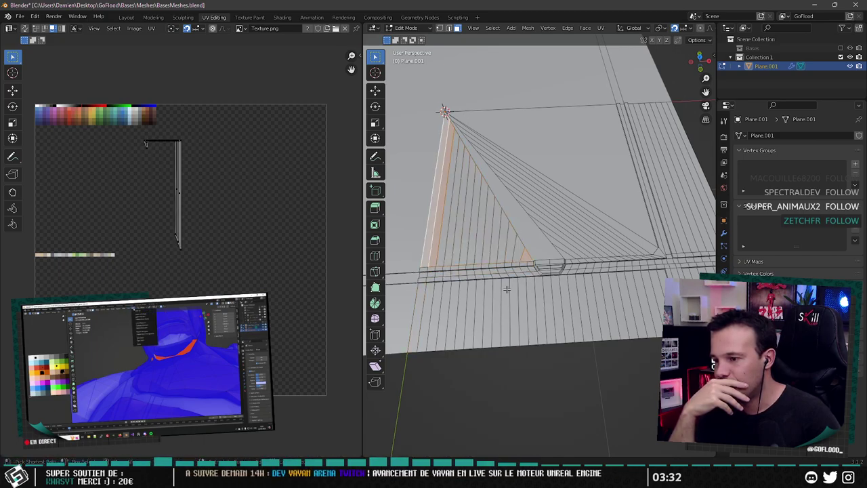
key(ctrl+z)
key(ctrl+z)
key(ctrl+z)
key(ctrl+z)
key(ctrl+z)
key(ctrl+z)
key(ctrl+z)
key(ctrl+z)
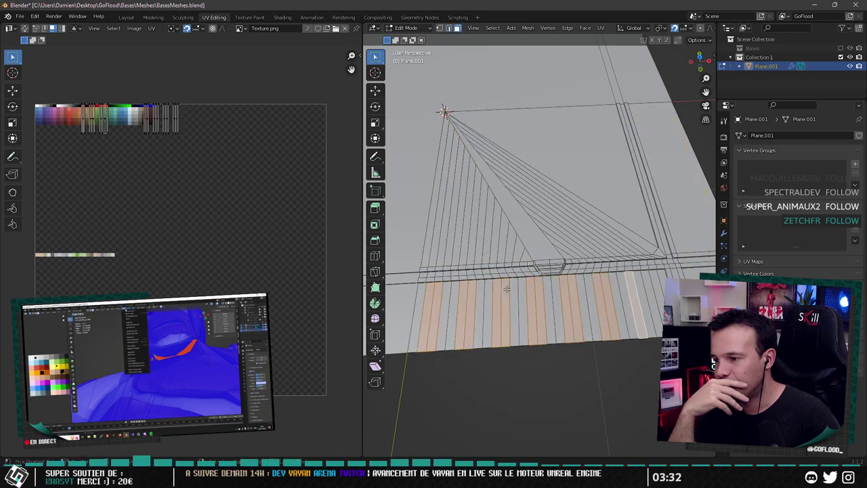
key(ctrl+z)
key(ctrl+z)
key(ctrl+z)
key(ctrl+z)
key(ctrl+z)
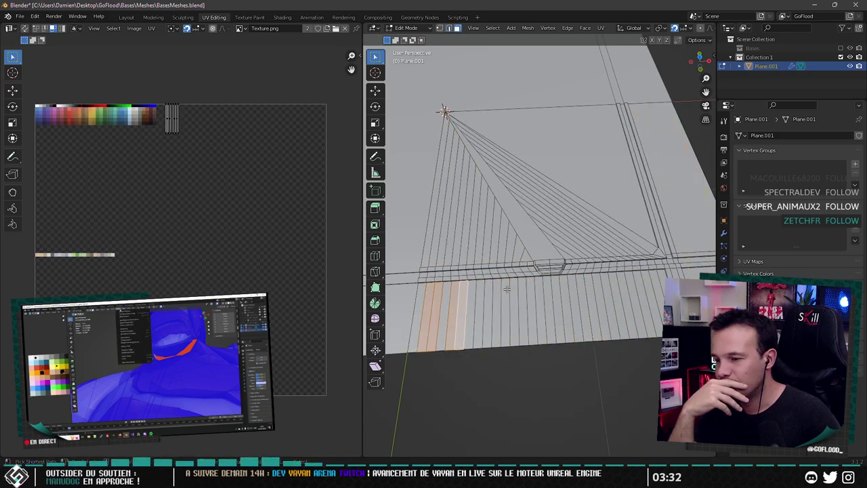
key(ctrl+z)
key(ctrl+z)
key(ctrl+z)
key(ctrl+z)
key(ctrl+z)
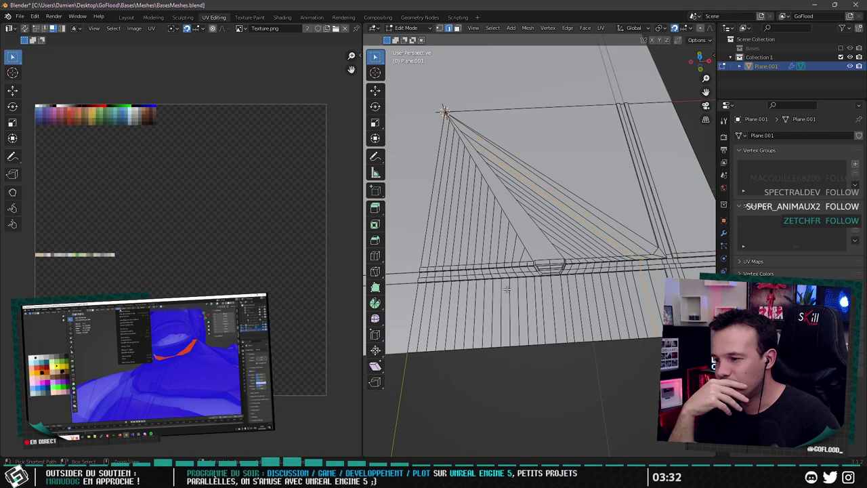
key(ctrl+z)
key(ctrl+z)
key(ctrl+z)
key(ctrl+z)
key(ctrl+z)
key(ctrl+z)
key(ctrl+z)
key(ctrl+z)
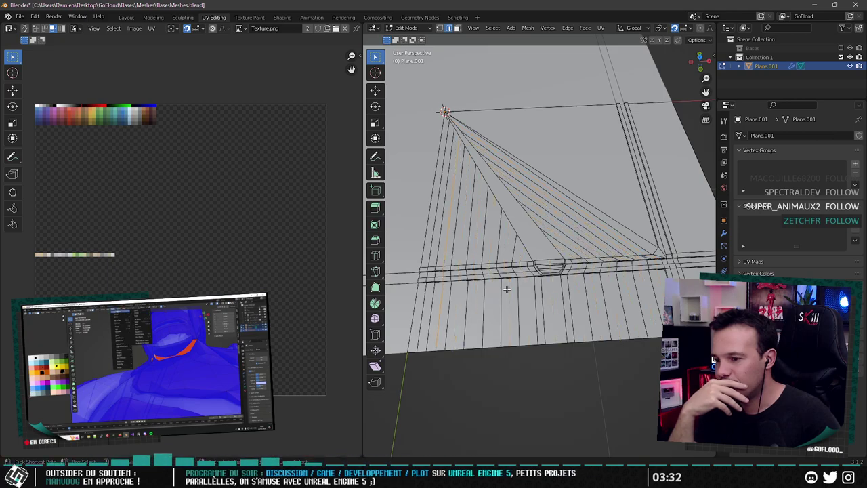
key(ctrl+z)
key(ctrl+z)
key(ctrl+z)
key(ctrl+z)
key(ctrl+z)
key(ctrl+z)
key(ctrl+z)
key(ctrl+z)
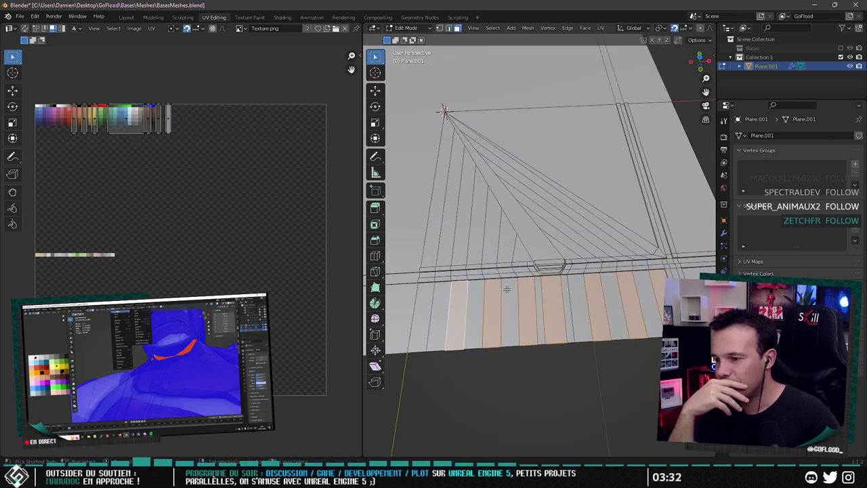
key(ctrl+z)
key(ctrl+z)
key(ctrl+z)
key(ctrl+z)
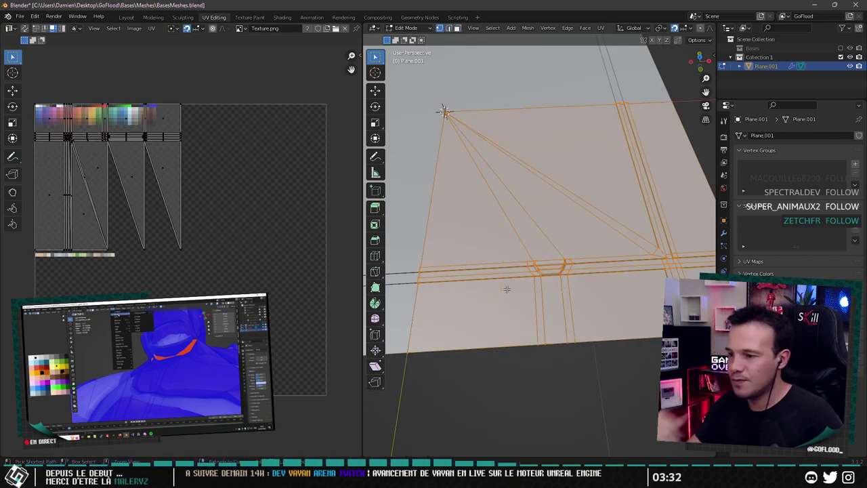
scroll(577, 238, down, 3)
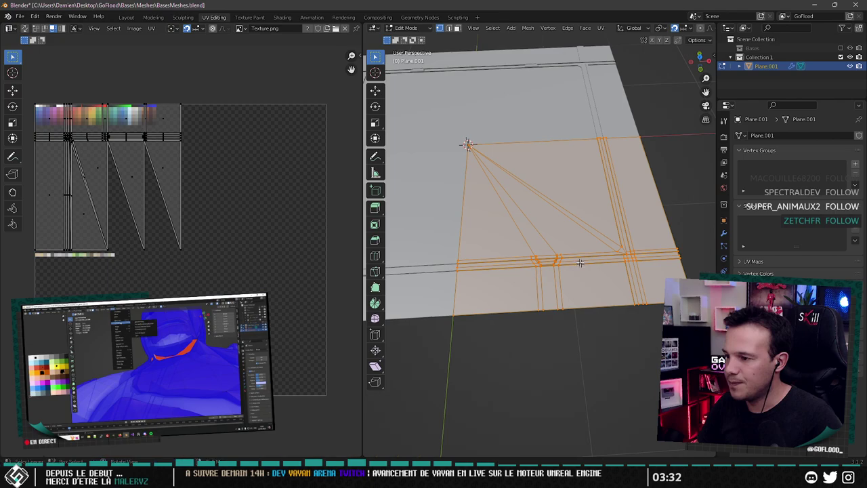
key(alt+a)
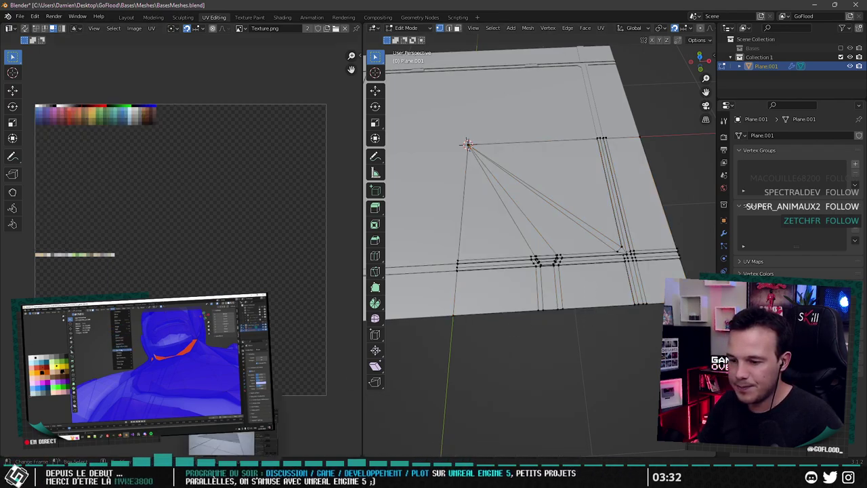
key(alt+Tab)
key(alt+Tab)
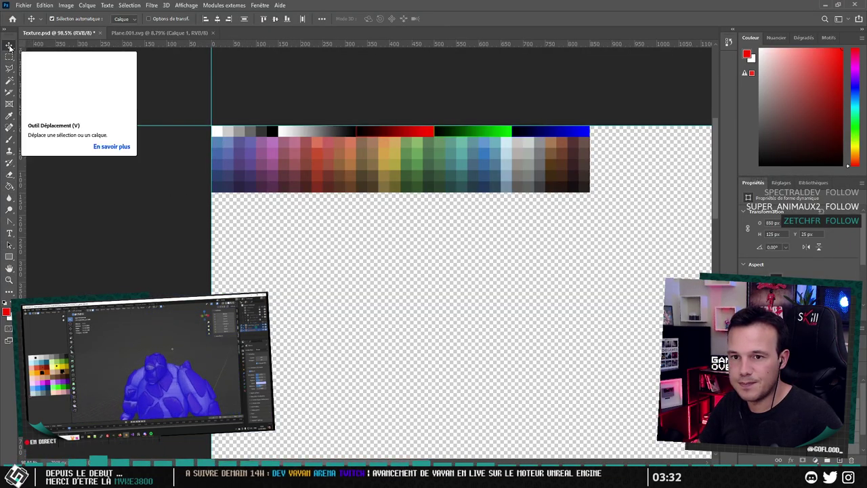
Create a 1 × 1 px rectangle shape on the Texture.psd canvas.
click(6, 257)
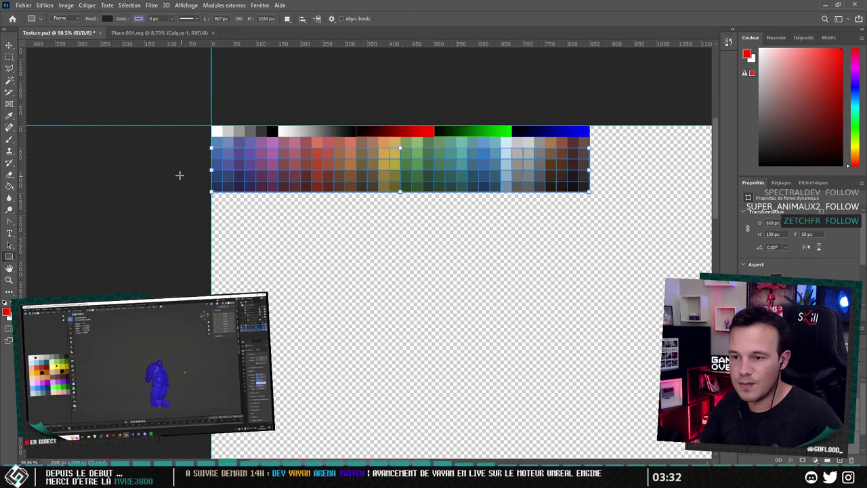
alt+scroll(201, 196, up, 5)
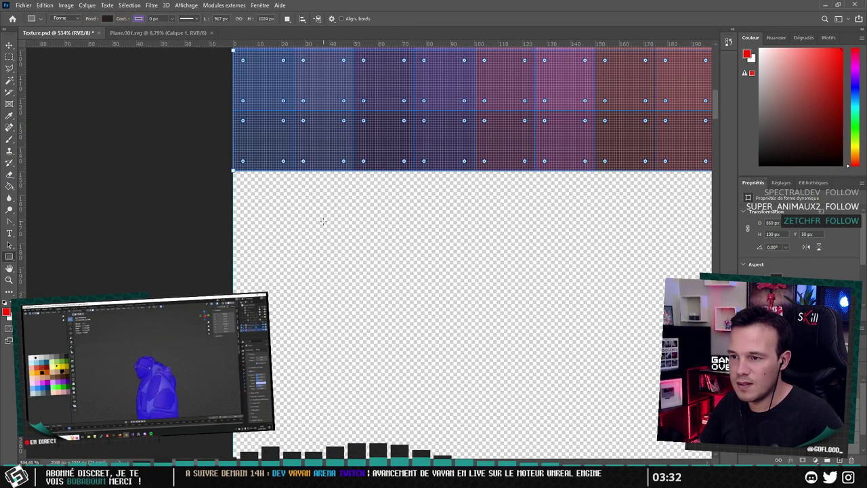
click(324, 222)
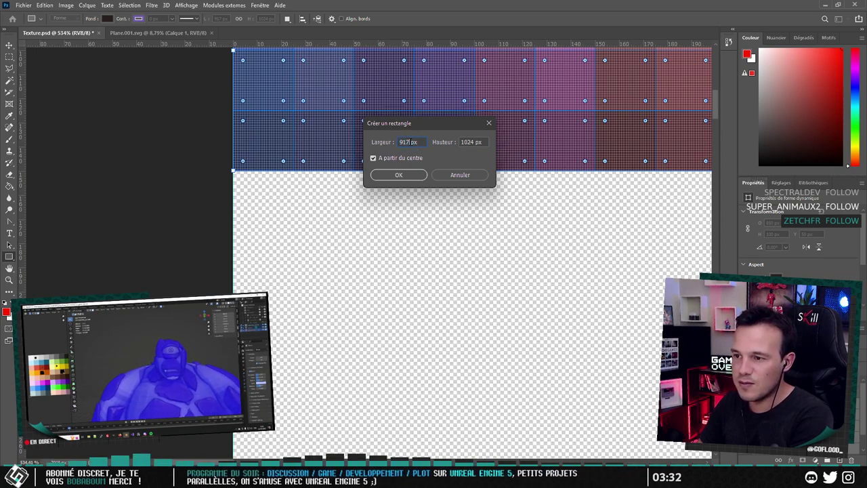
text(1)
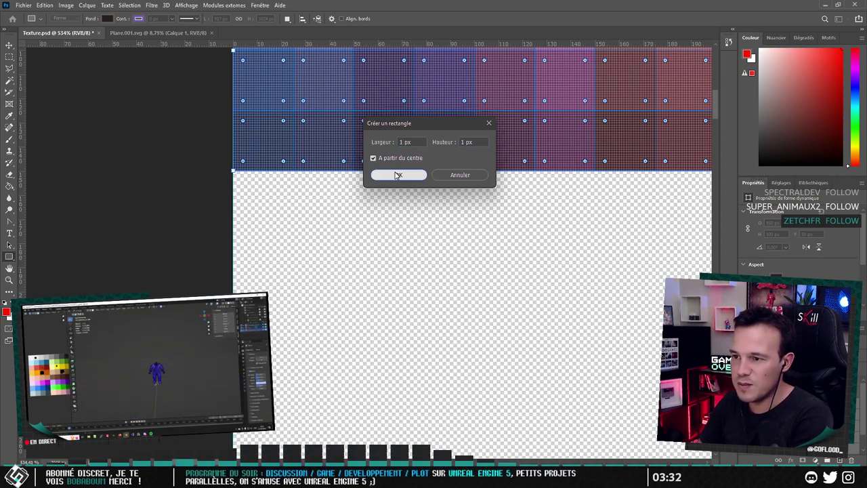
click(398, 174)
Move the 1 px square to just below the palette's lower-left corner.
click(8, 45)
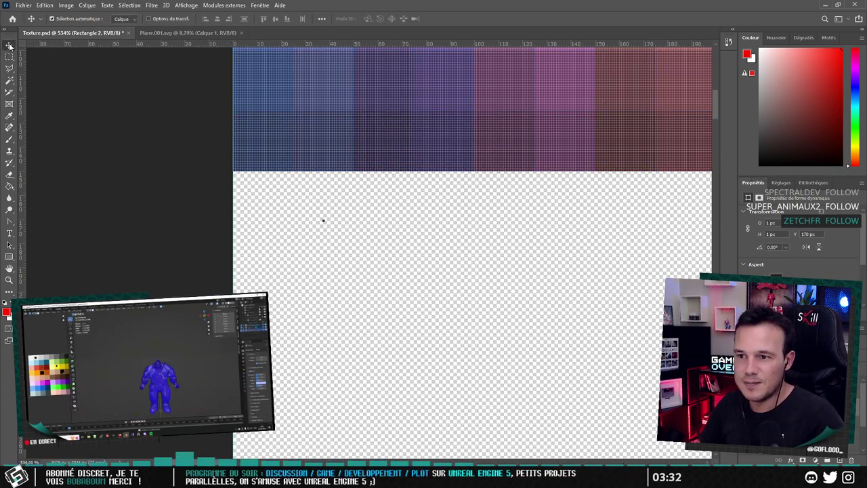
alt+scroll(245, 192, up, 5)
alt+scroll(462, 273, down, 8)
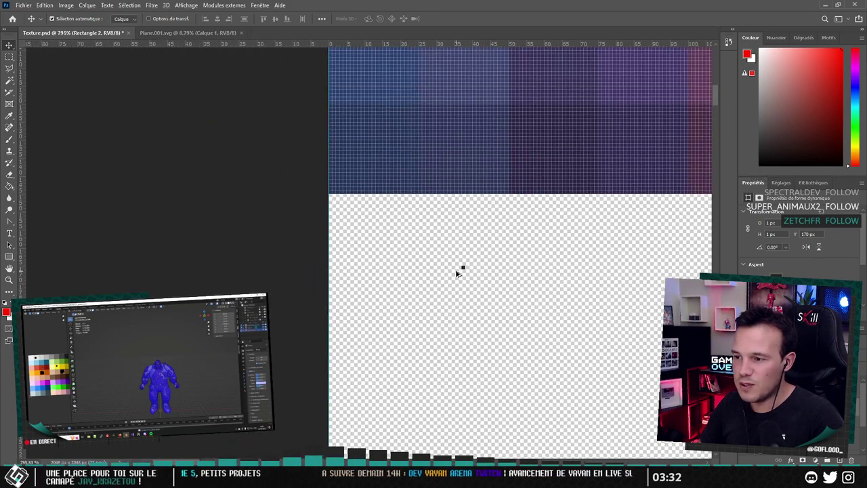
alt+scroll(460, 271, up, 6)
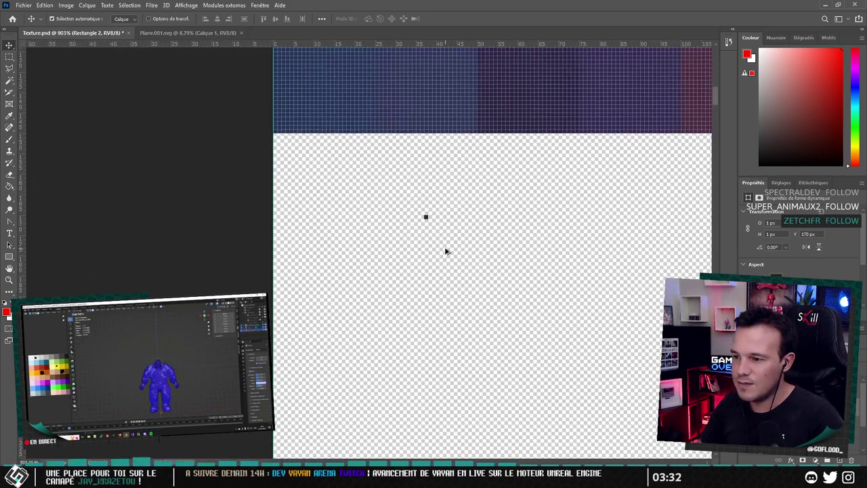
drag(299, 223, 274, 140)
alt+scroll(274, 138, up, 5)
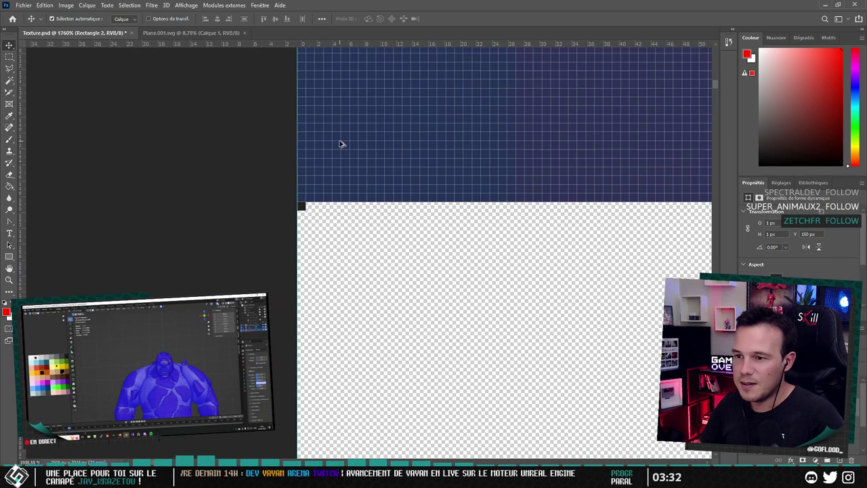
Duplicate the dark 1 px square into a spaced row beneath the palette.
alt+drag(274, 258, 400, 258)
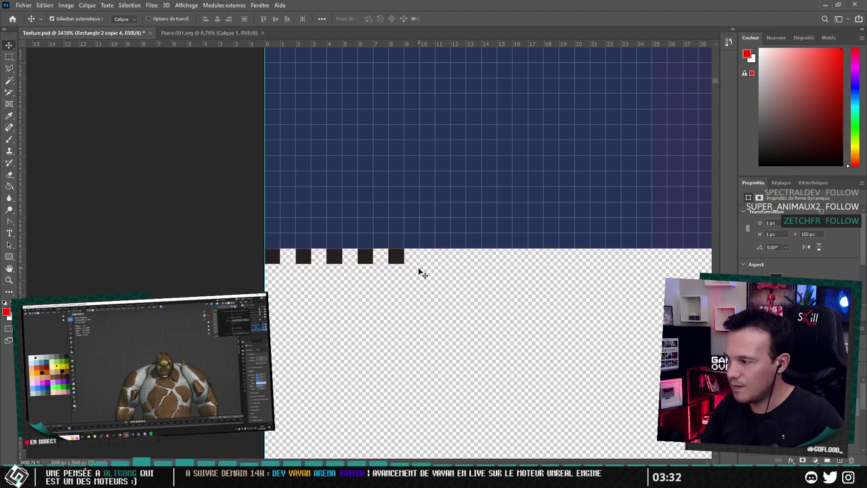
alt+drag(332, 259, 470, 265)
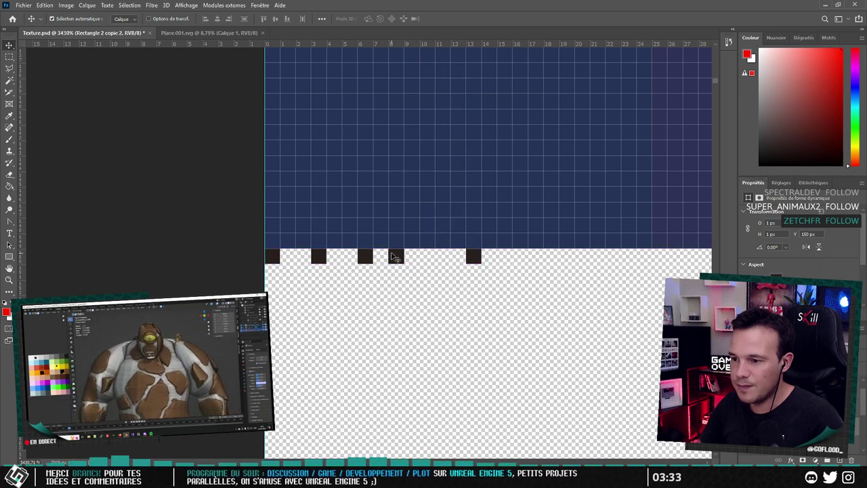
mouse_move(397, 259)
mouse_down()
mouse_move(407, 269)
mouse_move(411, 260)
mouse_up()
mouse_move(469, 259)
mouse_down()
mouse_move(438, 268)
mouse_move(455, 260)
mouse_up()
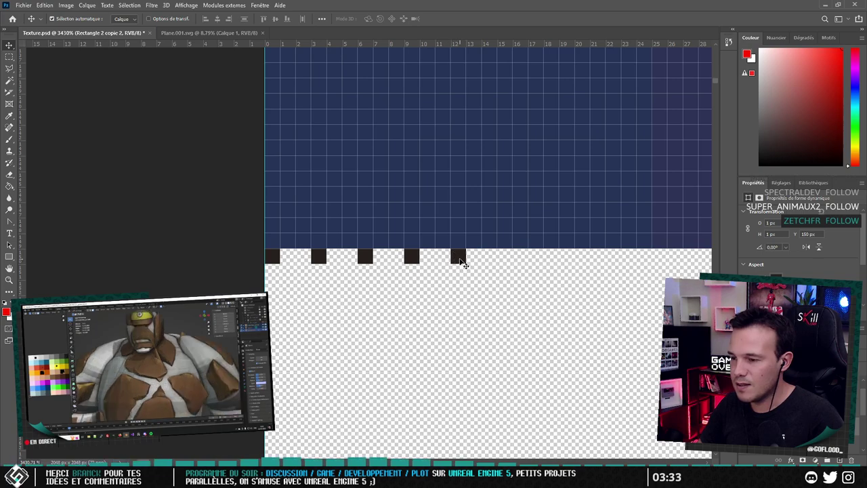
alt+drag(463, 262, 590, 256)
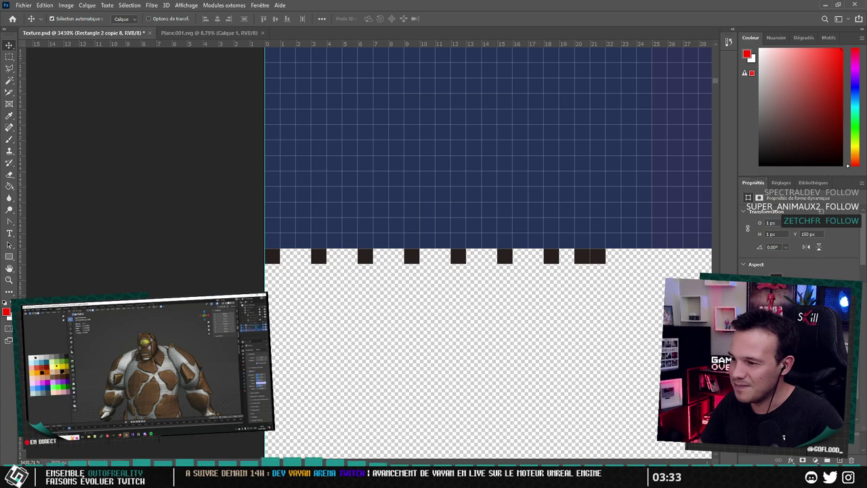
Slide the small grey rectangle left into the gap between two dark squares.
alt+scroll(579, 271, down, 3)
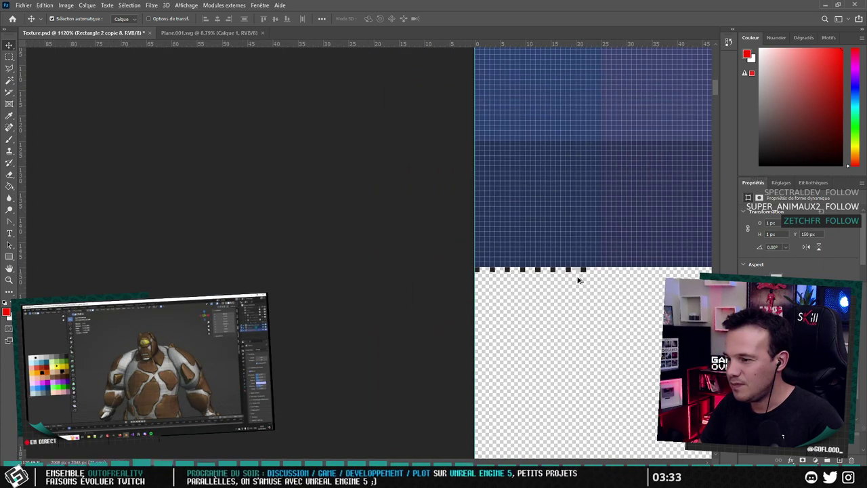
alt+scroll(578, 280, up, 3)
drag(586, 258, 519, 263)
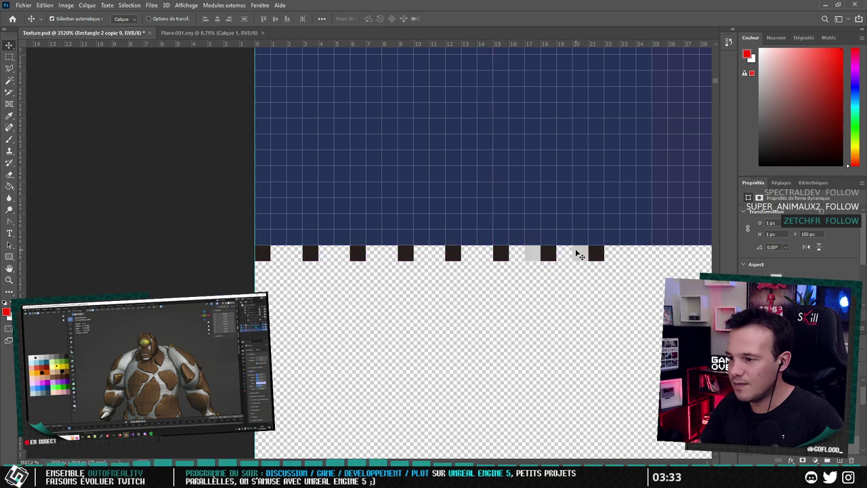
Widen the grey rectangle to 2 px and remove the leftover 1 px copy.
key(ctrl+t)
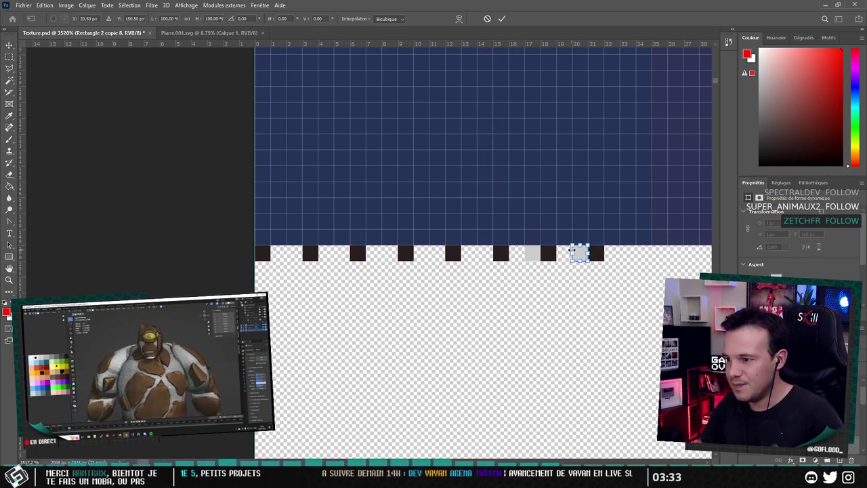
drag(573, 253, 533, 249)
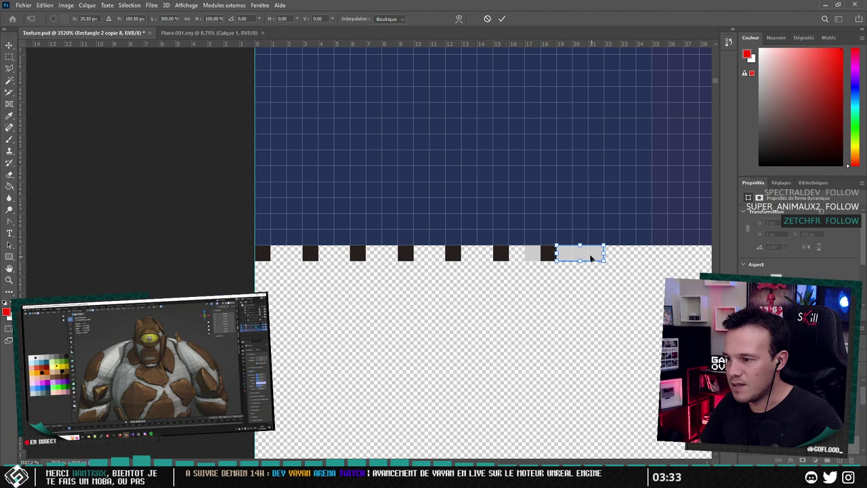
key(ctrl+z)
drag(571, 254, 556, 253)
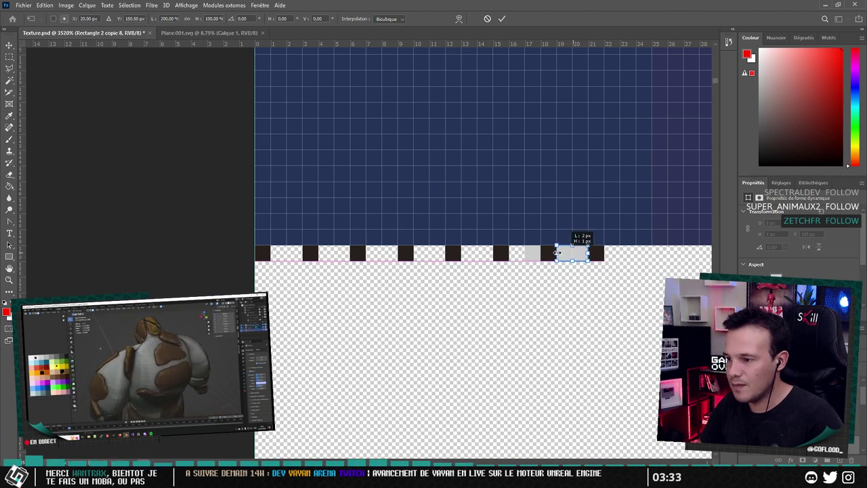
click(502, 19)
click(536, 258)
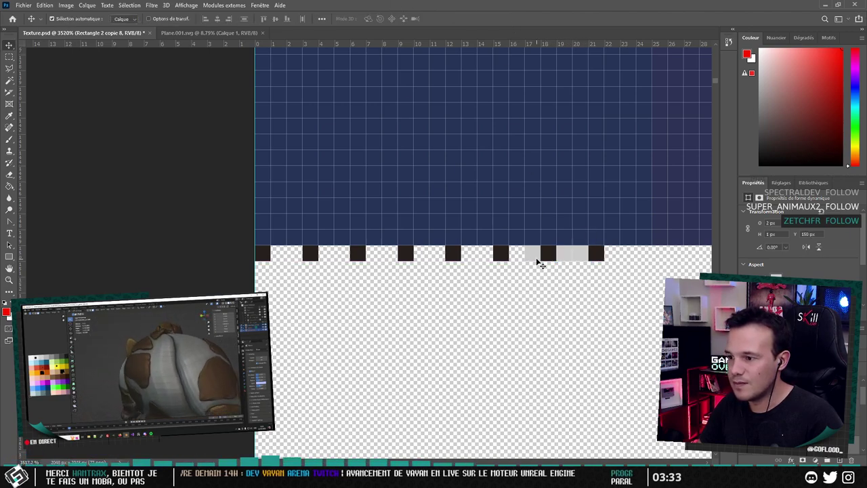
key(ctrl+z)
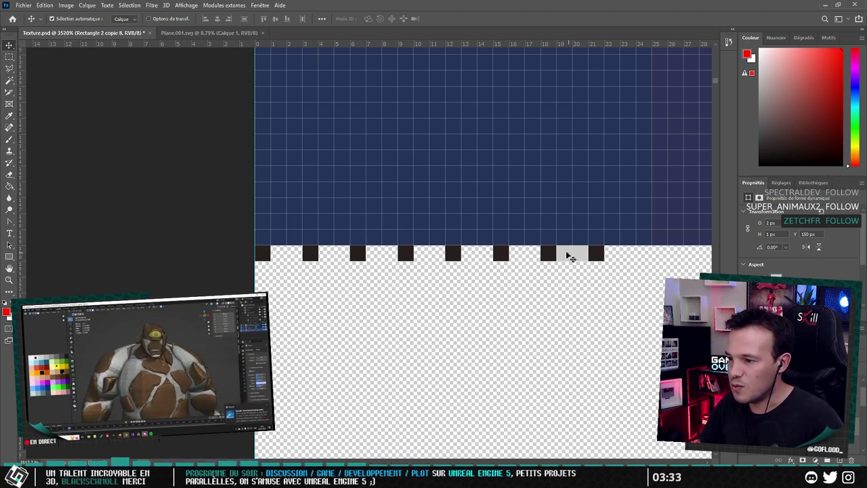
Stretch the grey rectangle across the whole row into a 22 px strip.
key(ctrl+t)
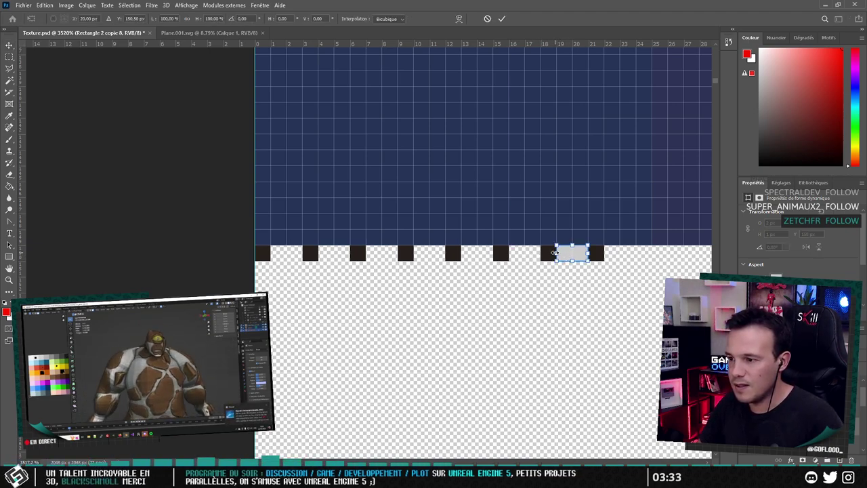
ctrl+drag(554, 253, 388, 252)
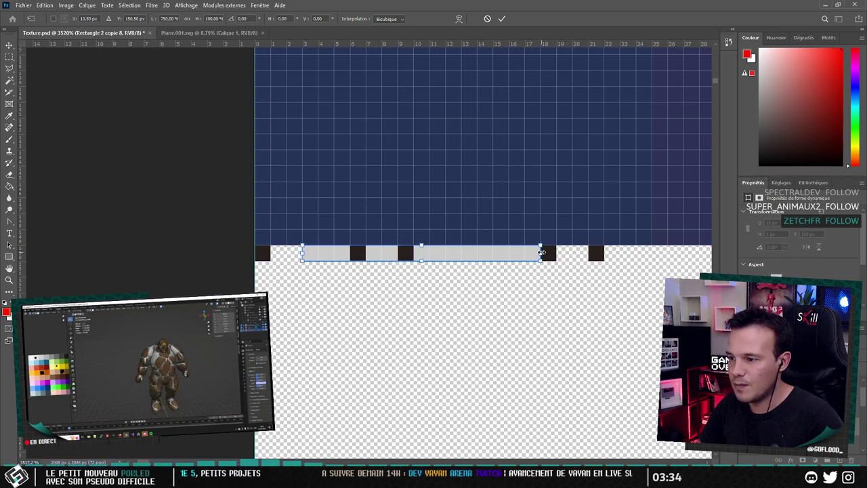
drag(542, 252, 604, 254)
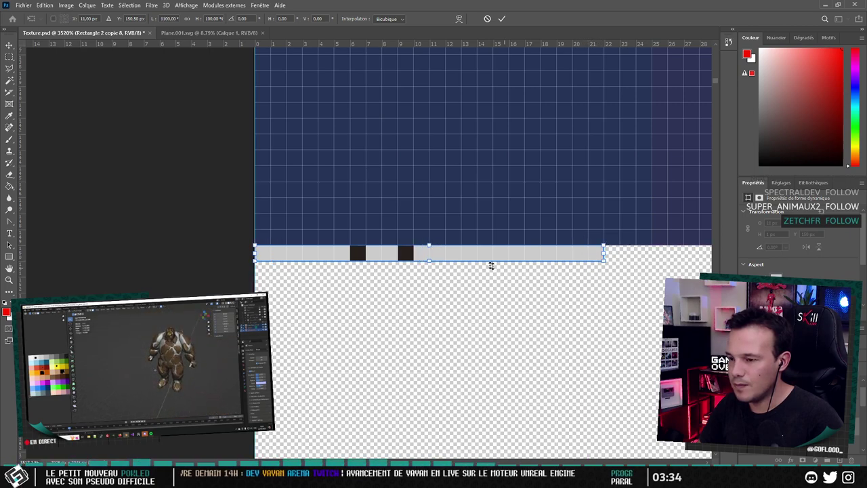
key(Return)
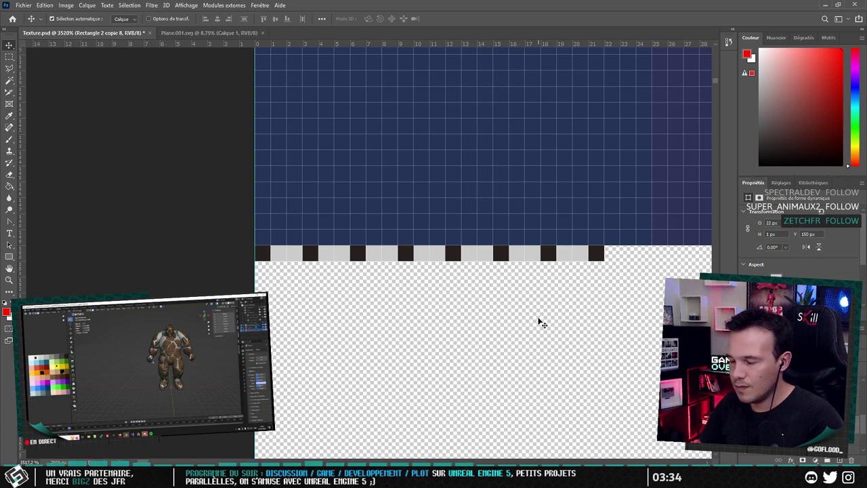
Export Texture.psd via Save for Web as PNG-24, replacing the existing Texture.png.
key(ctrl+alt+shift+s)
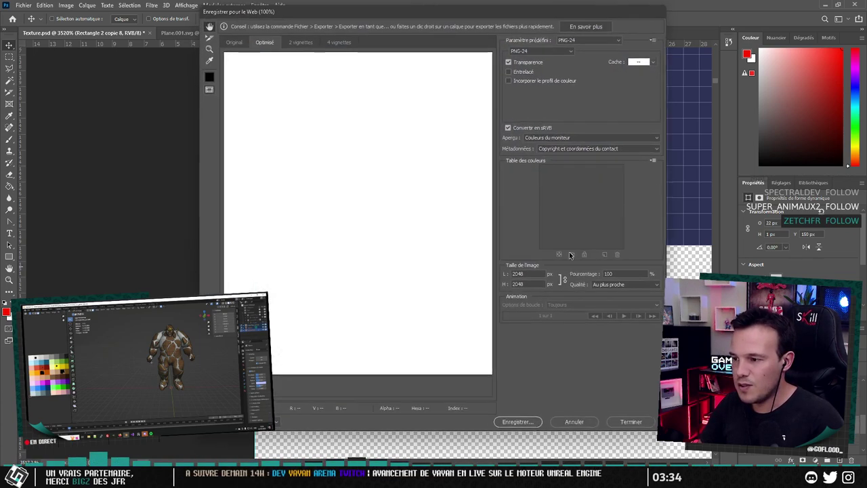
click(519, 427)
key(Return)
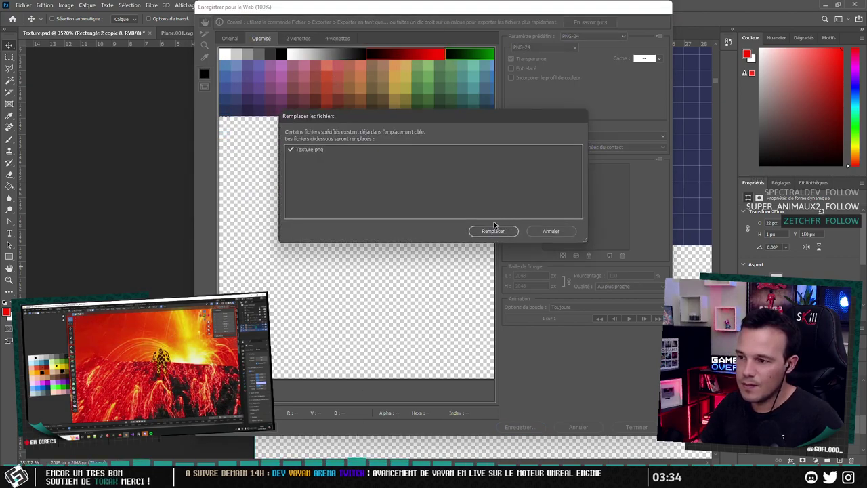
click(493, 231)
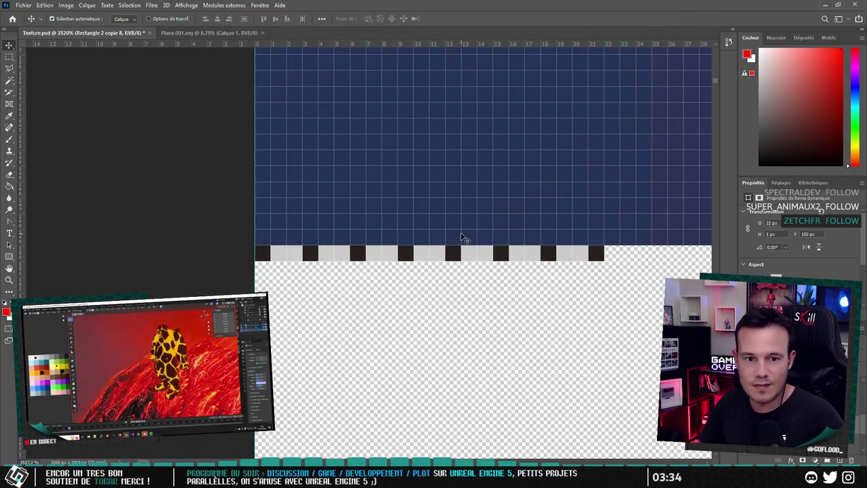
key(alt+Tab)
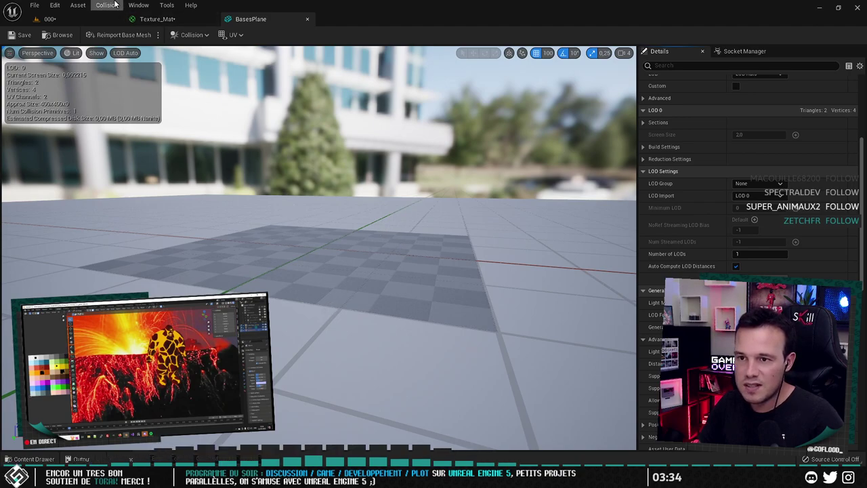
Go back to the 000 level and look down at the BasesPlane5 floor piece.
click(77, 19)
right_drag(378, 223, 447, 222)
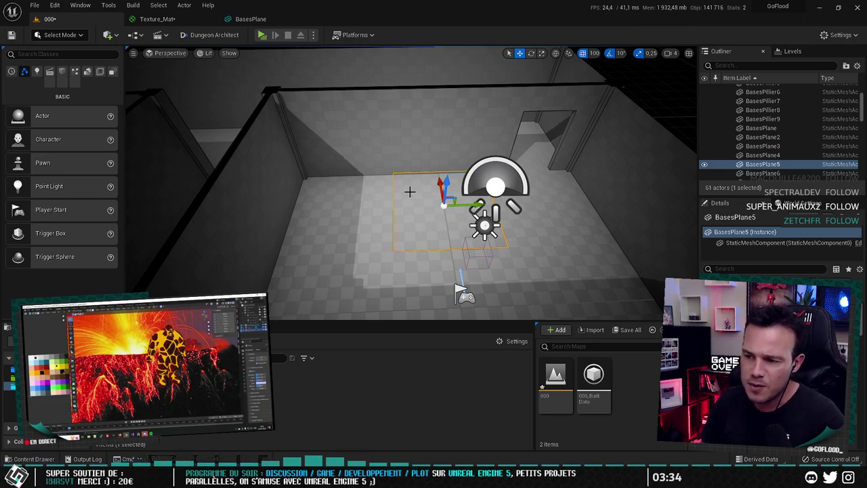
right_drag(410, 191, 396, 156)
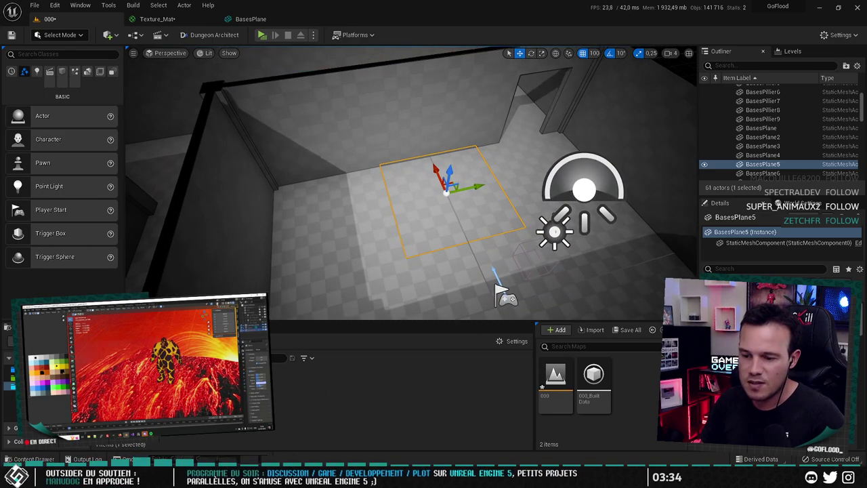
key(alt+Tab)
Switch to the Layout workspace and orbit the view back onto the floor plane.
scroll(503, 230, down, 5)
scroll(522, 244, up, 6)
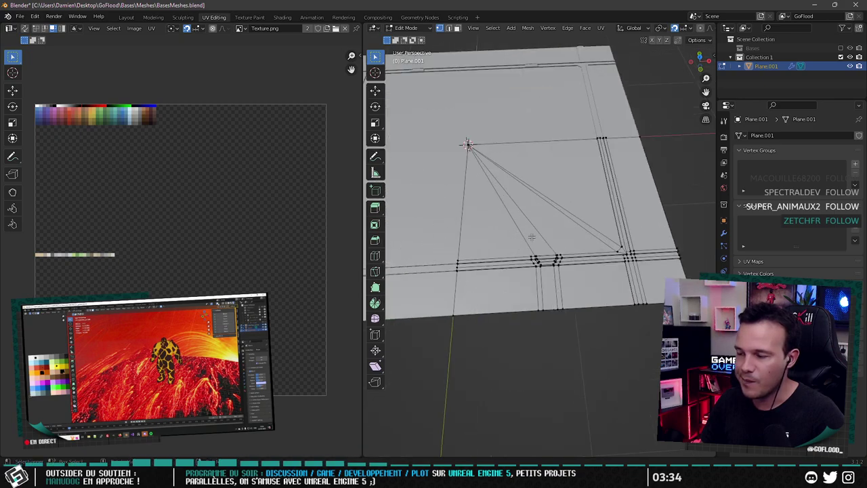
scroll(549, 268, down, 1)
scroll(559, 276, up, 5)
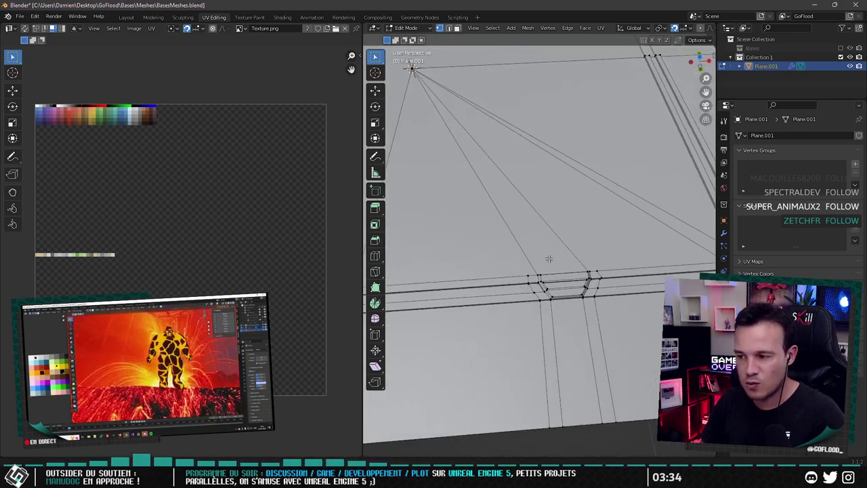
scroll(609, 273, down, 3)
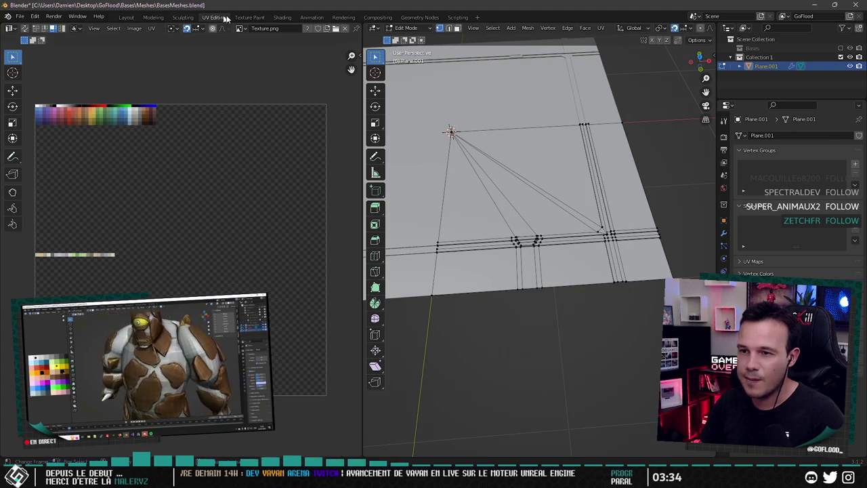
click(127, 17)
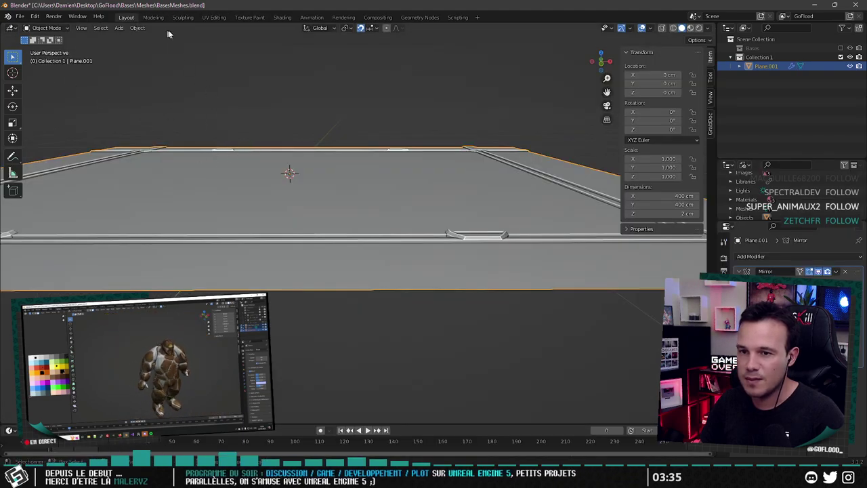
scroll(389, 126, down, 5)
middle_drag(459, 112, 440, 169)
scroll(440, 169, up, 3)
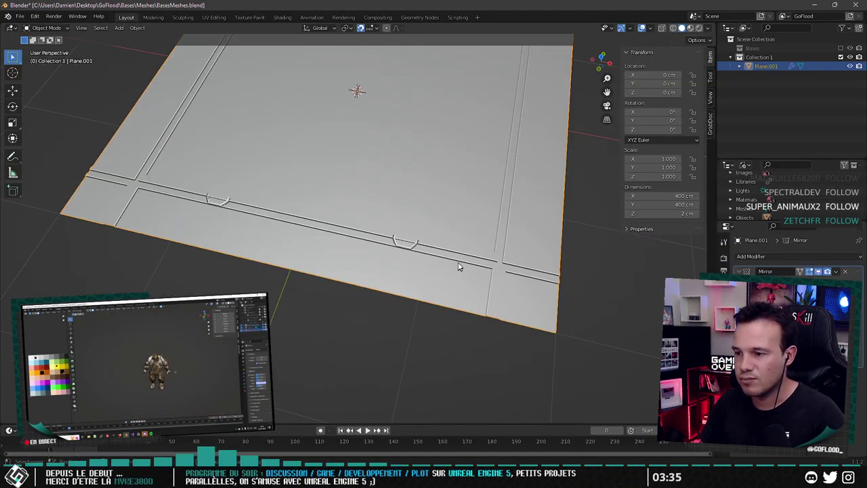
In Edit Mode face select, pick one floor face and grow it to linked faces.
key(Tab)
click(94, 28)
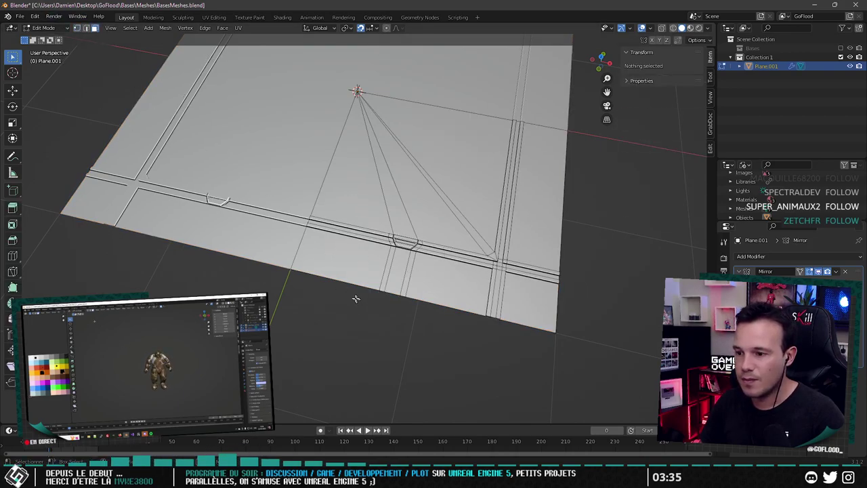
click(349, 261)
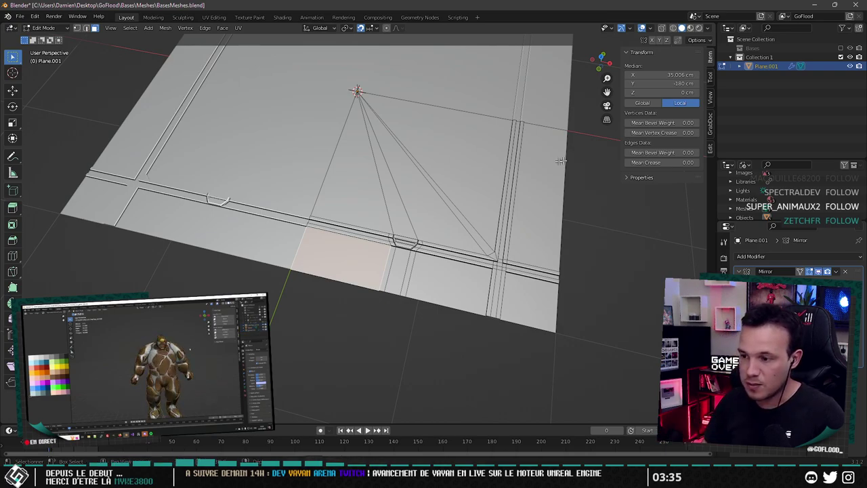
key(ctrl+l)
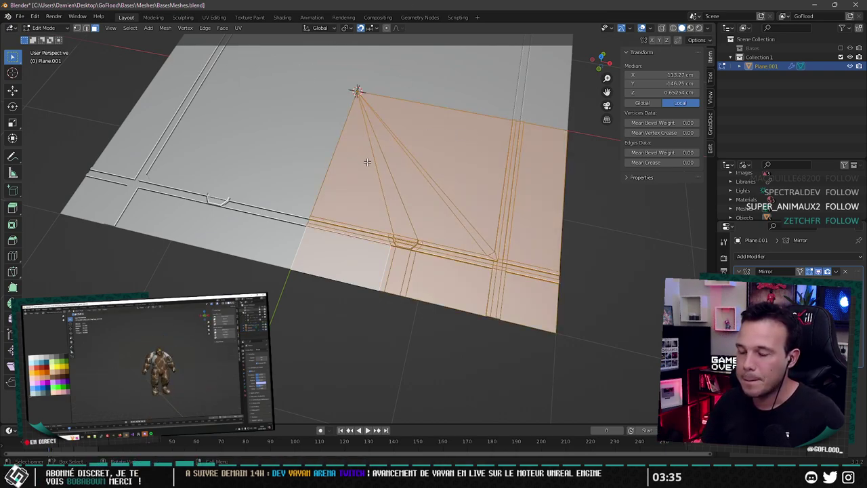
In the UV Editing workspace, run Smart UV Project on the selected floor faces with default settings.
click(213, 17)
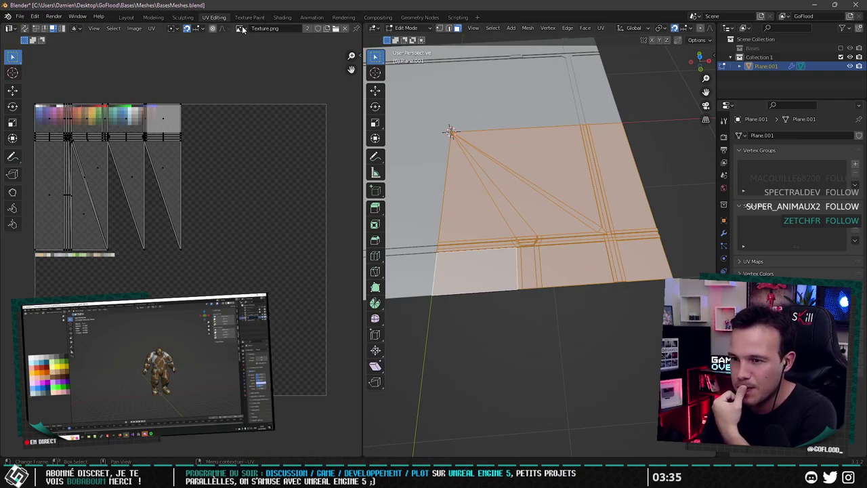
click(601, 28)
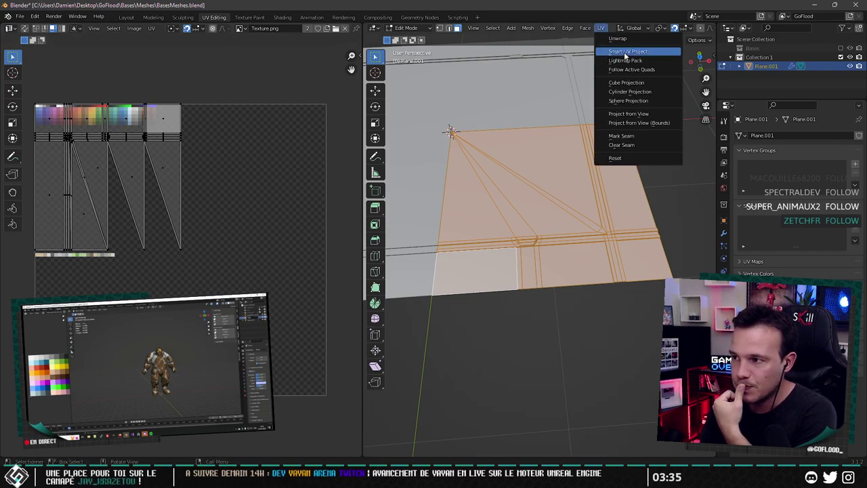
click(627, 51)
click(609, 126)
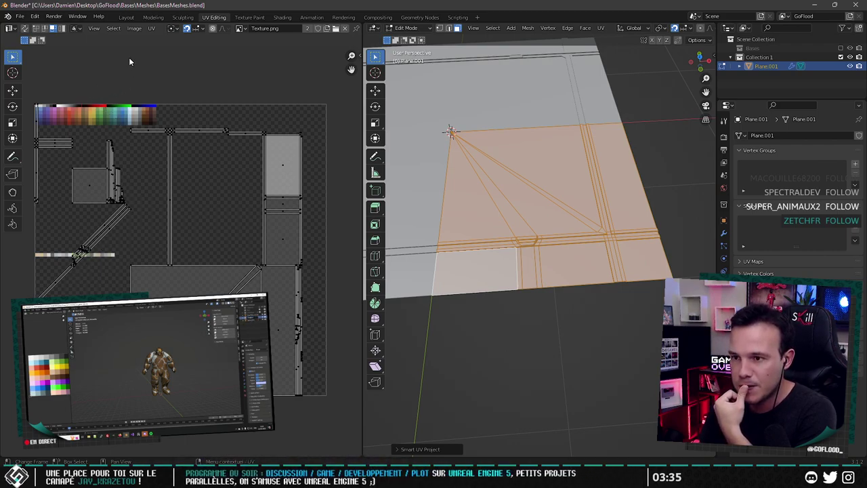
click(151, 28)
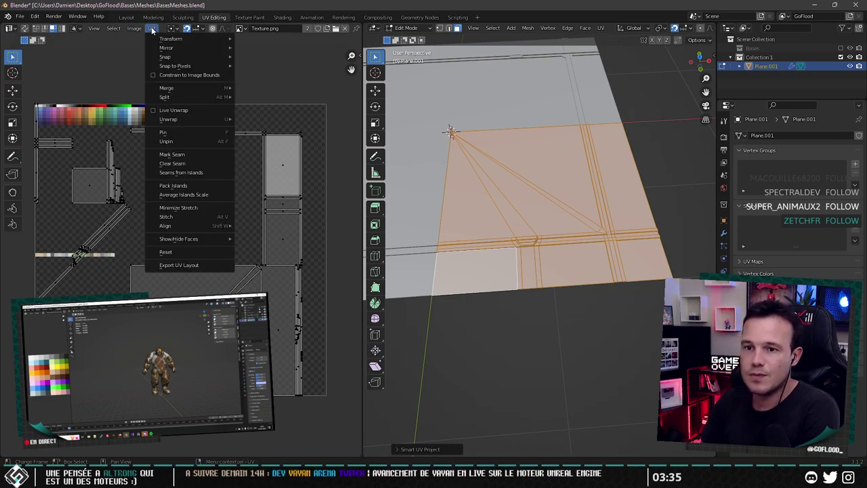
click(152, 30)
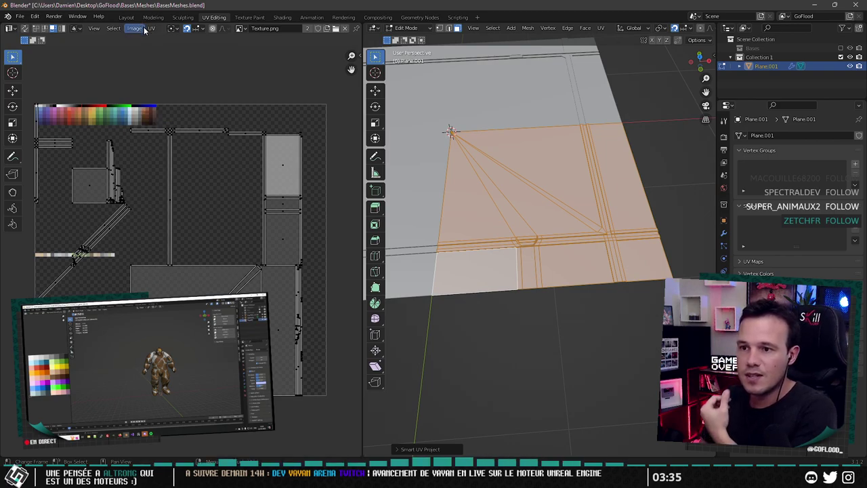
click(151, 28)
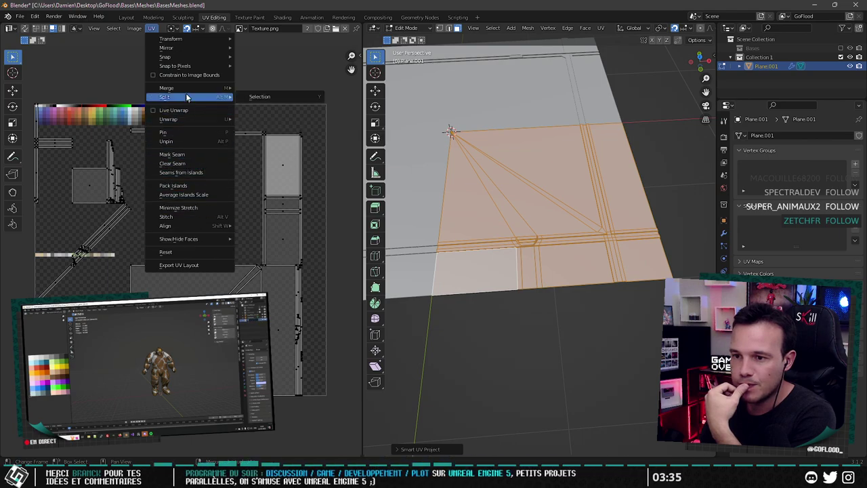
mouse_move(194, 69)
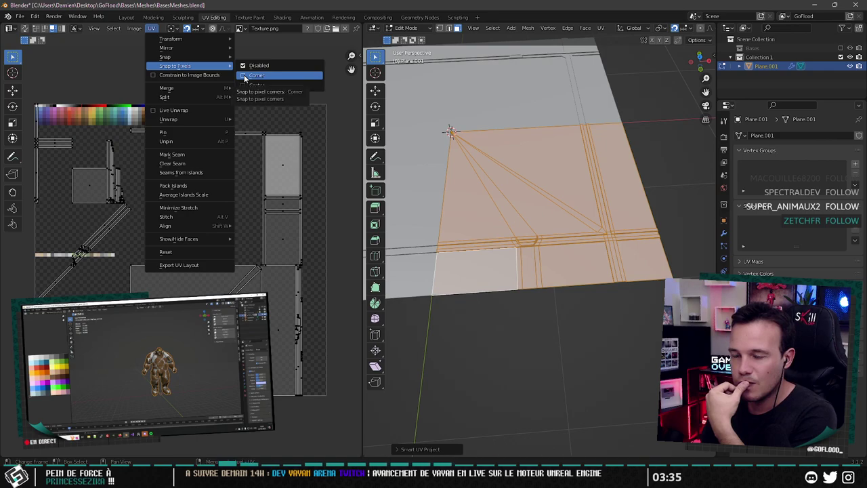
click(254, 75)
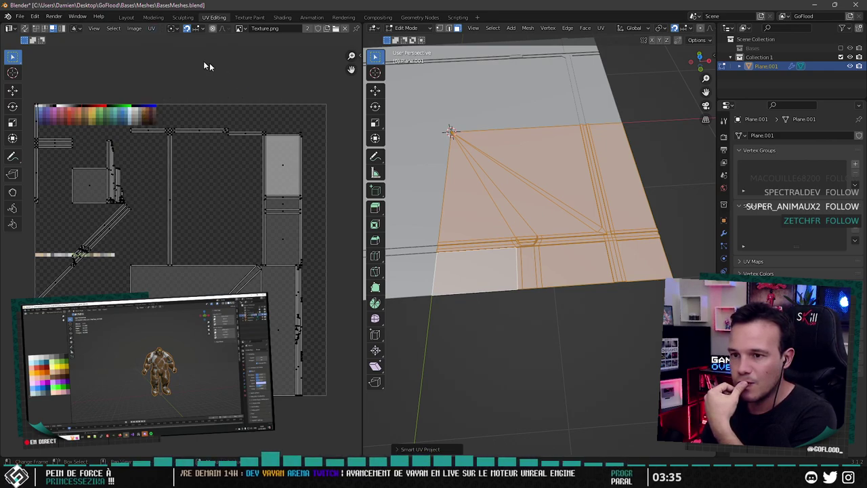
click(135, 29)
mouse_move(152, 28)
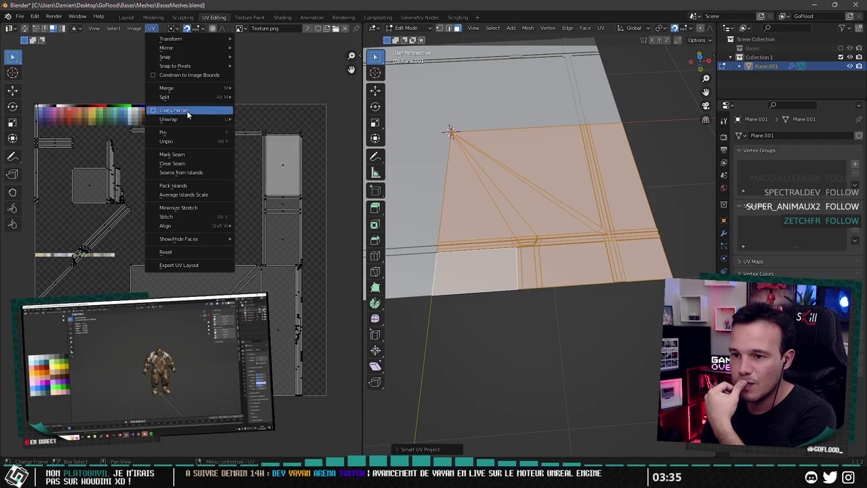
mouse_move(186, 121)
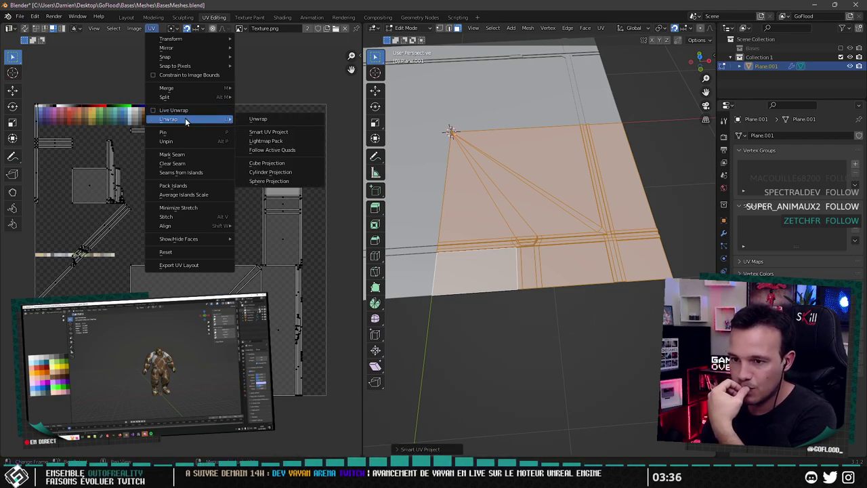
click(193, 184)
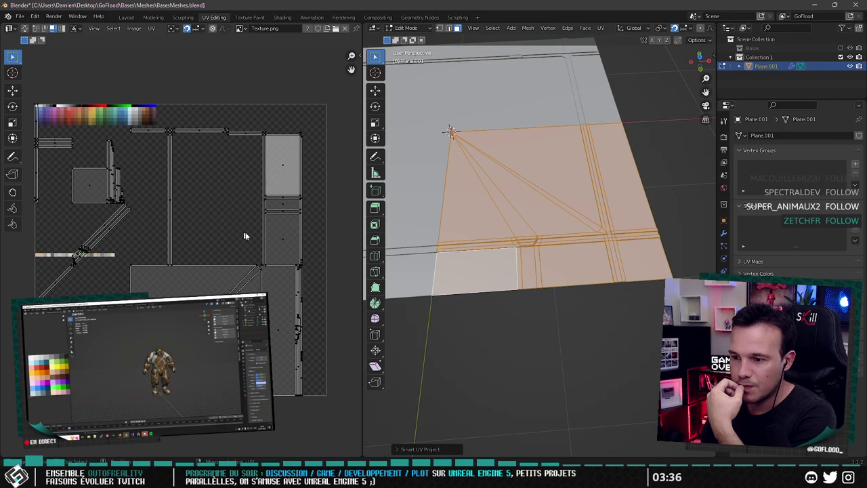
click(134, 28)
mouse_move(151, 28)
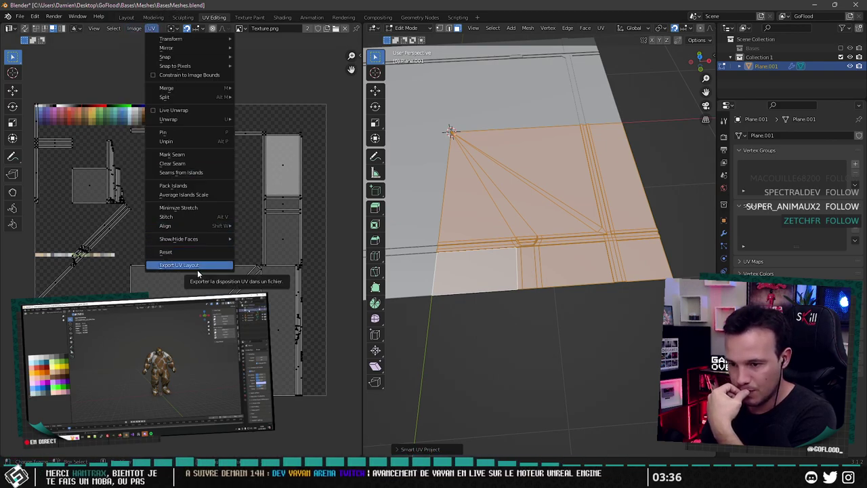
mouse_move(199, 242)
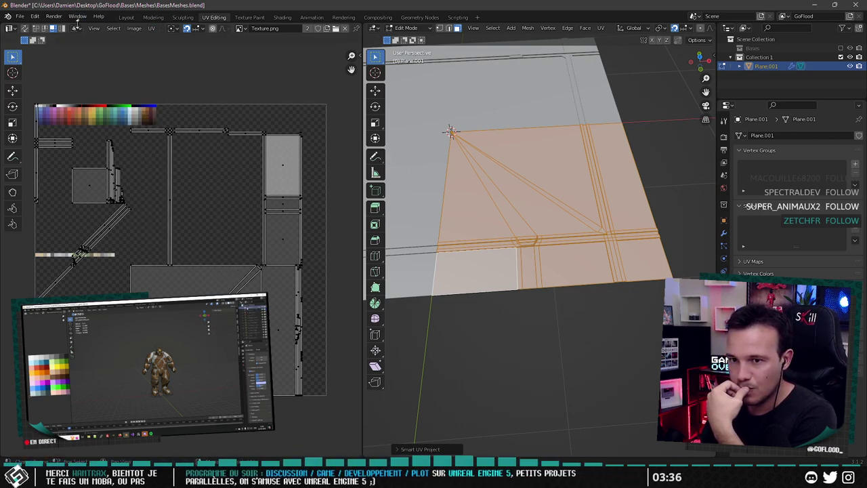
click(133, 29)
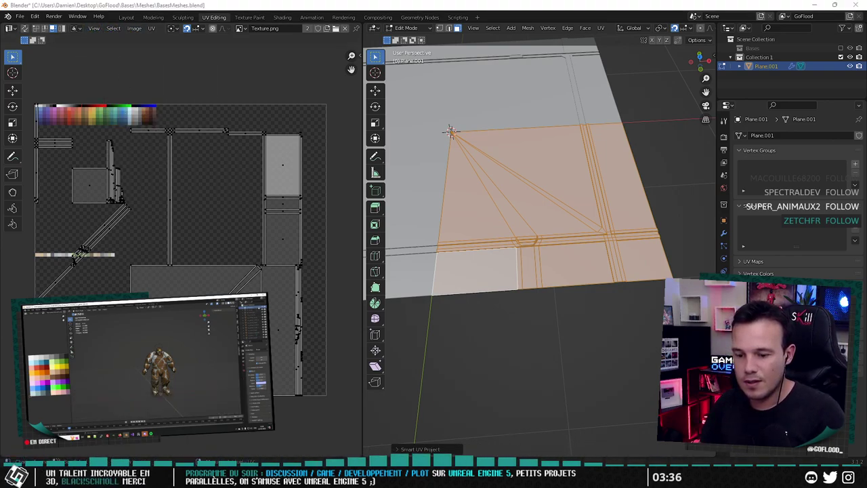
In Chrome, search the web for 'blender index uv' in a new tab.
key(alt+Tab)
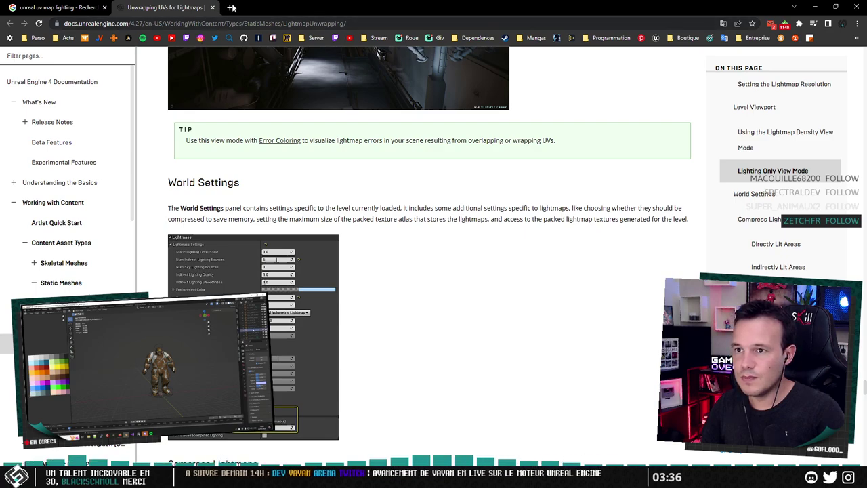
click(231, 7)
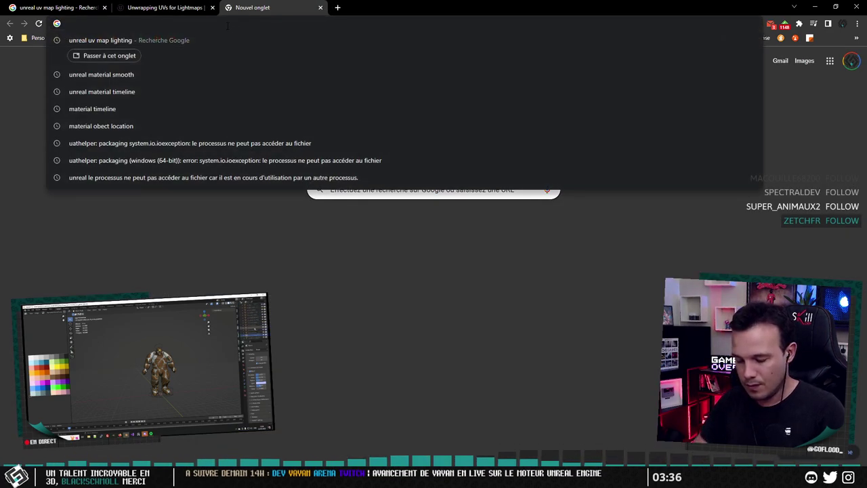
text(blender e)
key(BackSpace)
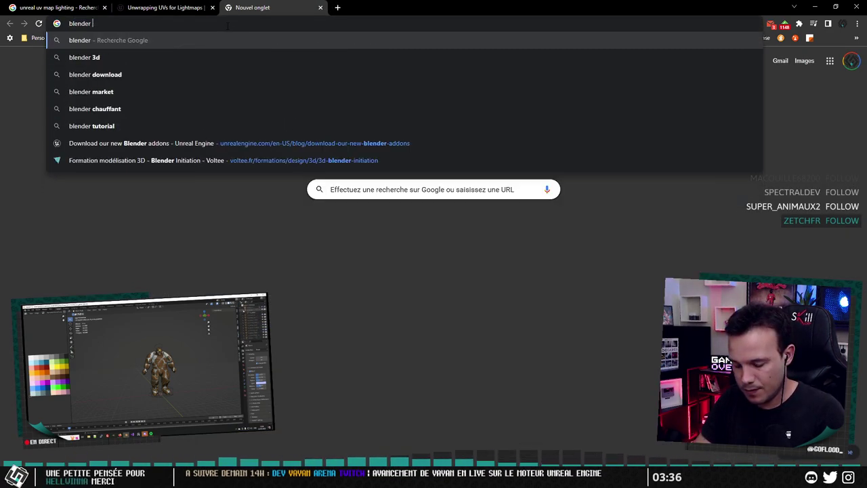
text(index uv)
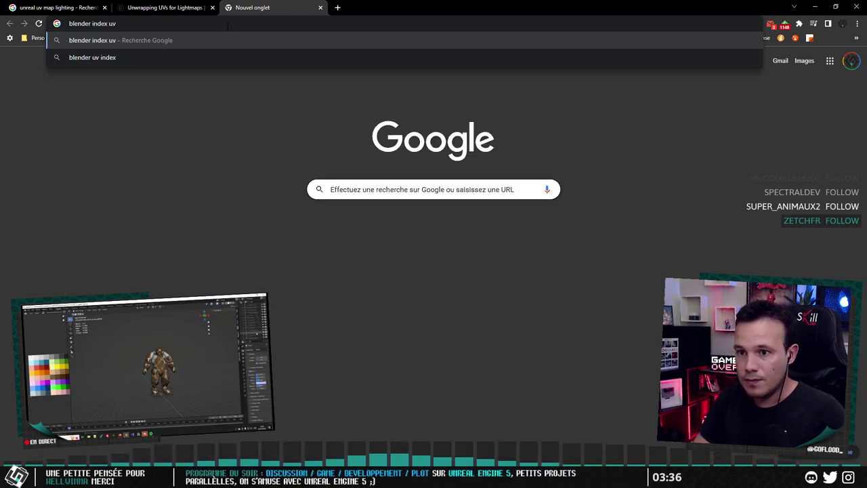
key(Return)
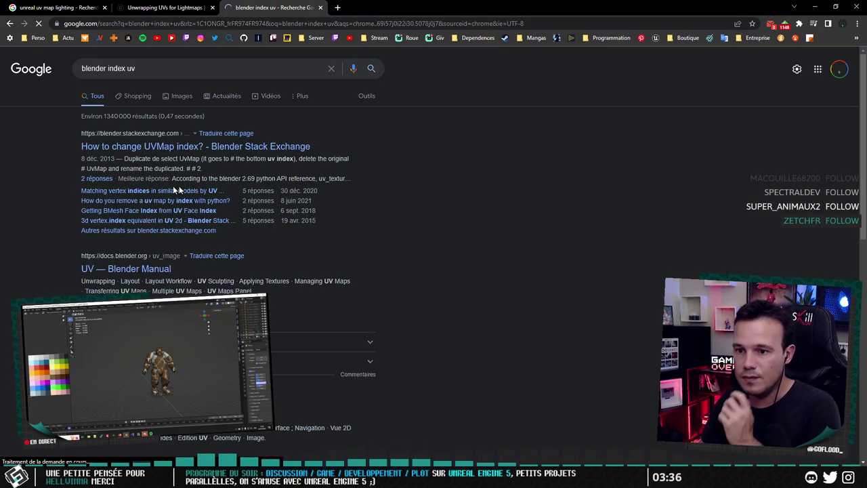
Read the Stack Exchange answer from the results, then close it.
middle_click(193, 147)
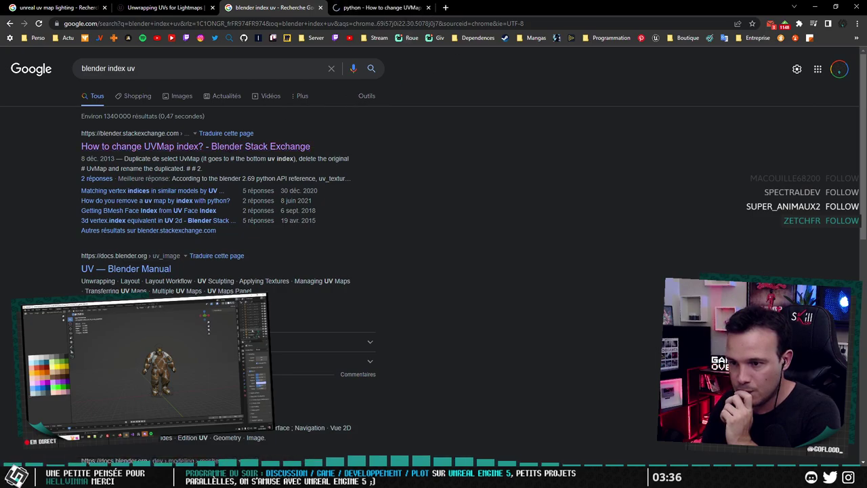
key(ctrl+Tab)
scroll(442, 257, down, 5)
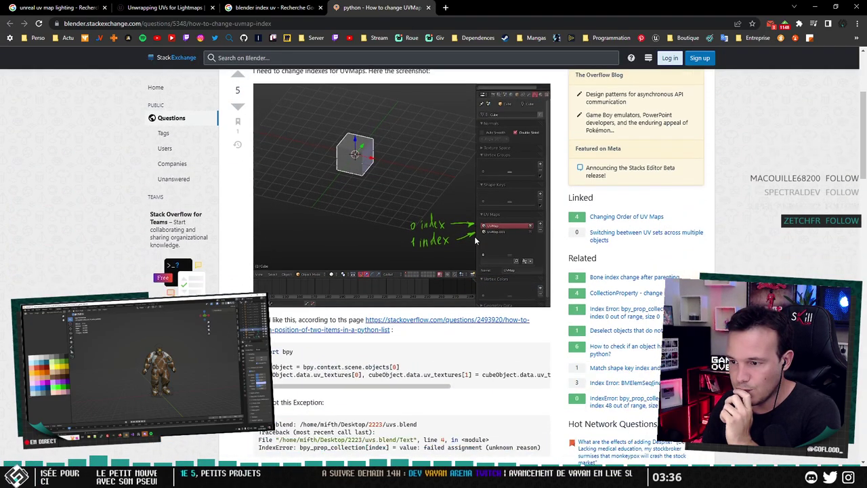
scroll(466, 242, down, 10)
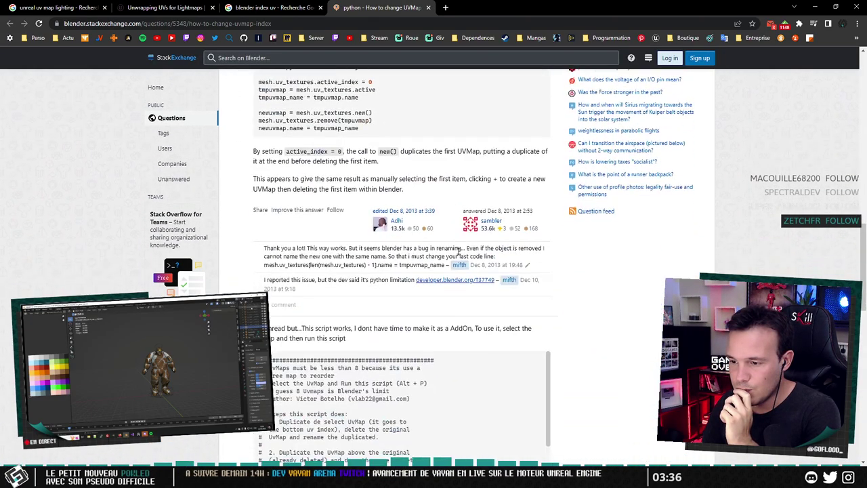
key(ctrl+w)
Scan the remaining search results, then return to Blender.
scroll(380, 238, down, 3)
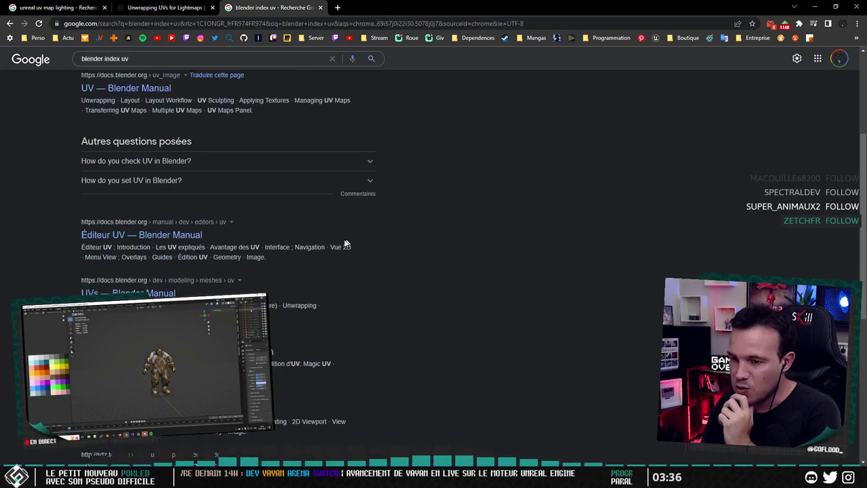
scroll(339, 243, down, 2)
scroll(337, 244, down, 3)
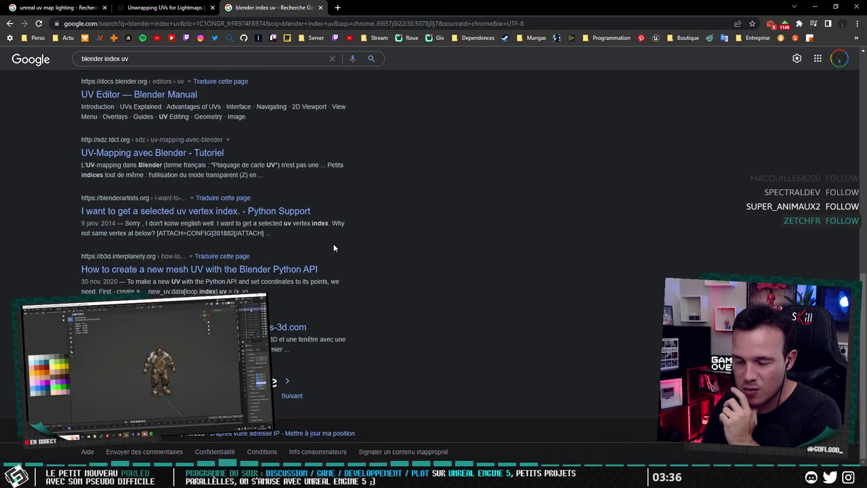
scroll(195, 177, up, 1)
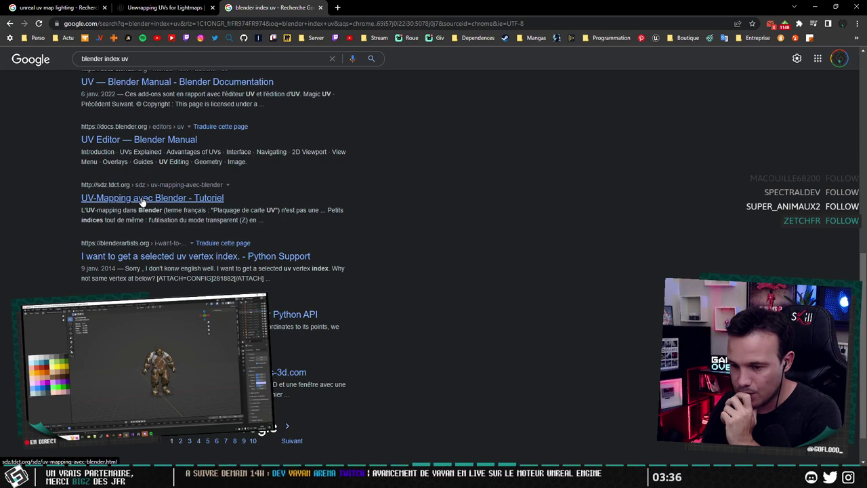
scroll(142, 201, up, 3)
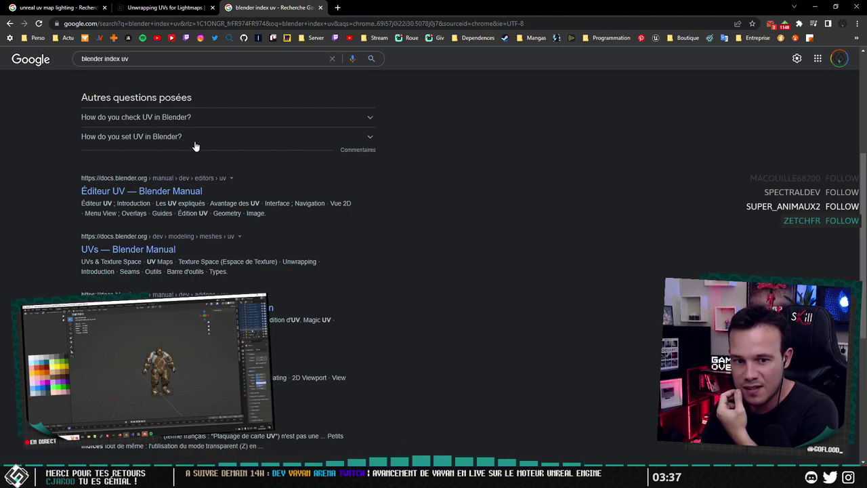
scroll(271, 203, down, 2)
scroll(273, 205, up, 2)
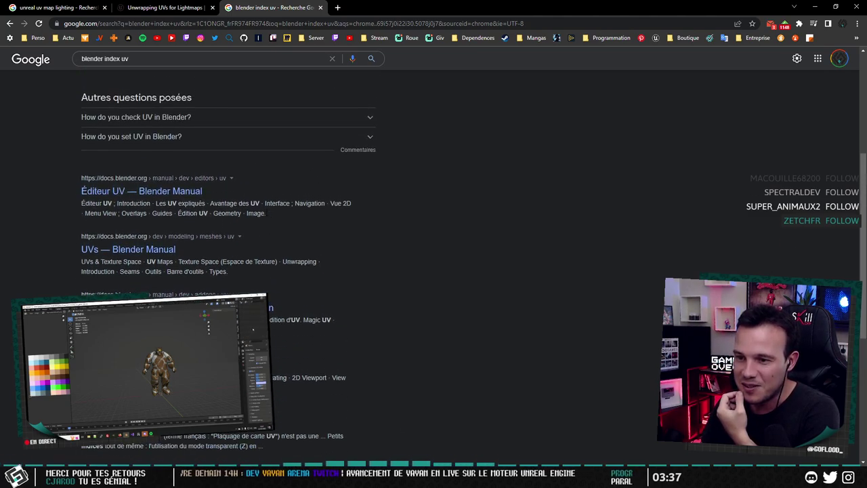
scroll(314, 231, down, 2)
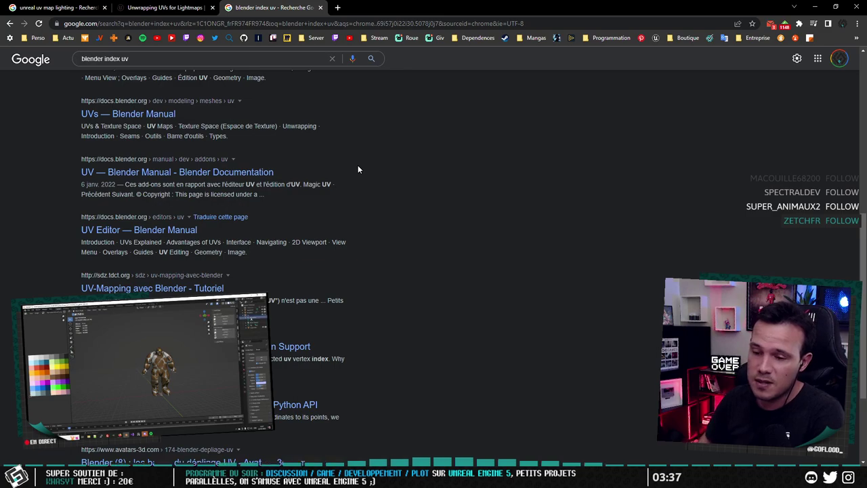
scroll(334, 269, down, 1)
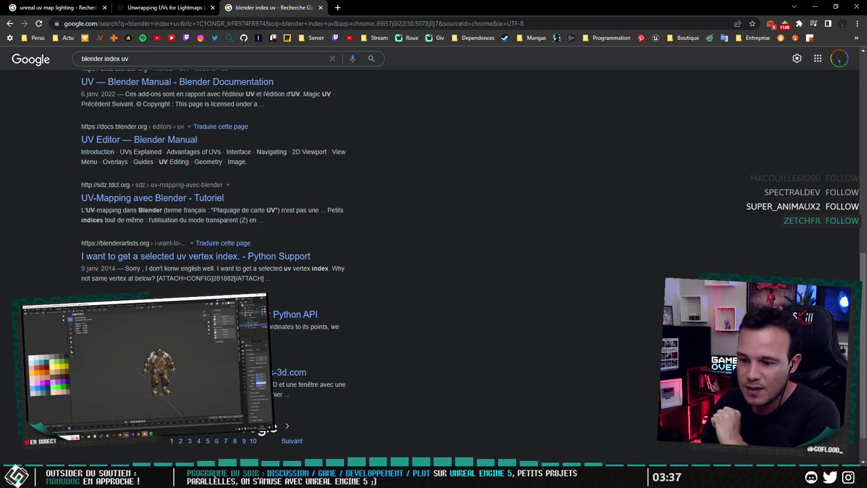
key(alt+Tab)
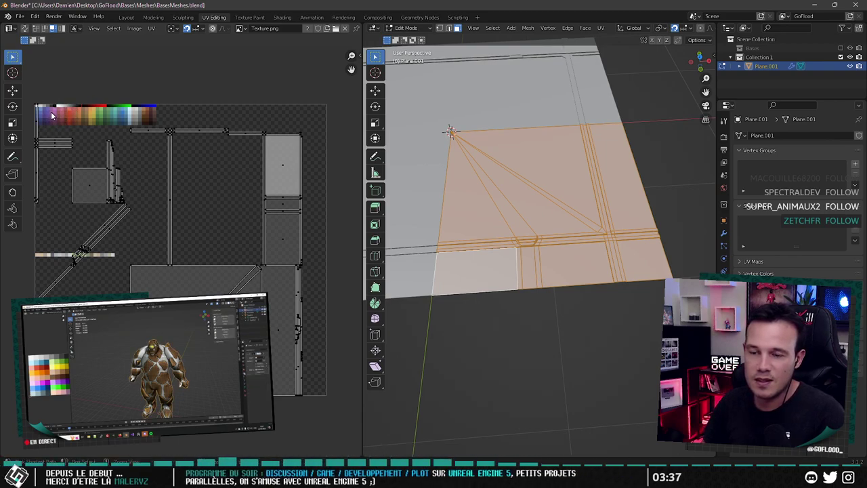
Zoom and pan the UV editor view toward the colour palette on Texture.png.
scroll(73, 111, up, 5)
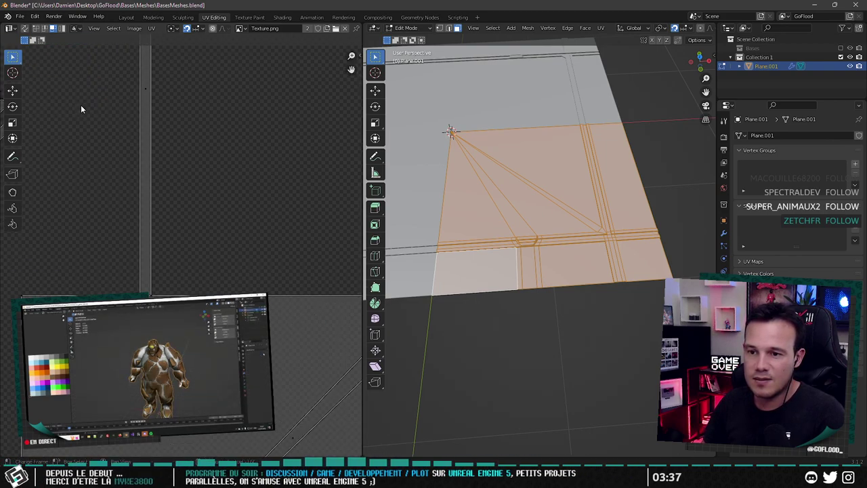
right_click(79, 106)
scroll(124, 124, down, 5)
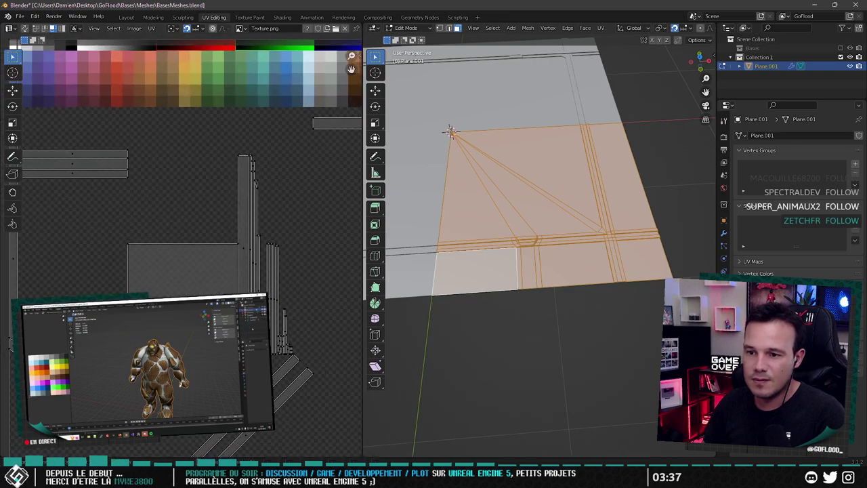
middle_drag(110, 136, 159, 183)
scroll(112, 215, up, 5)
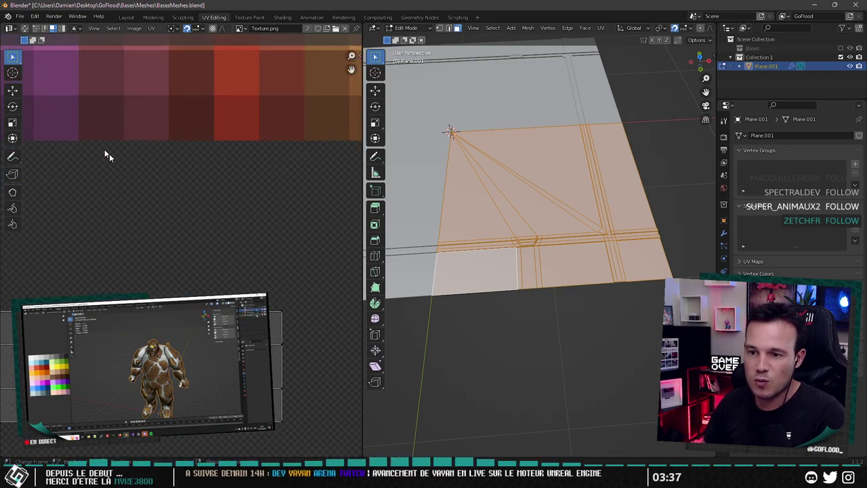
scroll(109, 153, down, 5)
scroll(197, 233, up, 4)
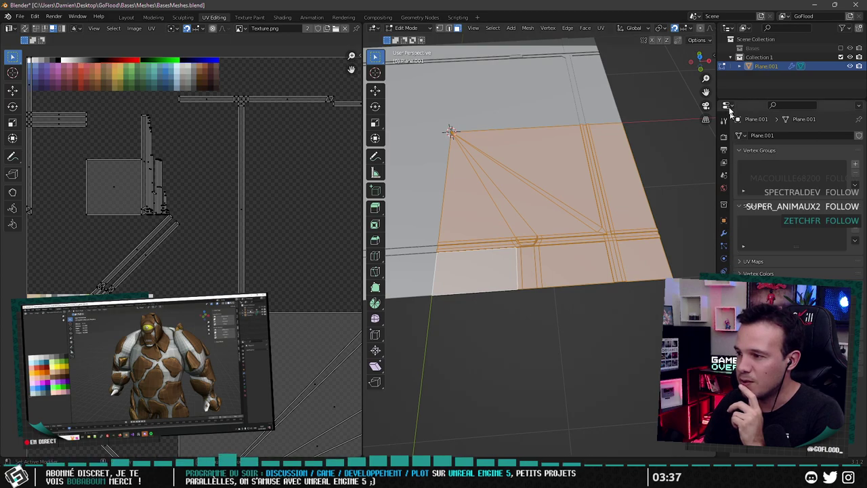
Expand the UV Maps panel in Plane.001's Object Data Properties.
click(600, 28)
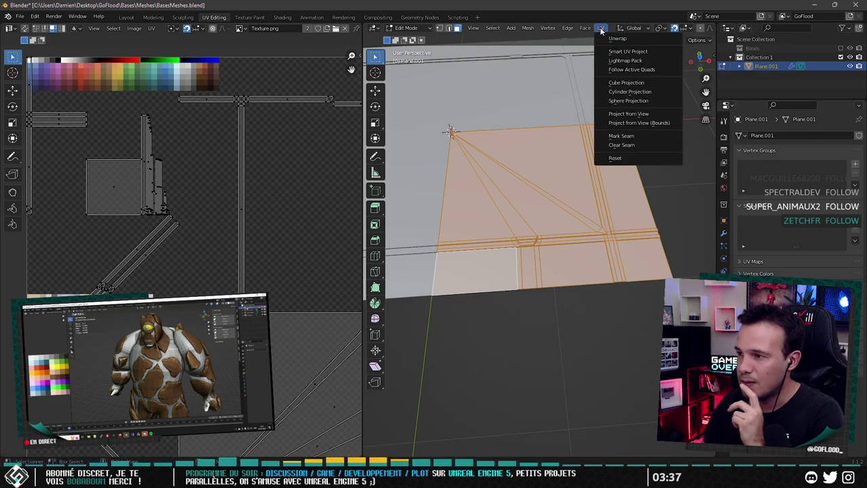
click(601, 29)
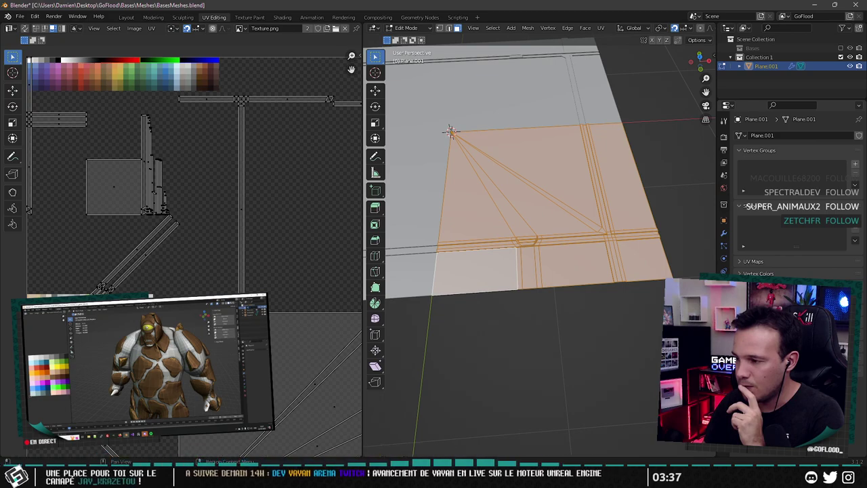
click(745, 262)
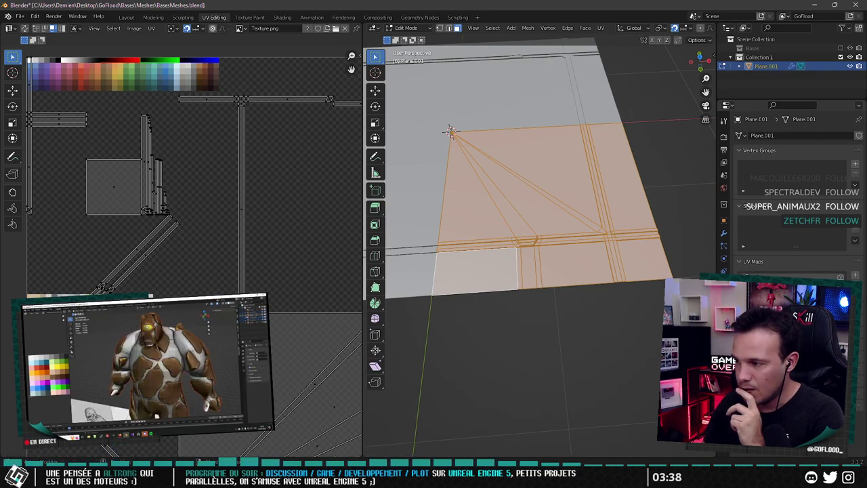
scroll(188, 258, down, 2)
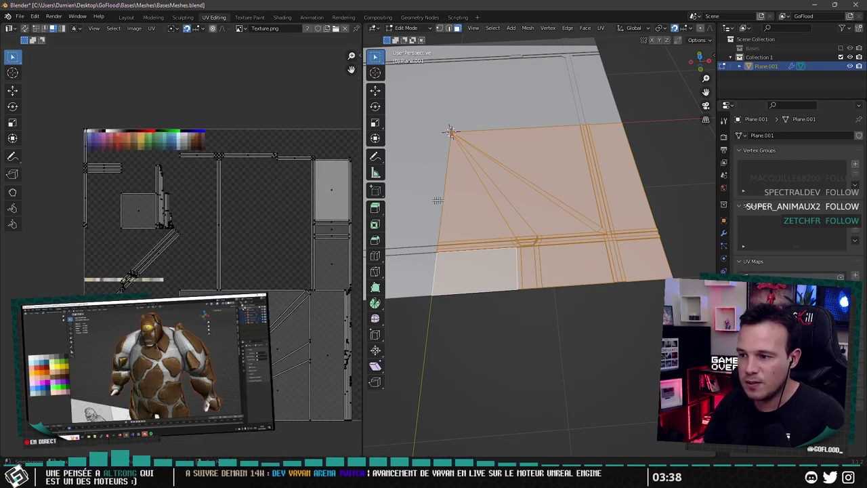
Select a floor strip UV island and move it over the palette.
click(495, 267)
ctrl+click(573, 268)
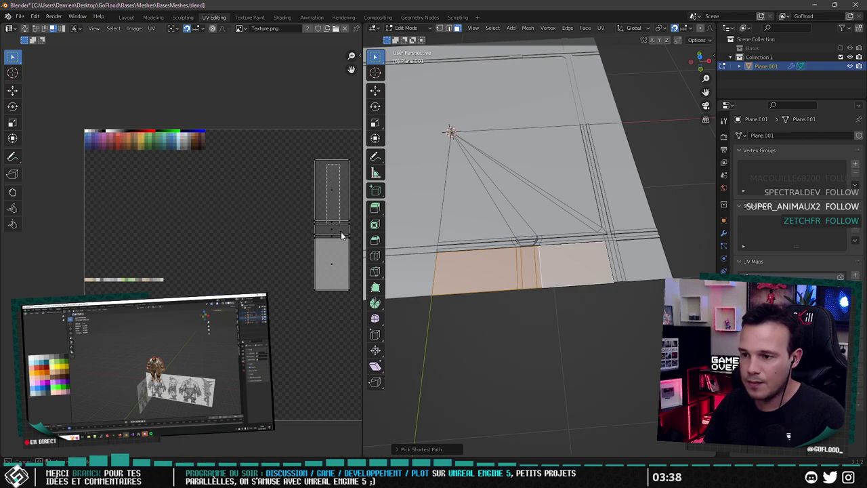
click(321, 271)
key(g)
click(105, 174)
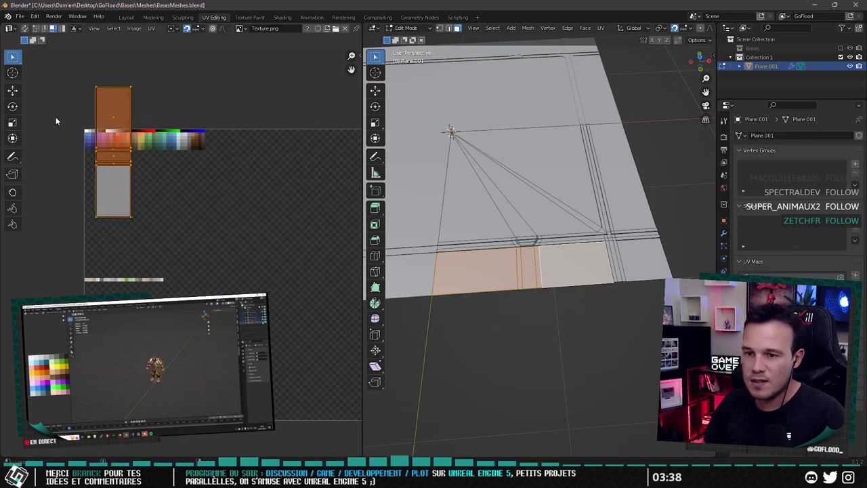
Box-select the whole column of UV islands and move it up over the palette area.
scroll(55, 117, up, 5)
middle_drag(309, 219, 420, 151)
scroll(295, 231, up, 2)
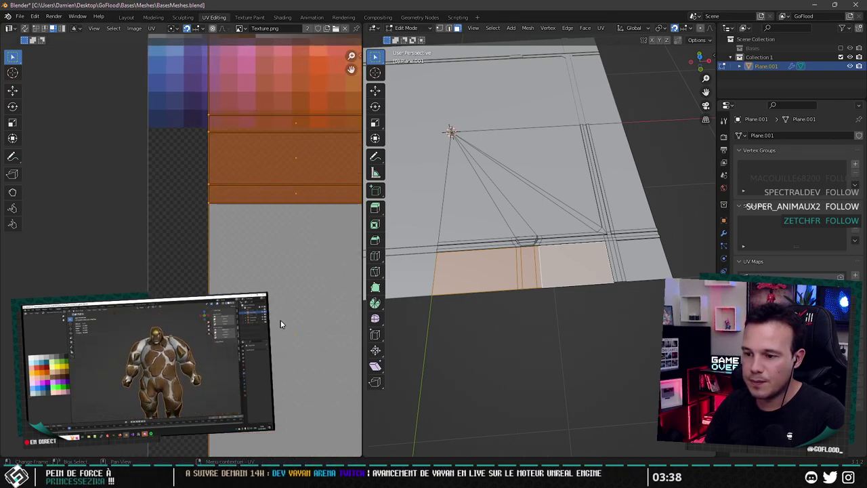
click(278, 305)
scroll(230, 203, down, 4)
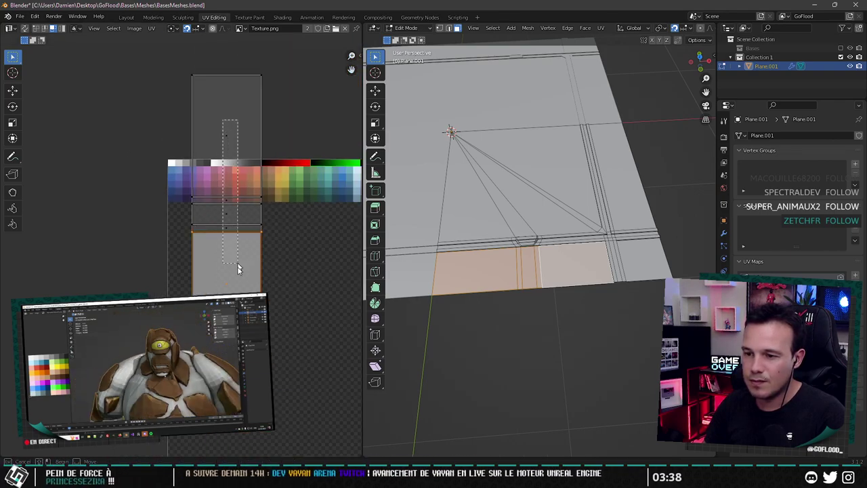
drag(213, 107, 240, 296)
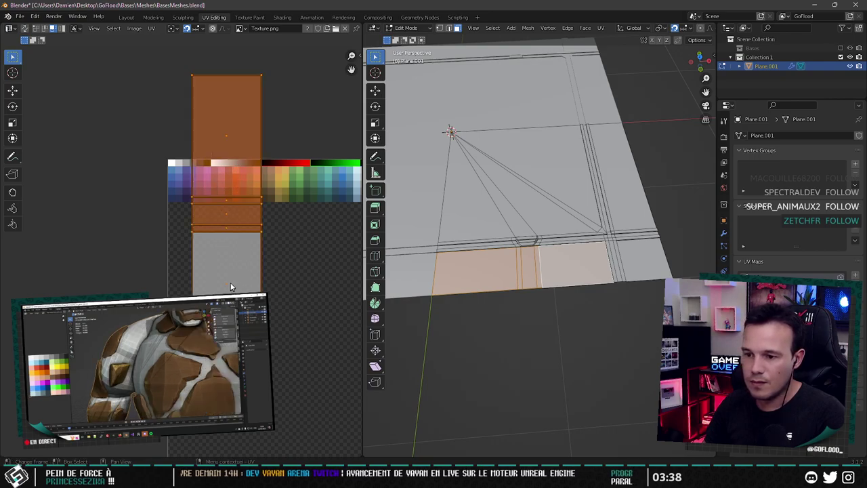
key(g)
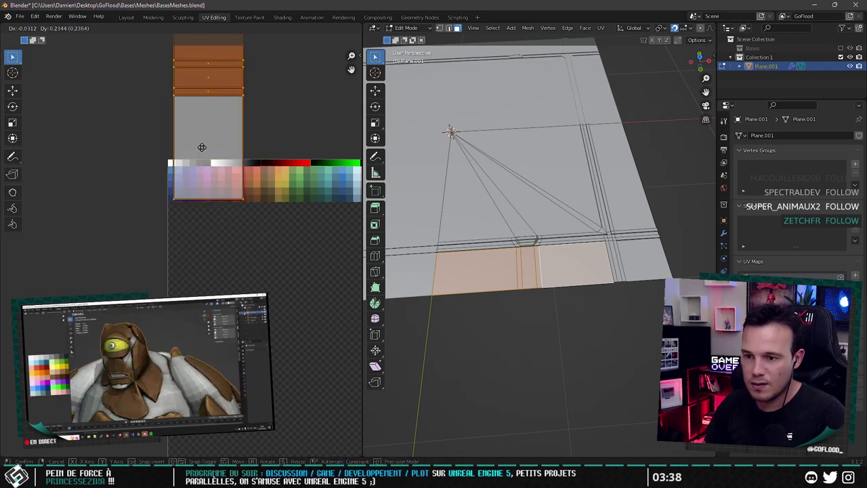
click(206, 164)
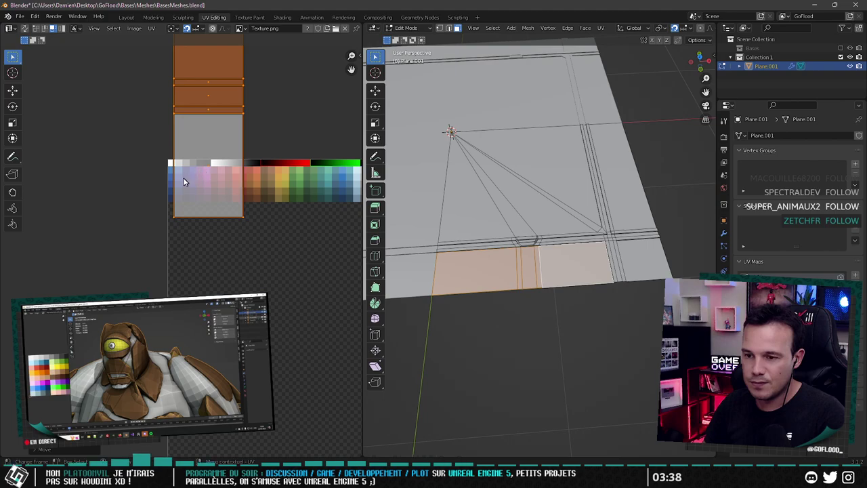
Check the placement, then open Photoshop's Save for Web dialog for Texture.psd.
scroll(127, 161, up, 4)
scroll(128, 160, up, 6)
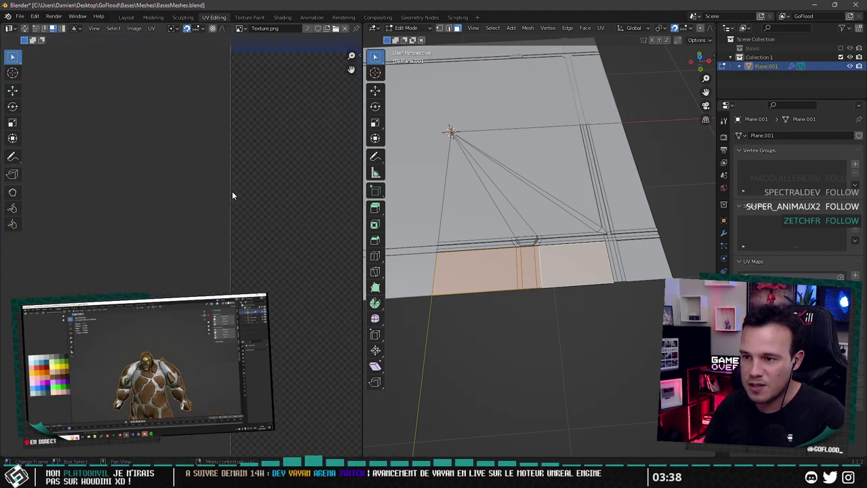
scroll(232, 191, down, 3)
scroll(134, 265, up, 4)
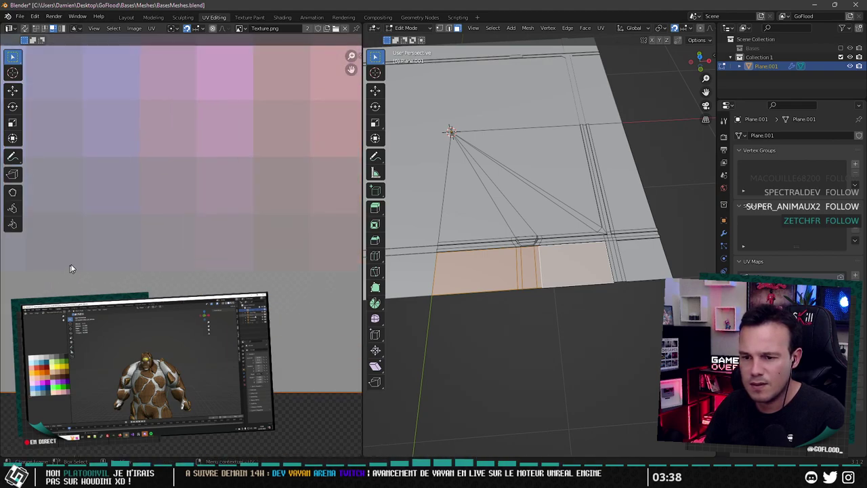
scroll(265, 251, down, 5)
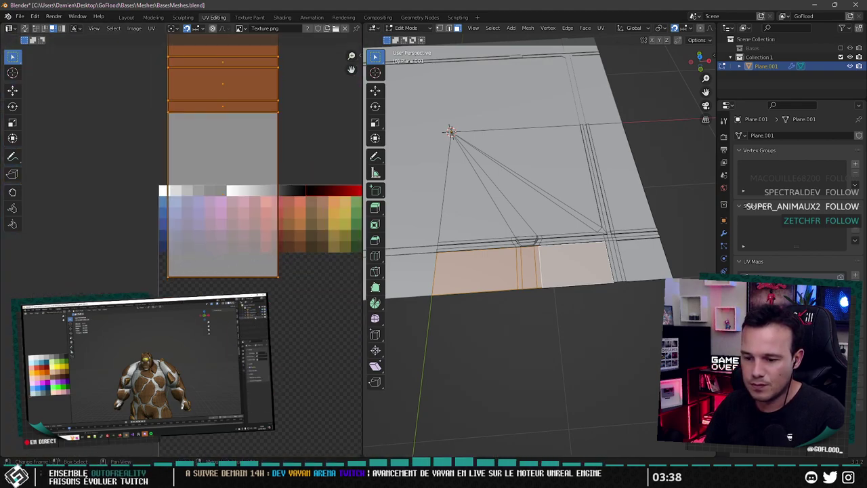
key(alt+Tab)
key(ctrl+alt+shift+s)
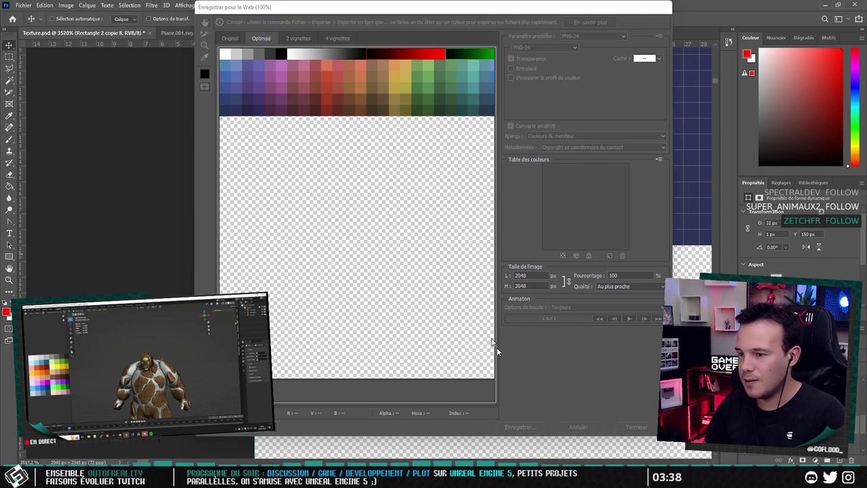
Save the PNG-24 export over the existing Texture.png, replacing the old file.
key(Return)
click(427, 207)
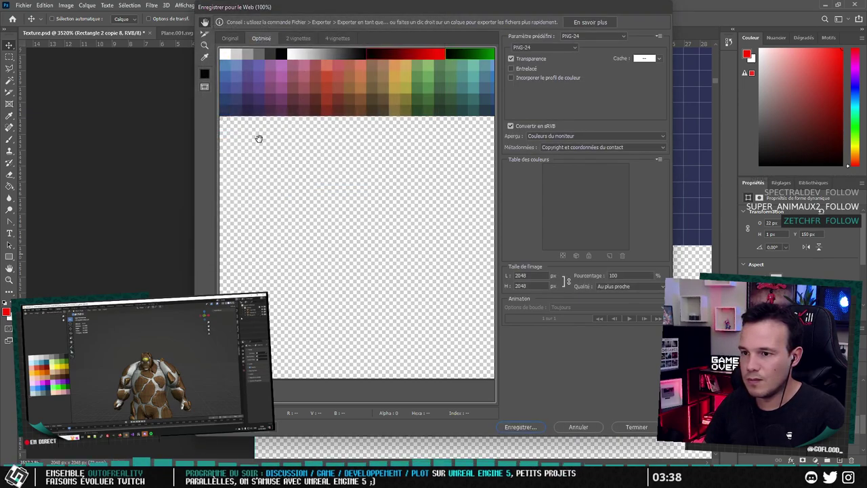
alt+scroll(238, 118, up, 3)
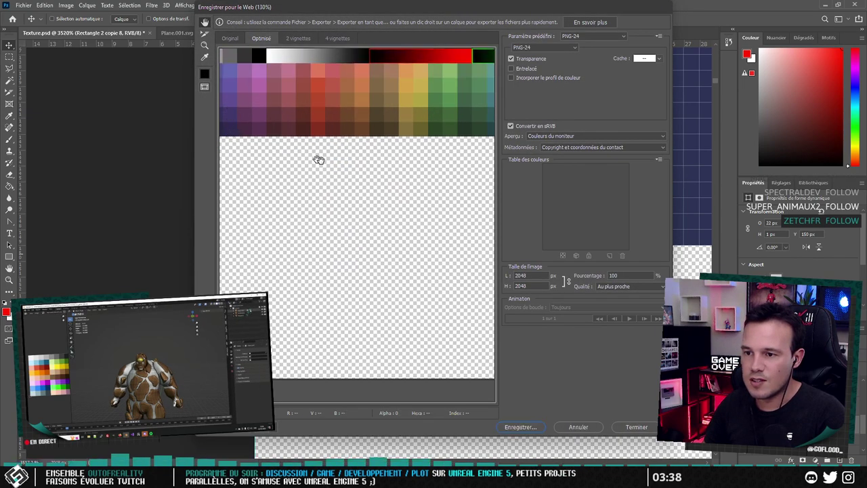
click(428, 208)
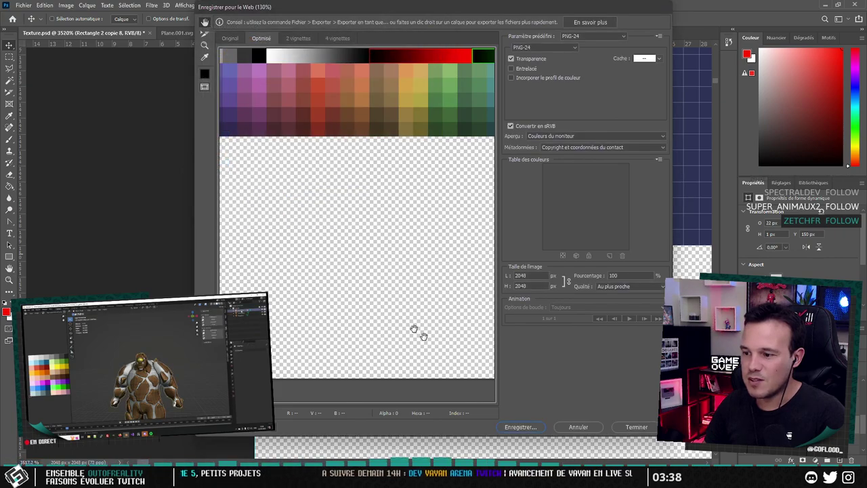
click(521, 427)
click(327, 75)
click(416, 192)
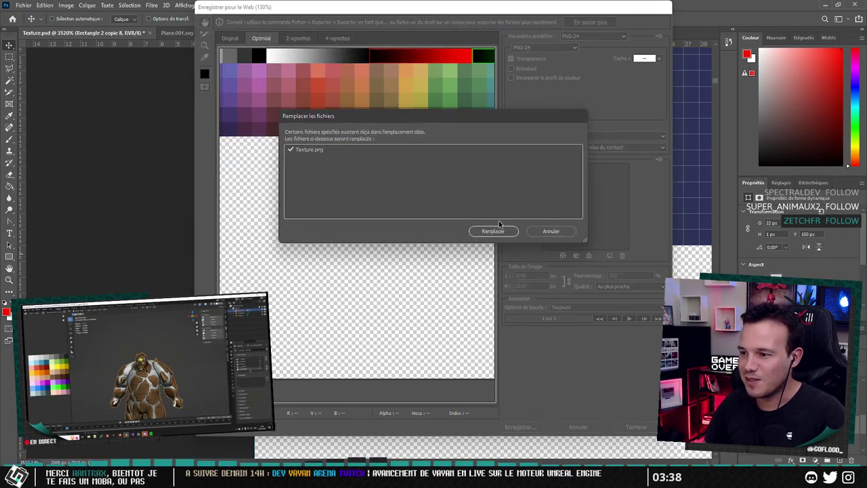
click(489, 231)
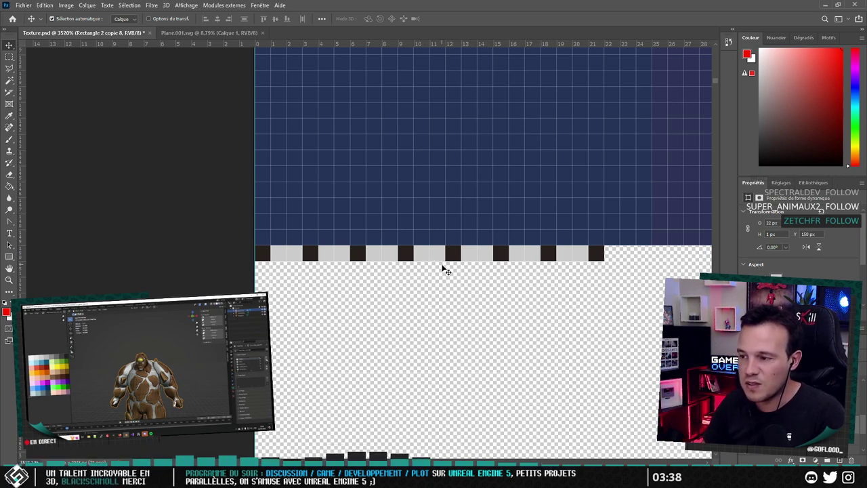
Return to Blender and pan the UV Editor across the palette texture beside the linked image.
key(alt+Tab)
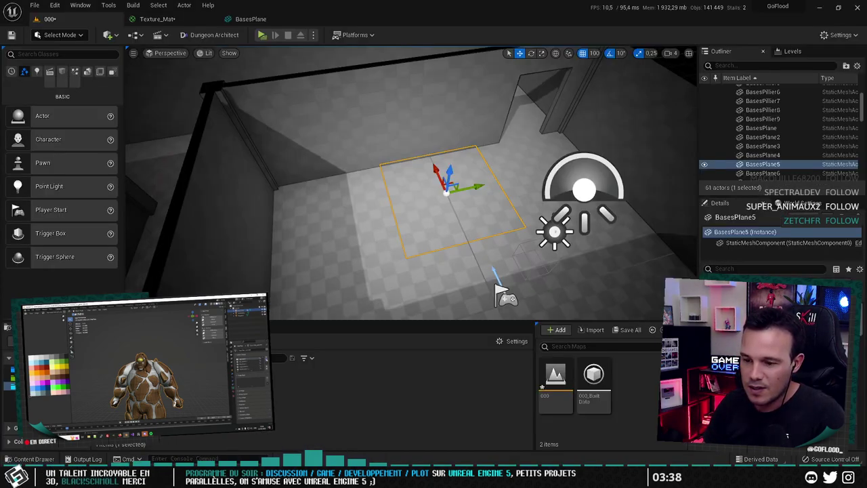
key(alt+Tab)
scroll(136, 247, up, 10)
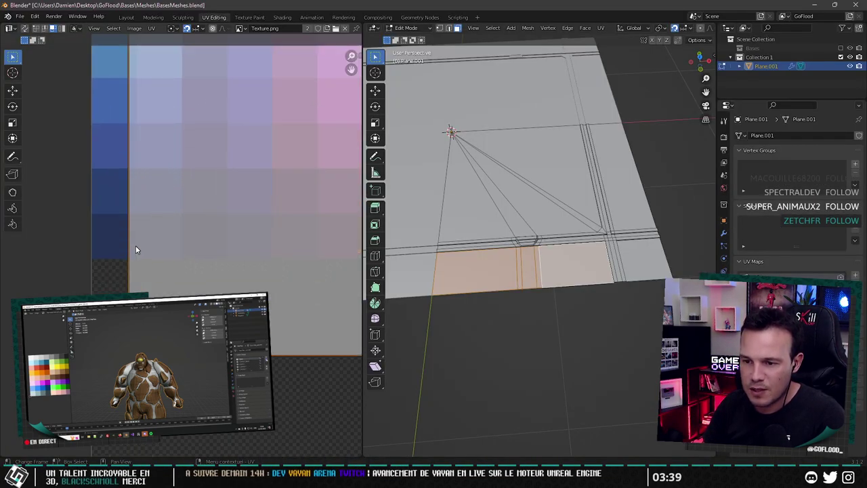
key(shift+space)
key(r)
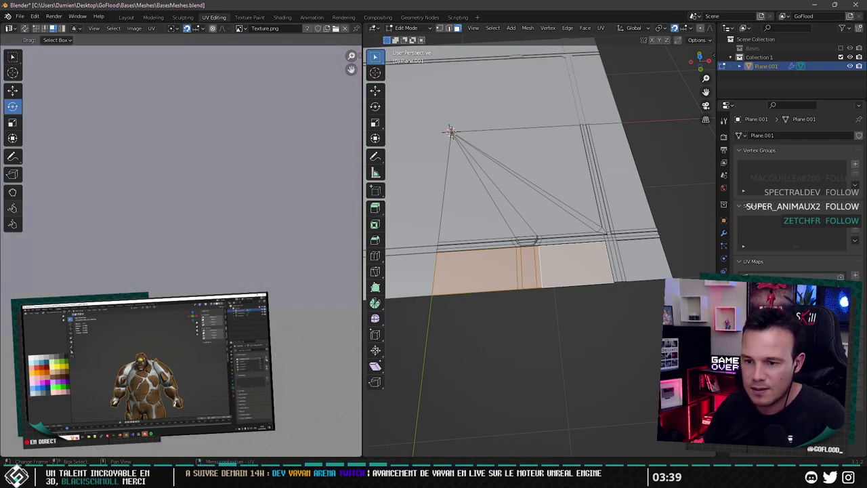
middle_drag(41, 217, 296, 310)
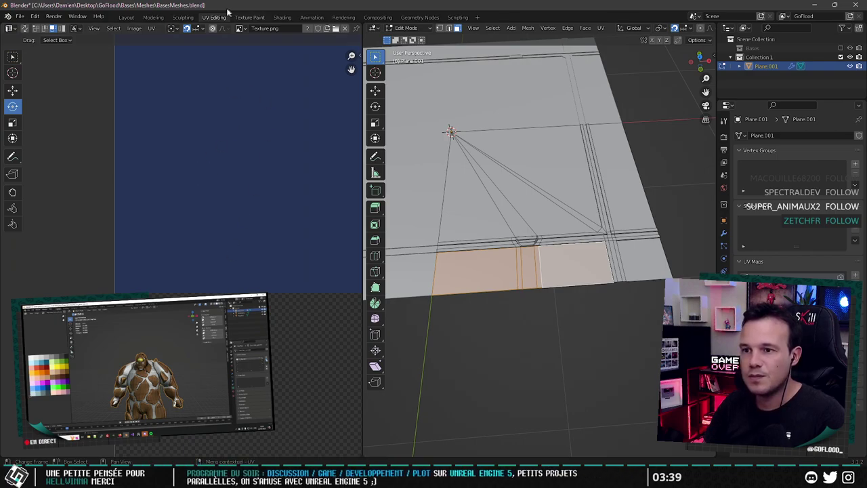
double_click(276, 27)
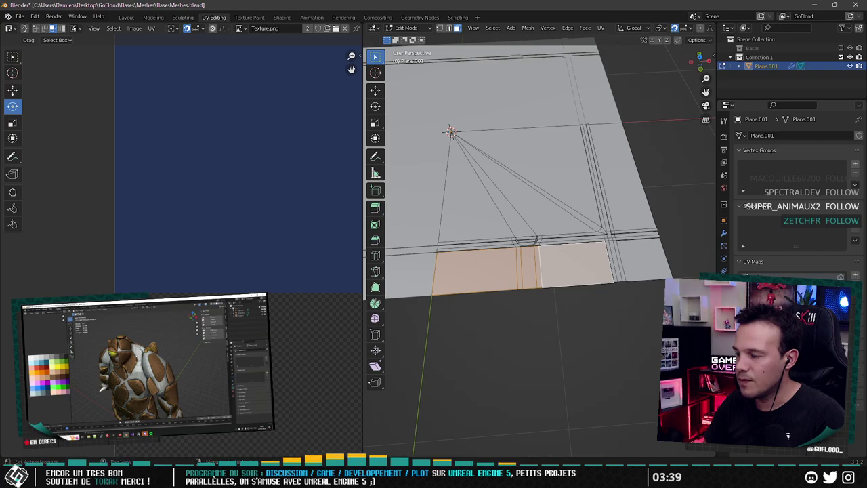
Cycle through the Layout and Texture Paint workspaces, ending back in UV Editing.
click(126, 16)
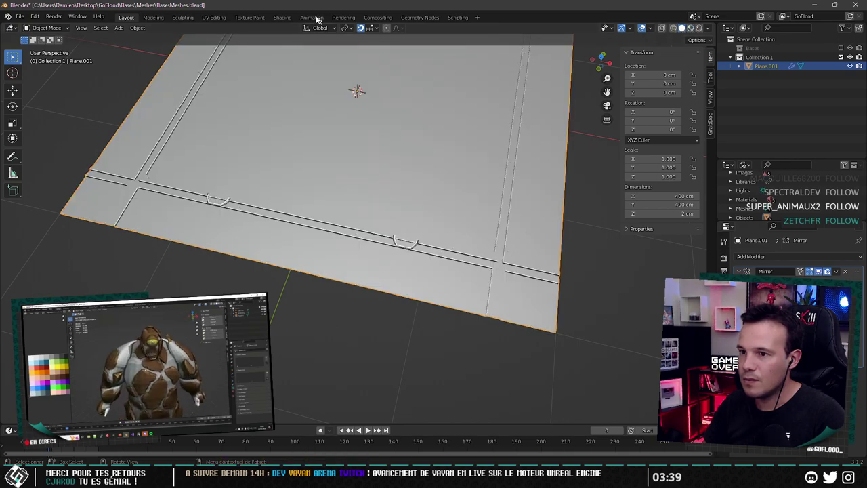
click(249, 17)
click(214, 17)
click(241, 17)
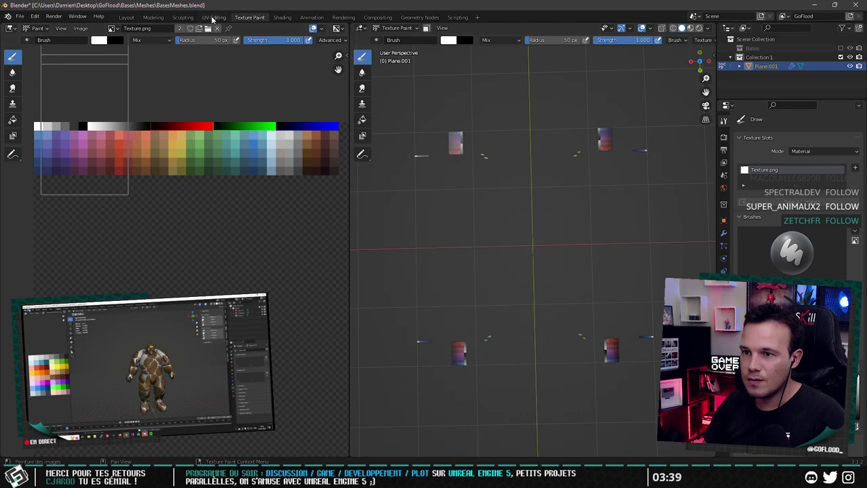
click(212, 19)
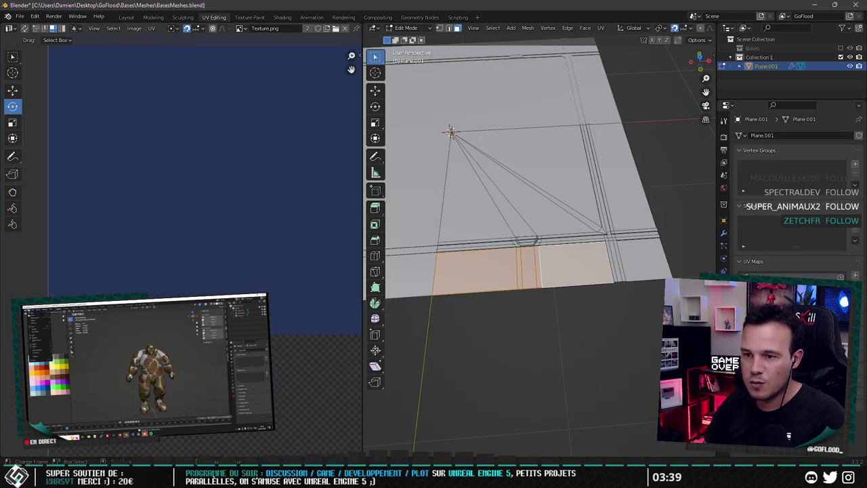
click(240, 28)
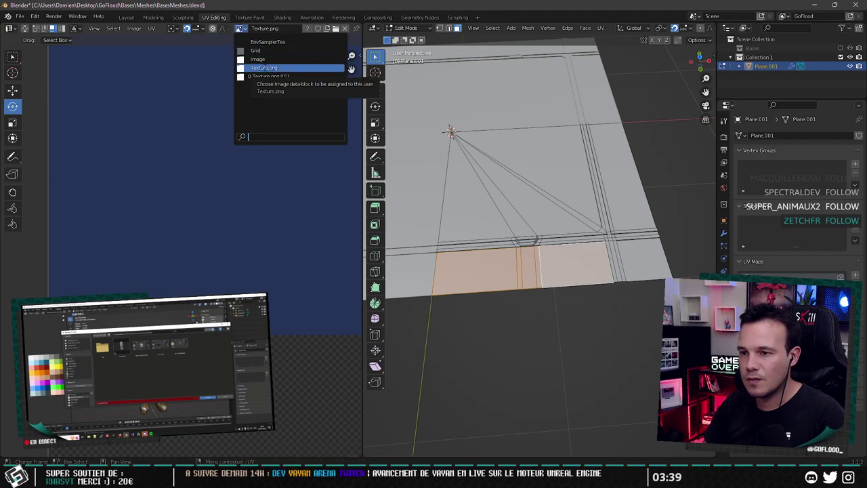
click(344, 28)
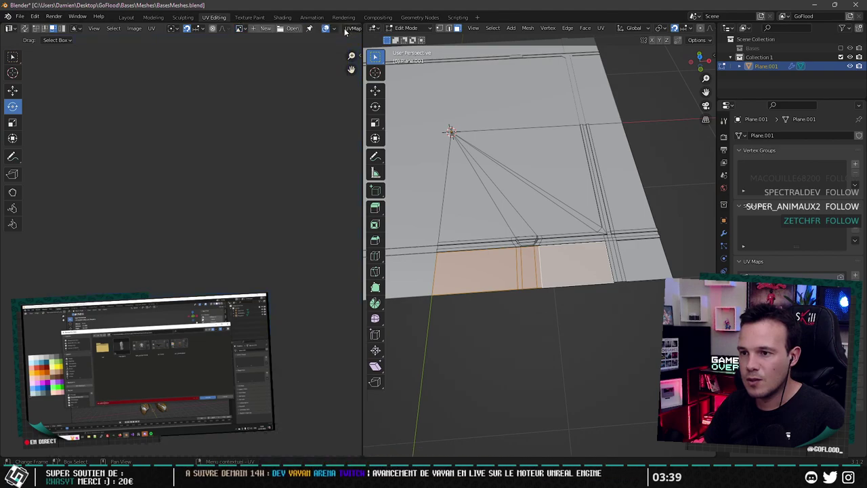
click(245, 28)
click(262, 63)
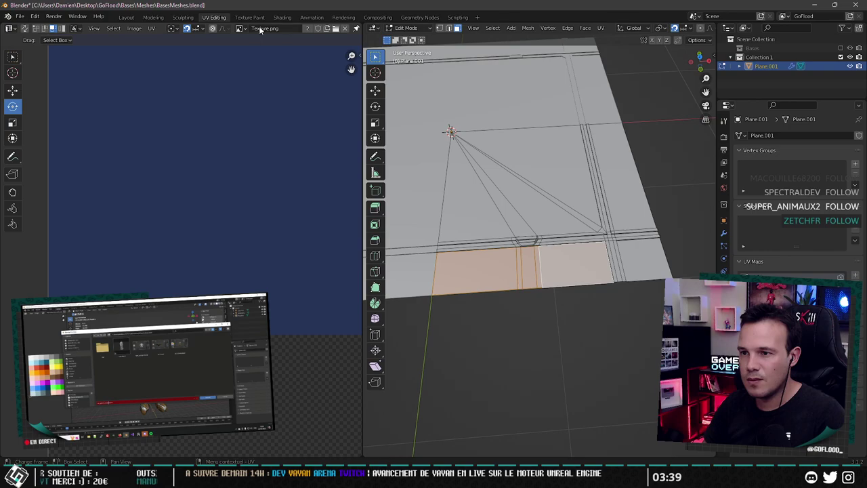
click(344, 28)
click(241, 28)
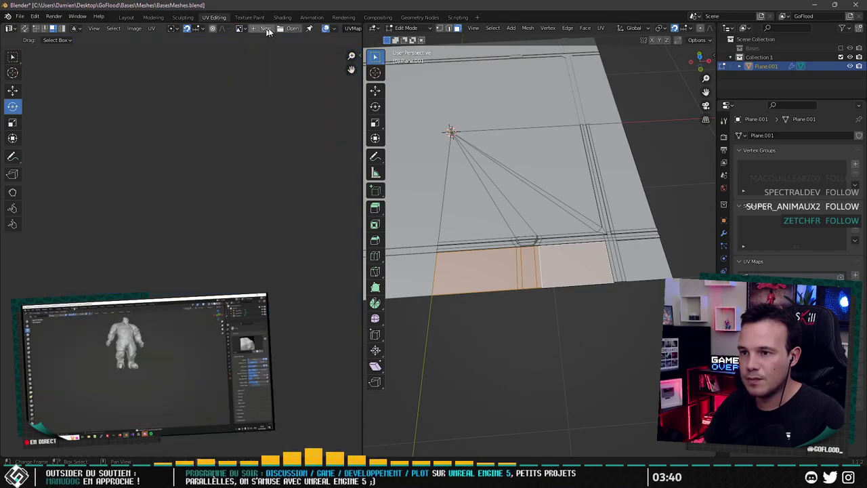
click(290, 28)
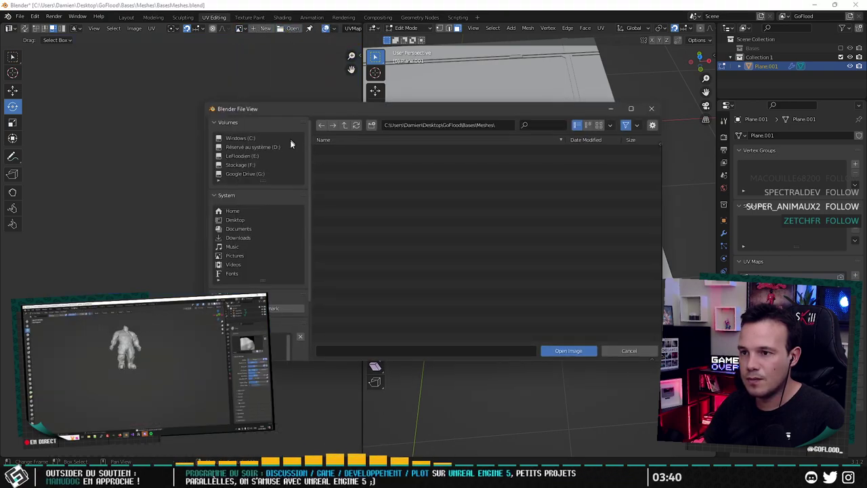
click(233, 221)
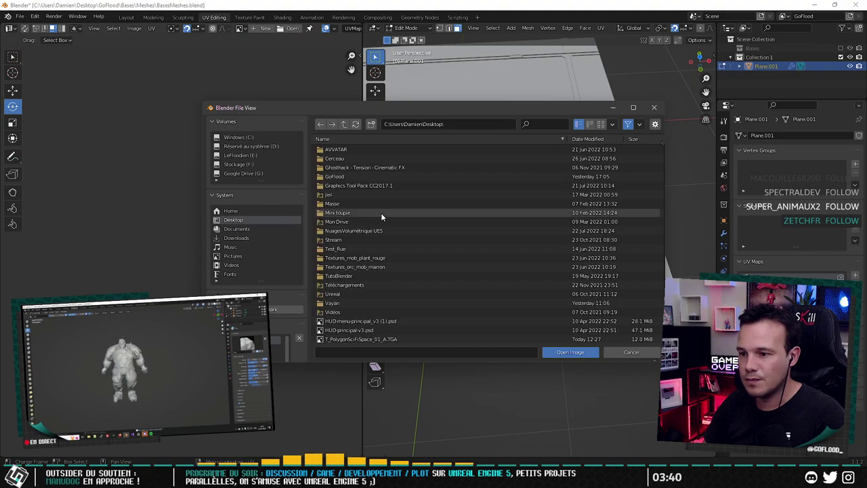
click(632, 352)
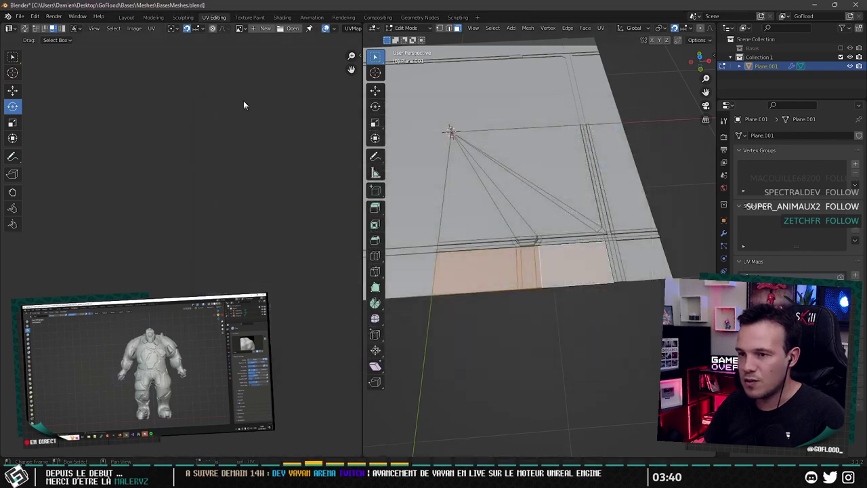
click(241, 30)
click(256, 57)
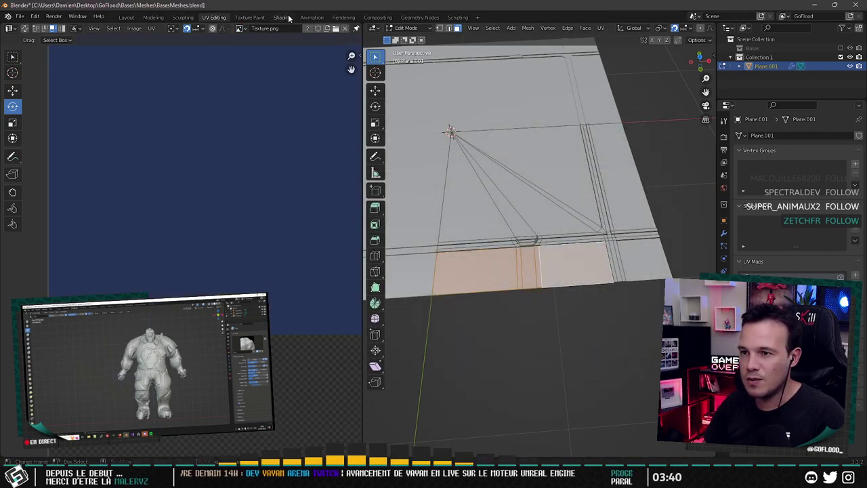
click(281, 17)
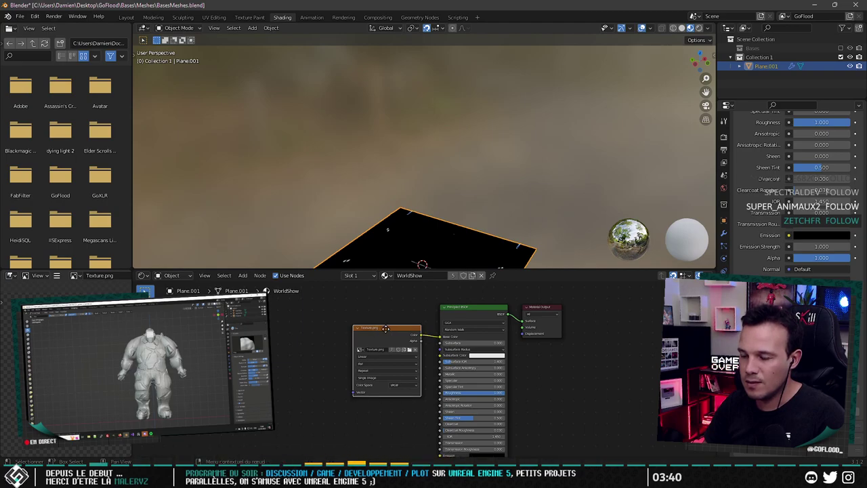
Assign Texture.png to the plane's Image Texture node in the Shading node editor.
middle_drag(386, 327, 350, 309)
right_click(364, 315)
key(Escape)
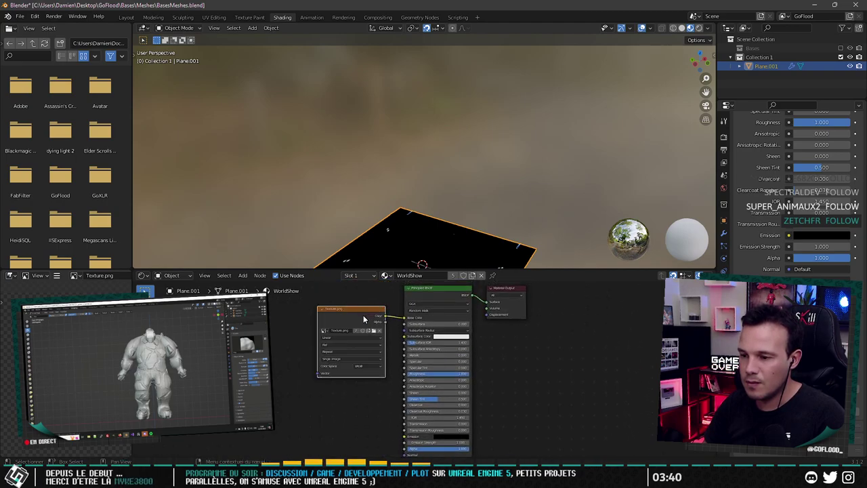
scroll(347, 341, up, 3)
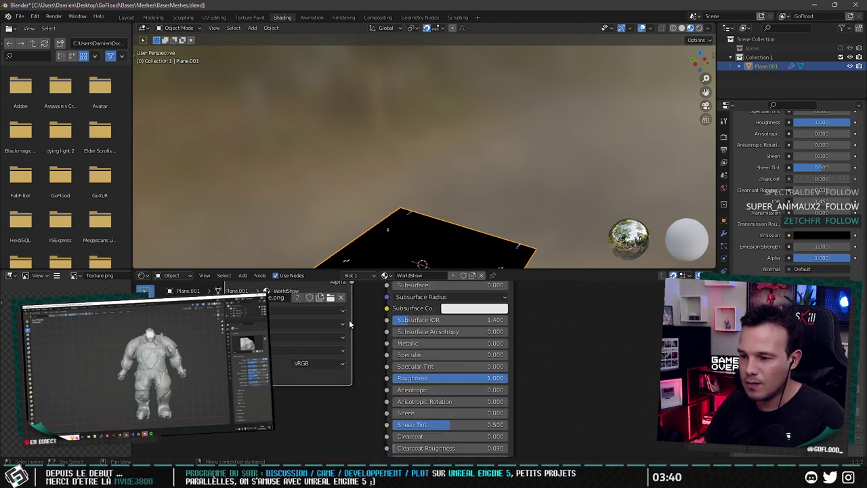
click(310, 303)
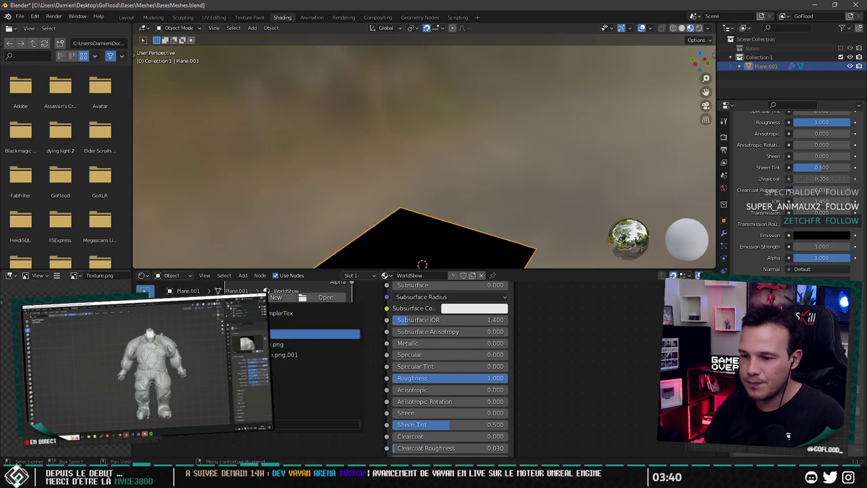
click(315, 333)
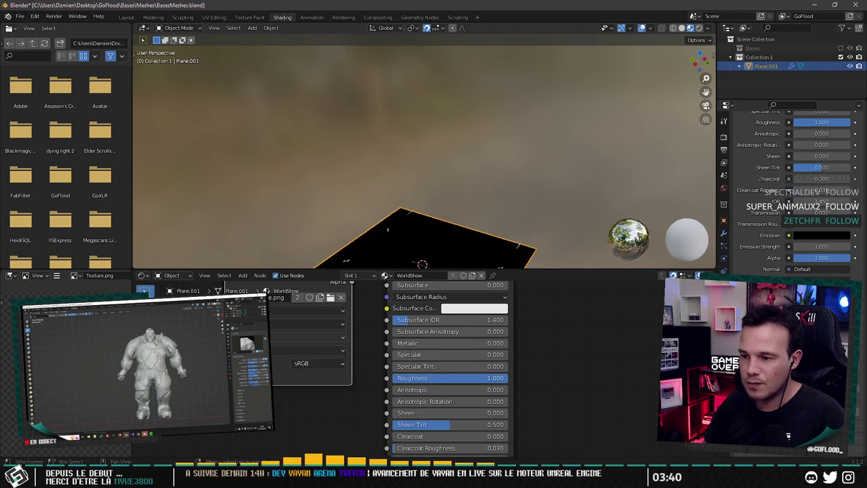
Check the palette under the UV layout and preview the plane in rendered, then solid, shading.
click(214, 17)
scroll(161, 184, down, 5)
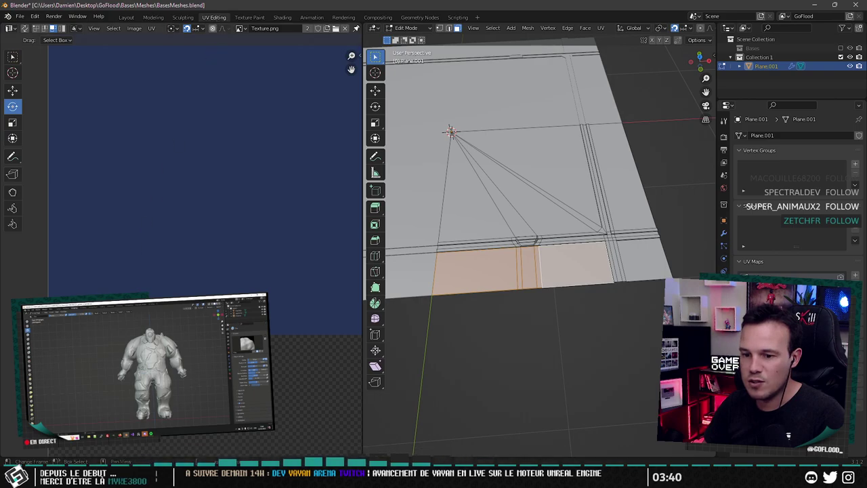
scroll(170, 284, up, 1)
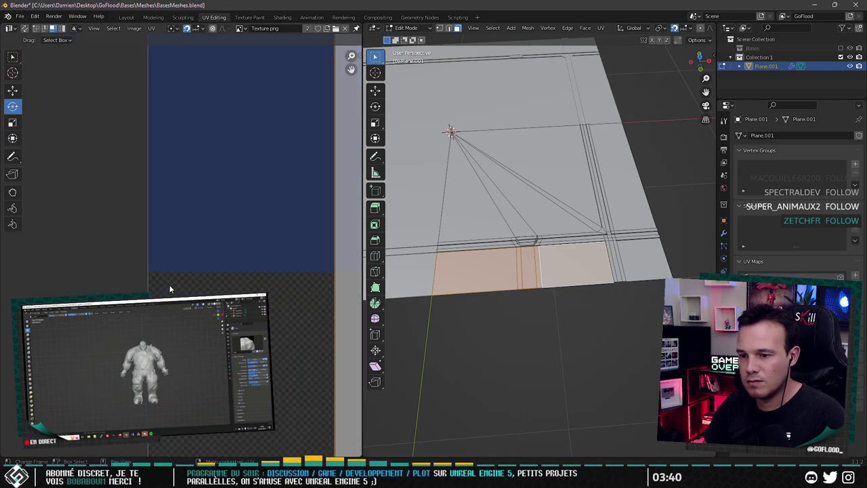
click(126, 17)
click(690, 28)
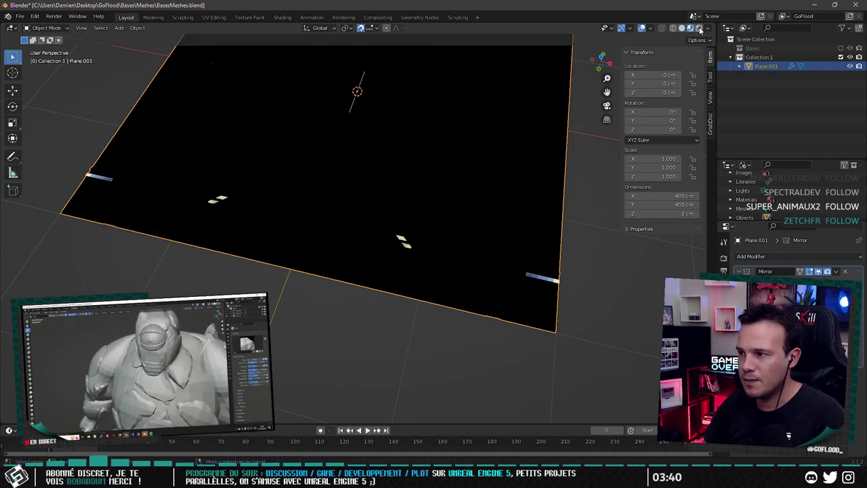
click(682, 28)
click(207, 18)
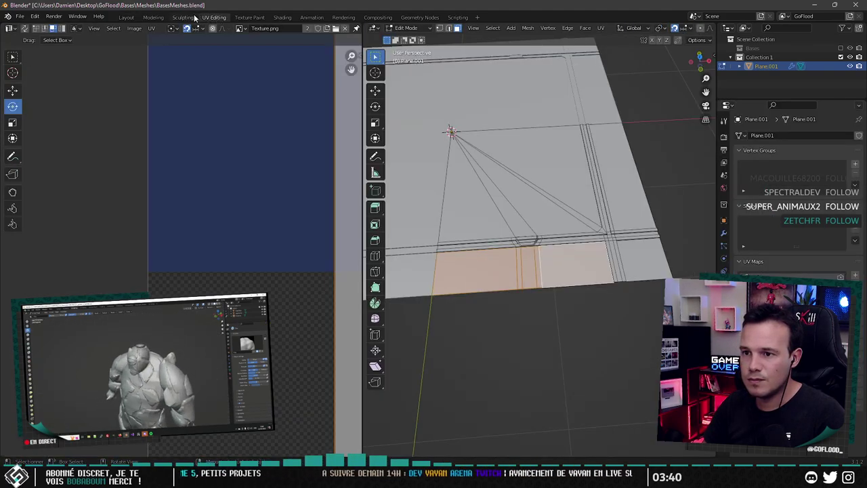
scroll(206, 280, down, 2)
scroll(207, 280, down, 1)
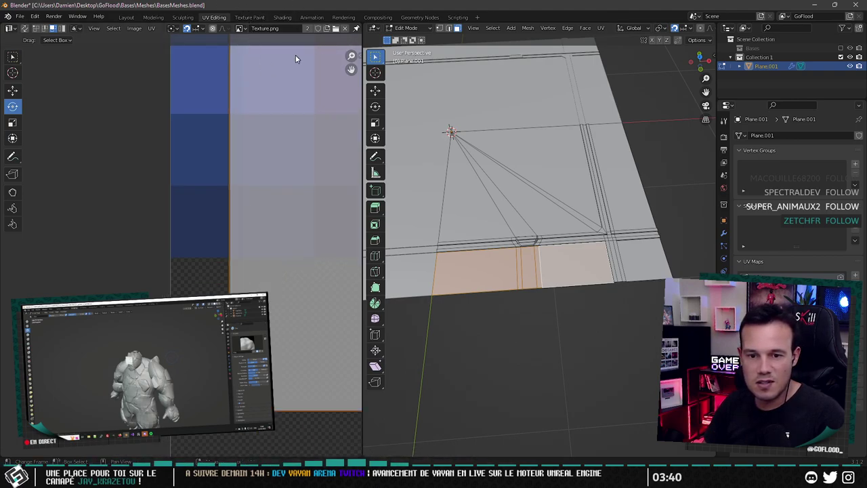
click(282, 18)
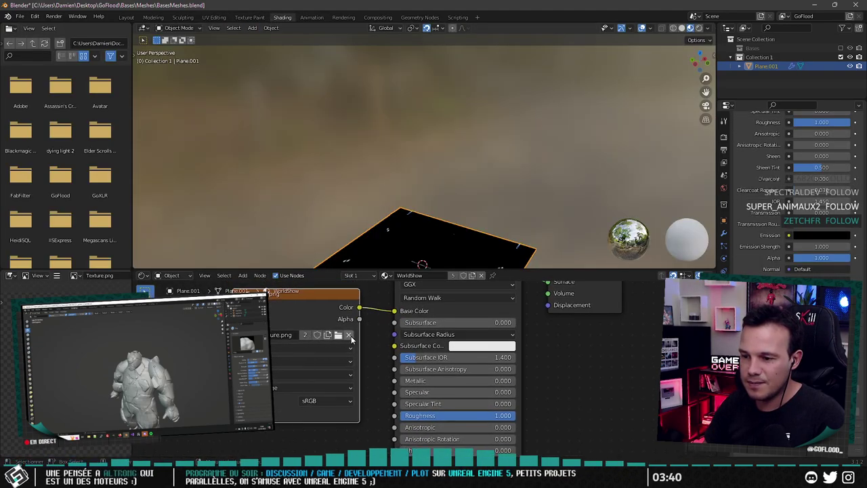
Unlink Texture.png from the node and browse to the Desktop's GoFlood folder to load an image.
click(351, 336)
click(262, 335)
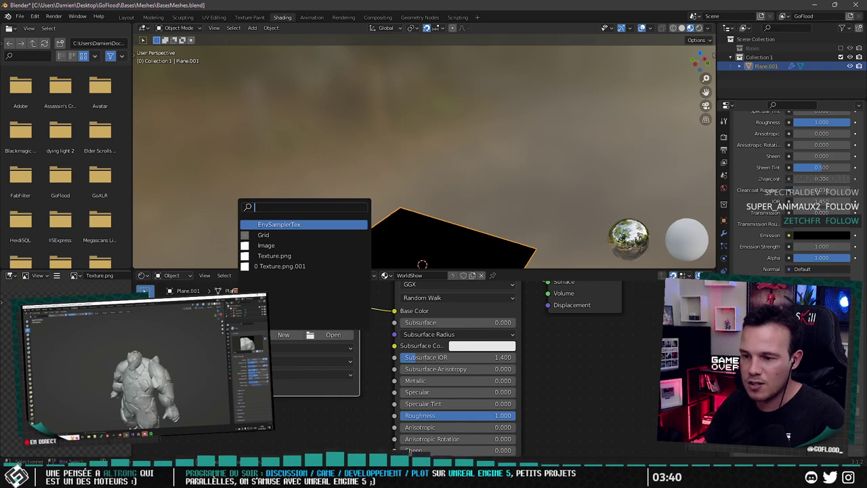
click(283, 335)
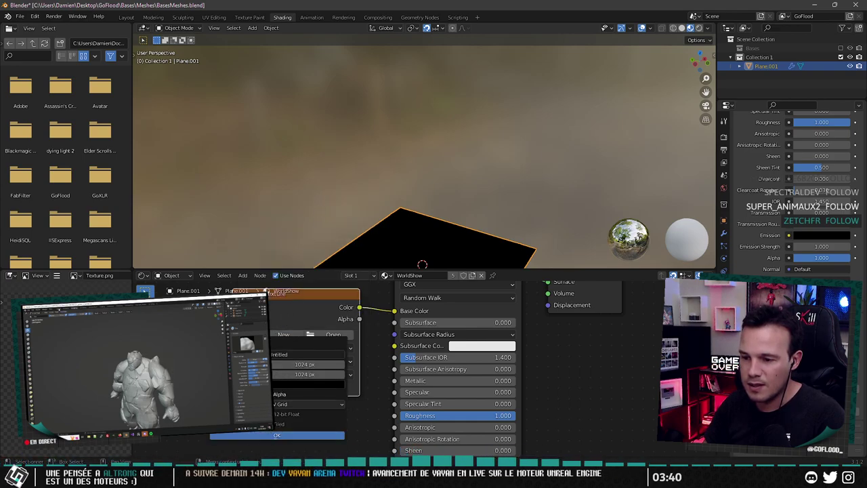
click(310, 335)
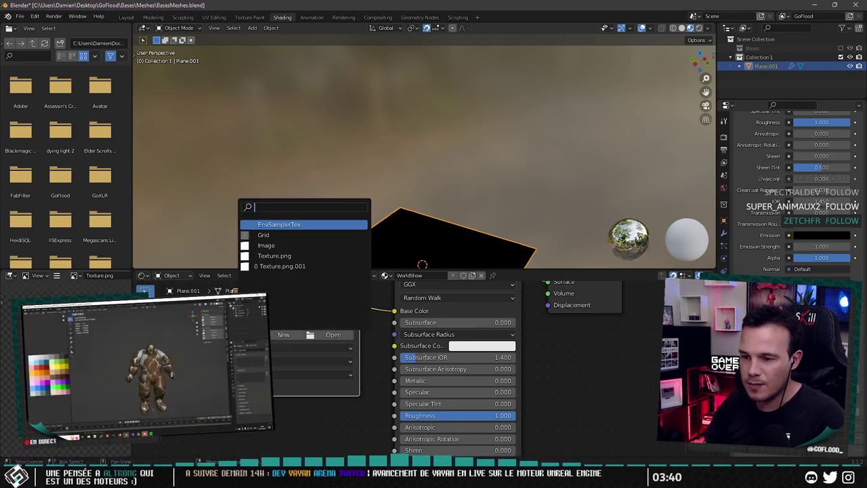
click(334, 334)
click(233, 219)
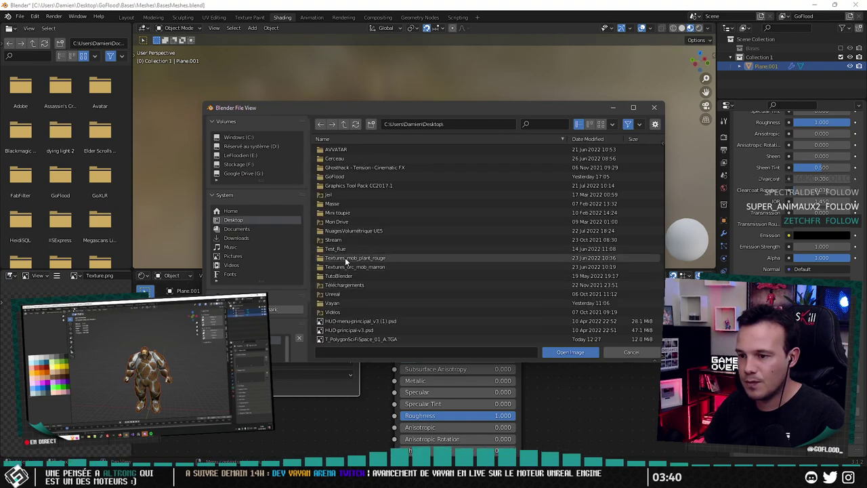
double_click(334, 176)
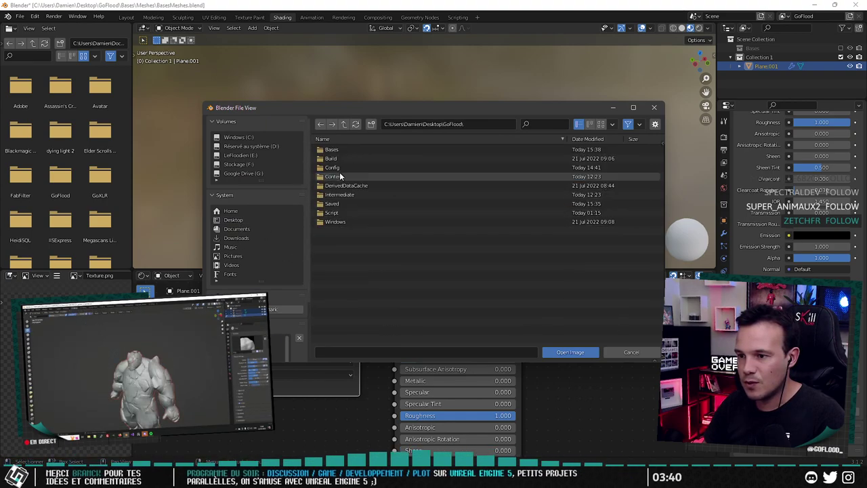
Export Texture.psd with Save for Web as Texture.png into Bases, replacing the old file.
click(230, 462)
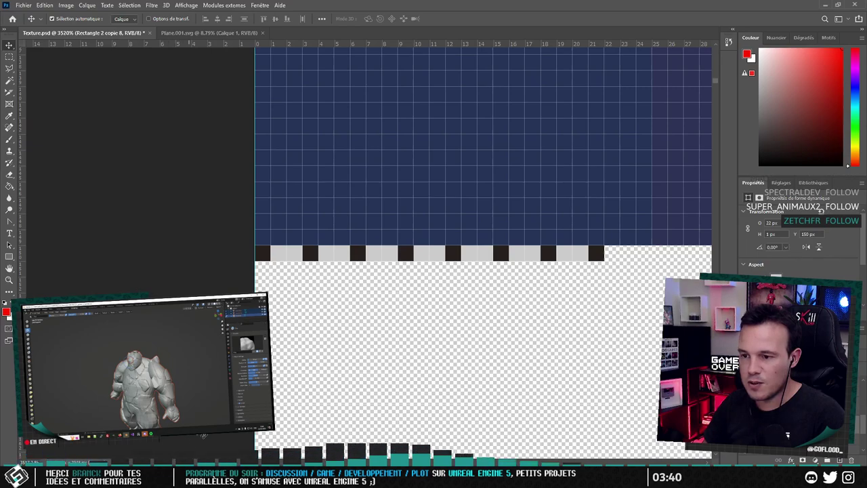
key(ctrl+alt+shift+s)
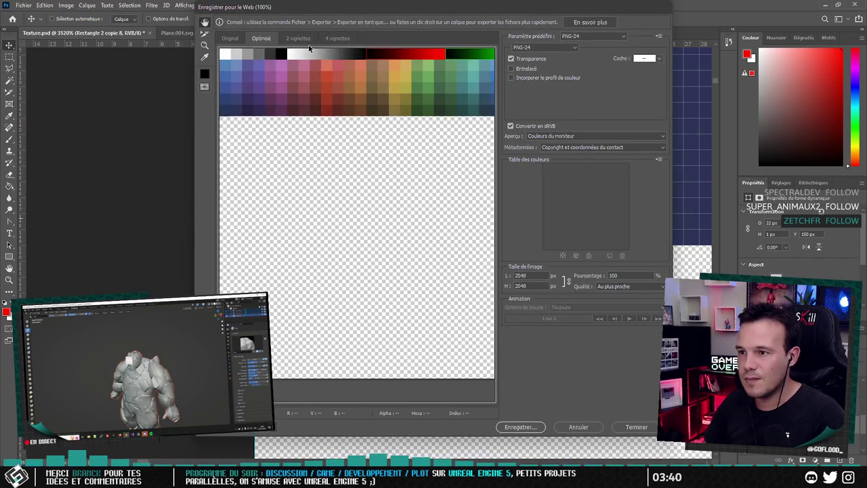
click(519, 428)
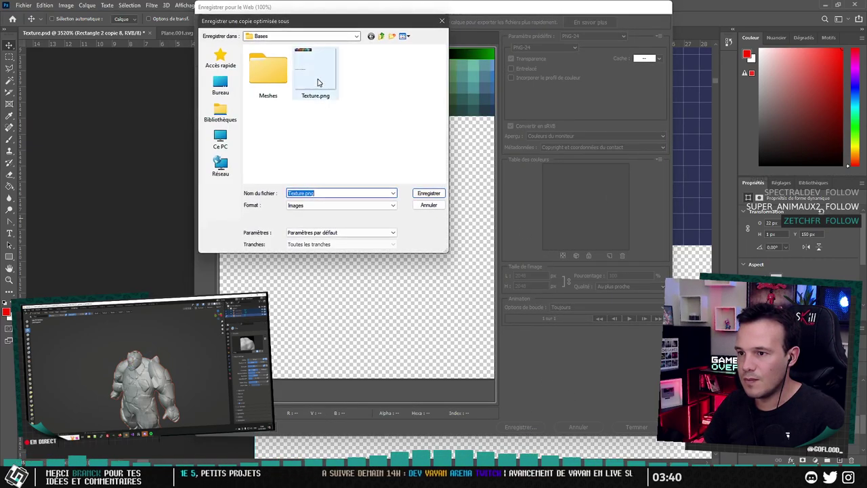
click(381, 36)
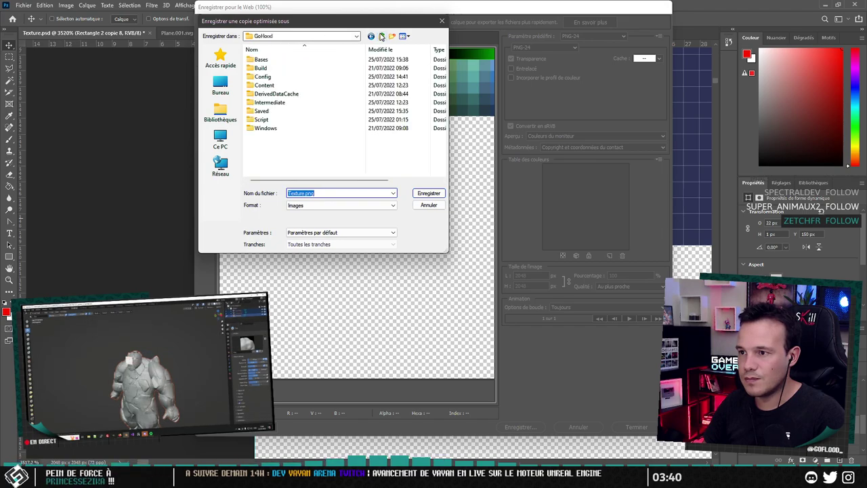
double_click(260, 60)
click(428, 193)
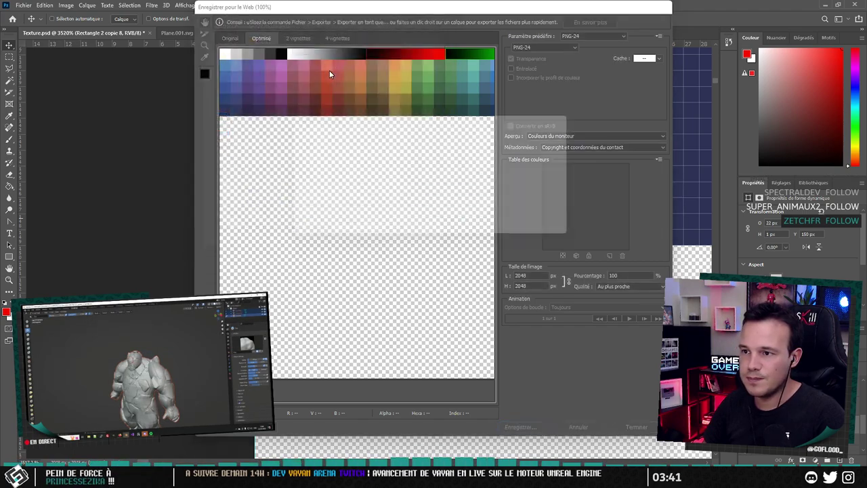
click(492, 230)
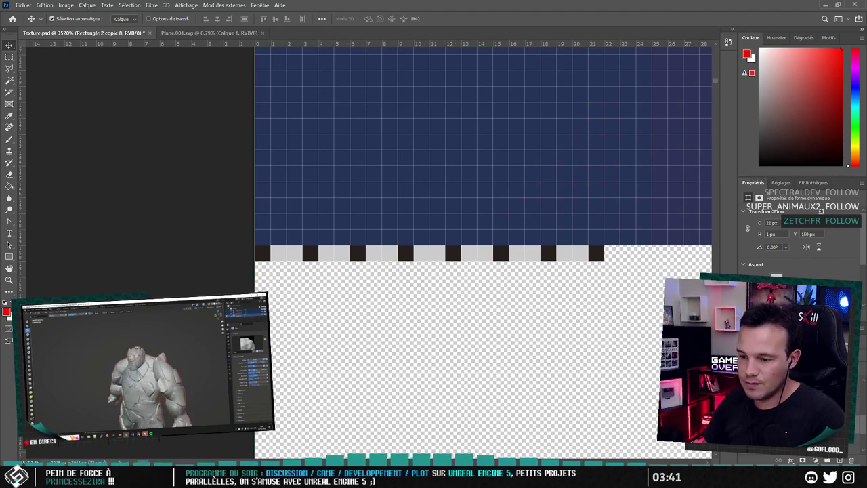
key(alt+Tab)
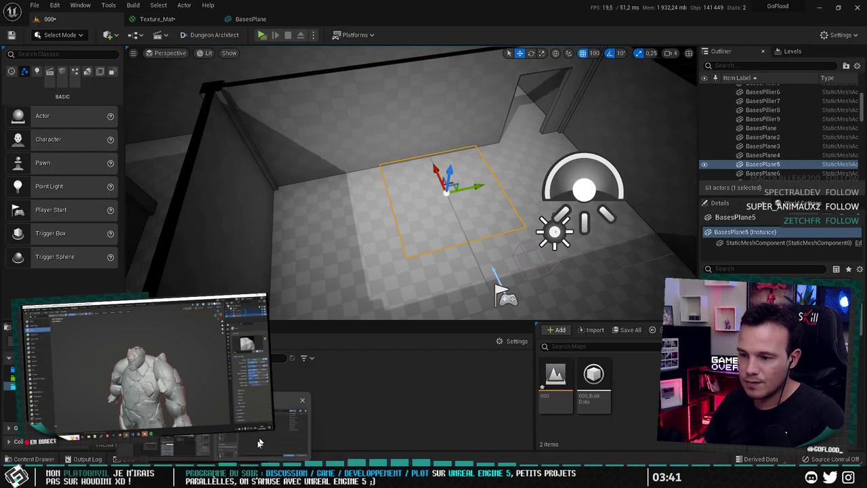
Load the re-exported Texture.png from Bases into the node and view it in Texture Paint and UV Editing.
key(alt+Tab)
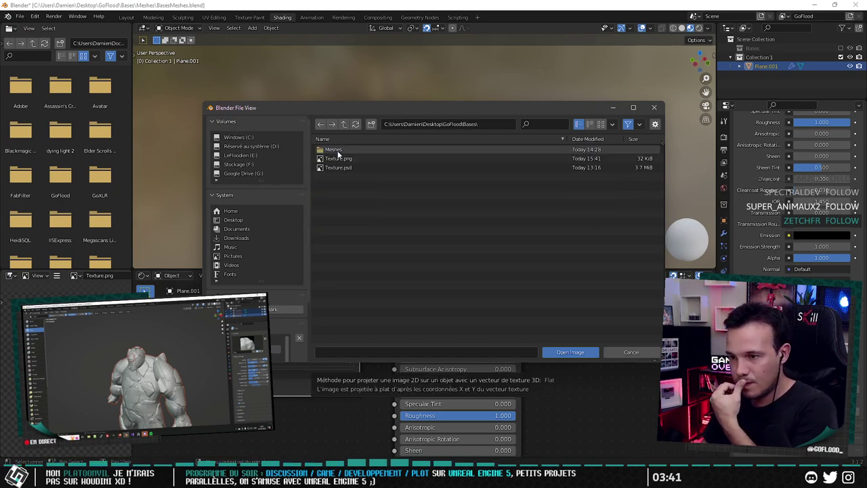
double_click(352, 158)
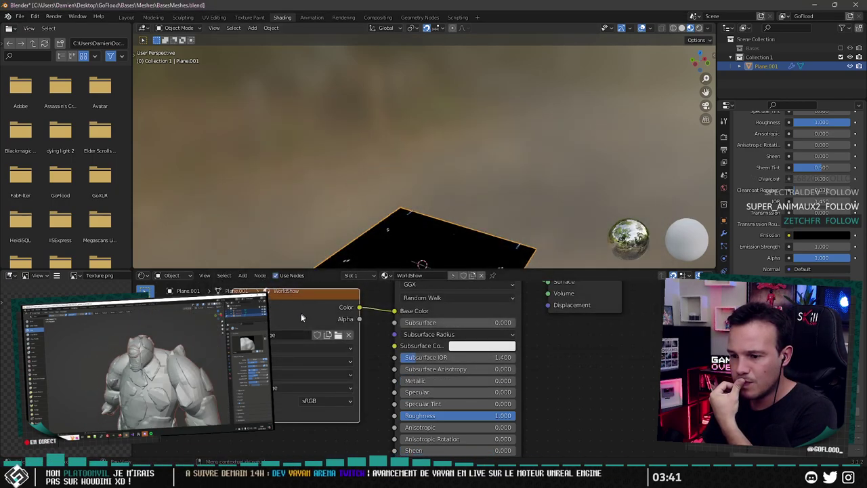
click(249, 18)
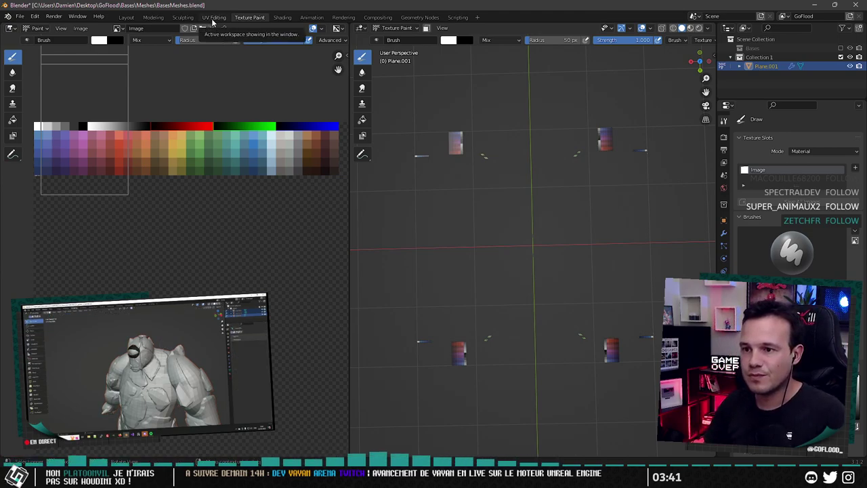
click(214, 17)
Display Texture.png.001 behind the UVs in the UV Editor.
scroll(210, 225, down, 5)
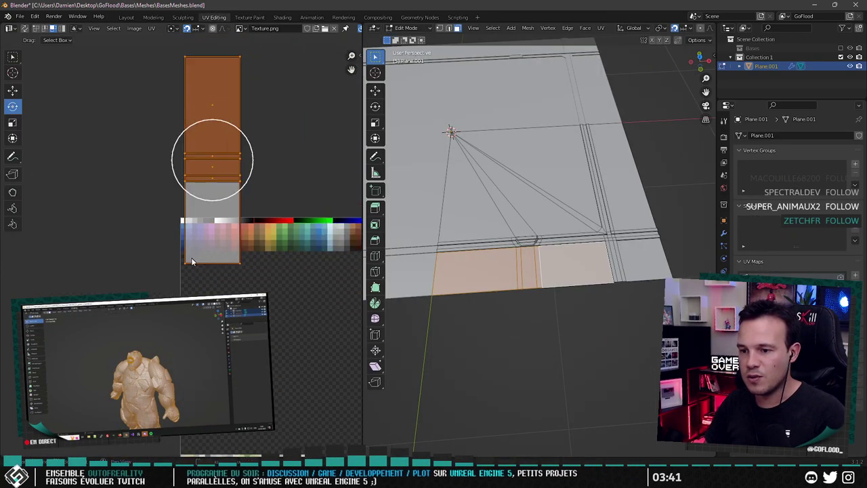
scroll(192, 262, up, 4)
scroll(185, 270, down, 4)
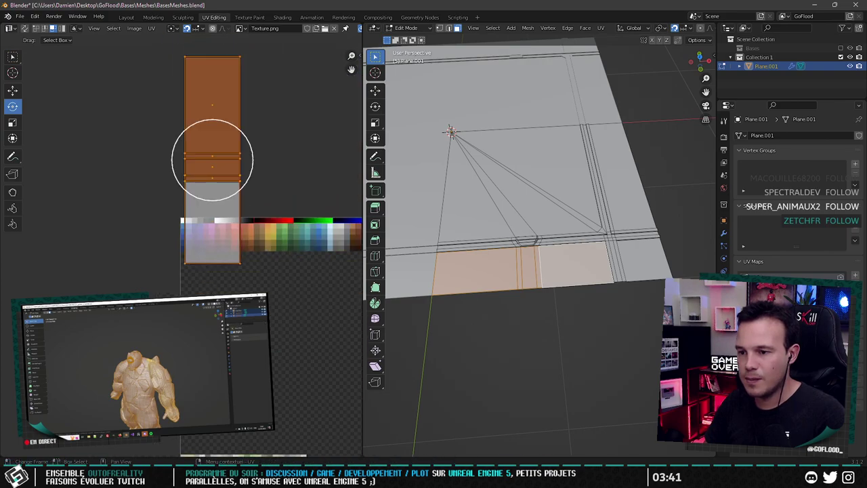
scroll(212, 160, down, 3)
scroll(191, 238, up, 8)
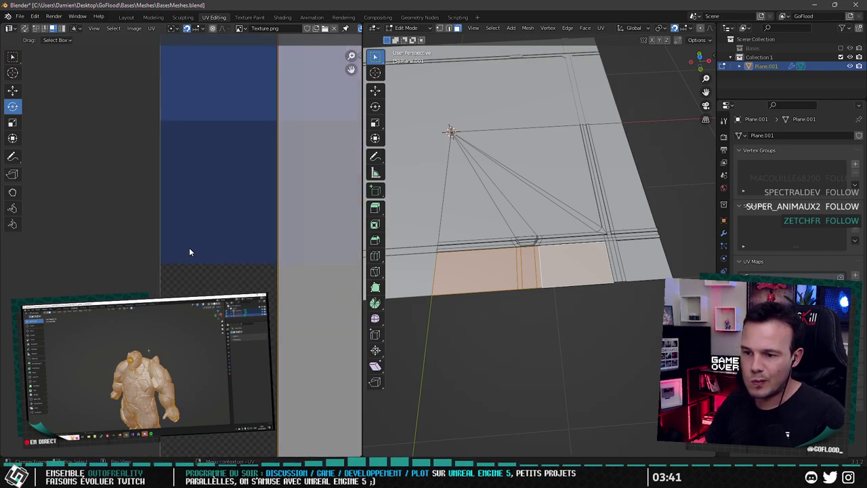
scroll(189, 252, down, 4)
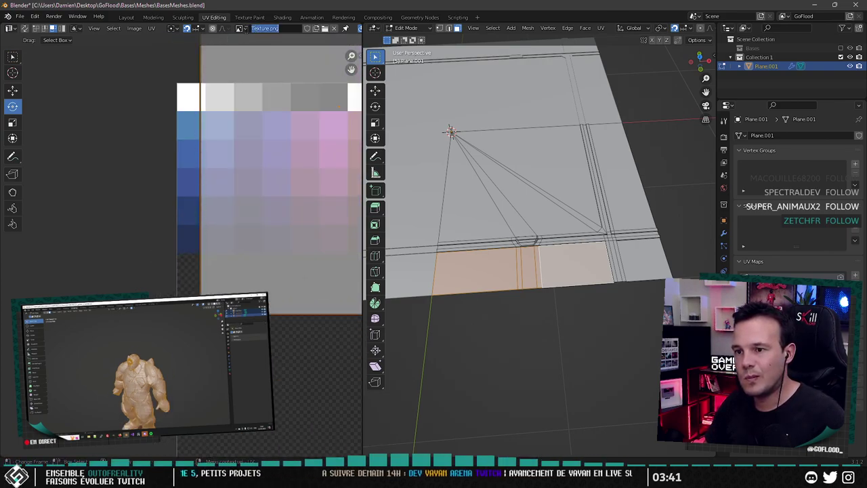
click(241, 28)
click(268, 75)
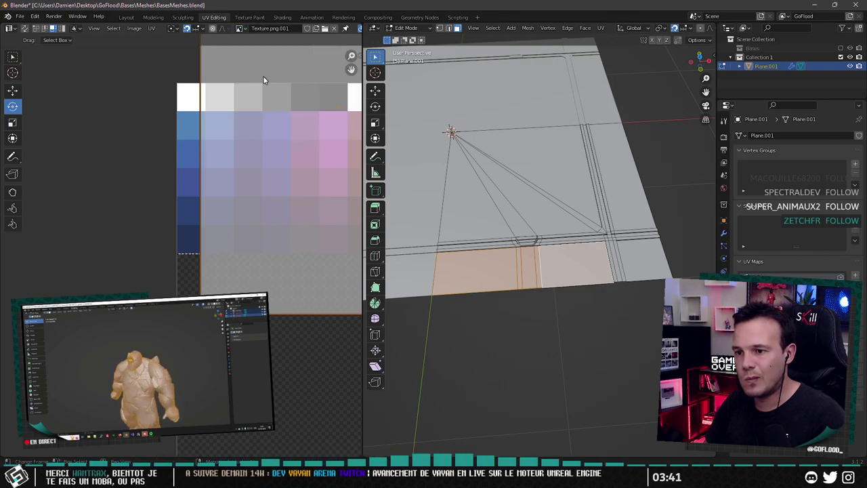
Scale the UV island down to about 0.64, then further into a small strip.
scroll(171, 268, up, 3)
scroll(174, 270, up, 2)
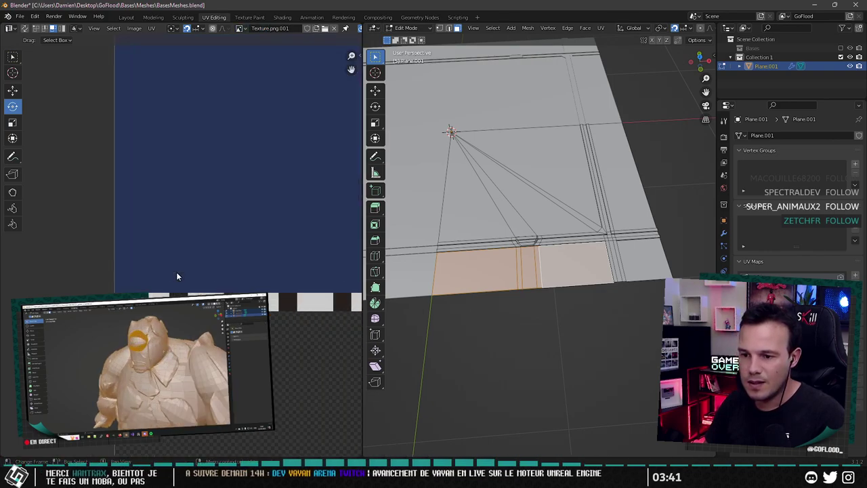
scroll(189, 252, down, 4)
key(s)
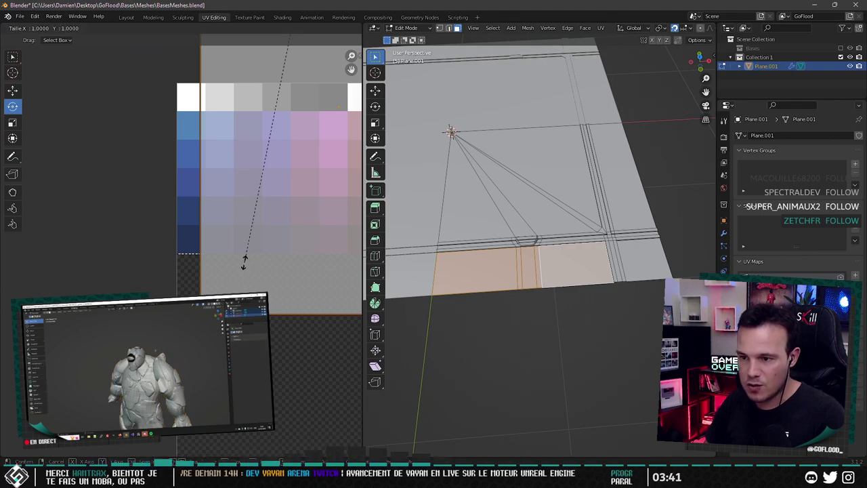
click(308, 63)
key(s)
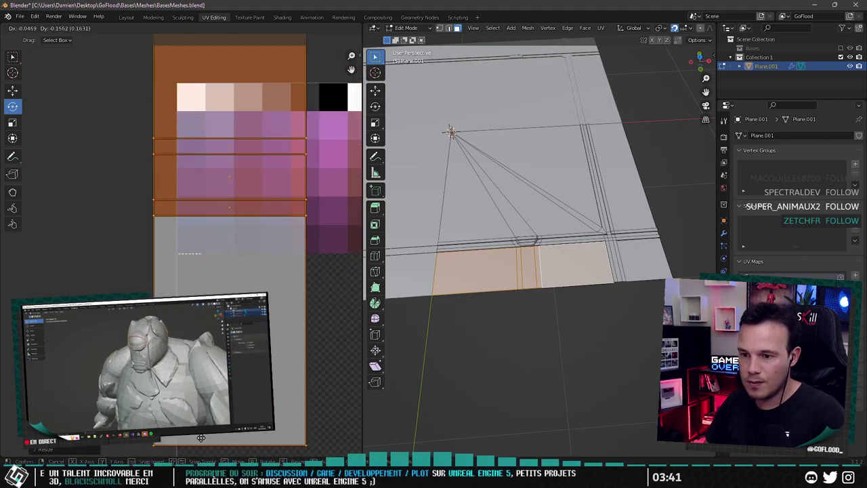
key(s)
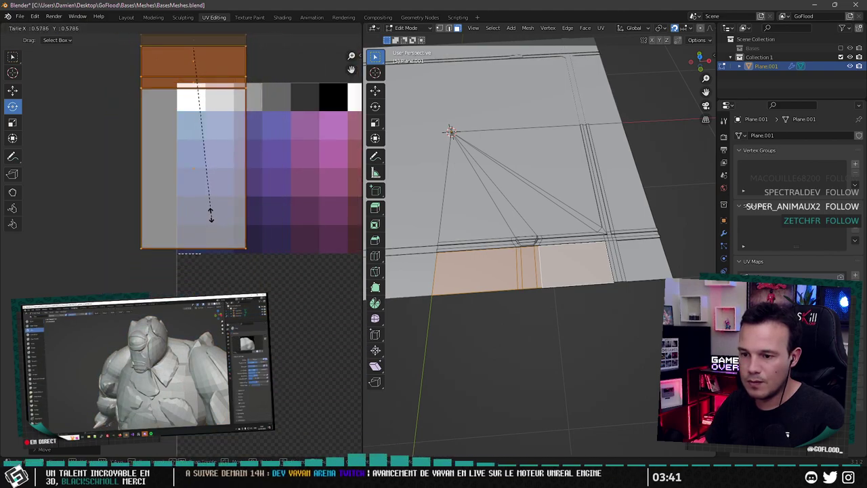
click(193, 73)
Move the shrunken island down the texture along Y, then shift it left into place.
key(g)
key(y)
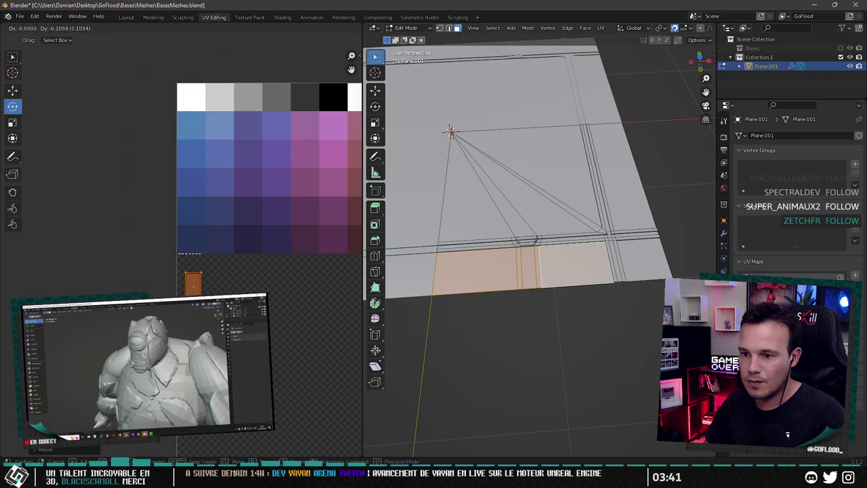
click(156, 265)
key(KP_Decimal)
scroll(176, 259, up, 3)
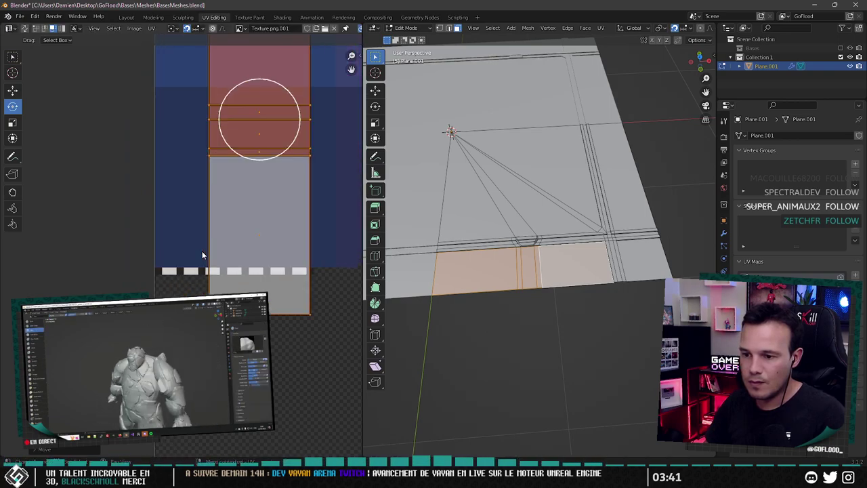
key(s)
key(g)
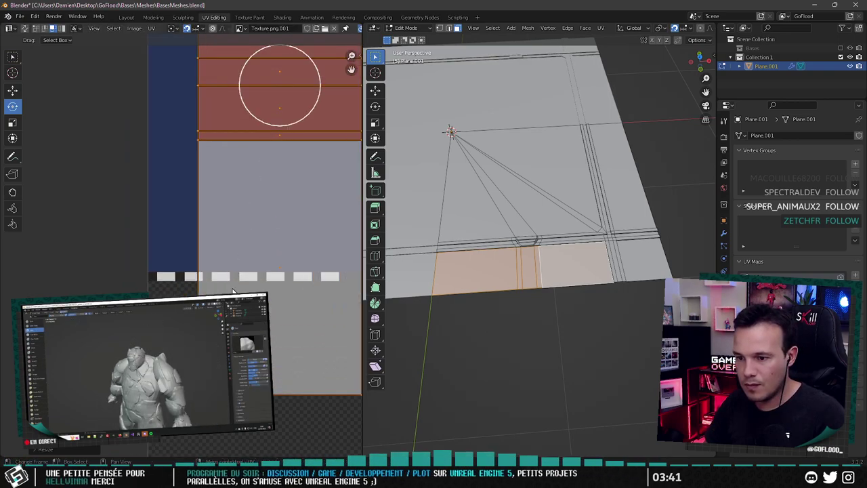
click(192, 292)
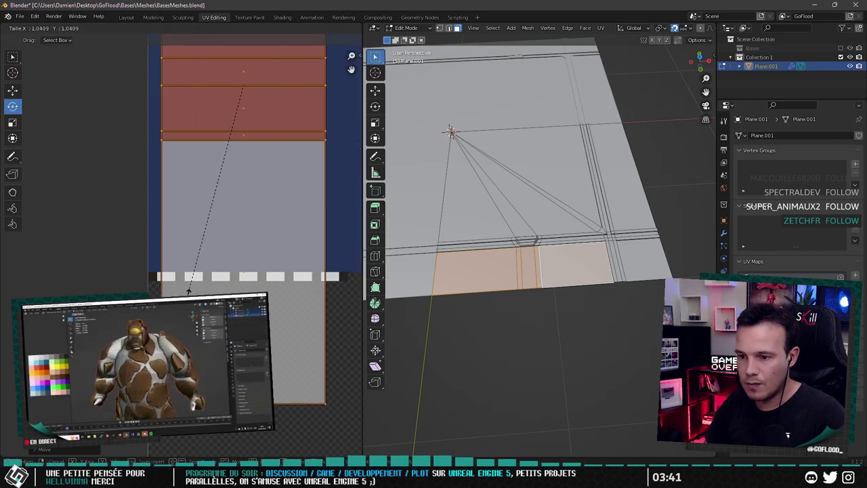
key(s)
key(Escape)
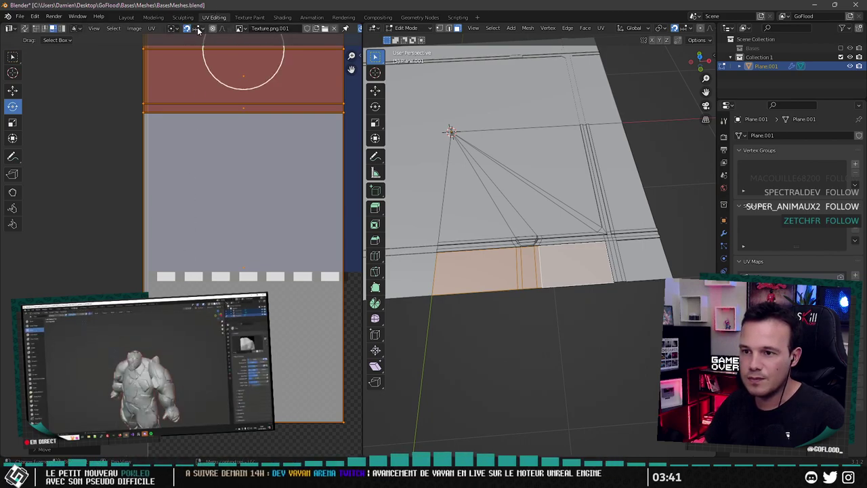
Disable UV Snap to Pixels and reposition the UV island.
click(134, 29)
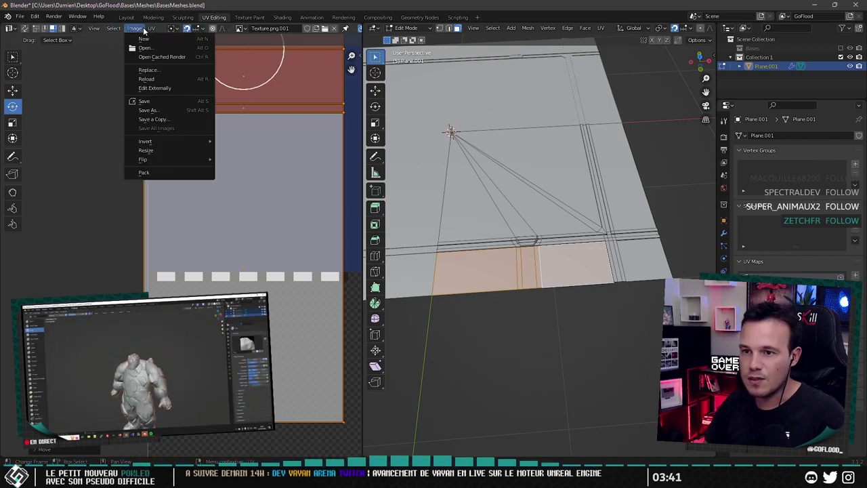
mouse_move(151, 28)
mouse_move(203, 66)
click(263, 70)
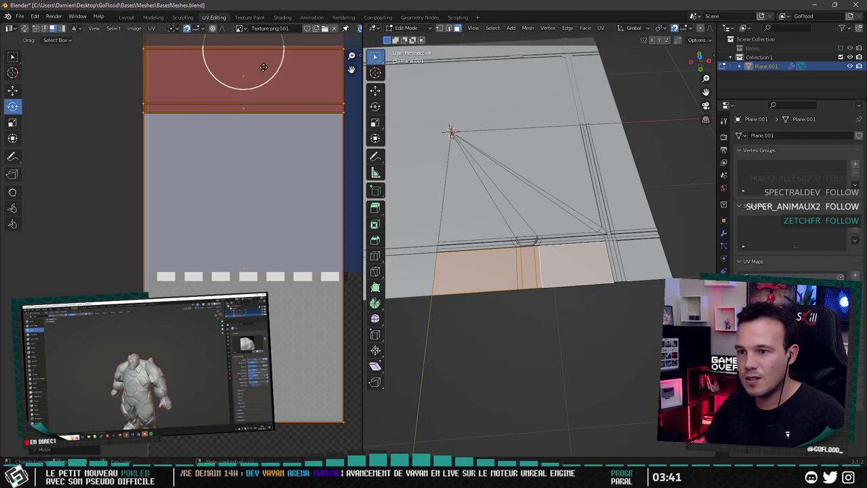
key(g)
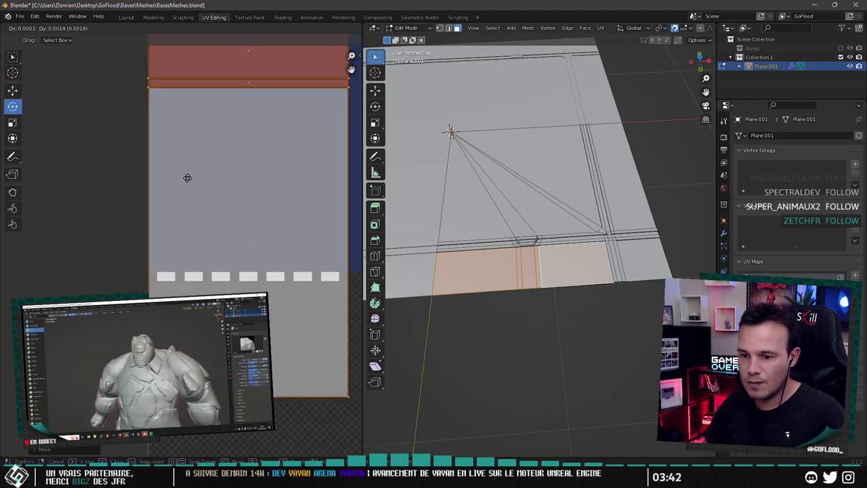
key(o)
click(329, 332)
Flatten the UV strip vertically and move it onto the texture's bottom edge.
scroll(328, 331, up, 2)
scroll(329, 330, down, 6)
key(g)
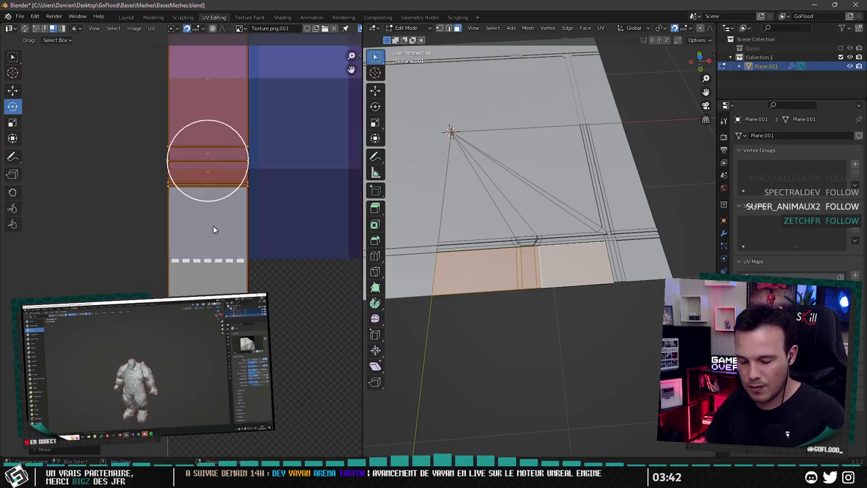
key(Escape)
key(s)
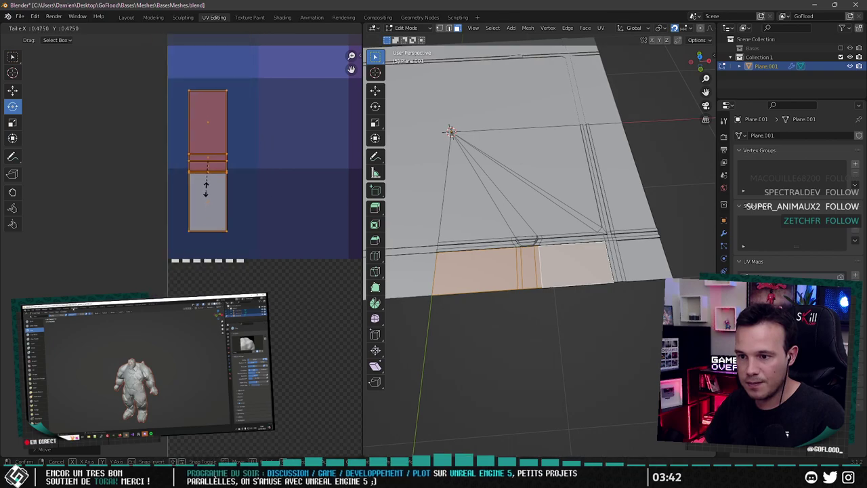
key(x)
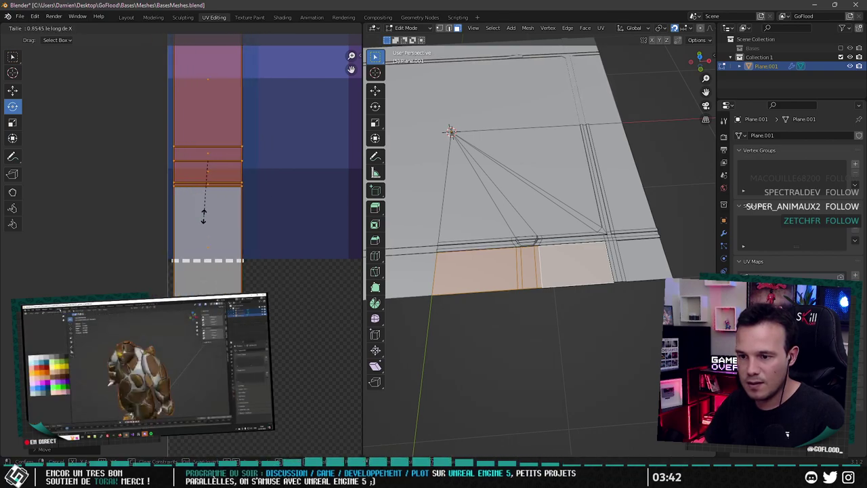
key(y)
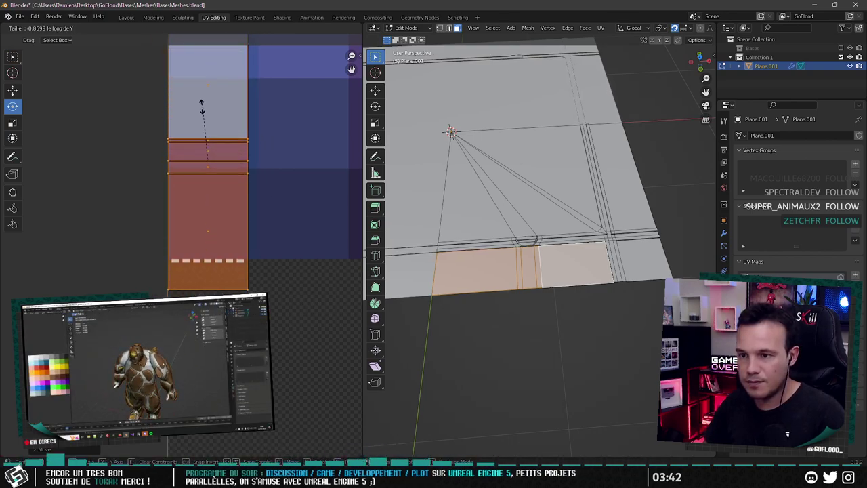
click(206, 161)
key(g)
click(204, 261)
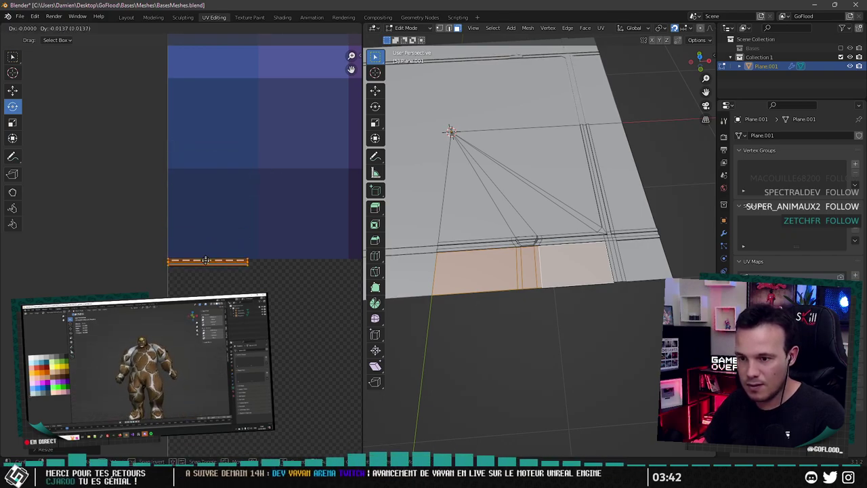
scroll(290, 290, up, 4)
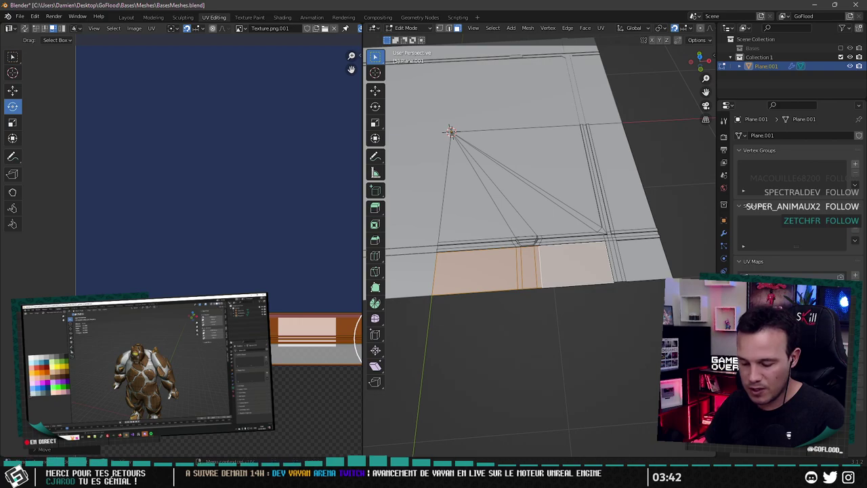
Adjust the UV strip's height and nudge it onto the trim band.
key(s)
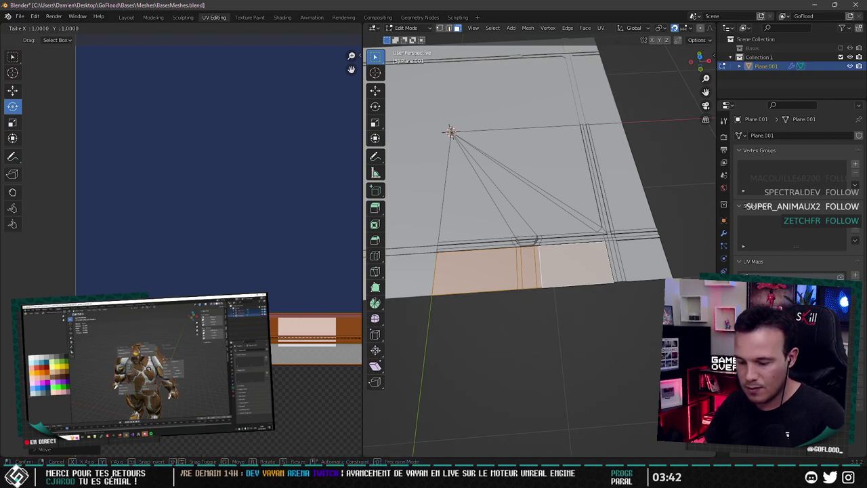
click(314, 340)
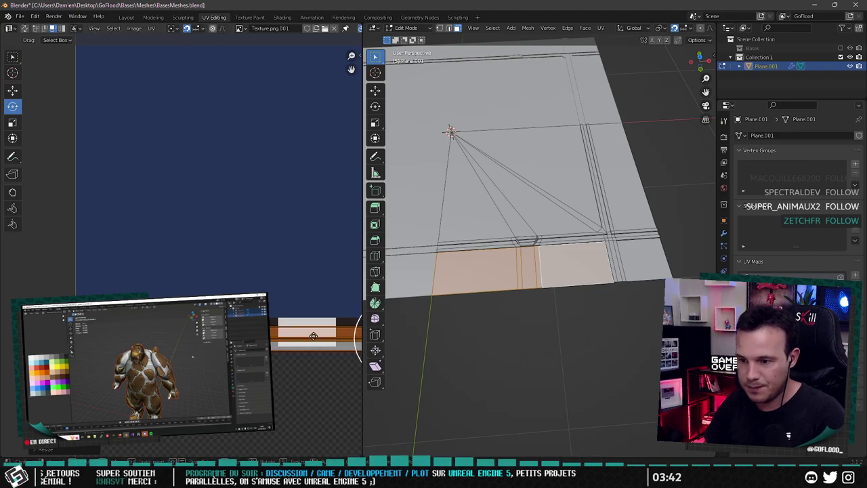
key(g)
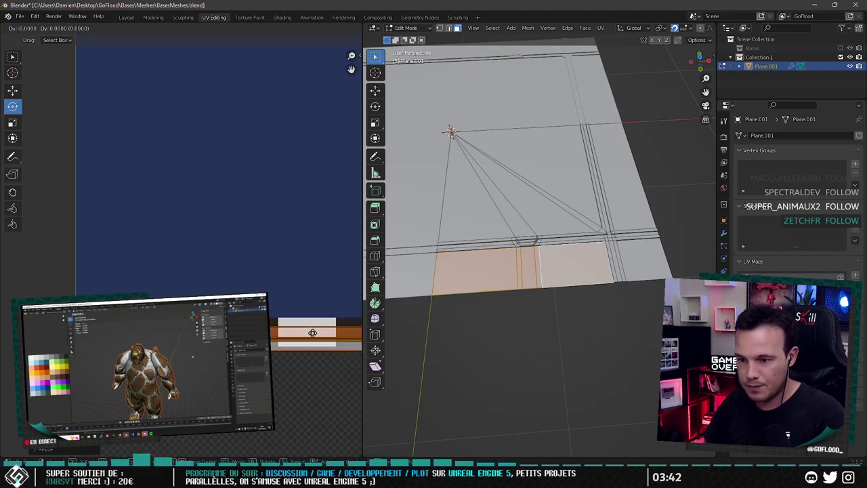
click(312, 333)
Frame the strip along the bottom trim band and give it a slight final shrink.
scroll(223, 267, down, 5)
key(c)
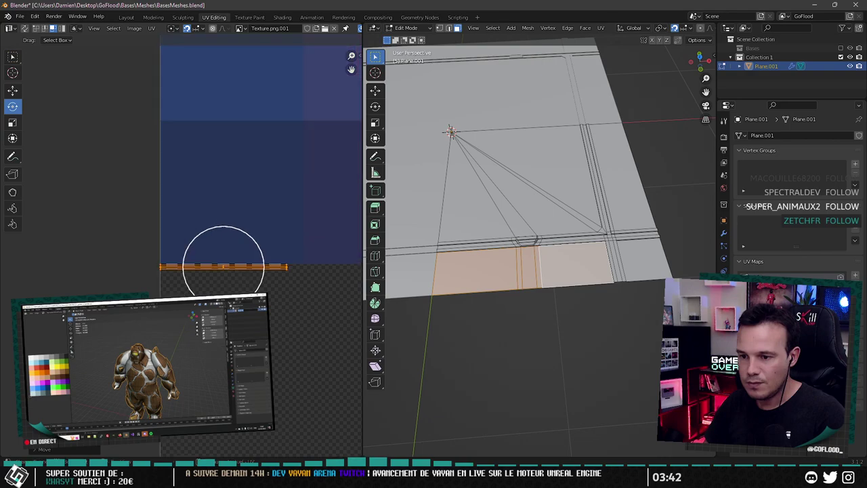
middle_drag(223, 266, 309, 309)
scroll(277, 291, up, 3)
middle_drag(155, 280, 66, 290)
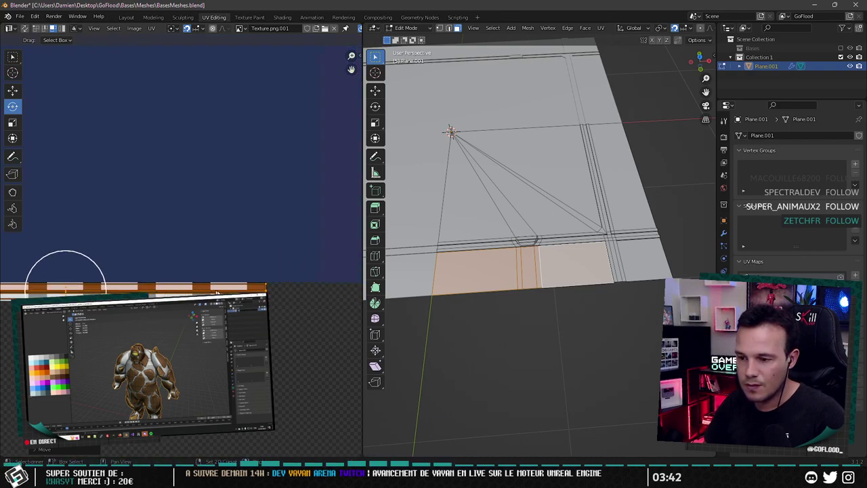
key(Escape)
middle_drag(324, 350, 48, 207)
scroll(213, 271, up, 3)
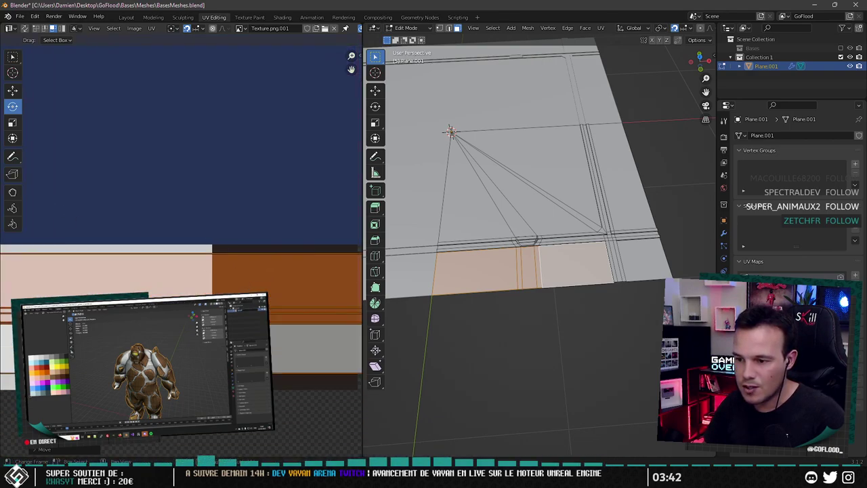
middle_drag(237, 303, 208, 286)
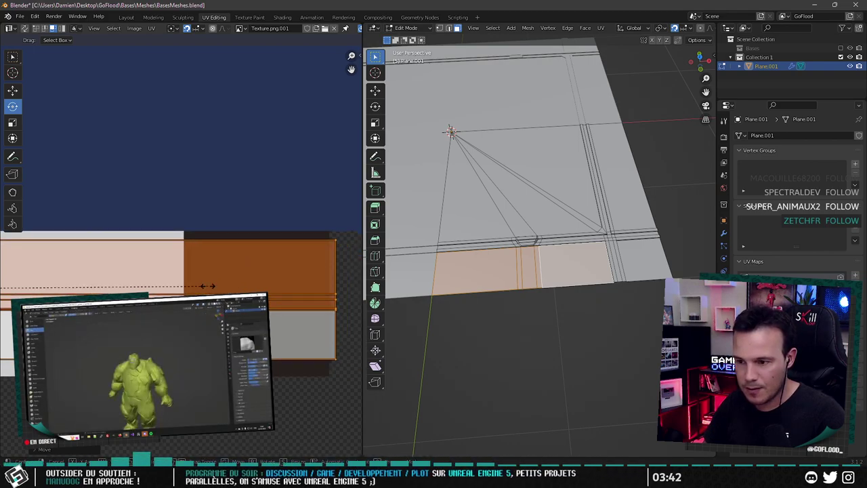
key(s)
click(197, 286)
scroll(198, 286, down, 5)
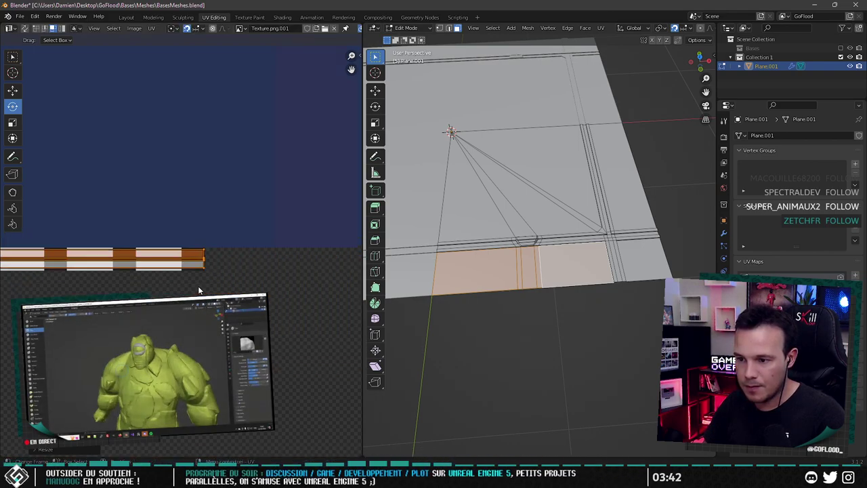
middle_drag(58, 248, 145, 273)
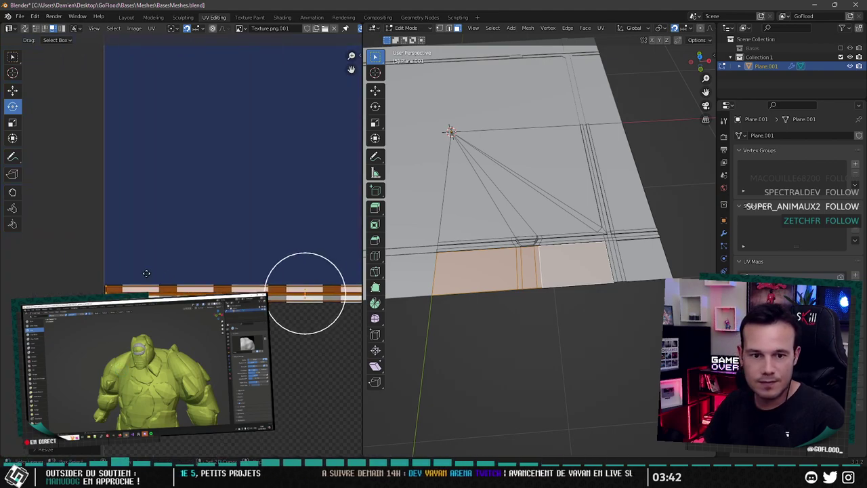
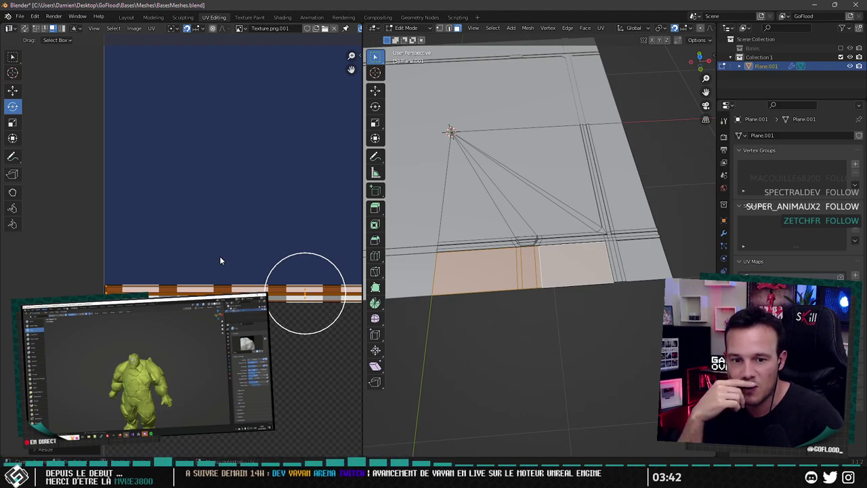
Deselect the orange UV strip in the UV Editor with Alt+A.
scroll(178, 287, down, 5)
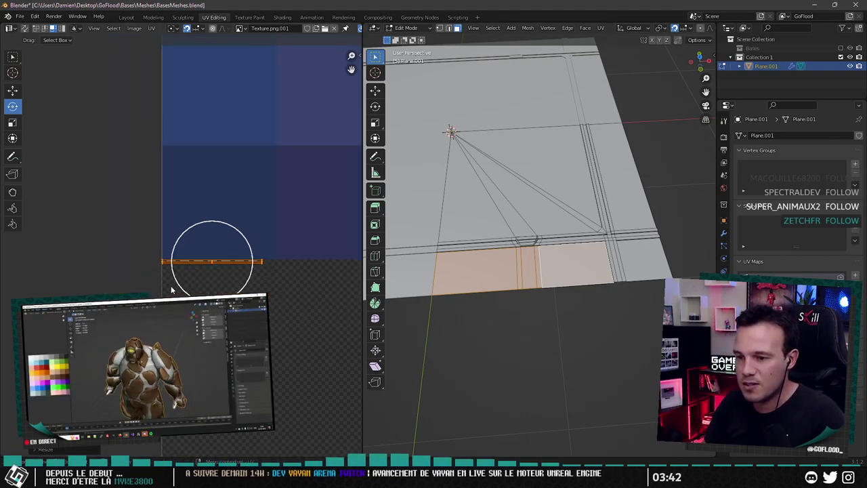
middle_drag(171, 290, 206, 280)
scroll(206, 280, up, 3)
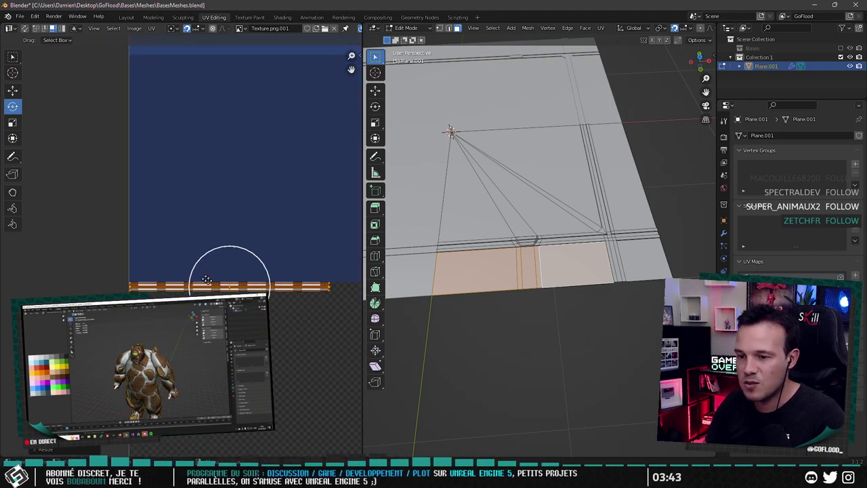
scroll(207, 280, up, 1)
scroll(217, 271, down, 2)
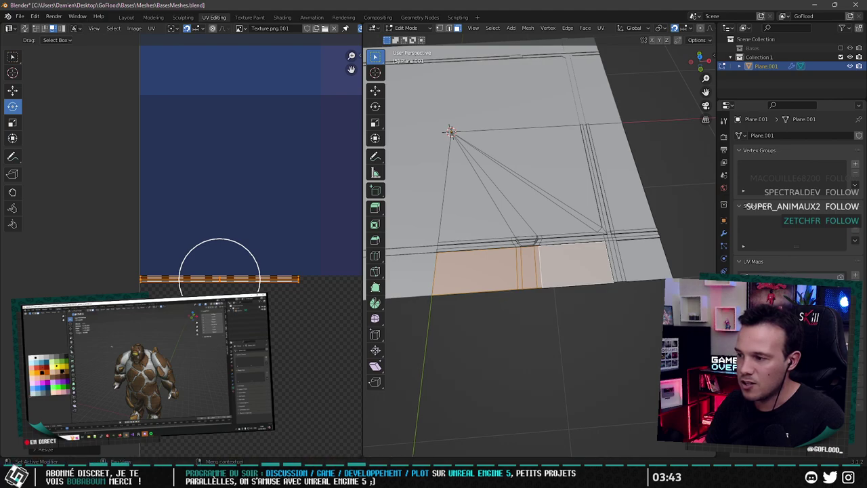
key(alt+a)
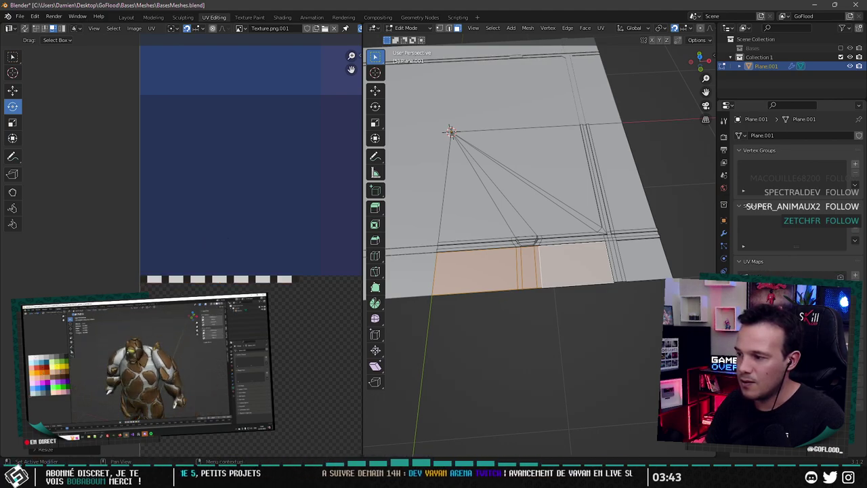
Zoom out to show the palette texture and bring up the viewport's Select menu.
scroll(264, 247, down, 8)
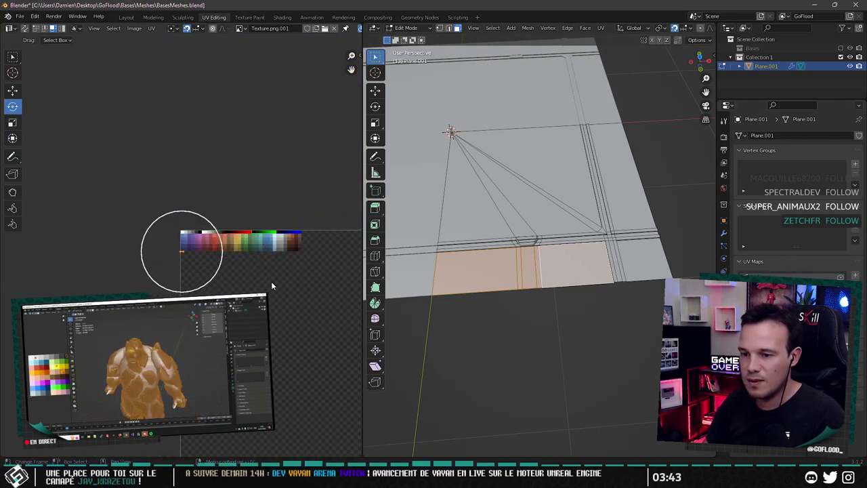
middle_drag(271, 286, 206, 198)
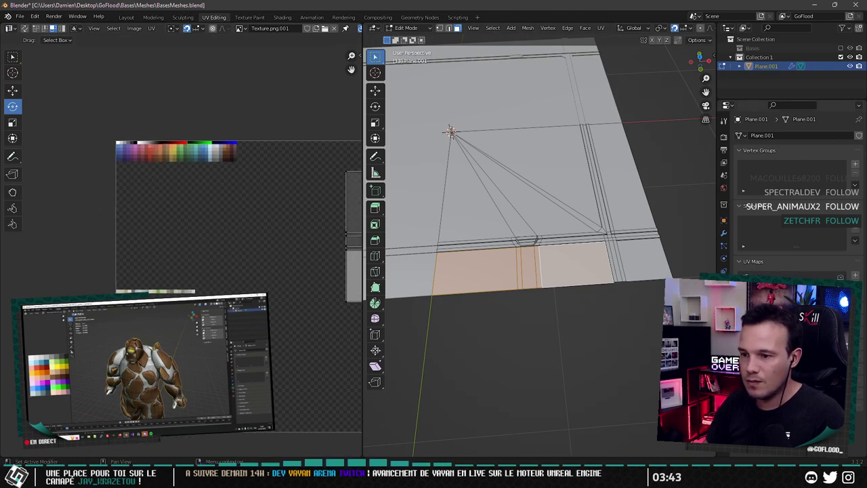
scroll(240, 250, down, 5)
scroll(239, 249, up, 3)
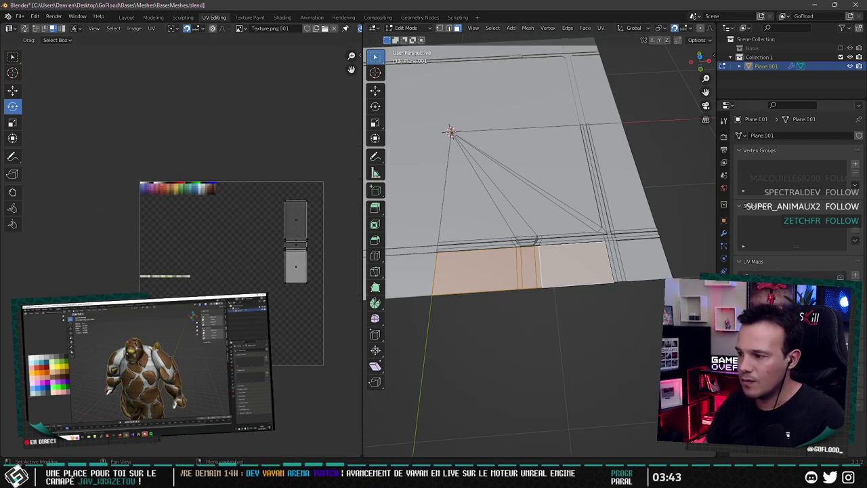
key(s)
key(0)
scroll(113, 176, up, 5)
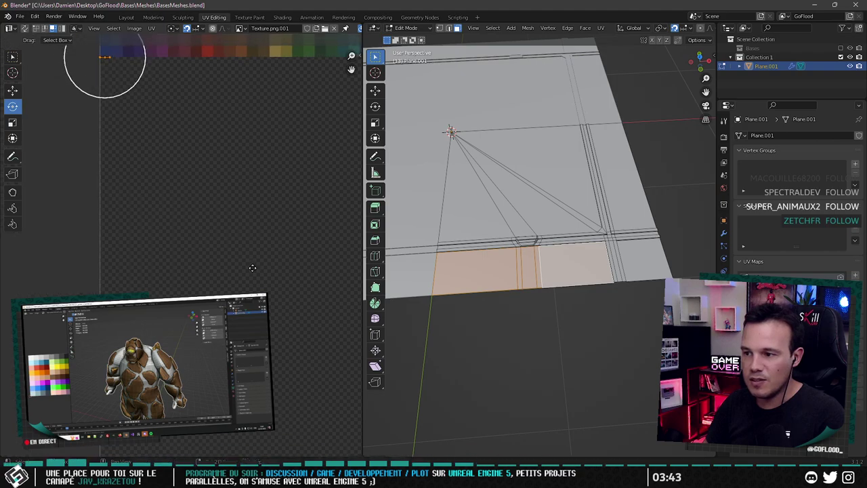
scroll(262, 178, down, 5)
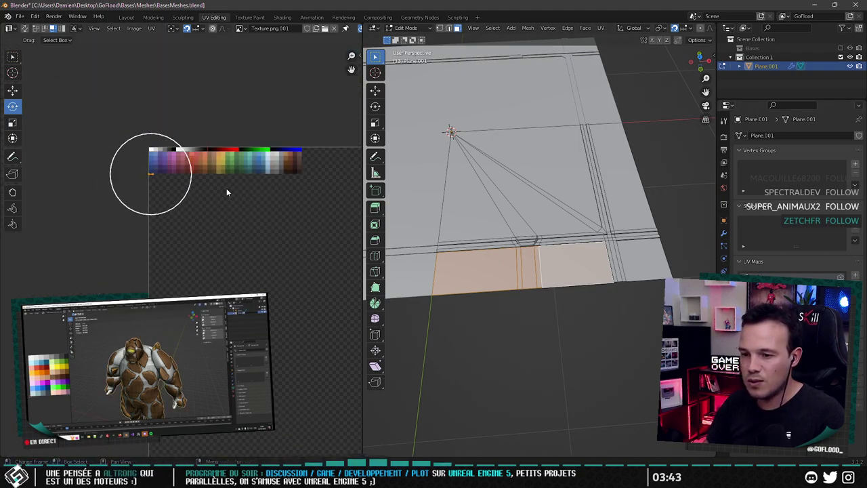
scroll(204, 240, down, 3)
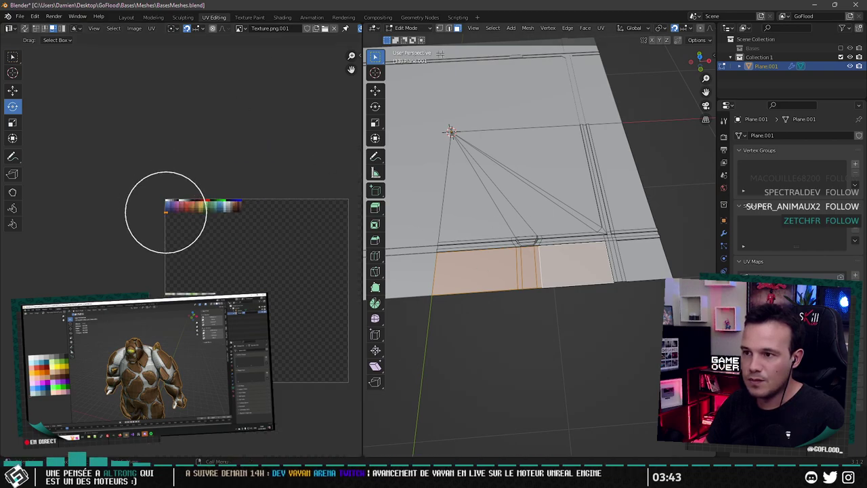
click(492, 28)
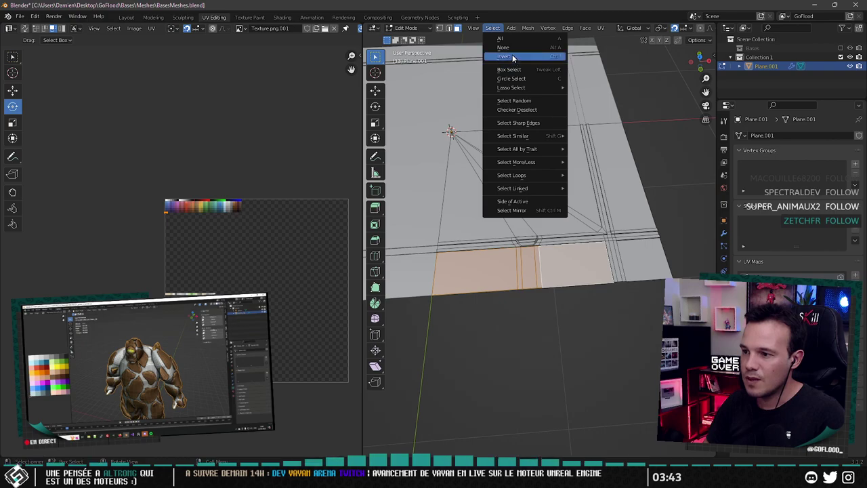
Invert the plane's face selection, select all its UVs and scale them down.
click(507, 56)
middle_drag(507, 80, 455, 173)
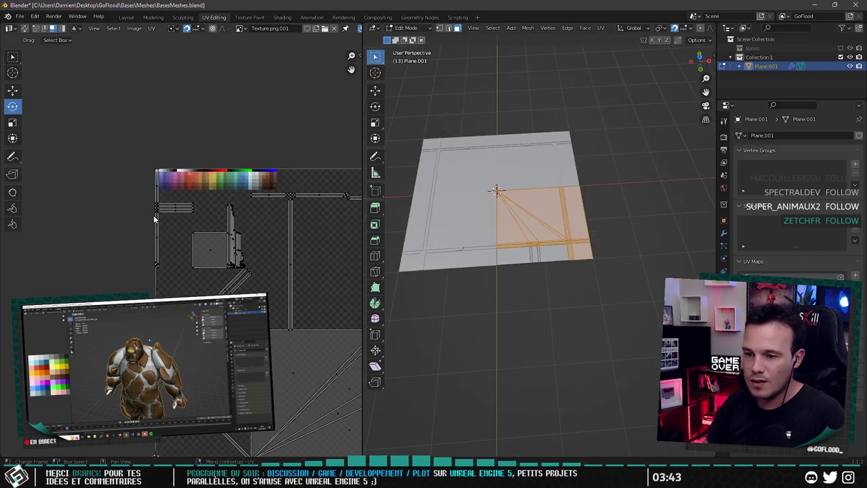
scroll(240, 287, down, 1)
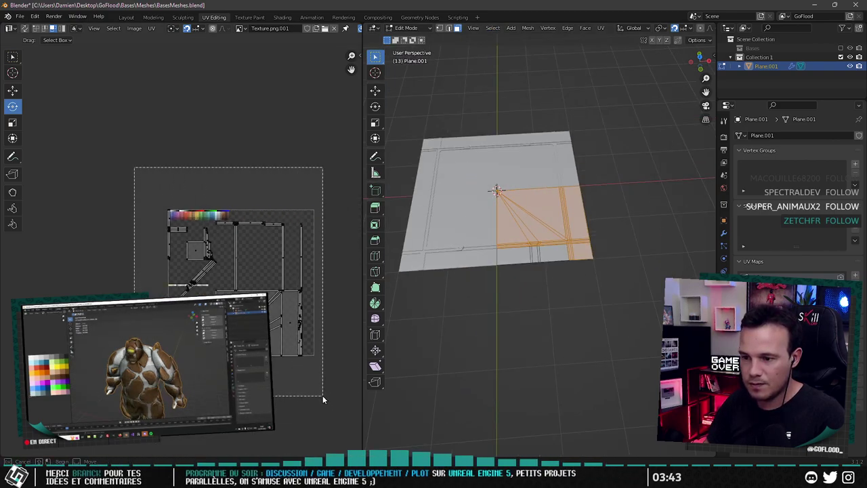
key(a)
key(s)
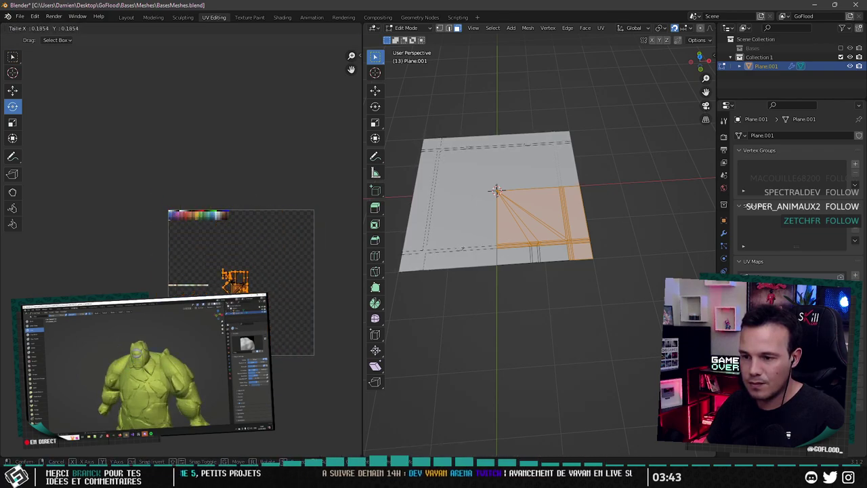
click(236, 283)
Shrink the UV islands and move them onto a red square of the palette.
scroll(278, 320, up, 5)
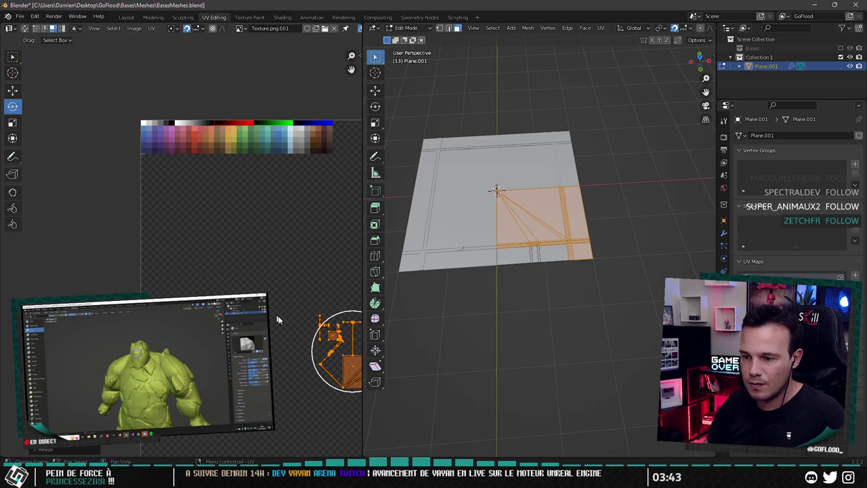
key(g)
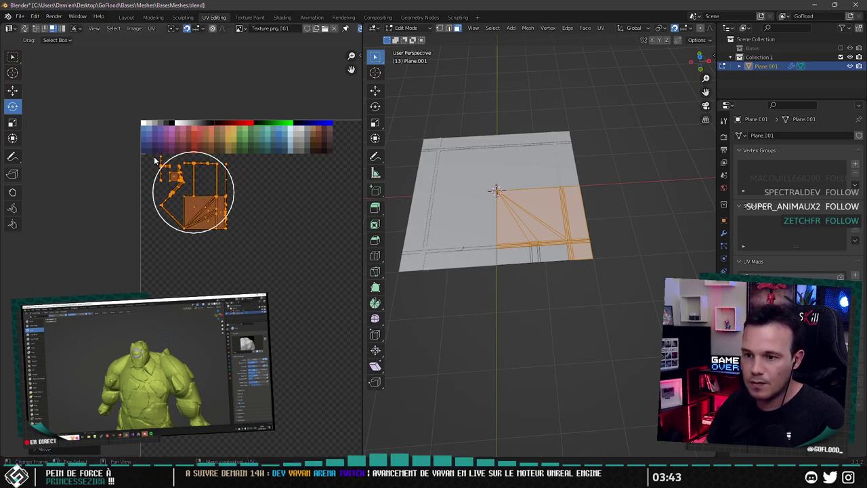
scroll(205, 138, up, 5)
middle_drag(205, 137, 205, 330)
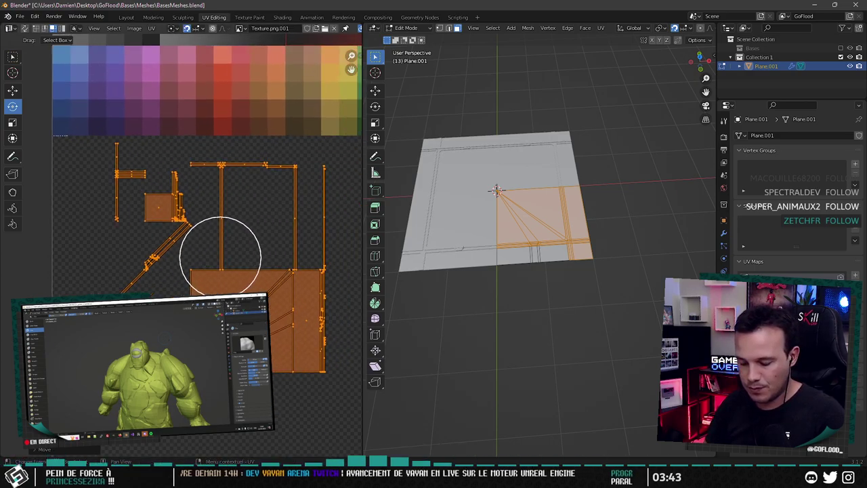
key(s)
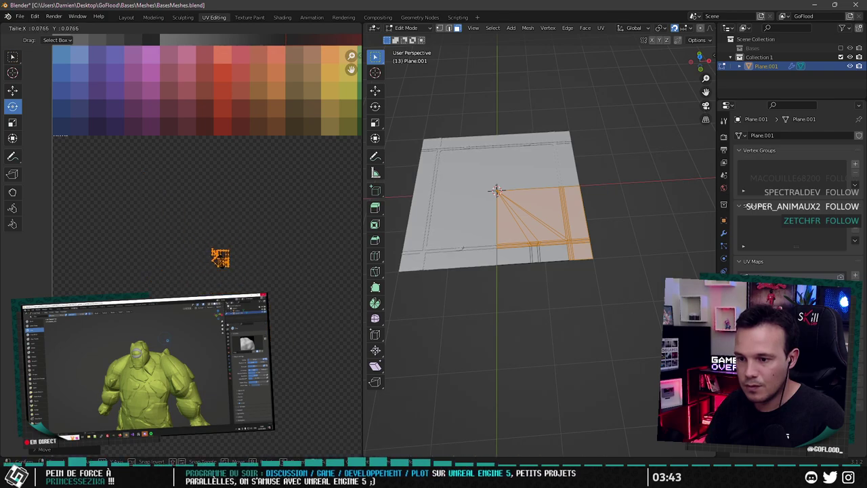
click(220, 256)
scroll(221, 258, up, 3)
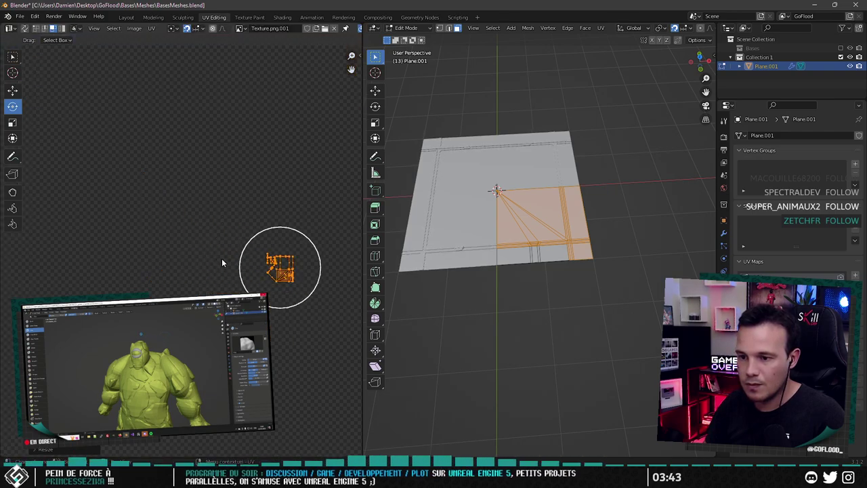
key(s)
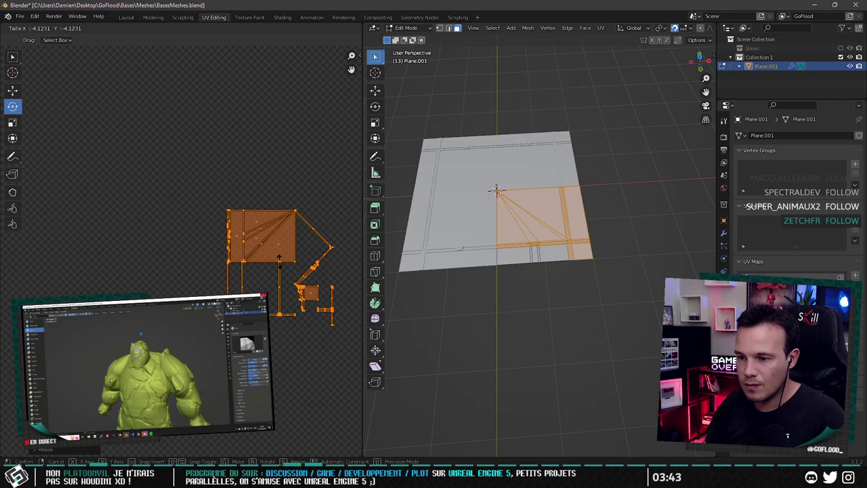
right_click(276, 276)
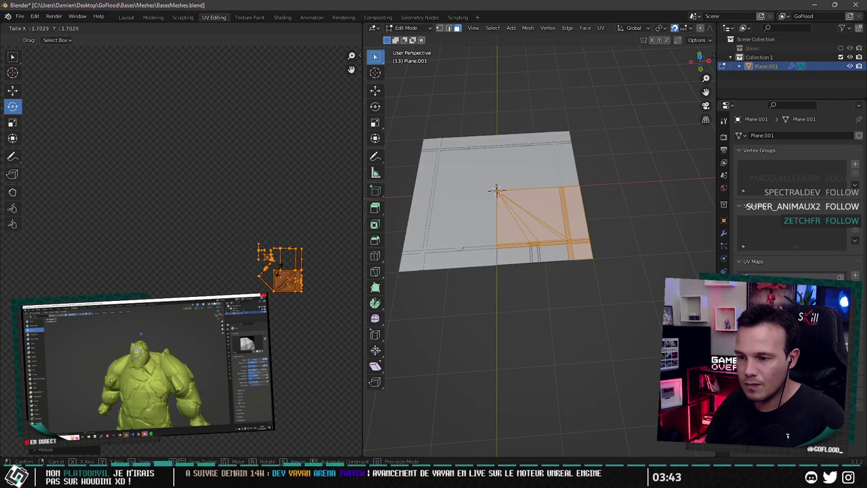
scroll(210, 252, down, 5)
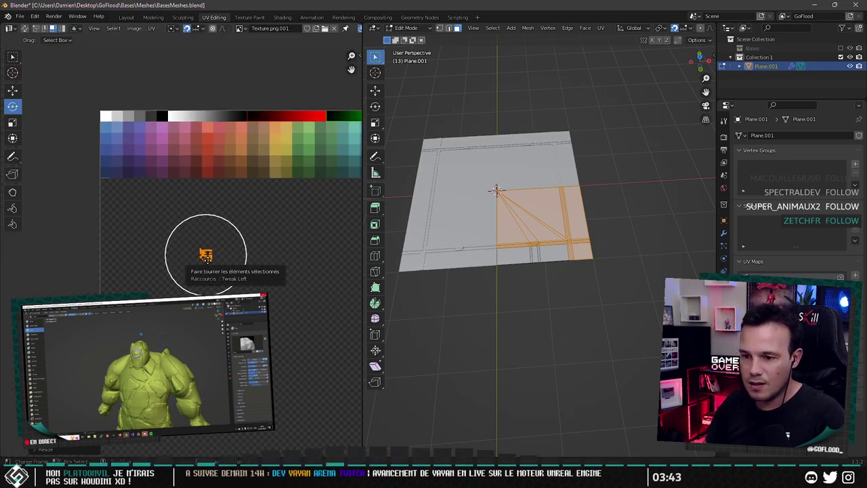
key(g)
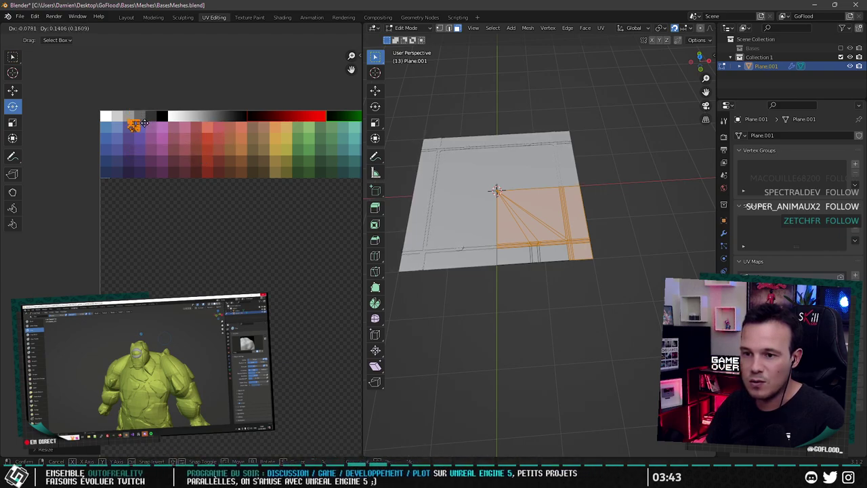
click(208, 155)
Shrink the UV islands to about half size inside the red square.
scroll(271, 108, up, 3)
middle_drag(271, 106, 217, 258)
scroll(276, 208, up, 2)
key(g)
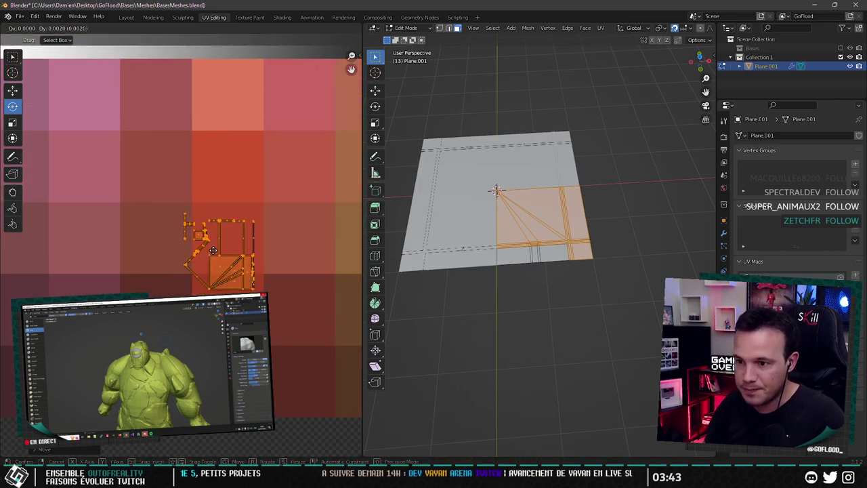
right_click(212, 250)
key(c)
key(Escape)
key(s)
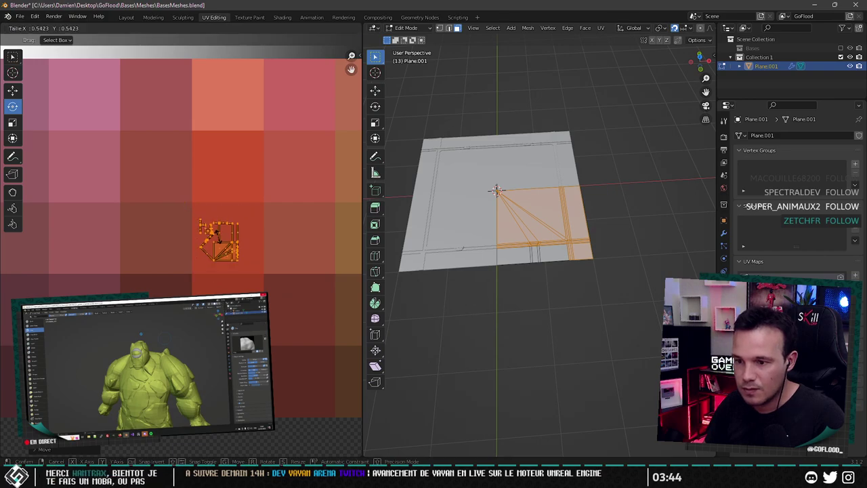
click(217, 234)
key(c)
scroll(217, 240, down, 3)
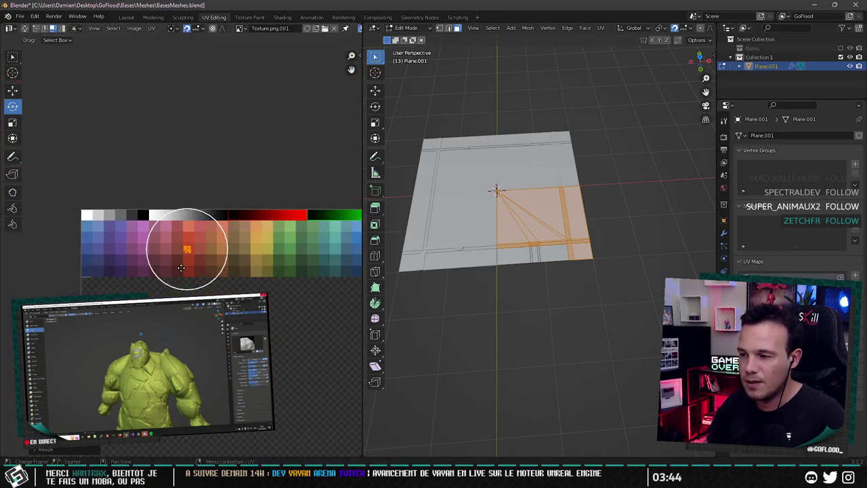
Orbit closer to the floor faces and select a single small face at the plane's edge.
scroll(181, 268, up, 1)
scroll(475, 248, up, 5)
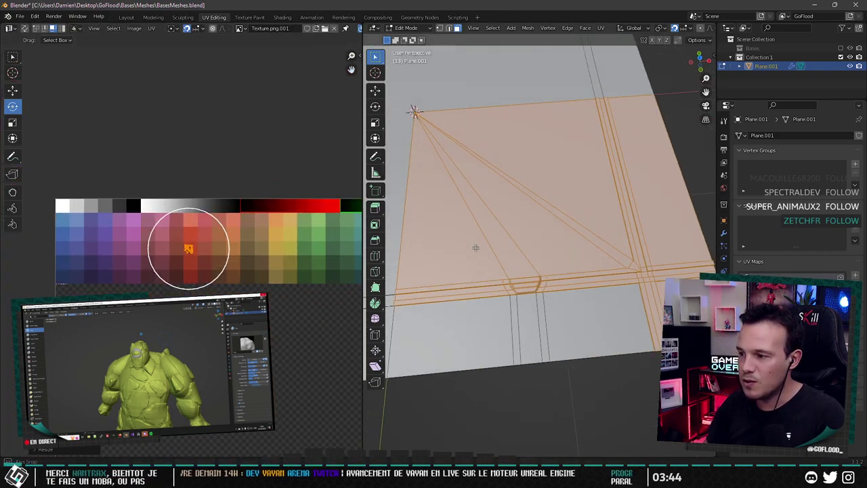
middle_drag(475, 248, 565, 299)
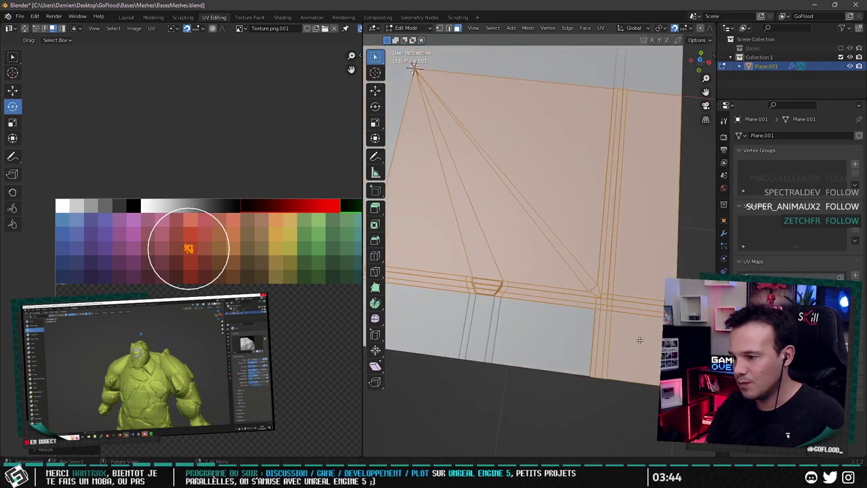
click(638, 340)
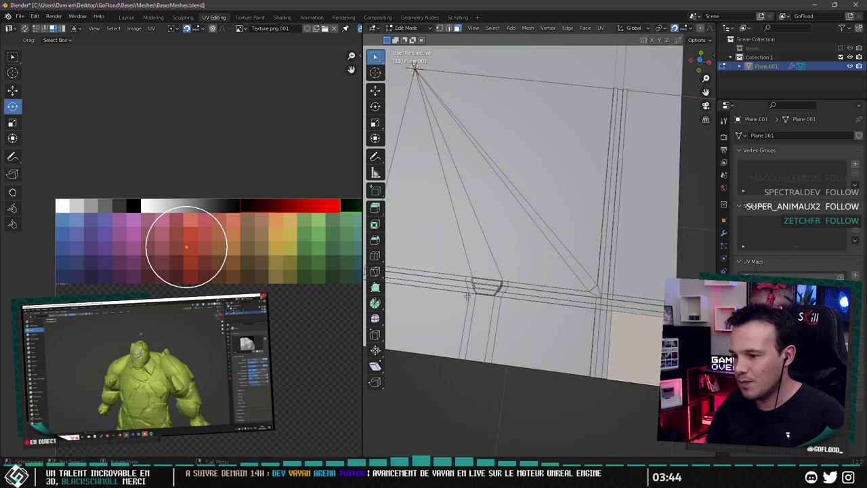
scroll(466, 296, down, 4)
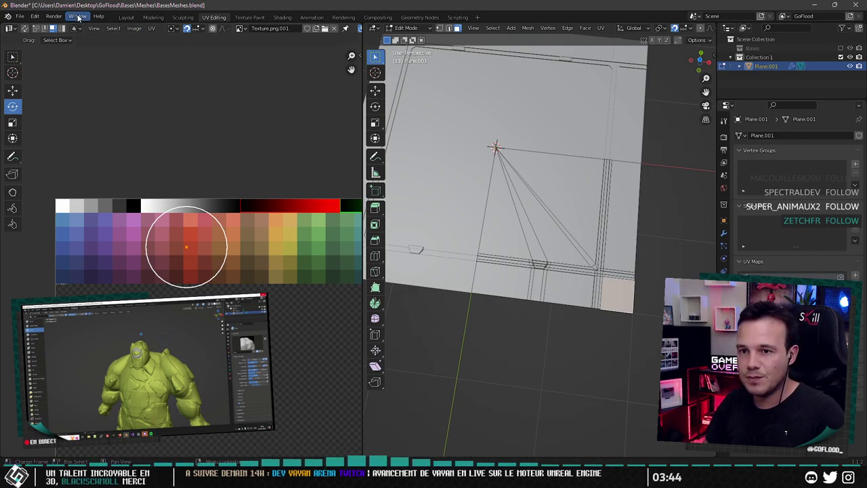
Back in Layout, view the plane in Material Preview and Rendered shading from several angles.
click(126, 17)
scroll(227, 130, down, 3)
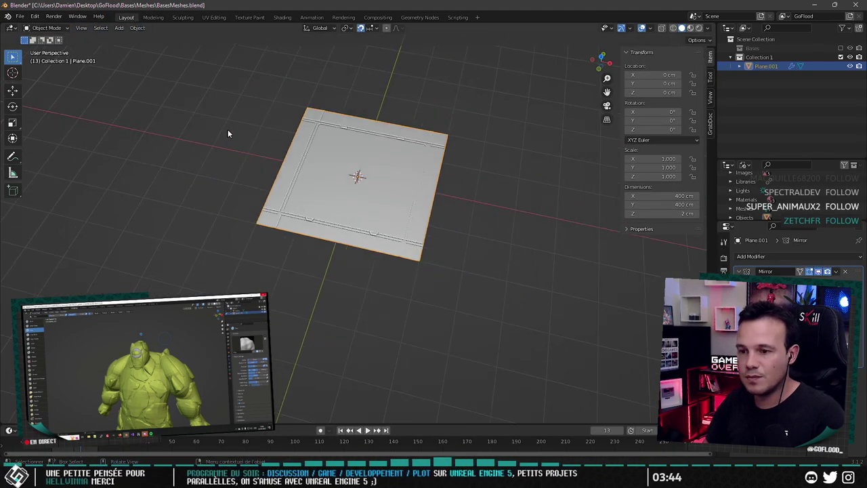
middle_drag(228, 129, 298, 135)
click(690, 29)
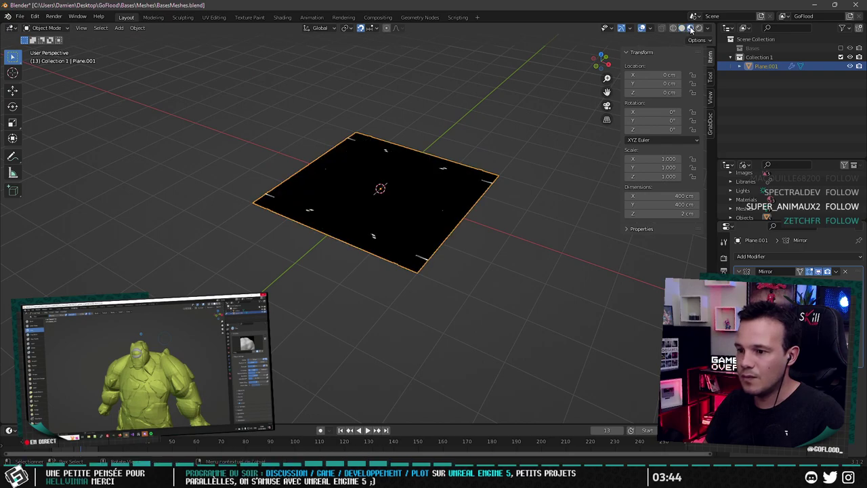
click(699, 28)
middle_drag(449, 128, 535, 117)
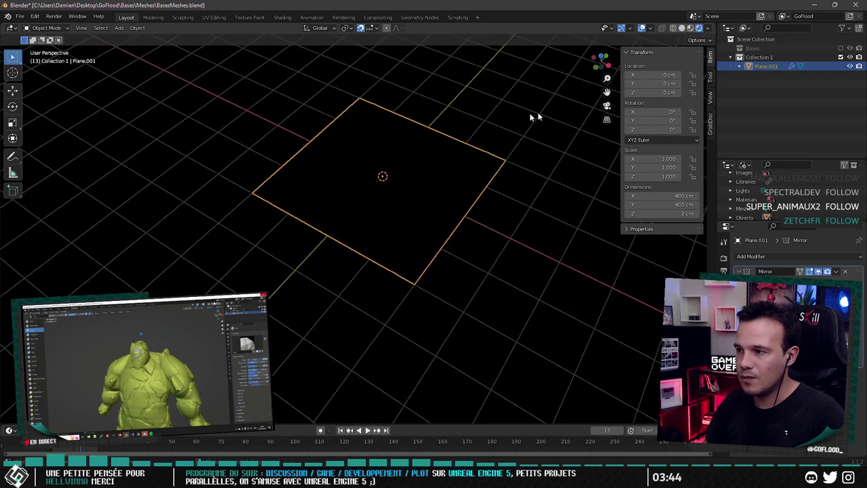
click(691, 28)
scroll(323, 205, up, 5)
mouse_move(385, 193)
middle_down()
mouse_move(398, 110)
mouse_move(451, 173)
mouse_move(403, 251)
mouse_move(349, 239)
mouse_move(407, 224)
middle_up()
scroll(402, 251, down, 4)
scroll(384, 269, up, 4)
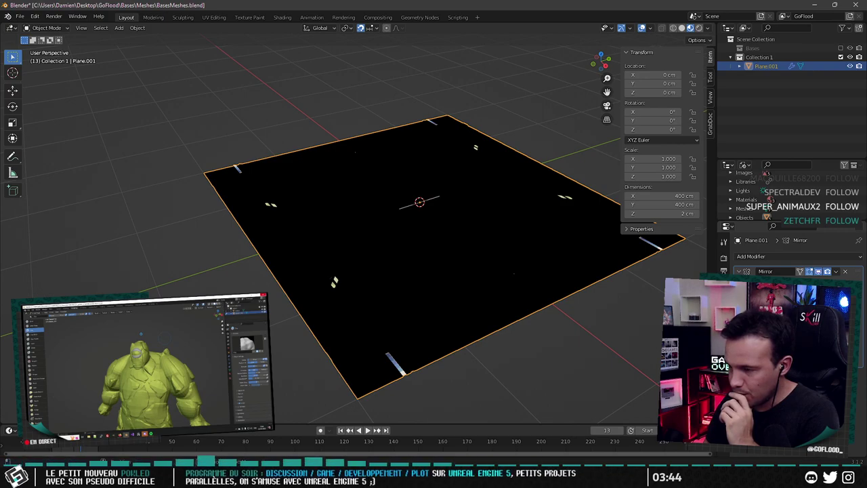
middle_drag(624, 297, 458, 275)
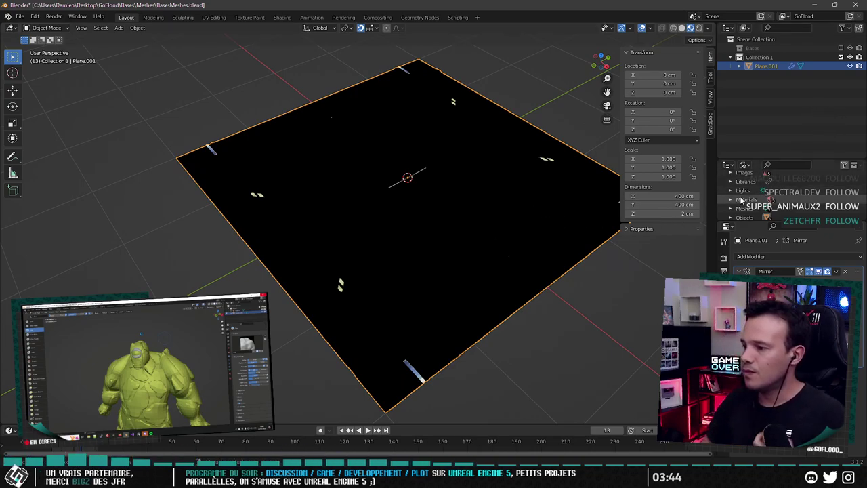
Inspect the plane's WorldShow material settings in the properties panel.
click(724, 325)
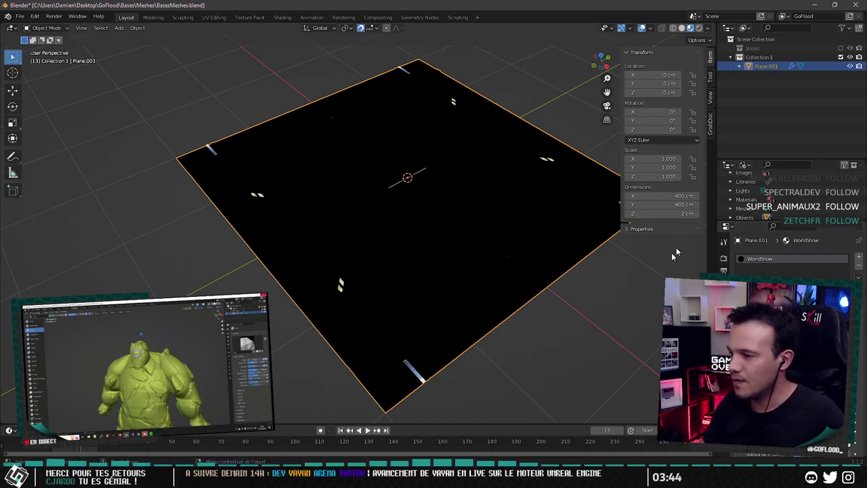
middle_drag(505, 190, 418, 248)
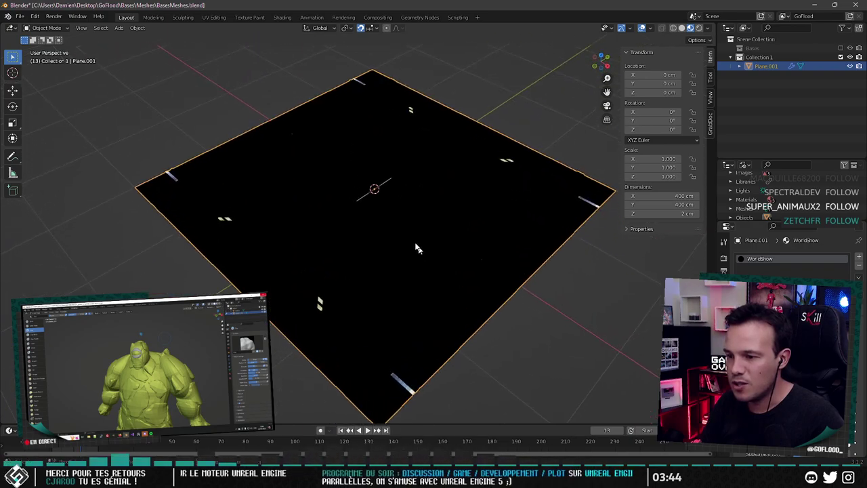
click(691, 27)
middle_drag(488, 169, 461, 201)
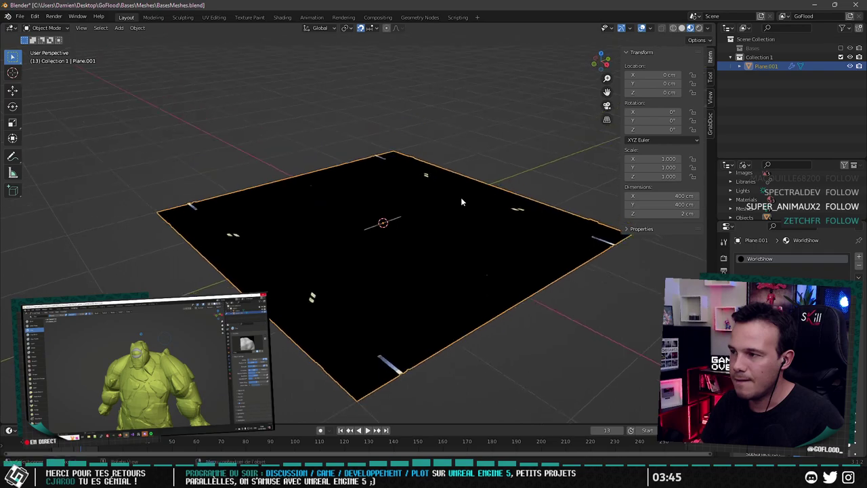
In the Shading workspace, assign Texture.png.001 to the WorldShow image texture node.
click(282, 17)
scroll(317, 353, down, 3)
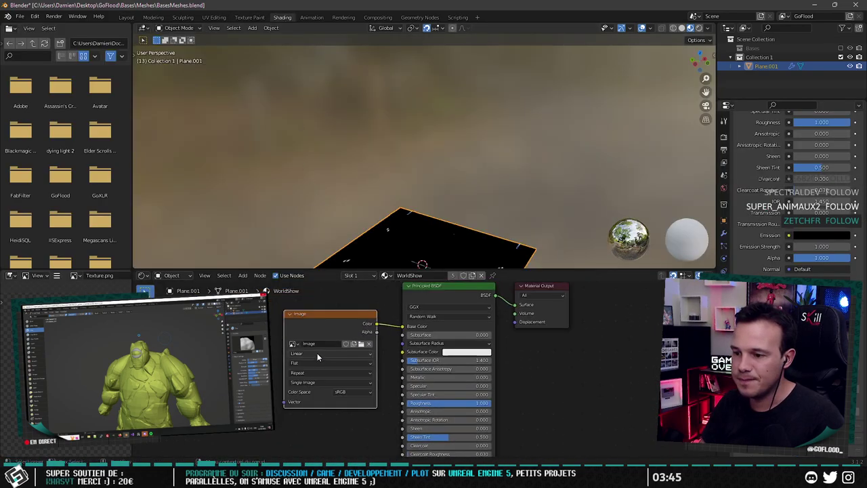
middle_drag(474, 350, 465, 340)
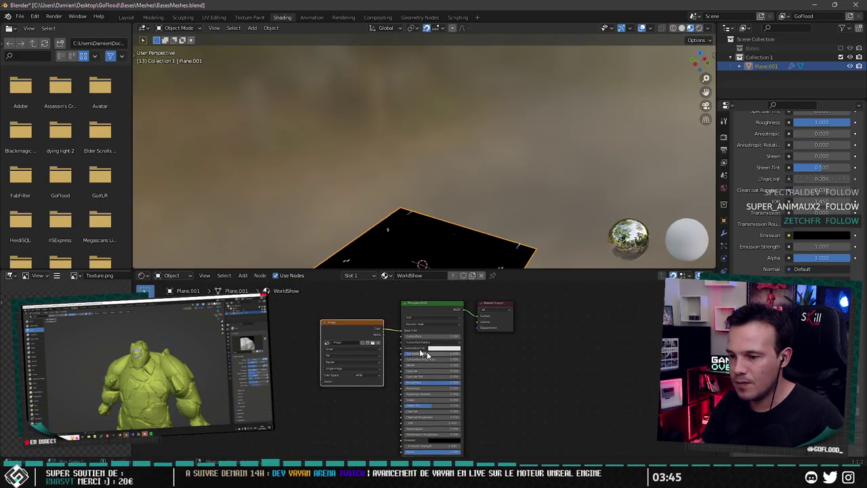
click(386, 275)
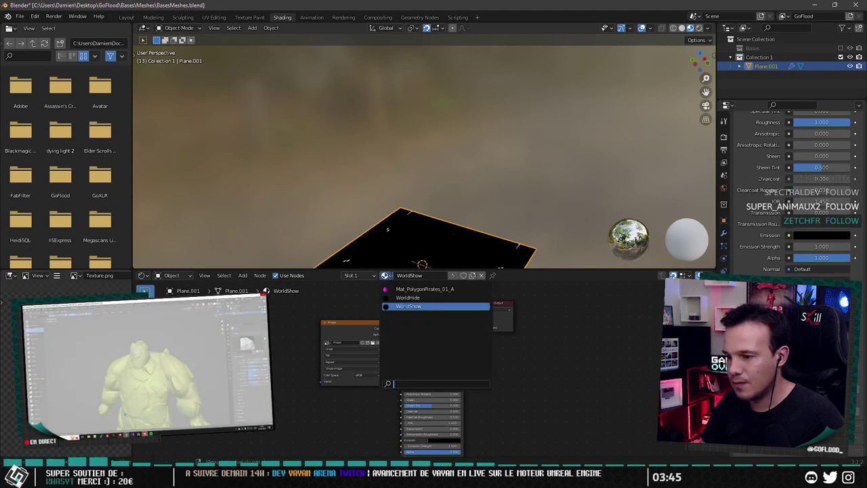
key(Escape)
scroll(397, 362, up, 2)
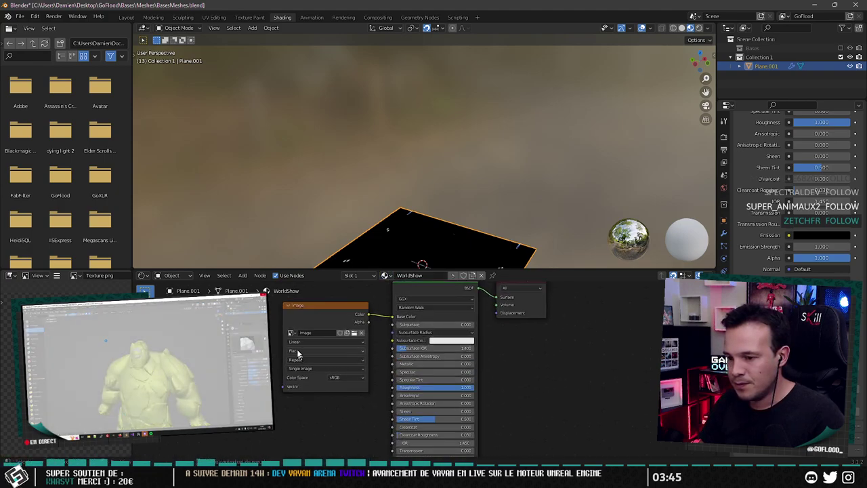
scroll(305, 332, up, 2)
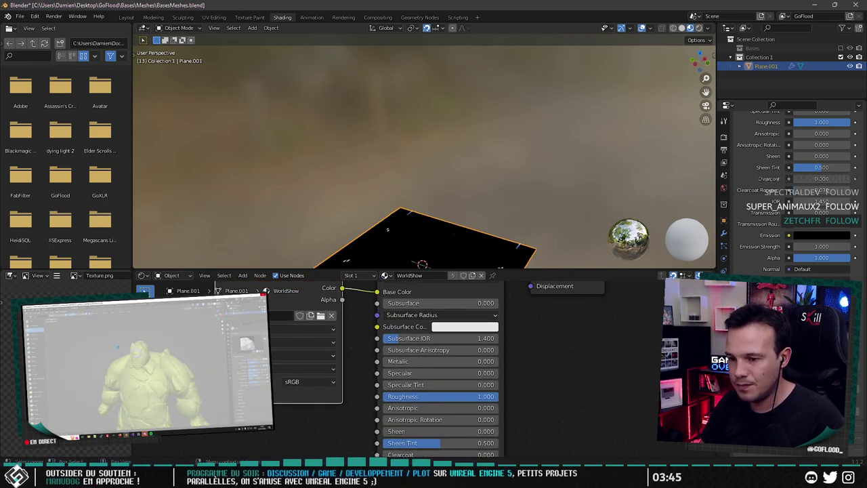
click(237, 315)
click(312, 373)
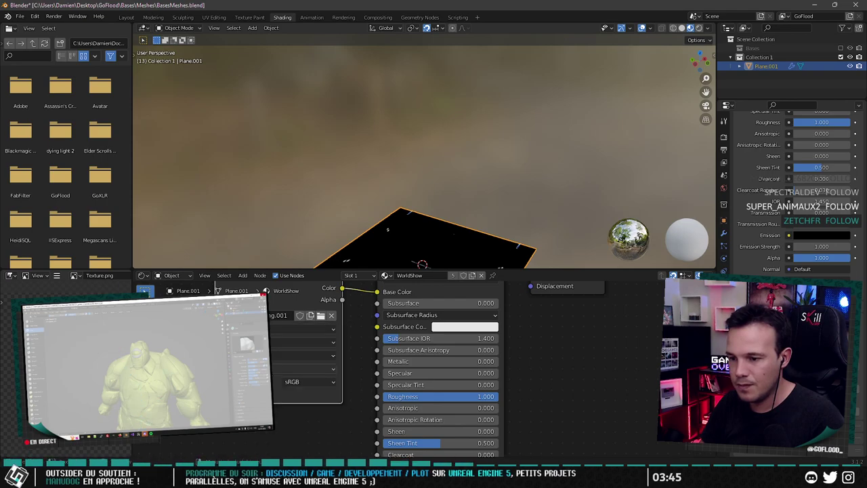
scroll(291, 343, down, 3)
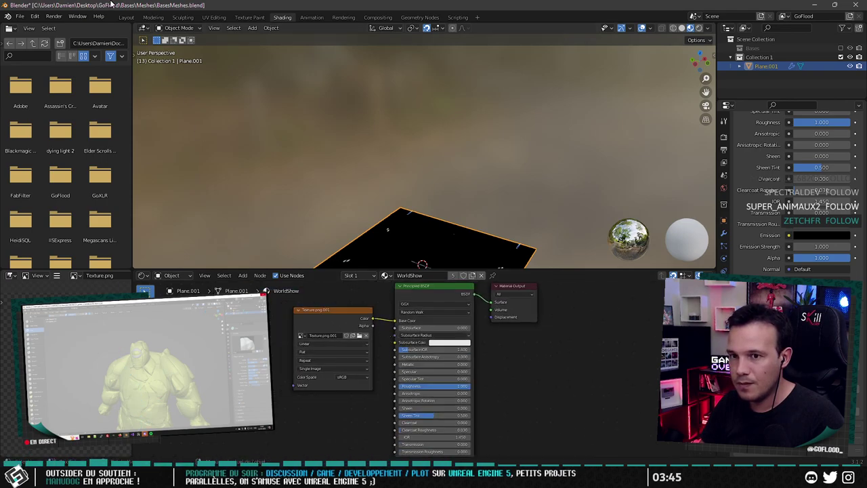
Review the textured plane from the Layout and Animation workspaces.
click(129, 18)
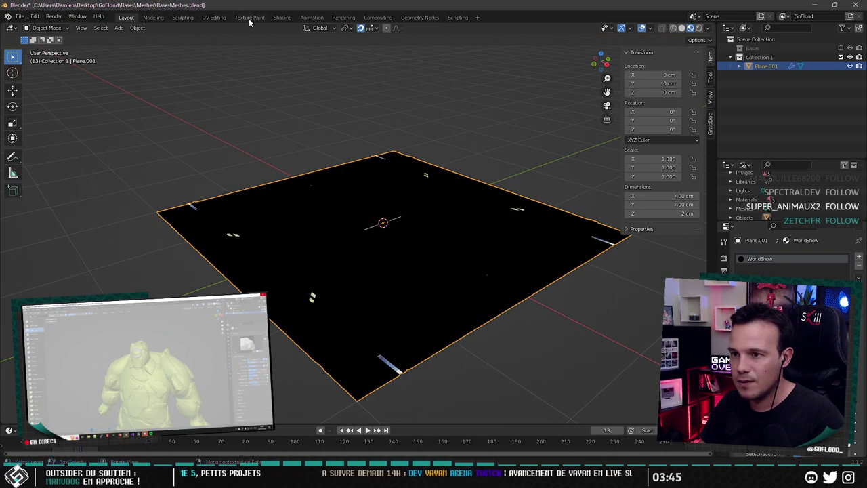
click(311, 18)
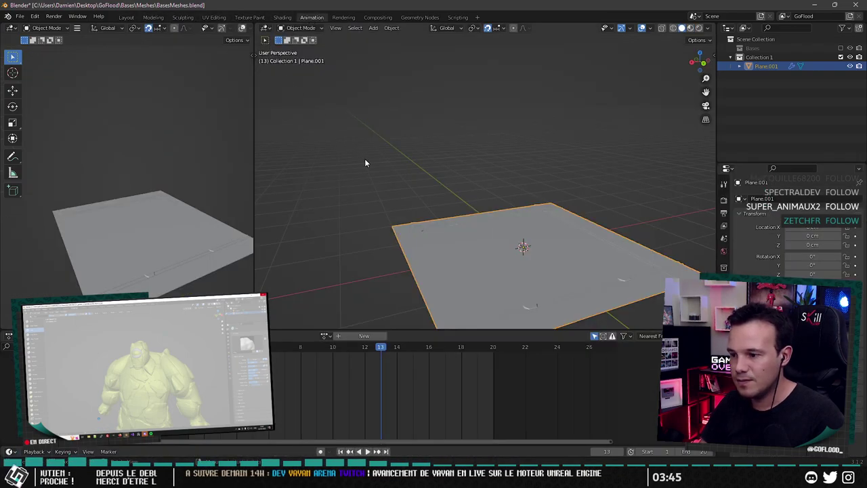
middle_drag(364, 162, 481, 207)
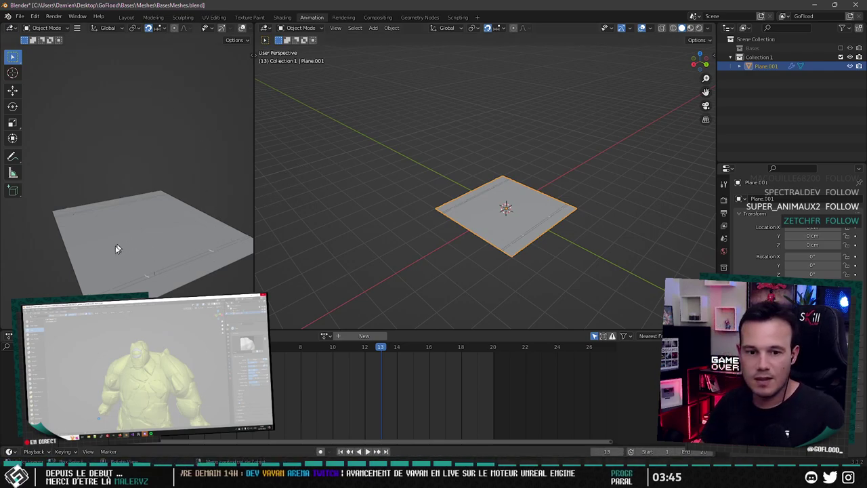
click(127, 17)
click(19, 16)
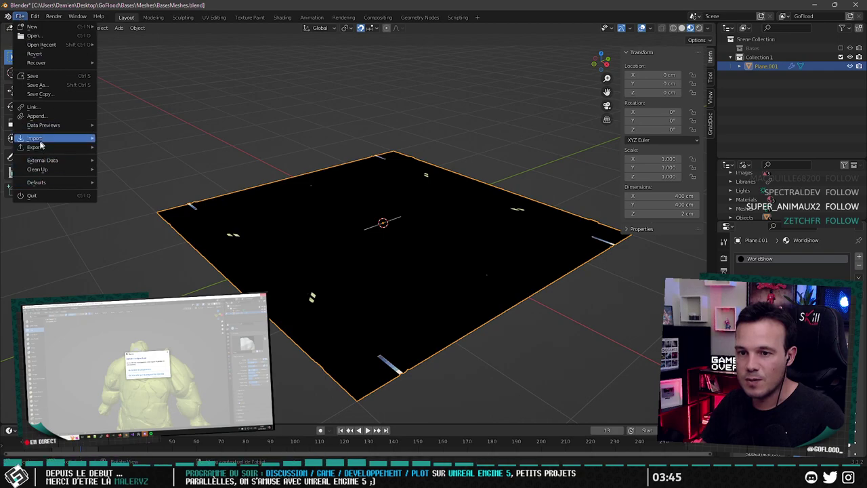
Export Plane.001 as TestPlane.fbx, renamed from BasesPlane.fbx, using the GoFlood operator preset.
mouse_move(35, 147)
click(136, 226)
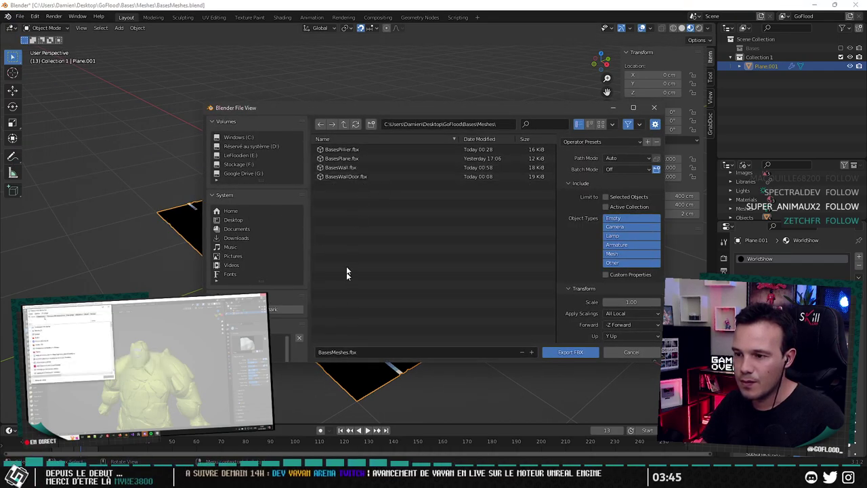
click(342, 158)
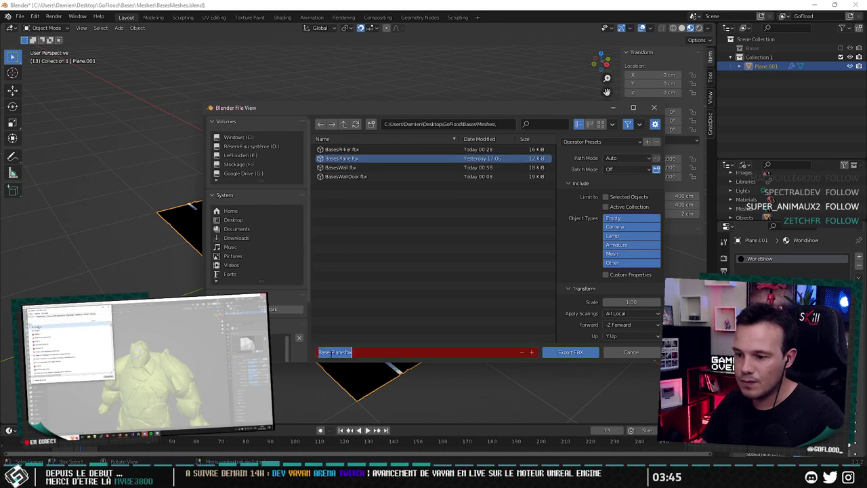
key(BackSpace)
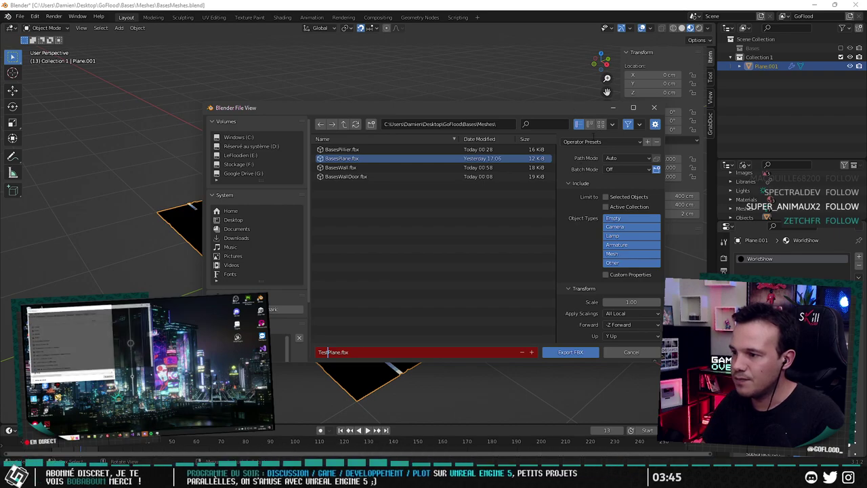
click(596, 142)
click(577, 166)
click(570, 352)
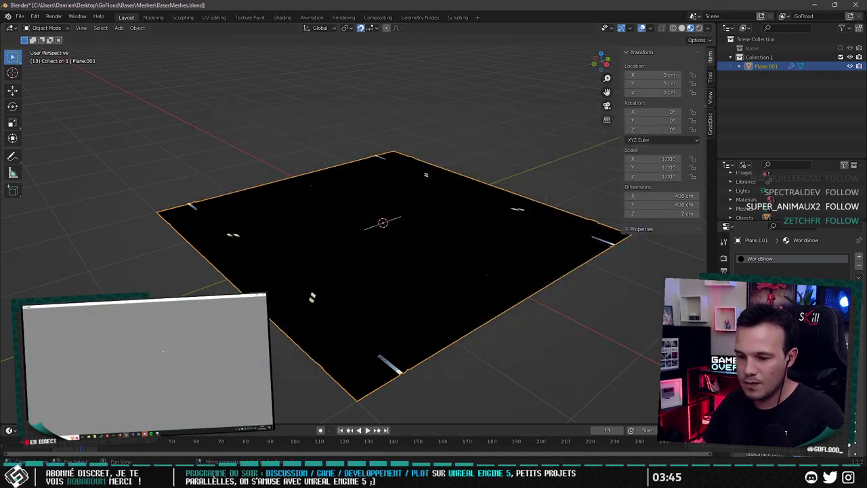
key(alt+Tab)
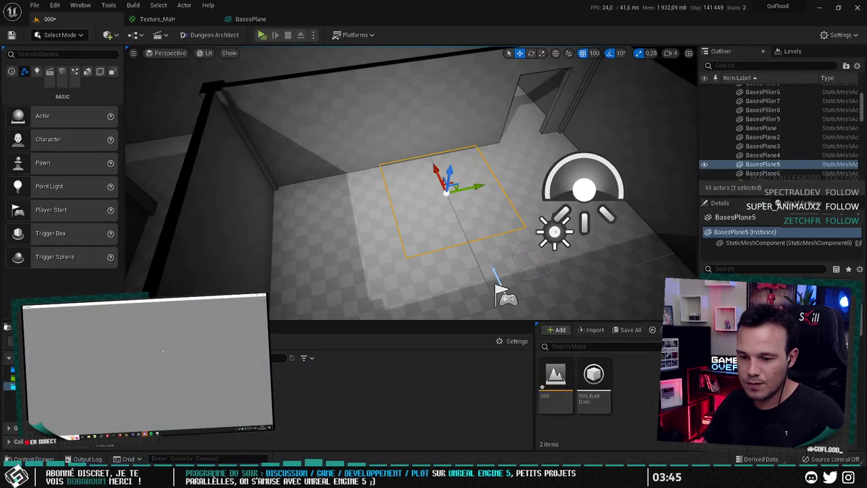
Import TestPlane.fbx from the Meshes folder into the Content Browser and reimport the Texture asset.
key(alt+Tab)
double_click(293, 143)
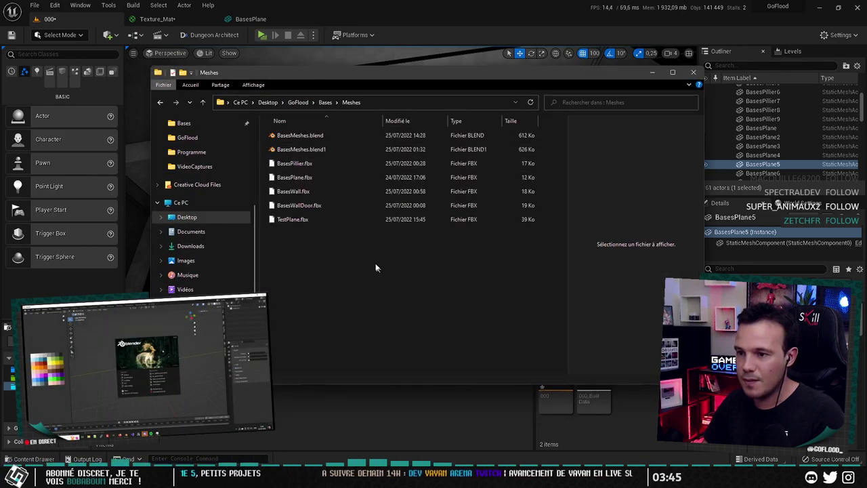
click(298, 220)
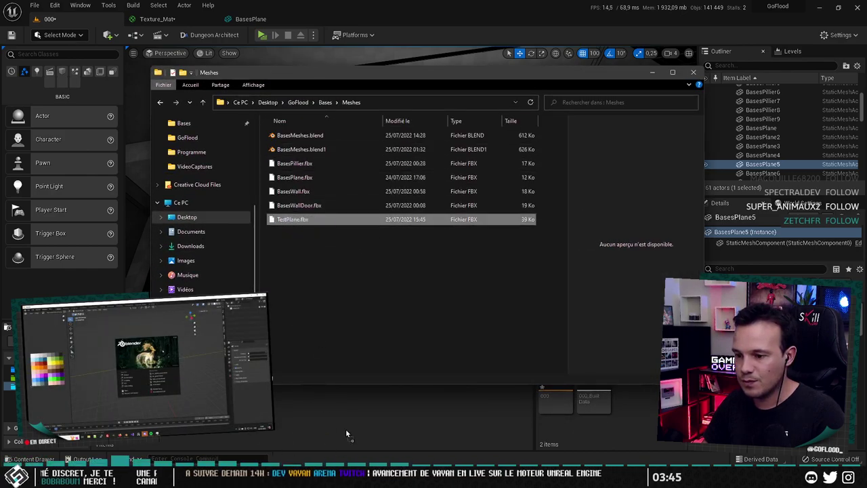
drag(345, 429, 398, 420)
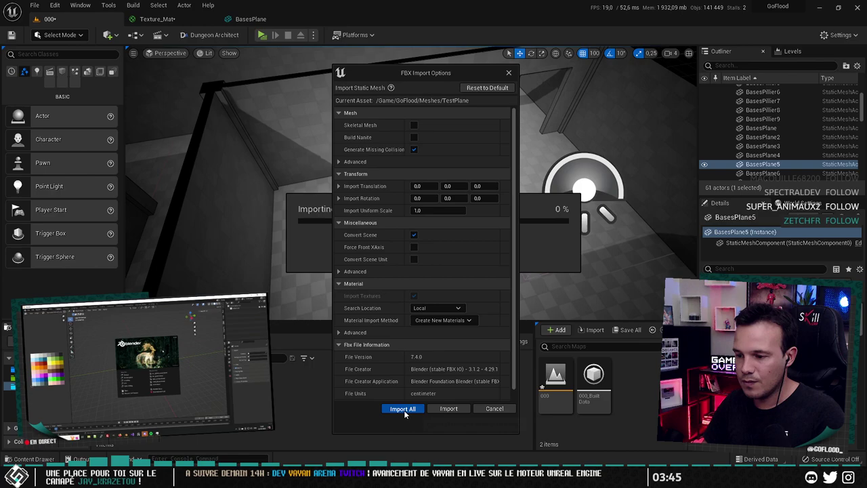
click(403, 409)
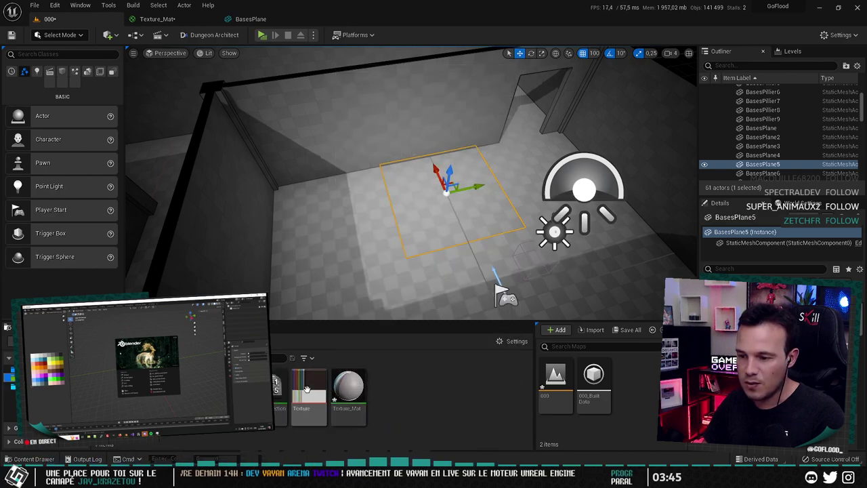
right_click(308, 393)
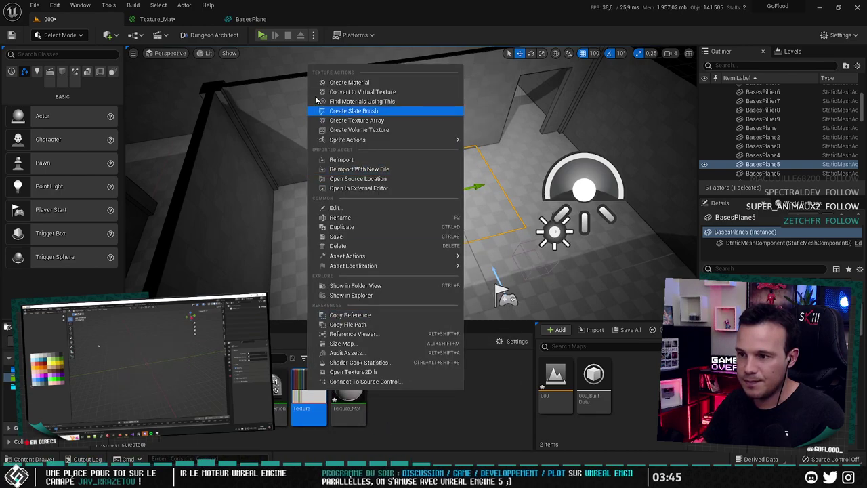
click(342, 159)
In Texture_Mat, preview on a plane and delete the 0.1 constant and Multiply nodes.
double_click(358, 382)
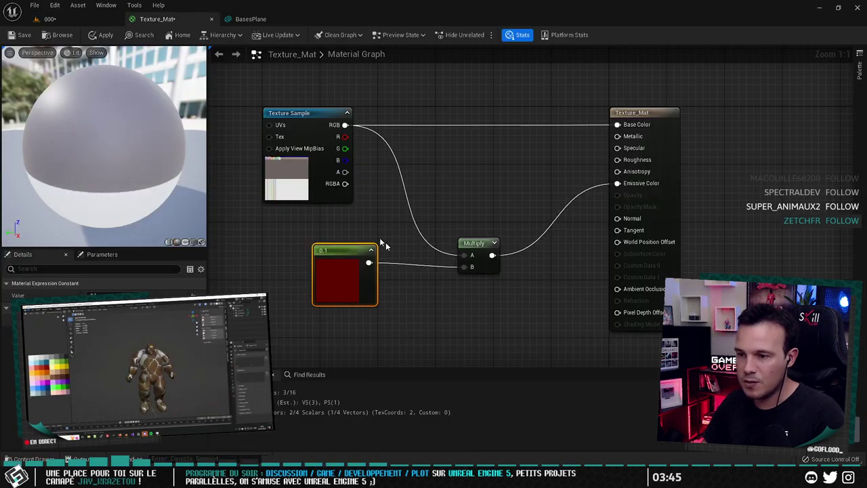
click(169, 242)
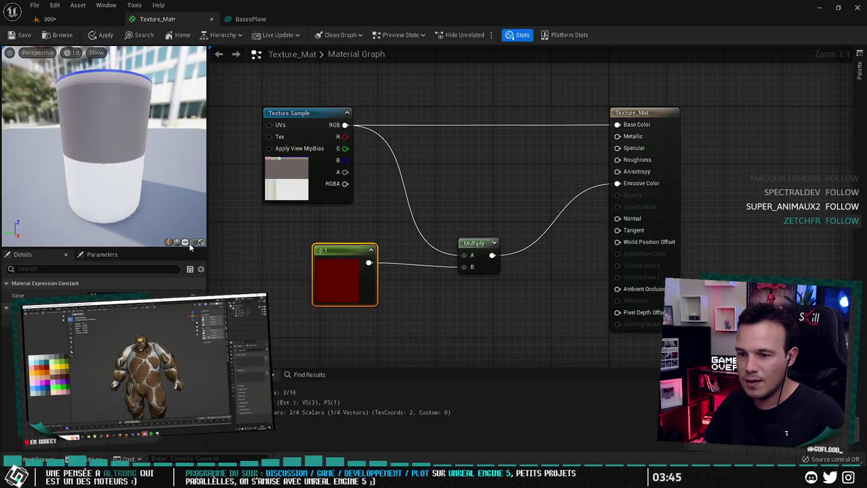
click(185, 243)
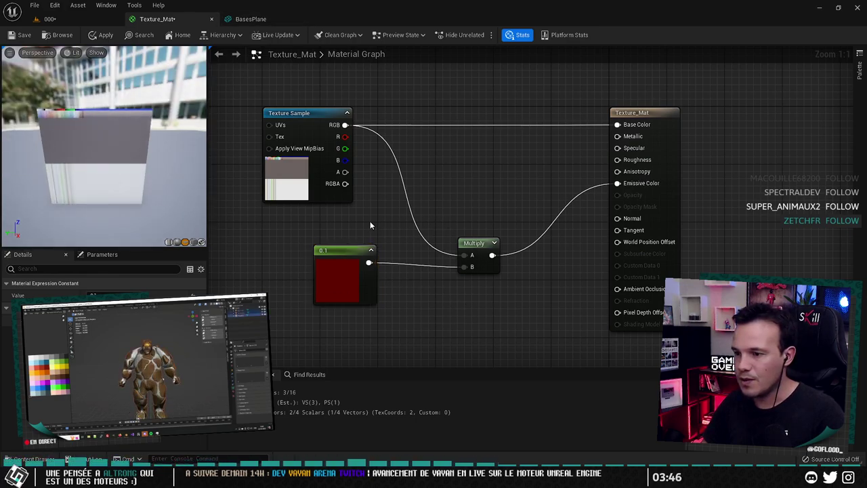
drag(369, 221, 476, 287)
key(Delete)
drag(316, 113, 489, 118)
Close the BasesPlane editor, apply the Texture_Mat changes, and return to the 000 level.
click(251, 19)
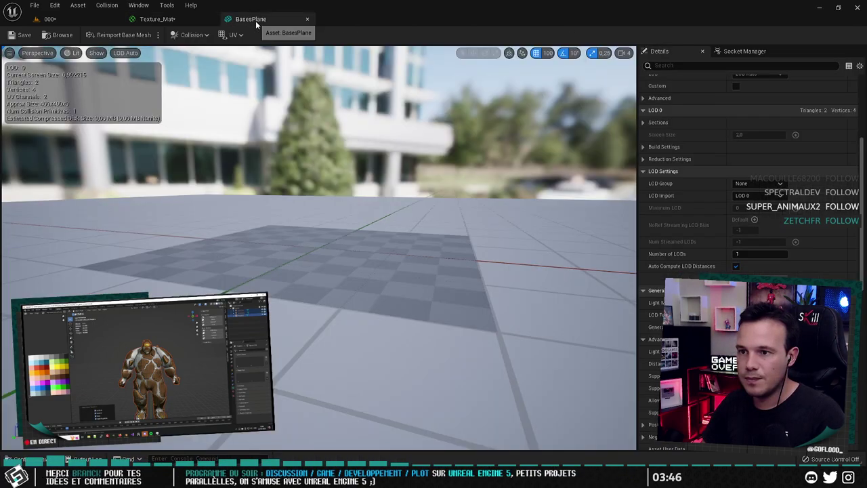
drag(256, 133, 269, 4)
click(306, 19)
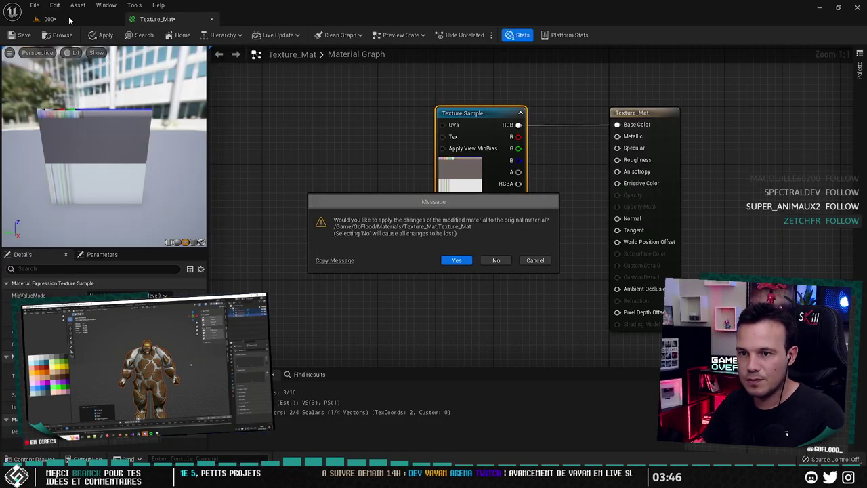
click(458, 264)
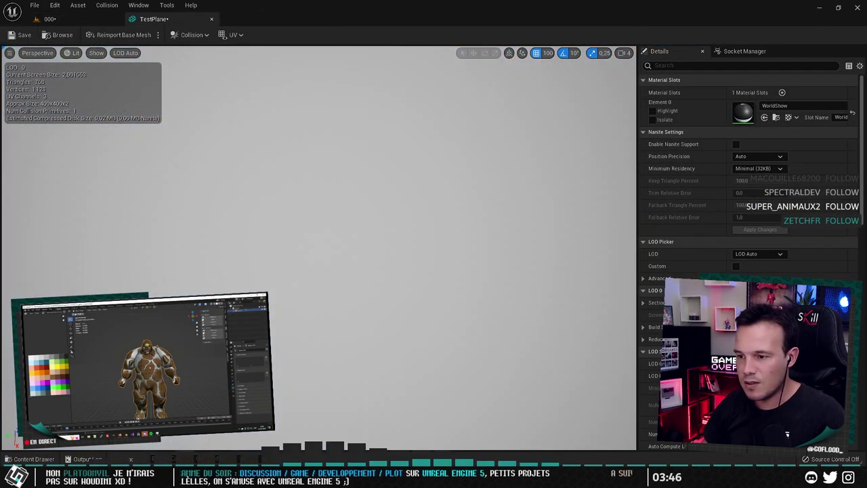
drag(352, 258, 321, 274)
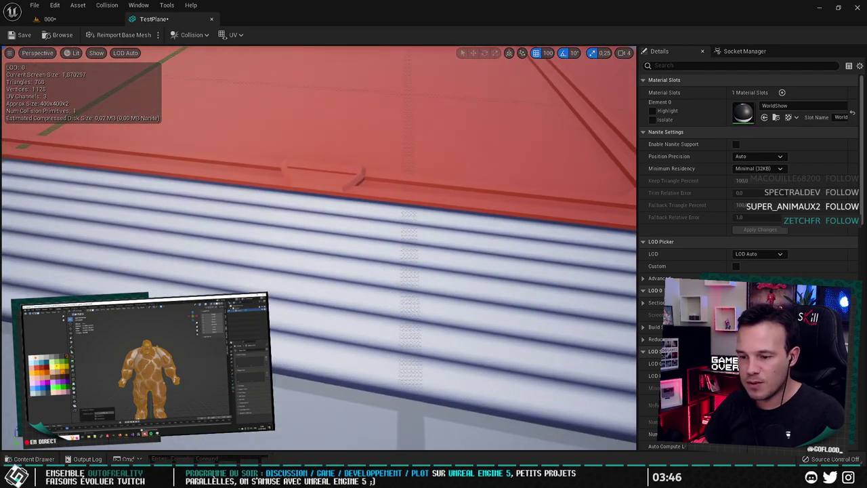
click(49, 18)
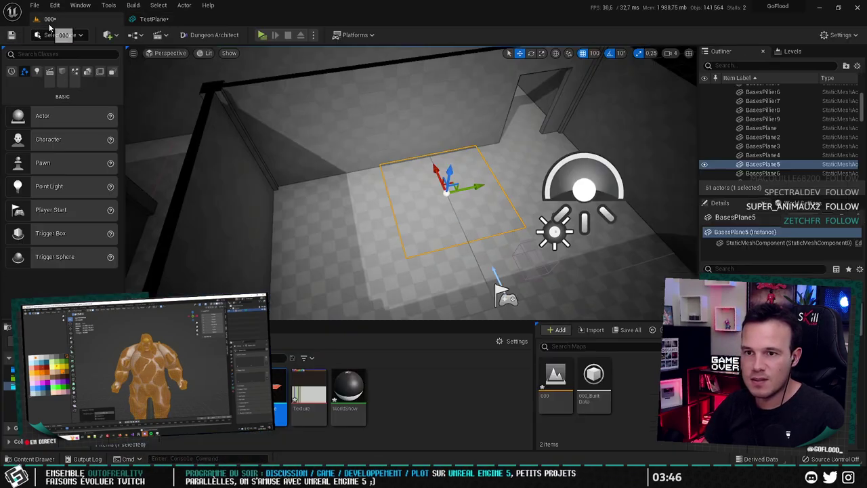
Open the palette Texture asset and zoom in on the colour palette.
double_click(308, 395)
scroll(349, 238, down, 6)
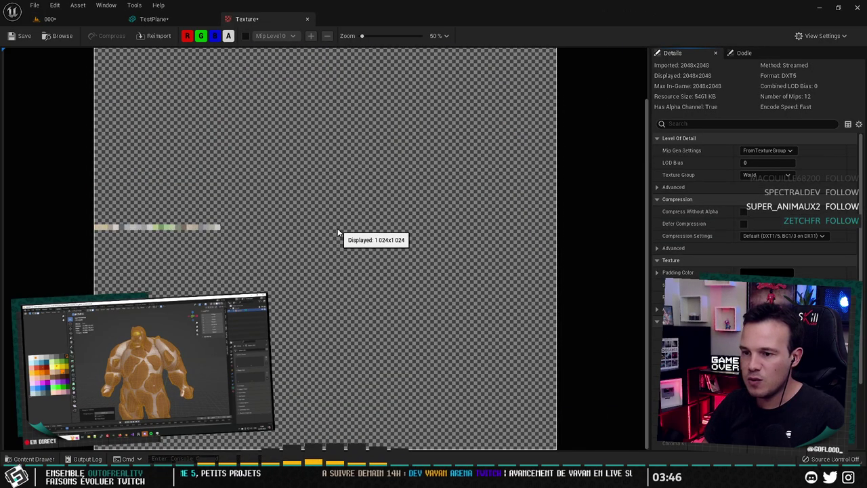
scroll(165, 159, up, 4)
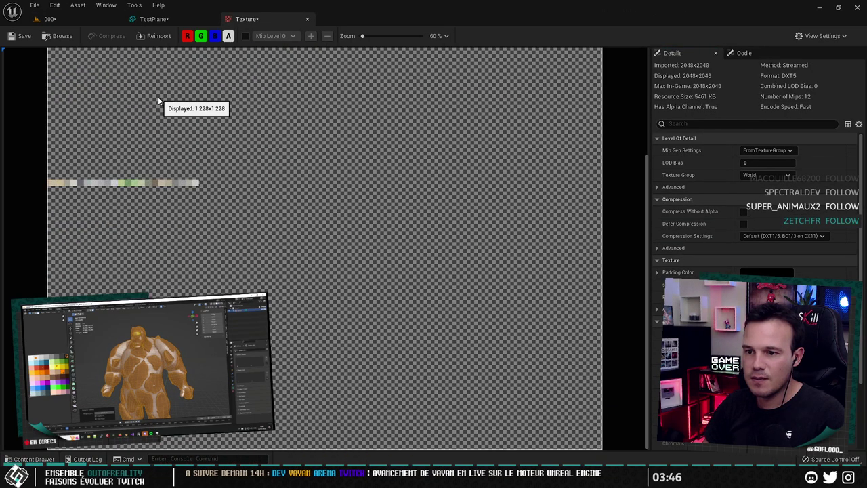
right_drag(223, 204, 485, 363)
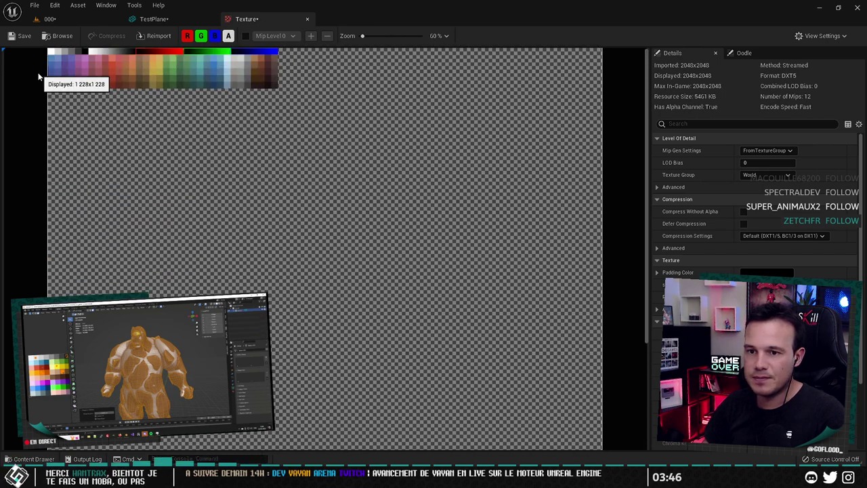
scroll(120, 149, up, 3)
right_drag(120, 149, 203, 178)
scroll(156, 126, up, 3)
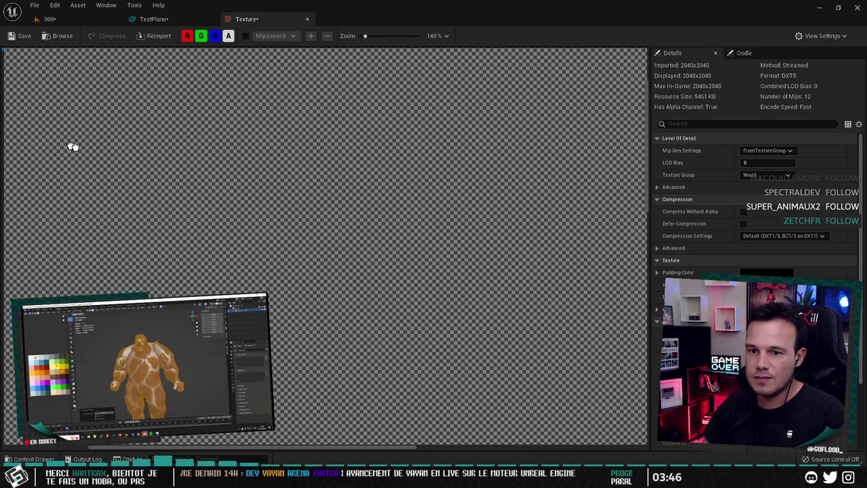
mouse_move(72, 147)
right_down()
mouse_move(194, 197)
mouse_move(70, 142)
right_up()
scroll(561, 301, up, 2)
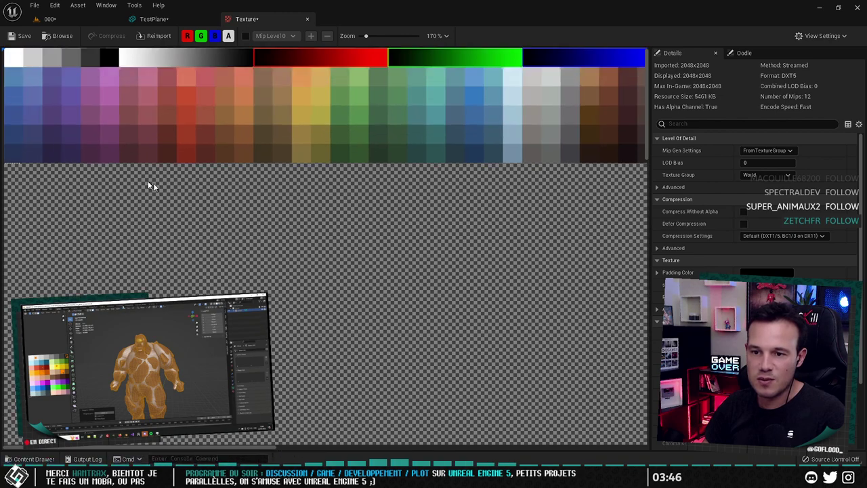
right_drag(150, 185, 554, 357)
scroll(554, 356, up, 2)
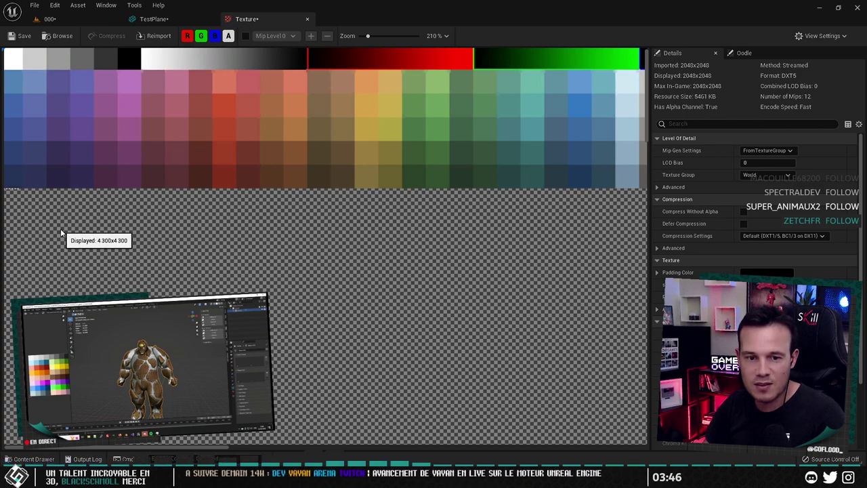
scroll(61, 232, up, 2)
right_drag(54, 209, 113, 240)
scroll(20, 252, up, 3)
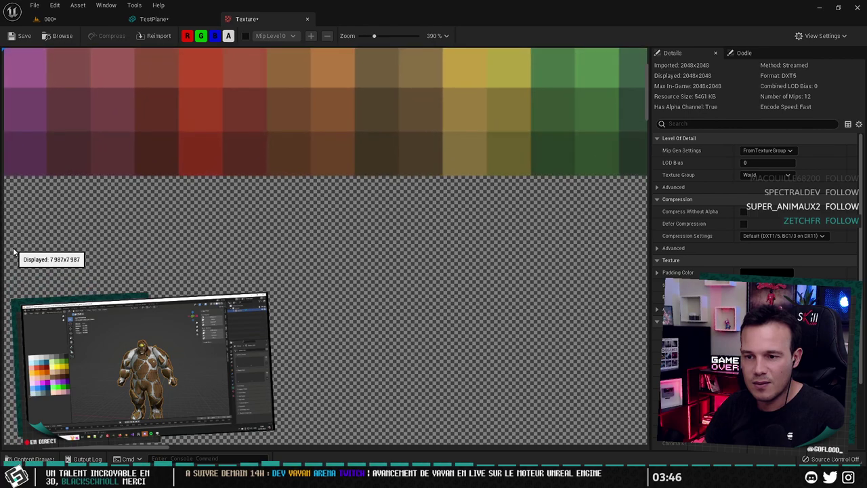
scroll(23, 258, down, 2)
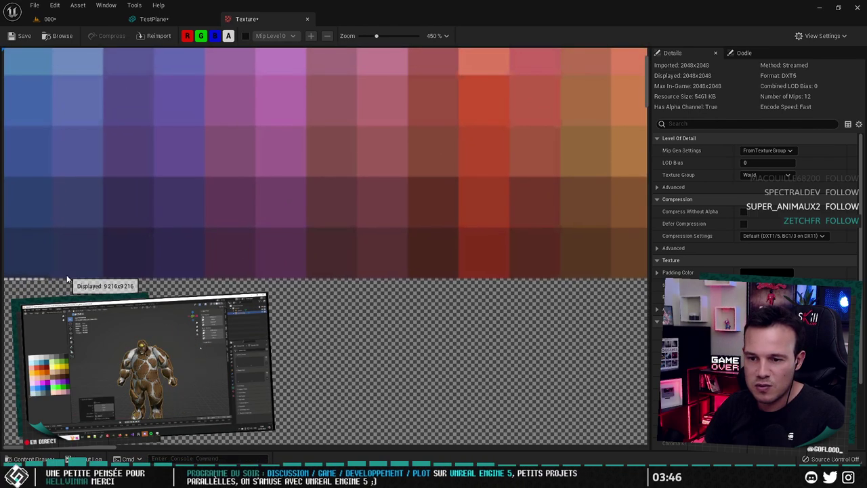
scroll(66, 275, up, 2)
scroll(64, 288, up, 3)
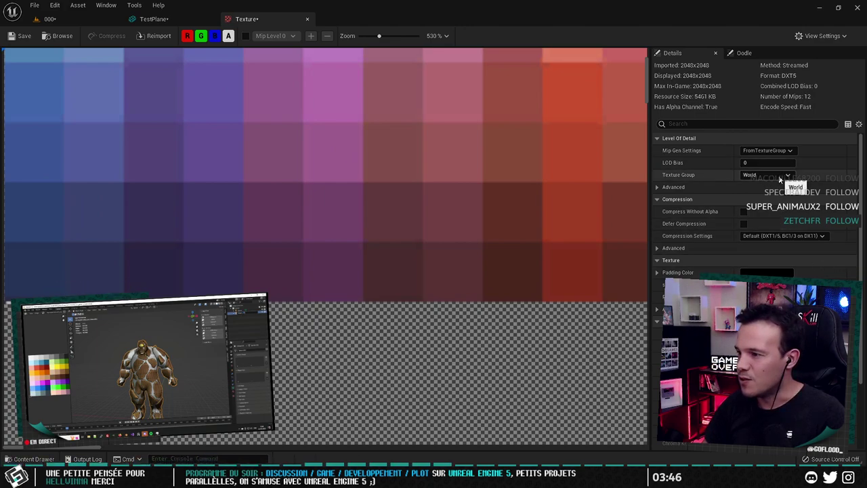
Set the Texture Group to 8 Bit Data and save the texture.
click(766, 175)
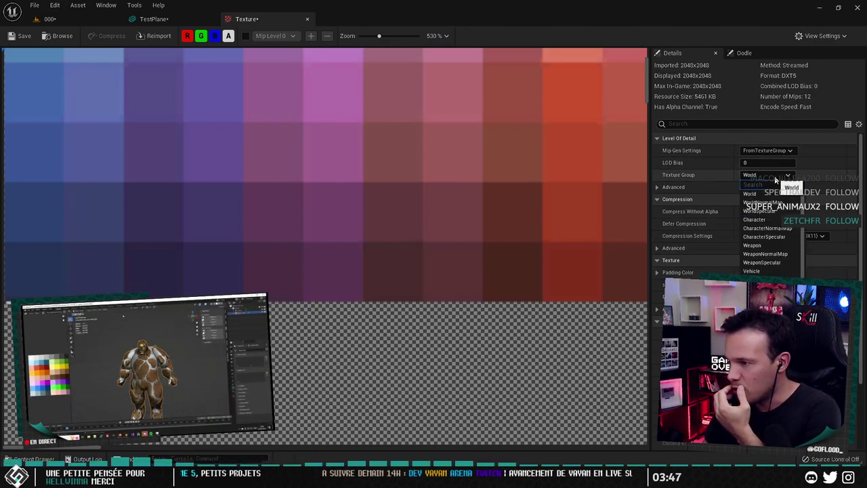
scroll(766, 231, down, 5)
scroll(772, 230, down, 2)
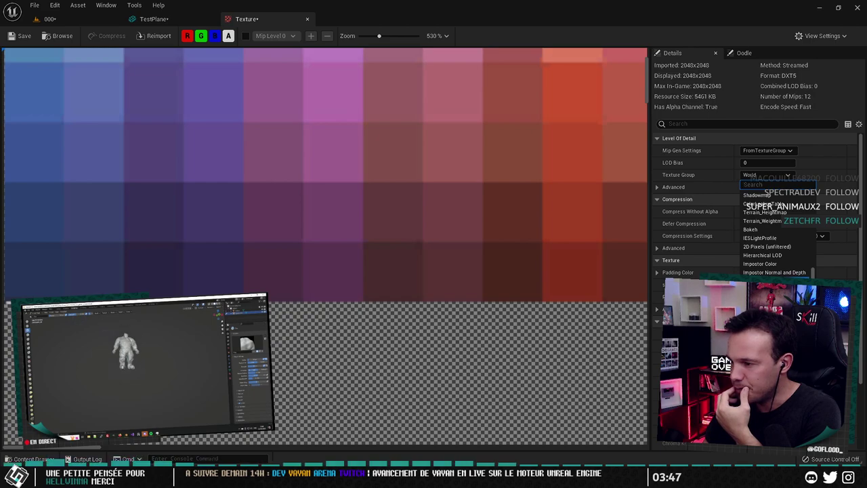
click(772, 273)
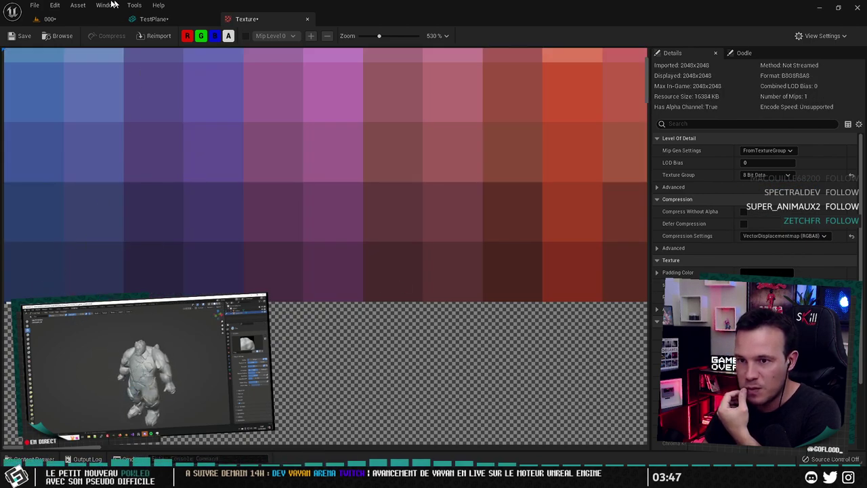
click(21, 35)
Open the WorldShow material from the TestPlane mesh's material slot.
click(164, 19)
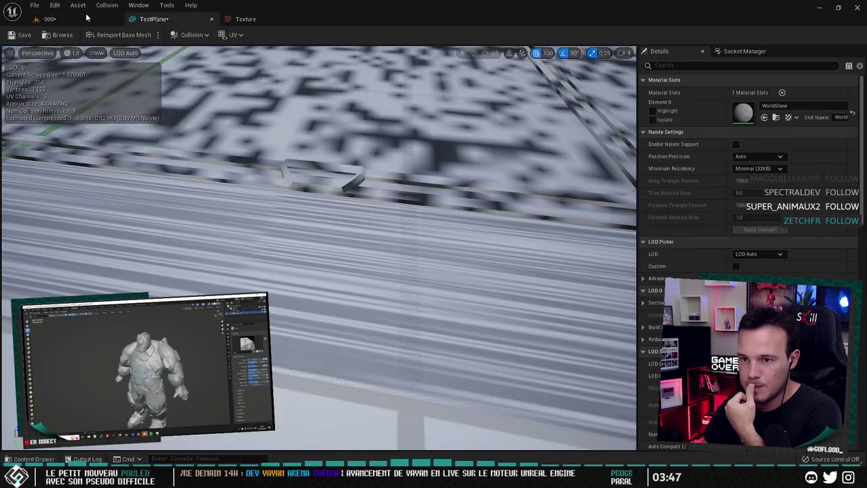
scroll(319, 176, down, 5)
scroll(319, 176, up, 3)
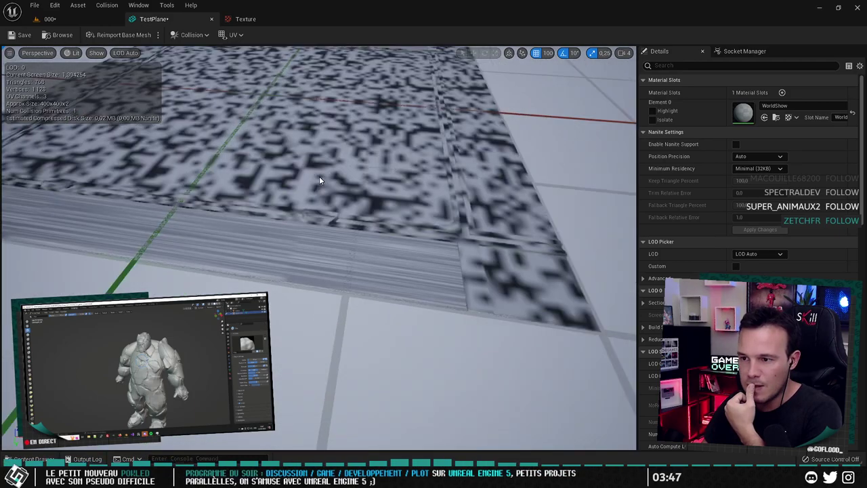
scroll(326, 177, up, 5)
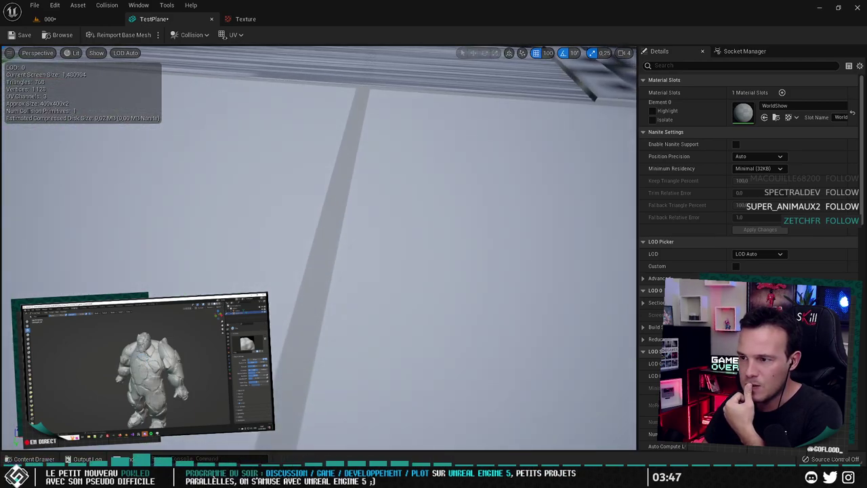
scroll(466, 154, down, 5)
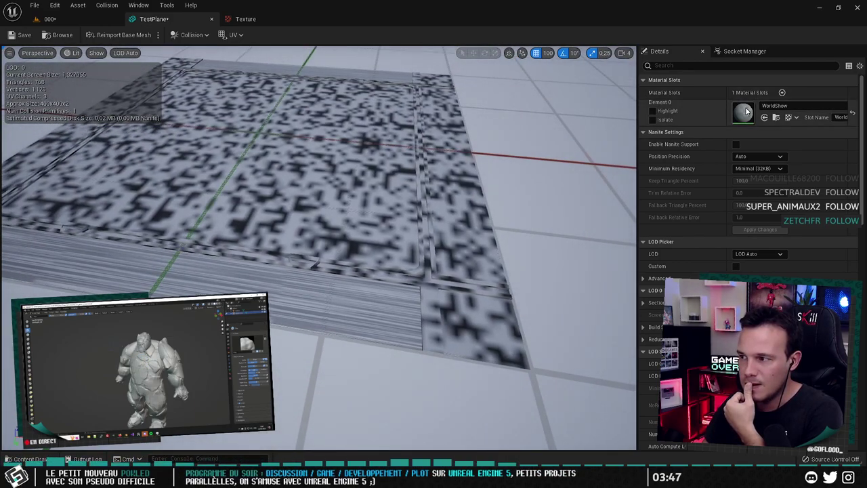
double_click(743, 119)
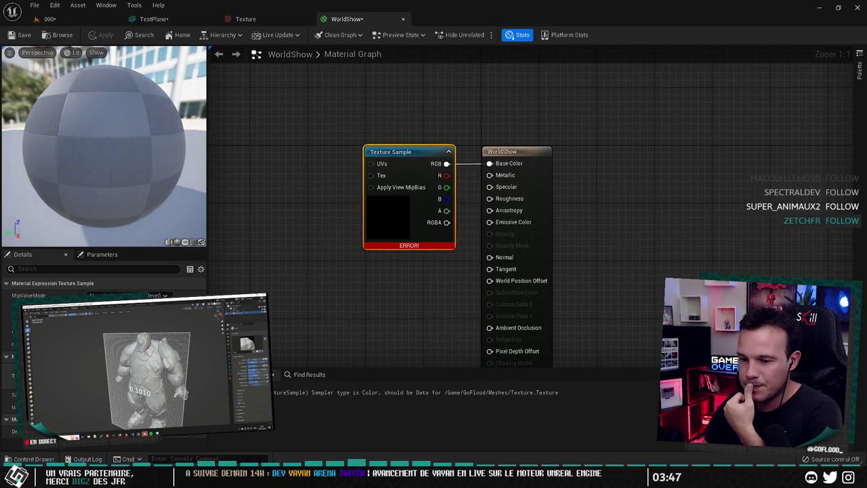
Apply WorldShow once the Texture Sample error clears, then view the pink-striped plane in TestPlane.
click(50, 19)
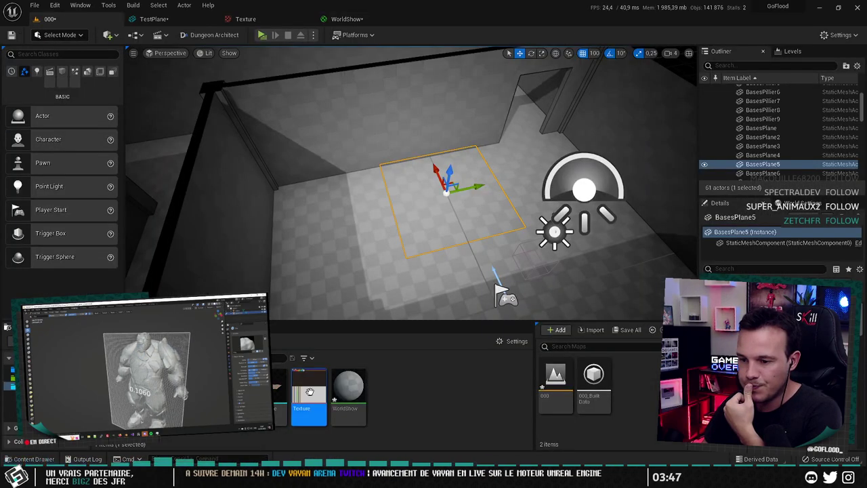
click(345, 19)
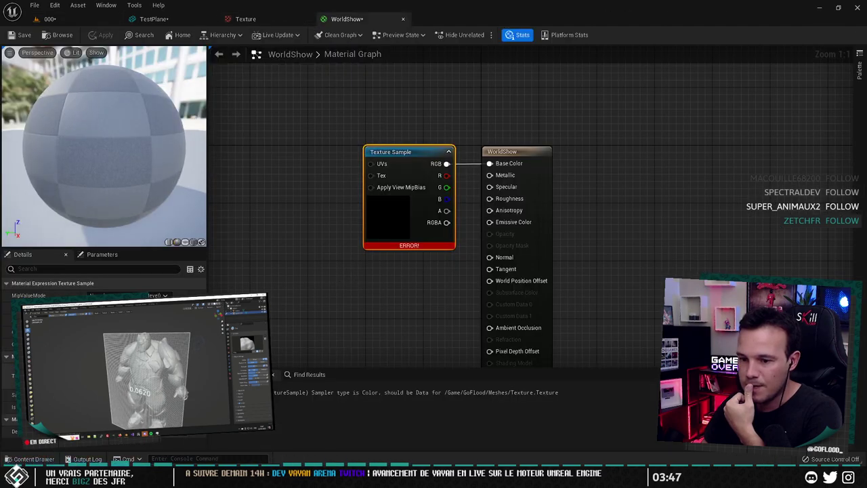
drag(410, 152, 389, 159)
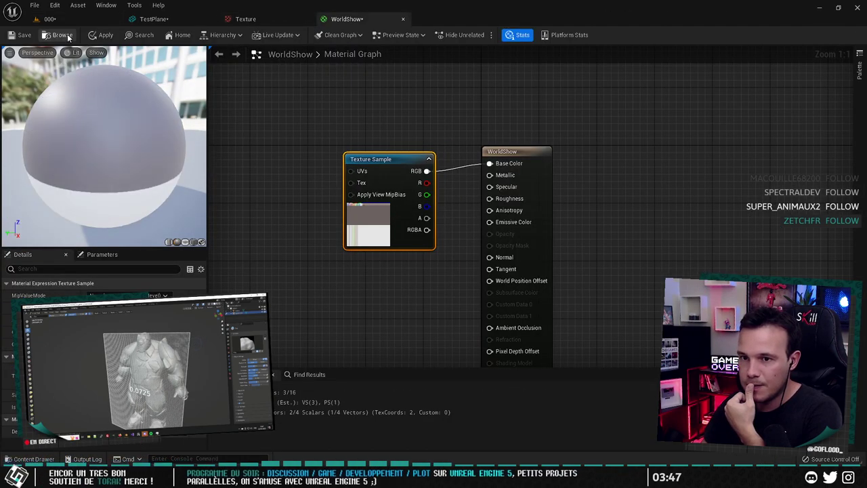
click(101, 35)
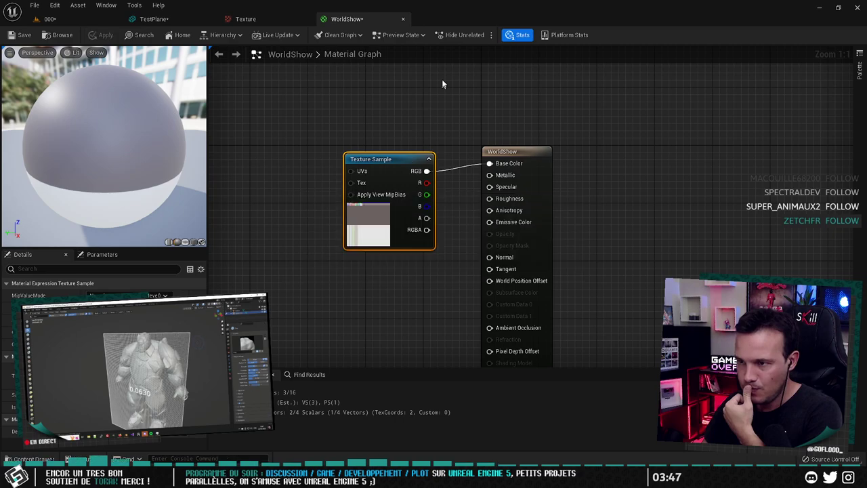
click(263, 23)
click(178, 21)
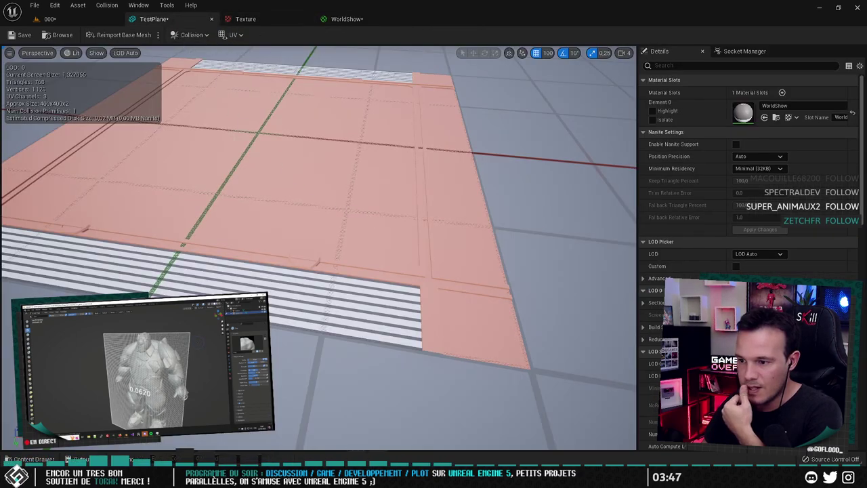
drag(318, 248, 441, 265)
Compare the UV Channel 1 and UV Channel 2 overlays on the TestPlane mesh.
drag(431, 217, 444, 231)
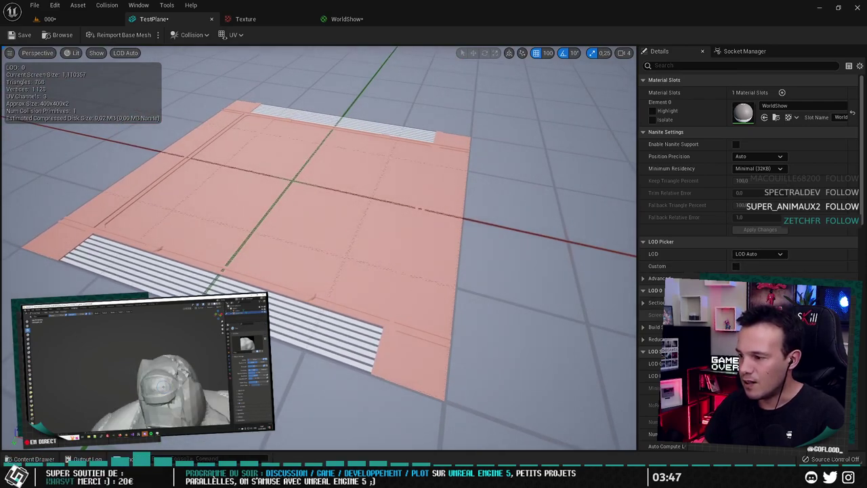
scroll(745, 203, down, 5)
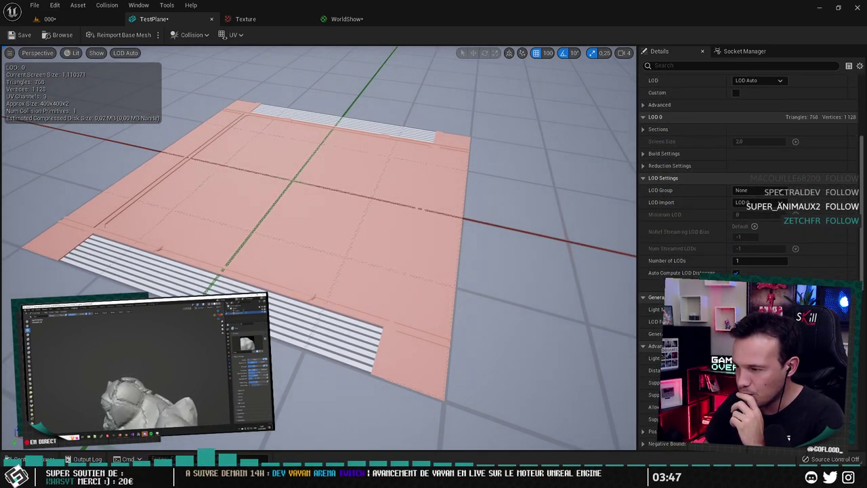
click(231, 34)
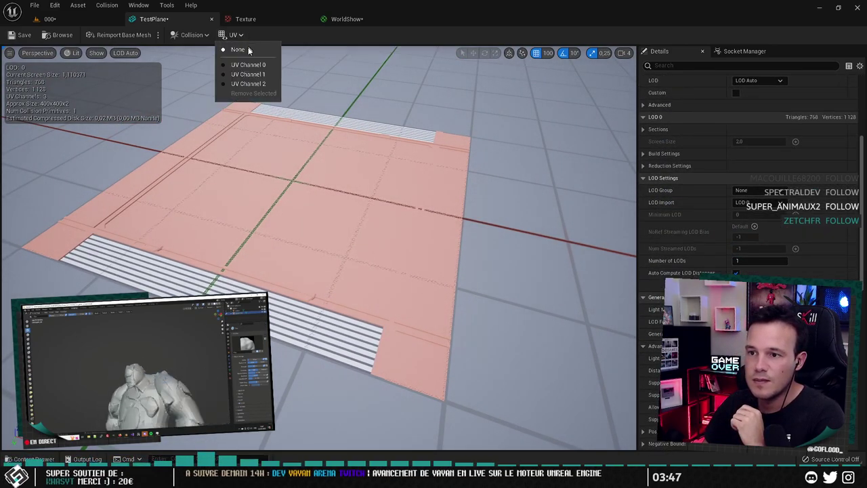
click(247, 75)
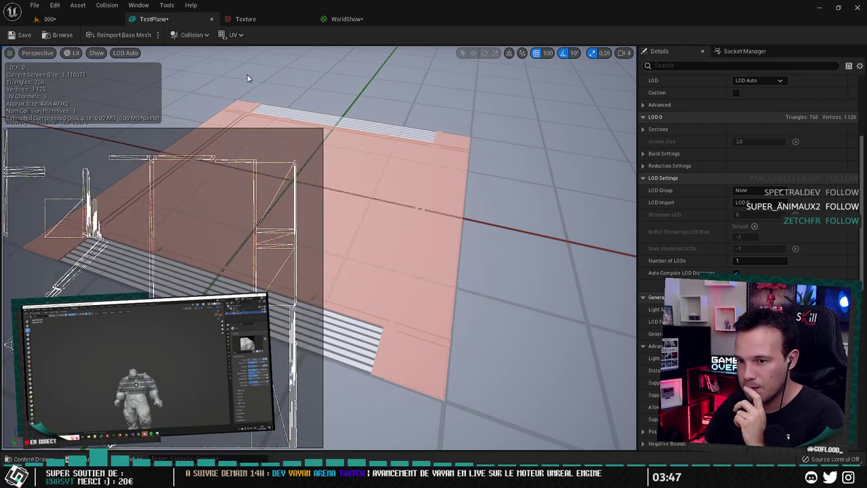
click(234, 36)
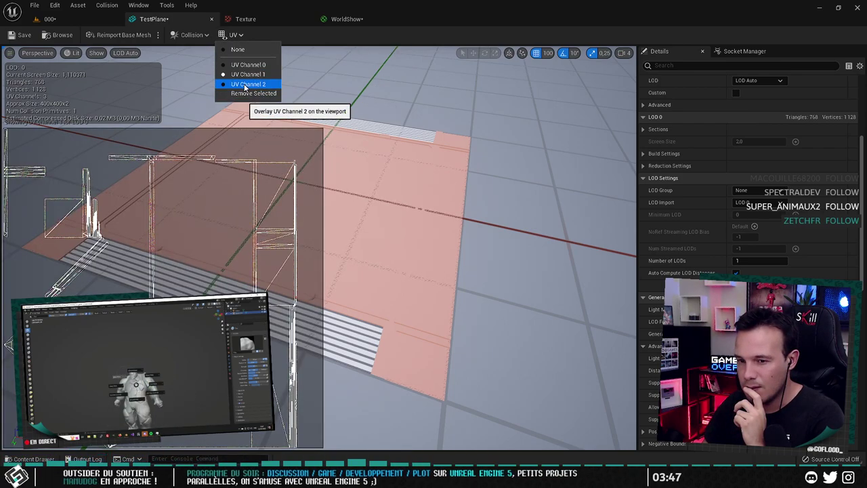
click(245, 84)
click(238, 36)
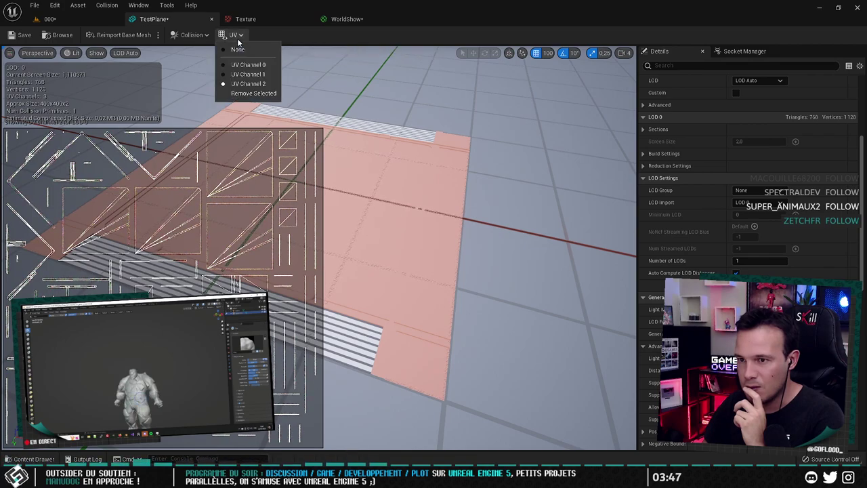
click(237, 36)
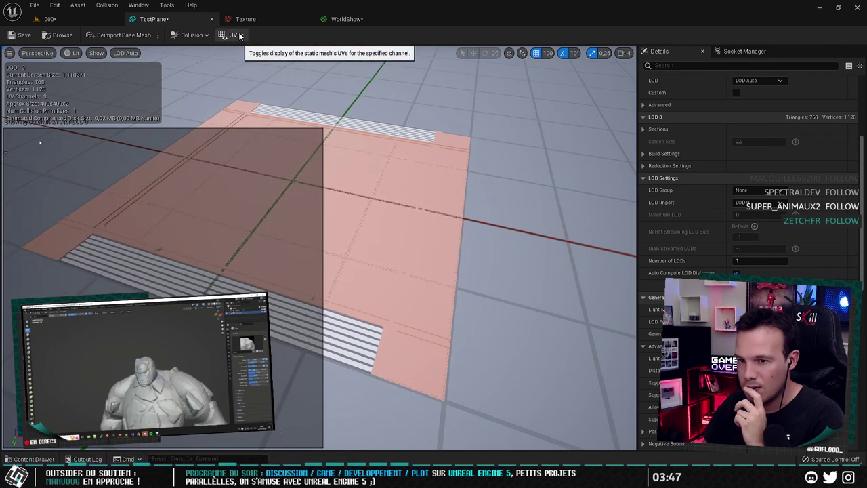
click(237, 36)
click(244, 84)
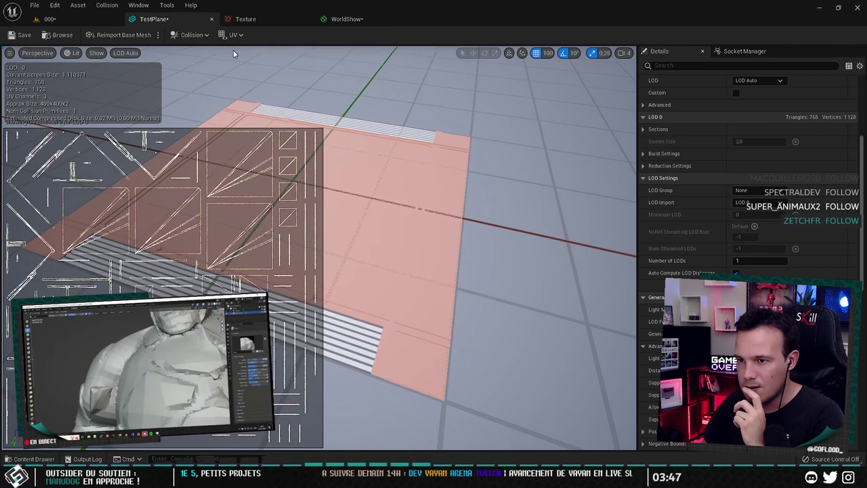
click(236, 36)
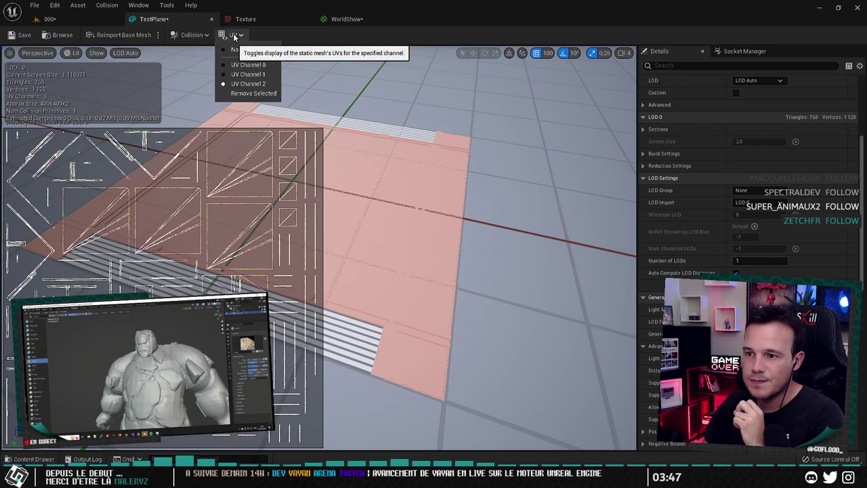
Twice try removing UV Channel 2, each time blocked by the lightmap UV warning.
click(250, 94)
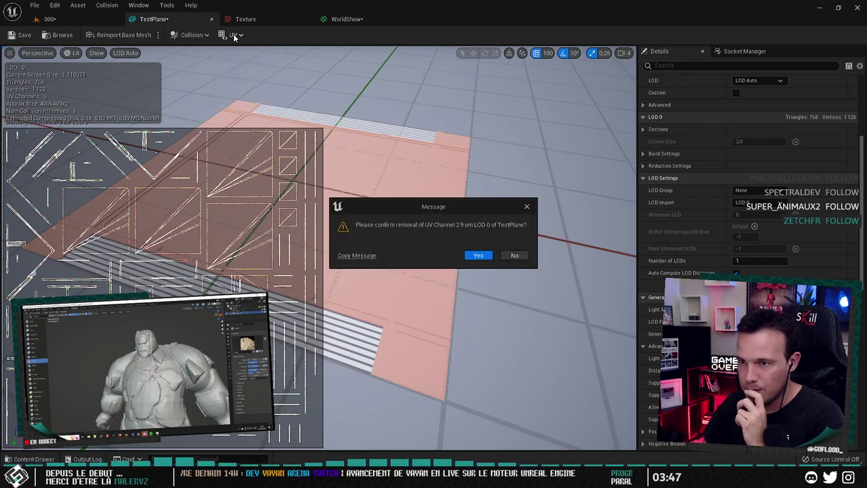
click(478, 255)
click(536, 260)
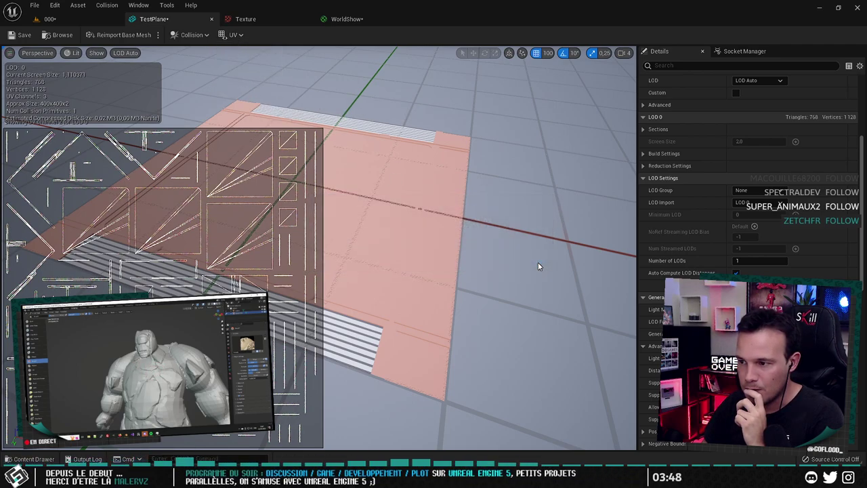
click(233, 34)
click(244, 84)
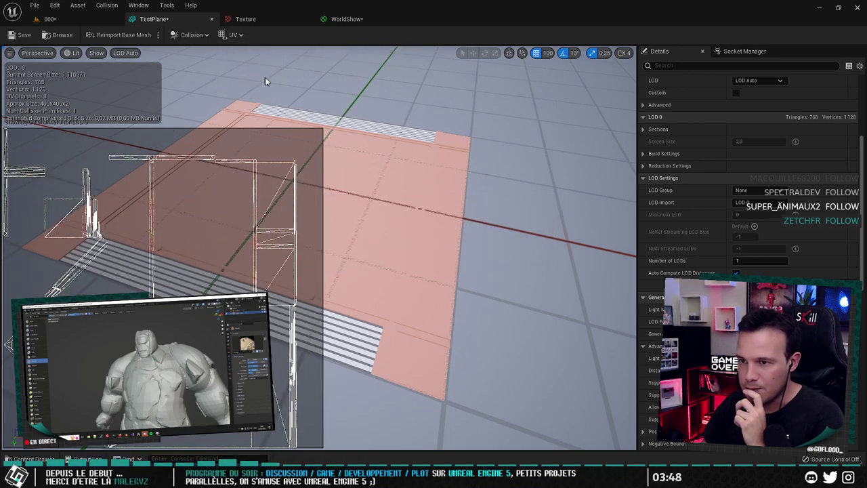
scroll(779, 202, down, 3)
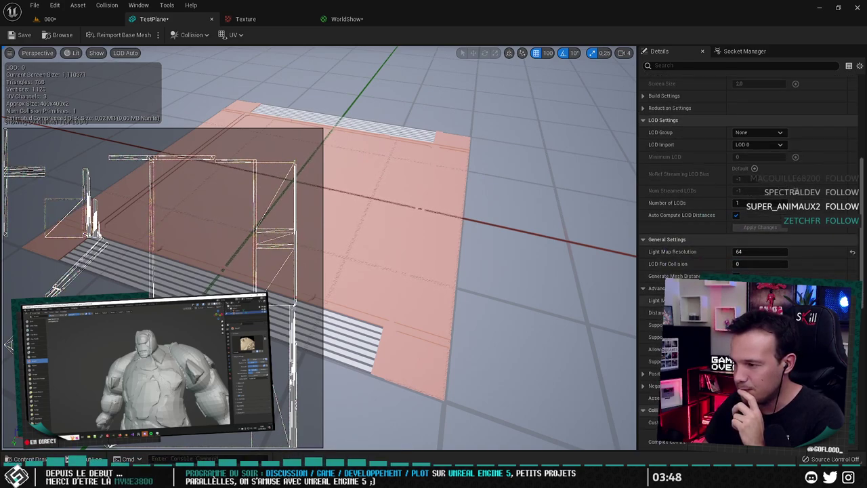
click(236, 37)
click(247, 86)
click(235, 37)
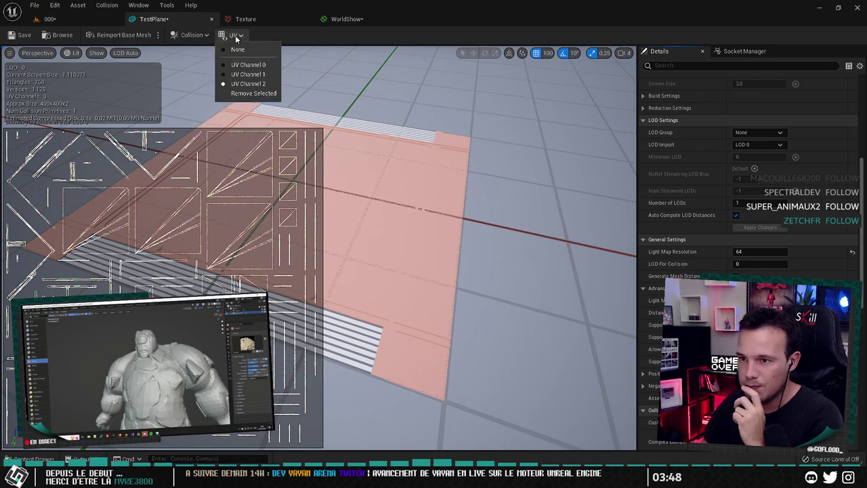
click(250, 93)
click(474, 256)
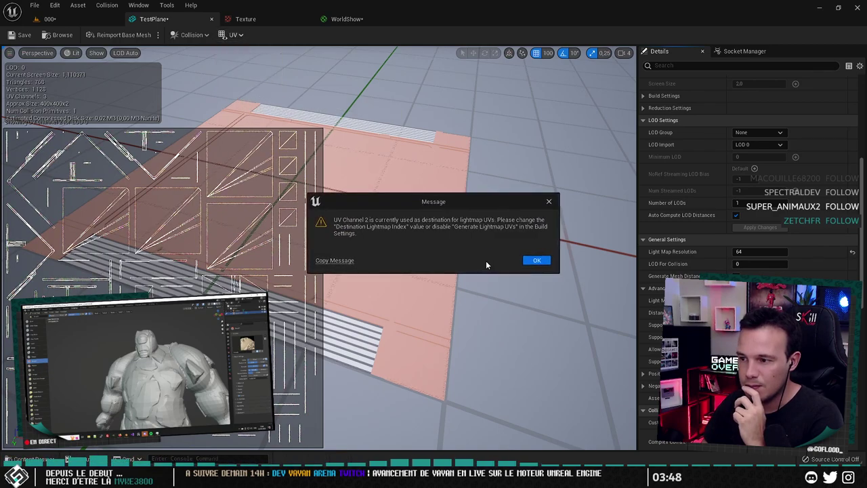
click(537, 262)
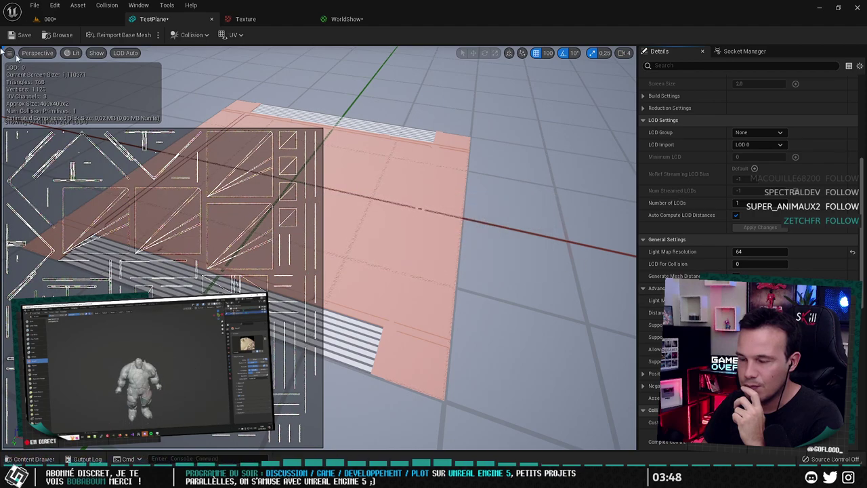
Back in the TestPlane editor, attempt Remove Selected on UV Channel 2 a third time.
click(263, 19)
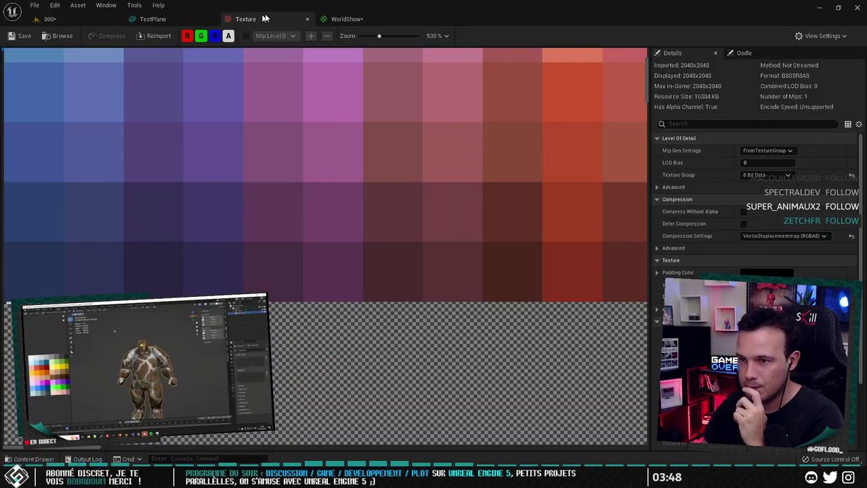
click(347, 19)
click(152, 18)
click(233, 35)
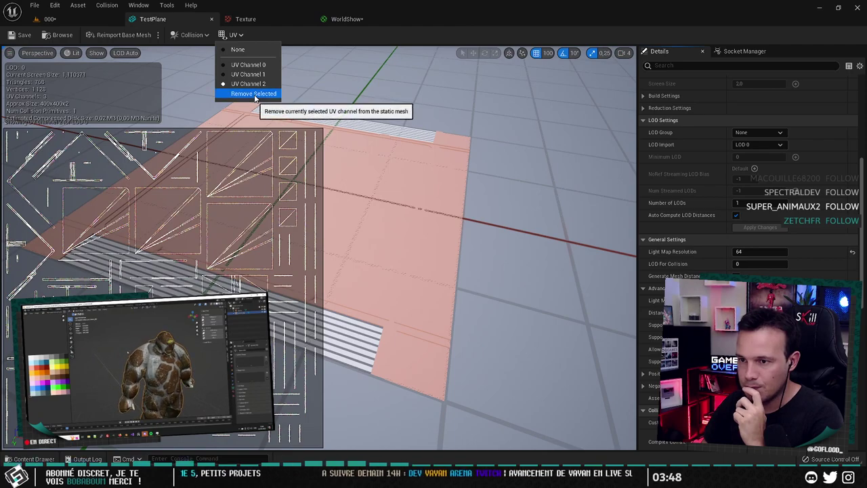
click(253, 93)
click(482, 255)
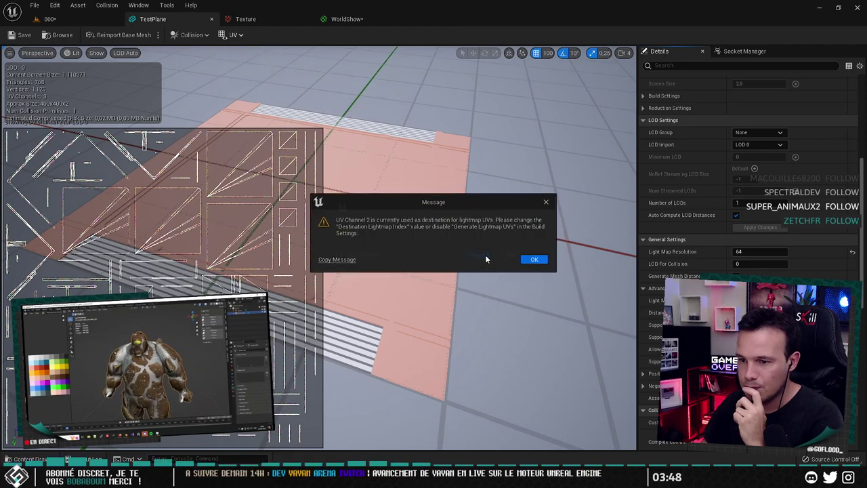
click(536, 261)
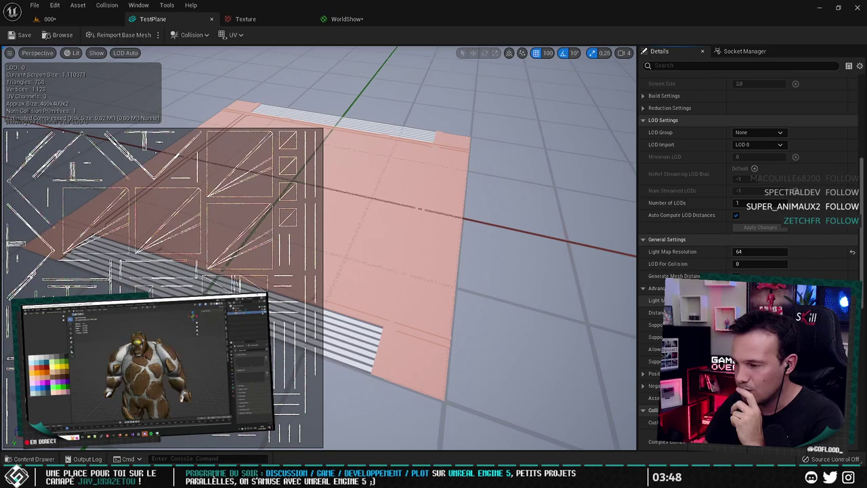
Check Details: light map resolution 64 and light map coordinate index 1.
scroll(794, 192, up, 2)
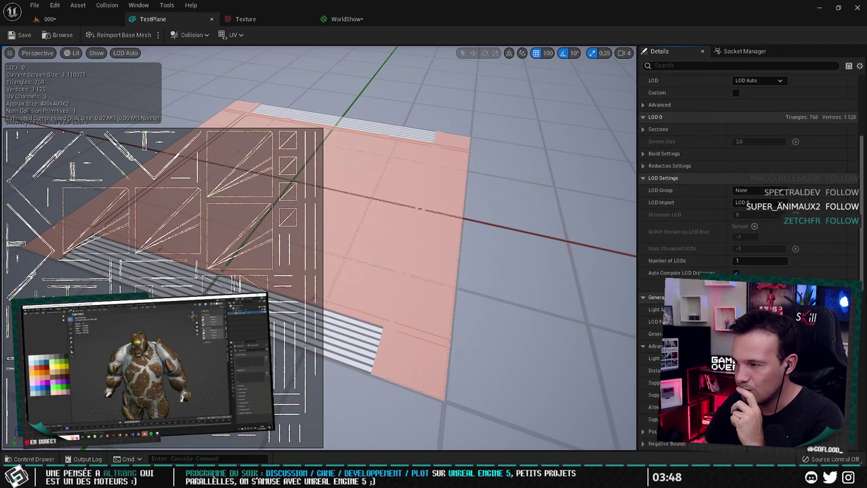
scroll(780, 204, up, 2)
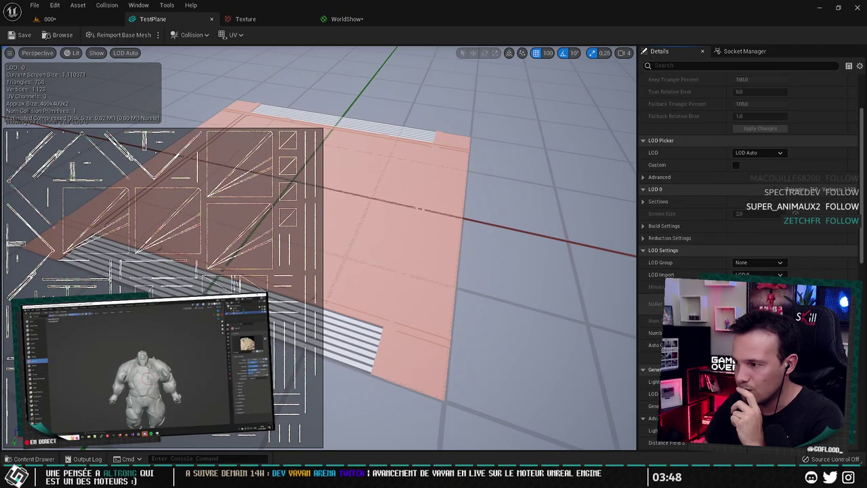
scroll(775, 227, up, 3)
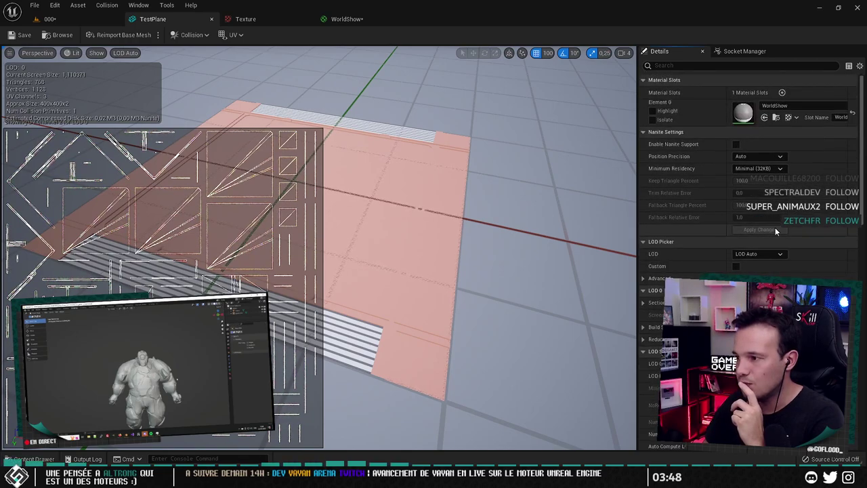
scroll(814, 241, down, 8)
scroll(810, 241, down, 10)
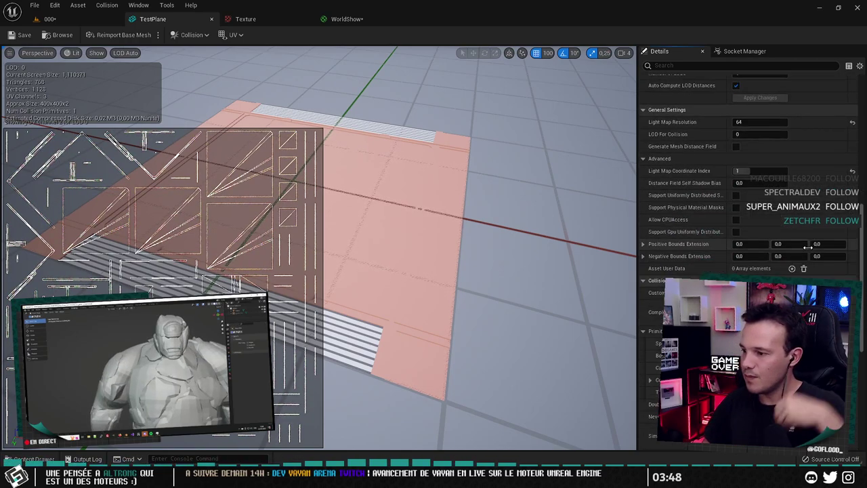
scroll(810, 241, up, 8)
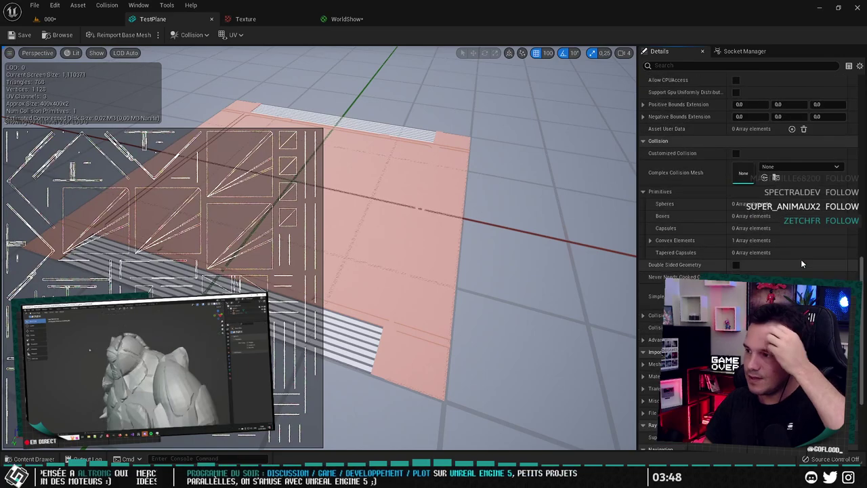
Close the open editor tabs, save WorldShow, and reopen TestPlane from the Content Browser.
click(211, 20)
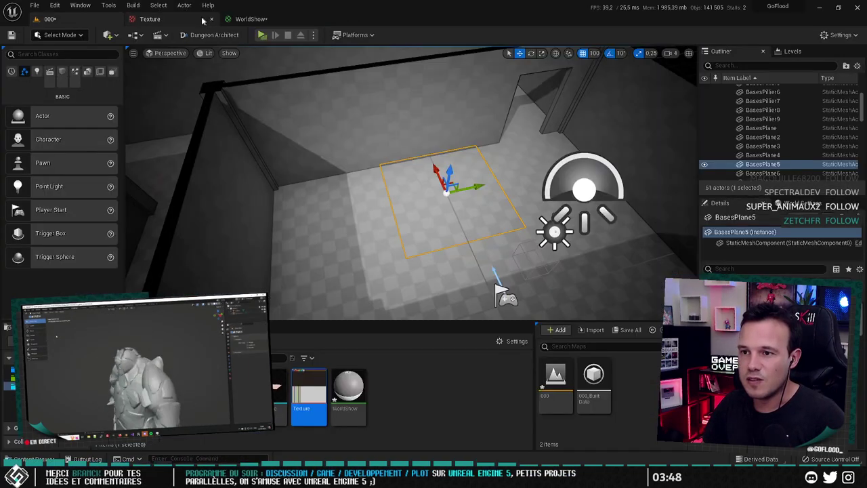
click(212, 20)
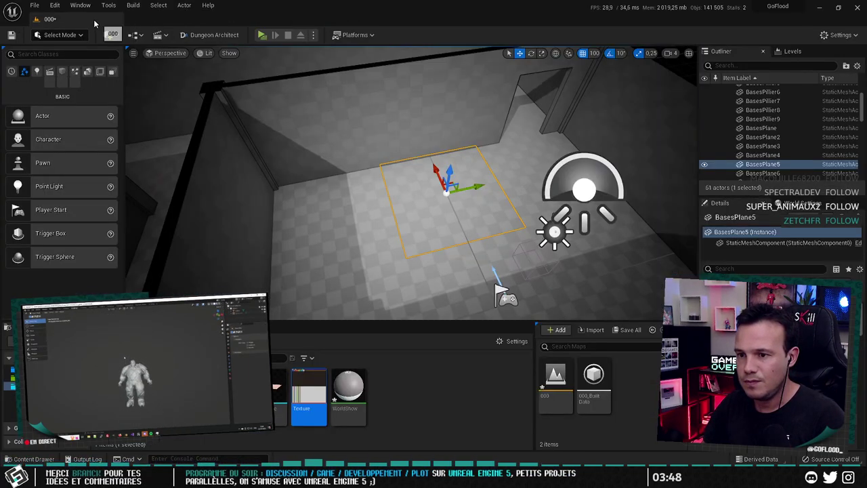
key(ctrl+shift+s)
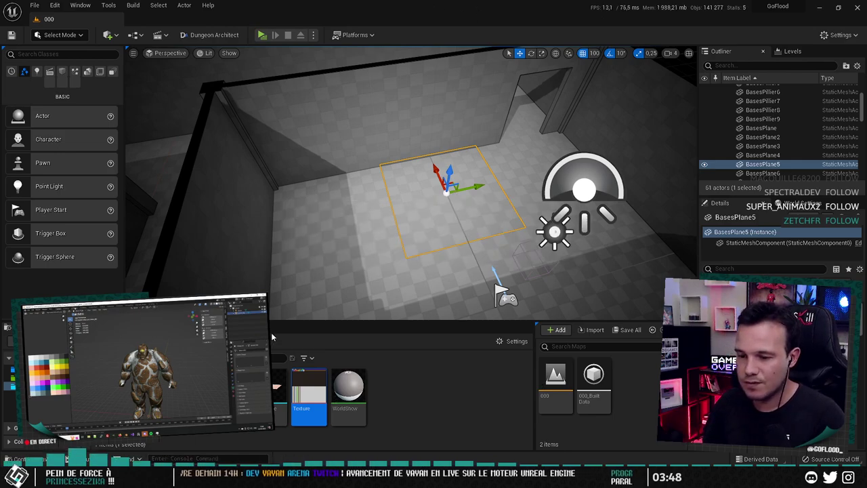
double_click(279, 400)
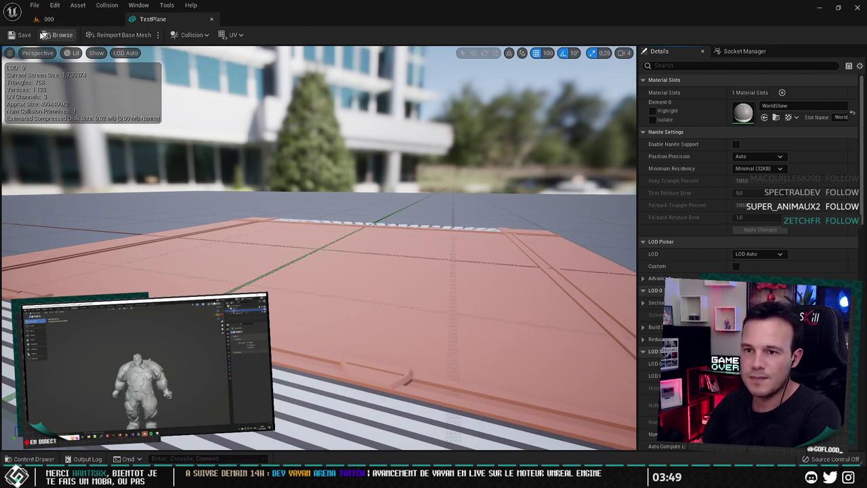
Open the palette Texture and set Mip Gen Settings to NoMipmaps.
click(61, 23)
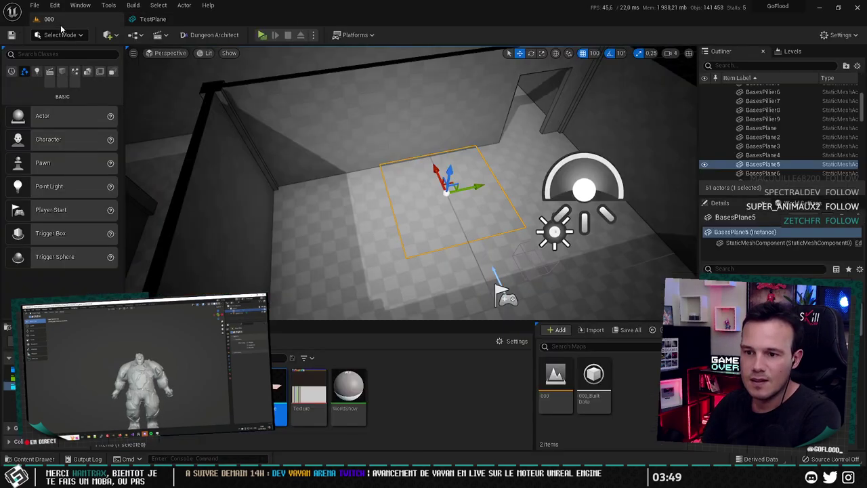
double_click(302, 386)
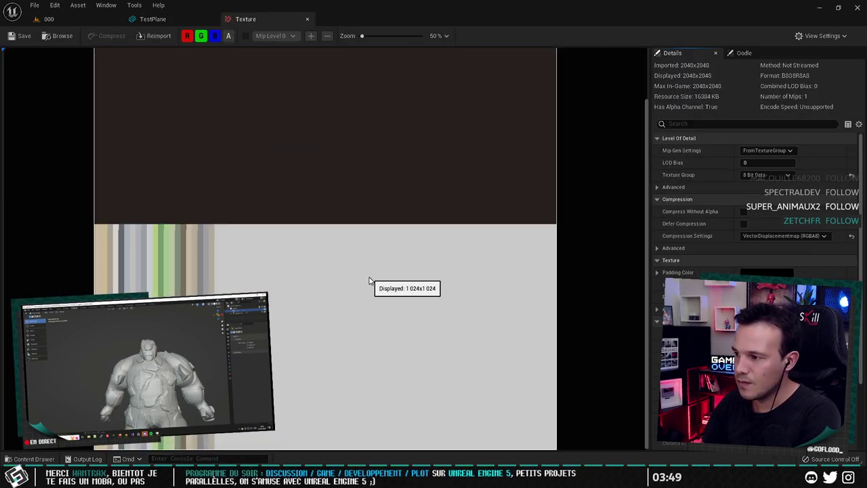
scroll(372, 287, down, 3)
scroll(359, 271, up, 2)
scroll(403, 264, down, 1)
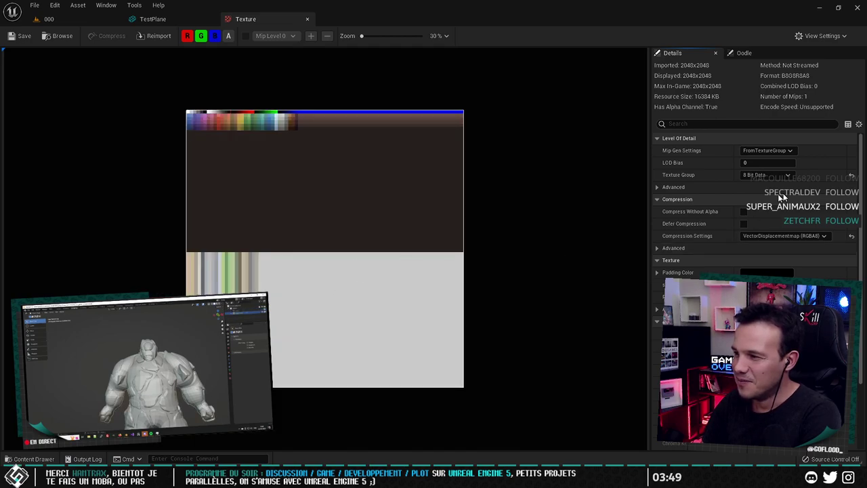
click(769, 151)
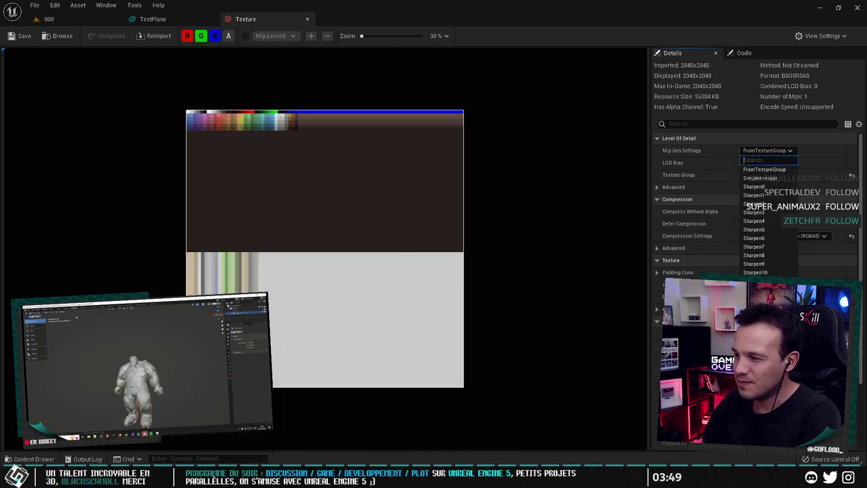
click(760, 177)
Return to the TestPlane mesh editor with the view orbited onto the floor plane.
scroll(825, 254, down, 2)
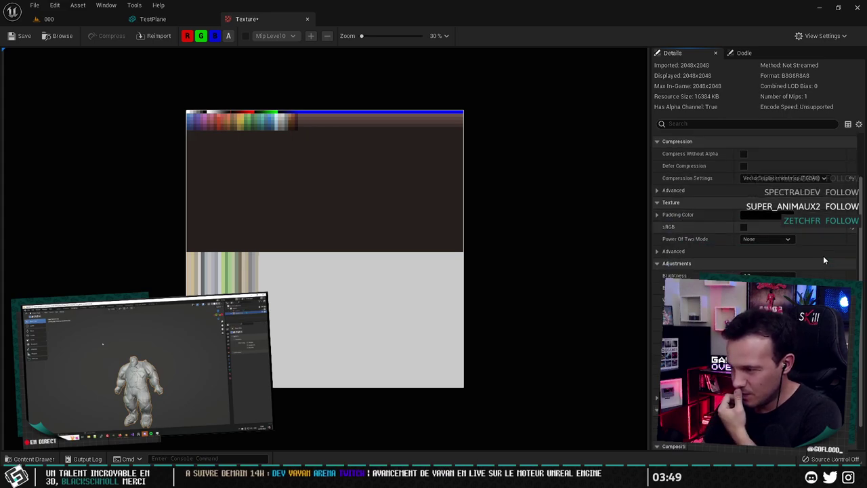
scroll(825, 260, down, 1)
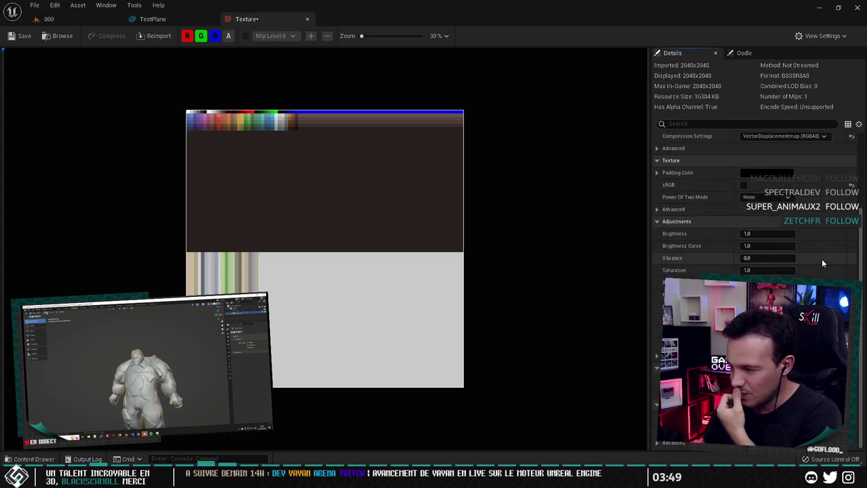
scroll(821, 258, up, 3)
scroll(822, 258, down, 4)
scroll(822, 264, up, 3)
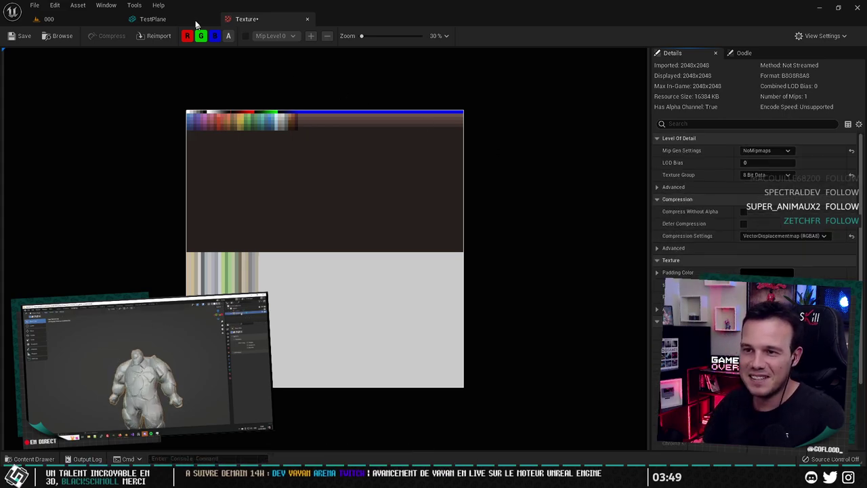
click(152, 19)
drag(228, 84, 265, 50)
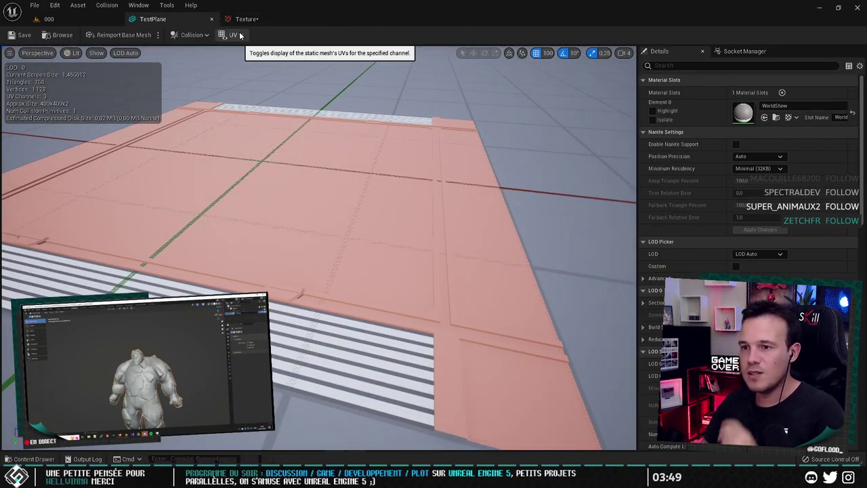
Display UV Channel 1's layout over the TestPlane mesh.
click(232, 34)
click(248, 74)
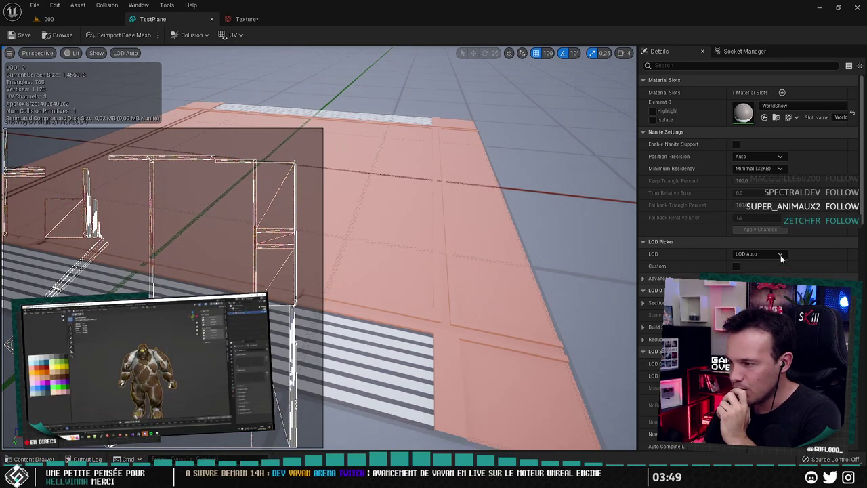
scroll(779, 204, down, 5)
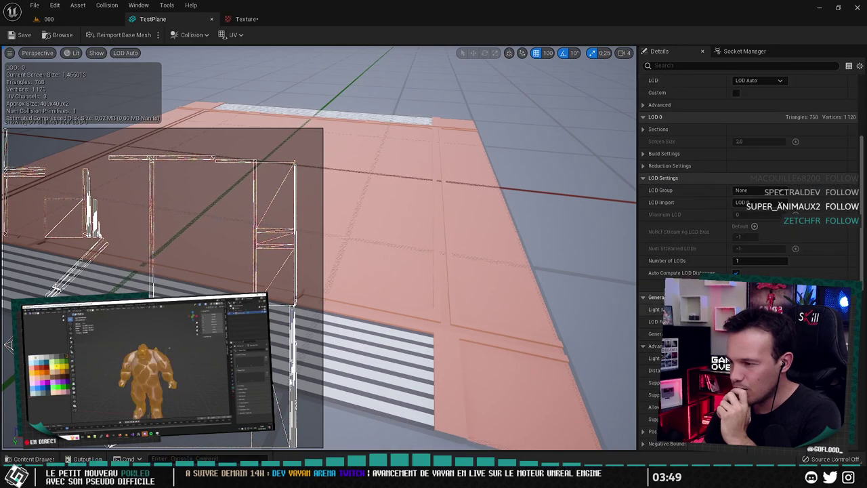
scroll(779, 203, down, 2)
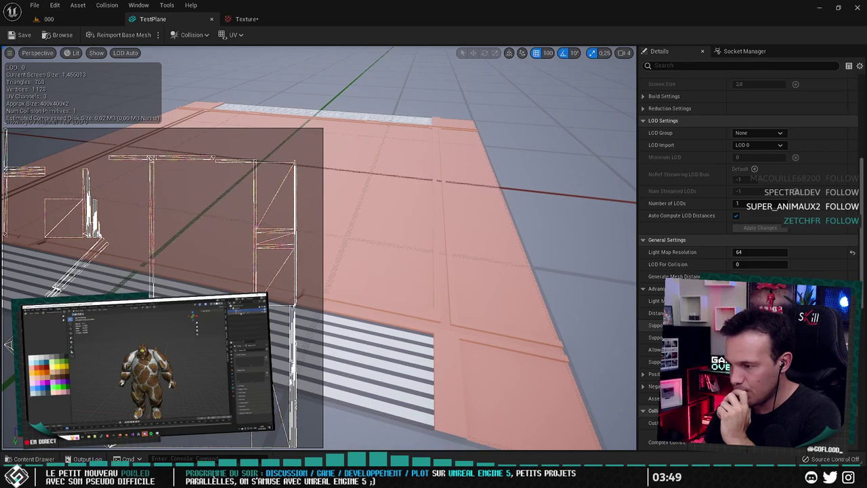
Show the last UV channel and try removing it, dismissing the lightmap UV warning.
click(233, 35)
click(234, 93)
click(233, 35)
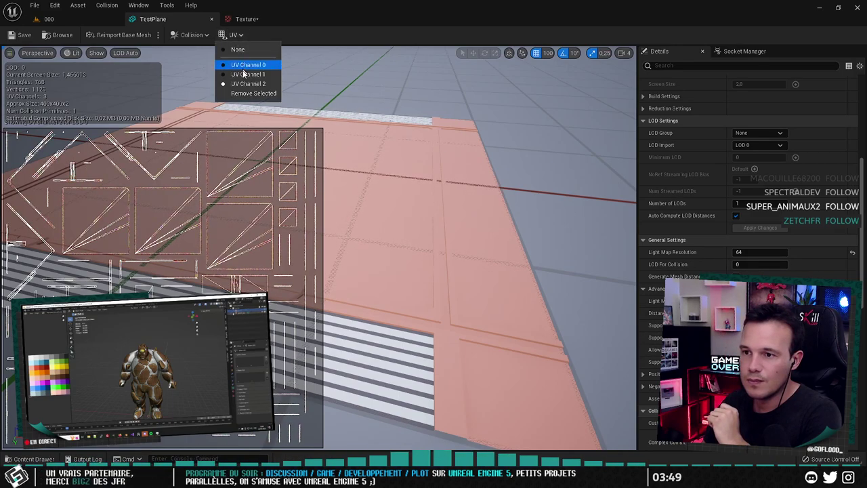
click(236, 93)
click(478, 257)
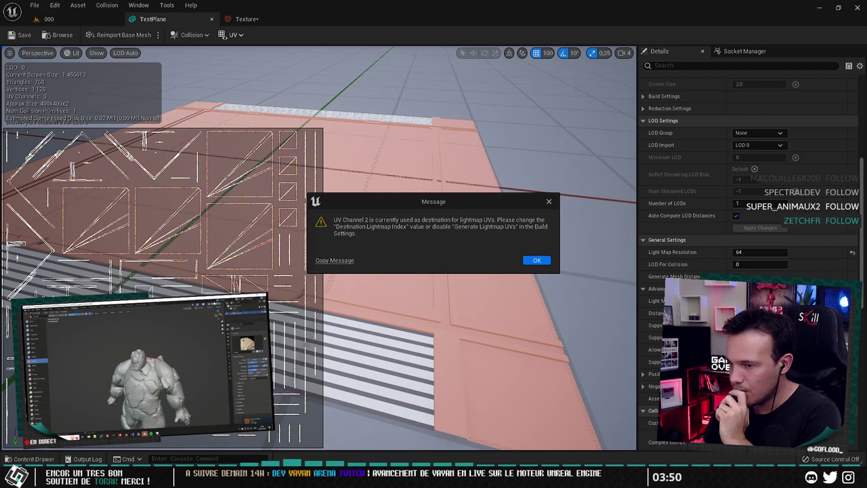
click(536, 260)
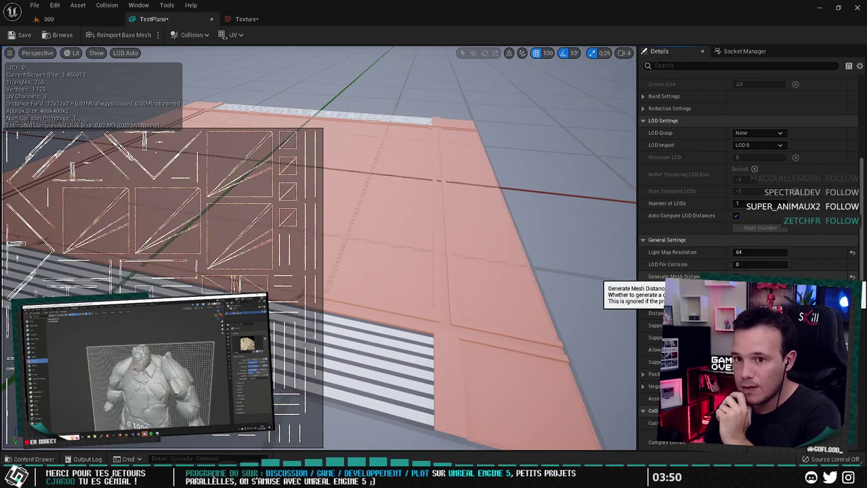
Save TestPlane, retry removing UV Channel 2 against the lightmap warning, and close the editor.
click(233, 34)
click(248, 83)
click(233, 34)
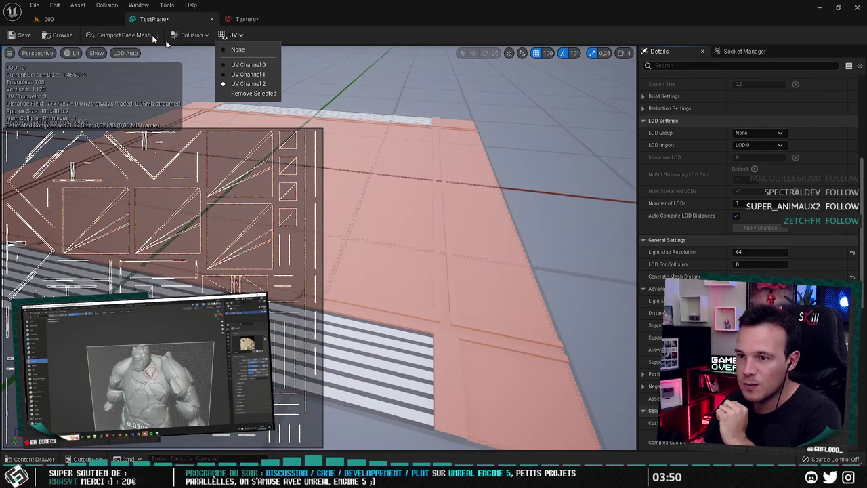
click(21, 34)
click(233, 34)
click(248, 101)
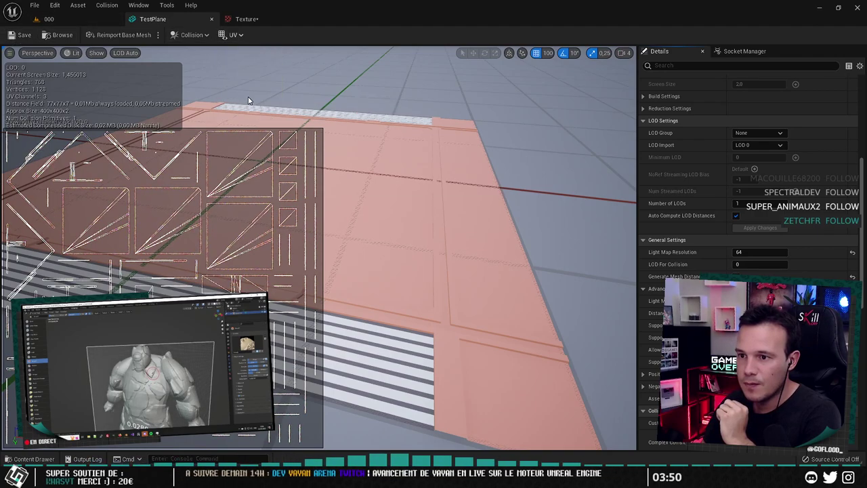
click(482, 253)
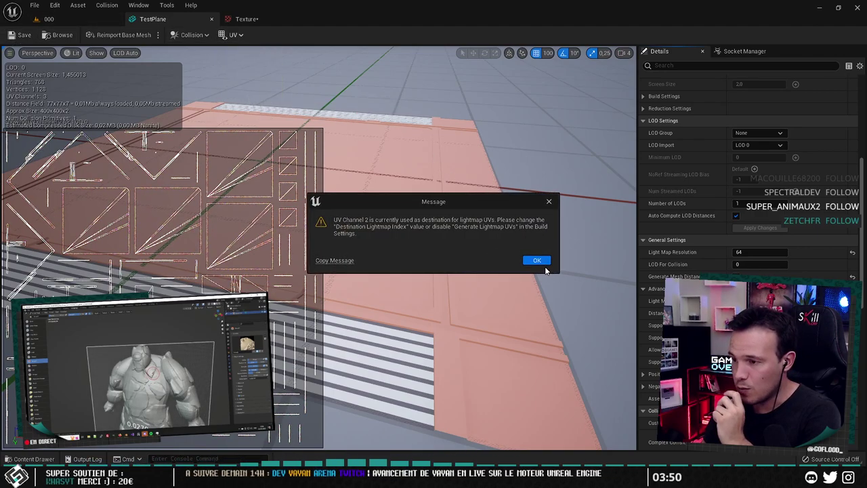
click(536, 261)
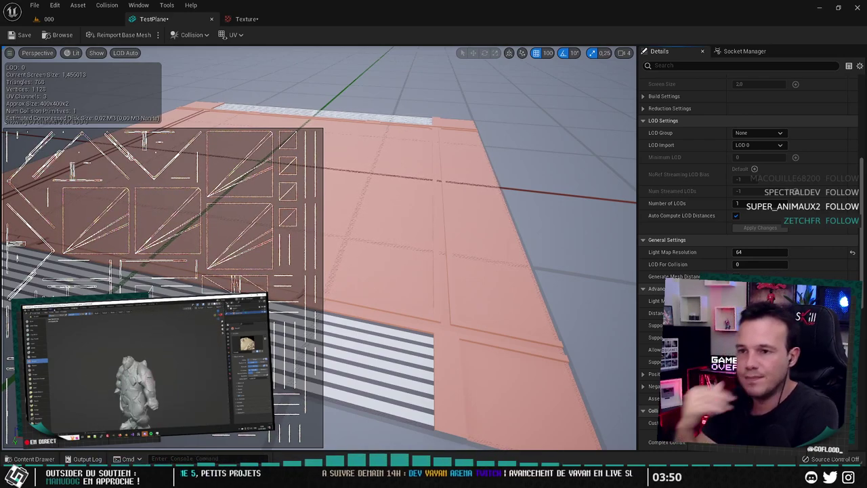
click(211, 19)
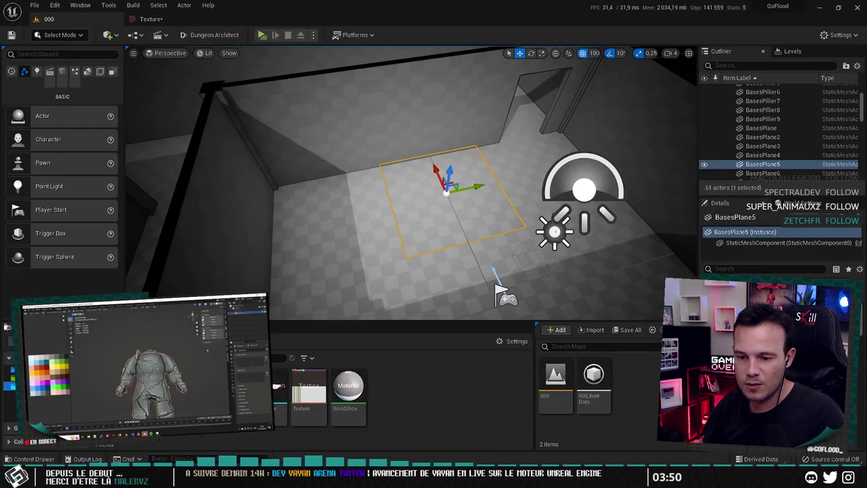
Delete the TestPlane mesh asset from the Content Browser.
click(281, 399)
key(Delete)
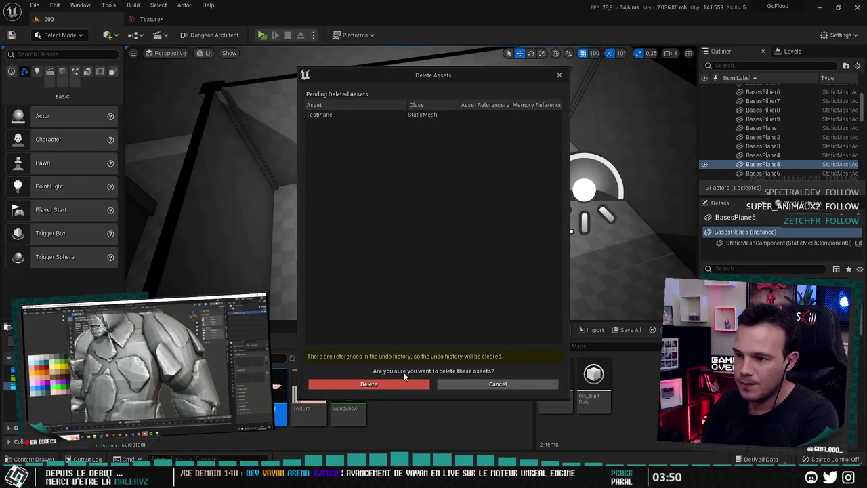
click(405, 382)
Start re-importing TestPlane.fbx from Explorer, then cancel the FBX Import Options.
key(alt+Tab)
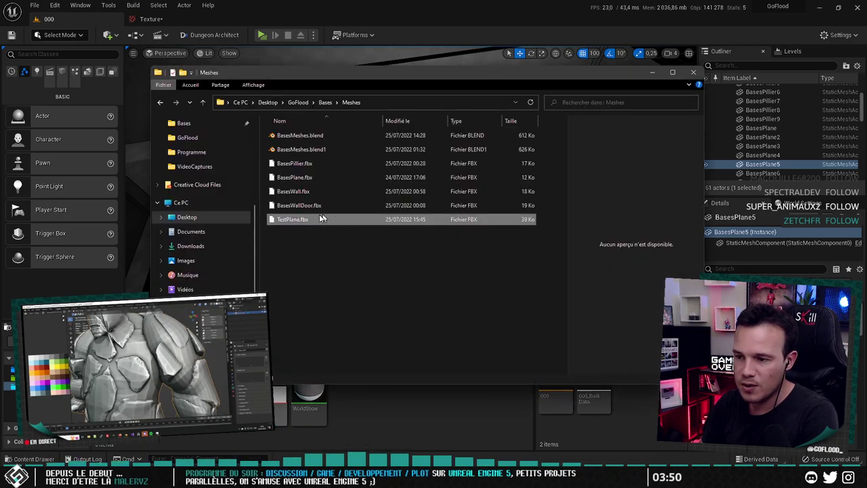
drag(293, 221, 382, 415)
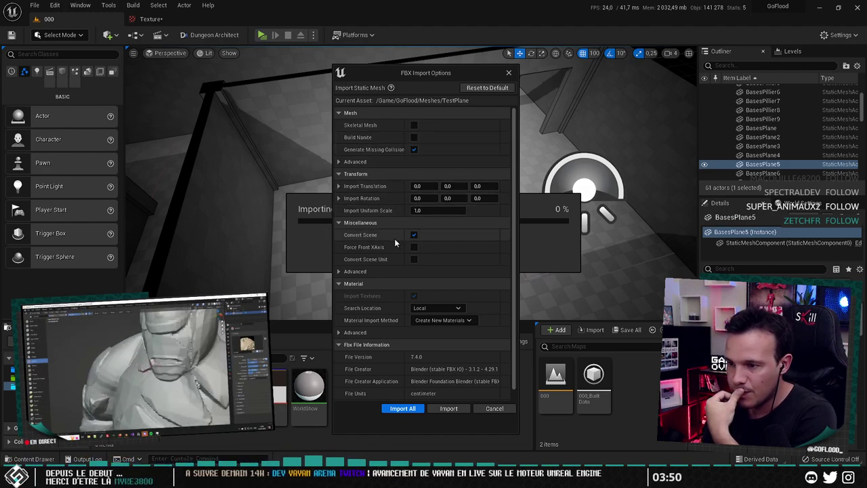
scroll(395, 239, down, 1)
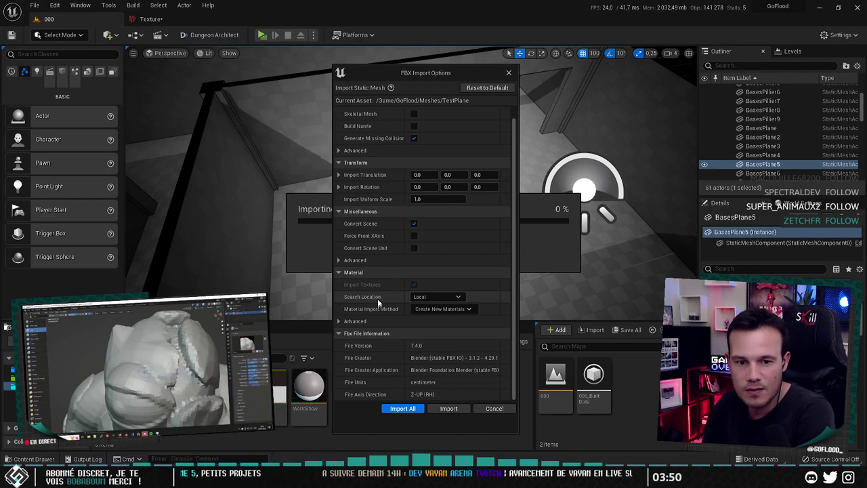
click(494, 410)
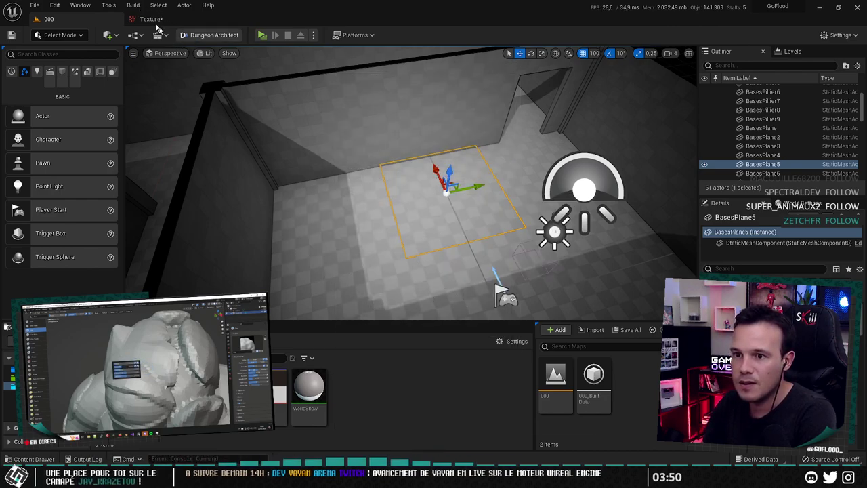
In the palette Texture editor, inspect the Texture Group list and advanced level-of-detail options.
click(152, 19)
click(760, 175)
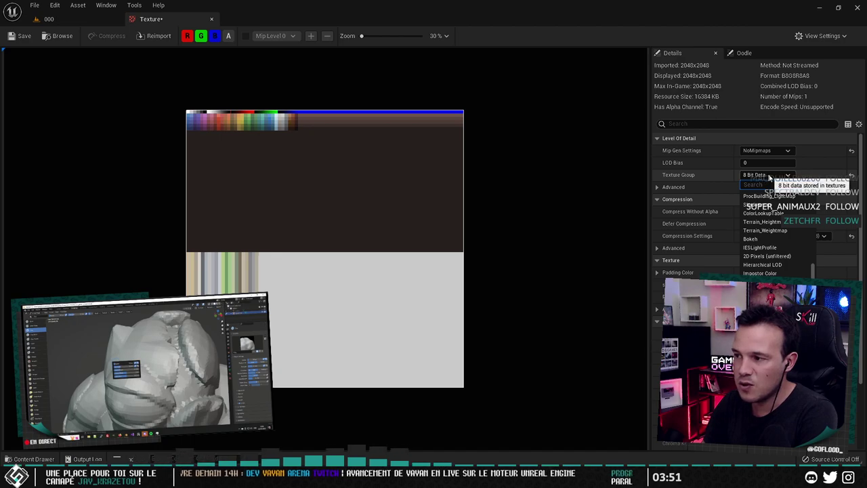
click(822, 245)
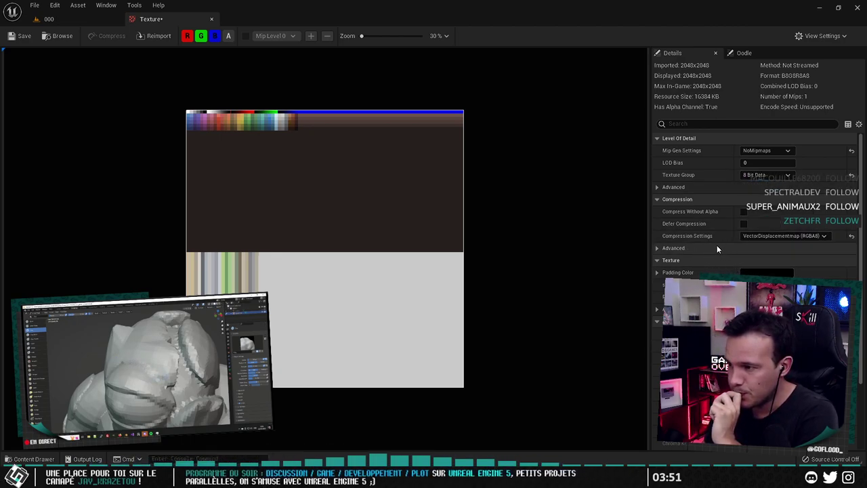
click(657, 186)
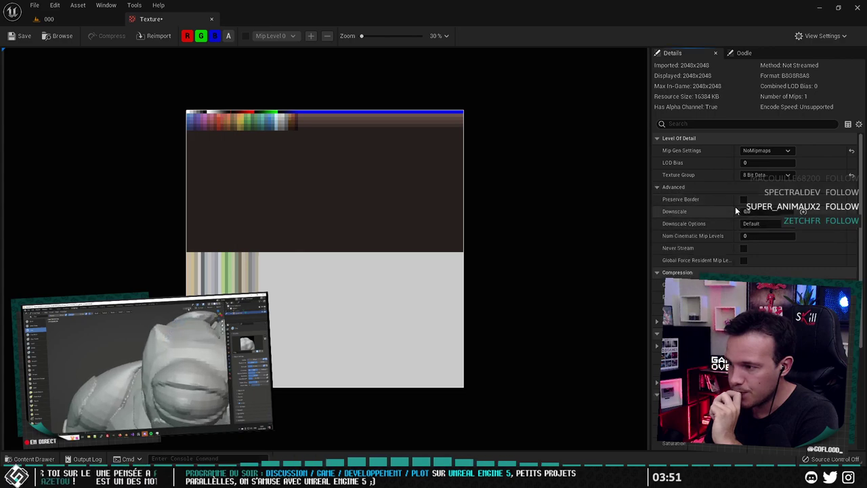
double_click(657, 187)
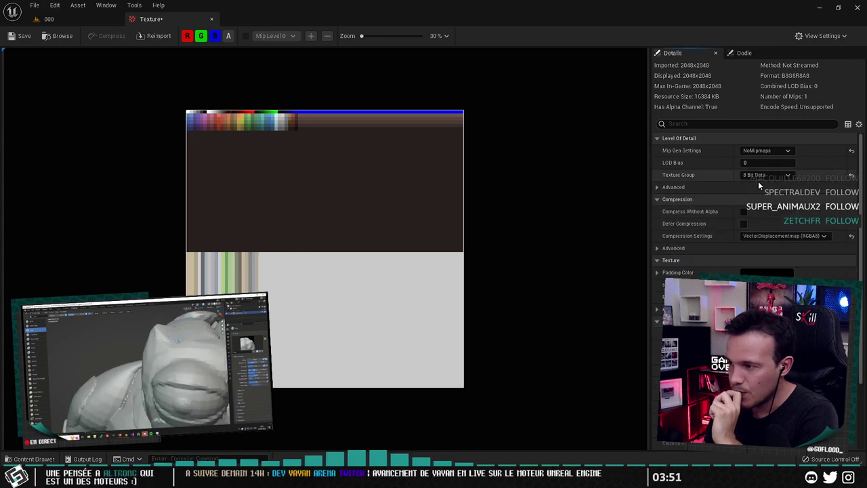
click(668, 186)
Set the texture group to 8 Bit Data.
click(764, 176)
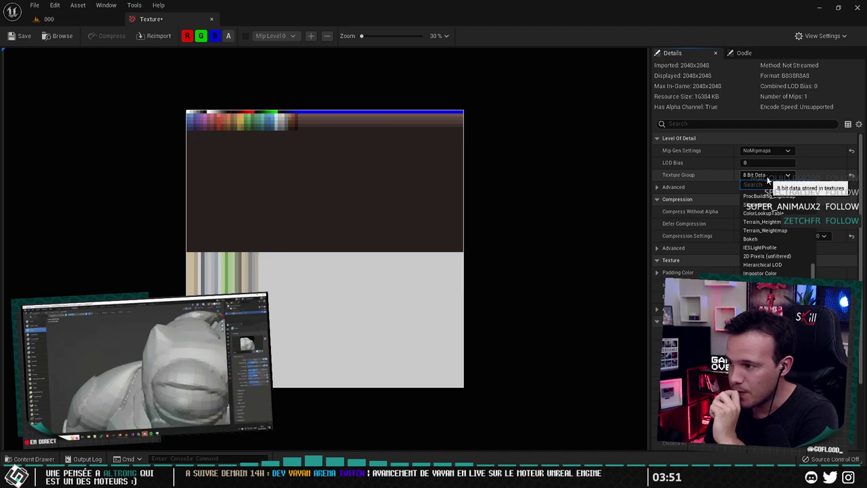
key(Down)
key(Down)
key(Down)
key(Down)
key(Down)
key(Down)
key(Down)
key(Down)
key(Down)
key(Down)
key(Down)
key(Down)
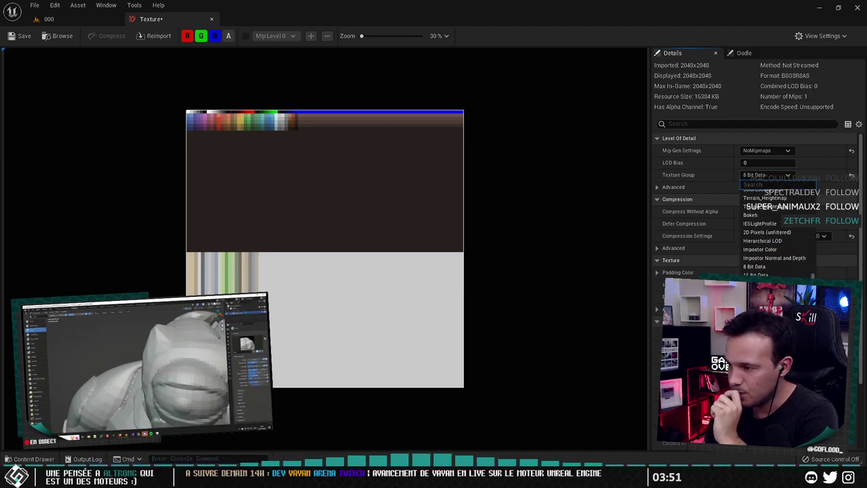
scroll(776, 233, up, 3)
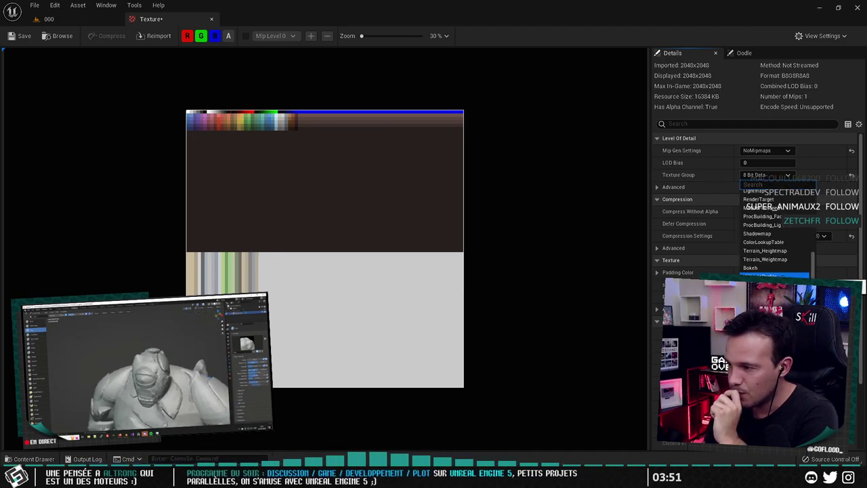
scroll(779, 230, up, 3)
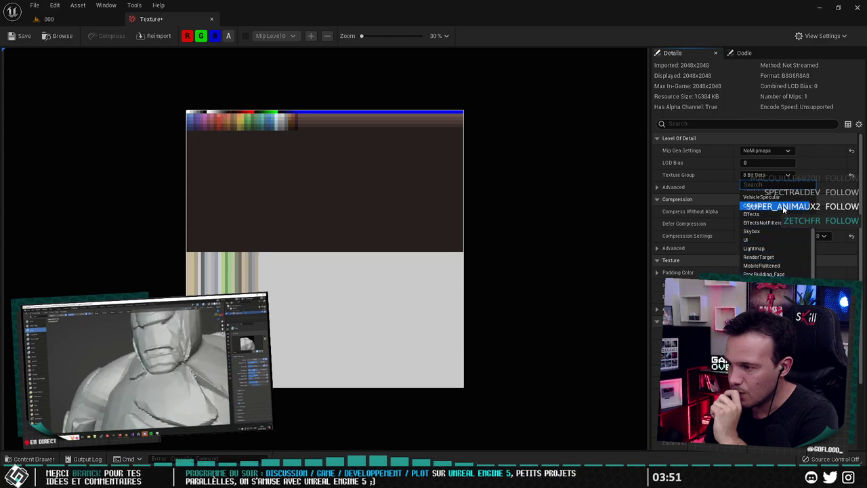
scroll(786, 213, up, 4)
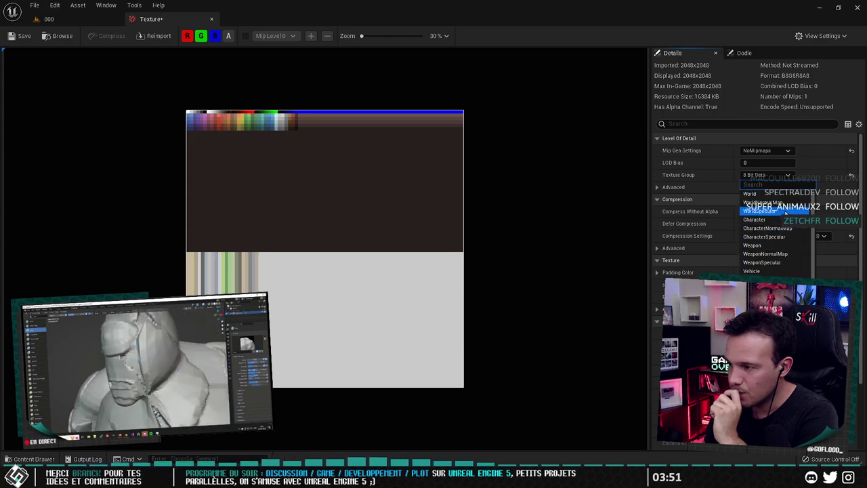
scroll(786, 230, down, 5)
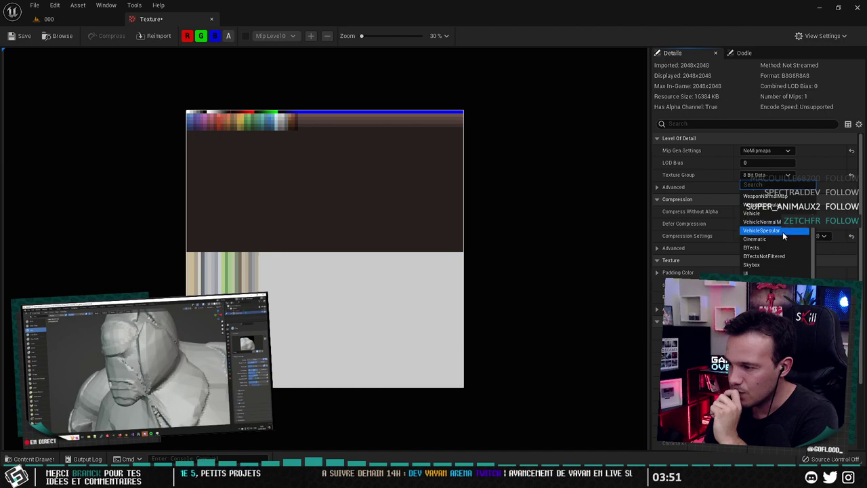
scroll(783, 238, down, 3)
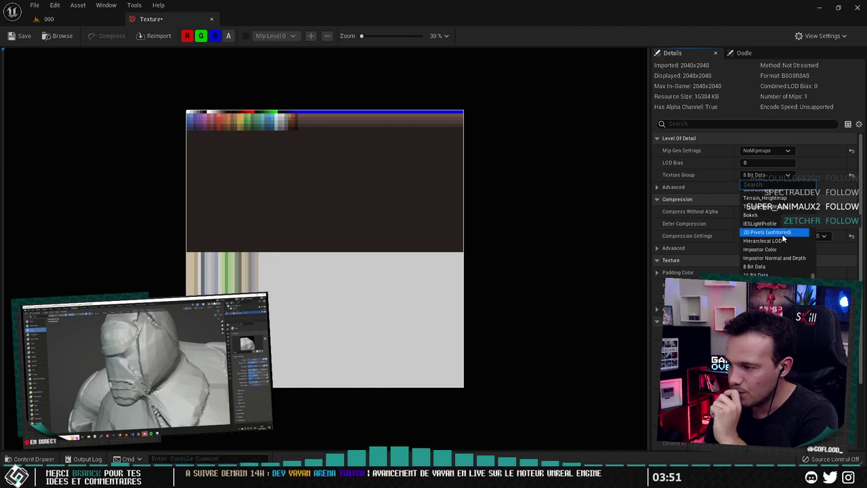
scroll(783, 237, down, 2)
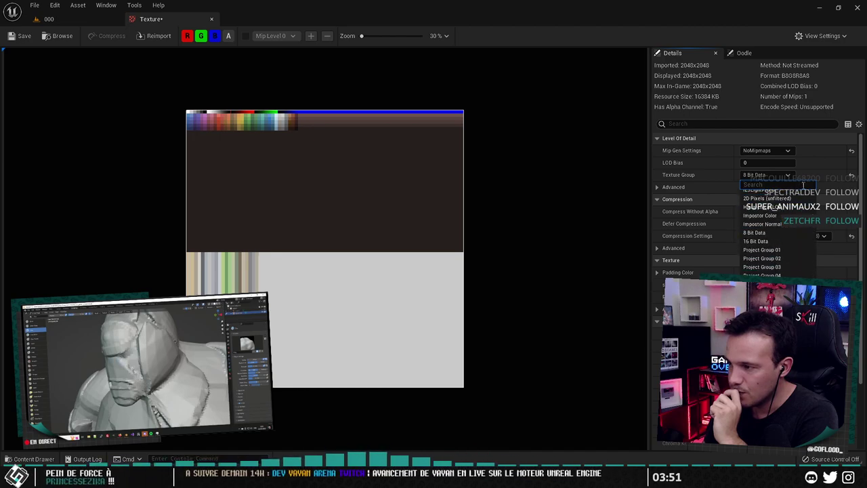
click(765, 232)
Check the mip generation options, then switch the texture group to World.
click(766, 150)
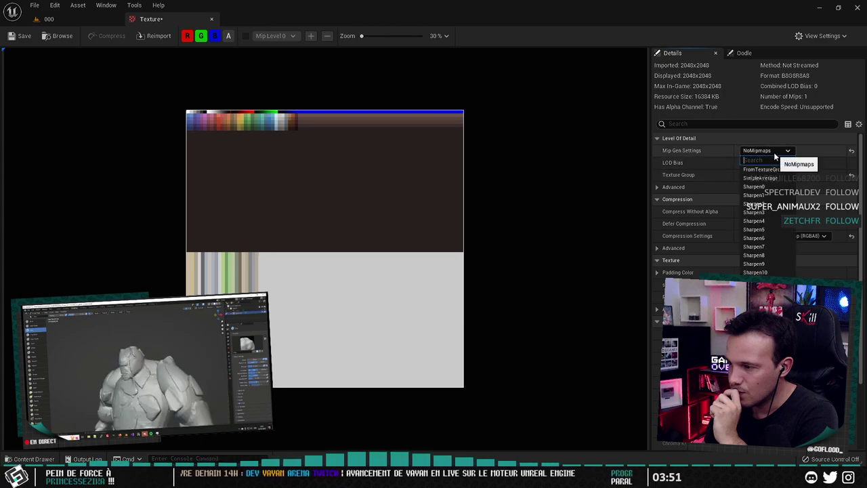
click(766, 150)
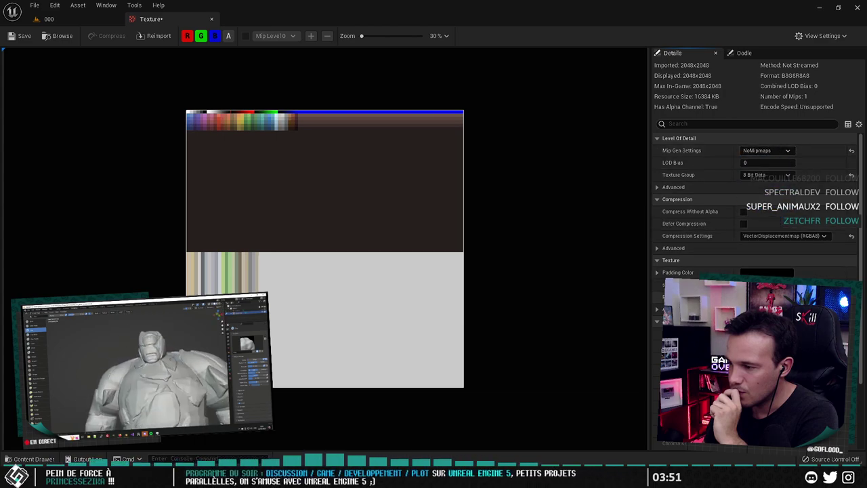
scroll(794, 198, down, 4)
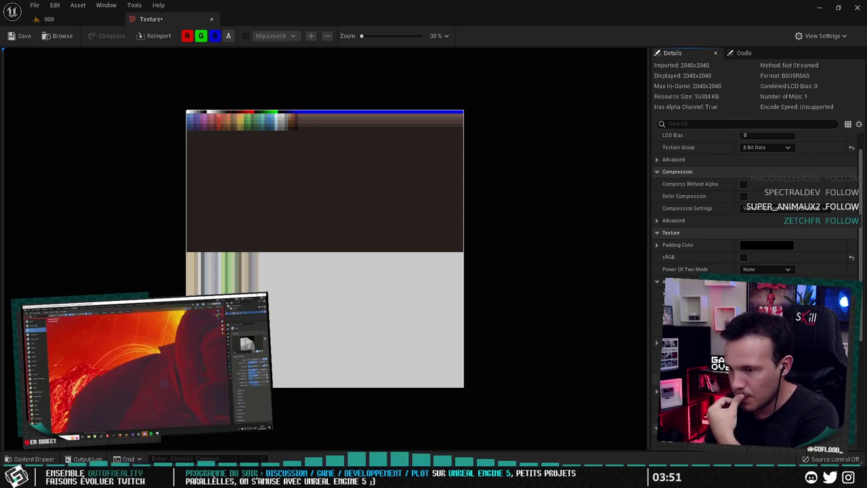
click(771, 147)
scroll(771, 163, up, 5)
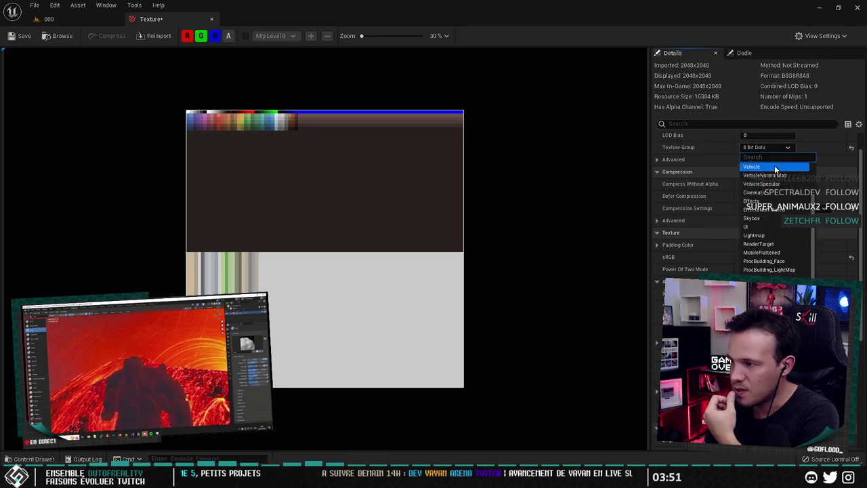
click(762, 168)
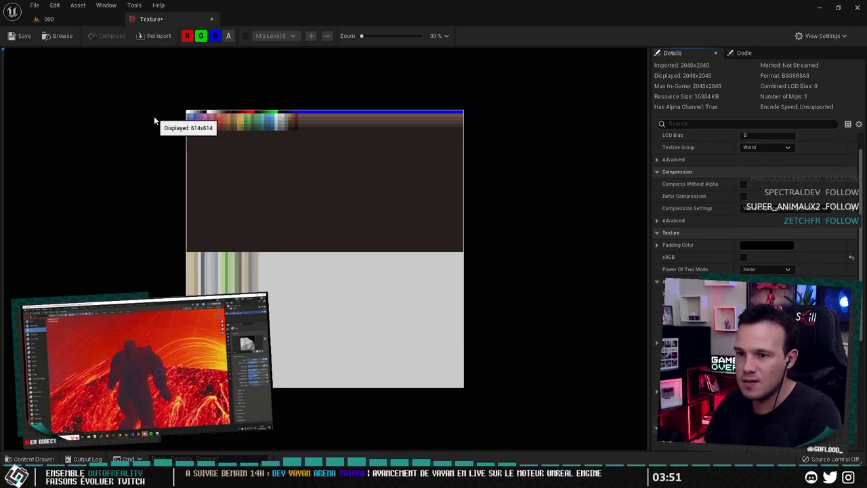
Zoom the texture viewer to about 460% and pan across the palette colour swatch rows.
scroll(166, 120, up, 5)
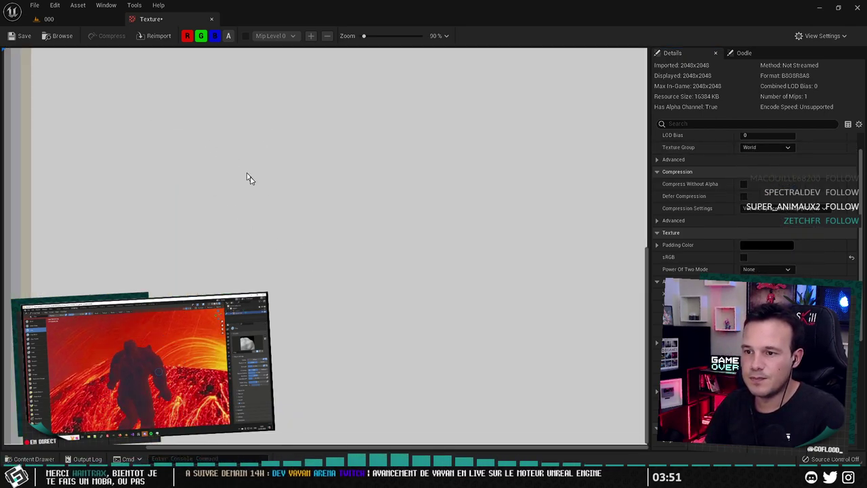
drag(248, 178, 223, 224)
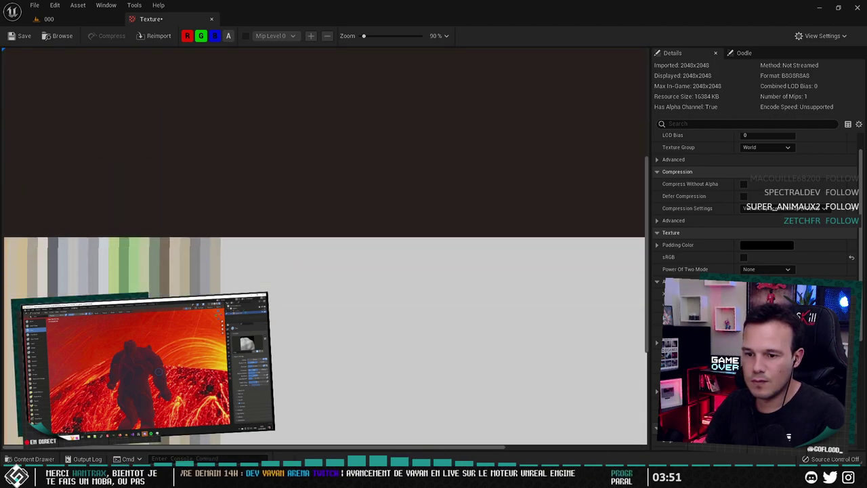
drag(268, 300, 304, 310)
drag(157, 174, 85, 132)
scroll(86, 131, up, 3)
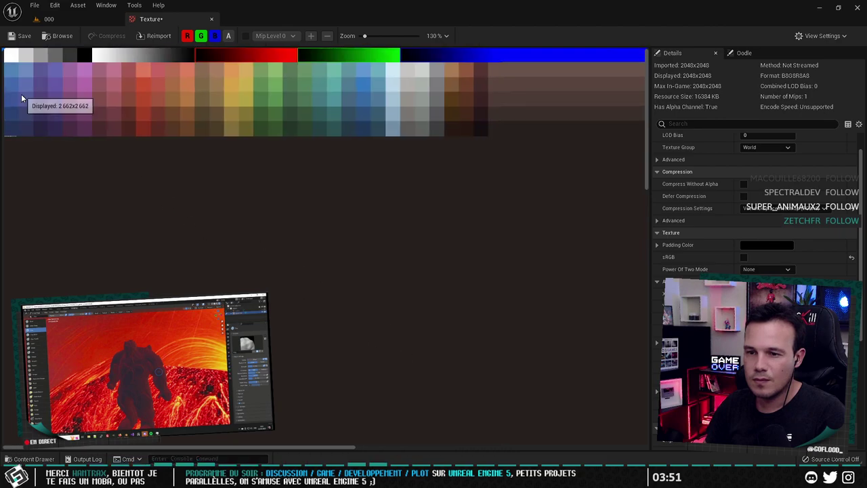
drag(195, 243, 20, 152)
scroll(85, 196, up, 2)
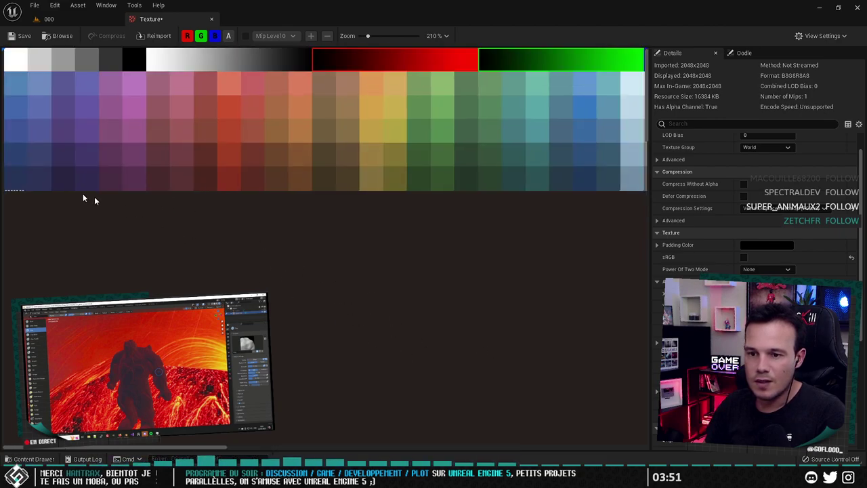
scroll(242, 264, down, 2)
scroll(92, 215, up, 4)
drag(92, 215, 325, 304)
scroll(9, 227, up, 3)
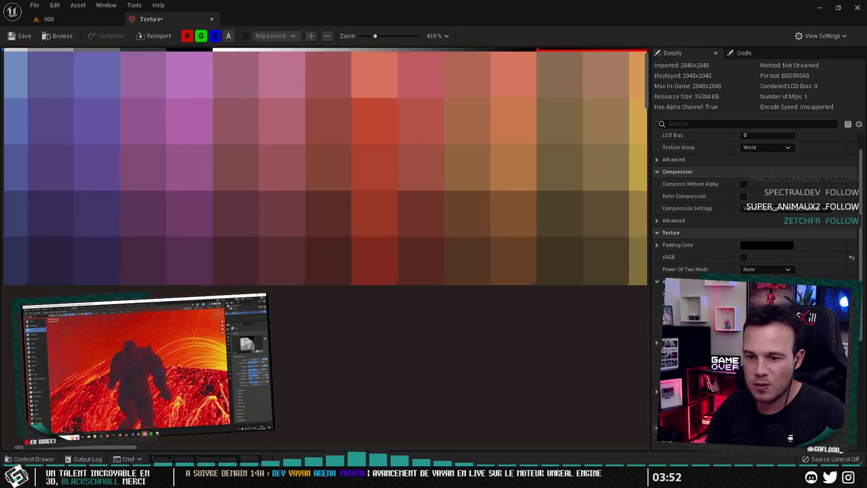
scroll(346, 347, up, 1)
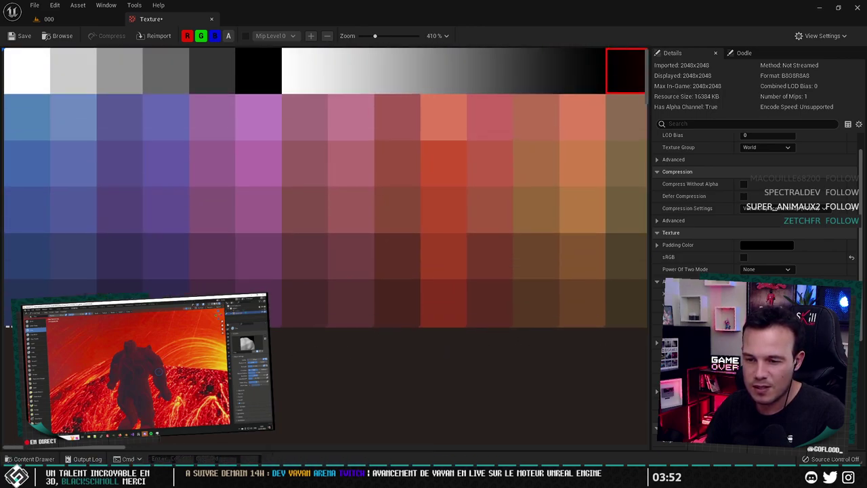
scroll(325, 203, up, 1)
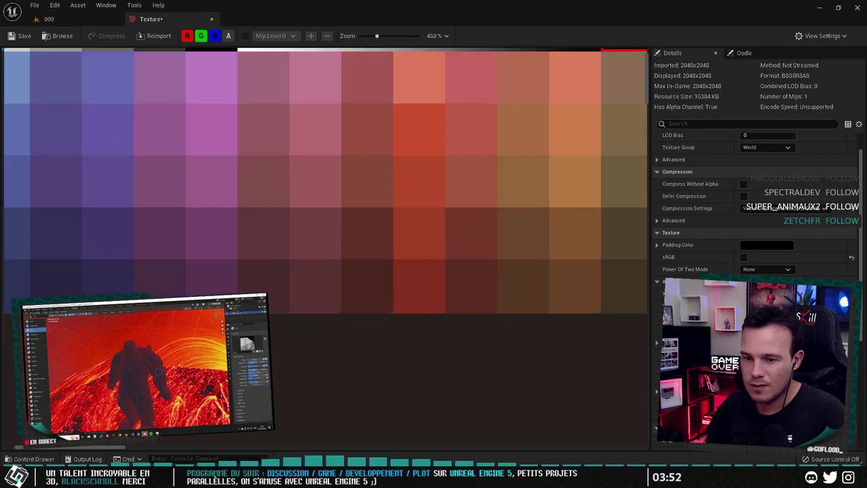
drag(325, 176, 326, 244)
click(772, 147)
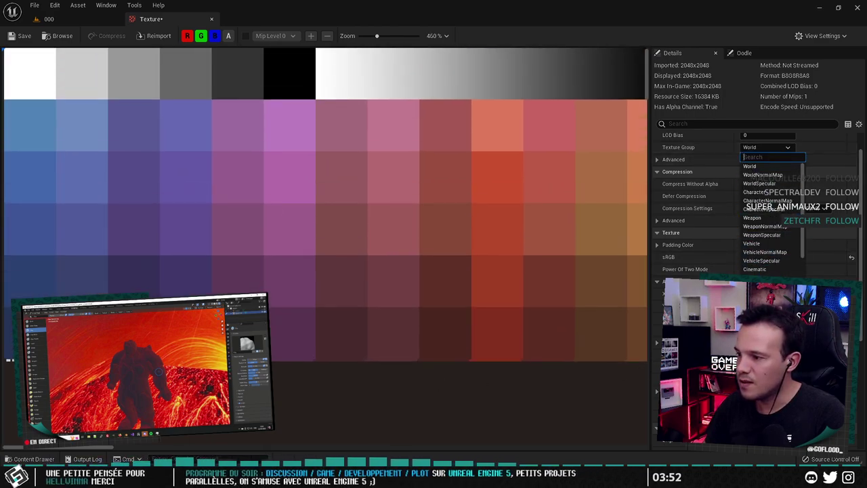
scroll(772, 216, down, 4)
scroll(773, 217, down, 3)
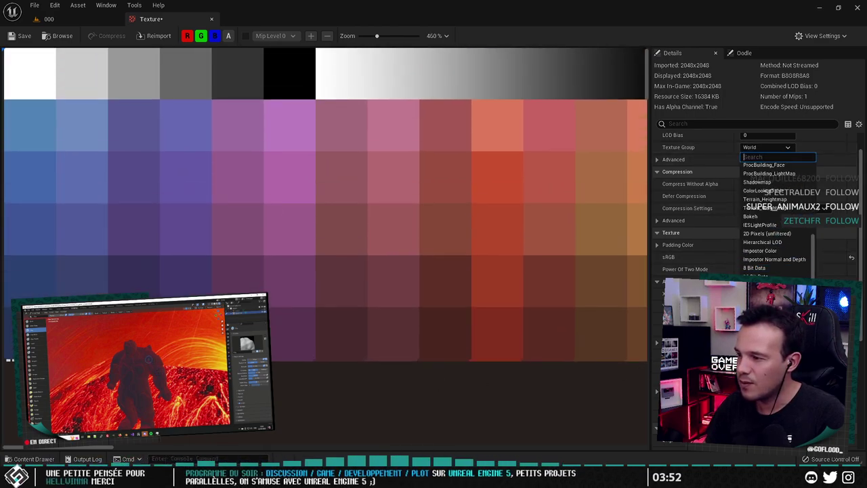
scroll(702, 145, up, 2)
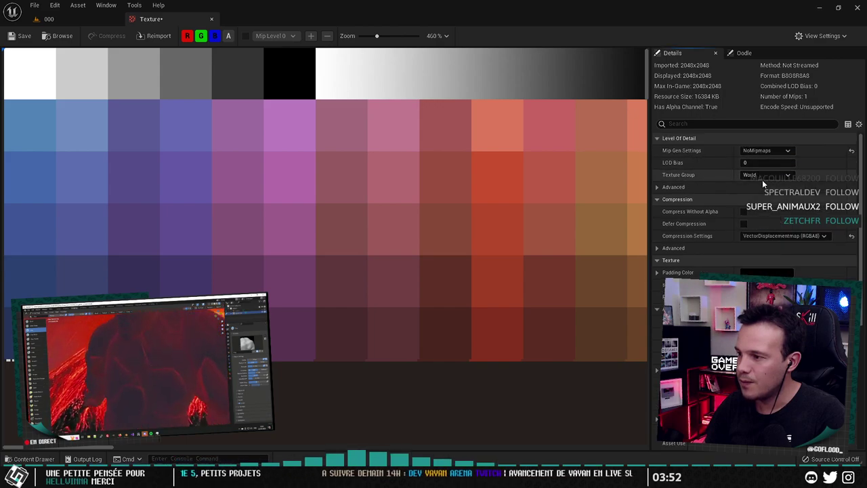
click(755, 175)
scroll(765, 223, down, 7)
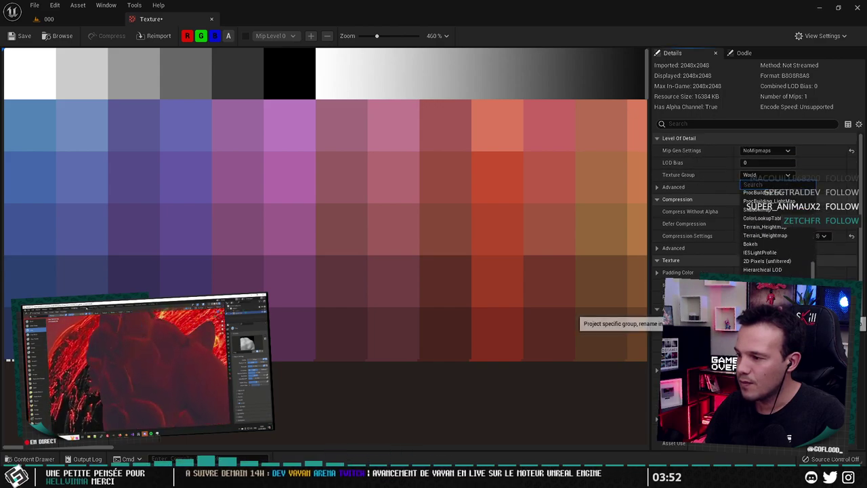
scroll(765, 251, down, 2)
click(763, 268)
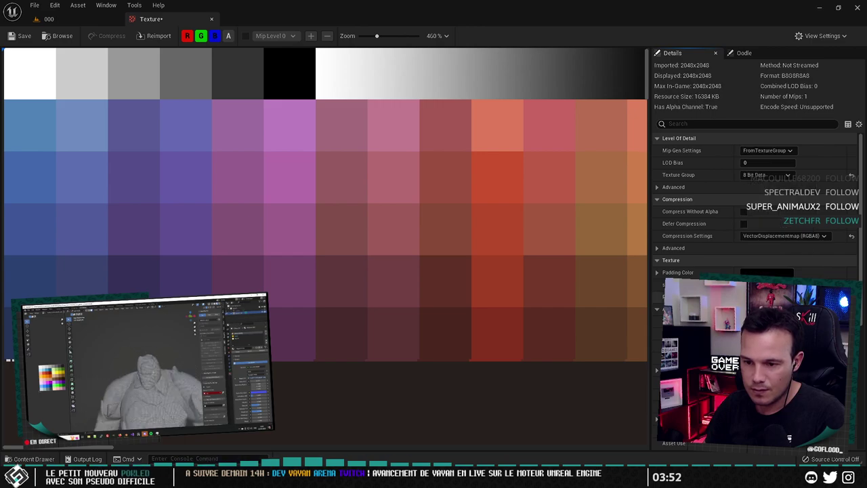
click(25, 36)
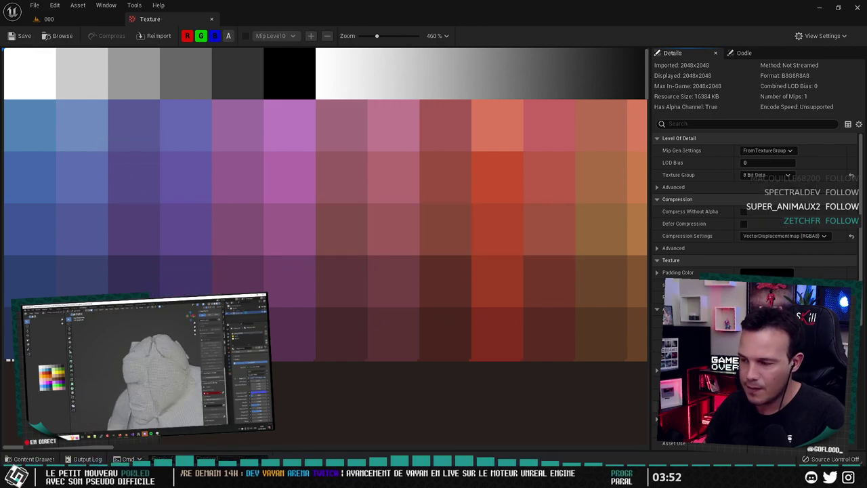
scroll(755, 285, down, 10)
scroll(783, 267, up, 5)
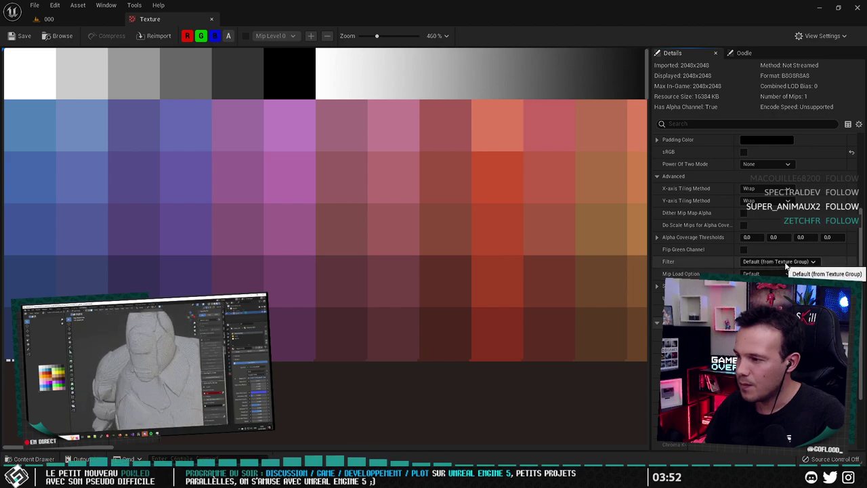
click(771, 263)
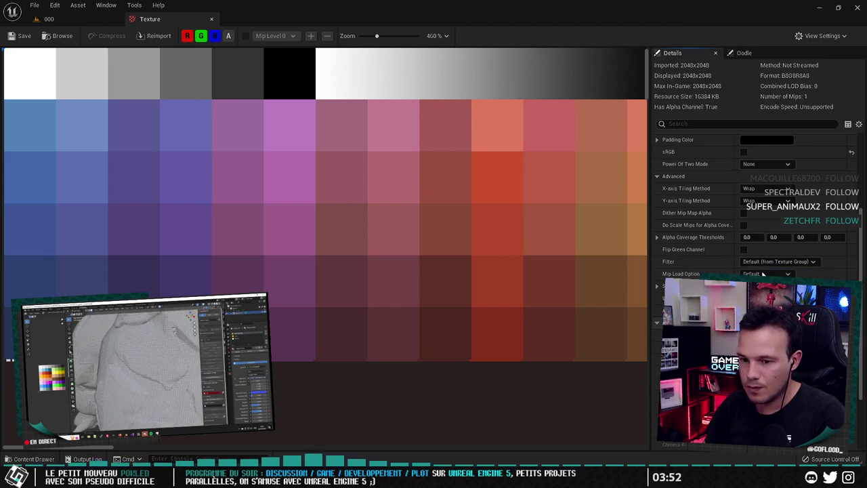
click(771, 263)
click(792, 249)
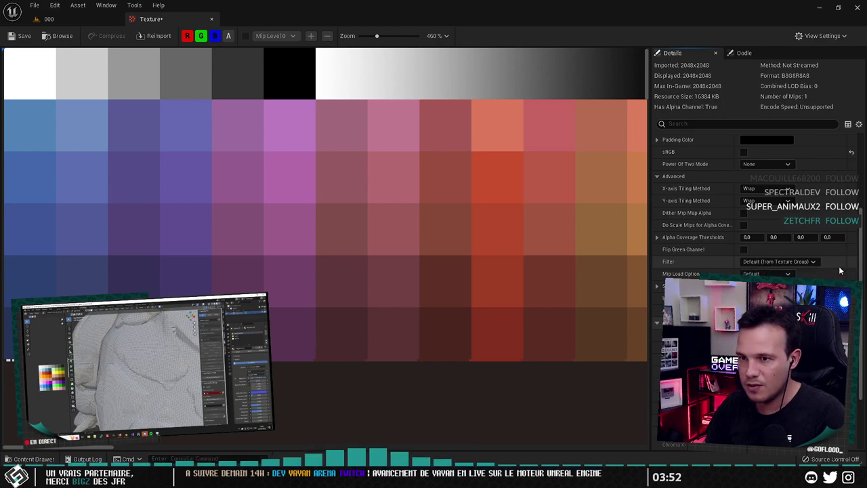
scroll(840, 271, up, 4)
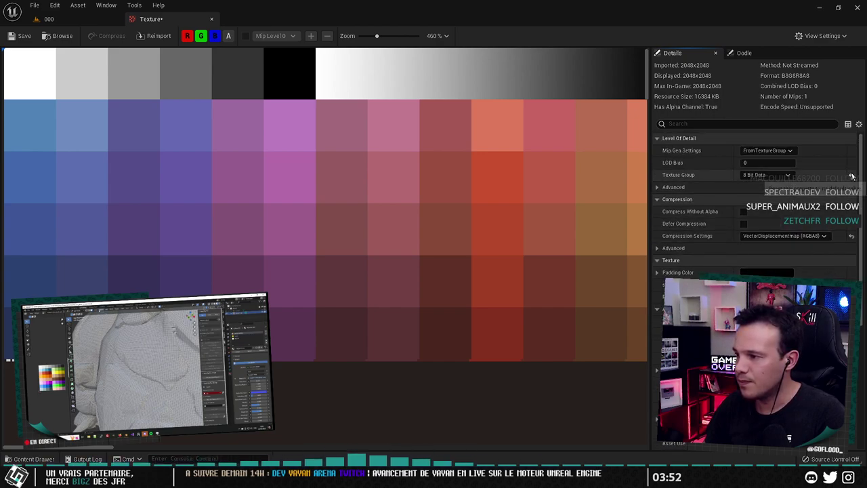
click(852, 175)
scroll(848, 182, down, 6)
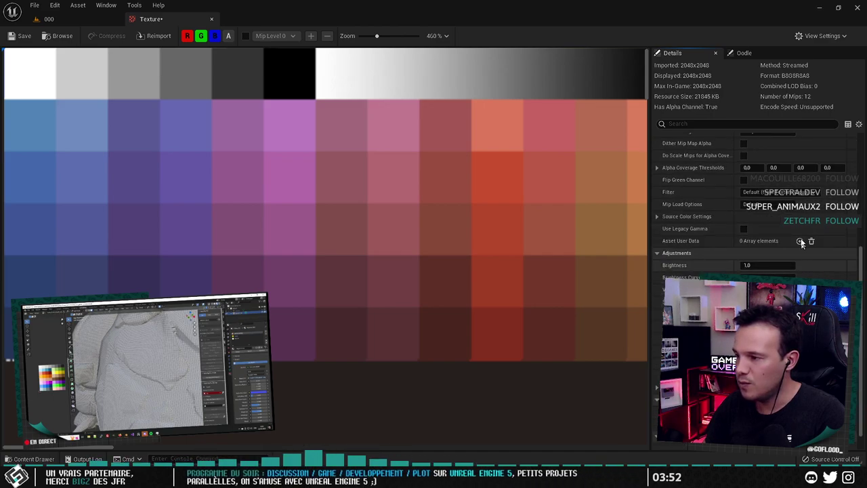
click(798, 193)
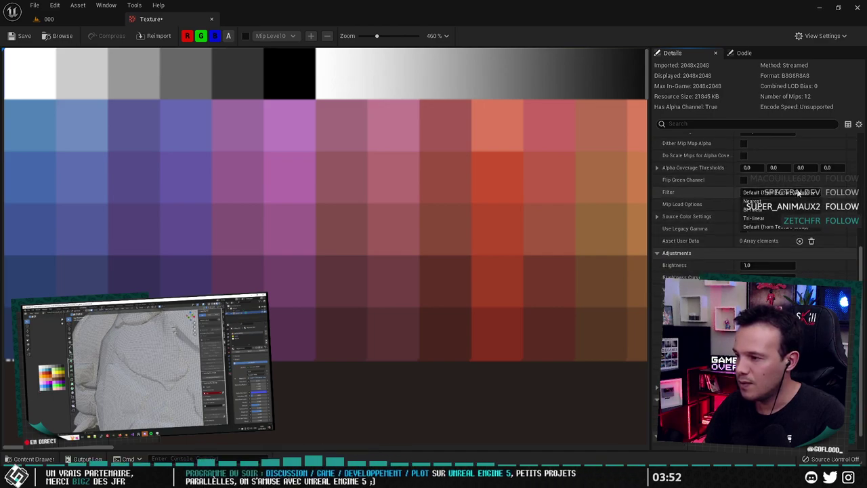
click(758, 205)
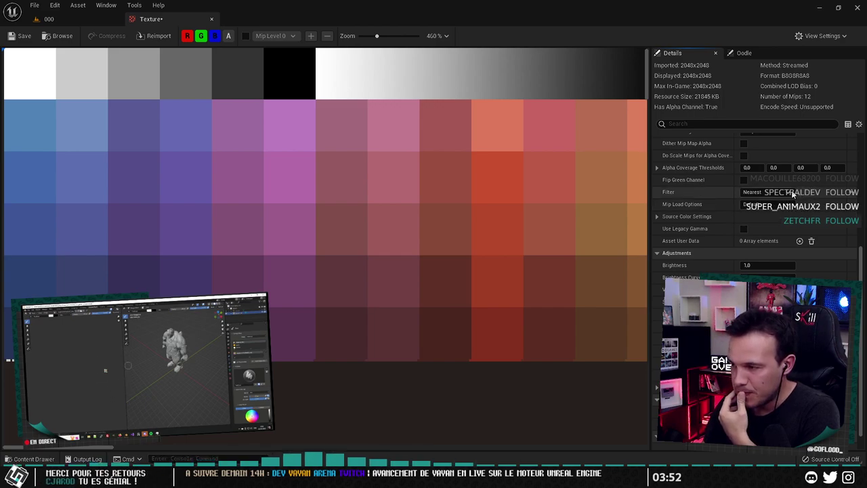
scroll(789, 190, up, 5)
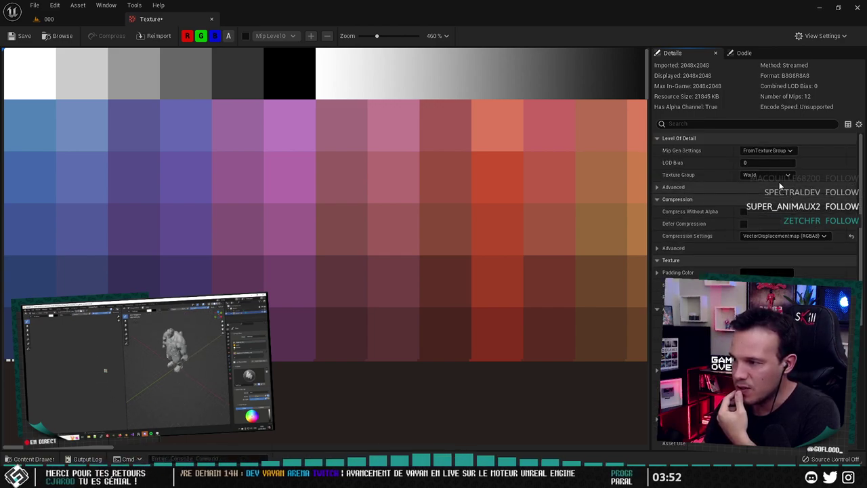
scroll(718, 200, down, 8)
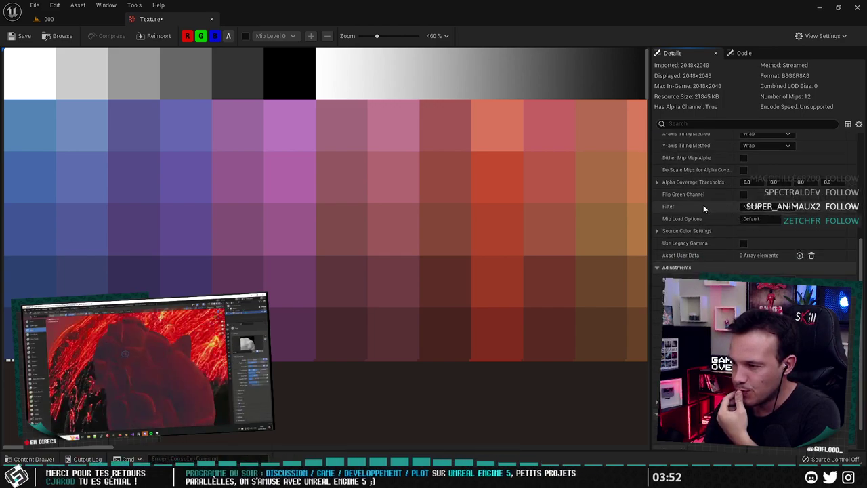
click(744, 194)
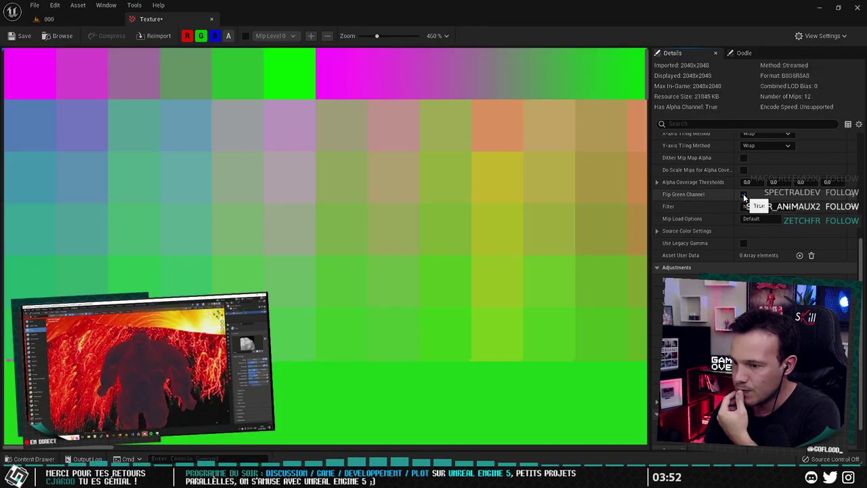
click(744, 196)
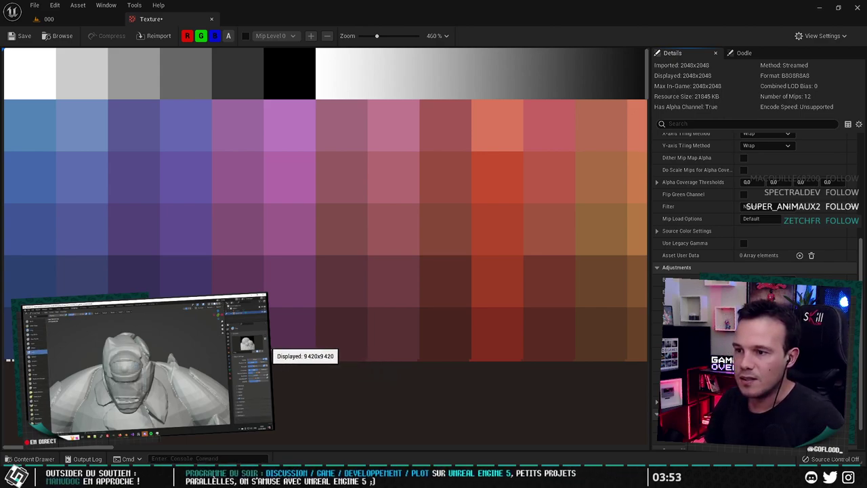
Import TestPlane.fbx from Explorer into the Meshes folder using Import All with Advanced expanded.
key(alt+Tab)
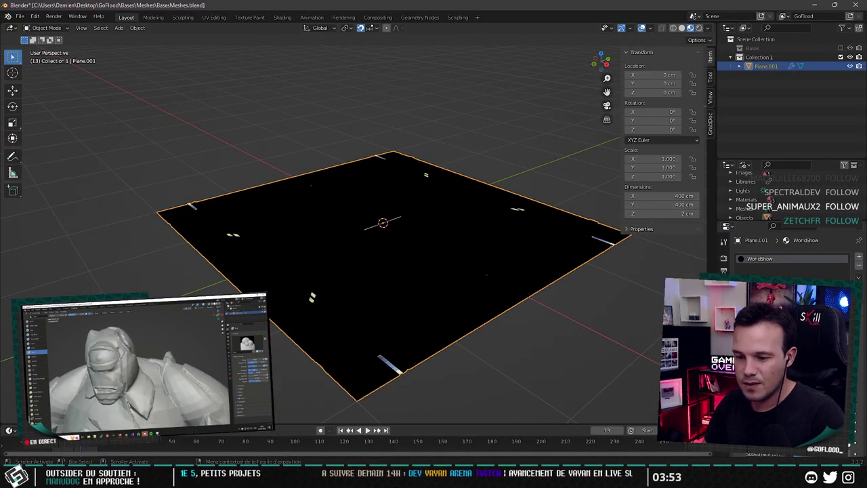
key(alt+Tab)
click(48, 19)
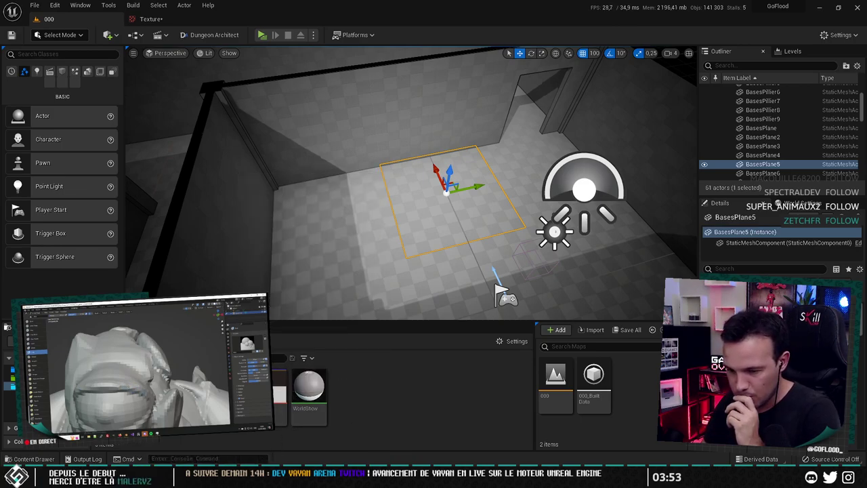
key(alt+Tab)
drag(416, 453, 370, 414)
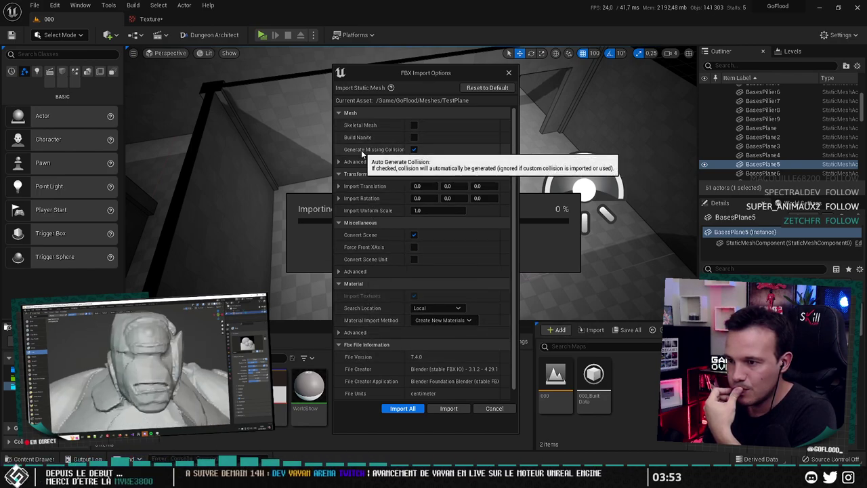
click(339, 161)
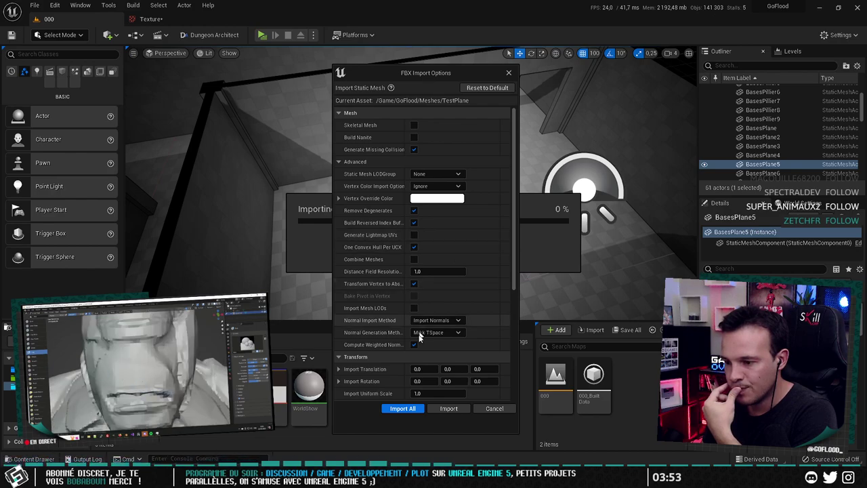
click(402, 408)
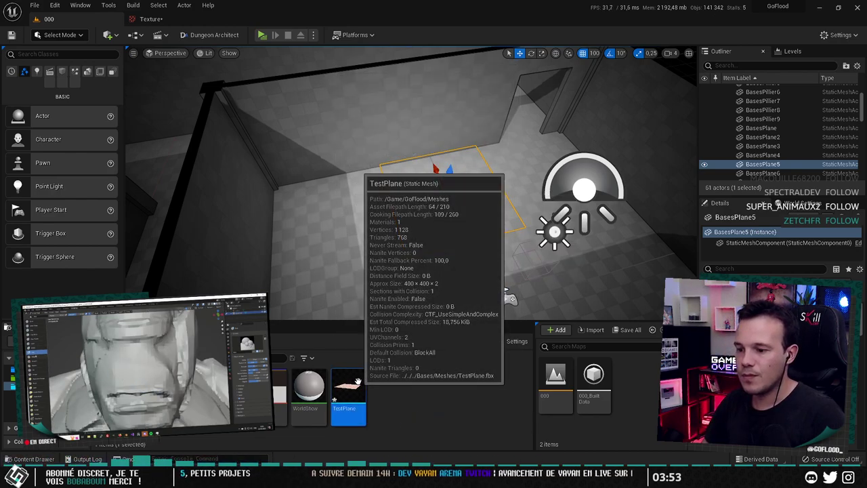
Open the TestPlane mesh and inspect it and its UV channel display.
double_click(347, 389)
click(233, 35)
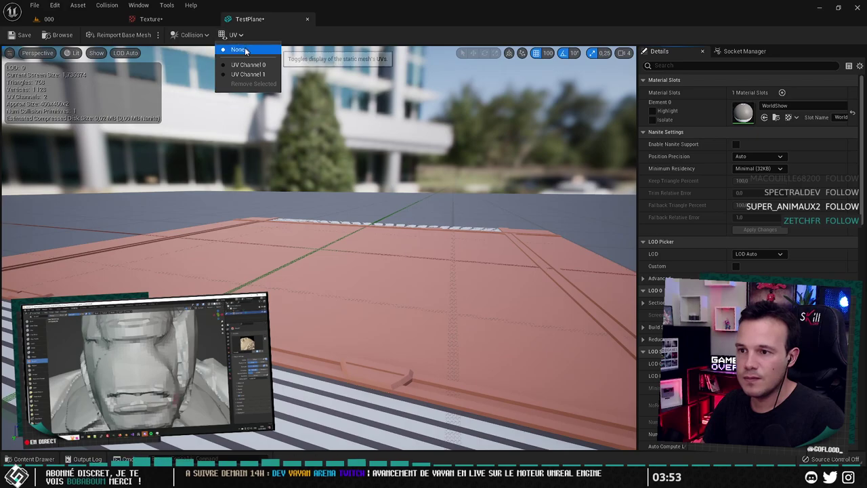
click(249, 71)
drag(407, 271, 474, 203)
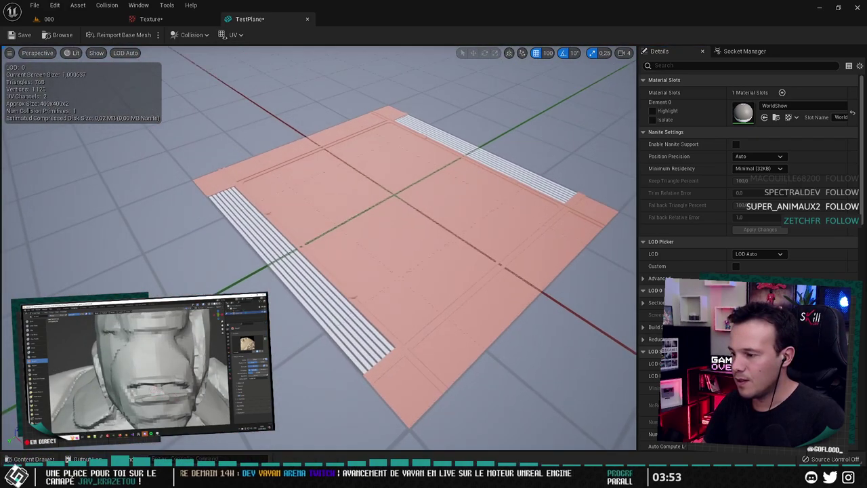
scroll(745, 339, down, 3)
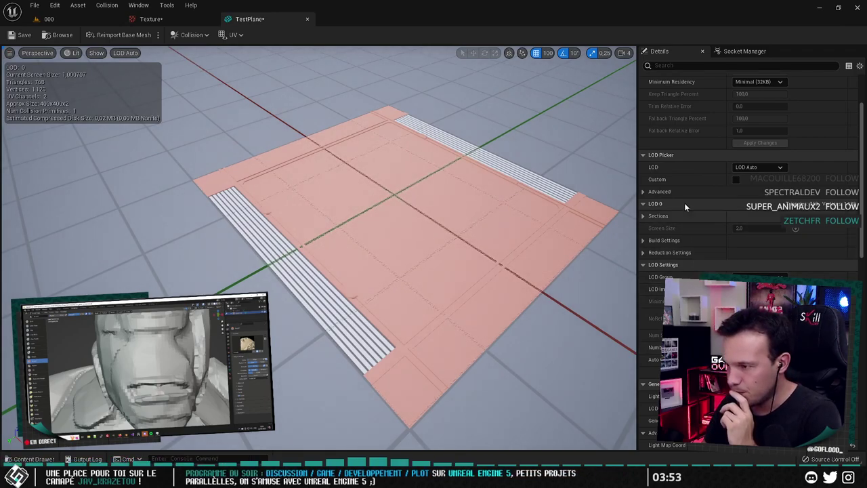
scroll(684, 225, down, 3)
scroll(684, 229, up, 4)
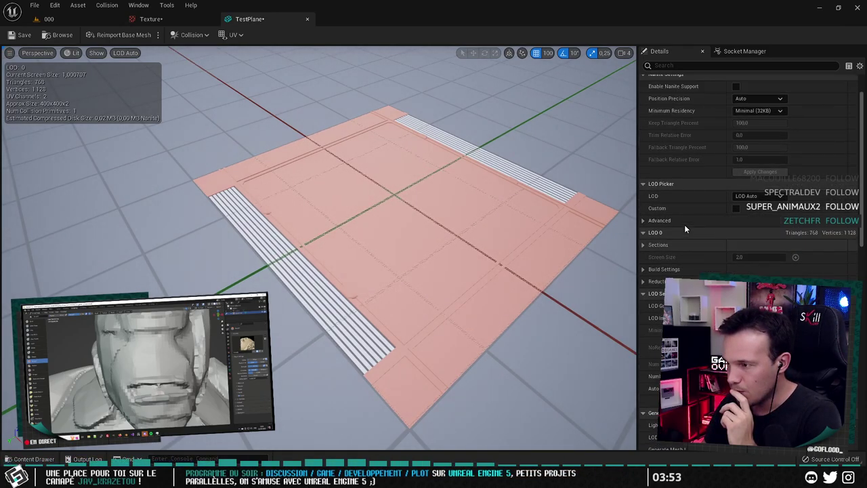
scroll(684, 229, up, 2)
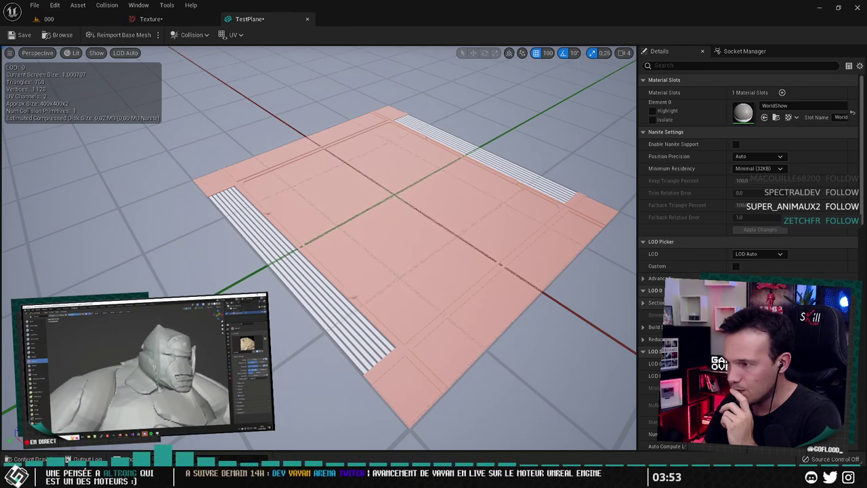
scroll(749, 224, down, 5)
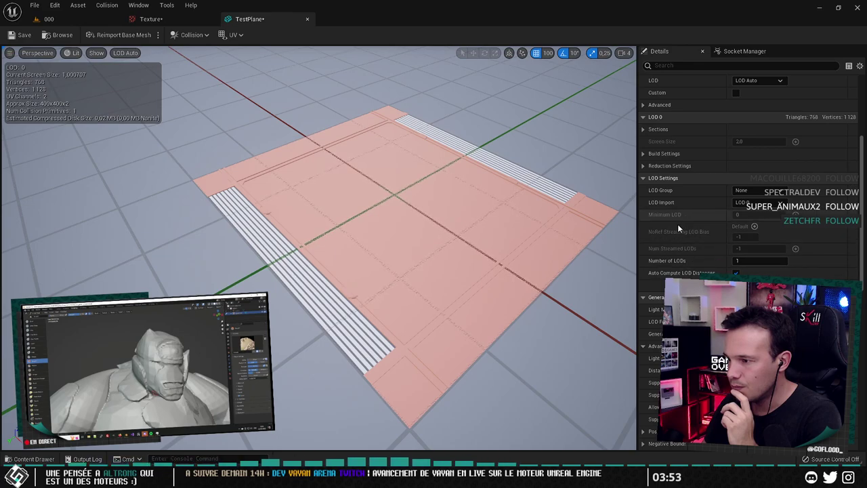
scroll(677, 224, down, 3)
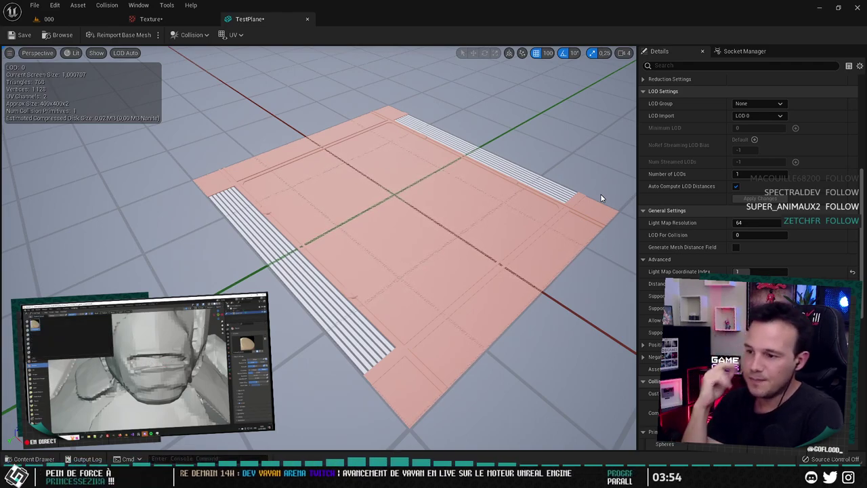
Drag the TestPlane mesh into the 000 level viewport.
mouse_move(634, 172)
mouse_down()
mouse_move(634, 186)
mouse_move(633, 159)
mouse_move(633, 186)
mouse_up()
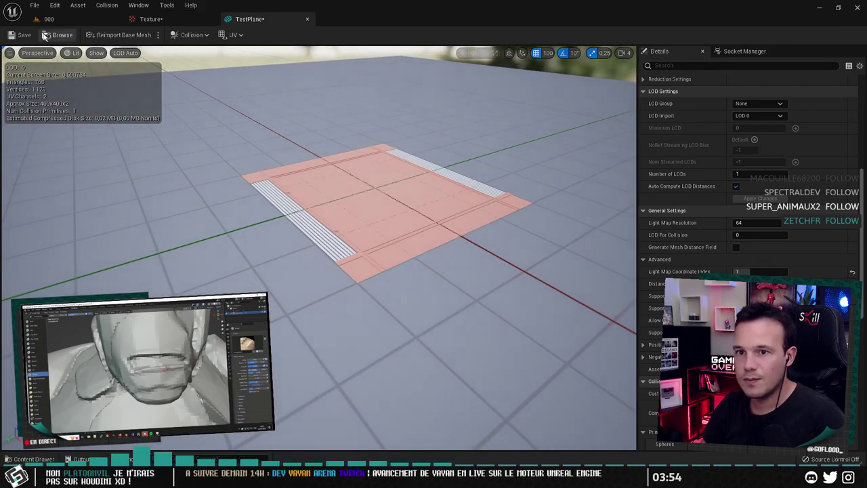
click(49, 18)
drag(279, 393, 298, 254)
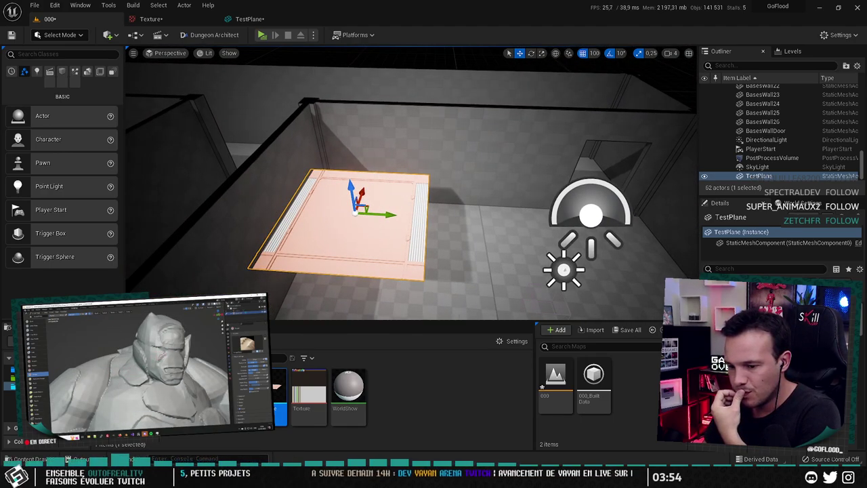
In Blender UV Editing, select and grow the floor-face section and move its UVs to a red swatch.
key(alt+Tab)
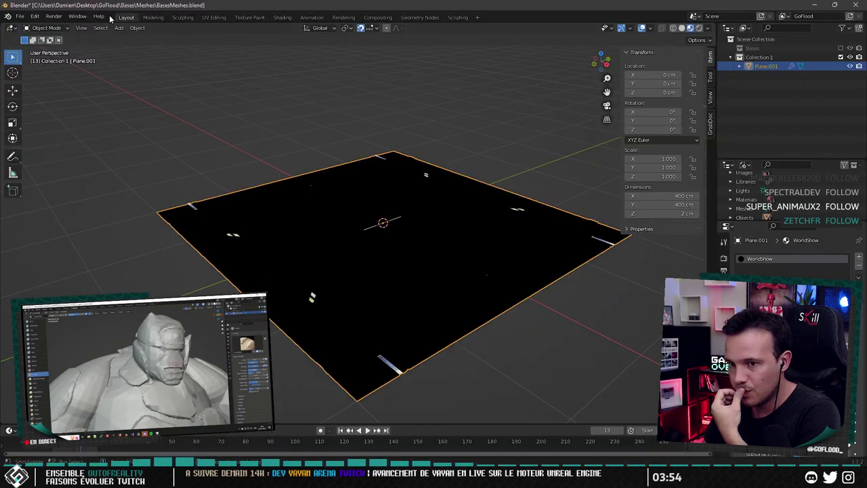
click(214, 16)
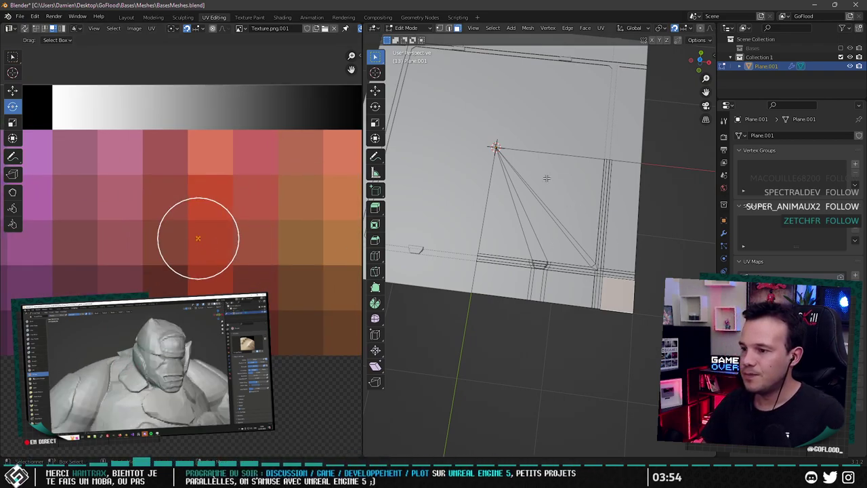
click(549, 213)
key(ctrl+KP_Add)
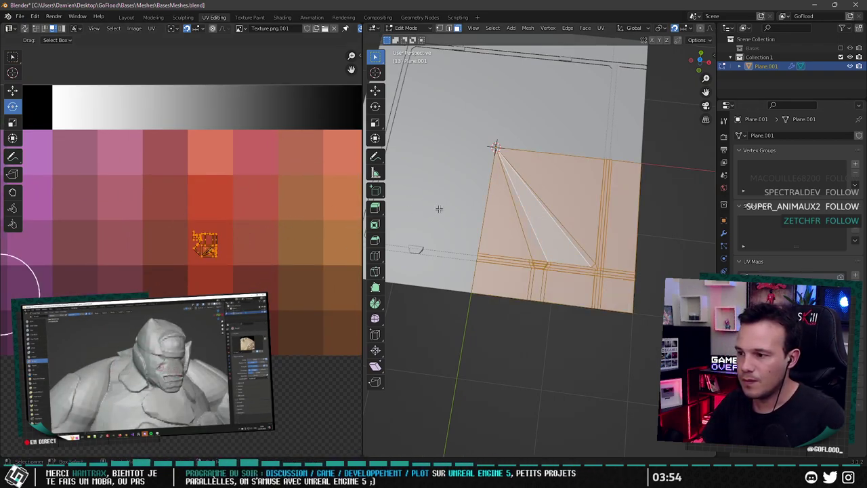
scroll(157, 273, down, 2)
scroll(157, 273, down, 3)
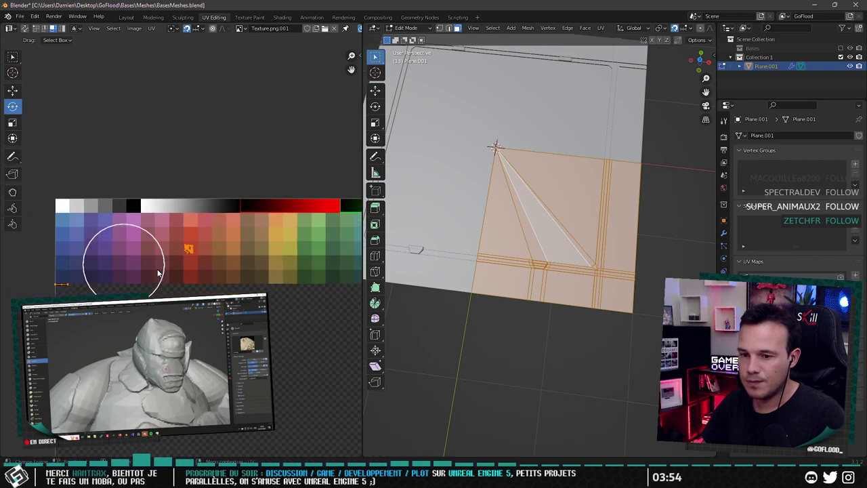
scroll(157, 269, up, 2)
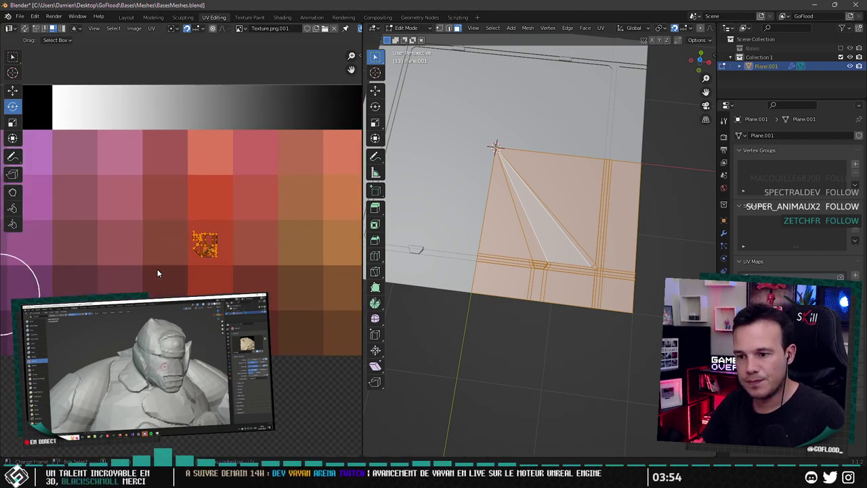
scroll(199, 260, up, 8)
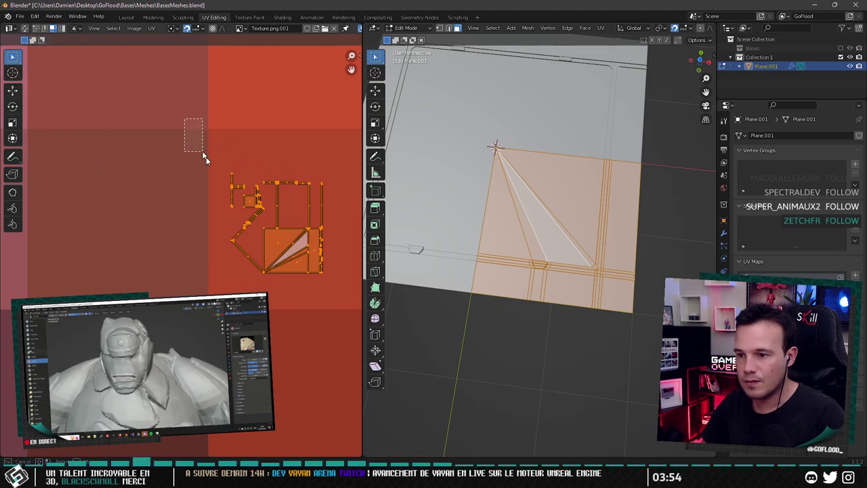
scroll(347, 309, down, 7)
scroll(199, 264, up, 3)
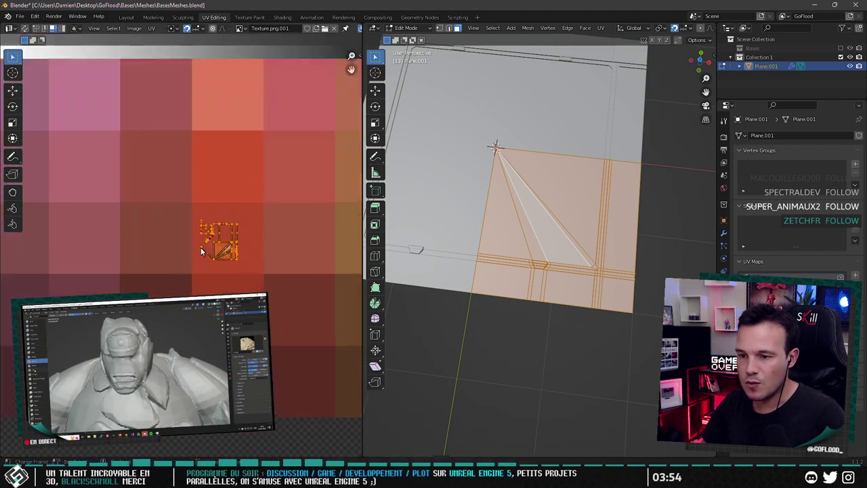
key(g)
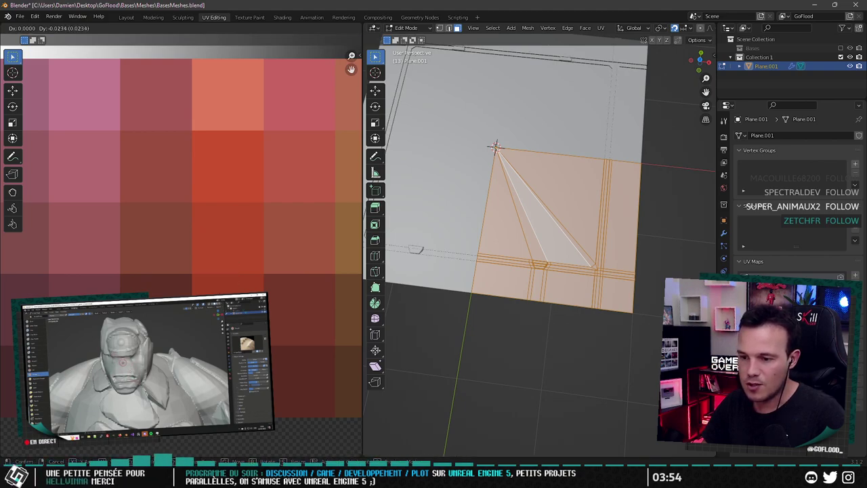
key(Return)
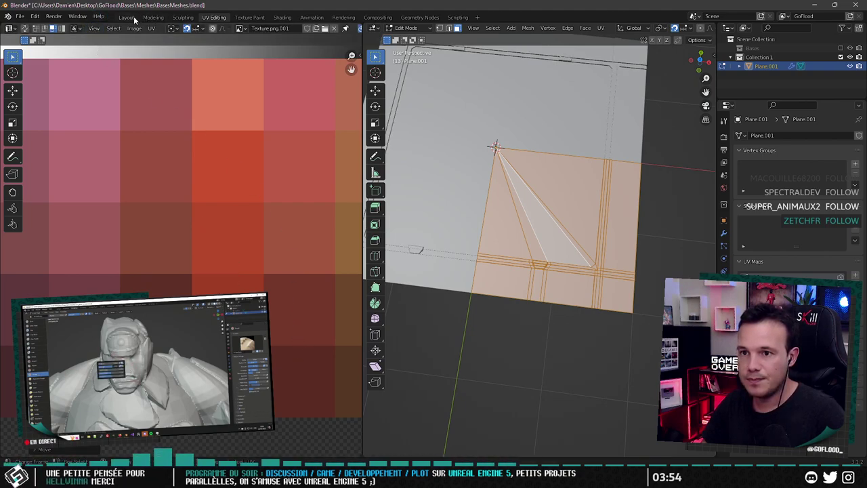
Export the plane as FBX, overwriting TestPlane.fbx.
click(128, 18)
click(20, 16)
mouse_move(41, 147)
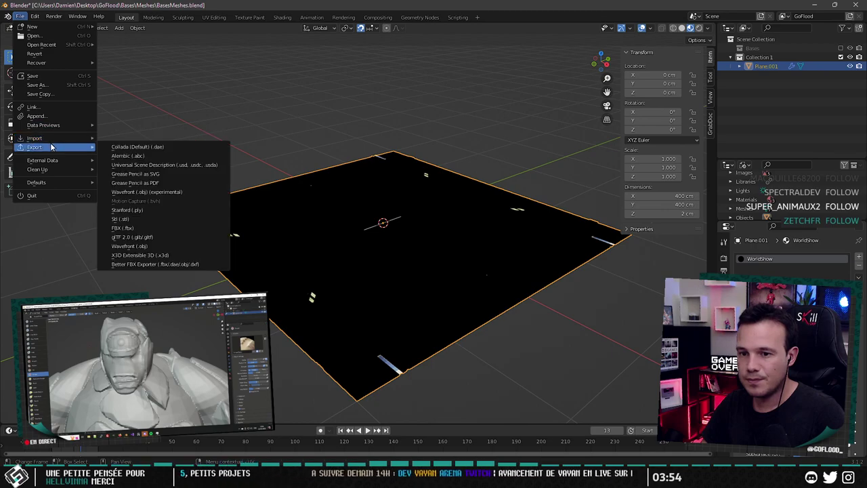
click(135, 228)
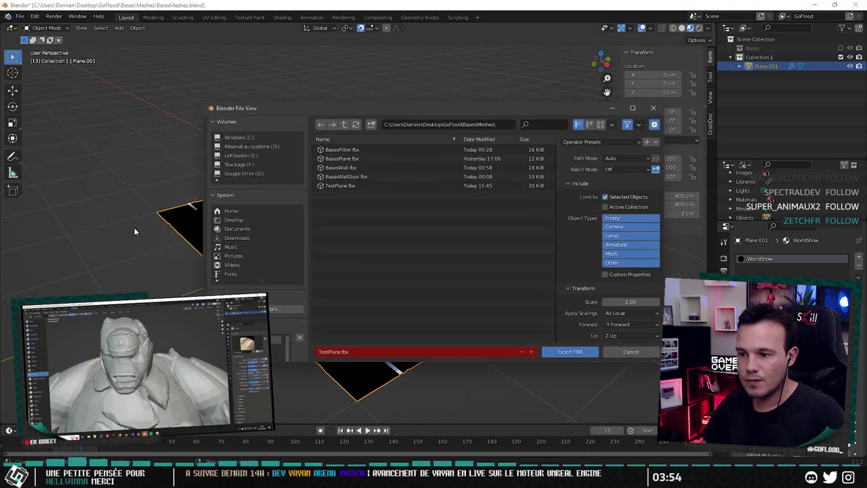
double_click(348, 186)
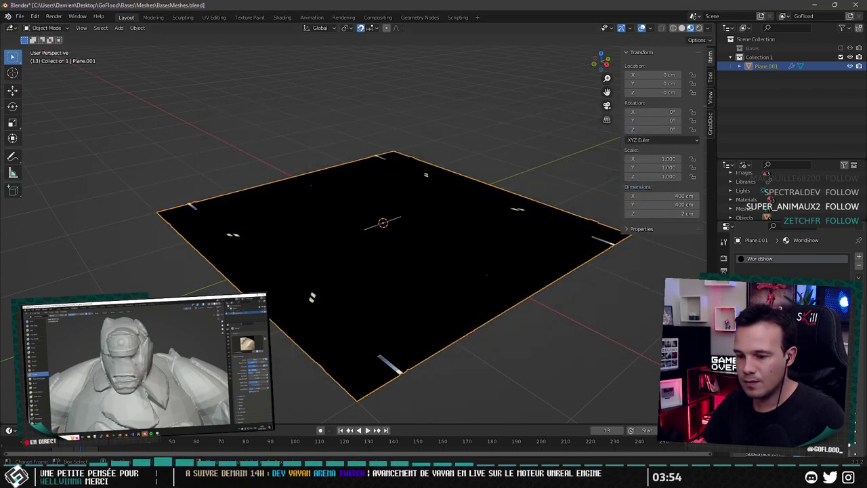
key(alt+Tab)
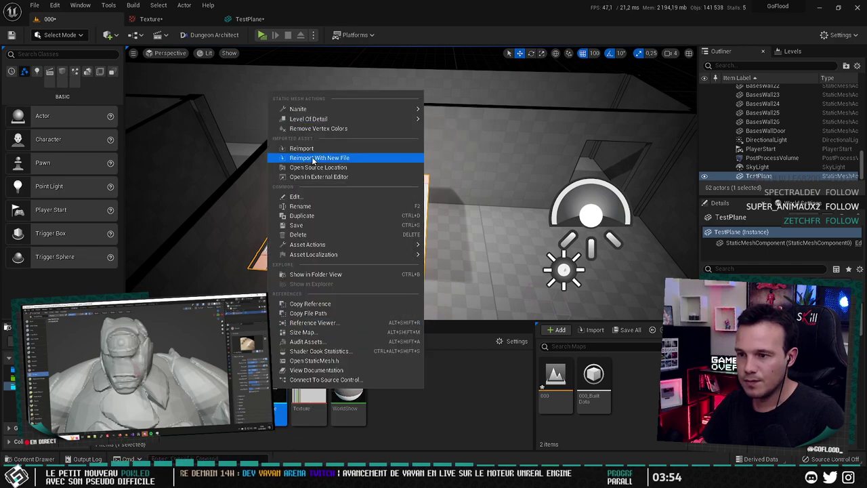
Reimport TestPlane and toggle its UV overlay through UV Channel 1, 0 and None.
click(425, 207)
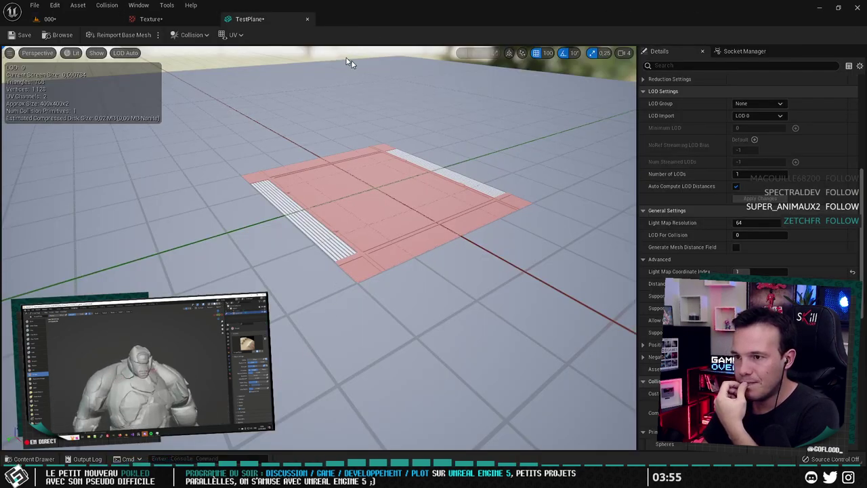
click(236, 35)
click(241, 37)
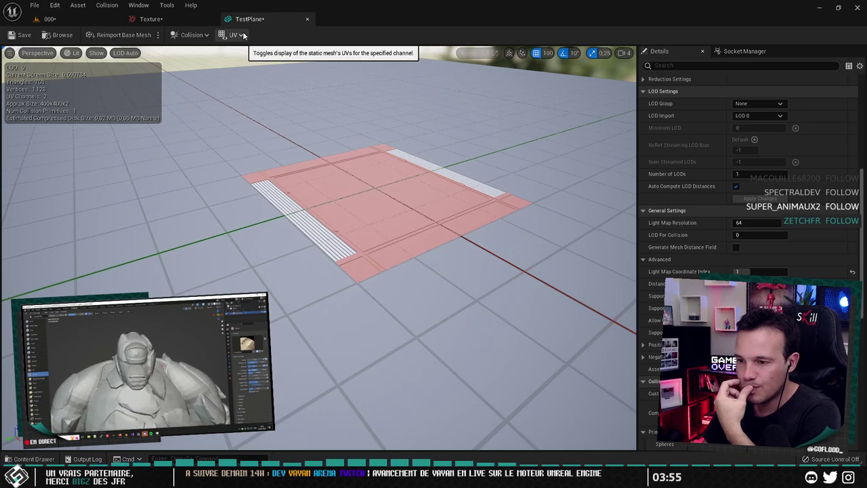
click(242, 36)
click(236, 75)
click(232, 36)
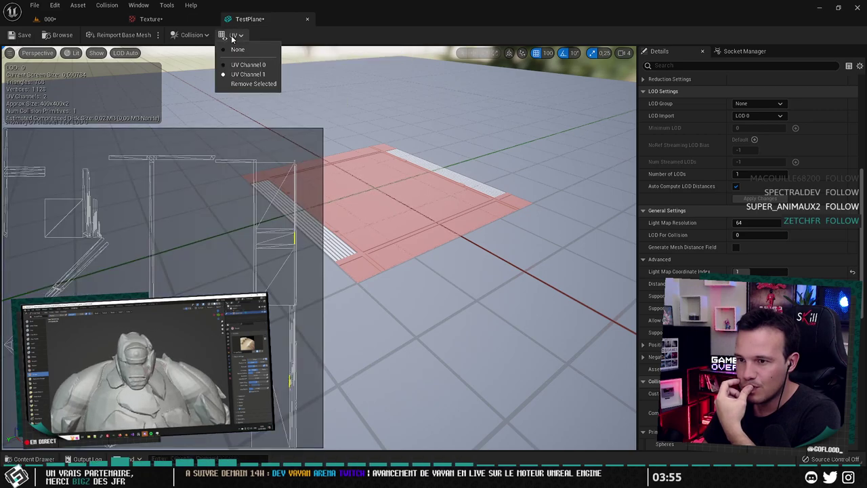
click(241, 64)
click(233, 35)
click(238, 49)
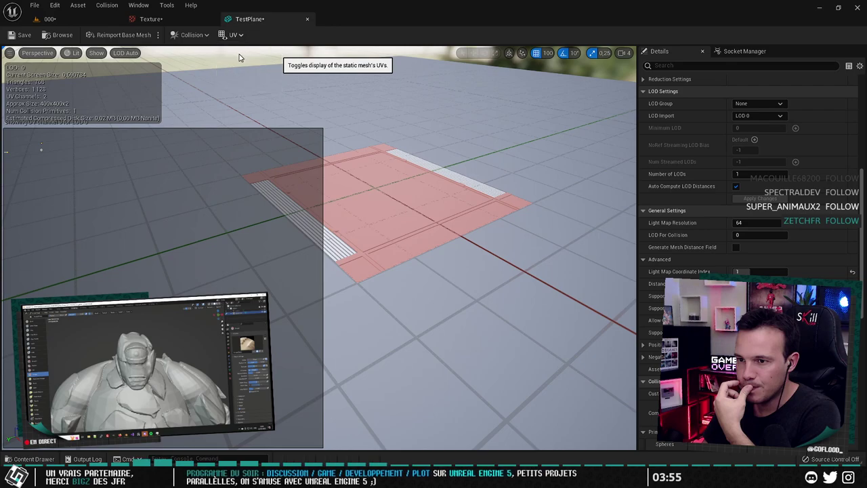
drag(266, 110, 249, 129)
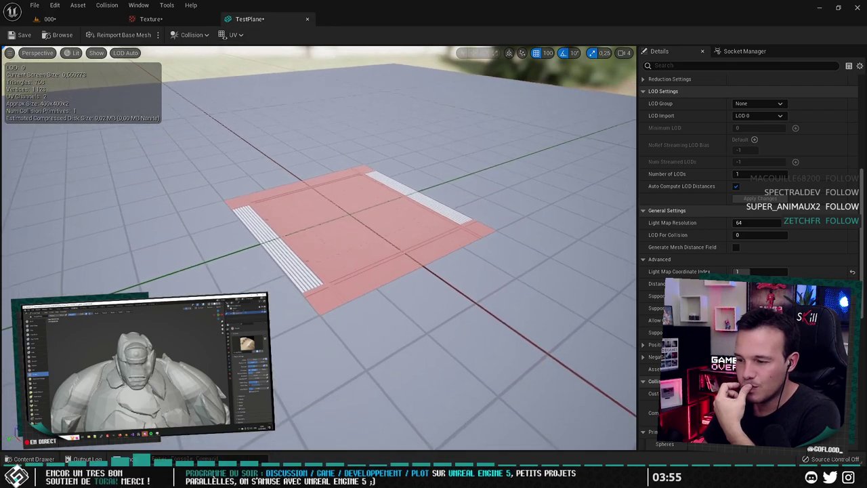
View the palette texture, then return to the level and select the WorldShow material.
click(151, 19)
click(82, 18)
click(143, 19)
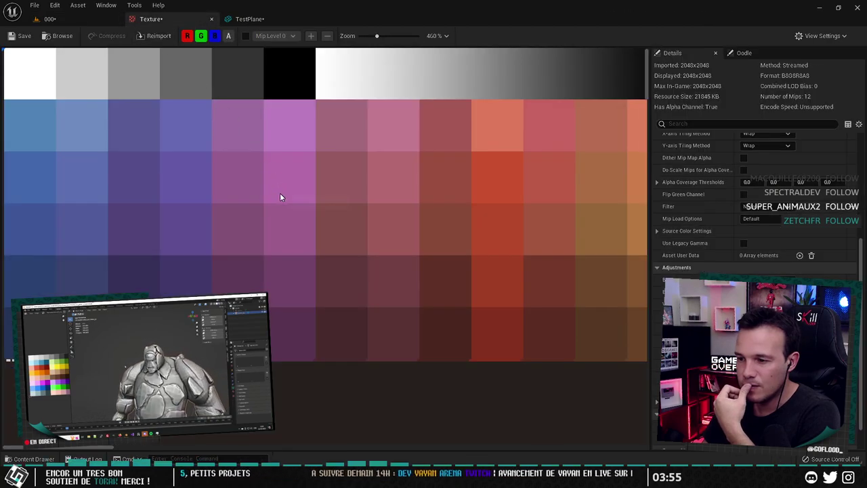
scroll(279, 192, down, 2)
click(72, 36)
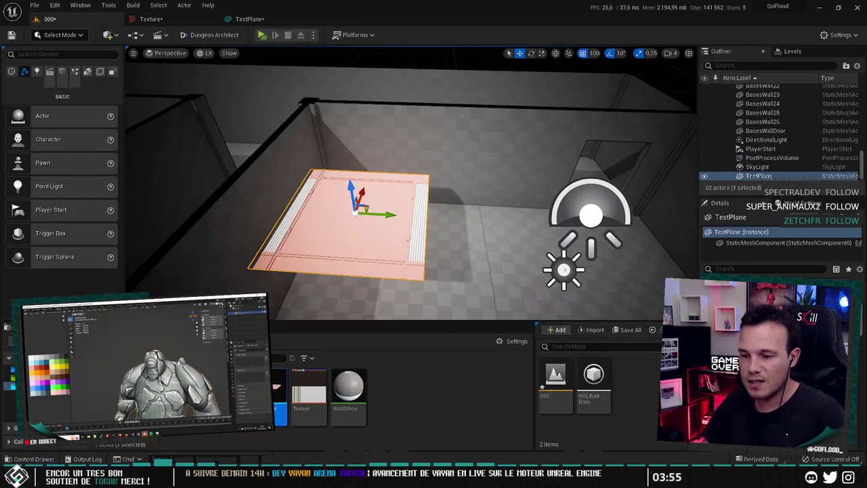
click(348, 392)
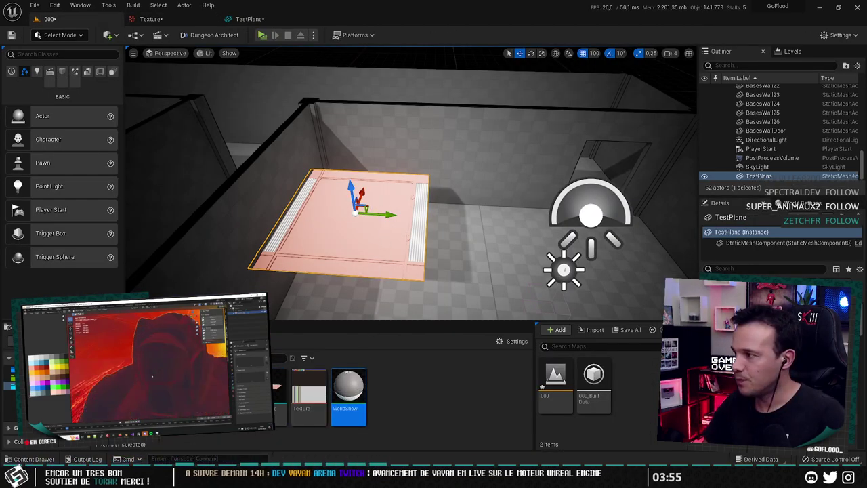
In WorldShow, wire a Constant node of 0 into both Metallic and Specular.
double_click(349, 391)
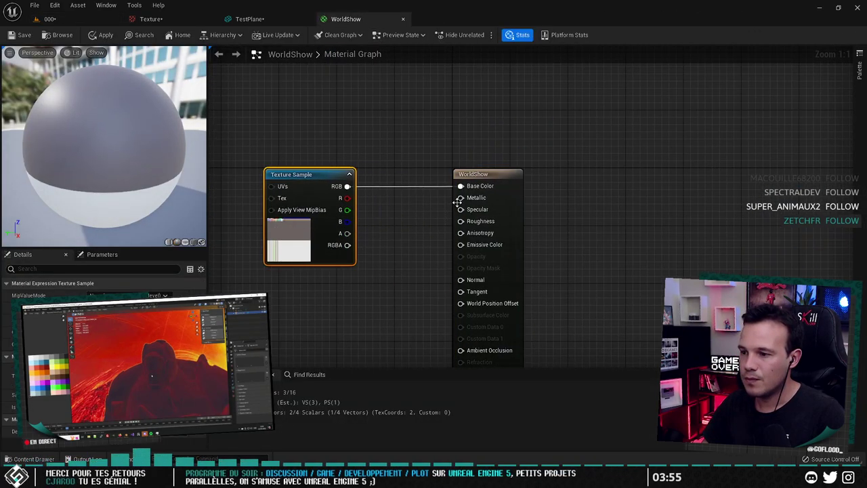
drag(396, 258, 397, 258)
text(const)
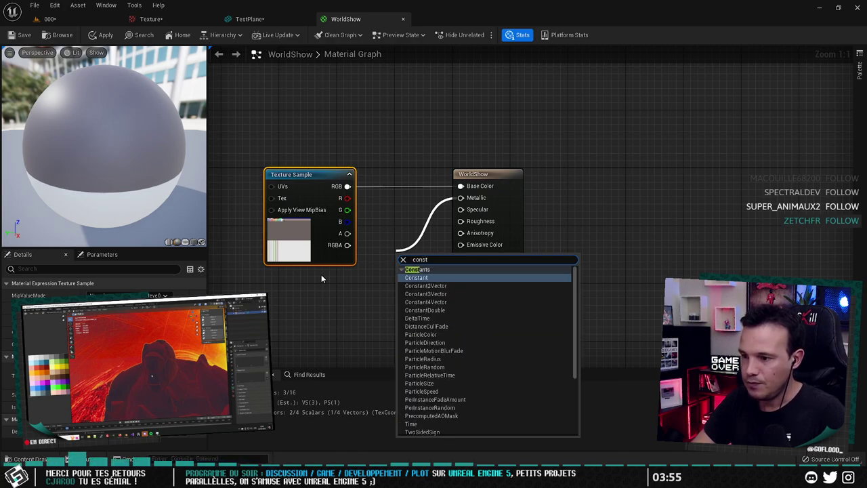
key(Return)
drag(413, 271, 462, 210)
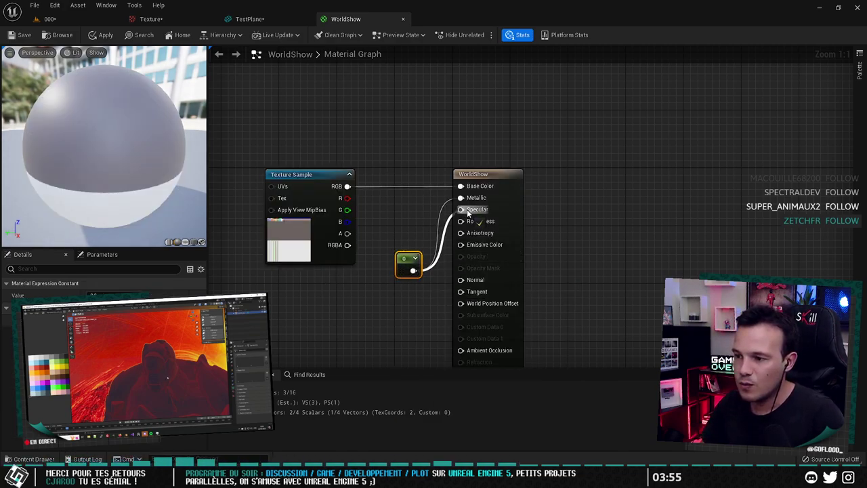
drag(400, 258, 392, 210)
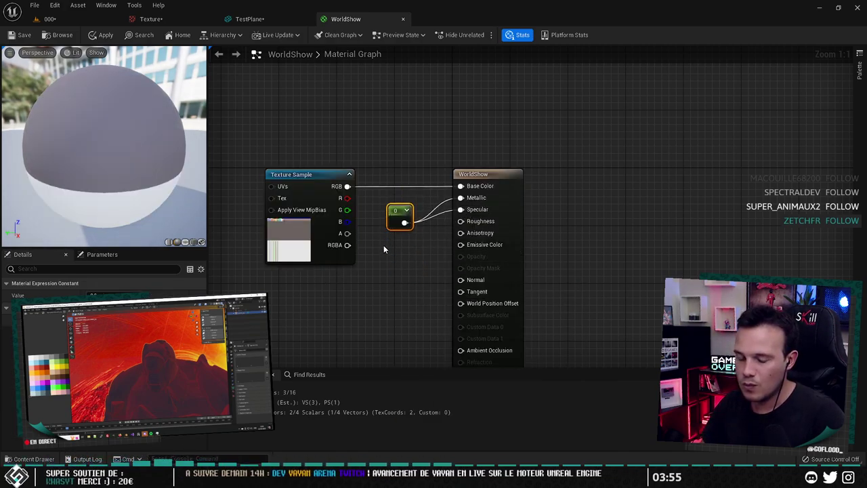
Feed a second Constant of 1 into Roughness, then apply the material and save all assets.
click(381, 258)
drag(402, 274, 461, 221)
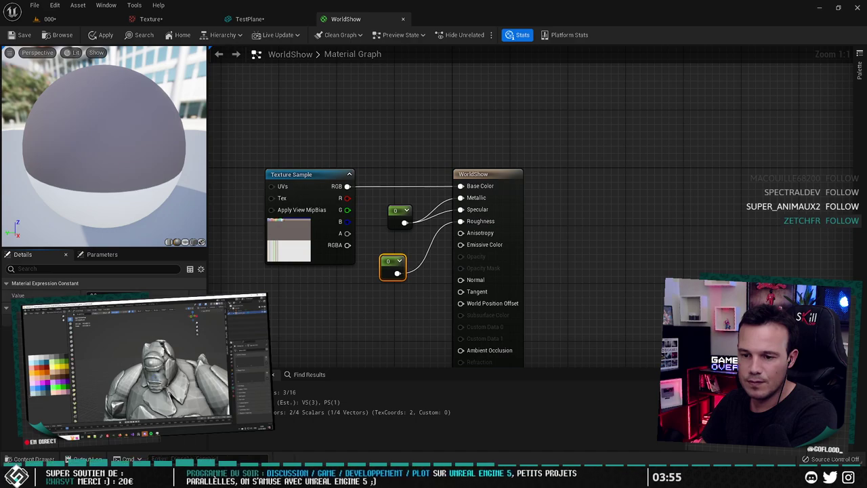
text(1)
key(Return)
click(184, 243)
drag(102, 156, 110, 116)
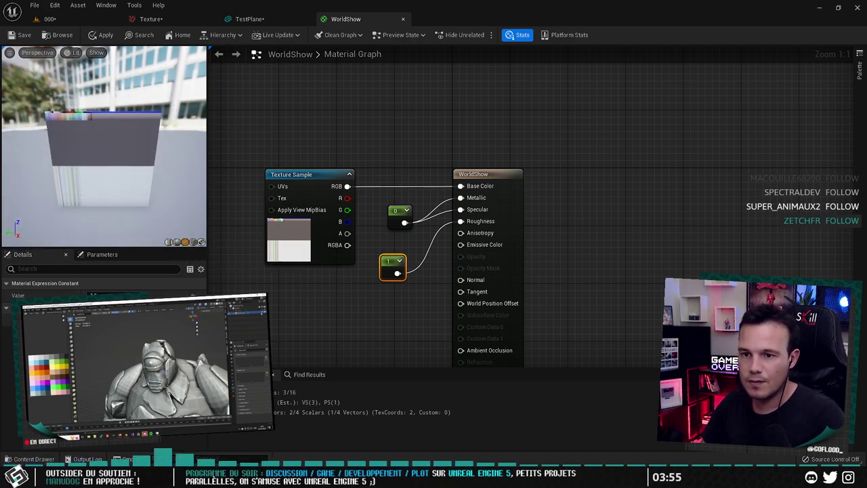
click(102, 34)
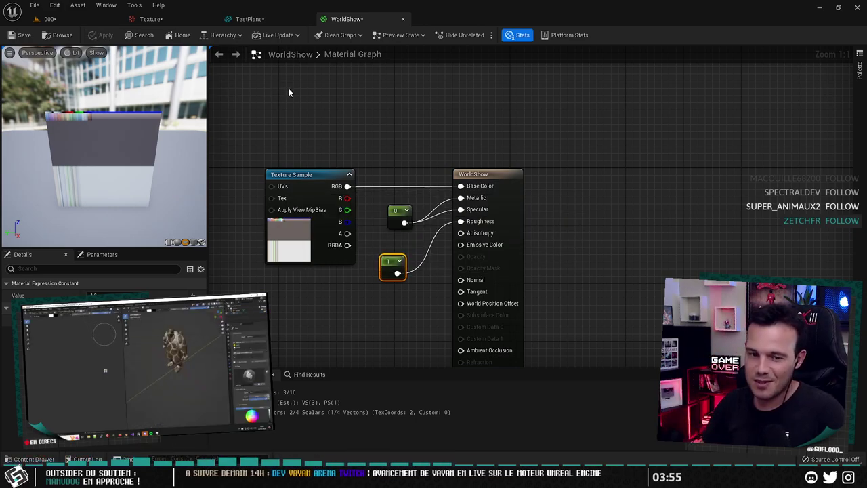
key(ctrl+s)
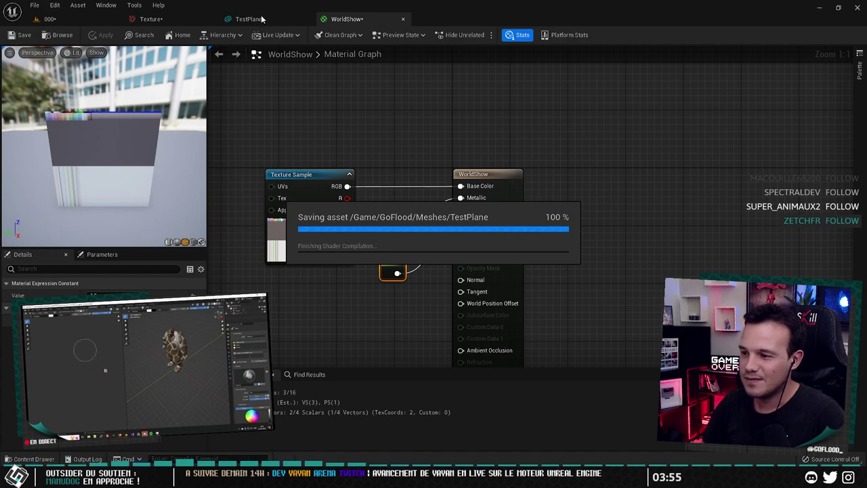
Zoom in on the TestPlane mesh surface, then orbit the 000 level view over the room.
click(261, 19)
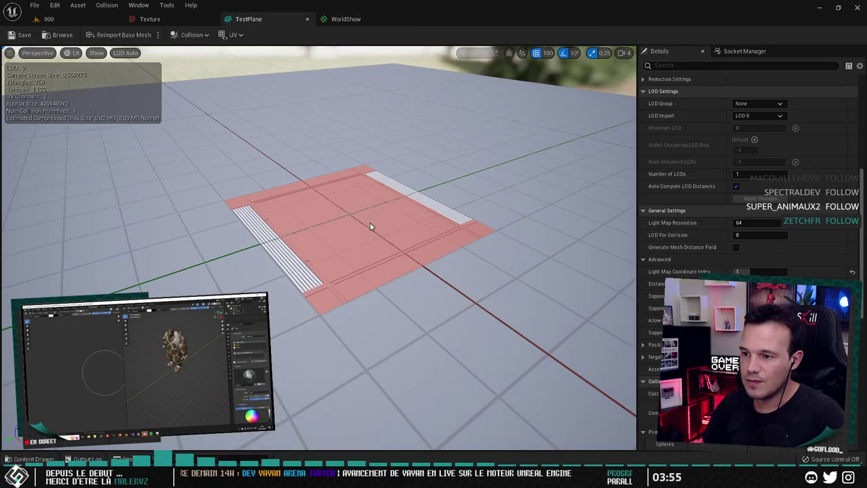
right_drag(333, 106, 332, 88)
scroll(293, 165, down, 5)
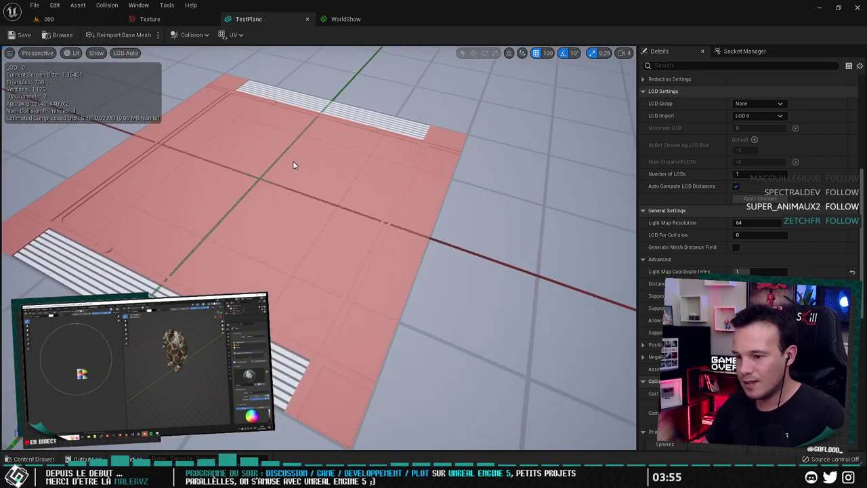
click(54, 19)
right_drag(406, 246, 388, 244)
Delete the BasesPlane tile, move TestPlane into its gap, and start Play with Alt+P.
click(484, 254)
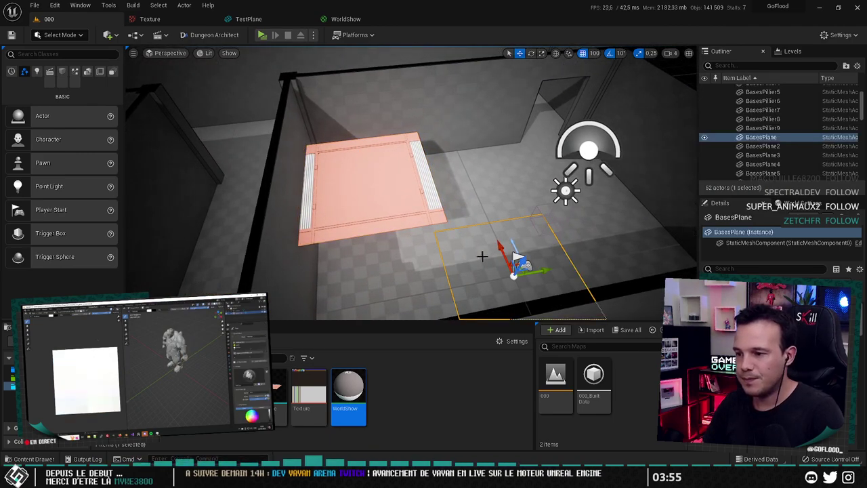
key(Delete)
click(383, 180)
right_drag(383, 180, 473, 115)
drag(473, 116, 509, 141)
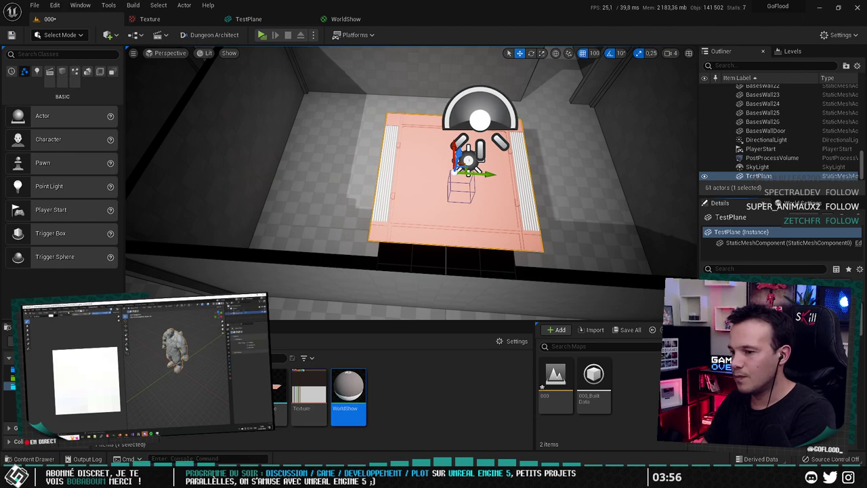
right_drag(456, 170, 336, 139)
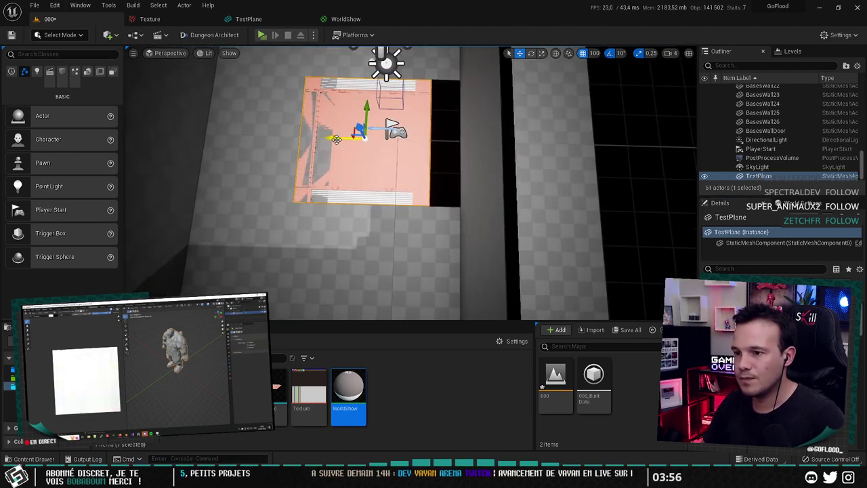
scroll(418, 141, up, 3)
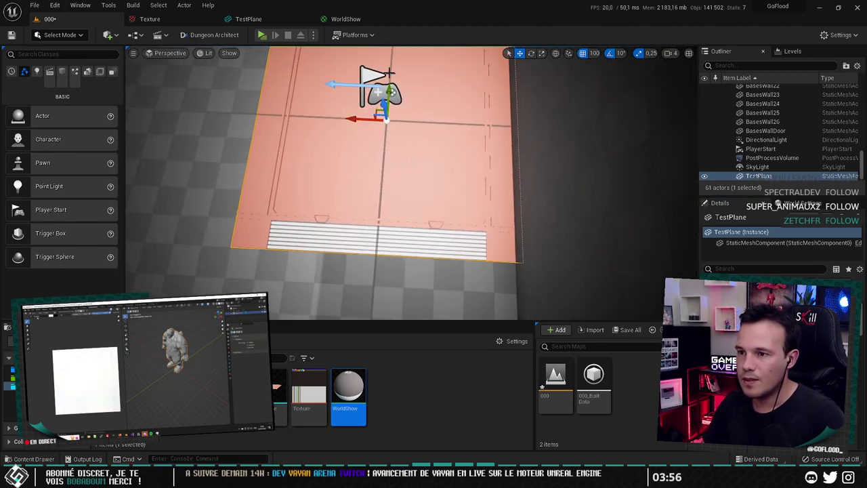
key(alt+p)
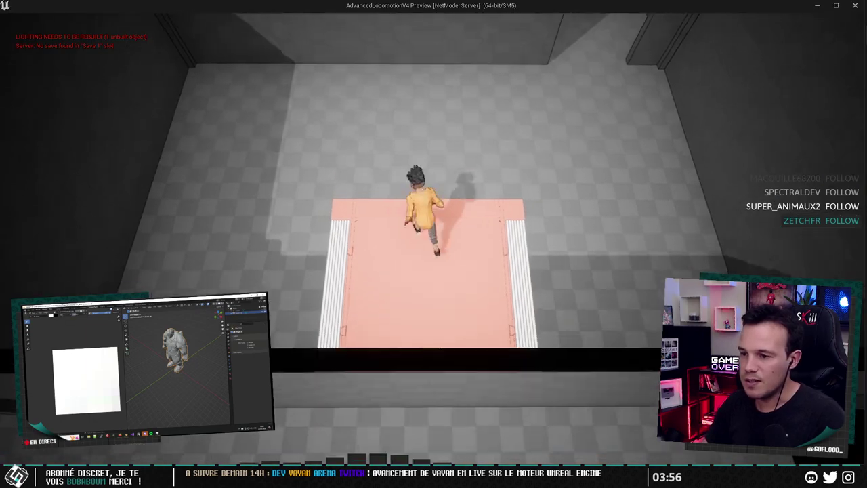
Walk the character back and forth over the pink TestPlane floor, then stop play.
key(w)
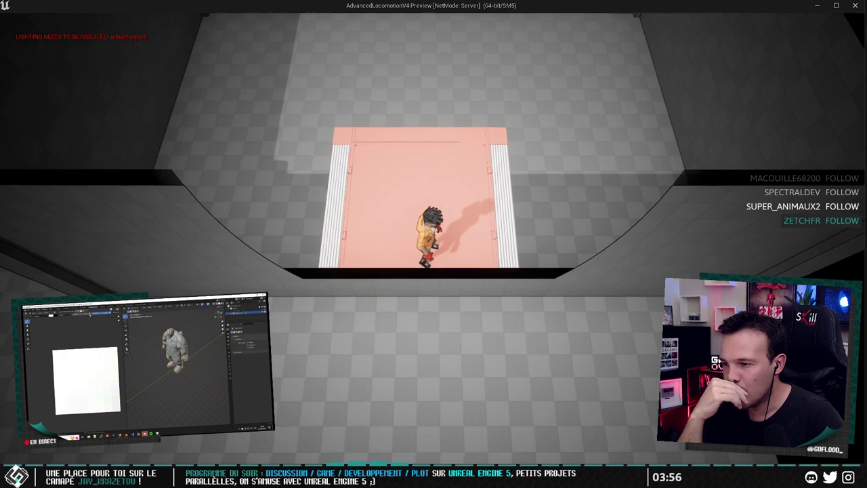
key(s)
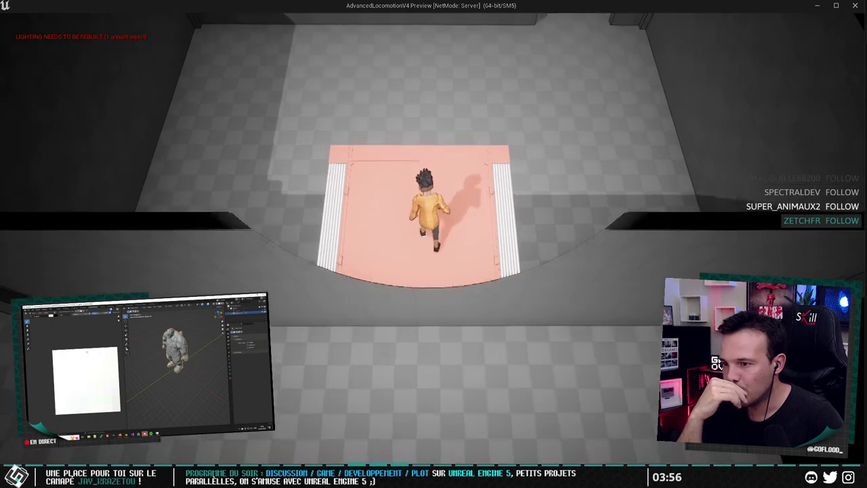
key(w)
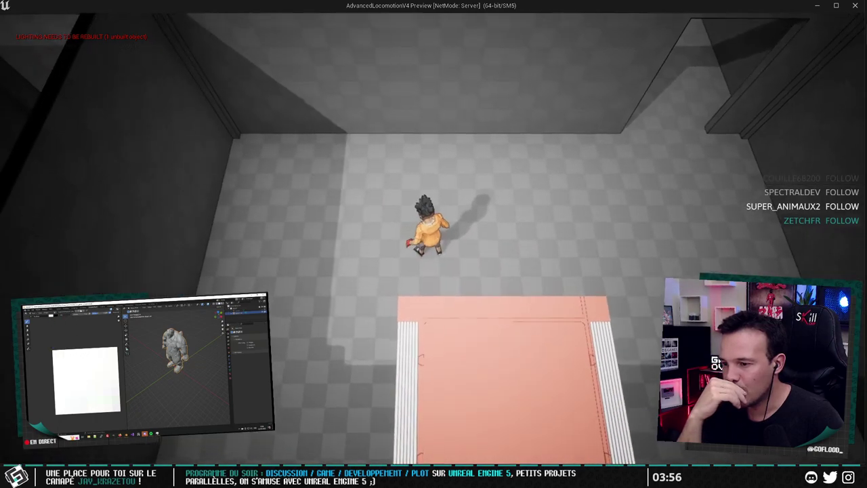
key(s)
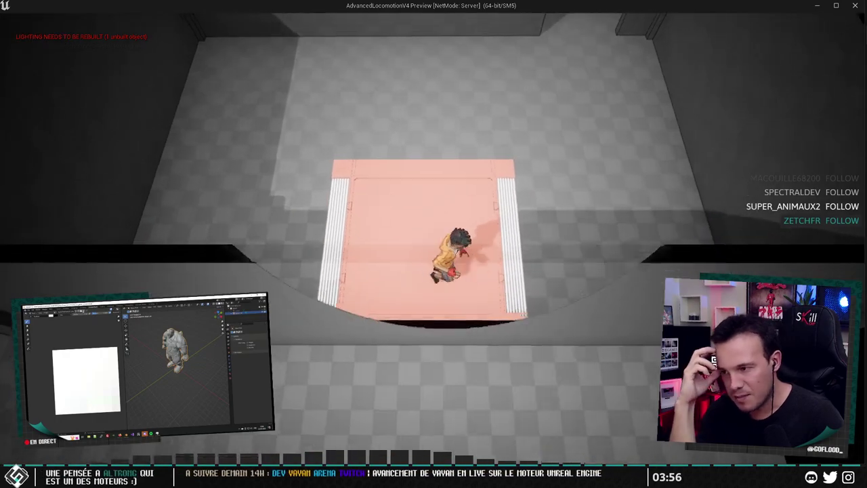
key(w)
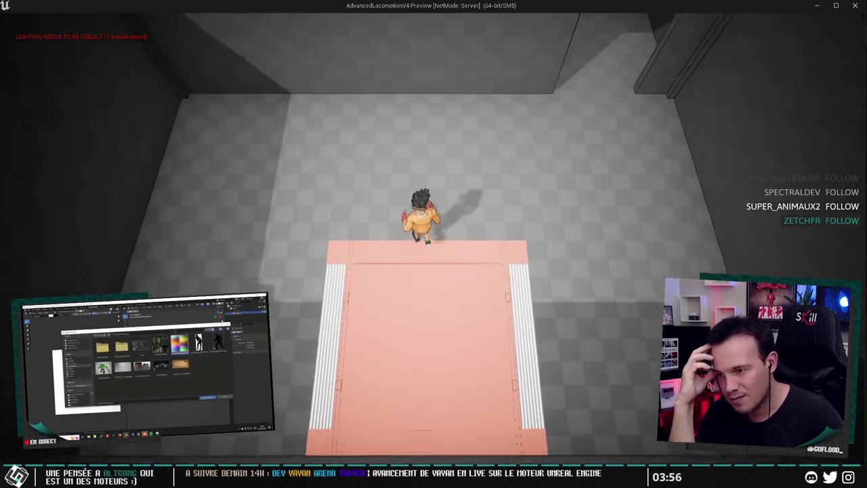
key(Escape)
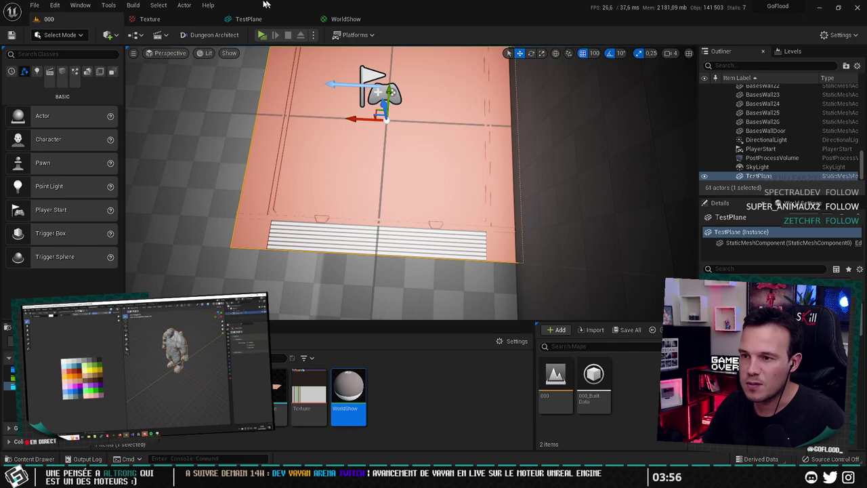
Switch through the TestPlane and WorldShow editors to the palette texture editor.
click(245, 19)
click(345, 19)
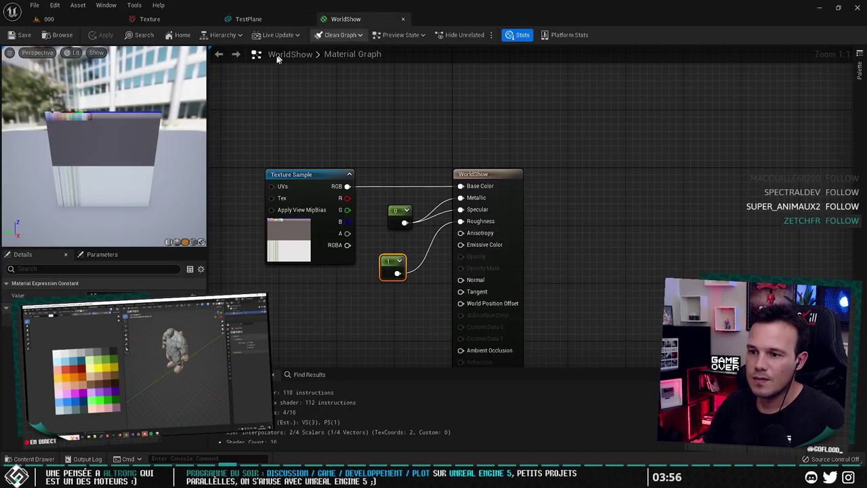
click(168, 19)
scroll(217, 150, down, 2)
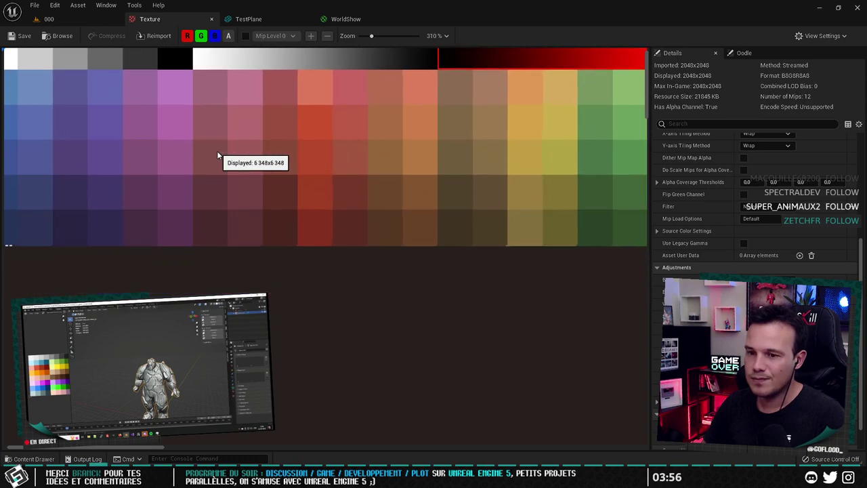
Set the palette texture's Texture Group to 8 Bit Data, then switch to the TestPlane mesh.
scroll(806, 253, up, 3)
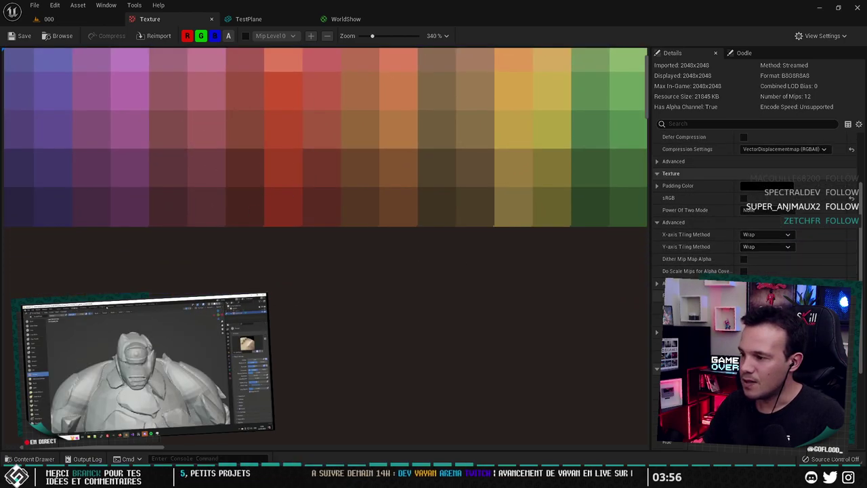
scroll(751, 203, up, 3)
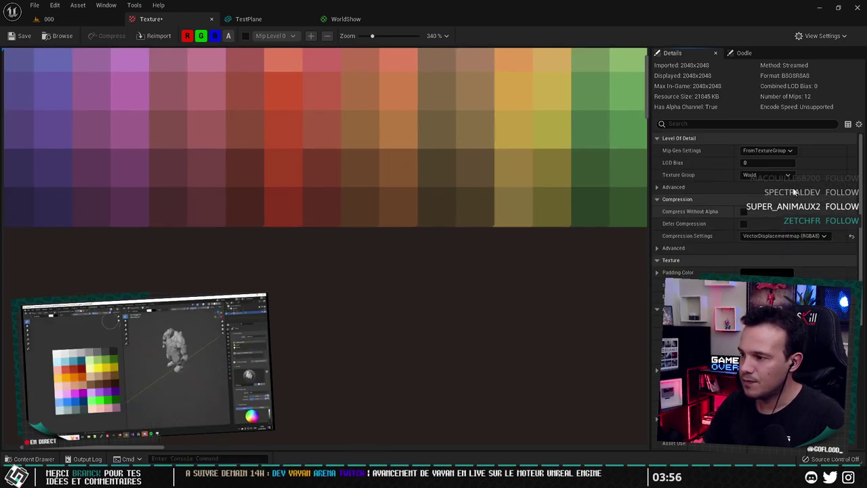
click(768, 174)
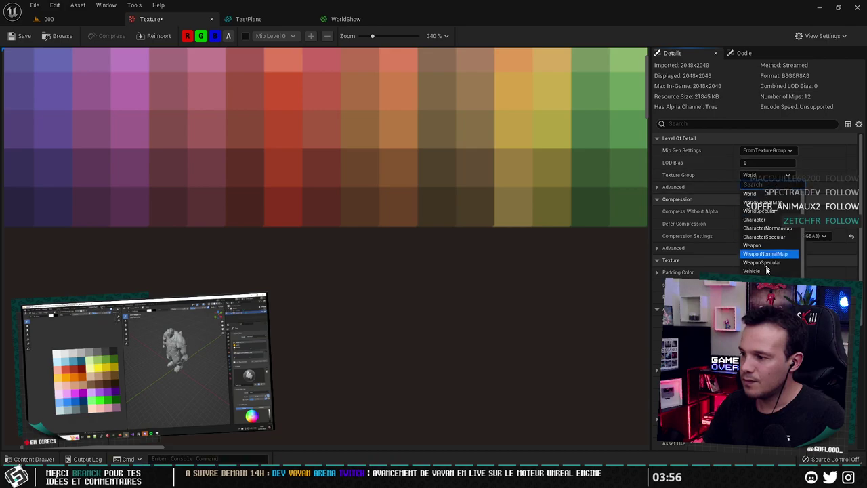
scroll(768, 271, down, 4)
scroll(765, 244, down, 2)
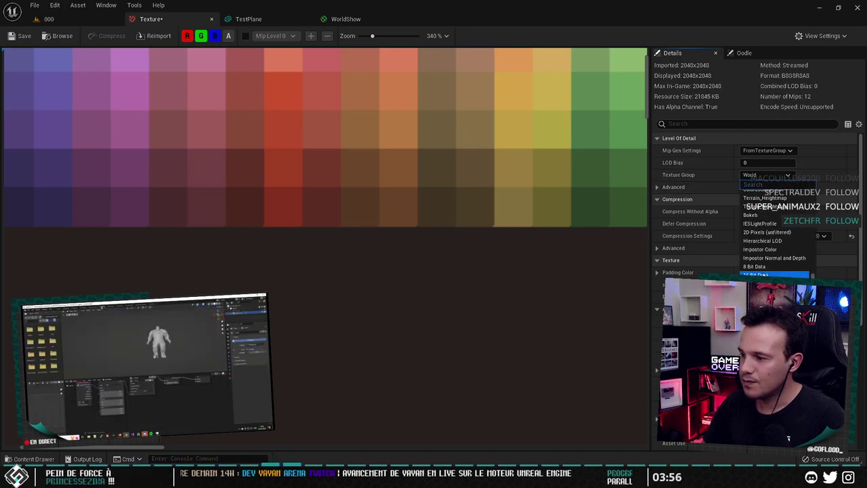
click(765, 269)
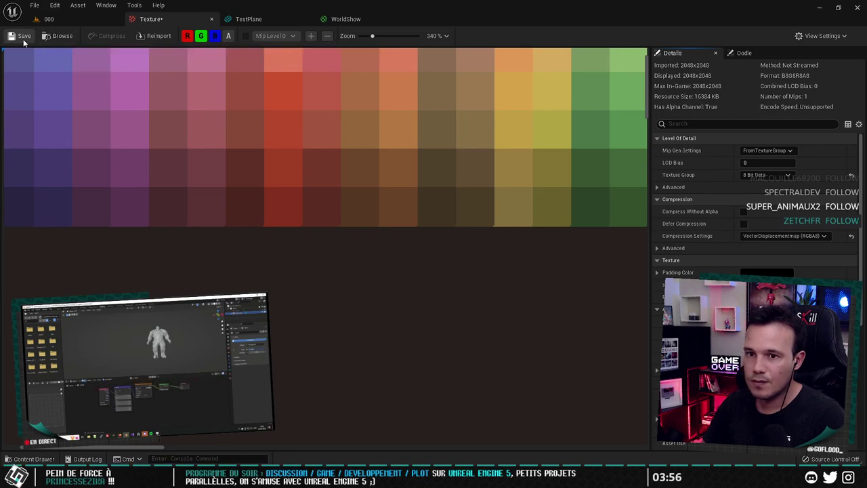
click(268, 19)
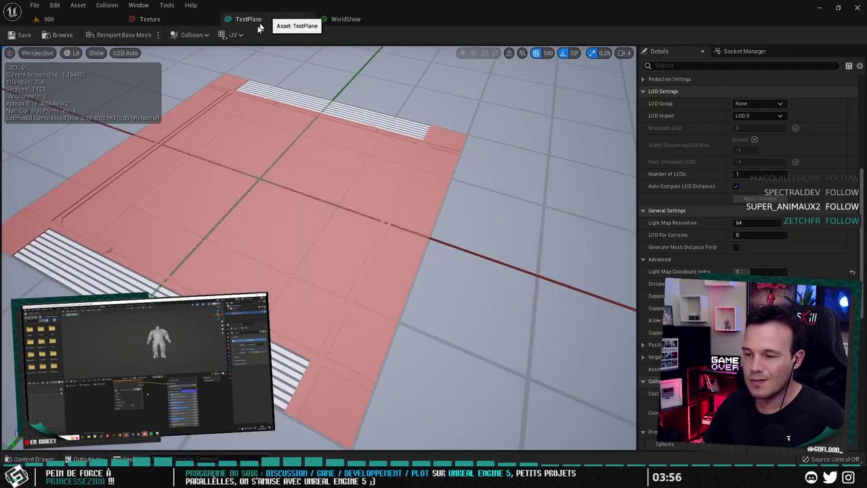
Orbit the WorldShow material preview closer to the colour swatches.
click(345, 19)
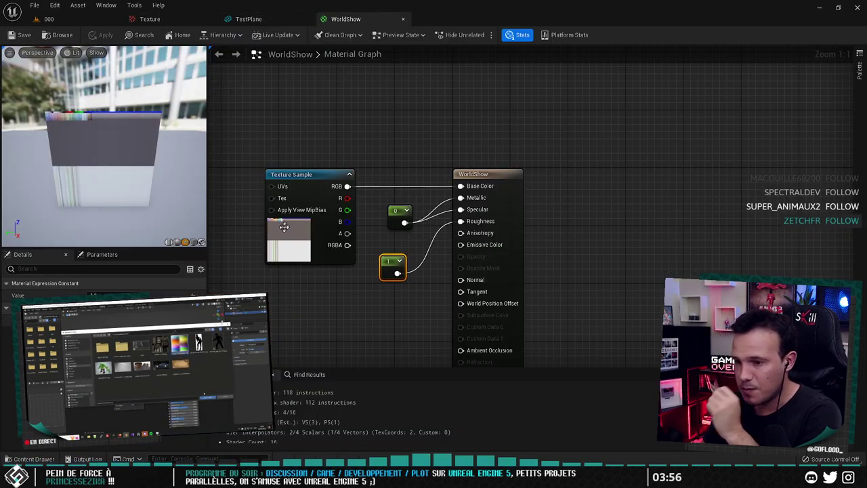
scroll(27, 124, up, 3)
drag(27, 123, 60, 151)
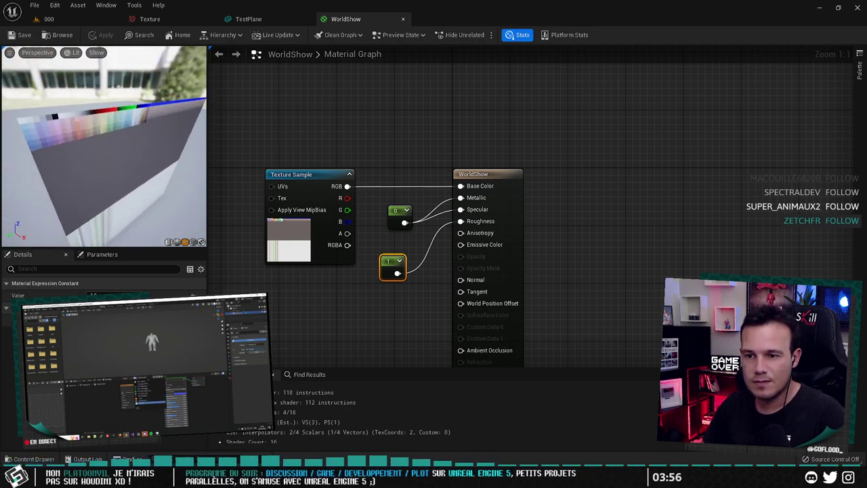
click(341, 249)
right_drag(341, 250, 408, 252)
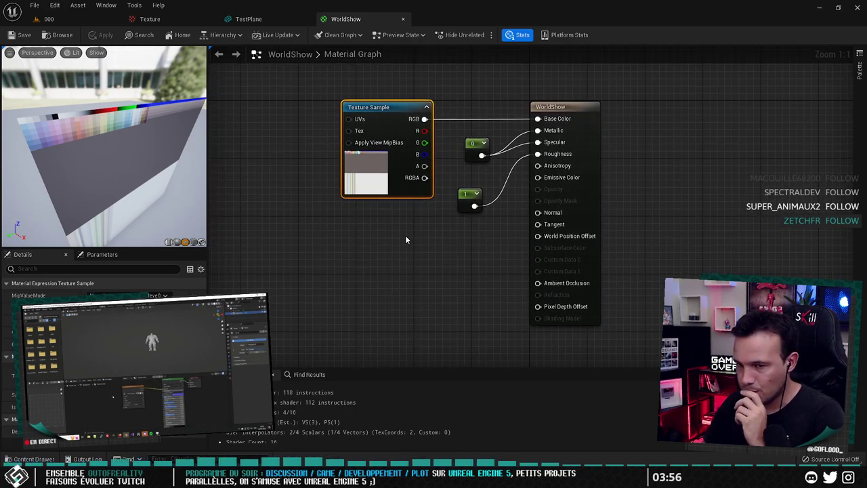
mouse_move(23, 133)
mouse_down()
mouse_move(47, 145)
mouse_move(24, 134)
mouse_up()
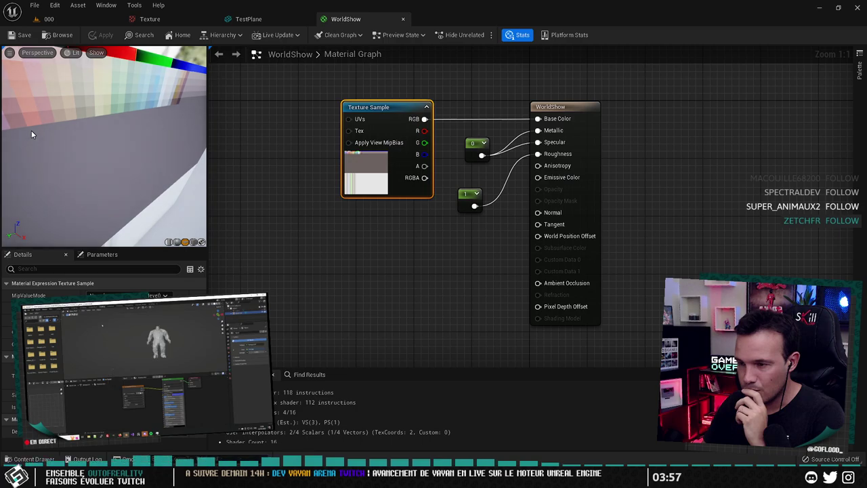
Set the Roughness constant to 0 and adjust the Metallic/Specular constant, then return to the texture.
click(471, 197)
text(0)
key(Return)
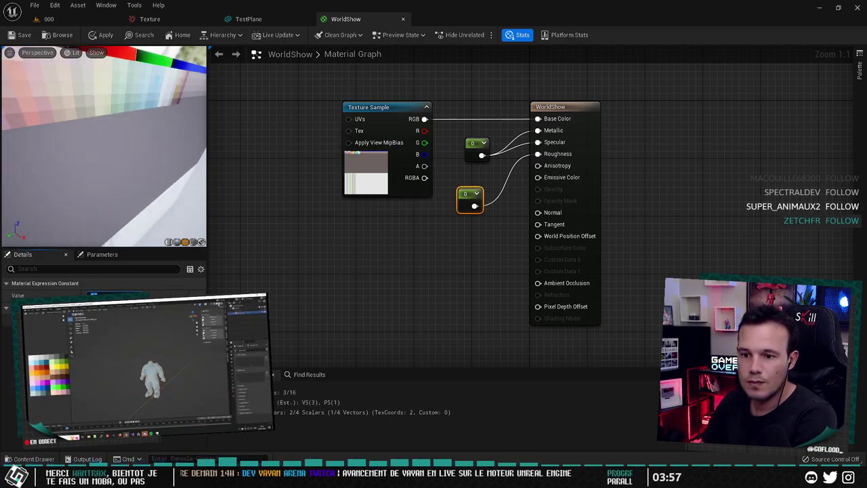
click(472, 153)
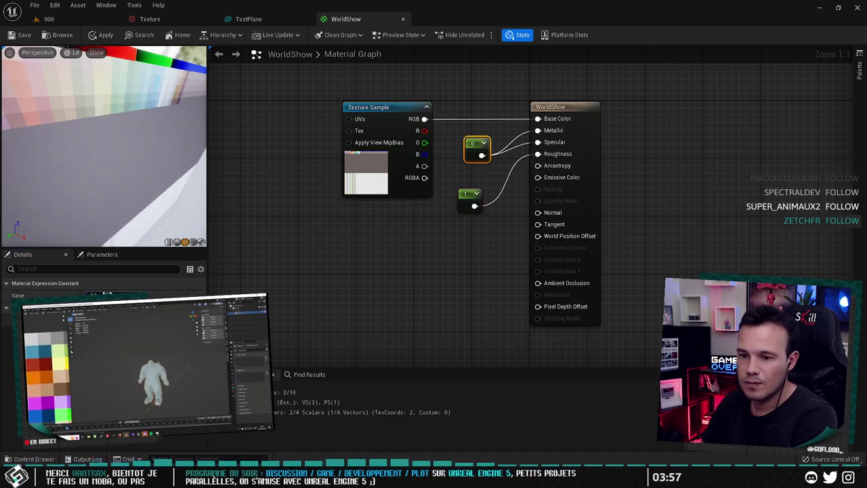
mouse_move(107, 295)
mouse_down()
mouse_move(116, 294)
mouse_move(95, 295)
mouse_up()
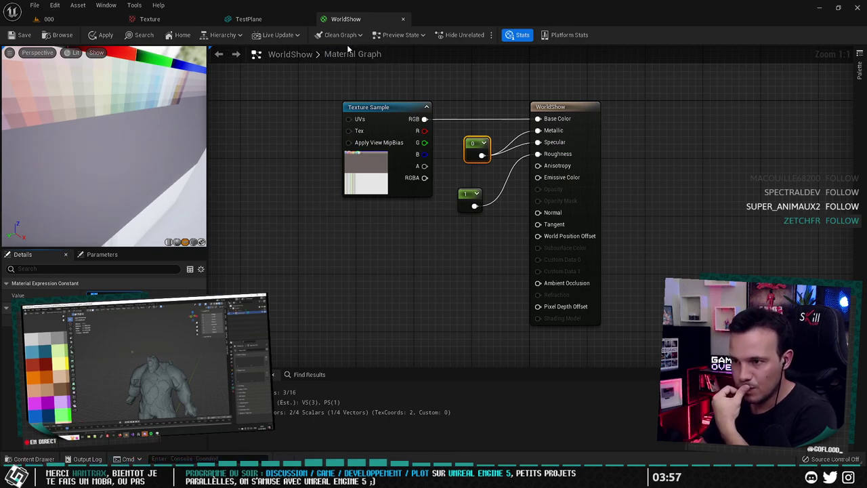
click(273, 20)
click(182, 19)
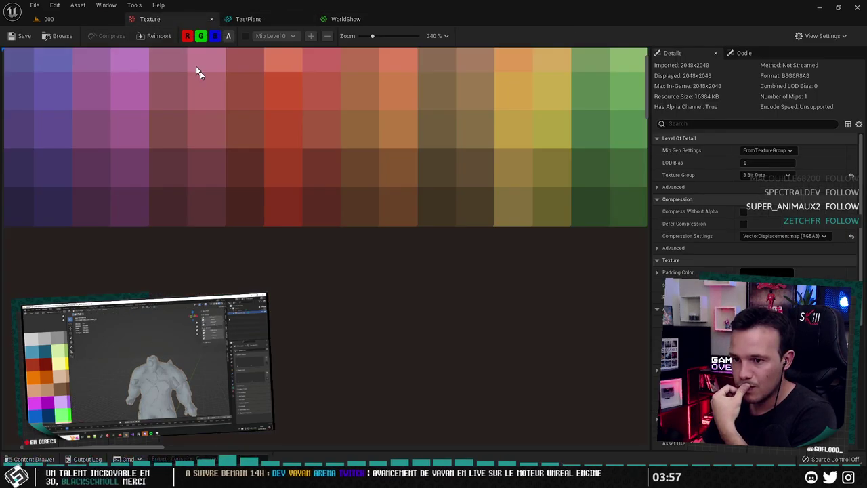
Reset the palette texture's Texture Group to default and set its Filter to Nearest.
scroll(245, 132, down, 5)
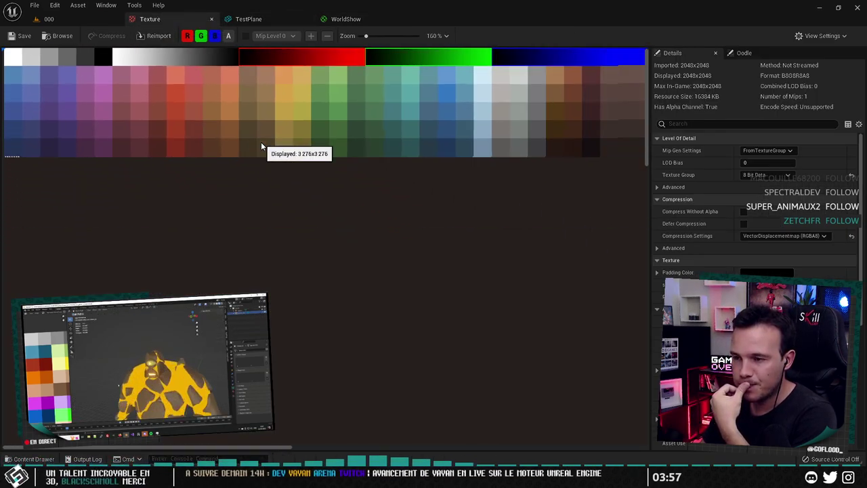
scroll(261, 145, down, 6)
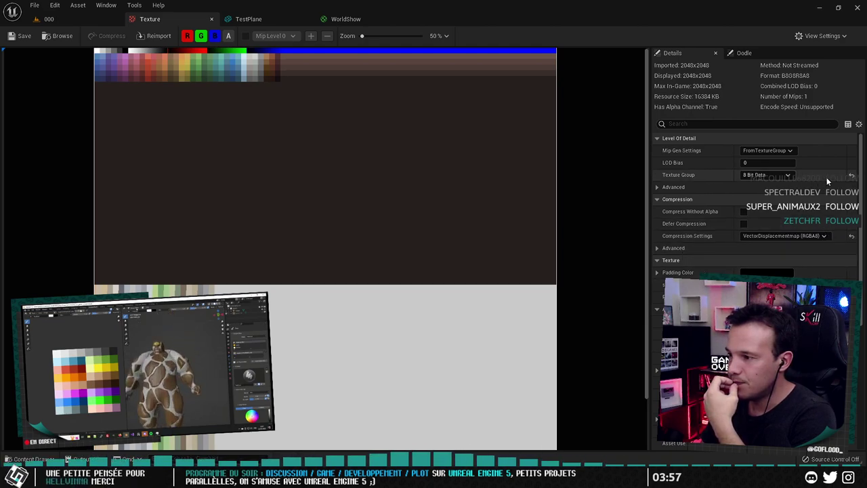
click(849, 177)
scroll(849, 177, down, 5)
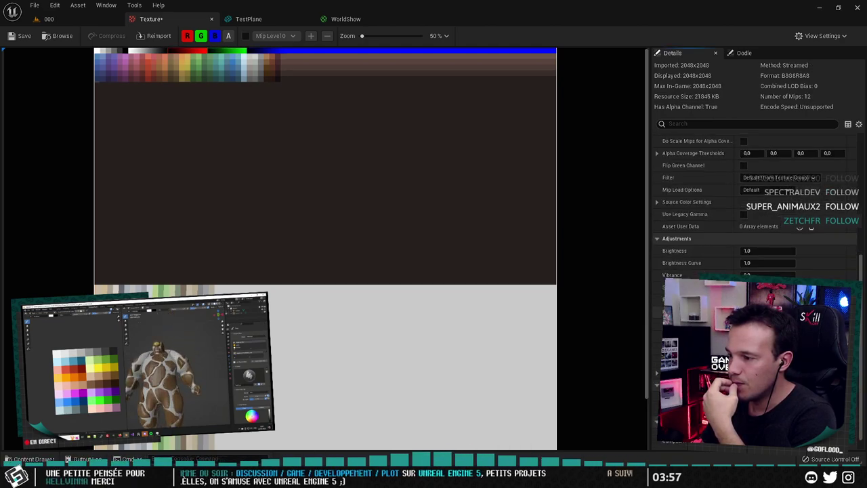
click(786, 178)
click(753, 187)
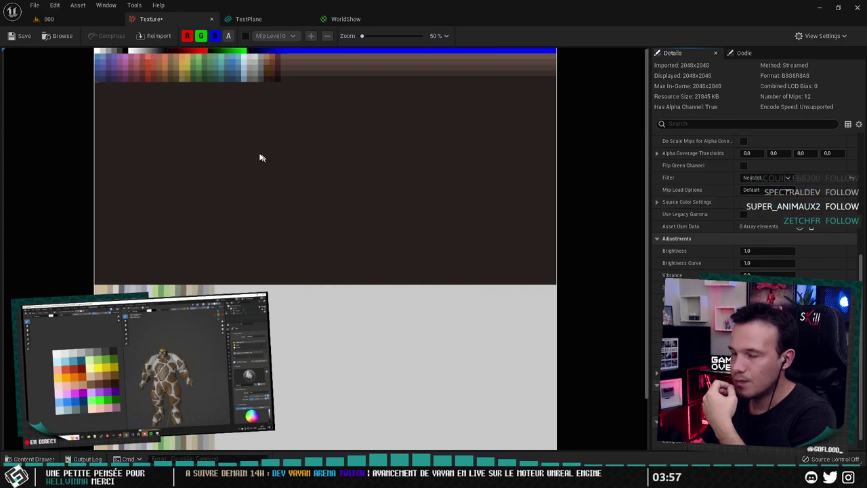
Review the WorldShow material graph and preview, then go back to the 000 level and select PostProcessVolume.
click(332, 19)
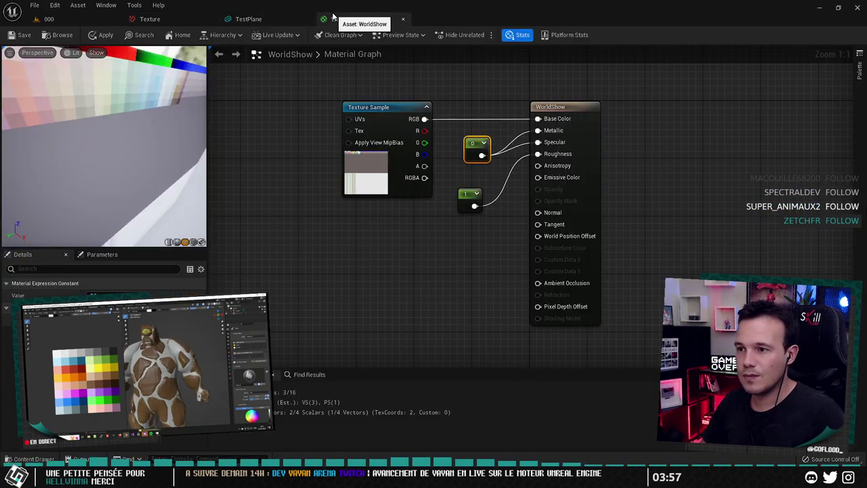
right_drag(259, 146, 333, 231)
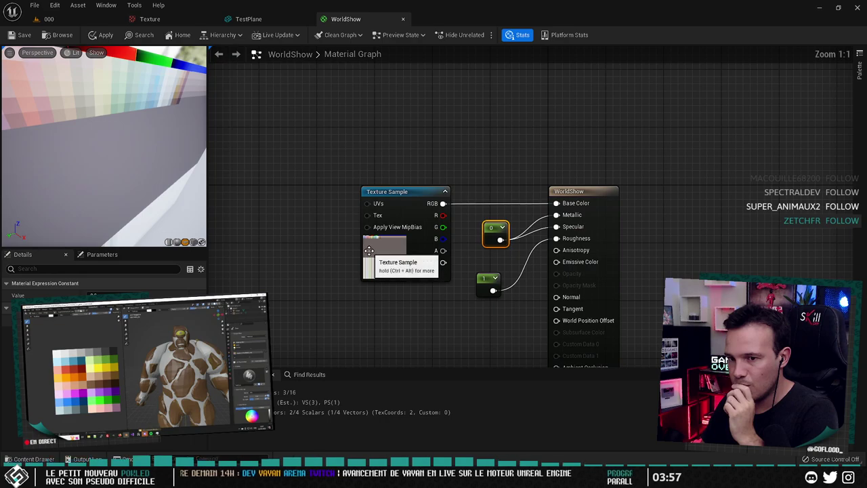
right_drag(447, 316, 379, 294)
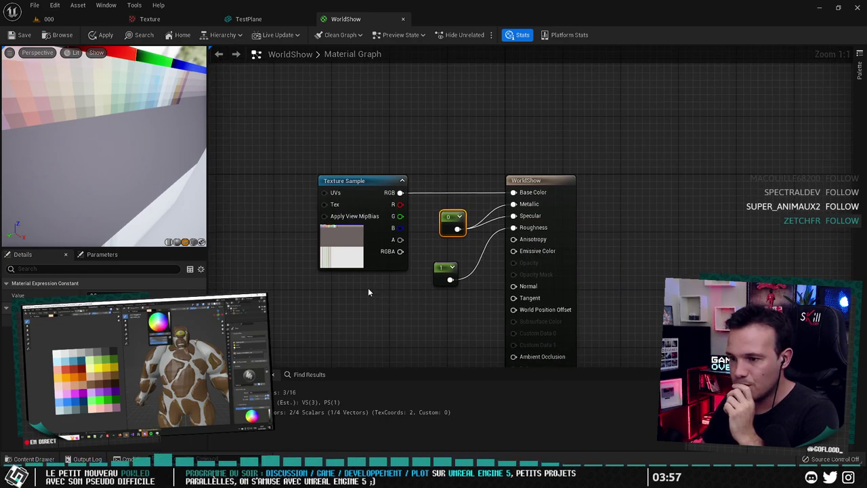
drag(113, 116, 112, 112)
click(71, 20)
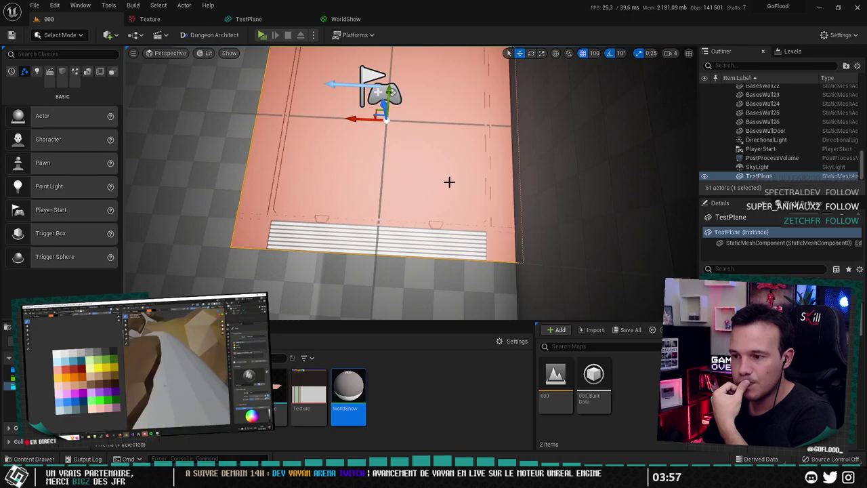
click(778, 157)
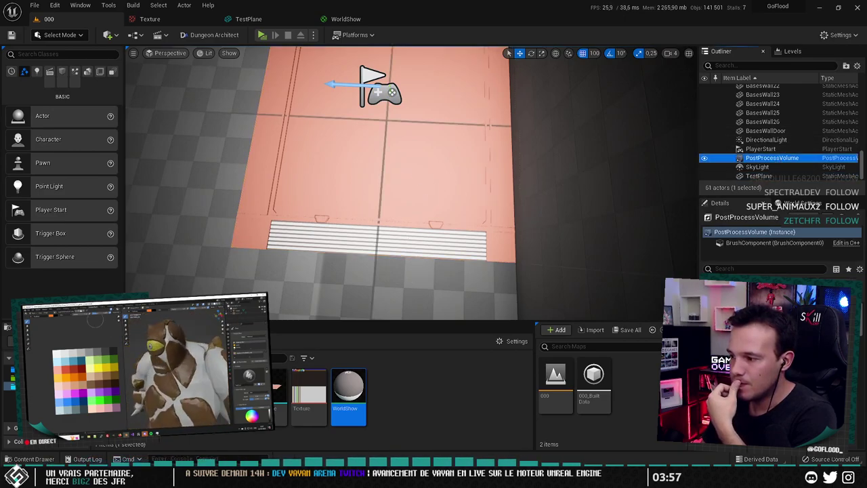
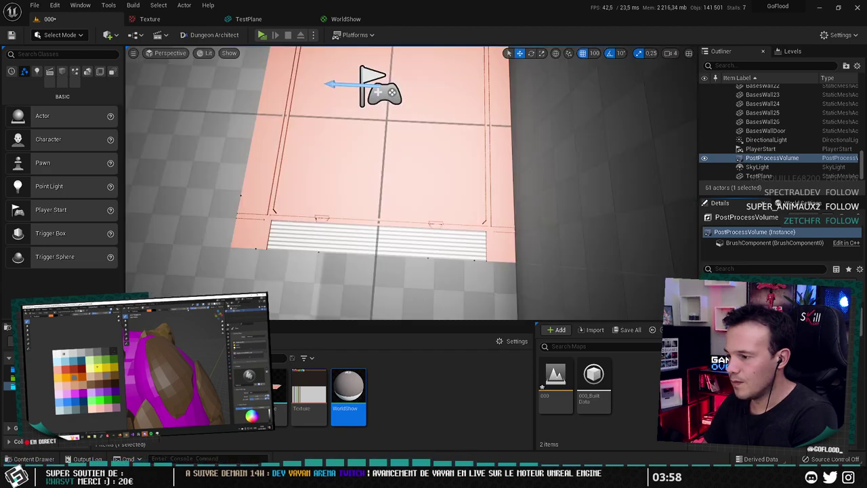
Open the WorldShow material graph and tidy the Texture Sample and constant nodes.
scroll(489, 274, down, 5)
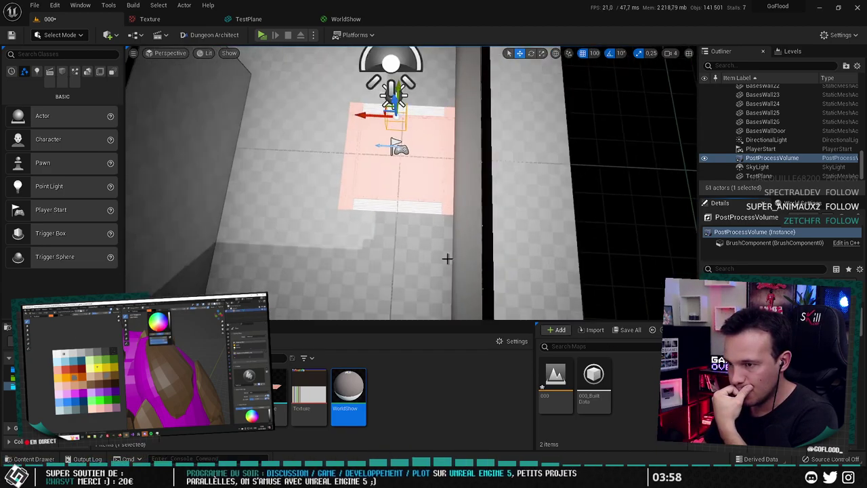
scroll(449, 257, up, 3)
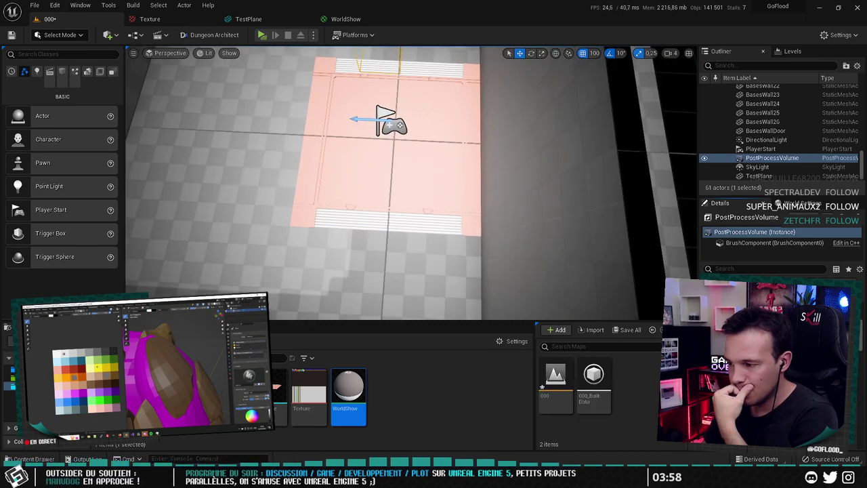
click(169, 23)
click(350, 19)
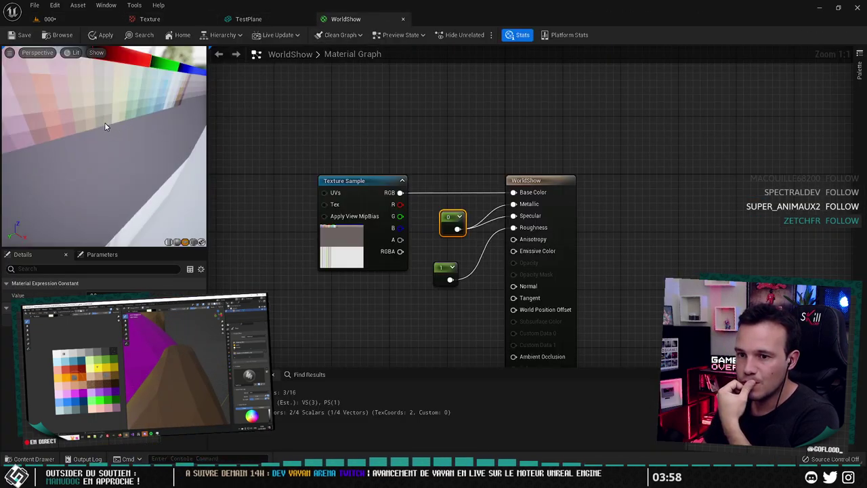
scroll(42, 112, down, 5)
scroll(41, 110, up, 5)
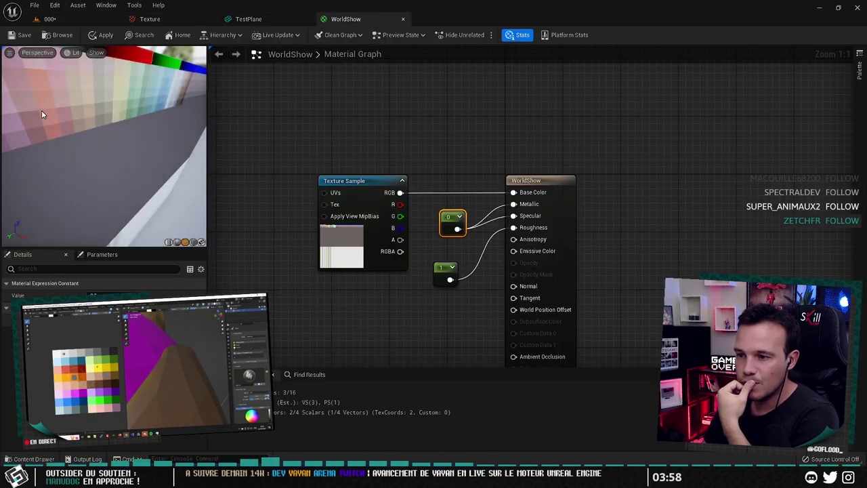
scroll(57, 128, down, 5)
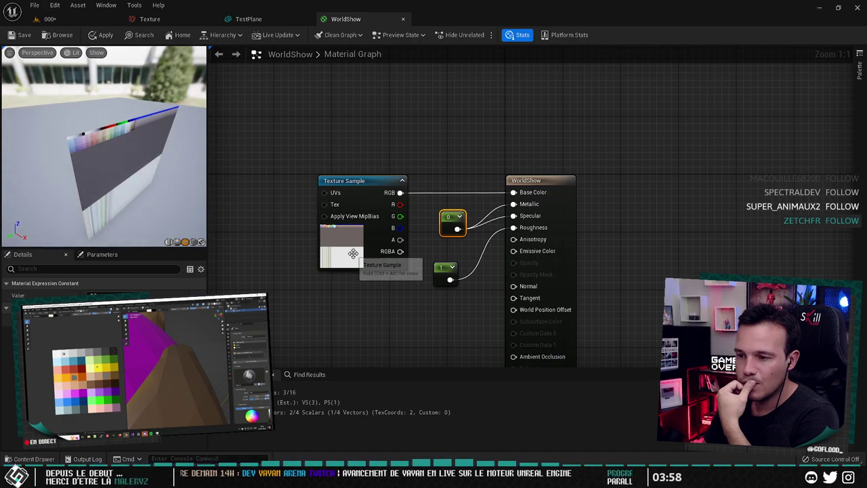
click(379, 261)
right_drag(402, 278, 448, 226)
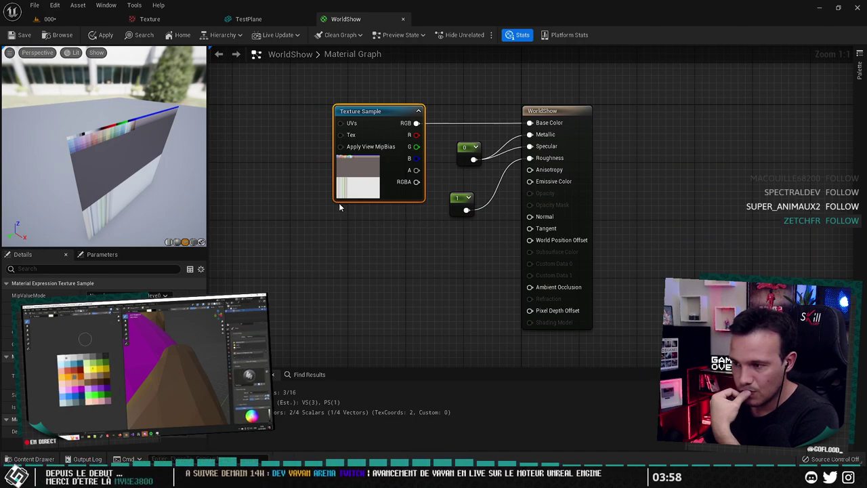
drag(460, 198, 458, 178)
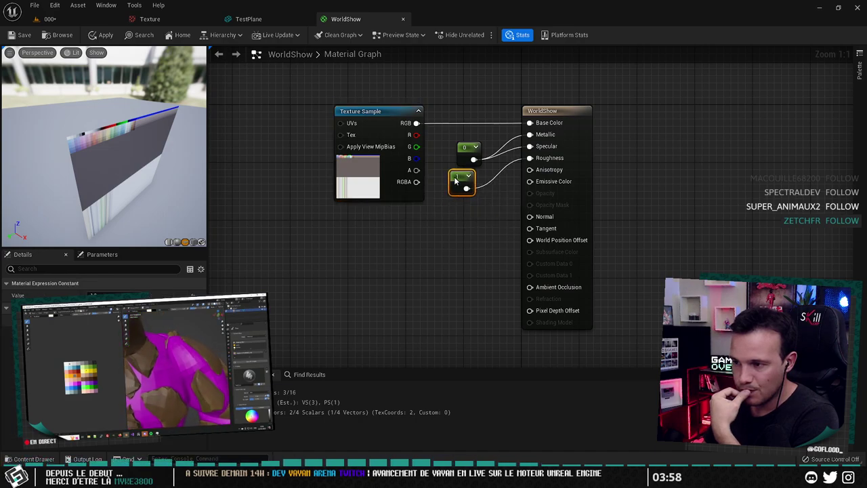
Switch the WorldShow shading model to Unlit, then back to Default Lit.
click(591, 160)
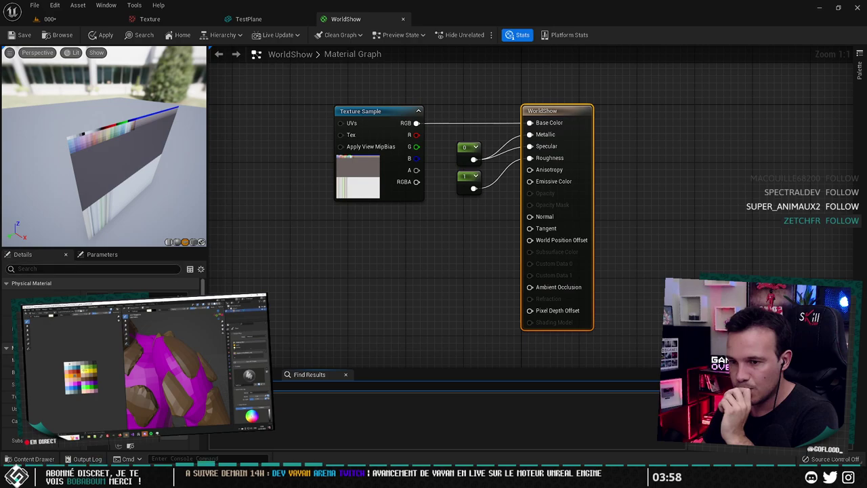
click(136, 296)
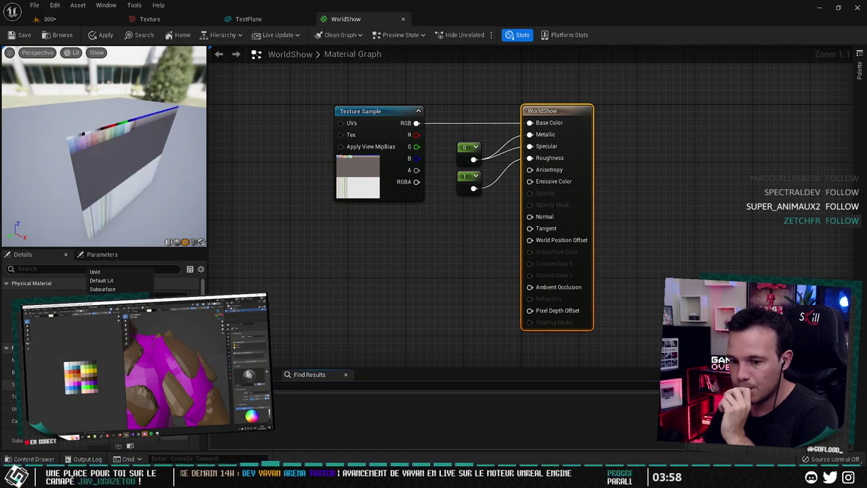
click(98, 272)
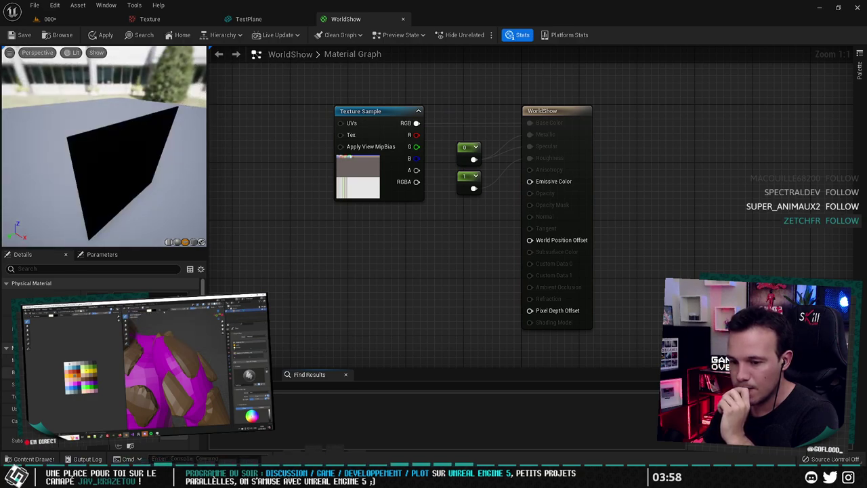
click(136, 296)
click(109, 281)
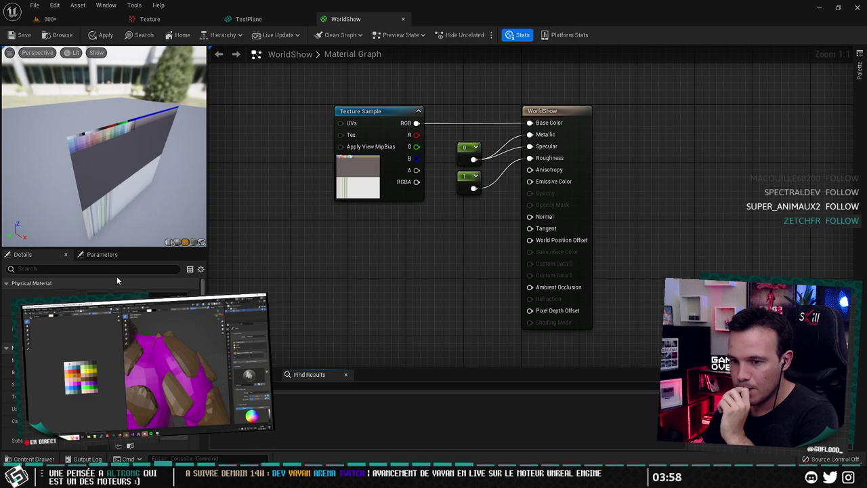
drag(65, 105, 64, 100)
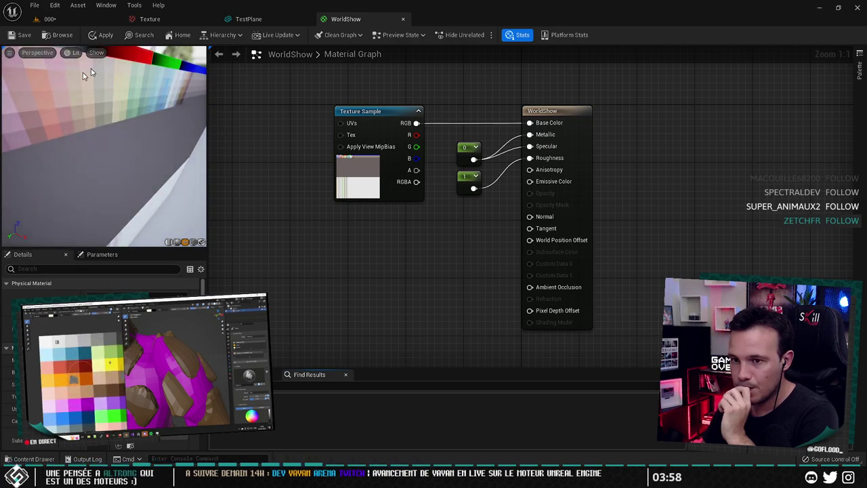
Wire the texture RGB into Emissive Color, then feed Emissive from the 0 constant instead.
click(162, 21)
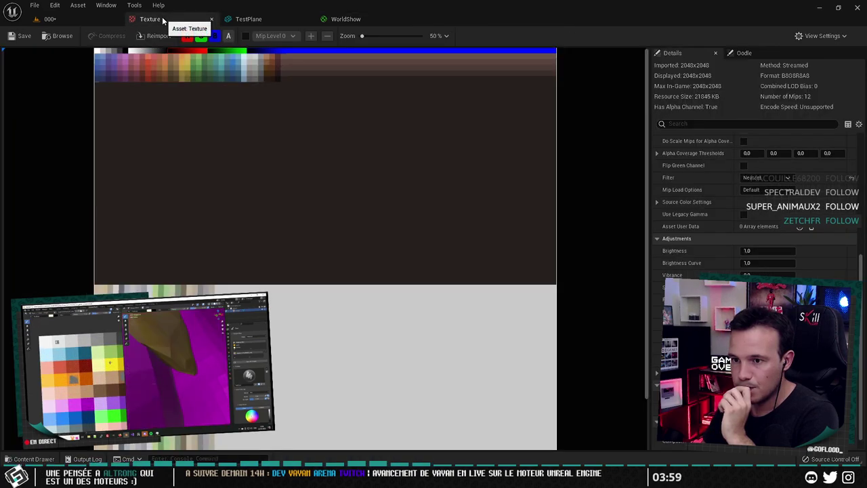
click(346, 21)
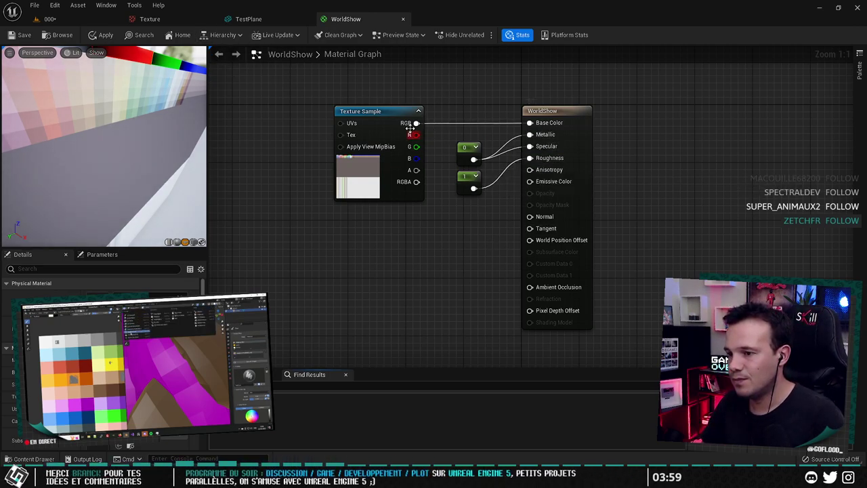
drag(417, 122, 529, 181)
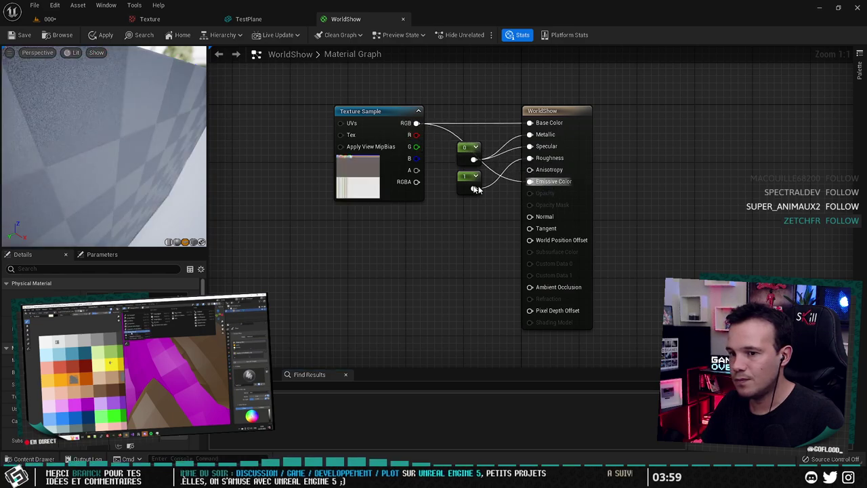
click(102, 35)
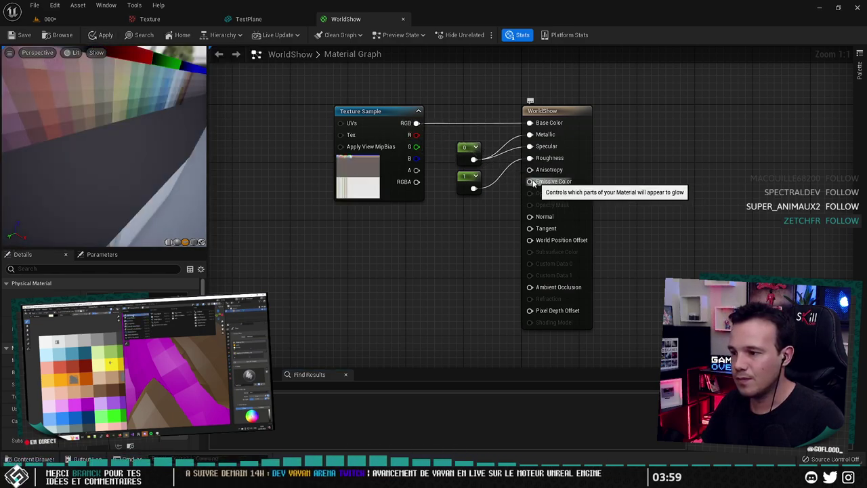
drag(530, 181, 474, 159)
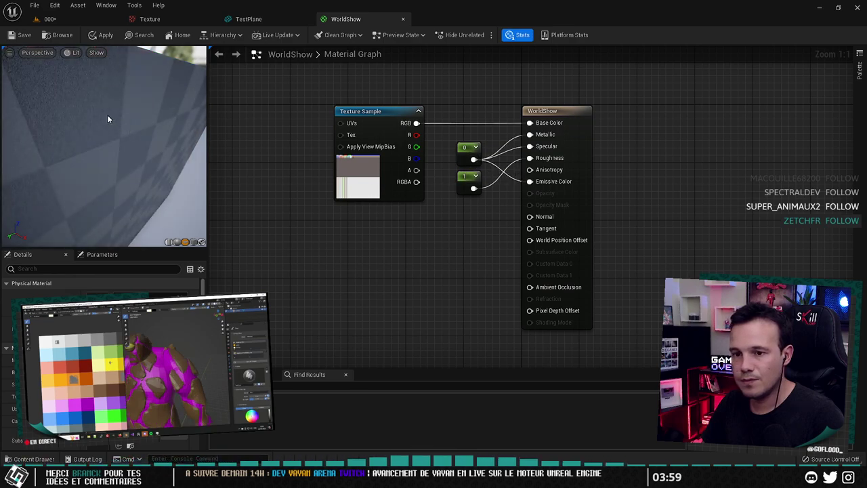
Disconnect Emissive Color and apply the WorldShow material changes.
drag(117, 109, 109, 135)
alt+click(530, 181)
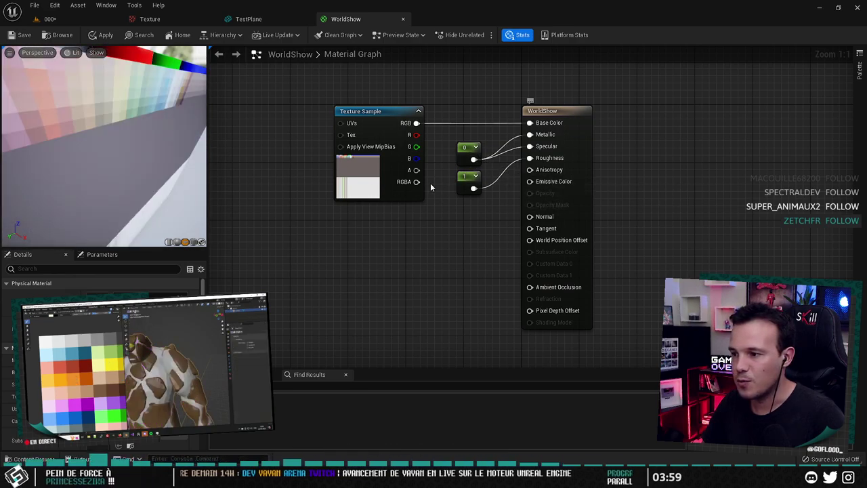
right_drag(430, 183, 516, 241)
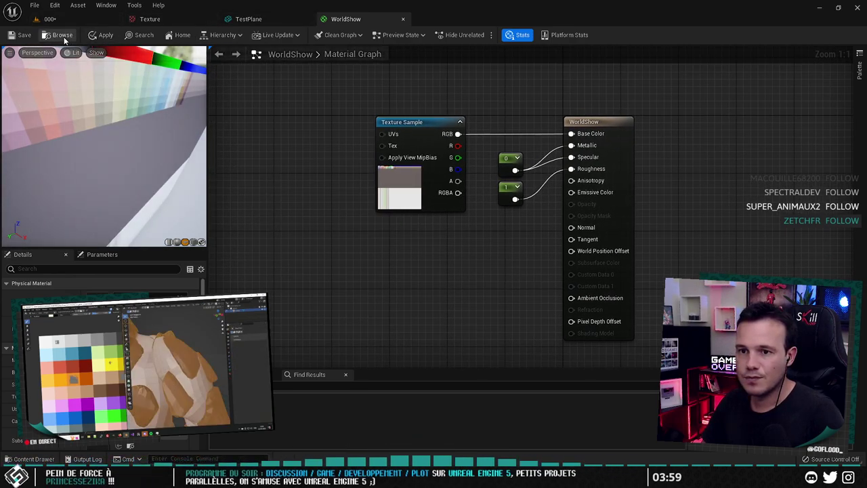
click(99, 34)
Inspect the Texture.psd swatches in Photoshop, then return to Unreal's WorldShow material graph.
click(247, 19)
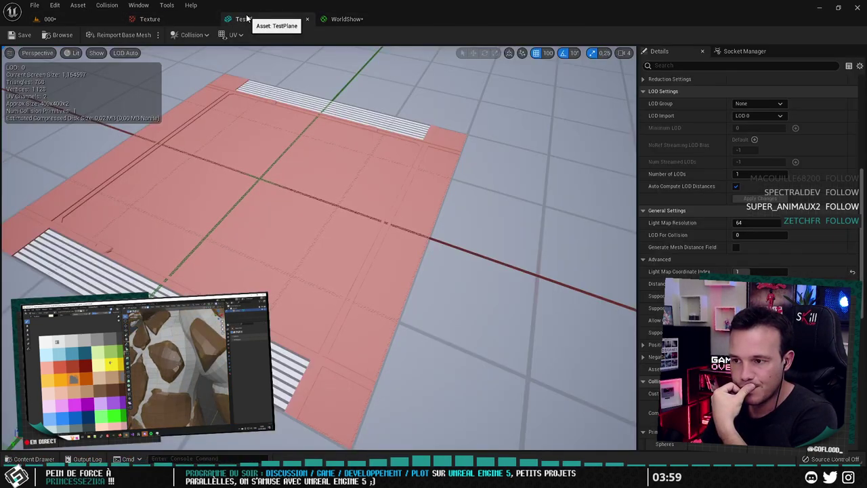
key(alt+Tab)
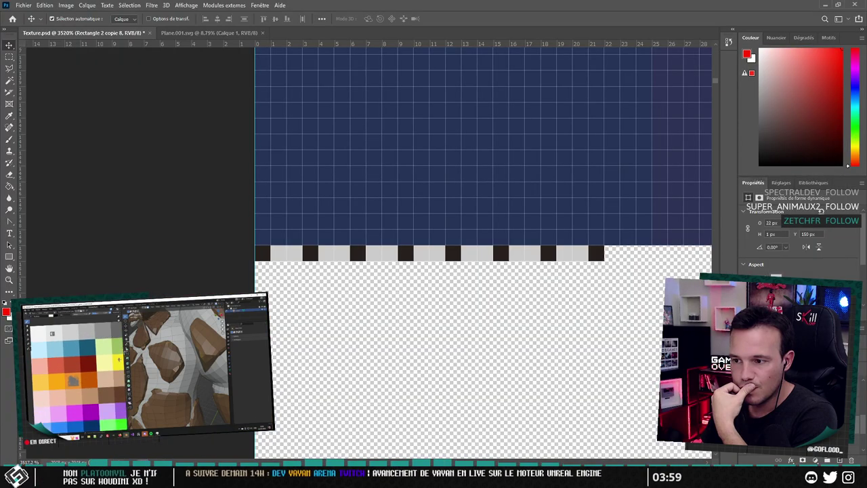
alt+scroll(402, 220, down, 10)
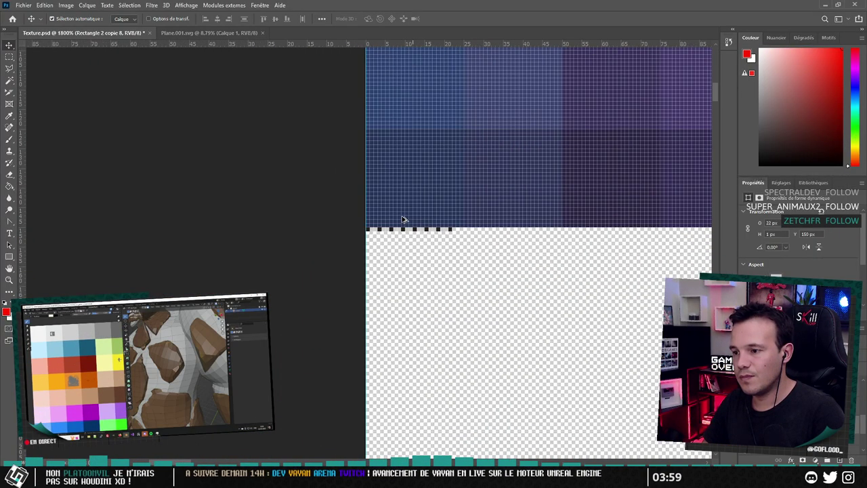
alt+scroll(414, 183, down, 2)
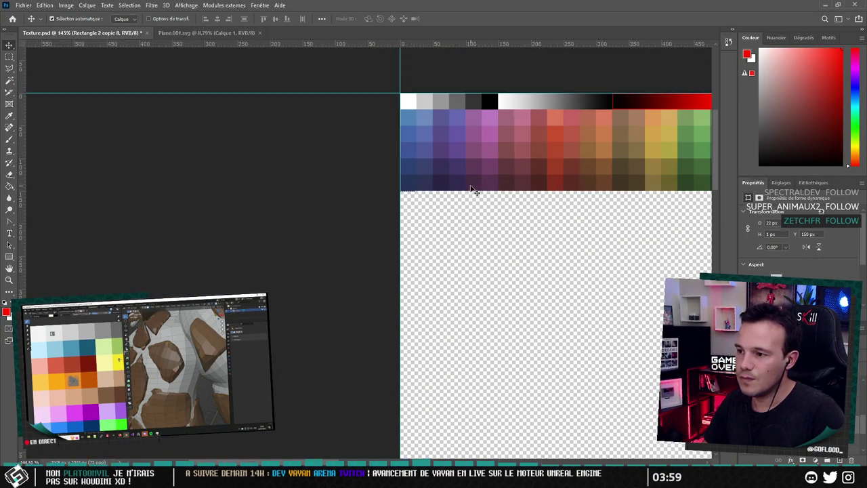
alt+scroll(402, 210, up, 5)
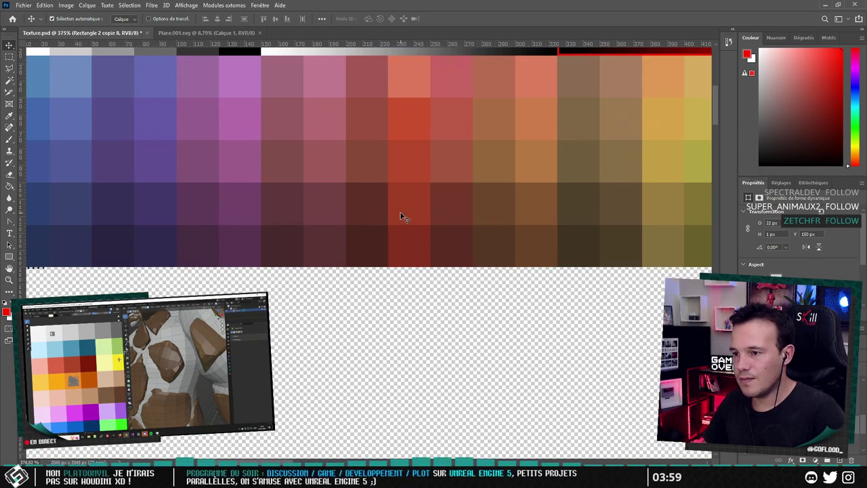
key(alt+Tab)
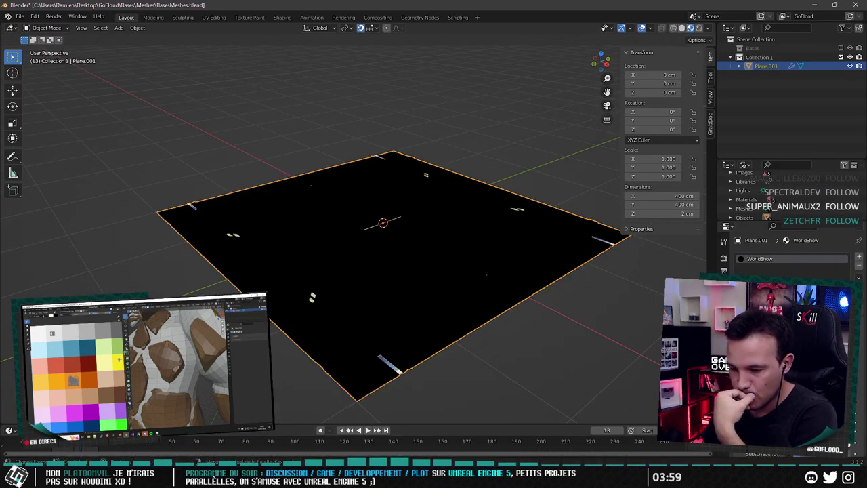
key(alt+Tab)
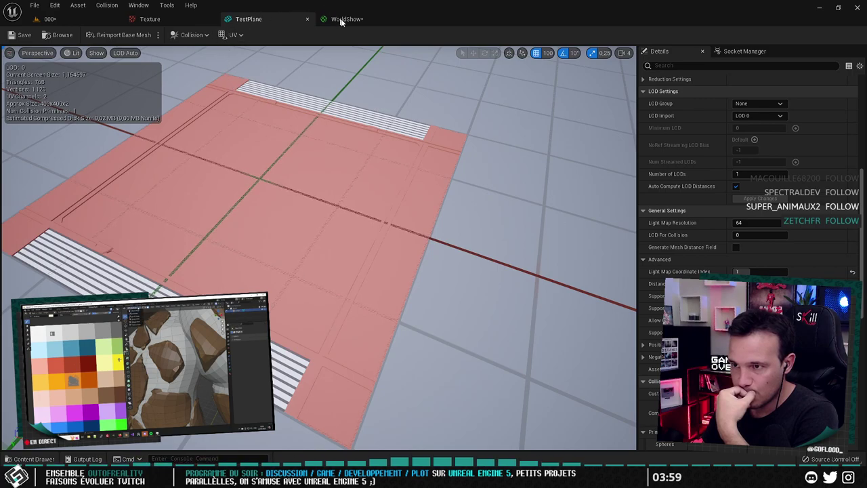
click(342, 19)
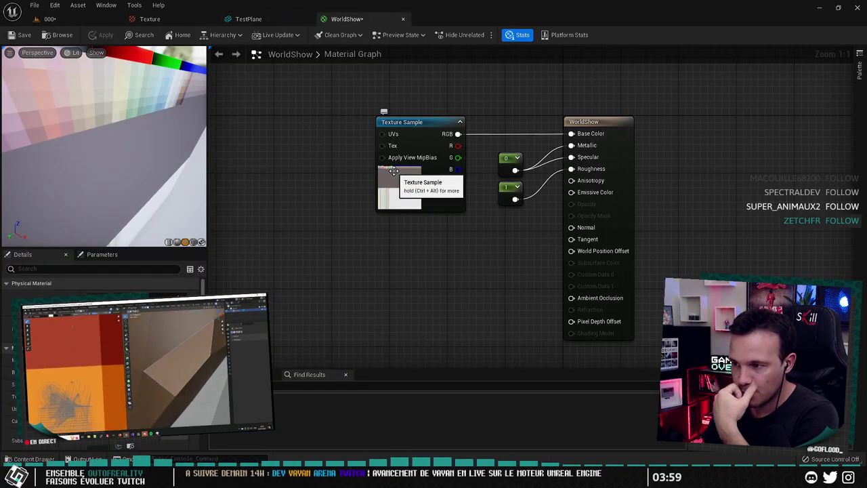
Open M_MasterWorld_Show from the level editor for reference, then return to WorldShow.
click(105, 22)
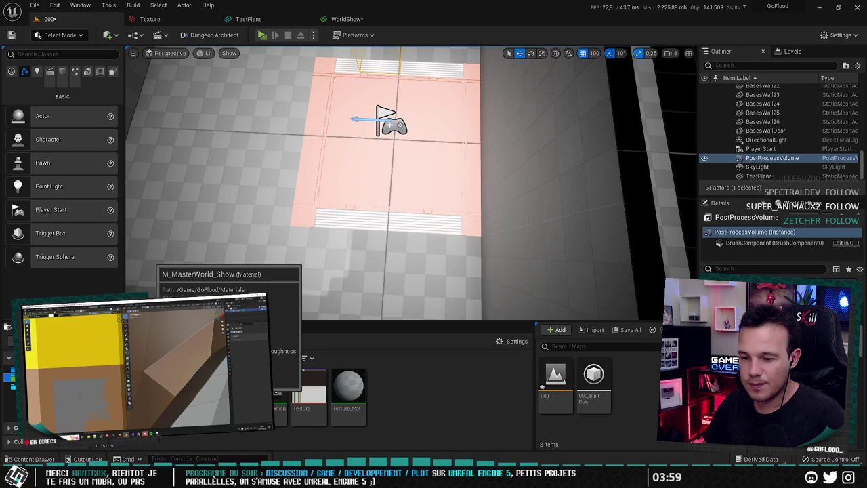
double_click(237, 386)
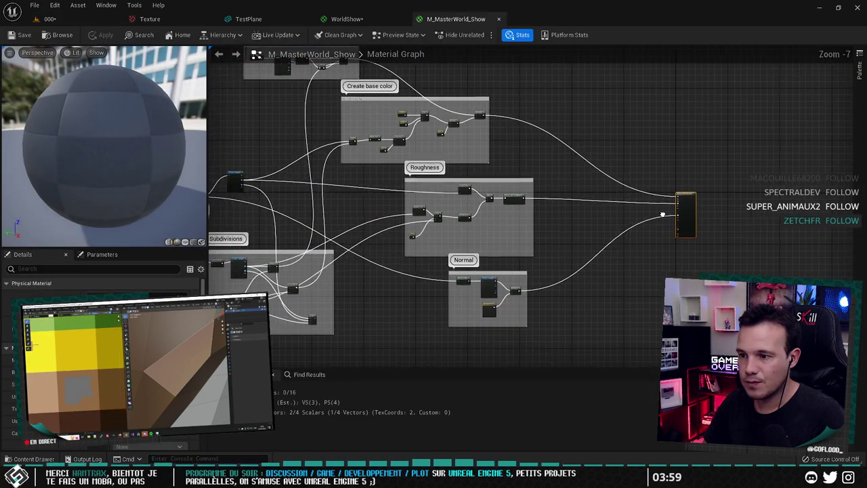
right_drag(662, 216, 619, 187)
right_drag(509, 187, 549, 280)
scroll(633, 285, up, 6)
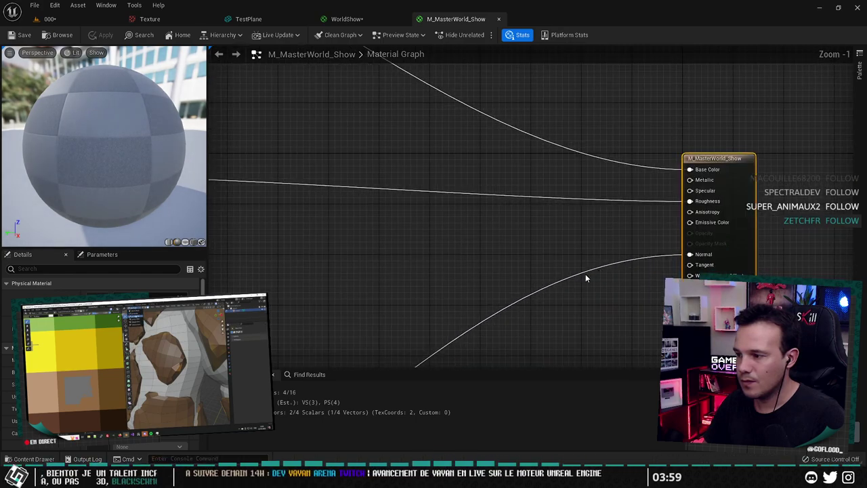
scroll(585, 277, down, 5)
click(346, 19)
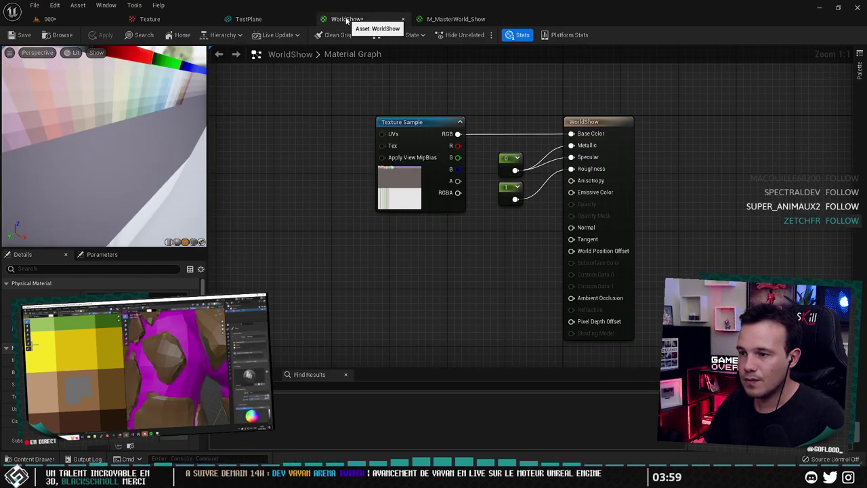
click(449, 19)
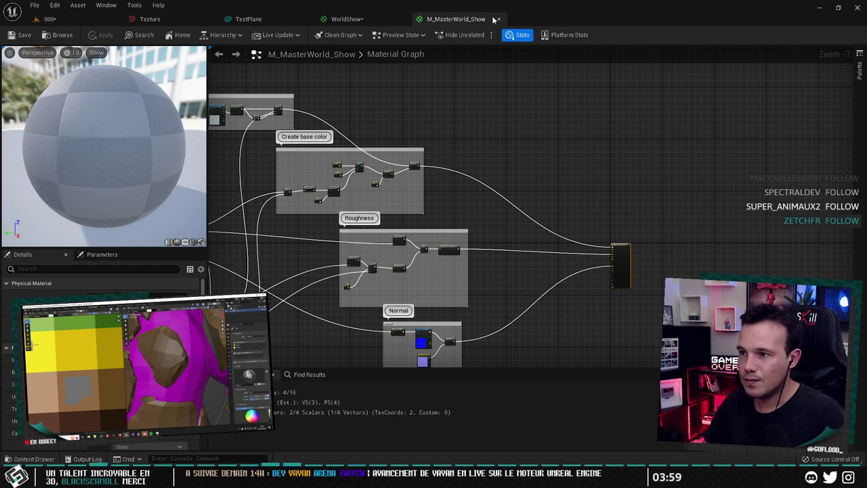
click(366, 19)
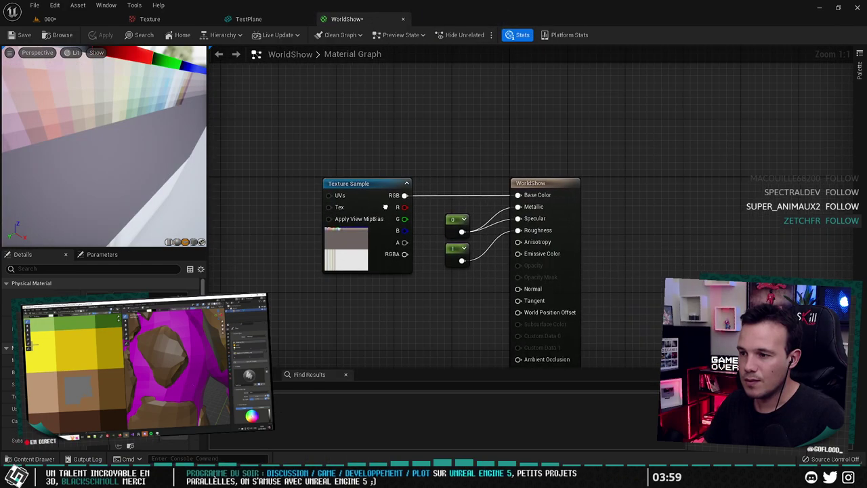
Centre the Texture Sample and output nodes and scroll through WorldShow's Details settings.
right_drag(384, 207, 455, 180)
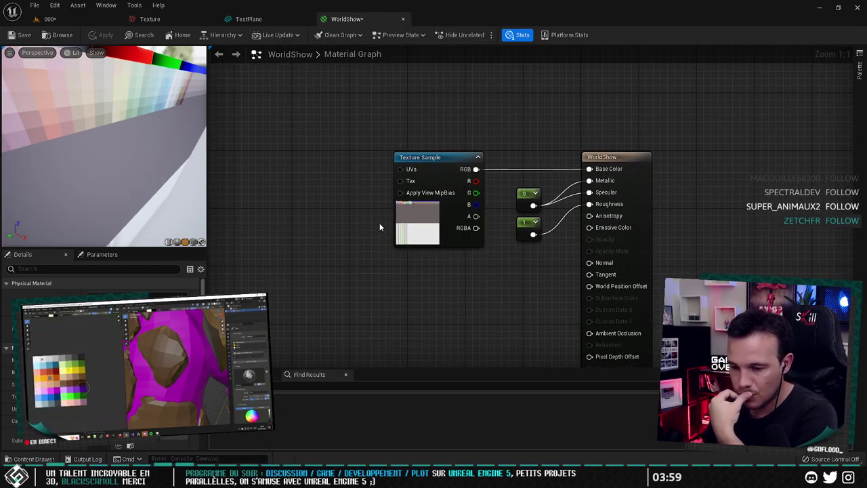
scroll(102, 339, up, 5)
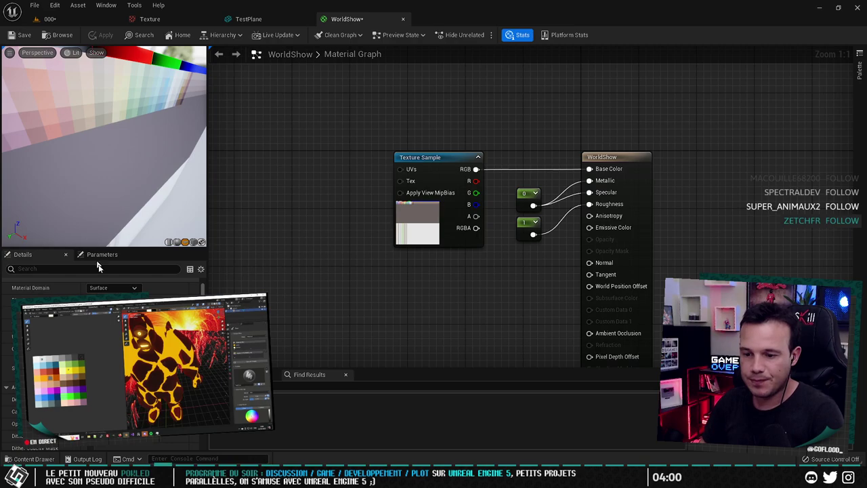
scroll(101, 285, down, 3)
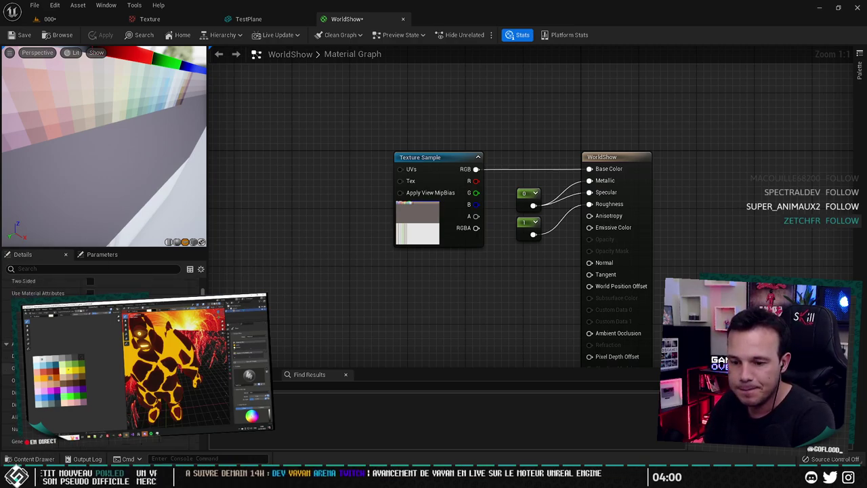
scroll(102, 284, down, 3)
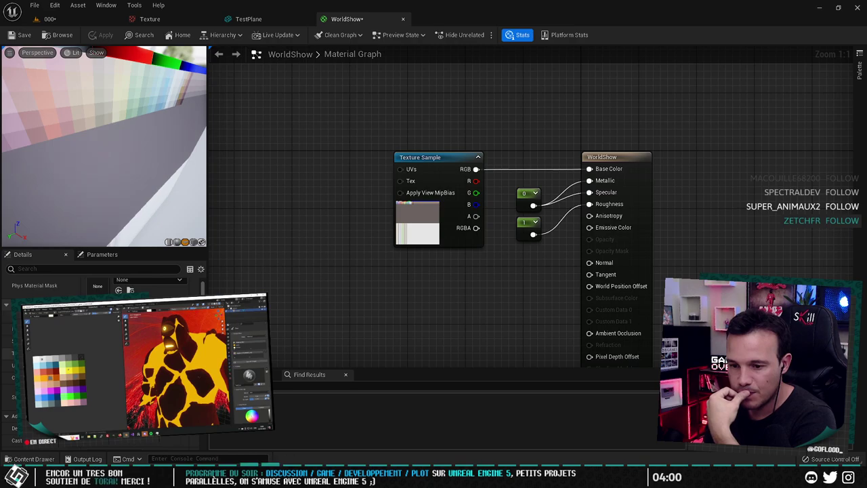
scroll(102, 325, down, 3)
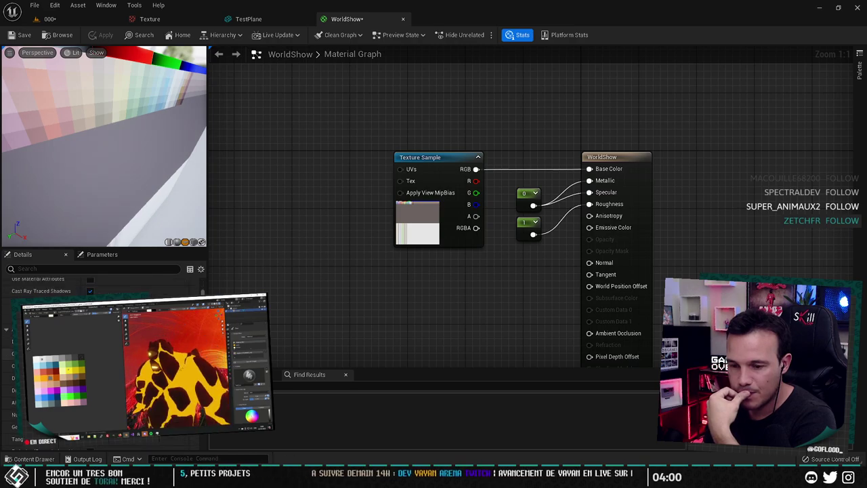
scroll(101, 284, down, 2)
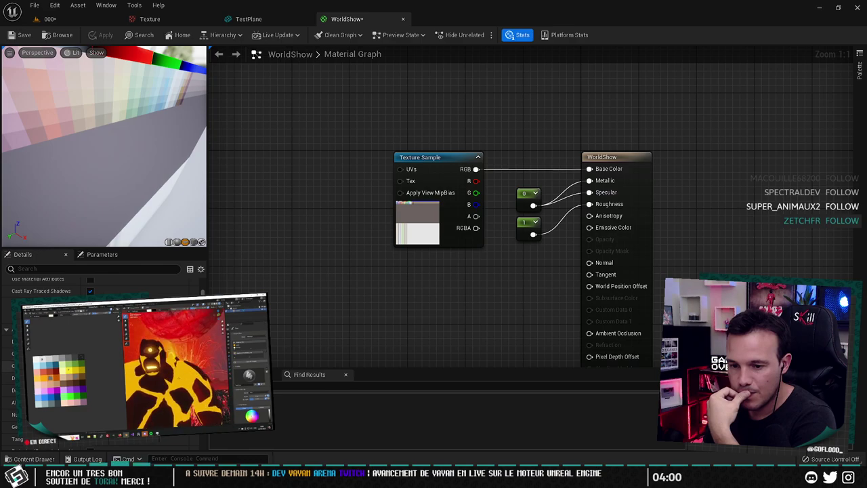
scroll(102, 325, down, 3)
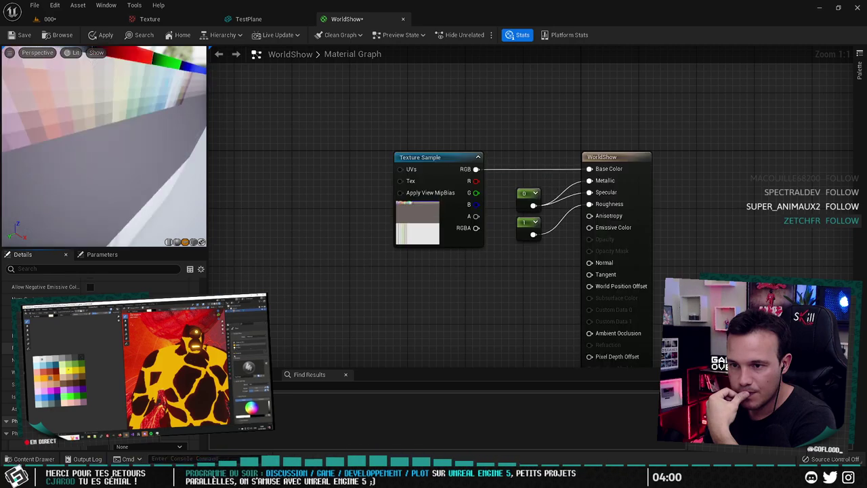
scroll(102, 326, down, 1)
scroll(101, 325, down, 4)
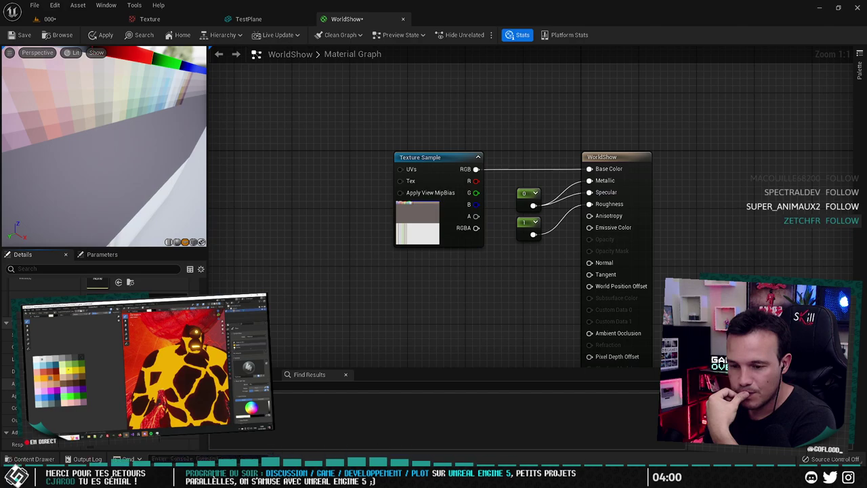
scroll(101, 325, down, 3)
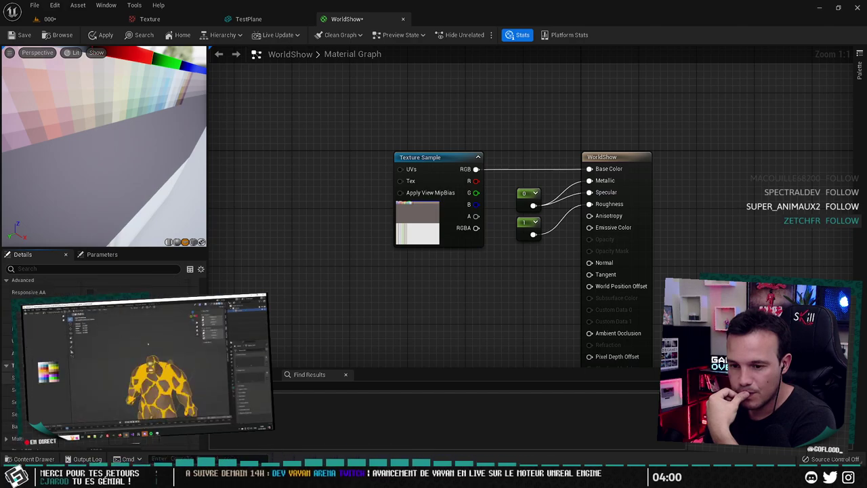
scroll(102, 325, down, 4)
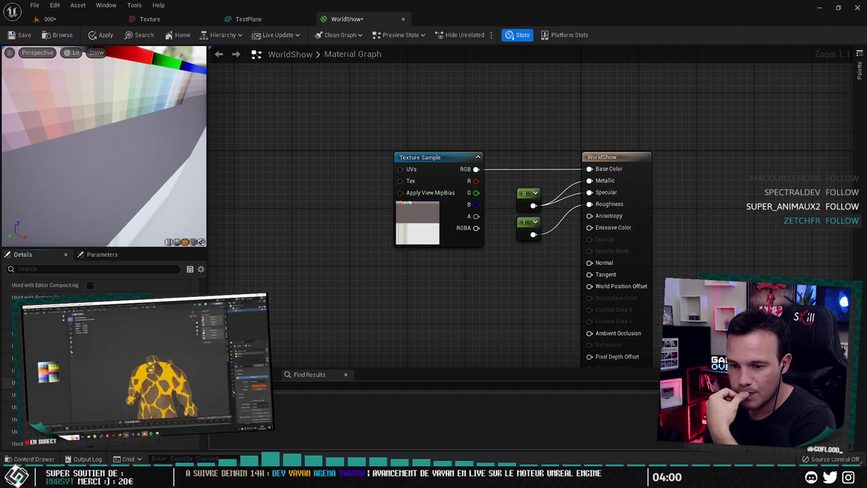
scroll(102, 326, down, 3)
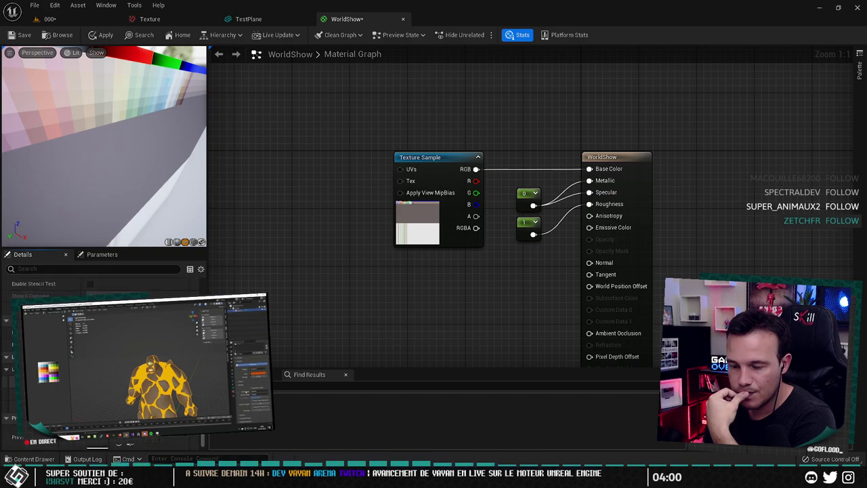
key(alt+Tab)
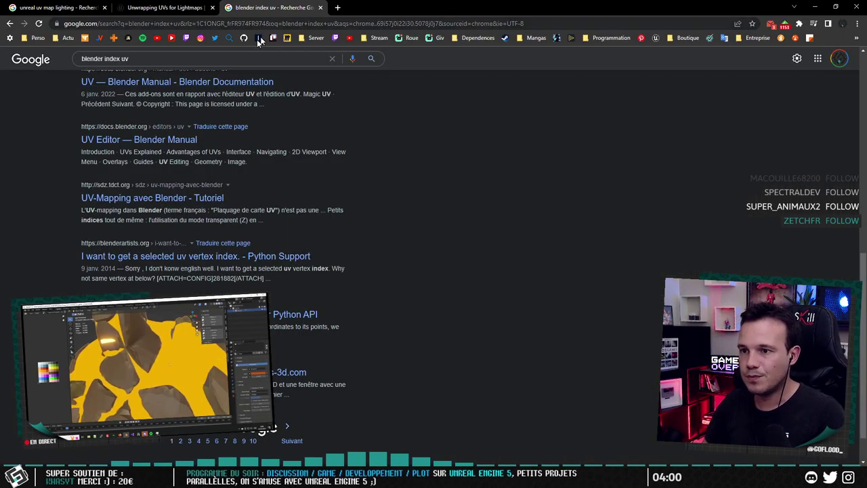
Replace the Google search query with 'unreal'.
triple_click(164, 58)
text(unreal)
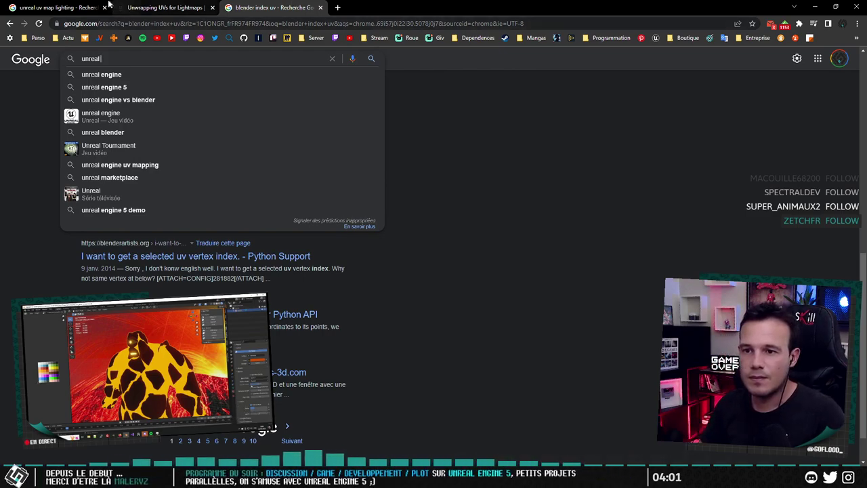
Zoom and pan the Texture viewer onto the palette's top grey-ramp row, then open TestPlane.
key(alt+Tab)
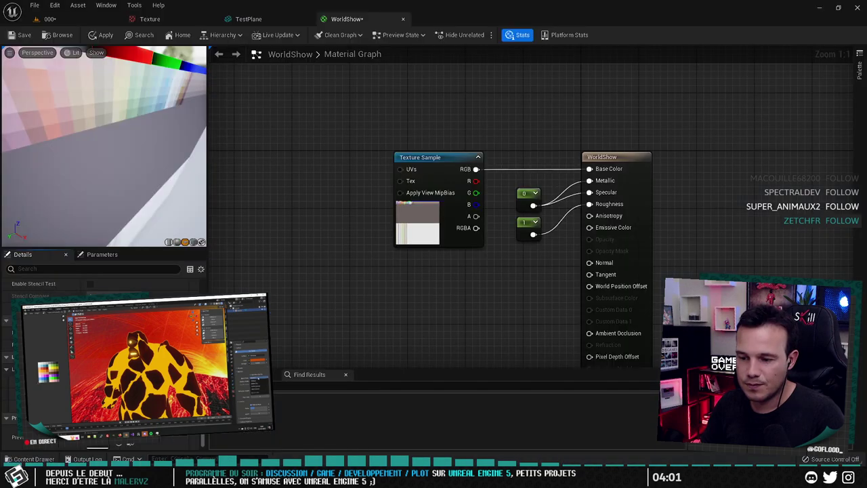
click(149, 19)
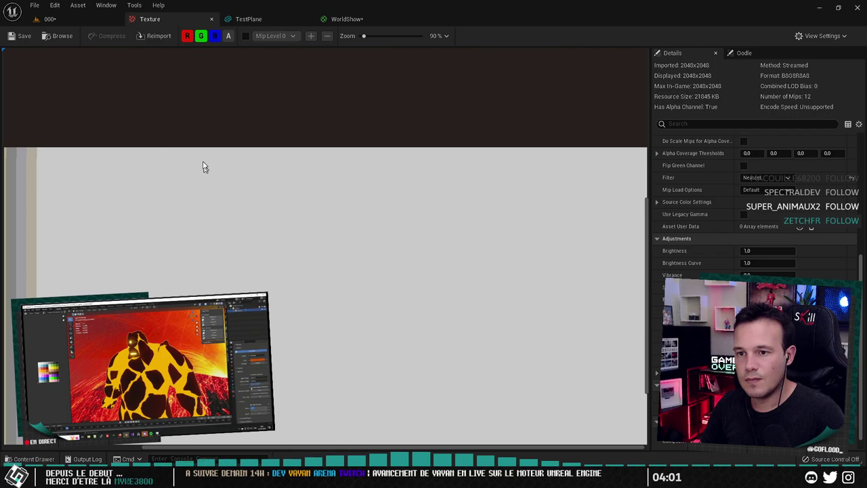
drag(203, 166, 556, 394)
scroll(323, 242, up, 5)
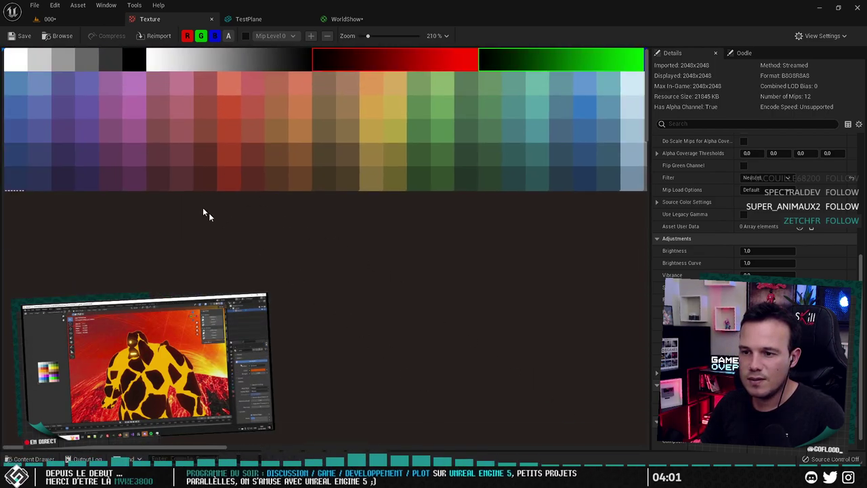
scroll(187, 193, up, 4)
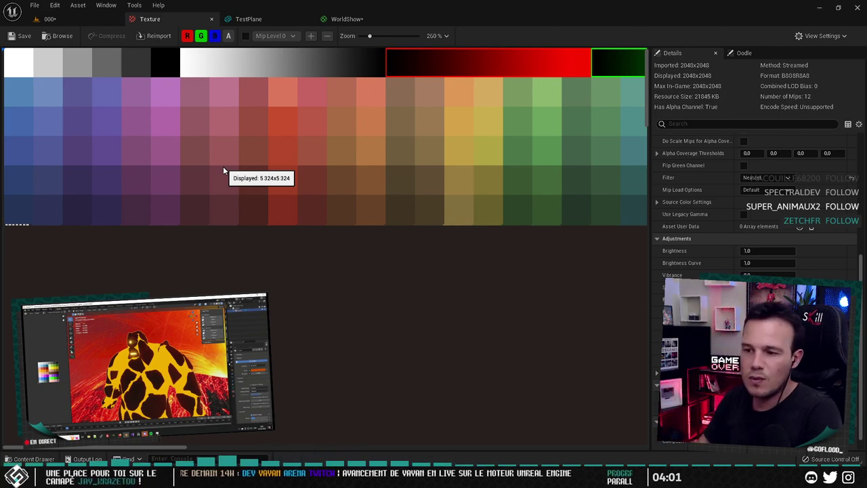
scroll(218, 147, up, 3)
drag(257, 244, 362, 237)
click(257, 20)
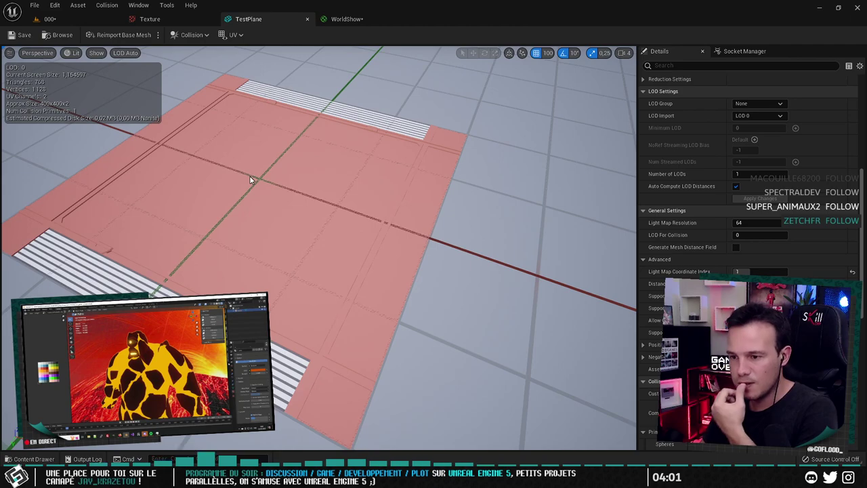
Orbit and zoom the WorldShow preview to see the full palette across the plane.
click(340, 20)
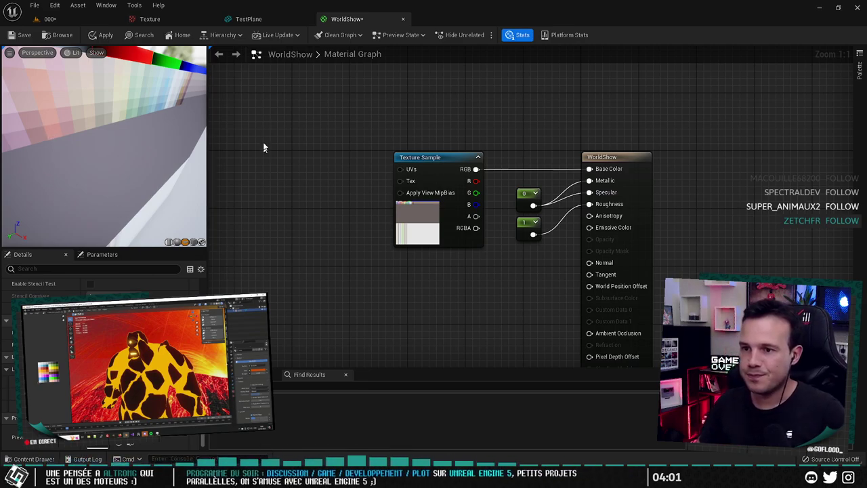
scroll(39, 122, down, 5)
scroll(48, 114, up, 5)
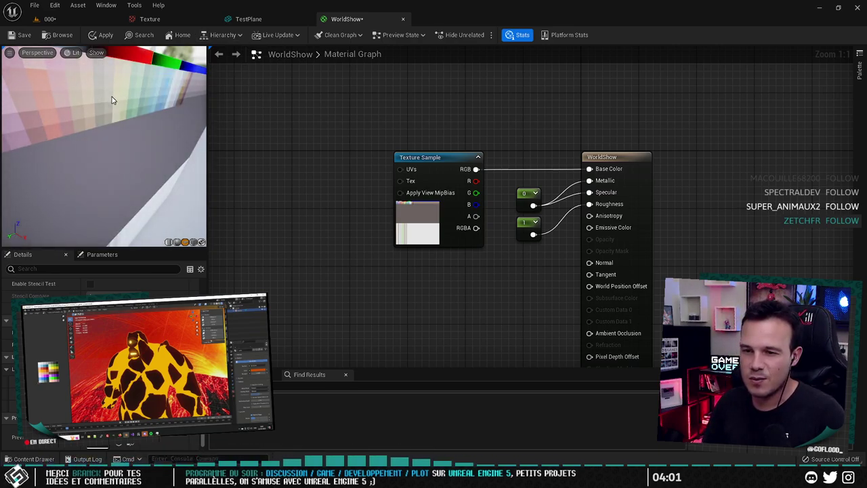
scroll(112, 100, down, 5)
drag(112, 100, 63, 114)
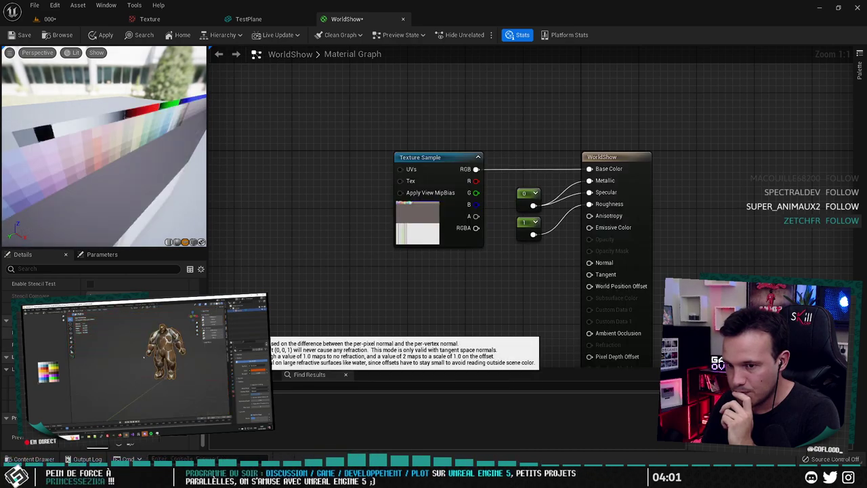
scroll(102, 353, down, 5)
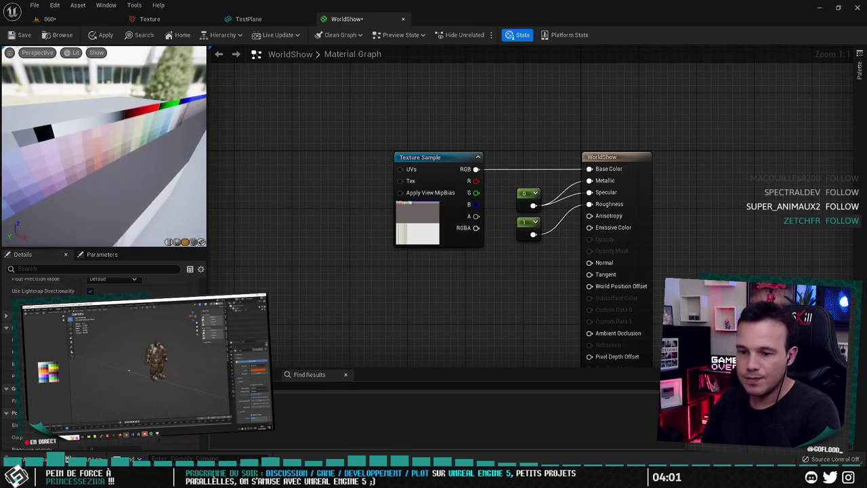
scroll(102, 352, up, 10)
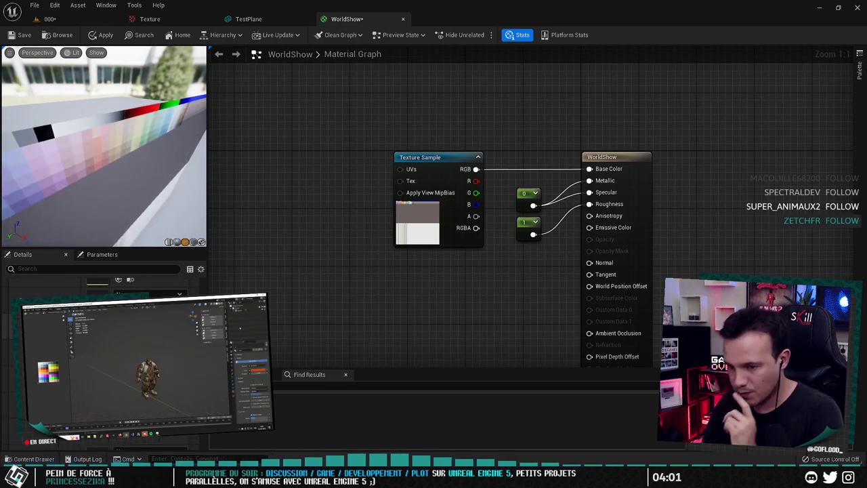
scroll(102, 352, up, 3)
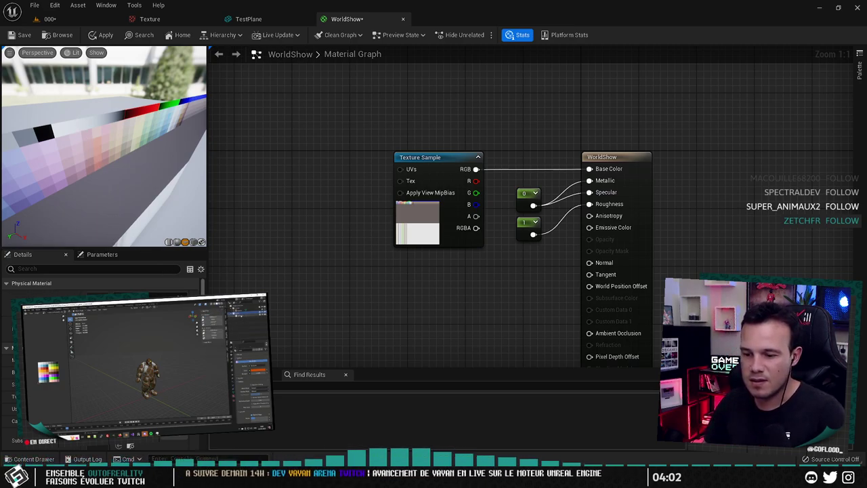
key(alt+Tab)
scroll(248, 268, down, 1)
alt+scroll(254, 217, down, 3)
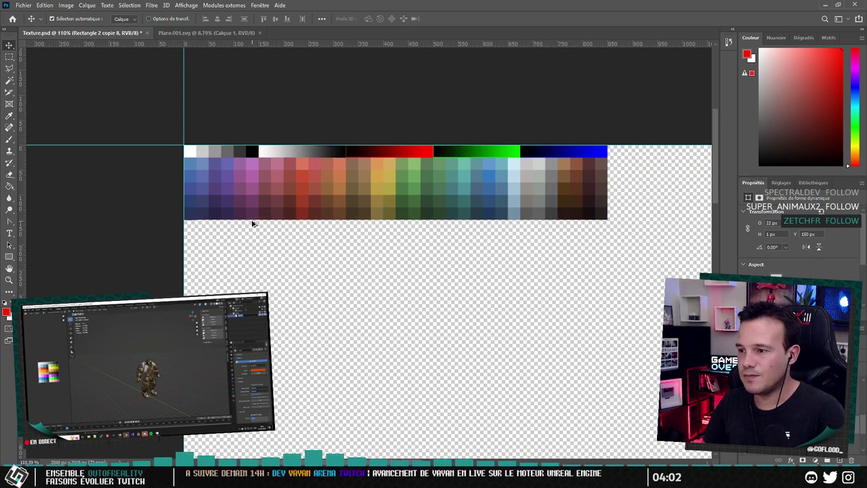
alt+scroll(333, 199, up, 2)
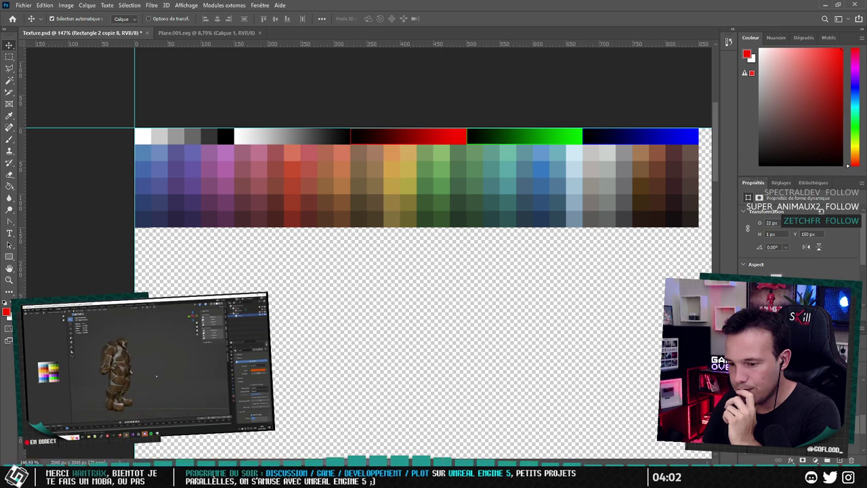
key(alt+Tab)
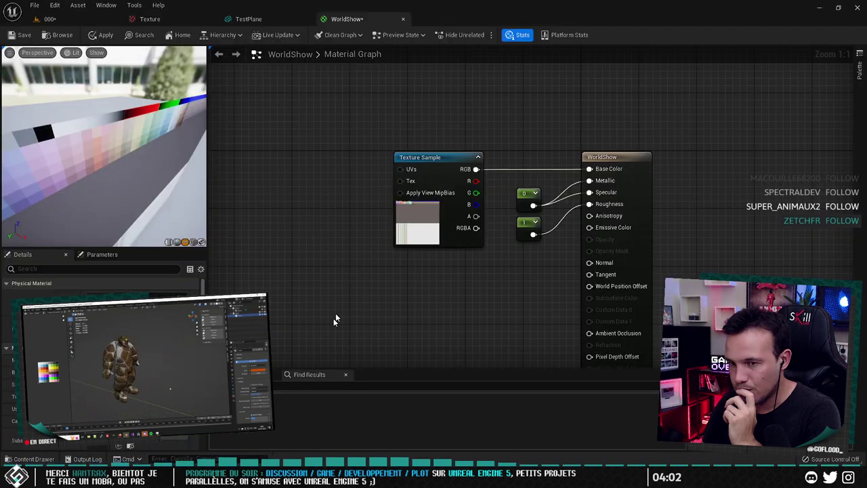
Check the palette texture and TestPlane mesh, then revisit the WorldShow graph.
click(196, 19)
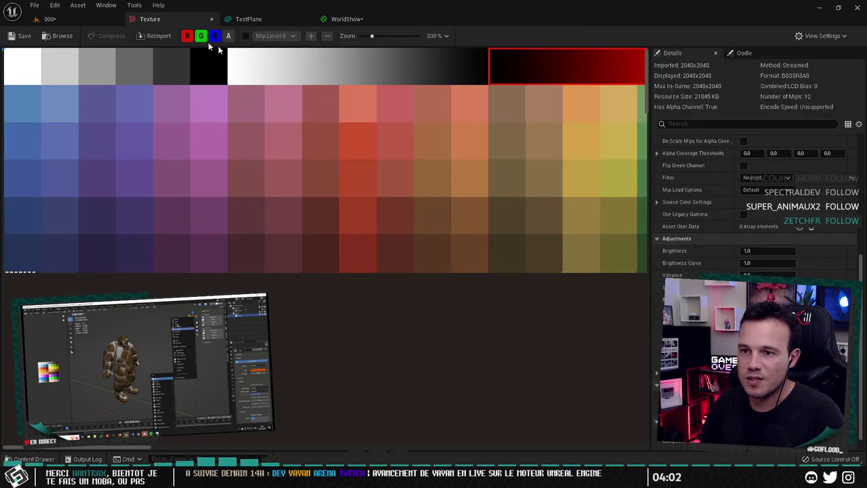
scroll(298, 166, down, 6)
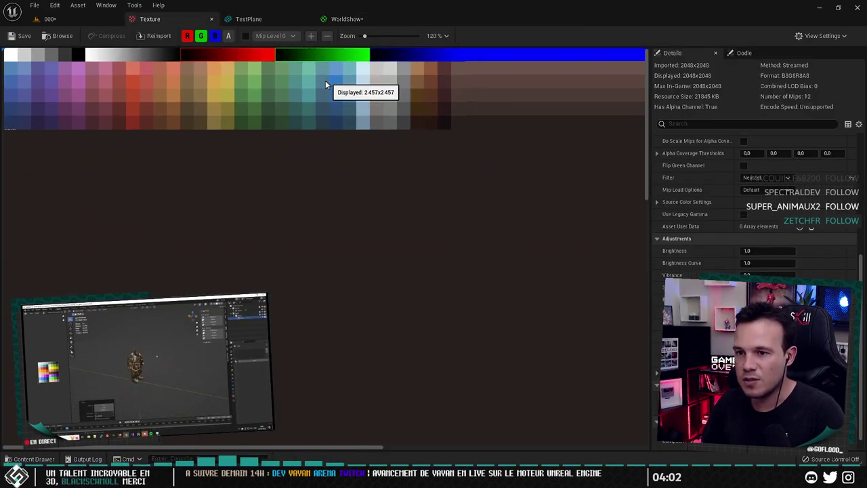
scroll(61, 83, up, 2)
scroll(64, 83, down, 3)
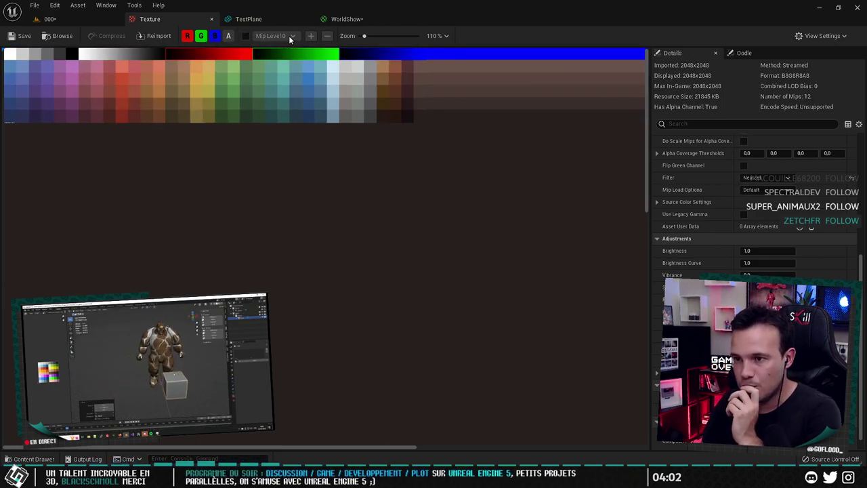
click(263, 20)
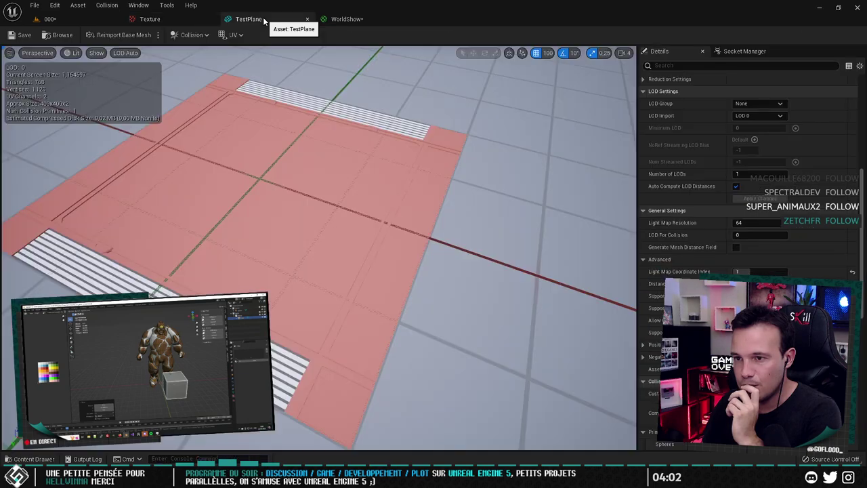
click(344, 19)
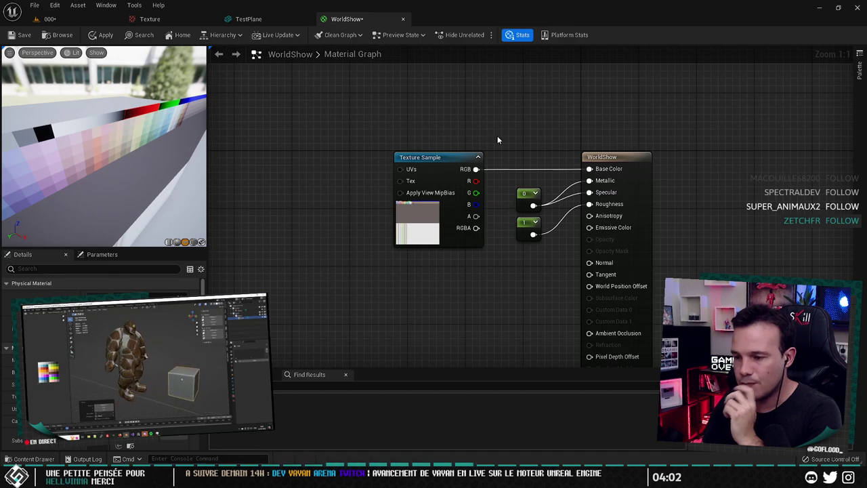
mouse_move(507, 161)
right_down()
mouse_move(476, 146)
mouse_move(487, 161)
mouse_move(516, 156)
right_up()
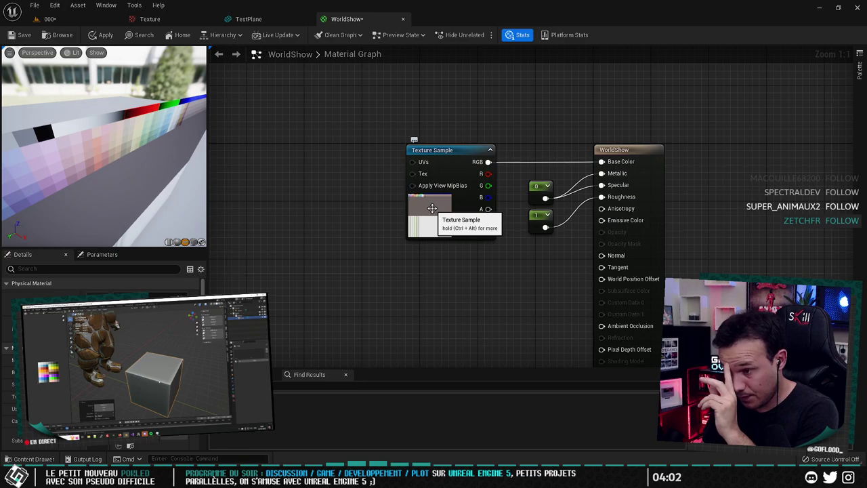
scroll(102, 325, down, 3)
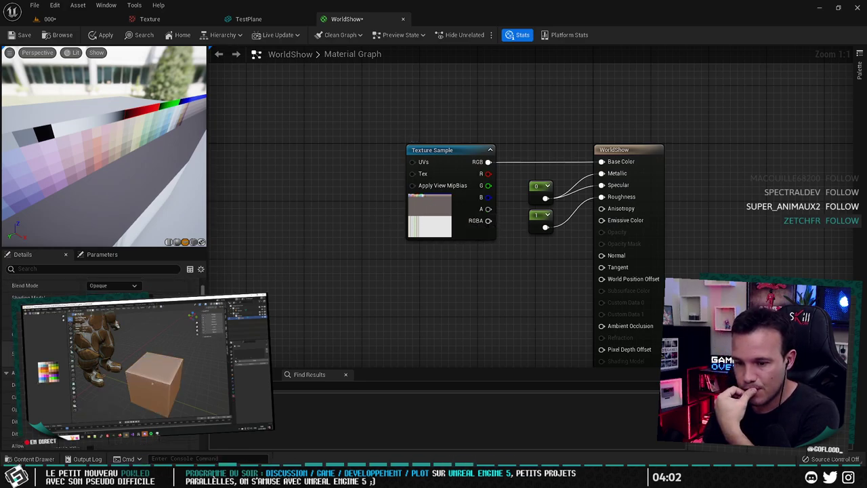
scroll(102, 325, up, 3)
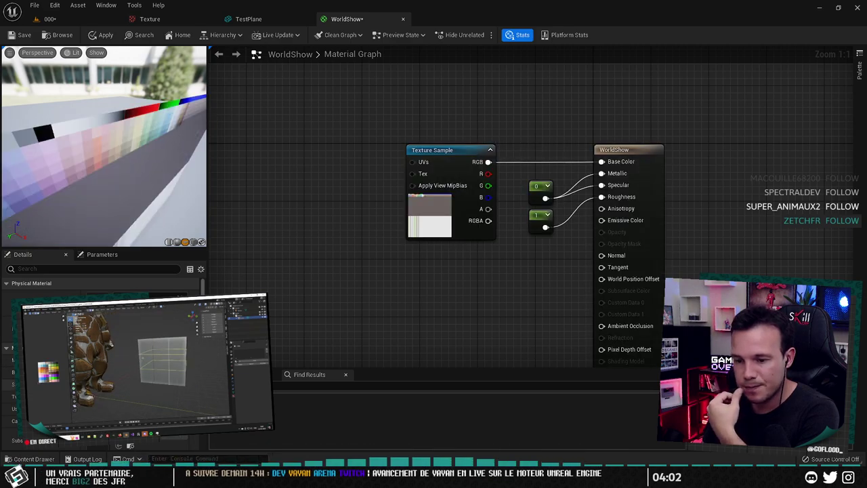
Open and cancel the Shading Model list, then check the texture's Compression settings.
click(135, 302)
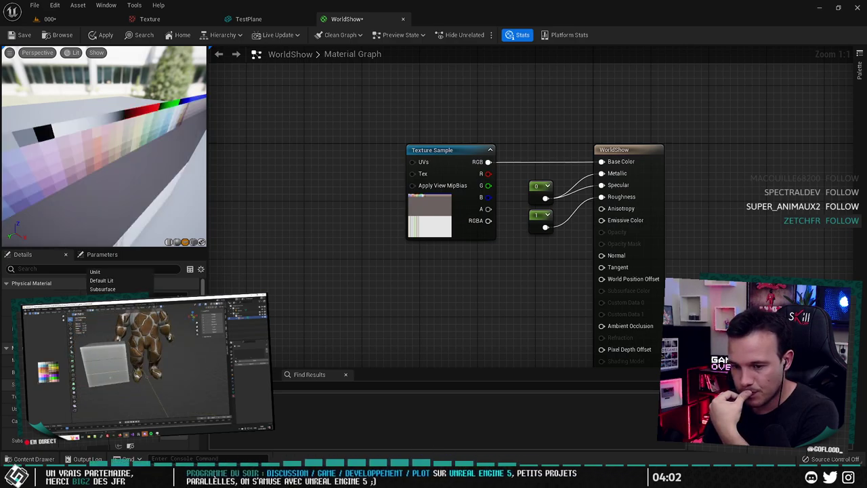
key(Escape)
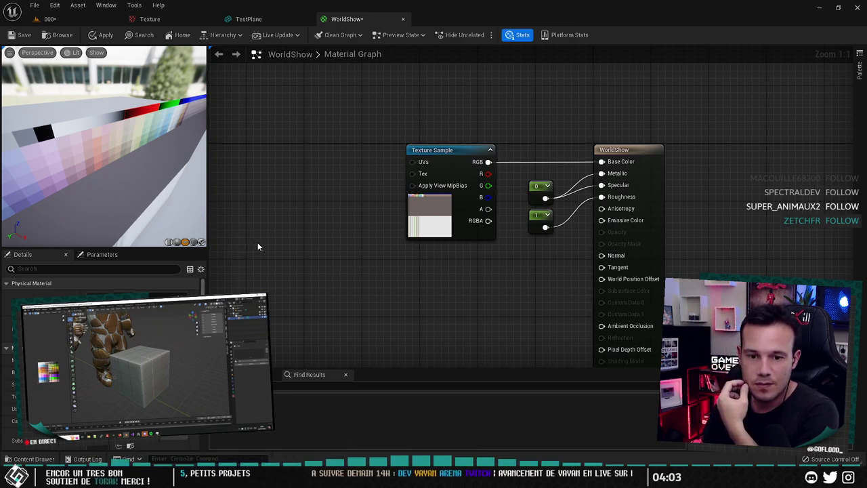
click(148, 19)
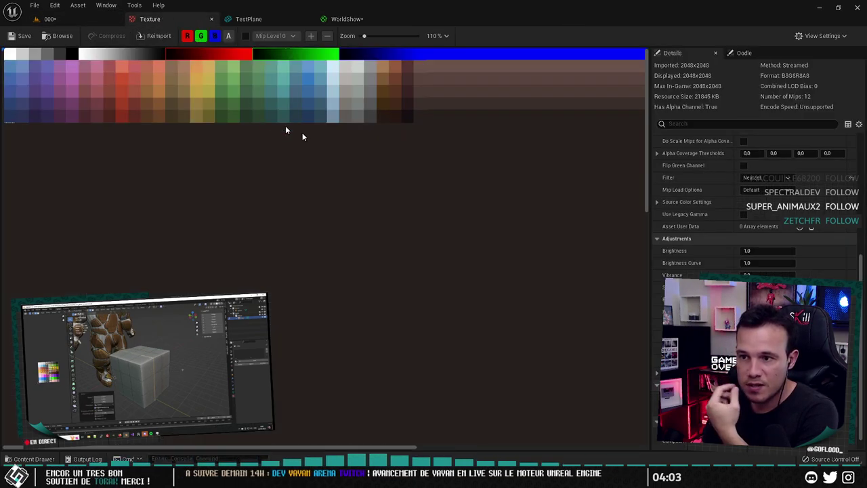
scroll(731, 183, up, 6)
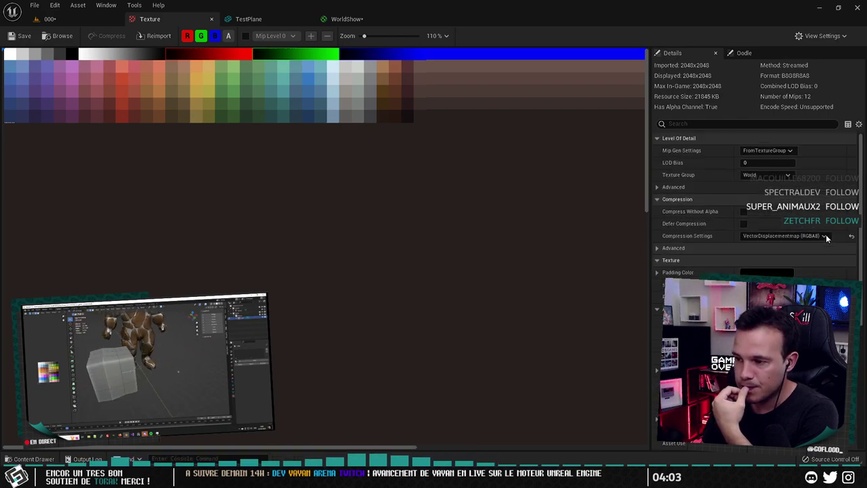
key(alt+Tab)
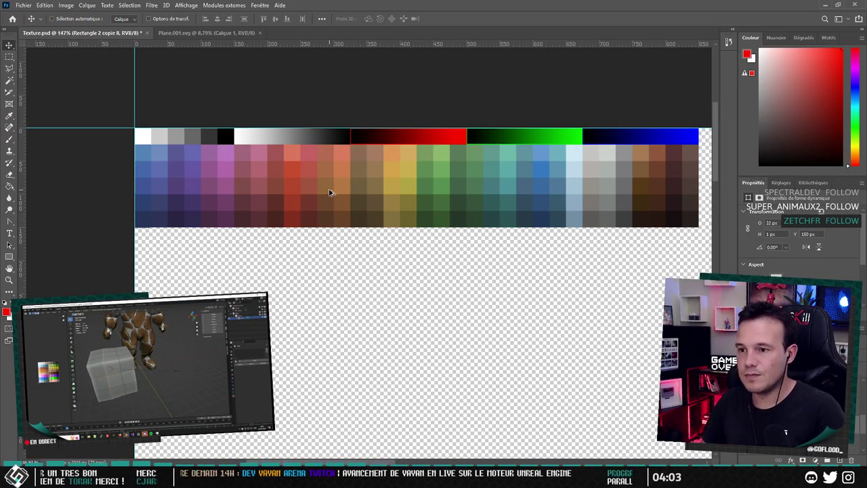
In Save for Web, settle on PNG-8 as the export format after trying PNG-24.
key(ctrl+alt+shift+s)
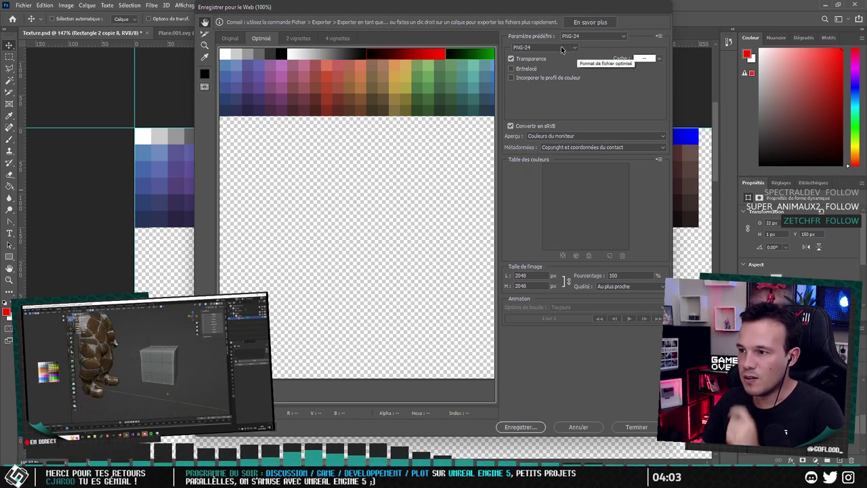
click(562, 49)
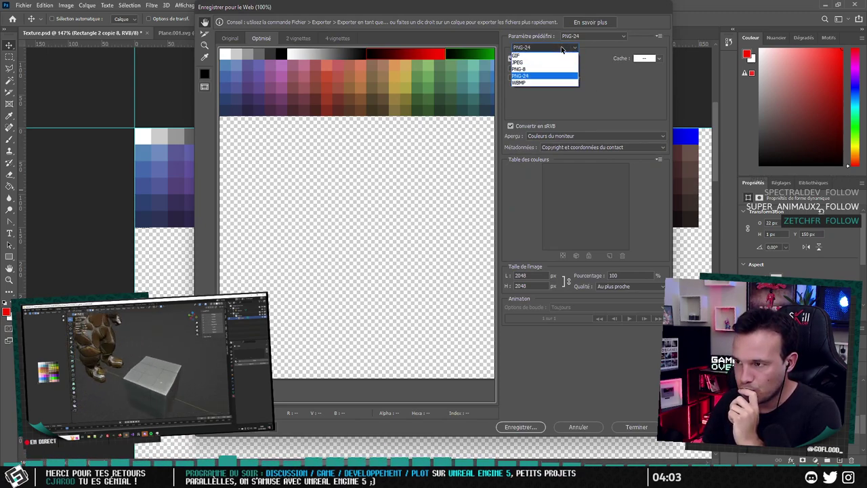
click(562, 47)
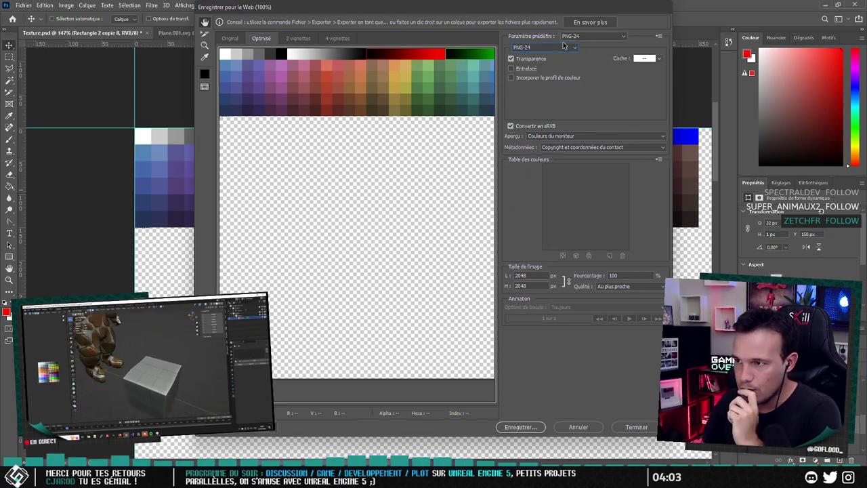
click(556, 47)
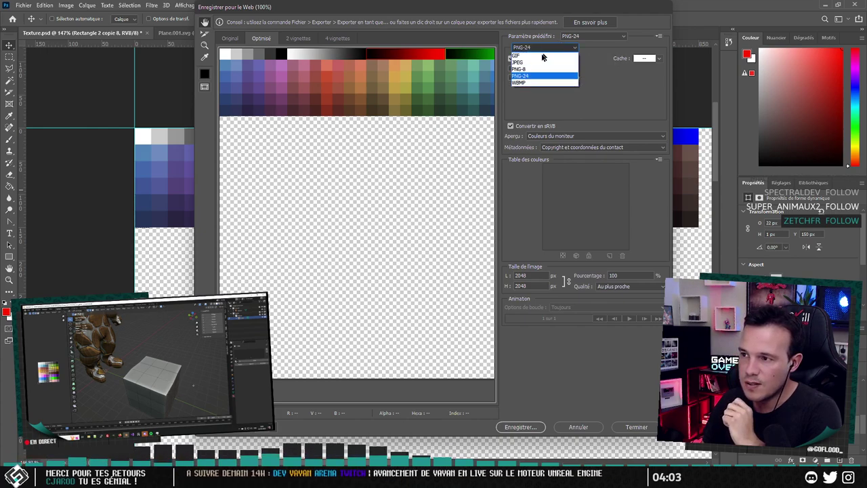
click(528, 70)
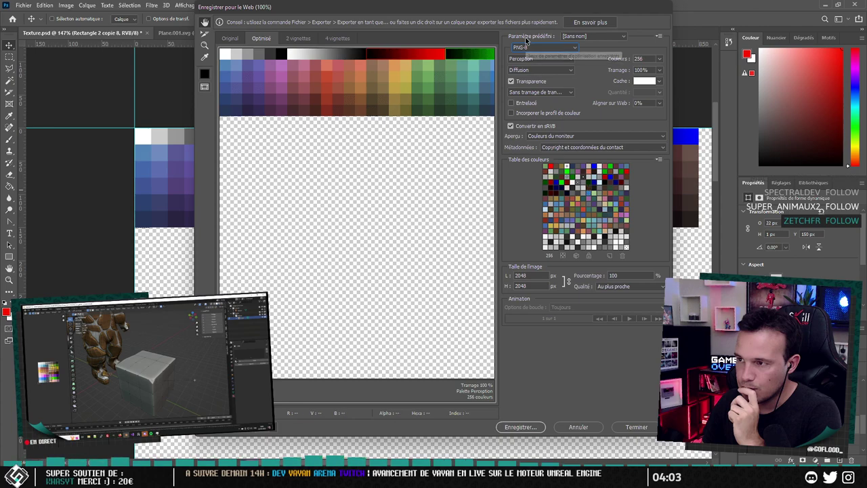
click(557, 48)
click(536, 76)
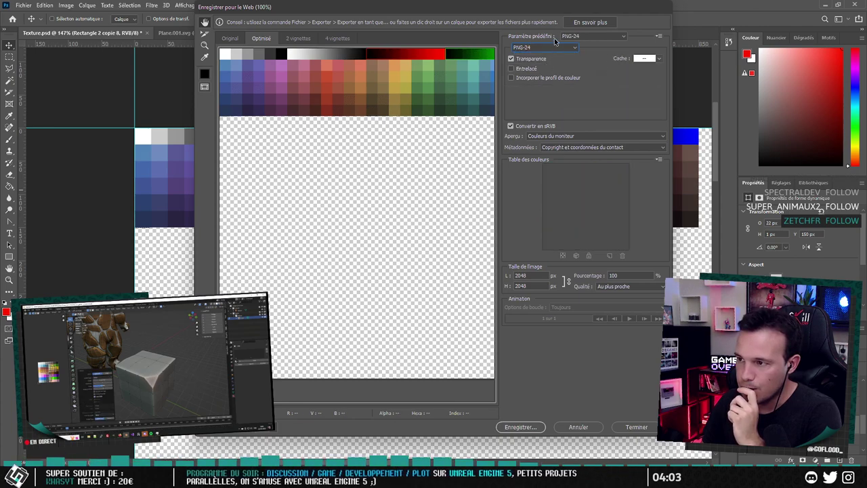
click(549, 47)
click(543, 70)
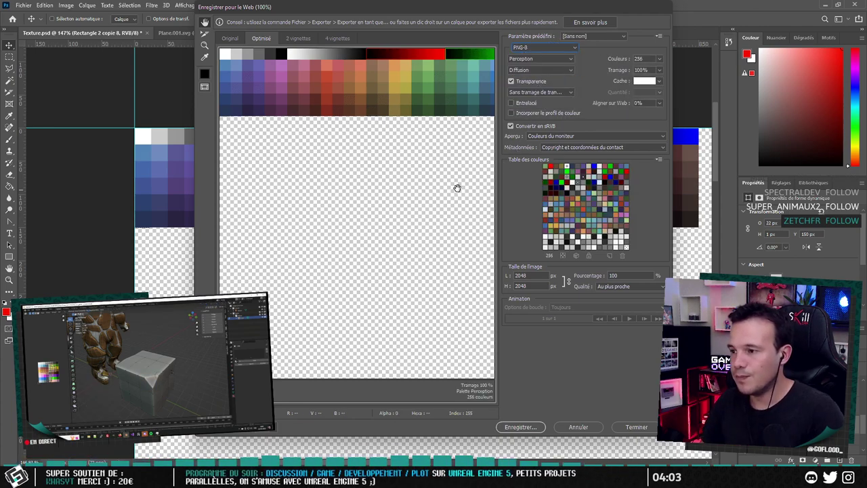
Save the export over the existing Texture.png, confirming the replacement.
click(527, 427)
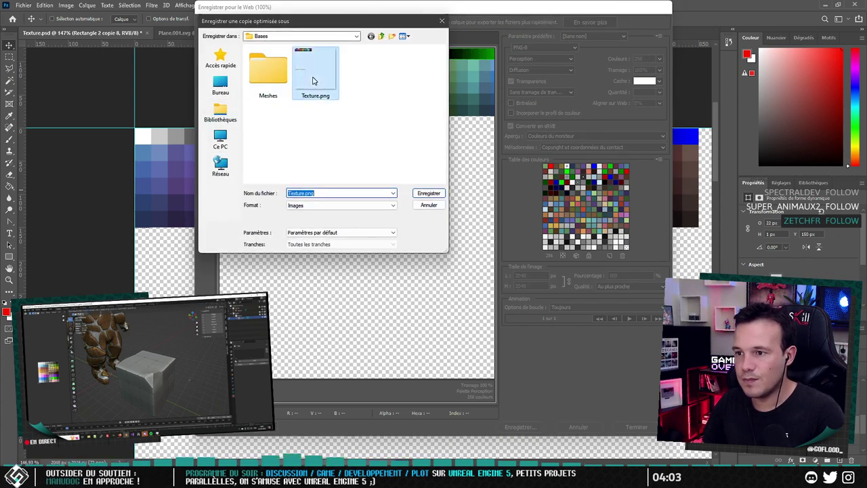
click(420, 190)
click(488, 232)
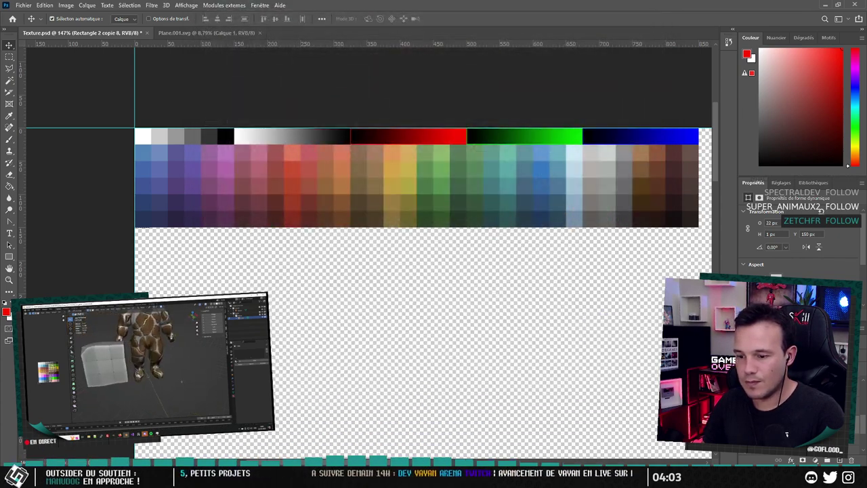
key(alt+Tab)
Reimport the palette texture, then check the TestPlane and WorldShow tabs.
click(150, 36)
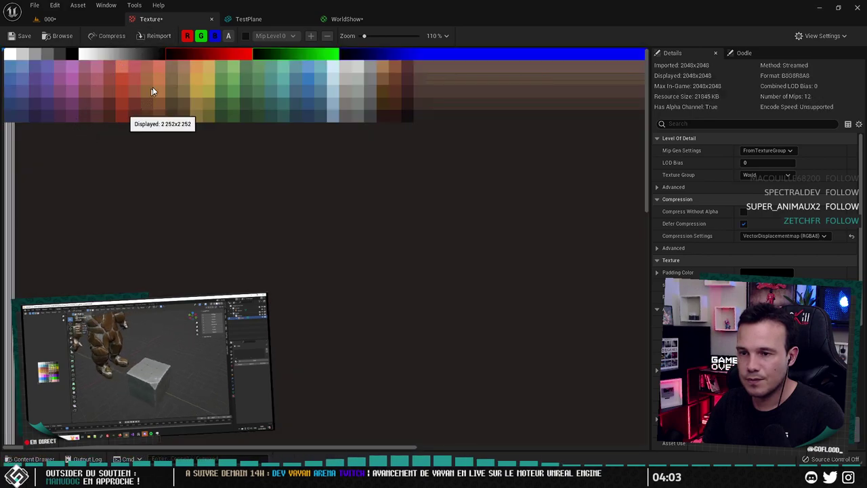
click(248, 19)
click(342, 19)
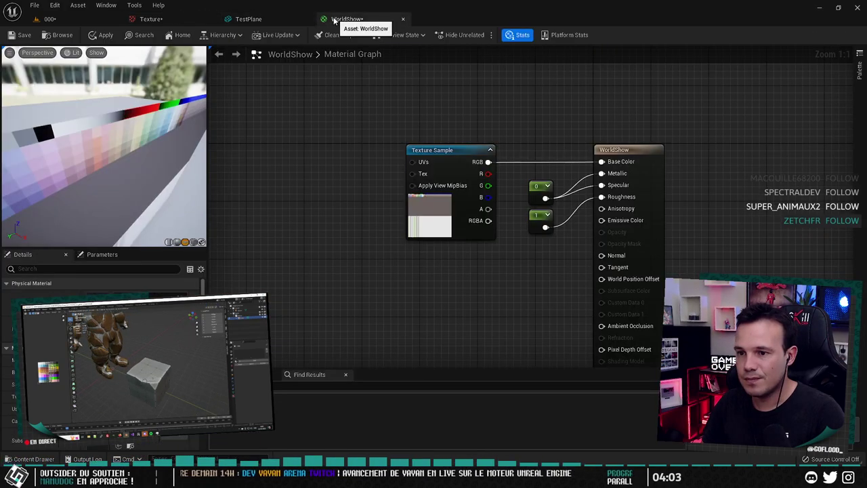
click(155, 19)
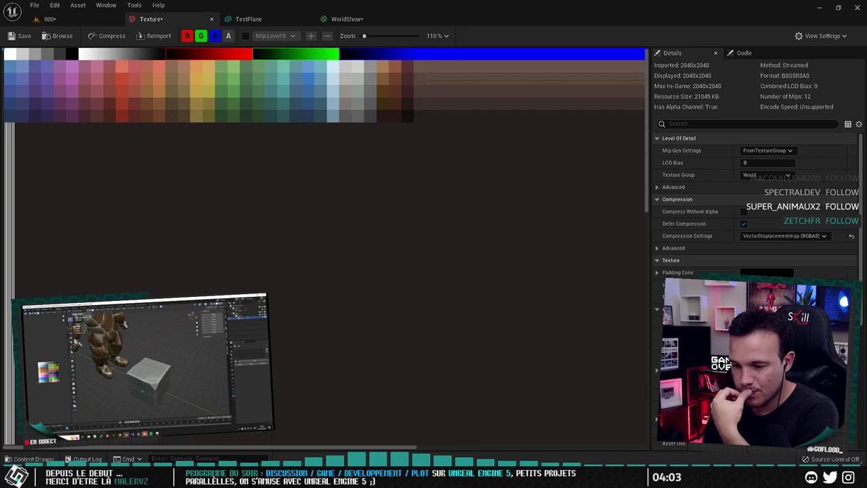
key(alt+Tab)
Export the palette from Save for Web as PNG-24 with Transparence off, overwriting Texture.png.
key(ctrl+alt+shift+s)
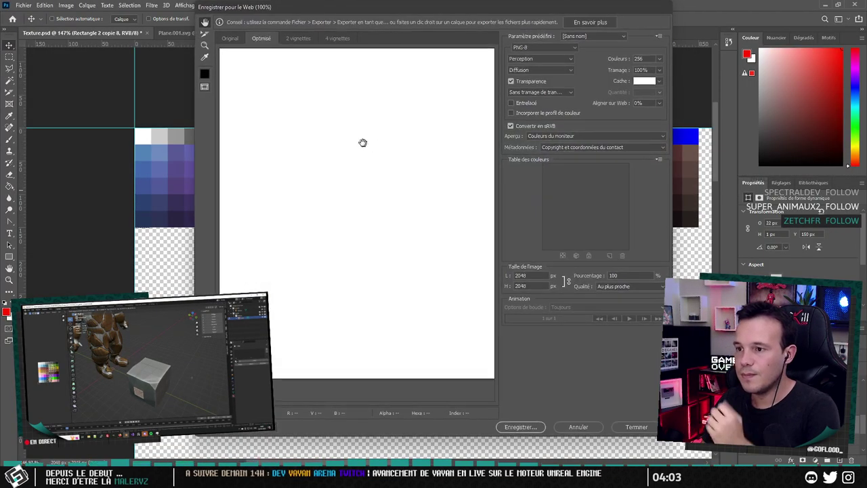
click(548, 47)
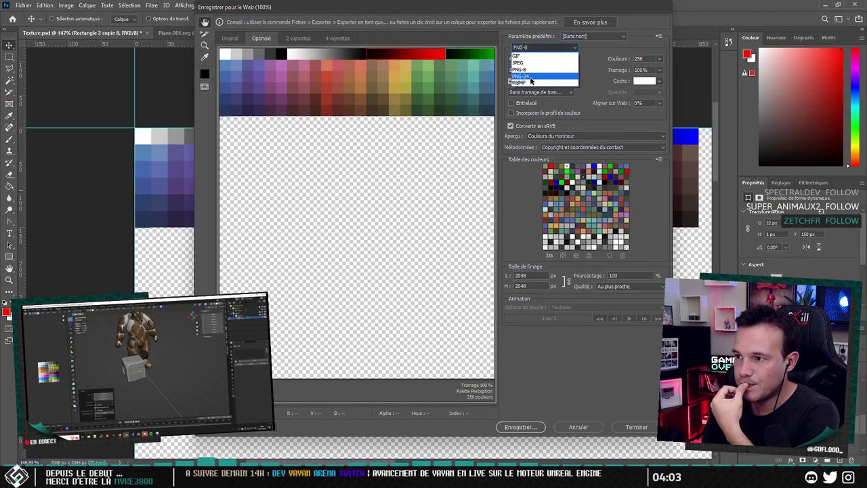
click(532, 76)
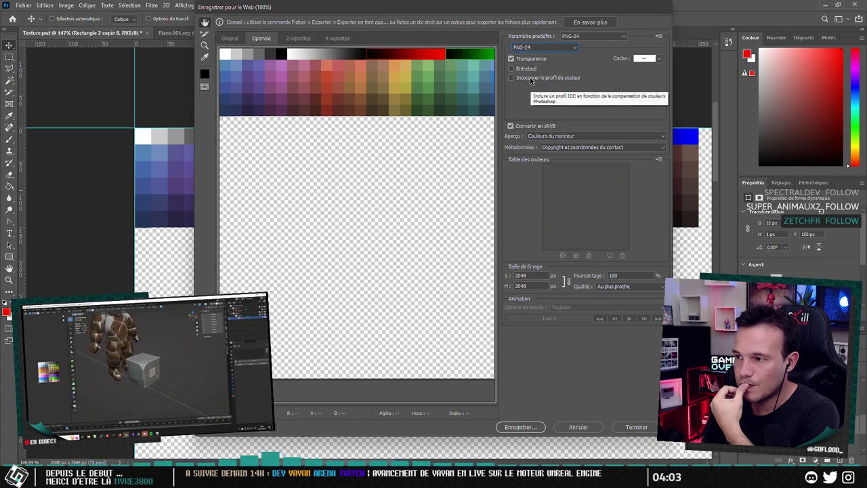
click(511, 58)
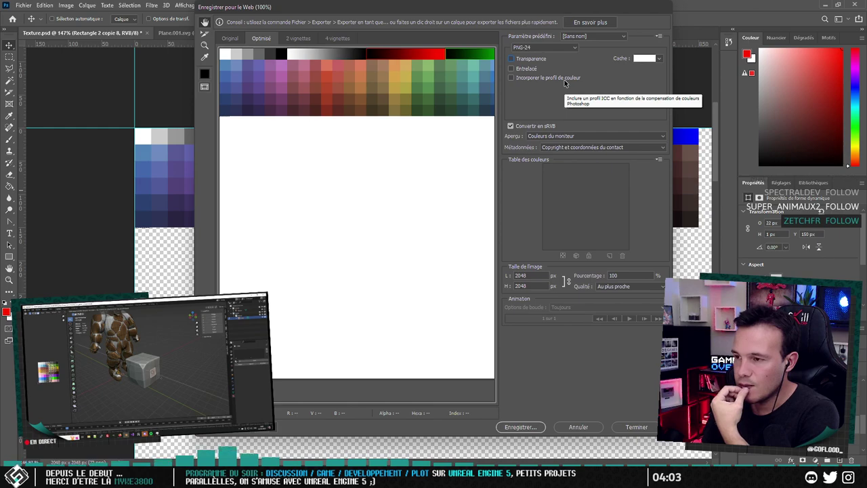
click(520, 426)
click(313, 81)
click(429, 193)
click(494, 230)
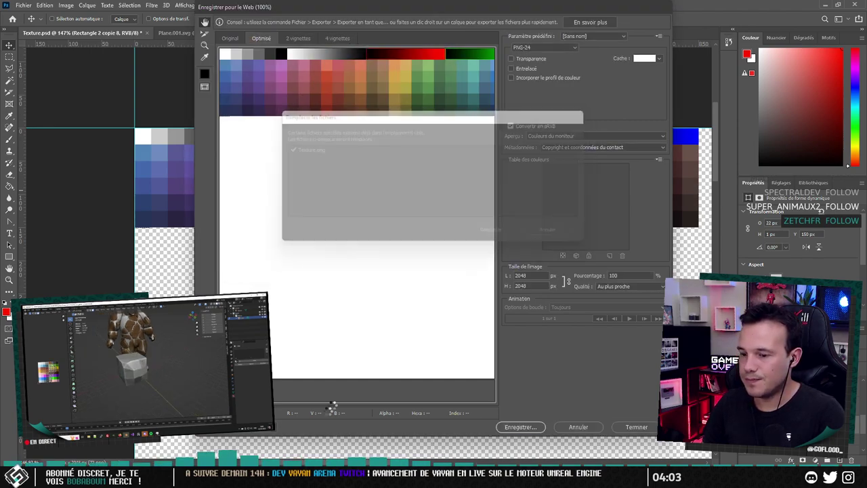
key(alt+Tab)
Reimport the palette texture and check it in the TestPlane and WorldShow tabs.
click(153, 36)
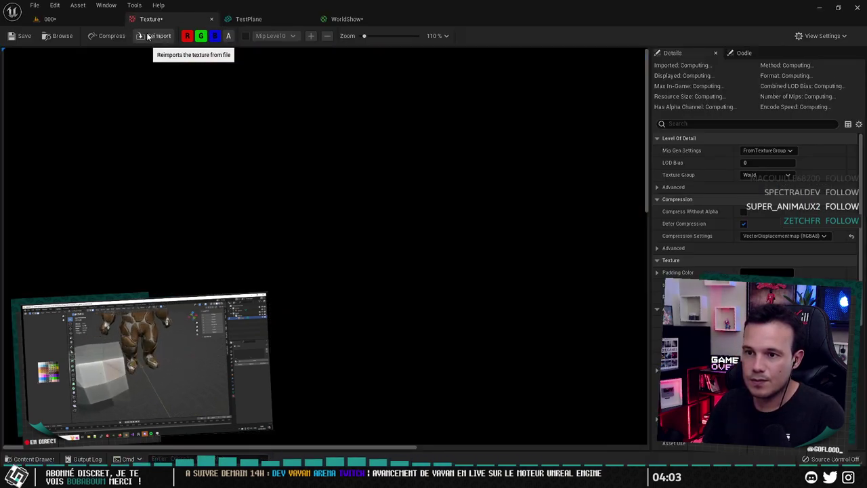
click(257, 19)
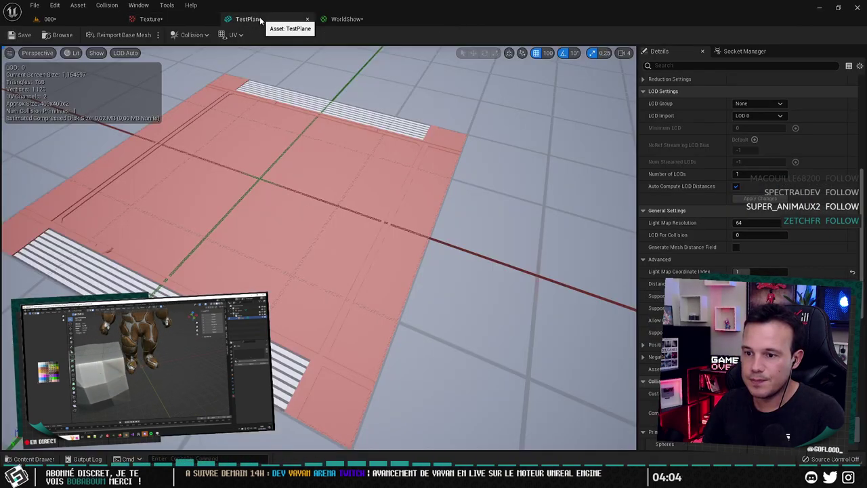
click(322, 19)
click(169, 19)
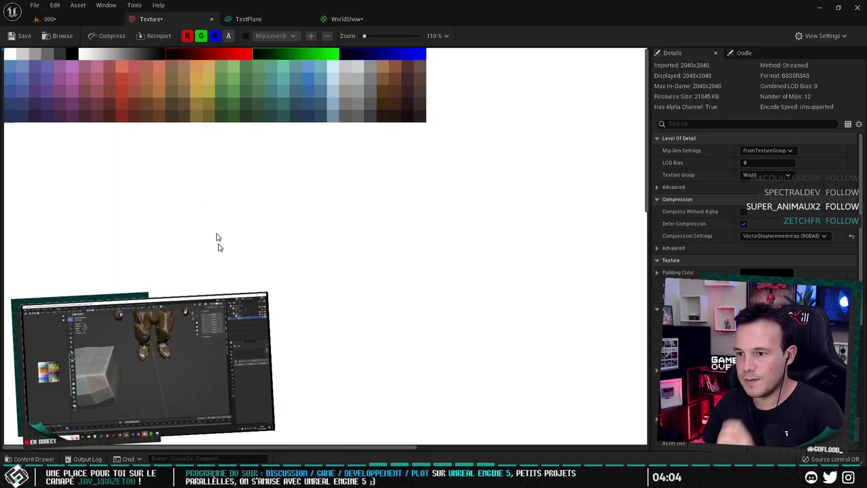
Glance at Blender, then bring up Photoshop's Save for Web dialog and dismiss it.
key(alt+Tab)
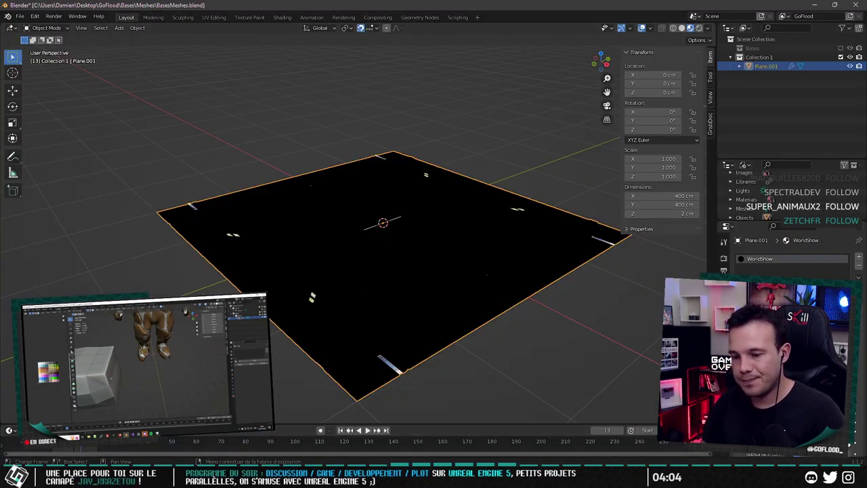
key(alt+Tab)
key(ctrl+alt+shift+s)
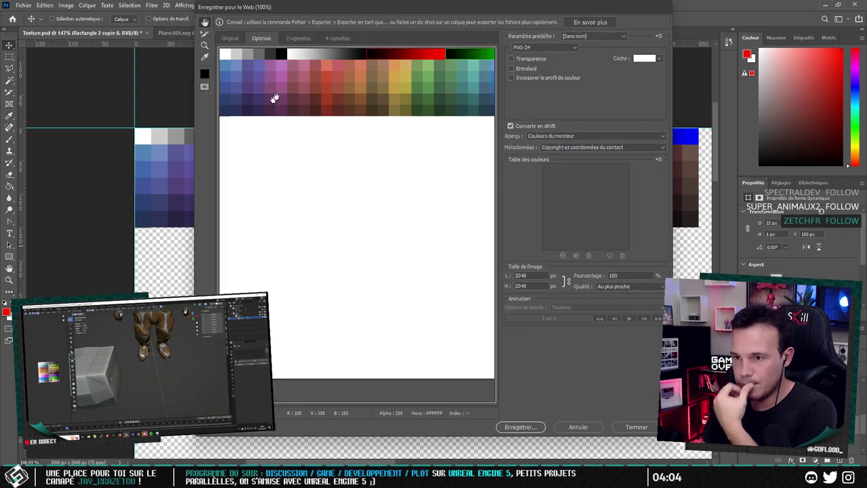
key(Escape)
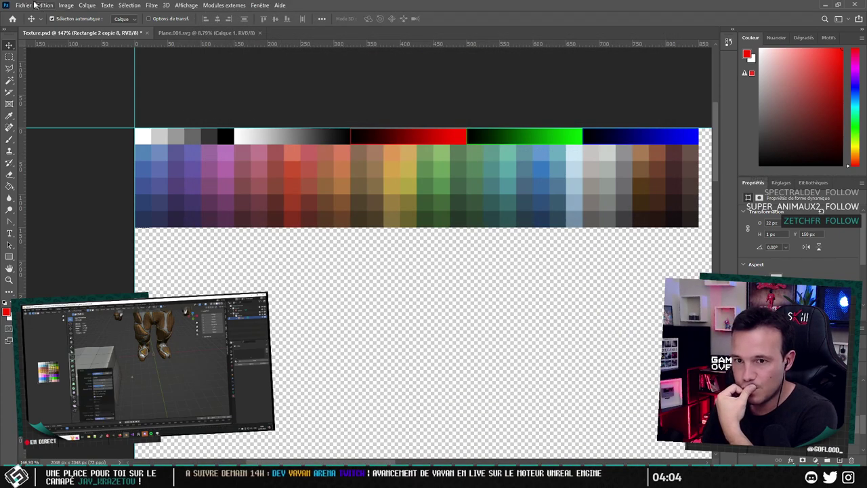
Save a copy of the palette as Texture.tga in Targa format at 24 bits per pixel.
click(24, 6)
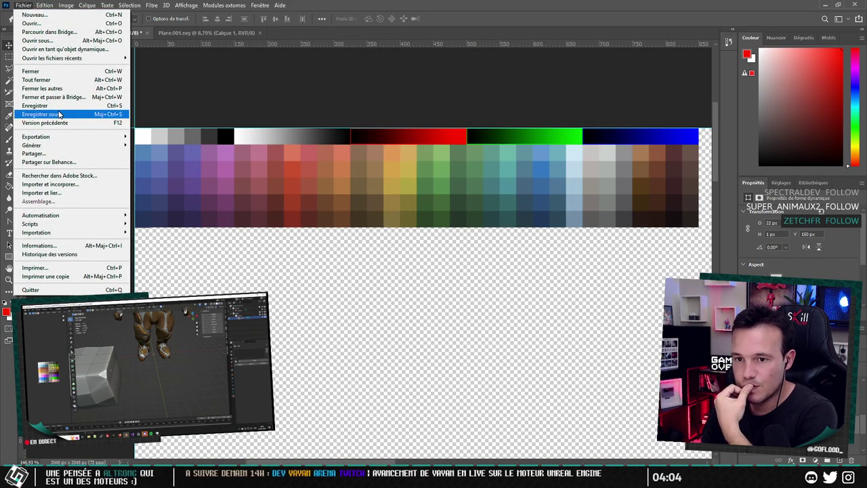
click(59, 115)
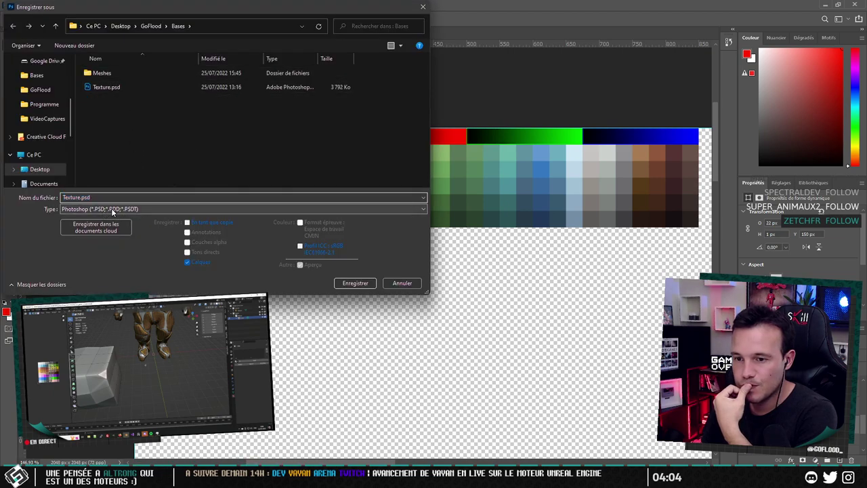
click(135, 209)
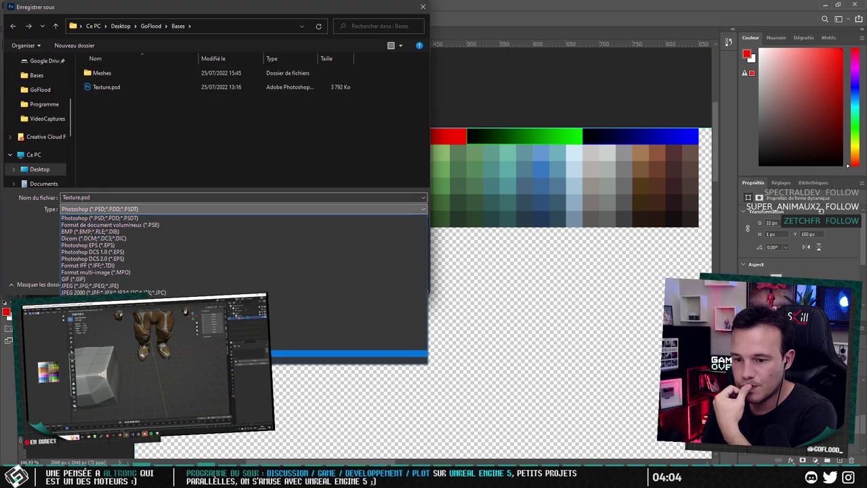
click(170, 347)
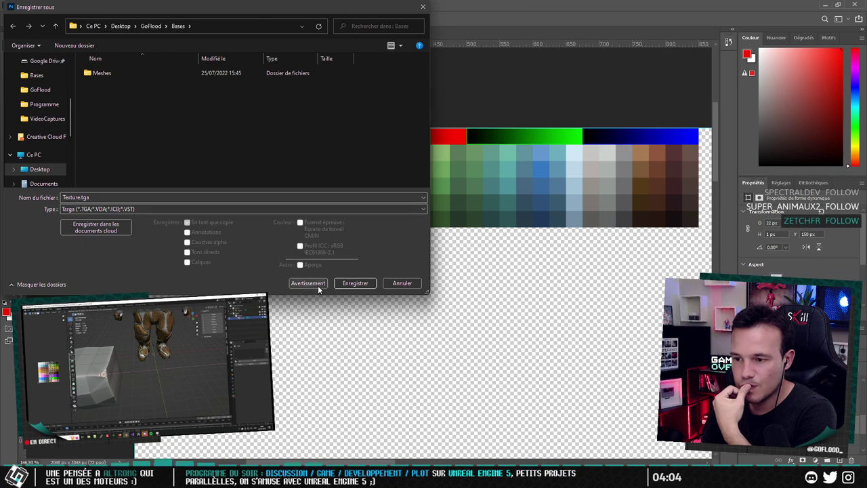
click(357, 283)
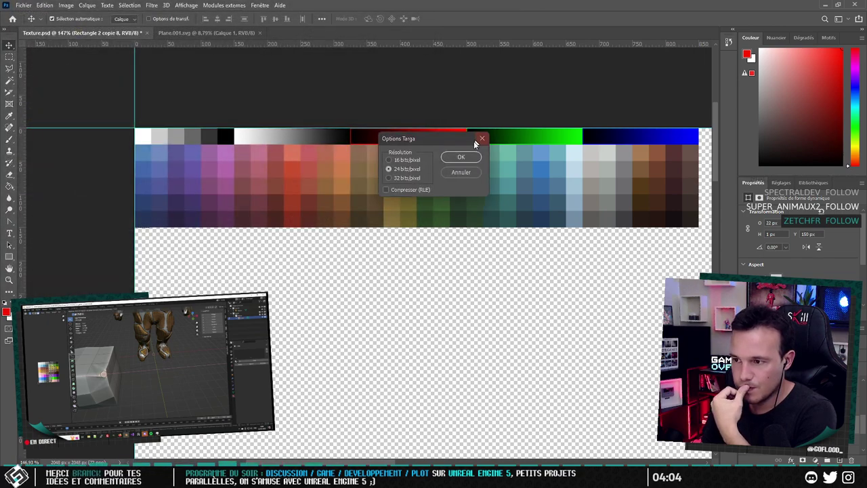
click(461, 156)
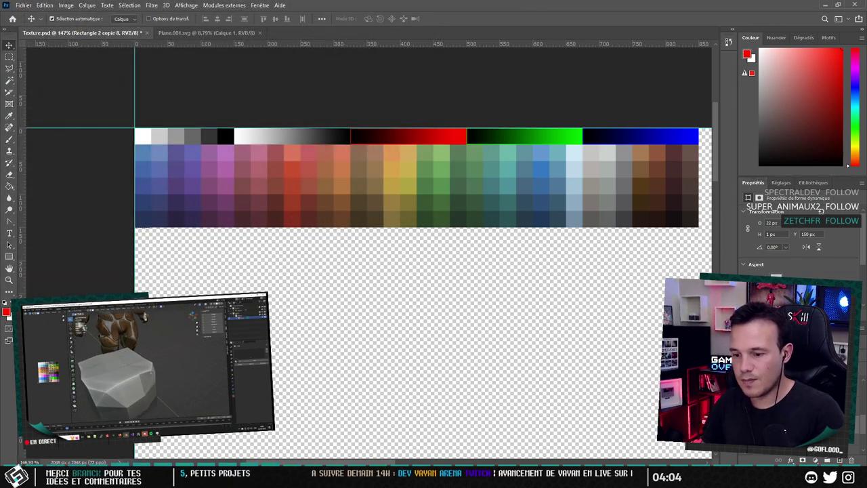
key(alt+Tab)
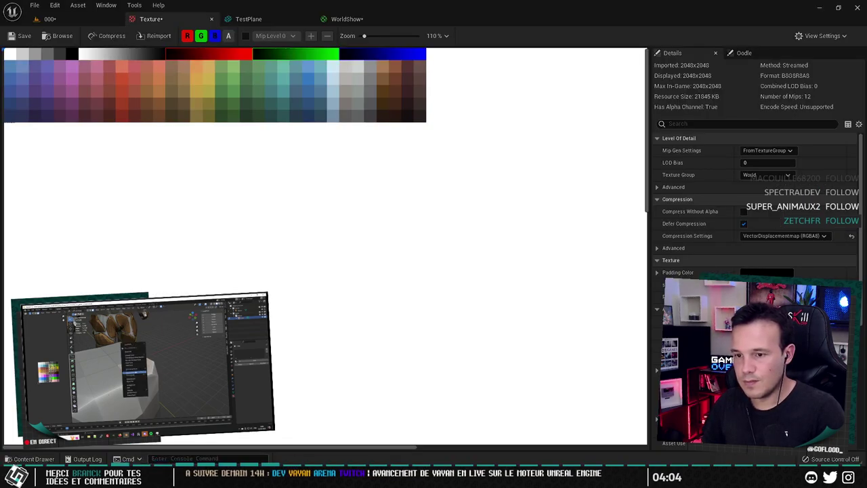
click(50, 19)
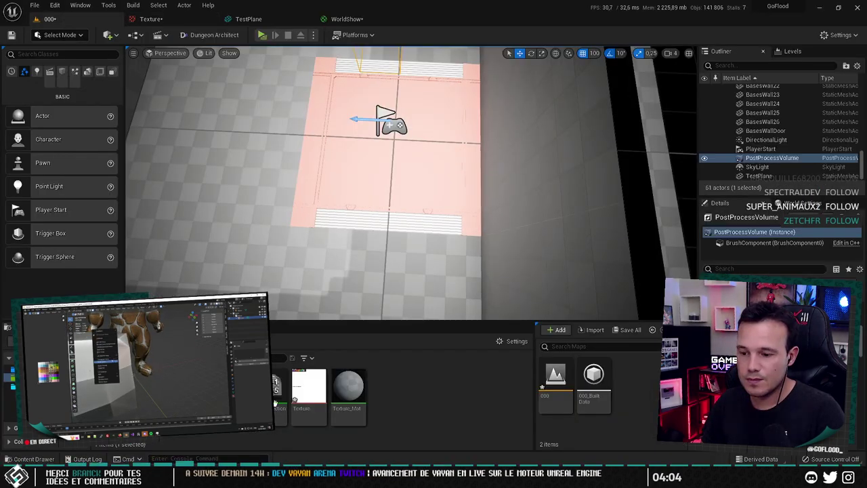
key(alt+Tab)
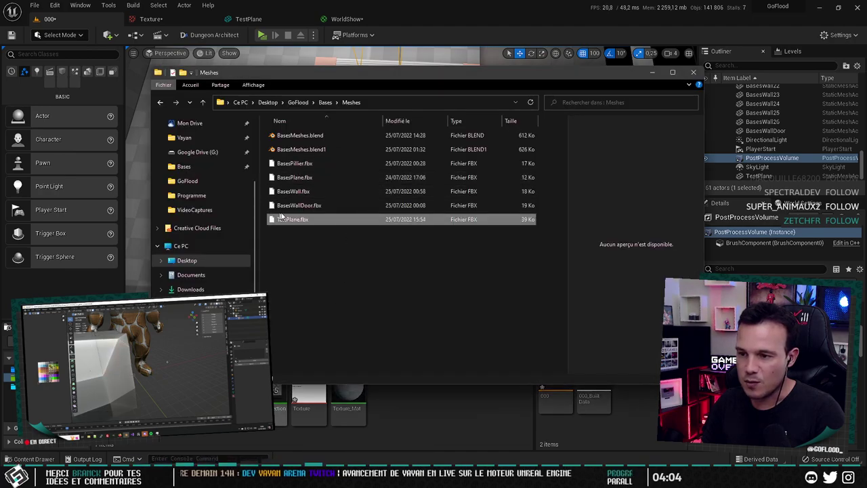
click(325, 102)
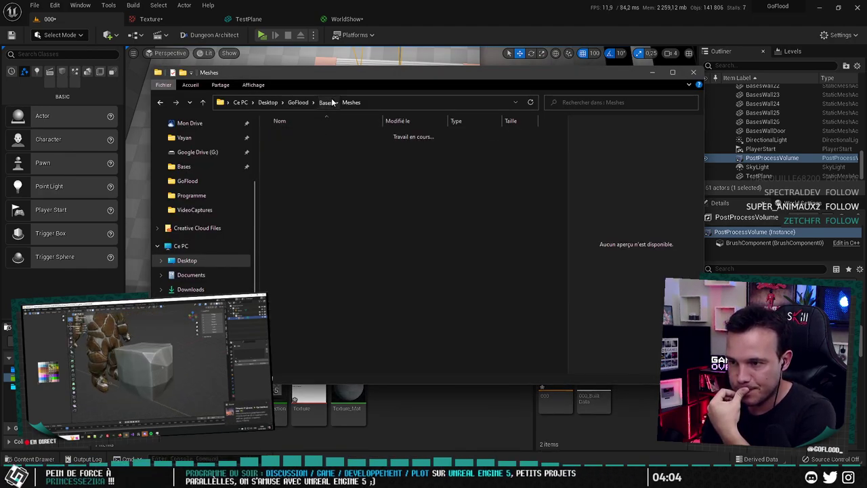
click(440, 142)
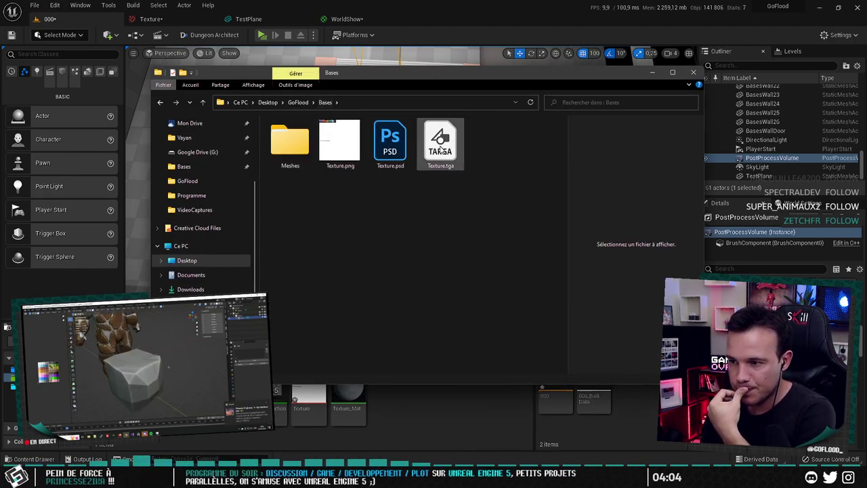
click(440, 413)
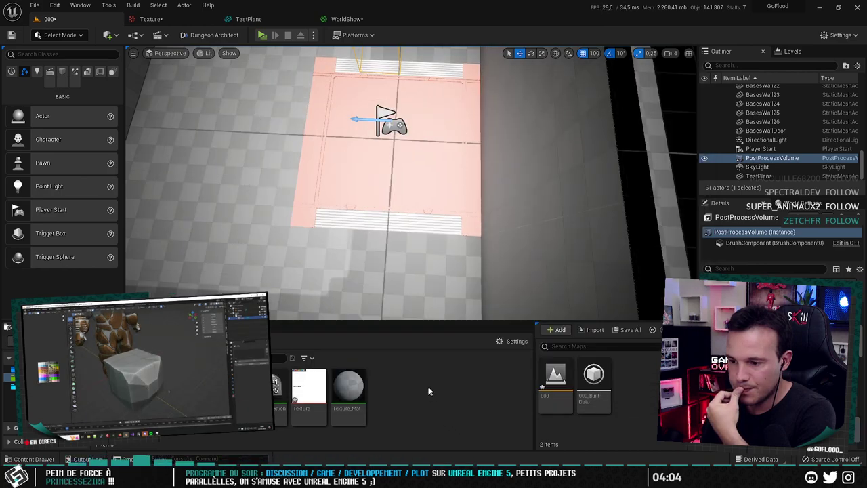
click(324, 386)
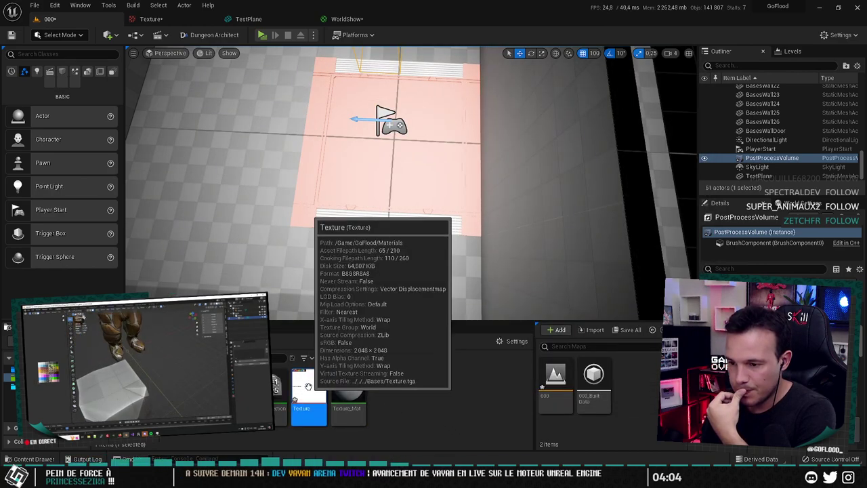
double_click(308, 386)
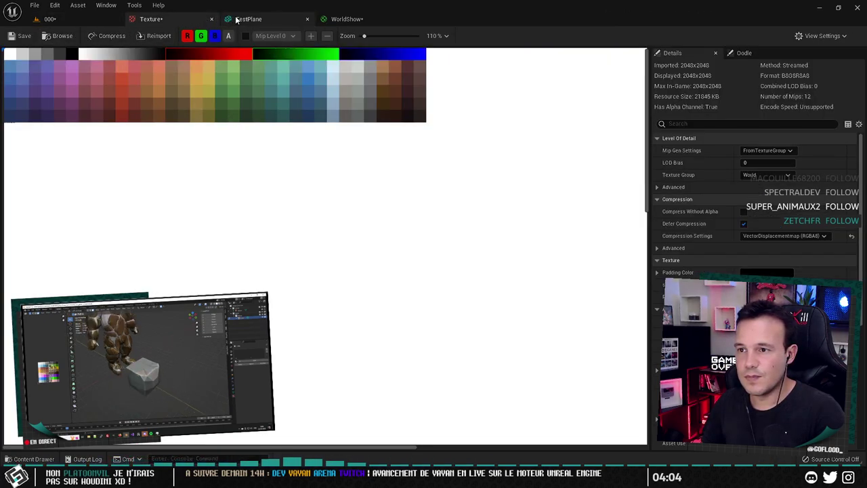
Pass through the TestPlane and WorldShow tabs back to the 000 level, then switch to Chrome.
click(254, 20)
click(339, 19)
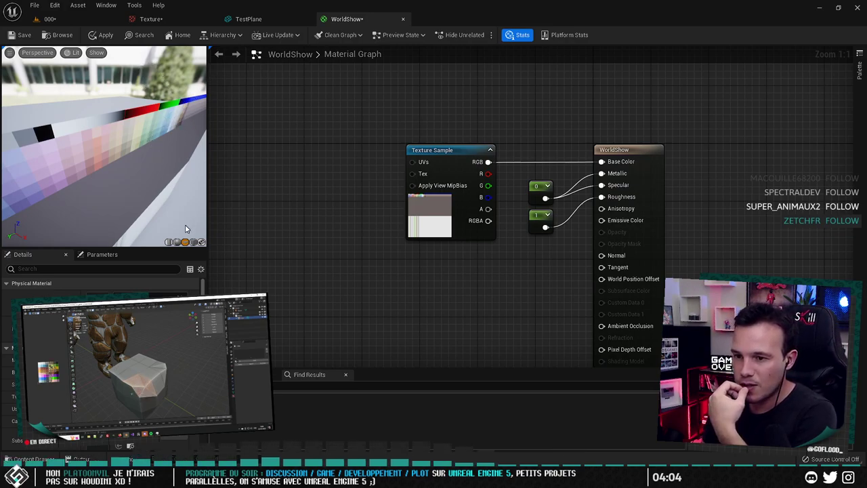
click(161, 20)
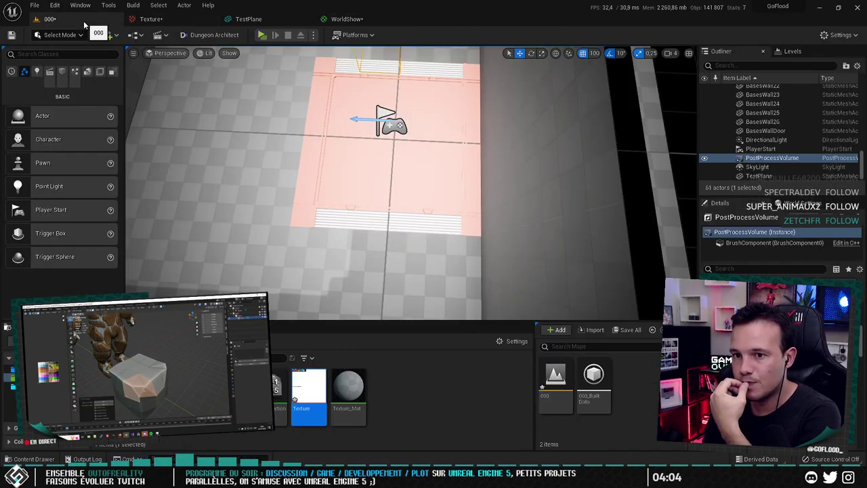
click(382, 399)
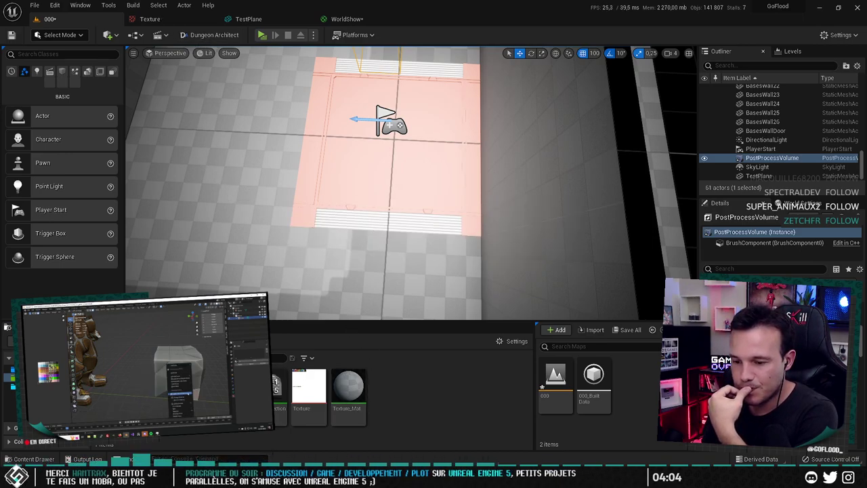
key(alt+Tab)
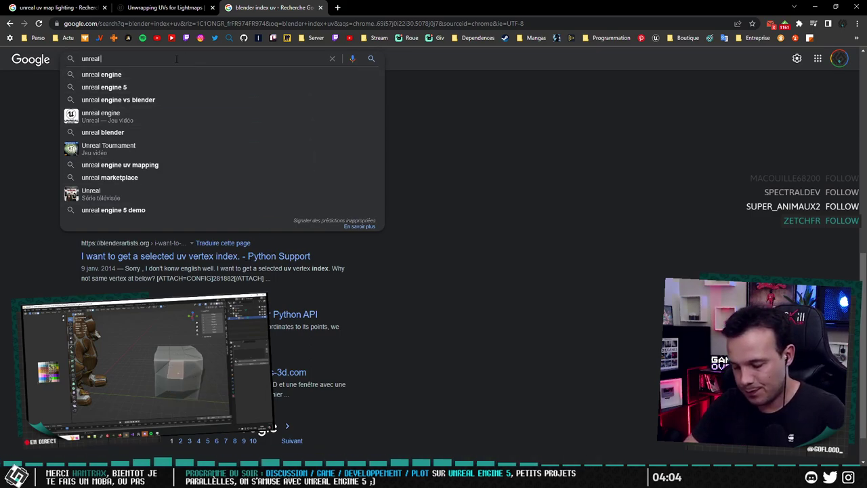
Search Google for 'unreal texture plus claire' and scroll through the results.
text(text)
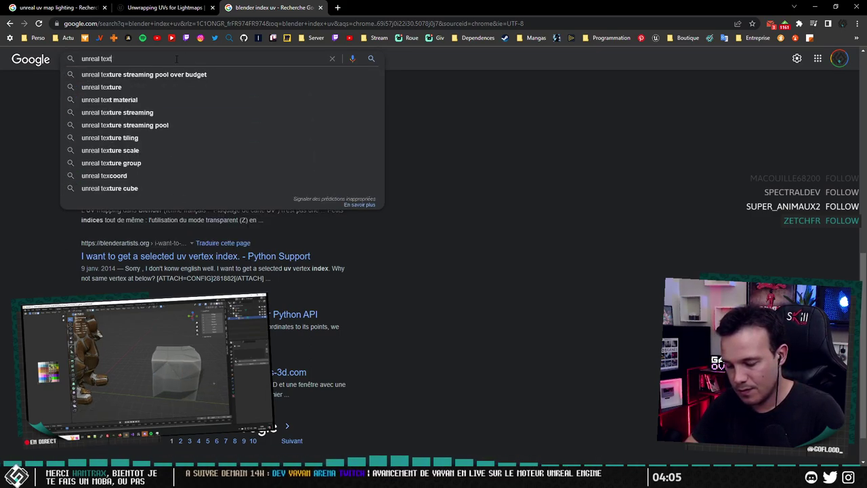
text(ure plus )
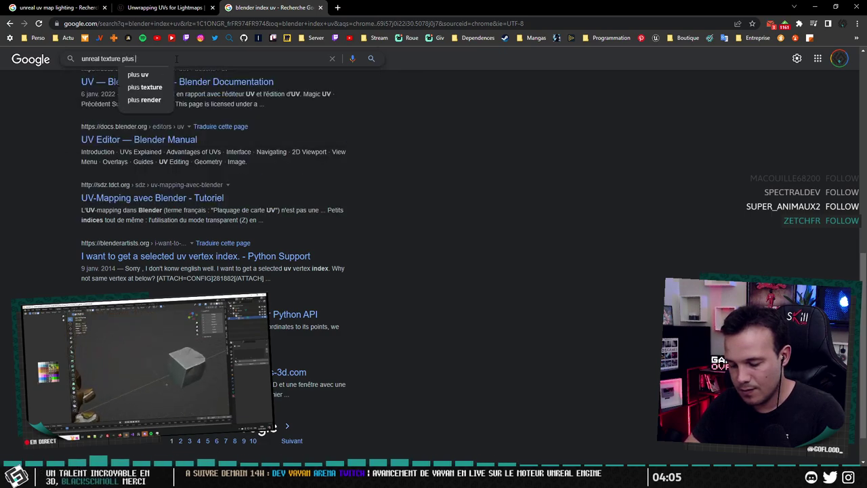
text(claire)
key(Return)
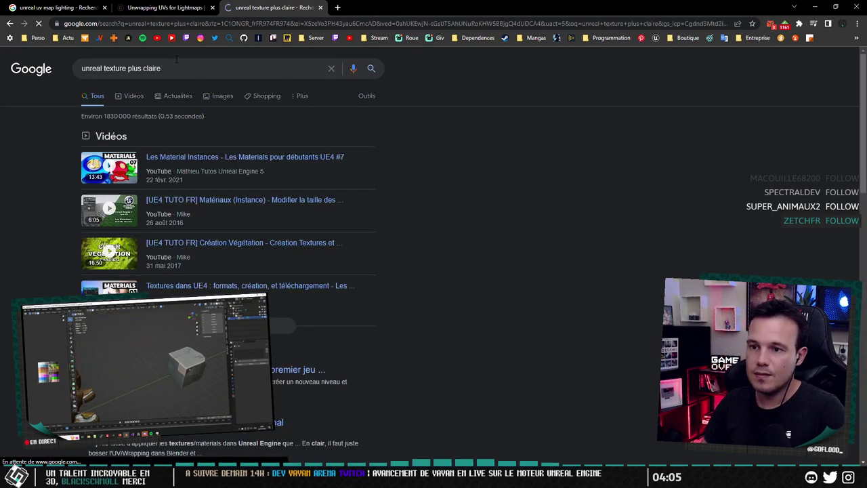
scroll(452, 210, down, 3)
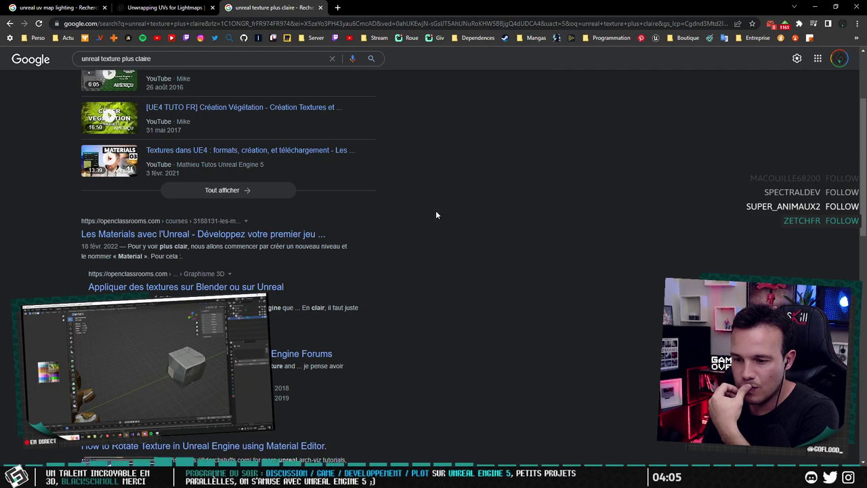
scroll(435, 215, down, 3)
scroll(427, 239, down, 5)
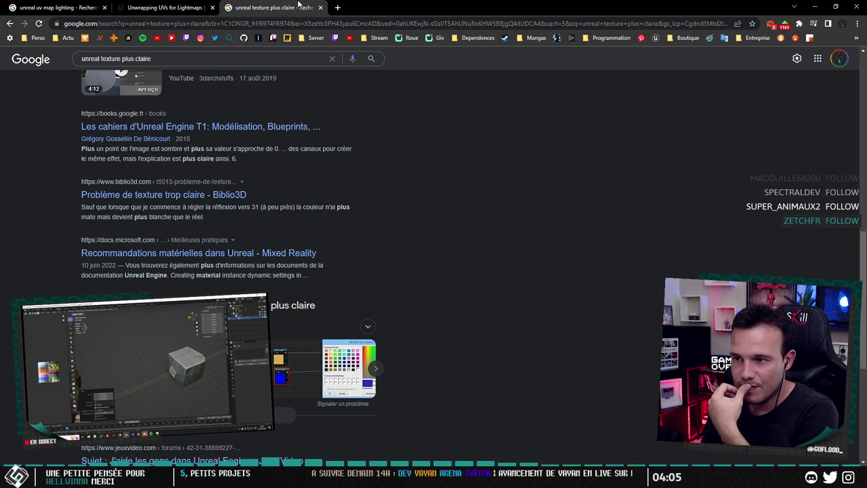
click(162, 7)
click(57, 8)
Back in Unreal, look over the room, the palette Texture and the TestPlane mesh.
key(alt+Tab)
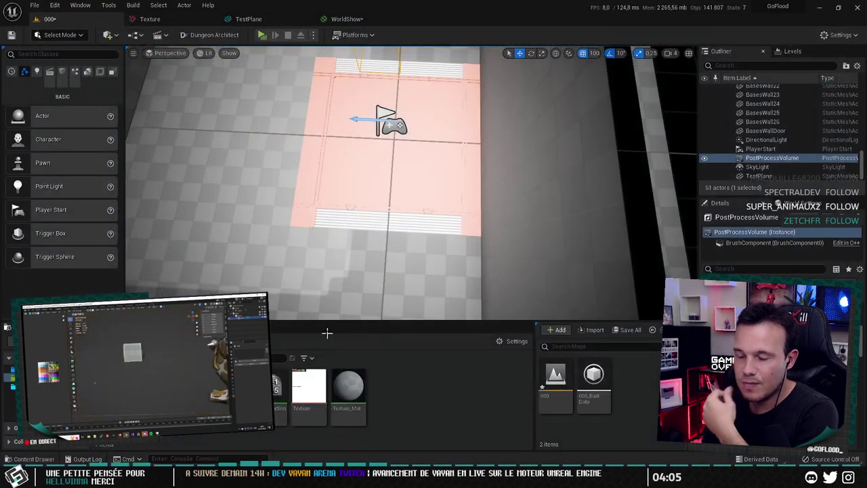
mouse_move(332, 229)
right_down()
mouse_move(332, 196)
mouse_move(344, 224)
right_up()
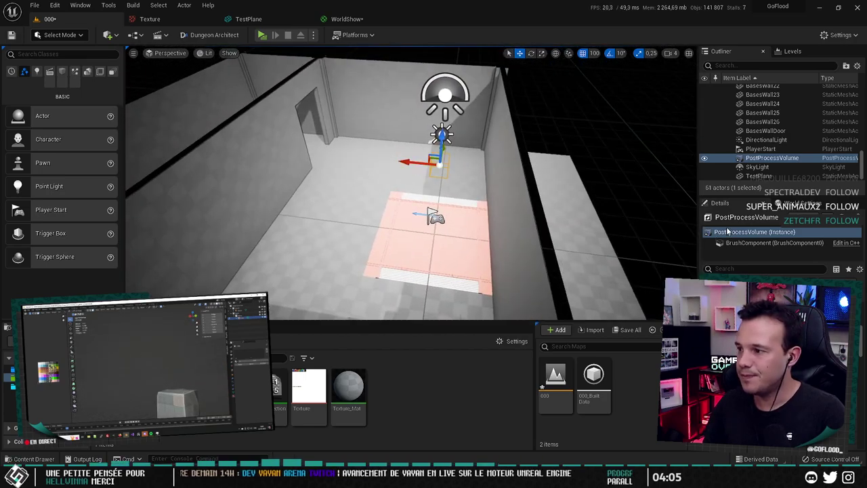
click(203, 19)
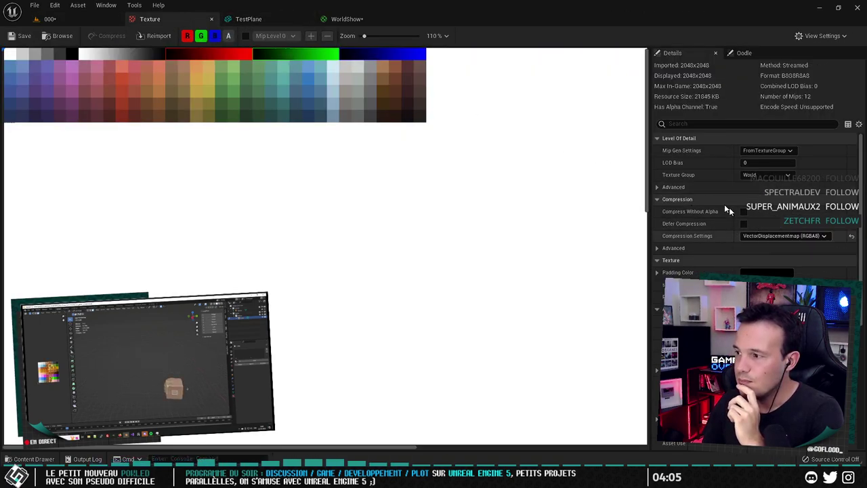
click(252, 19)
In WorldShow, wire the Texture Sample's RGBA output into Base Color instead of RGB.
click(347, 19)
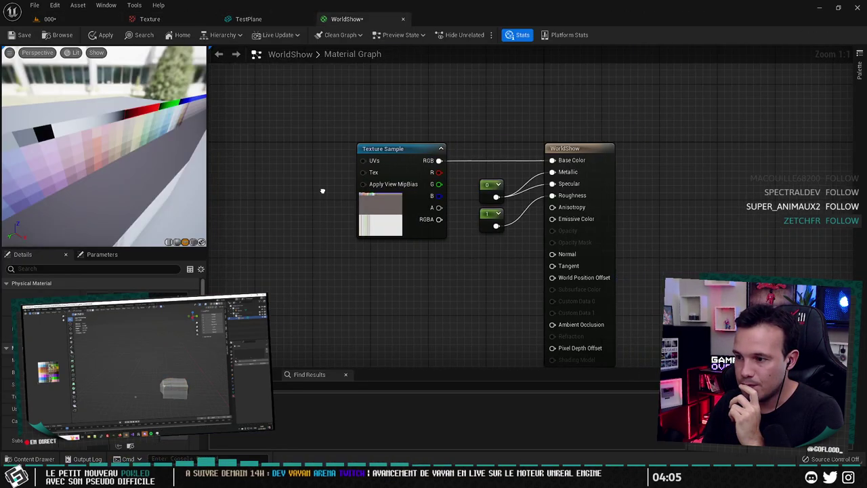
drag(467, 255, 308, 255)
right_drag(361, 201, 447, 229)
mouse_move(425, 209)
mouse_down()
mouse_move(485, 209)
mouse_move(424, 209)
mouse_up()
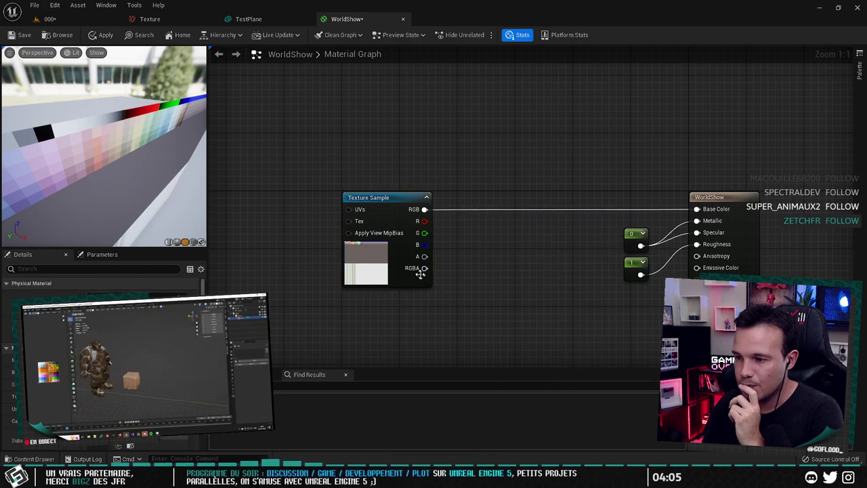
drag(425, 268, 696, 208)
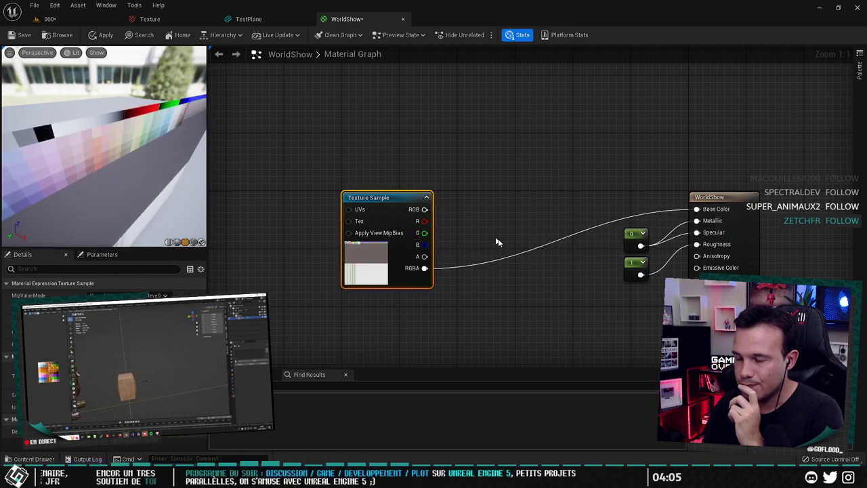
right_drag(497, 242, 404, 207)
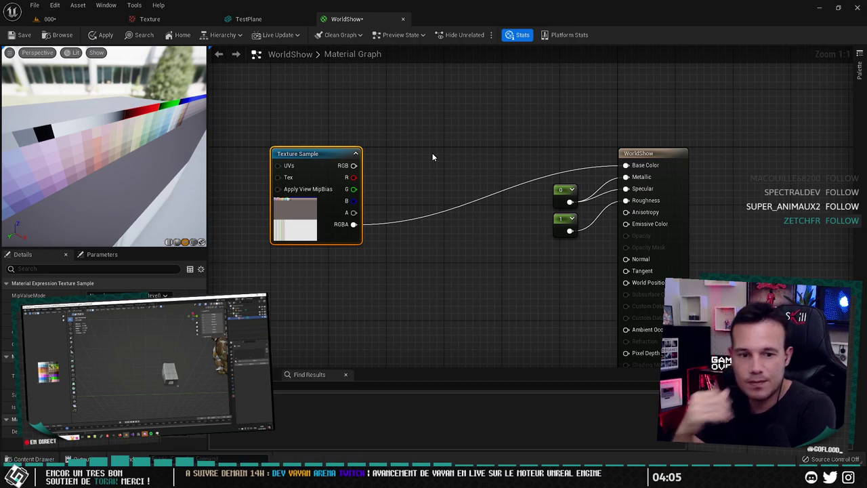
Switch to Photoshop and bring up the Image > Mode submenu for Texture.psd.
key(alt+Tab)
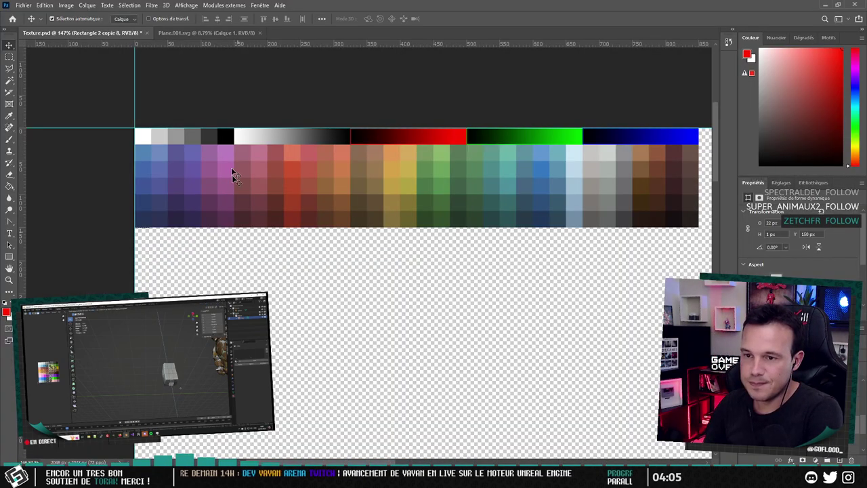
click(66, 4)
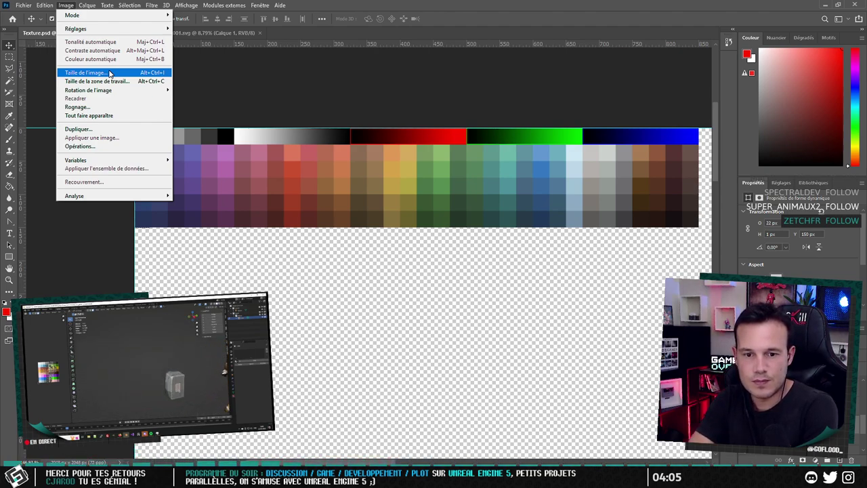
mouse_move(126, 17)
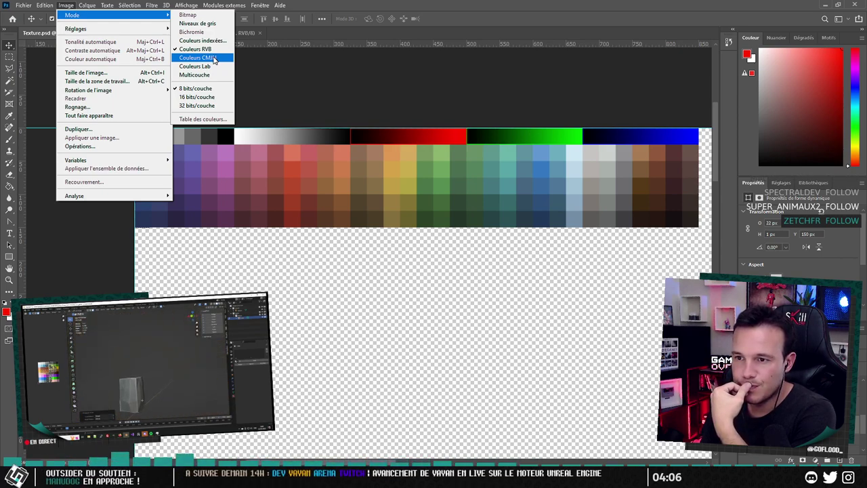
Convert the palette to CMYK colour without merging layers, then to 16 bits per channel.
click(214, 58)
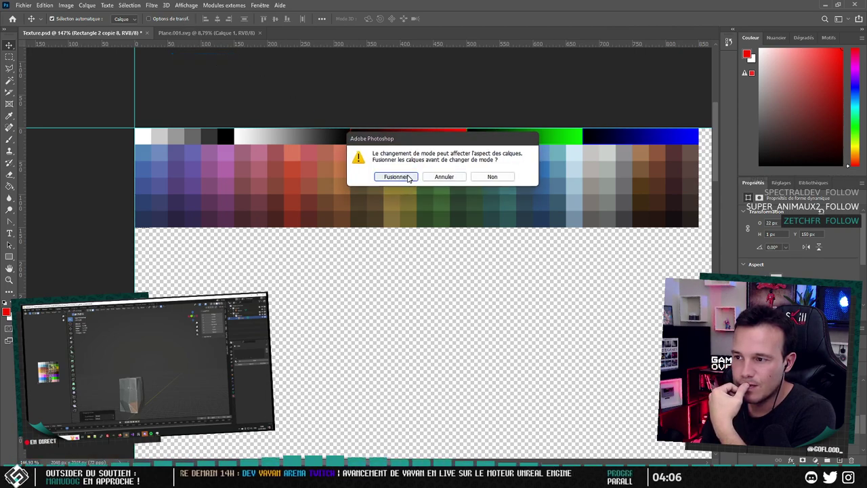
click(493, 177)
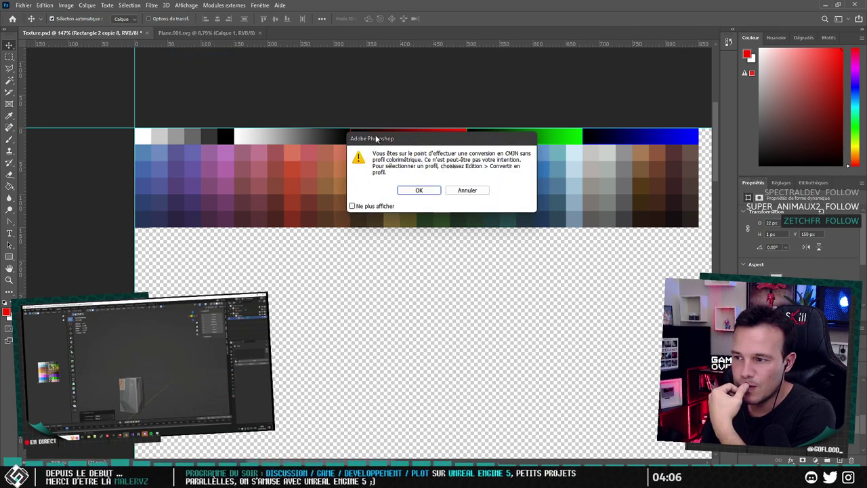
click(426, 190)
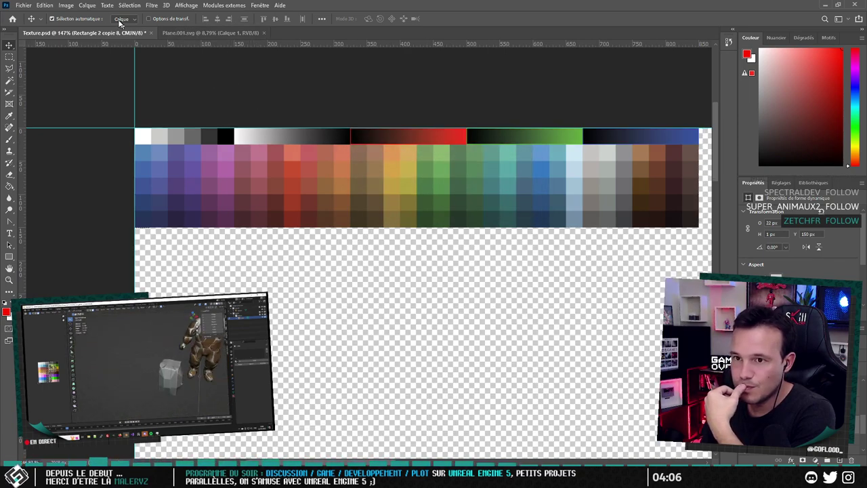
click(86, 5)
mouse_move(73, 7)
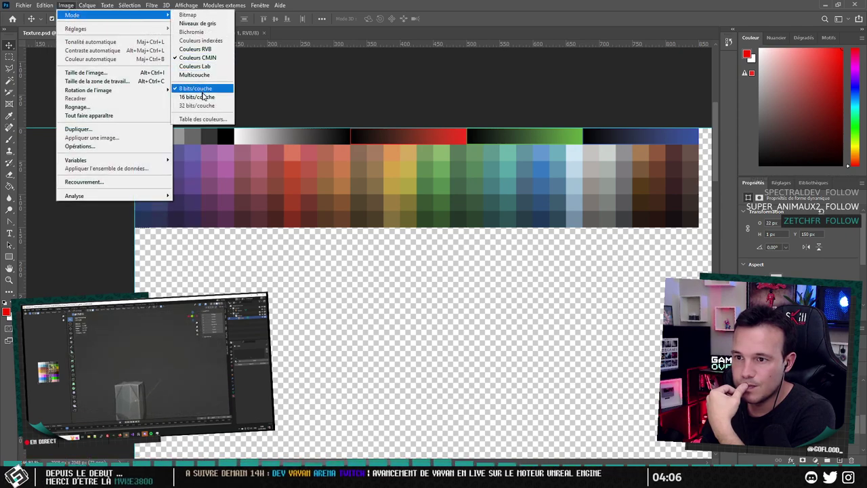
click(218, 98)
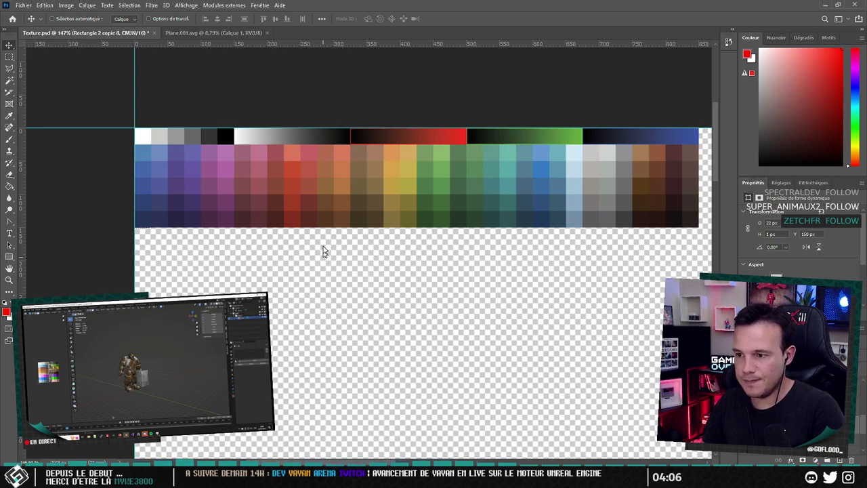
Export as PNG-24 with transparency from Save for Web, replacing Texture.png.
key(ctrl+alt+shift+s)
click(543, 48)
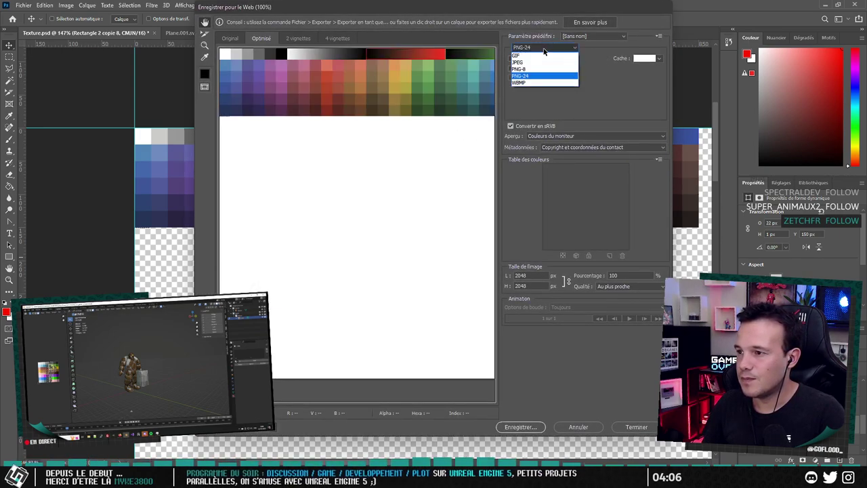
click(544, 49)
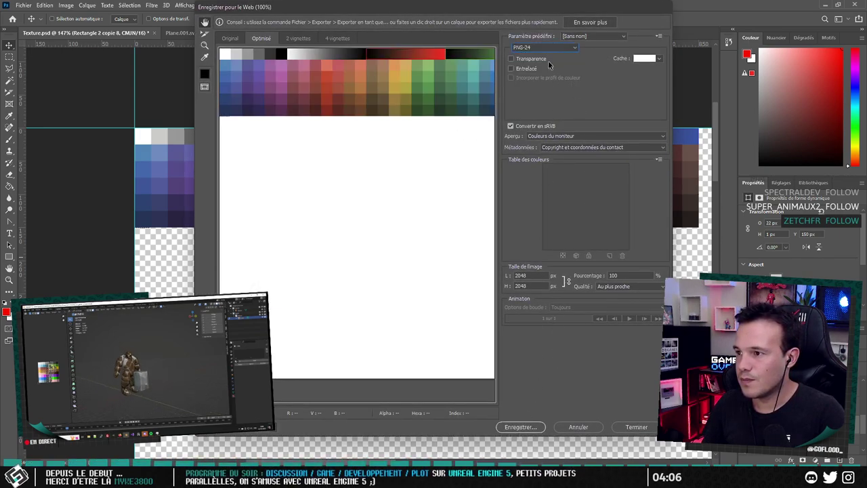
click(511, 59)
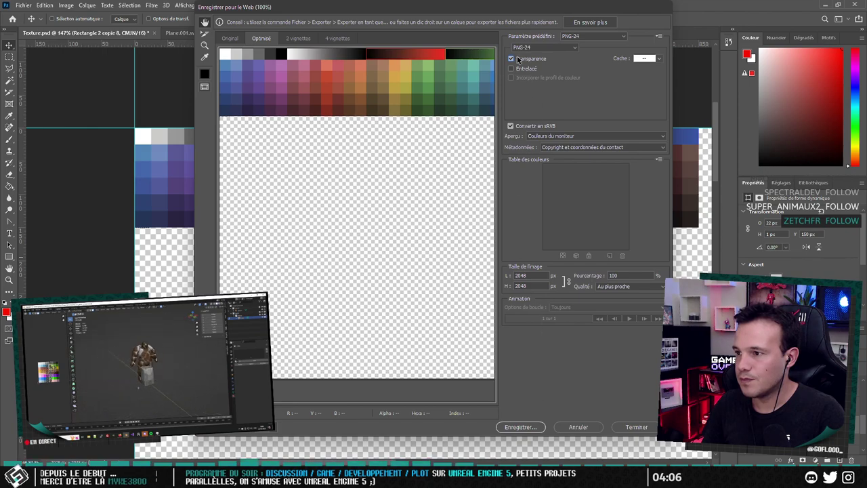
click(512, 68)
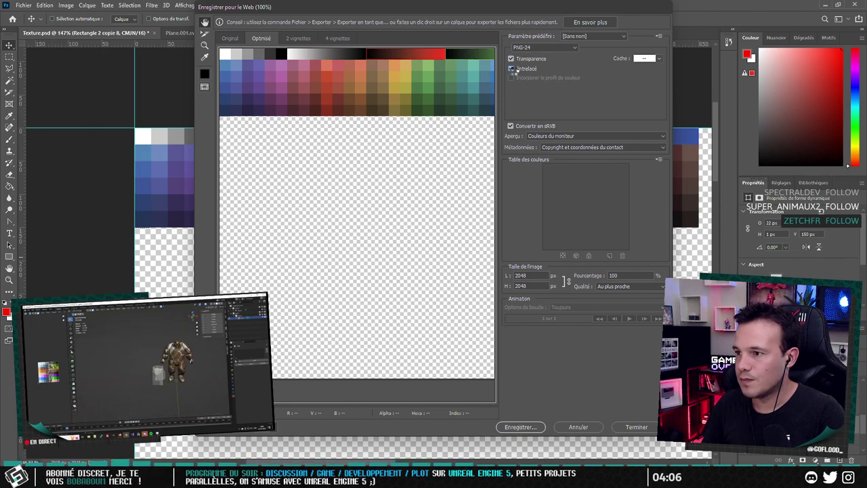
click(520, 427)
double_click(325, 76)
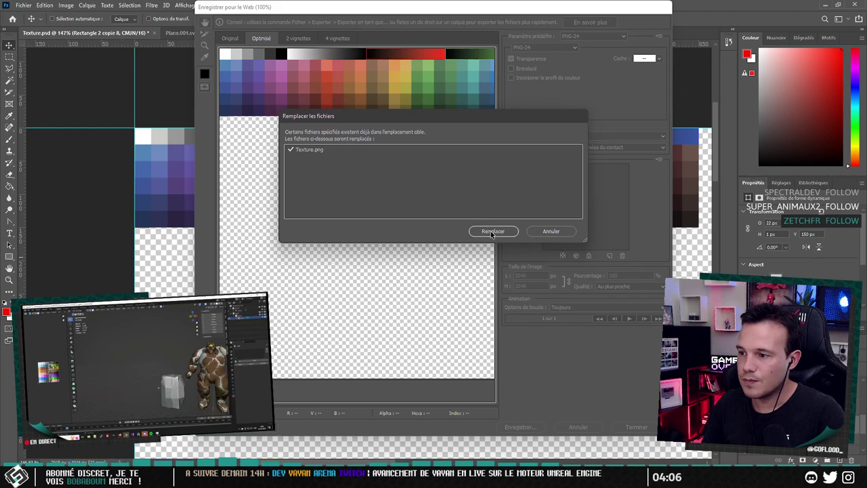
key(Return)
Drag Texture.png from the Bases folder onto the Texture asset to update it, then open WorldShow.
key(alt+Tab)
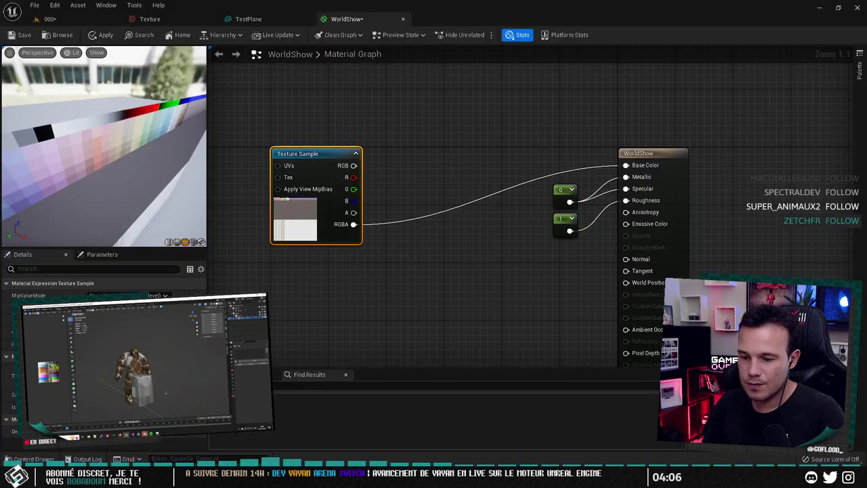
key(alt+Tab)
key(alt+Tab)
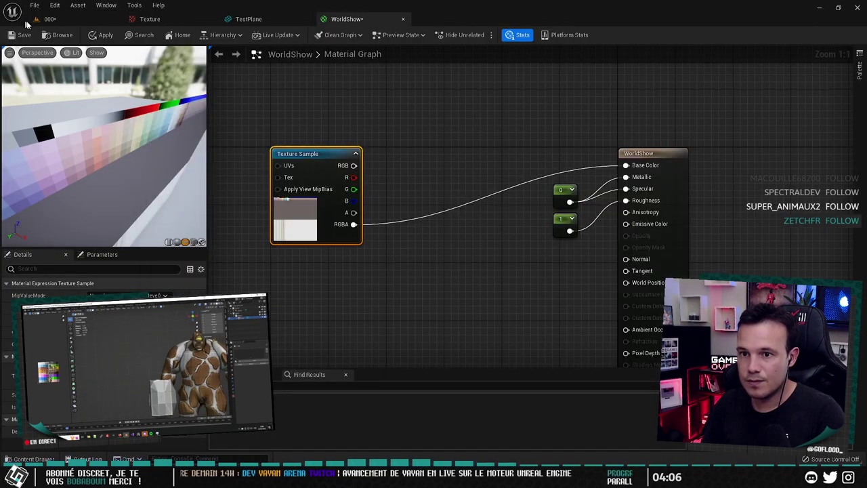
click(49, 19)
key(alt+Tab)
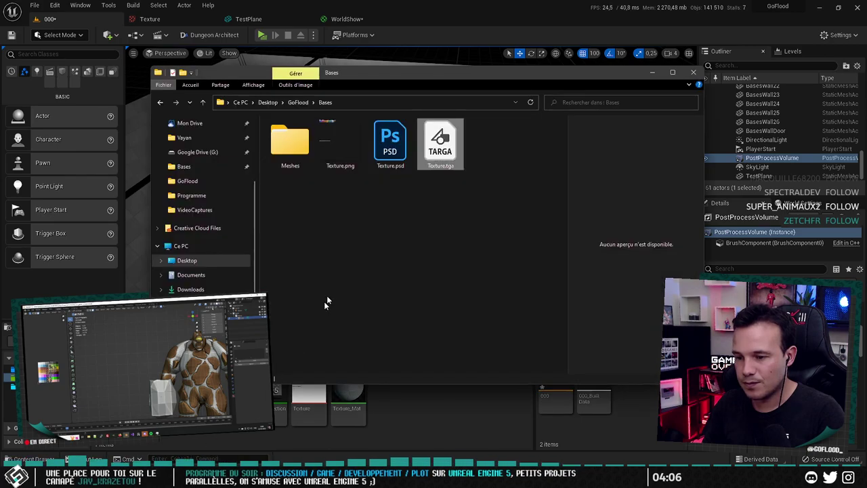
drag(349, 145, 359, 416)
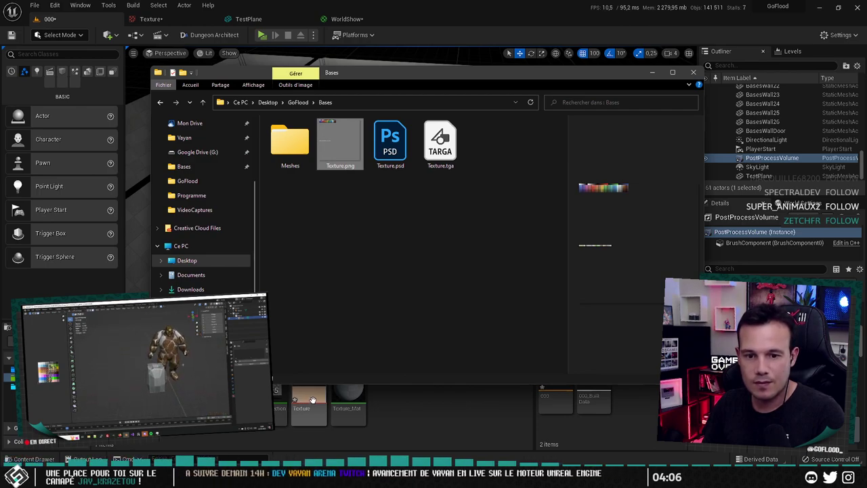
click(313, 399)
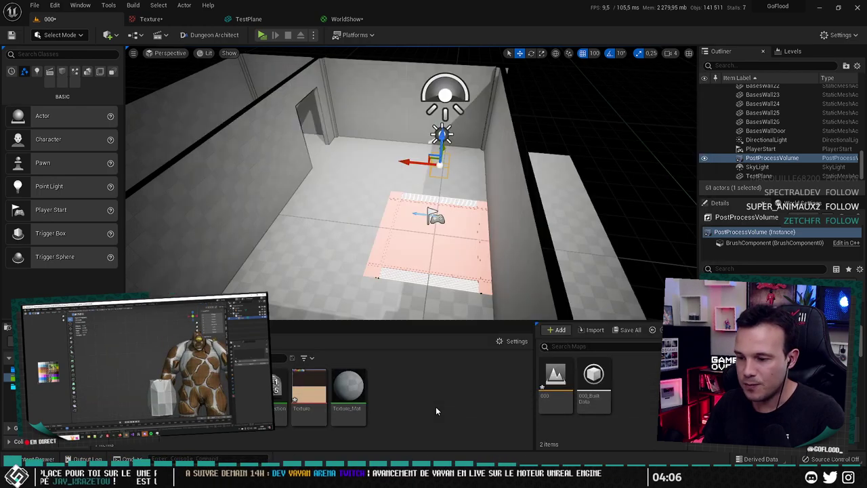
click(323, 392)
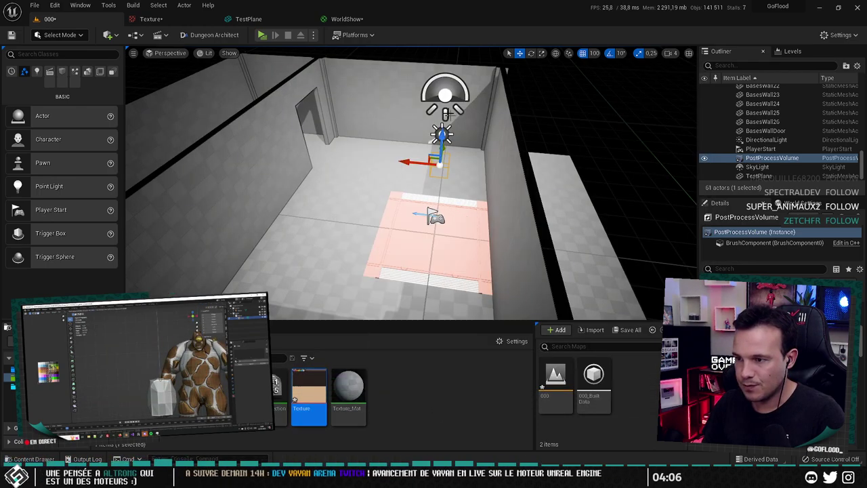
click(347, 19)
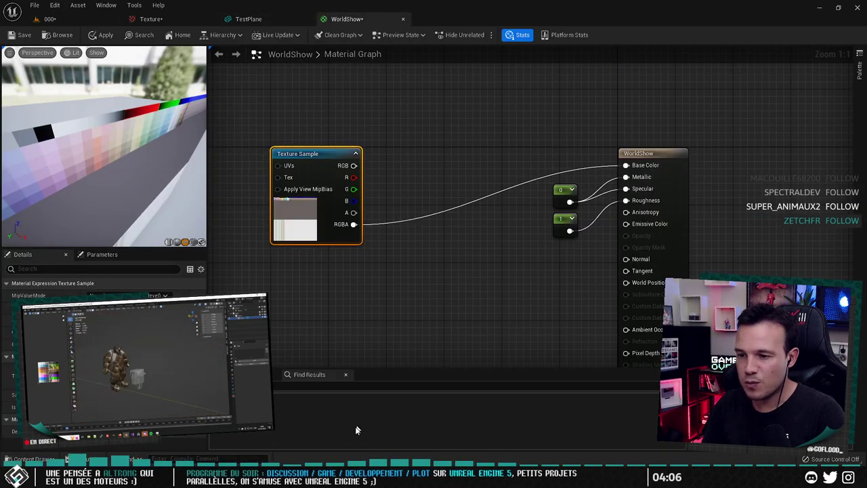
key(alt+Tab)
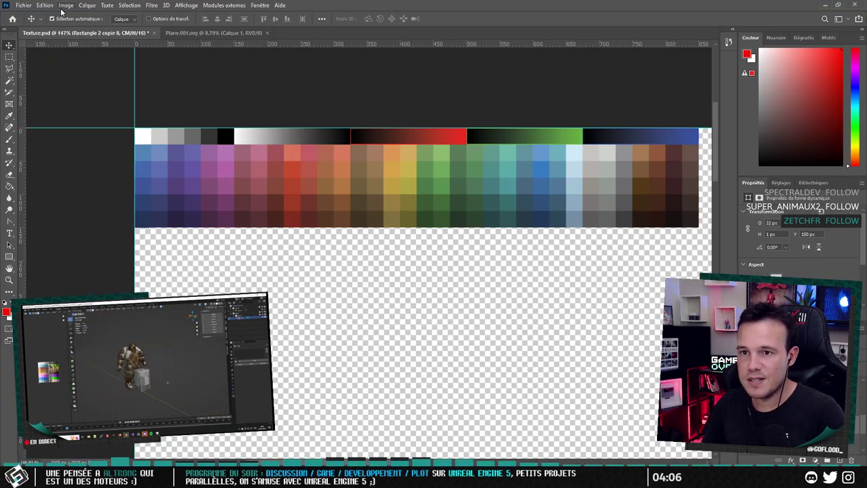
Switch the palette image back to 8 bits per channel via Image > Mode.
click(66, 6)
click(66, 6)
click(65, 5)
mouse_move(88, 15)
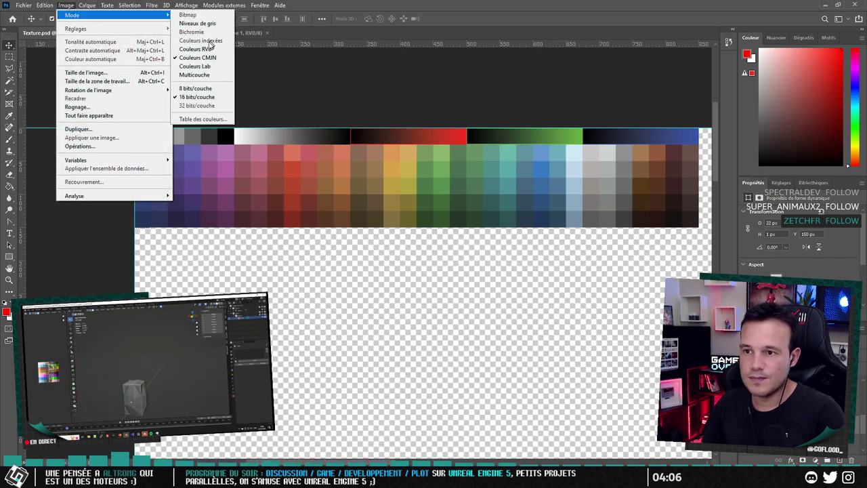
click(202, 88)
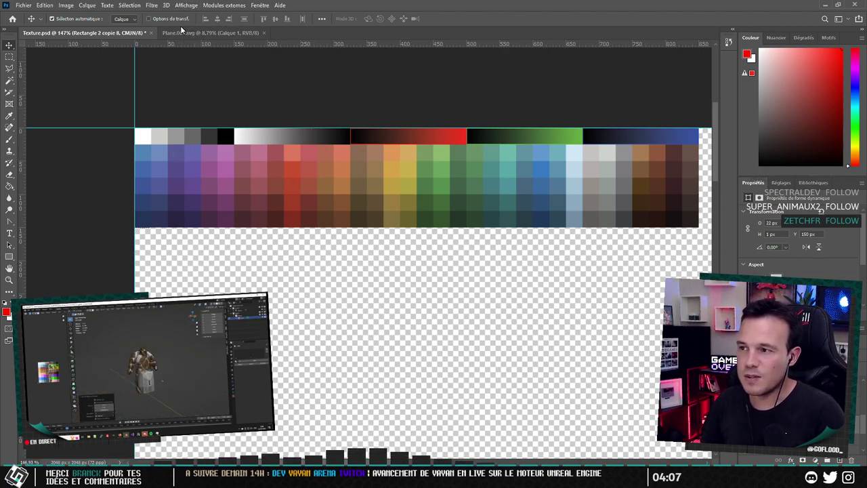
alt+scroll(251, 217, down, 1)
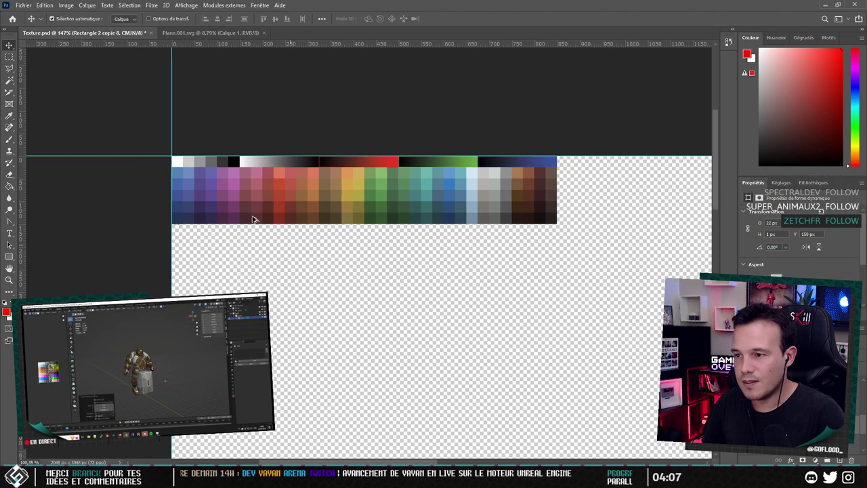
alt+scroll(254, 215, up, 1)
Close the Plane.001.svg document without saving its changes.
click(245, 33)
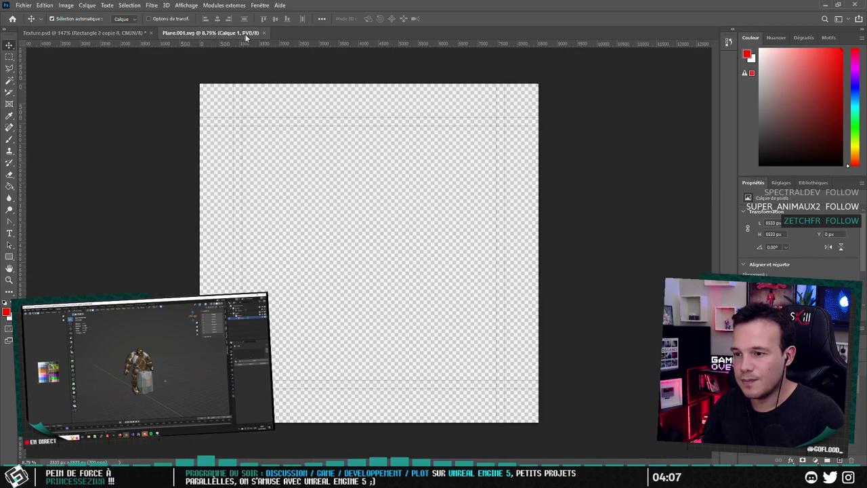
click(266, 33)
key(n)
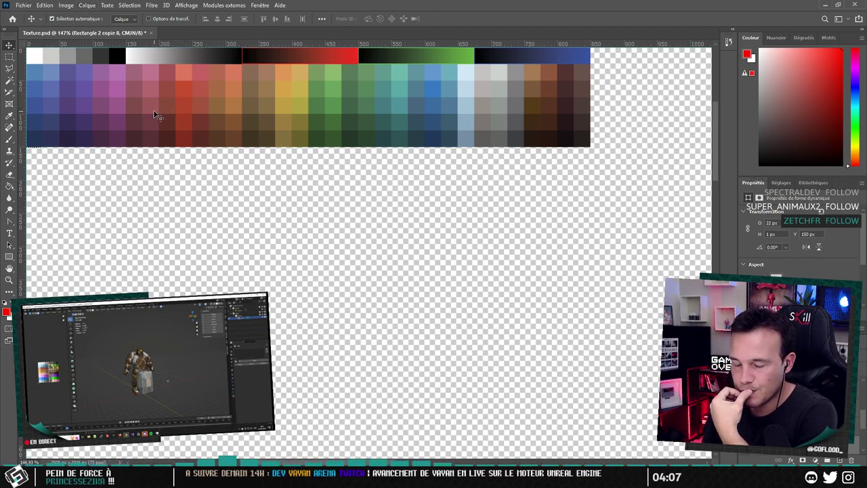
alt+scroll(185, 251, down, 4)
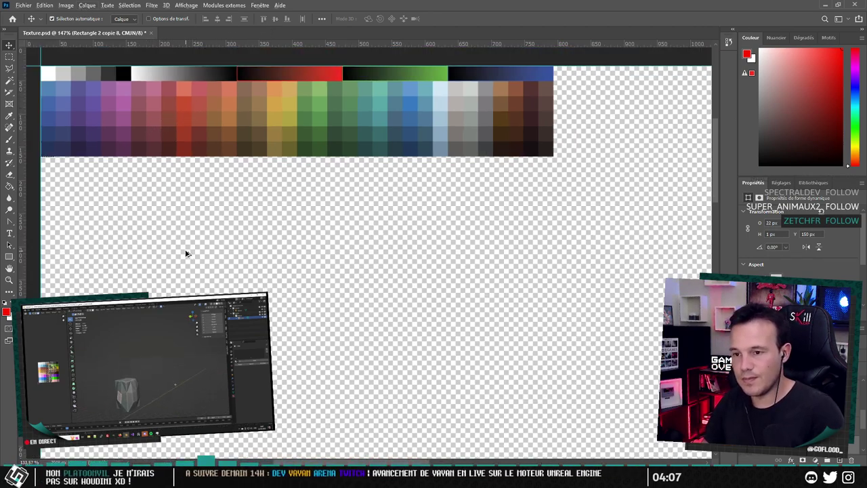
alt+scroll(157, 196, up, 3)
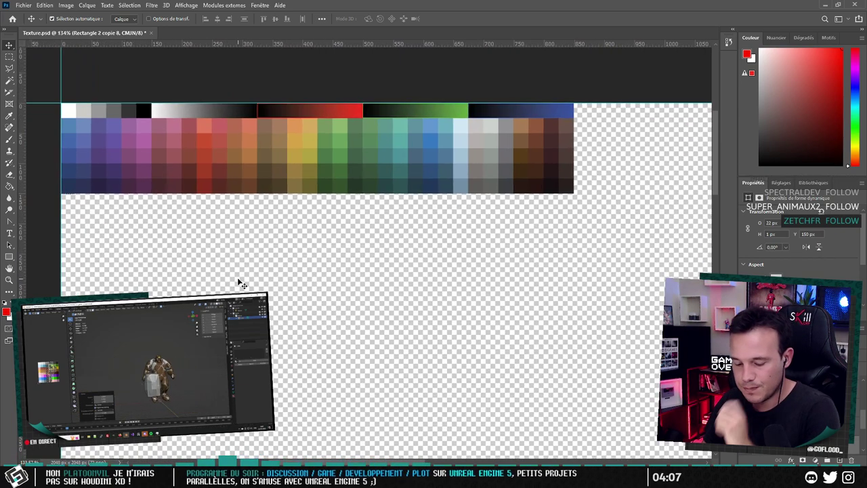
Re-export the palette from Save for Web over Texture.png and confirm the replacement.
key(ctrl+alt+shift+s)
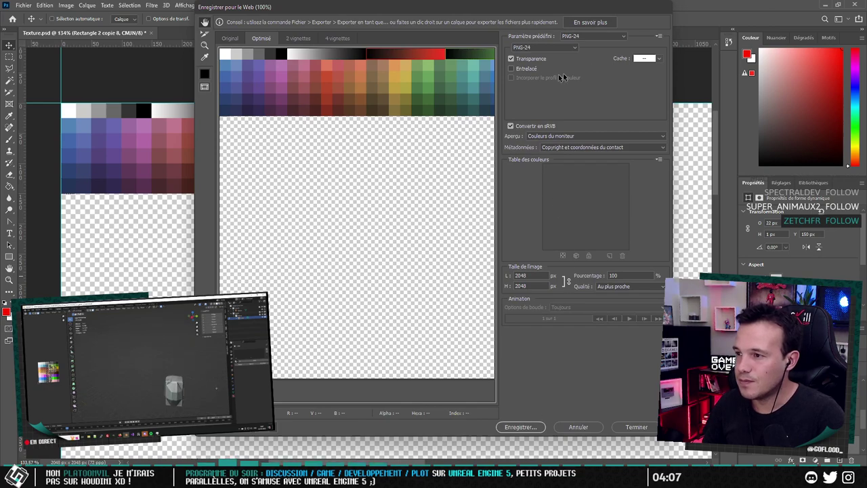
click(520, 426)
double_click(309, 66)
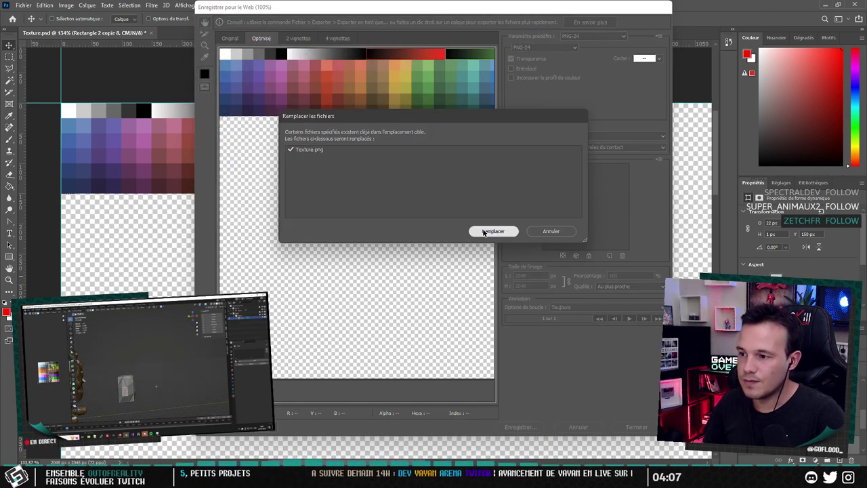
click(482, 231)
key(alt+Tab)
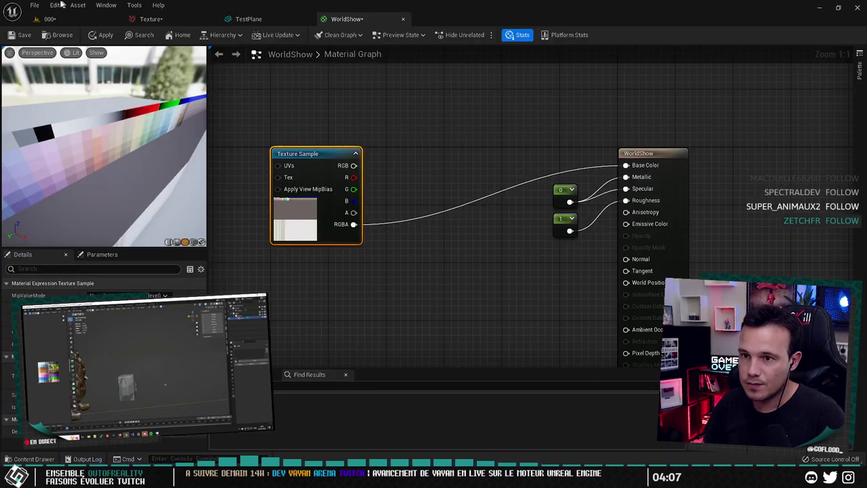
Reimport the palette Texture asset from its source file via the Content Browser.
click(49, 18)
right_click(308, 403)
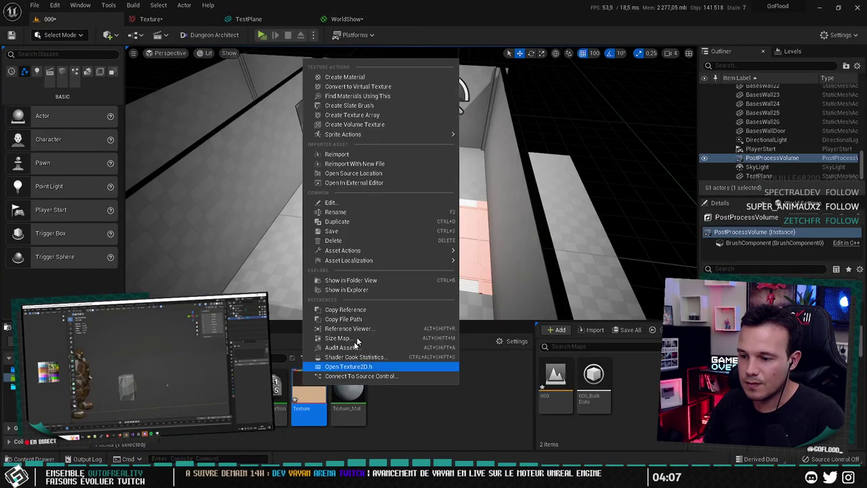
click(360, 154)
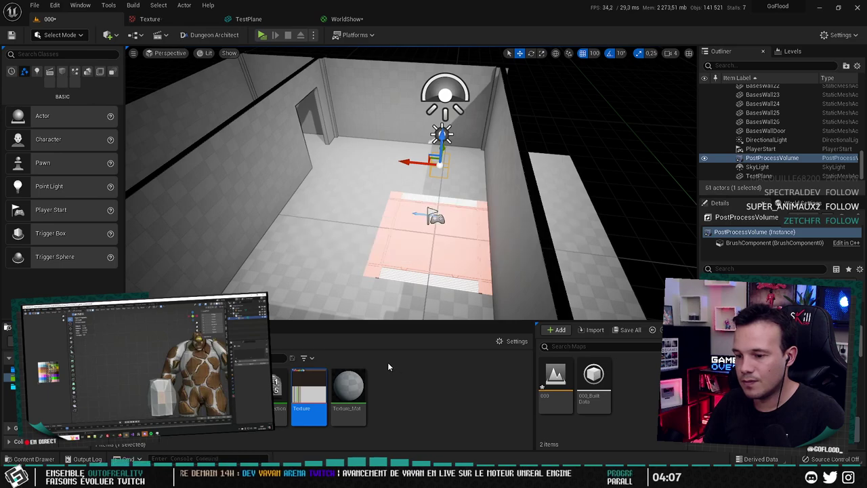
click(151, 19)
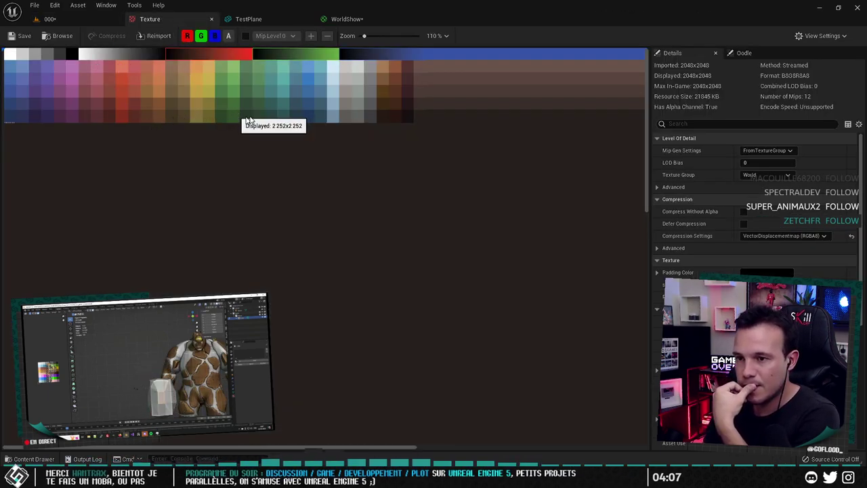
Bring up the WorldShow material graph, recentre the nodes, and select the WorldShow result node.
click(370, 19)
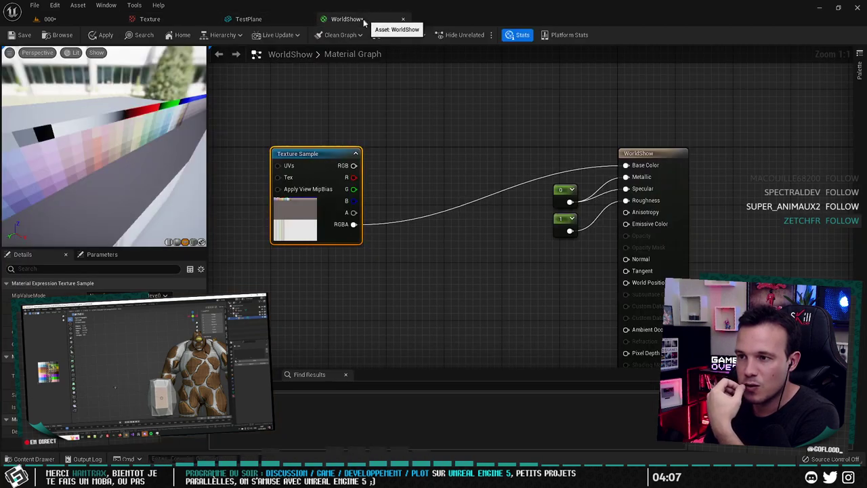
right_drag(261, 118, 294, 131)
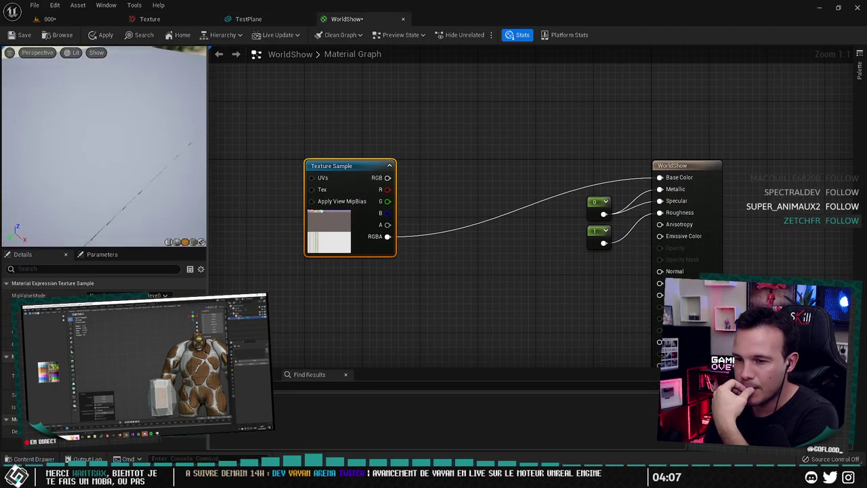
scroll(139, 148, down, 5)
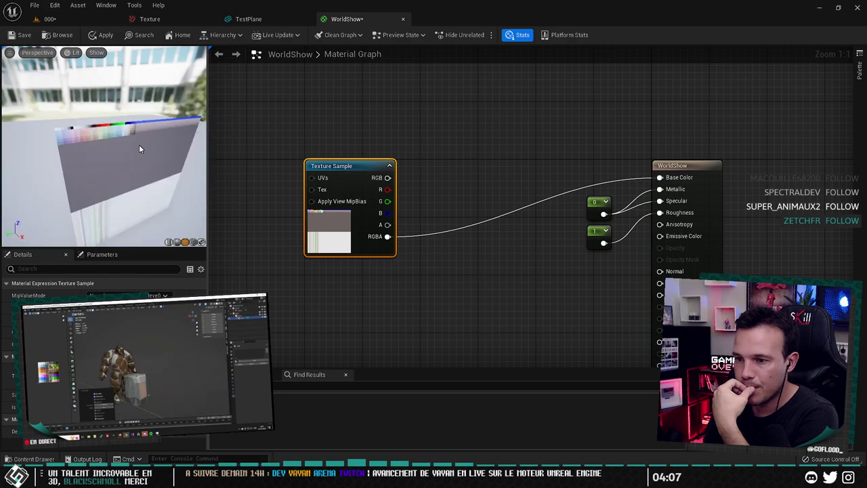
click(703, 166)
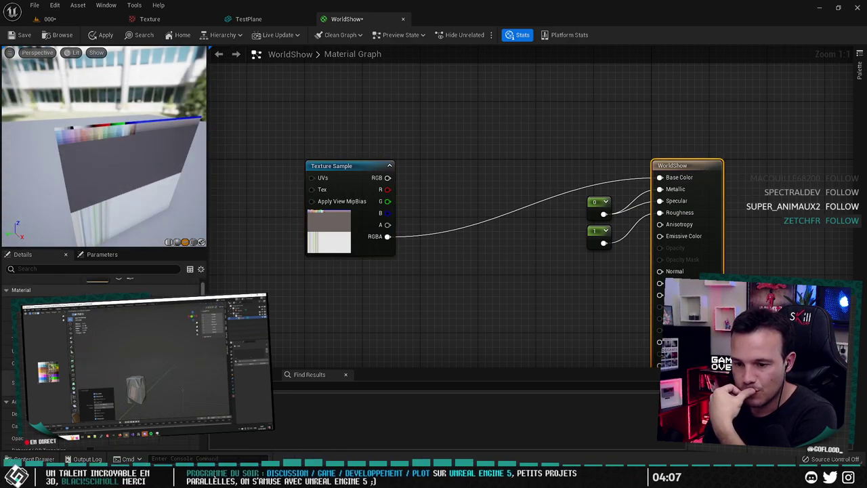
Review the WorldShow node's Details and the palette-swatch preview, then deselect the node.
scroll(102, 352, down, 3)
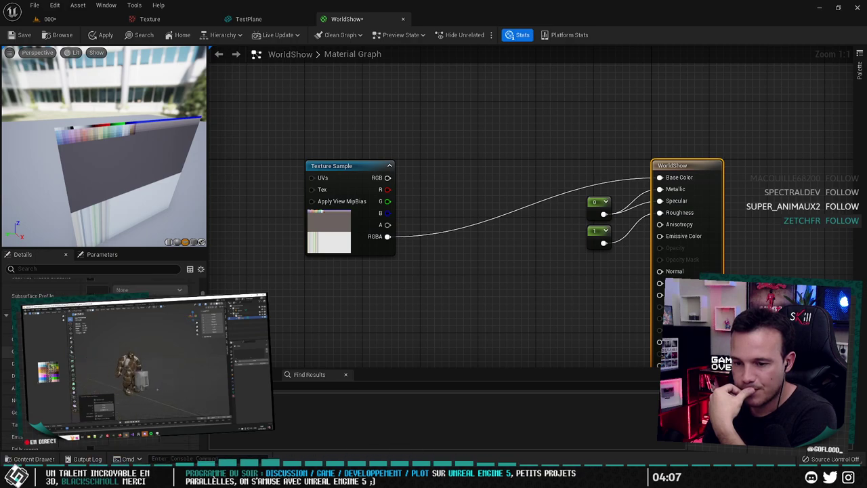
scroll(101, 353, down, 1)
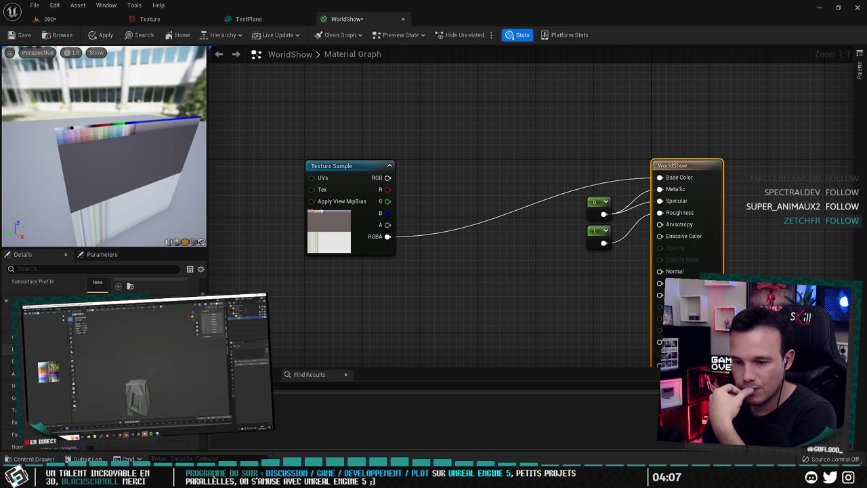
scroll(102, 352, down, 3)
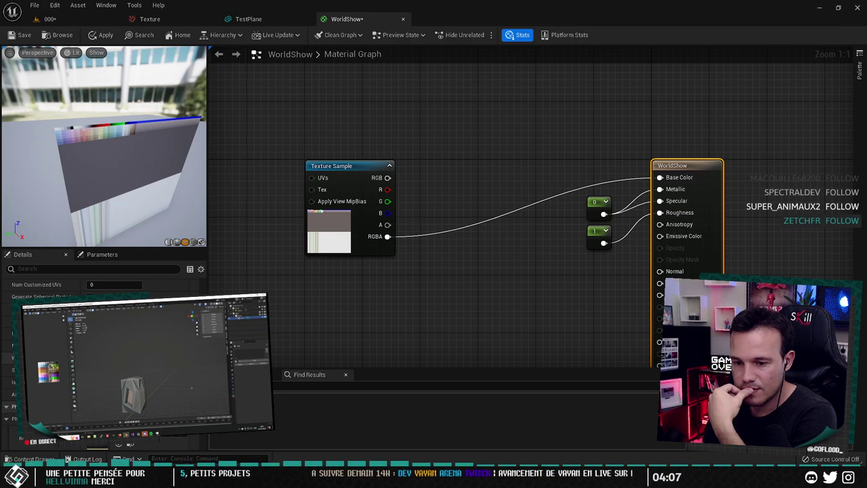
scroll(102, 352, down, 5)
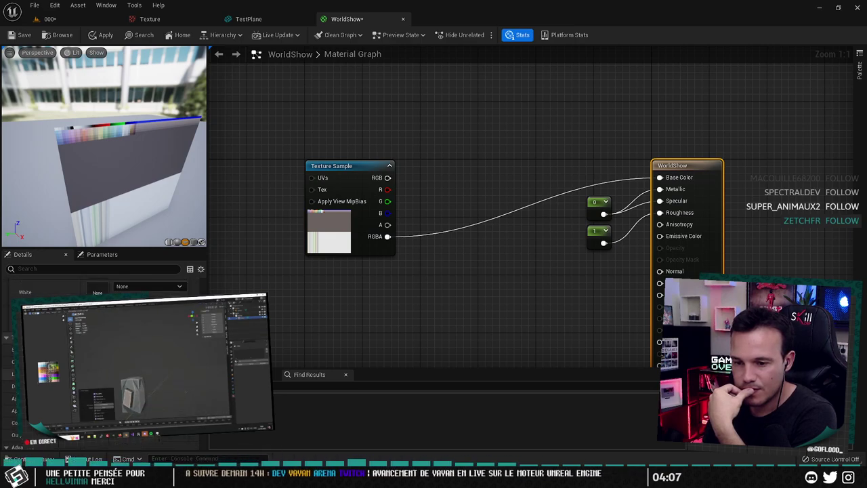
scroll(101, 285, down, 3)
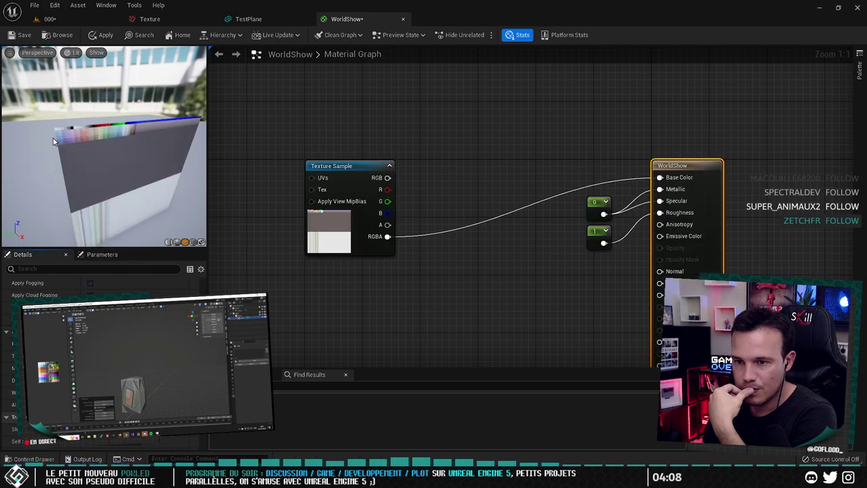
scroll(53, 139, down, 5)
right_drag(82, 164, 82, 163)
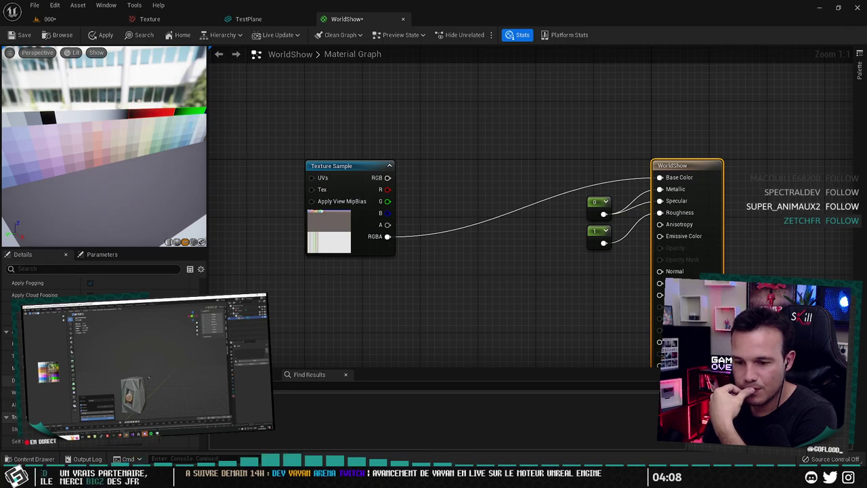
scroll(102, 291, down, 3)
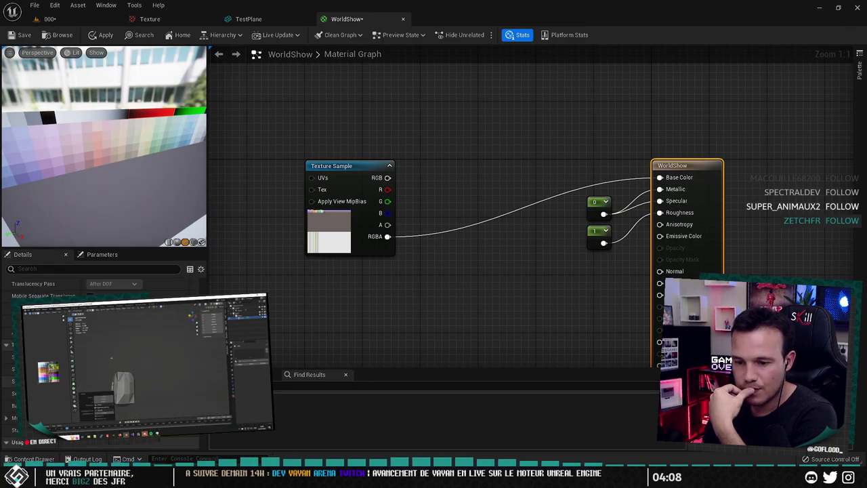
scroll(102, 285, down, 6)
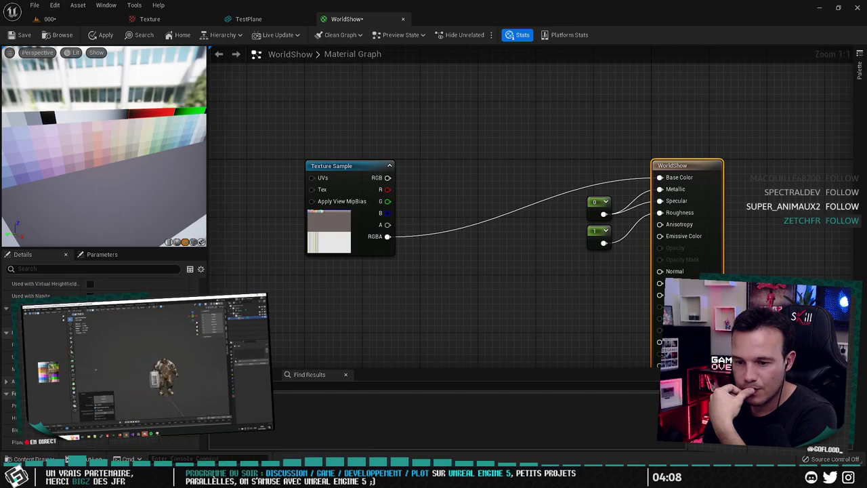
scroll(102, 285, down, 3)
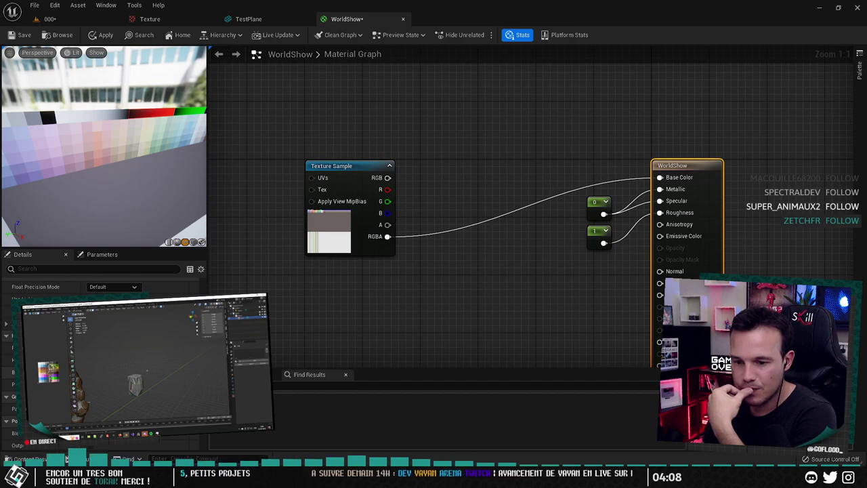
scroll(102, 339, down, 1)
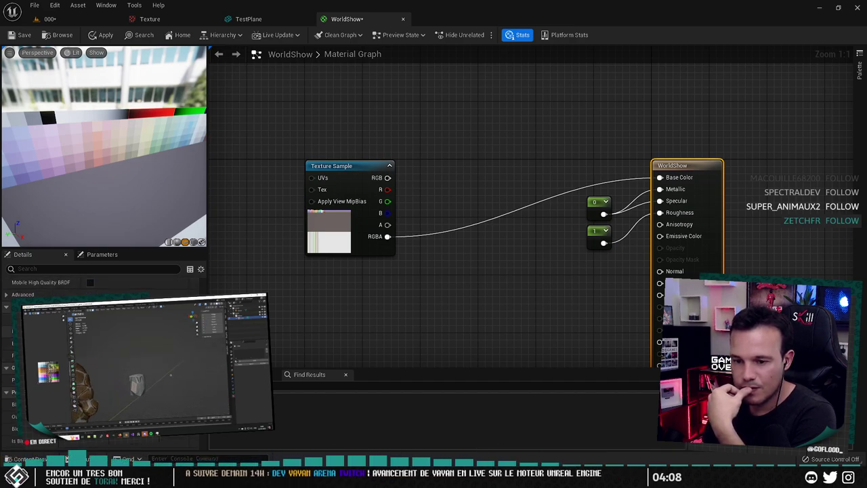
scroll(102, 339, down, 1)
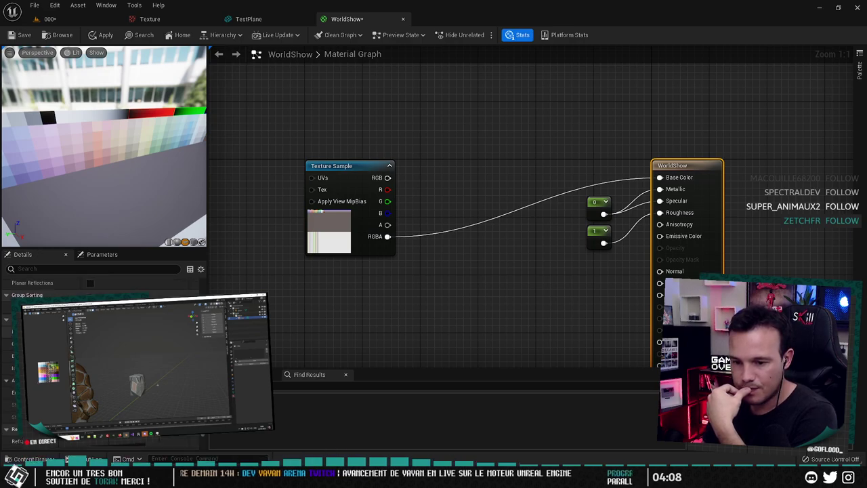
scroll(102, 338, down, 1)
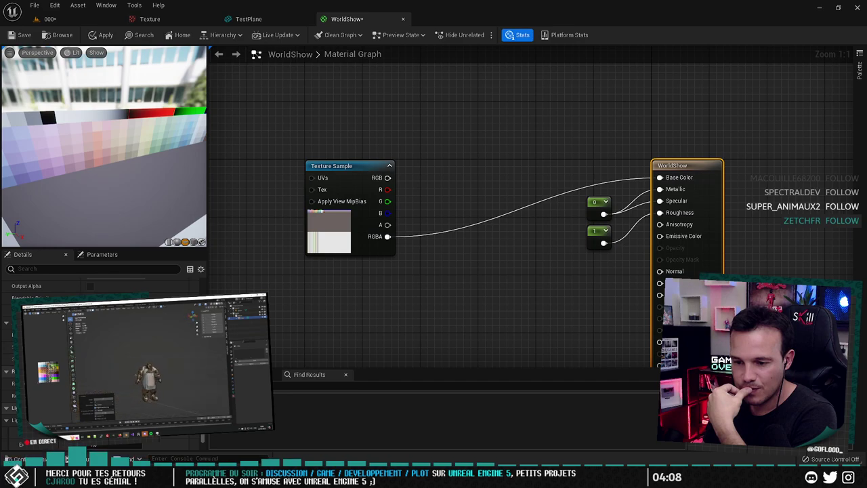
scroll(101, 338, down, 2)
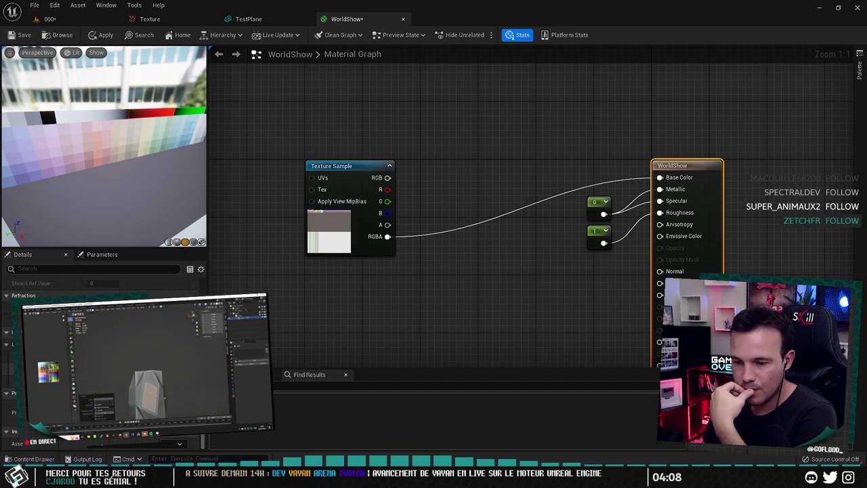
click(574, 211)
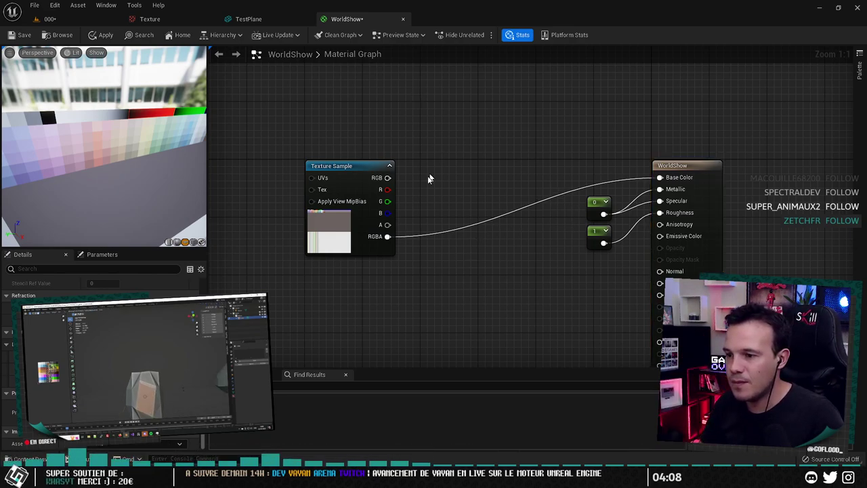
Wire the Texture Sample's RGB output into WorldShow's Base Color, replacing the RGBA link.
drag(388, 177, 660, 178)
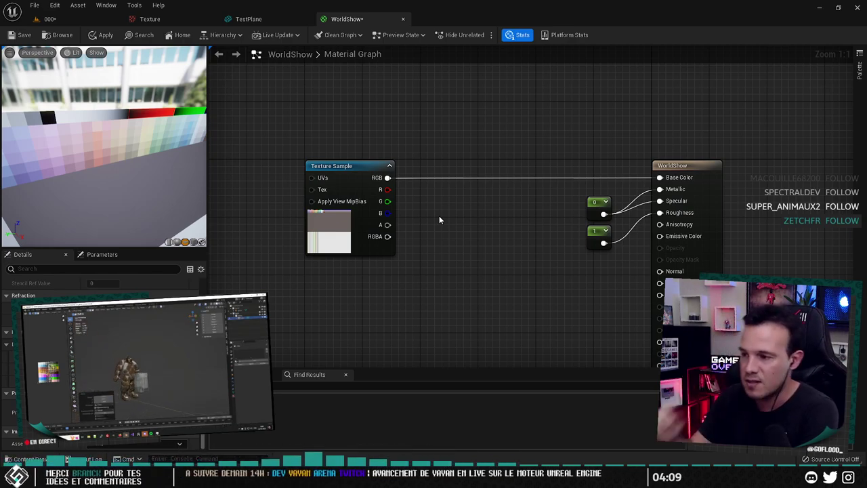
In the Texture editor, expand Advanced compression, keep Lossy Compression Amount at Default, and show Compression Settings choices.
click(130, 19)
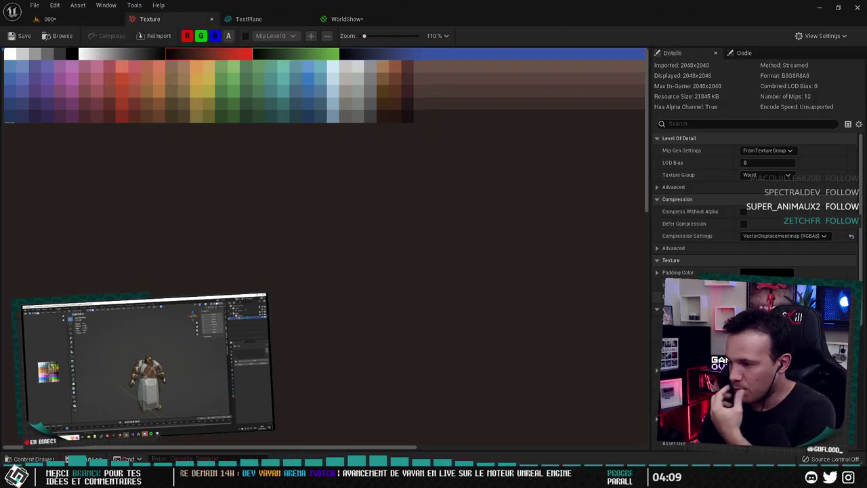
scroll(714, 272, down, 5)
scroll(714, 272, down, 3)
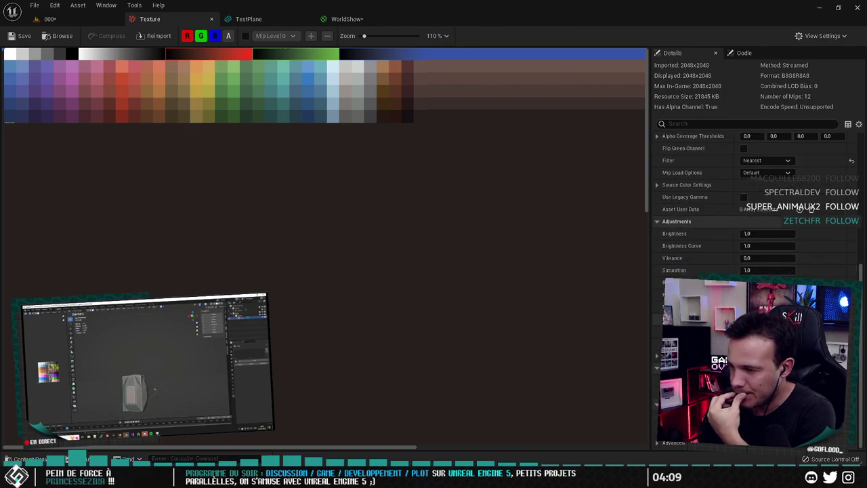
scroll(714, 272, up, 5)
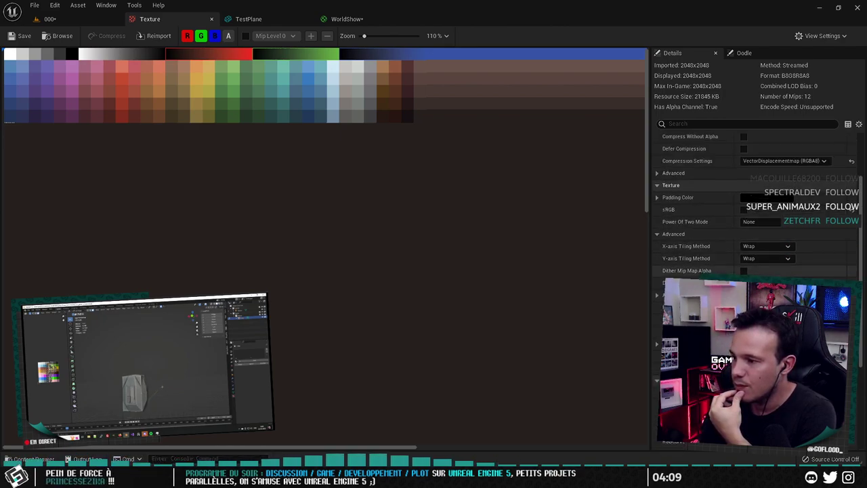
scroll(712, 214, up, 2)
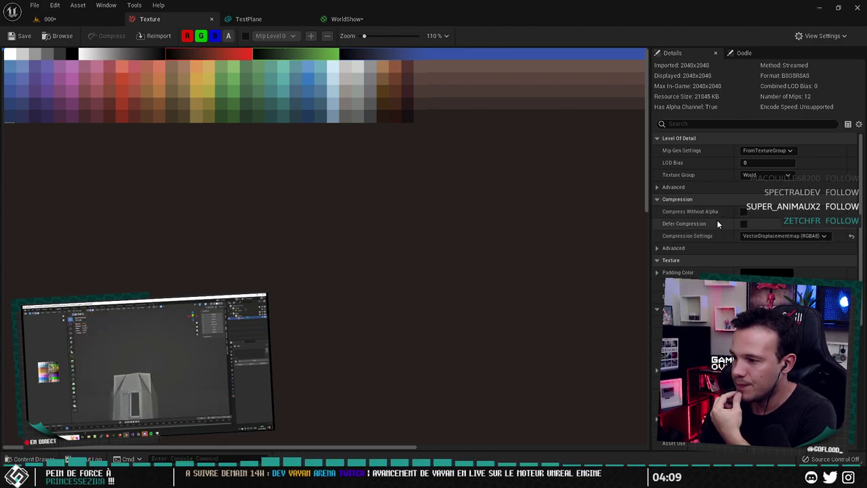
click(663, 248)
click(783, 260)
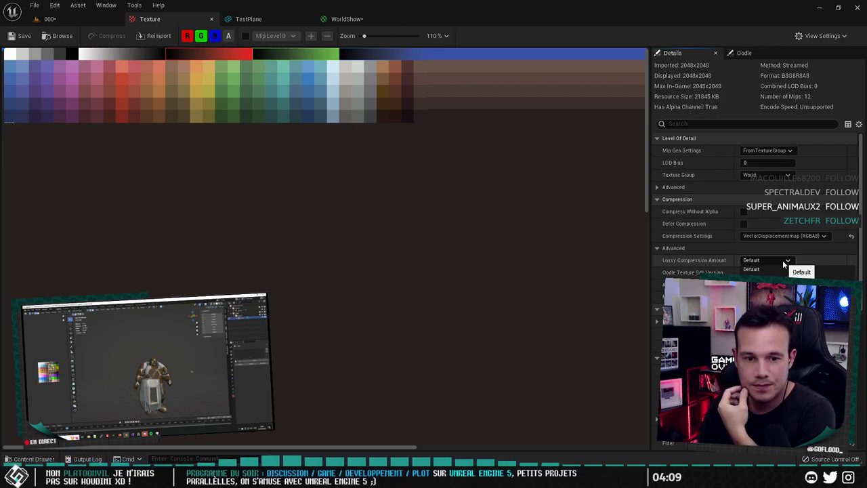
click(786, 266)
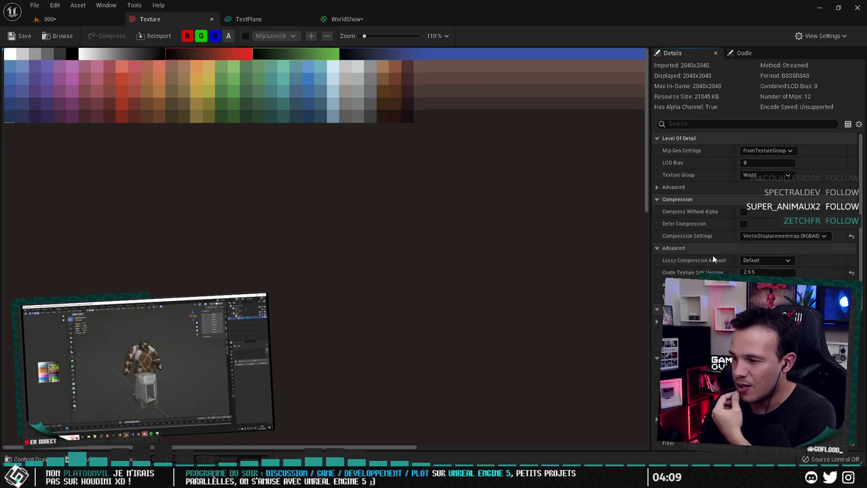
click(785, 236)
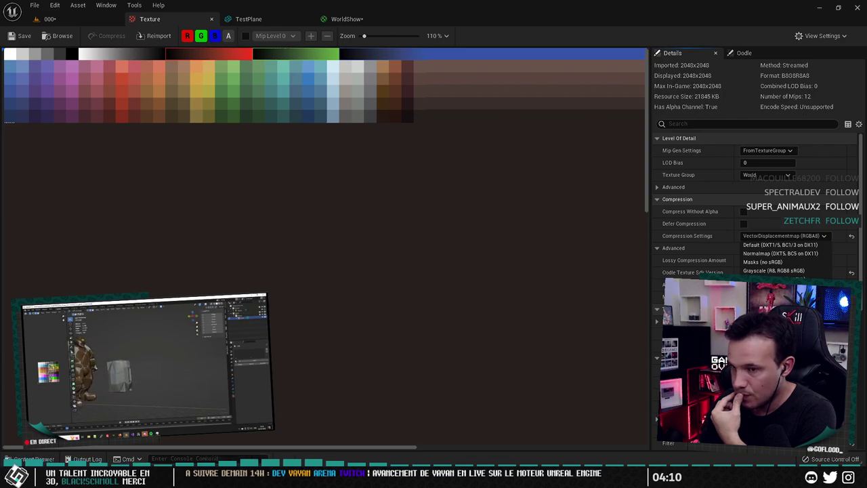
Dismiss the compression list, then switch the palette texture's compression to Normalmap.
key(Escape)
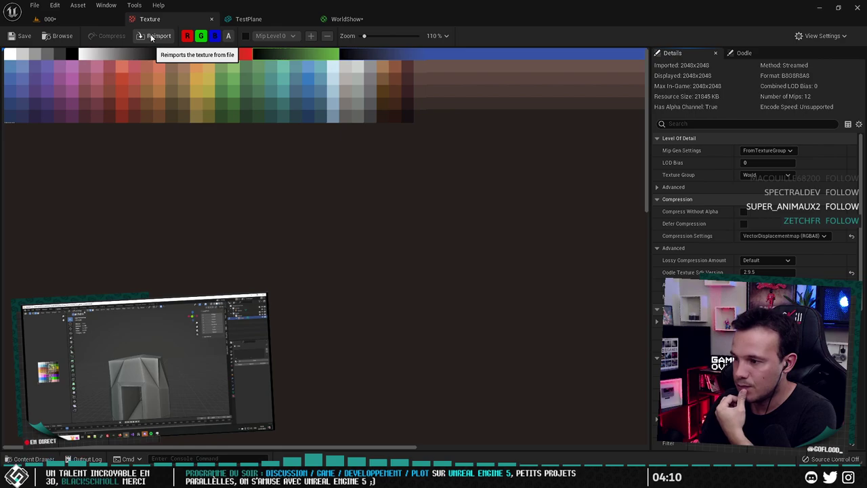
click(324, 19)
click(229, 20)
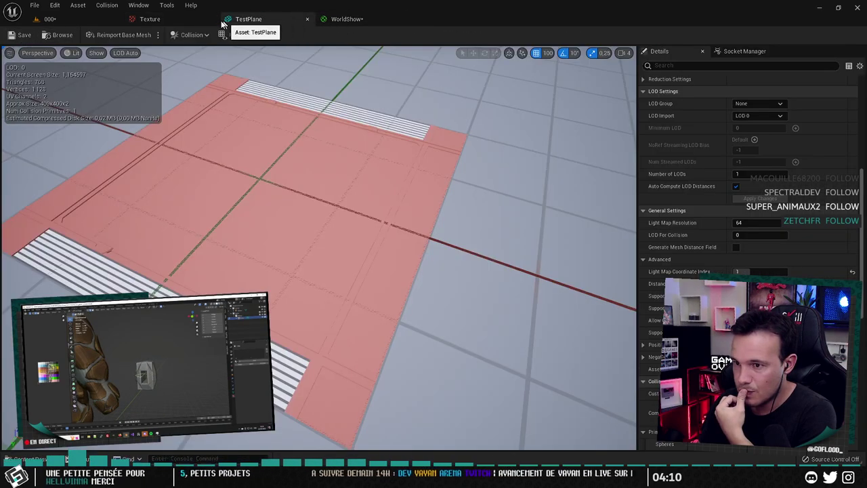
click(197, 19)
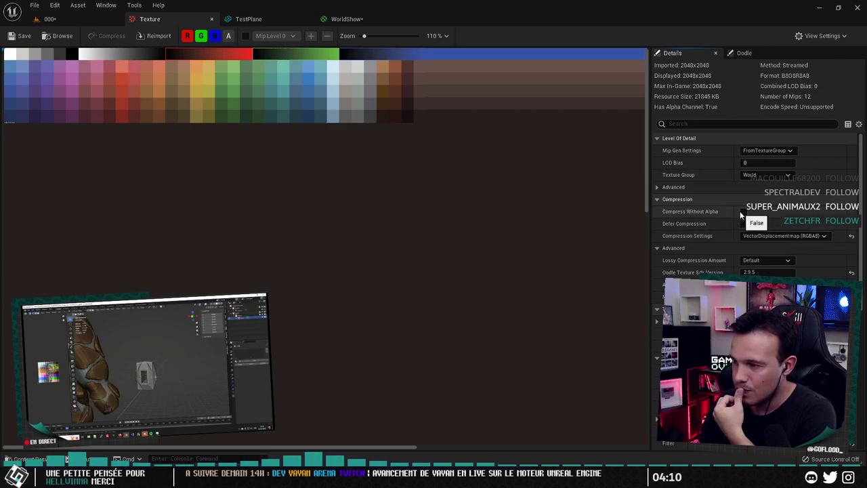
click(784, 236)
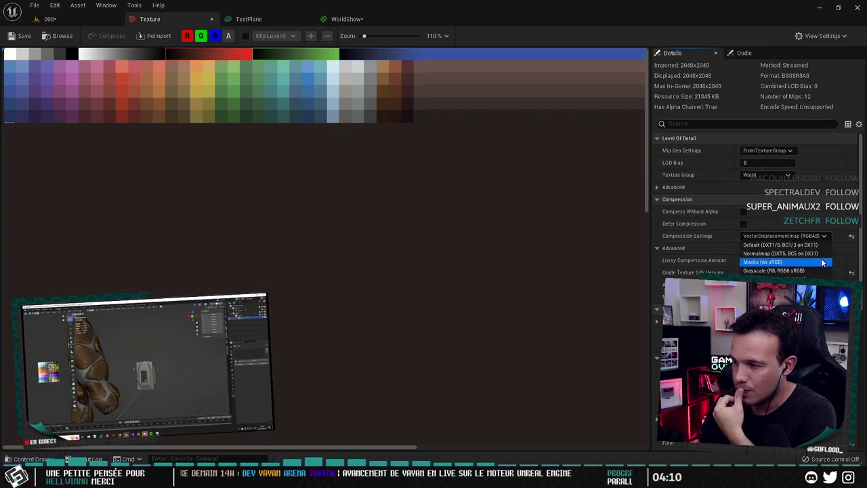
click(807, 254)
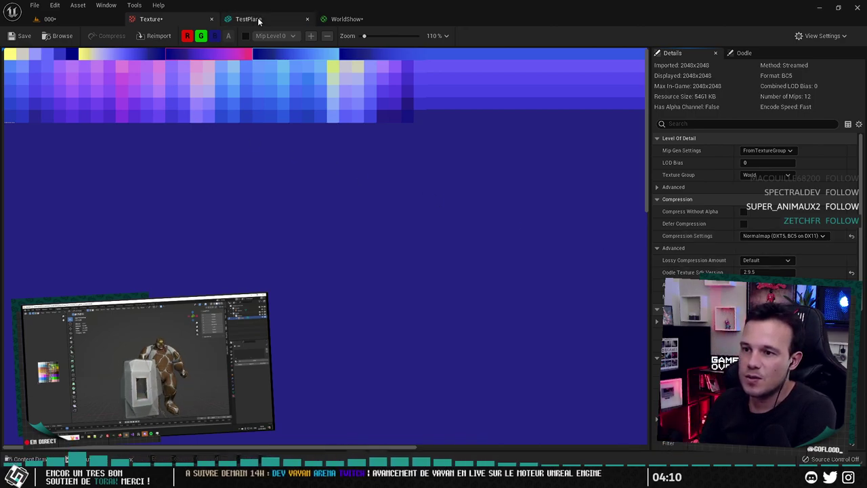
Set compression back to Default (DXT1/5) and recompress the texture, checking the TestPlane mesh.
click(244, 19)
click(325, 19)
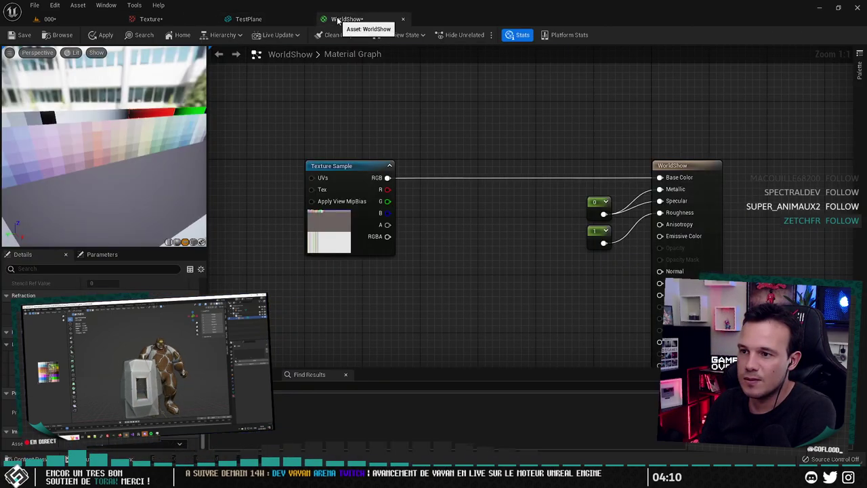
click(156, 19)
click(346, 19)
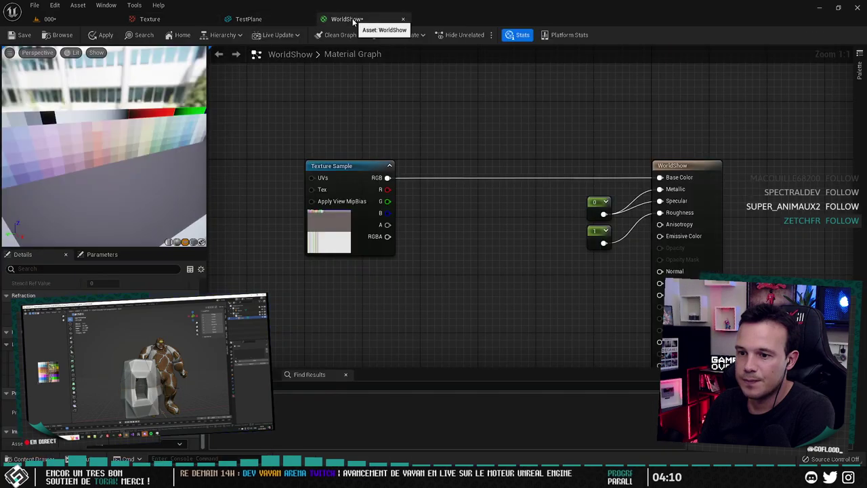
click(176, 19)
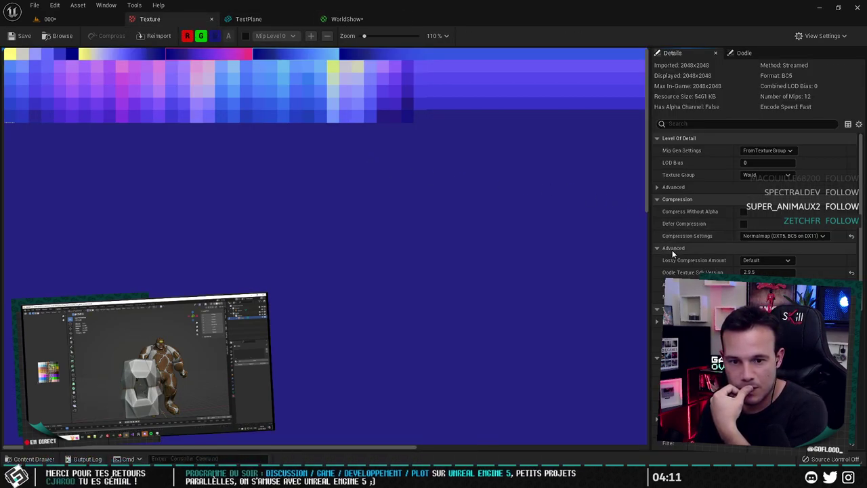
click(743, 224)
click(785, 235)
click(798, 245)
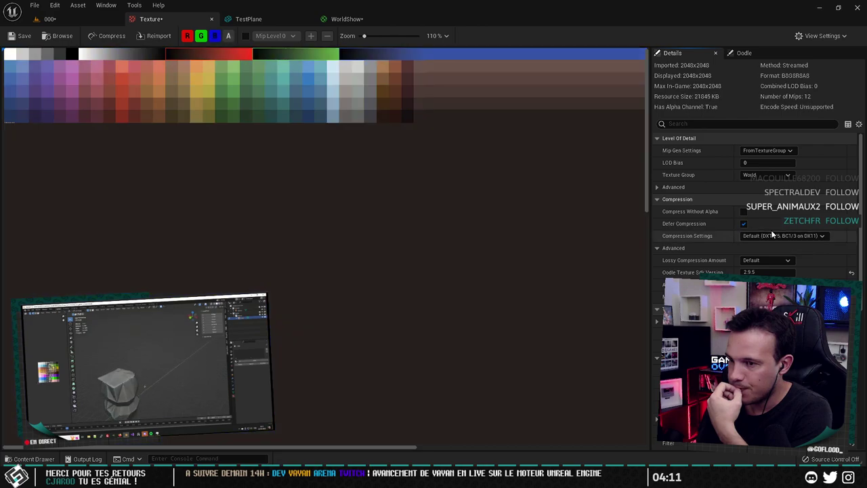
click(106, 37)
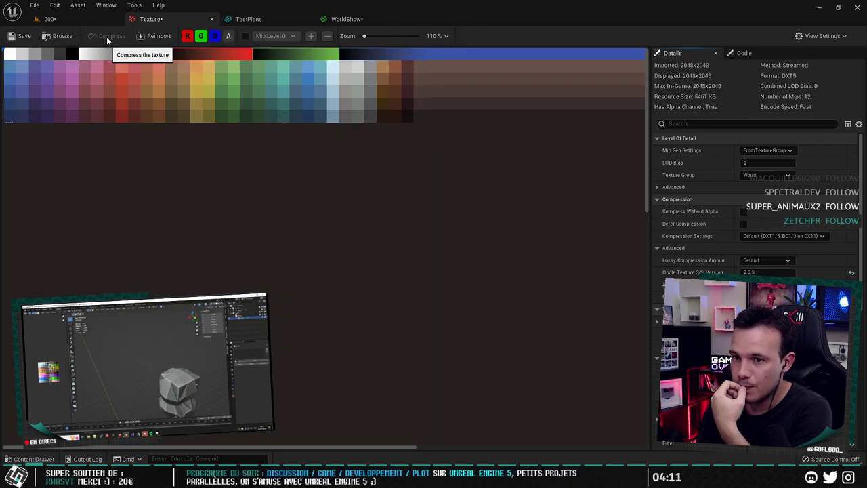
click(261, 20)
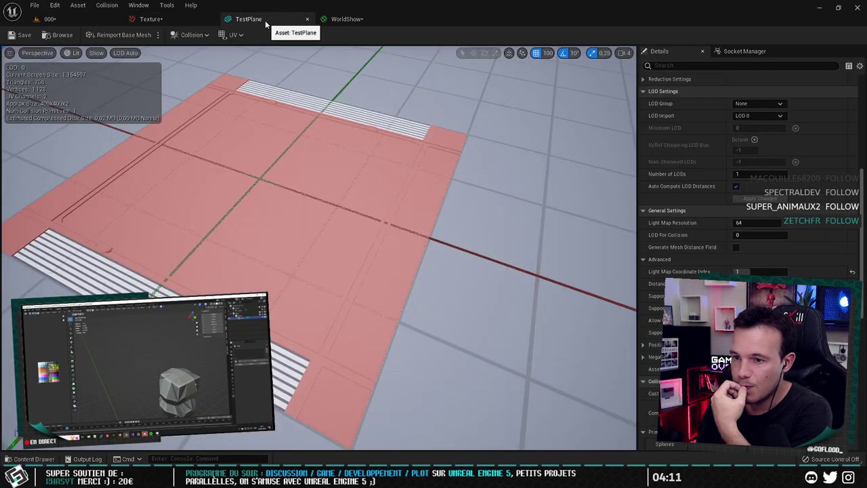
click(191, 18)
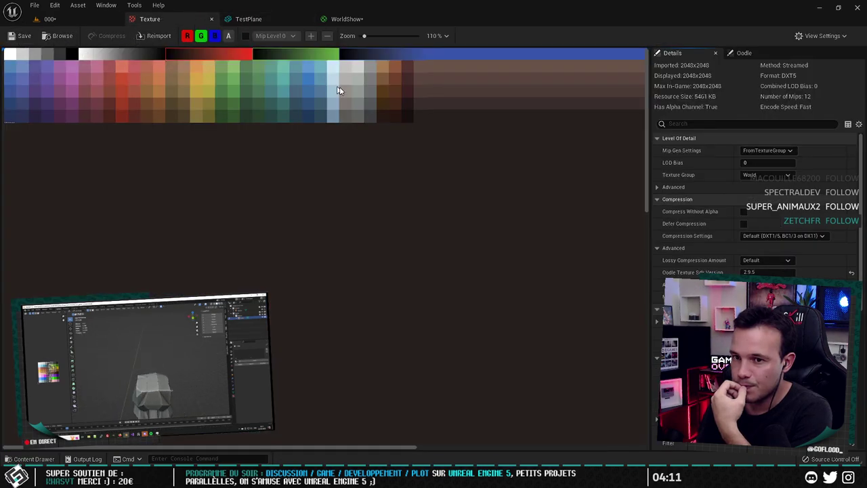
click(5, 54)
right_click(17, 53)
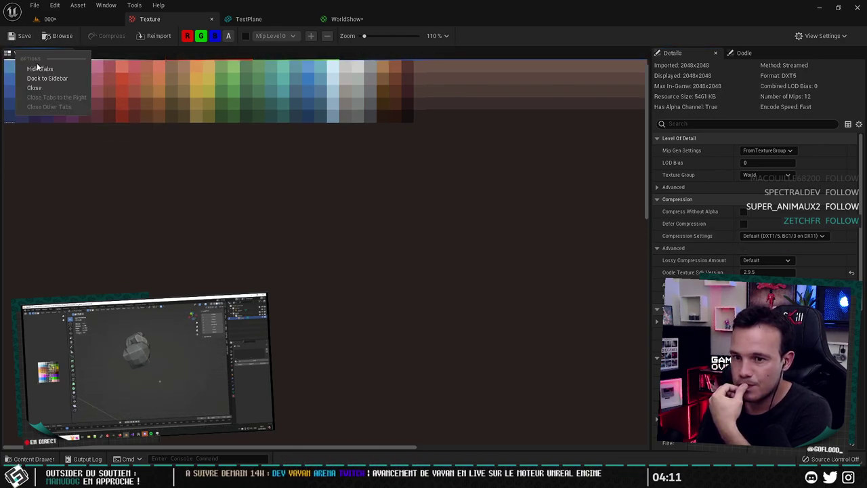
click(40, 69)
click(743, 54)
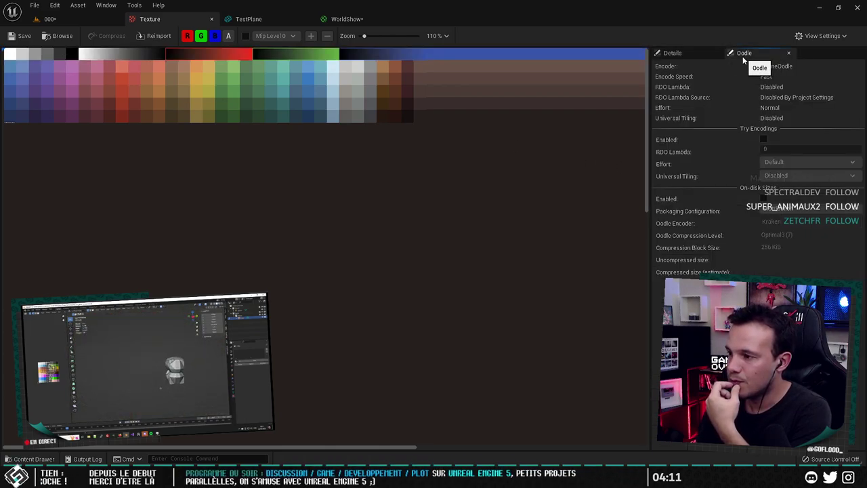
click(676, 52)
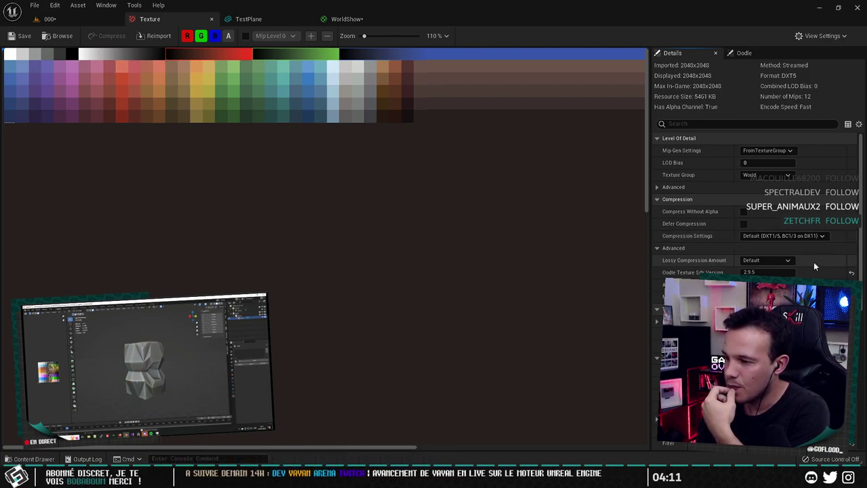
scroll(811, 265, down, 2)
scroll(810, 269, down, 8)
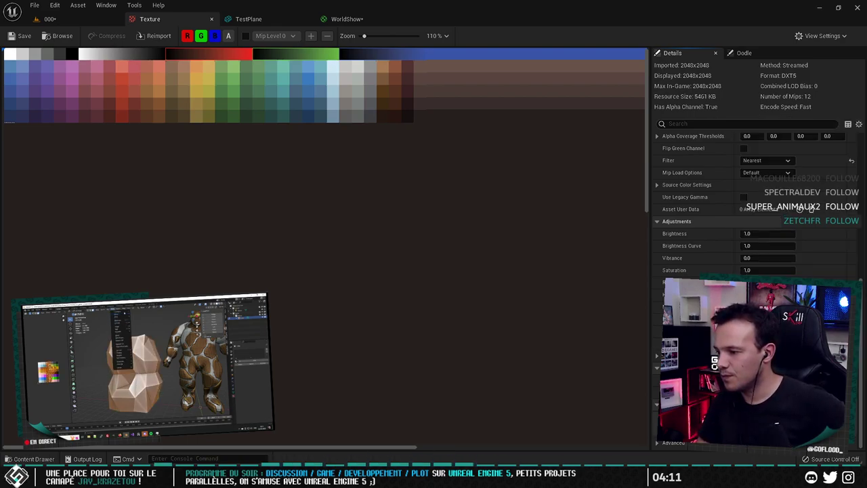
scroll(752, 203, up, 3)
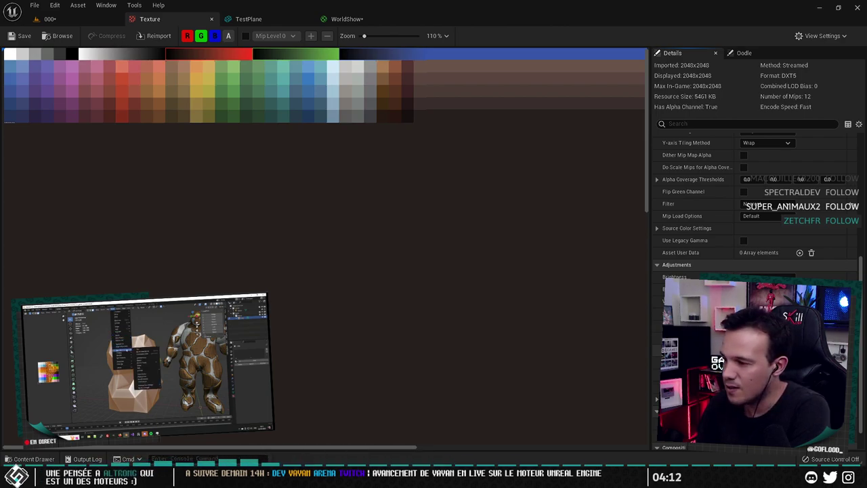
scroll(787, 190, up, 3)
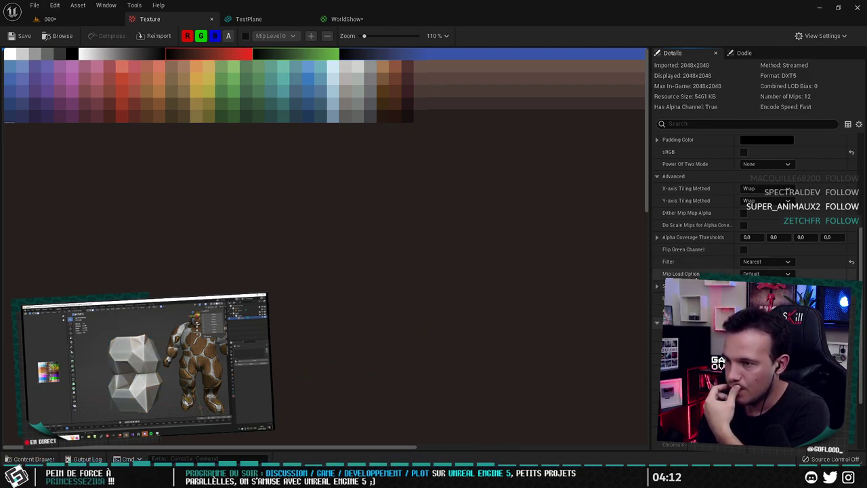
scroll(752, 203, up, 3)
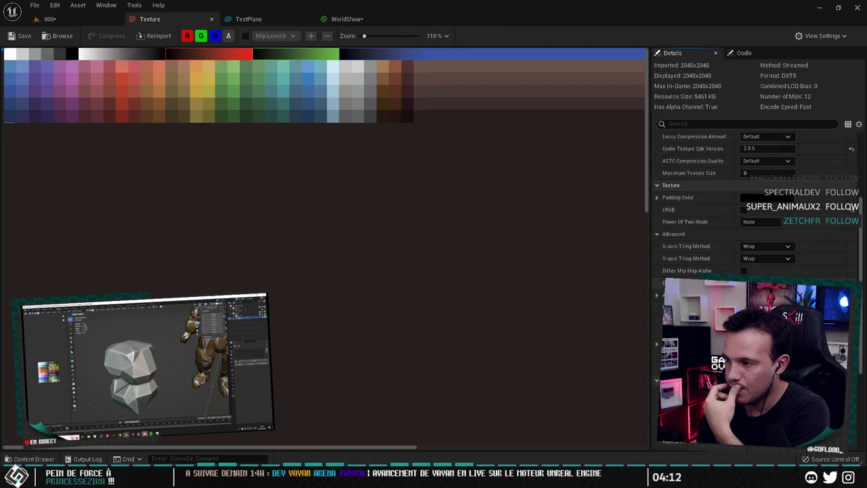
scroll(787, 196, up, 3)
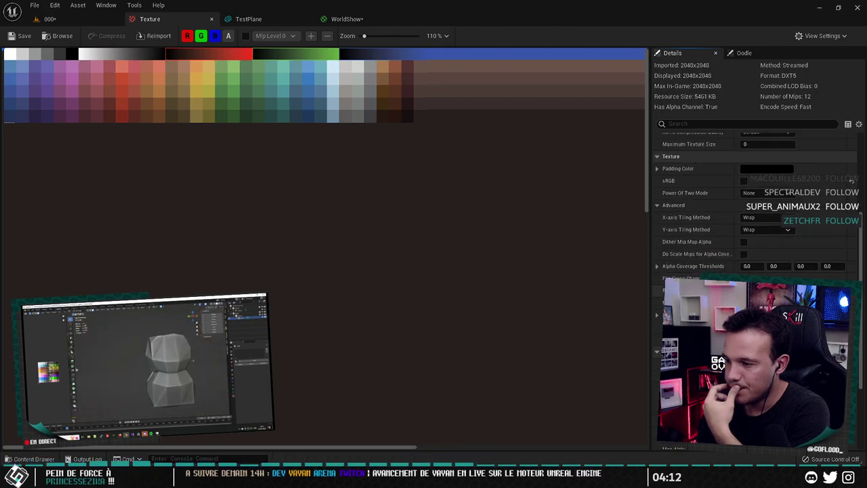
scroll(684, 161, up, 3)
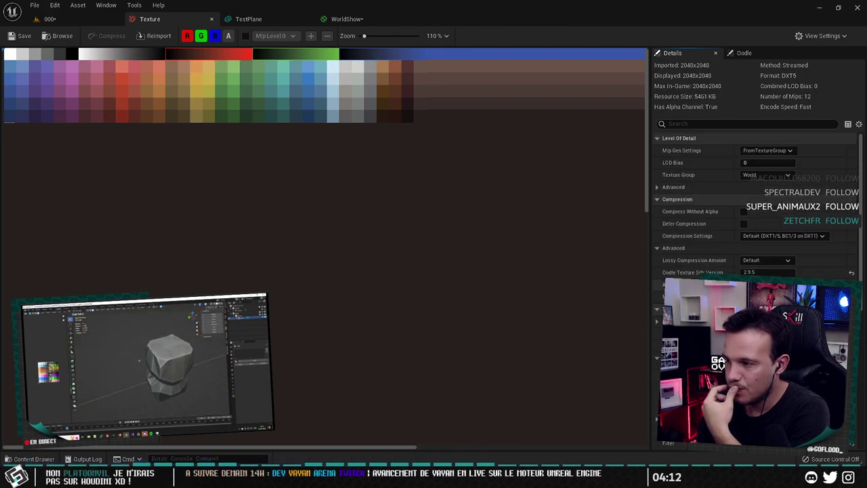
Turn off mipmaps for the palette texture and compare the TestPlane and WorldShow views.
click(768, 150)
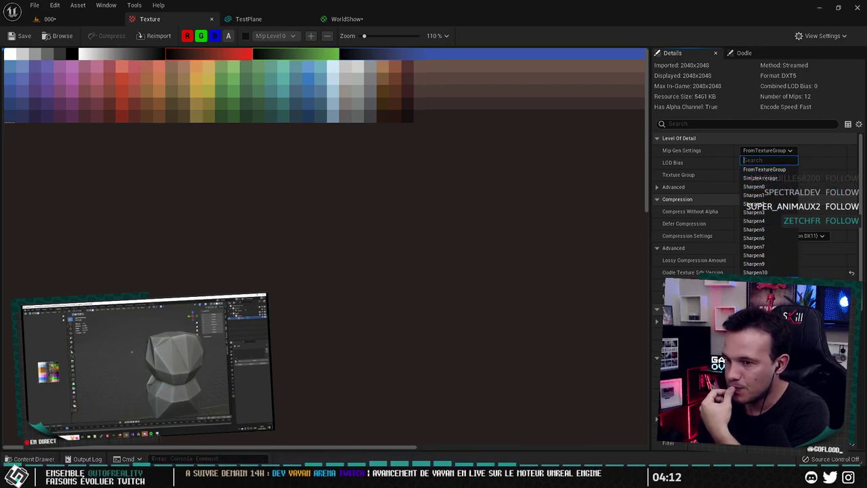
click(755, 280)
click(257, 19)
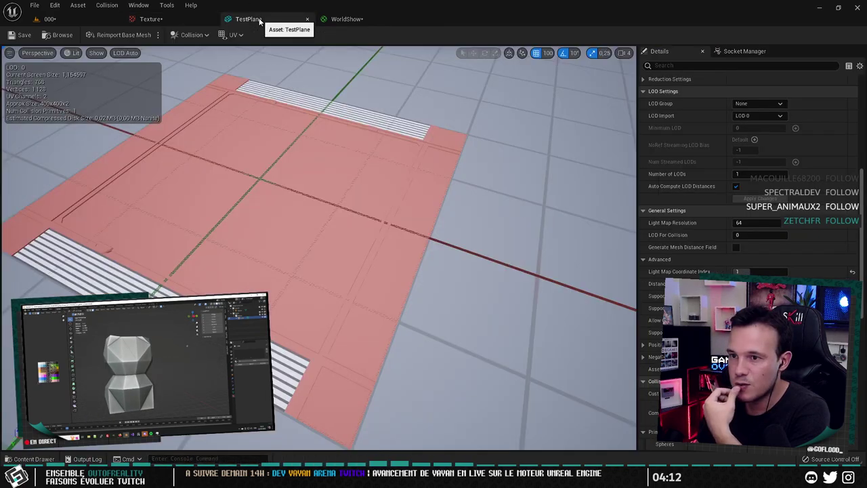
click(169, 19)
click(248, 19)
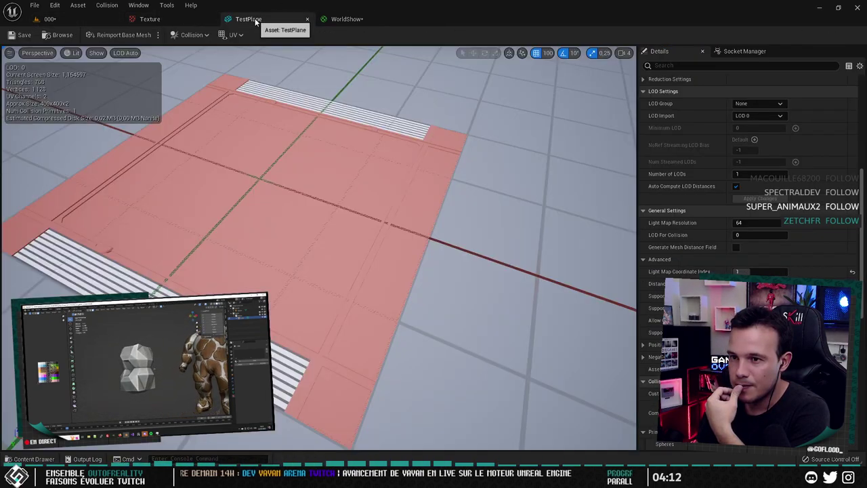
click(347, 19)
click(149, 19)
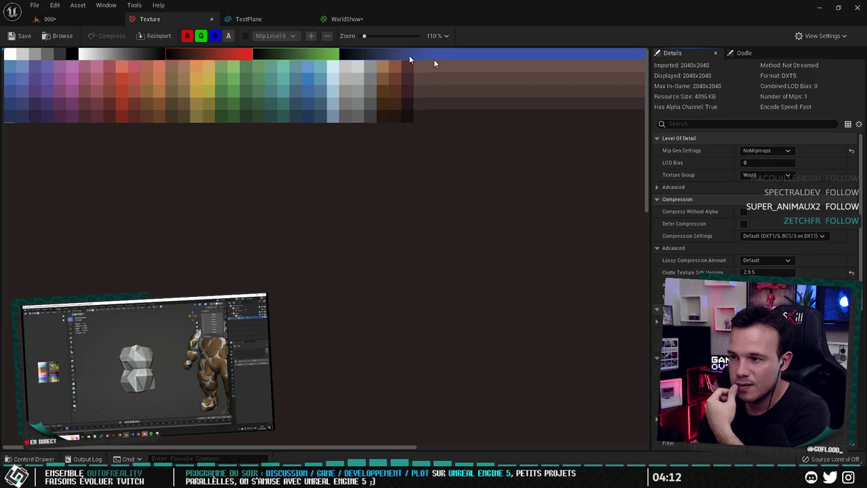
Set the texture's mip generation to SimpleAverage and save the texture.
click(766, 151)
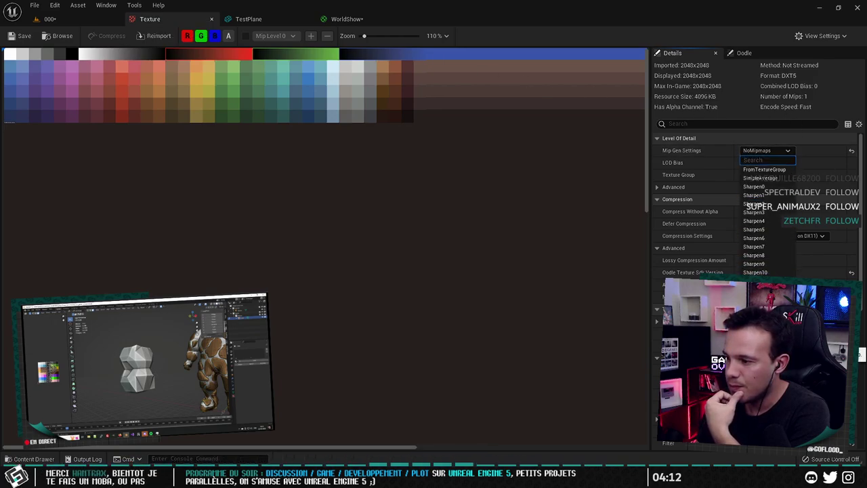
key(Escape)
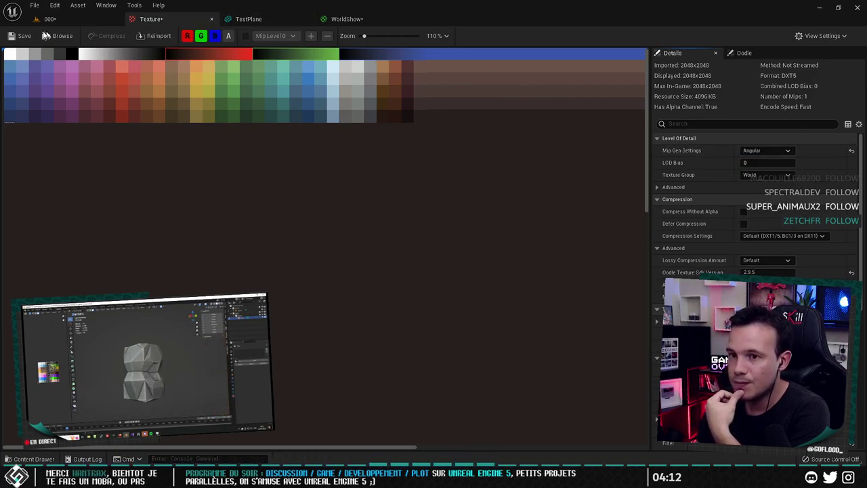
click(248, 19)
click(150, 19)
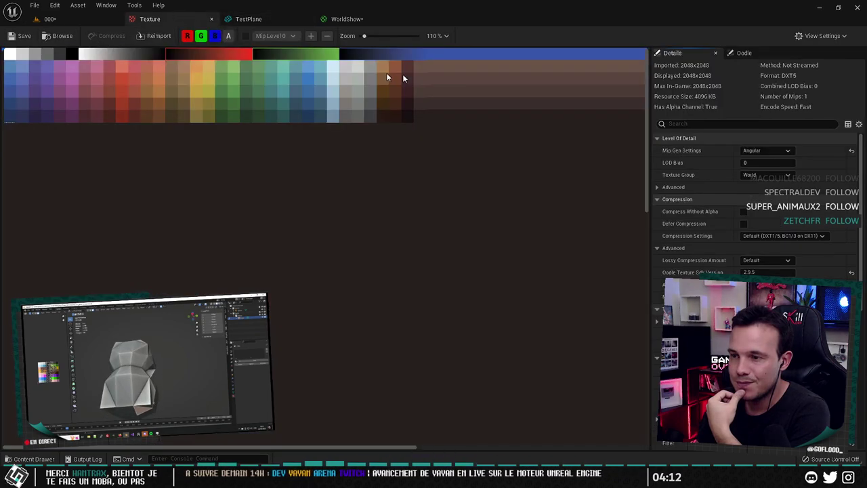
click(766, 150)
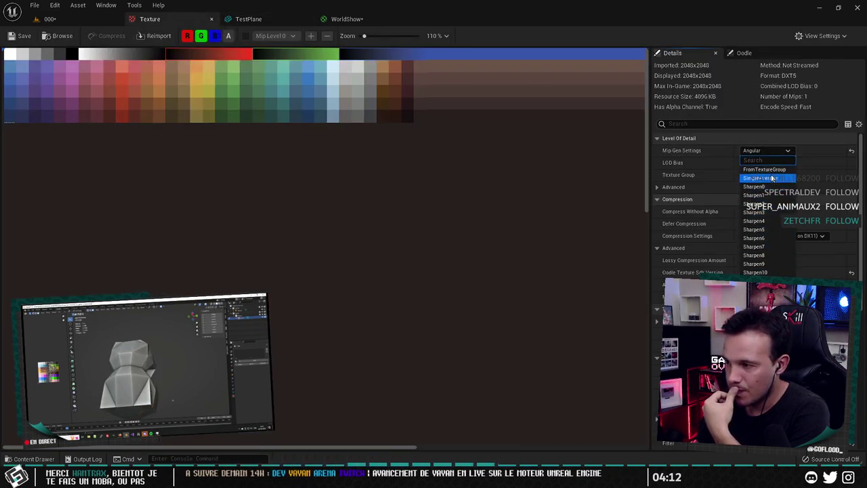
click(760, 177)
click(23, 35)
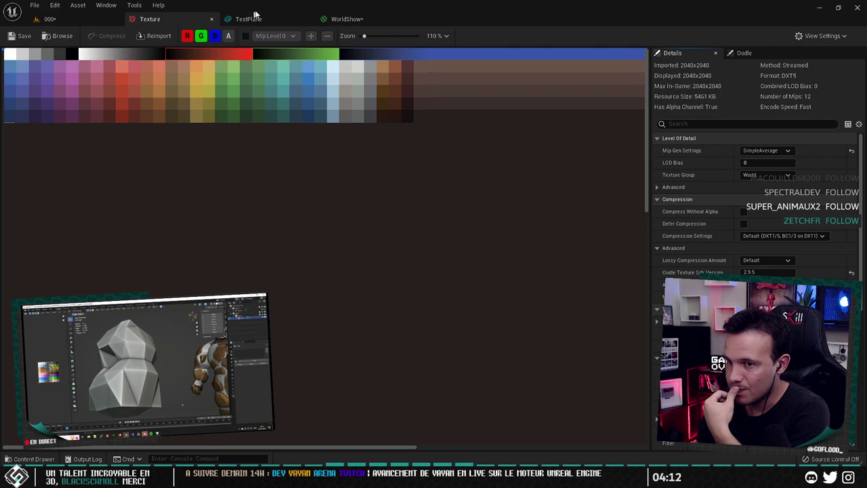
Set mip generation back to NoMipmaps.
click(255, 17)
click(153, 19)
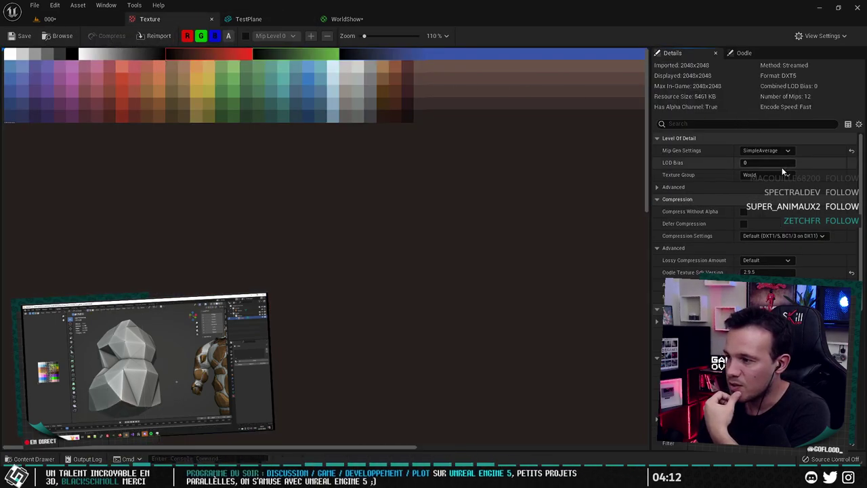
click(770, 151)
click(765, 225)
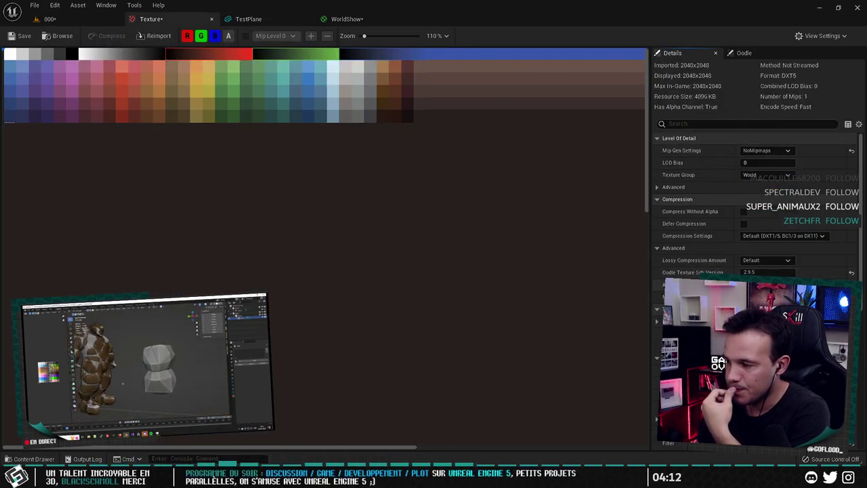
scroll(788, 195, down, 8)
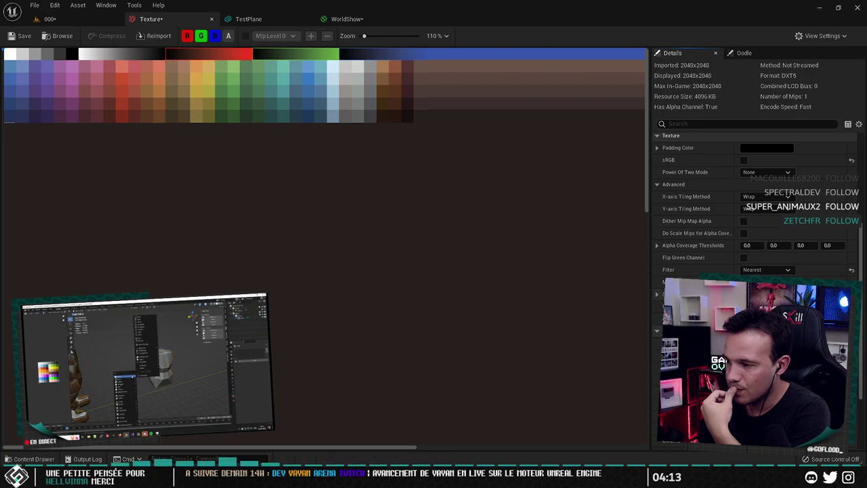
scroll(752, 203, down, 5)
scroll(752, 203, up, 4)
scroll(752, 203, up, 3)
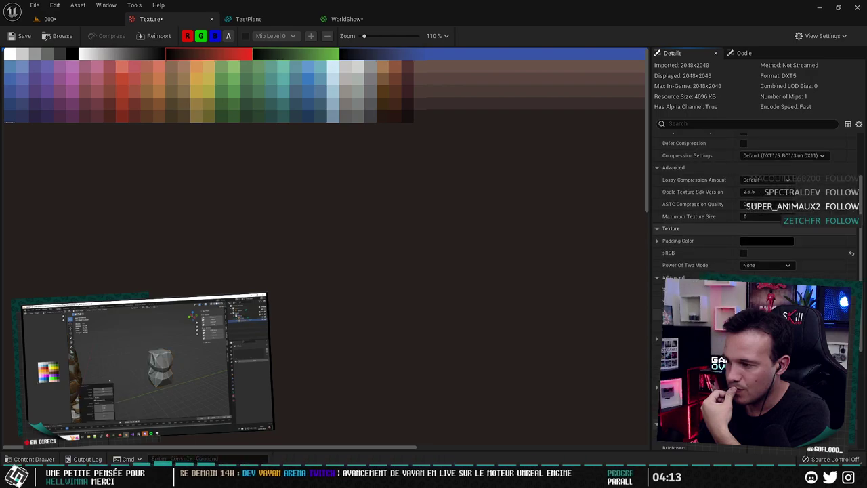
scroll(784, 231, up, 2)
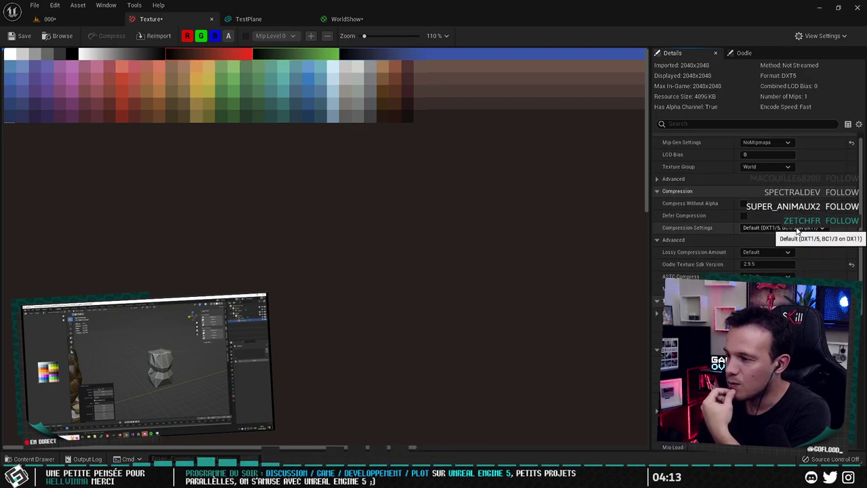
Change the texture's compression via Default to Masks (no sRGB), then view the TestPlane mesh.
click(785, 227)
key(Escape)
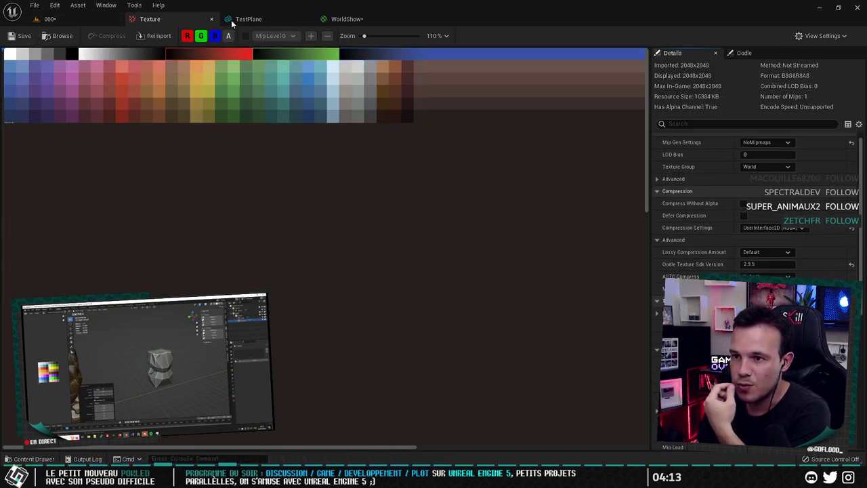
click(234, 18)
click(189, 18)
click(786, 228)
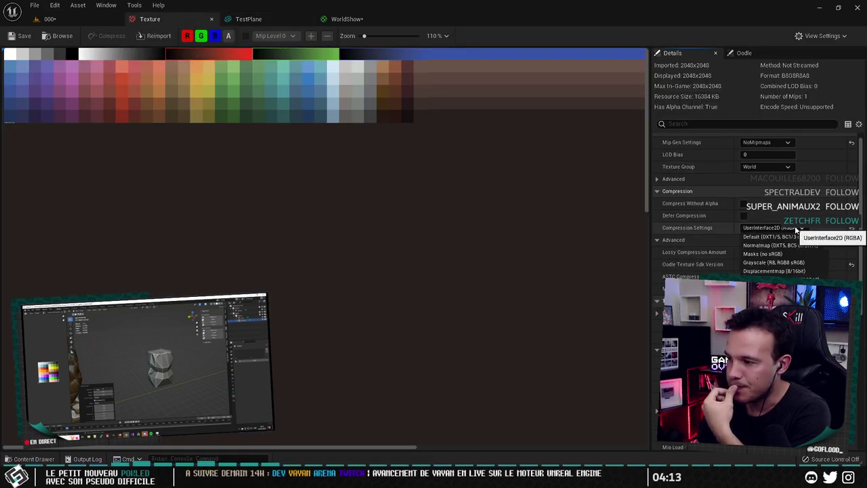
click(793, 237)
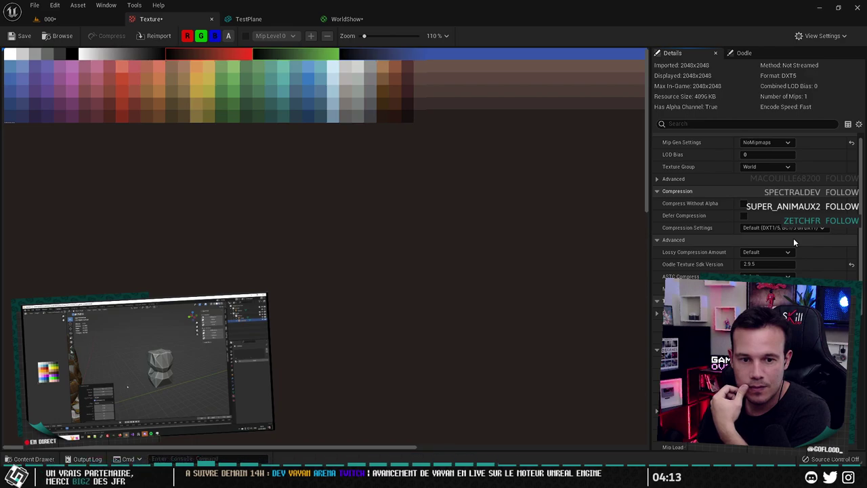
scroll(793, 241, up, 1)
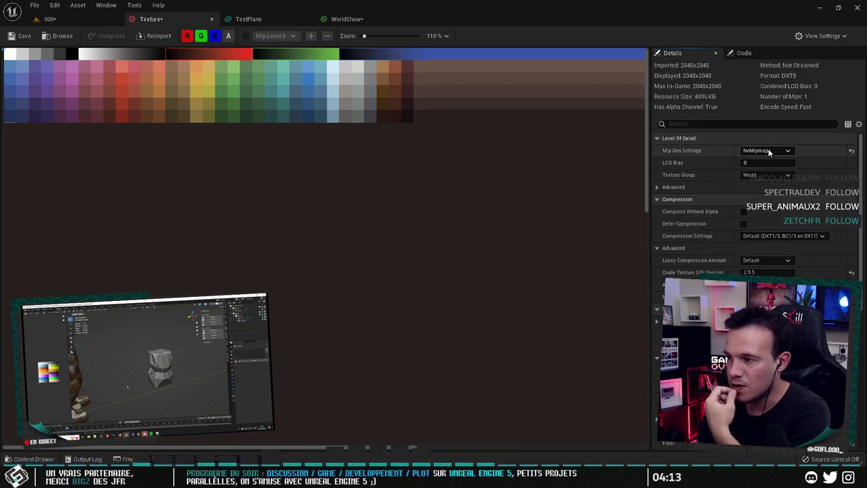
click(800, 235)
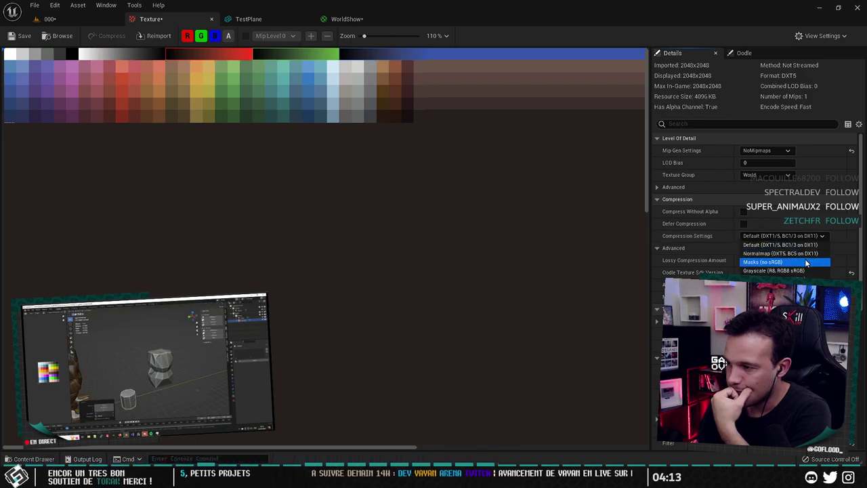
click(805, 261)
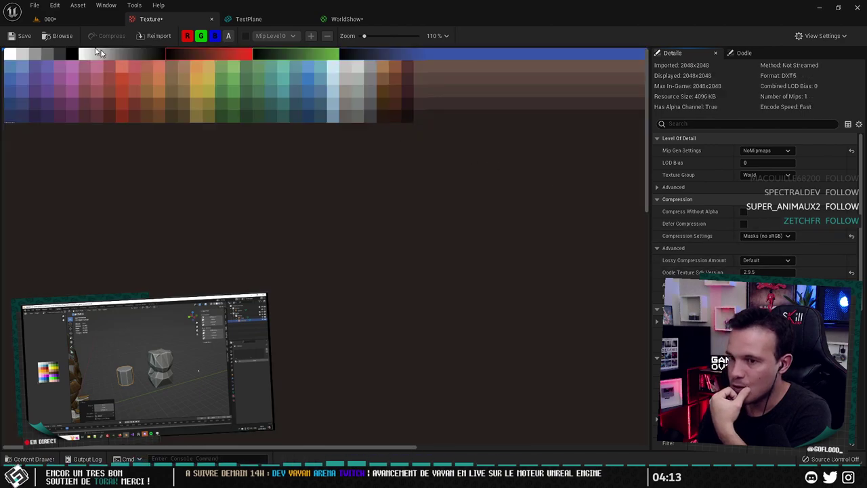
click(235, 19)
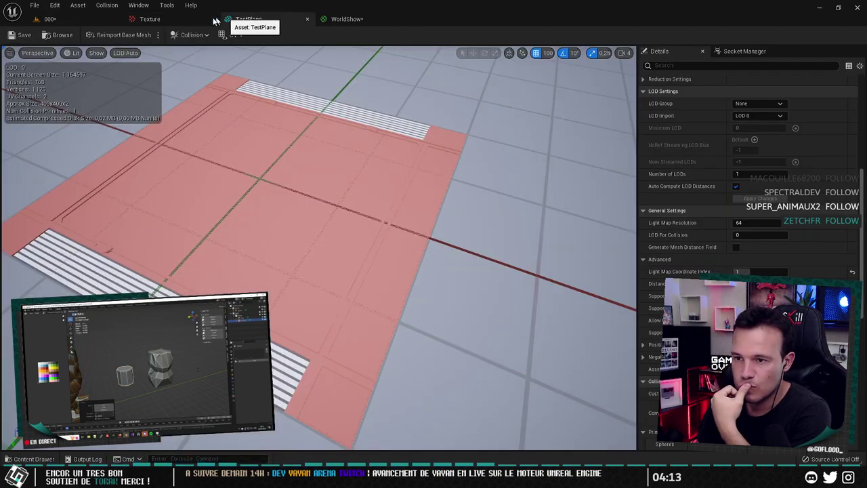
click(346, 19)
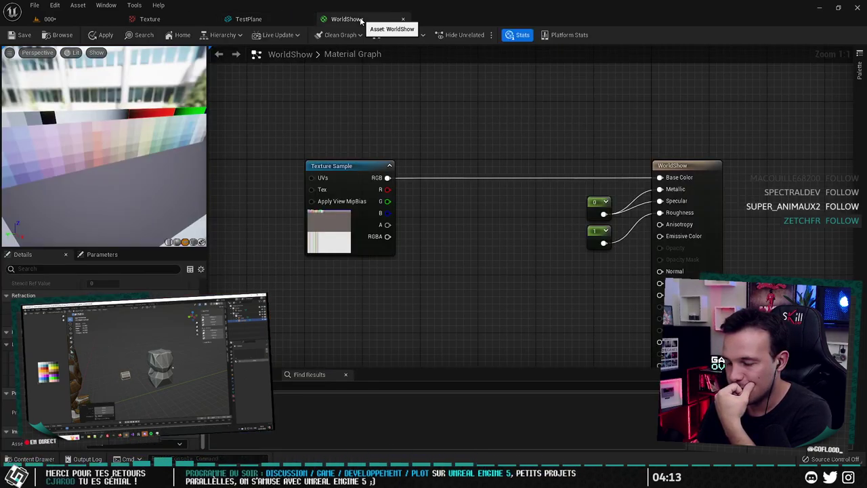
scroll(102, 353, down, 10)
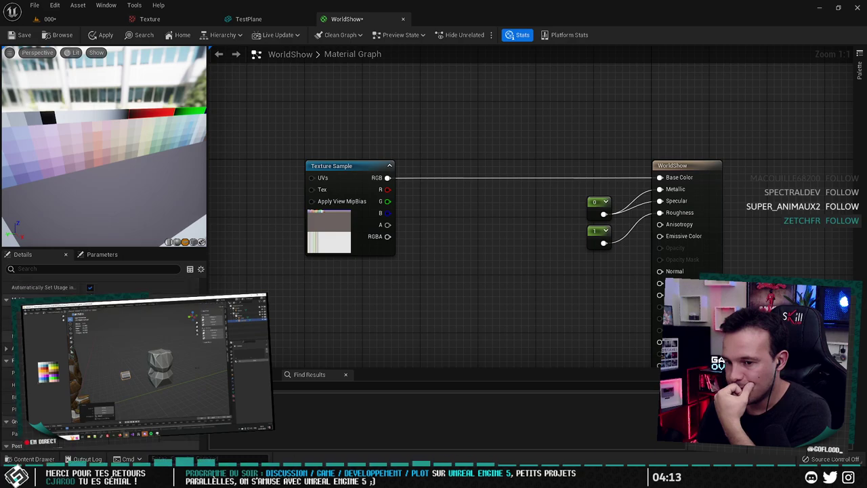
scroll(102, 338, down, 5)
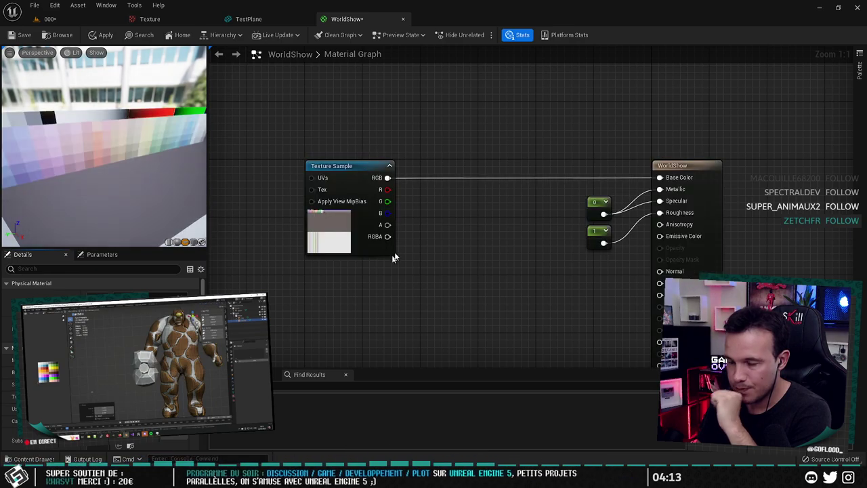
click(249, 19)
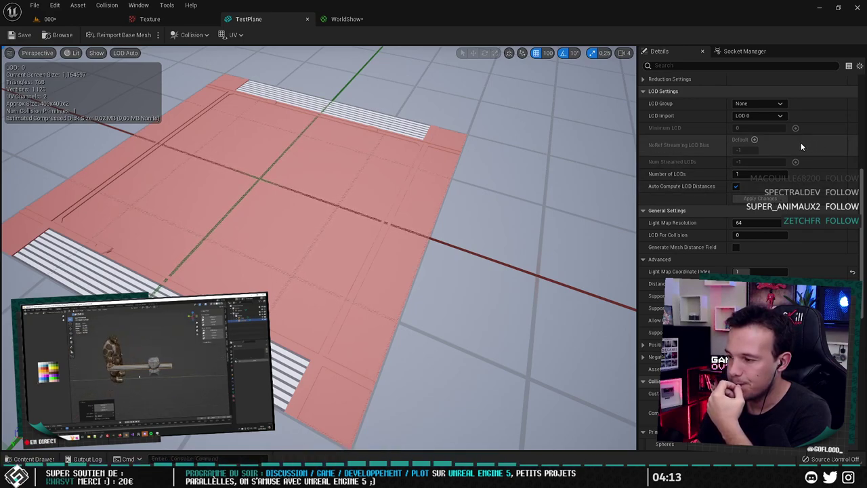
Add a new layer above Arrière-plan and paint-bucket fill its empty canvas with black.
key(alt+Tab)
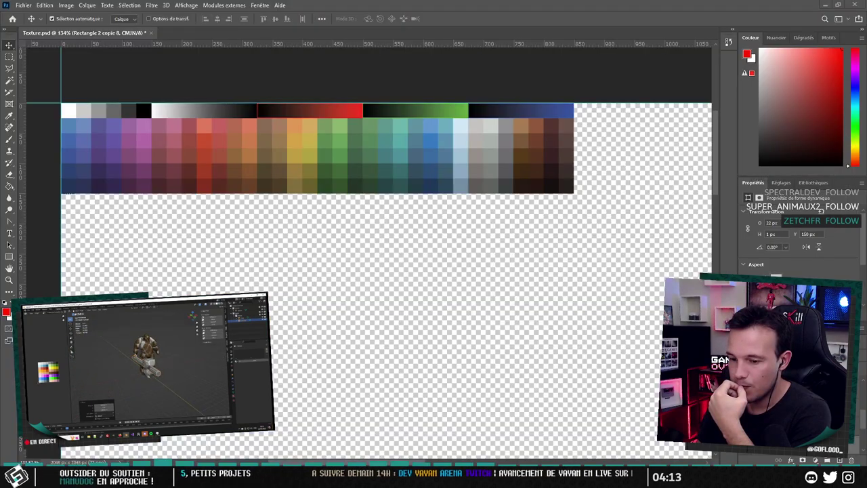
alt+scroll(381, 297, down, 3)
alt+scroll(381, 297, down, 4)
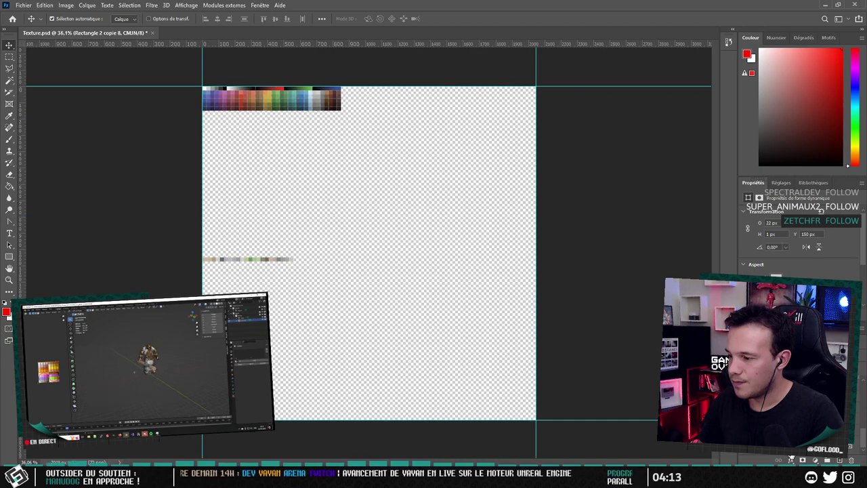
click(785, 439)
click(840, 459)
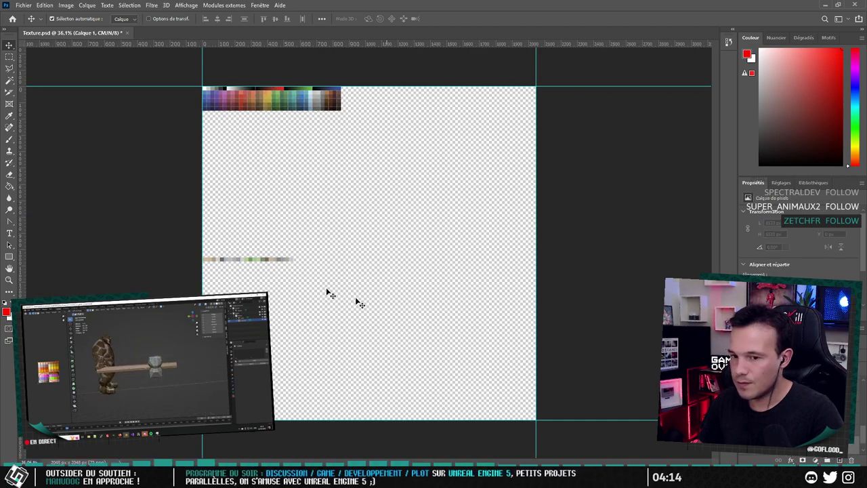
key(g)
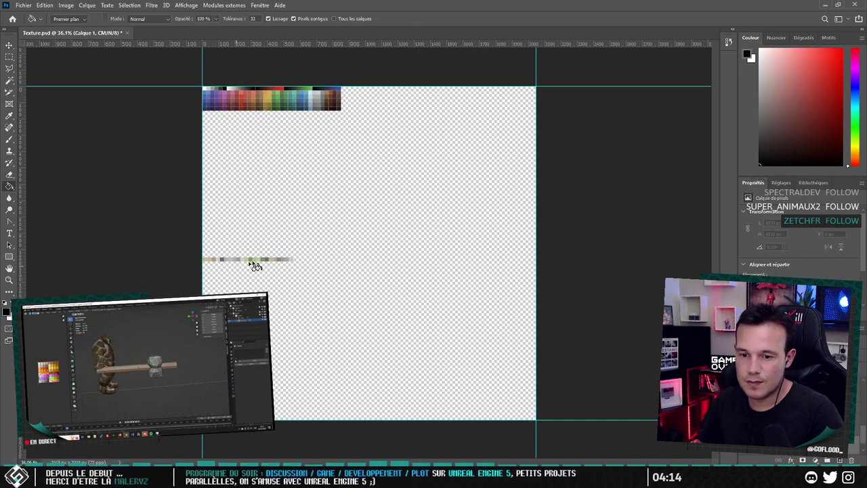
click(363, 245)
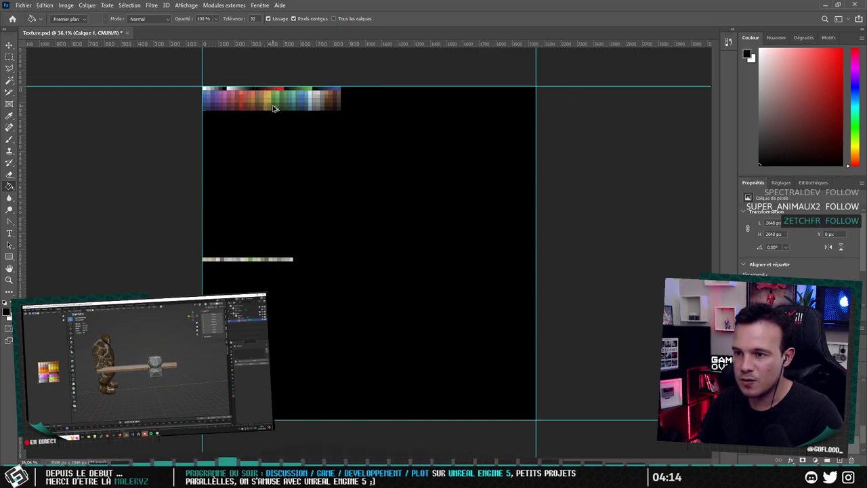
Export with Save for Web as PNG over Texture.png, then return to Unreal's Texture editor.
key(ctrl+alt+shift+s)
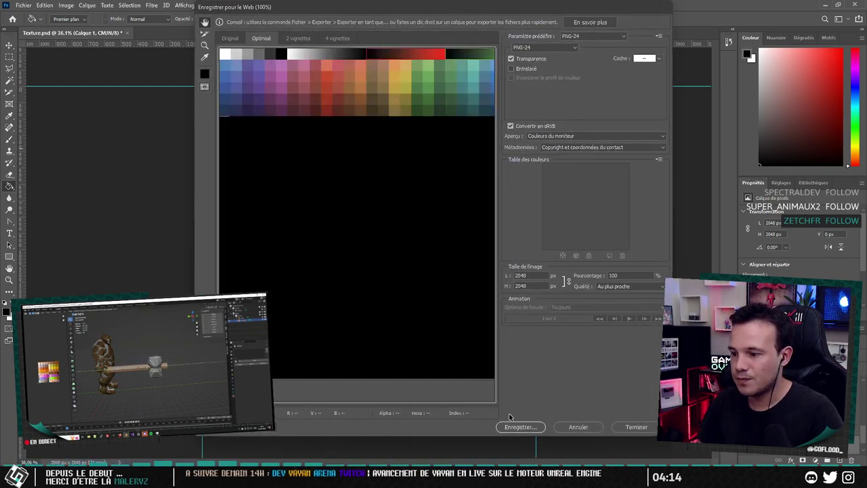
key(Return)
double_click(329, 81)
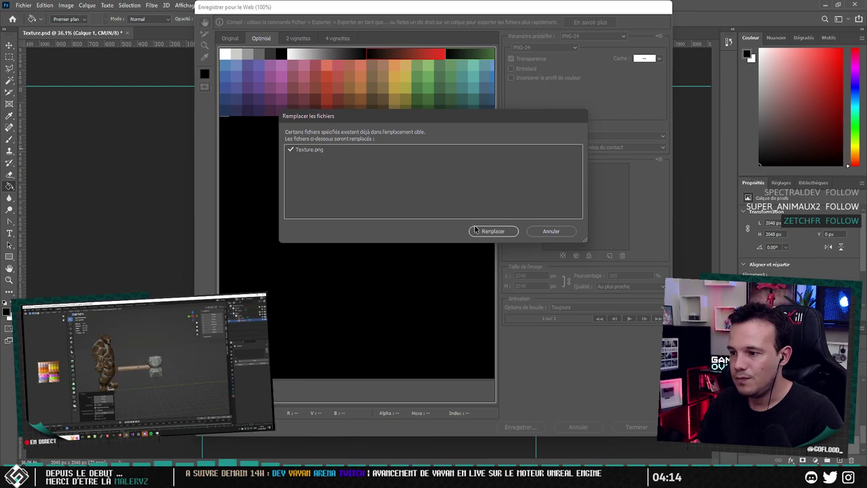
click(478, 231)
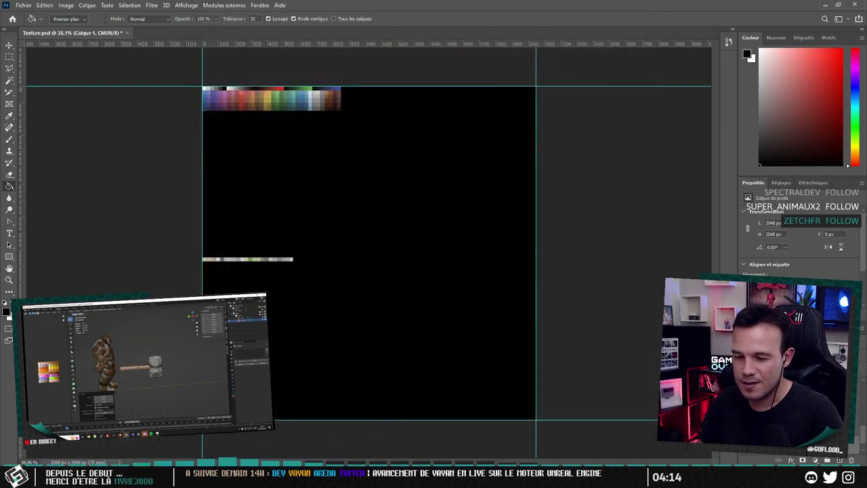
key(alt+Tab)
click(146, 19)
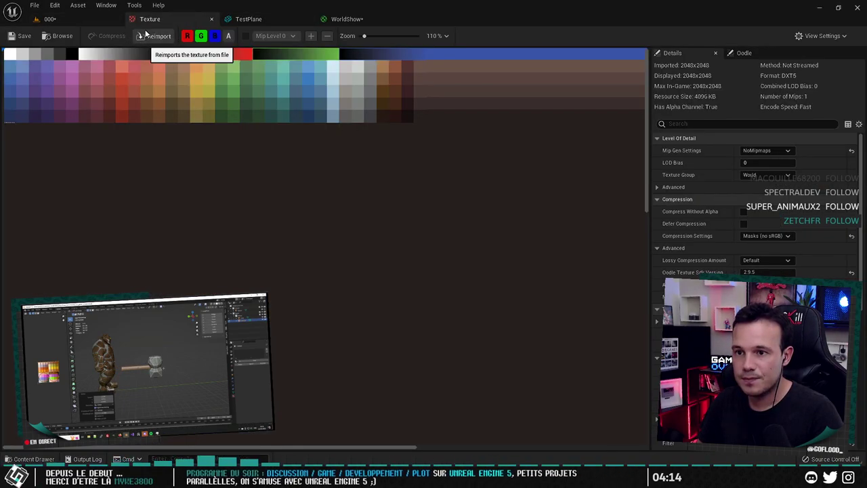
Reimport the texture from the updated black-background file and save it.
click(155, 35)
click(248, 19)
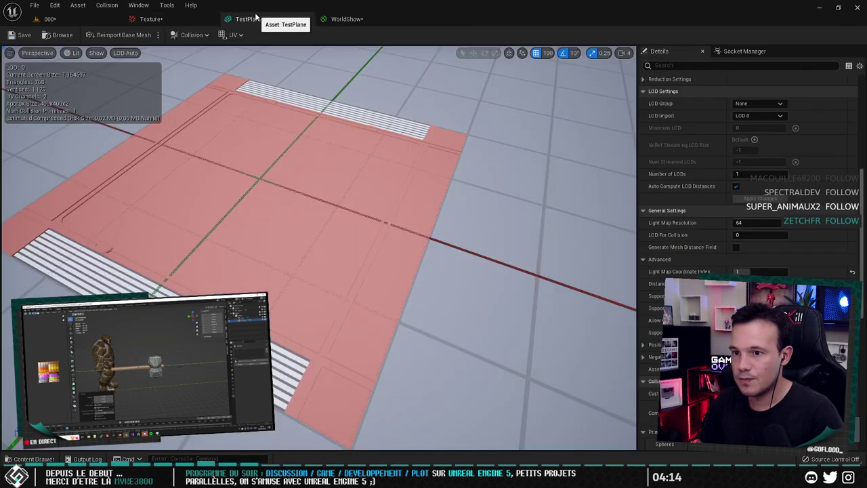
click(150, 19)
click(18, 36)
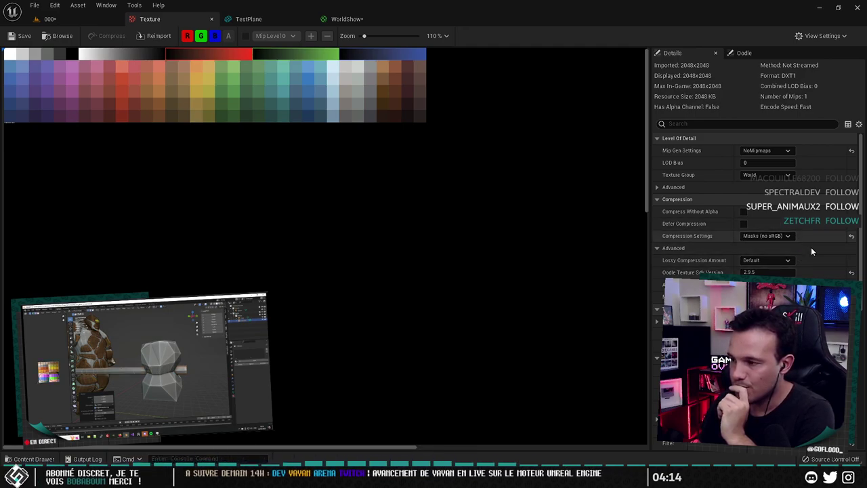
Set the texture's compression back to Default, checking the TestPlane and WorldShow previews.
click(781, 235)
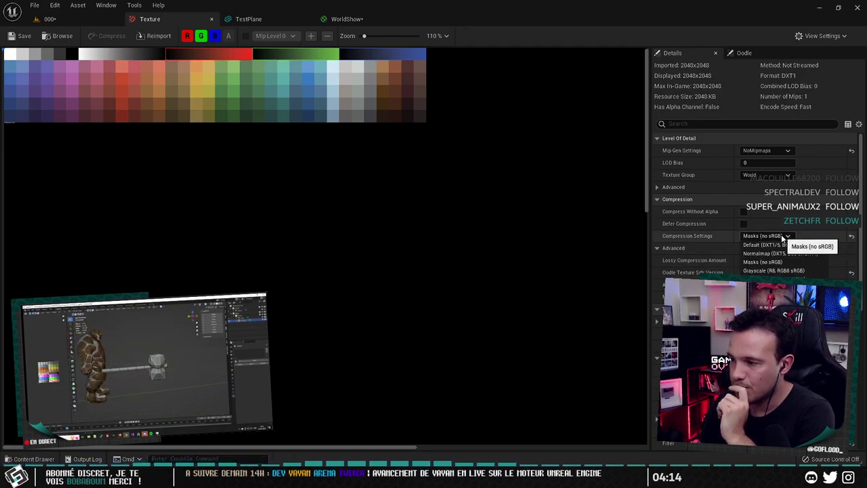
click(772, 245)
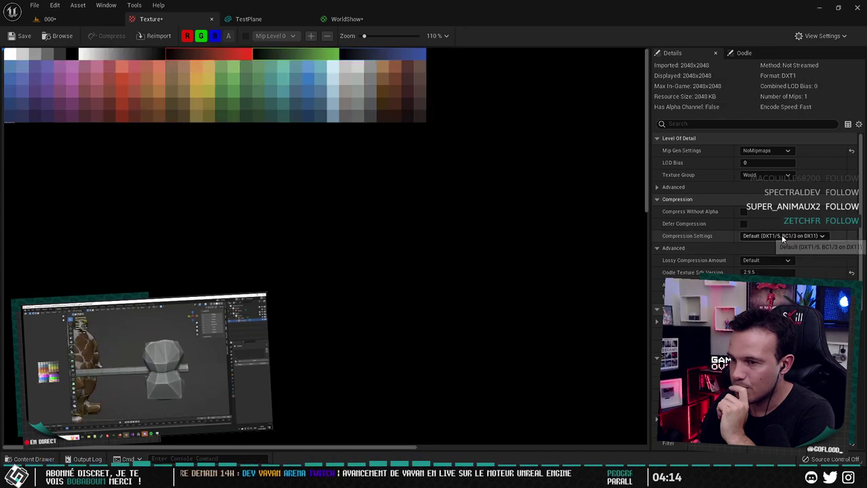
click(248, 19)
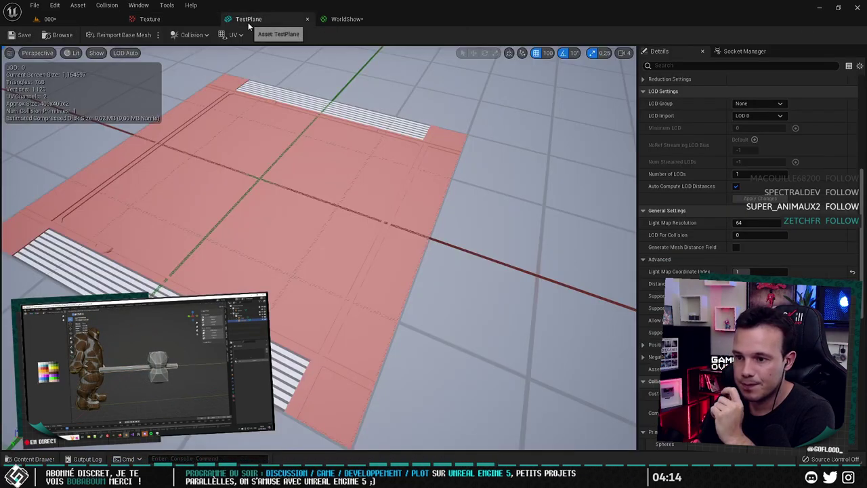
click(346, 19)
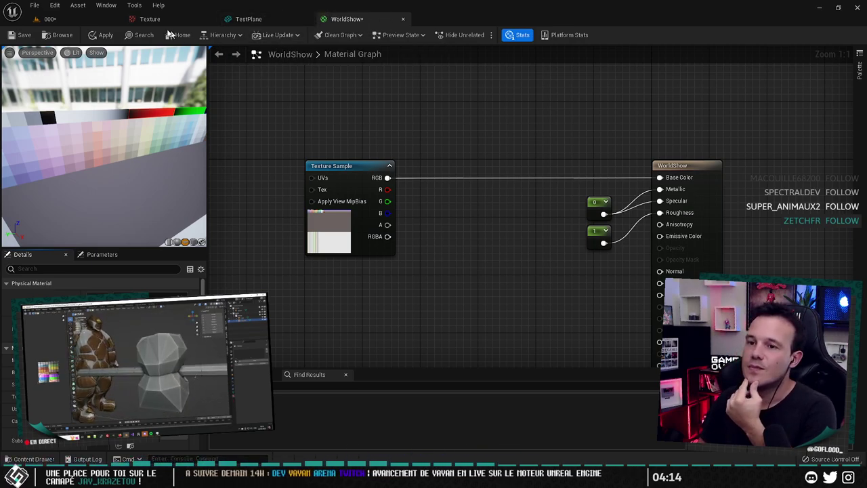
click(152, 19)
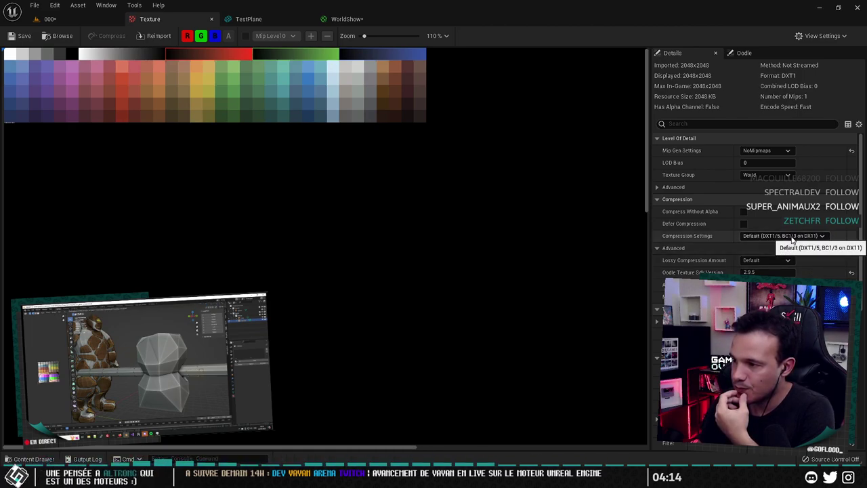
Put the texture in the 8 Bit Data texture group and return to the 000 level.
scroll(791, 240, down, 3)
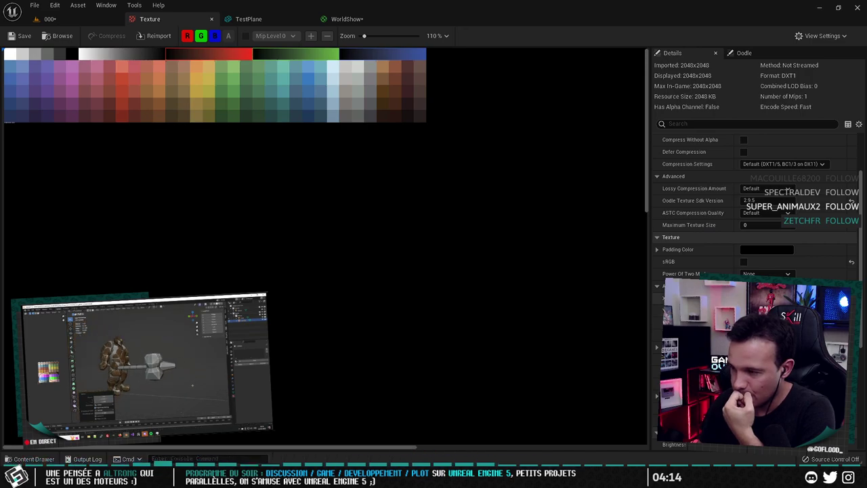
scroll(752, 203, down, 3)
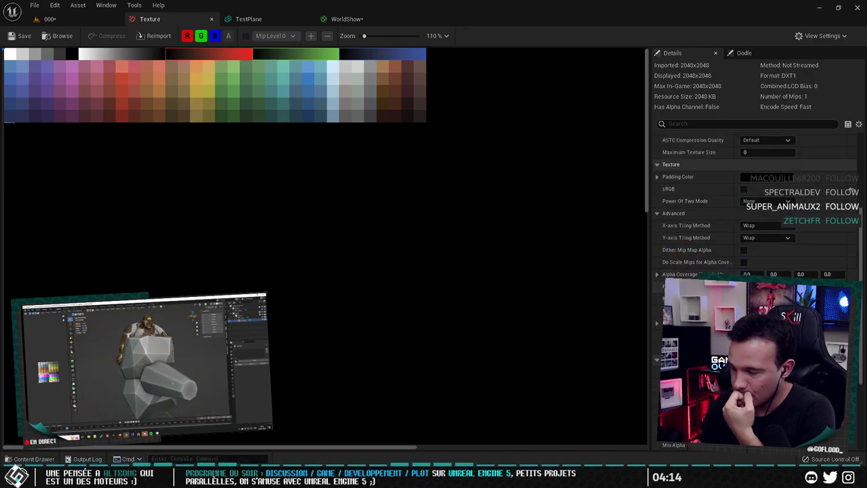
scroll(752, 204, up, 6)
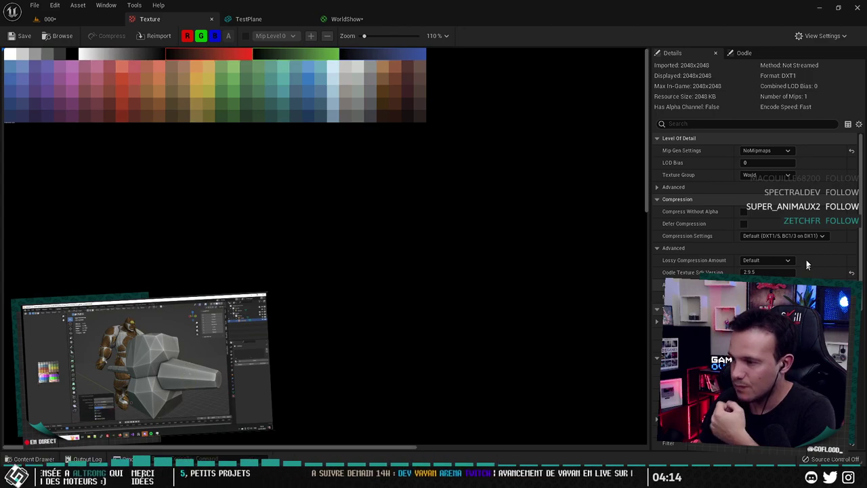
click(756, 176)
scroll(765, 230, down, 3)
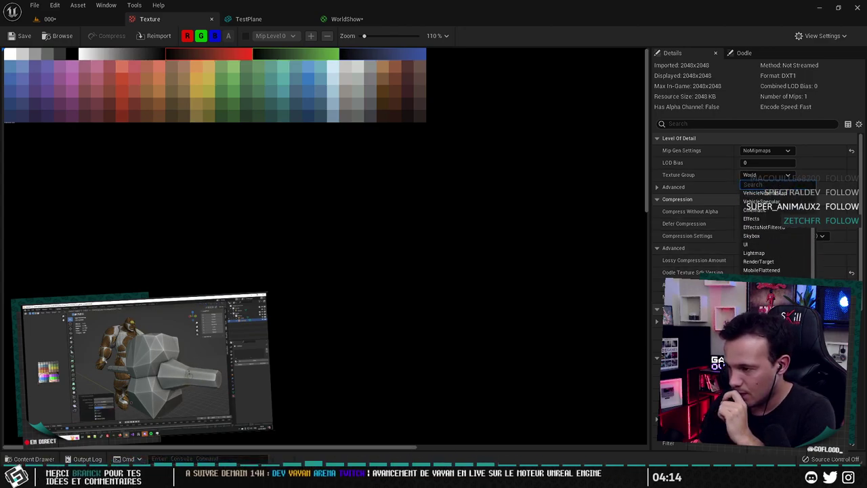
scroll(766, 231, down, 3)
scroll(765, 230, down, 3)
click(762, 243)
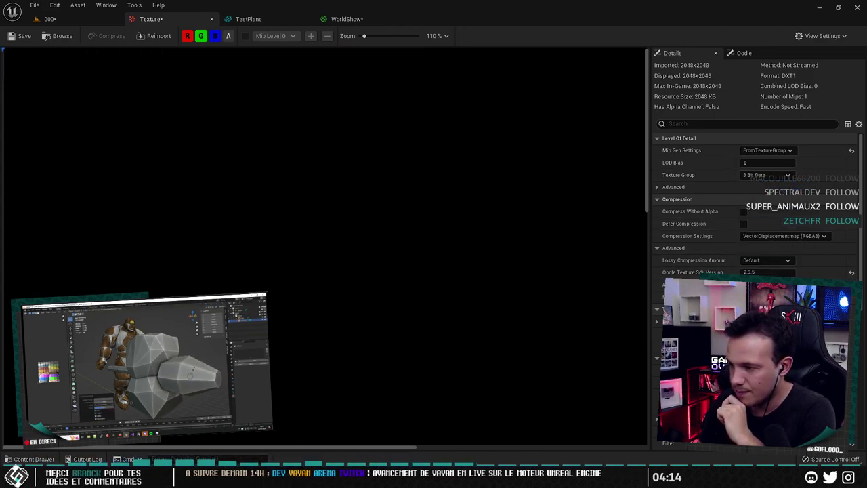
click(274, 18)
click(332, 19)
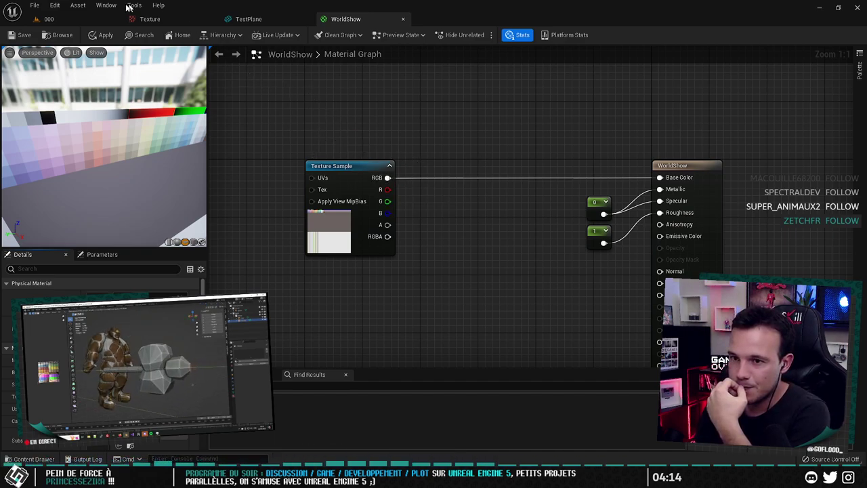
click(46, 18)
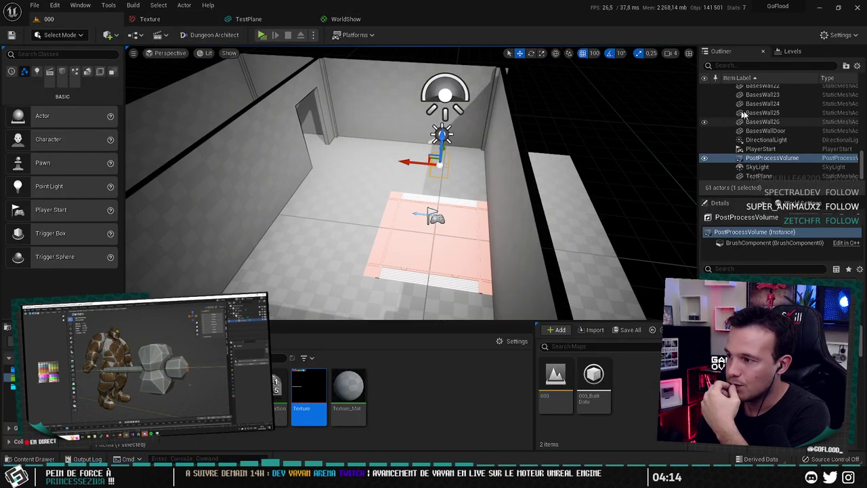
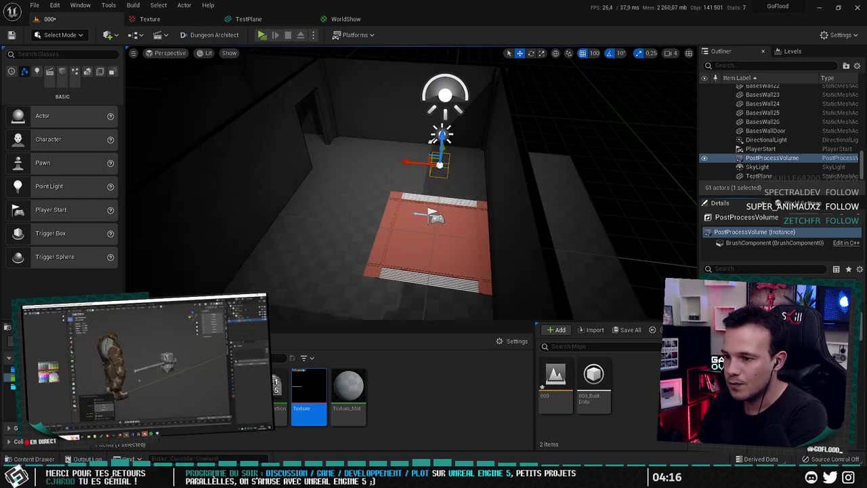
Select the SkyLight and glance at the TestPlane and WorldShow editor tabs.
scroll(501, 224, down, 4)
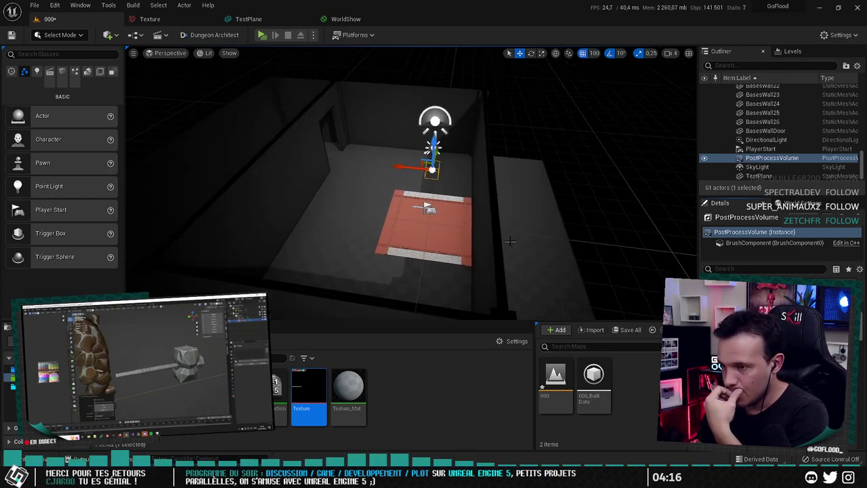
click(424, 159)
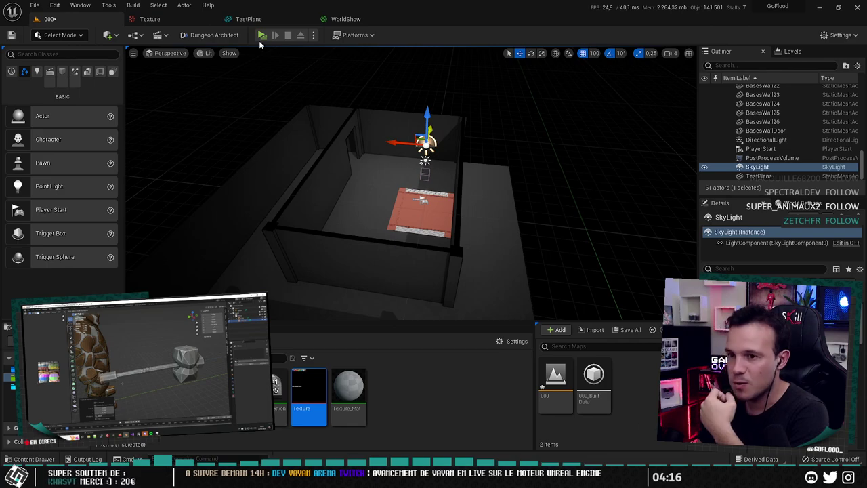
click(251, 20)
click(349, 20)
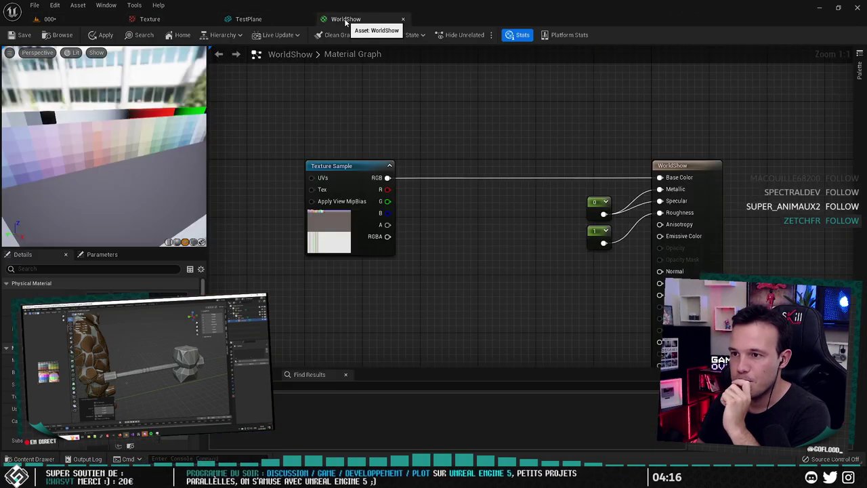
click(95, 19)
Frame the sky light, select the PostProcessVolume, and place a Point Light inside the room.
right_drag(183, 63, 183, 63)
key(f)
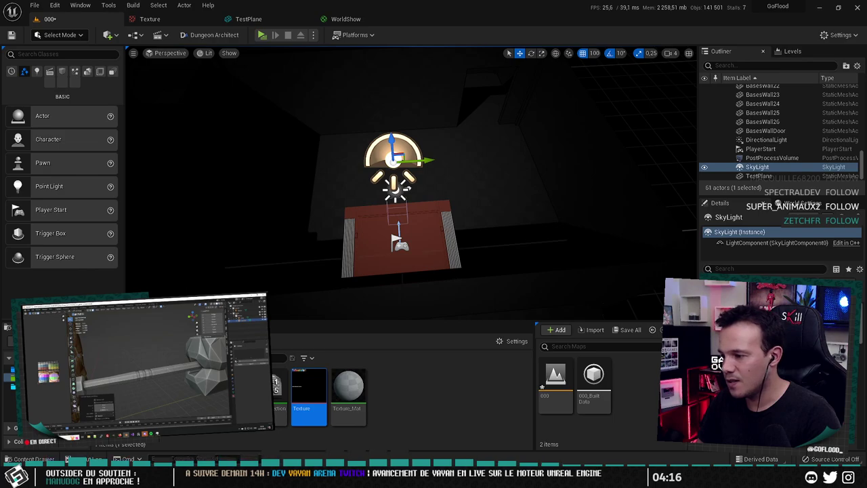
click(769, 158)
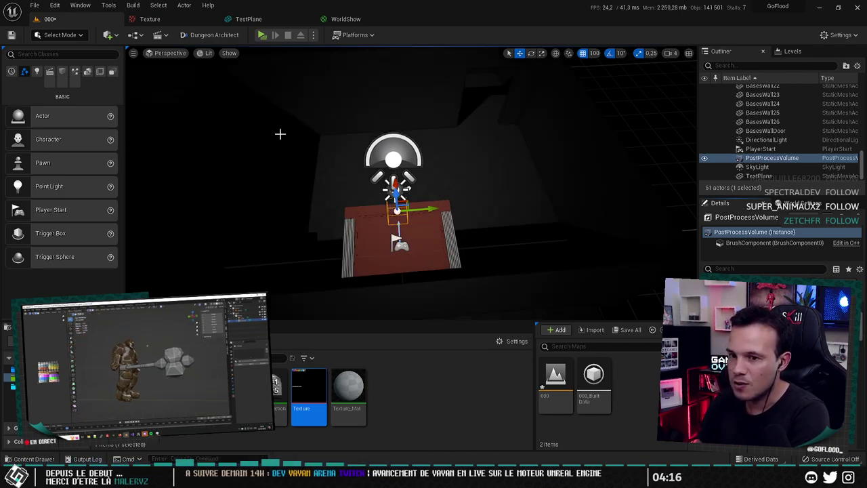
drag(46, 187, 347, 169)
right_drag(337, 133, 291, 127)
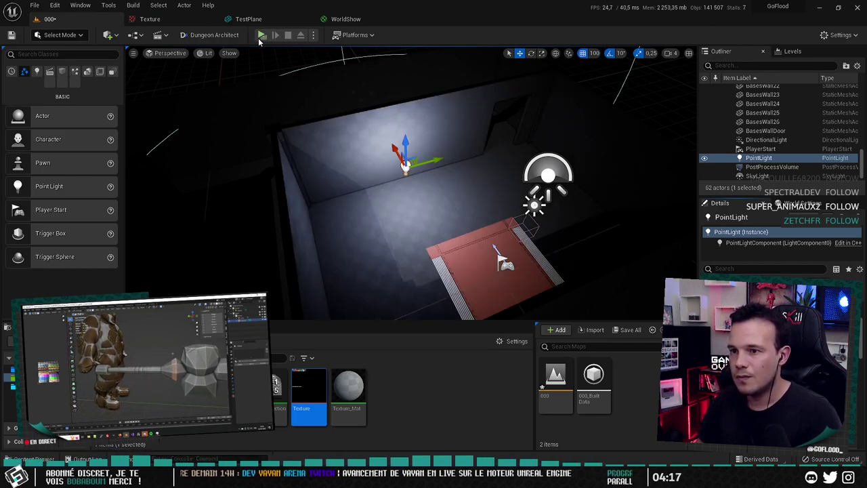
Run a Play preview, walk the character left, right and forward, then stop it.
click(262, 36)
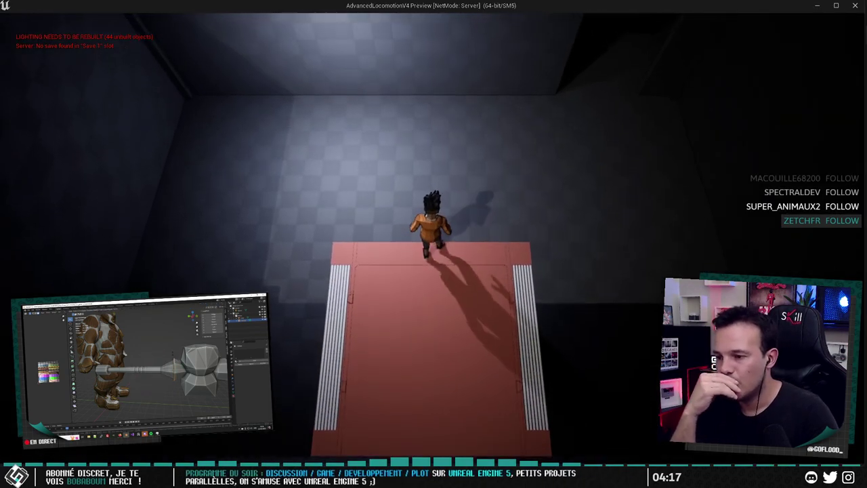
key(a)
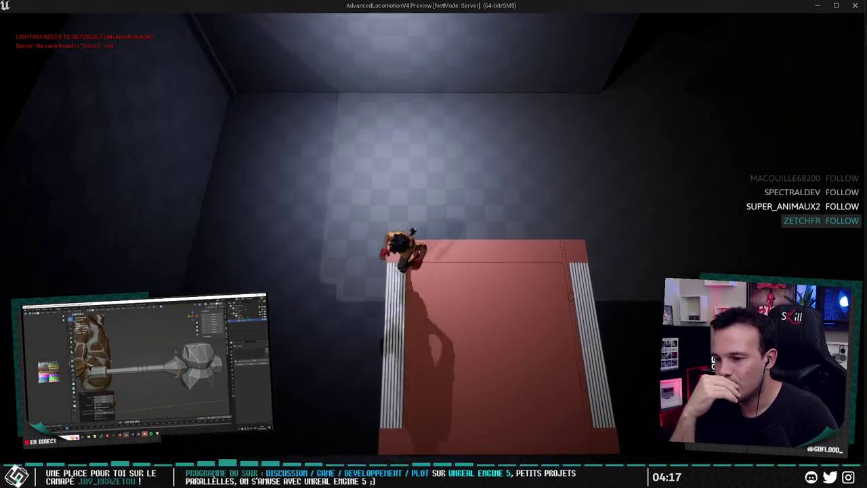
key(d)
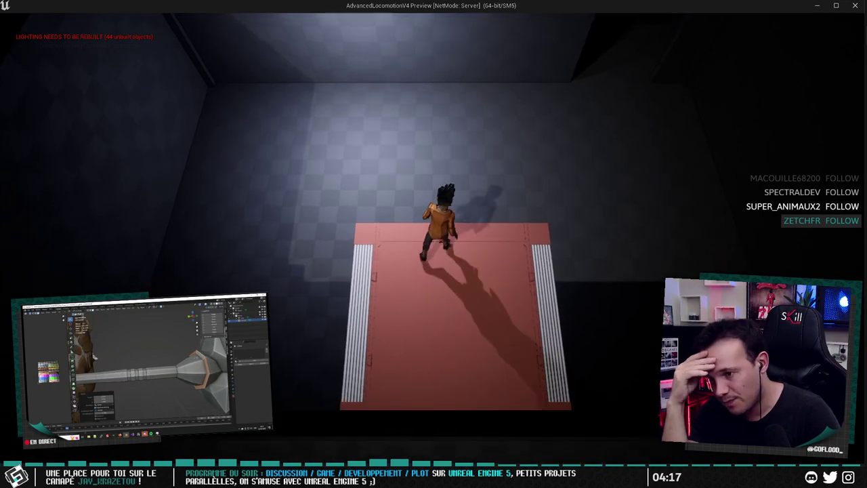
key(w)
key(Escape)
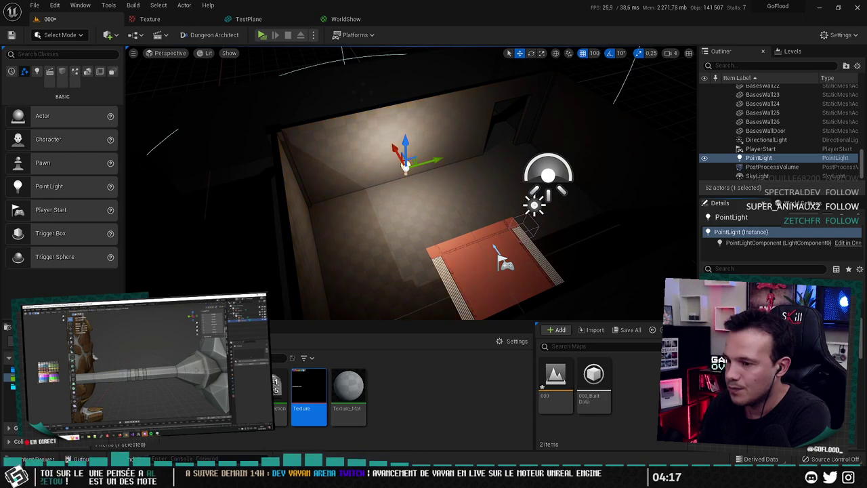
Play again, running through the doorway and half-pipe room onto the red platform, then exit.
click(262, 35)
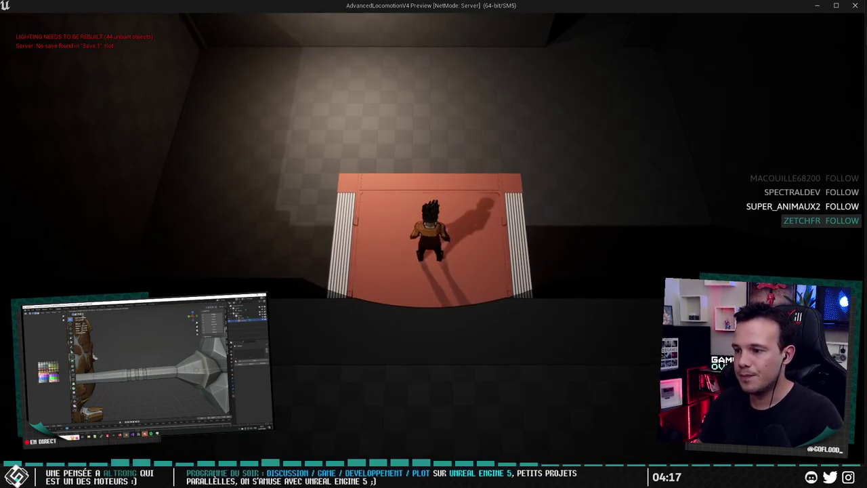
key(w)
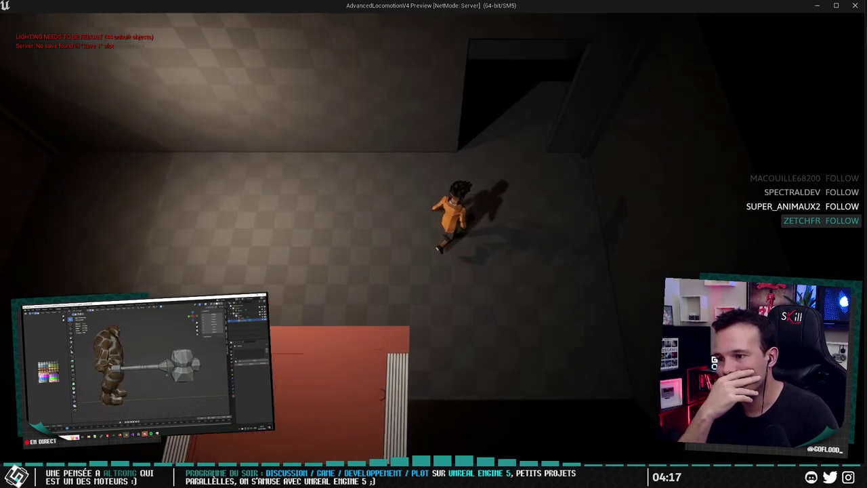
key(w)
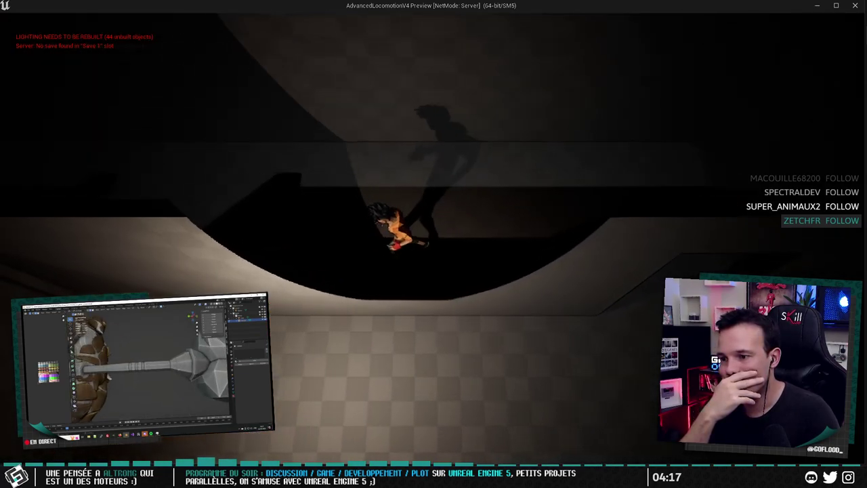
key(w)
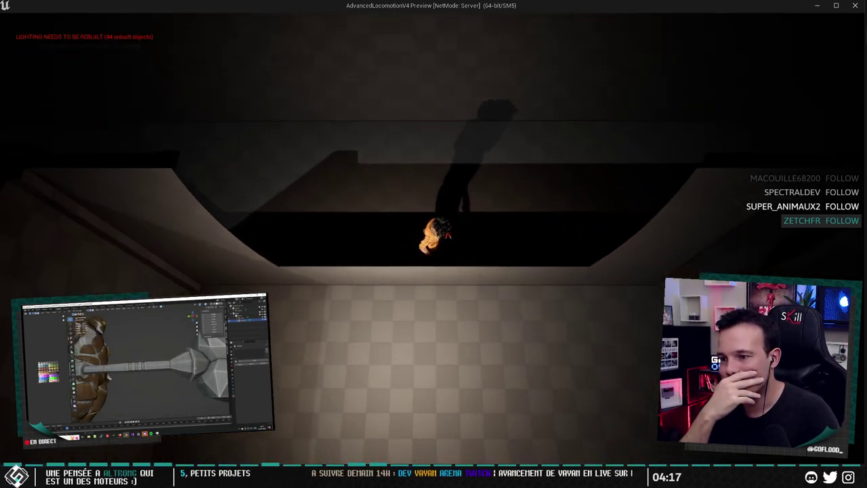
key(w)
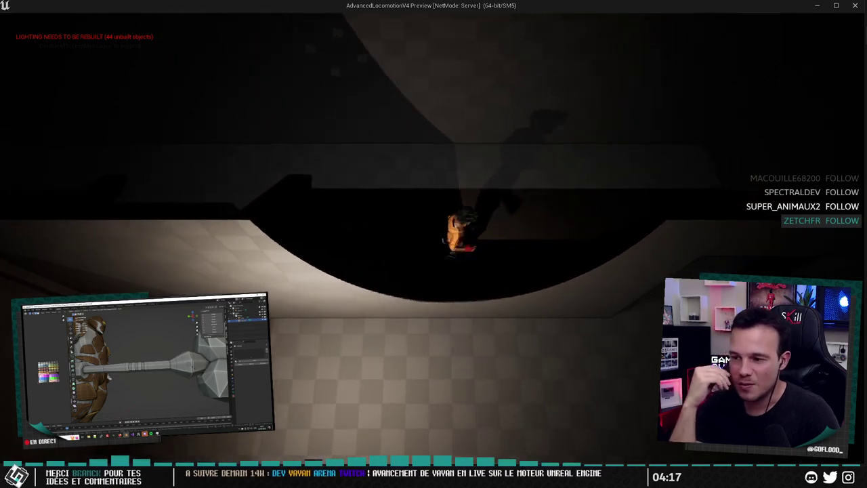
key(w)
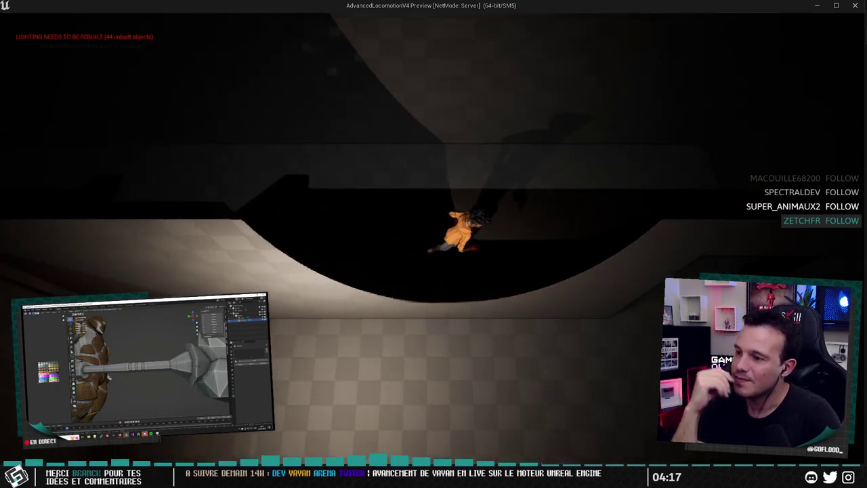
key(w)
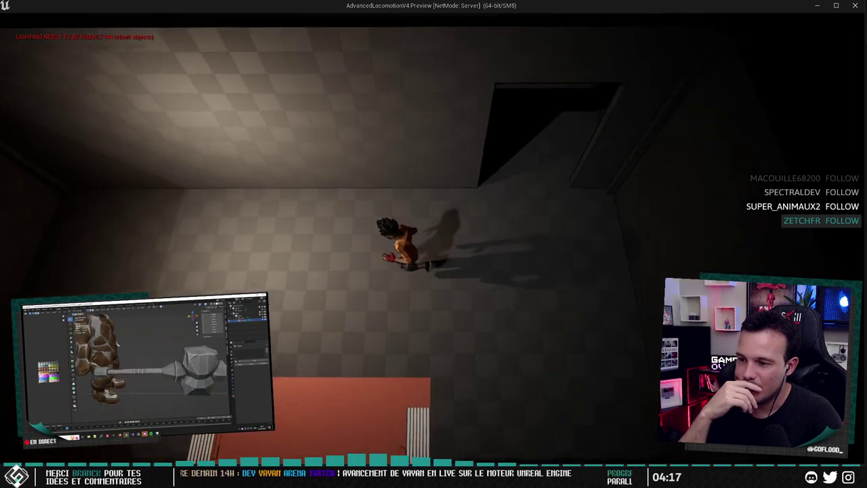
key(w)
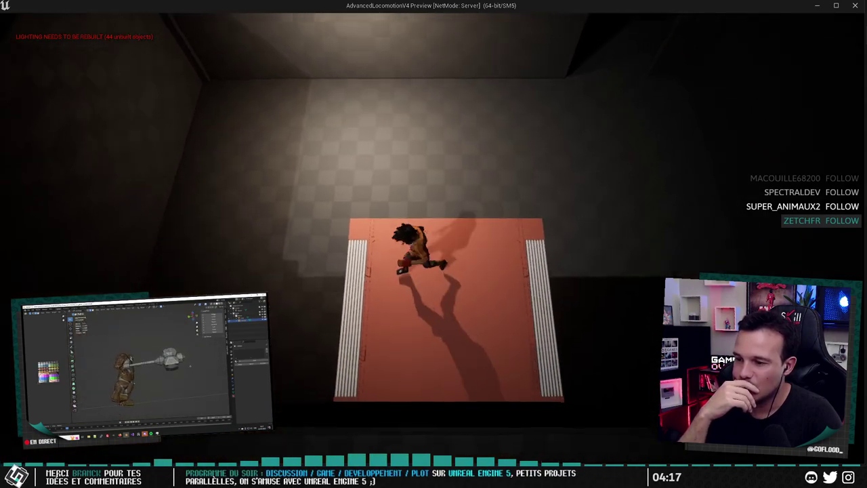
key(w)
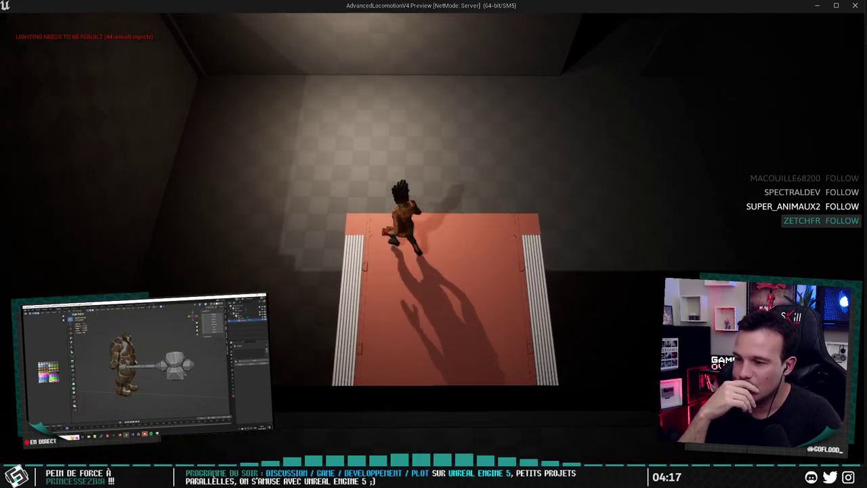
key(Escape)
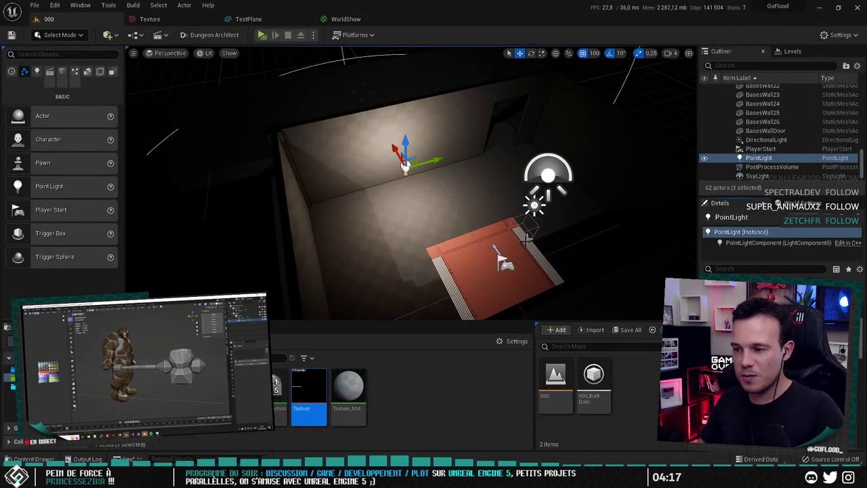
Inspect the palette texture and TestPlane mesh, then select the PostProcessVolume back in the level.
click(150, 19)
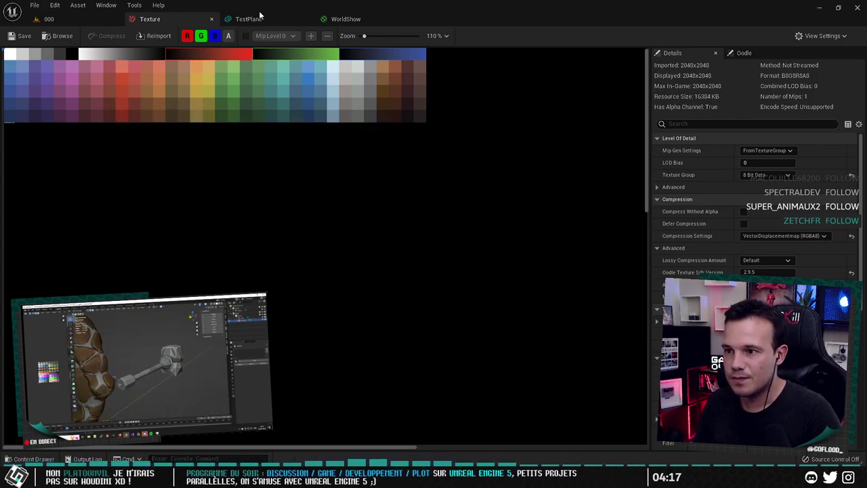
click(249, 19)
click(150, 19)
click(49, 19)
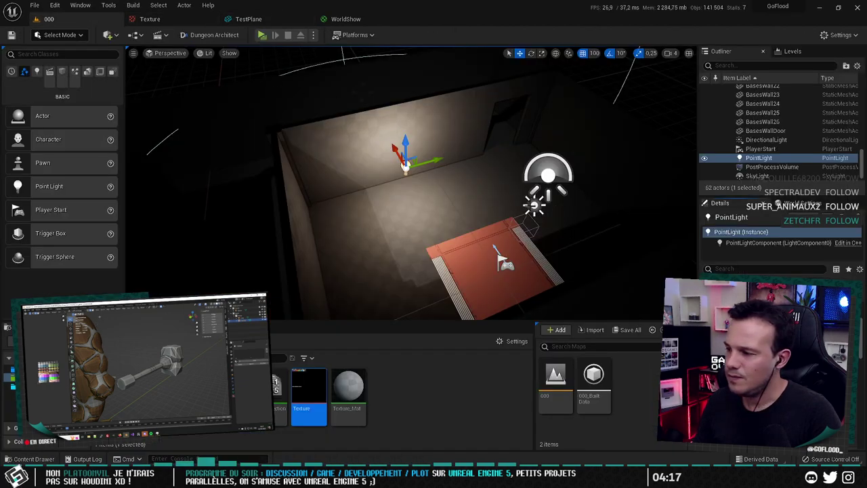
key(f)
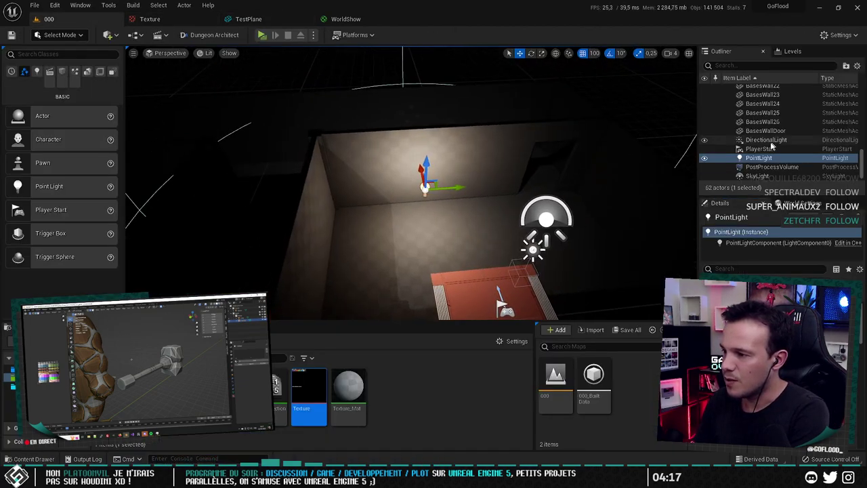
click(771, 166)
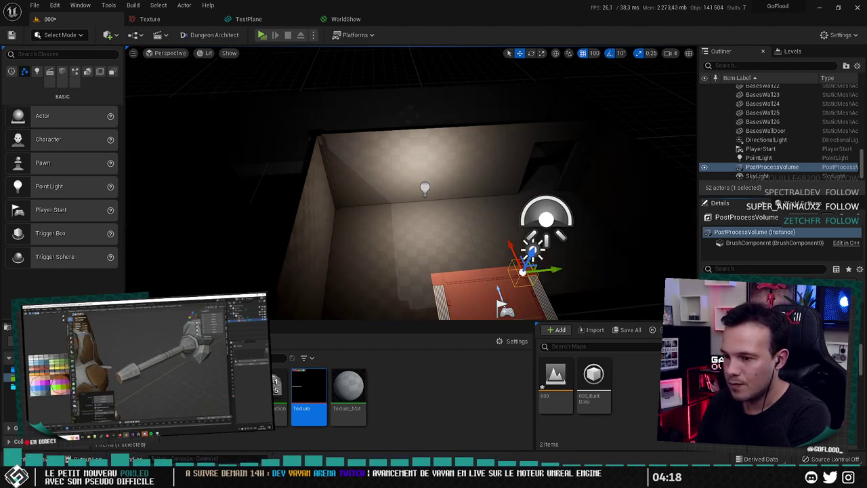
Run a Play preview, step the character back onto the red platform, and exit.
click(262, 36)
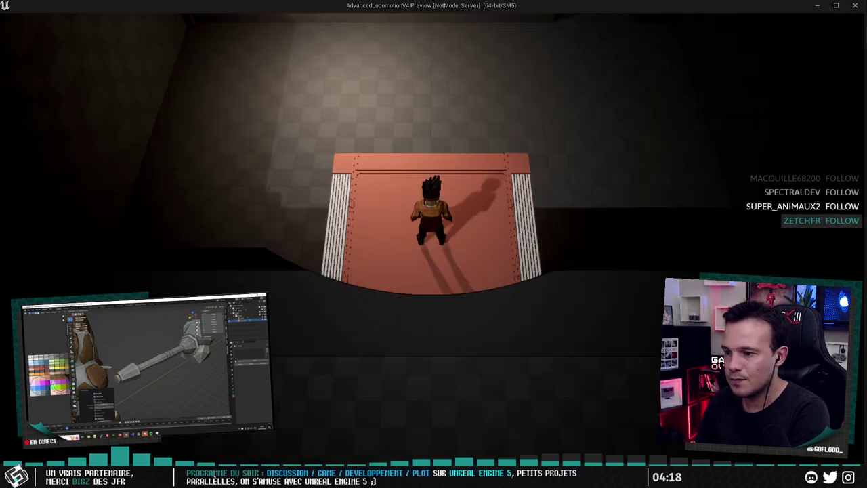
key(s)
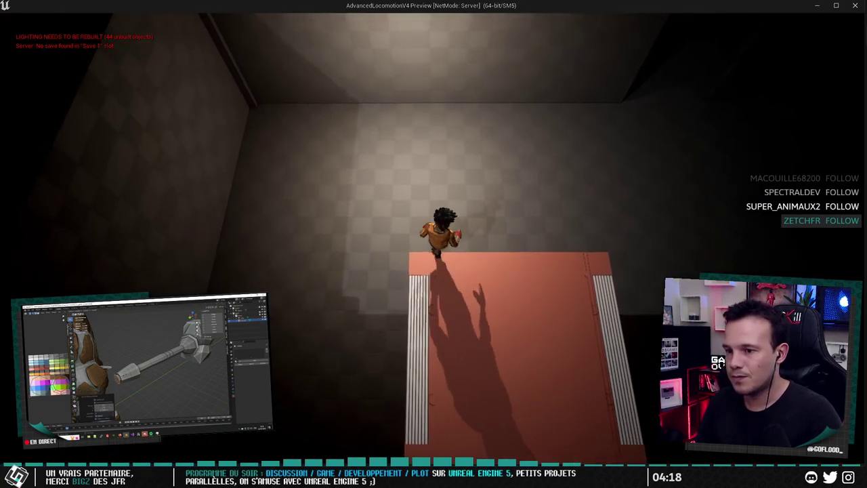
key(Escape)
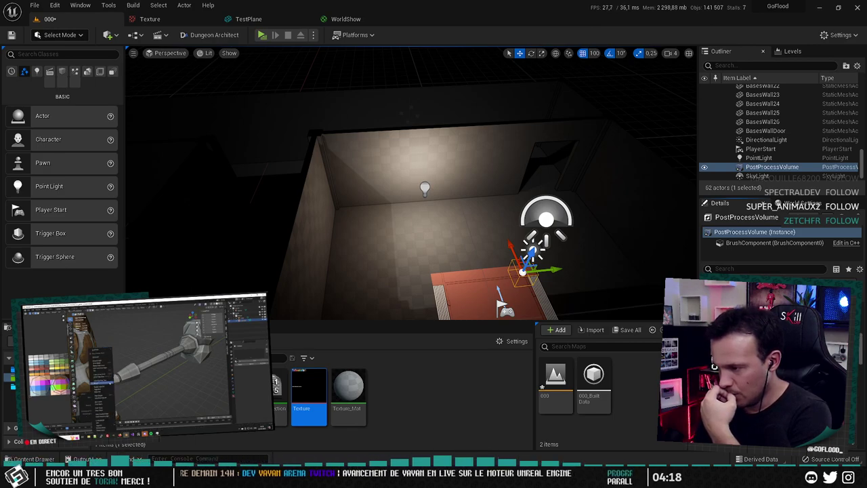
Select the SkyLight and orbit to look down on the room's red striped floor.
key(f)
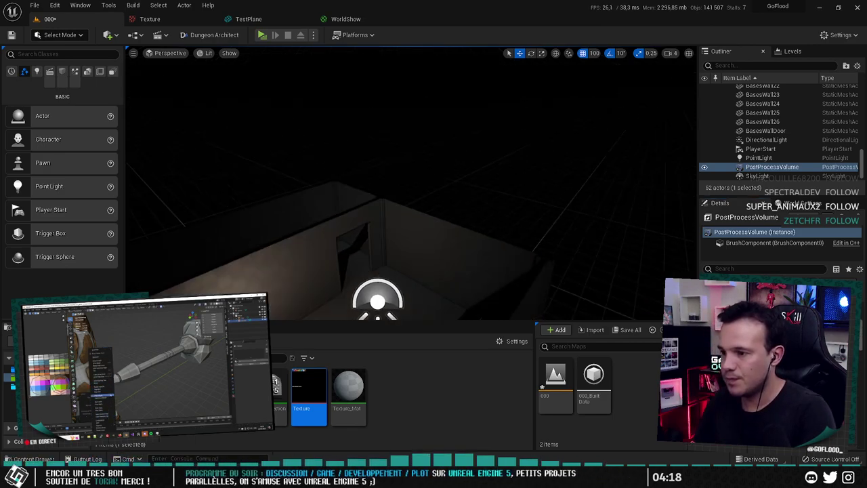
scroll(416, 185, down, 5)
click(416, 185)
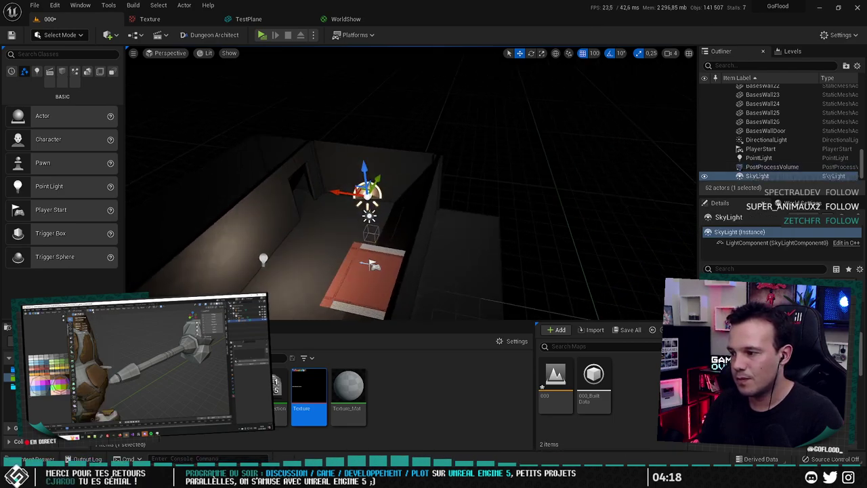
right_drag(416, 185, 400, 187)
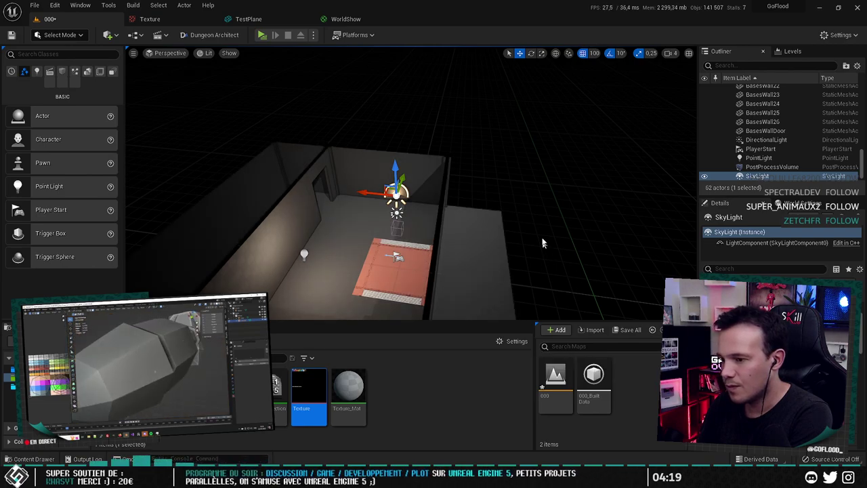
right_drag(542, 242, 527, 282)
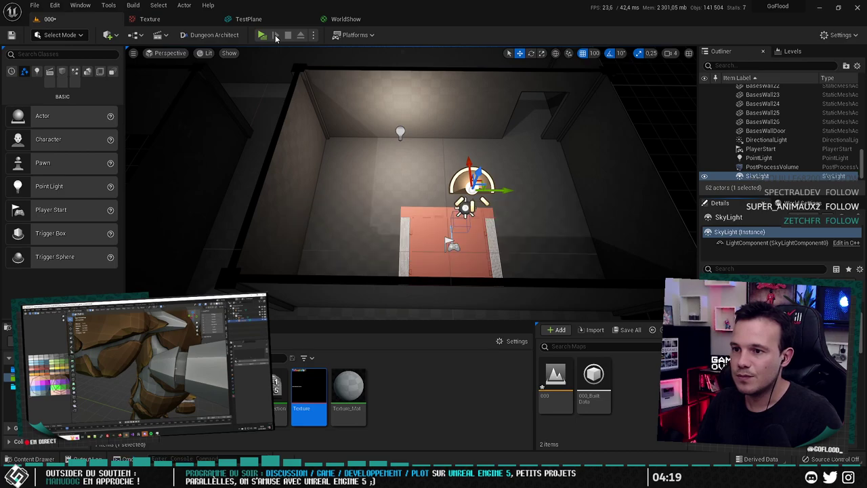
click(275, 36)
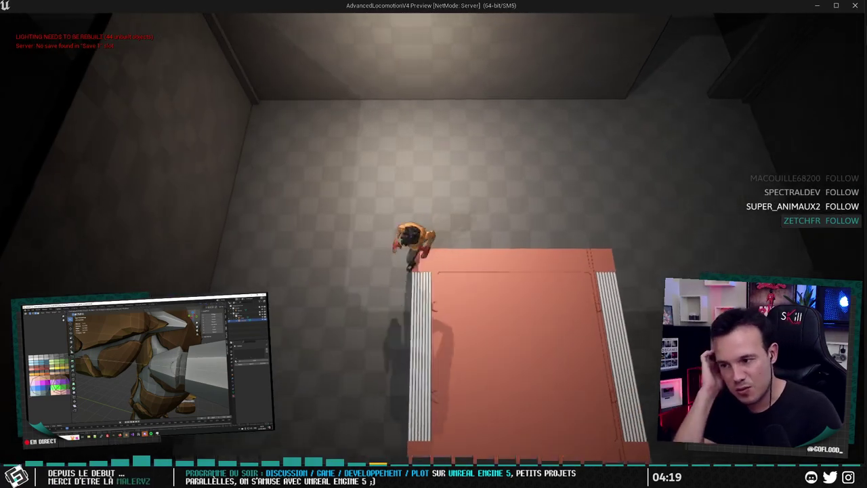
key(d)
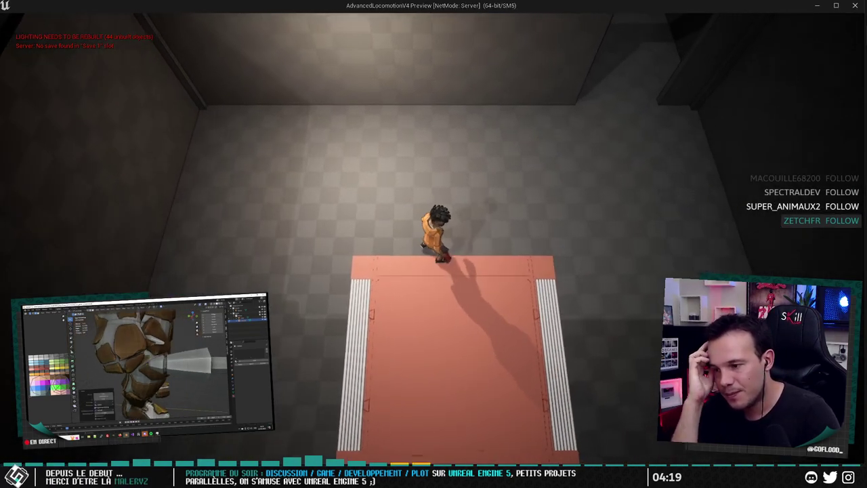
key(w)
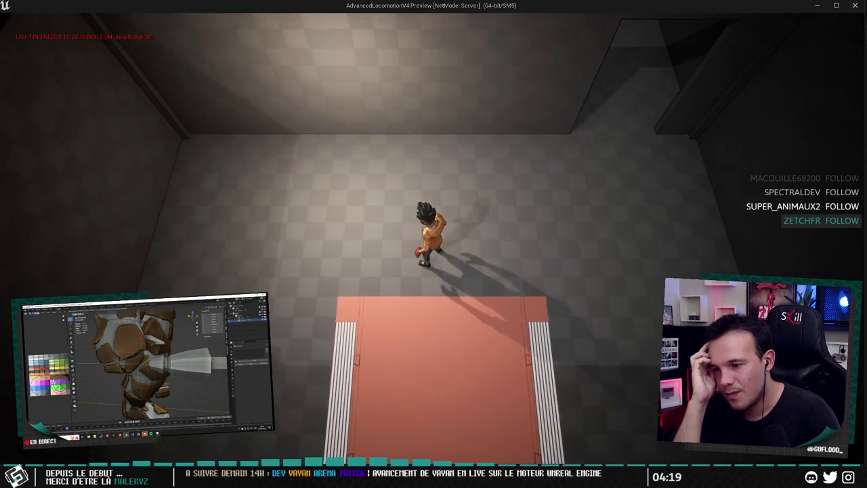
key(s)
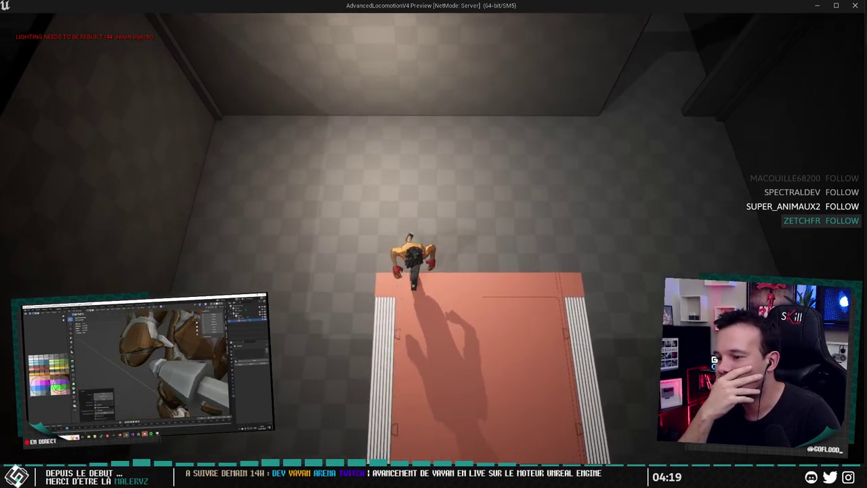
key(w)
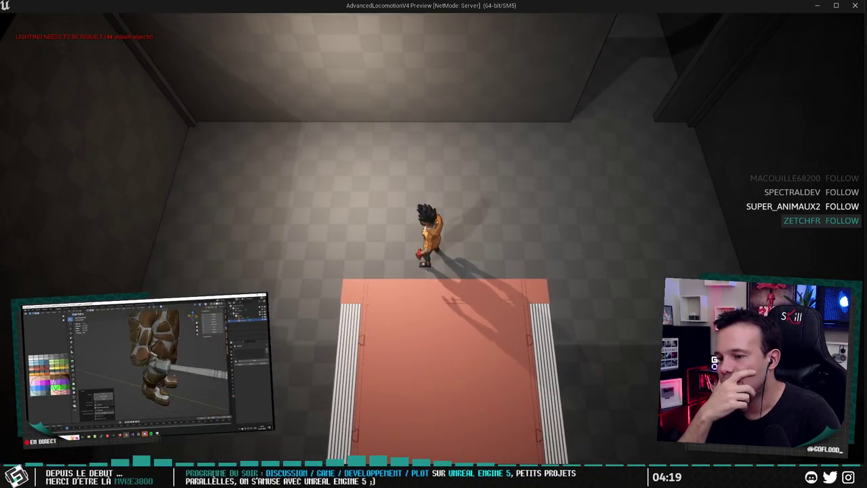
key(Escape)
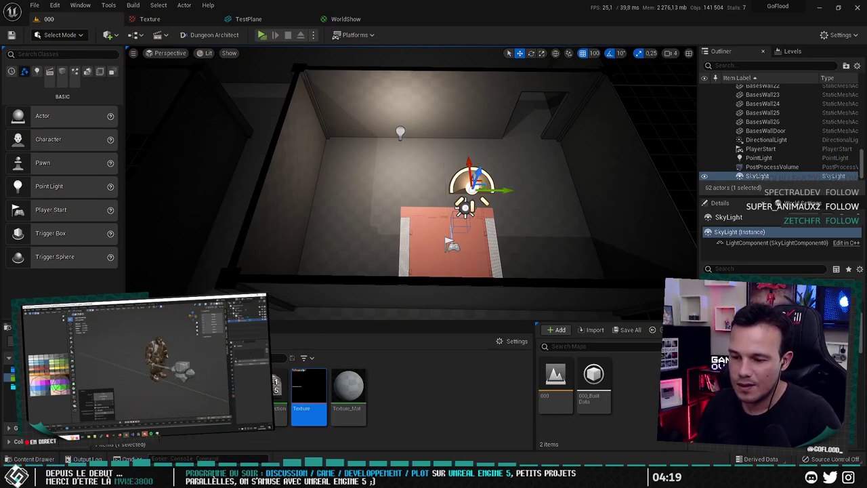
key(alt+Tab)
Delete the Mat_PolygonPirates_01_A material from the Blender File outliner.
middle_drag(319, 257, 379, 264)
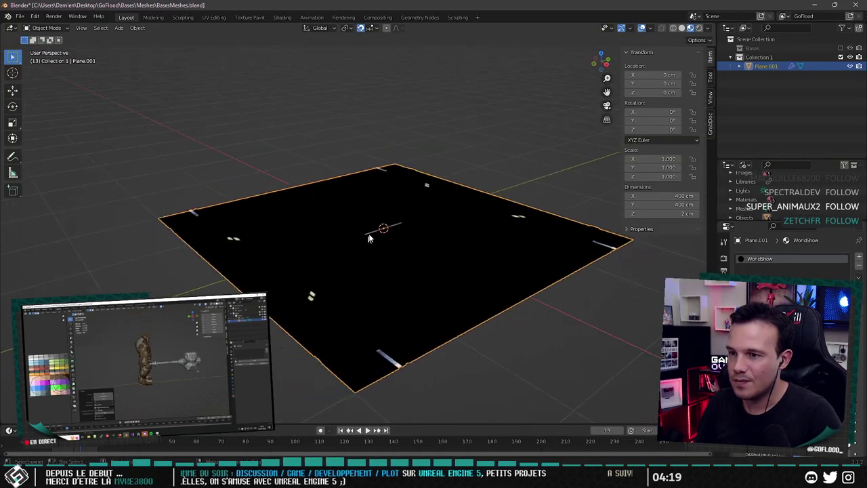
middle_drag(325, 240, 365, 247)
click(246, 18)
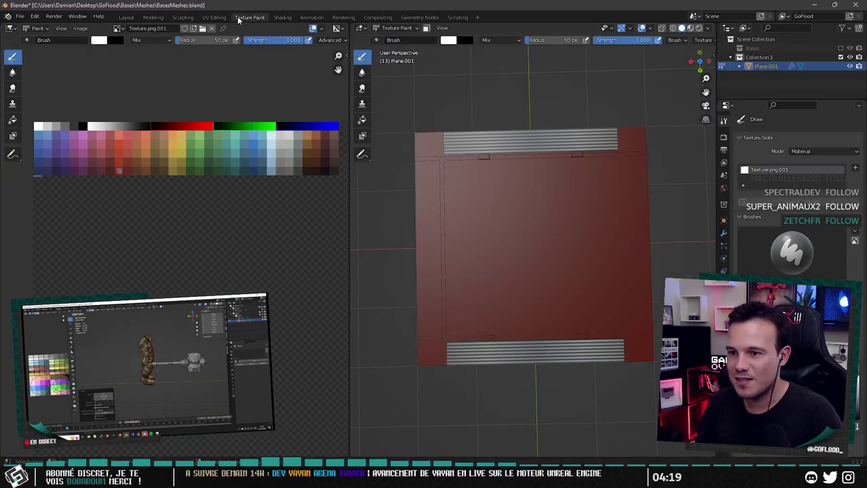
click(126, 17)
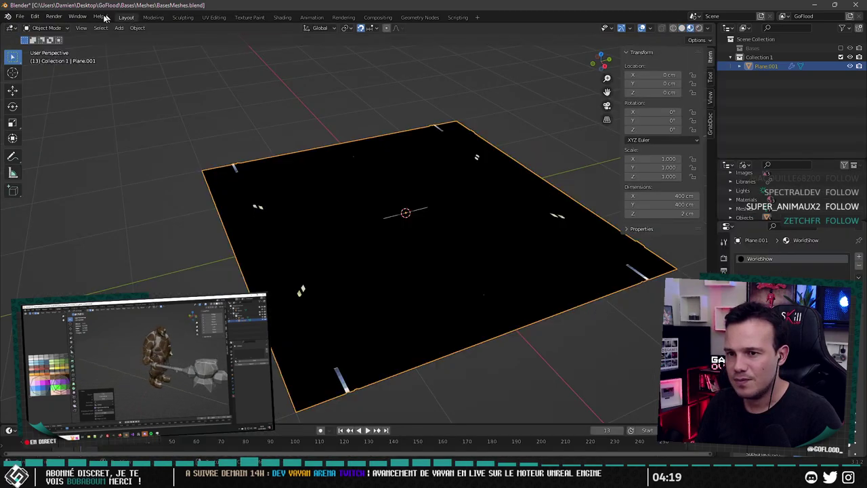
click(729, 200)
scroll(764, 192, down, 2)
scroll(787, 193, up, 1)
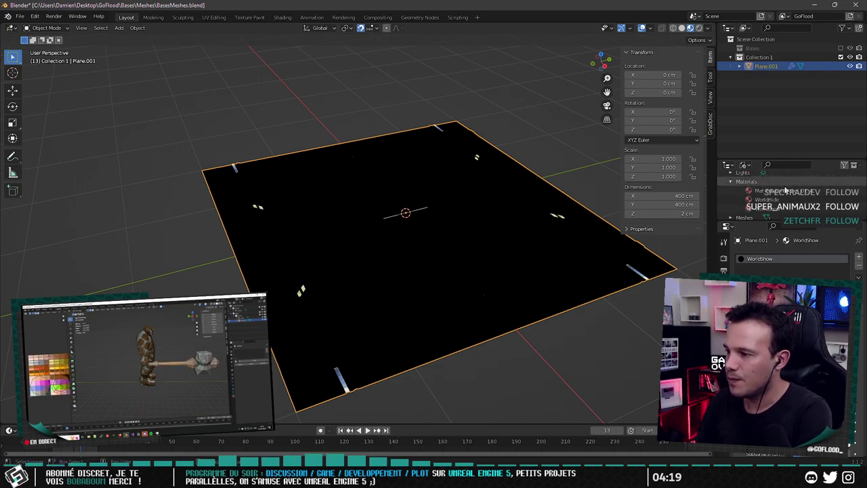
click(790, 193)
right_click(774, 192)
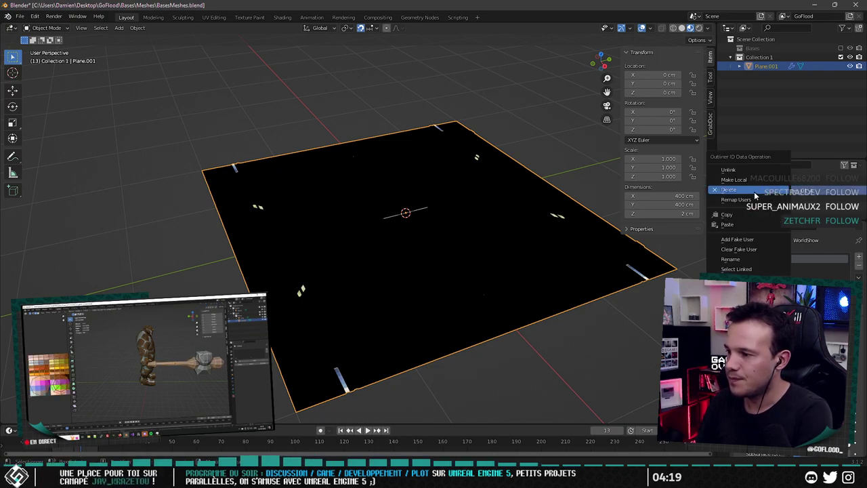
click(754, 192)
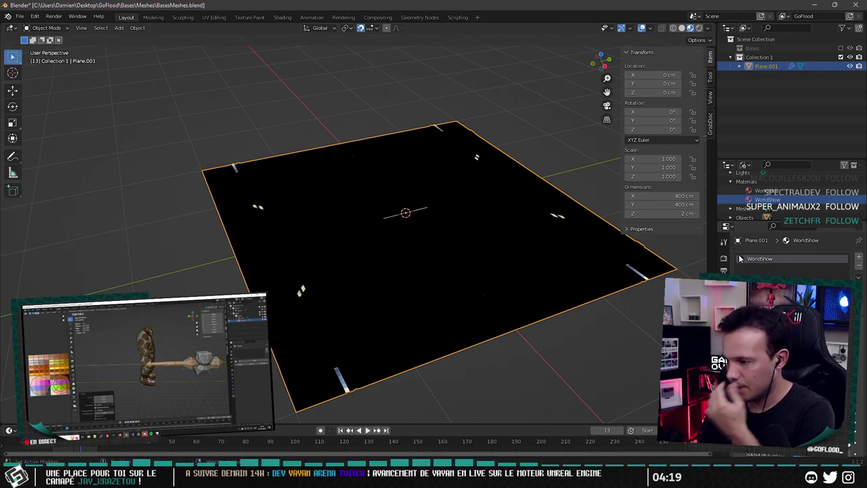
Set the WorldShow Image Texture node to use Texture.png.
ctrl+scroll(276, 16, down, 5)
ctrl+scroll(296, 17, up, 1)
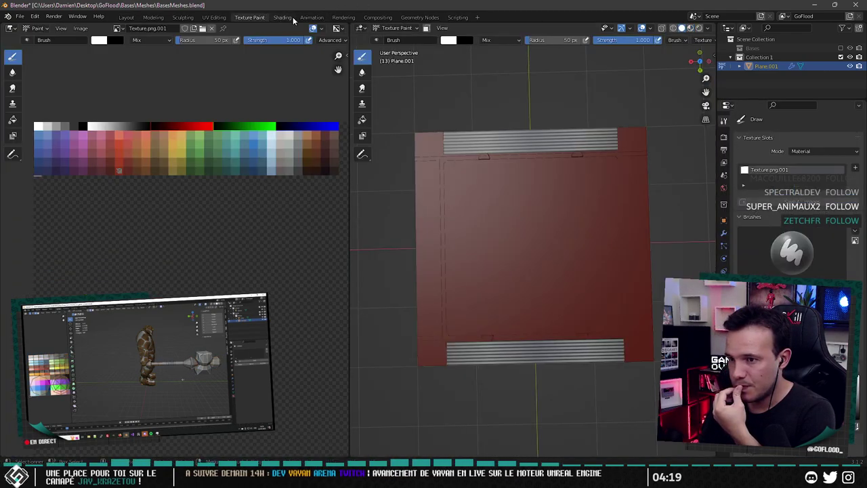
ctrl+scroll(277, 19, down, 2)
ctrl+scroll(278, 20, up, 1)
right_click(372, 359)
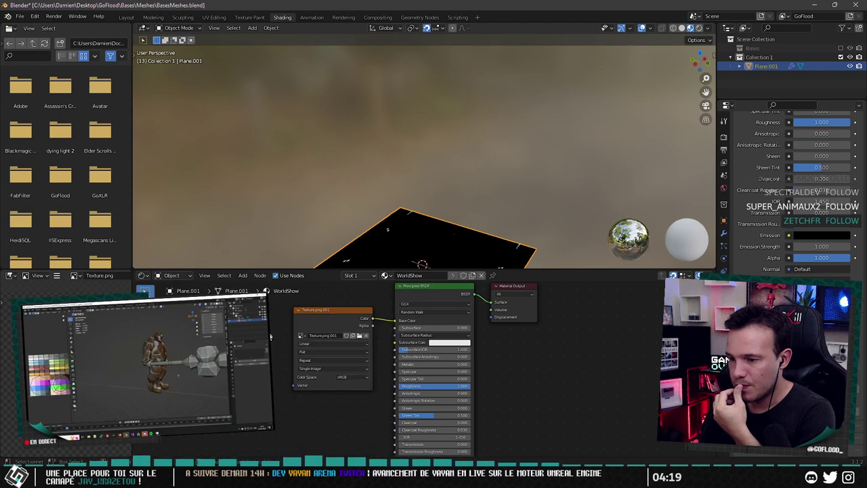
middle_drag(441, 313, 471, 325)
scroll(470, 321, up, 1)
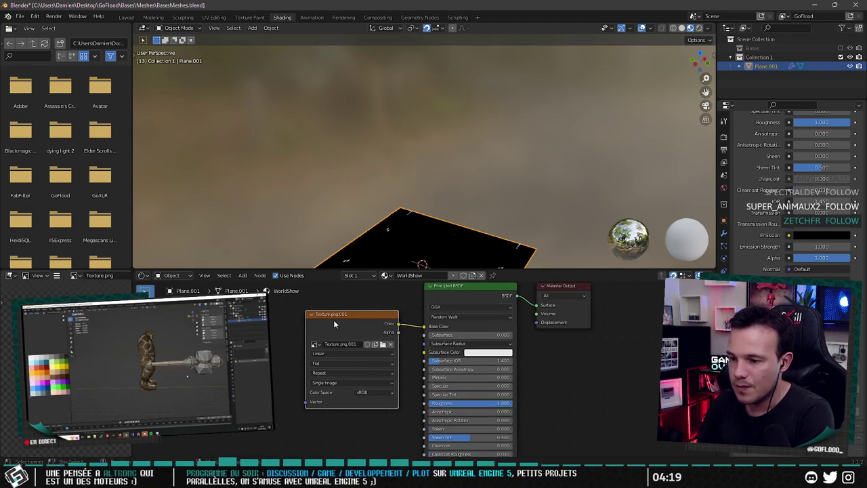
drag(353, 318, 343, 320)
double_click(338, 347)
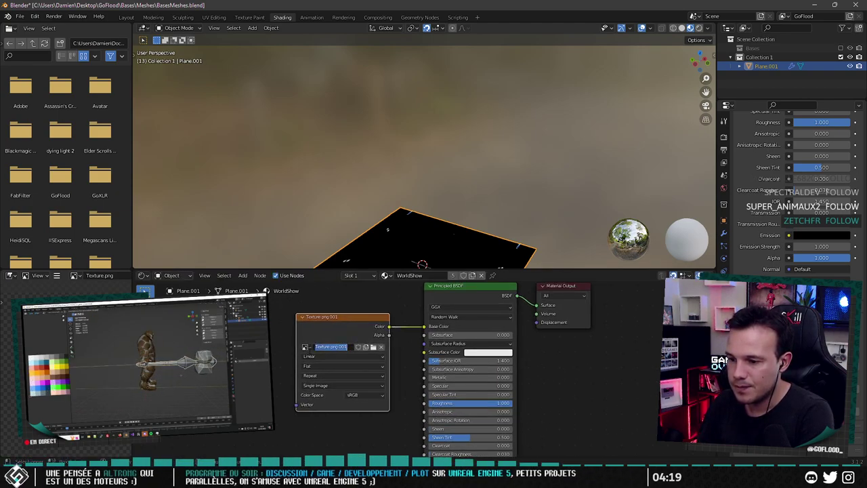
click(310, 347)
click(346, 381)
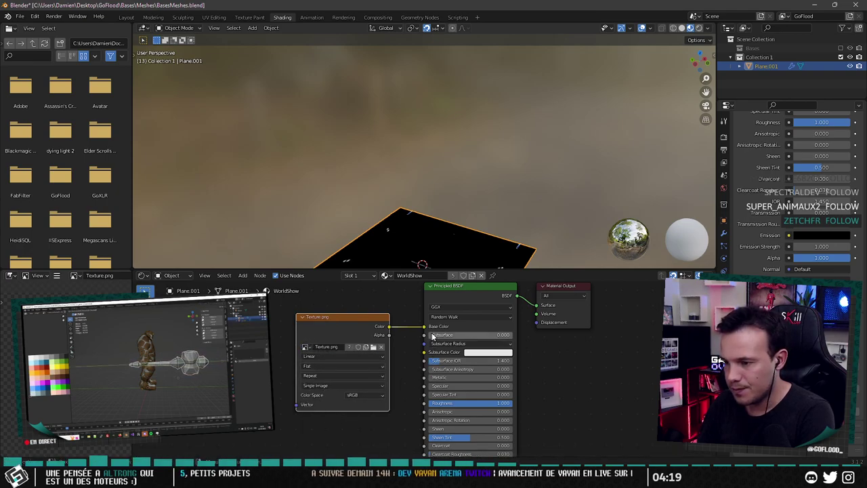
Edit the Roughness value and bring up the plane's material slot list.
click(464, 405)
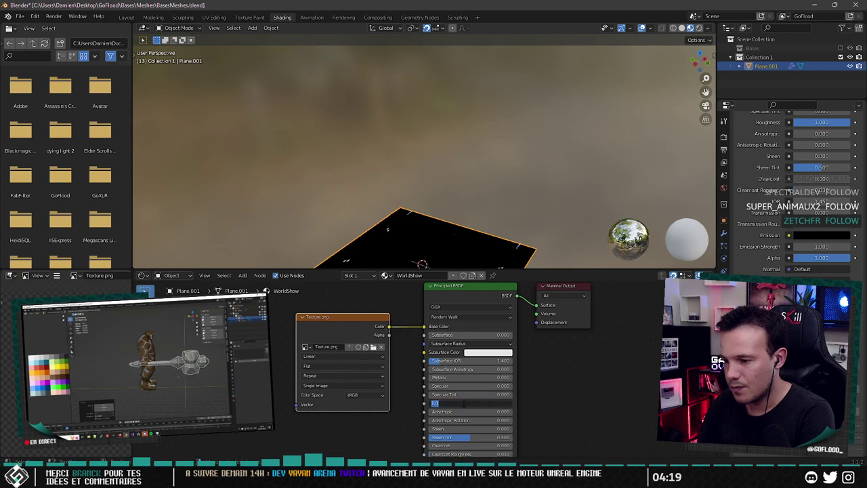
middle_drag(595, 360, 592, 377)
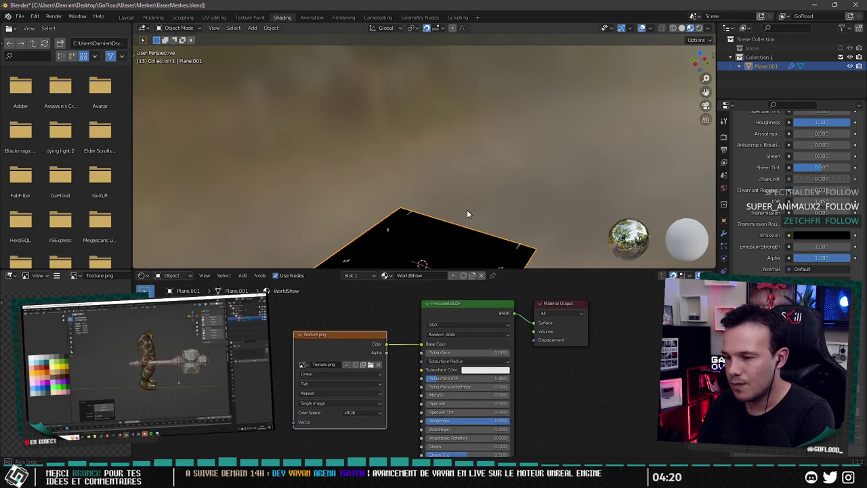
middle_drag(467, 211, 457, 245)
click(360, 276)
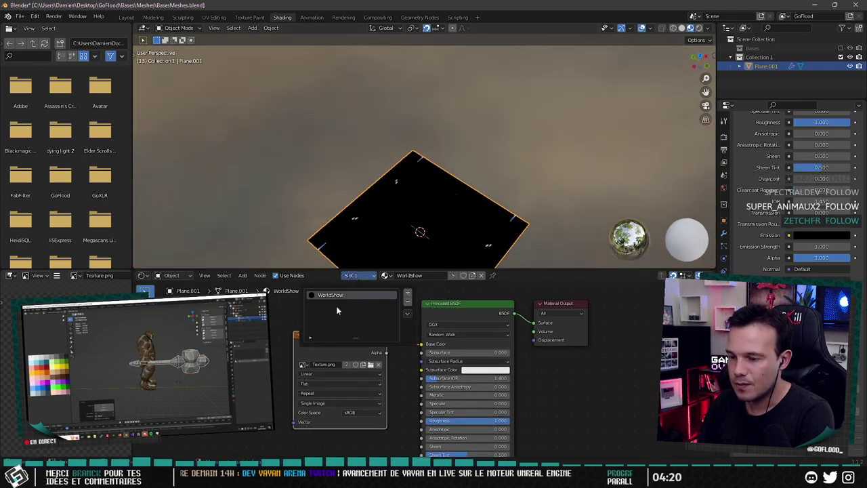
Remove the WorldShow material slot from the plane, leaving one empty slot.
click(408, 294)
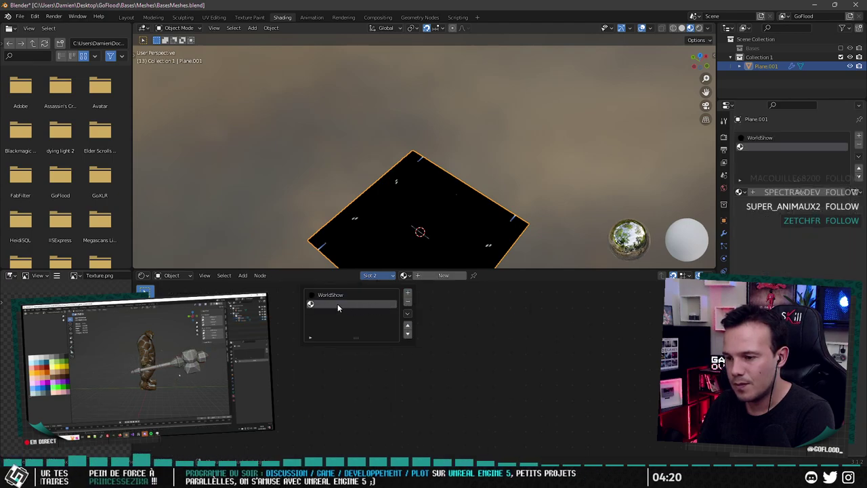
click(407, 300)
click(407, 300)
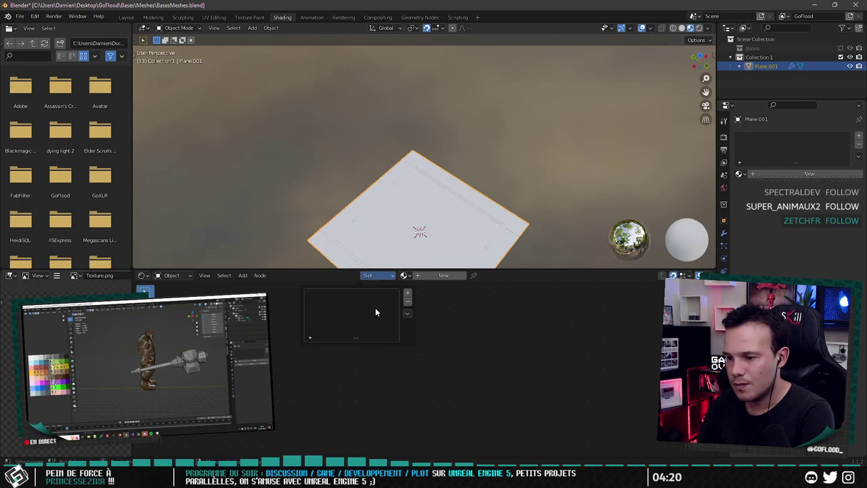
click(408, 295)
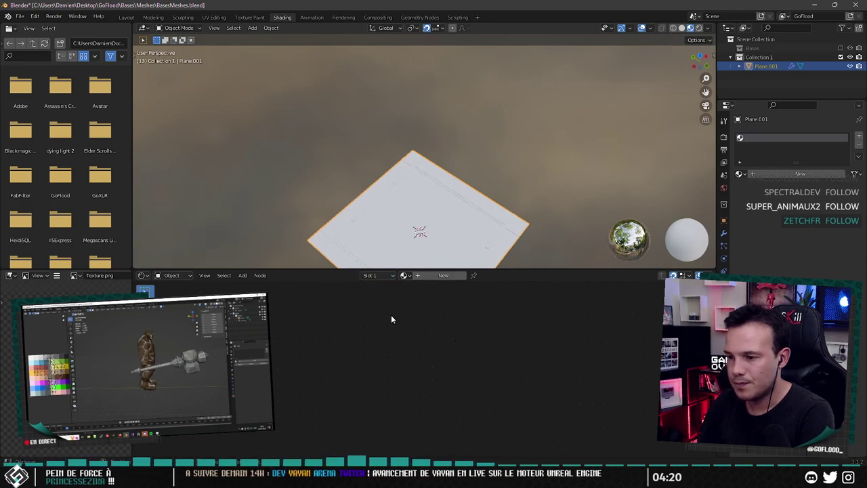
click(126, 17)
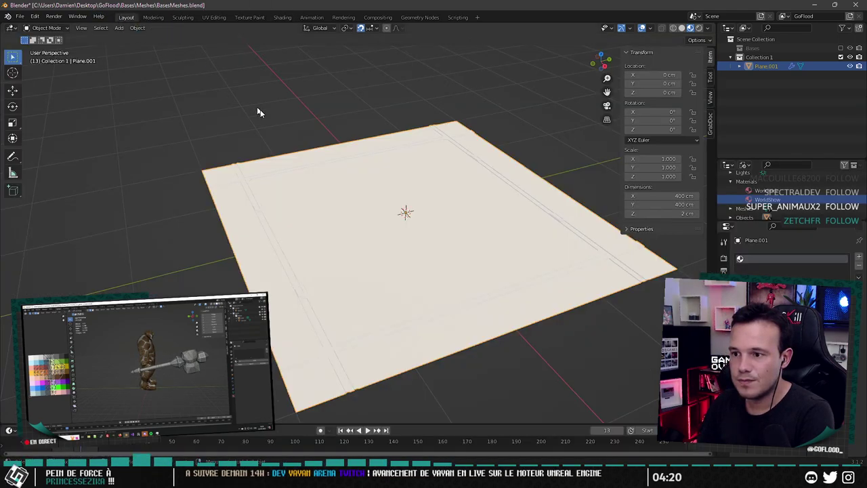
middle_drag(527, 254, 519, 274)
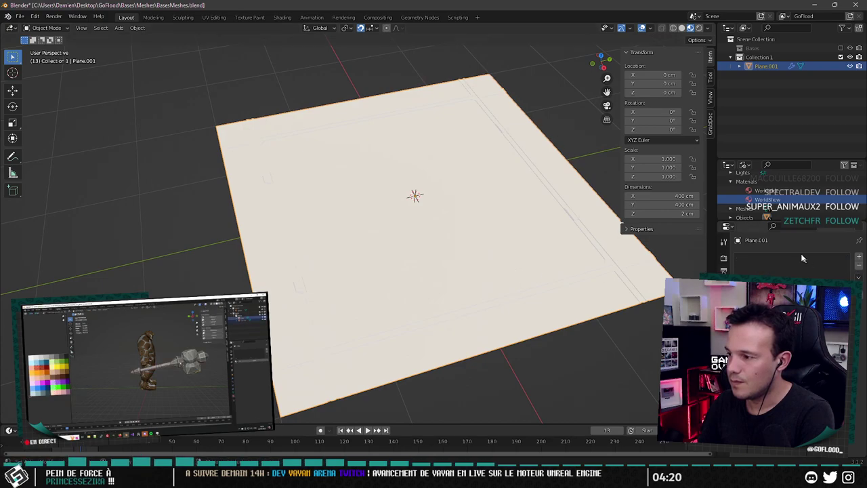
Delete the material and every stored image, including Texture.png.001, from the file.
right_click(758, 193)
click(745, 191)
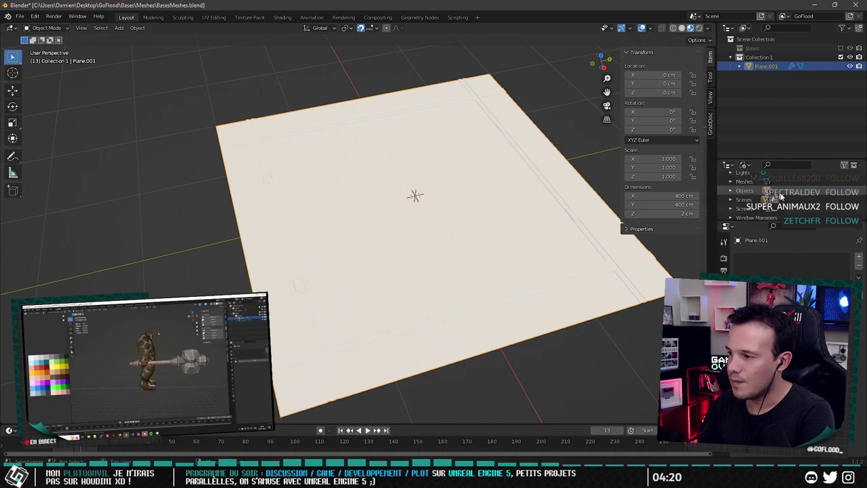
click(732, 192)
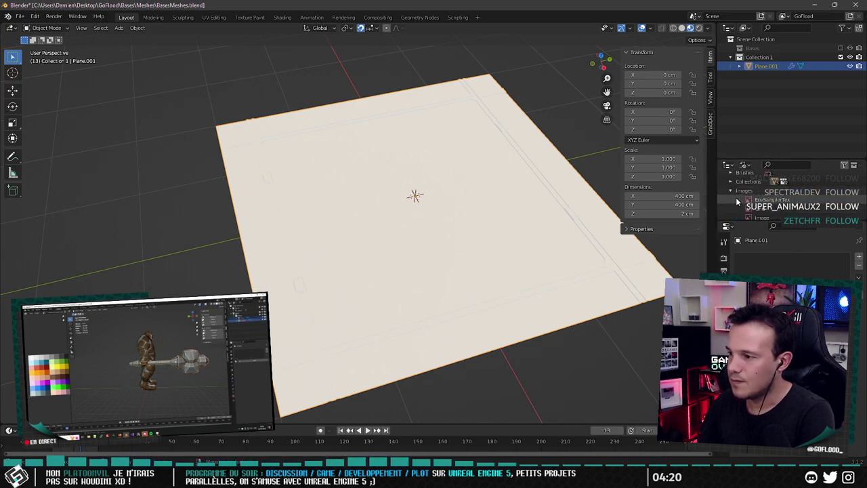
scroll(772, 196, down, 1)
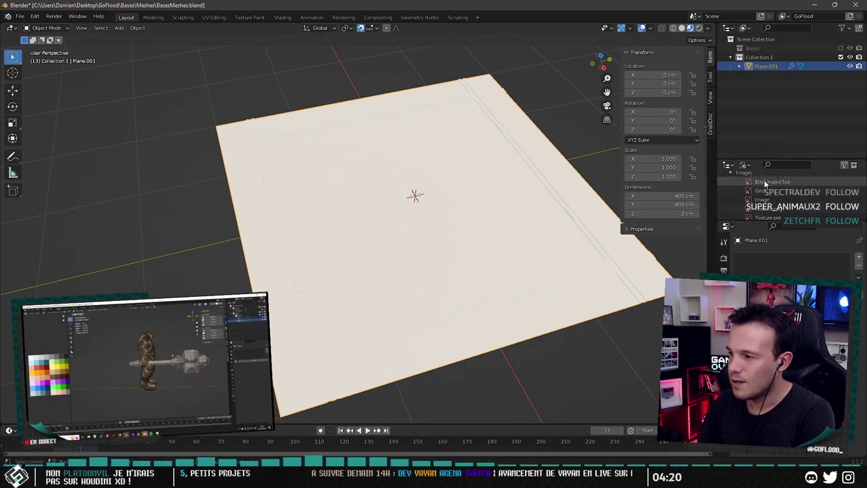
right_click(773, 191)
click(772, 187)
right_click(773, 191)
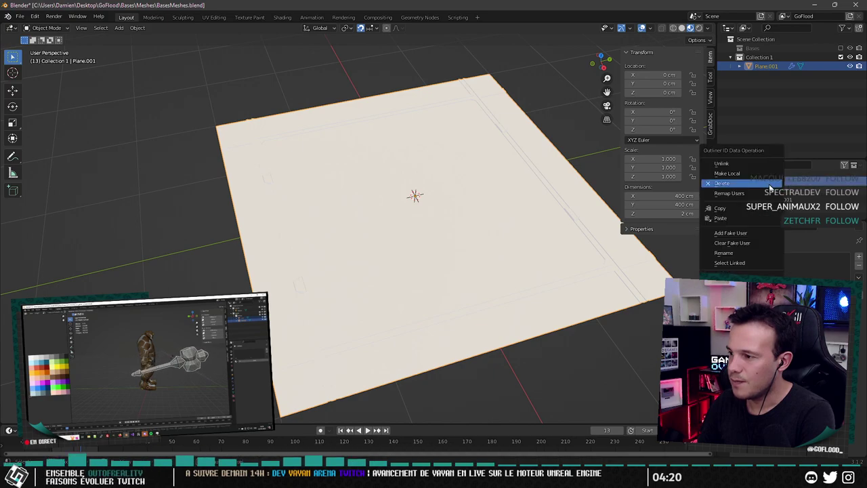
click(772, 187)
right_click(772, 191)
click(772, 187)
right_click(772, 183)
click(772, 184)
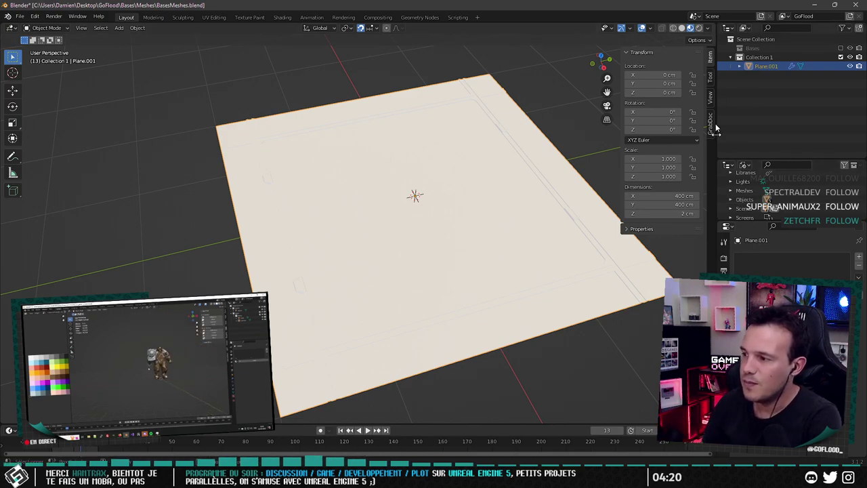
Give Plane.001 a new material named Material and switch to Texture Paint.
scroll(767, 196, down, 1)
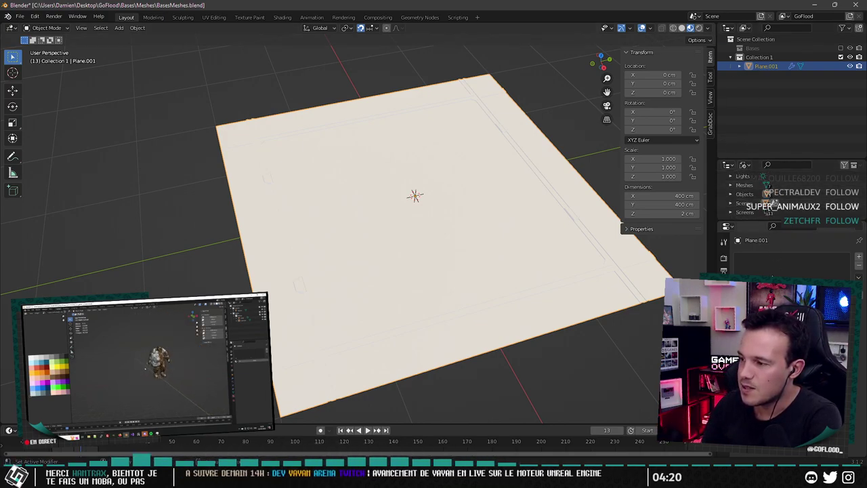
click(859, 257)
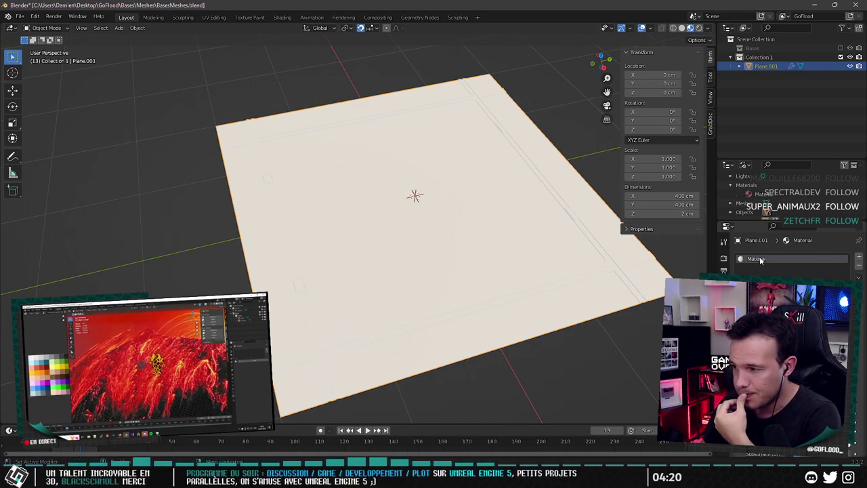
click(759, 271)
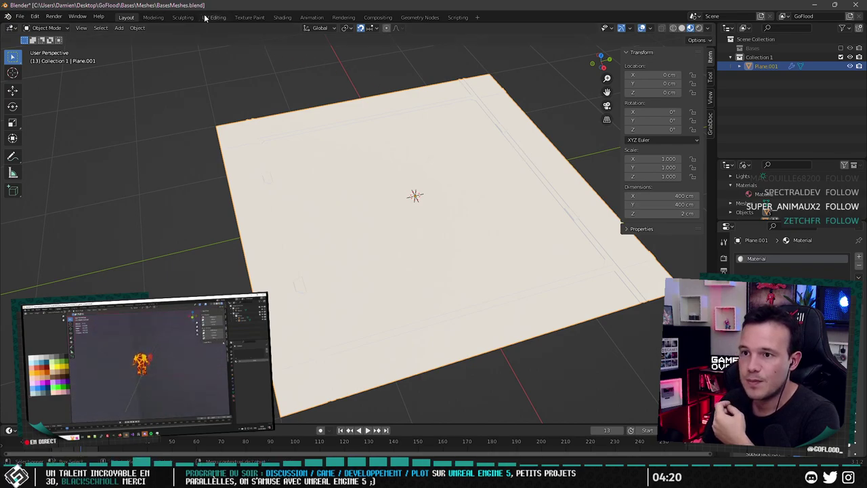
click(249, 17)
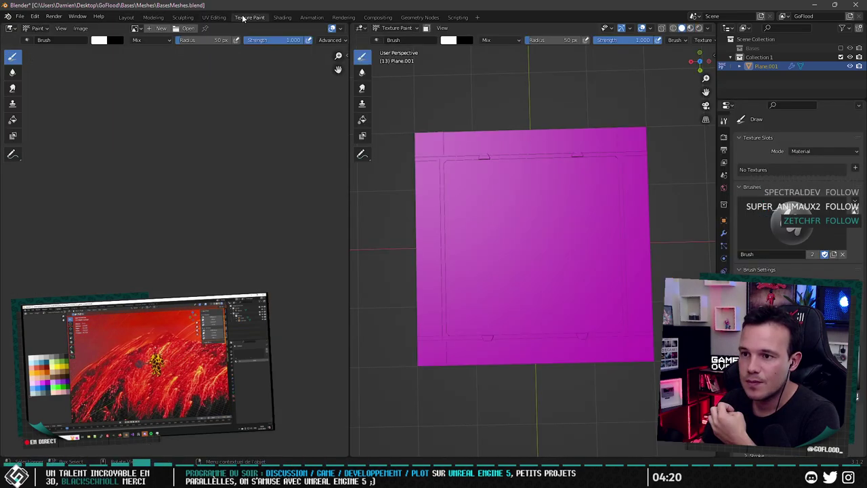
Add an Image Texture node on Base Color loading Desktop/GoFlood/Bases/Texture.png.
click(281, 18)
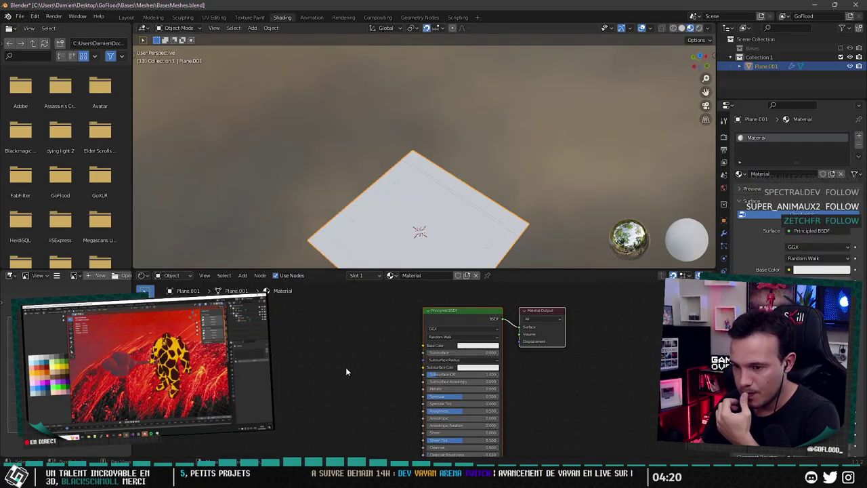
key(shift+a)
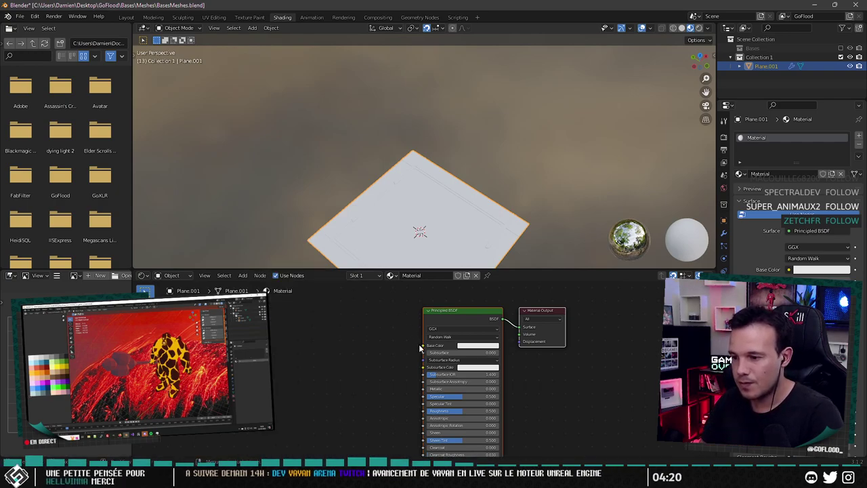
key(shift+a)
text(te)
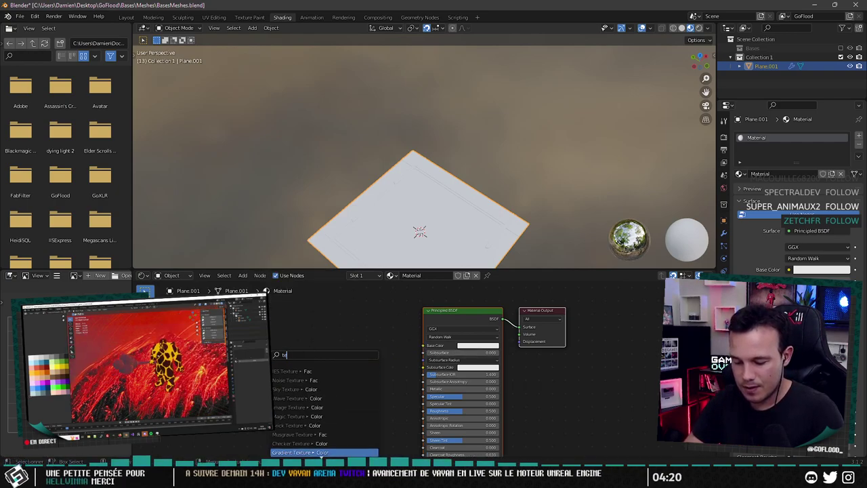
text(xture)
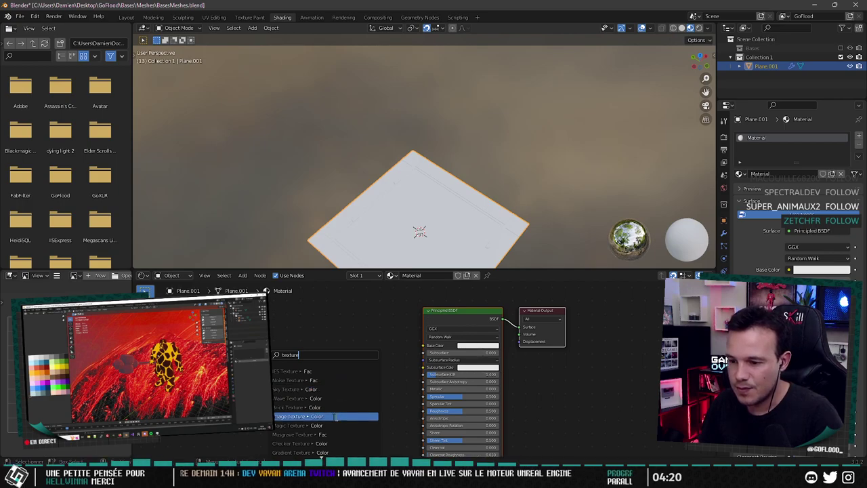
click(335, 416)
click(331, 388)
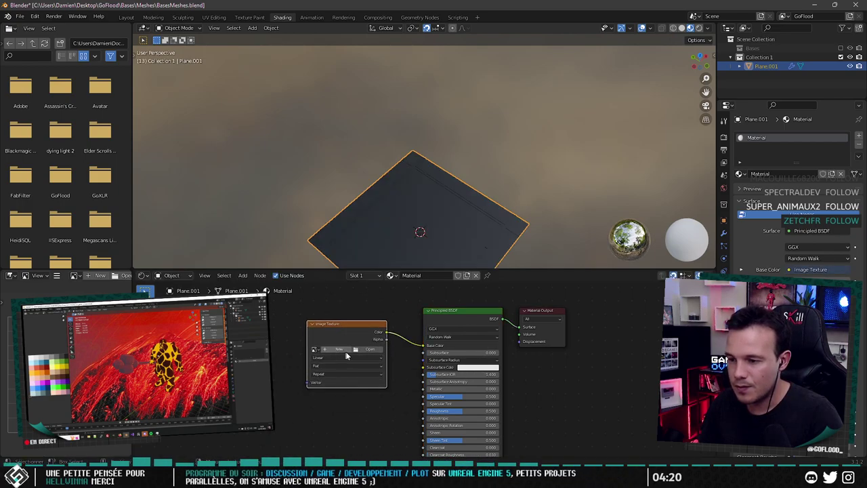
click(369, 348)
click(234, 219)
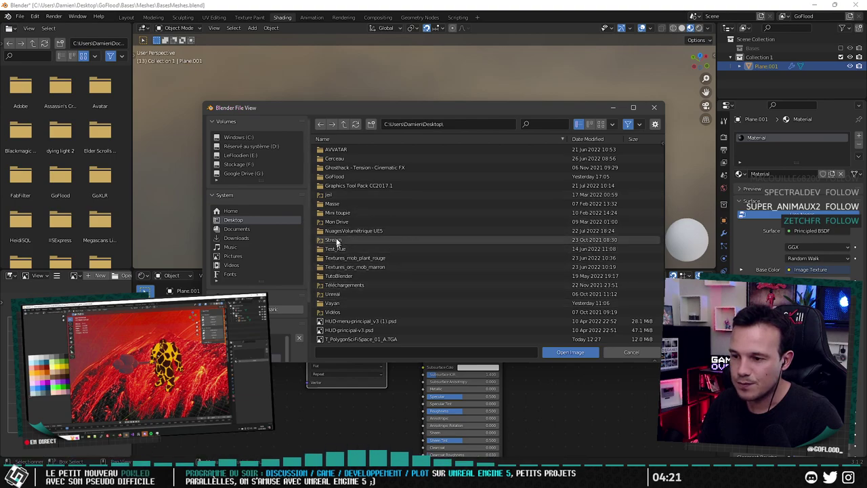
double_click(333, 176)
double_click(330, 150)
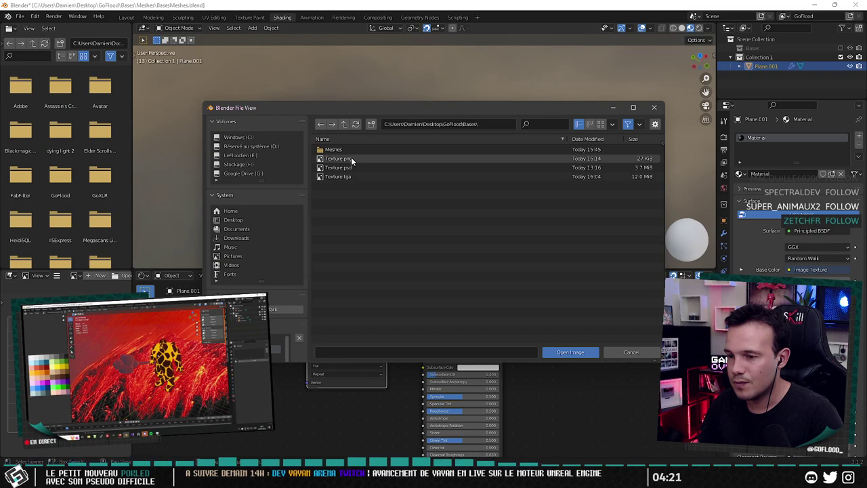
double_click(351, 159)
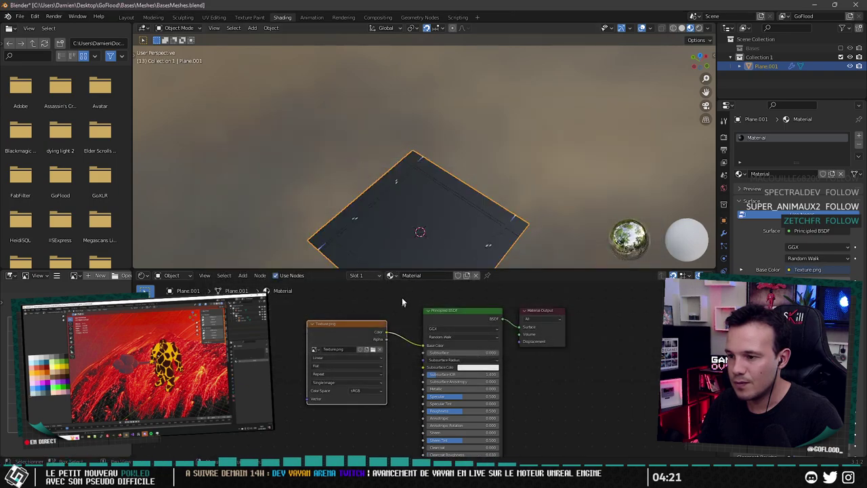
Orbit the plane and cycle through wireframe, solid, material preview and rendered shading.
middle_drag(406, 265, 406, 248)
scroll(406, 236, up, 5)
scroll(381, 235, down, 4)
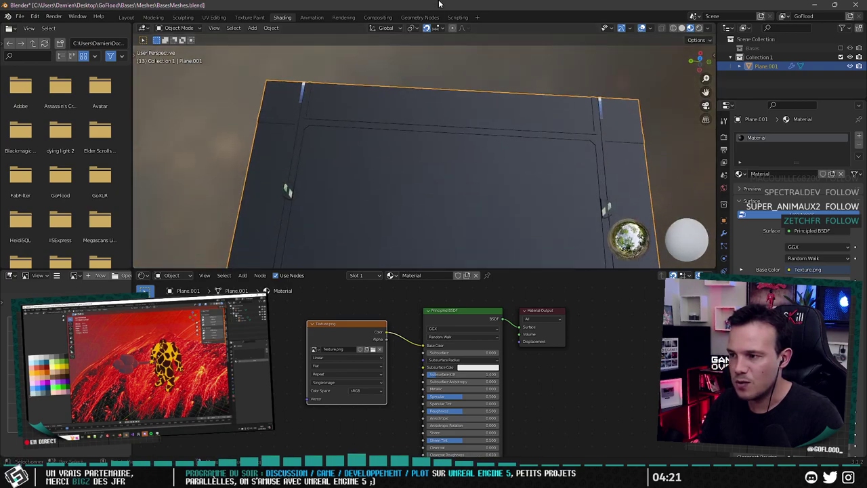
mouse_move(422, 97)
middle_down()
mouse_move(455, 130)
mouse_move(447, 138)
mouse_move(343, 119)
mouse_move(458, 82)
mouse_move(424, 151)
mouse_move(454, 50)
mouse_move(426, 155)
mouse_move(449, 99)
mouse_move(400, 197)
mouse_move(444, 153)
middle_up()
scroll(447, 139, down, 3)
click(673, 28)
click(682, 28)
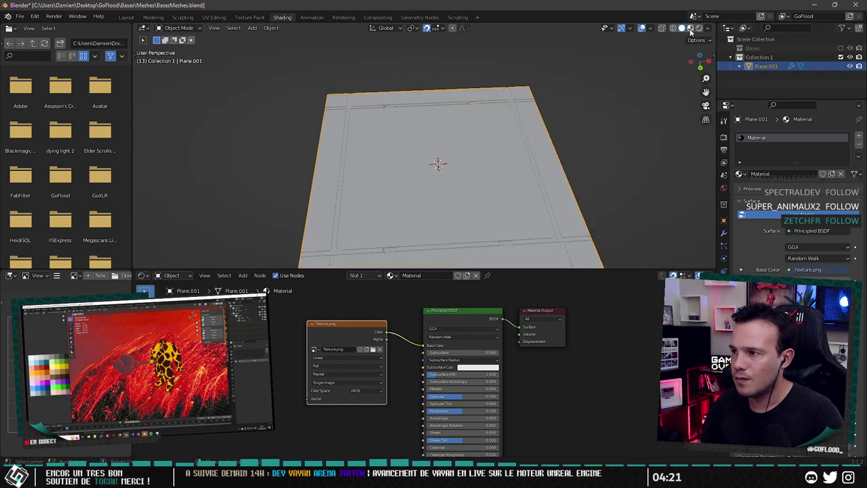
click(690, 27)
click(699, 28)
click(682, 27)
View the plane in Material Preview from a closer tilted angle with nothing selected.
mouse_move(433, 162)
middle_down()
mouse_move(469, 149)
mouse_move(468, 170)
mouse_move(428, 173)
mouse_move(644, 17)
middle_up()
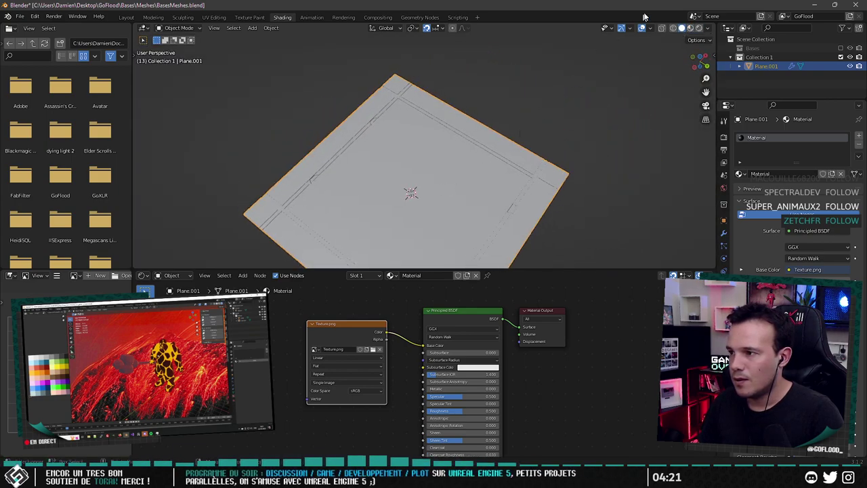
click(690, 27)
mouse_move(393, 172)
middle_down()
mouse_move(433, 124)
mouse_move(429, 137)
middle_up()
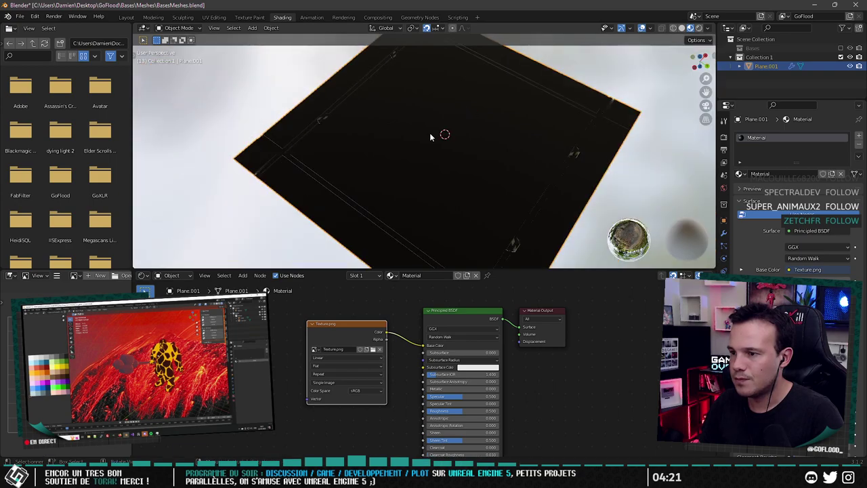
key(alt+a)
middle_drag(544, 199, 501, 155)
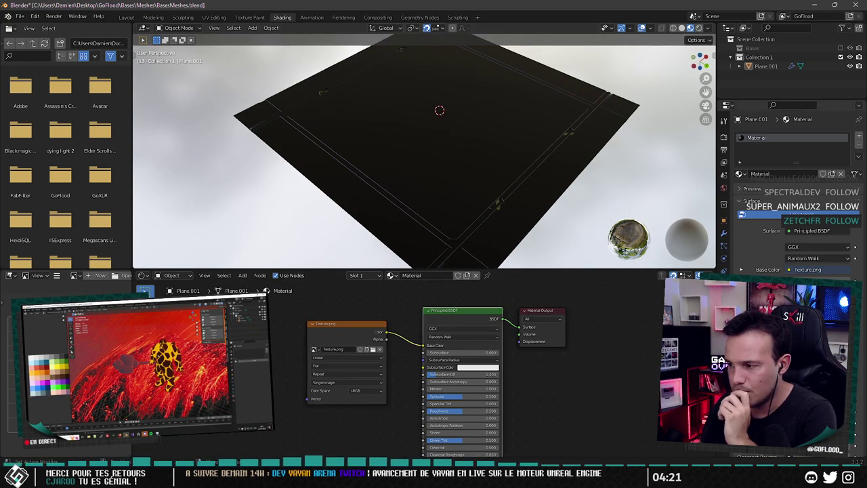
Switch to the Texture Paint workspace showing Texture.png as the texture slot.
click(724, 270)
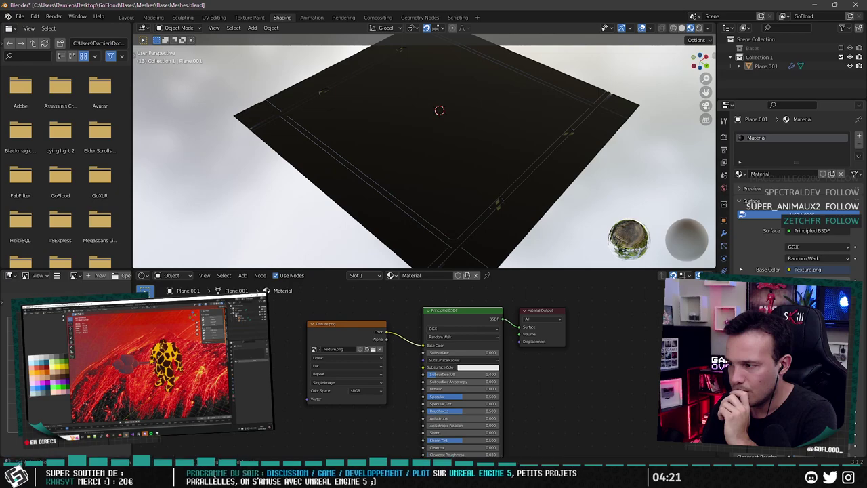
scroll(790, 190, down, 8)
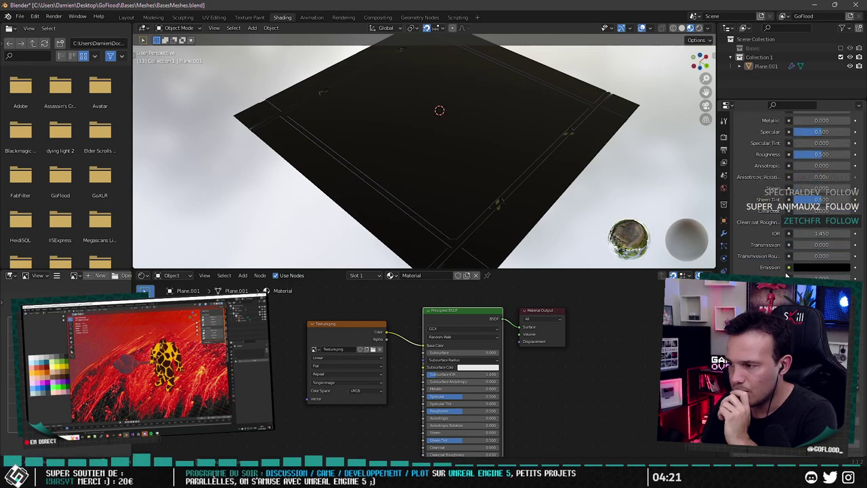
scroll(787, 275, down, 2)
scroll(789, 203, up, 10)
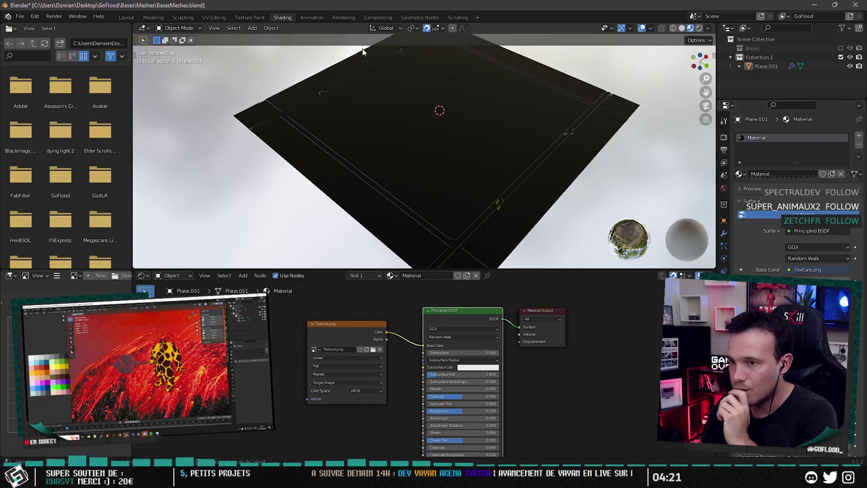
click(249, 18)
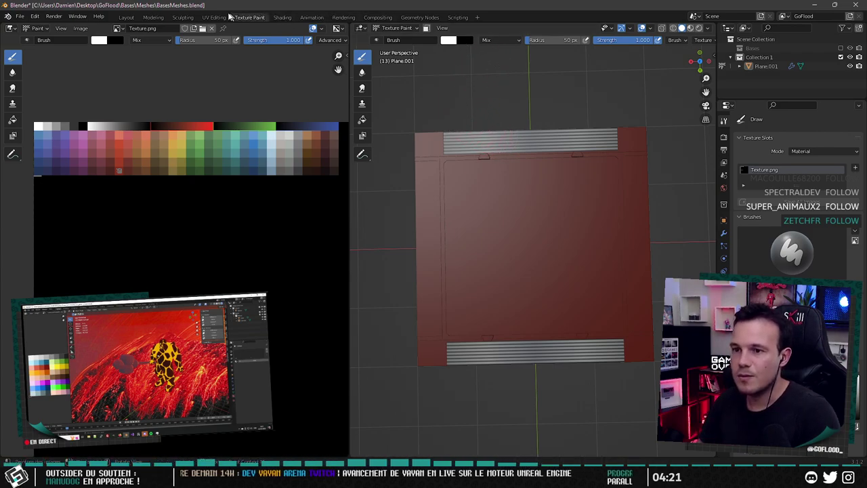
Return to the Layout workspace with the plane in Material Preview shading.
click(126, 17)
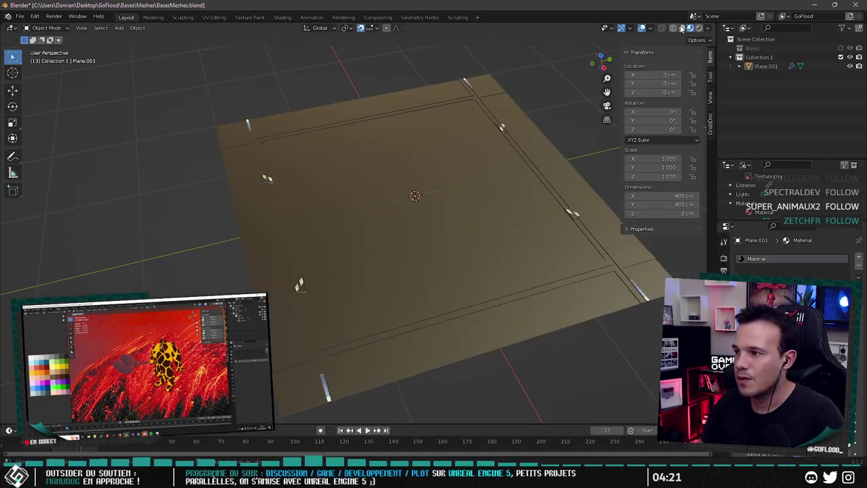
click(682, 28)
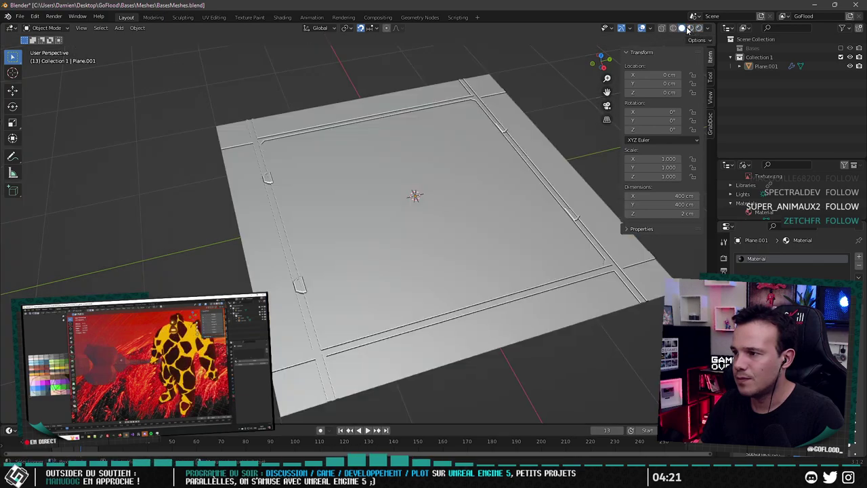
click(690, 28)
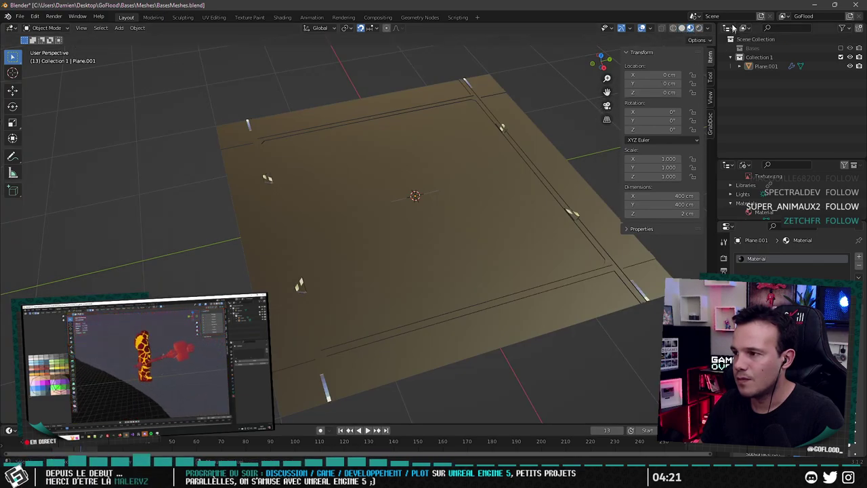
Toggle Scene World, then light the preview with the second HDRI and inspect the plane.
click(708, 29)
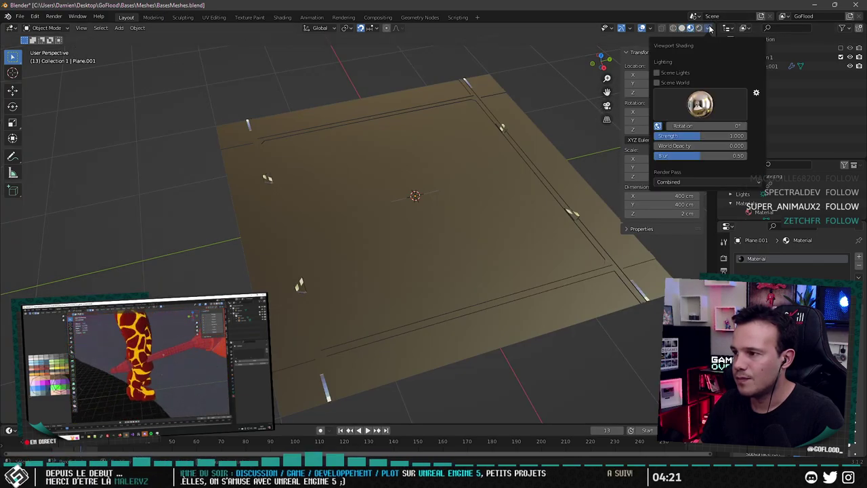
click(657, 82)
click(658, 82)
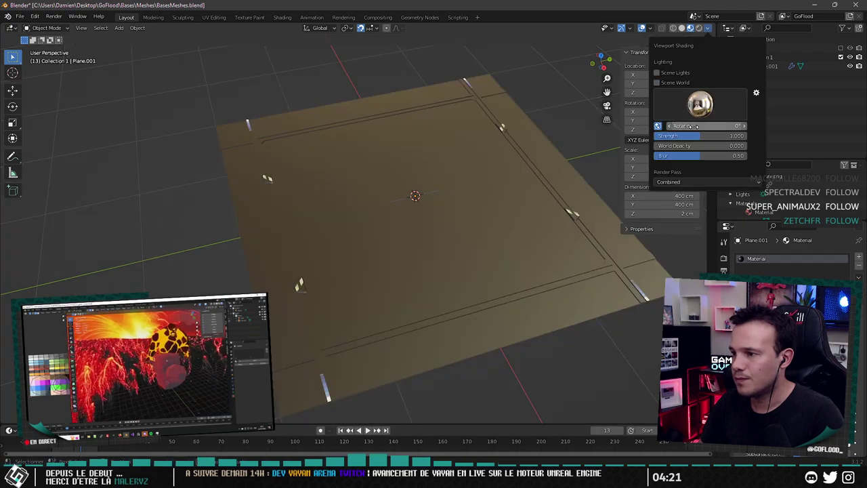
click(700, 103)
click(572, 133)
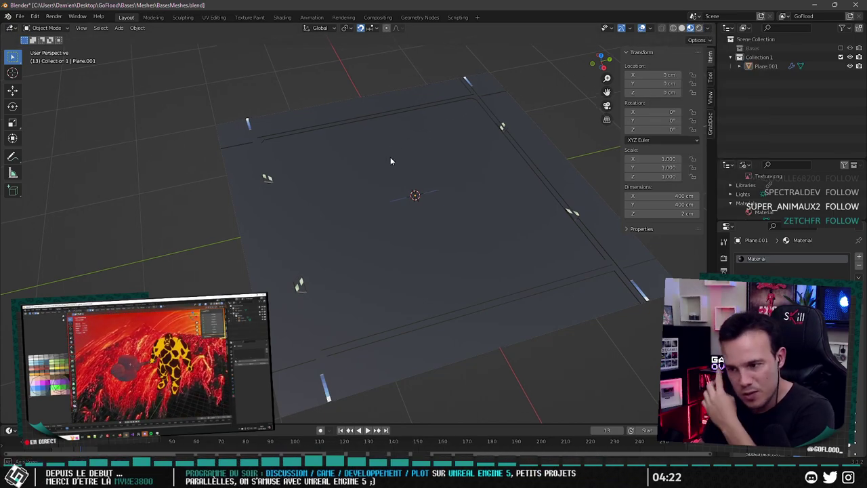
middle_drag(390, 160, 367, 180)
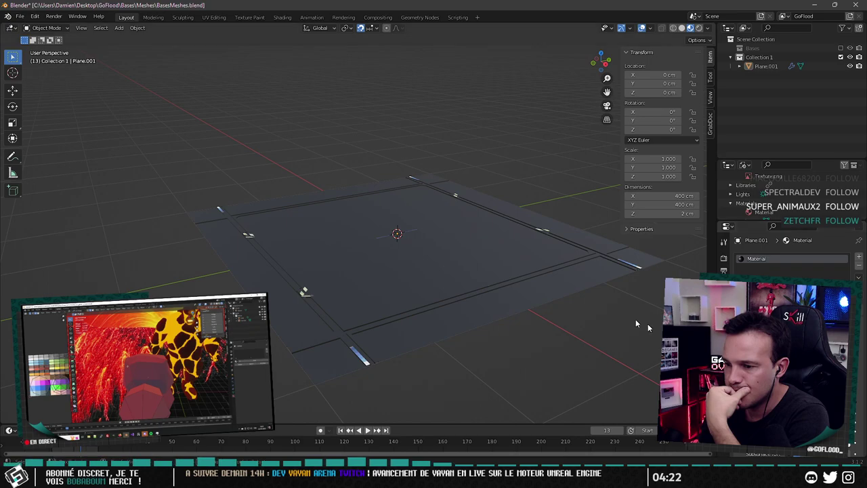
mouse_move(407, 230)
middle_down()
mouse_move(402, 265)
mouse_move(418, 241)
middle_up()
Look through the UV Editing, Texture Paint and Shading workspaces, settling back on UV Editing.
click(214, 18)
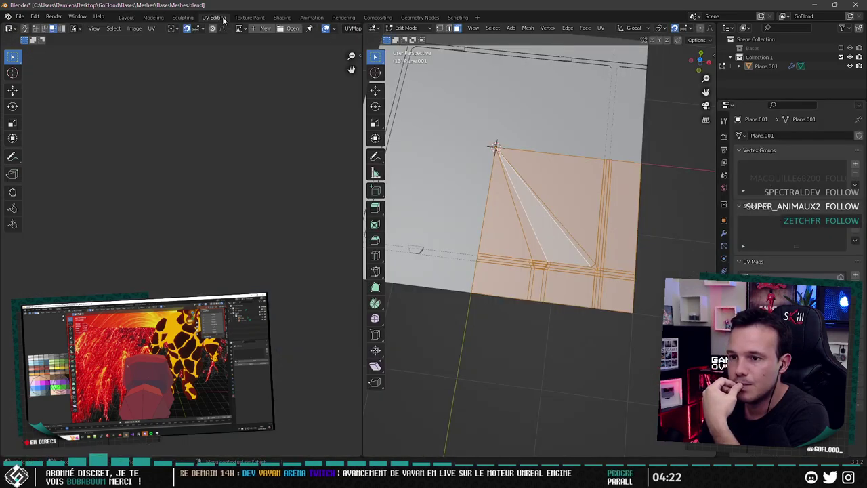
scroll(492, 137, down, 5)
middle_drag(491, 136, 458, 108)
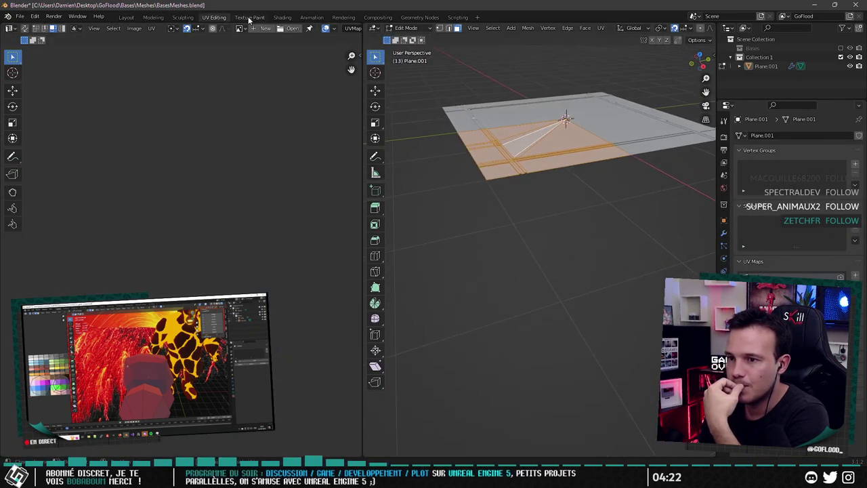
click(250, 18)
click(283, 17)
click(256, 18)
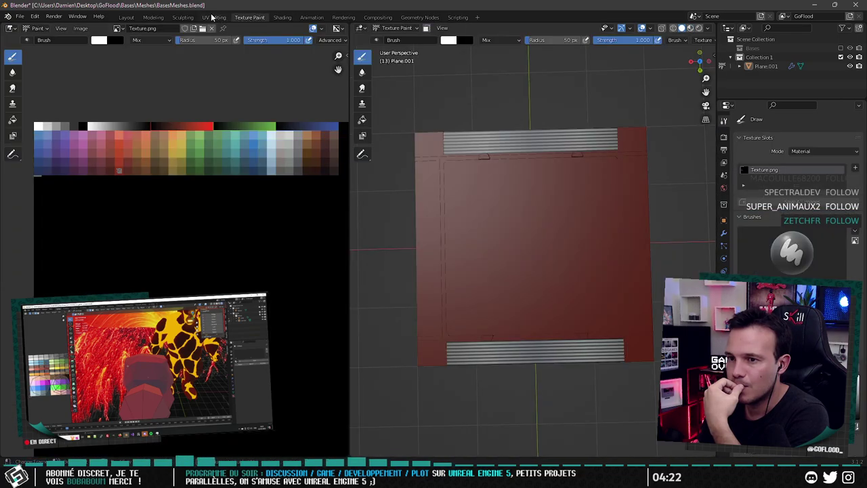
click(213, 18)
Select all of the plane's faces so their UVs appear in the UV editor.
click(544, 149)
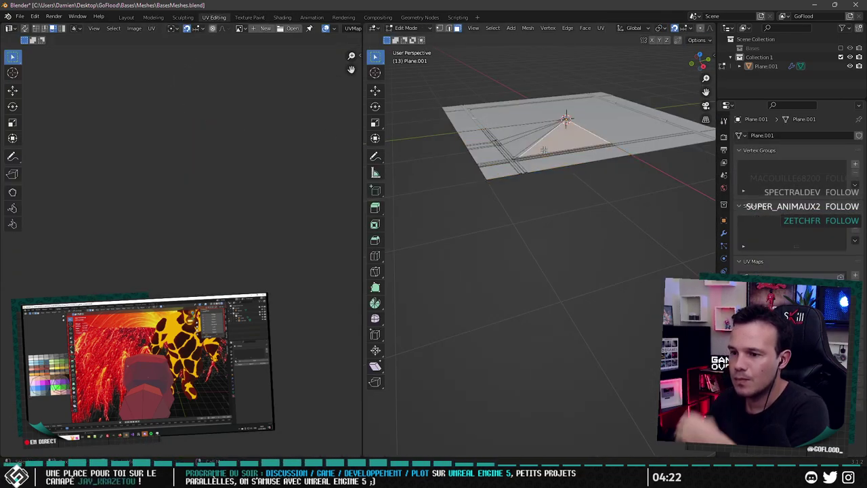
key(a)
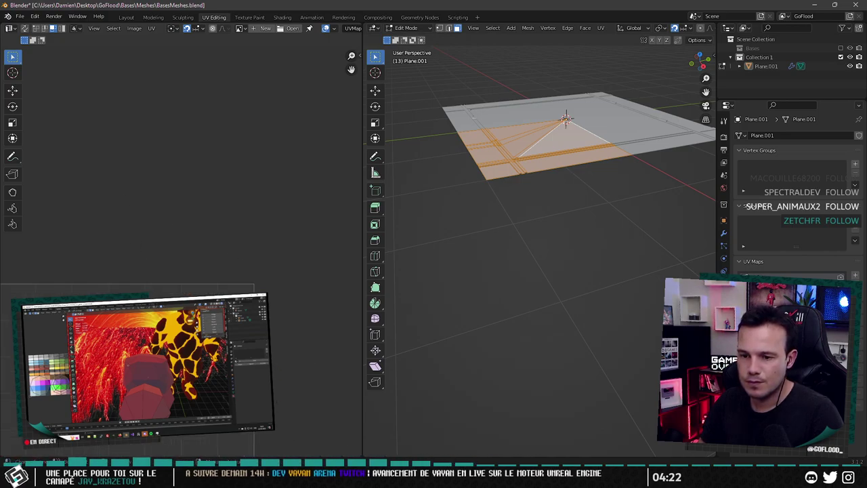
scroll(164, 201, down, 2)
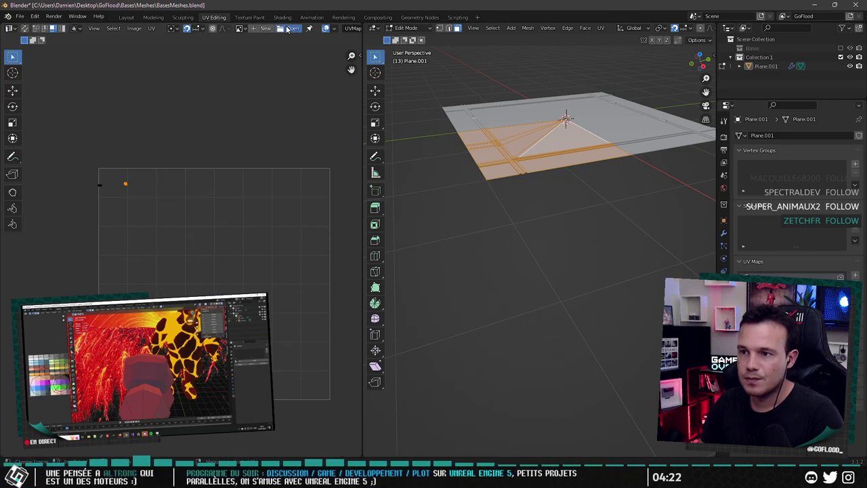
Load Texture.png into the UV editor and zoom so the palette strip shows behind the UVs.
click(240, 28)
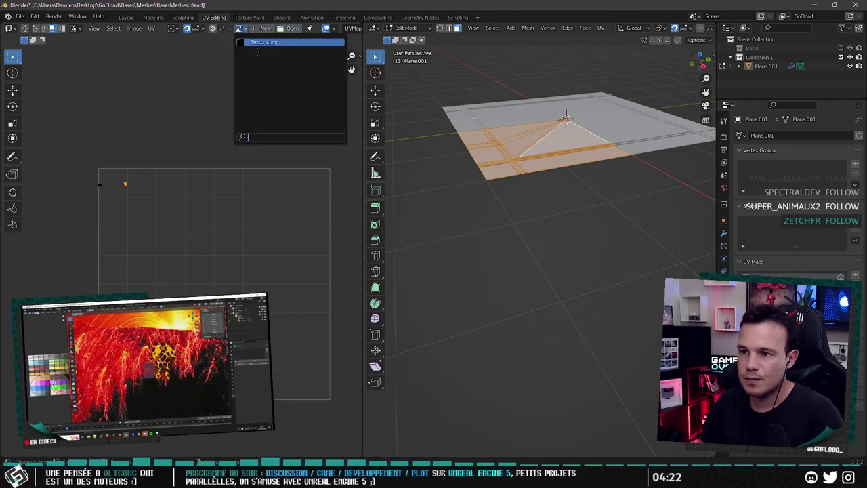
click(262, 42)
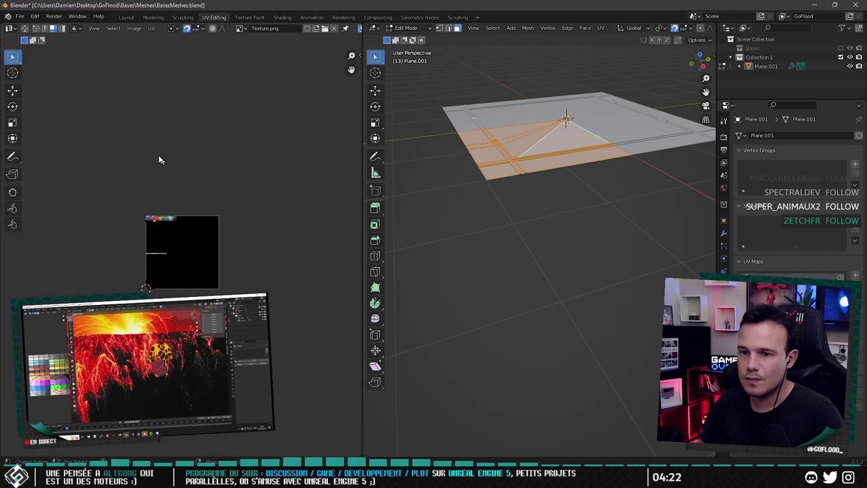
scroll(158, 158, up, 6)
scroll(158, 162, up, 3)
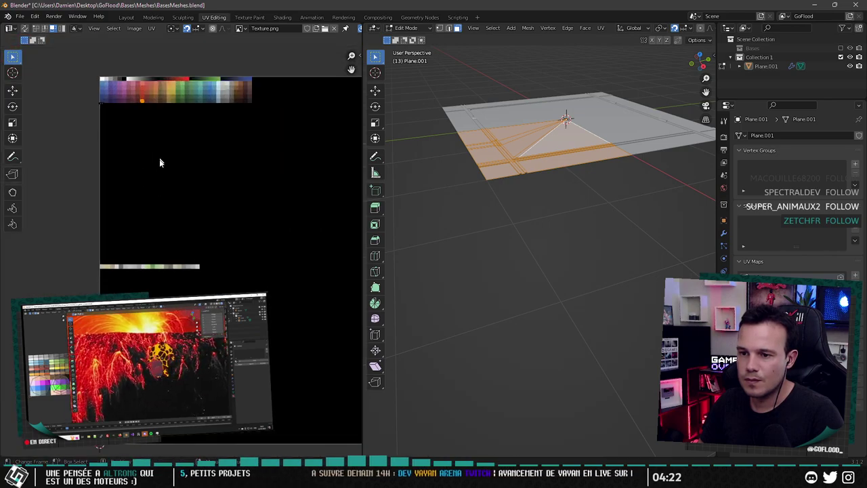
scroll(128, 187, down, 2)
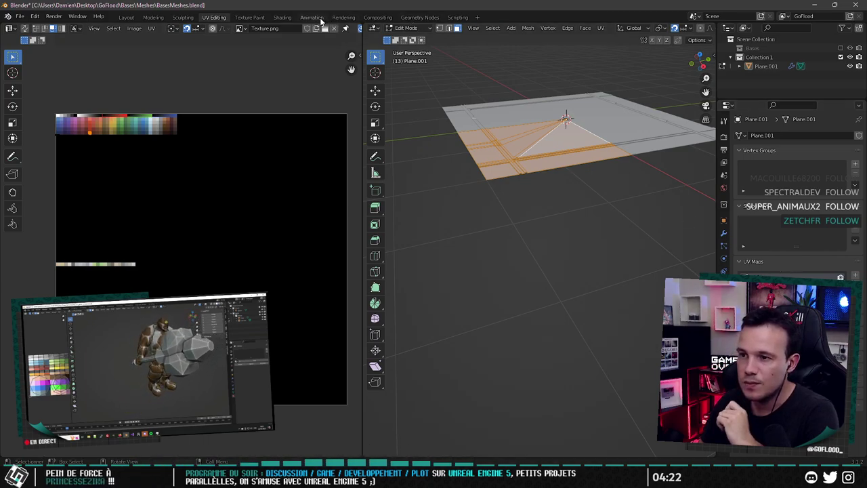
Inspect the red, white-striped plane from several angles in Layout, then switch to Texture Paint.
click(126, 17)
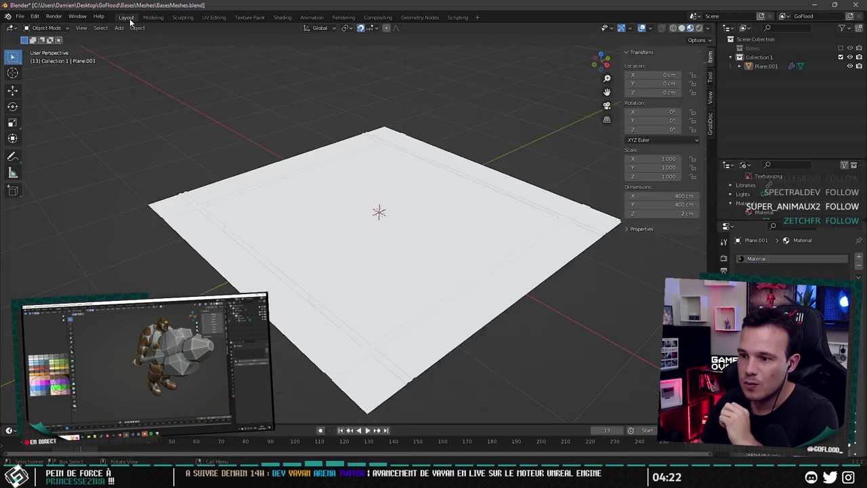
middle_drag(339, 175, 331, 147)
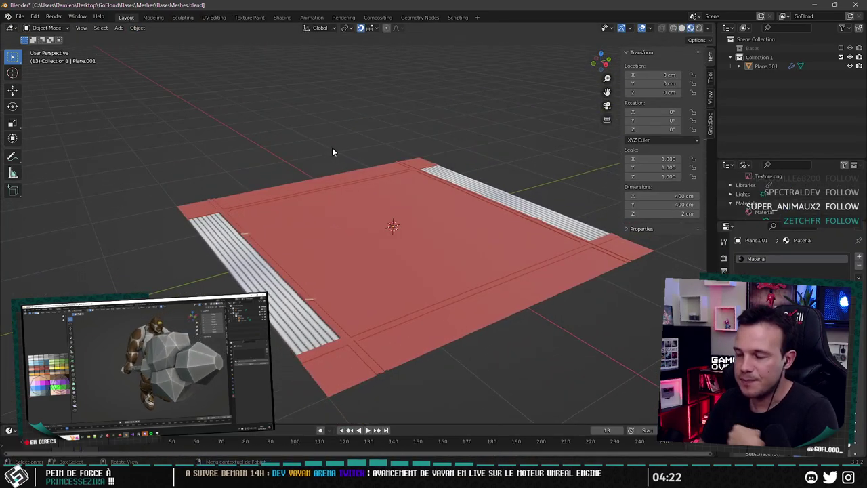
scroll(303, 290, up, 4)
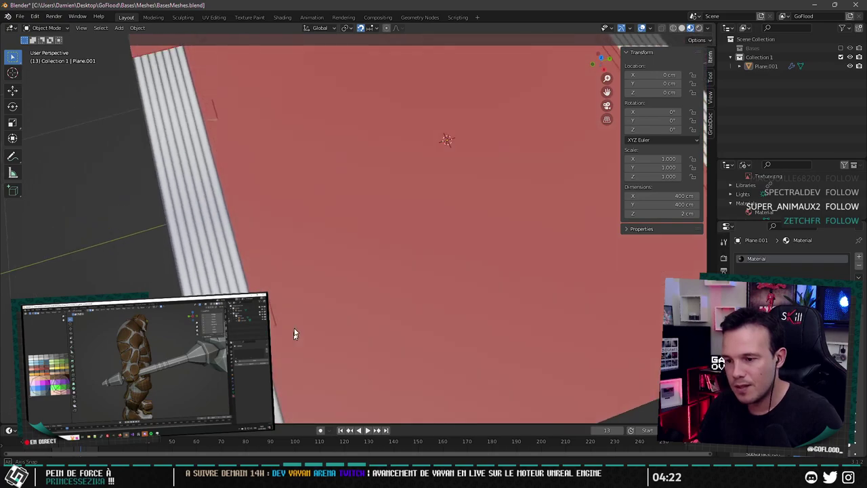
scroll(294, 333, down, 5)
middle_drag(318, 285, 344, 298)
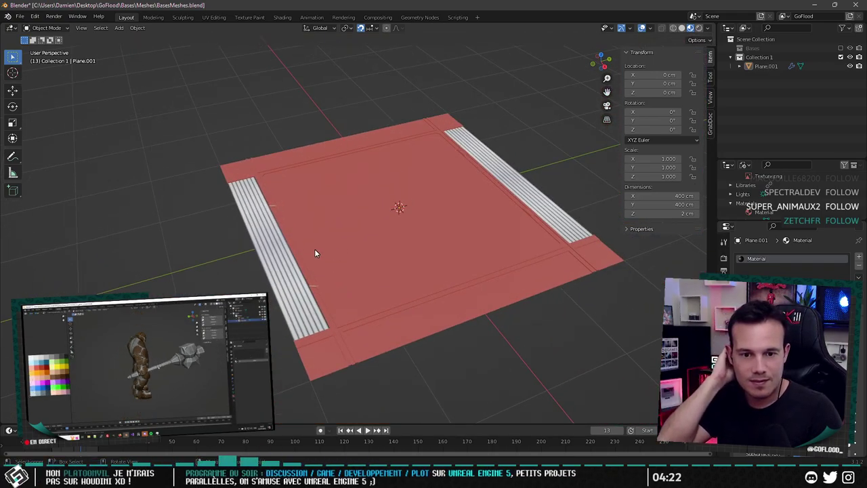
middle_drag(237, 264, 261, 182)
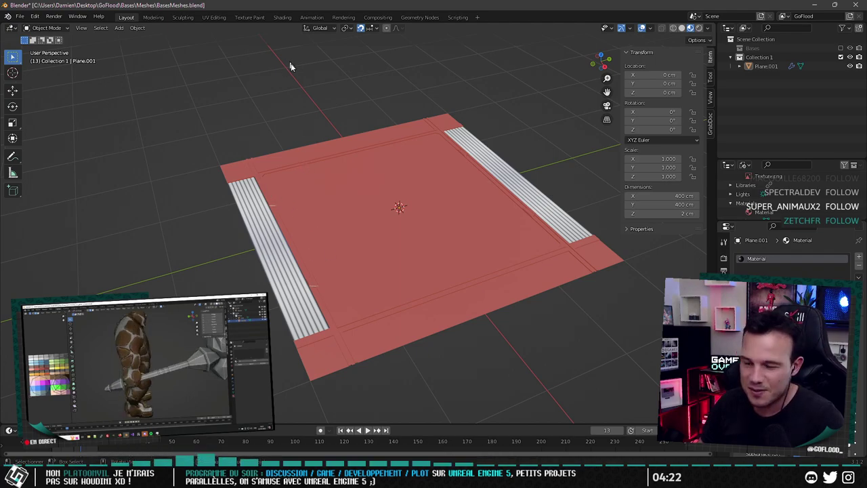
middle_drag(305, 223, 398, 262)
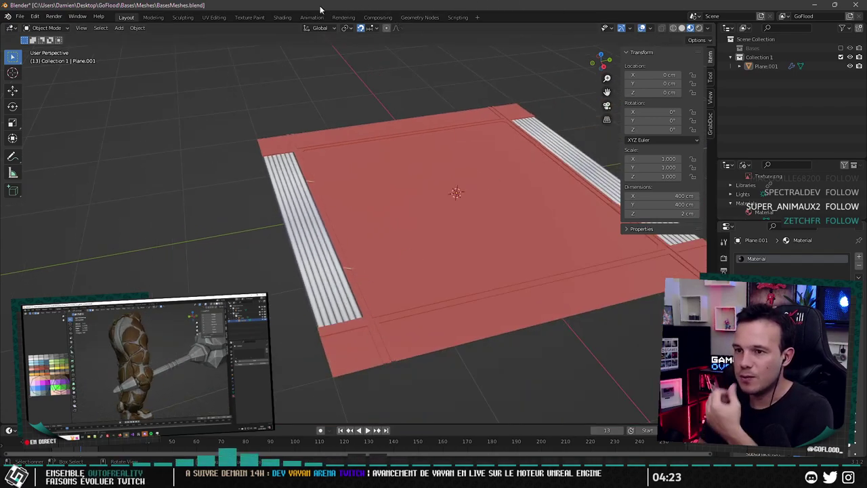
click(249, 17)
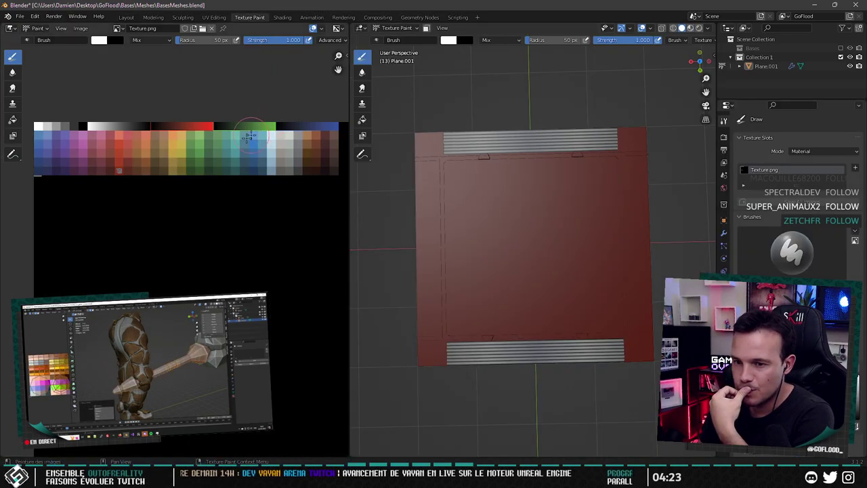
In Shading, review the Texture.png node's source and keep its colour space at sRGB.
click(283, 18)
scroll(342, 345, up, 3)
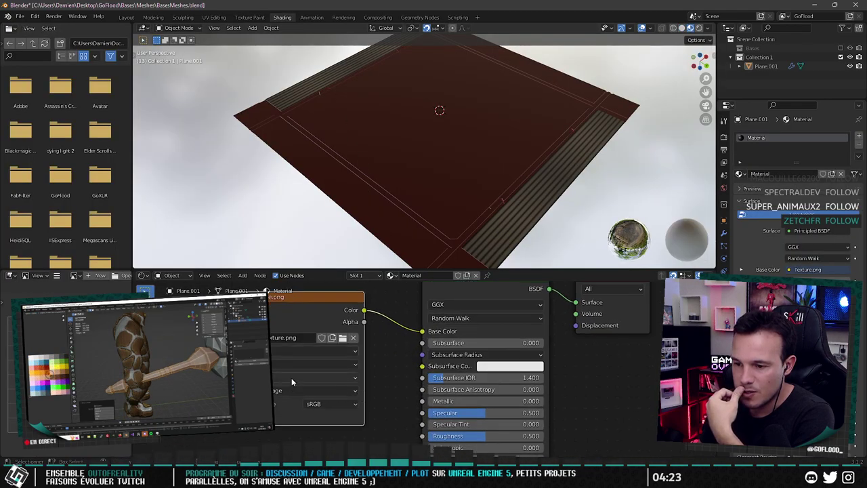
click(305, 353)
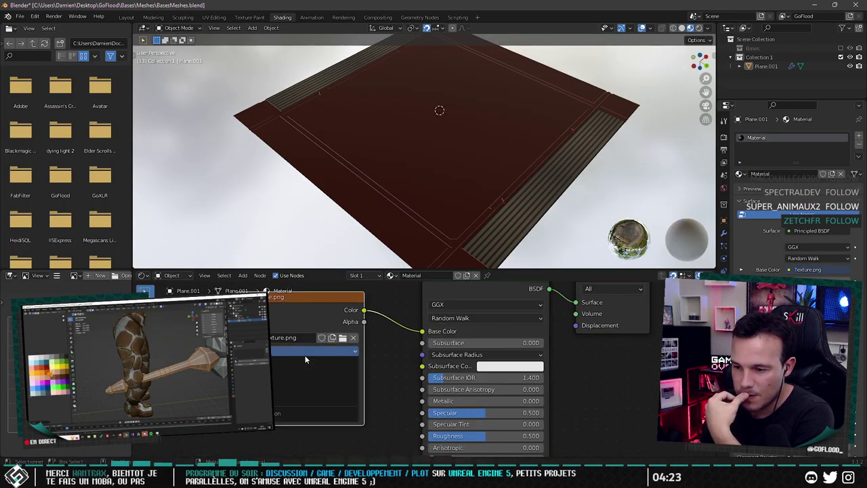
click(291, 364)
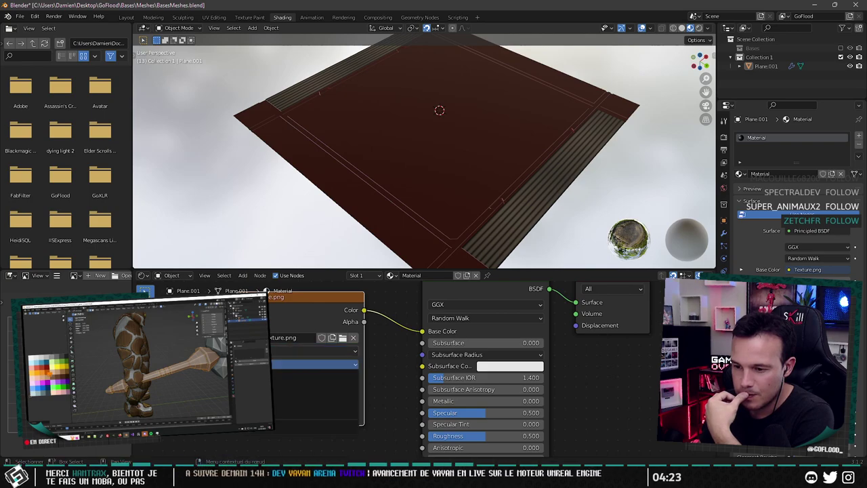
click(315, 365)
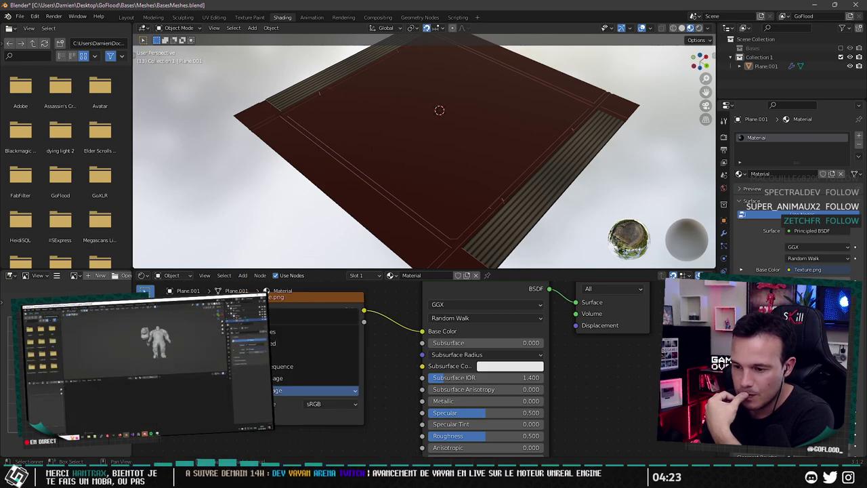
click(315, 390)
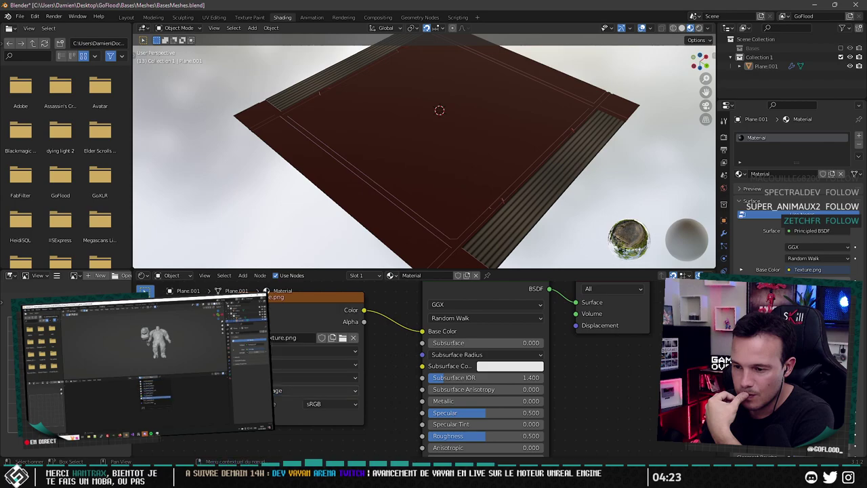
click(335, 403)
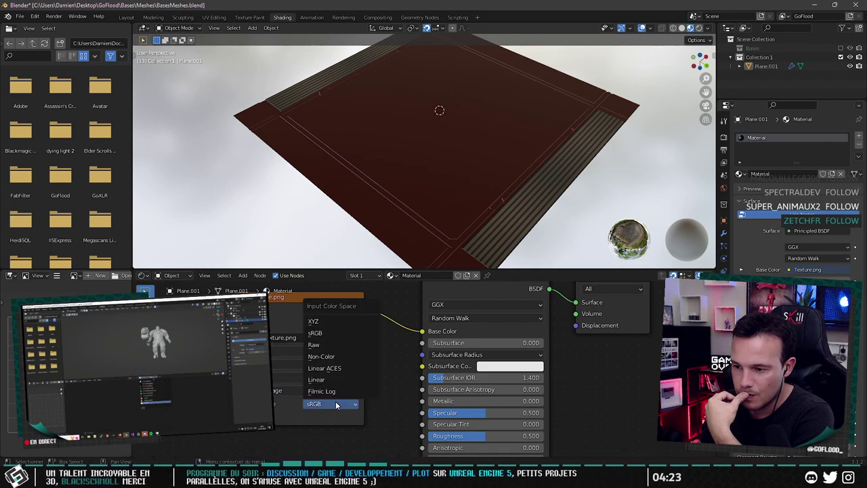
click(332, 333)
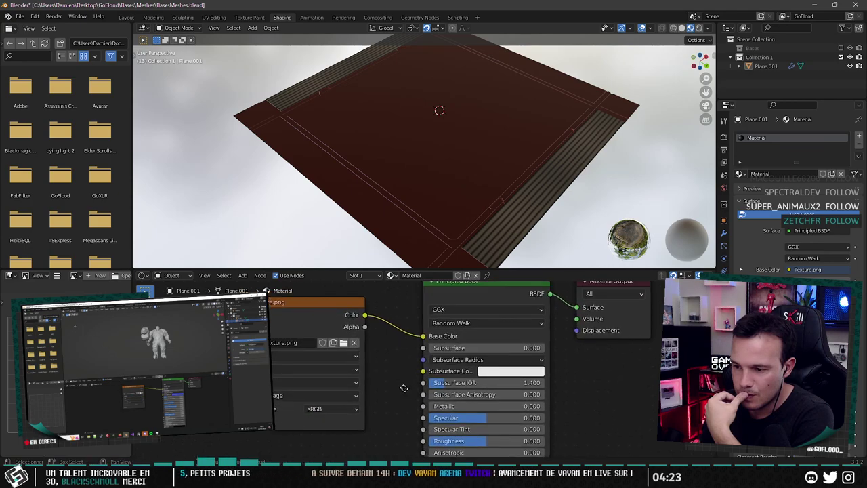
Set the Texture.png node's interpolation to Closest, then return to the Layout workspace.
scroll(403, 383, up, 2)
scroll(319, 380, down, 1)
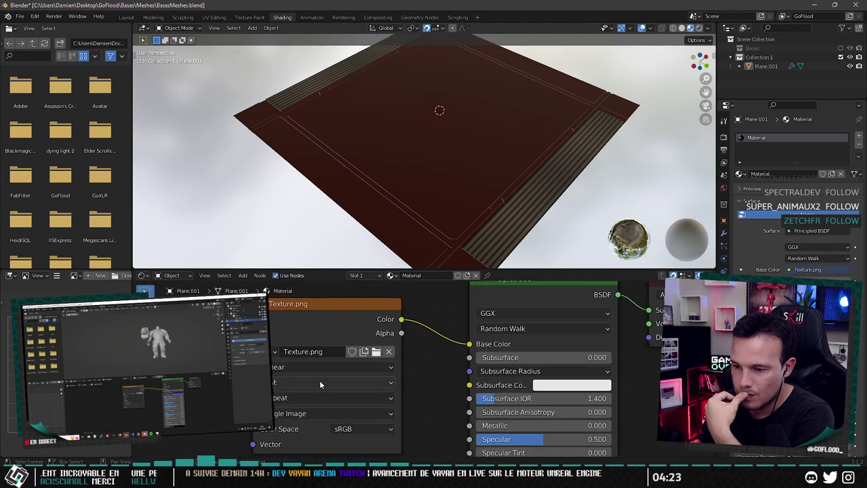
click(290, 370)
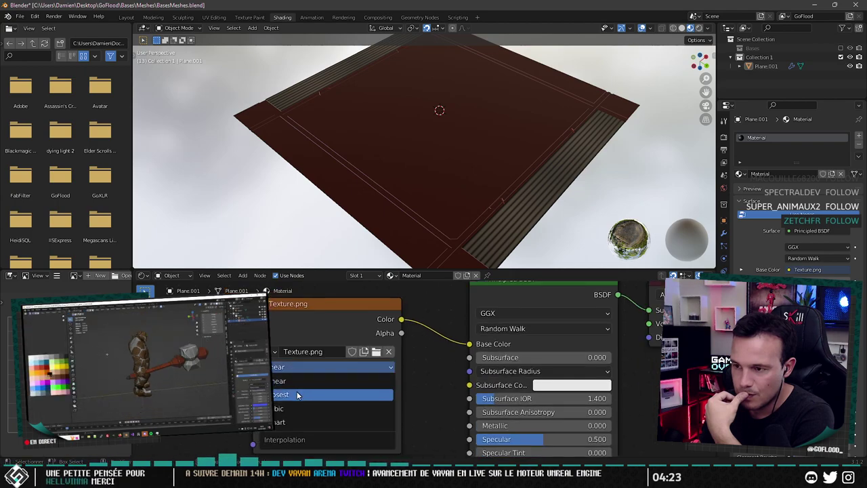
click(291, 395)
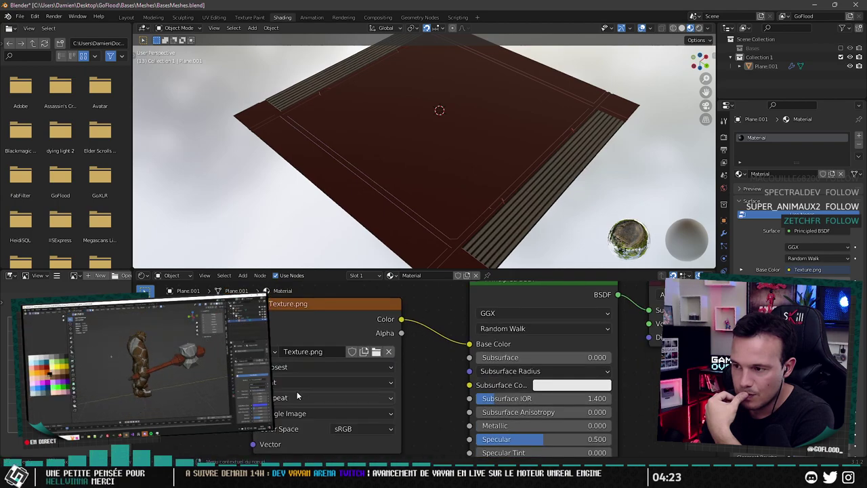
click(125, 17)
middle_drag(324, 210, 364, 253)
scroll(373, 263, up, 3)
scroll(373, 263, down, 5)
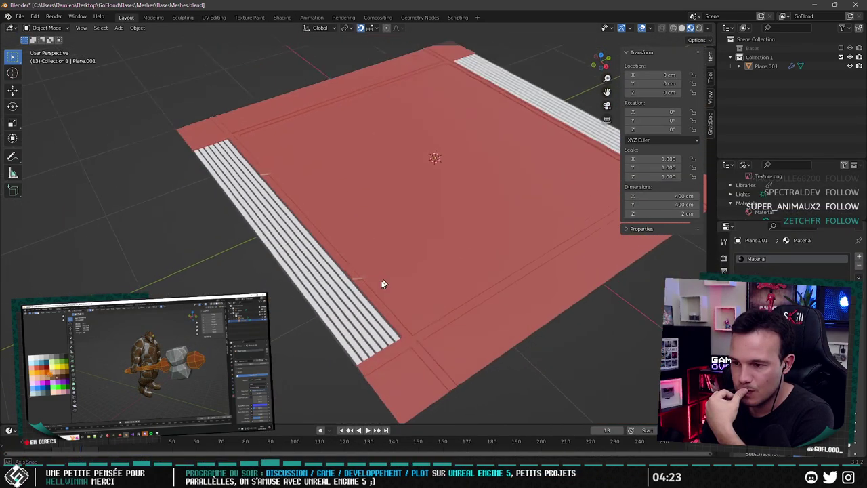
scroll(382, 284, up, 2)
scroll(383, 309, down, 4)
middle_drag(397, 296, 468, 262)
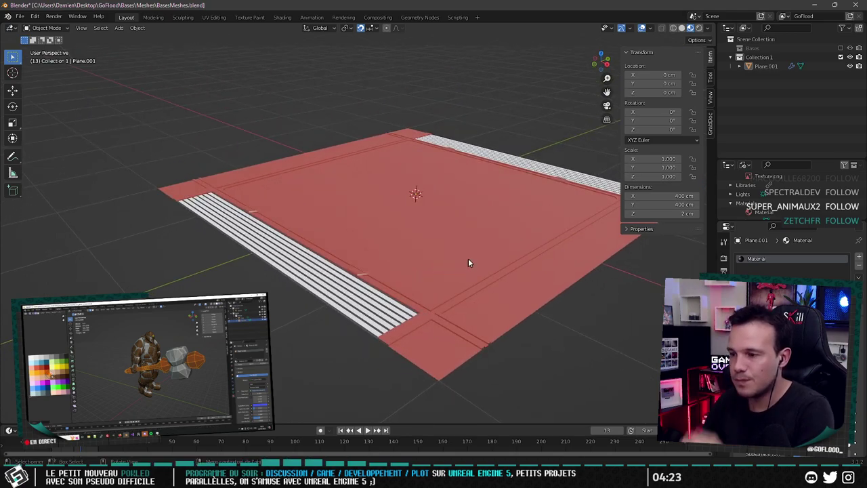
scroll(372, 294, up, 3)
middle_drag(372, 294, 375, 307)
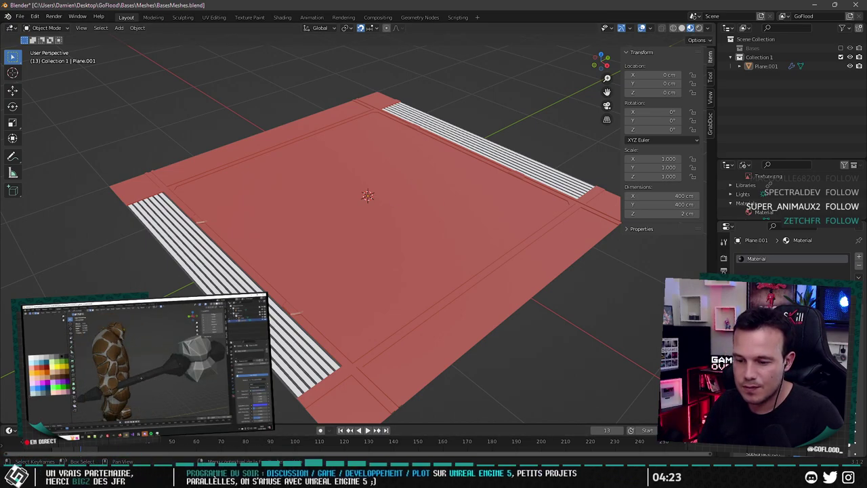
key(alt+Tab)
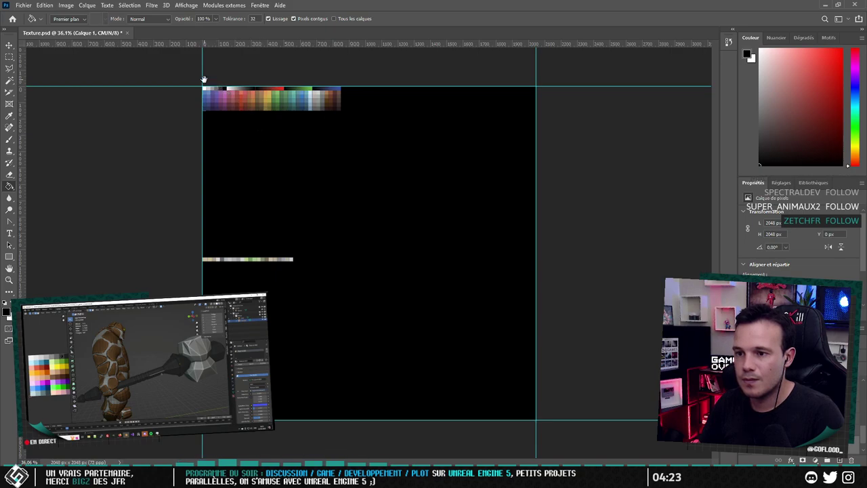
alt+scroll(227, 85, up, 5)
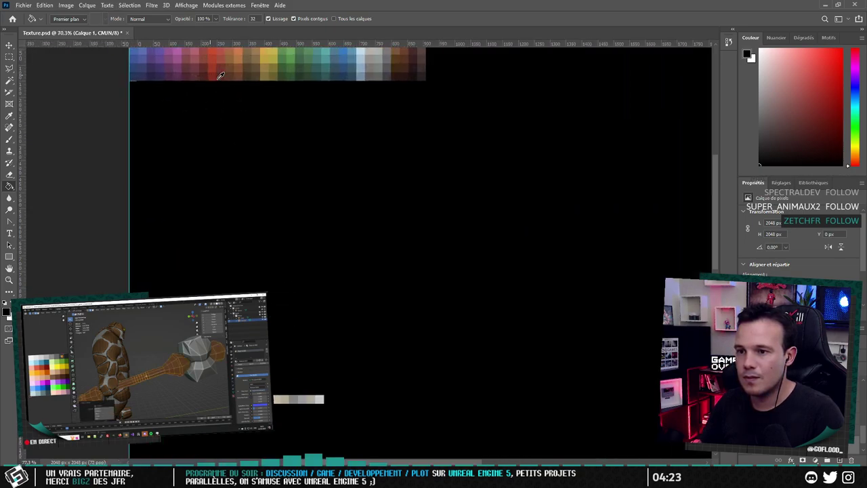
drag(221, 76, 279, 262)
alt+scroll(281, 261, up, 4)
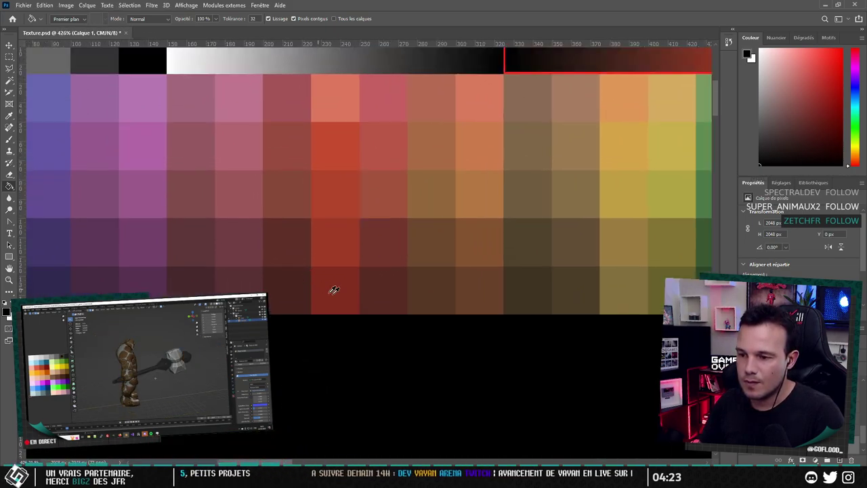
key(alt+Tab)
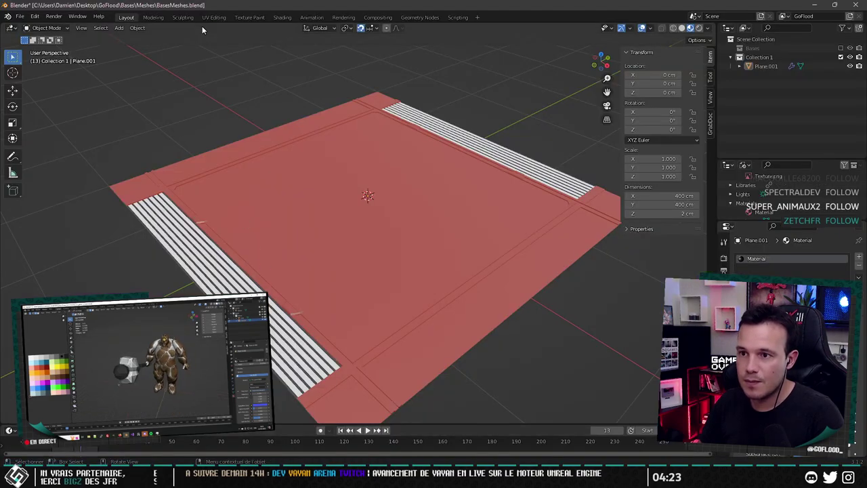
click(212, 18)
scroll(69, 124, up, 3)
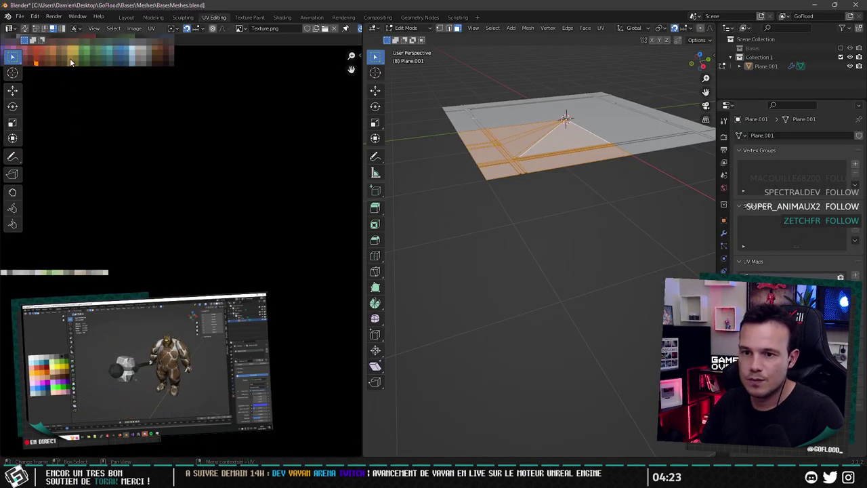
middle_drag(126, 93, 234, 206)
scroll(211, 241, up, 5)
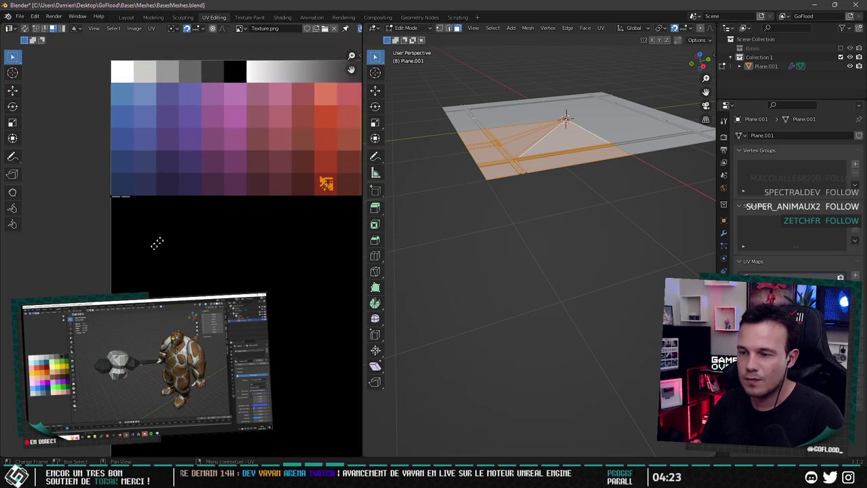
middle_drag(342, 196, 196, 240)
scroll(257, 274, up, 2)
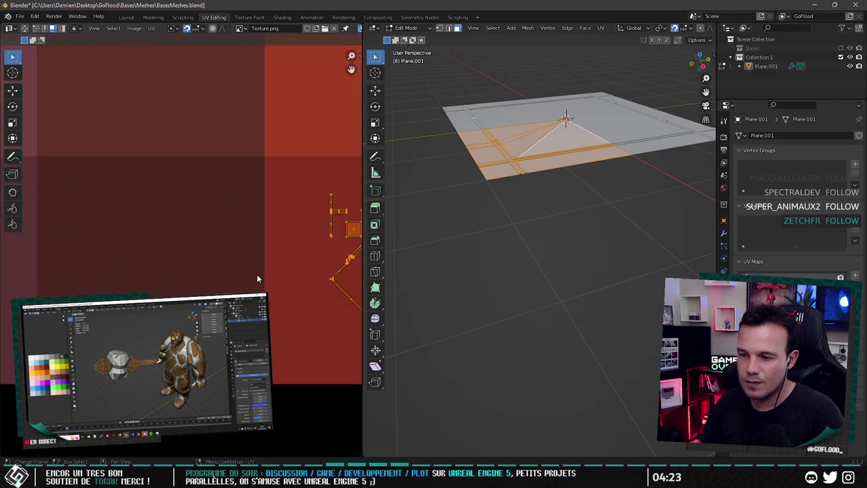
scroll(101, 267, up, 2)
scroll(191, 270, down, 6)
scroll(191, 265, up, 2)
scroll(191, 265, down, 2)
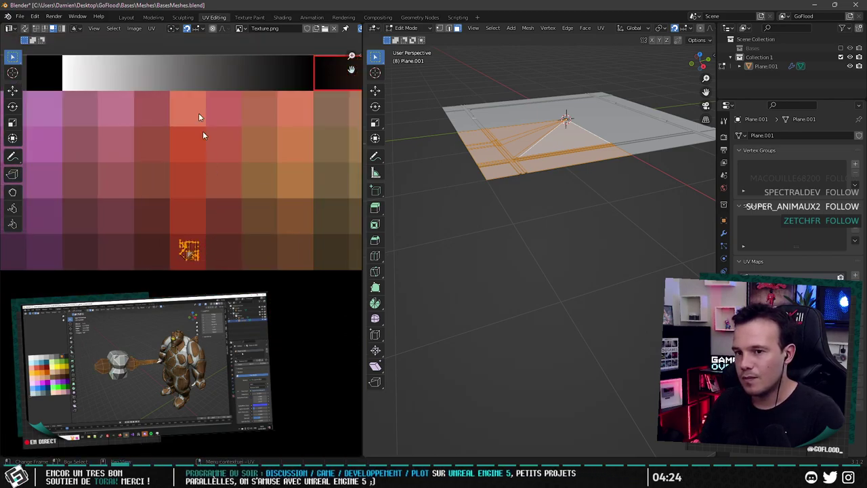
click(132, 17)
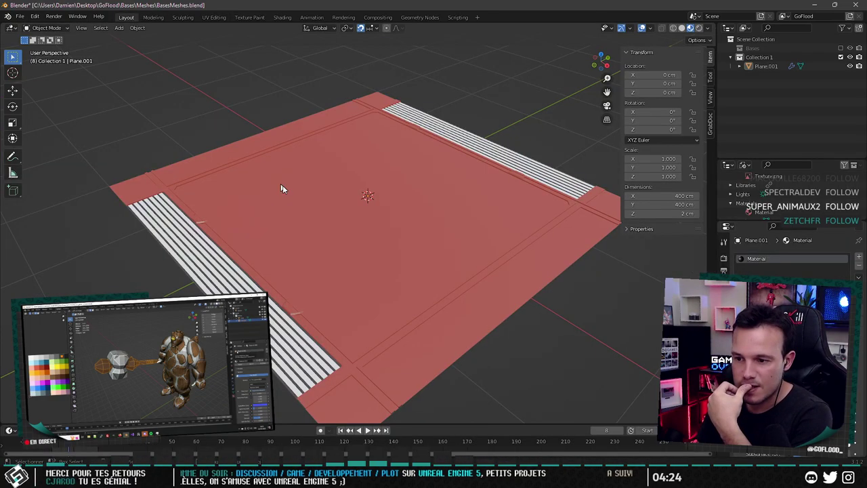
Compare the floor in Rendered and Material Preview shading.
click(700, 29)
click(690, 28)
mouse_move(556, 169)
middle_down()
mouse_move(527, 195)
mouse_move(535, 223)
middle_up()
Try interior, reddish, dark and bright lighting environments on the Material Preview.
click(708, 29)
click(700, 98)
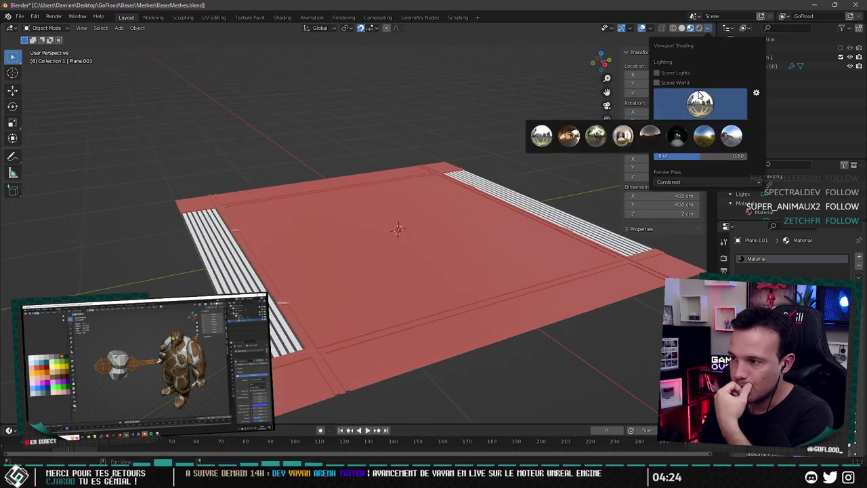
click(622, 136)
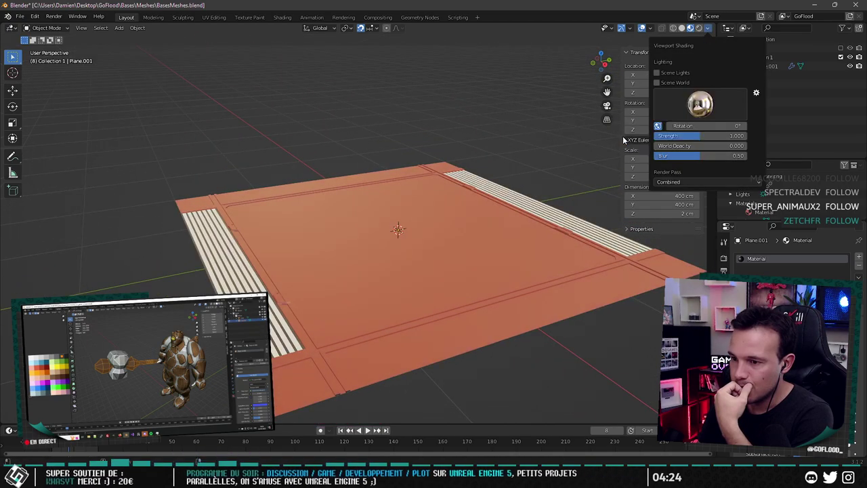
click(700, 102)
click(707, 135)
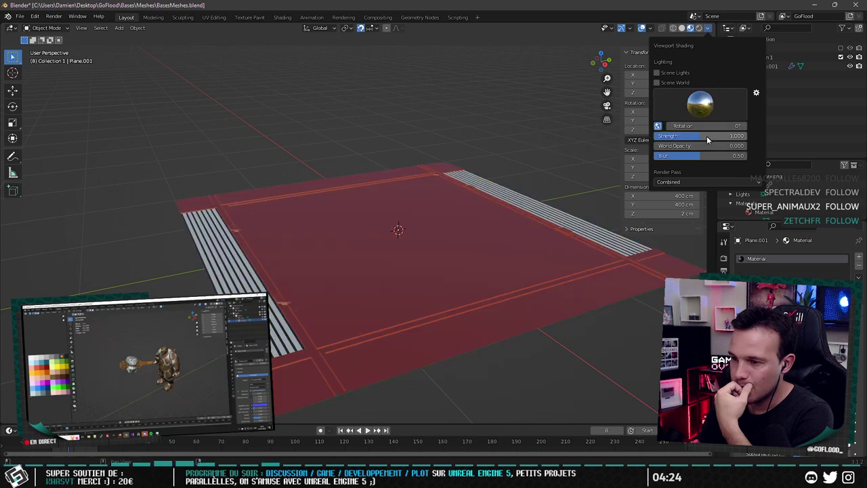
click(701, 107)
click(677, 136)
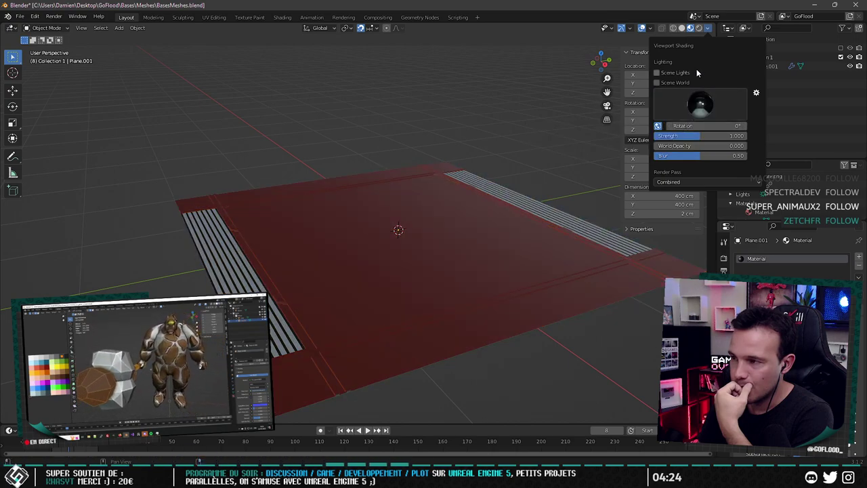
click(696, 114)
click(554, 135)
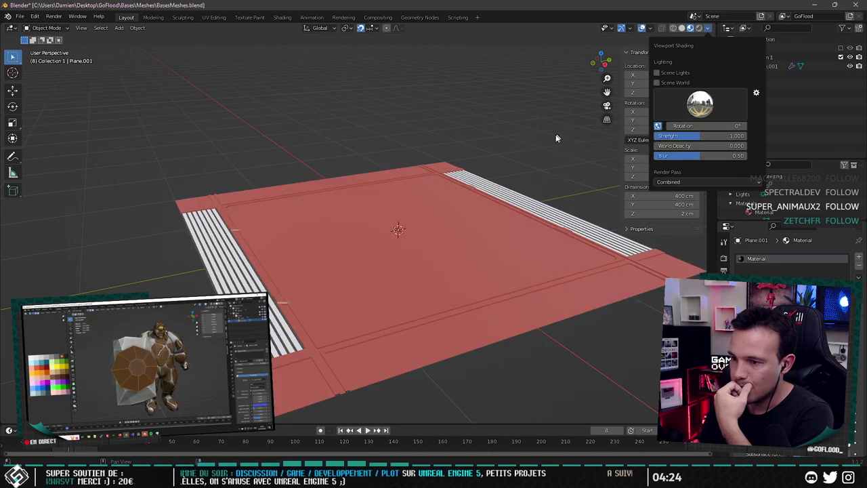
View the floor in Solid shading coloured by object, then material, then return to Material Preview.
click(683, 28)
click(708, 28)
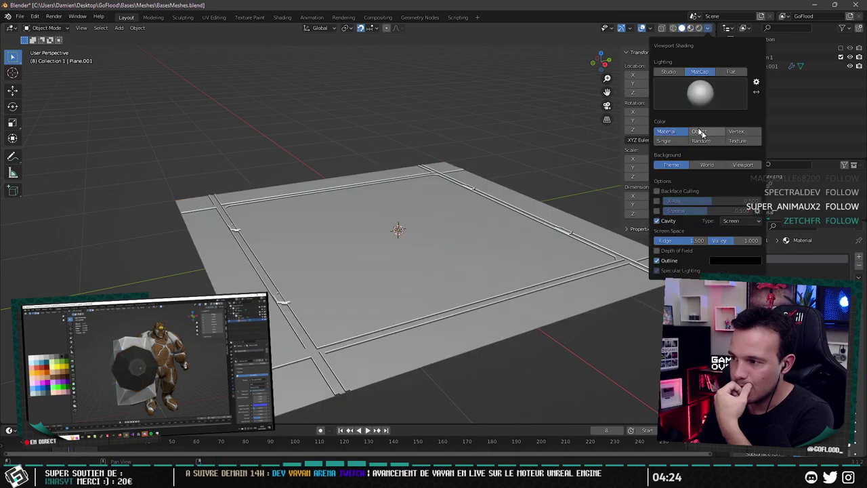
click(709, 132)
click(668, 132)
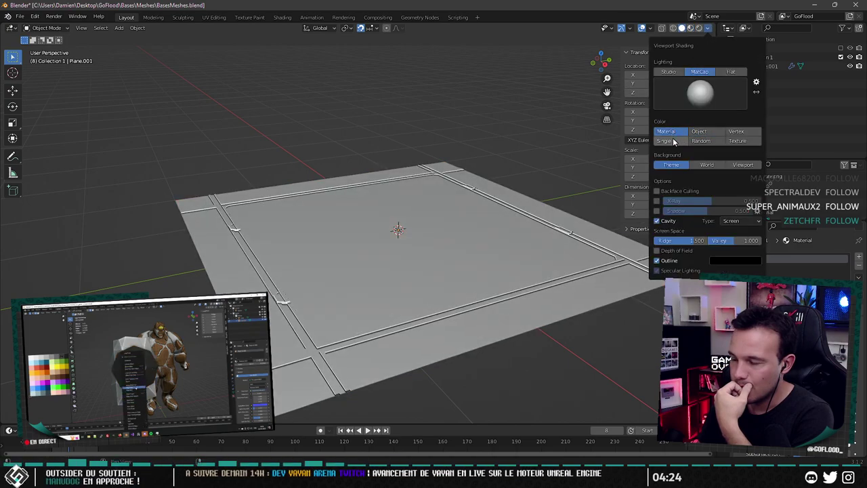
click(691, 30)
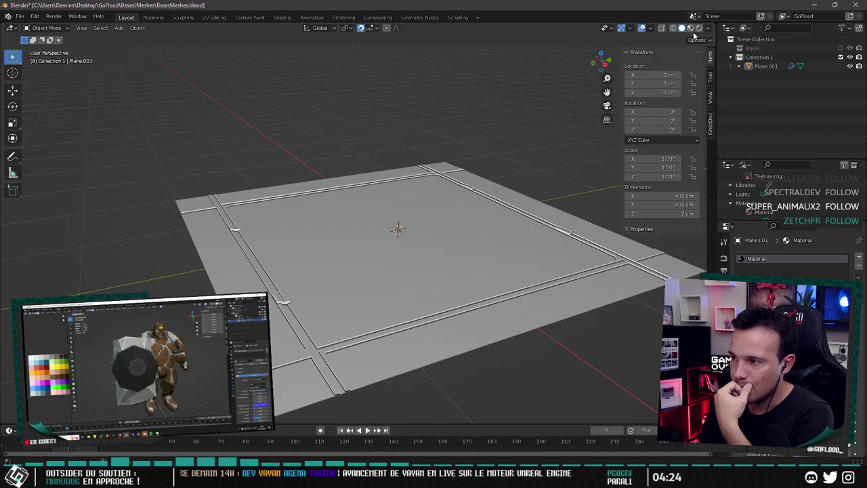
click(691, 27)
middle_drag(508, 162, 526, 175)
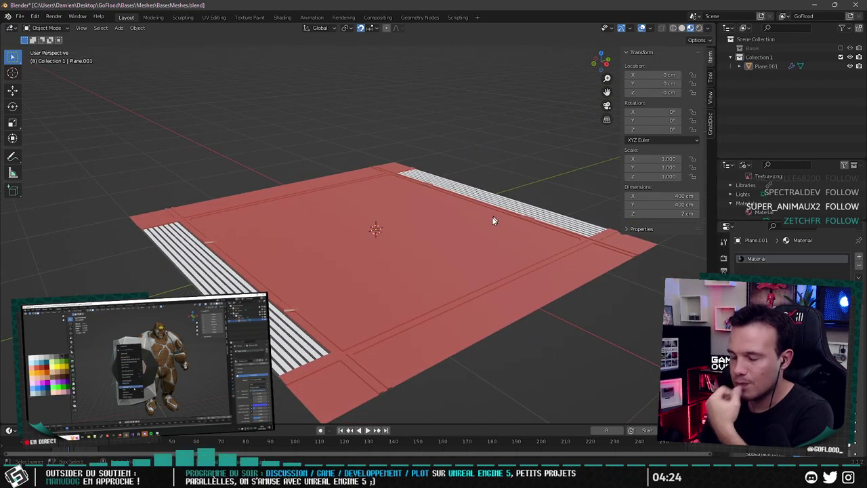
middle_drag(461, 255, 286, 369)
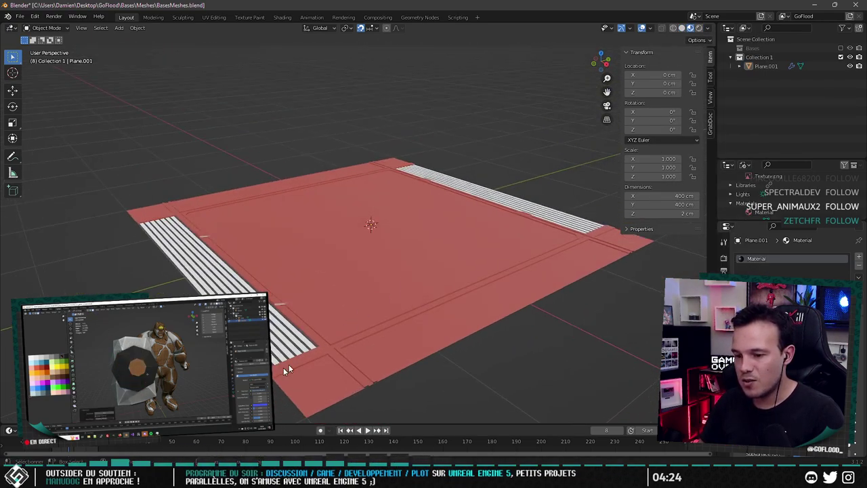
Select the Texture asset in Unreal, then bring up Texture.psd in Photoshop.
key(alt+Tab)
click(313, 388)
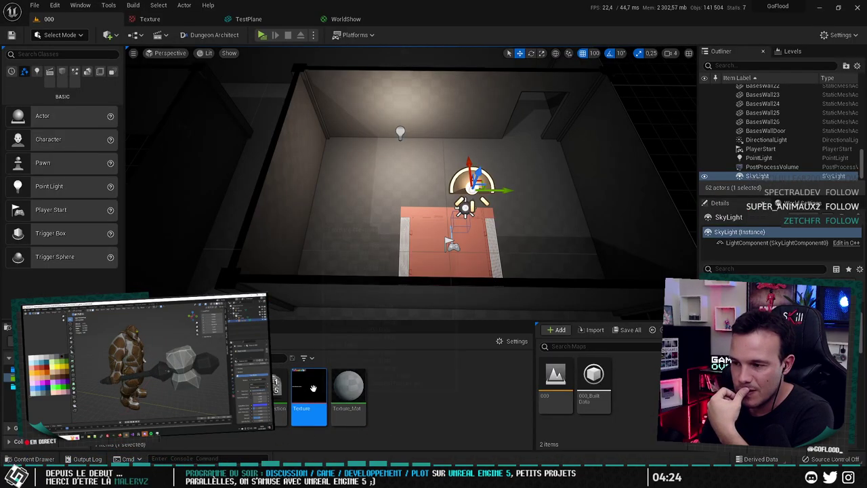
key(alt+Tab)
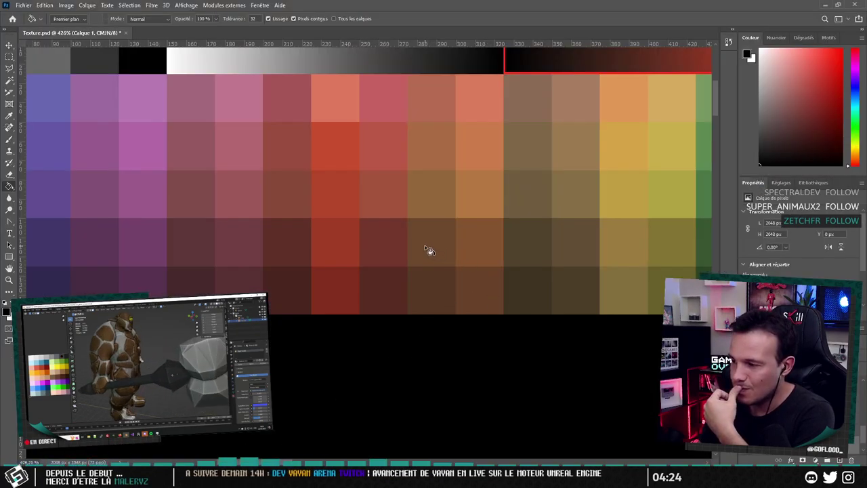
Convert Texture.psd to RGB colour mode without merging layers, keeping the Normal blend mode.
alt+scroll(206, 190, down, 2)
alt+scroll(206, 189, up, 1)
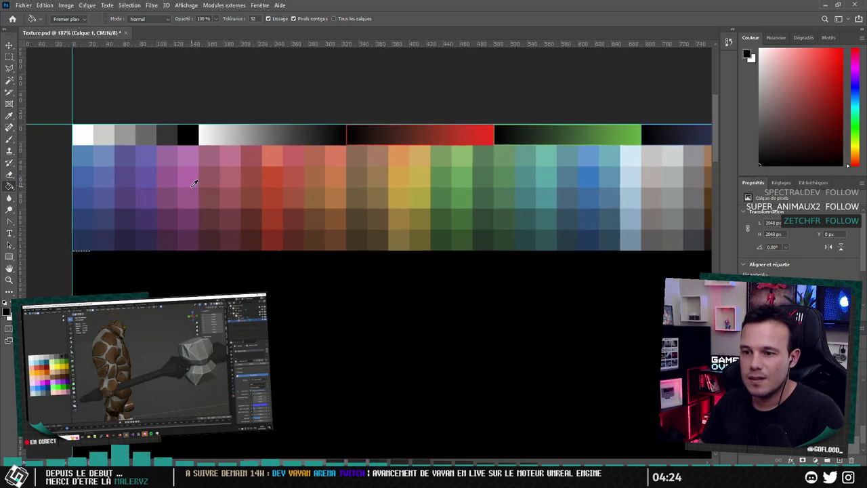
click(81, 5)
mouse_move(66, 5)
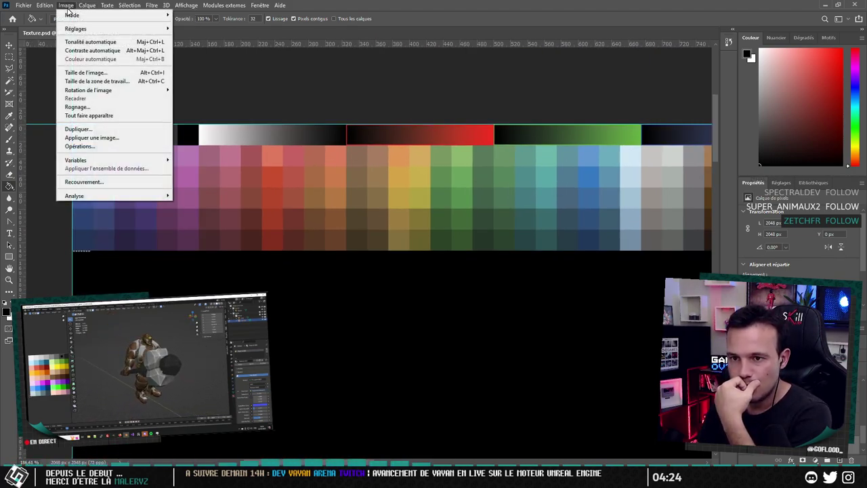
mouse_move(101, 29)
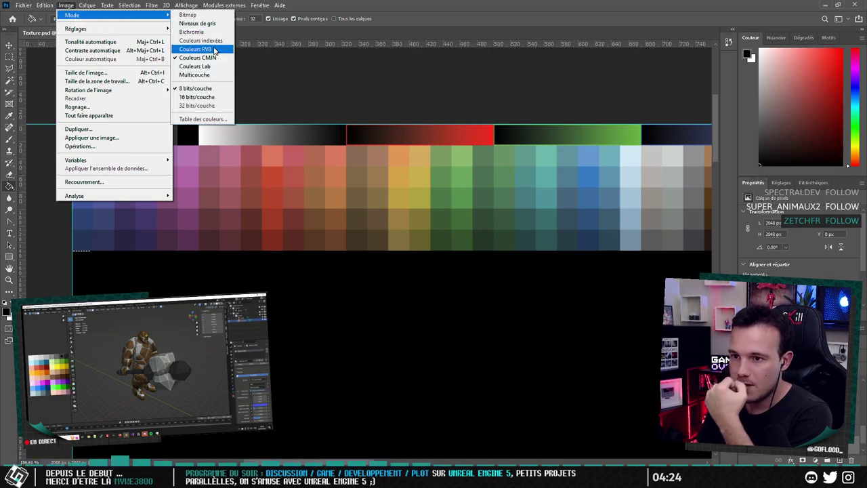
click(215, 50)
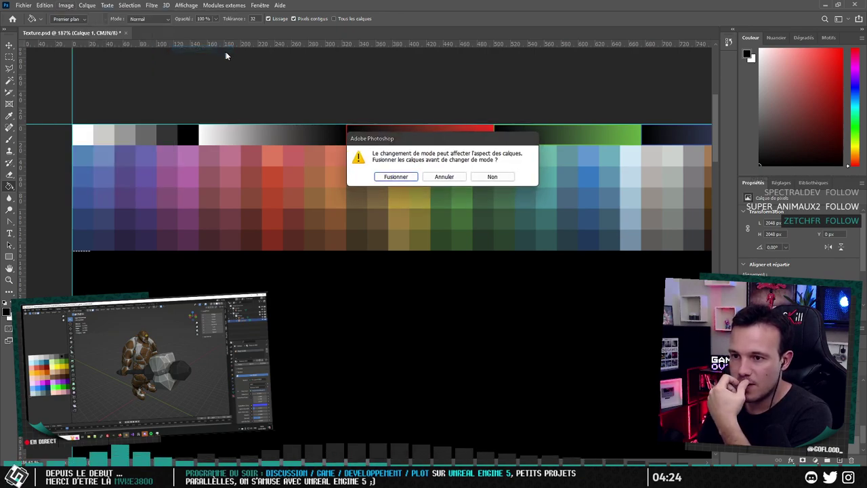
click(507, 177)
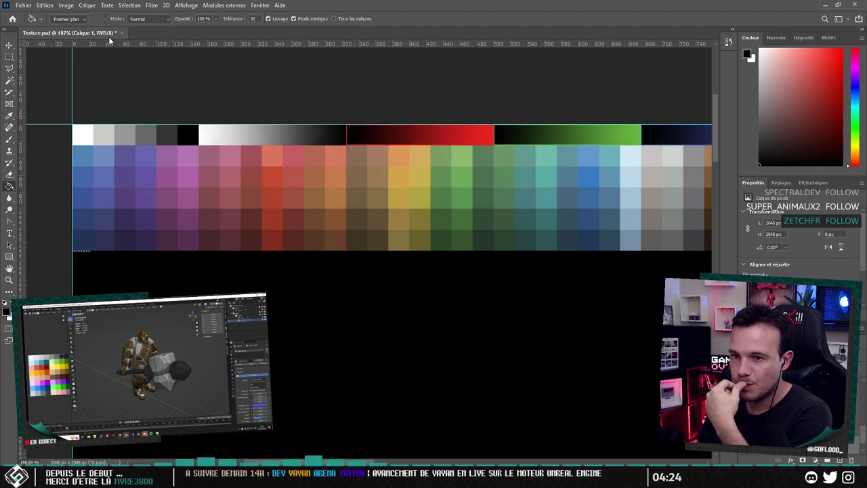
click(146, 19)
click(147, 19)
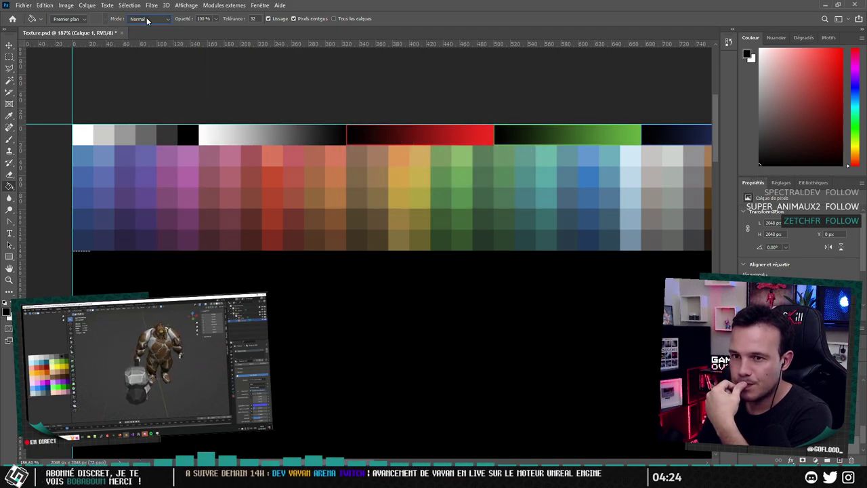
click(88, 5)
mouse_move(65, 5)
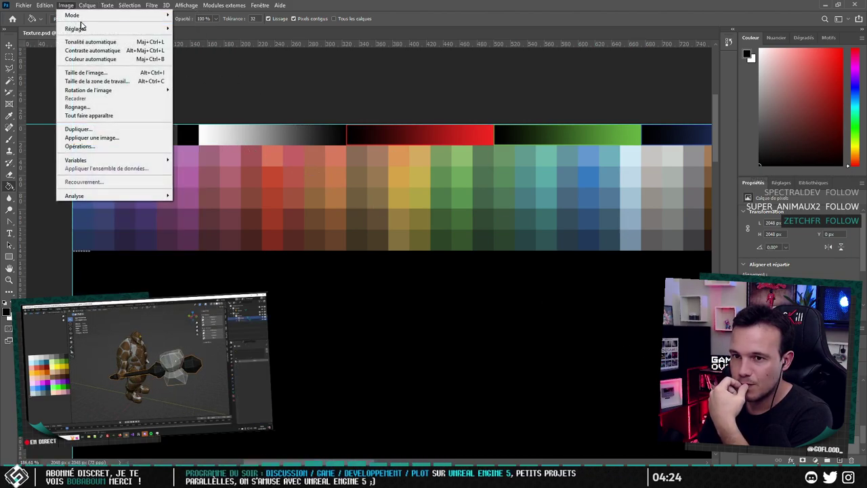
mouse_move(90, 16)
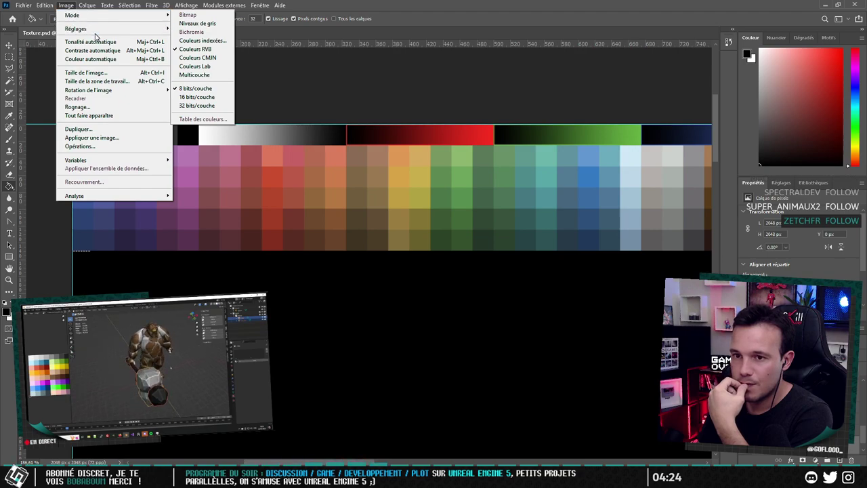
key(Escape)
key(Escape)
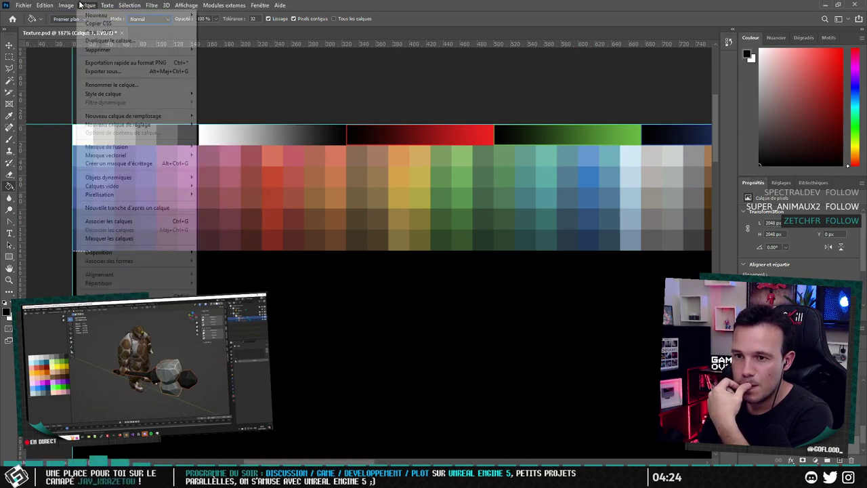
Save for Web as PNG-24, overwriting Texture.png in the Bases folder.
key(ctrl+shift+alt+s)
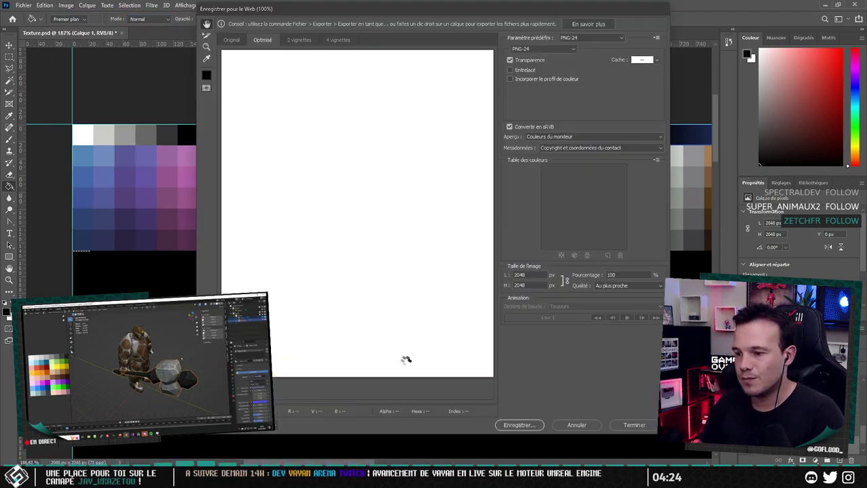
key(Return)
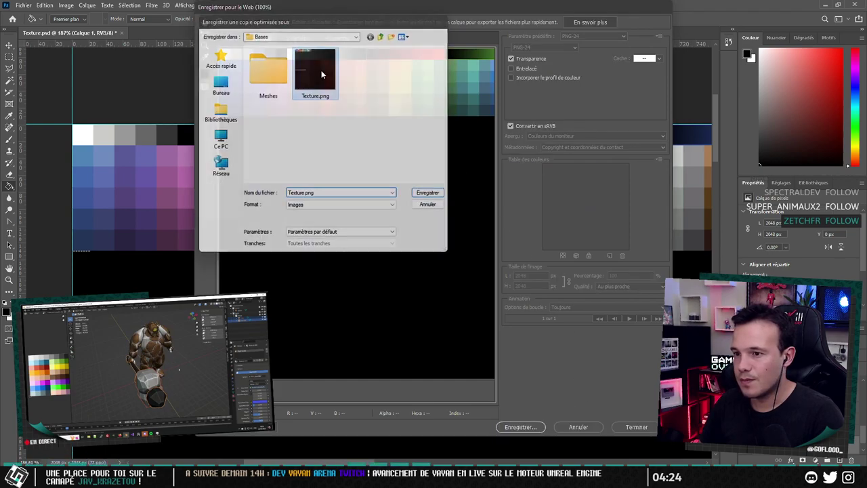
double_click(321, 69)
key(Return)
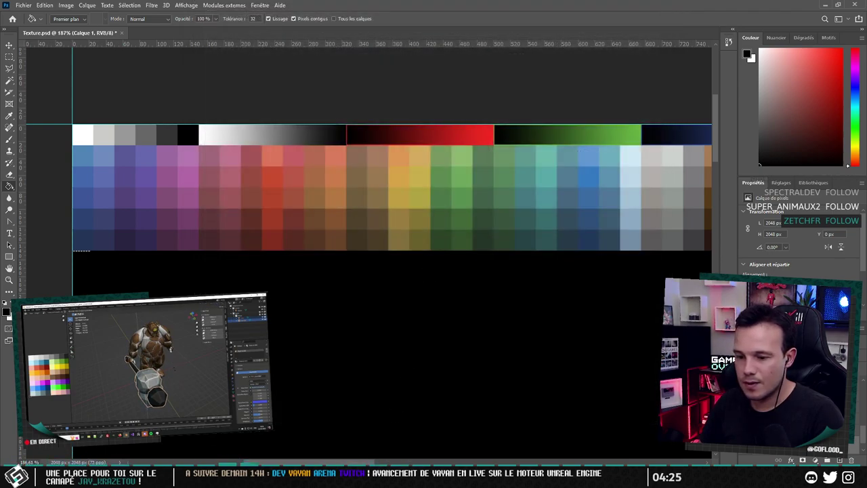
Delete the old TARGA texture file from the Bases folder and return to Blender.
key(alt+Tab)
click(440, 142)
key(Delete)
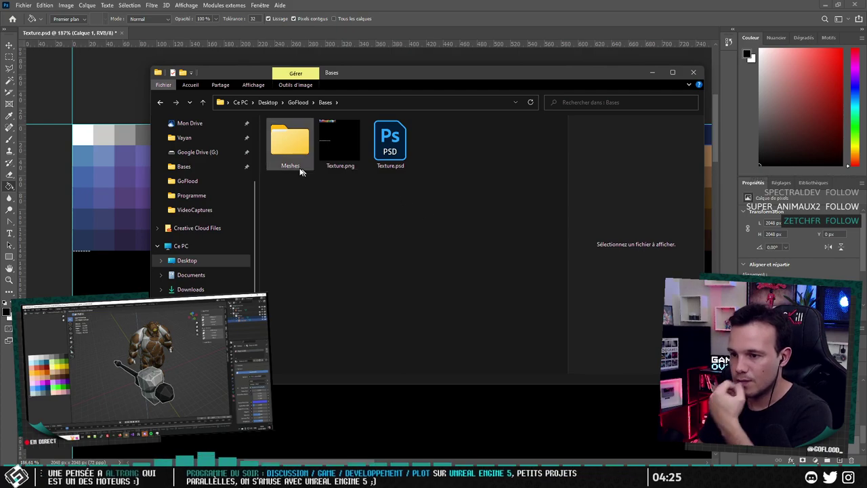
click(361, 39)
click(286, 441)
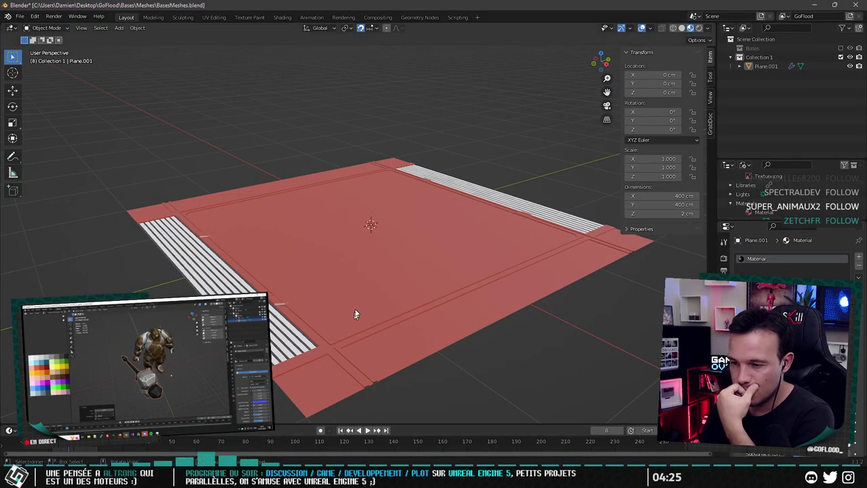
Inspect the floor plane's UVs in UV Editing, then switch to Unreal Engine.
click(214, 17)
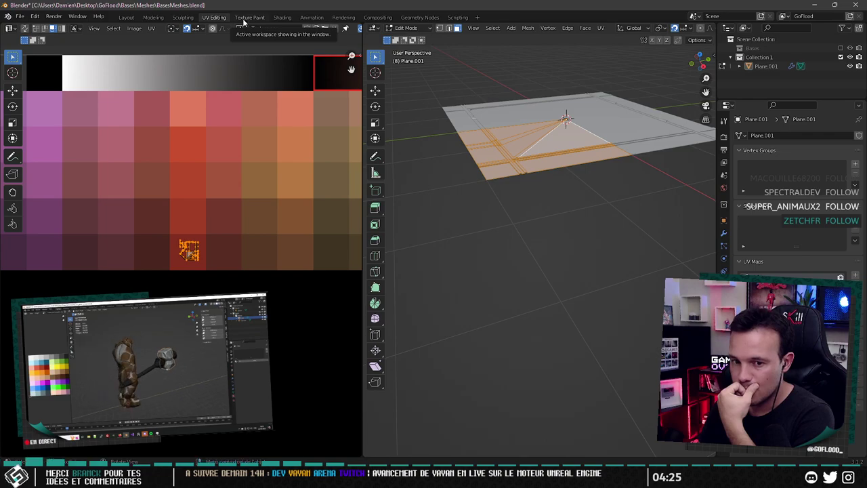
key(alt+Tab)
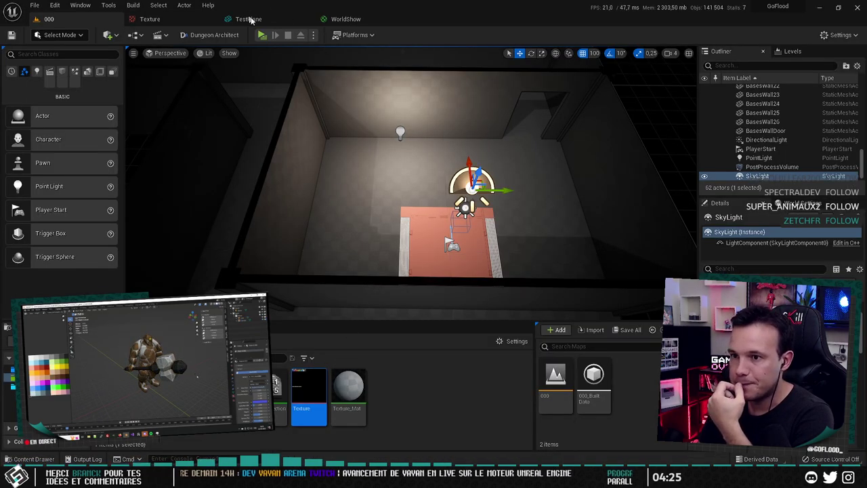
Give the palette Texture UserInterface2D (RGBA) compression and NoMipmaps mip generation.
click(136, 19)
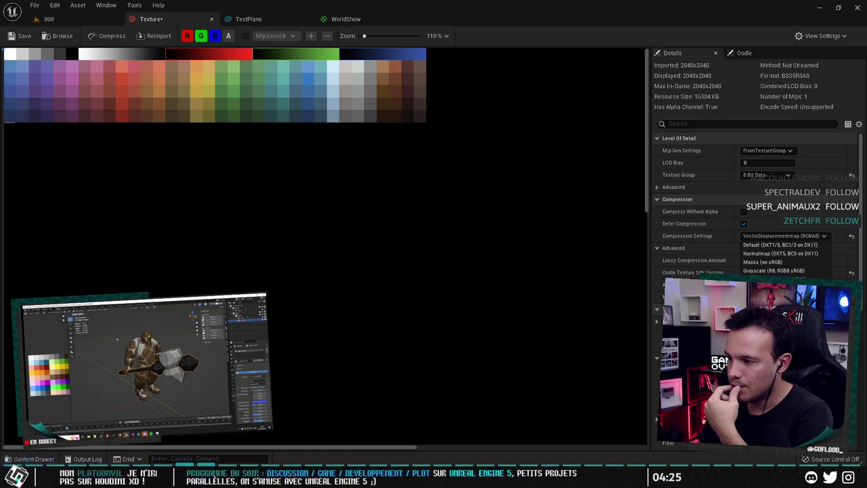
click(773, 304)
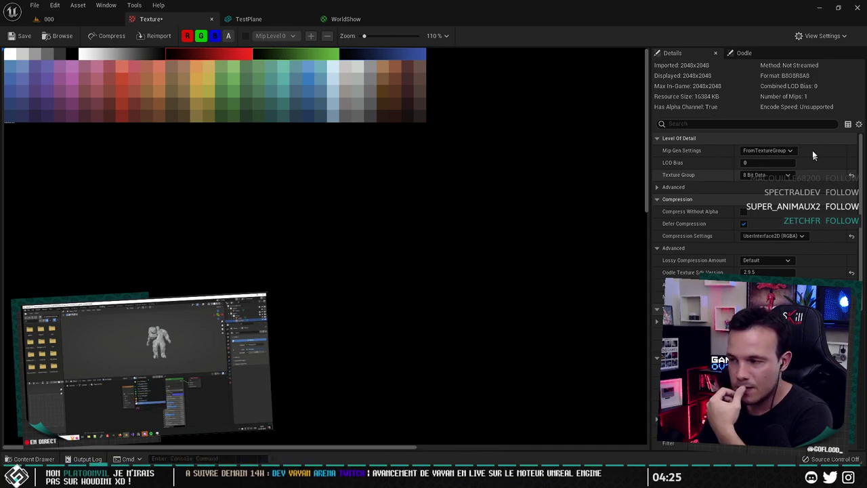
click(780, 152)
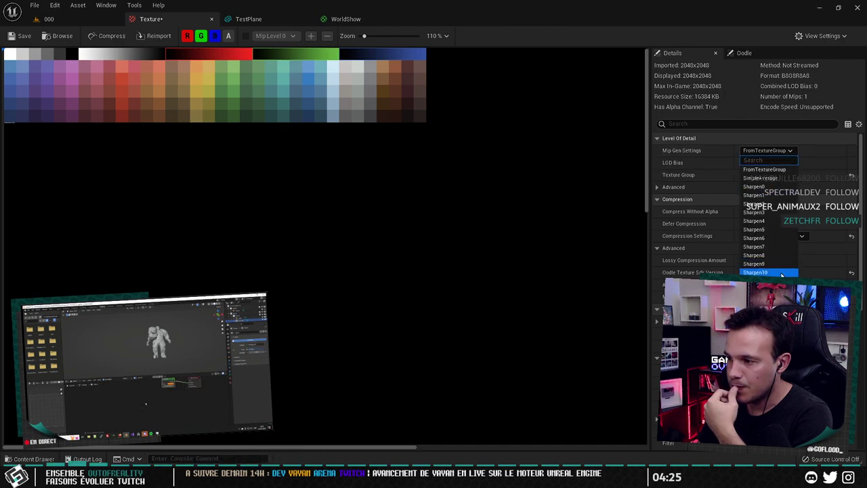
key(Escape)
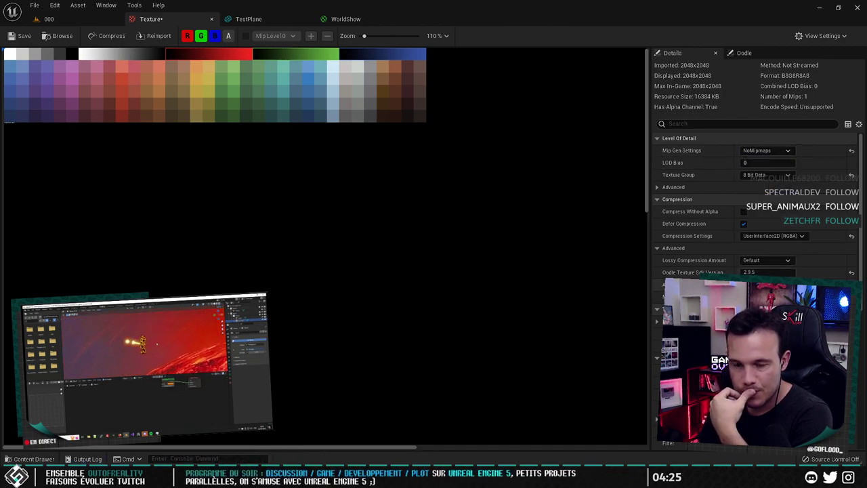
scroll(800, 264, down, 3)
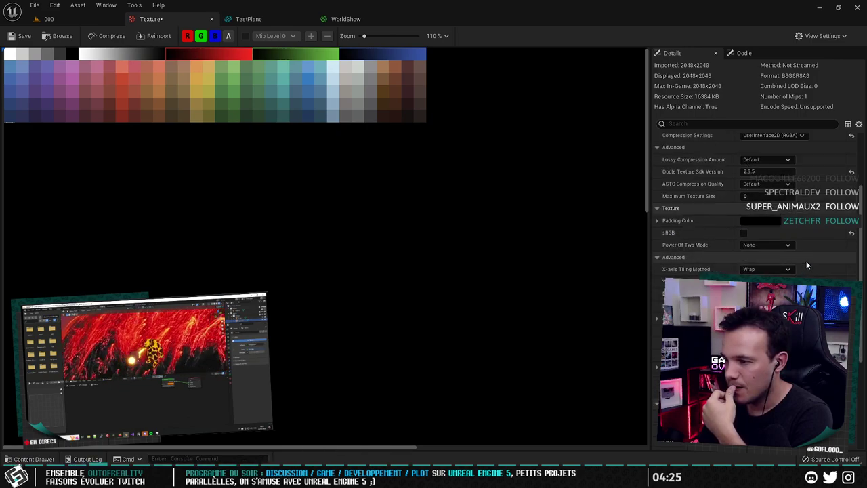
scroll(807, 262, down, 2)
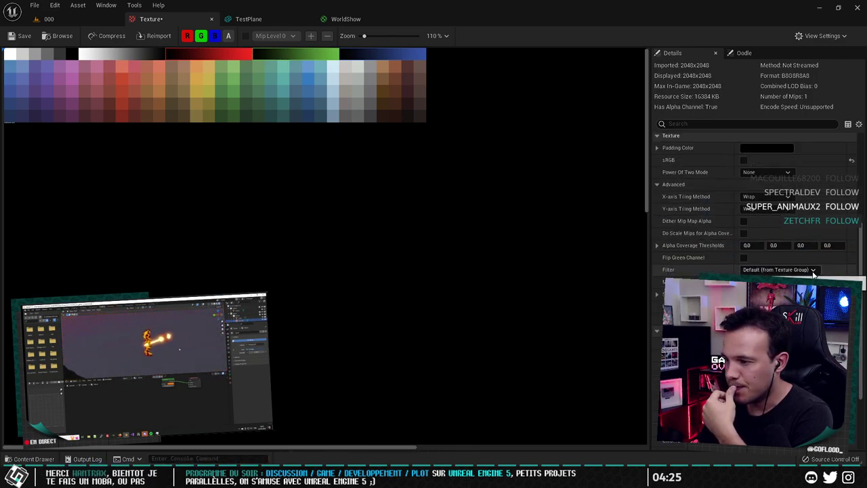
scroll(813, 273, up, 4)
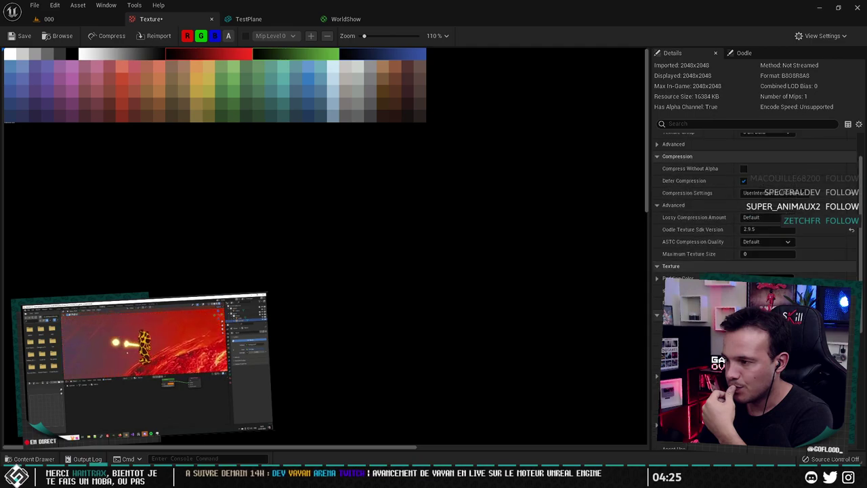
scroll(752, 270, up, 2)
Save the Texture asset and open the TestPlane mesh and WorldShow material.
click(20, 35)
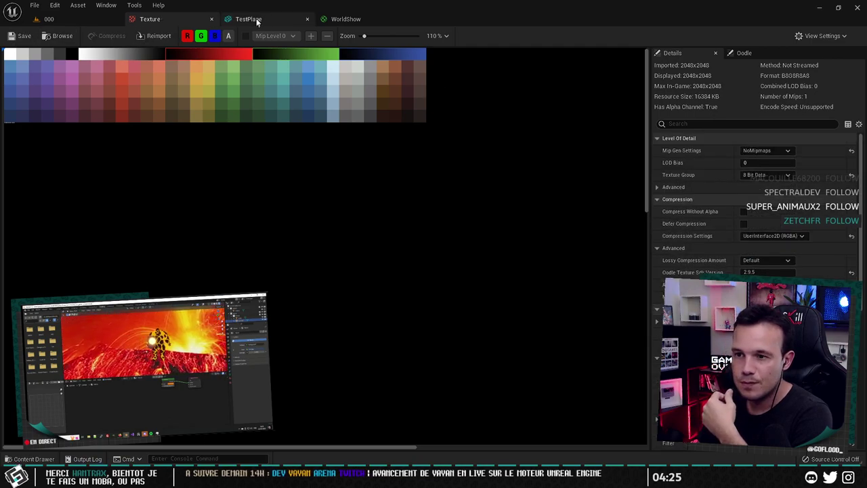
click(256, 20)
click(346, 19)
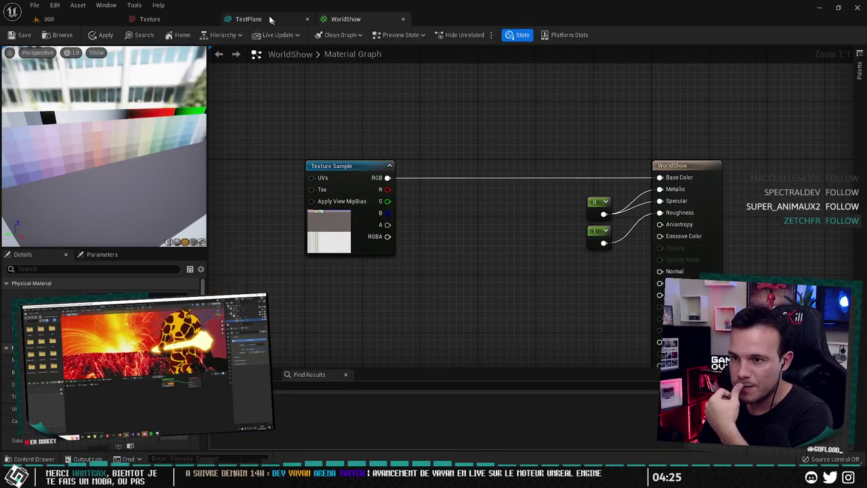
Review the palette Texture and the pink TestPlane mesh, then return to the level editor.
click(160, 19)
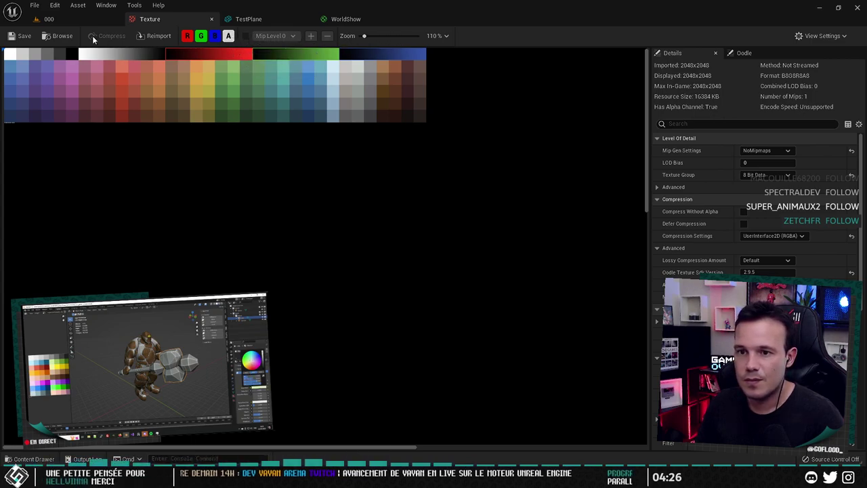
click(256, 21)
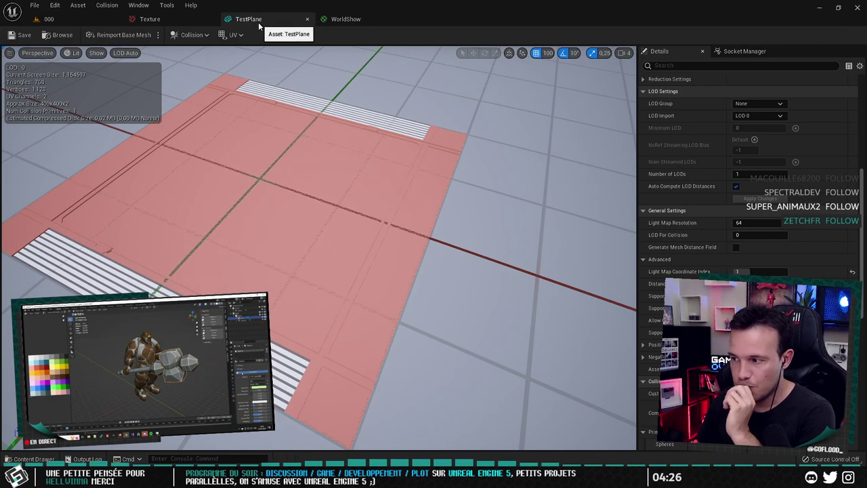
click(49, 19)
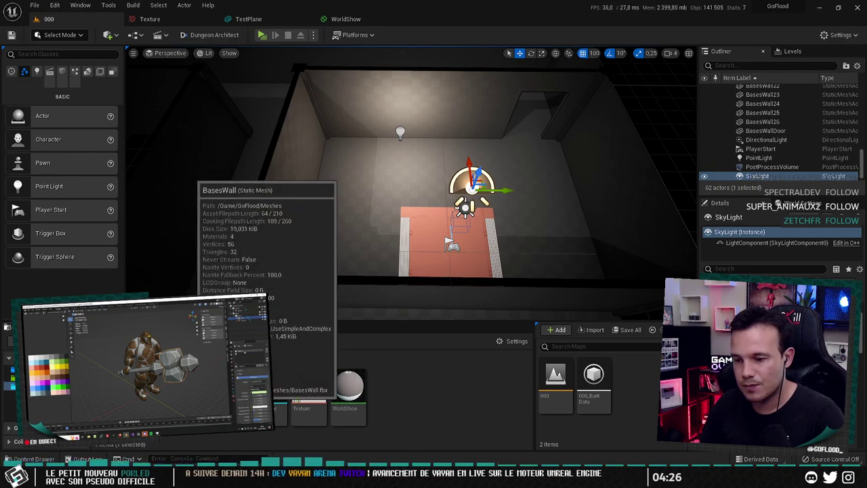
Check the BasesWall mesh's material slot, then select floor plane BasesPlane5 and move closer.
double_click(254, 393)
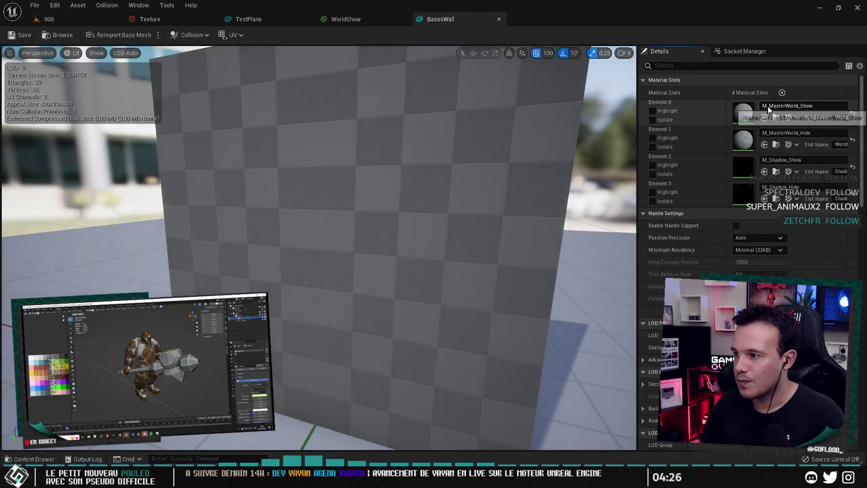
click(796, 117)
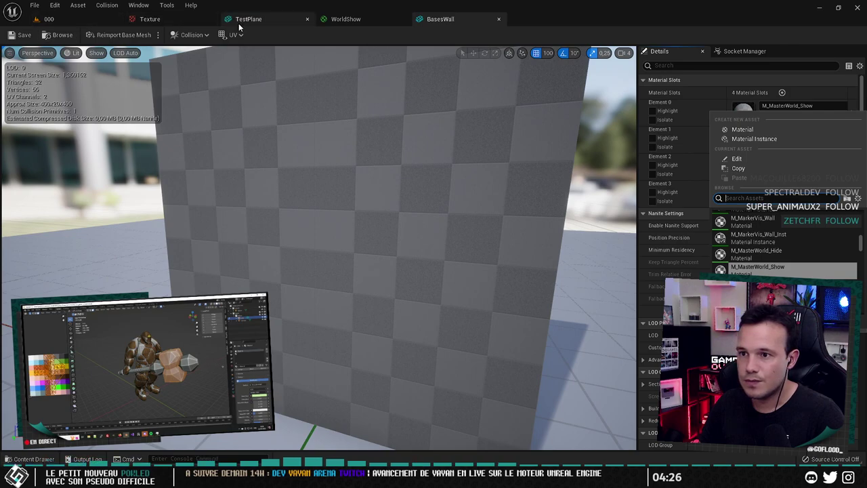
click(338, 19)
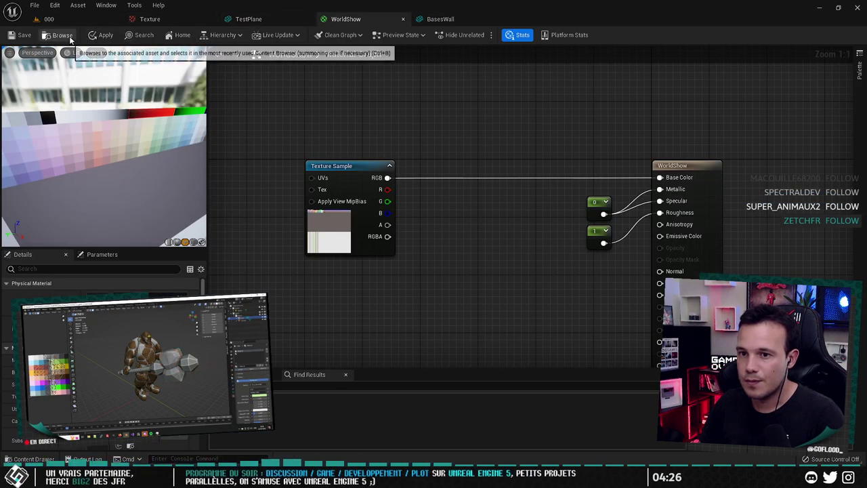
click(48, 19)
click(440, 19)
click(48, 19)
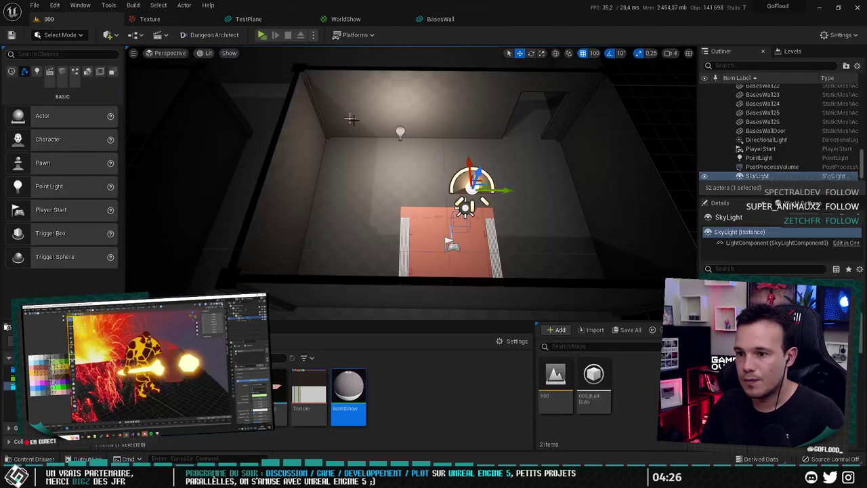
click(416, 183)
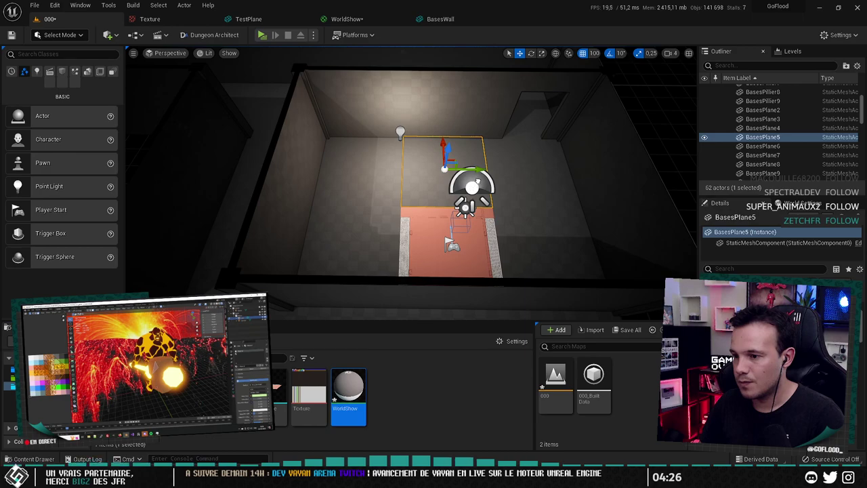
right_drag(416, 183, 473, 185)
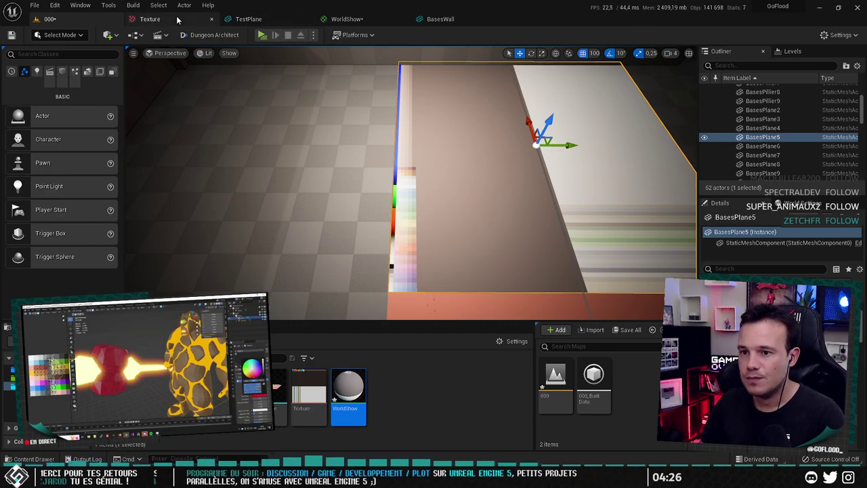
Open the WorldShow material graph and orbit its preview onto the palette-textured plane.
click(159, 19)
click(264, 22)
click(352, 20)
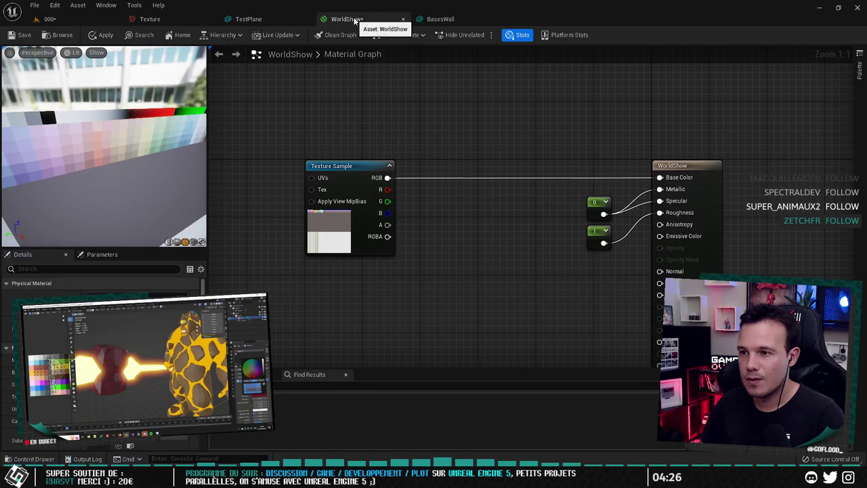
drag(159, 162, 119, 161)
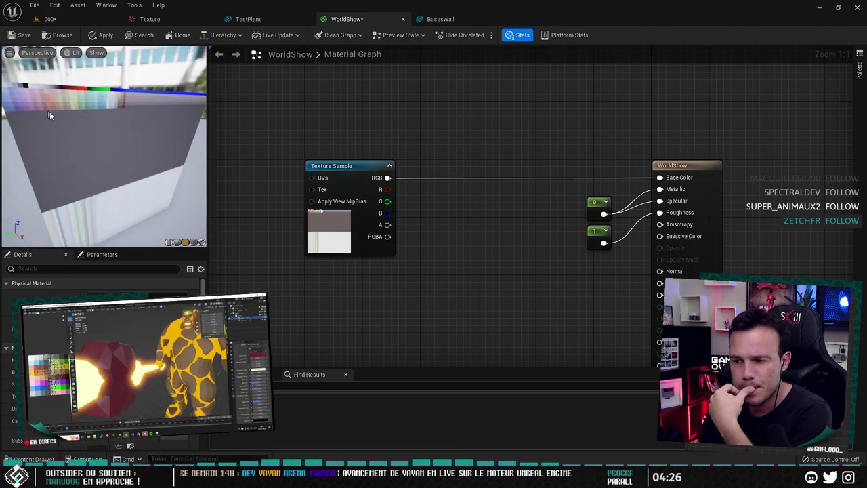
Apply WorldShow, then set its Texture Sample's MipValueMode to MipLevel (absolute), adding a Level input.
click(109, 35)
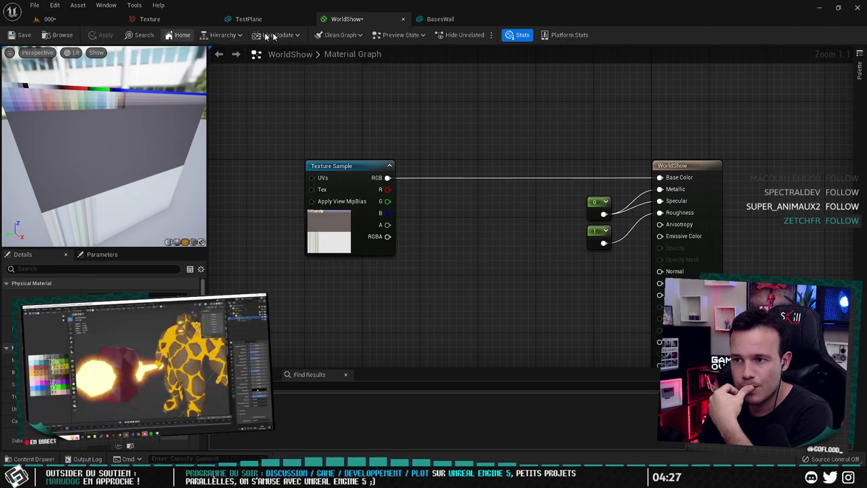
click(149, 19)
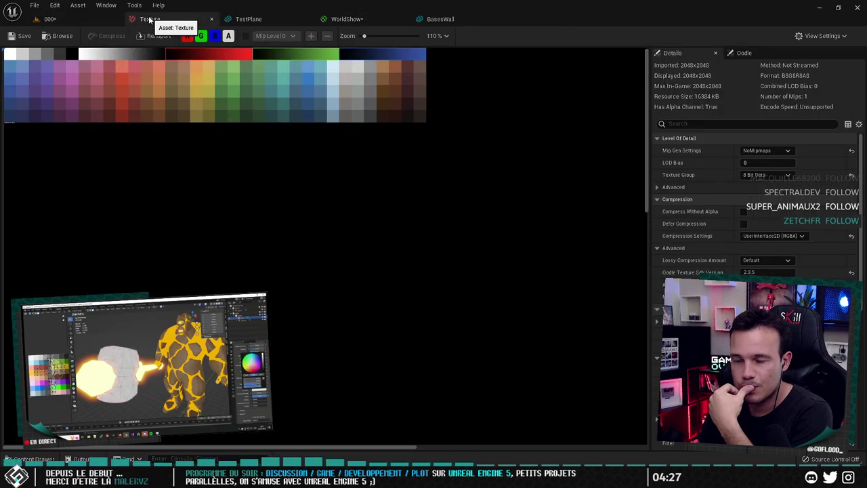
click(342, 19)
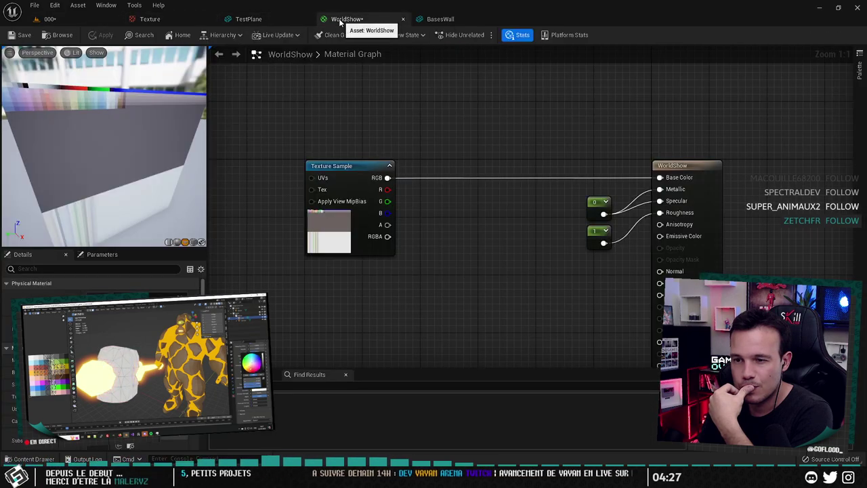
click(323, 216)
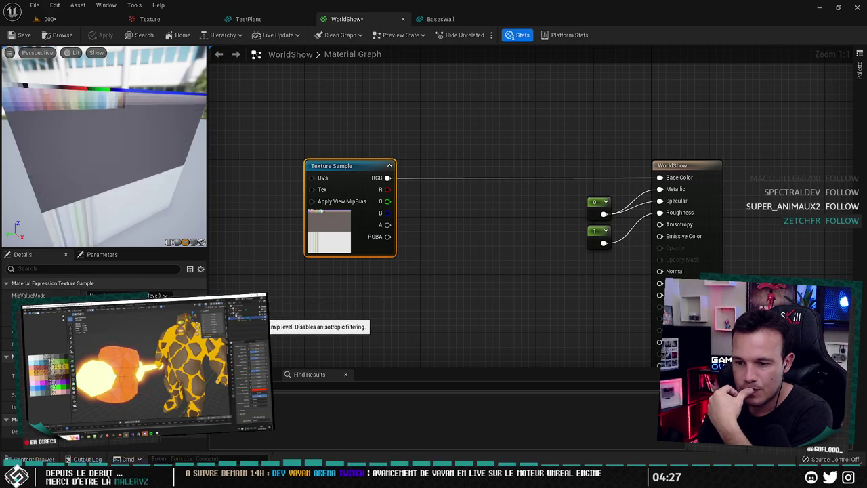
click(156, 318)
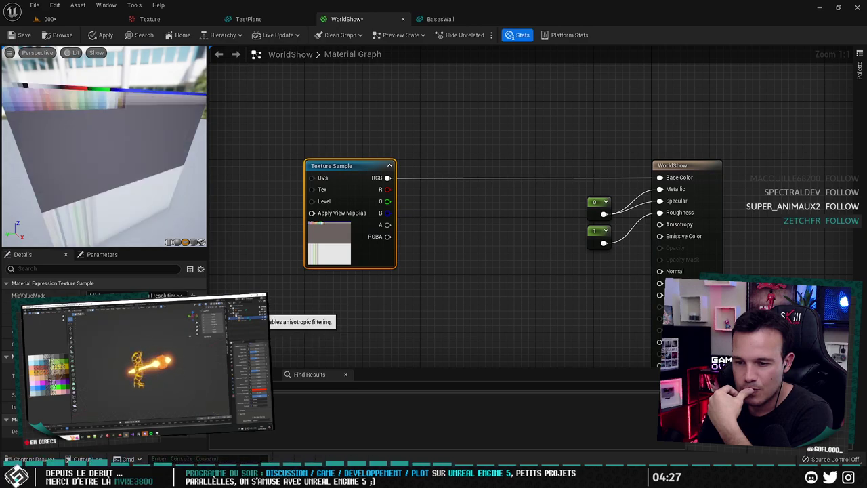
Reset MipValueMode to computed level, rewire RGB to Base Color, then delete the Texture Sample node.
click(155, 315)
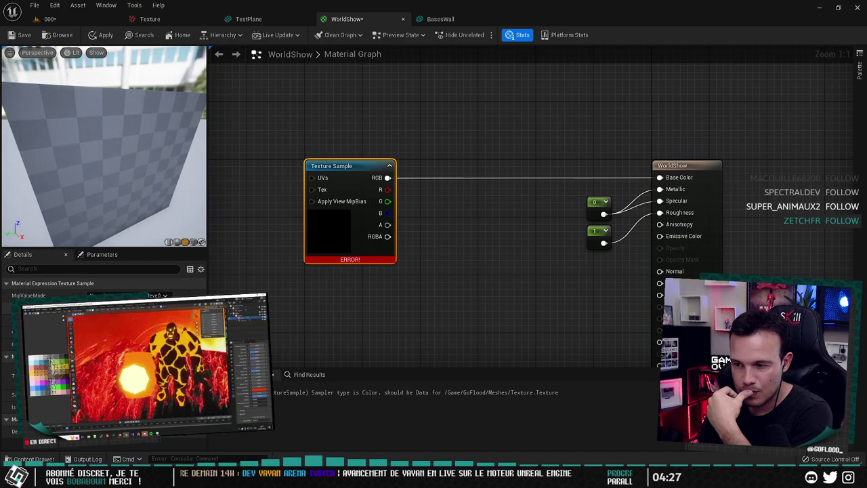
alt+click(387, 178)
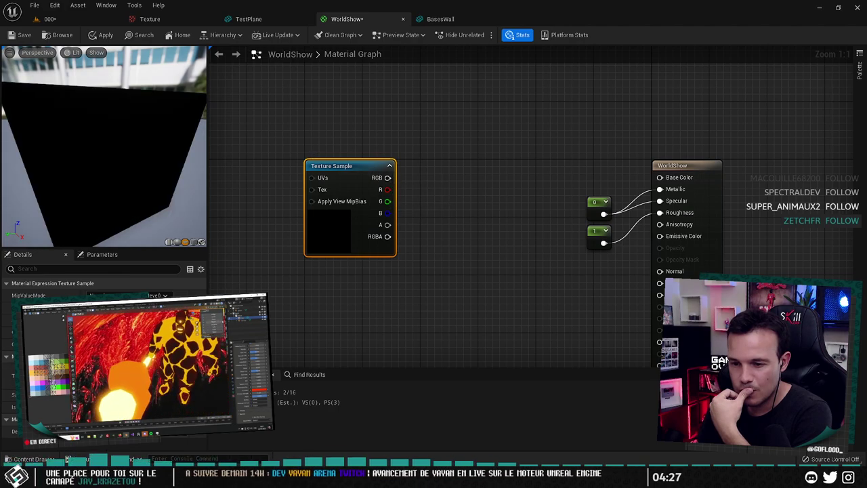
drag(378, 183, 667, 177)
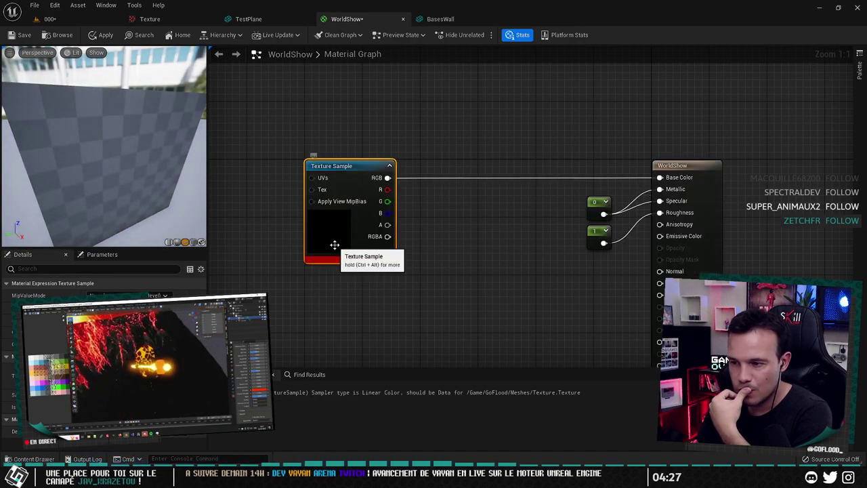
key(Delete)
click(165, 21)
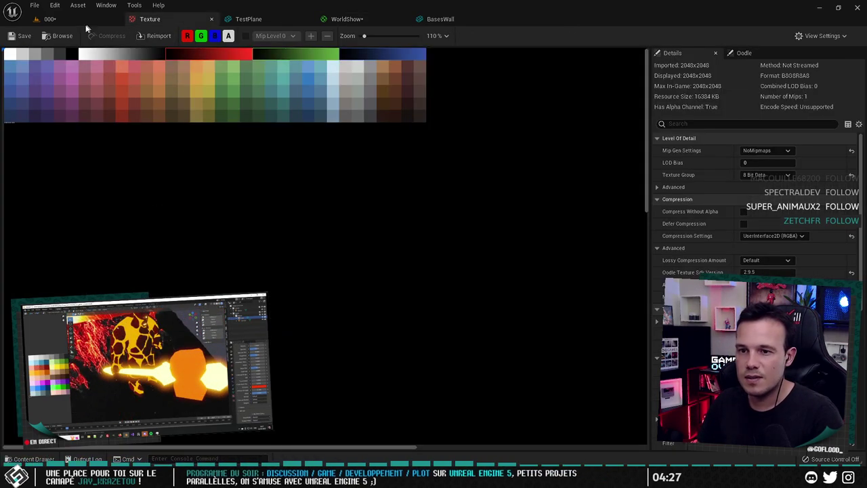
Drop the palette texture into WorldShow as a new Texture Sample, wire RGB to Base Color, and apply.
click(83, 21)
drag(383, 210, 347, 162)
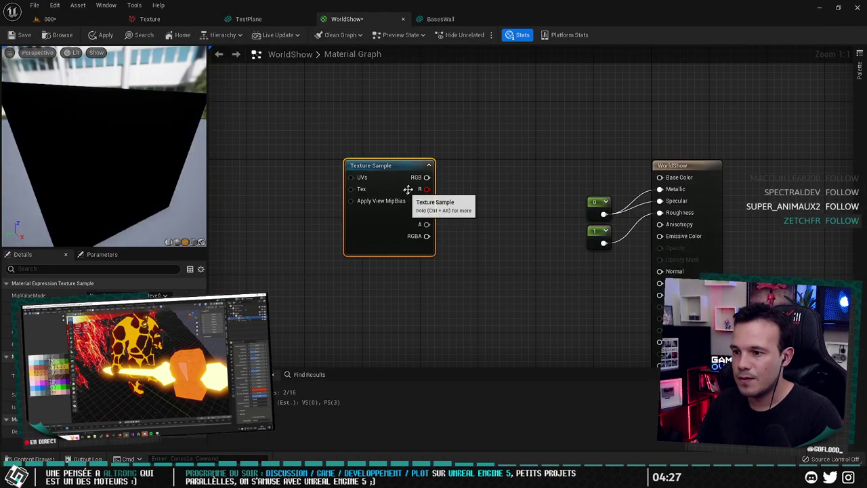
drag(426, 178, 660, 178)
drag(371, 224, 410, 231)
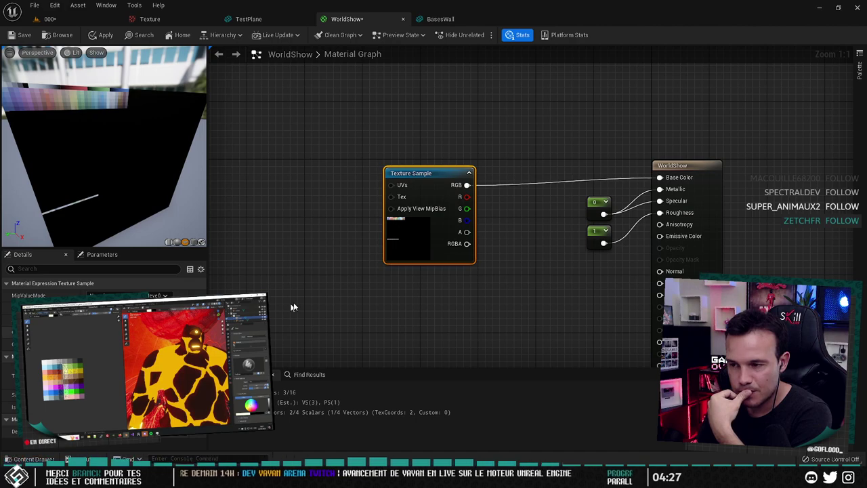
drag(417, 255, 453, 248)
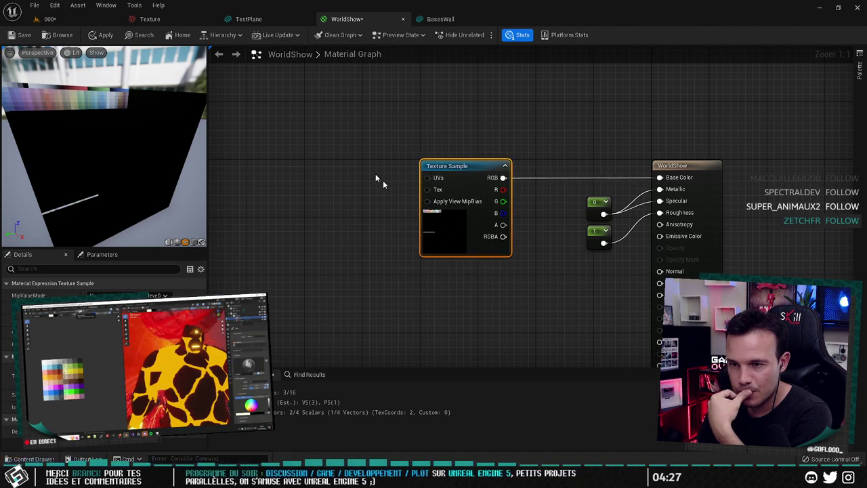
click(101, 35)
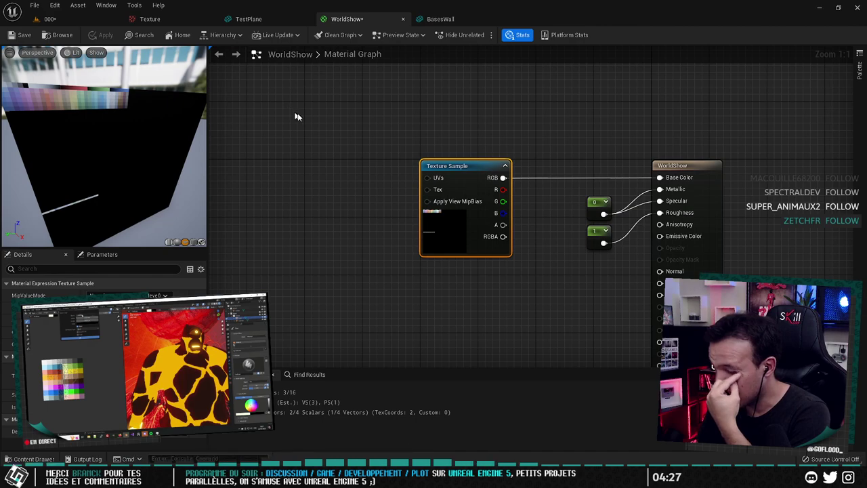
Delete the point light from the level 000 viewport.
click(82, 20)
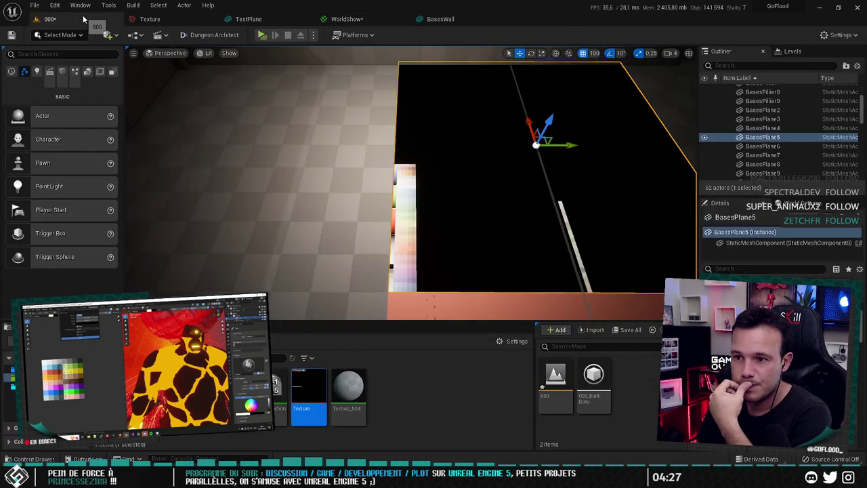
right_drag(455, 163, 422, 178)
click(395, 161)
key(Delete)
click(409, 178)
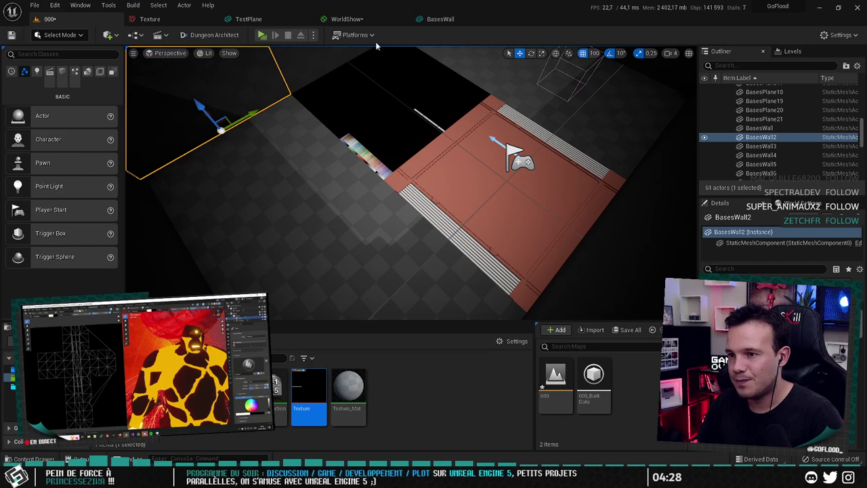
Save the WorldShow material and bring up the BasesWall mesh editor.
click(375, 18)
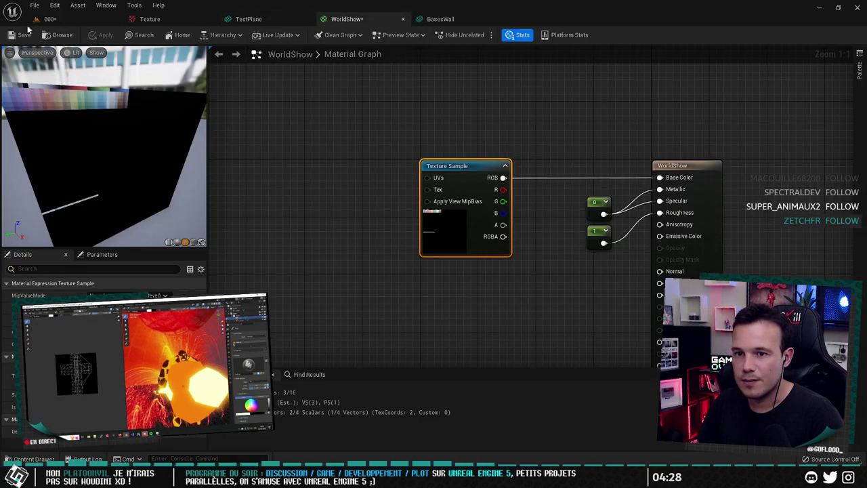
click(31, 37)
drag(47, 97, 81, 92)
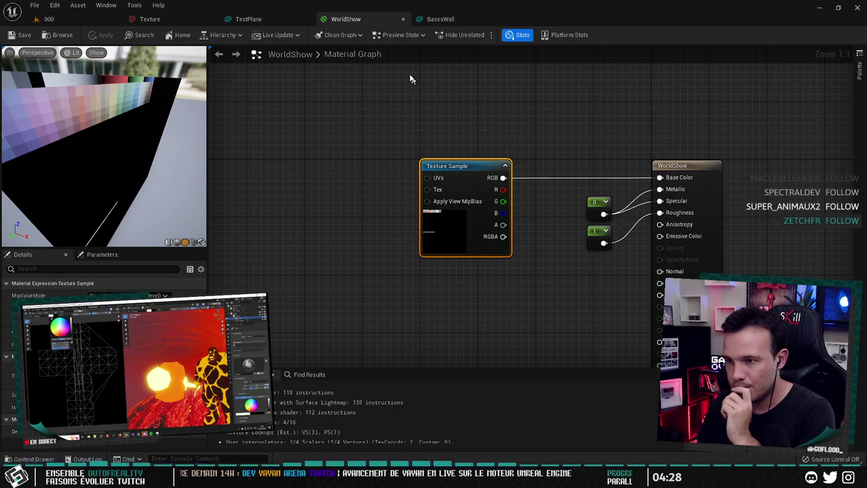
click(442, 19)
Close the BasesWall mesh editor and step through TestPlane and Texture back to the WorldShow graph.
scroll(431, 146, down, 5)
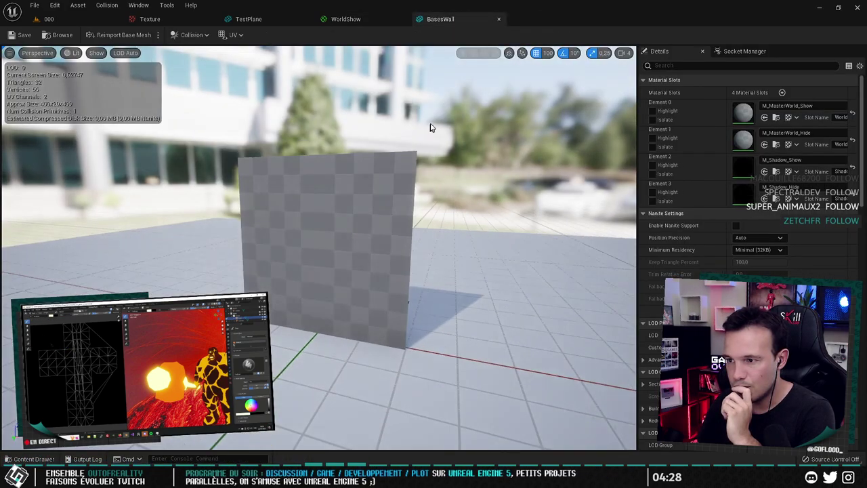
middle_click(459, 23)
click(257, 18)
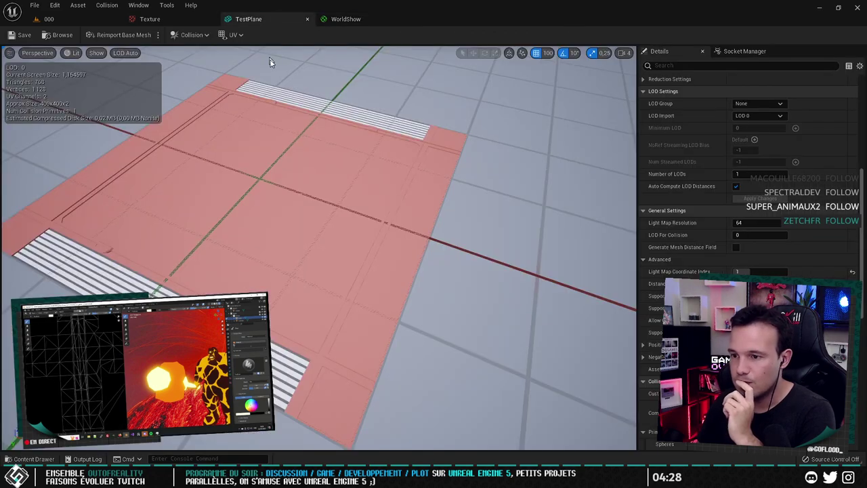
click(178, 20)
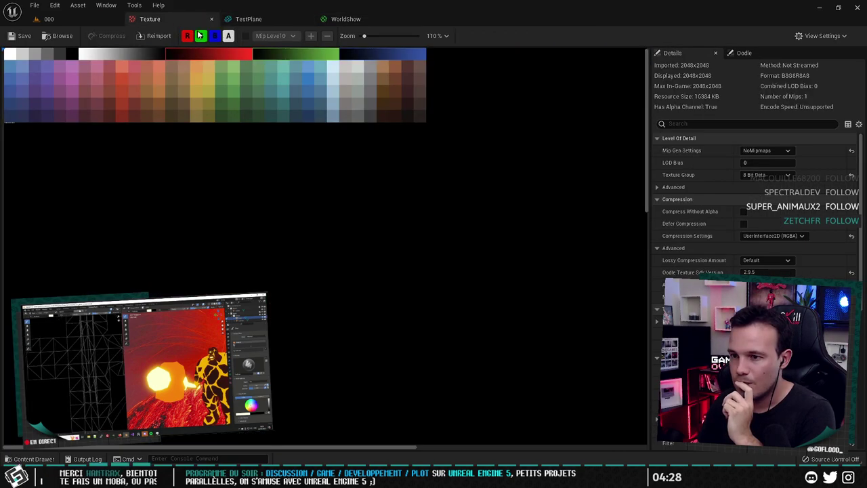
click(347, 19)
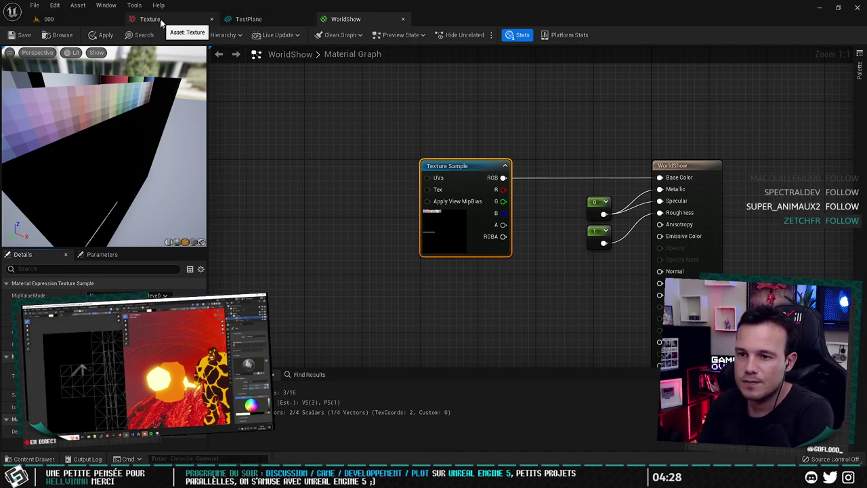
Review the palette texture's Details, then change the WorldShow Texture Sample's MipValueMode.
click(165, 19)
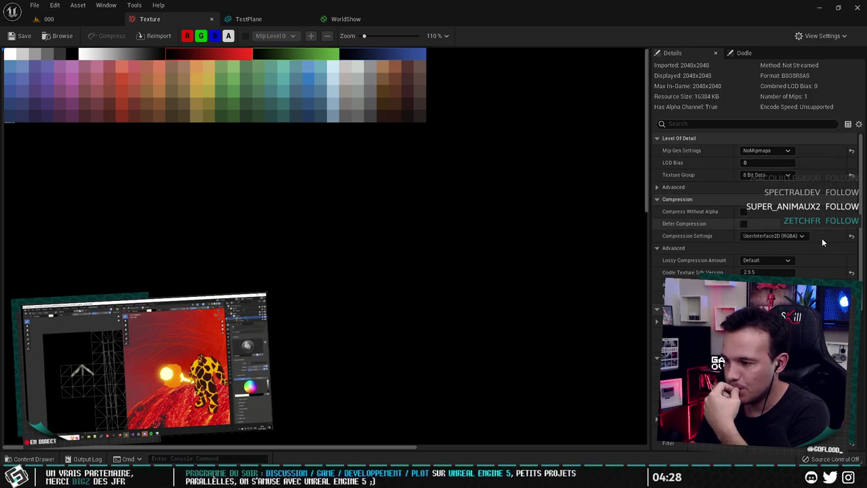
scroll(824, 246, down, 3)
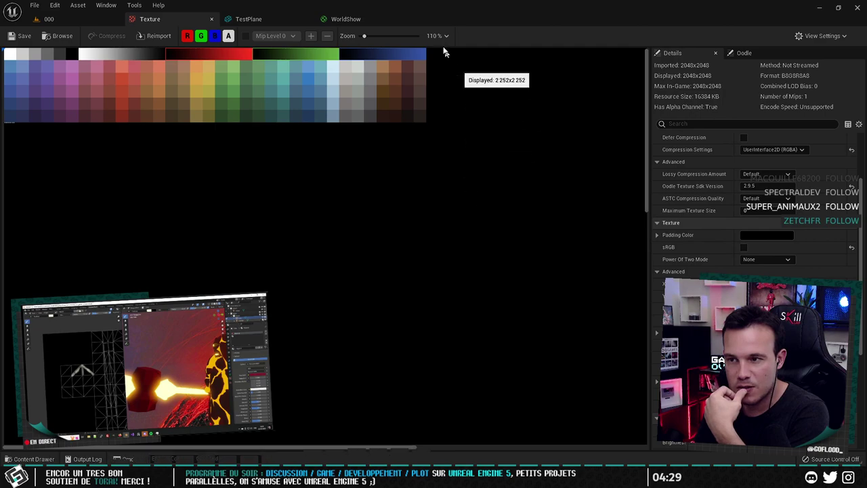
click(345, 19)
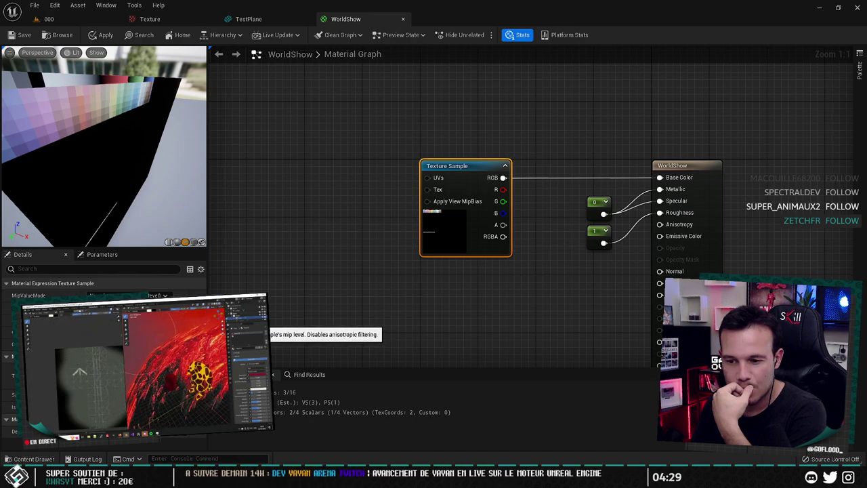
click(261, 318)
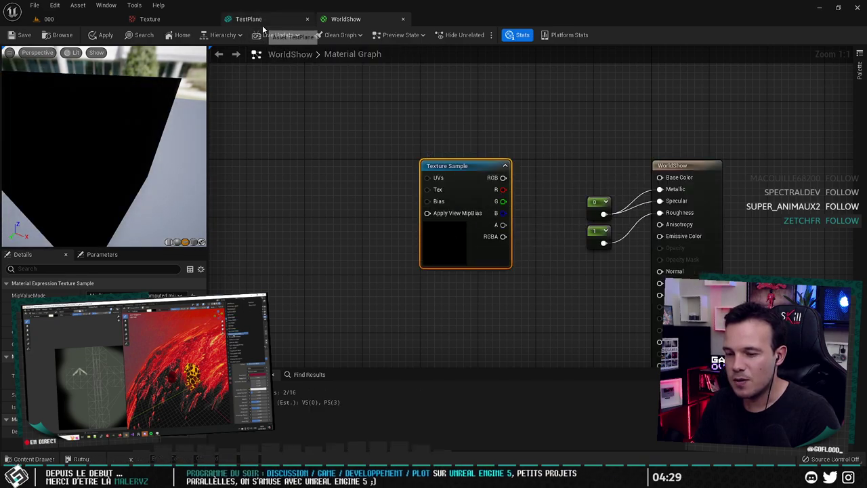
Save the palette texture and wire the WorldShow Texture Sample's RGB into Base Color.
click(269, 20)
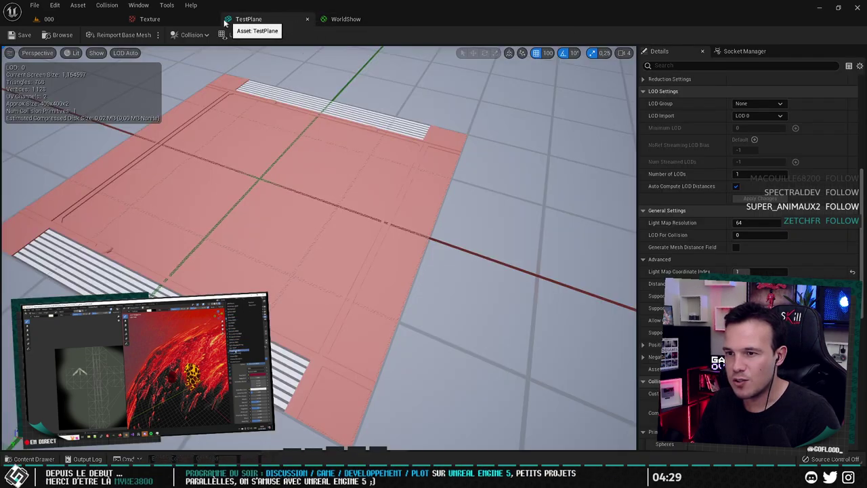
click(150, 19)
scroll(738, 262, up, 3)
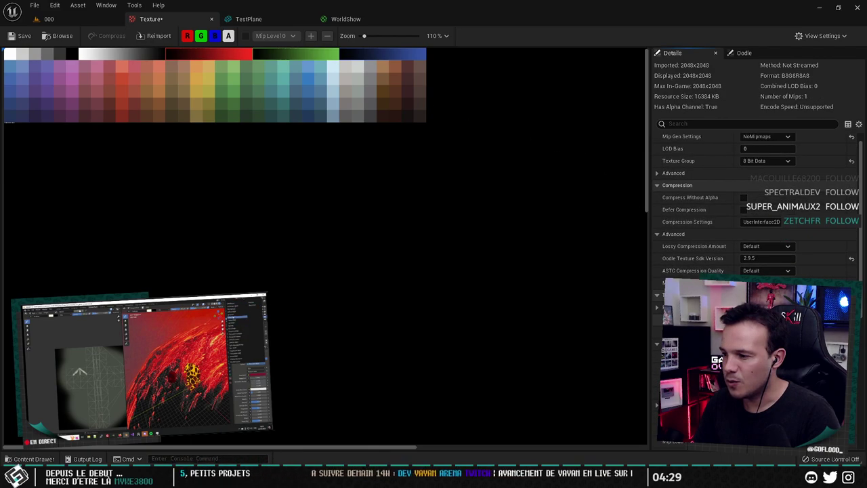
scroll(745, 203, up, 1)
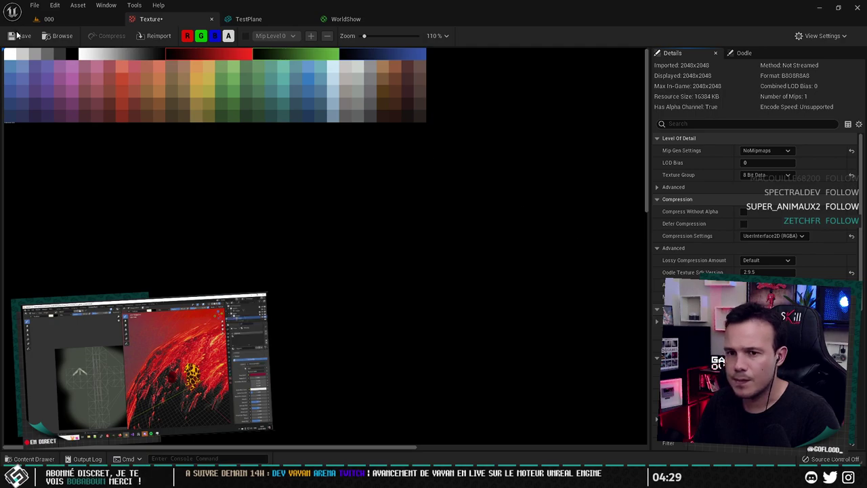
key(ctrl+s)
click(345, 19)
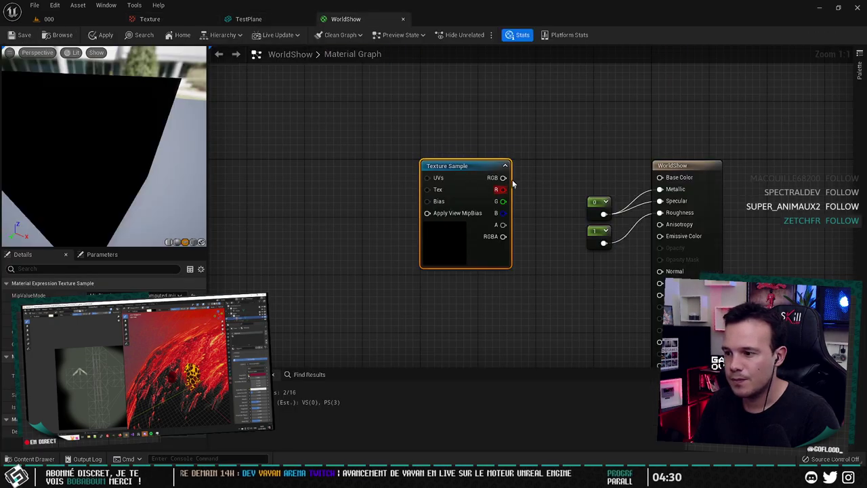
drag(503, 177, 655, 179)
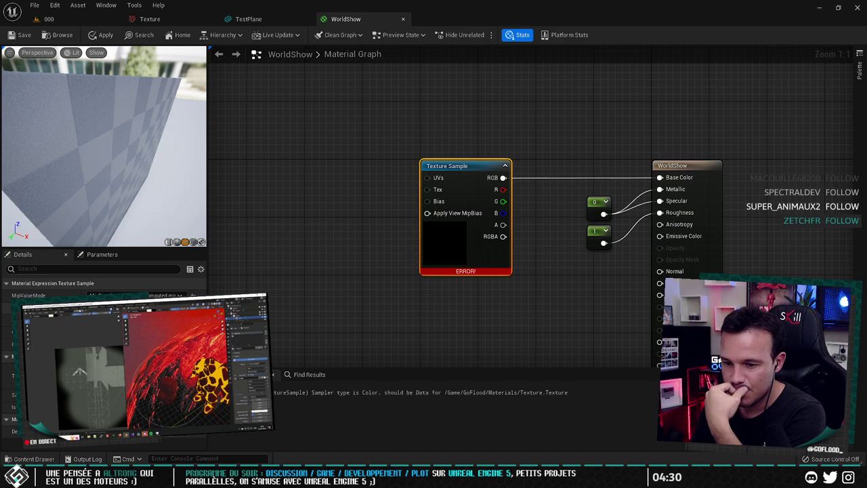
Reconnect RGB to Base Color and try different mip value modes on the Texture Sample.
alt+click(503, 178)
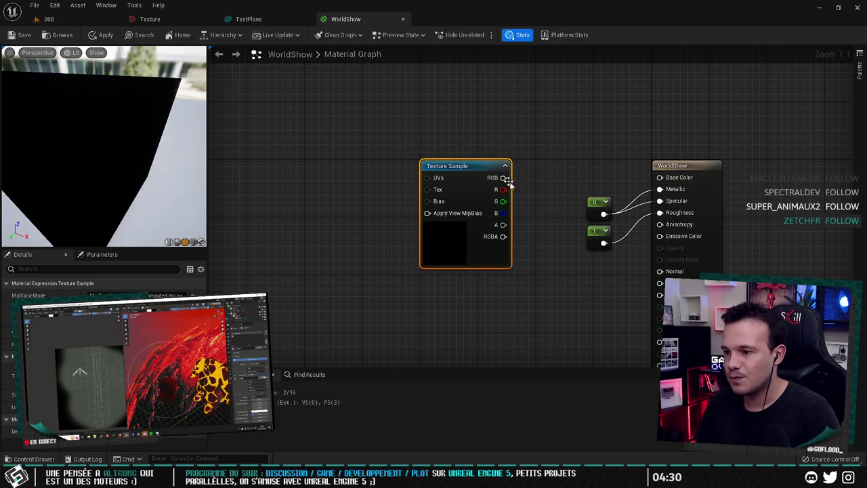
drag(503, 177, 660, 178)
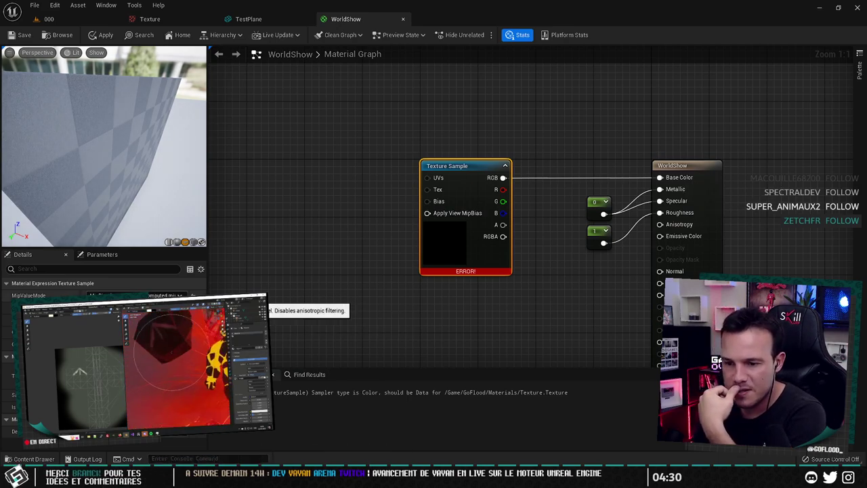
click(170, 295)
click(136, 311)
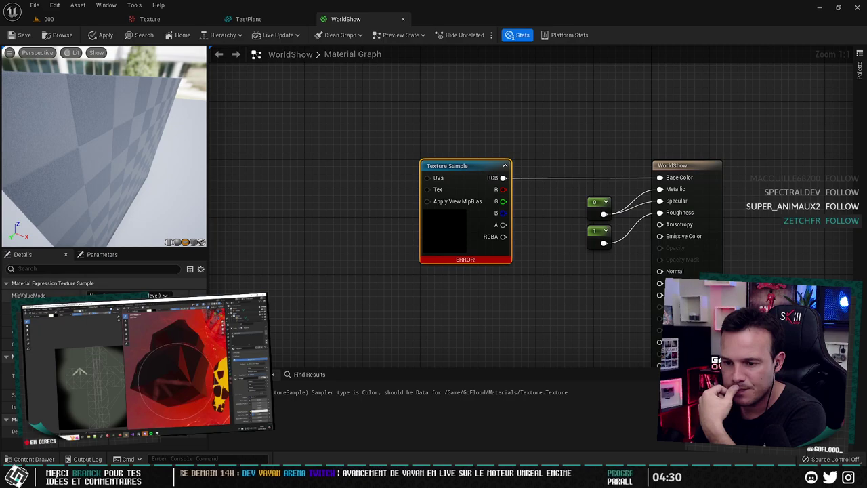
click(169, 295)
click(136, 334)
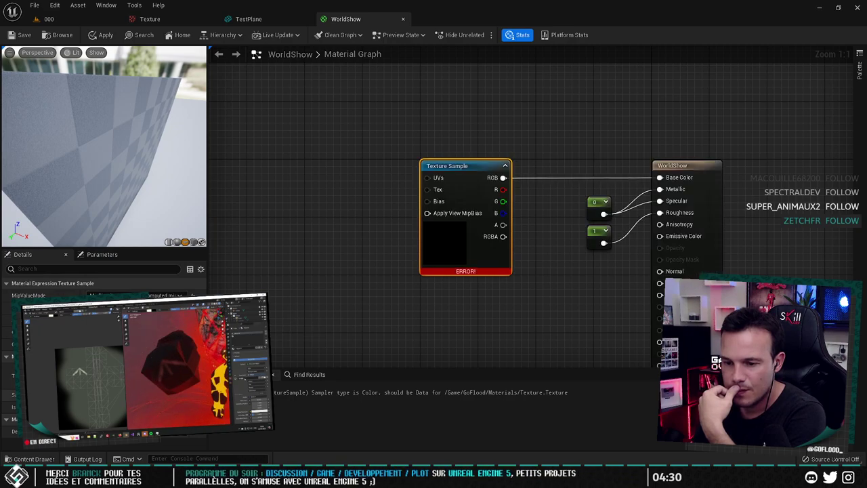
click(169, 295)
click(170, 295)
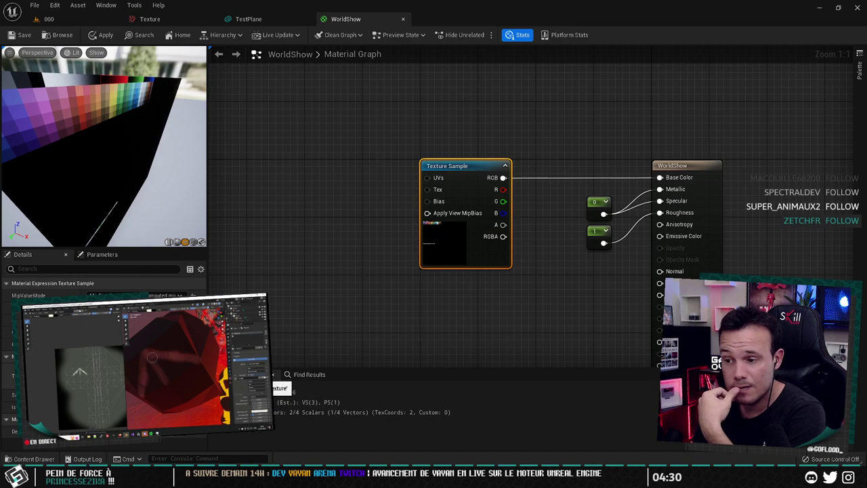
Set the Texture Sample's MipValueMode to the computed mip level and apply the material.
click(150, 19)
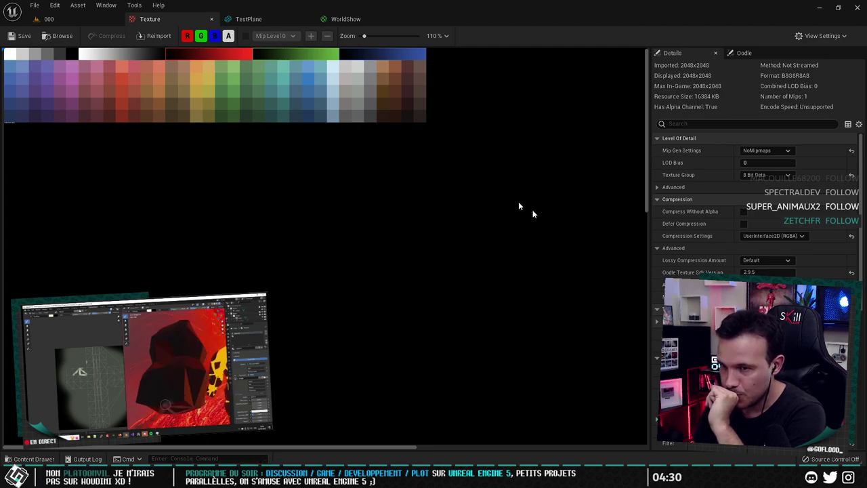
click(347, 19)
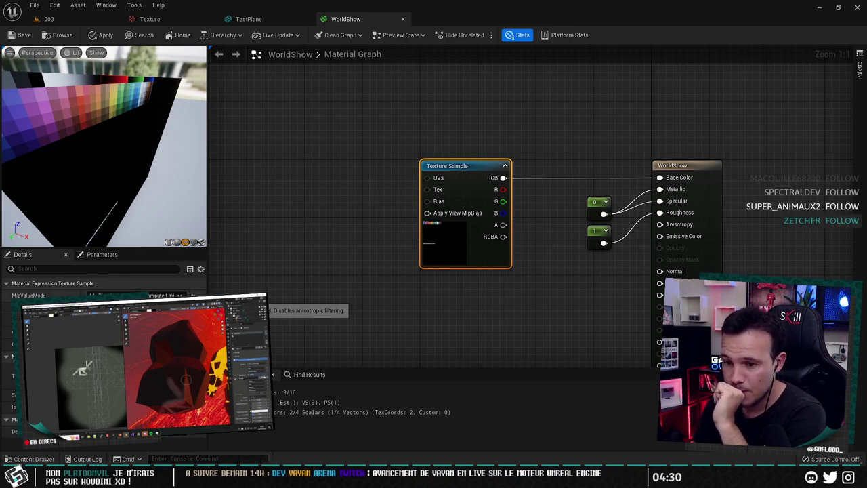
click(135, 308)
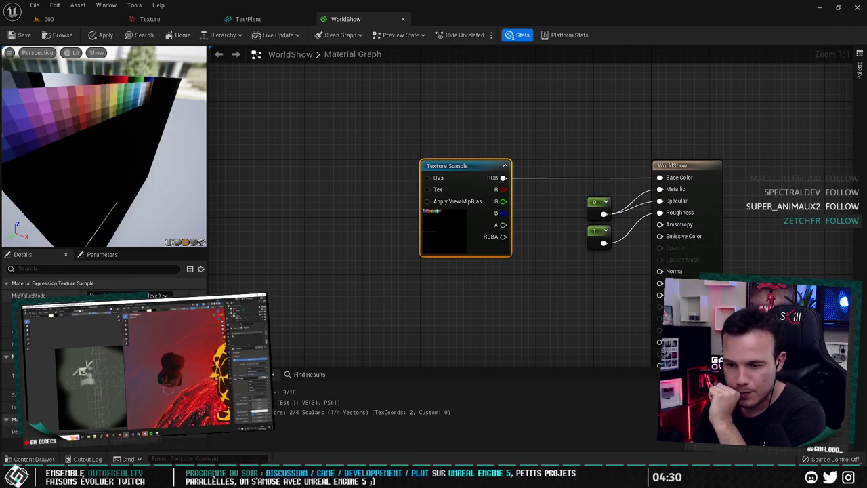
click(272, 309)
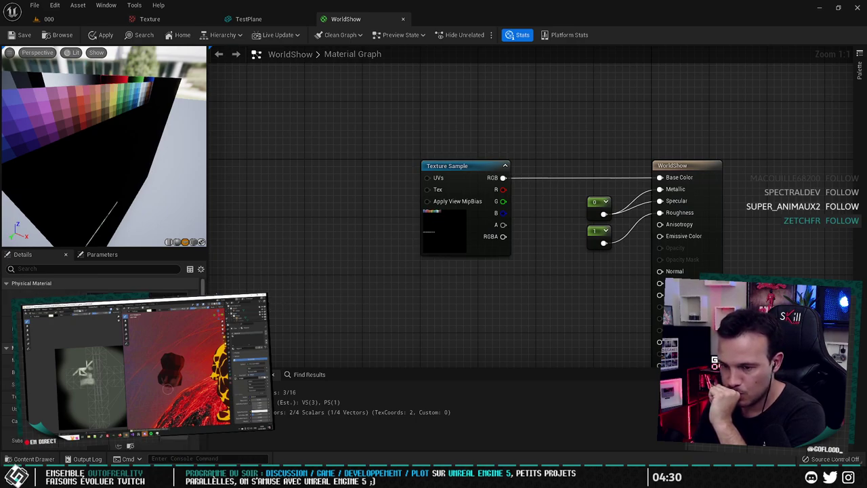
drag(513, 279, 237, 140)
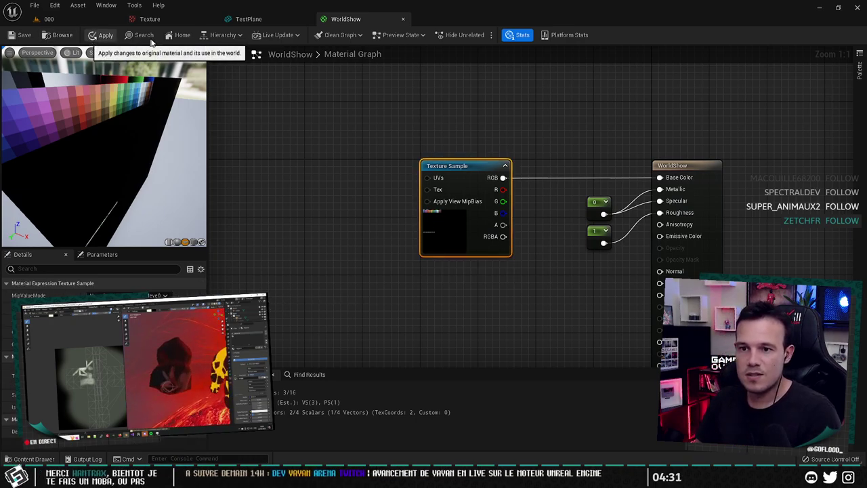
key(ctrl+s)
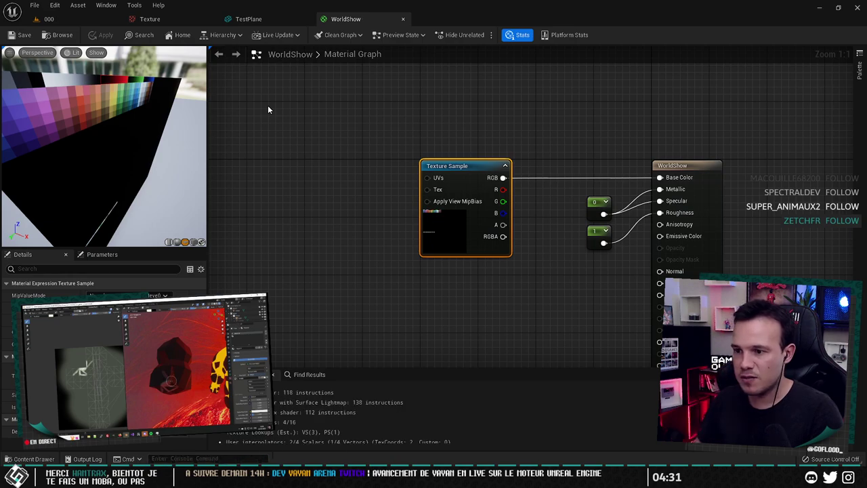
Check the palette texture's settings and return to level 000.
click(135, 5)
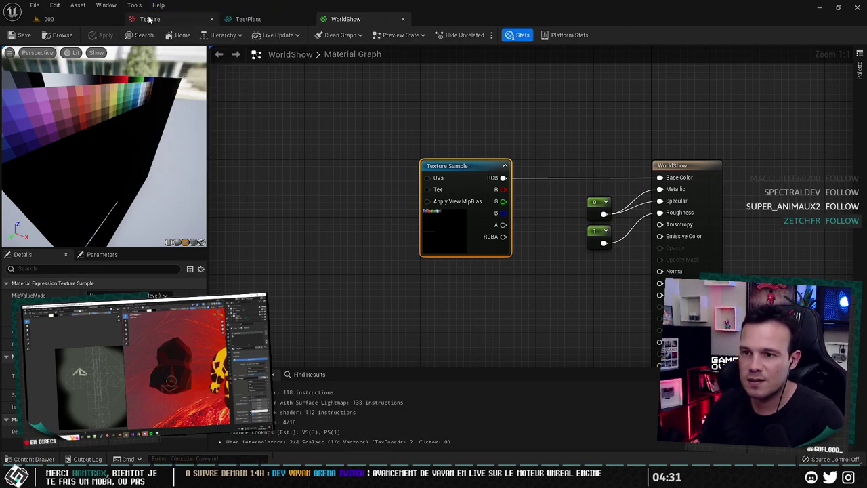
click(150, 19)
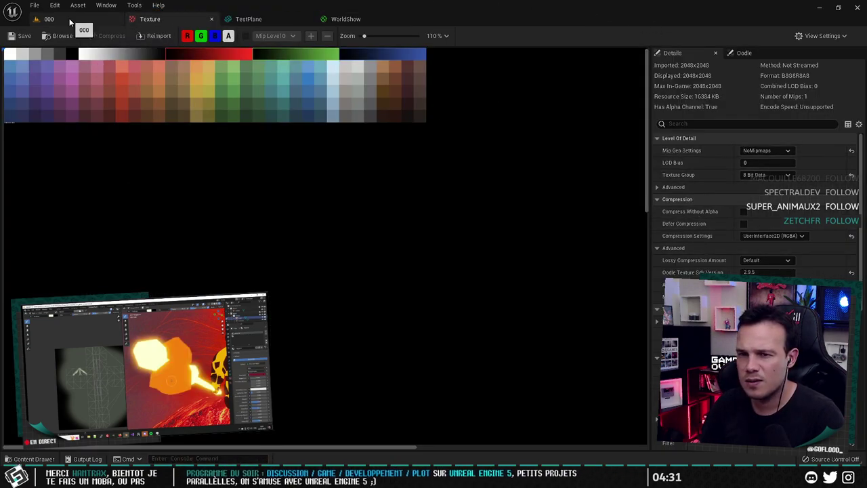
click(47, 19)
scroll(447, 157, down, 10)
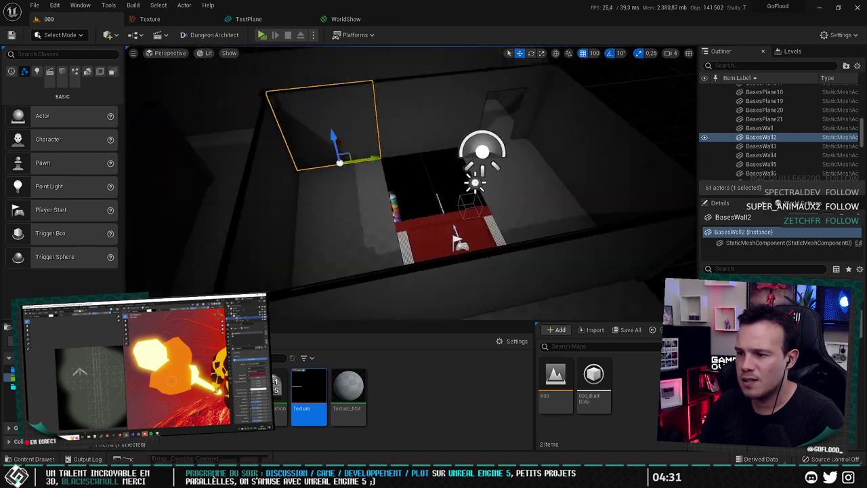
Inspect the red striped floor, then select the PostProcessVolume and undo to change the lighting.
drag(447, 204, 374, 218)
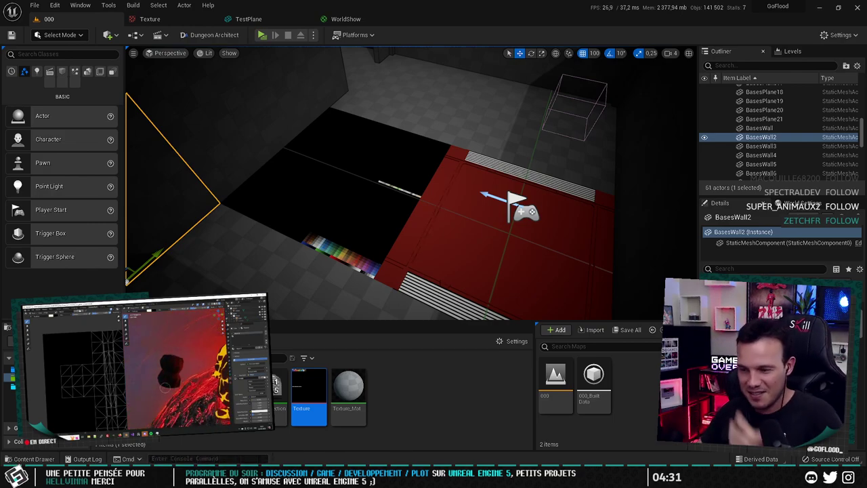
right_drag(465, 149, 420, 171)
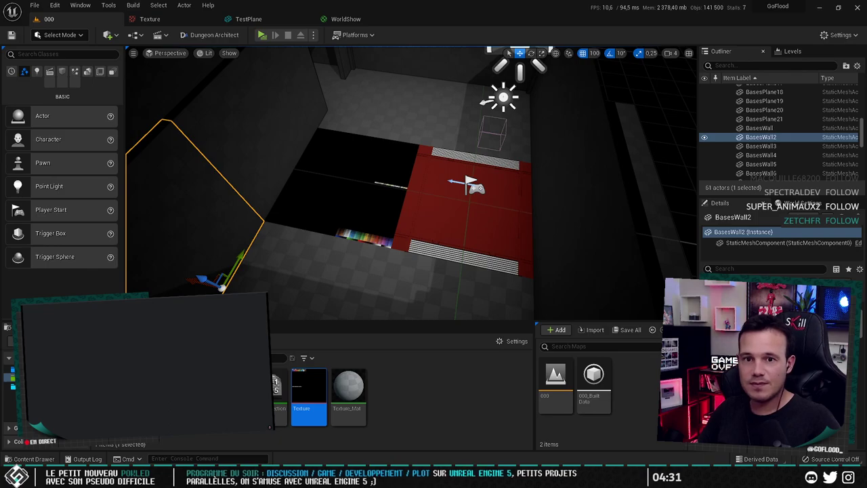
scroll(478, 120, down, 5)
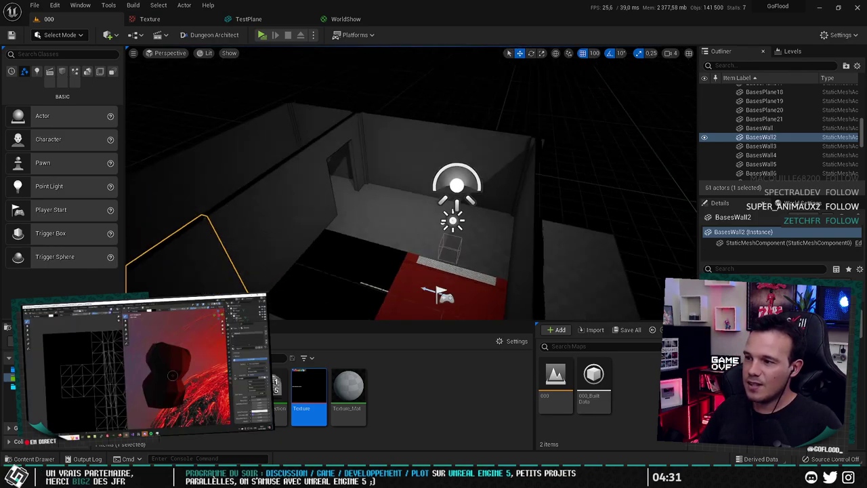
scroll(791, 144, up, 3)
scroll(791, 144, down, 8)
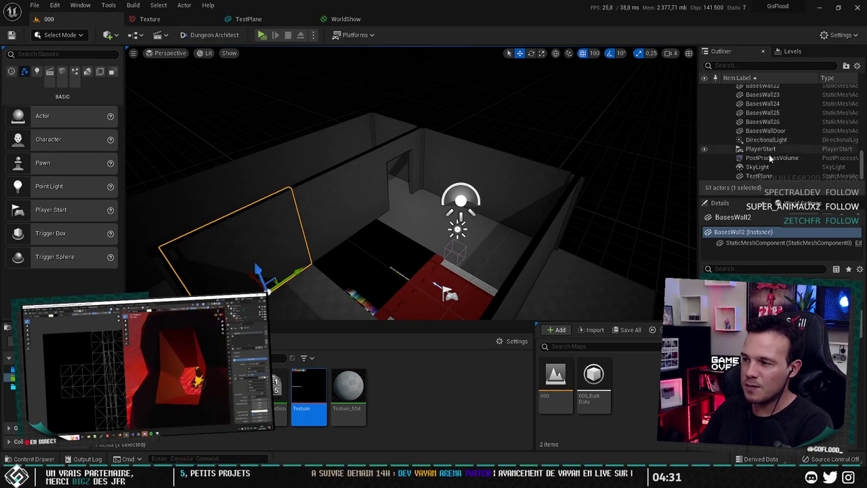
click(773, 158)
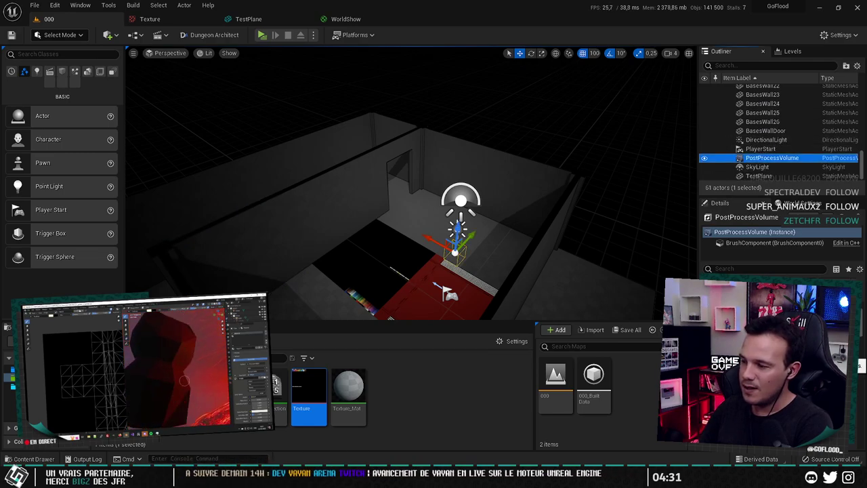
key(ctrl+z)
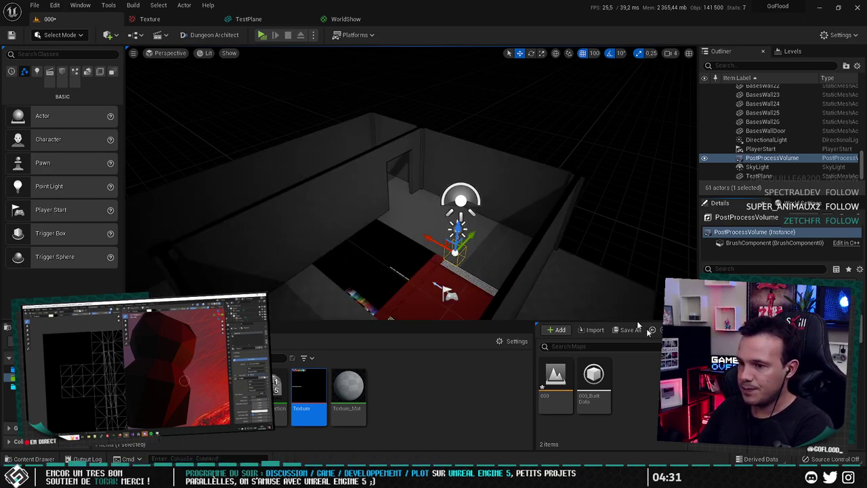
right_drag(637, 318, 556, 264)
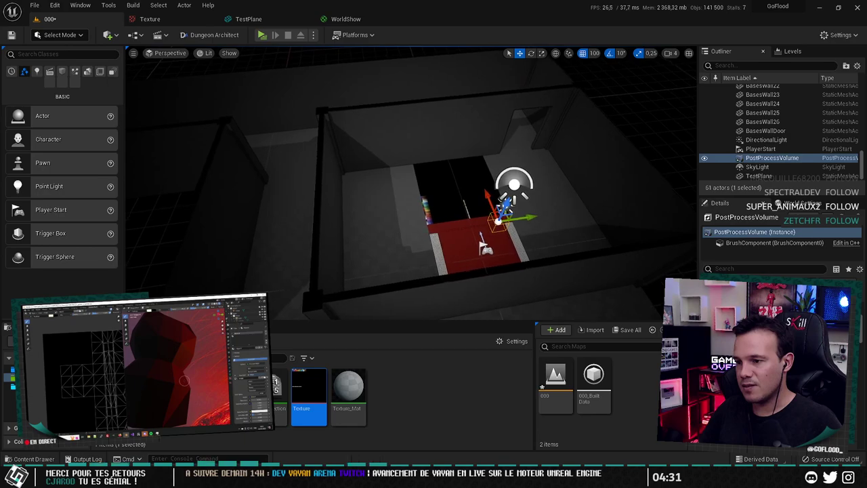
Play-test the level, walking the character up, down and across the red striped floor, then exit.
click(262, 35)
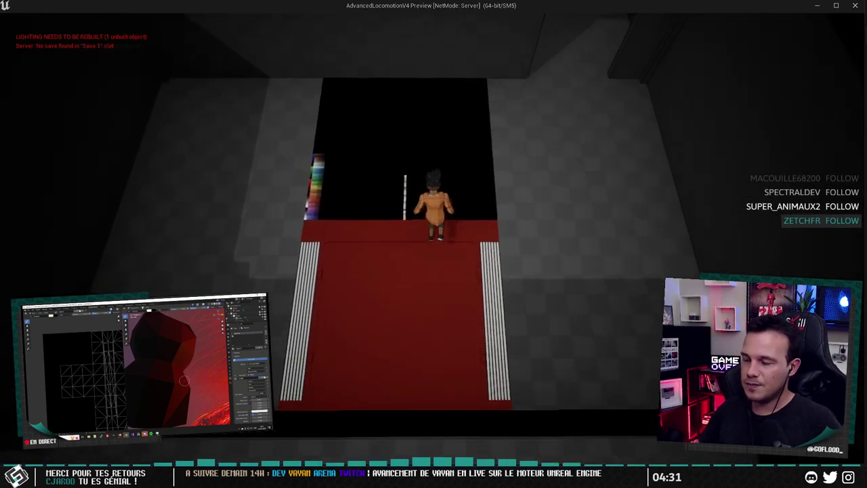
key(s)
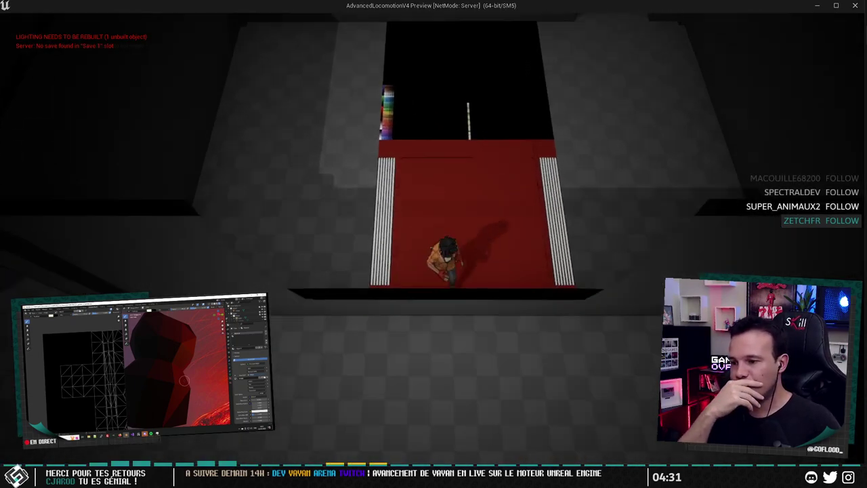
key(w)
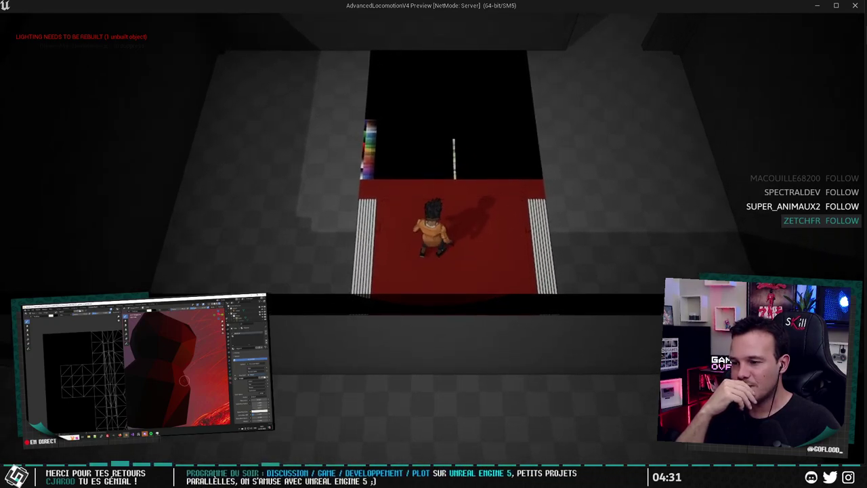
key(s)
key(s)
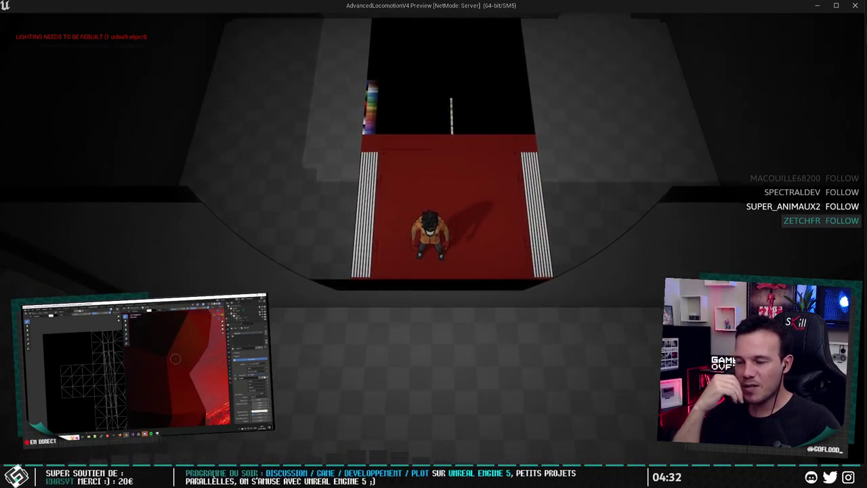
key(w)
key(s)
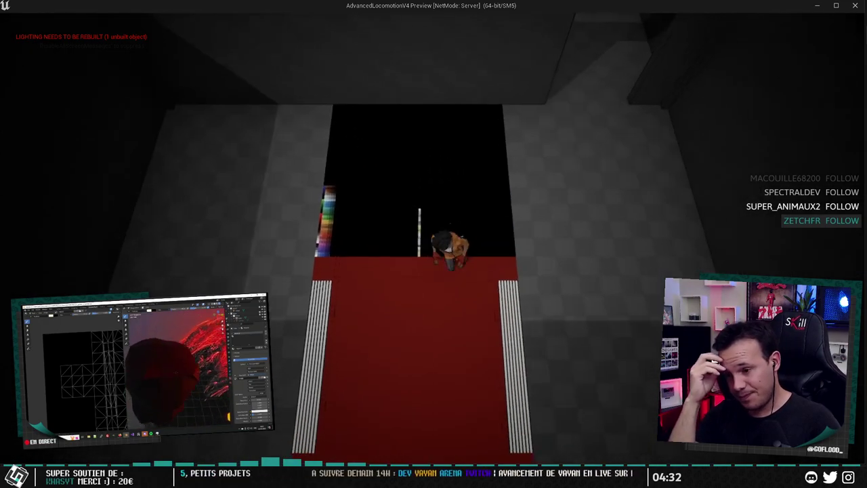
key(w)
key(s)
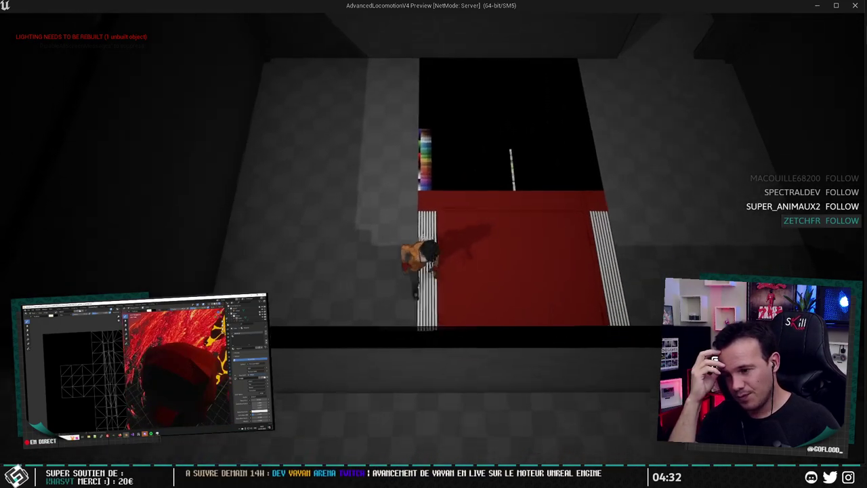
key(a)
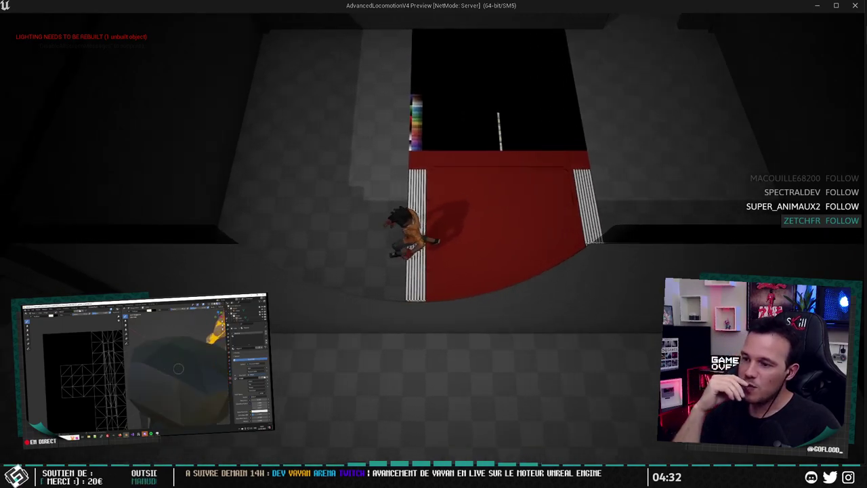
key(d)
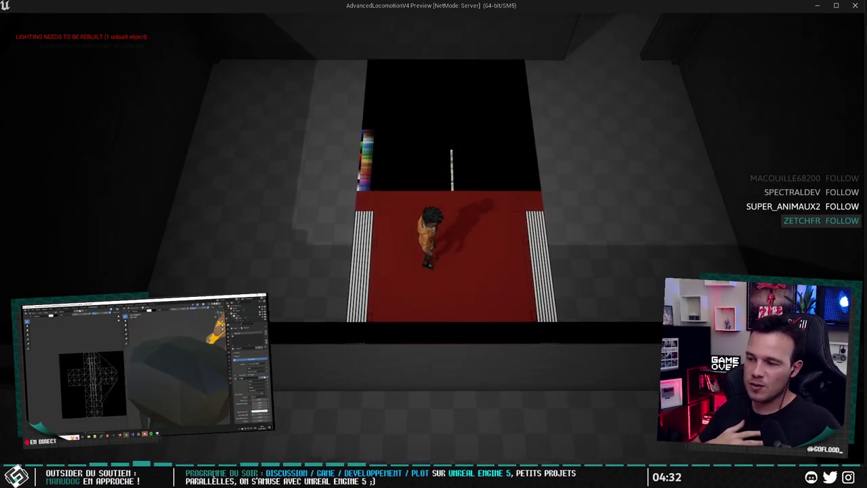
key(a)
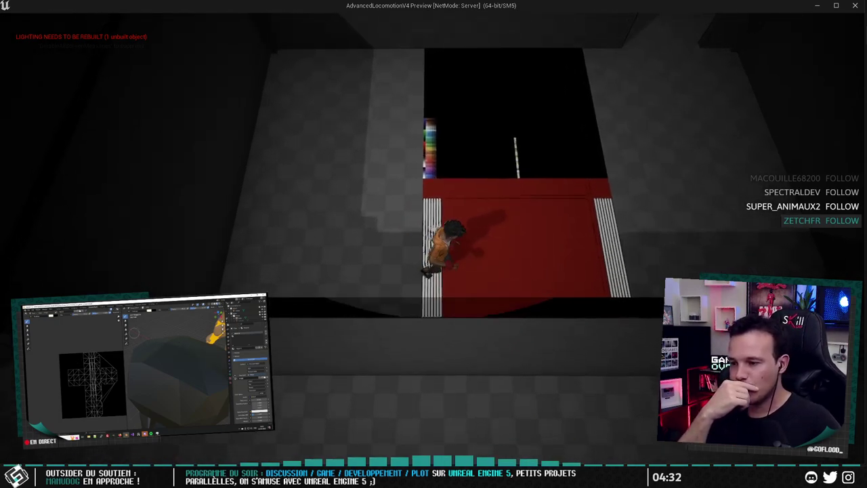
key(w)
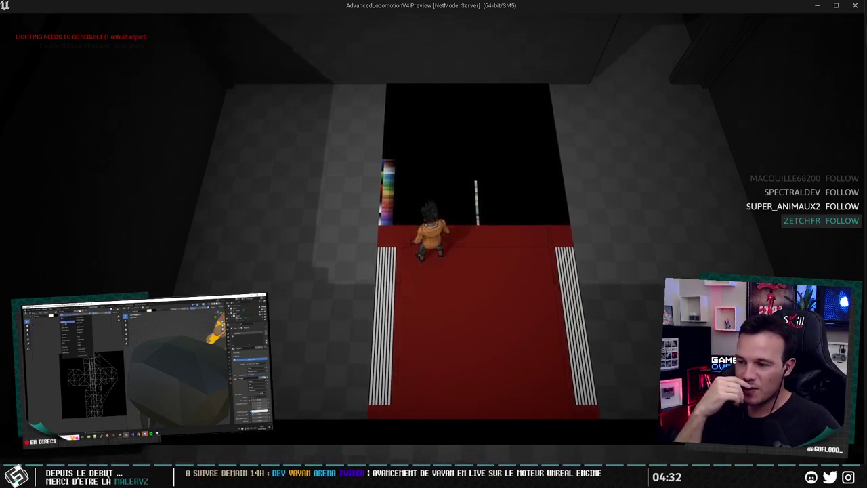
key(w)
key(Escape)
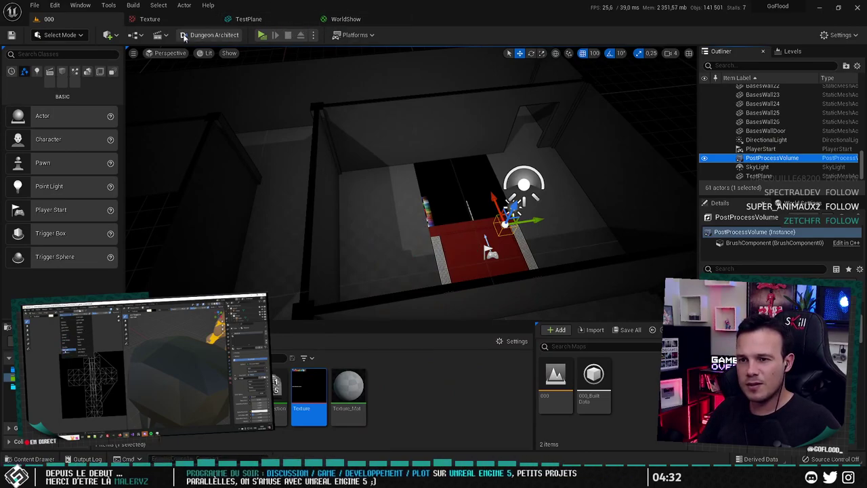
Check the WorldShow material, then return to the palette Texture editor's NoMipmaps and UserInterface2D settings.
click(150, 18)
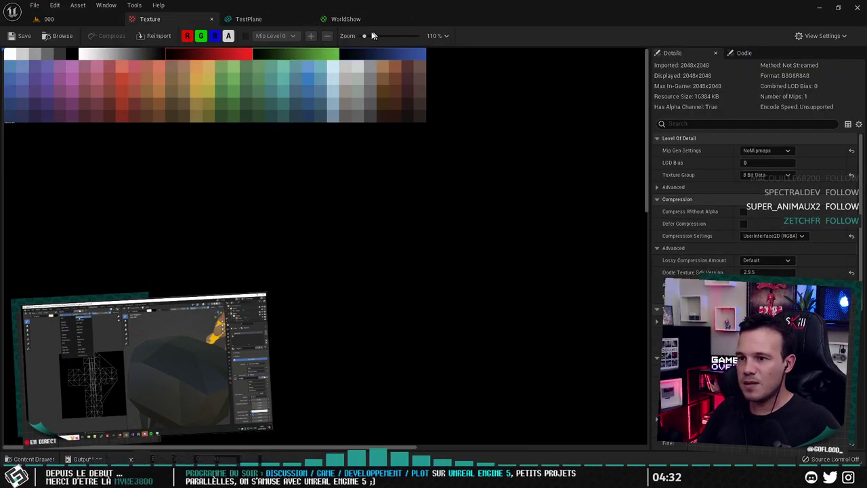
click(335, 19)
click(153, 18)
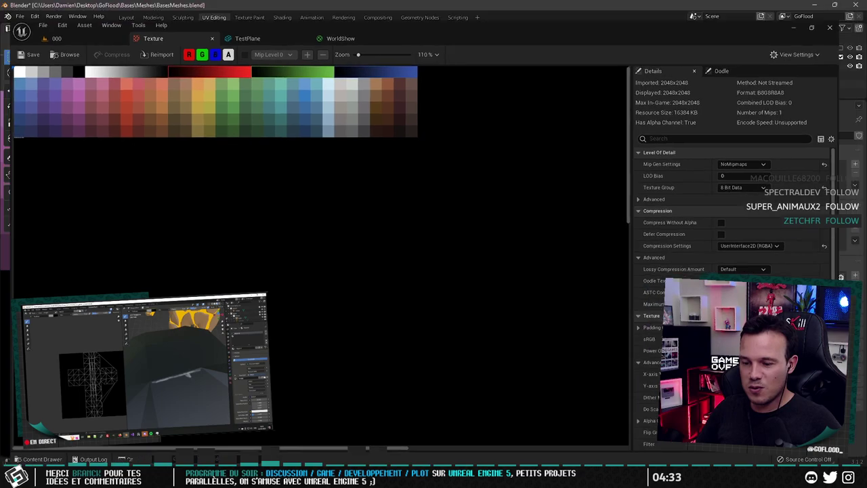
Minimize Photoshop and launch Vayan.uproject from the Vayan project folder.
key(alt+Tab)
key(alt+Tab)
key(Tab)
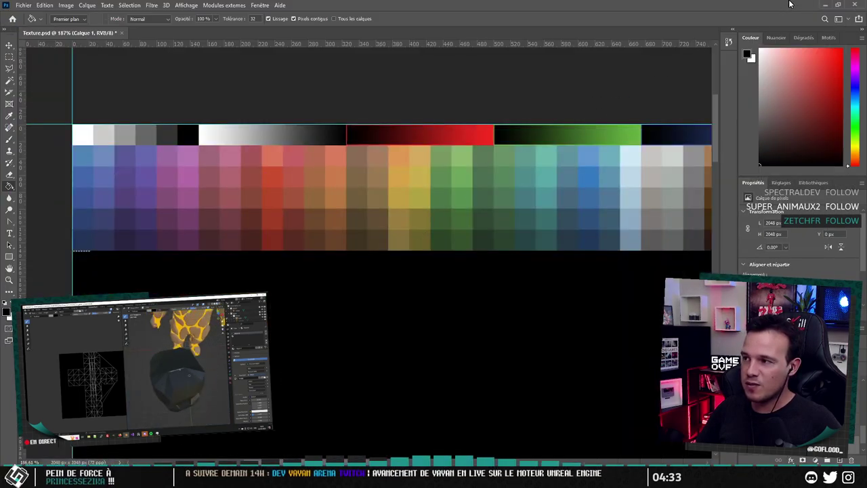
click(824, 4)
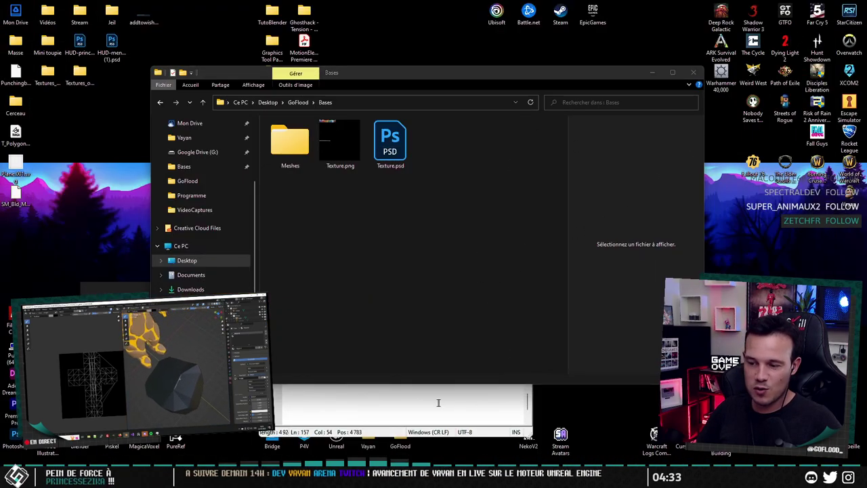
drag(384, 437, 385, 428)
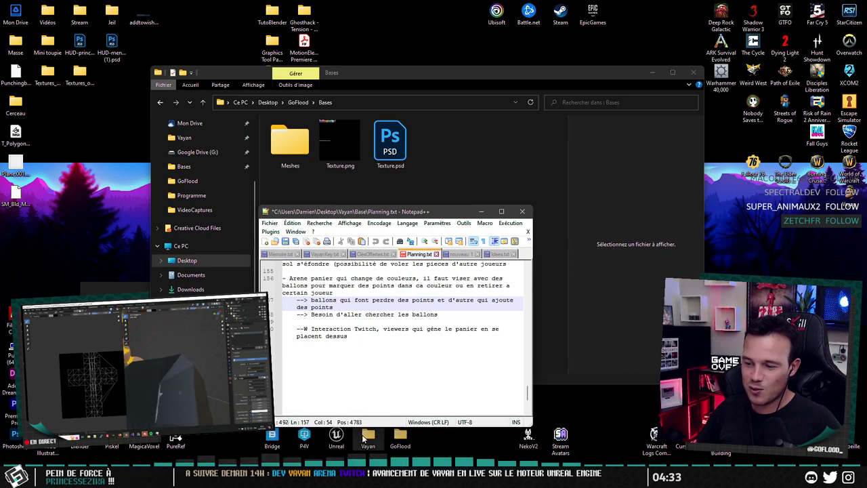
double_click(368, 436)
scroll(312, 357, down, 1)
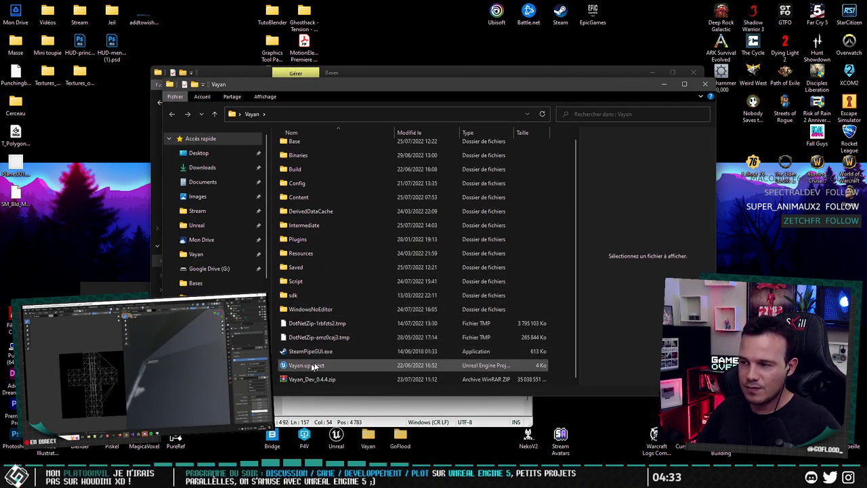
double_click(313, 366)
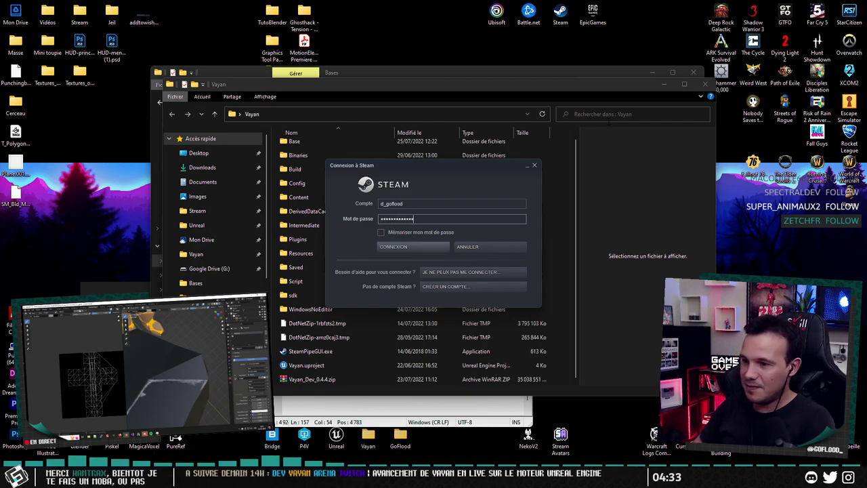
Sign in to Steam by re-entering the account password and entering the Steam Guard code.
key(Return)
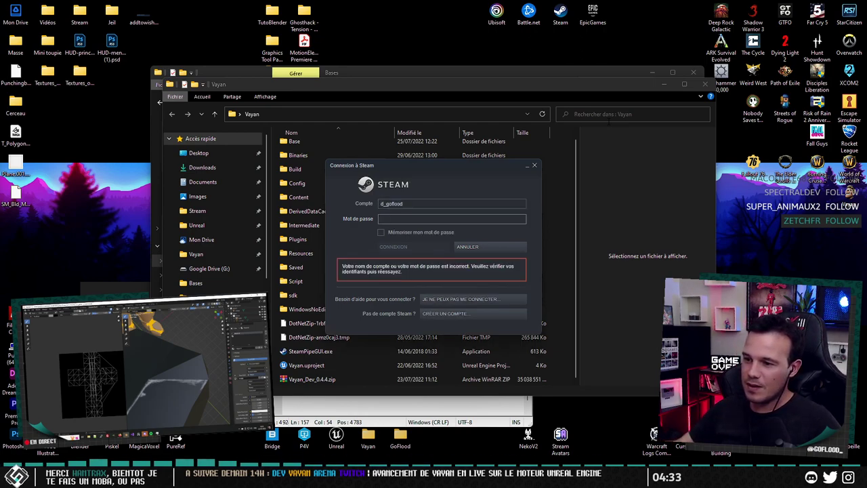
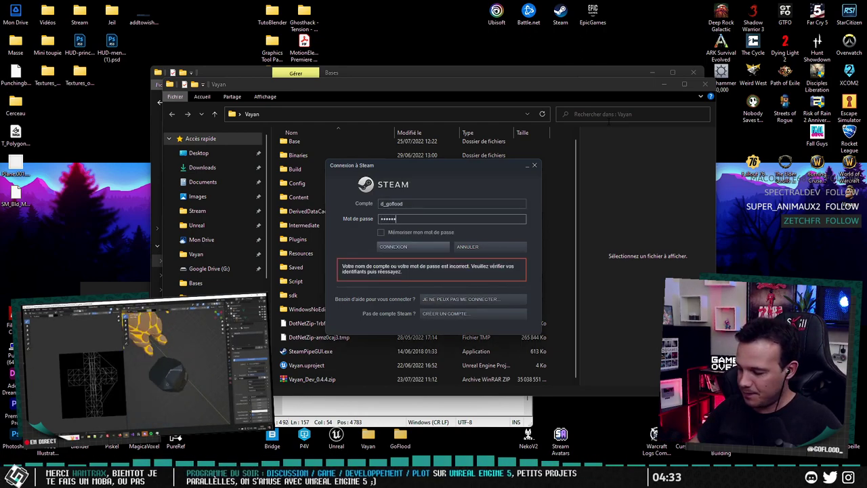
key(Return)
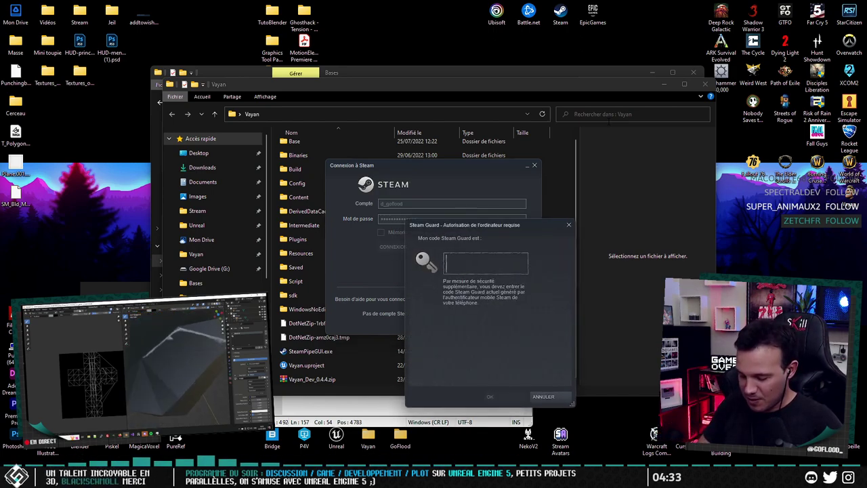
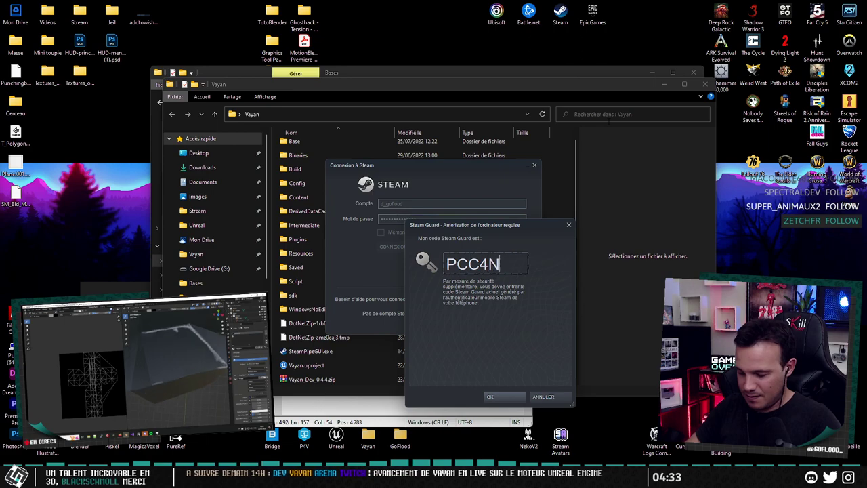
key(Return)
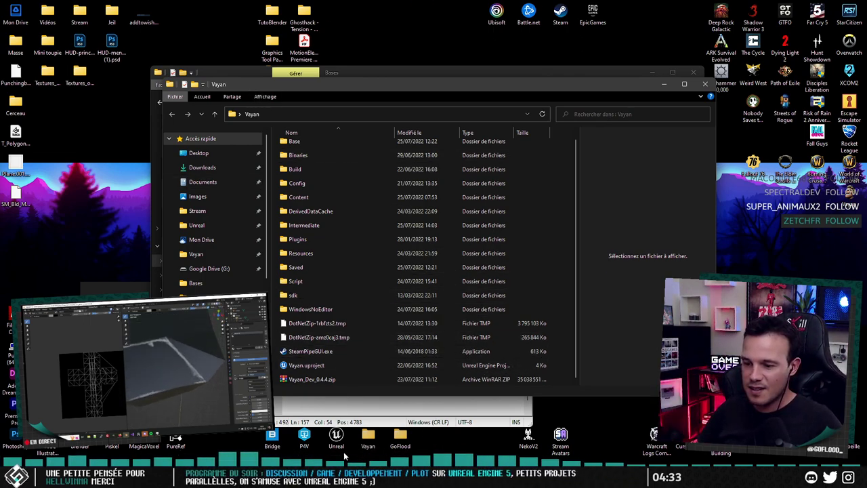
Close the Notepad++ planning notes and return to Blender.
click(304, 403)
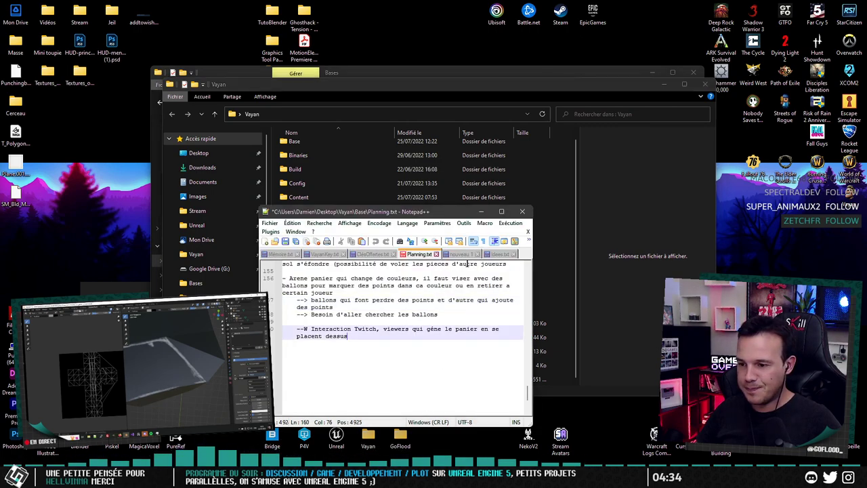
click(523, 211)
key(alt+Tab)
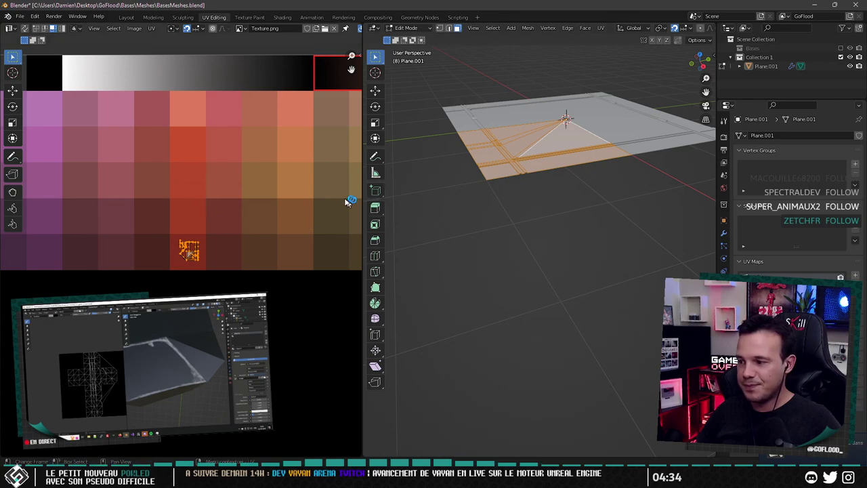
Orbit the Layout workspace viewport around the red striped floor plane.
click(127, 18)
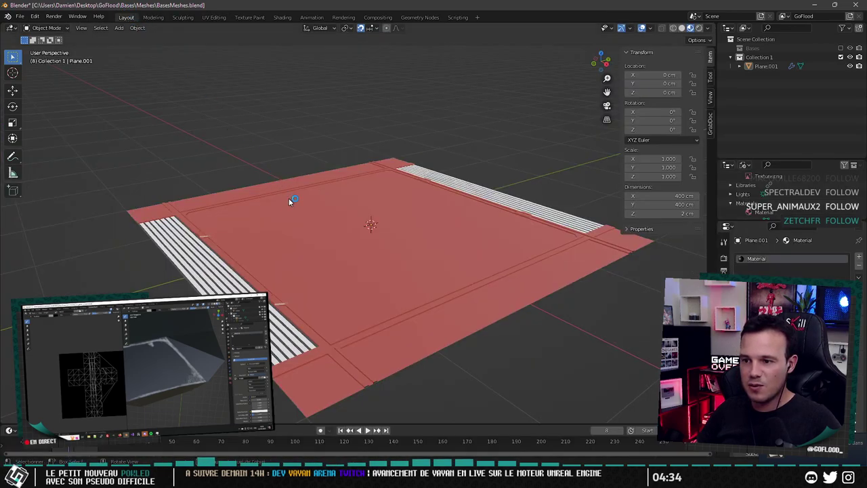
middle_drag(289, 199, 312, 188)
scroll(359, 213, down, 3)
scroll(344, 77, up, 3)
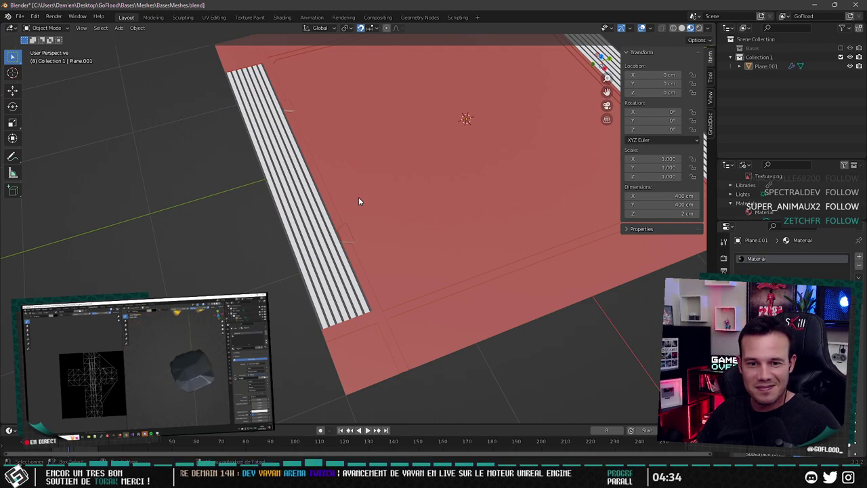
middle_drag(354, 242, 329, 176)
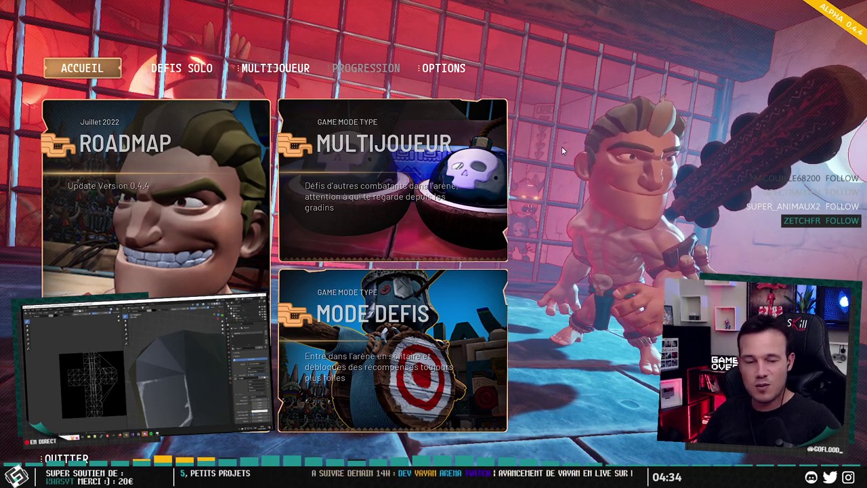
Create a new MULTIJOUEUR game and walk the character around the arena with A, Q and D.
click(276, 66)
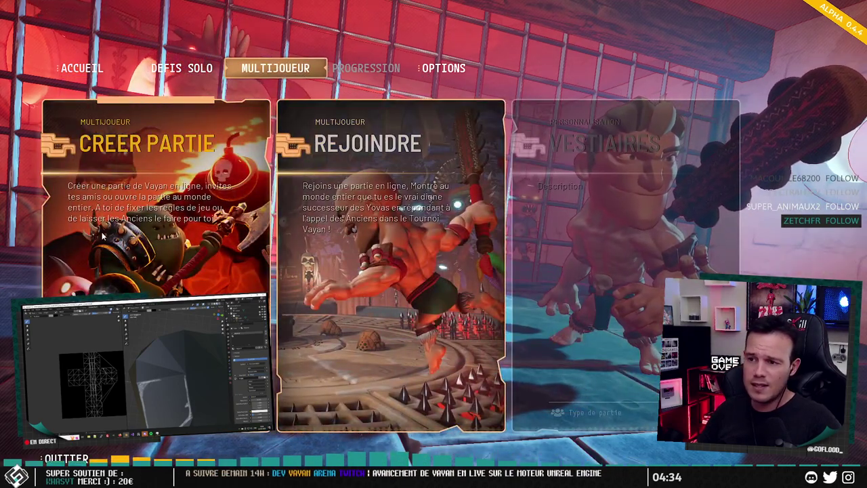
click(261, 217)
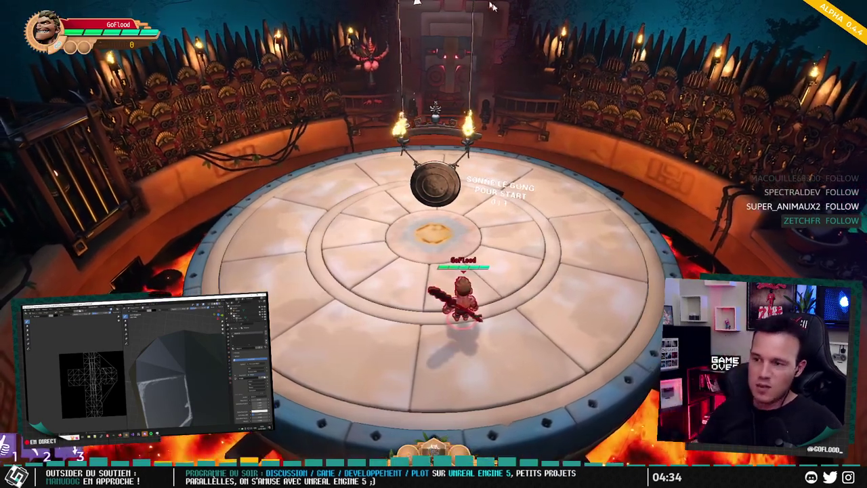
key(a)
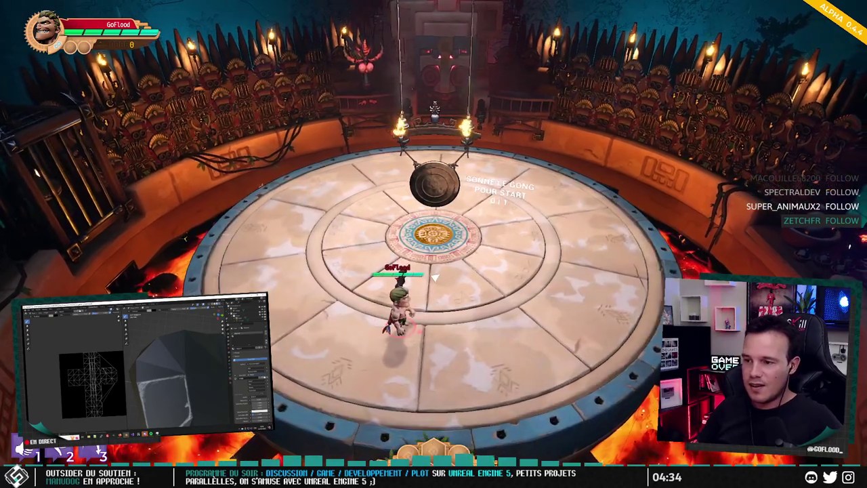
key(q)
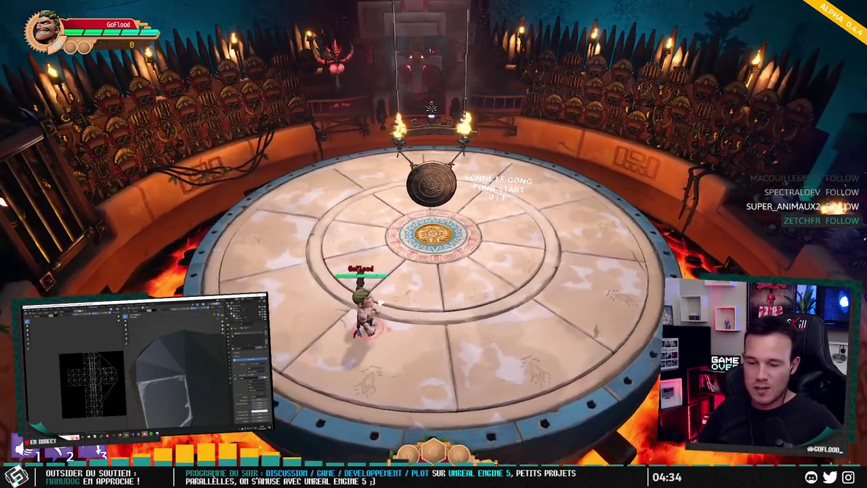
key(d)
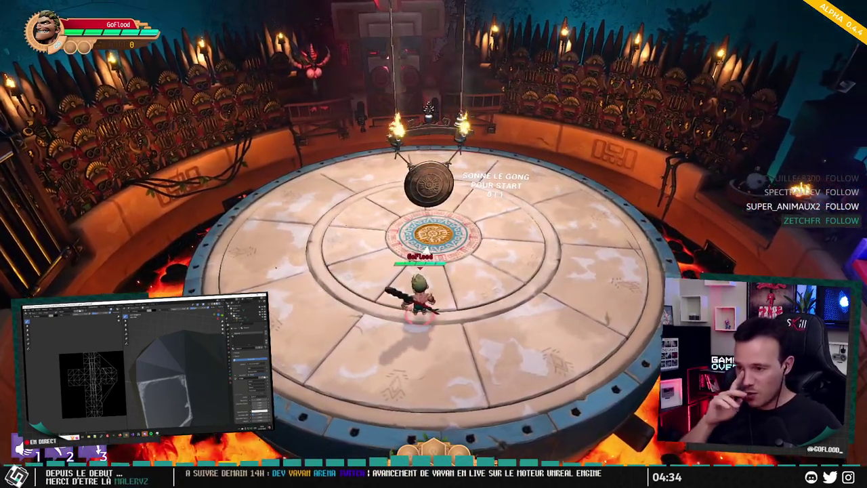
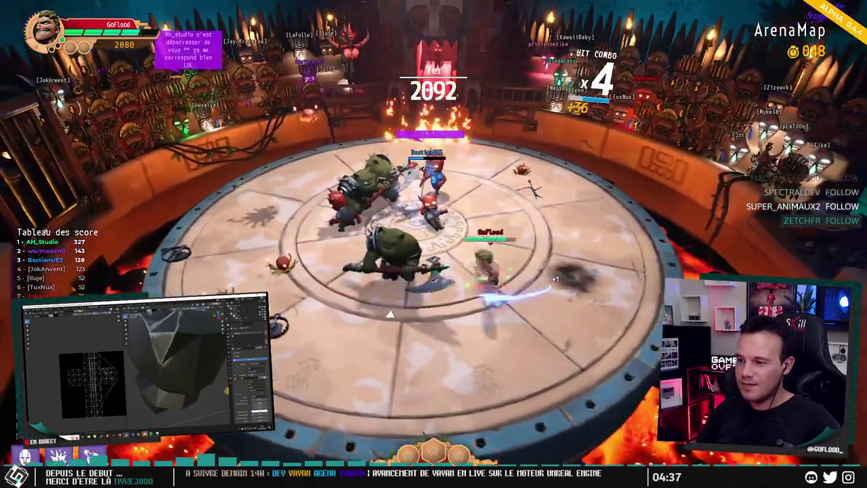
Zoom and orbit around the red striped floor tile in Blender, then bring up the Unreal level editor.
key(alt+Tab)
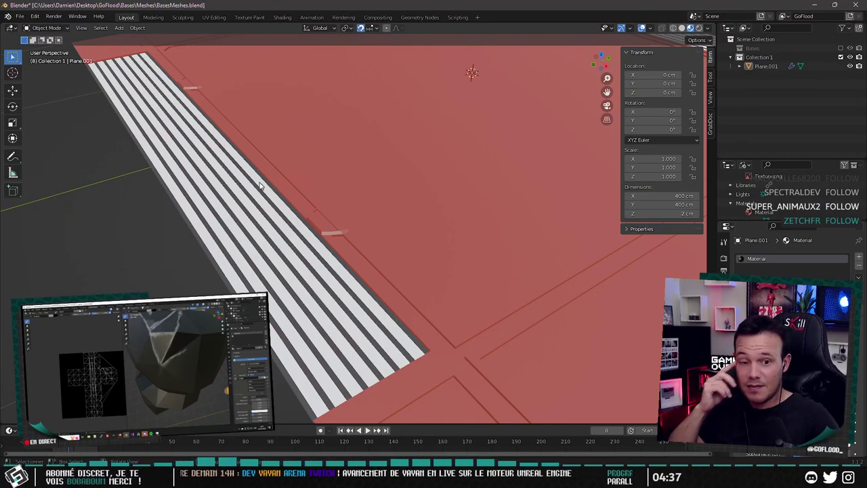
scroll(404, 301, down, 2)
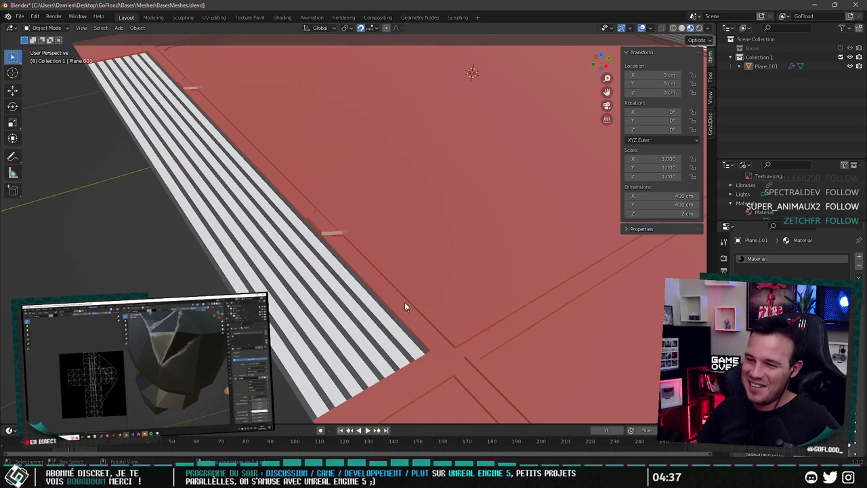
middle_drag(404, 302, 433, 223)
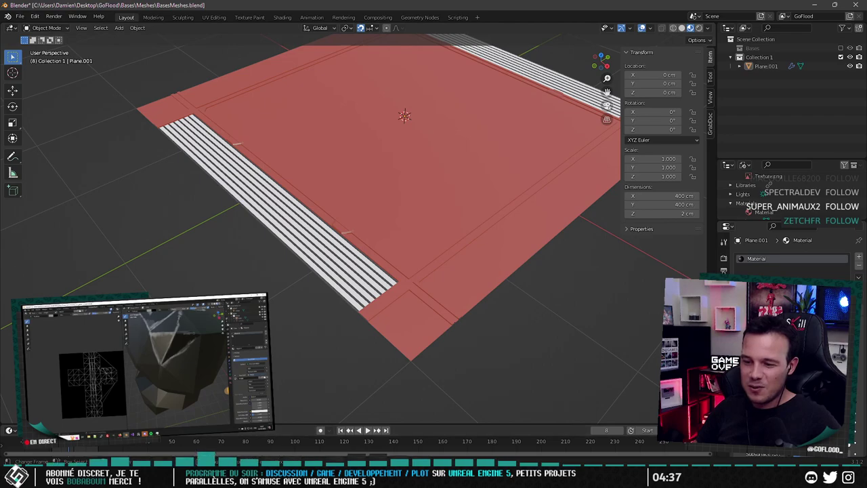
key(alt+Tab)
click(49, 19)
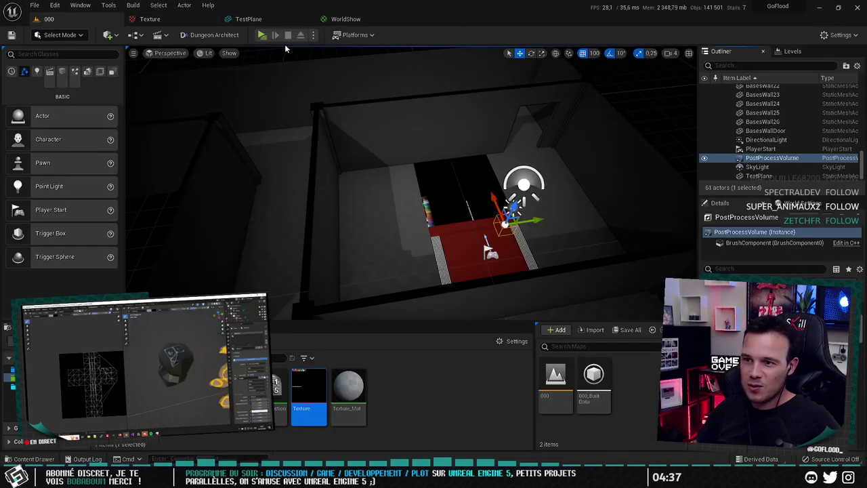
Start a play session and walk the character across the red floor into the upper corridor.
click(262, 35)
key(s)
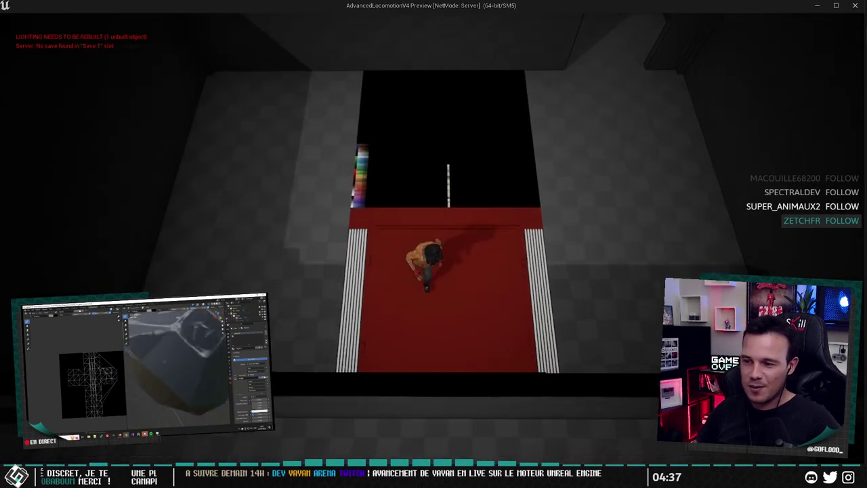
key(d)
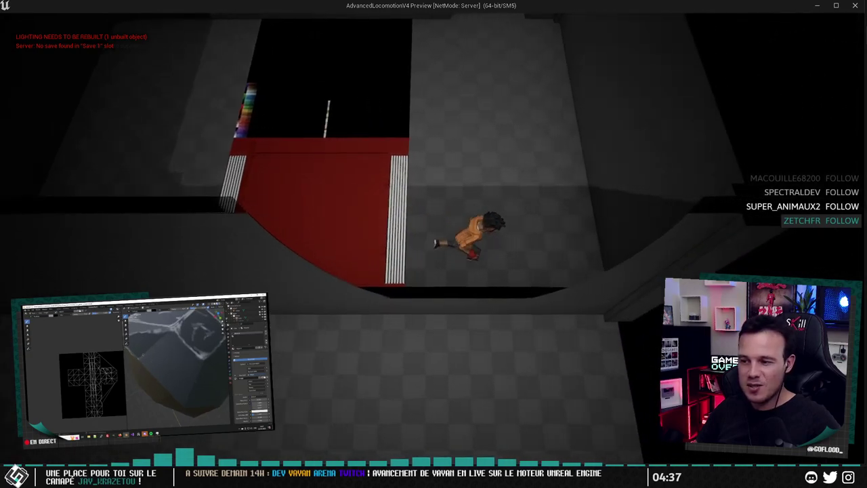
key(w)
key(w)
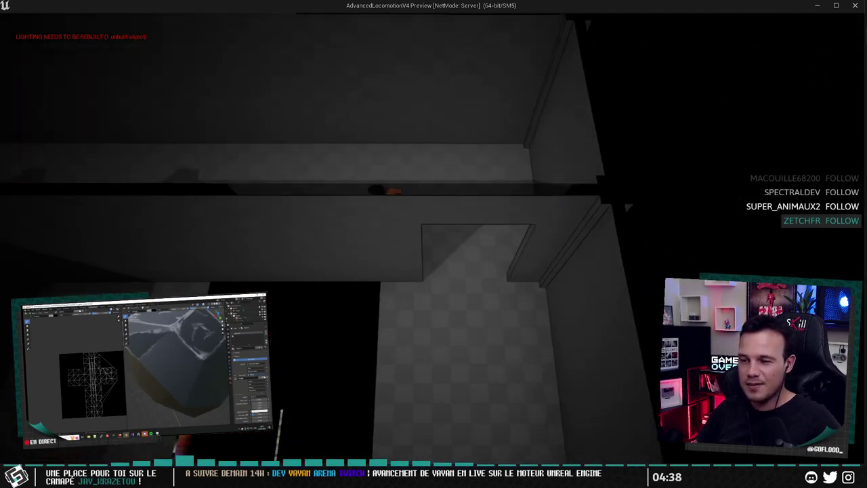
key(d)
key(a)
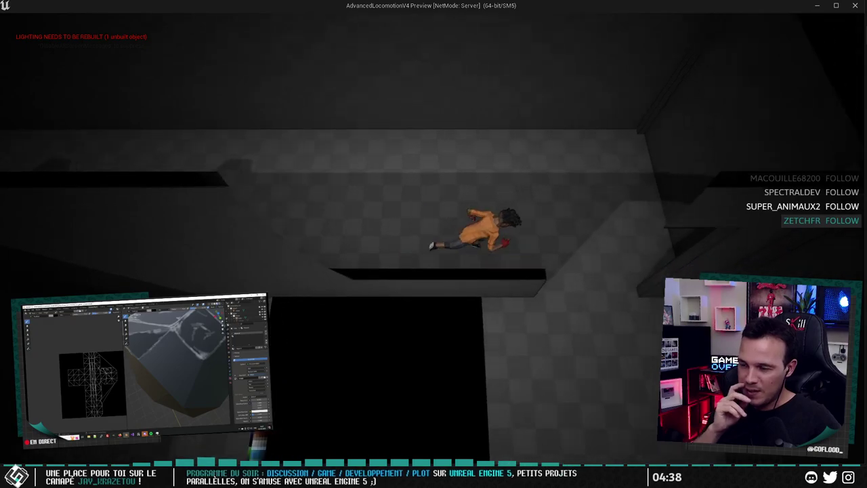
key(s)
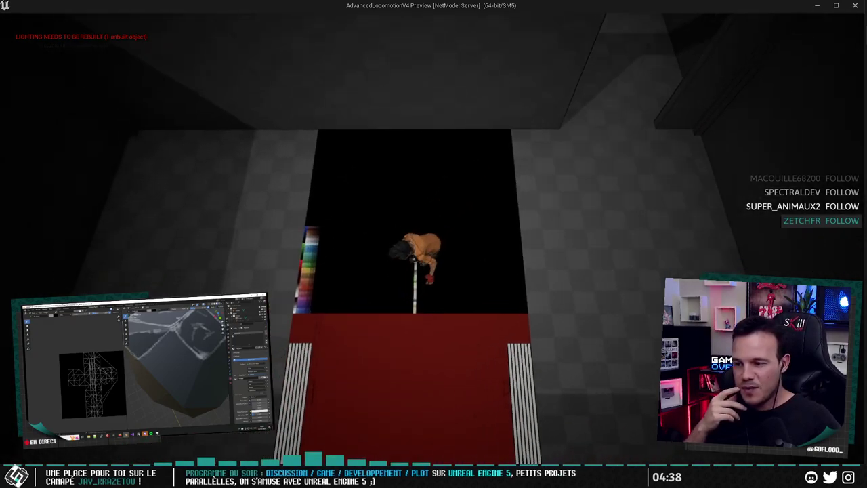
Walk back over the tile, along the corridor and up the ramp into the room, then stop playing.
key(a)
key(d)
key(w)
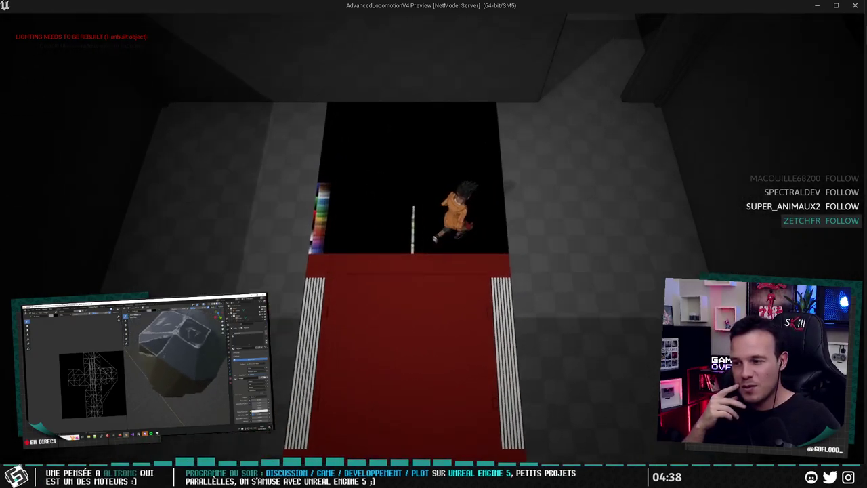
key(a)
key(w)
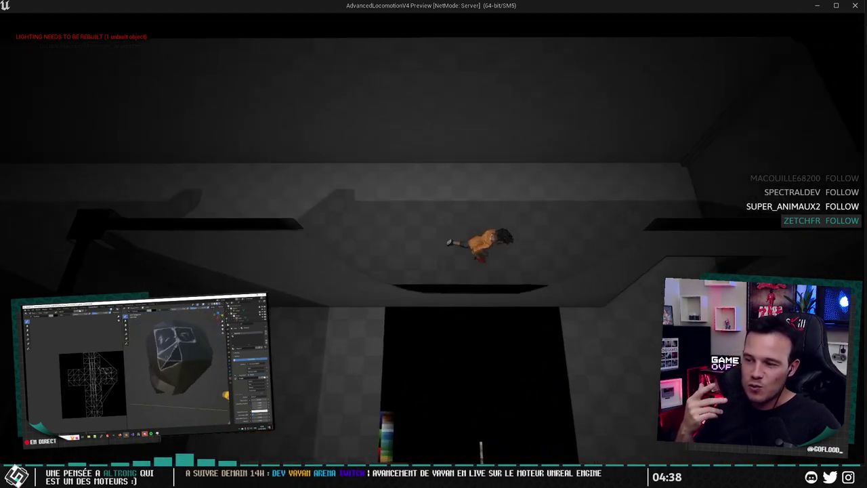
key(w)
key(w)
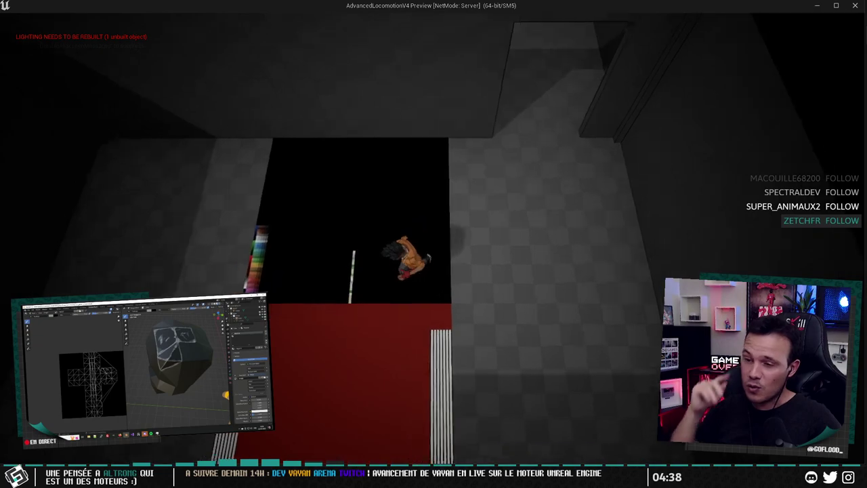
key(Escape)
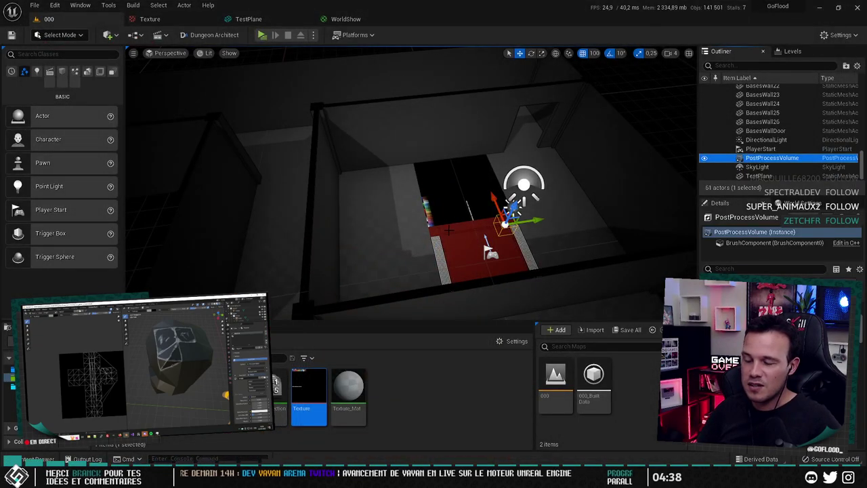
Return from the Unreal editor to the Blender window showing the 400 cm plane.
scroll(448, 230, up, 8)
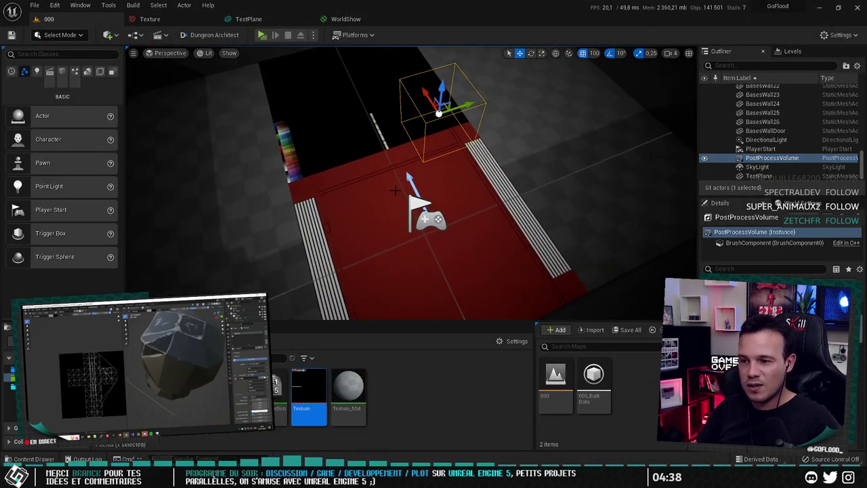
scroll(395, 190, down, 10)
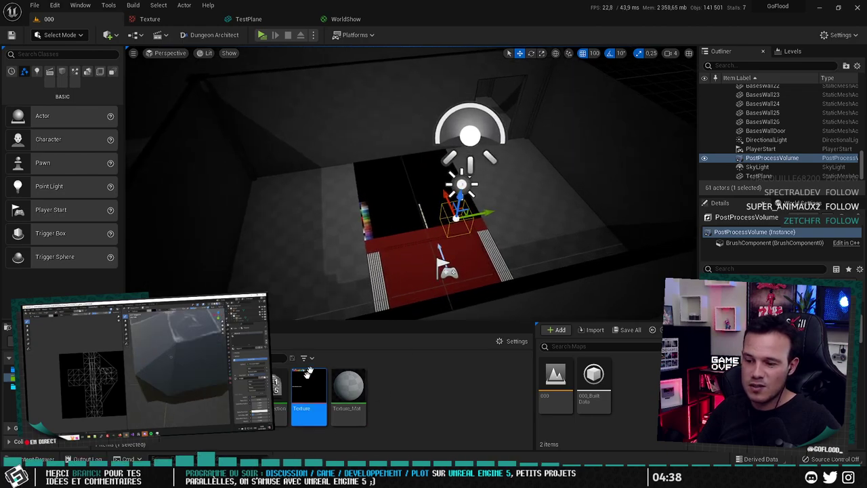
key(alt+Tab)
Zoom and orbit around Plane.001 to see the whole red tile from above, then switch to Unreal Editor.
scroll(371, 281, up, 3)
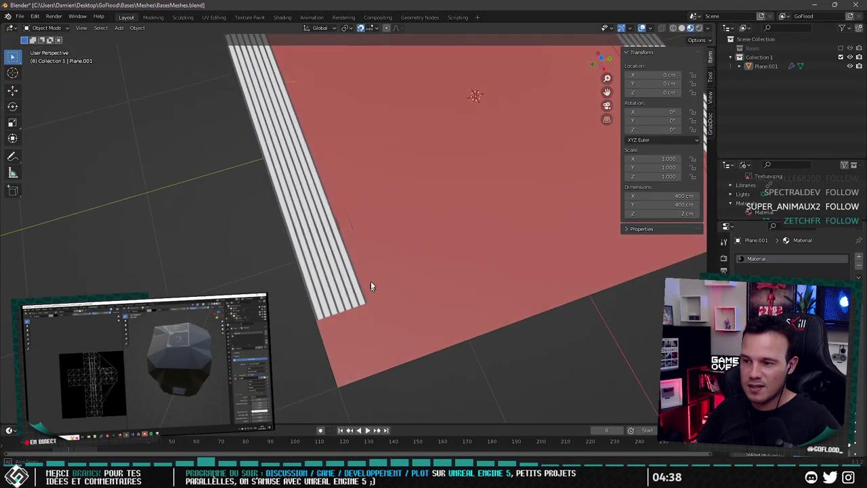
scroll(391, 217, down, 4)
middle_drag(390, 217, 410, 195)
scroll(408, 195, up, 3)
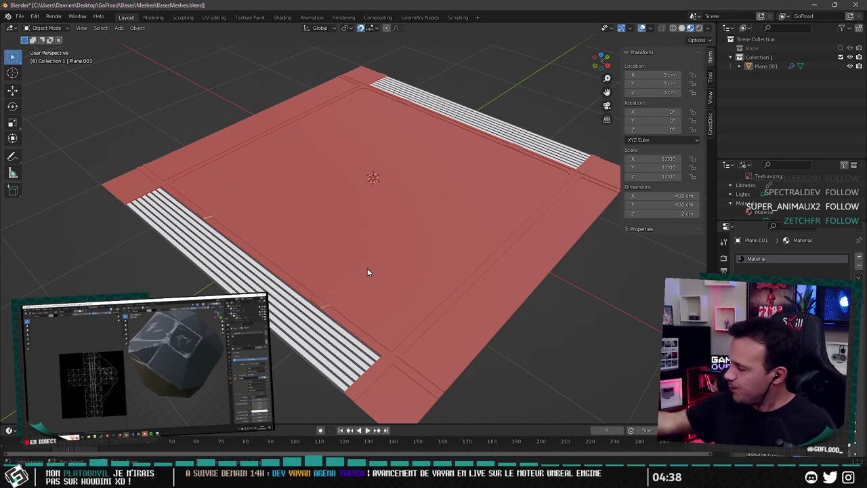
middle_drag(367, 271, 390, 248)
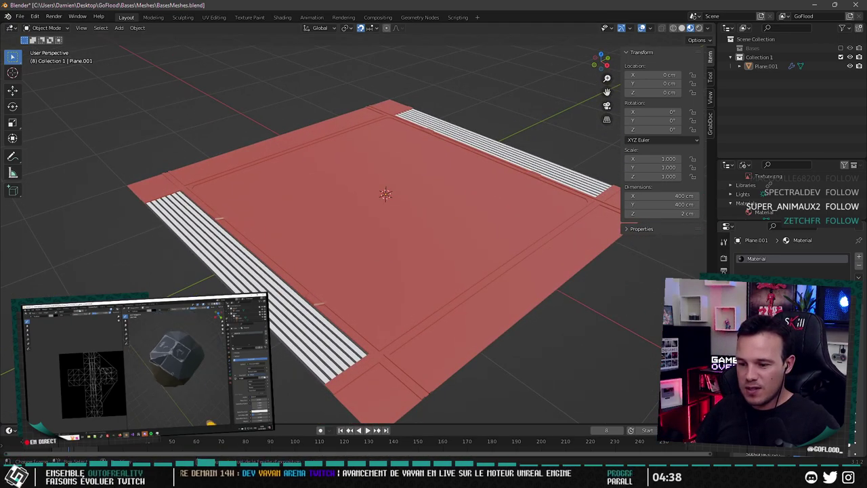
key(alt+Tab)
Run and stop a quick play preview, then back in Blender orbit to a low side view of the tile.
click(266, 34)
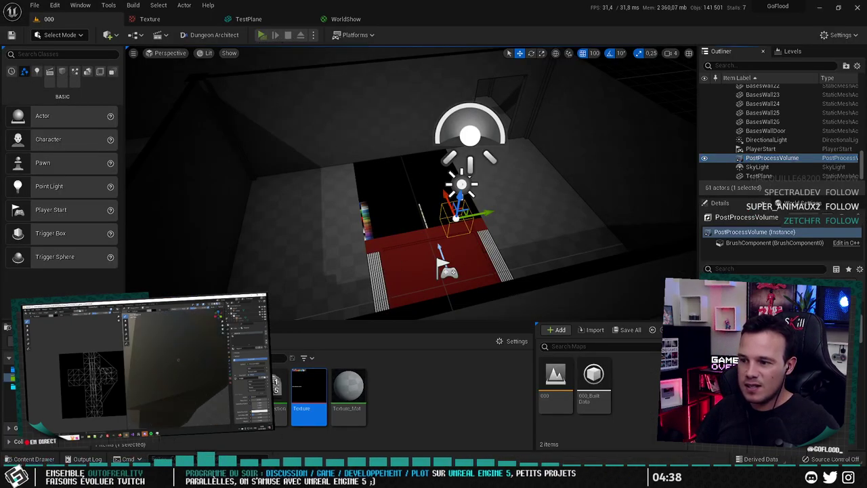
key(Escape)
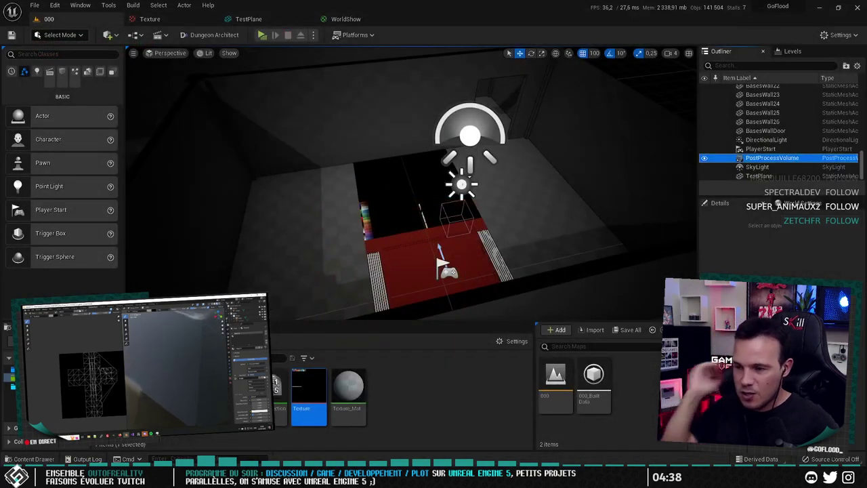
key(alt+Tab)
mouse_move(293, 341)
middle_down()
mouse_move(304, 226)
mouse_move(216, 145)
mouse_move(258, 154)
mouse_move(323, 240)
mouse_move(510, 185)
mouse_move(414, 244)
mouse_move(431, 238)
mouse_move(424, 303)
mouse_move(449, 298)
mouse_move(445, 155)
mouse_move(411, 246)
mouse_move(406, 218)
mouse_move(436, 235)
mouse_move(427, 304)
mouse_move(429, 285)
middle_up()
Select Plane.001, switch to Solid shading and enter Edit Mode to inspect the mesh.
click(407, 346)
click(682, 28)
key(Tab)
scroll(428, 285, up, 6)
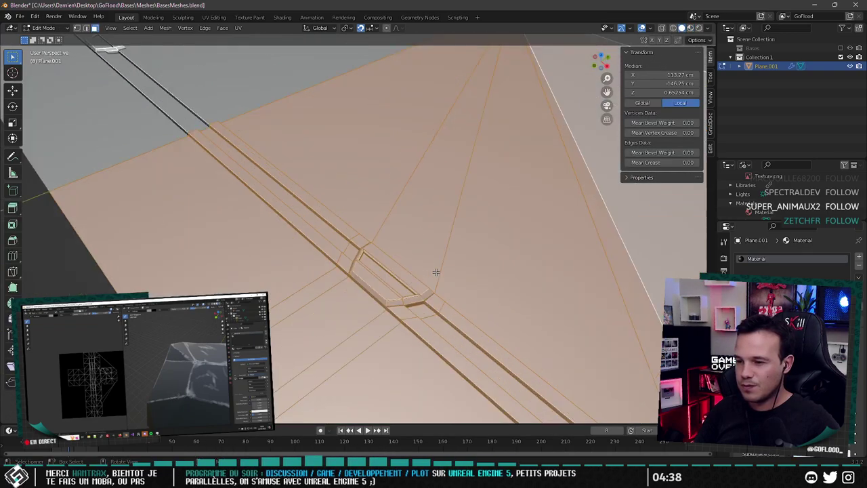
scroll(425, 265, down, 2)
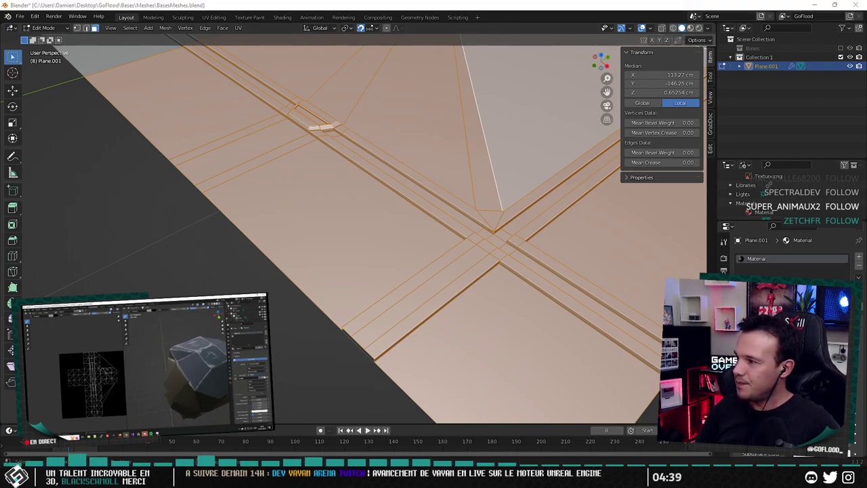
scroll(486, 277, up, 2)
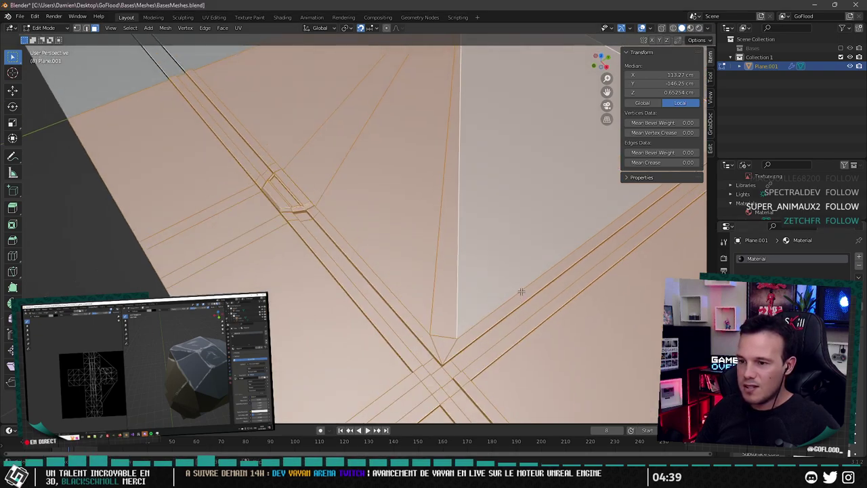
scroll(518, 290, down, 4)
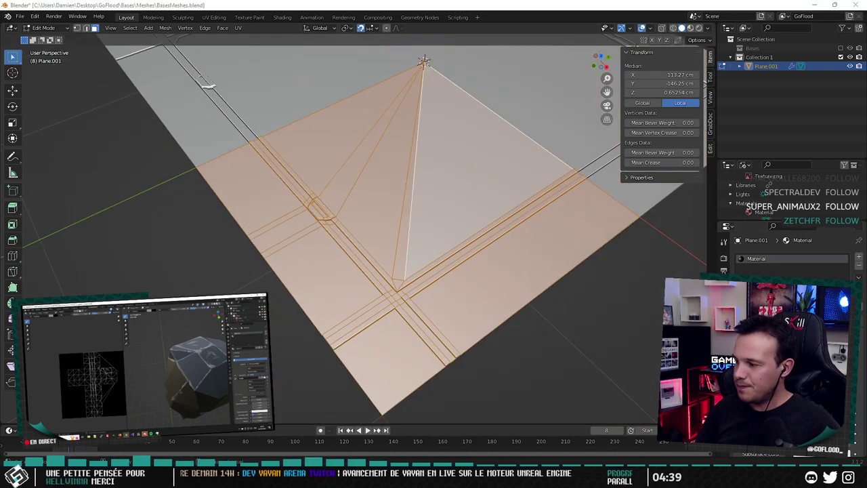
Select a single small face on the groove and bring up the UV Editing workspace.
key(alt+Tab)
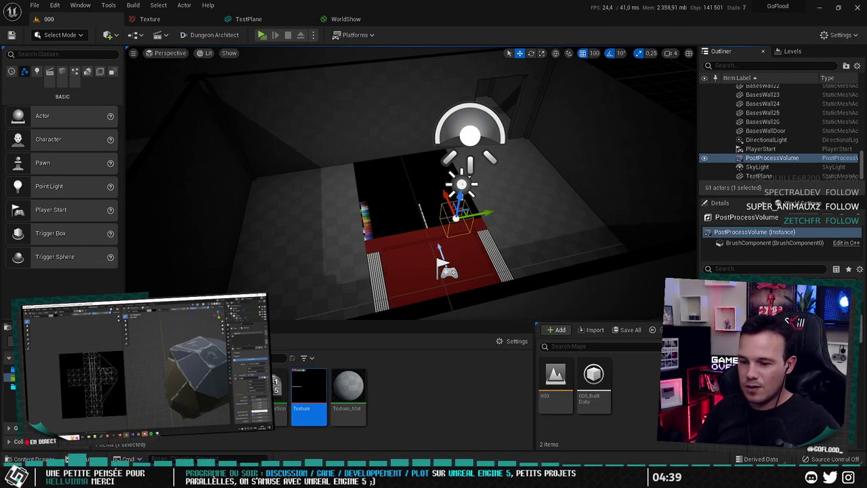
key(alt+Tab)
scroll(422, 264, up, 6)
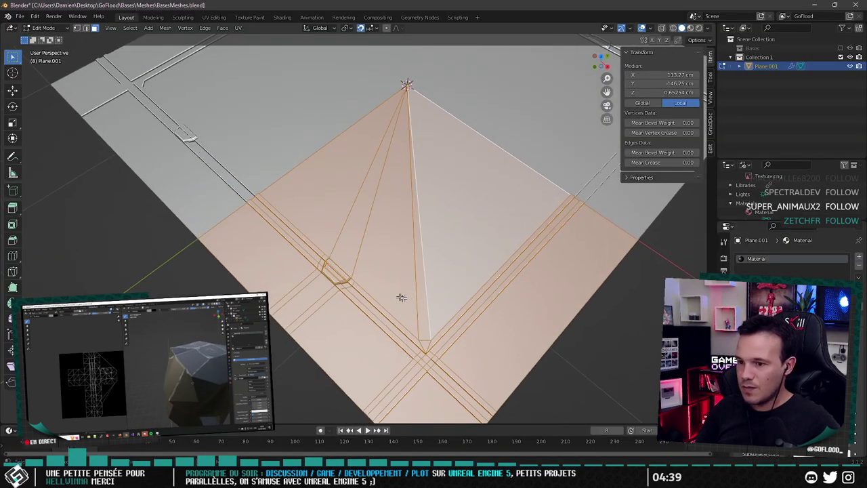
click(309, 309)
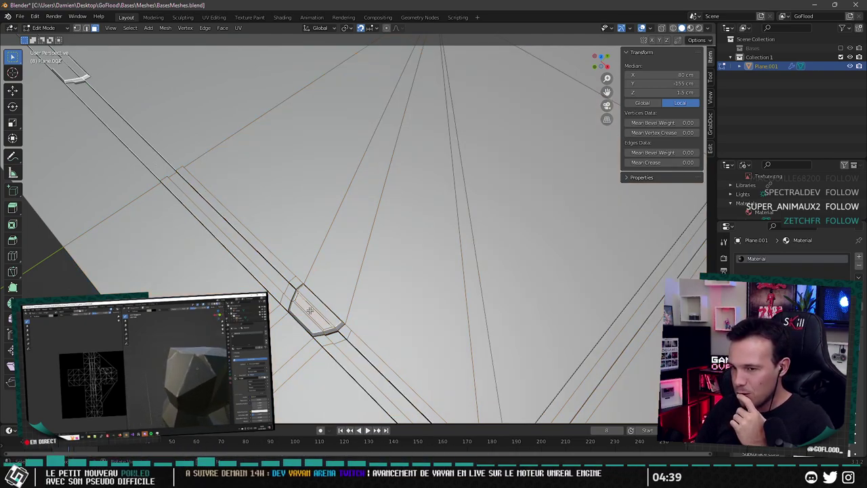
scroll(312, 320, down, 4)
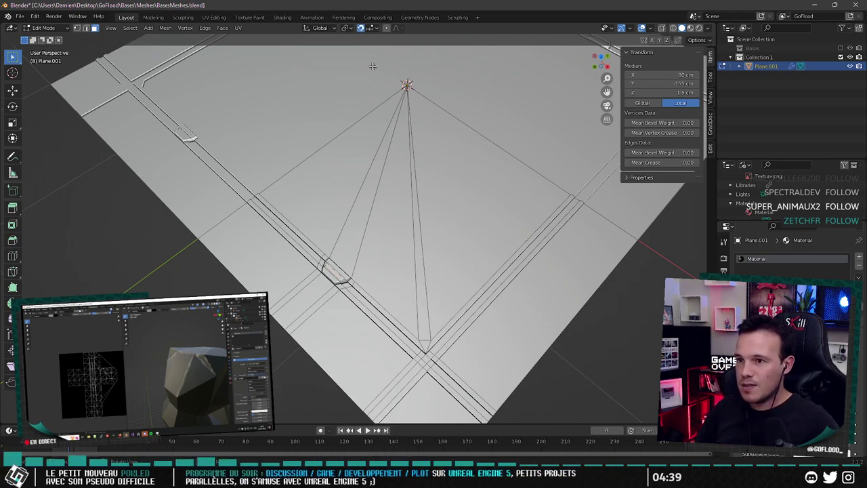
click(215, 18)
Pan the Texture.png palette to its colour rows and make a first move of the selected UVs.
scroll(183, 217, up, 4)
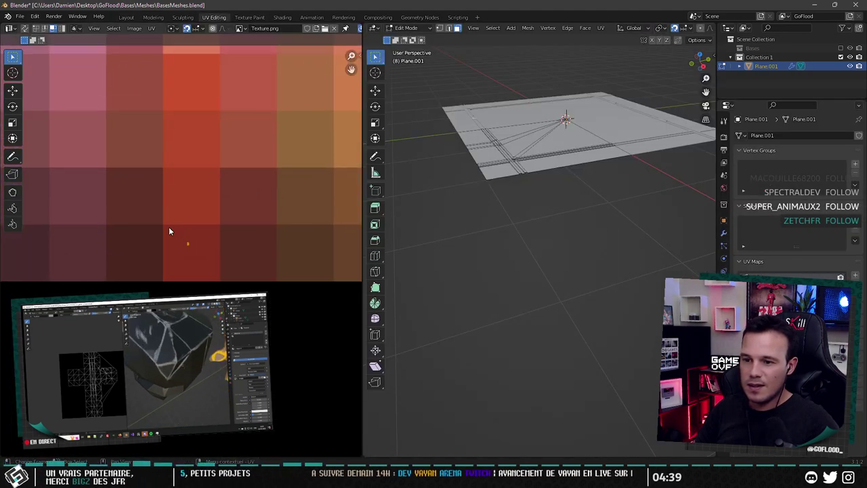
scroll(170, 231, down, 4)
middle_drag(171, 230, 233, 277)
scroll(232, 277, up, 1)
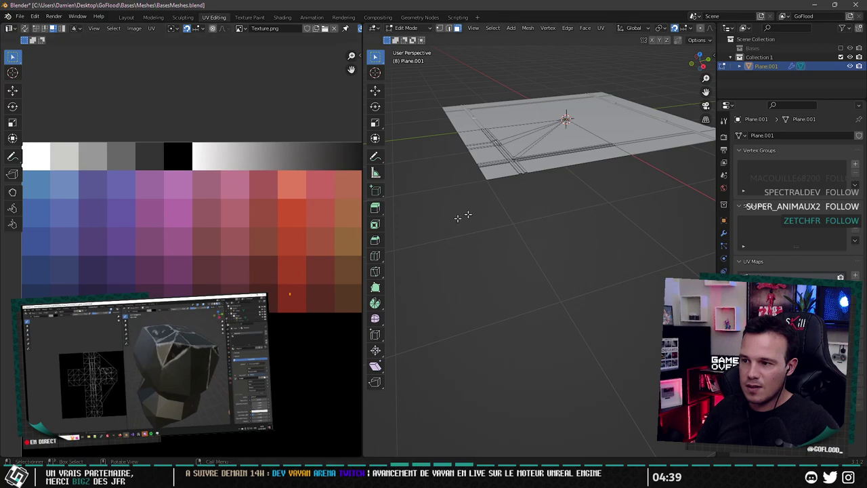
scroll(467, 215, up, 4)
scroll(468, 215, down, 1)
scroll(230, 283, up, 1)
middle_drag(231, 283, 256, 298)
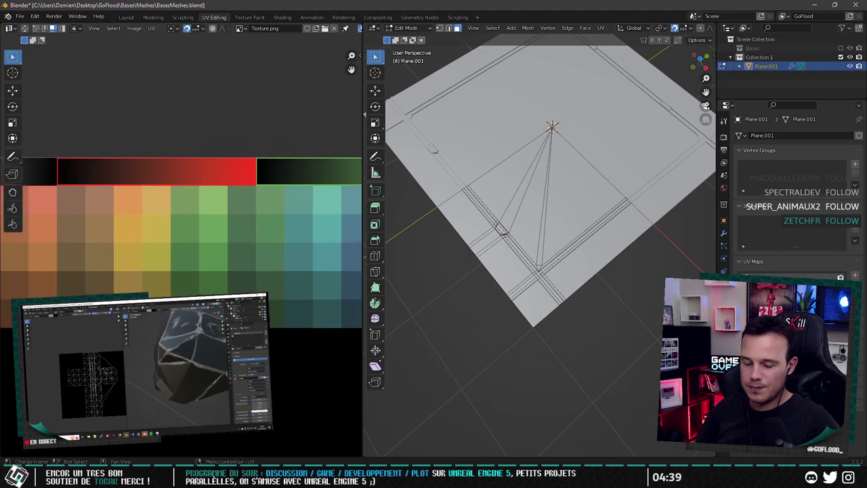
key(g)
click(132, 235)
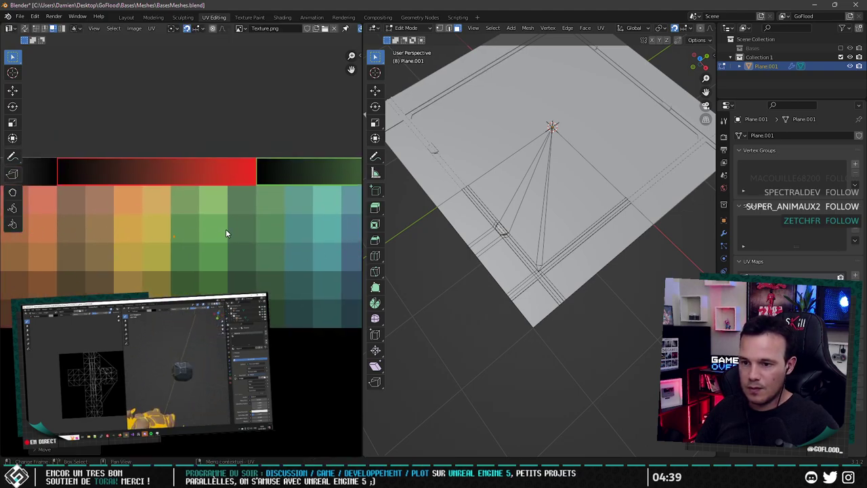
Drop the selected face's UVs onto a blue palette cell.
middle_drag(226, 233, 92, 258)
key(g)
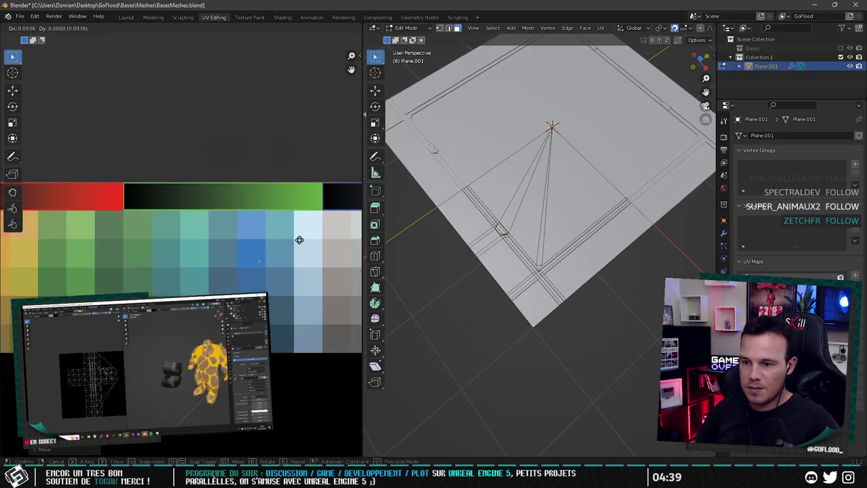
scroll(231, 245, up, 6)
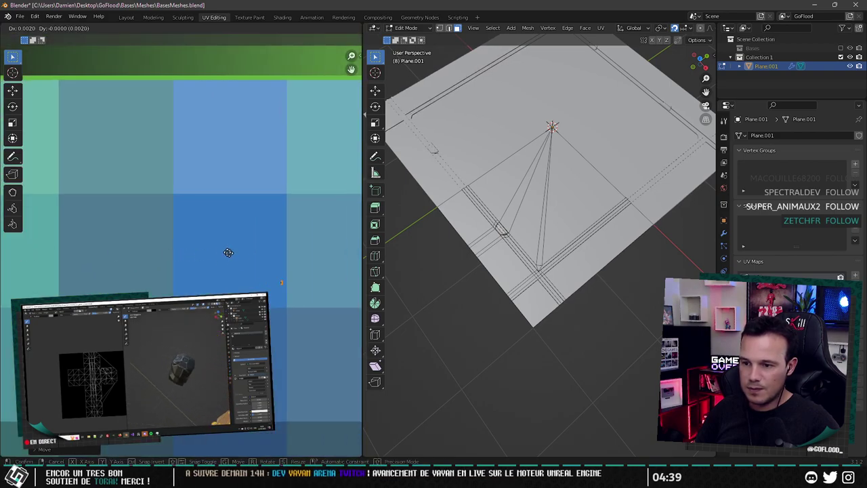
click(180, 229)
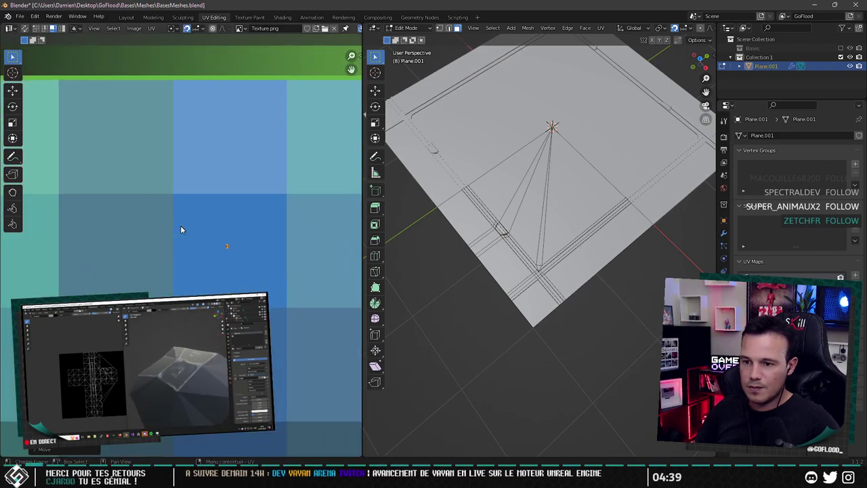
Fit the palette back into view, then return to the Layout workspace with the tile in Edit Mode.
scroll(180, 229, down, 8)
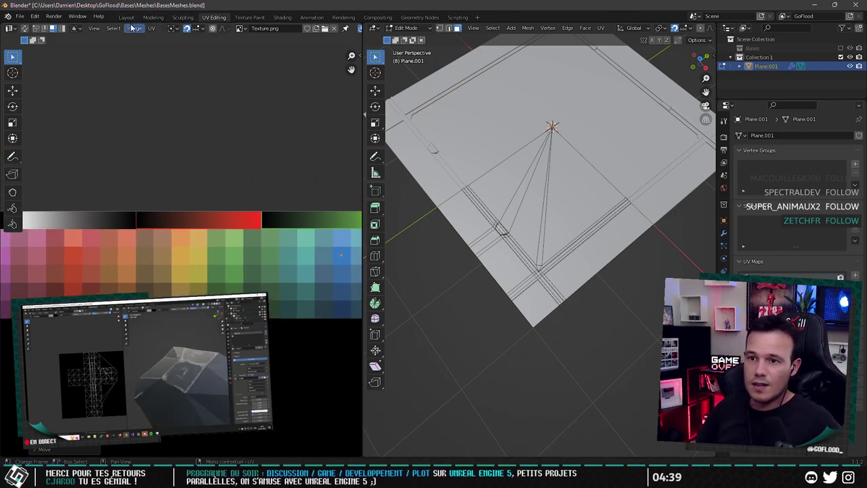
scroll(232, 235, up, 9)
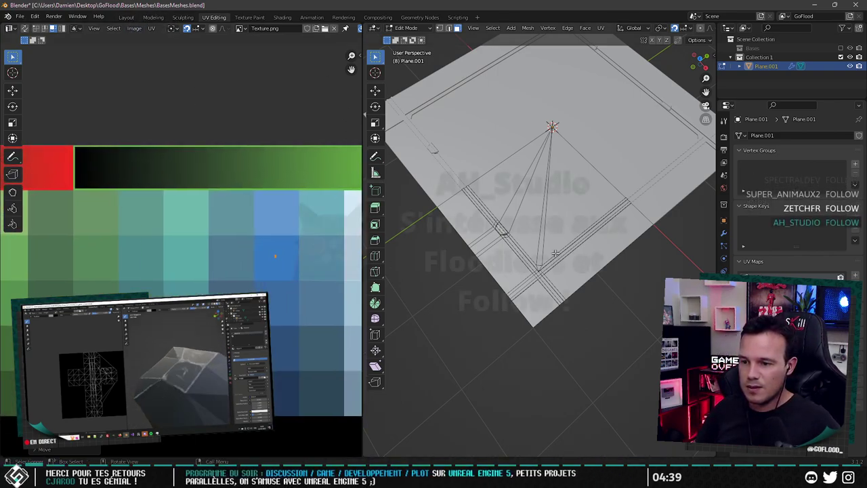
scroll(232, 235, up, 6)
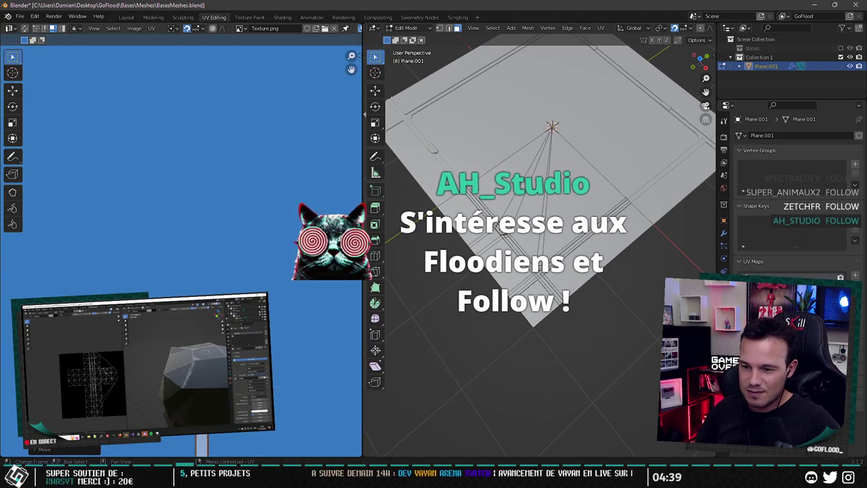
key(Home)
middle_drag(203, 293, 257, 244)
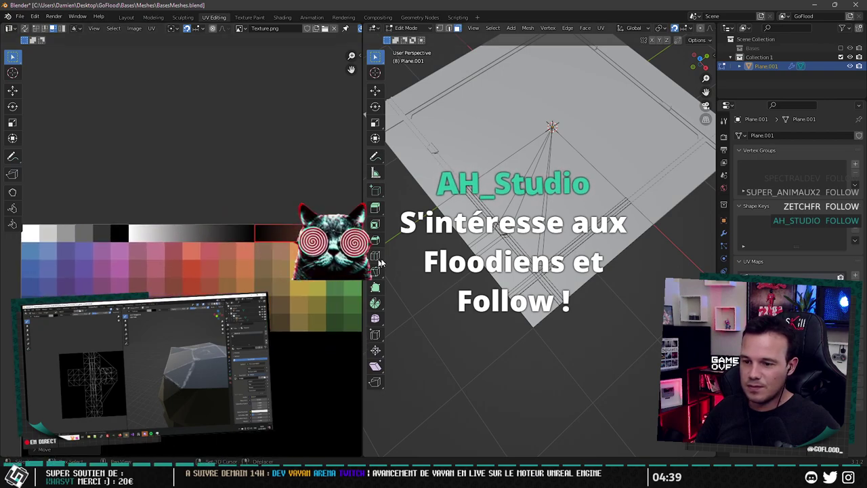
click(126, 17)
key(Tab)
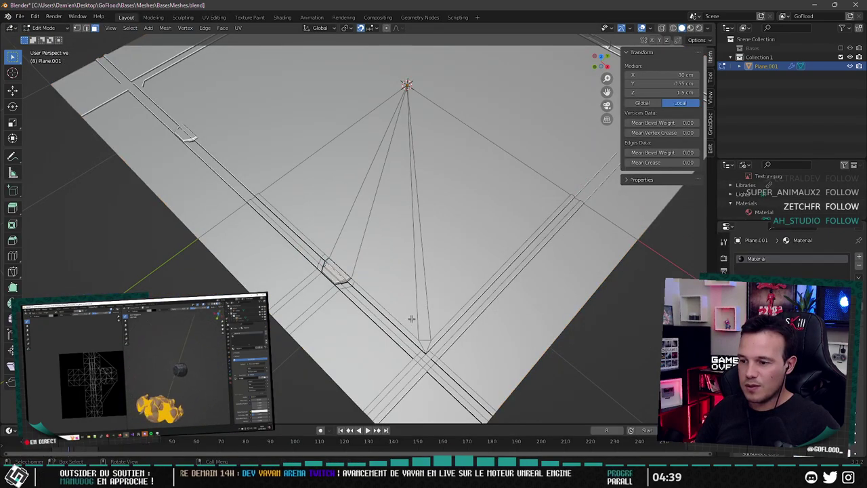
mouse_move(407, 326)
middle_down()
mouse_move(428, 321)
mouse_move(422, 310)
mouse_move(420, 317)
middle_up()
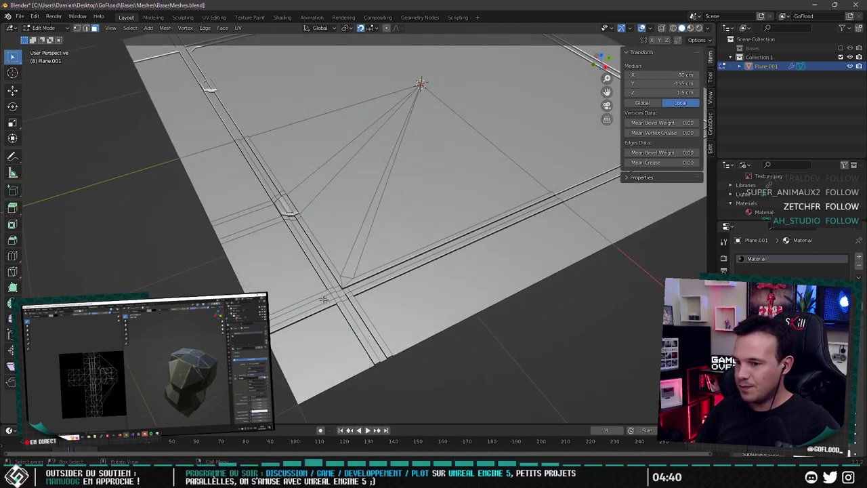
Orbit to line up the groove strips, path-select their faces, and return to UV Editing.
scroll(361, 338, up, 2)
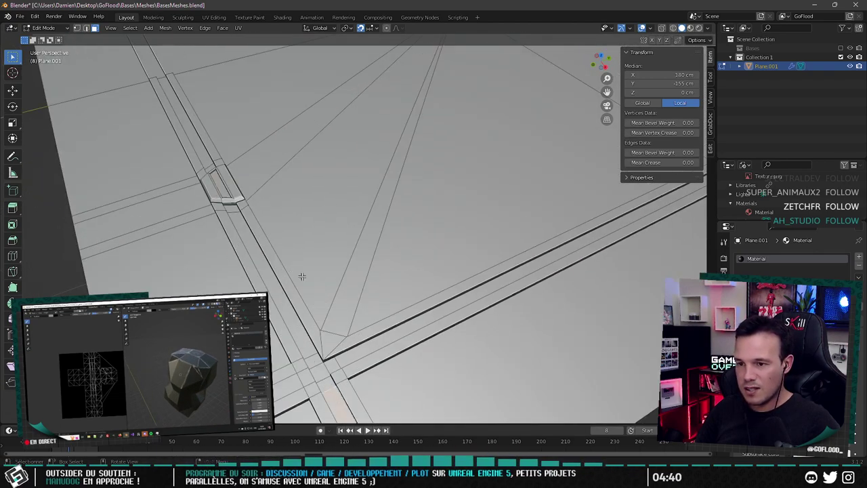
middle_drag(302, 276, 348, 300)
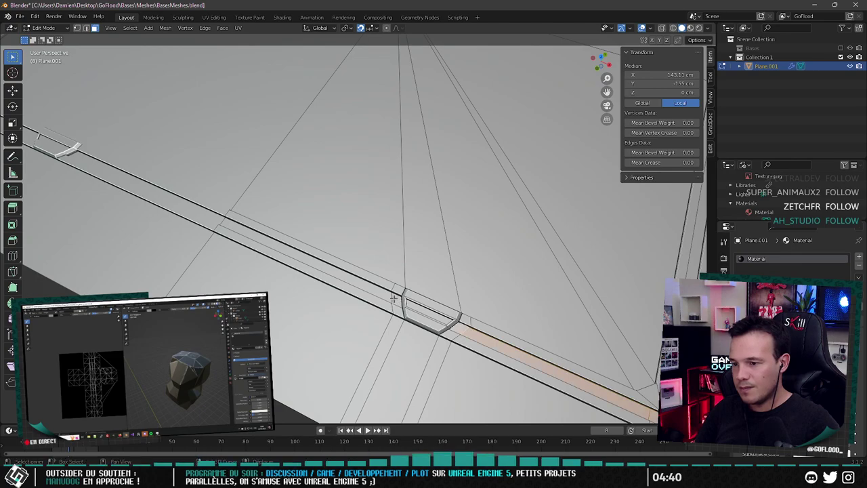
middle_drag(384, 247, 335, 252)
scroll(338, 248, up, 2)
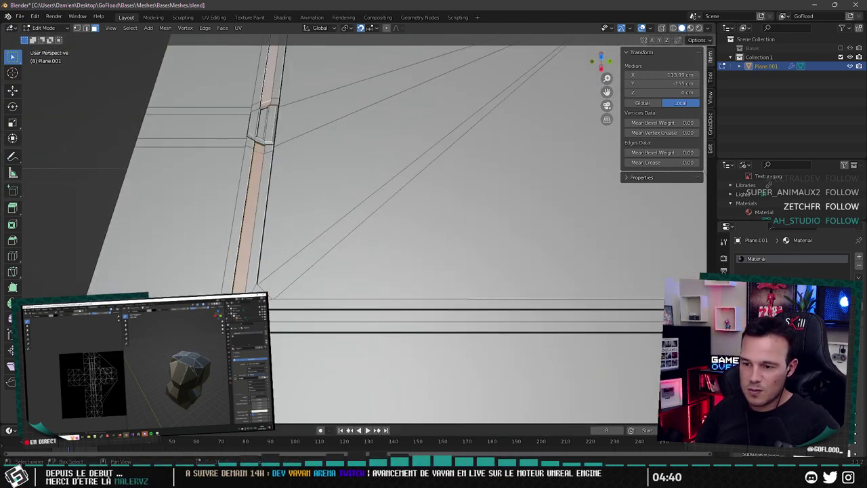
middle_drag(450, 294, 407, 296)
ctrl+click(345, 316)
scroll(345, 317, down, 3)
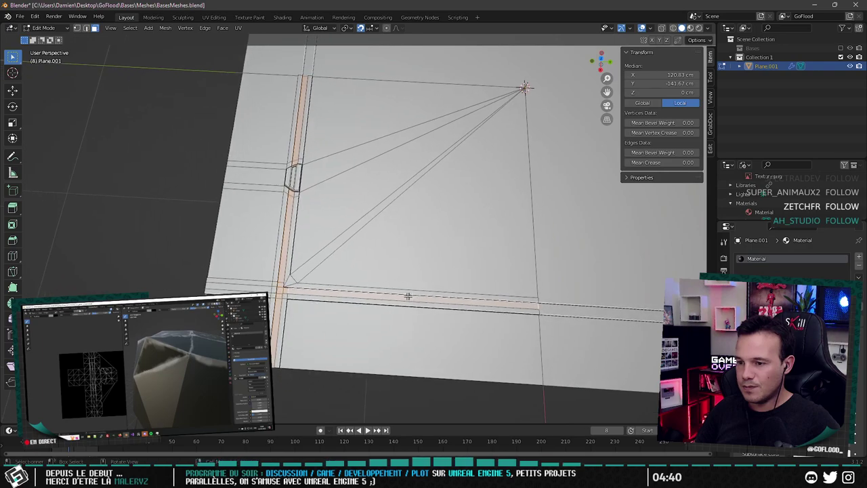
click(214, 17)
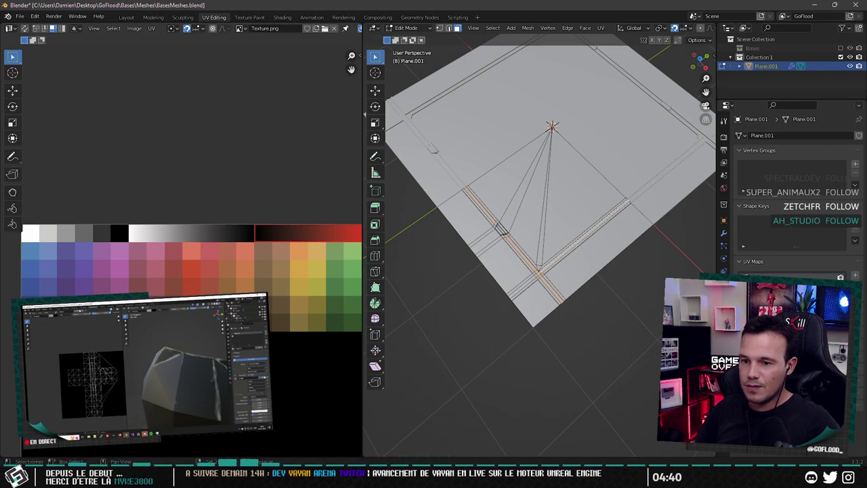
Move the groove strips' UVs into the dark grey palette cell.
middle_drag(196, 315, 273, 297)
key(g)
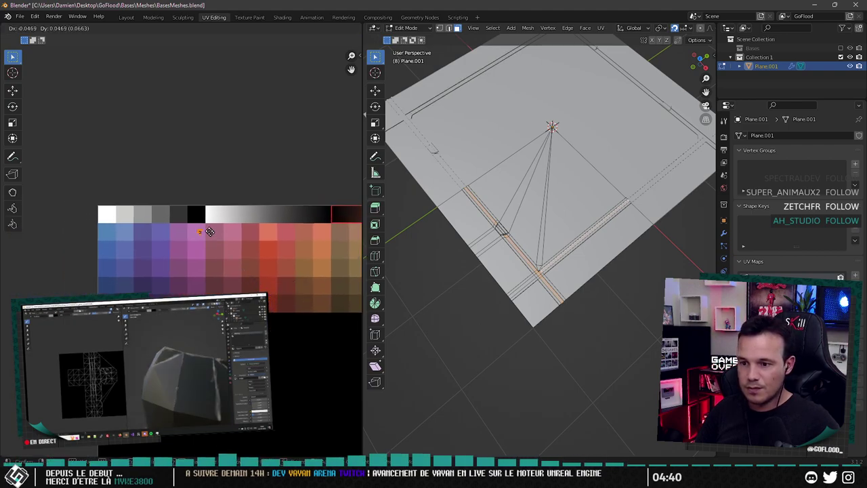
click(183, 203)
scroll(155, 194, up, 6)
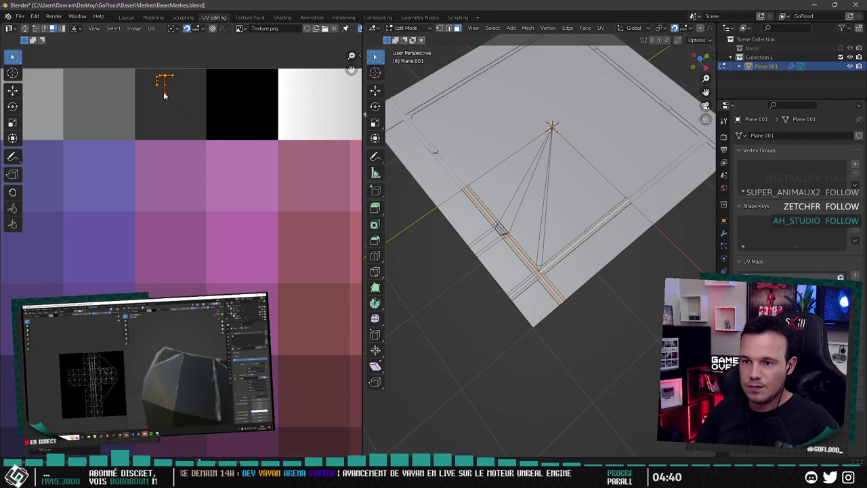
key(g)
click(167, 118)
scroll(167, 118, down, 5)
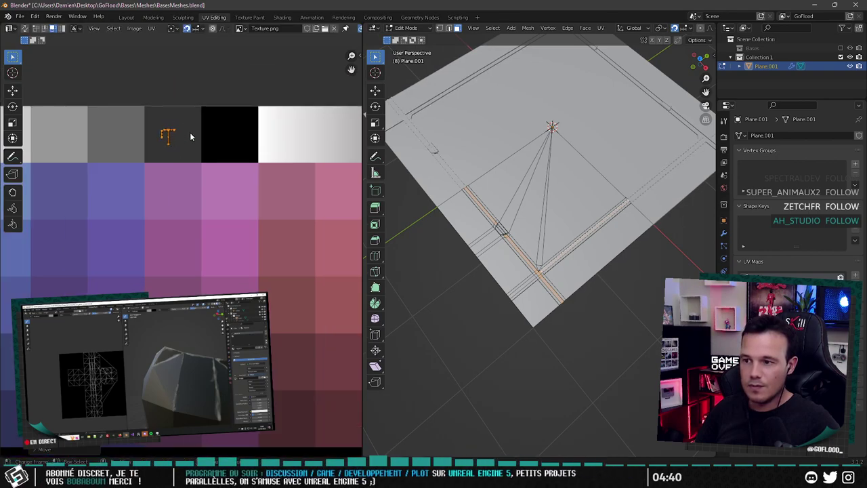
scroll(530, 240, up, 6)
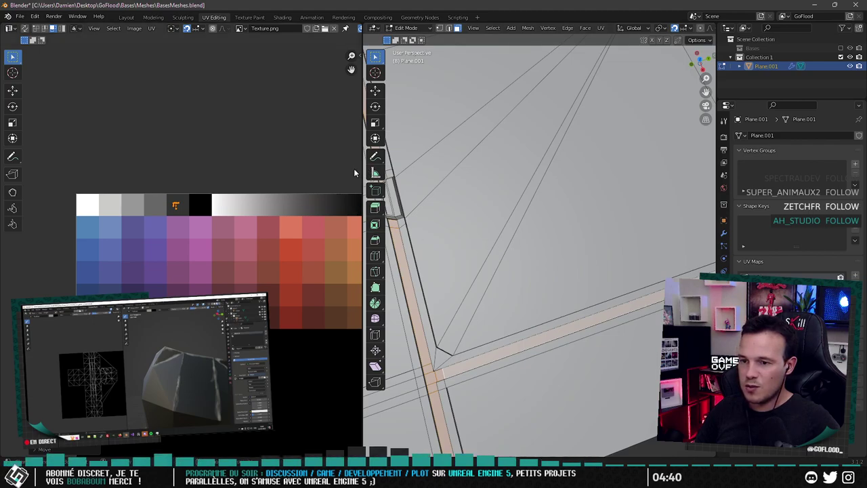
Widen the 3D view and select a tile edge plus all its linked faces with Ctrl+L.
drag(315, 163, 281, 162)
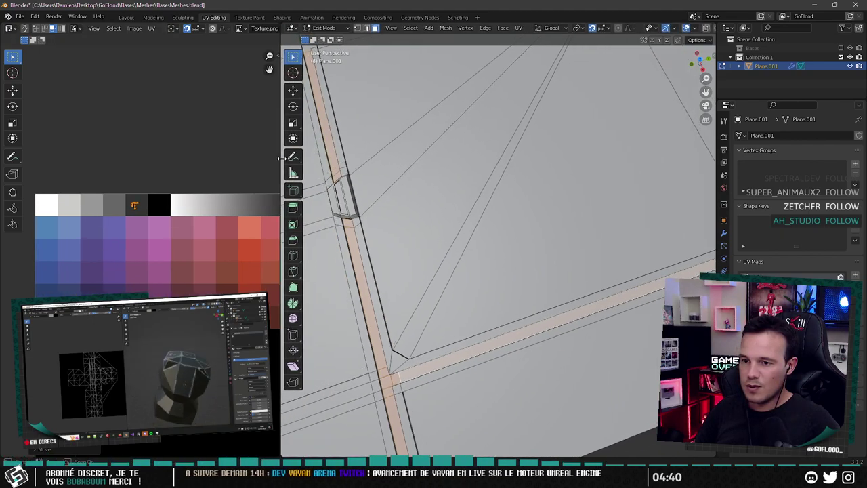
middle_drag(417, 261, 310, 252)
scroll(241, 266, down, 2)
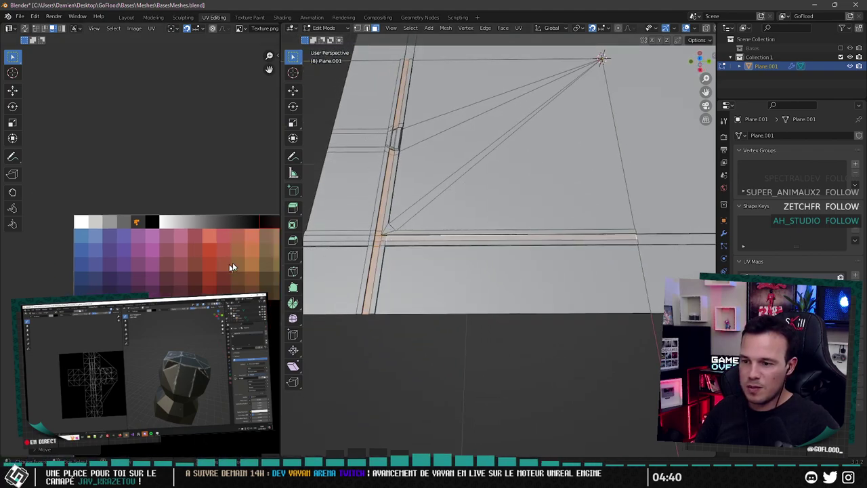
click(351, 243)
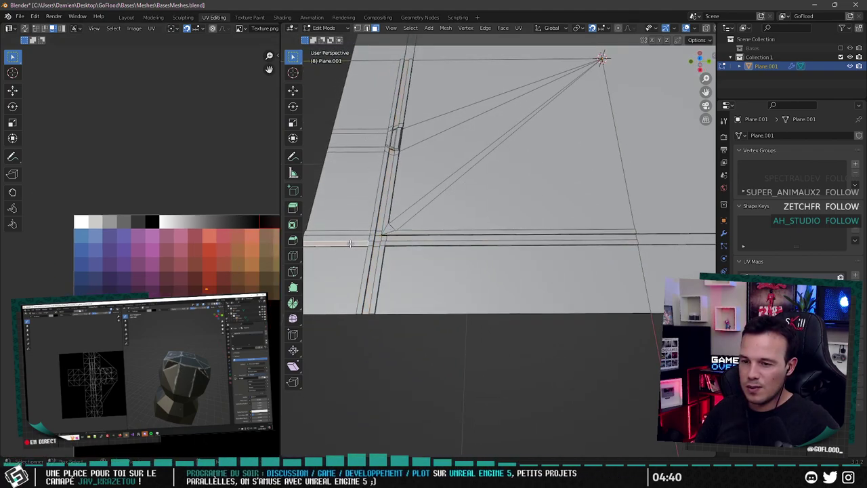
key(ctrl+l)
middle_drag(366, 263, 342, 290)
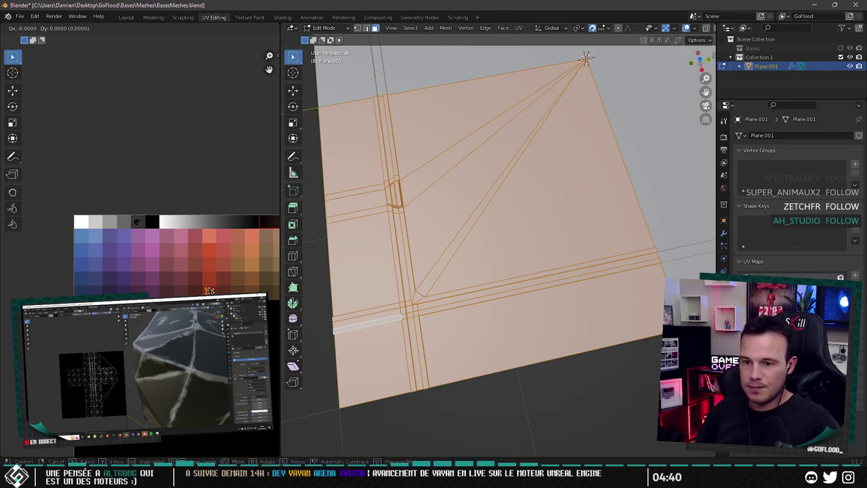
Zoom the UV editor in and out while placing the large faces' UVs on the palette.
scroll(87, 224, up, 6)
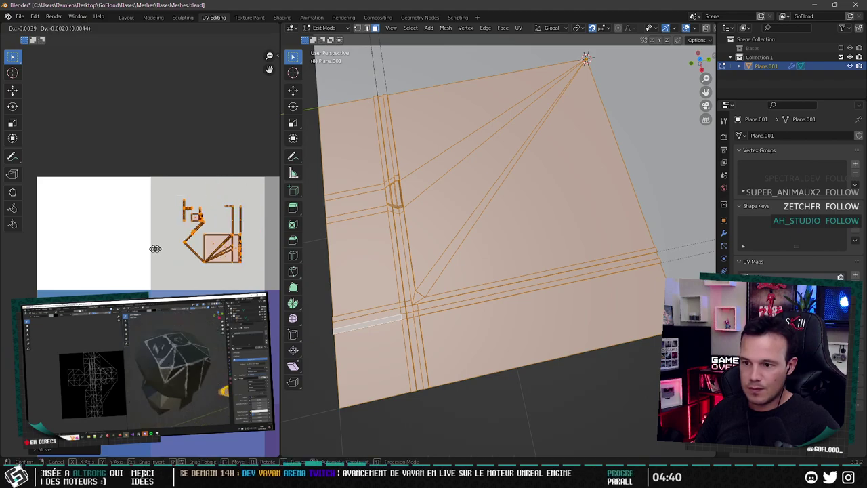
scroll(198, 256, down, 6)
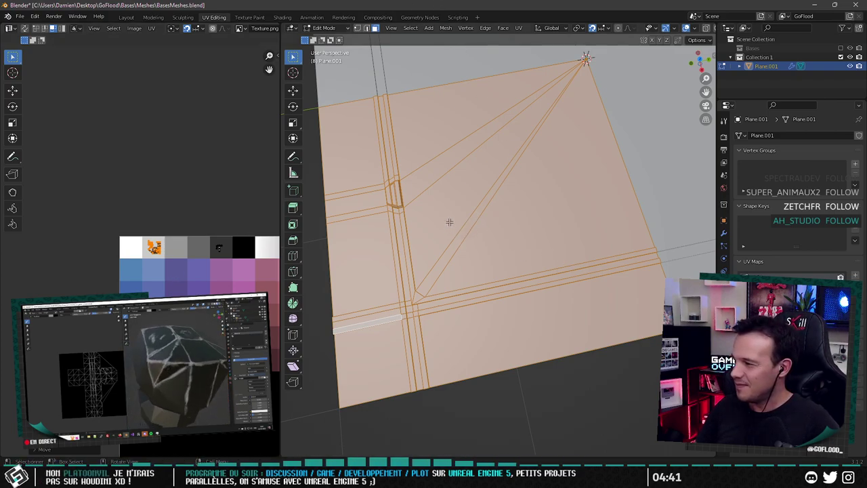
Select the tile's upper large face and frame it in the 3D view.
mouse_move(448, 226)
middle_down()
mouse_move(441, 248)
mouse_move(438, 237)
middle_up()
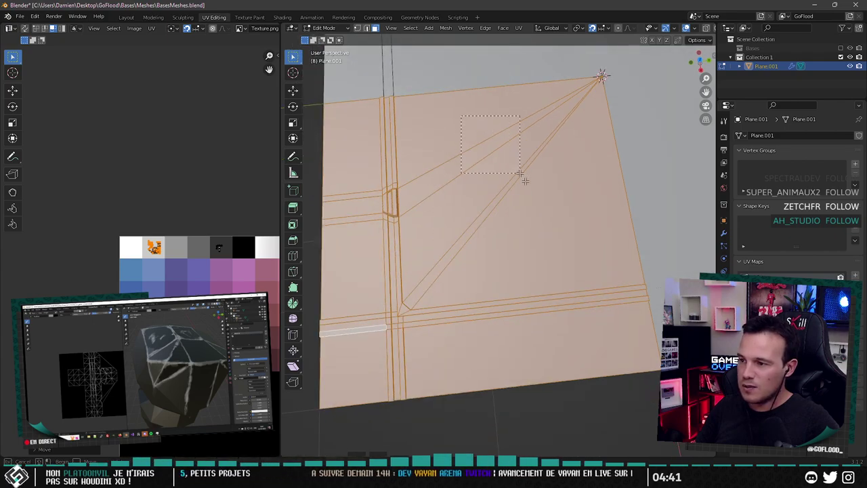
drag(525, 180, 522, 182)
middle_drag(493, 287, 499, 252)
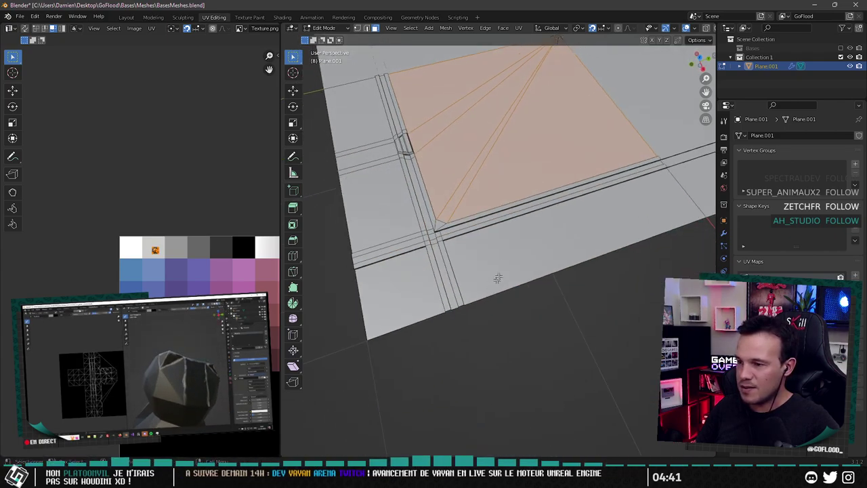
key(KP_Decimal)
middle_drag(514, 259, 493, 244)
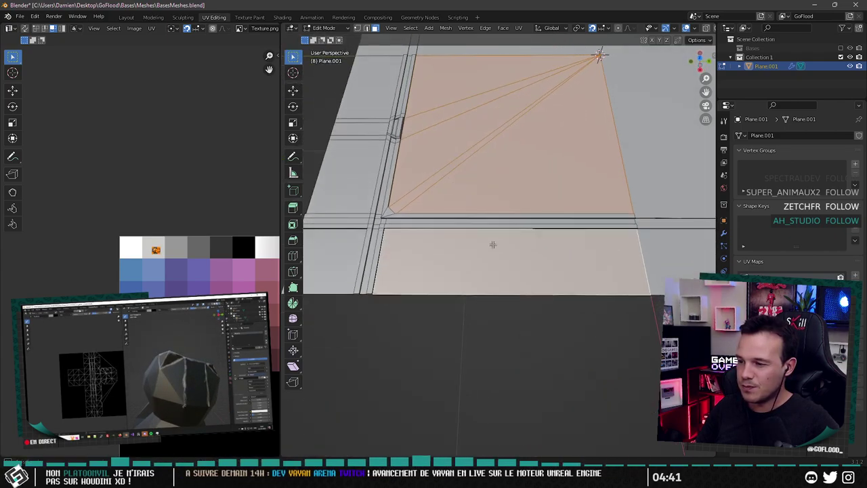
scroll(442, 192, down, 3)
middle_drag(443, 192, 454, 215)
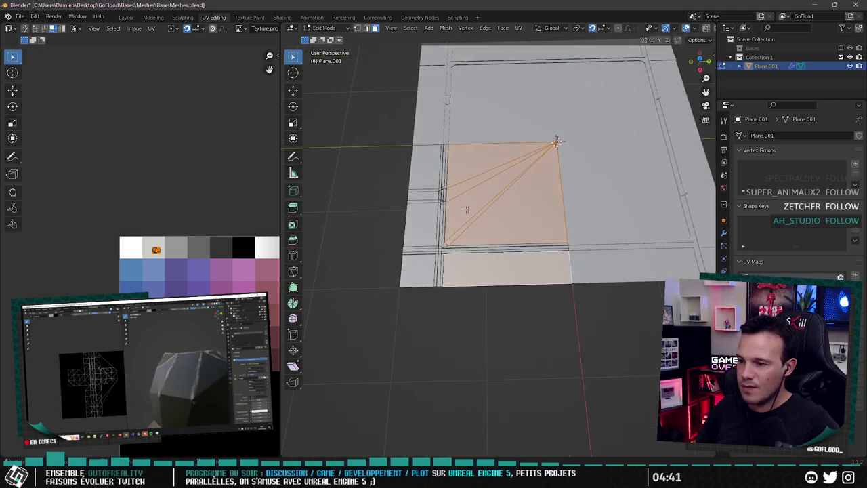
scroll(473, 210, up, 3)
Move the UV island to a new spot on the palette, confirm it, and return to Layout.
middle_drag(207, 286, 14, 279)
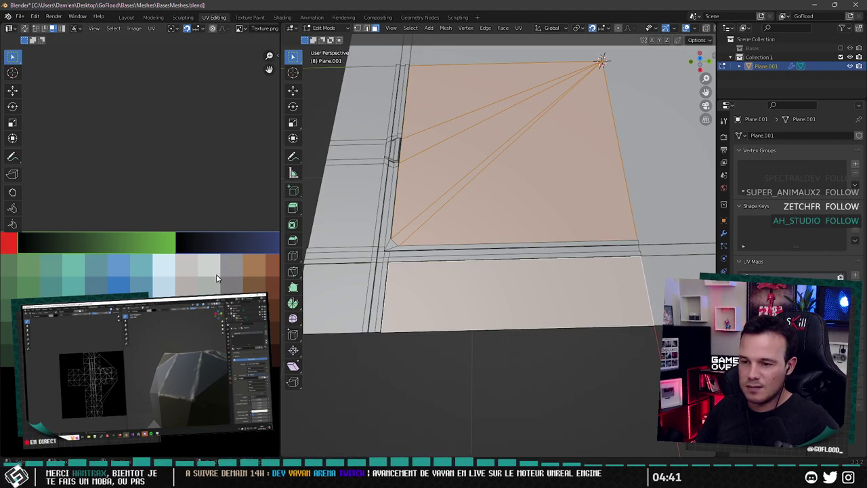
middle_drag(208, 285, 217, 317)
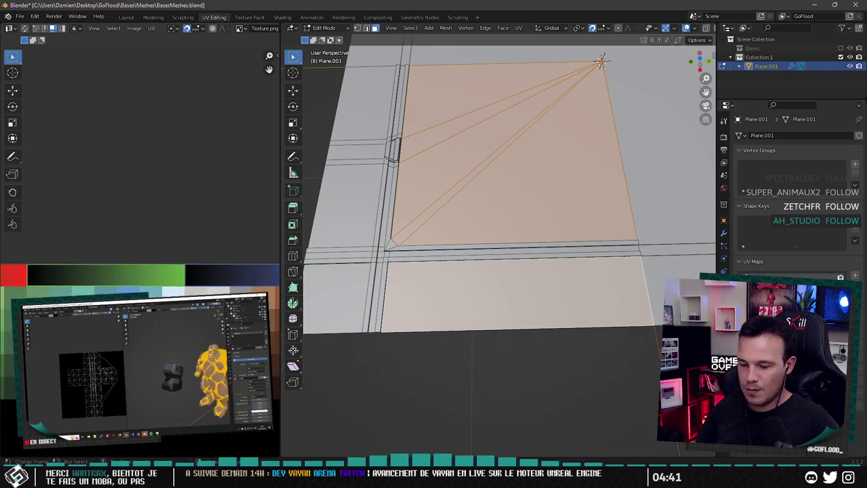
key(g)
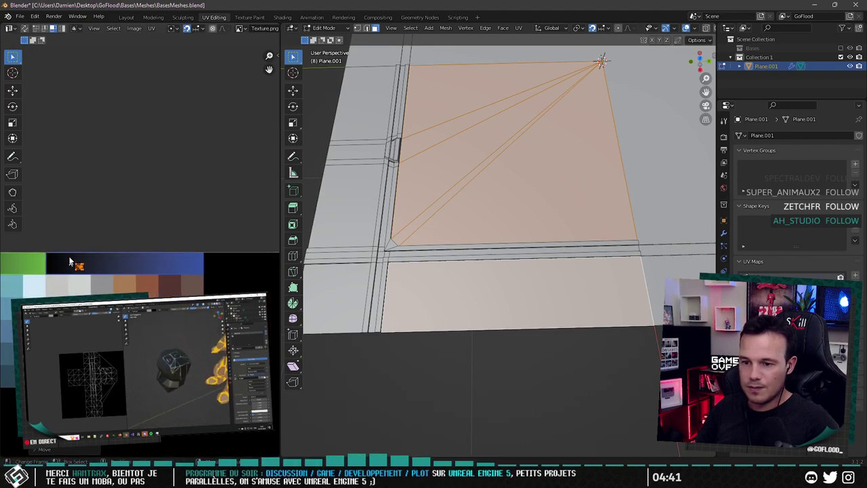
click(273, 326)
middle_drag(140, 271, 140, 213)
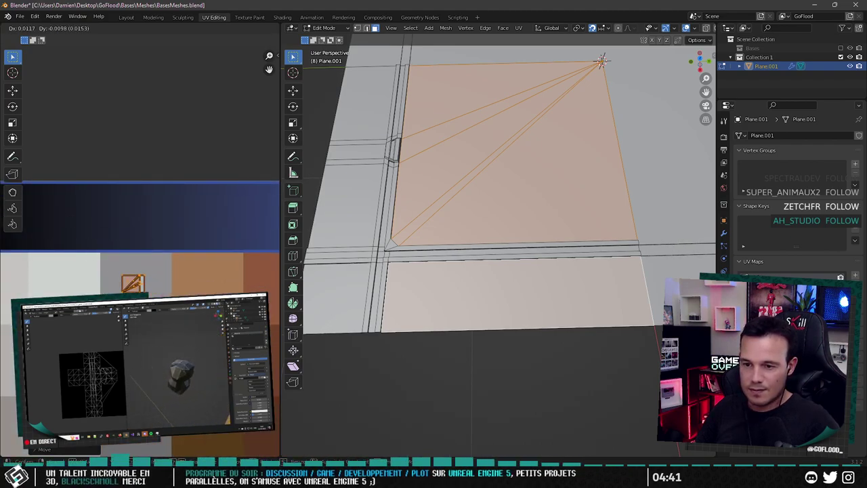
click(602, 61)
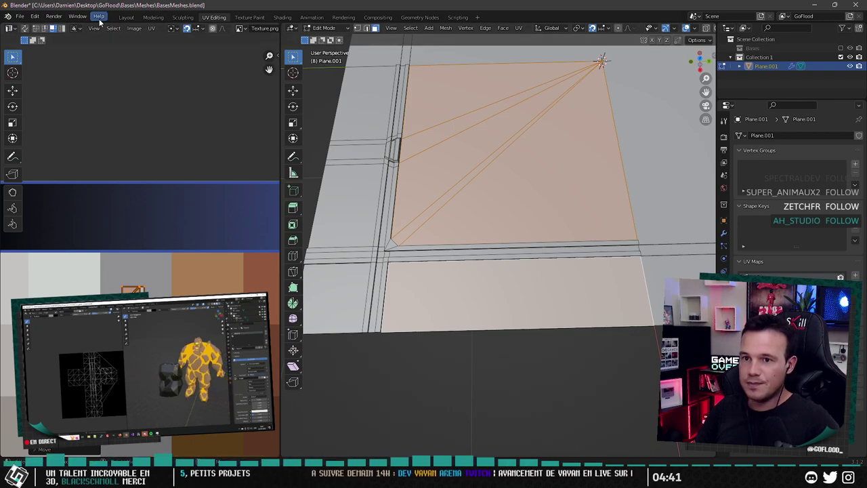
click(126, 17)
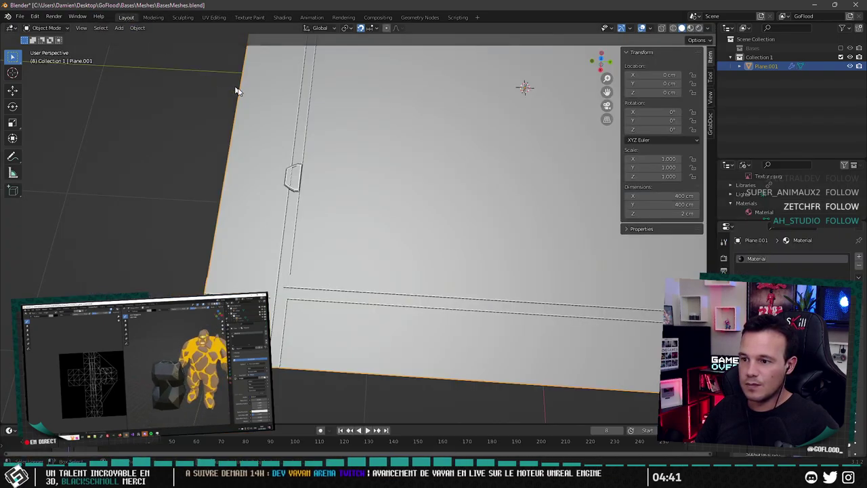
Switch to Material Preview shading and zoom in on the tile's striped edge.
click(690, 28)
scroll(478, 219, down, 5)
right_click(500, 183)
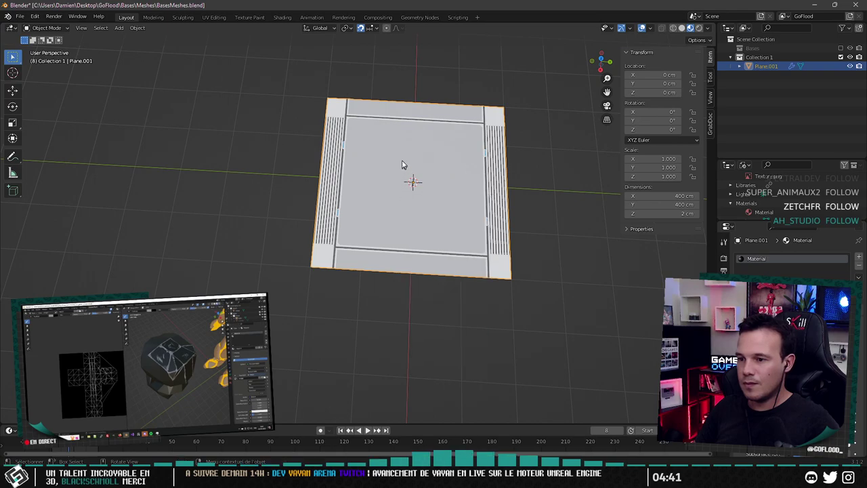
middle_drag(402, 163, 380, 147)
scroll(359, 281, up, 4)
middle_drag(358, 277, 343, 207)
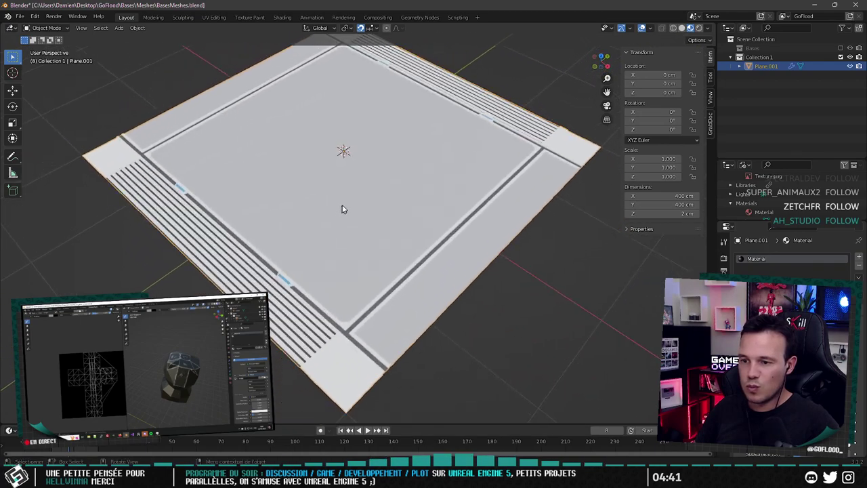
scroll(289, 298, up, 6)
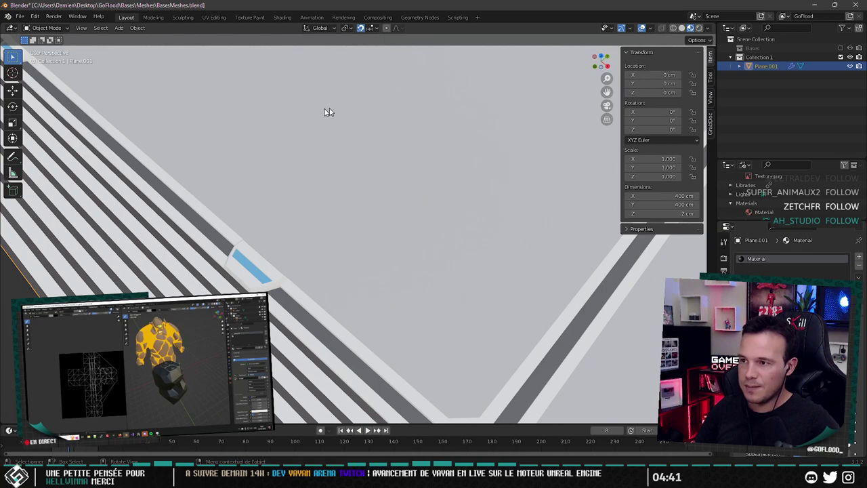
Enter Edit Mode and shift-select the frame edges around the blue strip.
key(Tab)
middle_drag(256, 80, 351, 272)
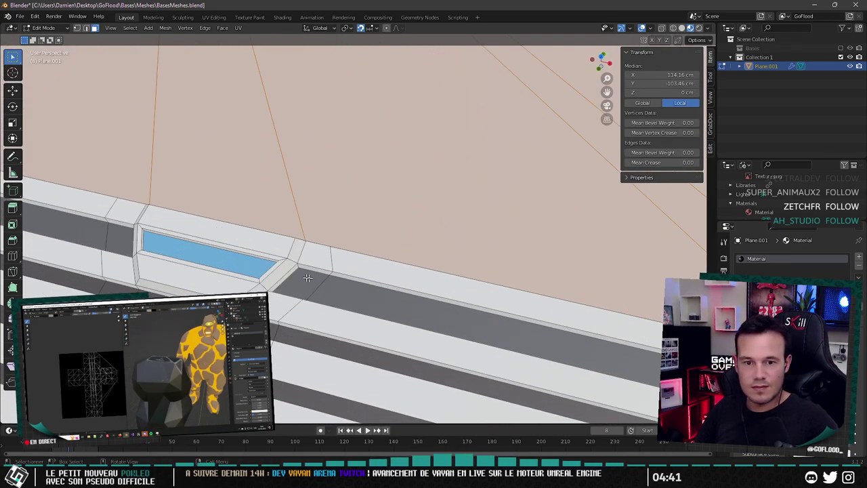
middle_drag(277, 245, 352, 237)
shift+click(424, 296)
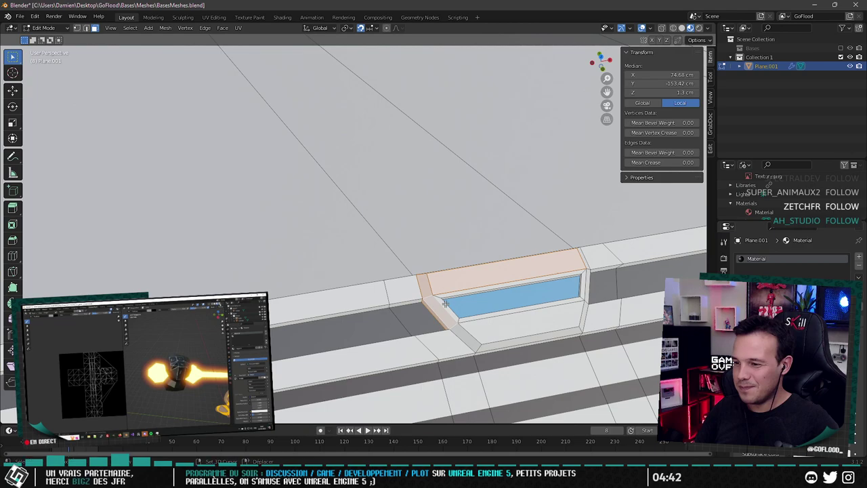
shift+click(465, 337)
shift+click(518, 337)
middle_drag(501, 341, 260, 258)
shift+click(260, 258)
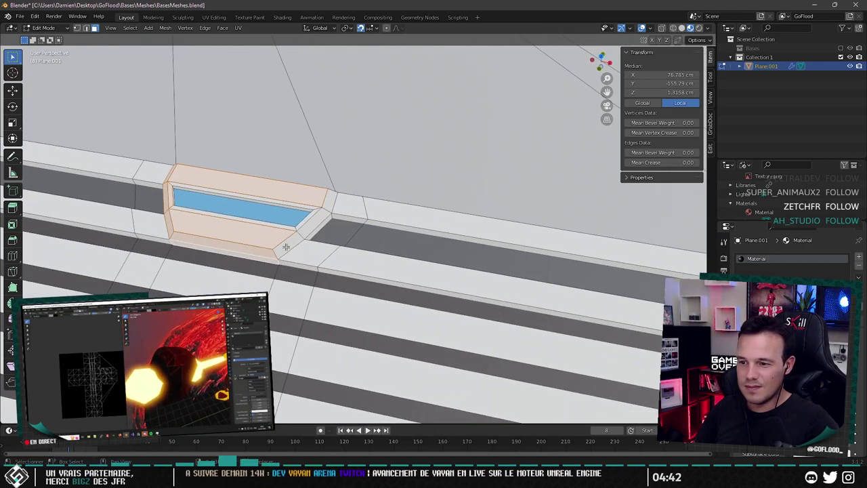
shift+click(319, 227)
shift+click(307, 217)
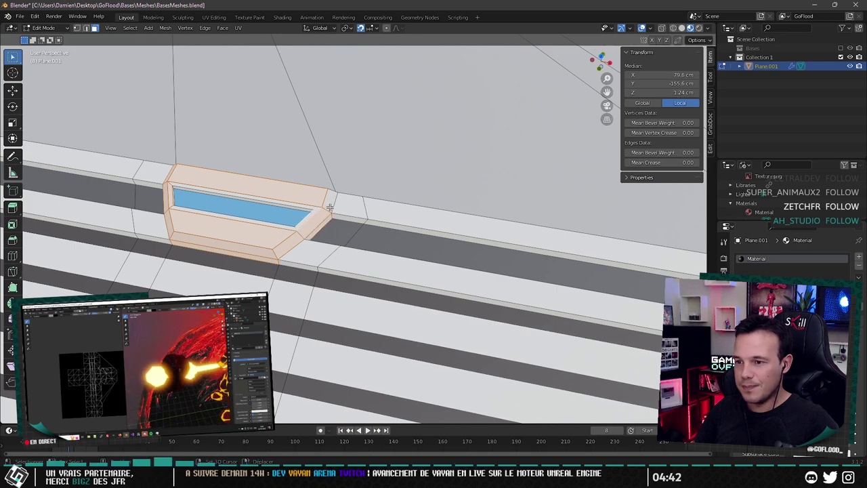
shift+click(329, 207)
Frame the selected strip up close and select the entire raised frame around it.
scroll(282, 227, up, 5)
scroll(291, 149, down, 5)
scroll(262, 163, up, 5)
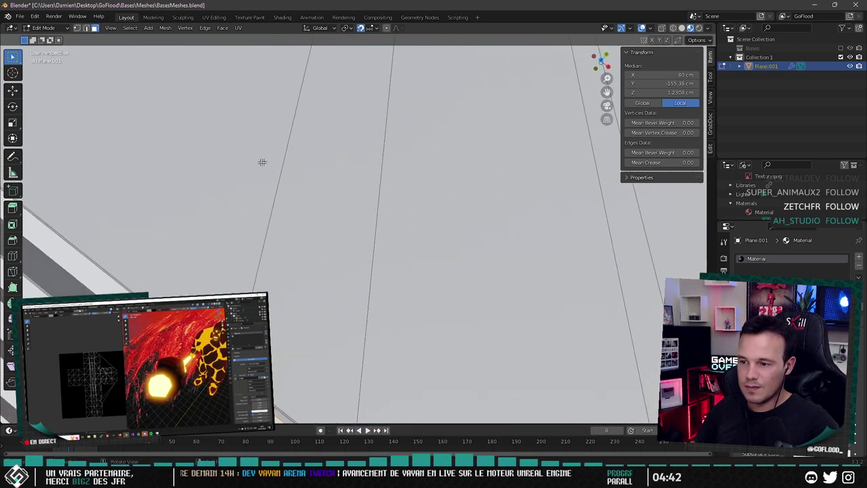
scroll(263, 163, down, 5)
scroll(175, 145, up, 5)
scroll(197, 95, down, 2)
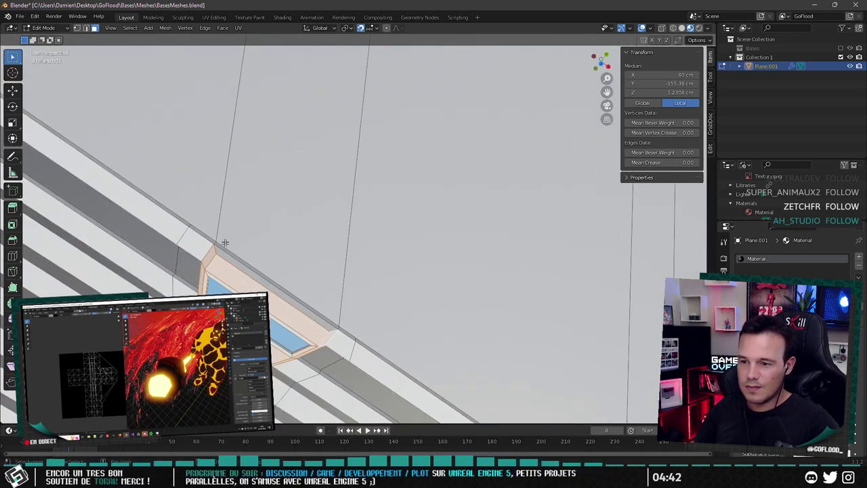
middle_drag(231, 261, 272, 135)
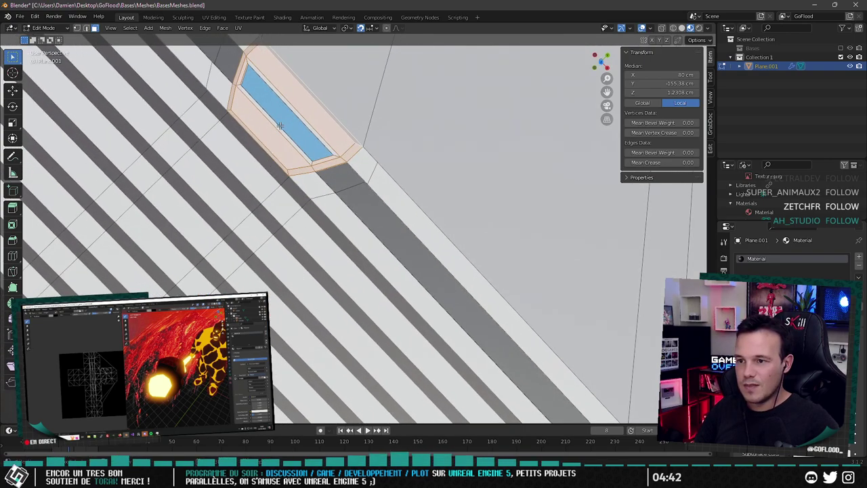
scroll(287, 160, down, 3)
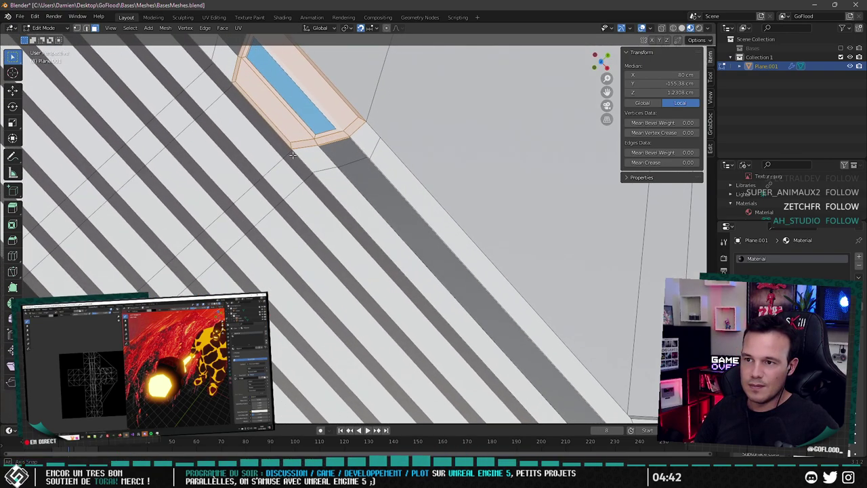
scroll(290, 101, up, 5)
scroll(304, 244, down, 5)
middle_drag(304, 244, 330, 315)
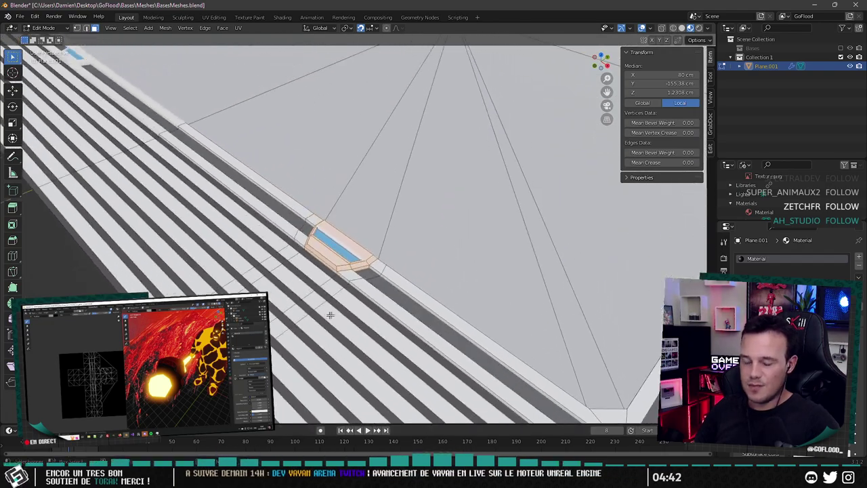
key(grave)
click(356, 332)
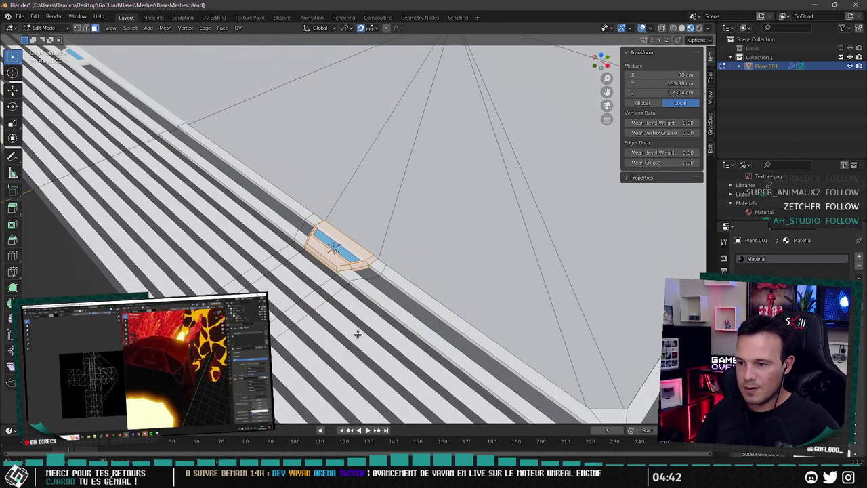
scroll(310, 306, down, 4)
scroll(316, 188, up, 6)
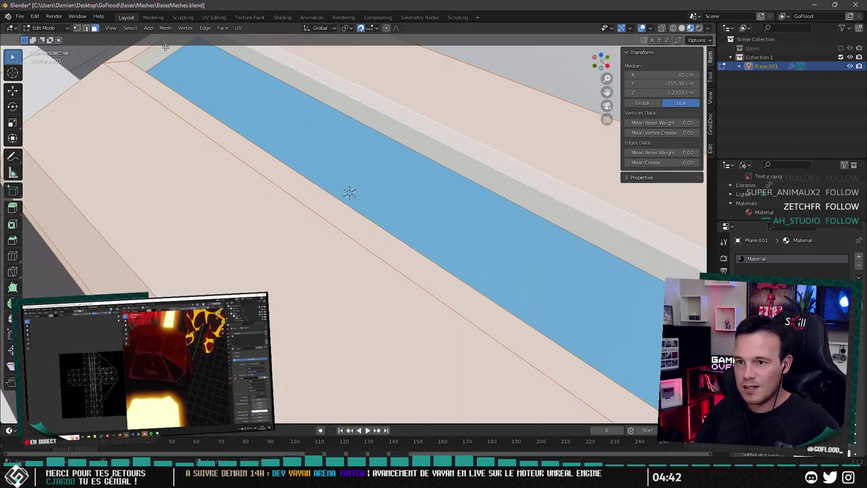
click(244, 106)
scroll(300, 174, down, 6)
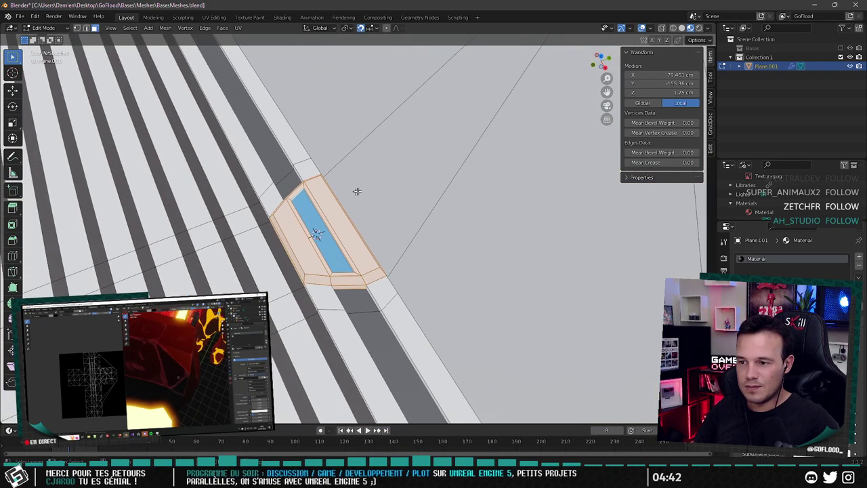
Set the Pivot Point to Bounding Box Center.
click(329, 29)
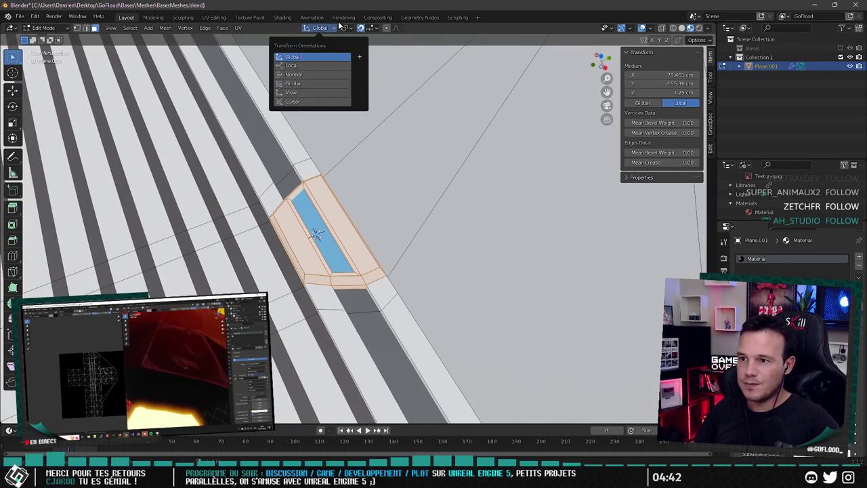
click(347, 29)
click(370, 38)
middle_drag(369, 39, 371, 194)
click(347, 29)
click(369, 40)
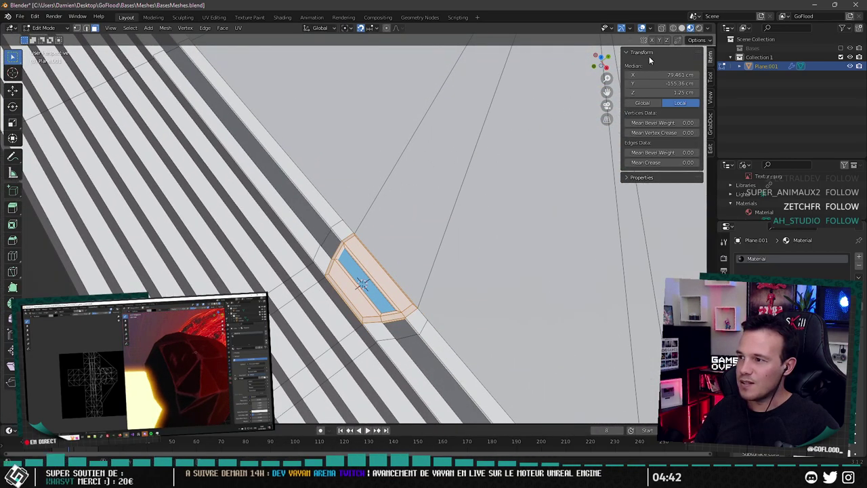
Show the selection's median in Global coordinates in the N-panel.
click(698, 40)
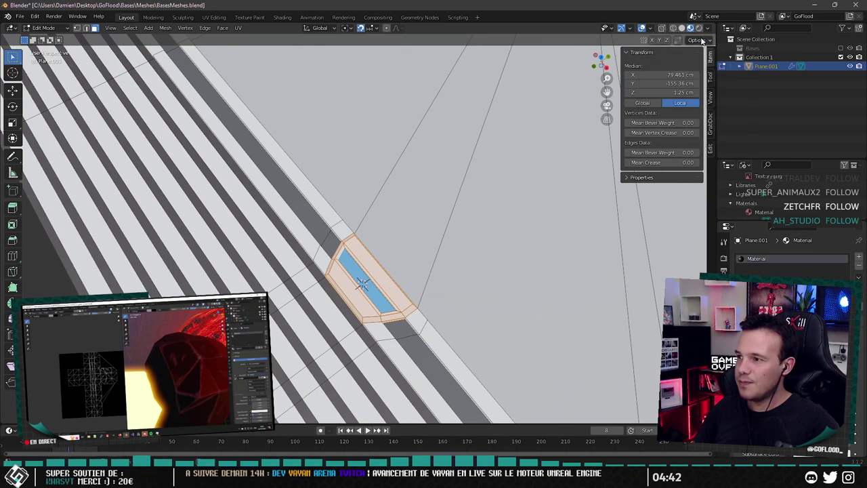
click(610, 29)
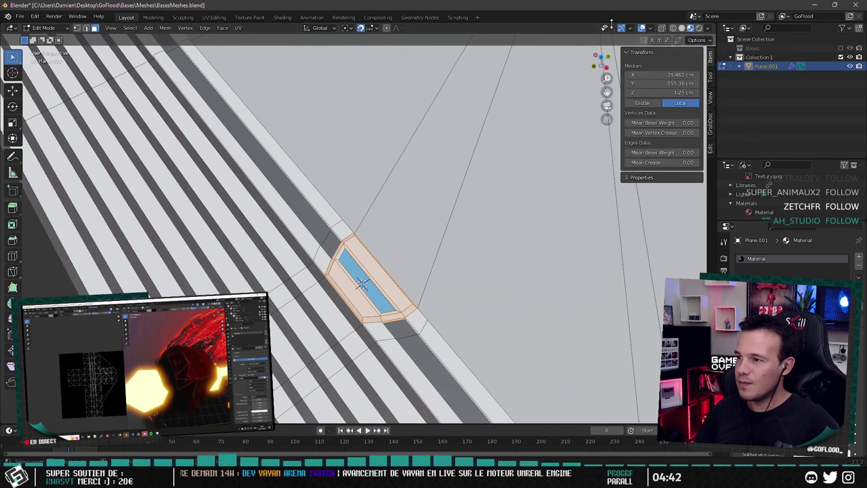
click(630, 28)
click(623, 28)
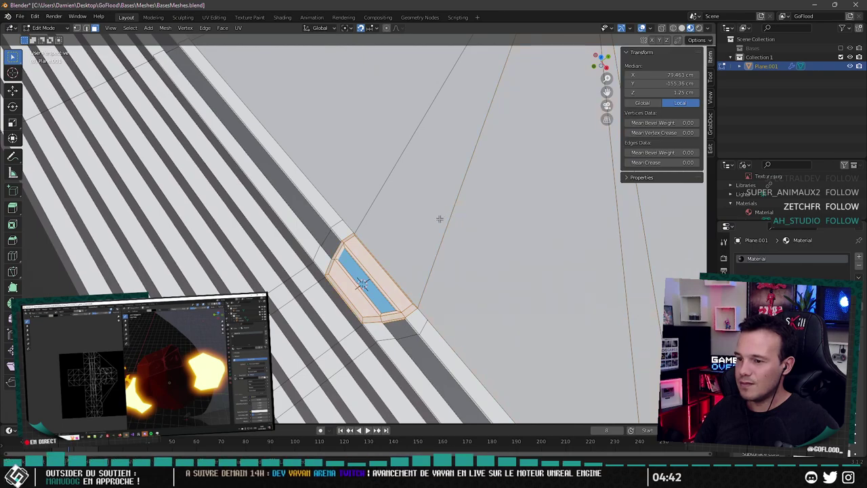
click(643, 103)
middle_drag(490, 194, 336, 225)
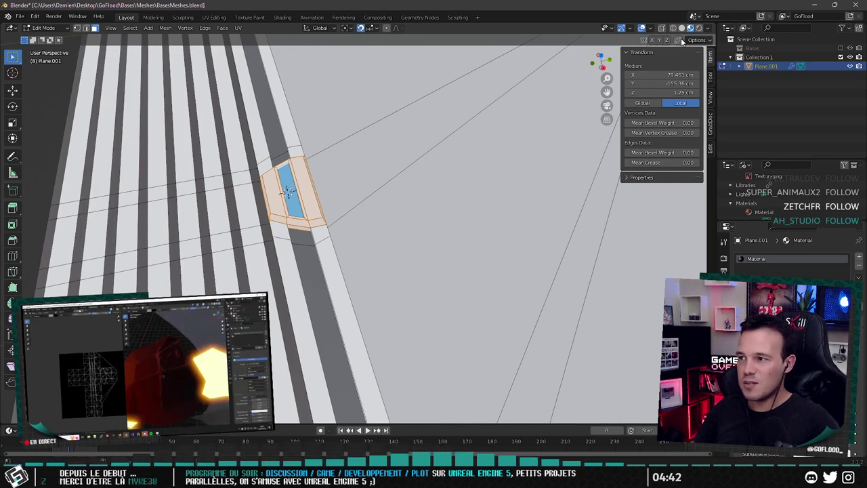
Set Transform Orientation back to Global after briefly trying Cursor.
click(322, 28)
click(300, 101)
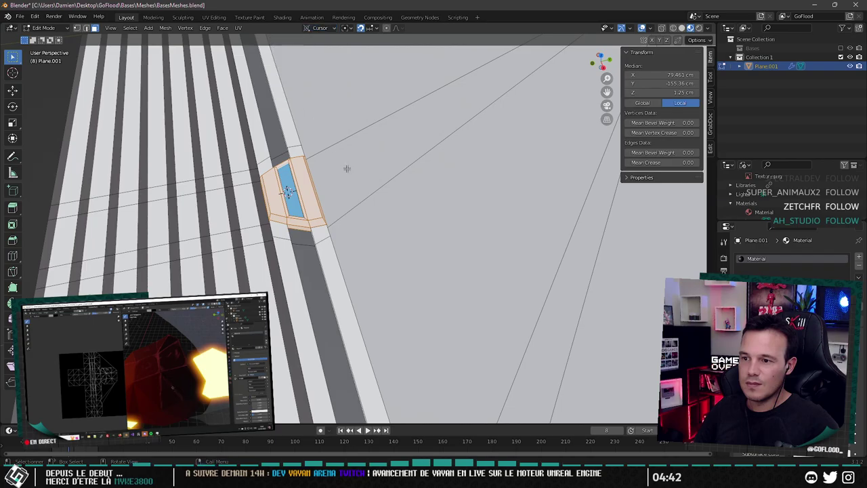
middle_drag(348, 169, 254, 237)
scroll(247, 216, up, 5)
click(318, 27)
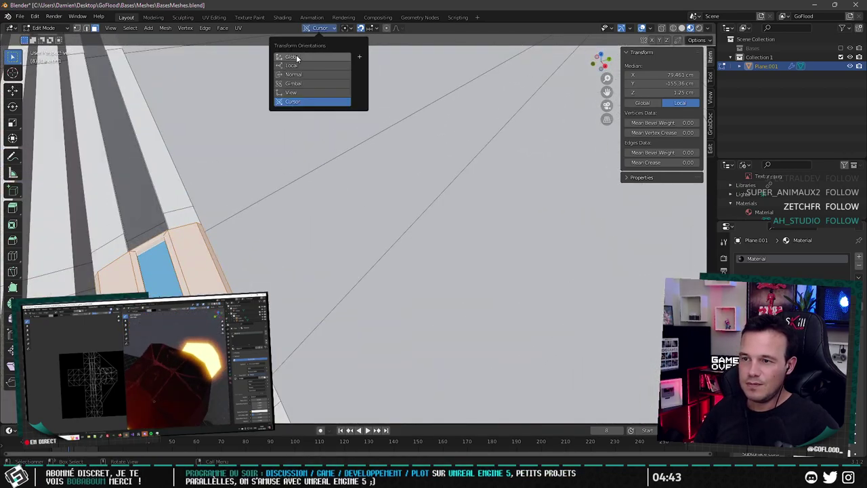
middle_drag(269, 199, 449, 161)
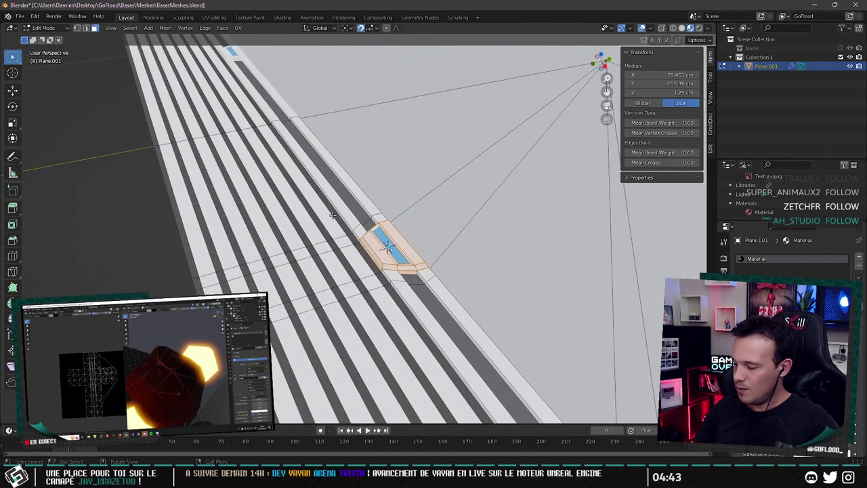
Frame the selected drain face and orbit to inspect it from low angles.
key(KP_Decimal)
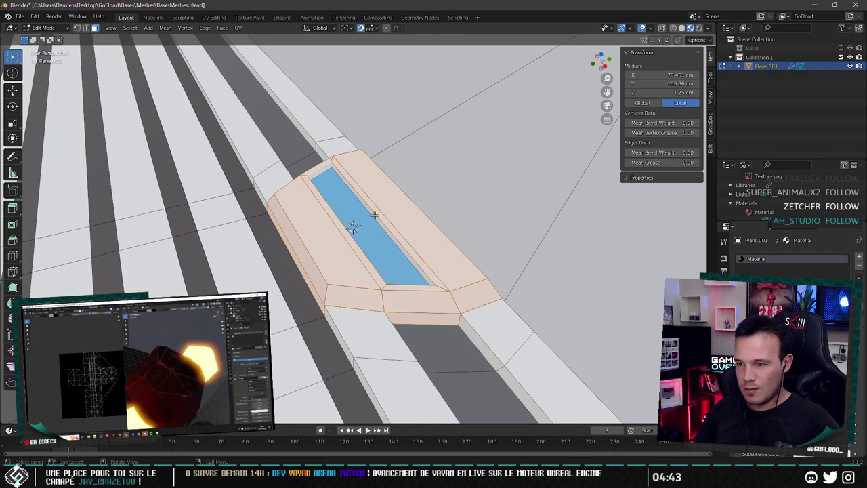
mouse_move(374, 215)
middle_down()
mouse_move(351, 223)
mouse_move(366, 215)
middle_up()
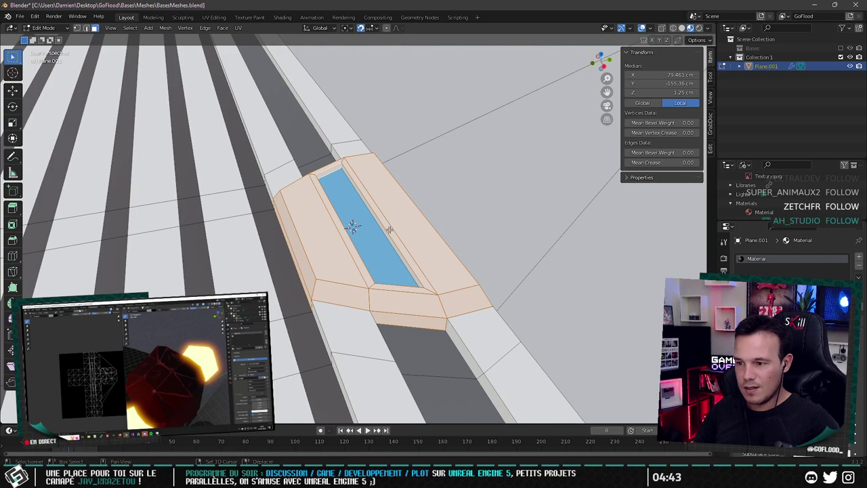
scroll(390, 235, down, 5)
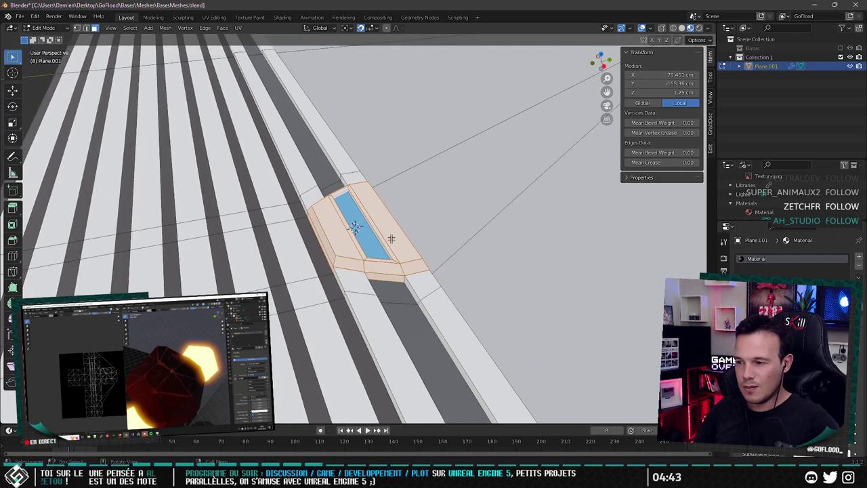
scroll(389, 242, up, 3)
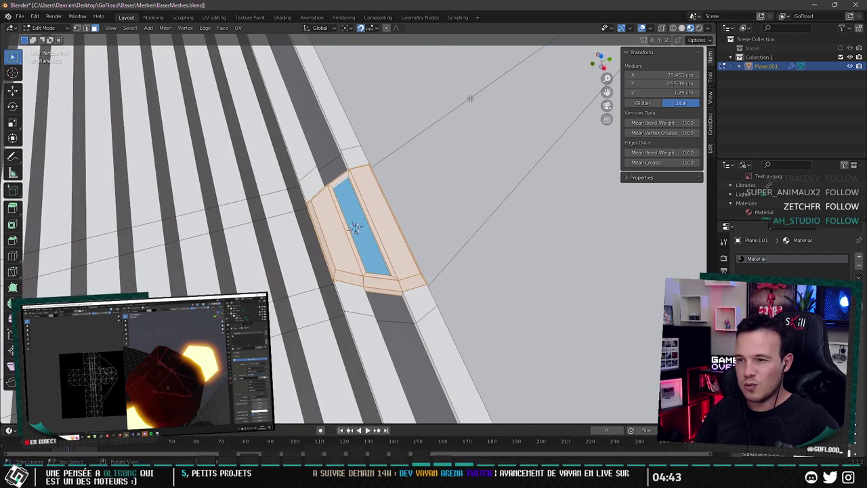
middle_drag(440, 179, 422, 186)
scroll(386, 216, up, 4)
middle_drag(386, 216, 539, 191)
Survey the drain, stairs and plane, then show the UV Editing workspace with Texture.png.
middle_drag(407, 166, 525, 153)
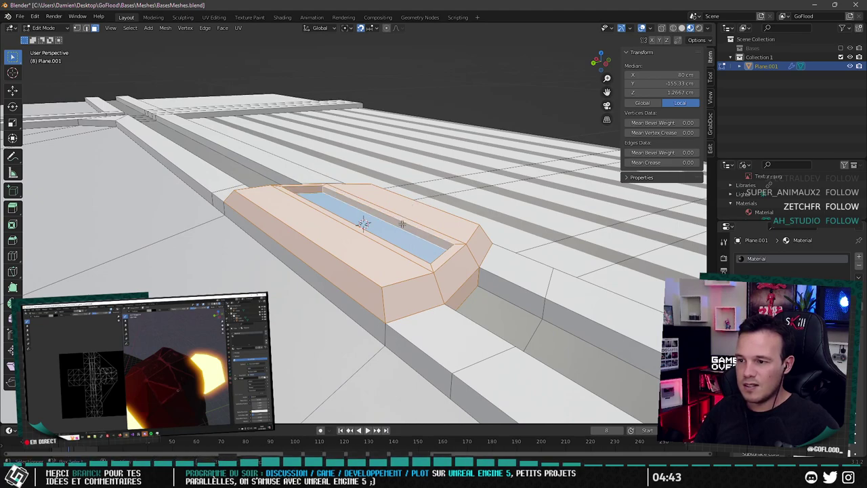
middle_drag(402, 224, 392, 201)
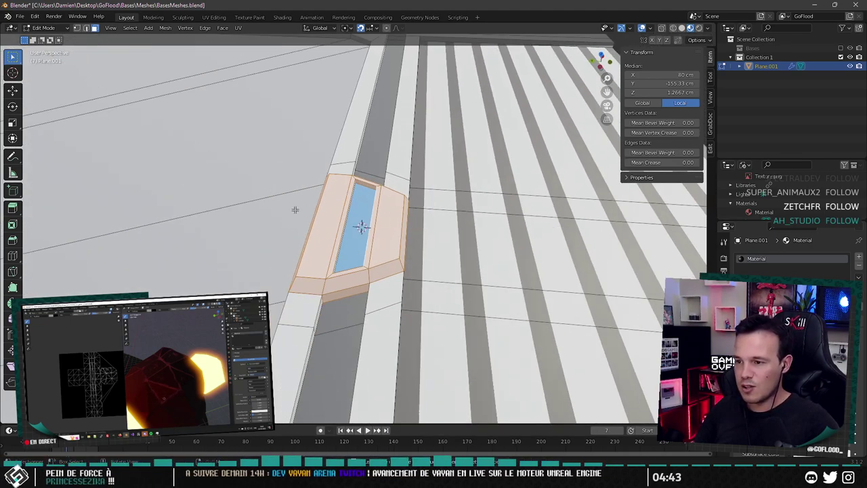
middle_drag(295, 210, 760, 157)
middle_drag(505, 117, 426, 206)
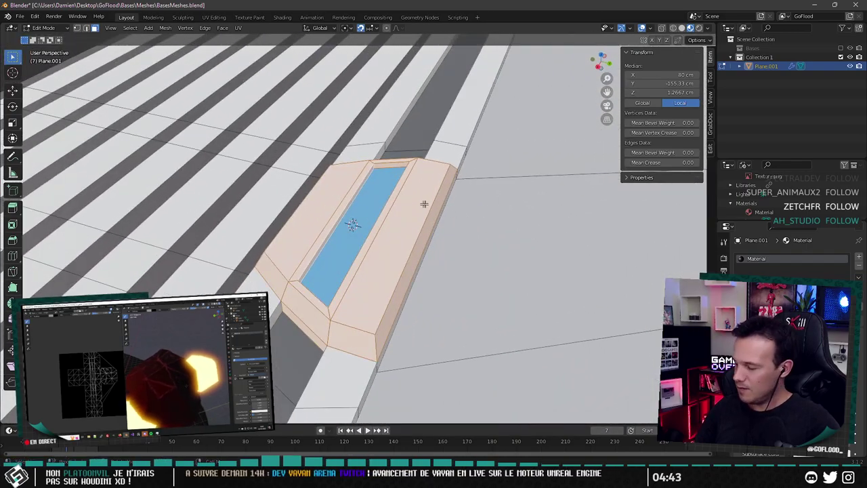
middle_drag(314, 196, 112, 251)
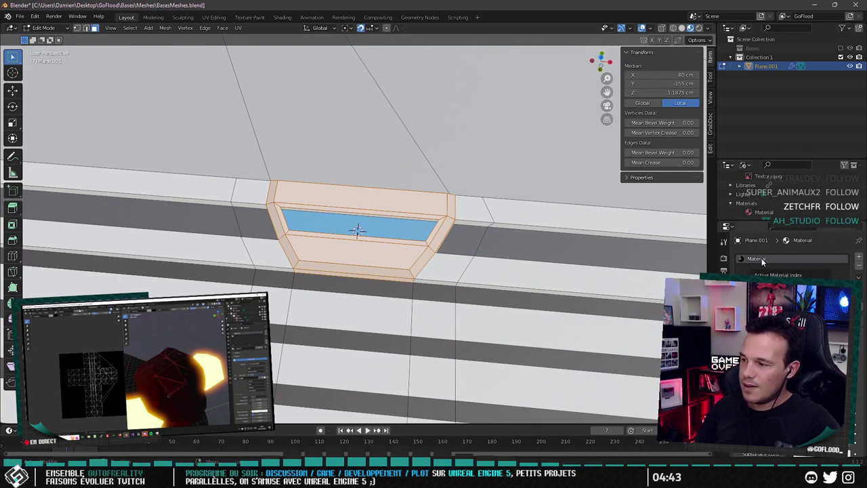
click(214, 17)
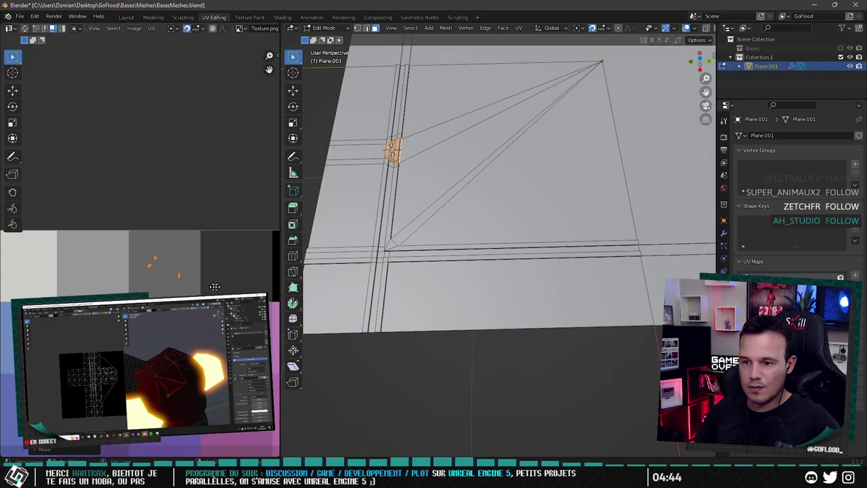
Move the drain face's UVs to a new spot on the palette texture.
key(g)
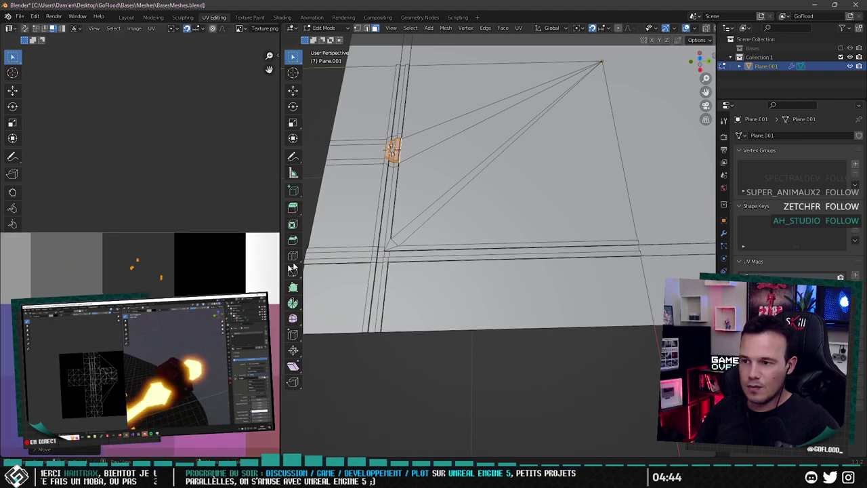
middle_drag(404, 182, 450, 187)
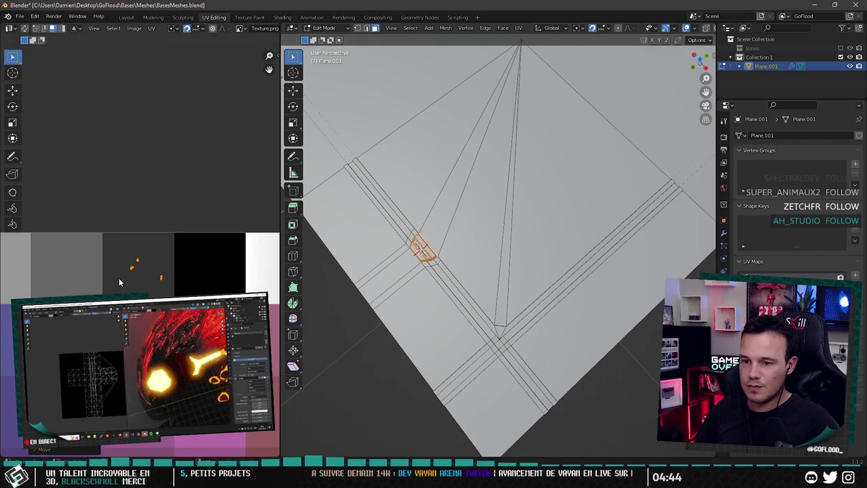
key(g)
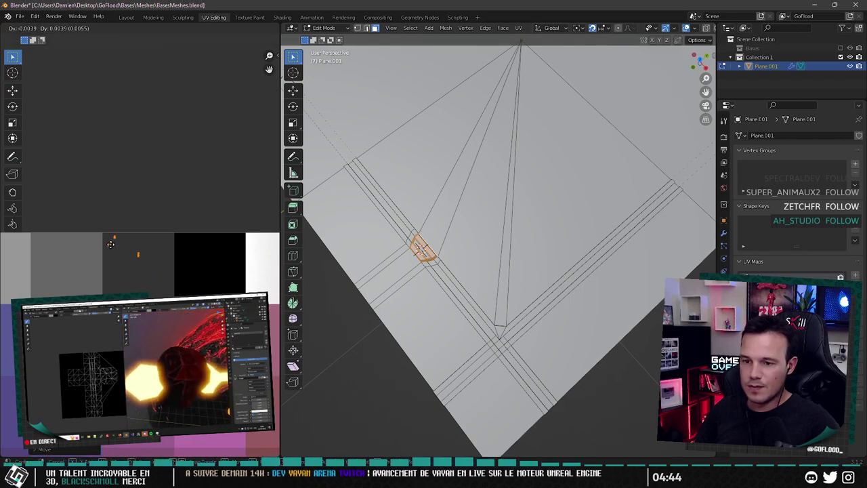
click(135, 266)
Select all the UV points, then return to the Layout workspace in Object Mode.
key(a)
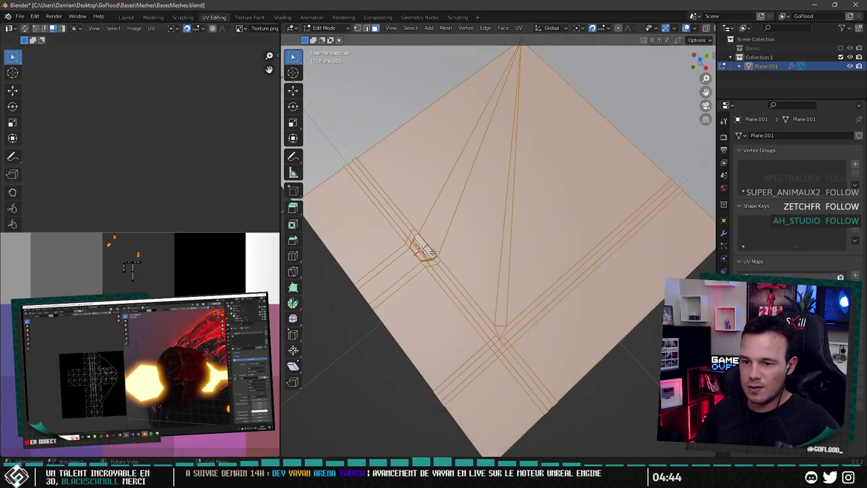
scroll(102, 273, up, 5)
drag(63, 293, 170, 298)
scroll(170, 298, down, 3)
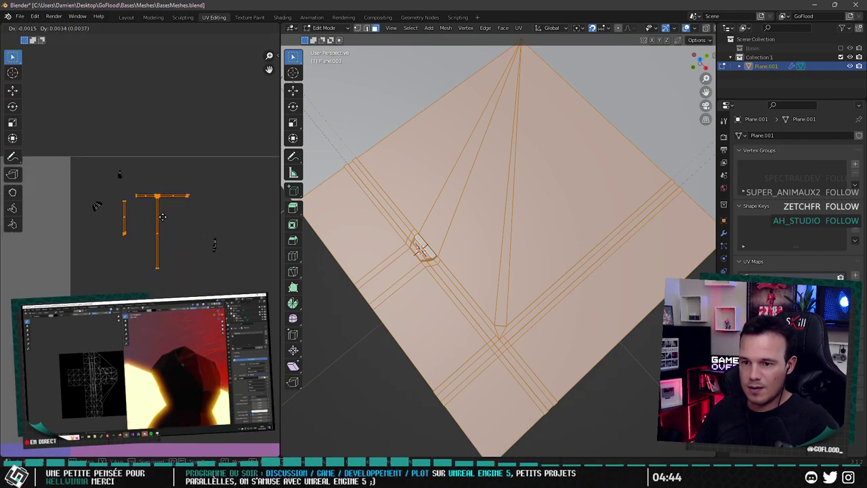
scroll(199, 269, down, 3)
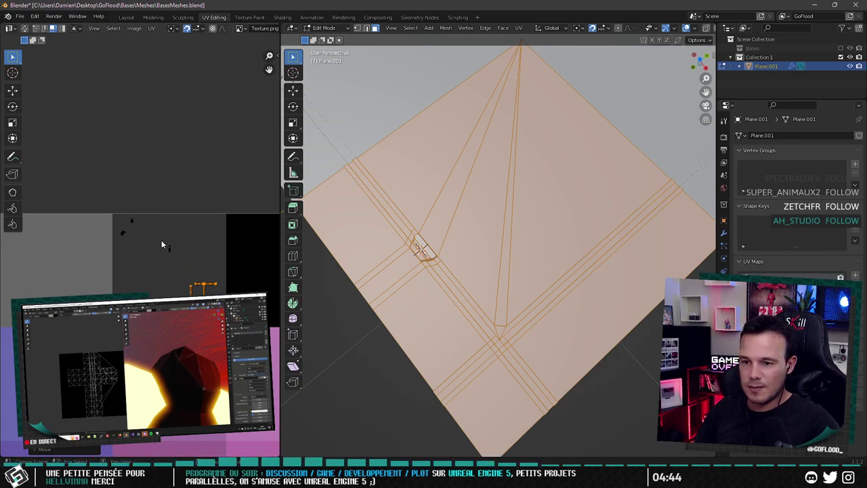
scroll(164, 248, up, 3)
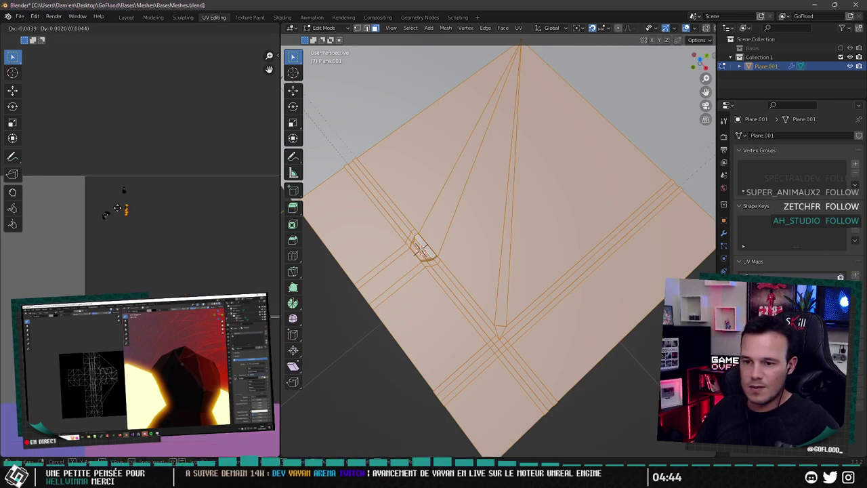
scroll(92, 202, up, 2)
scroll(92, 201, down, 5)
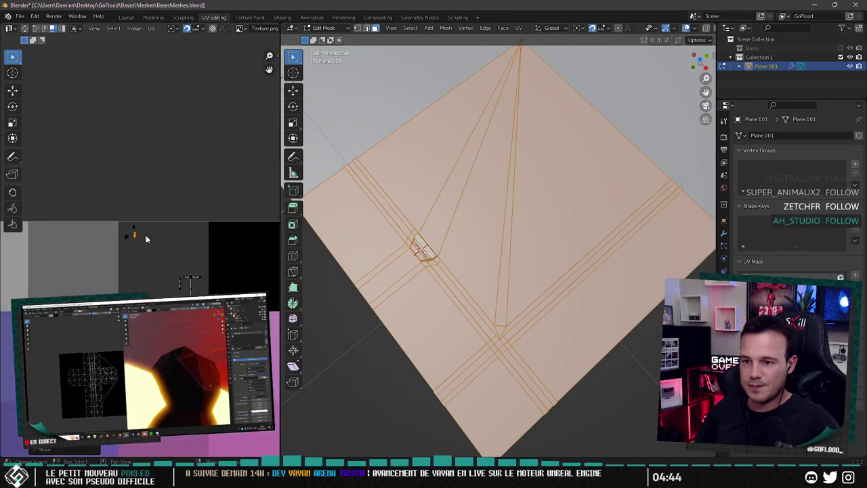
scroll(203, 286, down, 5)
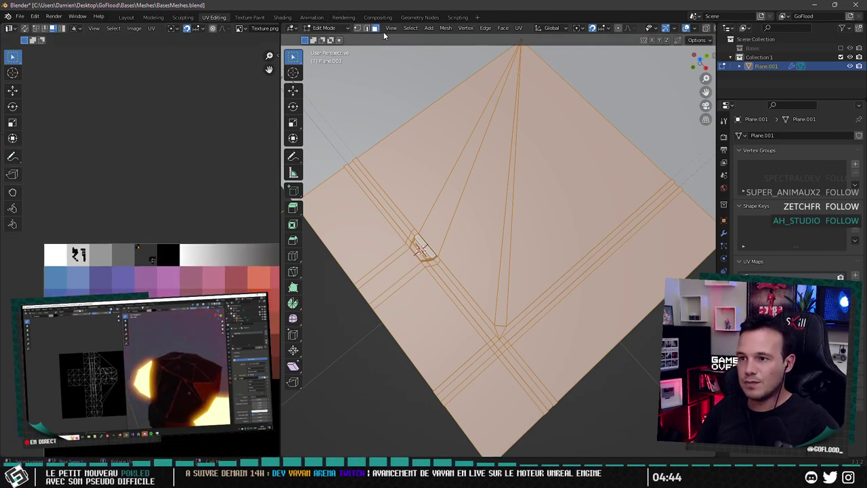
click(126, 17)
Bring the tile's corner into view, enter Edit Mode and select the plain corner square face.
scroll(350, 178, down, 4)
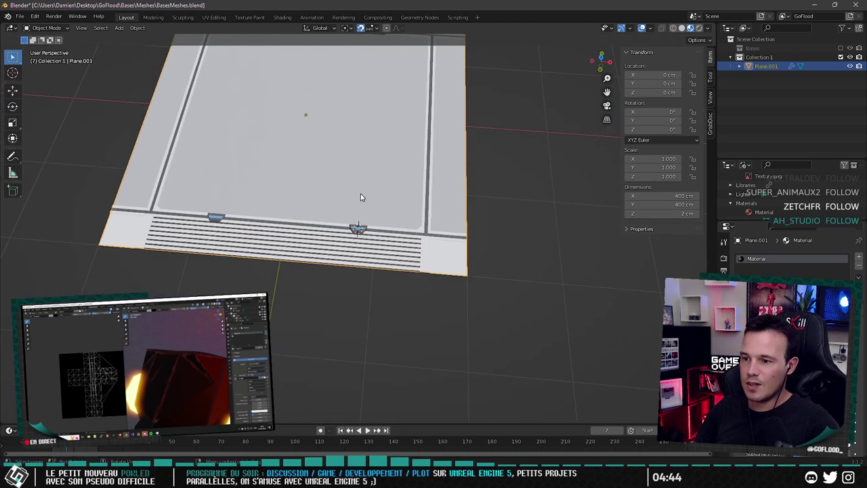
middle_drag(362, 196, 303, 152)
scroll(368, 265, up, 8)
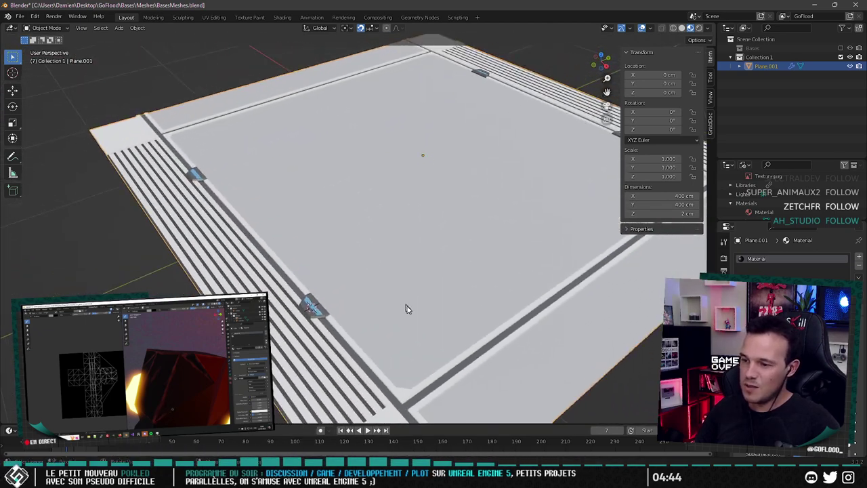
scroll(401, 251, down, 4)
scroll(416, 265, up, 5)
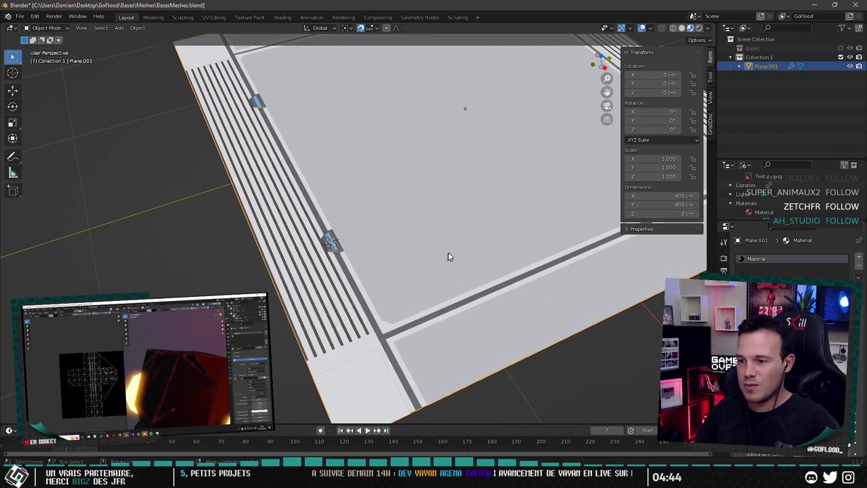
middle_drag(380, 277, 412, 287)
middle_drag(452, 218, 401, 332)
key(Tab)
click(422, 285)
scroll(401, 331, up, 4)
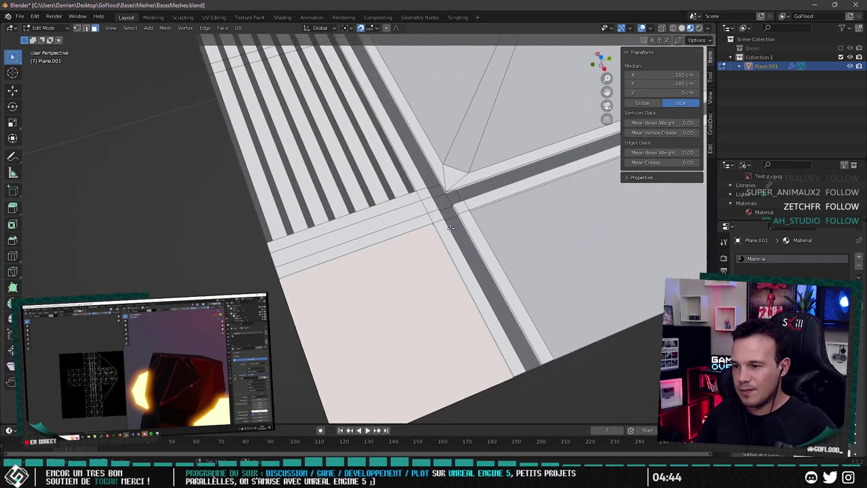
middle_drag(416, 274, 440, 197)
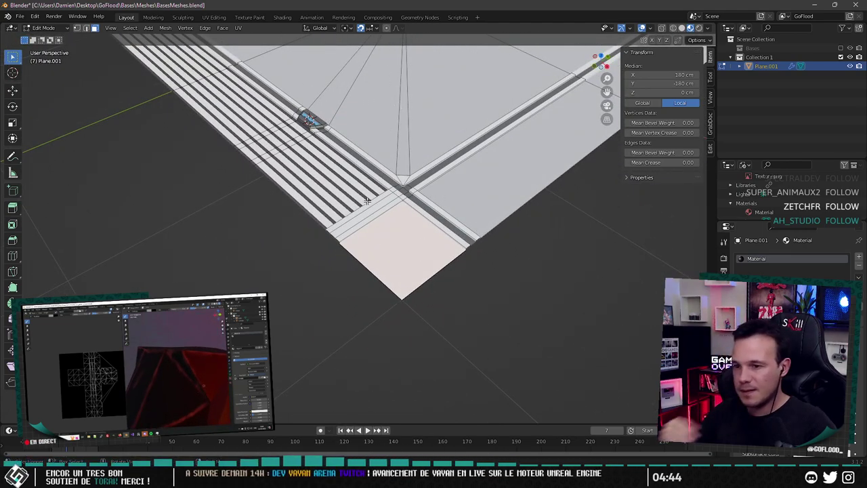
scroll(373, 209, down, 3)
scroll(355, 268, up, 2)
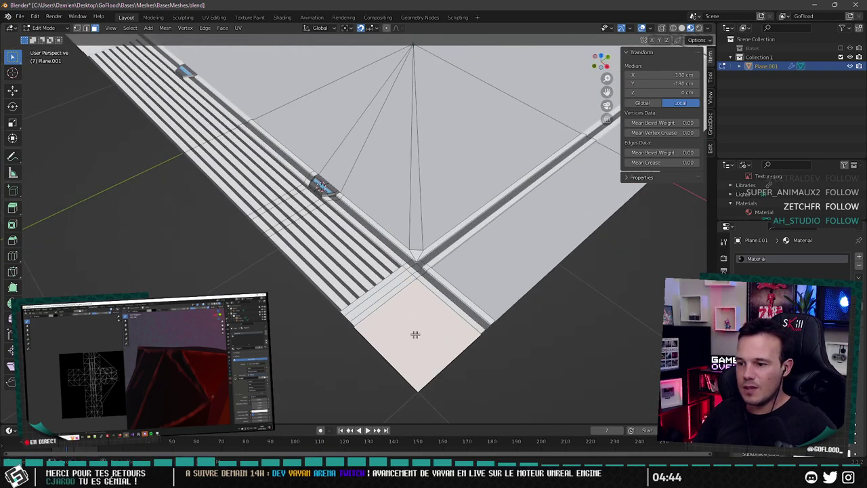
In UV Editing, move the corner square's UVs to a new spot on the palette.
click(214, 18)
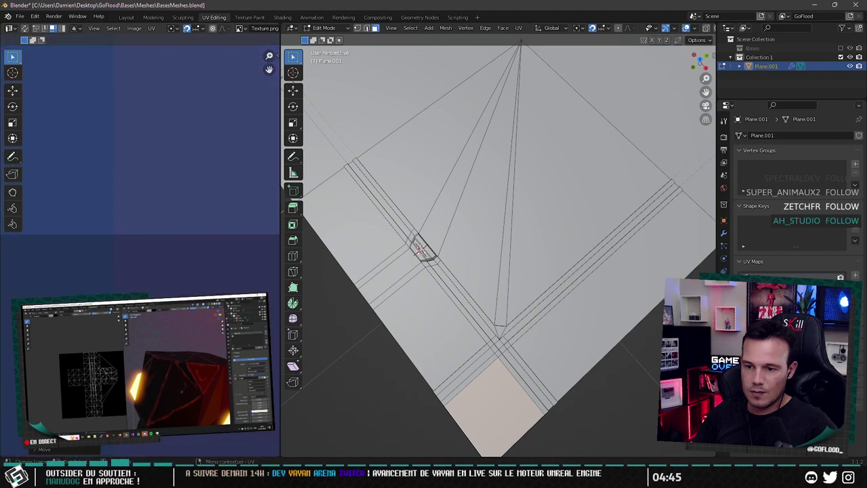
key(g)
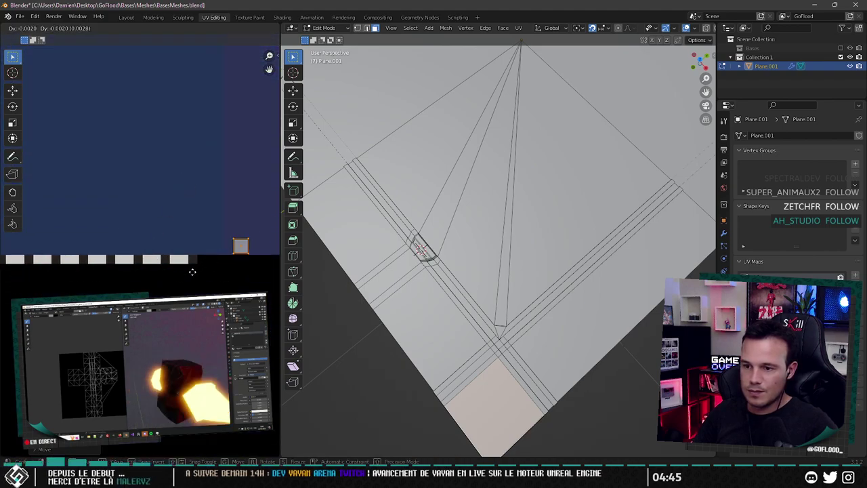
key(Return)
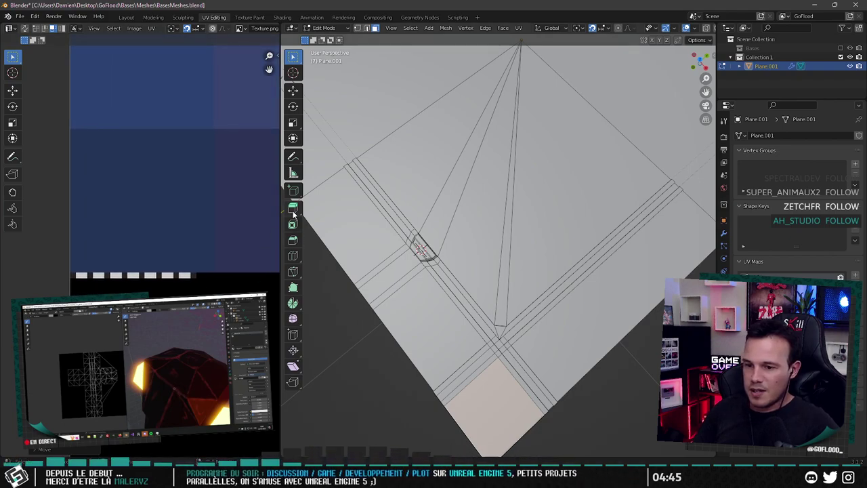
Select the border faces running from the upper-left corner down to the bottom edge.
click(424, 315)
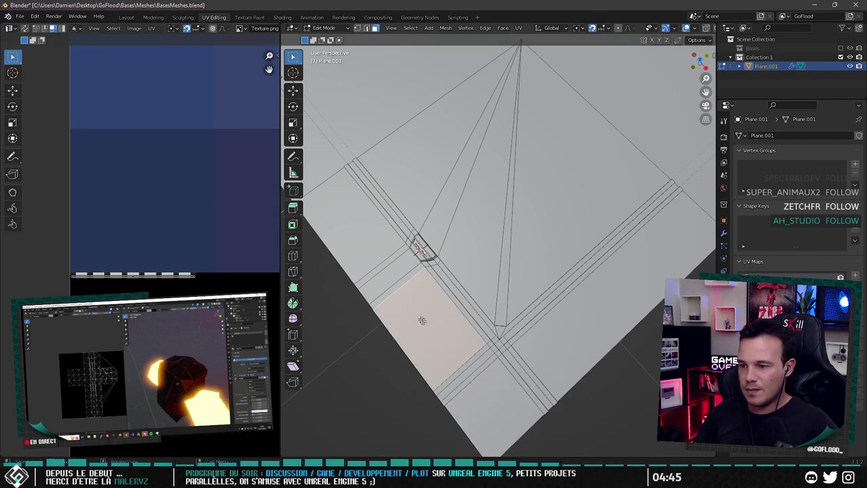
shift+click(354, 213)
ctrl+click(428, 336)
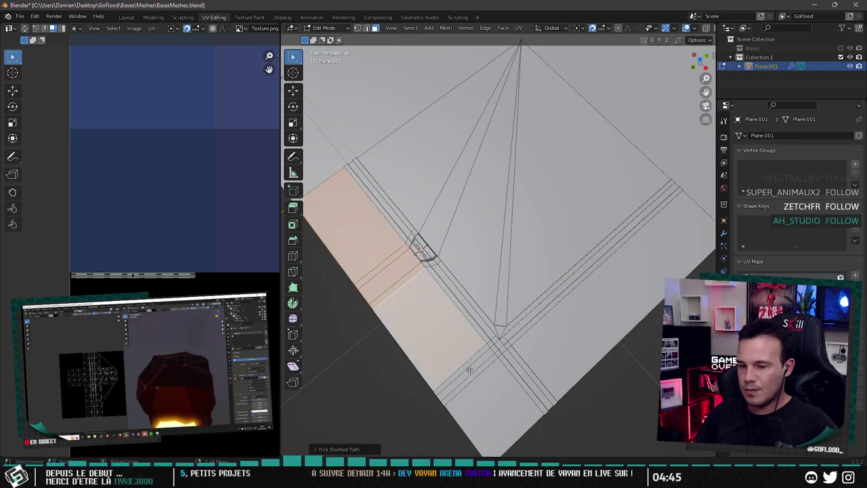
scroll(35, 280, up, 2)
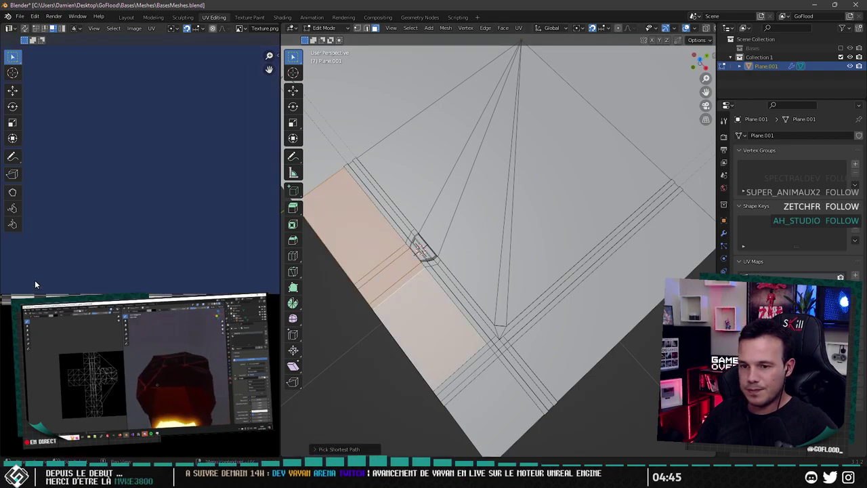
ctrl+click(486, 401)
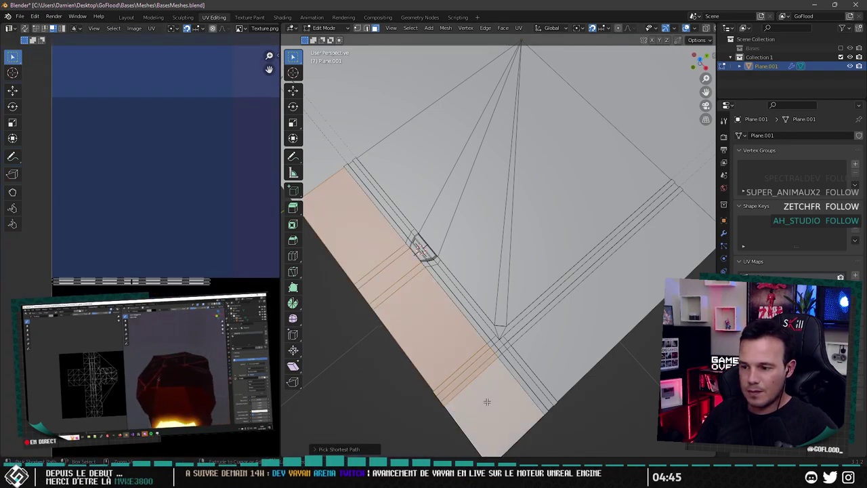
click(365, 248)
ctrl+click(430, 317)
ctrl+click(485, 402)
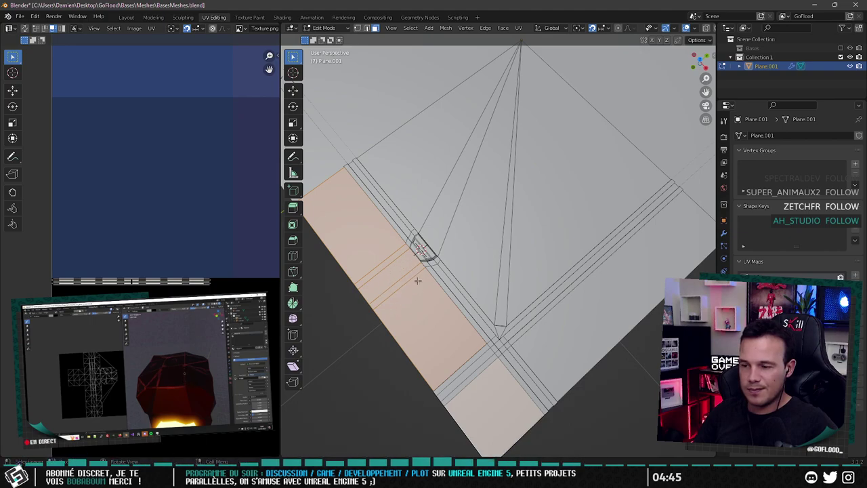
click(518, 28)
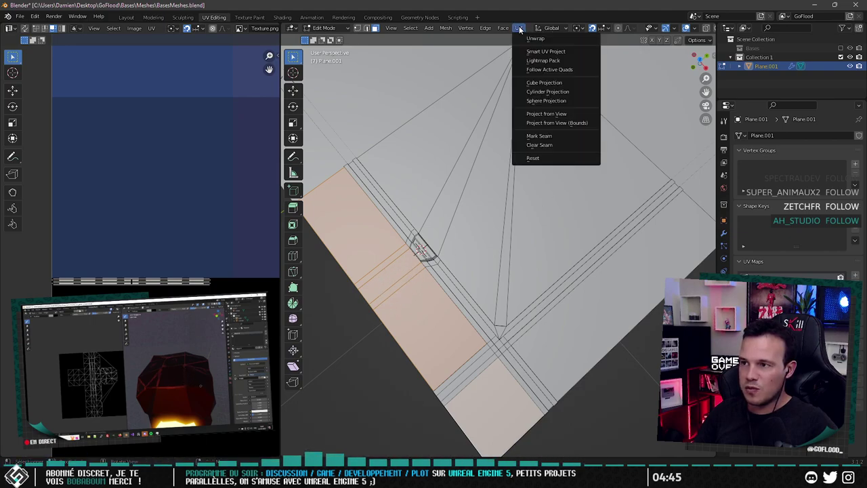
Unwrap the border strip with Smart UV Project and frame the whole plane.
click(546, 52)
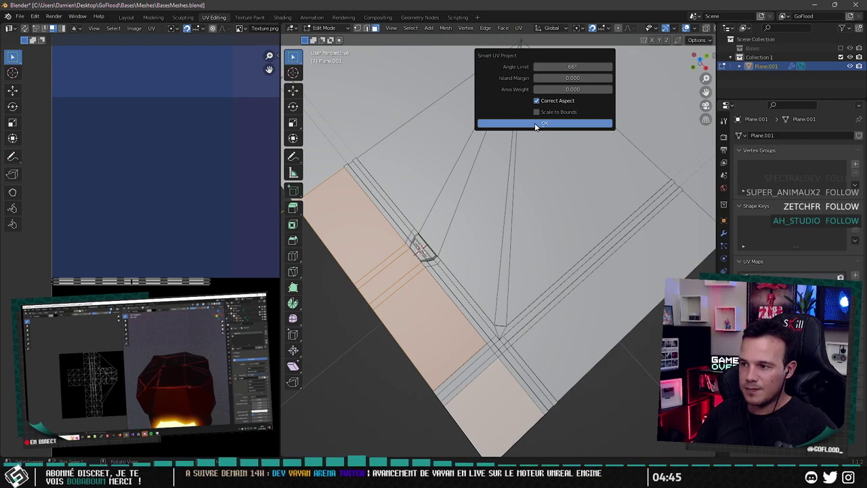
click(534, 123)
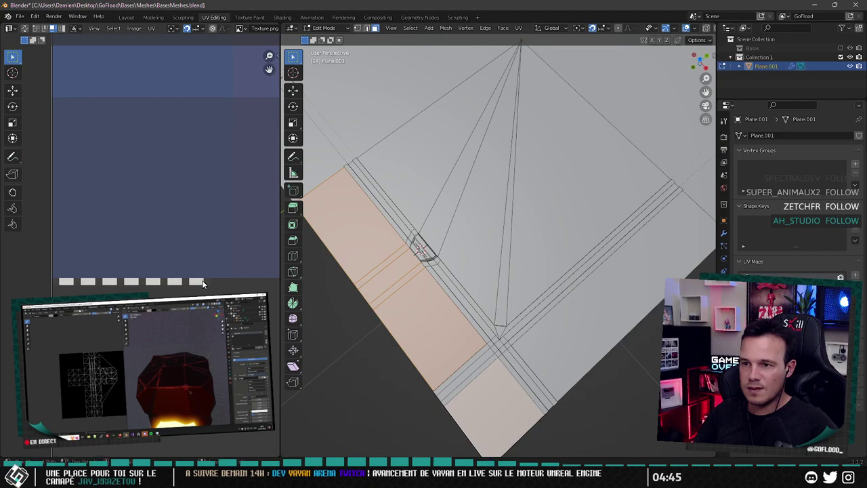
key(Home)
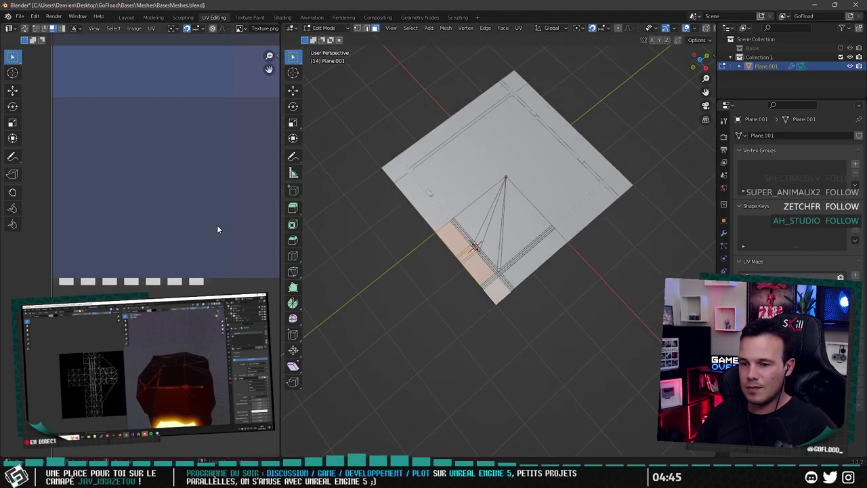
scroll(164, 230, down, 5)
scroll(164, 231, up, 4)
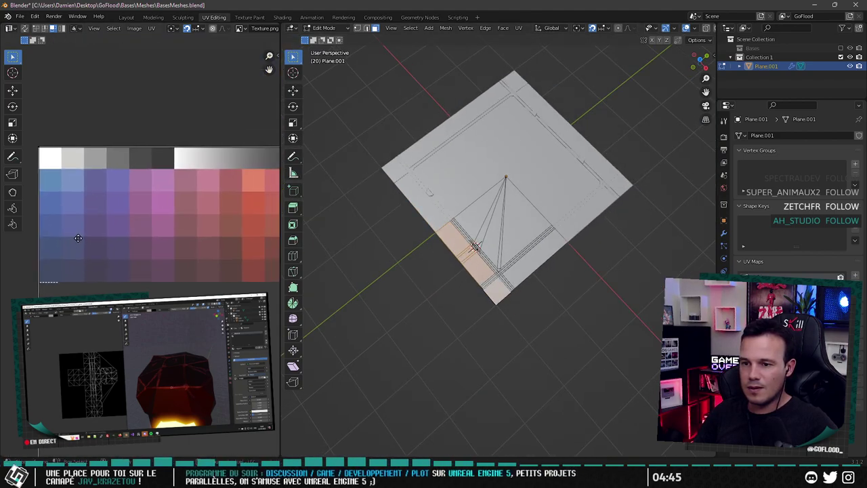
scroll(103, 249, down, 5)
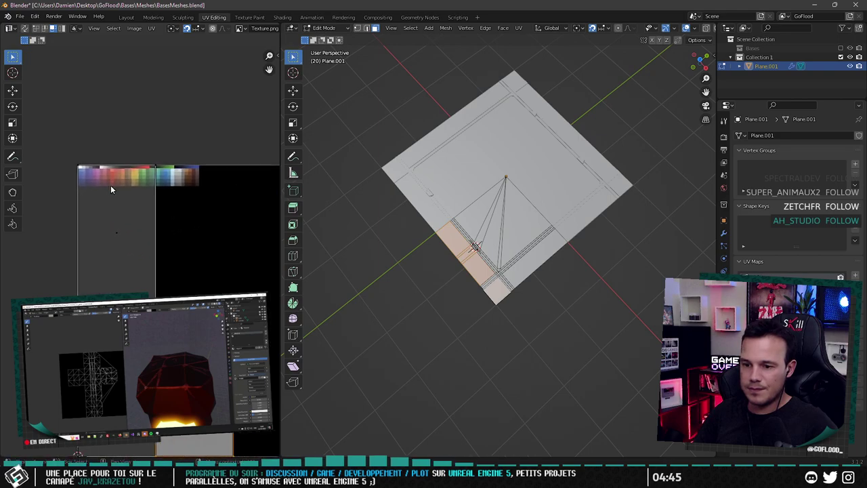
Select the linked quadrant and start rotating its UV island by -90°.
key(l)
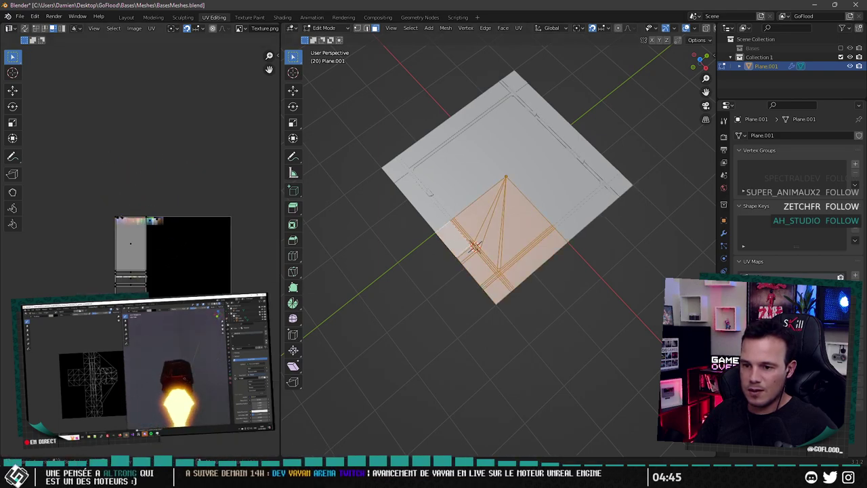
ctrl+click(482, 270)
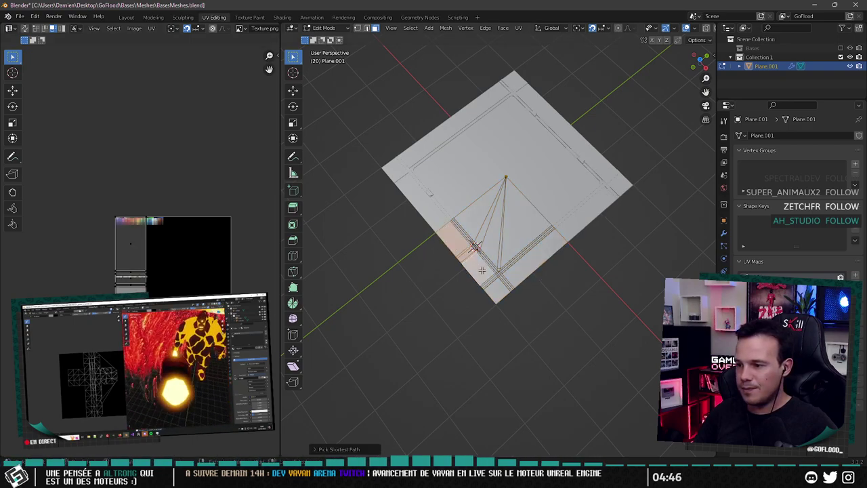
key(ctrl+z)
scroll(145, 254, up, 2)
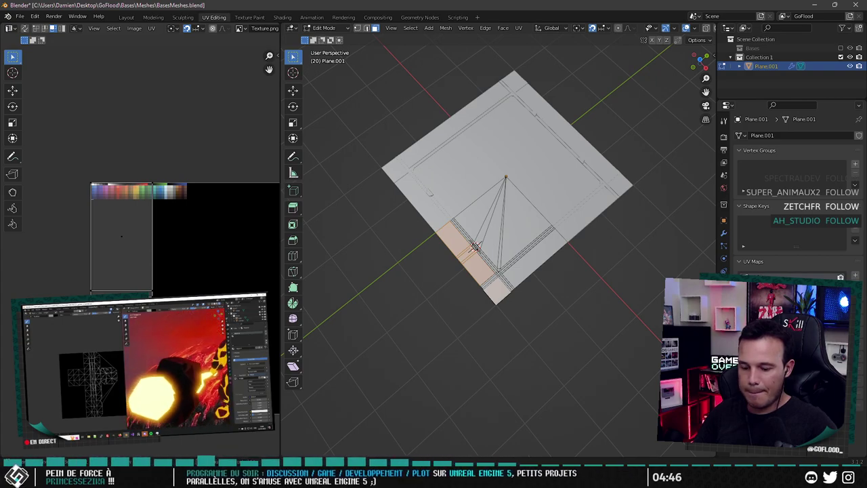
key(a)
key(r)
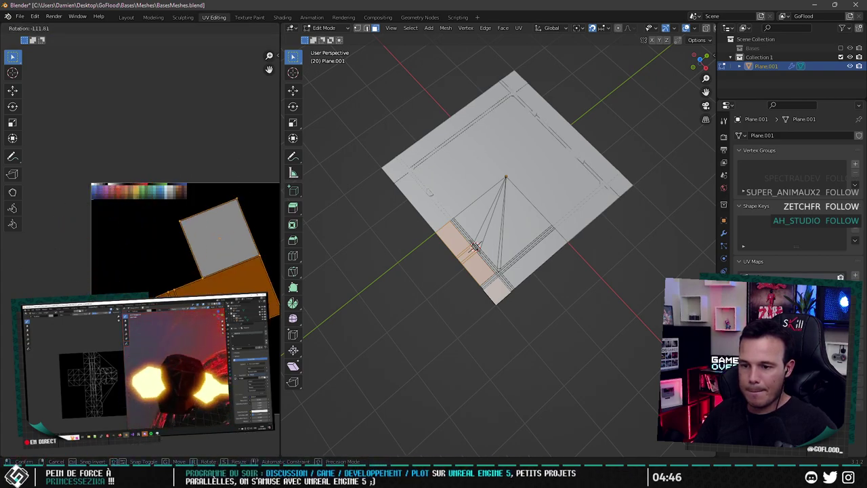
Confirm the -90° rotation and move the selected UVs onto the palette.
click(215, 270)
middle_drag(246, 272, 231, 233)
click(235, 220)
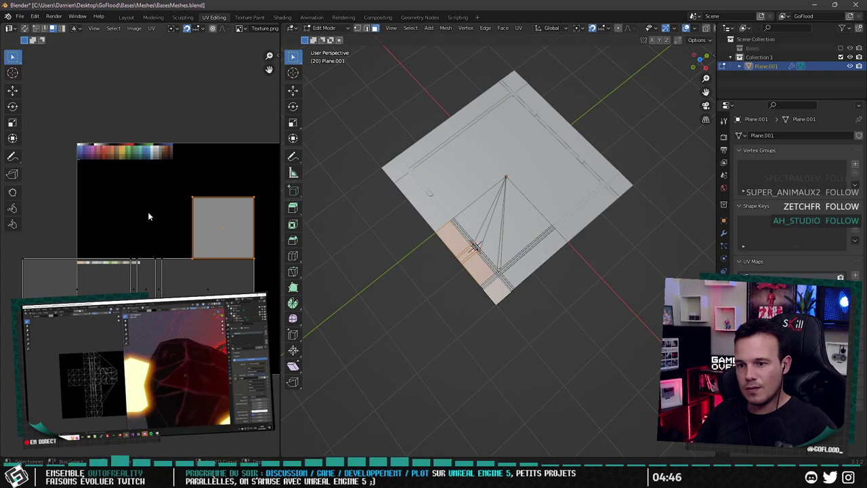
key(ctrl+z)
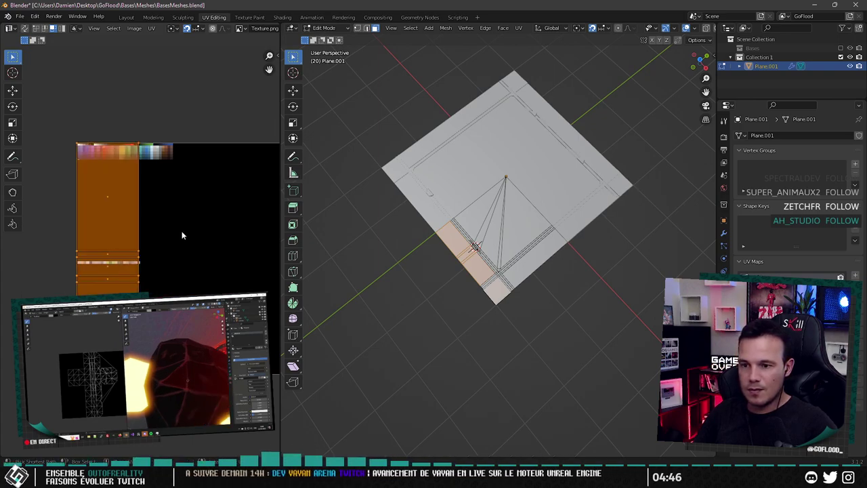
click(185, 279)
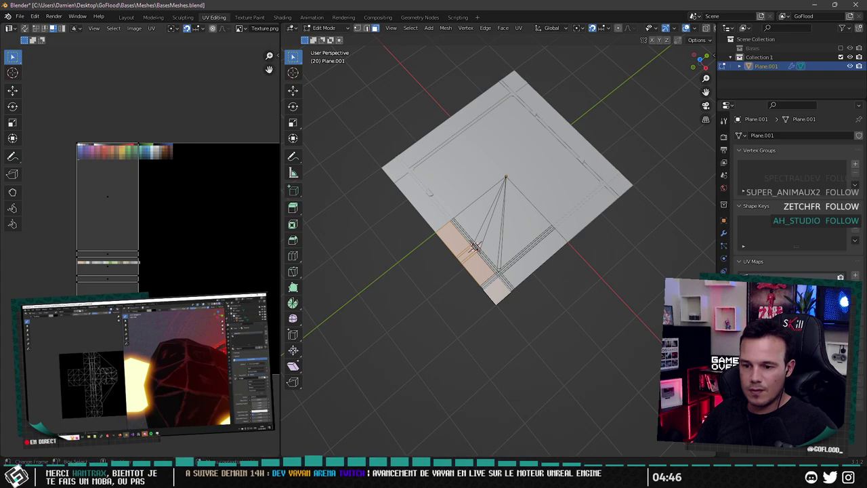
key(g)
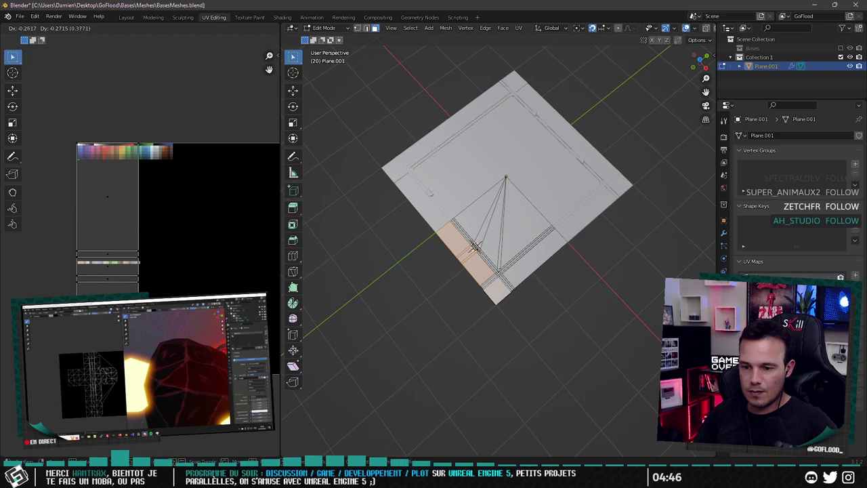
key(Return)
Nudge the UV island's edge upward so it sits on the grey palette area.
scroll(105, 147, up, 8)
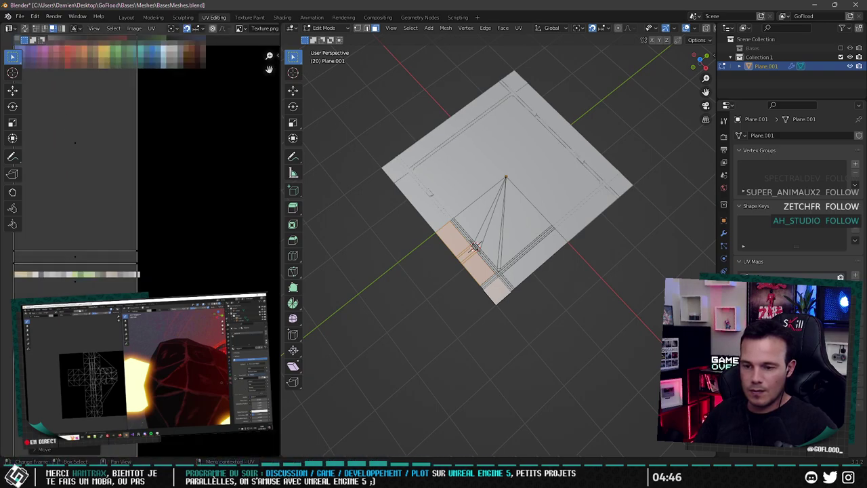
middle_drag(105, 147, 51, 224)
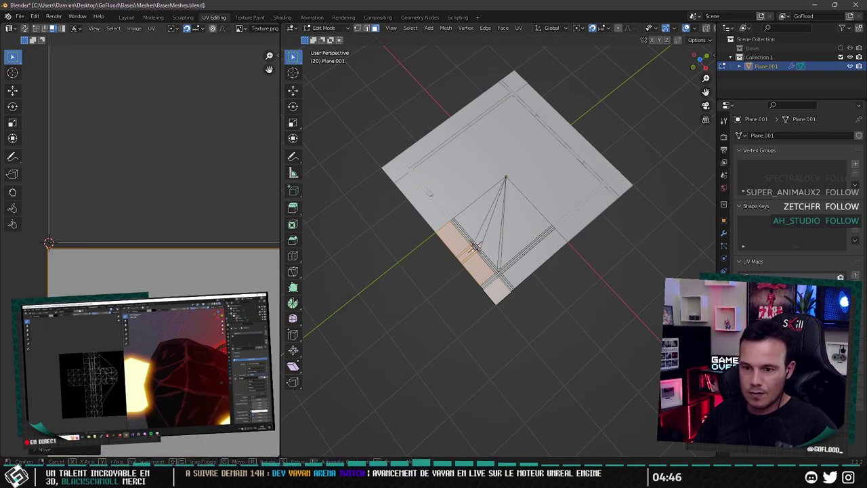
key(g)
key(Escape)
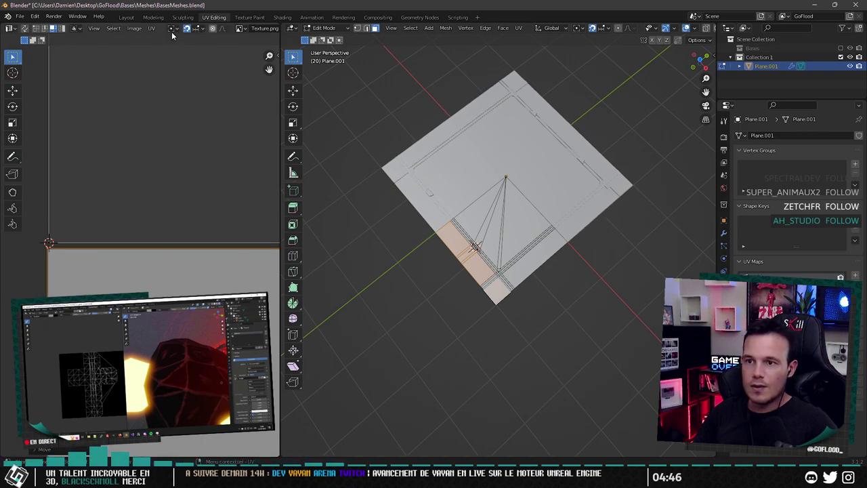
key(g)
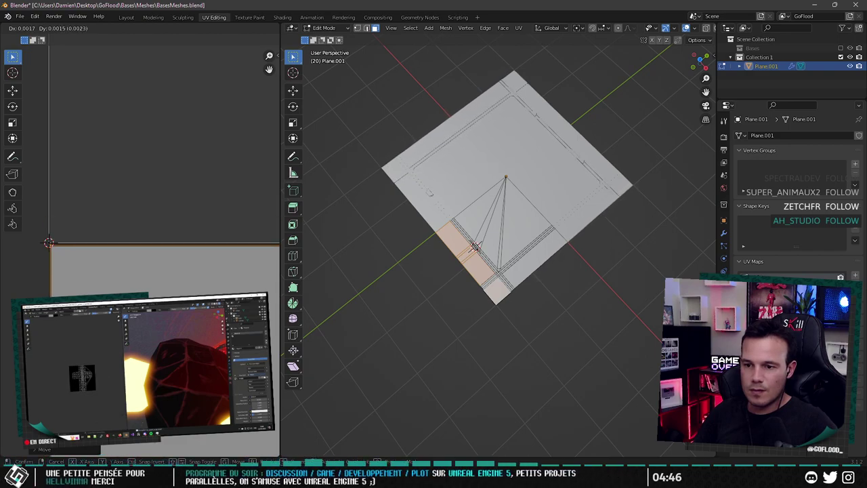
click(177, 286)
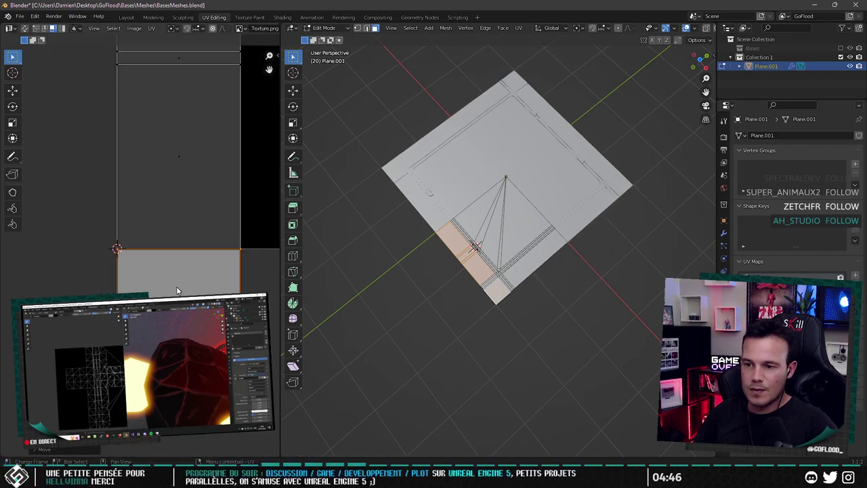
middle_drag(257, 246, 160, 293)
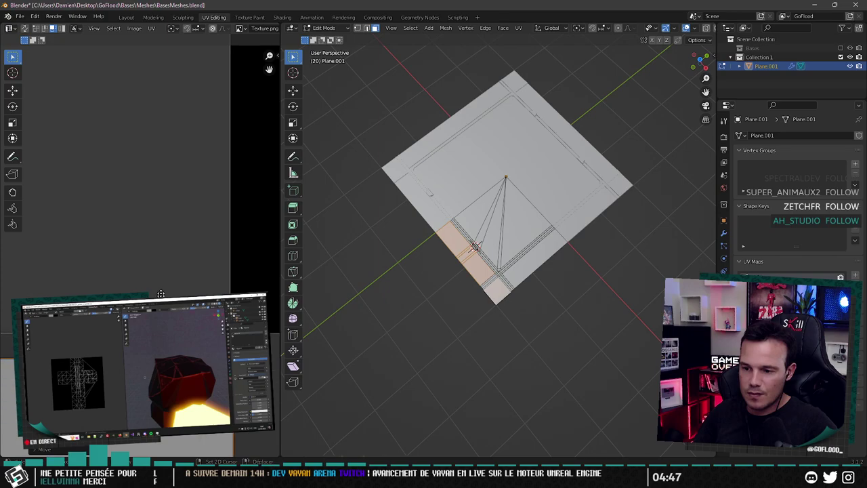
key(g)
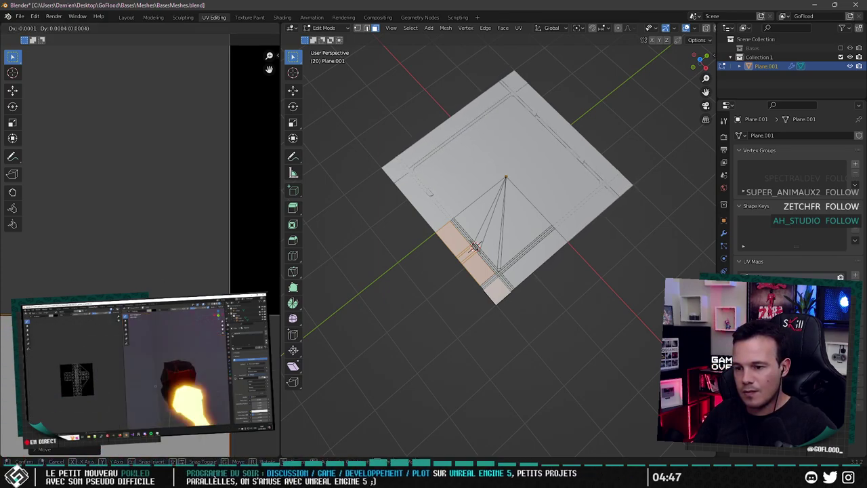
key(Escape)
click(151, 27)
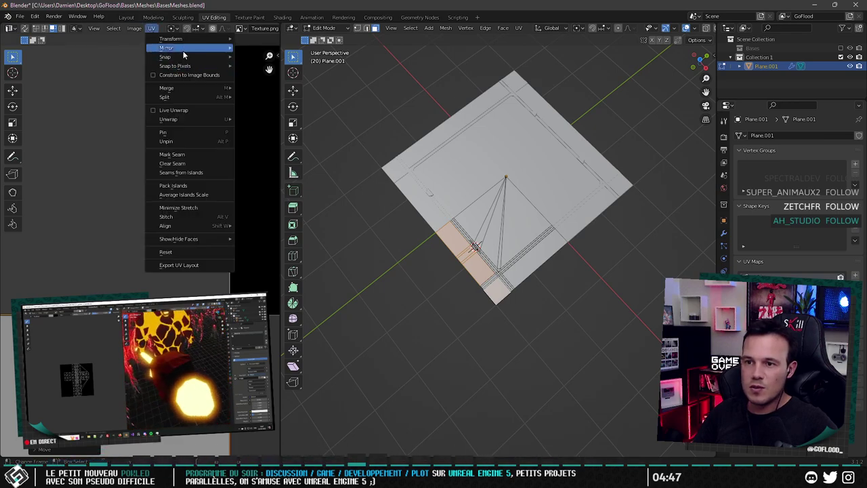
Switch UV pixel snapping from pixel centres to pixel corners and reposition the UVs.
mouse_move(180, 58)
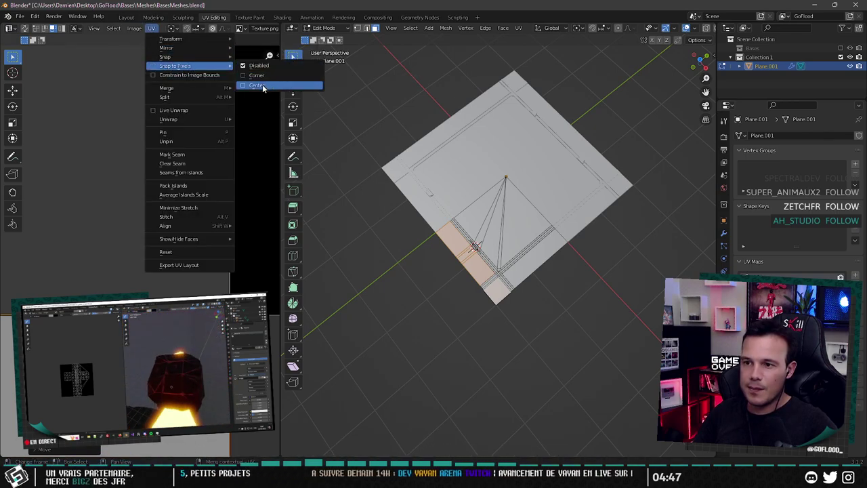
click(277, 83)
key(g)
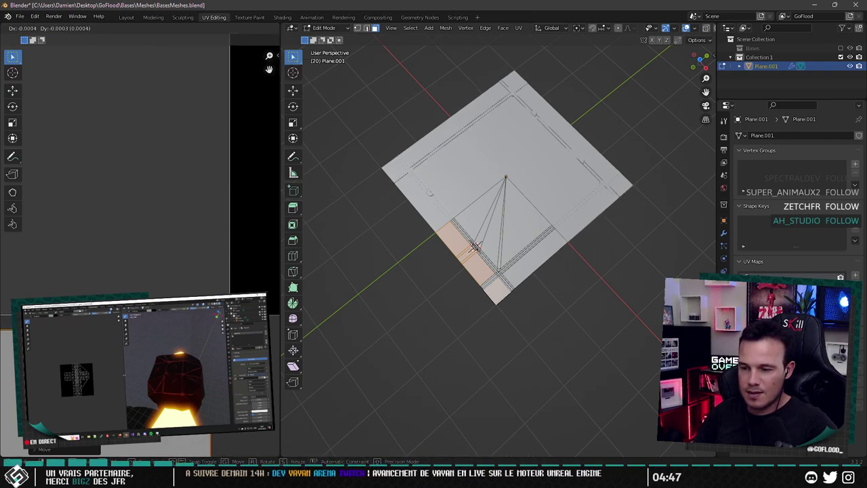
key(Escape)
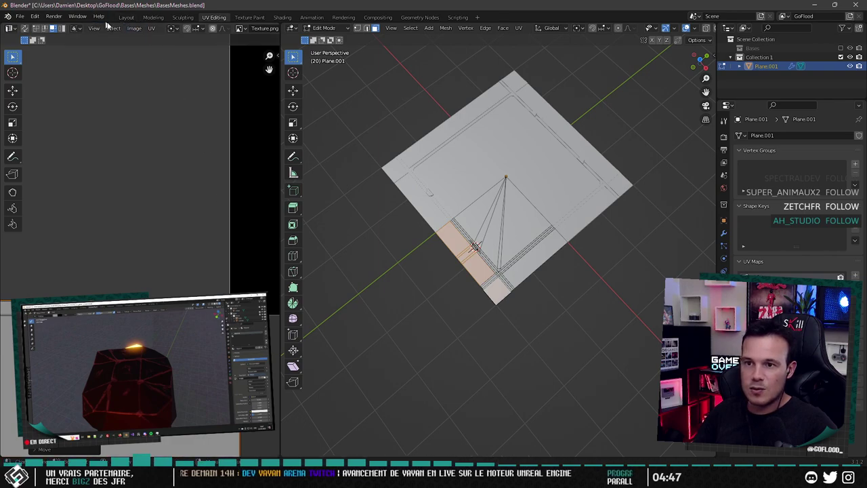
click(151, 28)
mouse_move(181, 65)
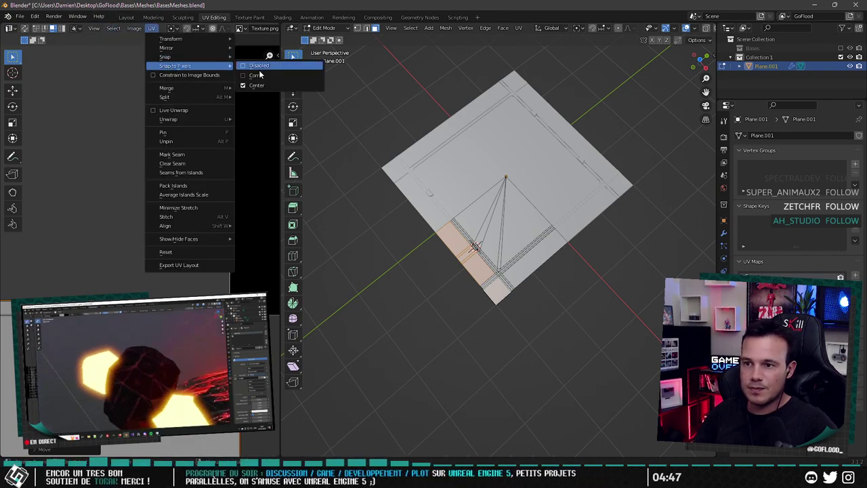
click(257, 75)
key(g)
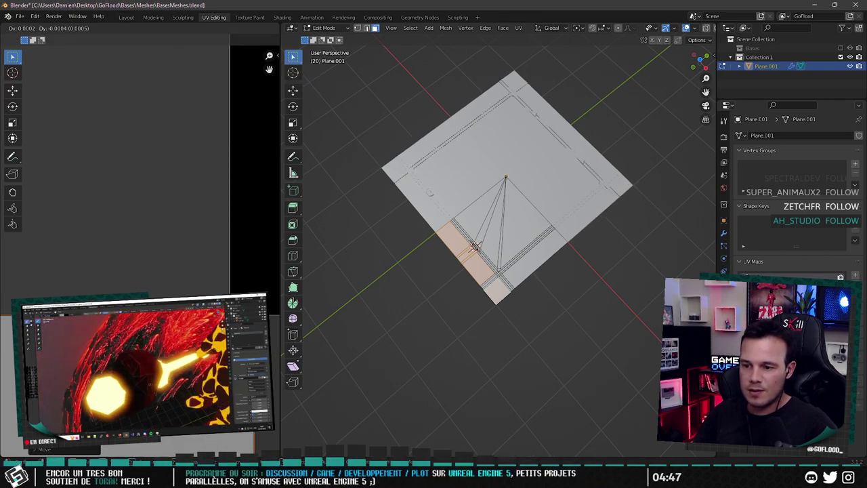
click(215, 262)
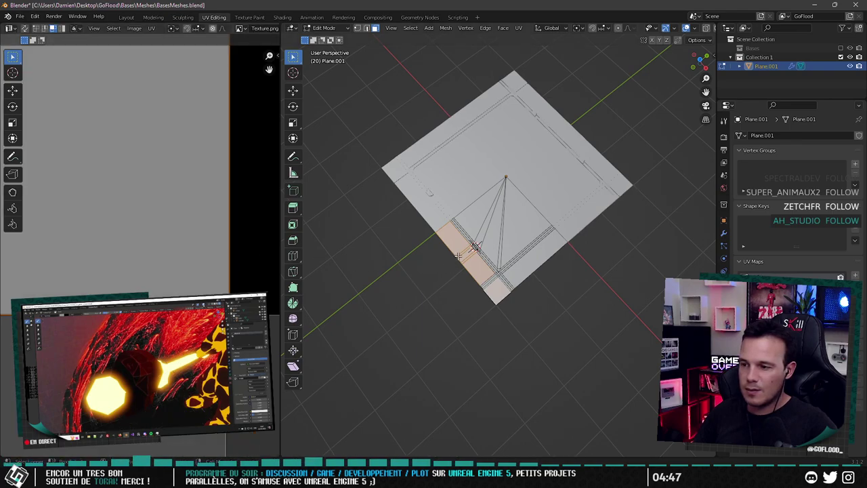
Box-select the small UV island and move it to a new position.
scroll(165, 236, down, 8)
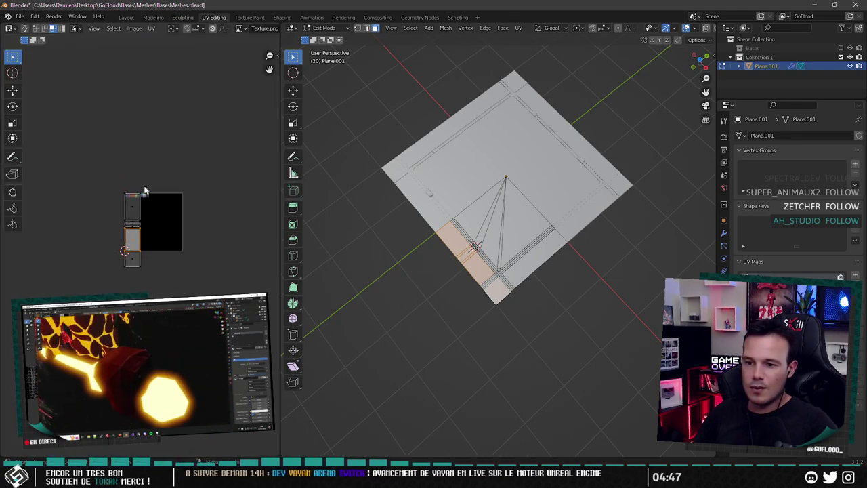
scroll(144, 191, up, 5)
scroll(89, 131, down, 3)
drag(88, 126, 188, 272)
scroll(189, 271, up, 8)
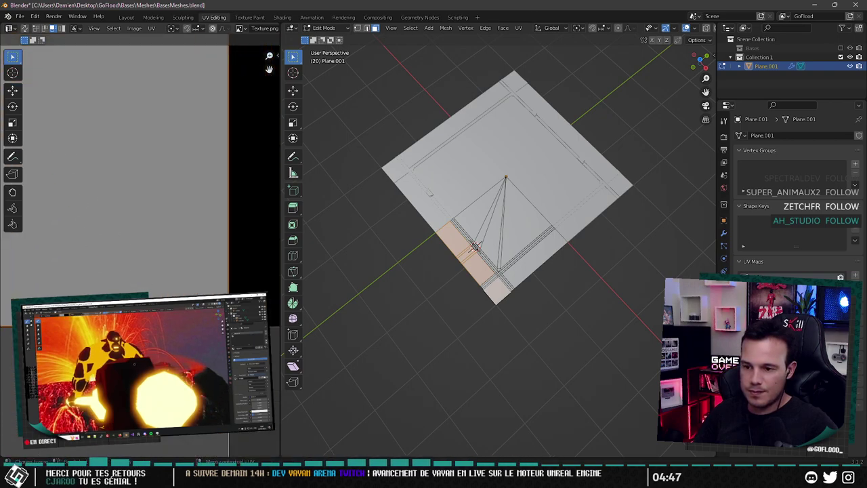
scroll(82, 165, up, 2)
scroll(116, 207, down, 4)
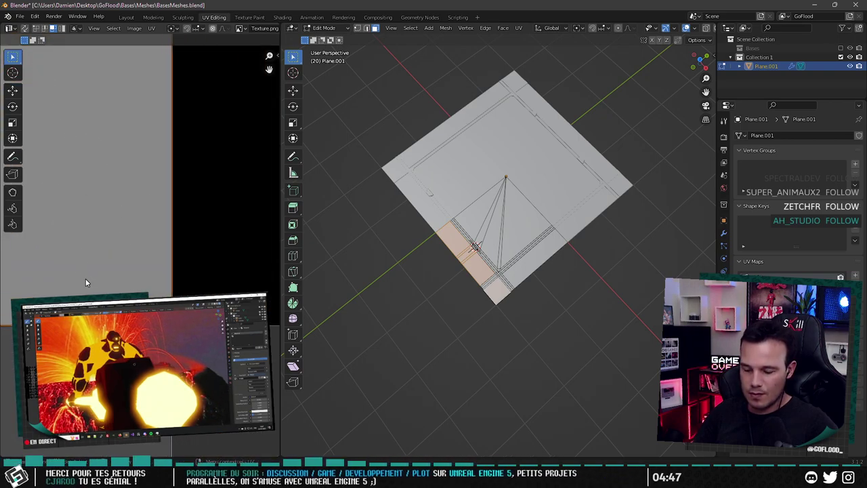
key(g)
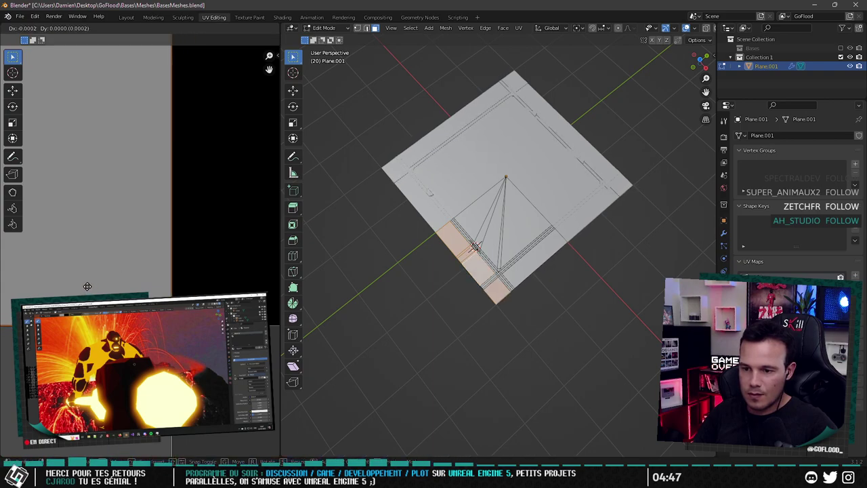
click(87, 288)
Shrink the orange UV island, move it left and down, and scale it much smaller.
scroll(153, 277, down, 5)
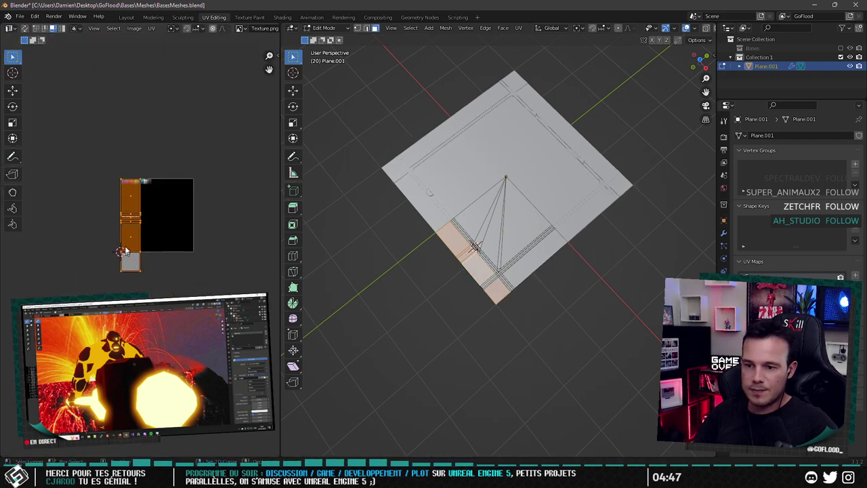
scroll(124, 251, up, 4)
scroll(111, 231, down, 2)
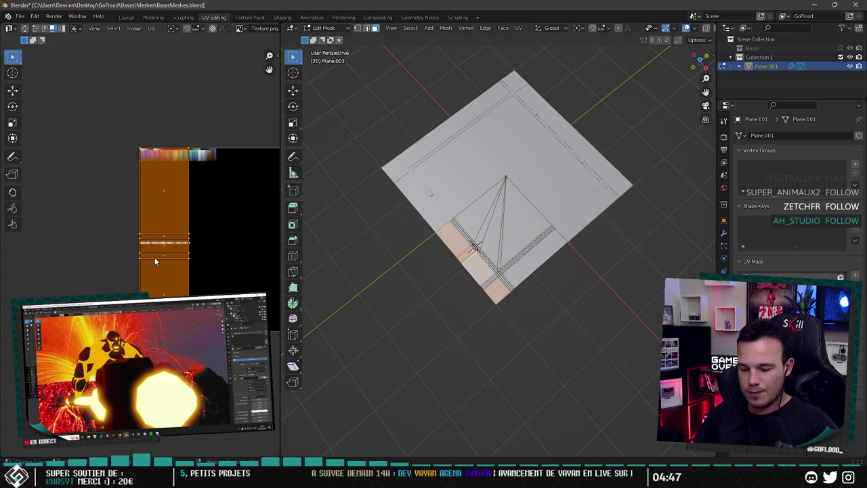
scroll(154, 260, up, 4)
scroll(155, 260, down, 4)
key(s)
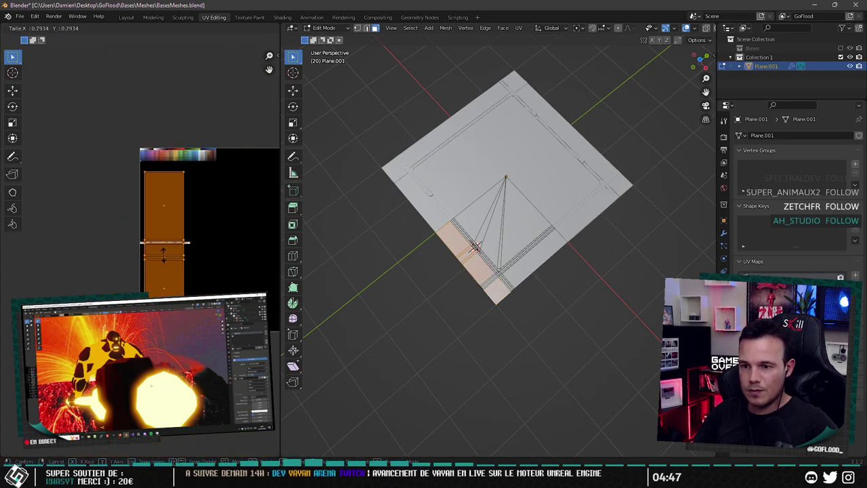
click(166, 263)
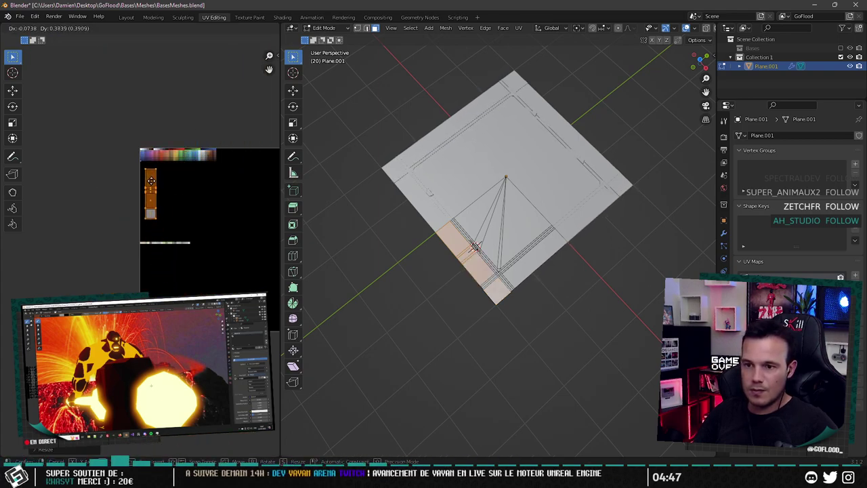
scroll(125, 139, up, 4)
scroll(125, 139, down, 2)
scroll(125, 139, up, 4)
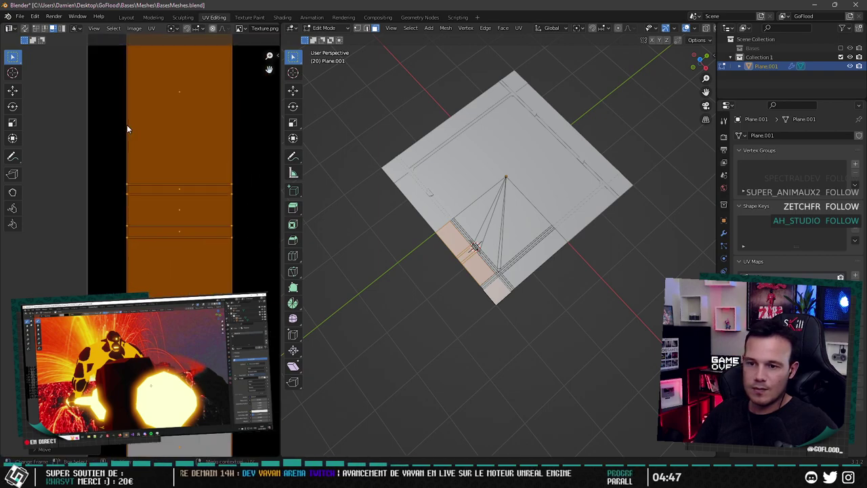
key(g)
click(110, 215)
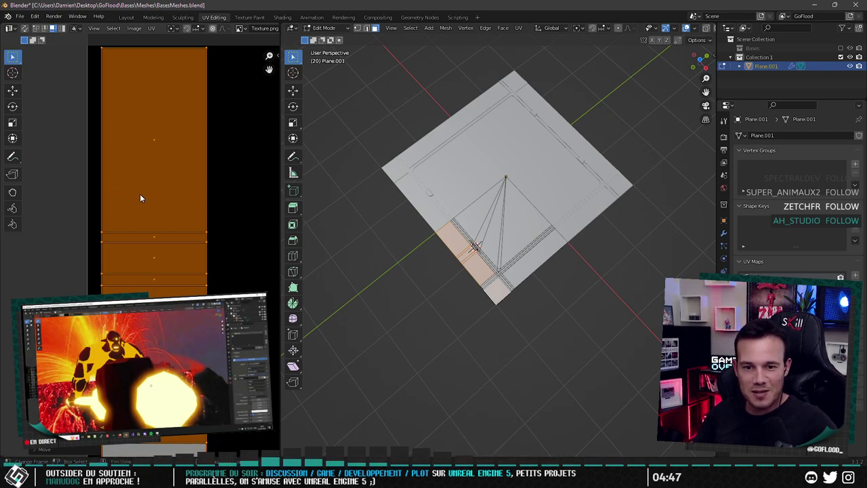
key(s)
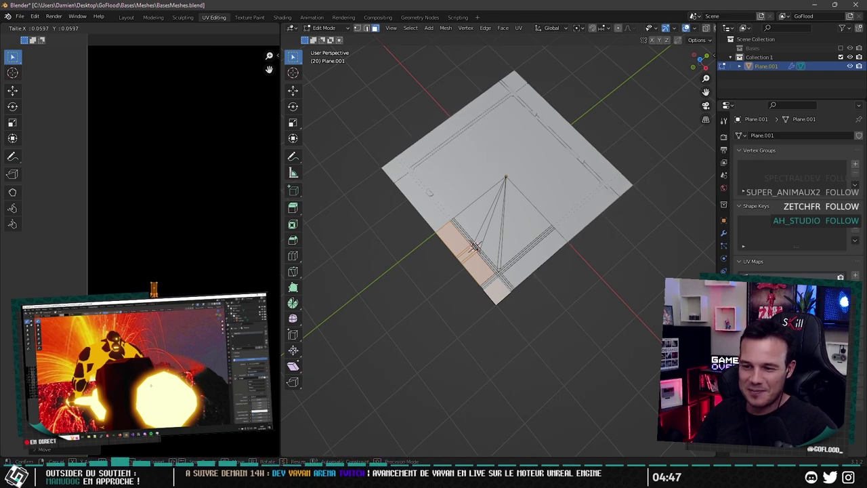
key(Return)
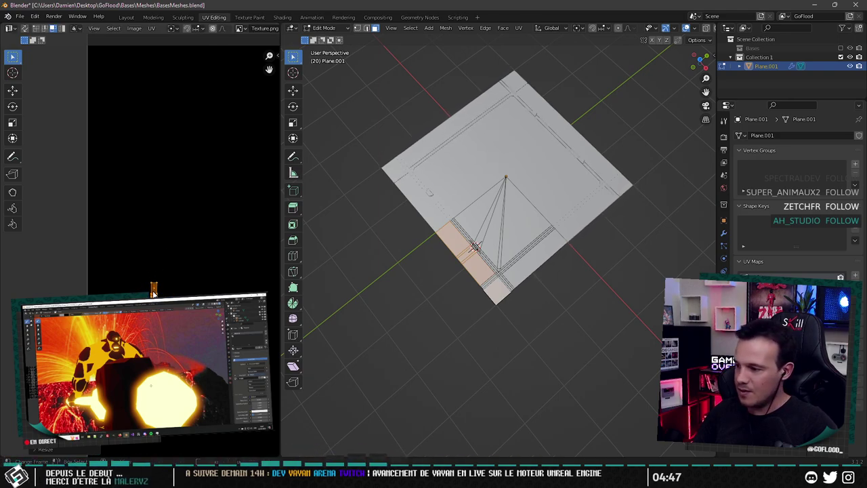
Frame the palette texture, then move the island over it and enlarge it.
key(KP_Decimal)
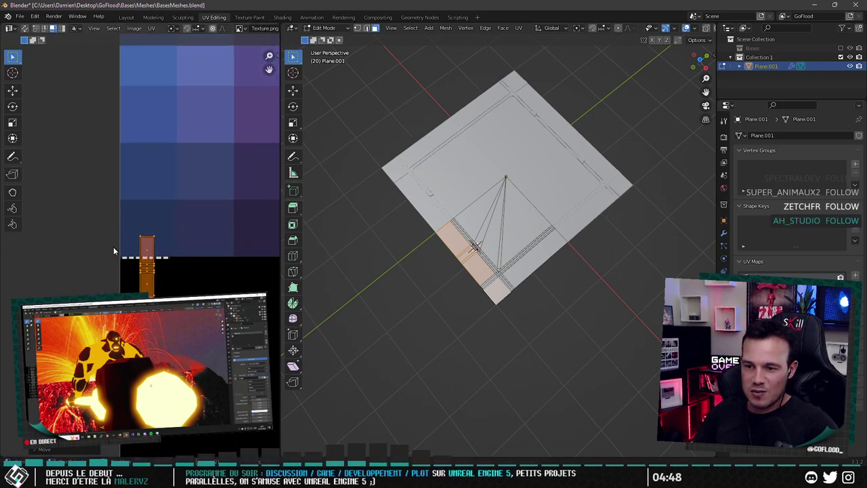
scroll(116, 252, up, 6)
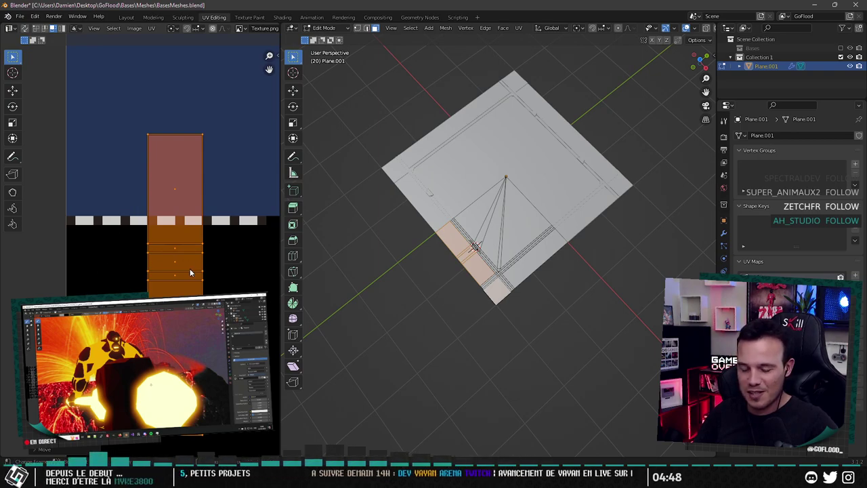
key(g)
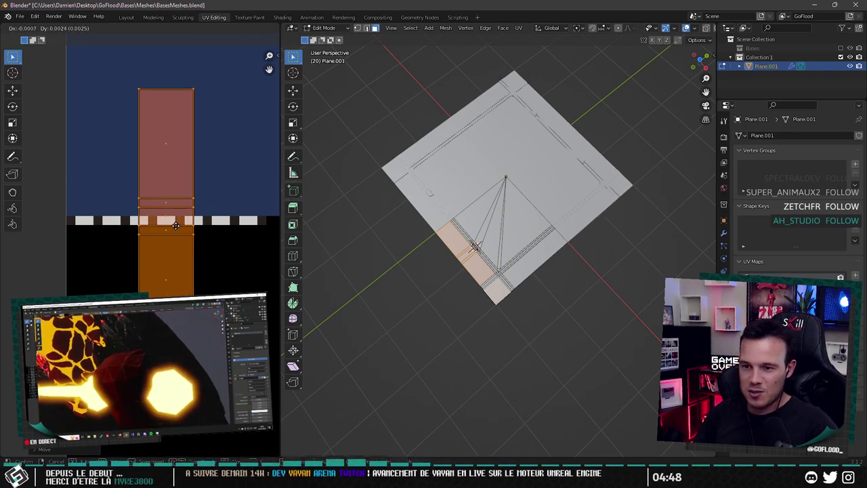
click(175, 225)
key(s)
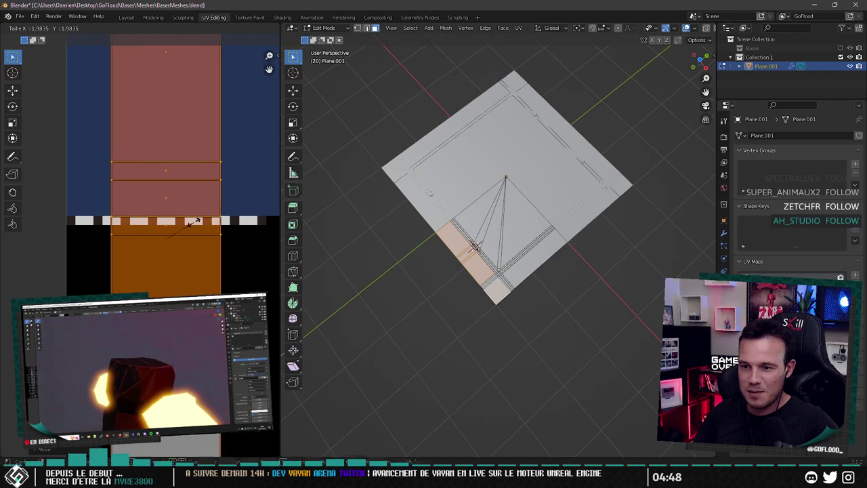
click(214, 209)
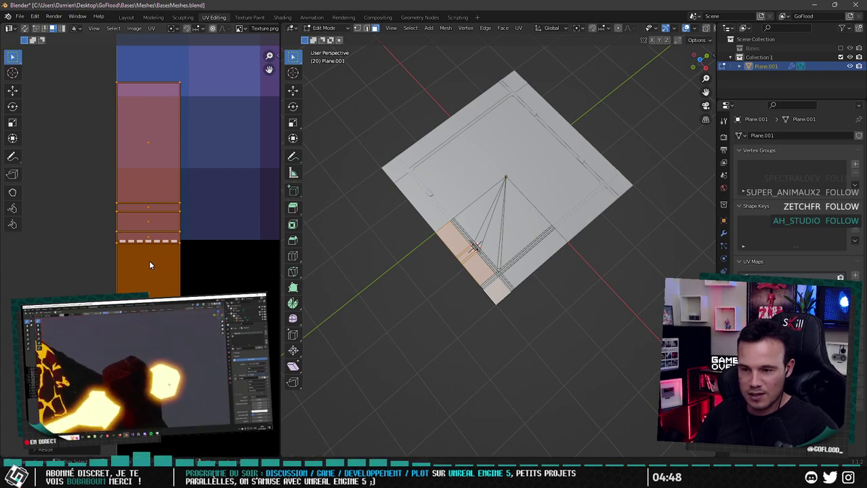
key(s)
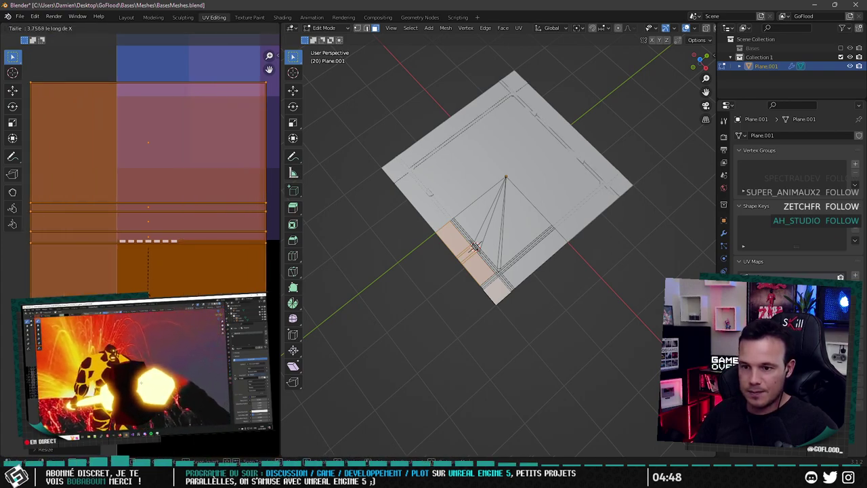
key(Escape)
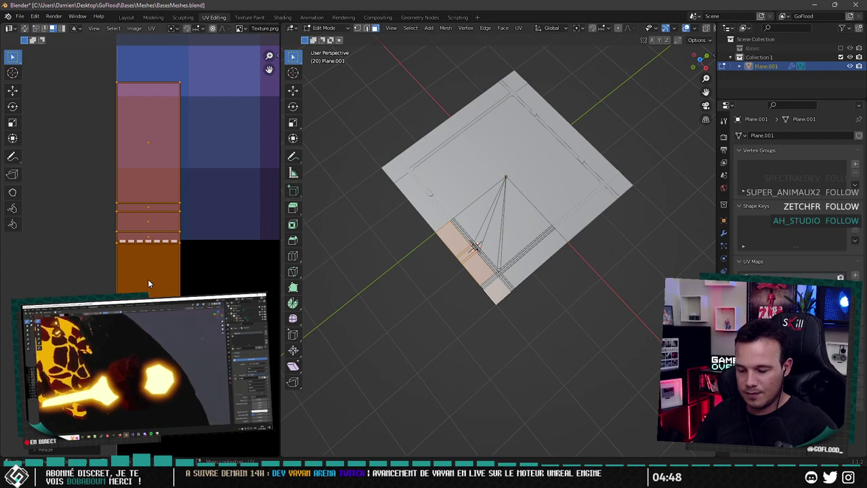
Stretch the island along Y onto the striped area, then view the textured tile in Layout.
key(s)
key(y)
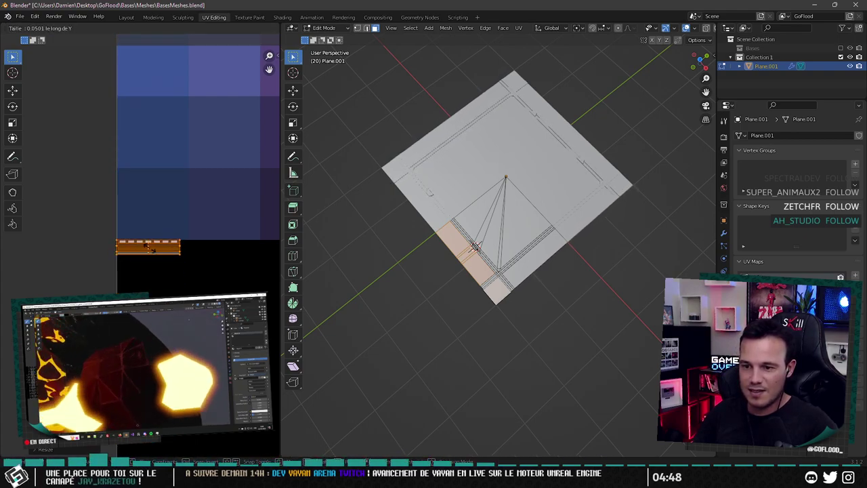
scroll(132, 235, up, 7)
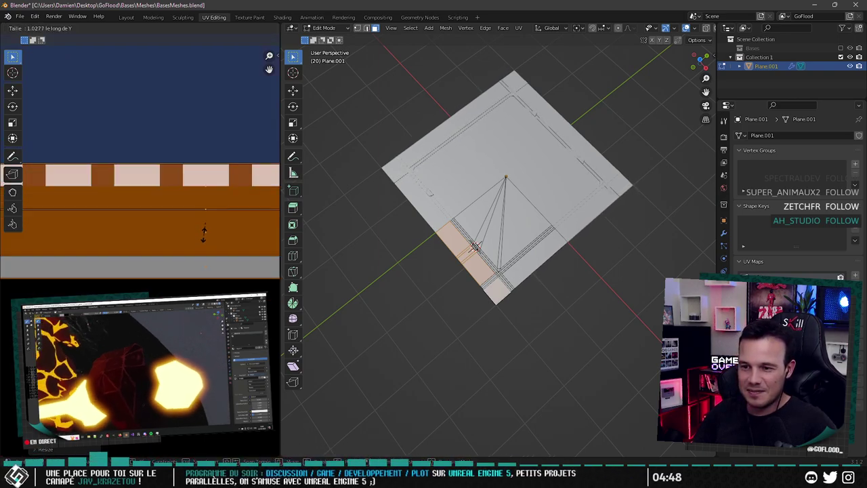
click(205, 232)
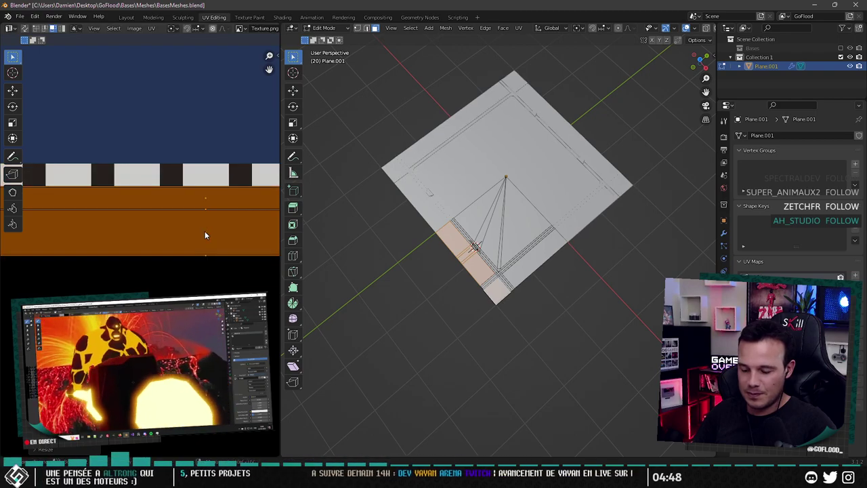
scroll(205, 235, up, 3)
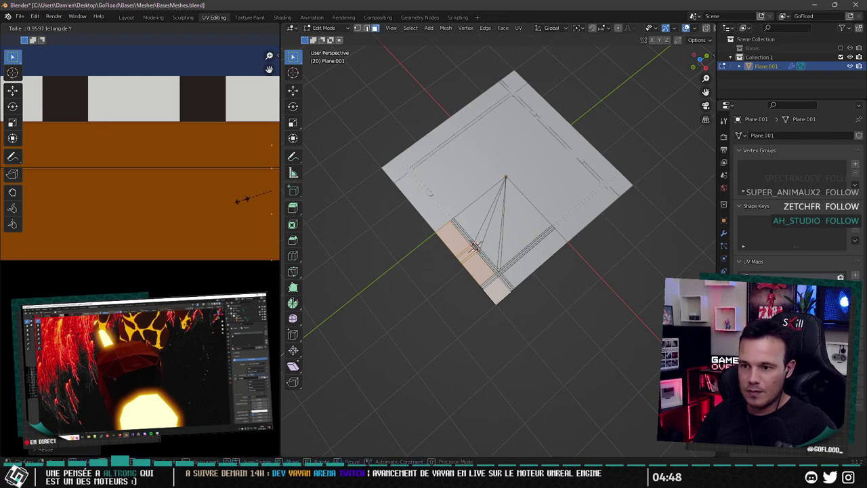
scroll(223, 204, down, 5)
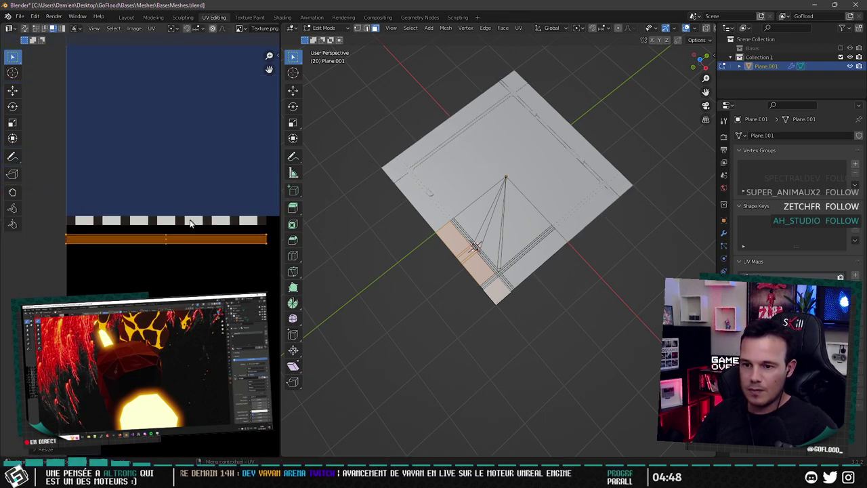
scroll(161, 238, up, 3)
scroll(163, 233, down, 3)
scroll(166, 235, down, 5)
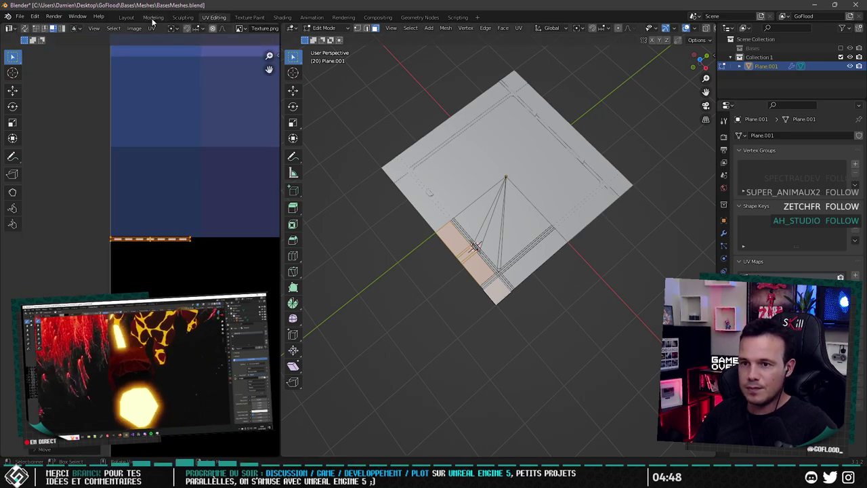
click(126, 17)
middle_drag(307, 244, 202, 54)
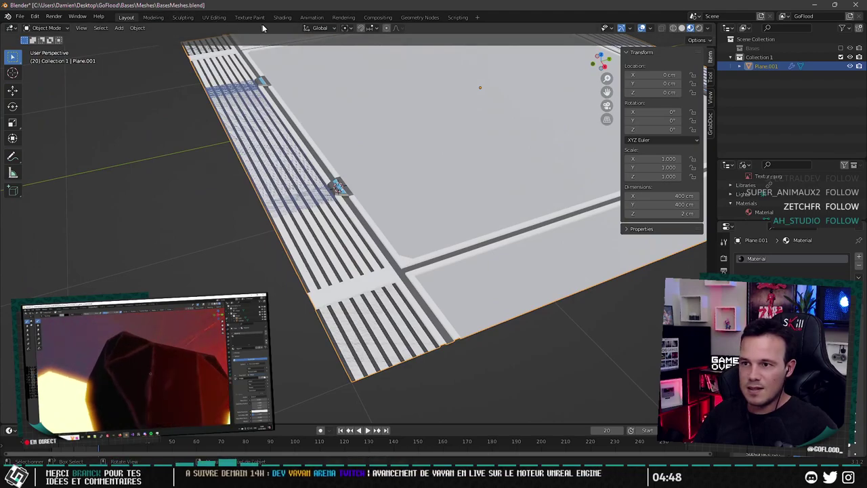
Back in UV Editing with pixel-corner snapping, squash the UV column along Y.
click(214, 17)
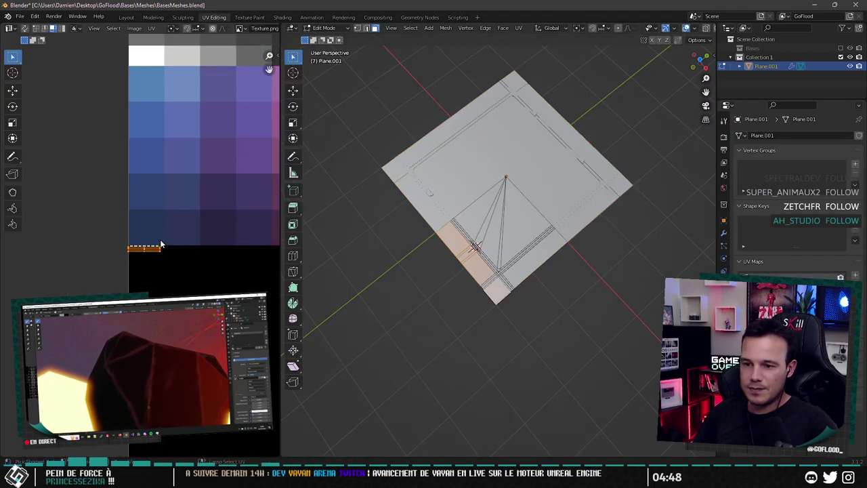
click(151, 28)
mouse_move(193, 65)
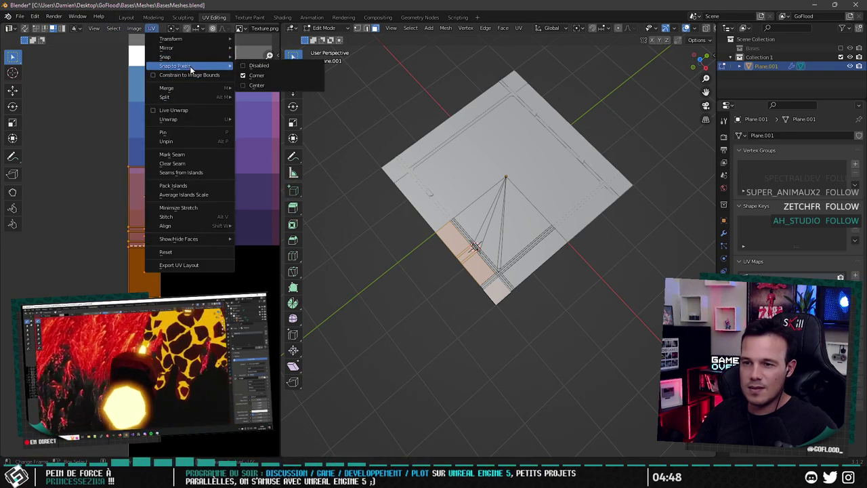
click(257, 75)
scroll(125, 279, up, 4)
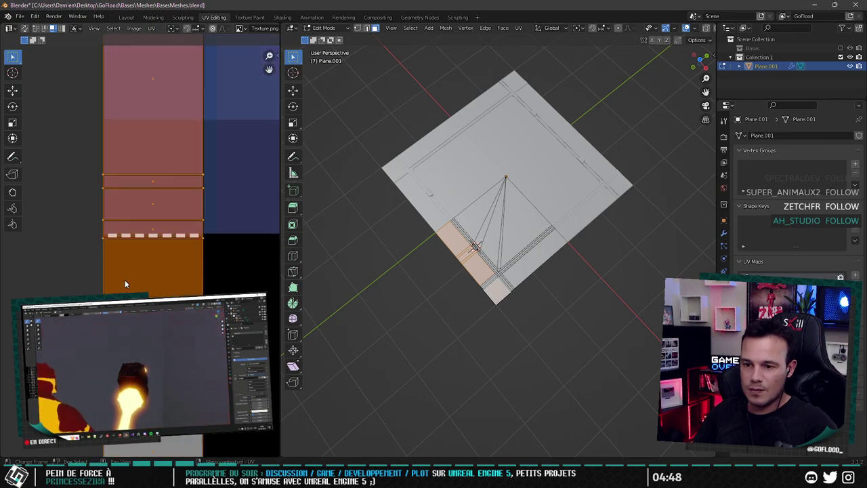
scroll(142, 252, up, 2)
key(s)
key(y)
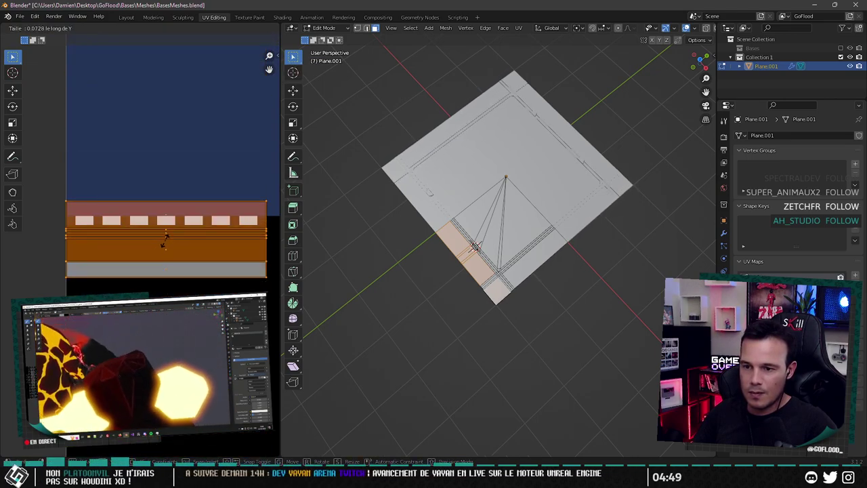
click(164, 235)
Squash the faces into a thin band along Y and slide it vertically.
scroll(139, 237, up, 5)
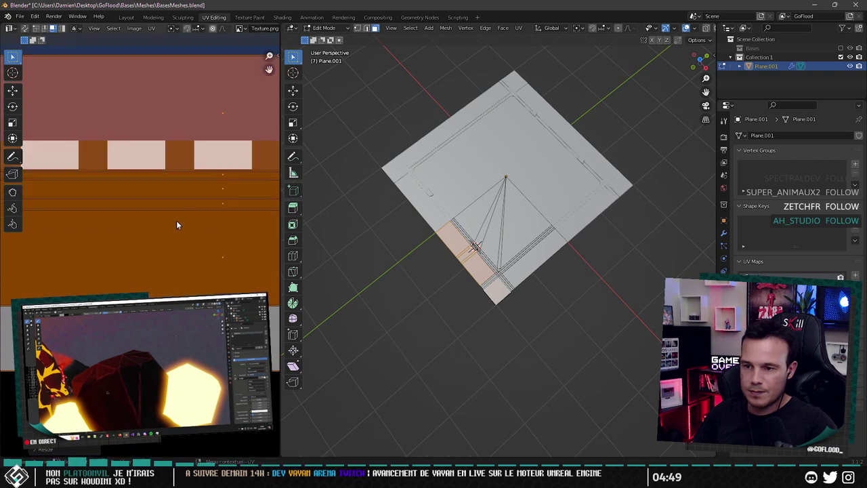
key(s)
key(y)
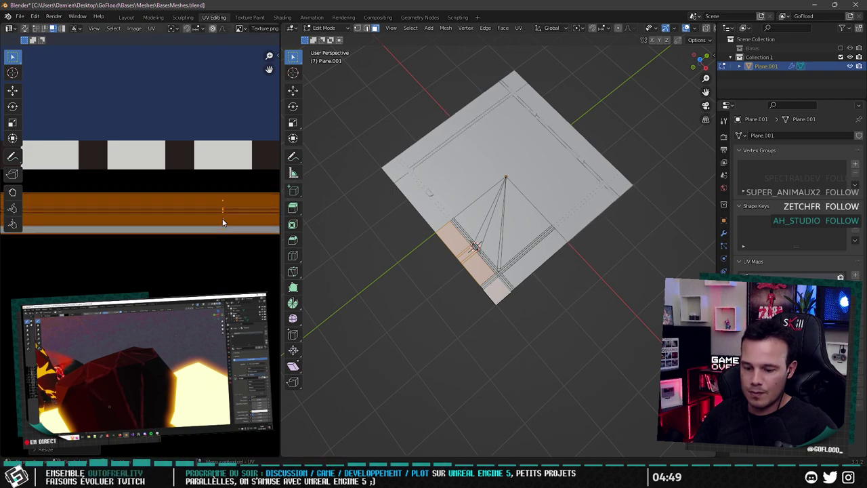
key(s)
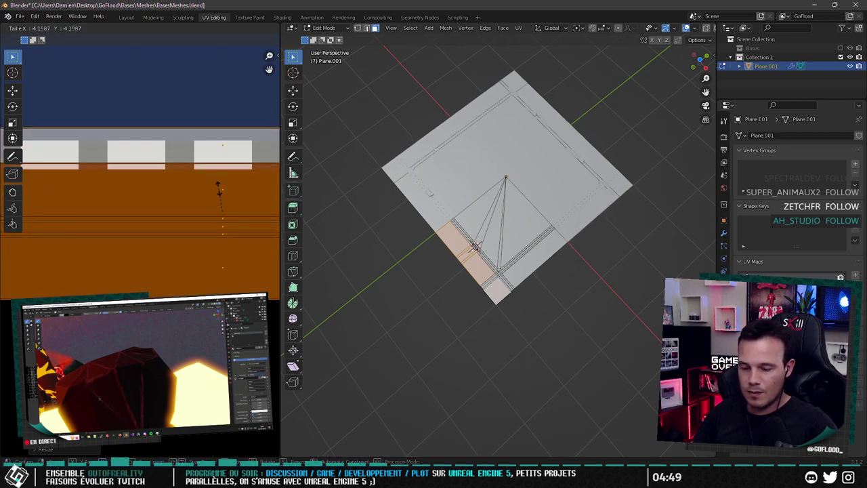
right_click(220, 202)
key(g)
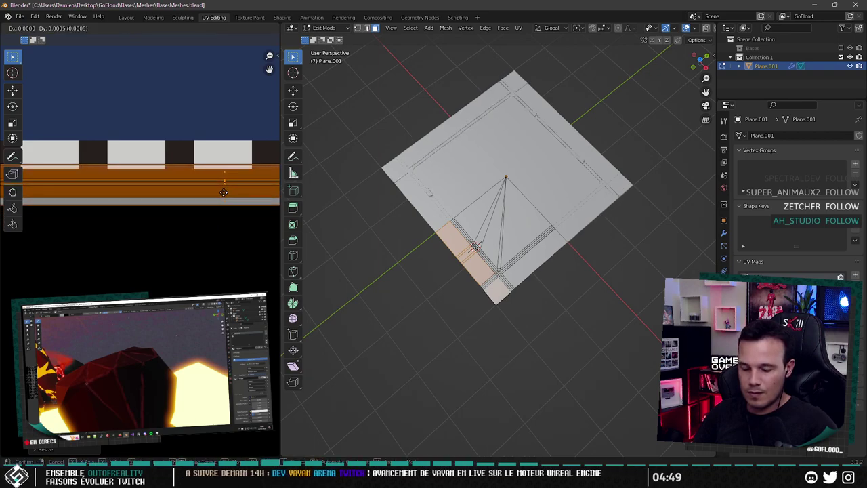
key(y)
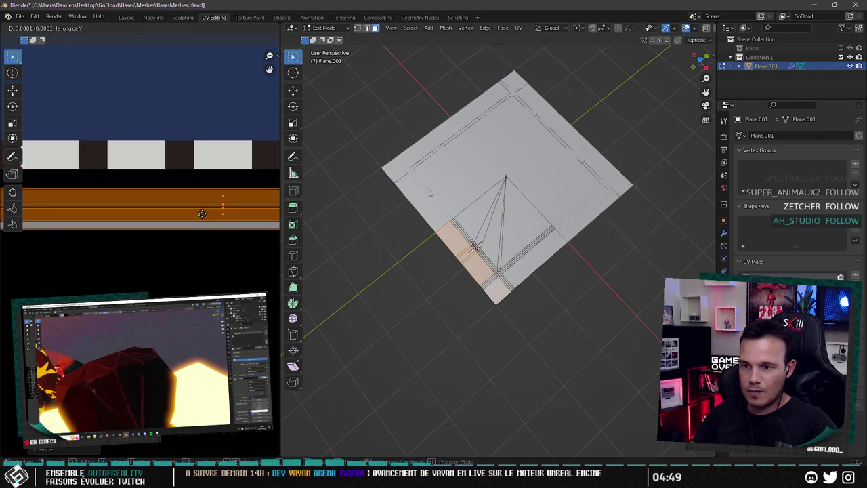
mouse_move(211, 164)
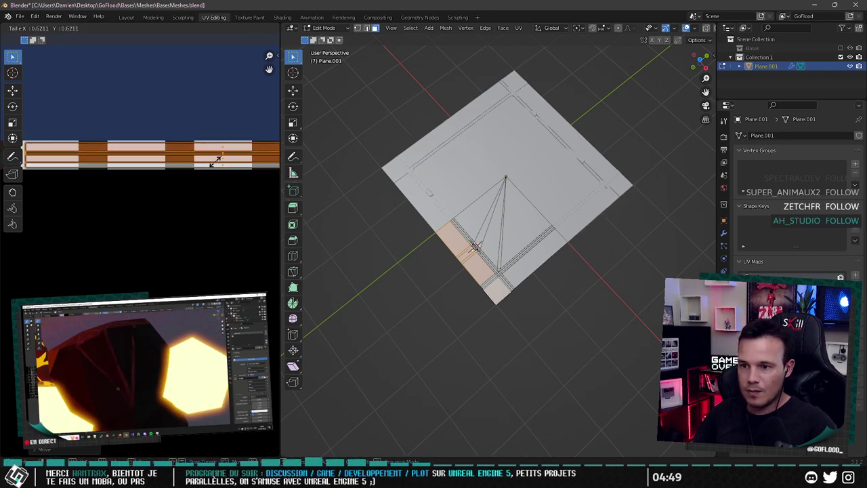
Rescale the strip's UVs into the striped band and return to Layout.
scroll(198, 200, down, 3)
scroll(182, 218, up, 2)
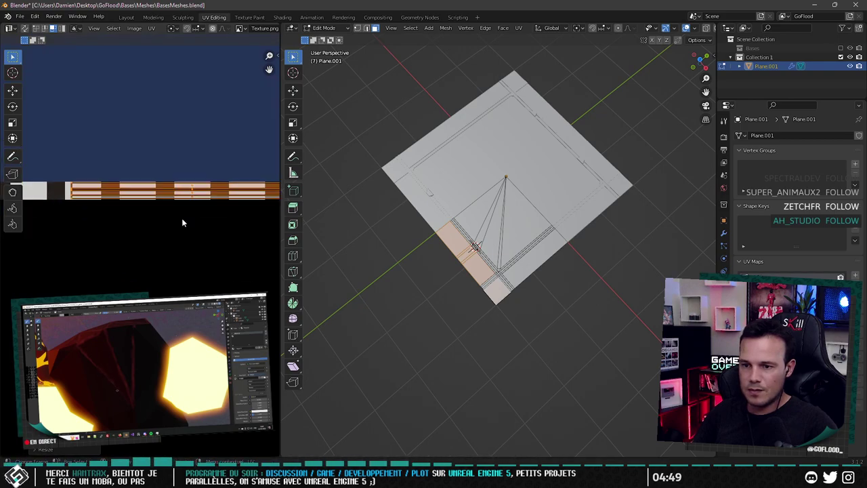
scroll(181, 218, up, 3)
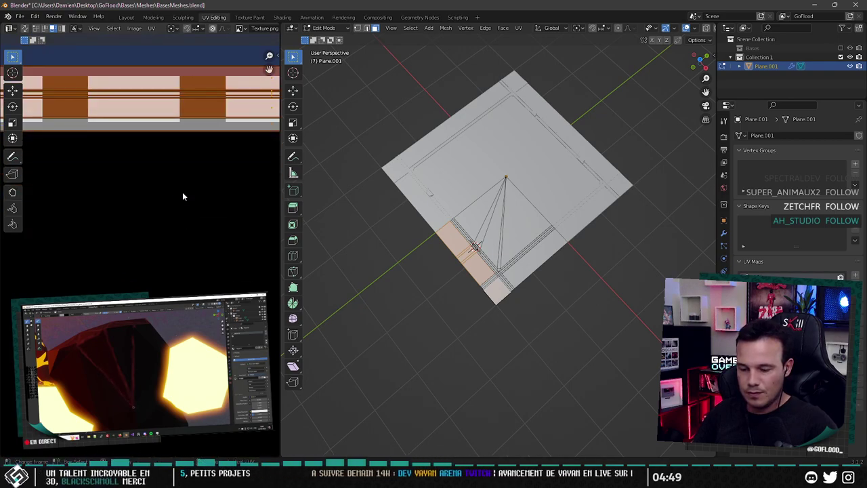
scroll(197, 189, down, 2)
scroll(196, 188, up, 2)
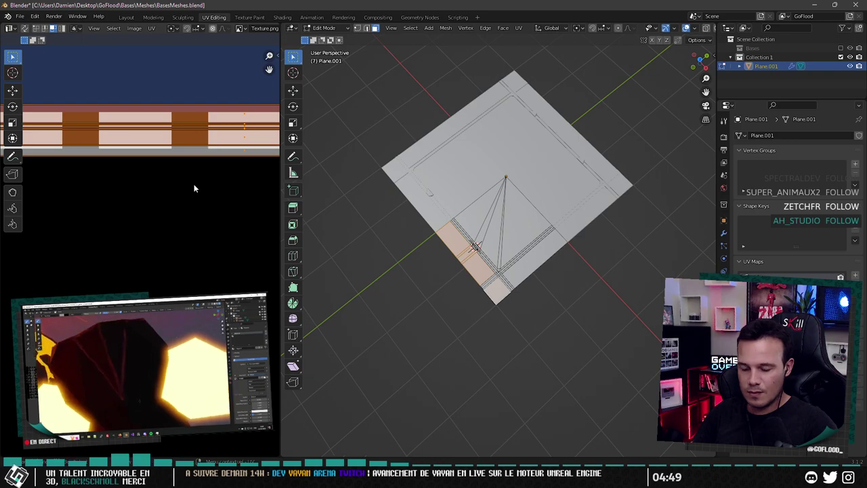
key(s)
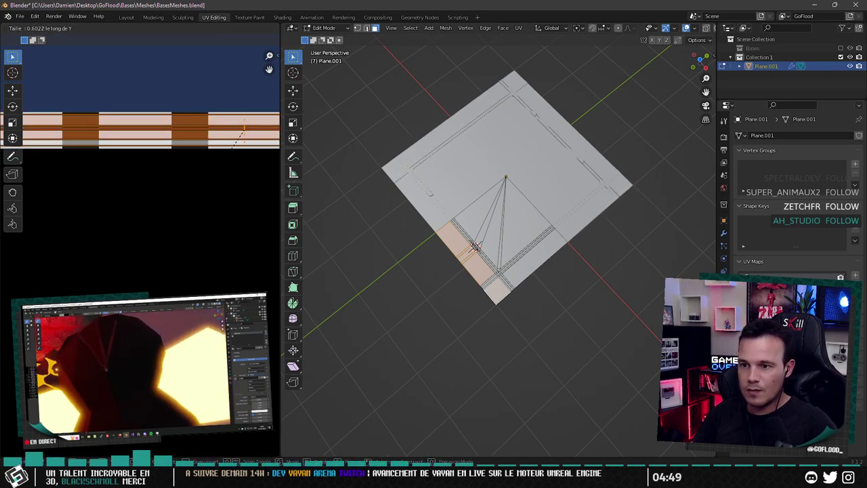
click(229, 151)
scroll(207, 190, down, 2)
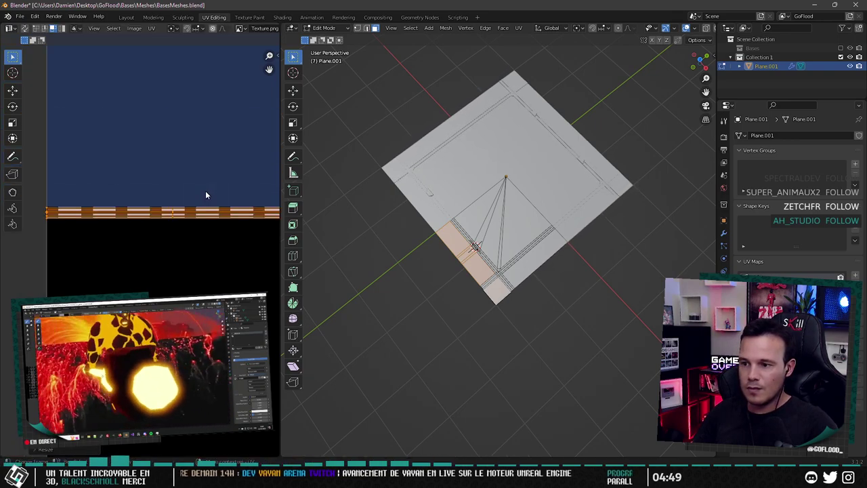
click(126, 17)
Orbit around the 4 m tile to check the denser crosswalk stripes, then enter Edit Mode.
right_click(380, 174)
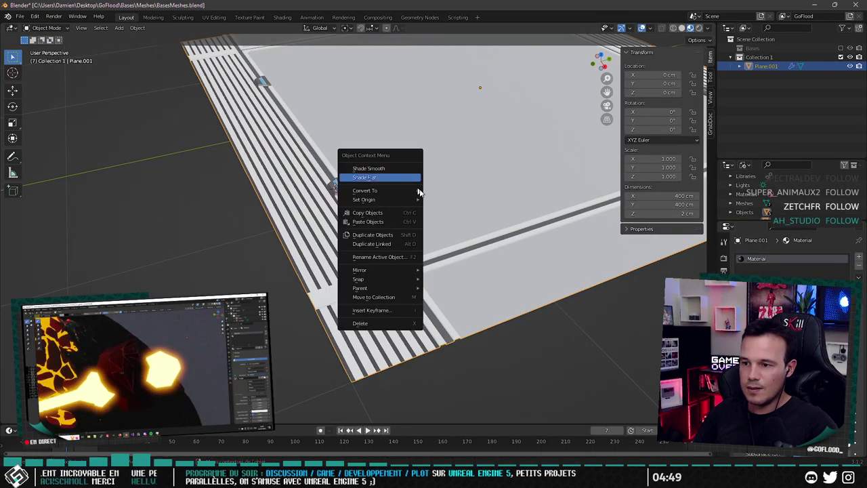
key(Escape)
middle_drag(392, 160, 397, 134)
scroll(390, 169, down, 4)
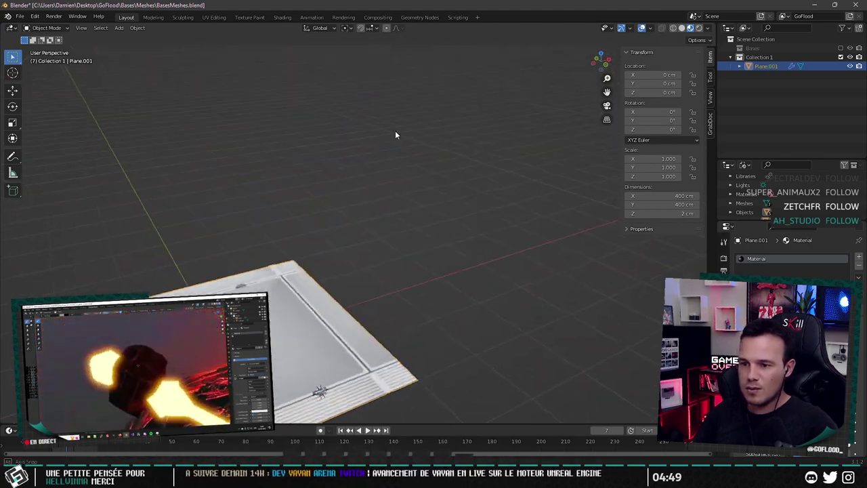
middle_drag(651, 24, 342, 171)
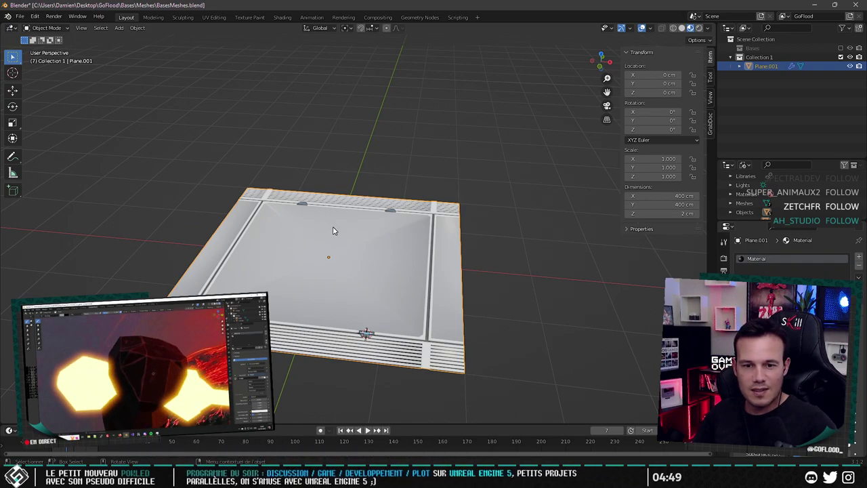
middle_drag(360, 267, 343, 300)
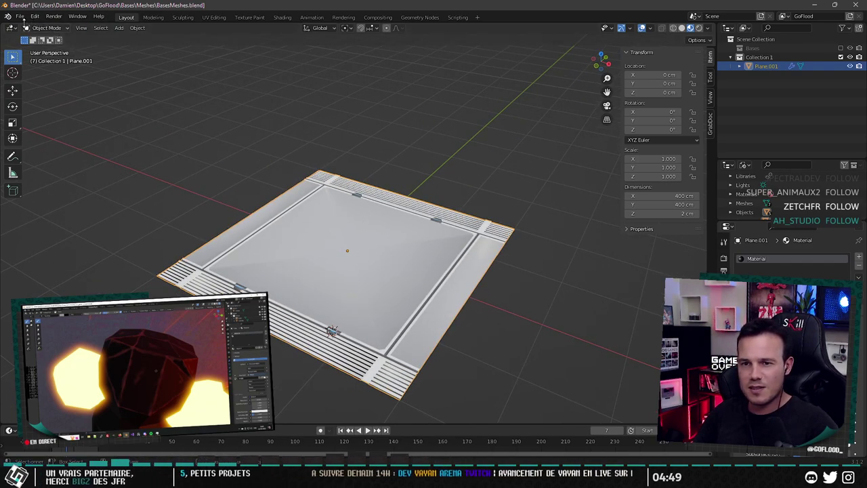
middle_drag(26, 27, 366, 271)
scroll(789, 261, down, 4)
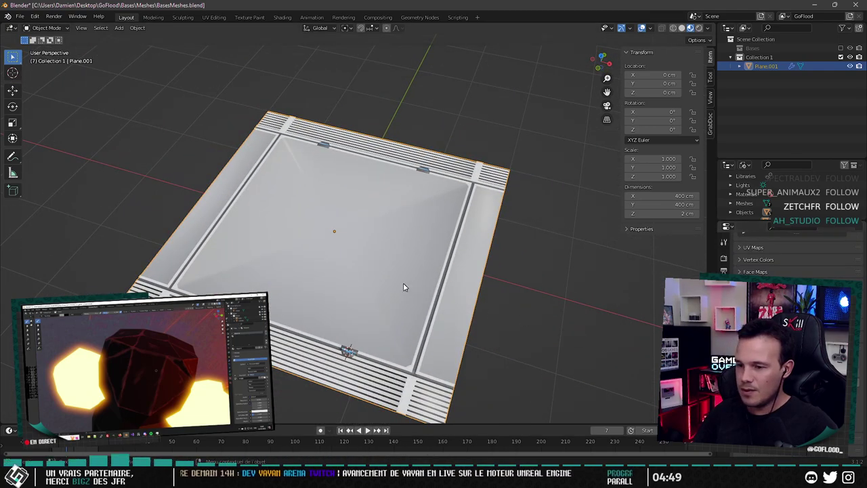
key(Tab)
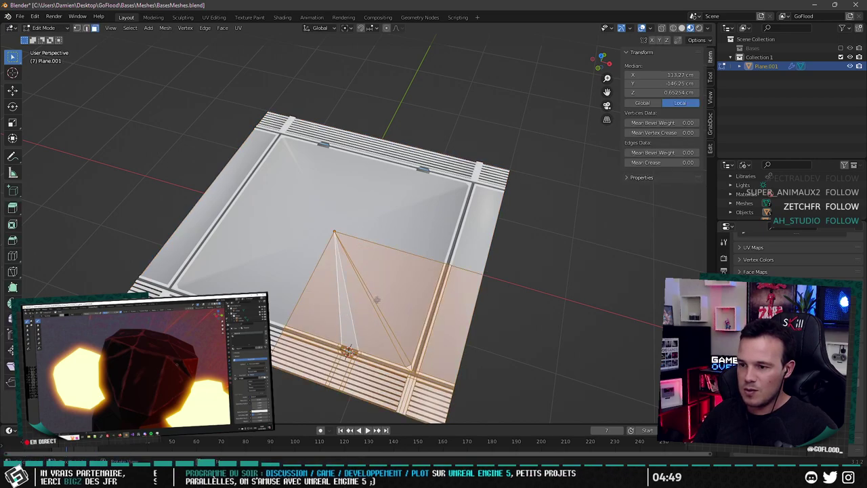
In UV Editing, select all and re-unwrap the tile quadrant with Smart UV Project, then return to Layout.
middle_drag(377, 300, 306, 307)
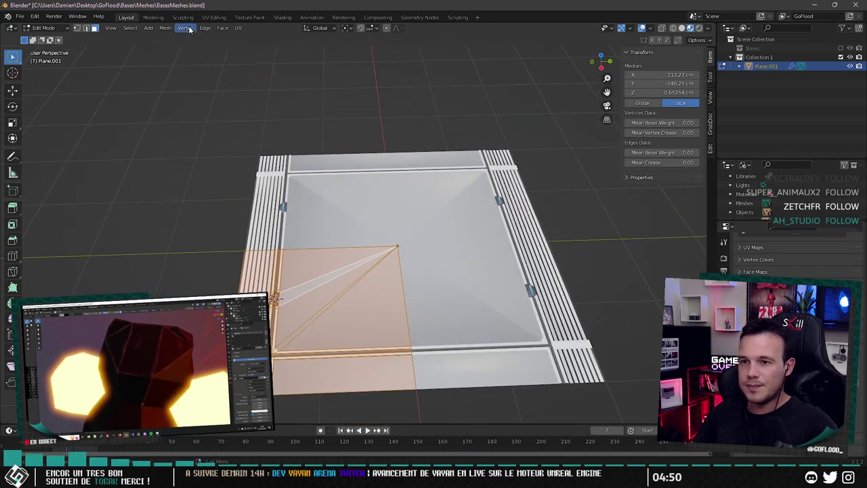
key(Tab)
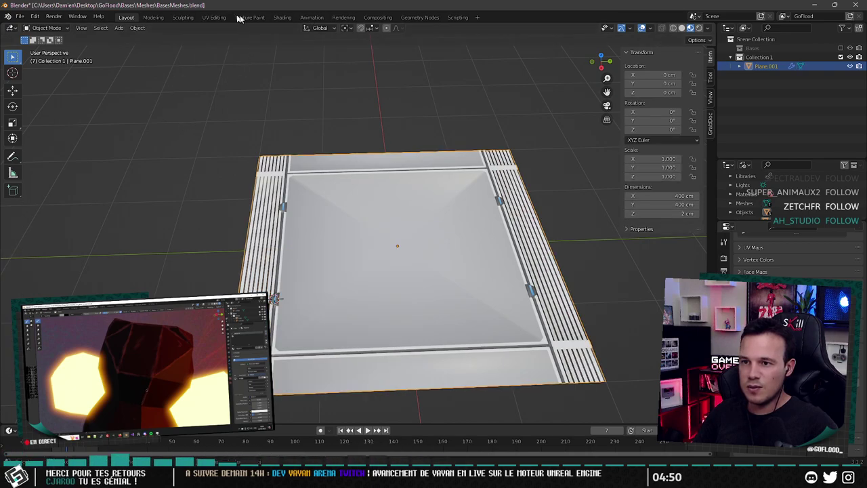
click(214, 17)
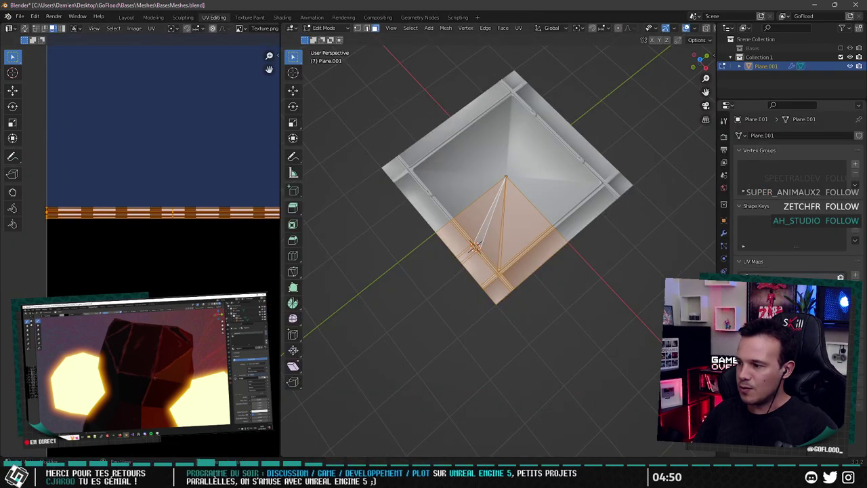
scroll(213, 207, down, 10)
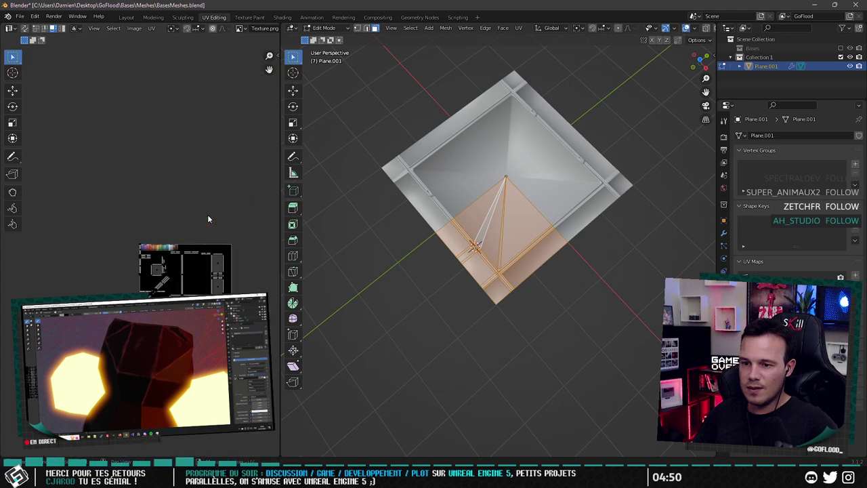
key(a)
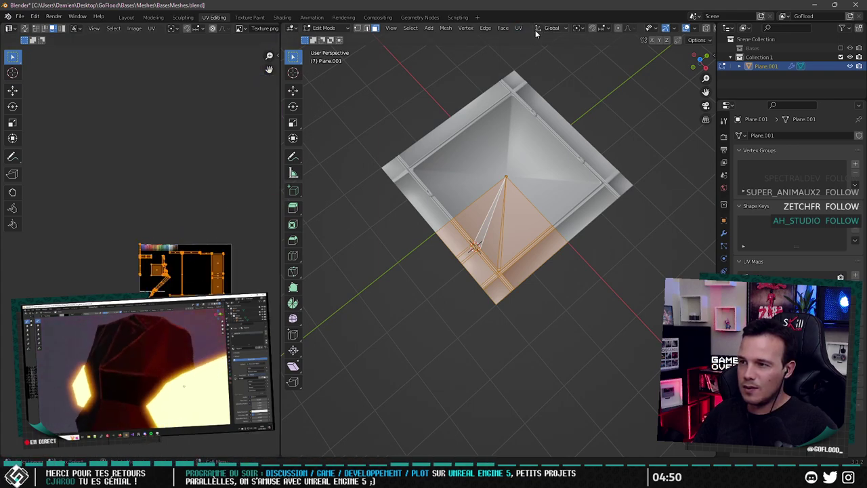
key(u)
click(539, 59)
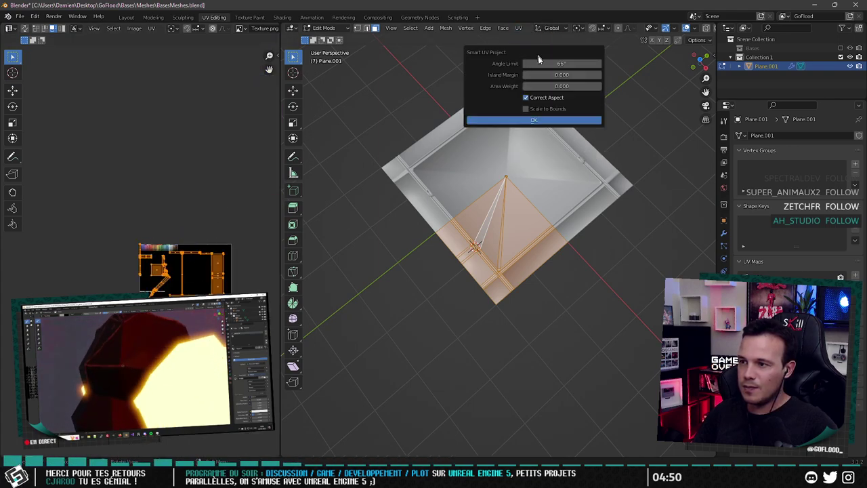
click(532, 120)
middle_drag(505, 240, 535, 227)
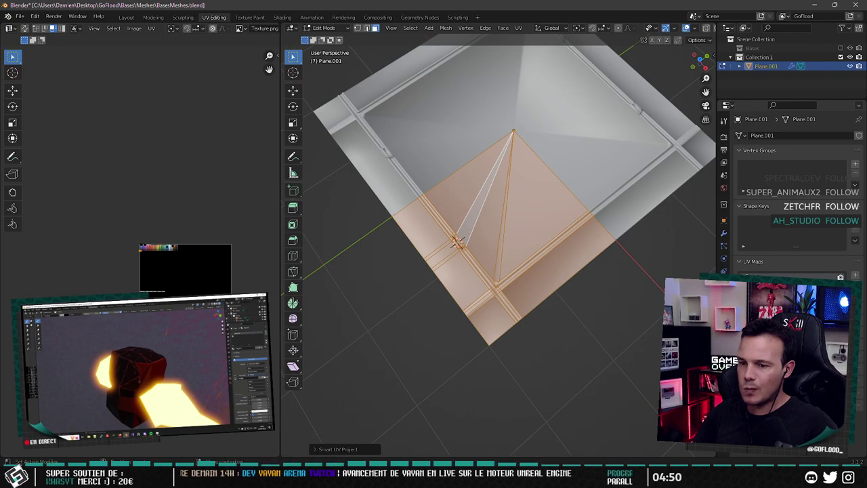
click(126, 18)
middle_drag(296, 184, 378, 244)
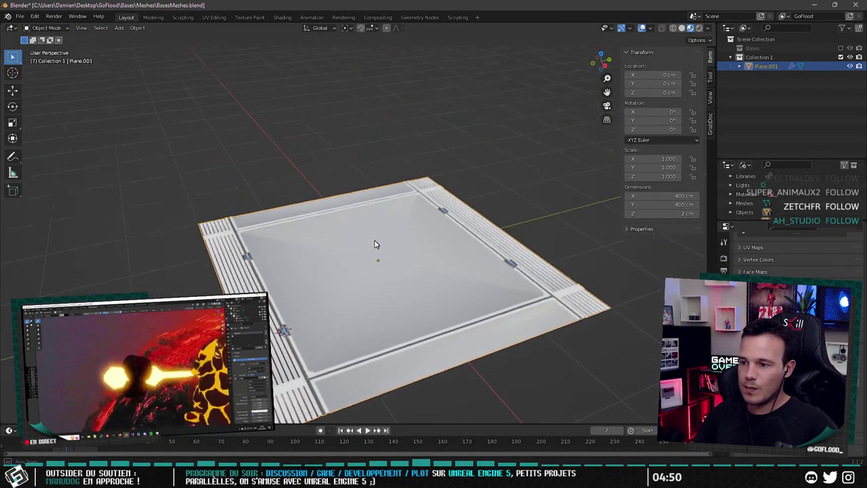
Use the Face Orientation overlay to confirm the tile's top faces point upward.
click(682, 28)
click(690, 28)
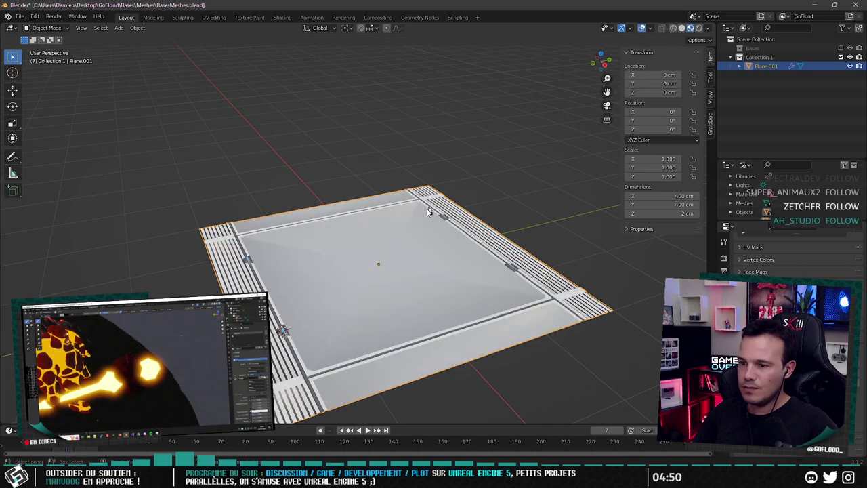
click(372, 290)
middle_drag(372, 290, 387, 318)
key(q)
click(397, 310)
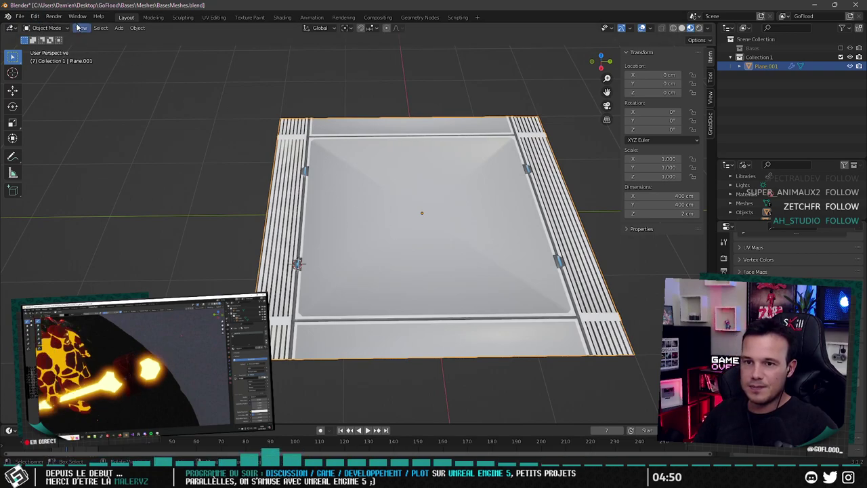
Export the tile as TestPlane.fbx.
click(20, 16)
mouse_move(42, 125)
mouse_move(33, 147)
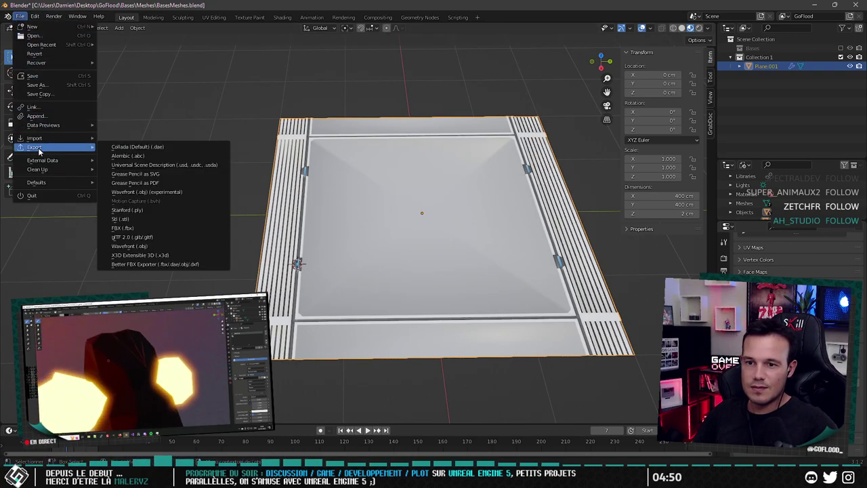
click(119, 220)
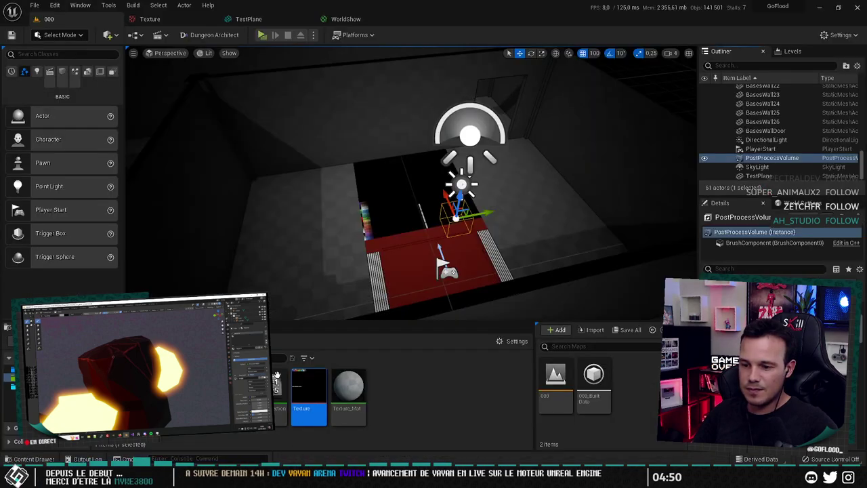
Reimport the floor mesh from the exported FBX, keeping the FBX's materials.
right_click(150, 98)
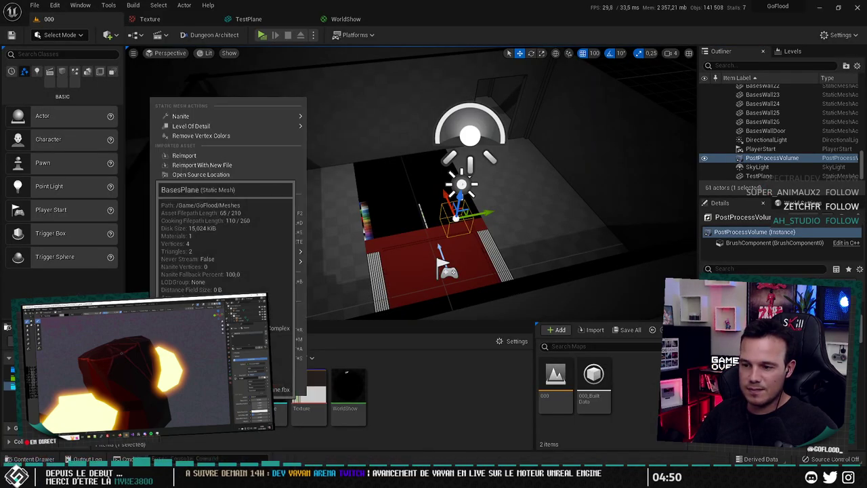
click(208, 171)
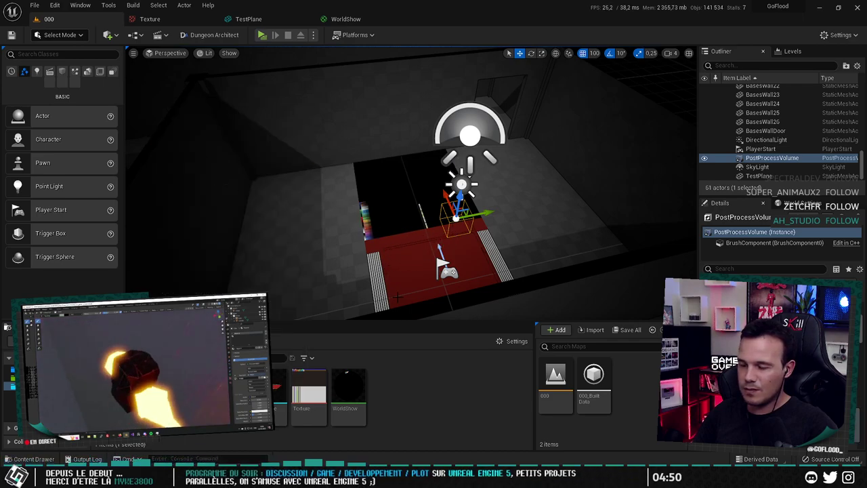
right_drag(401, 293, 454, 245)
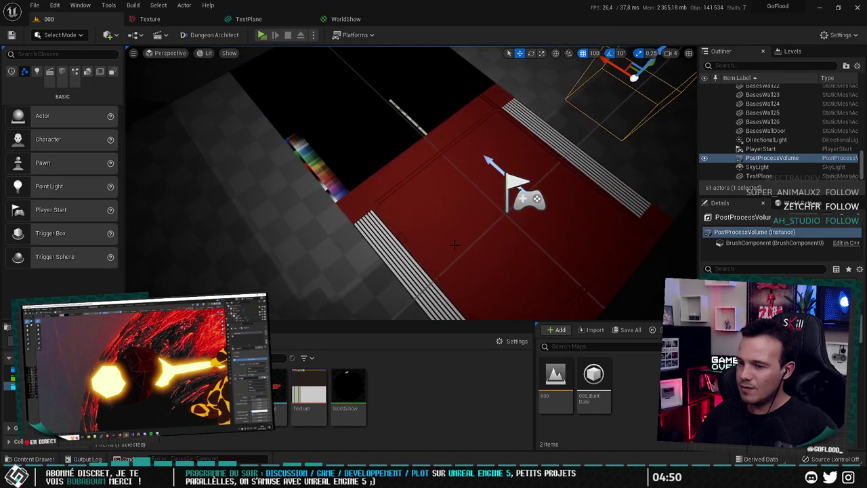
right_click(276, 386)
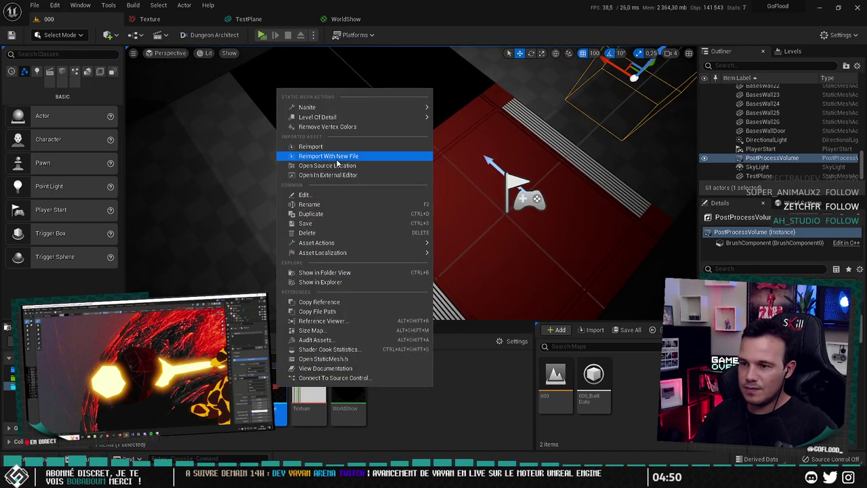
click(325, 154)
click(538, 316)
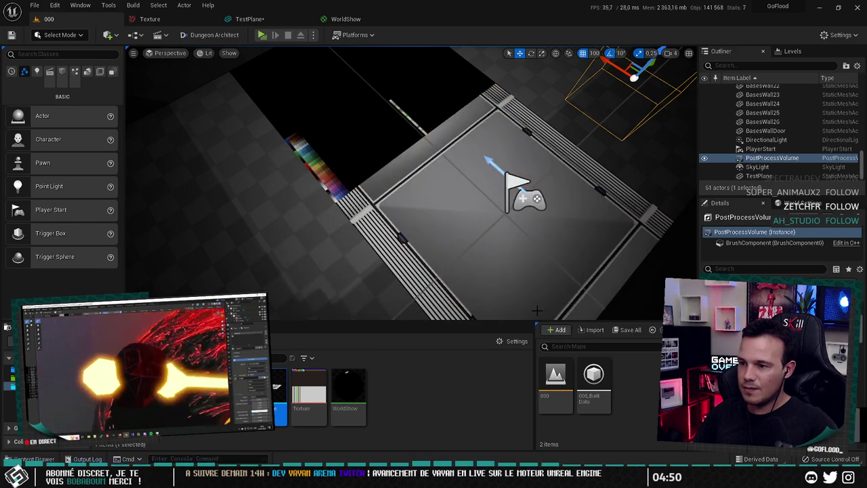
right_drag(538, 316, 502, 293)
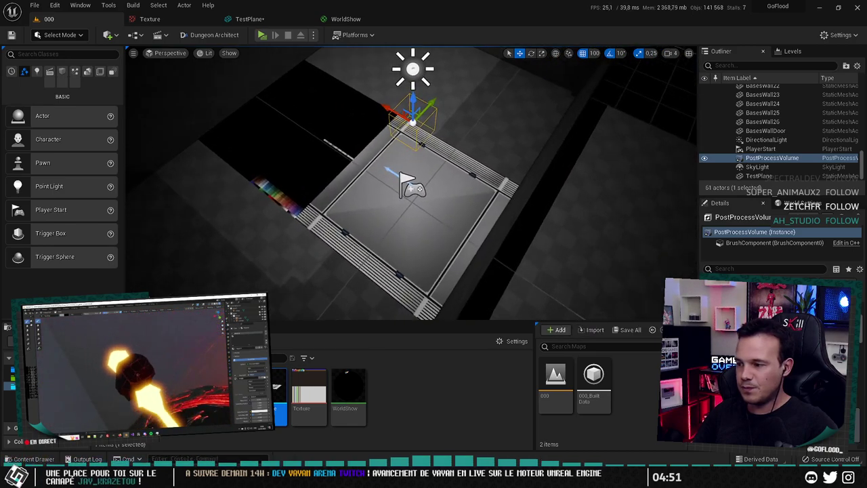
Inspect the TestPlane mesh, then fly over the floor in the 000 level and start Play.
click(271, 21)
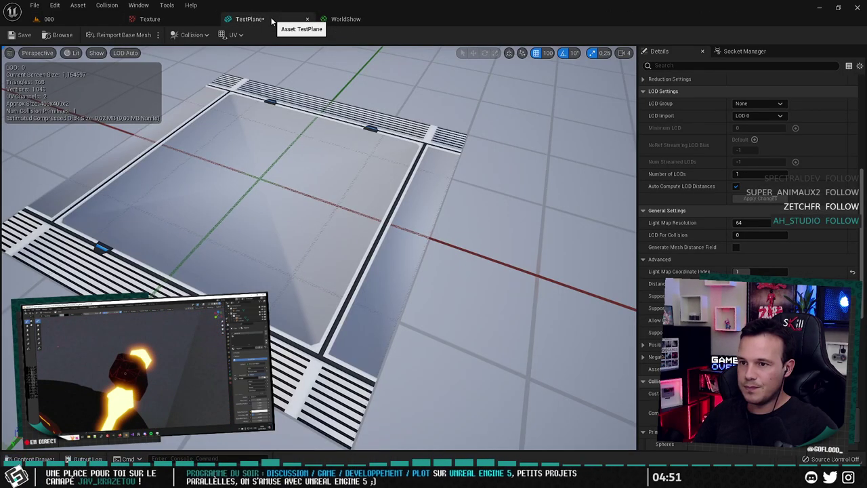
right_drag(305, 237, 251, 254)
click(75, 19)
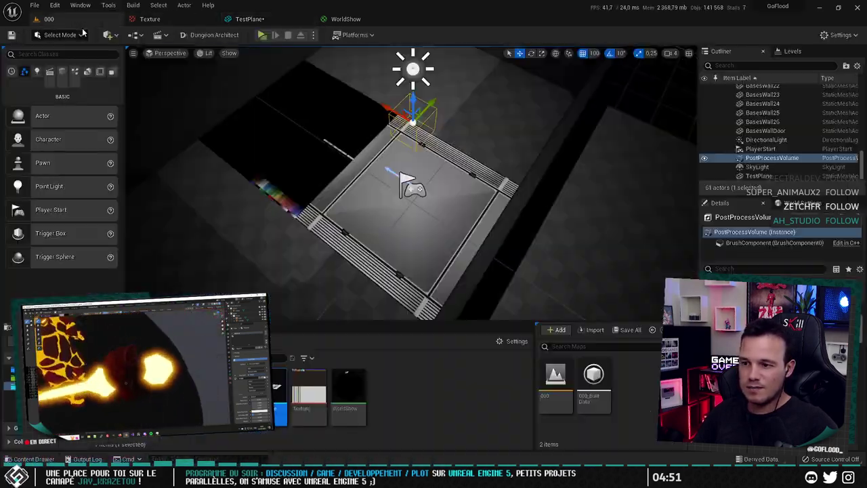
mouse_move(364, 125)
right_down()
mouse_move(366, 146)
mouse_move(364, 125)
right_up()
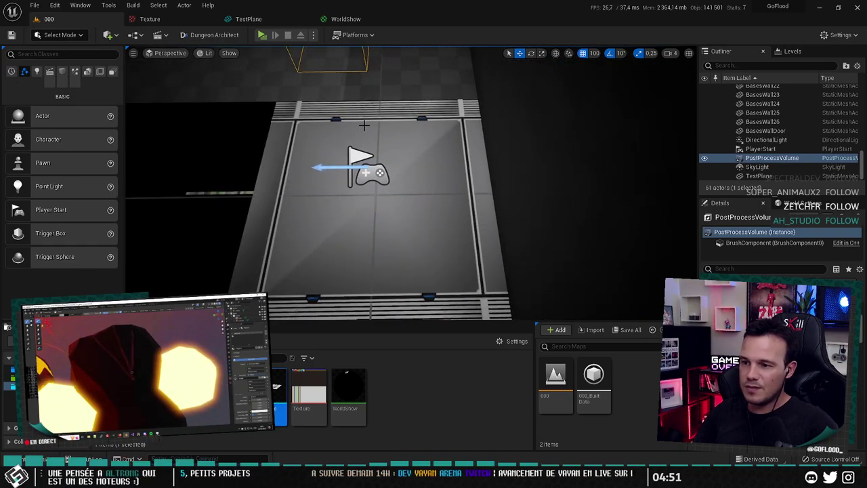
click(265, 39)
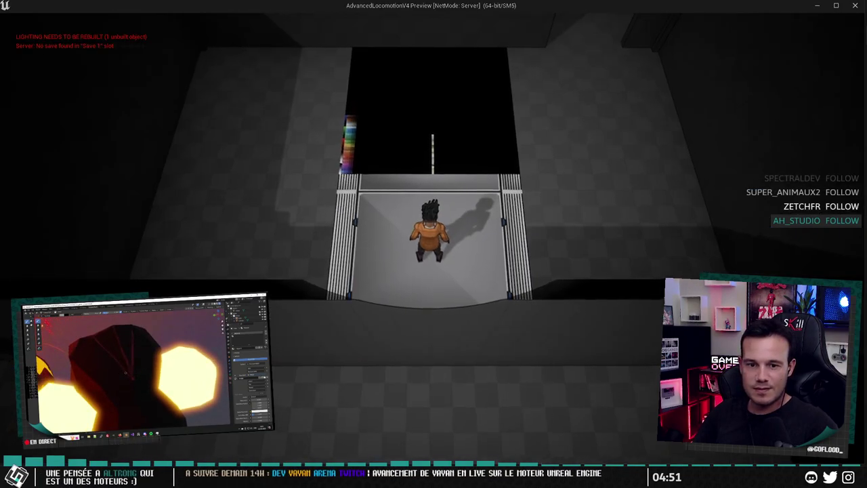
Walk the character around the floor tile with WASD, then stop the play test.
key(s)
key(w)
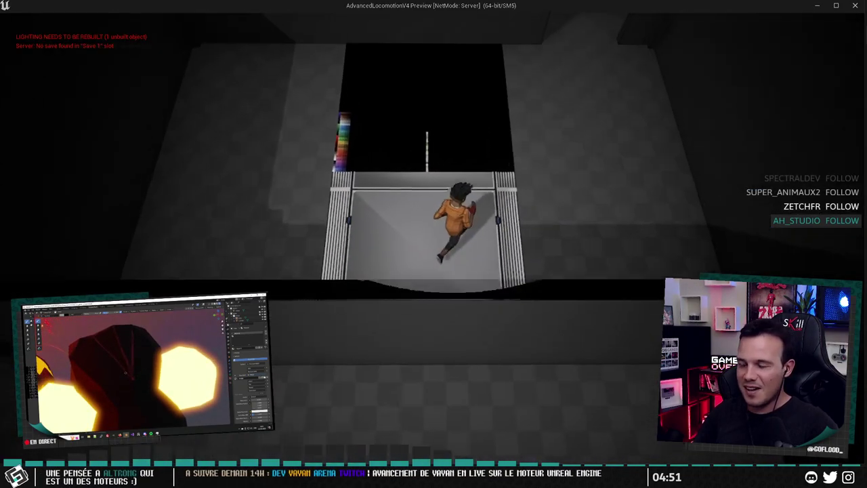
key(d)
key(a)
key(a)
key(w)
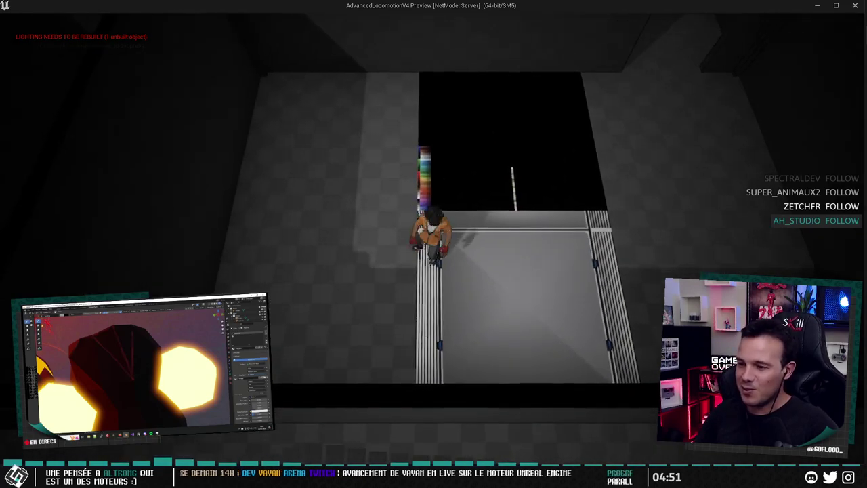
key(d)
key(a)
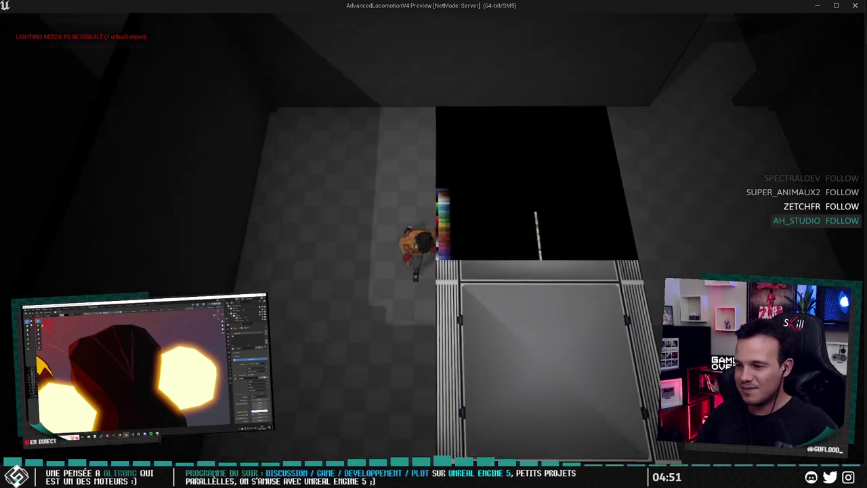
key(Escape)
Inspect the tile from low angles in the editor, then switch back to Blender.
mouse_move(446, 184)
right_down()
mouse_move(432, 135)
mouse_move(406, 146)
mouse_move(420, 139)
mouse_move(380, 170)
mouse_move(375, 210)
right_up()
right_drag(439, 167, 407, 181)
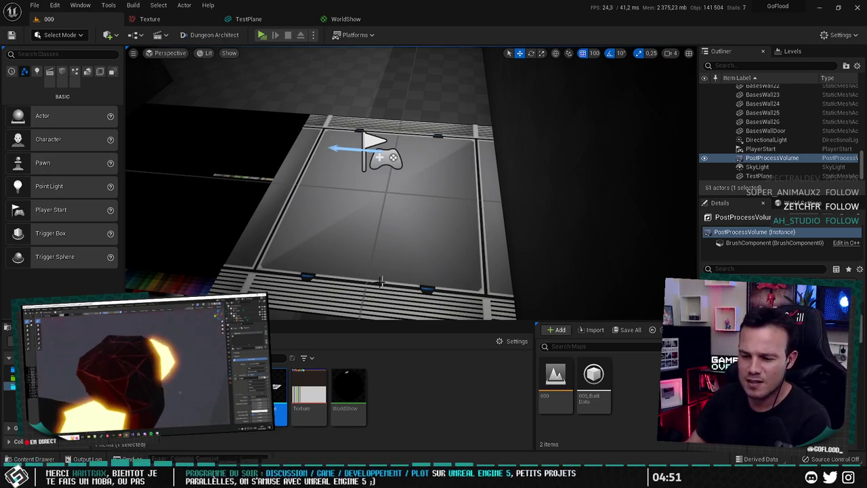
key(alt+Tab)
Inspect the 400 cm floor plane from several angles and return to Object Mode.
middle_drag(406, 244, 381, 174)
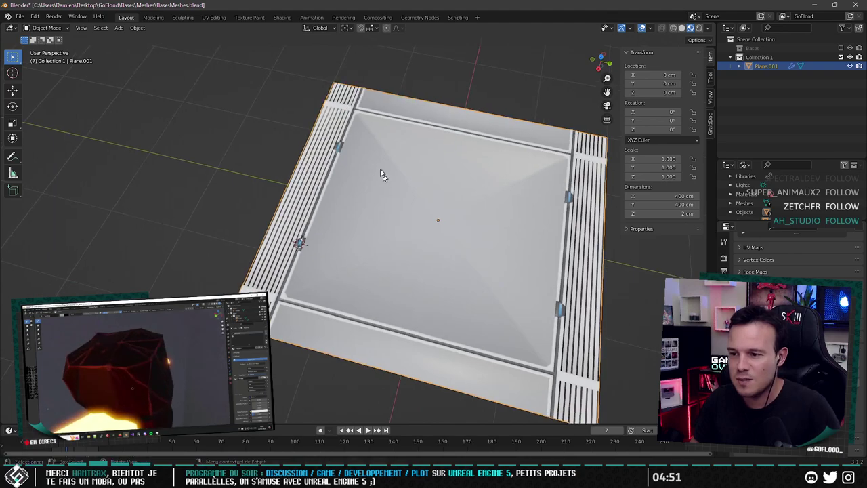
middle_drag(414, 245, 381, 244)
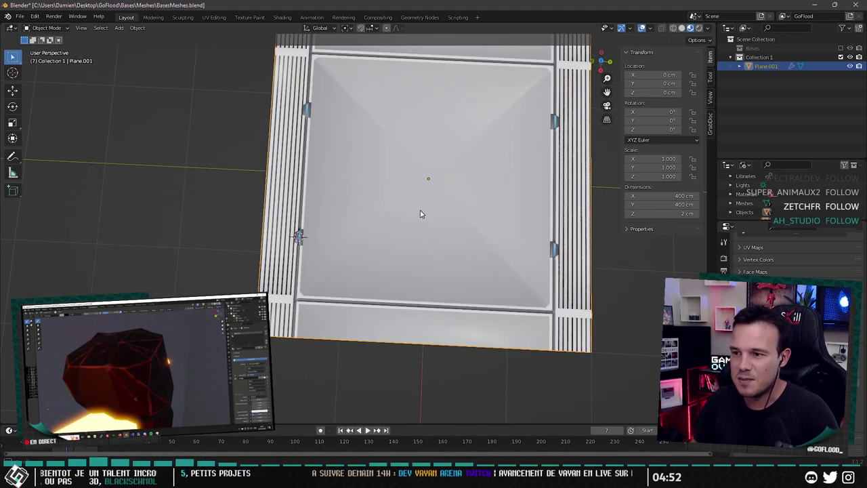
middle_drag(420, 213, 398, 210)
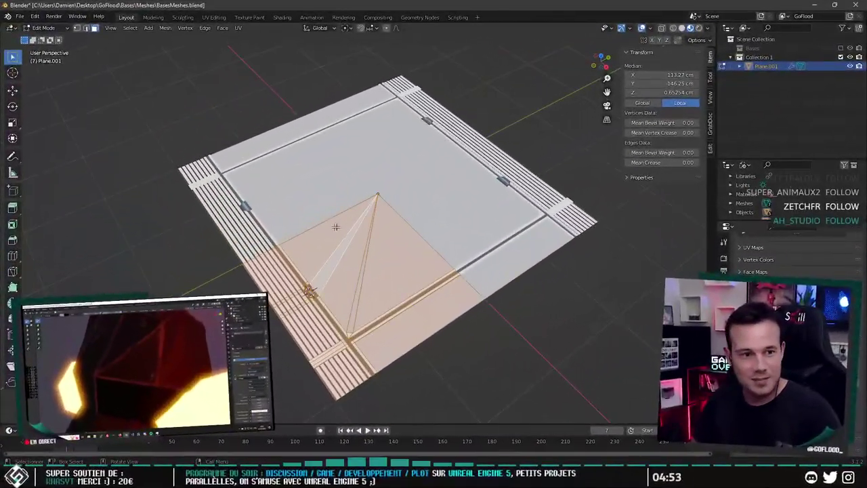
middle_drag(352, 169, 406, 230)
key(Tab)
Export the plane as FBX, keeping the name TestPlane.fbx in the Meshes folder.
click(17, 17)
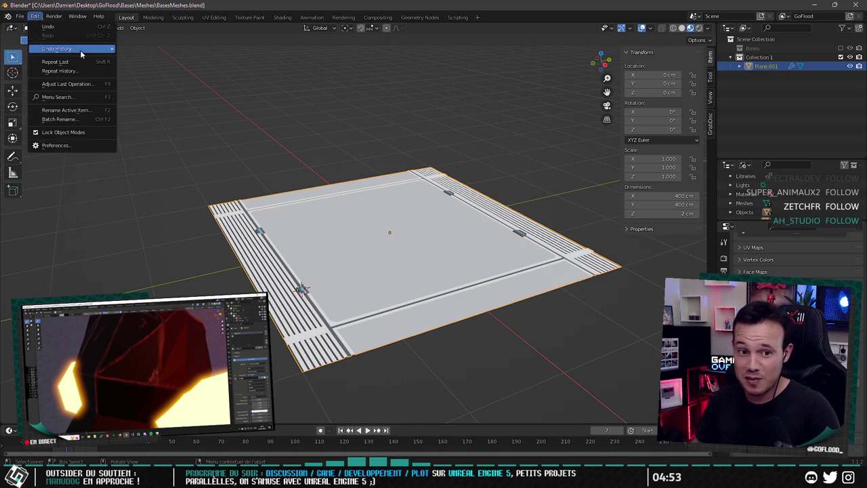
click(17, 17)
click(17, 16)
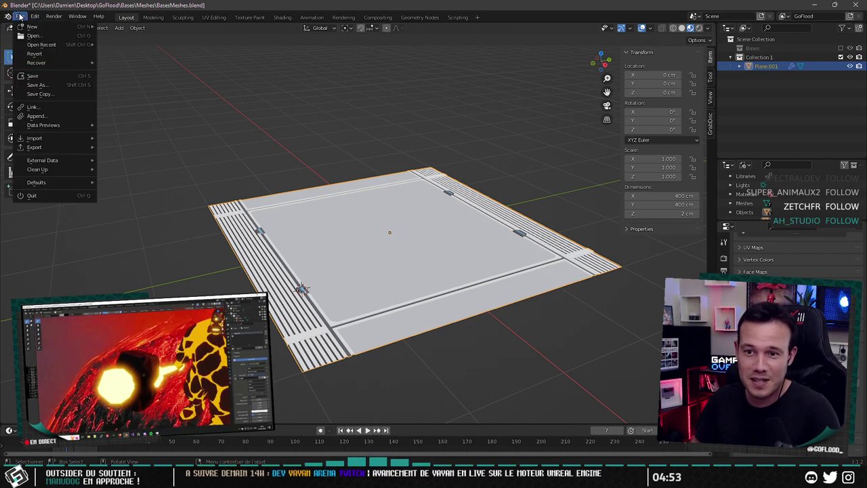
mouse_move(70, 172)
mouse_move(41, 147)
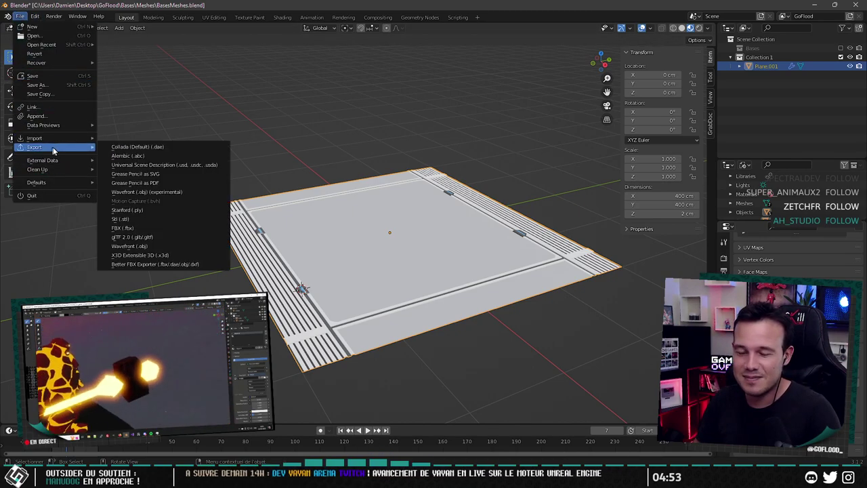
click(126, 230)
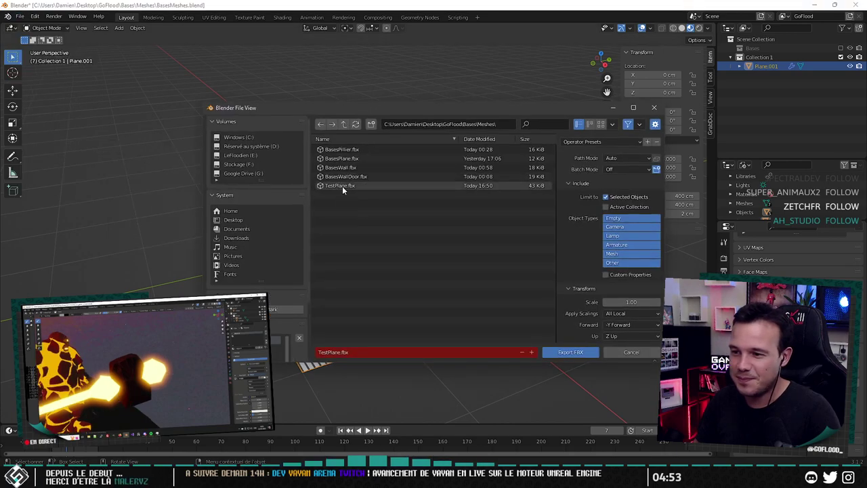
key(Escape)
key(alt+Tab)
Reimport the updated TestPlane mesh in Unreal and start a new play test.
right_click(310, 410)
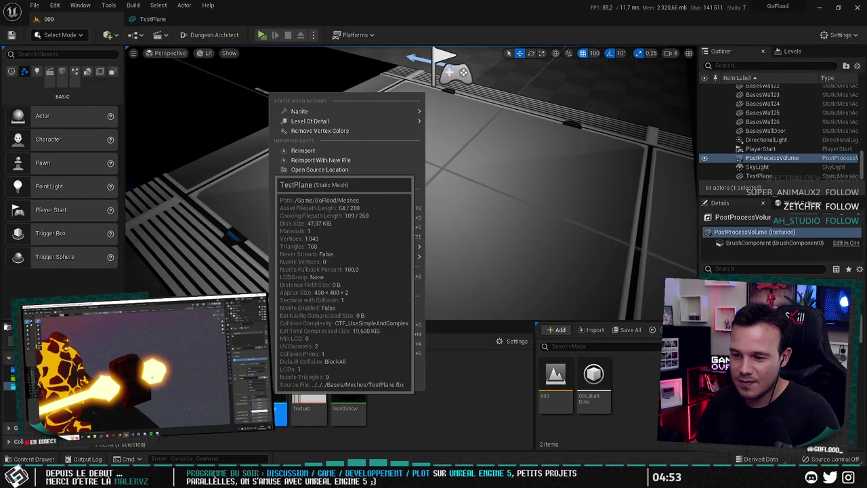
right_drag(407, 160, 407, 160)
click(263, 35)
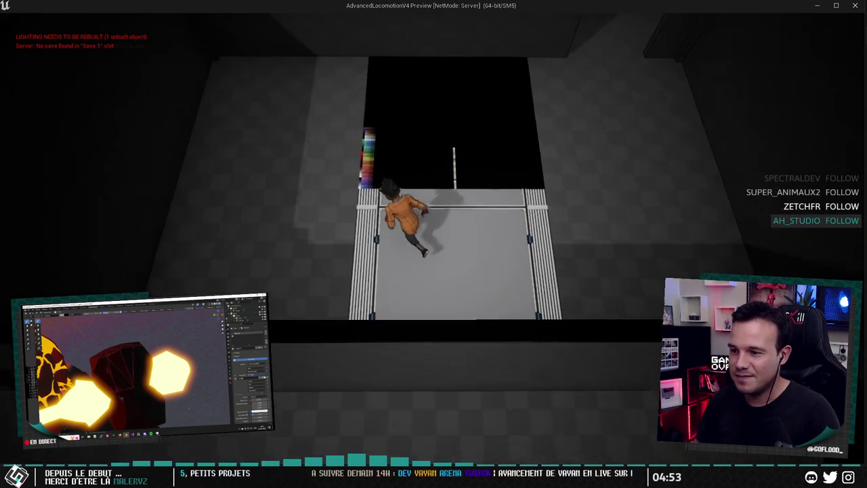
Walk the character across the floor, along the walkway and over the grey TestPlane tile.
key(d)
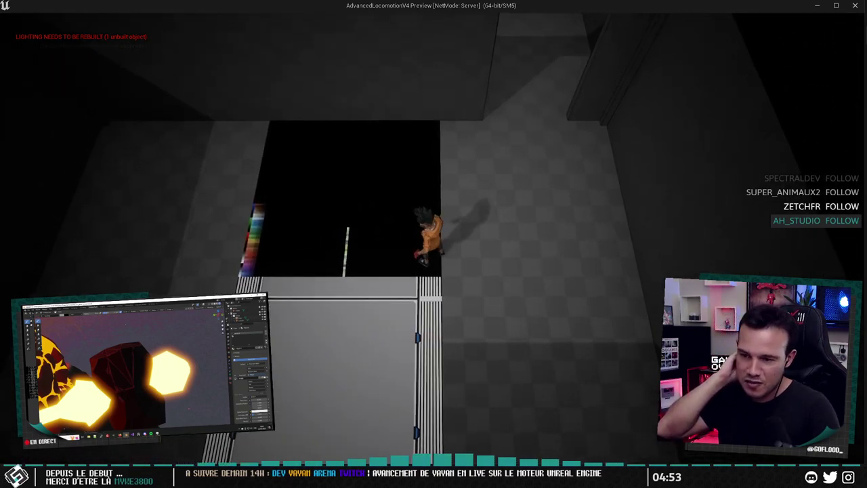
key(a)
key(s)
key(a)
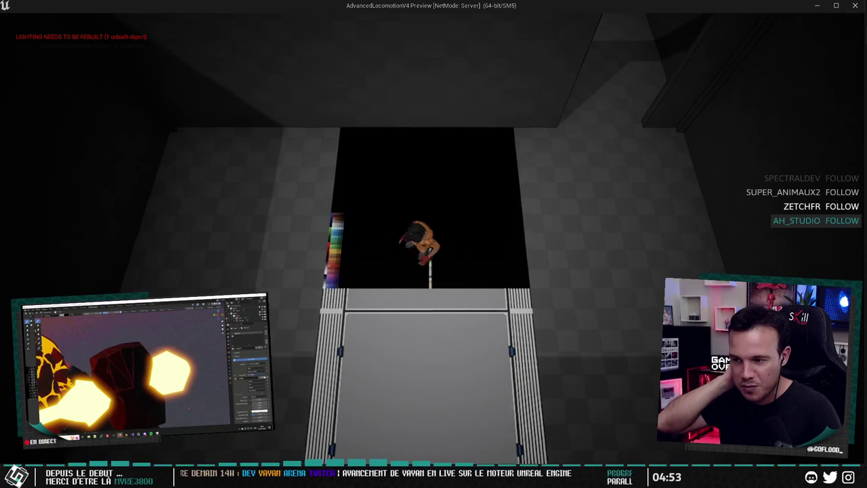
key(w)
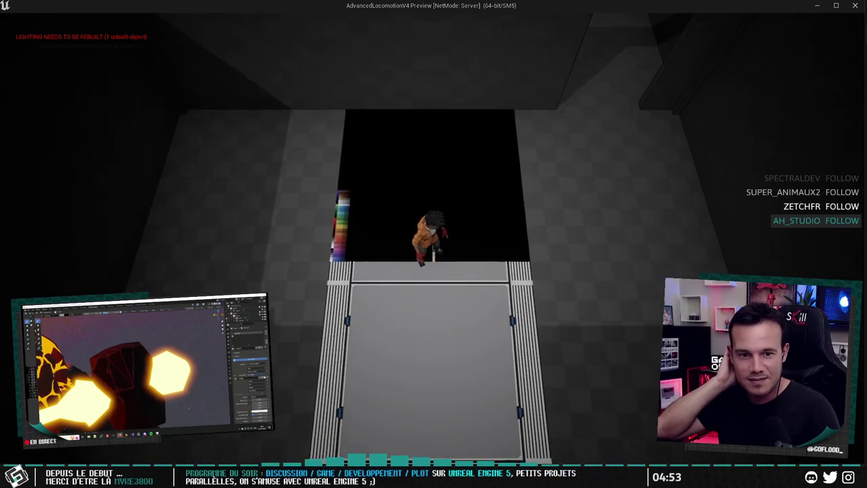
key(a)
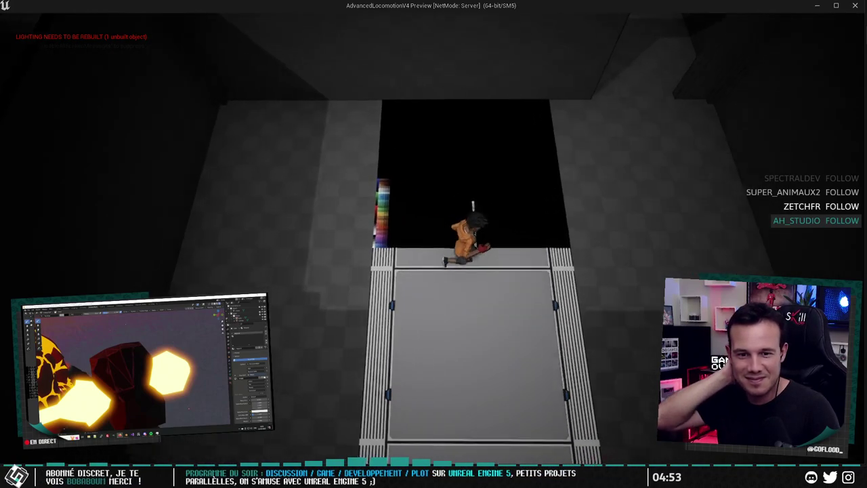
key(s)
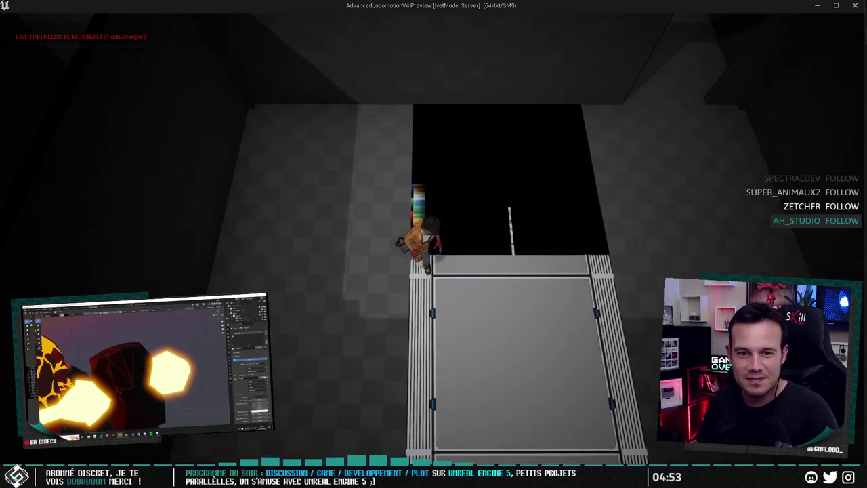
key(w)
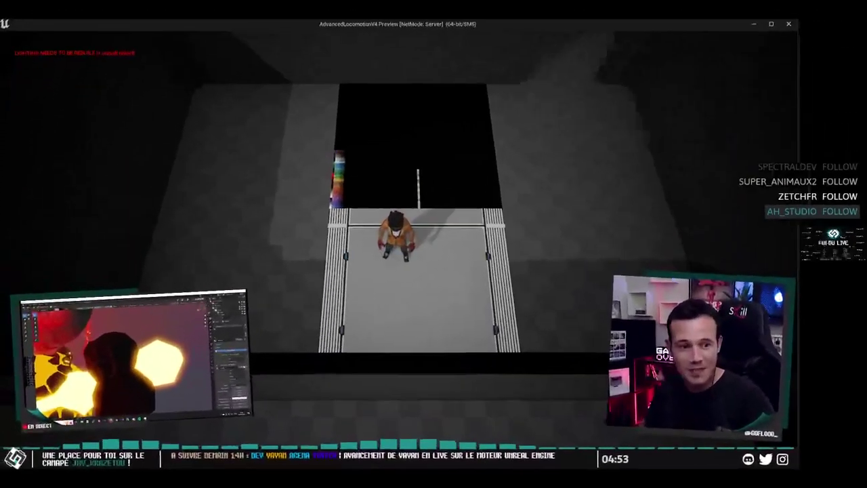
Walk the character up onto the ledge, toward the coloured wall and back right.
key(w)
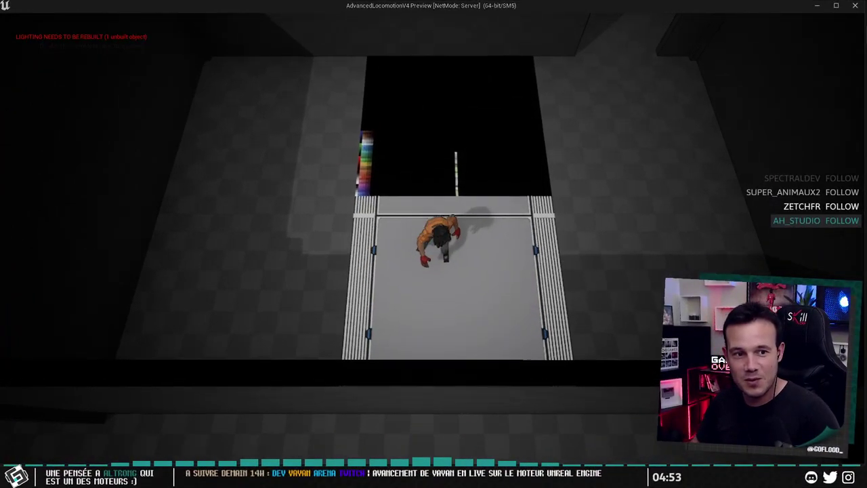
key(a)
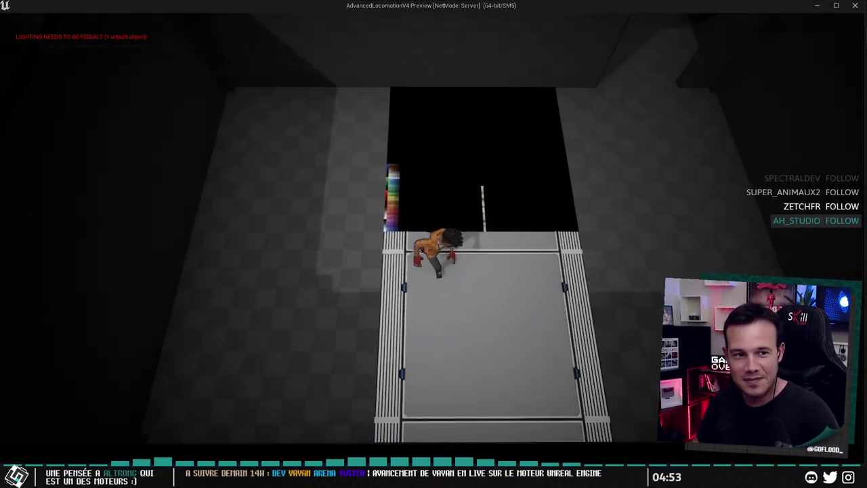
key(a)
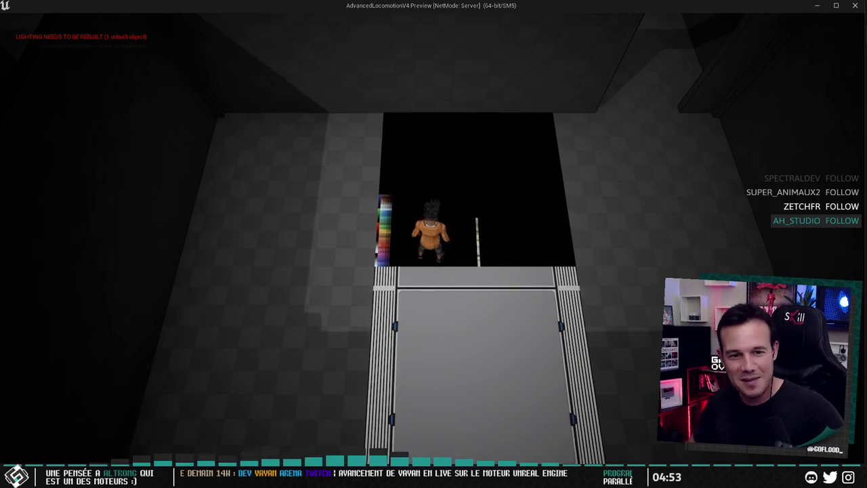
key(d)
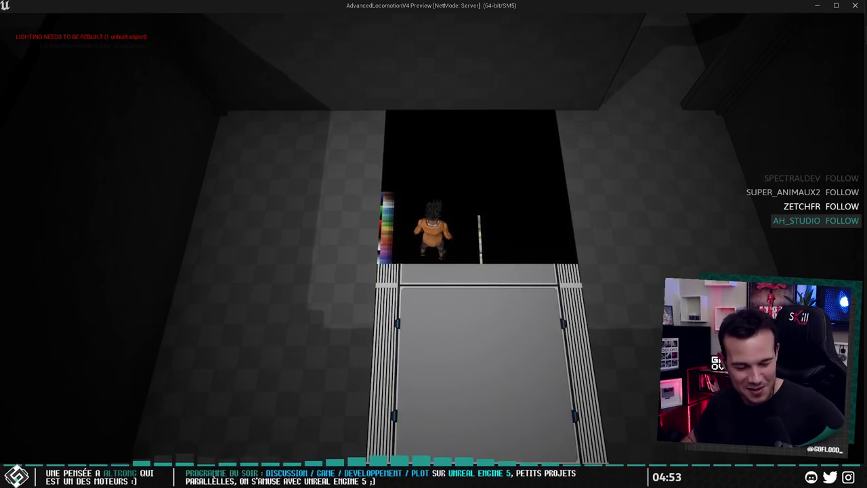